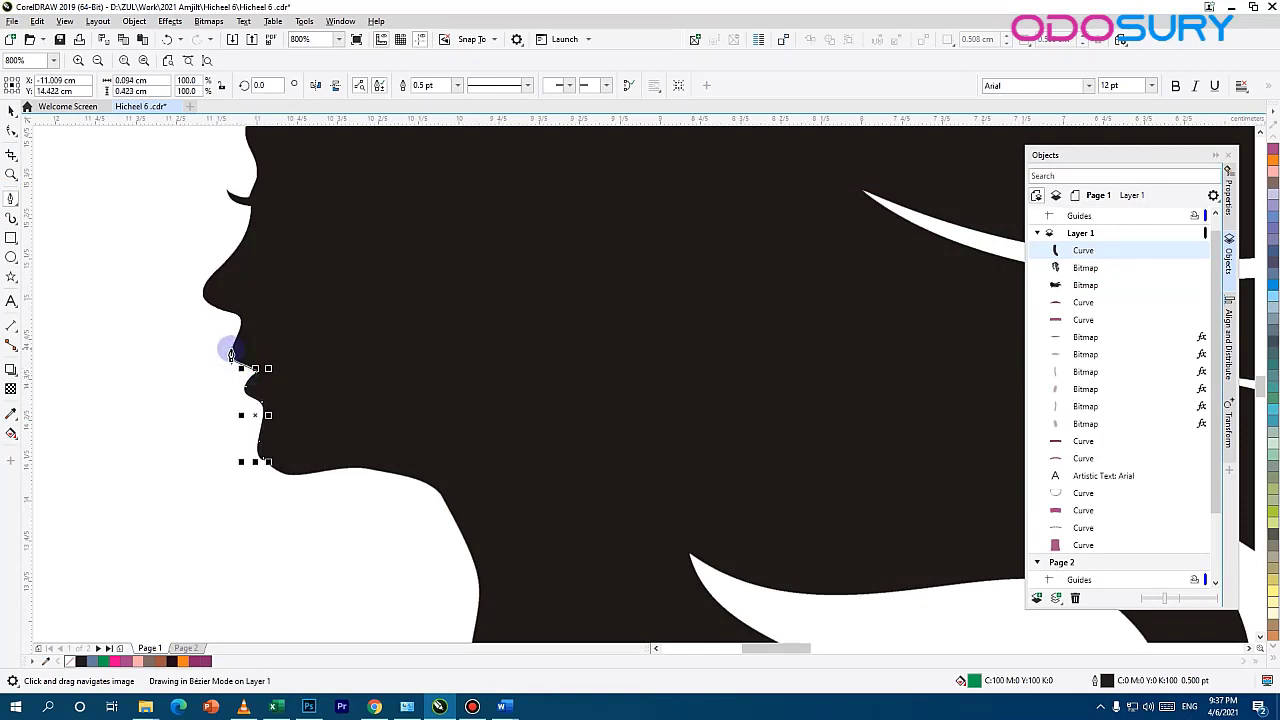
Continue tracing the face profile with the Pen tool from the lips over the nose up to the eyelash
left_click(231, 354)
scroll(240, 320, "up", 1)
left_click_drag(221, 295, 164, 239)
scroll(184, 310, "down", 1)
scroll(205, 190, "up", 1)
left_click_drag(250, 268, 226, 258)
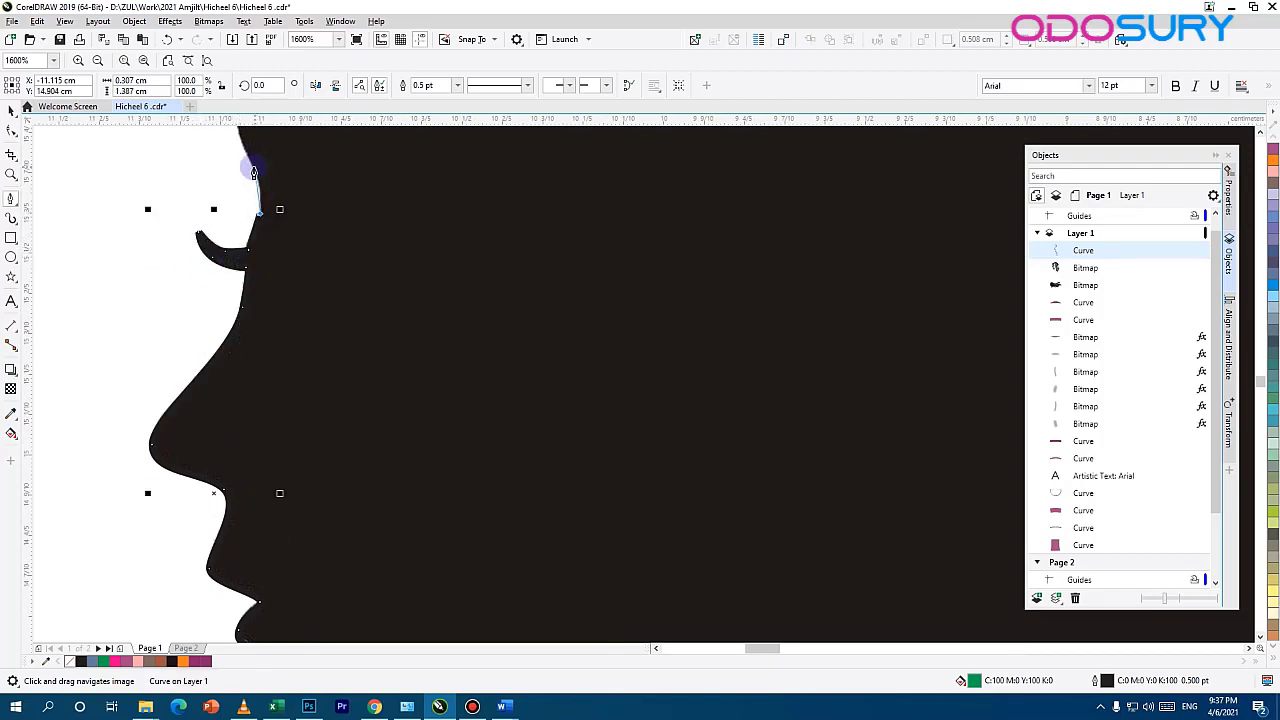
Trace the forehead and front hairline up to the notch where the main hair mass begins
scroll(249, 170, "up", 2)
left_click(241, 298)
left_click_drag(222, 167, 234, 137)
left_click_drag(187, 276, 157, 301)
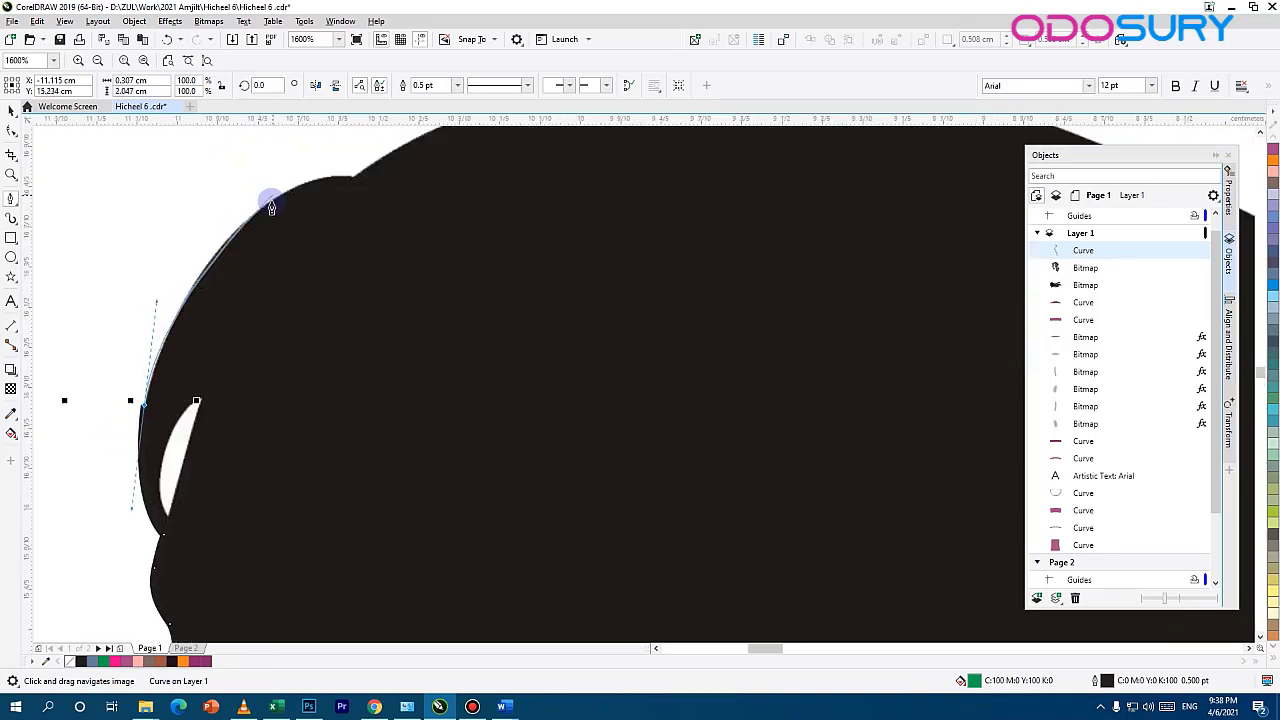
left_click(258, 208)
left_click(328, 175)
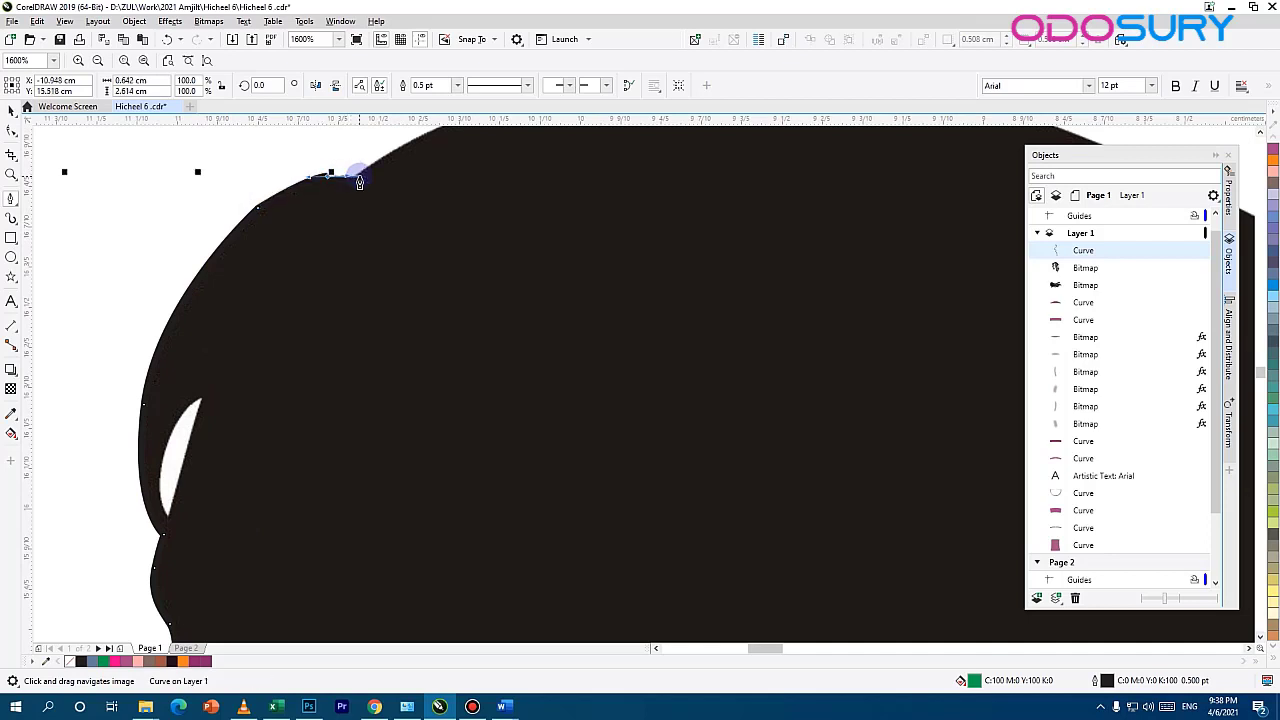
left_click(359, 176)
Trace the upper hair edge over the crown and down to the dip behind the head
left_click_drag(440, 203, 151, 498)
left_click_drag(470, 362, 731, 361)
left_click_drag(735, 363, 164, 198)
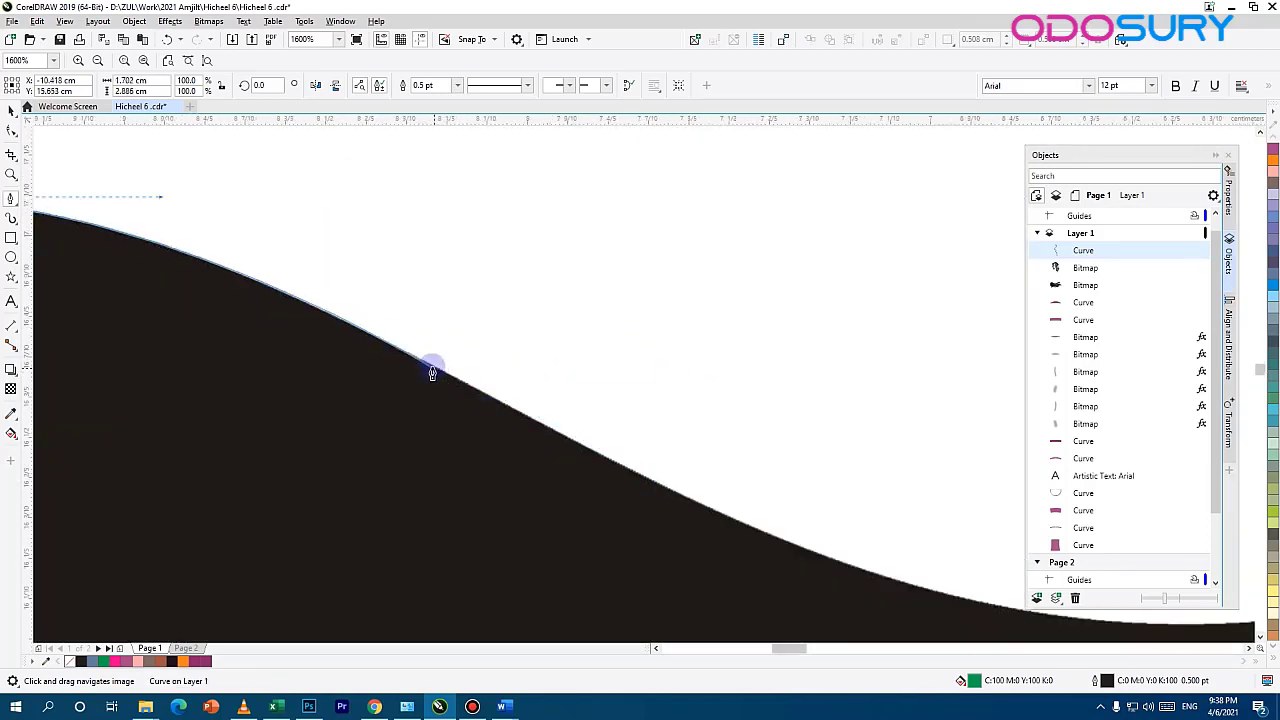
left_click(432, 368)
left_click_drag(721, 612, 287, 505)
left_click_drag(751, 520, 1094, 518)
Trace from the dip up over the outer edge of the uppermost hair lock to its pointed tip
left_click_drag(830, 460, 234, 540)
left_click_drag(838, 395, 217, 477)
left_click(217, 480)
left_click_drag(478, 363, 137, 519)
scroll(650, 333, "down", 1)
left_click_drag(650, 333, 769, 336)
scroll(811, 446, "right", 5)
scroll(811, 446, "down", 1)
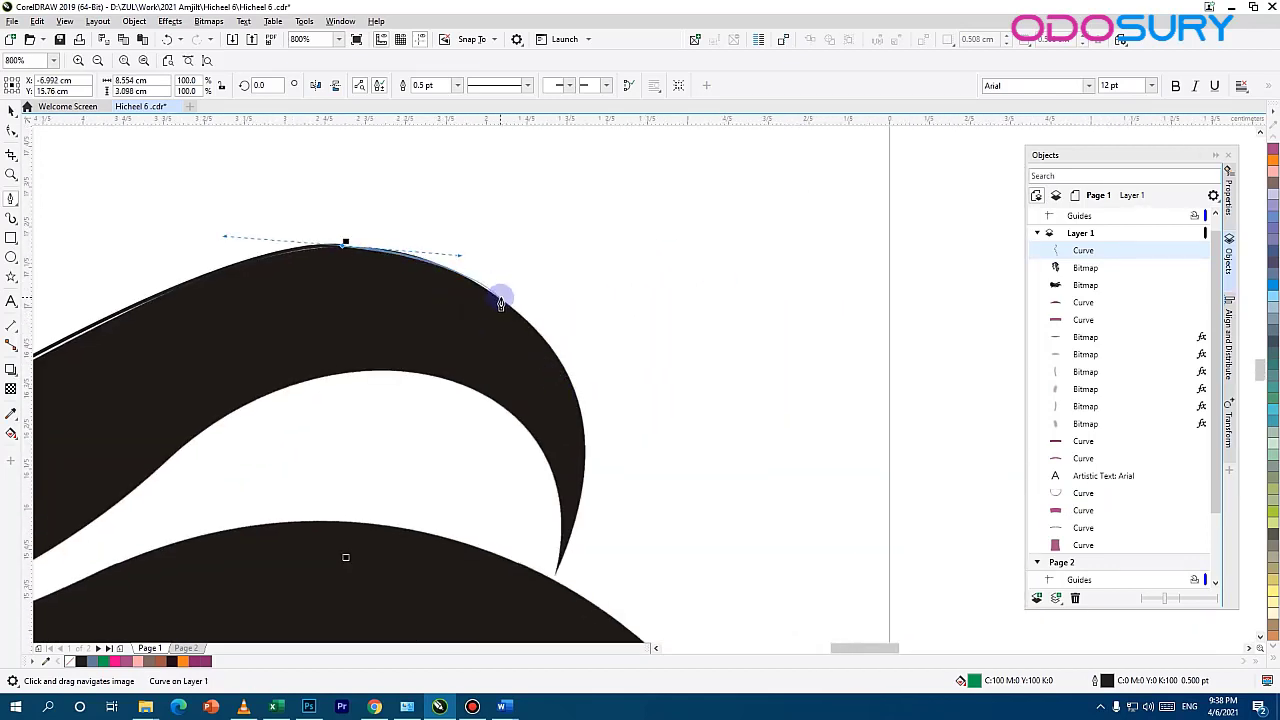
left_click_drag(565, 368, 606, 432)
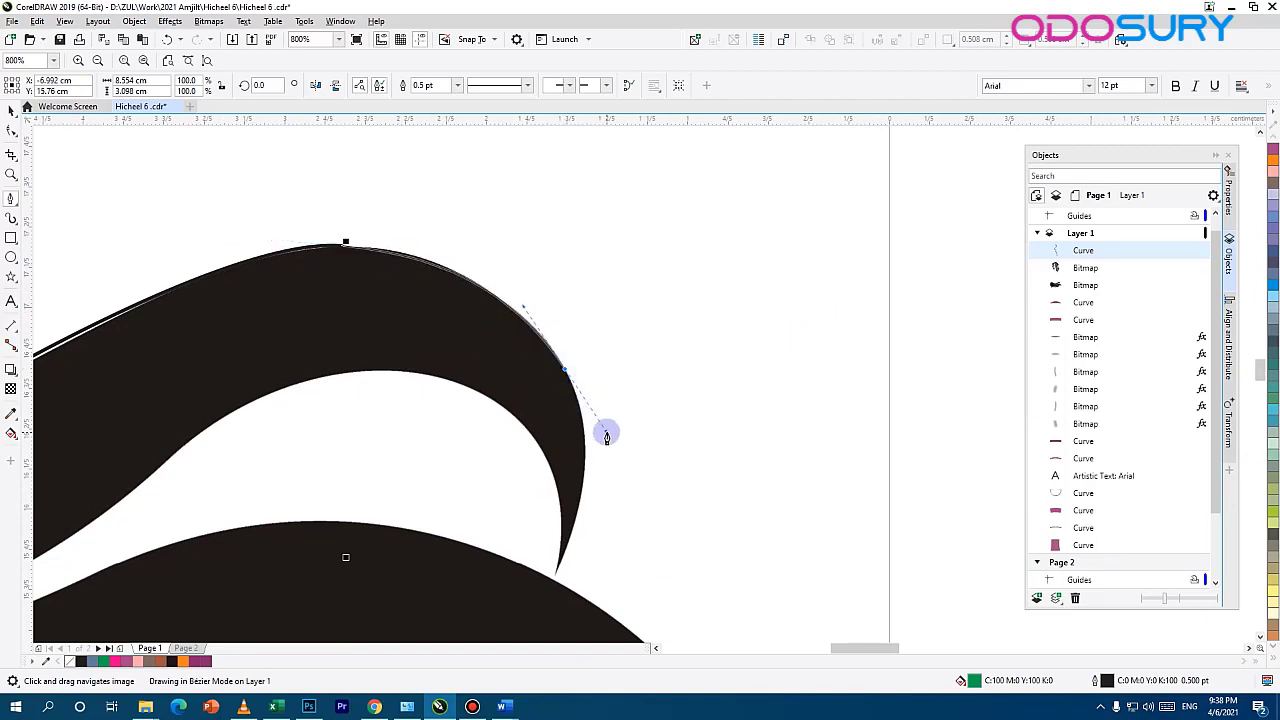
left_click(557, 563)
Trace the inner edge of the uppermost lock back to the narrow point of the white gap
left_click_drag(518, 422, 459, 370)
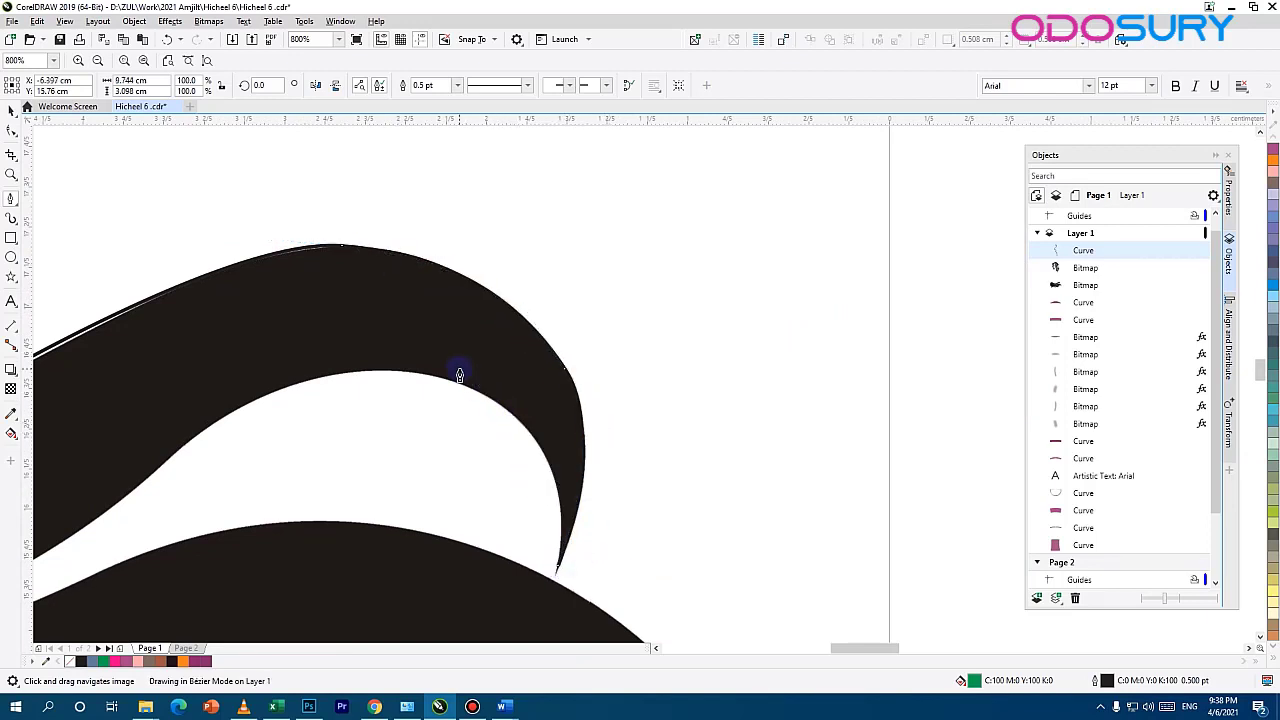
left_click_drag(286, 388, 187, 418)
scroll(428, 394, "left", 5)
scroll(428, 394, "down", 2)
left_click_drag(428, 394, 760, 302)
left_click_drag(429, 371, 217, 357)
scroll(217, 357, "left", 3)
left_click(209, 294)
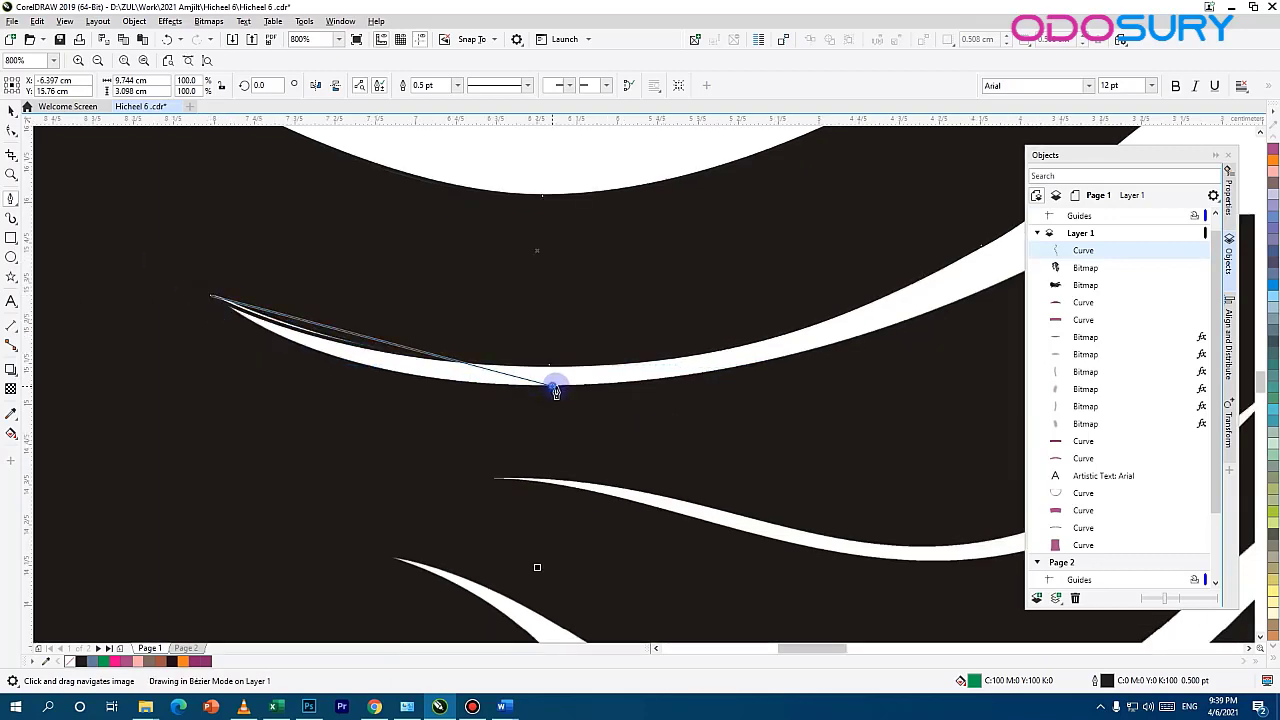
Trace the gap's lower edge and the outer edge of the large middle hair lock to its tip
left_click_drag(553, 386, 399, 424)
left_click_drag(852, 267, 1000, 268)
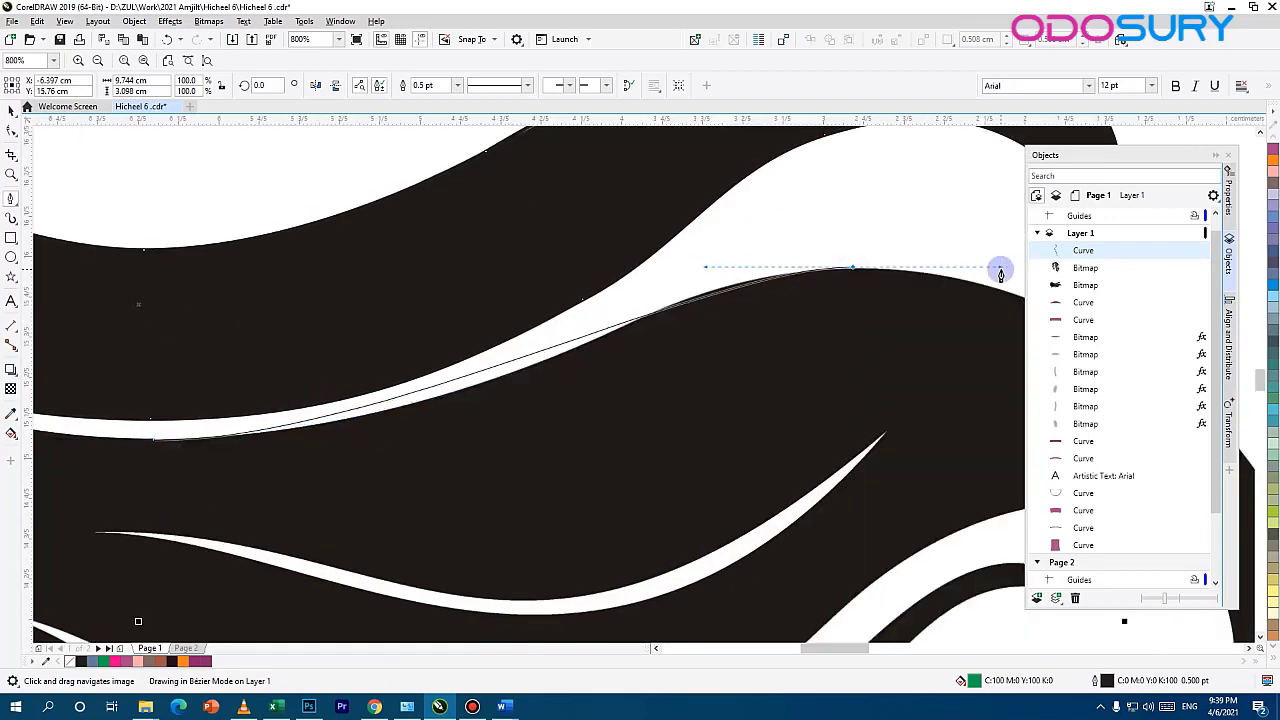
key("ctrl+z")
left_click(569, 348)
scroll(510, 240, "up", 1)
left_click_drag(864, 269, 652, 246)
scroll(510, 240, "down", 1)
left_click_drag(853, 385, 931, 460)
left_click_drag(931, 460, 853, 228)
left_click_drag(877, 360, 876, 415)
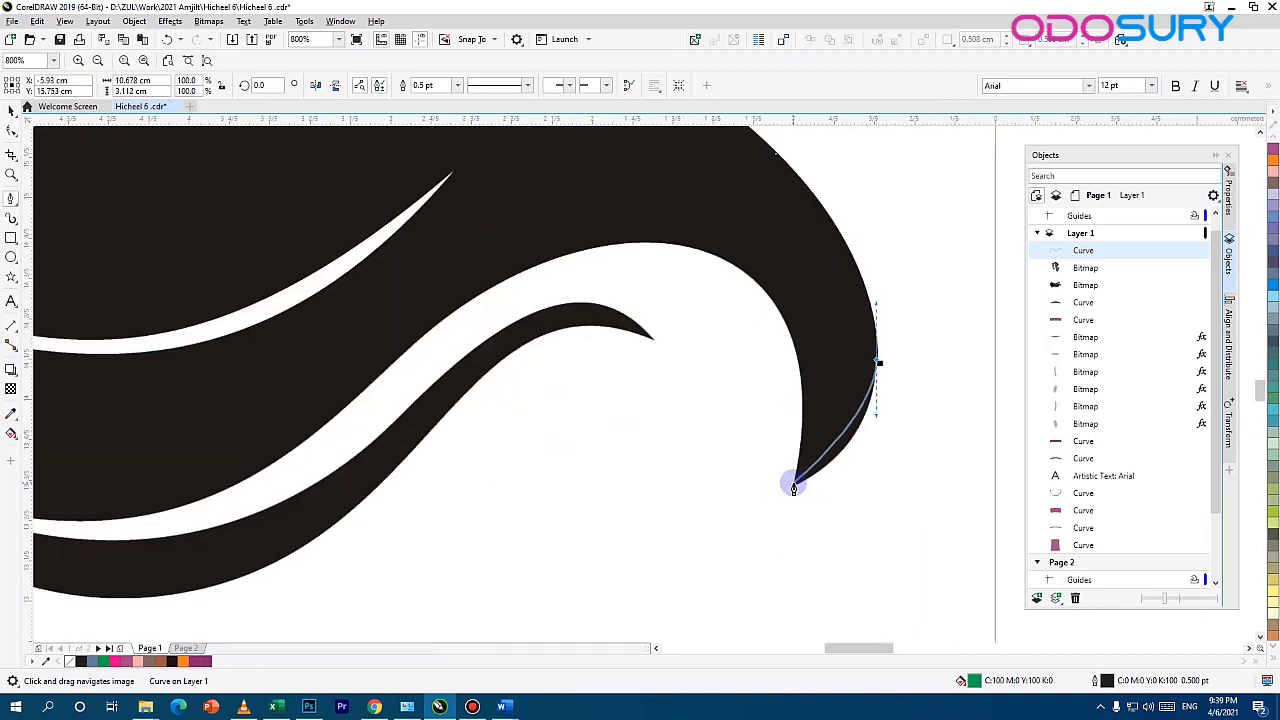
left_click(793, 487)
Trace the inner edge of the middle lock back to the narrow point of the next white gap
left_click_drag(640, 243, 806, 213)
left_click_drag(655, 293, 574, 363)
left_click_drag(502, 380, 720, 271)
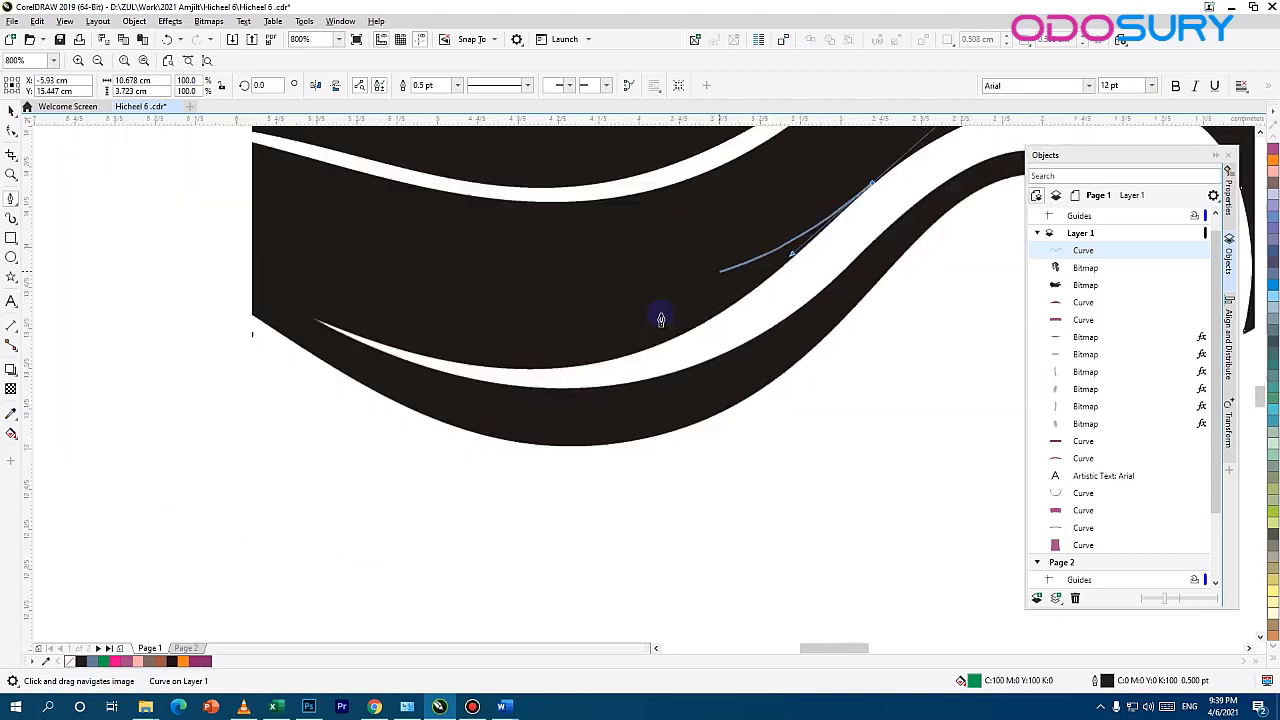
left_click_drag(622, 356, 693, 362)
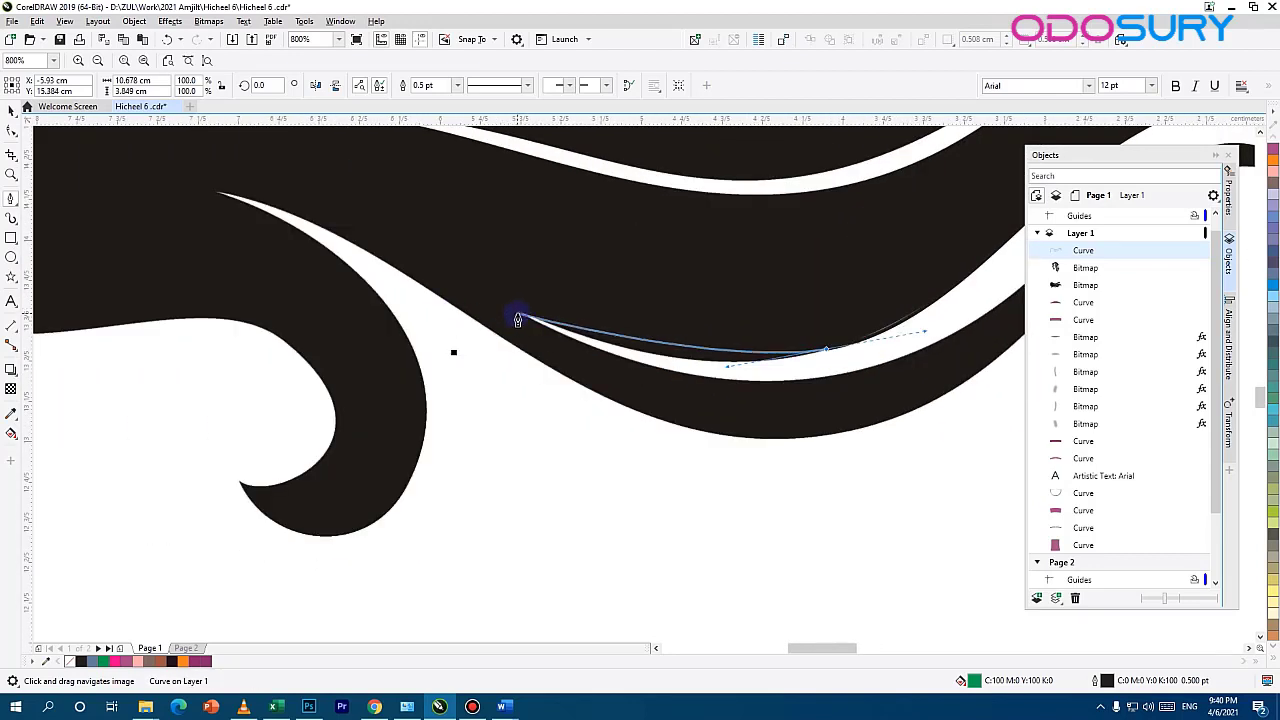
left_click(518, 314)
Trace the upper edge of the thin lower lock and extend it to a pointed tip
left_click_drag(819, 378, 951, 354)
left_click_drag(955, 350, 527, 418)
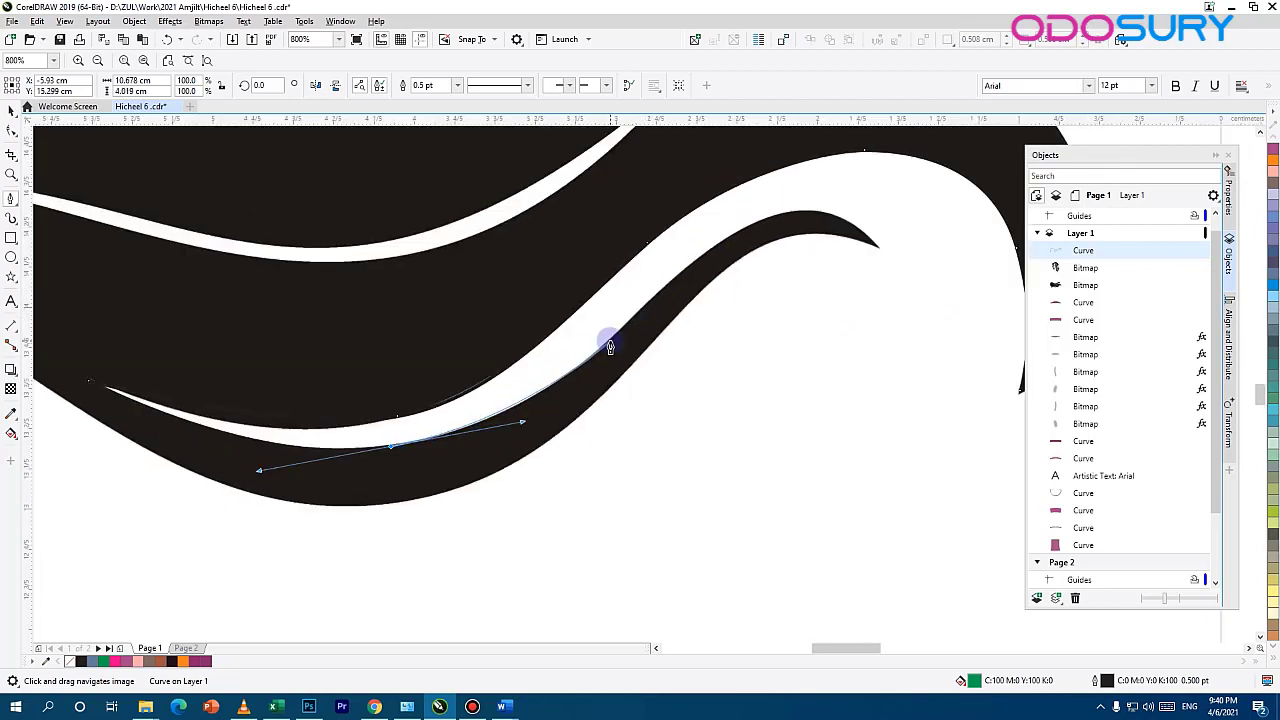
left_click_drag(800, 211, 885, 211)
left_click(905, 300)
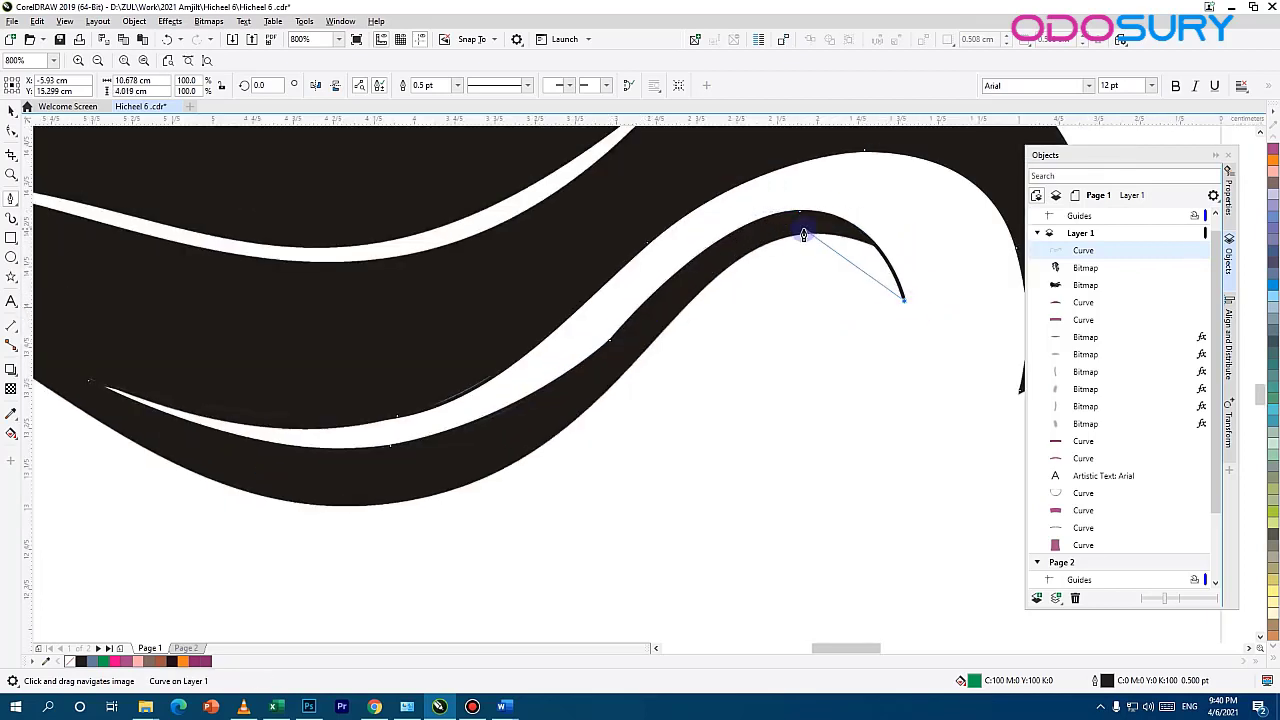
Trace the underside of the thin lower lock back to the narrow point above the curl
left_click_drag(801, 235, 713, 236)
left_click_drag(487, 477, 465, 458)
scroll(386, 420, "left", 3)
left_click_drag(275, 332, 481, 378)
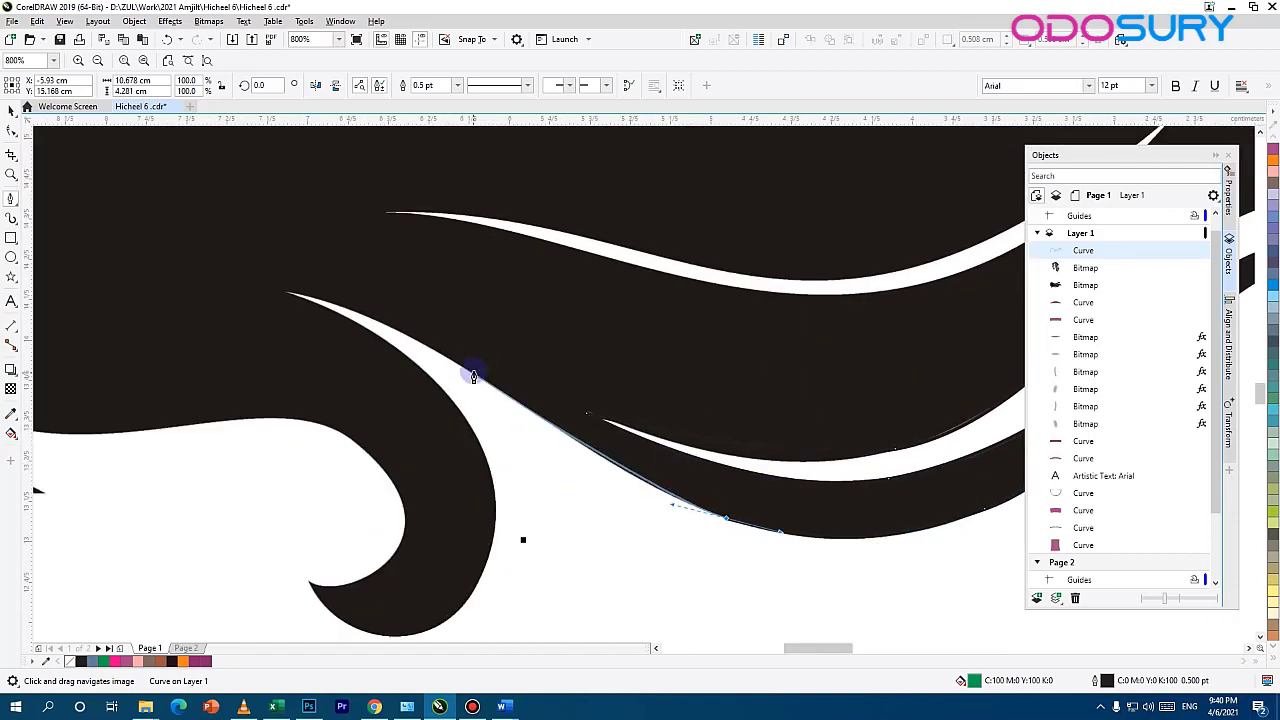
left_click(471, 371)
left_click_drag(390, 327, 372, 318)
left_click(286, 292)
Trace around the outer edge of the bottom curl to its tip, undoing one misplaced node
left_click_drag(494, 503, 495, 630)
scroll(488, 470, "down", 2)
scroll(488, 470, "left", 1)
left_click_drag(492, 469, 457, 467)
key("ctrl+z")
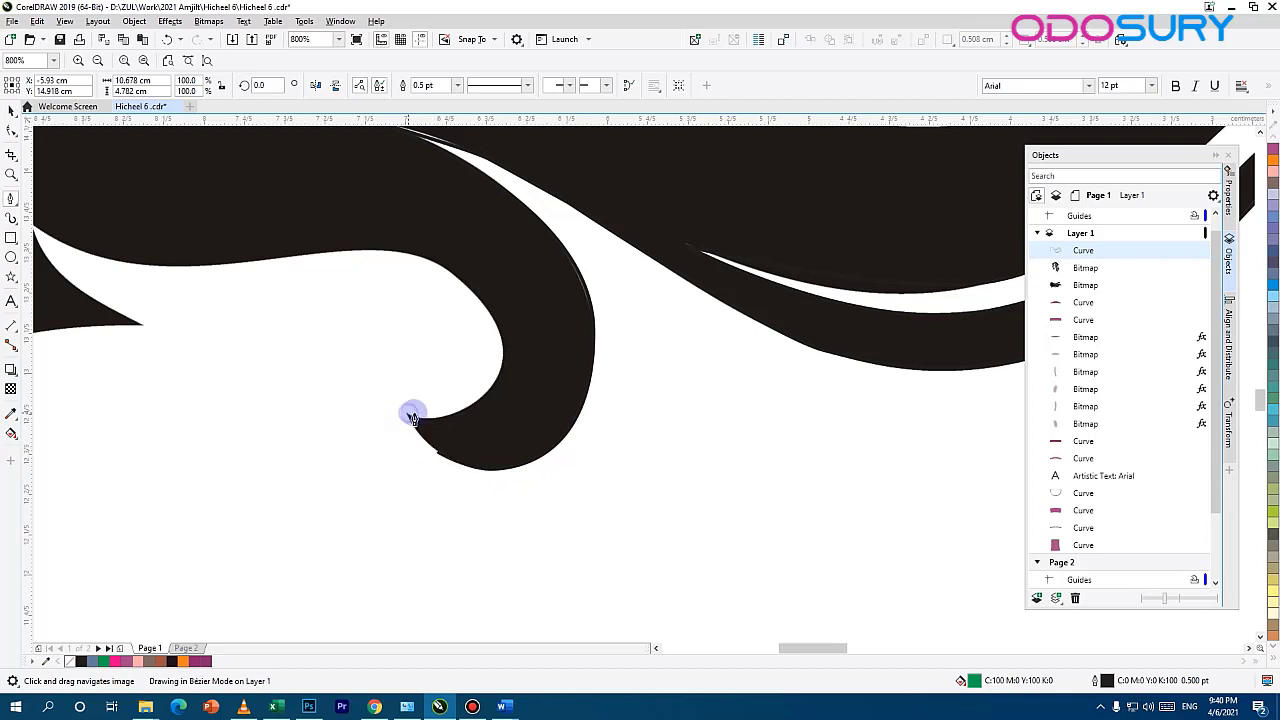
left_click(411, 415)
Trace the inner edge of the curl and the underside of the hair to the notch behind the neck
left_click_drag(502, 350, 510, 284)
scroll(343, 257, "left", 3)
left_click_drag(429, 289, 339, 314)
left_click_drag(593, 273, 550, 275)
left_click_drag(396, 288, 330, 323)
left_click(259, 247)
Trace the pointed back of the neck and the curved neck base to its front tip
left_click(367, 347)
left_click_drag(385, 357, 783, 361)
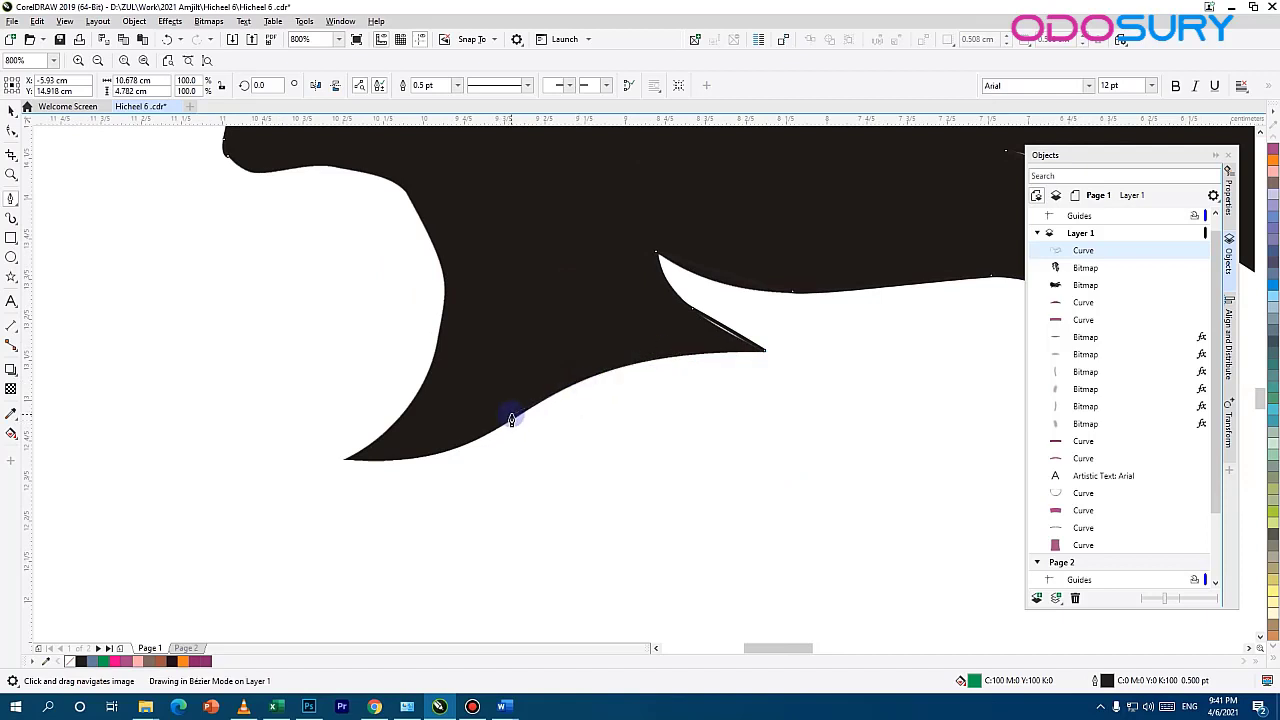
left_click_drag(433, 454, 403, 460)
left_click(345, 459)
Trace the front of the neck and the jawline, and close the outline at the chin
left_click_drag(585, 406, 692, 542)
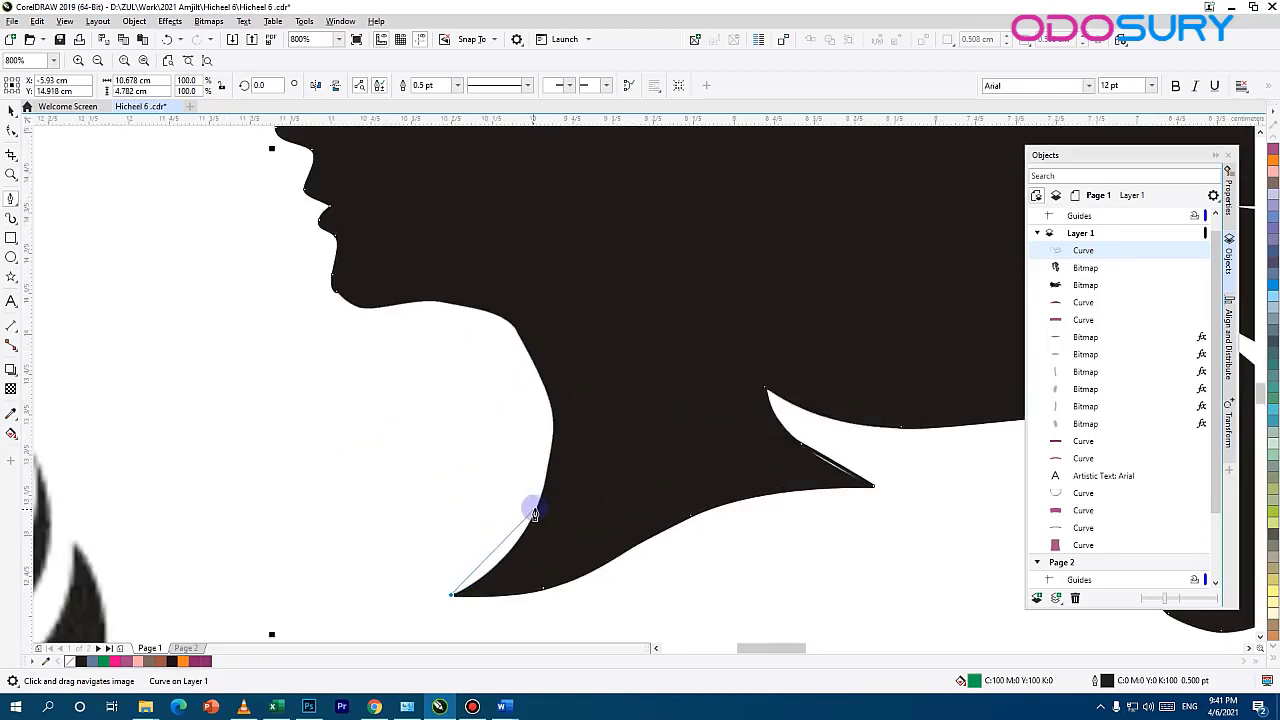
left_click_drag(541, 498, 559, 436)
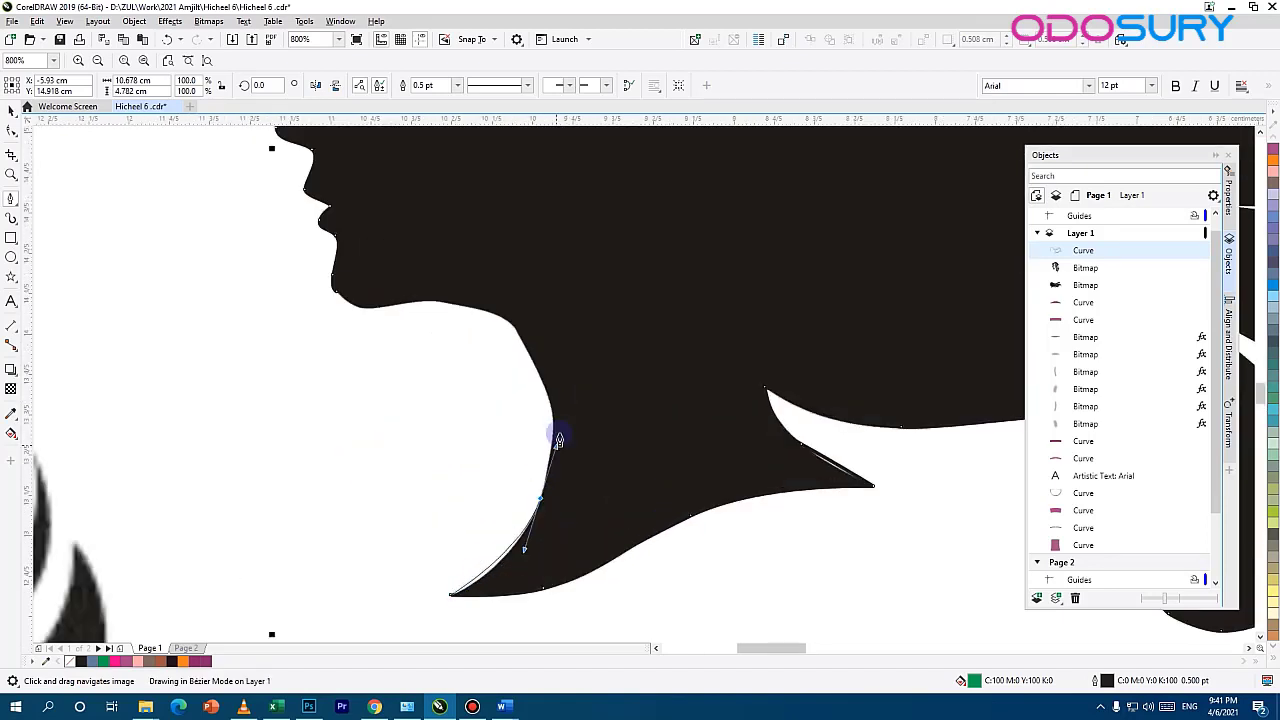
left_click(511, 327)
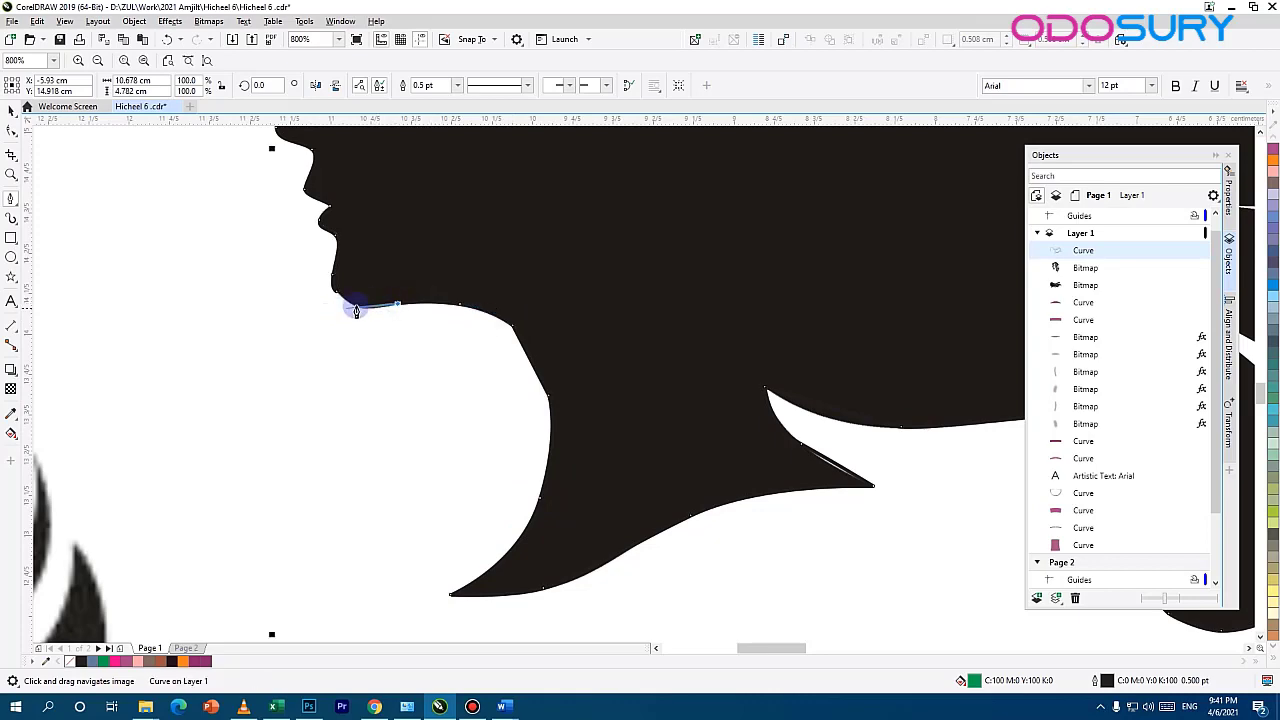
scroll(356, 310, "up", 3)
left_click(288, 211)
Edit the nodes at the chin of the closed silhouette with the Shape tool
key("F10")
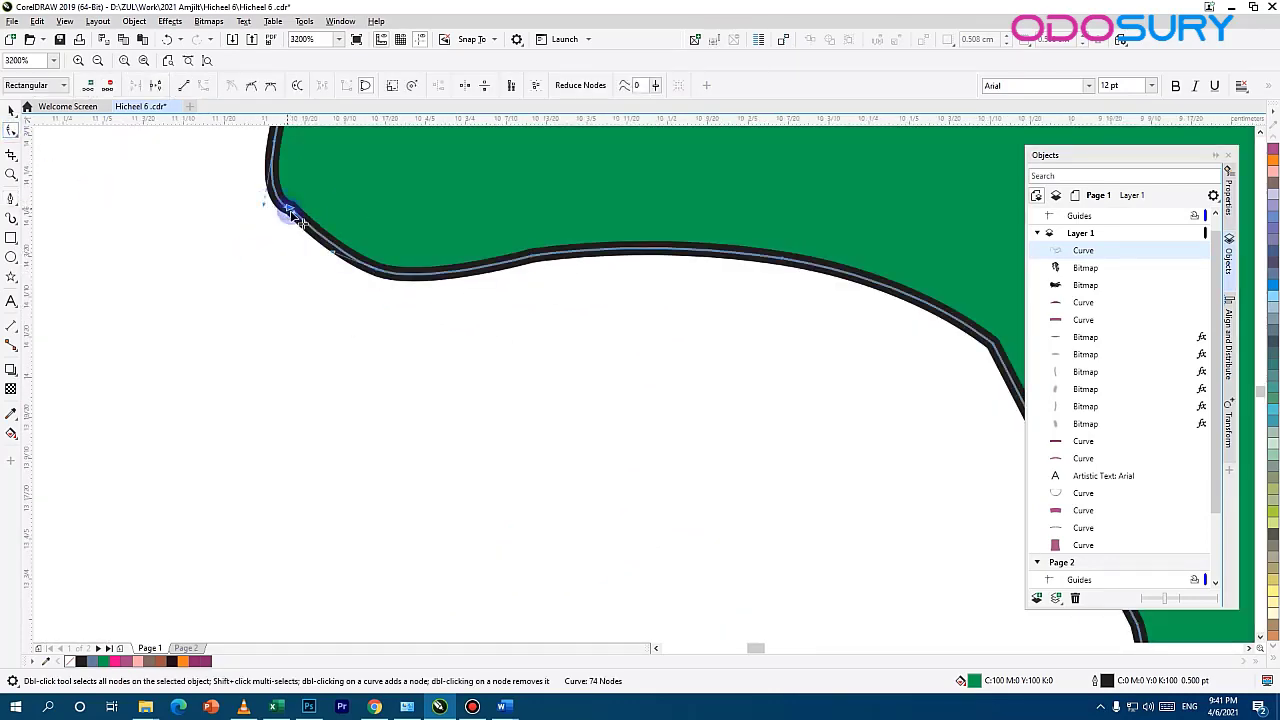
left_click_drag(270, 187, 343, 271)
scroll(686, 351, "down", 4)
scroll(800, 391, "up", 1)
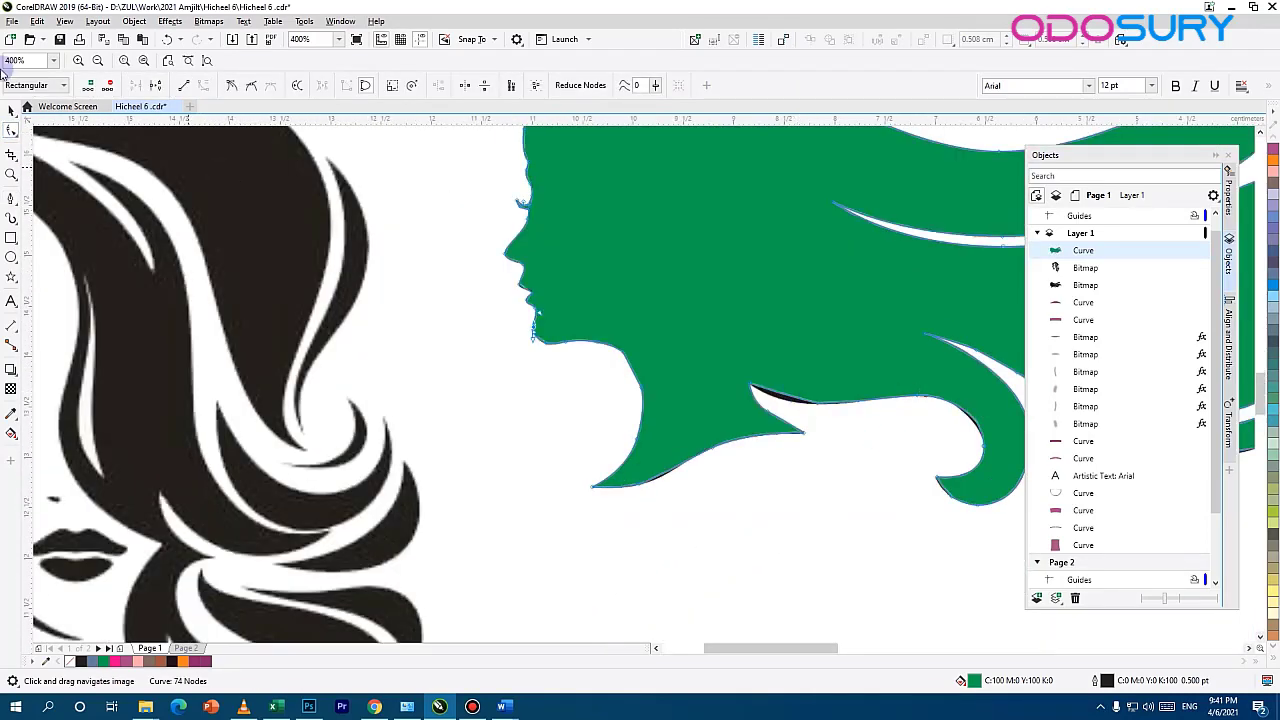
Fill the traced silhouette with dark black (#201B17) and remove its outline
left_click(11, 111)
left_click(959, 284)
left_click_drag(959, 284, 730, 305)
left_click(1273, 659)
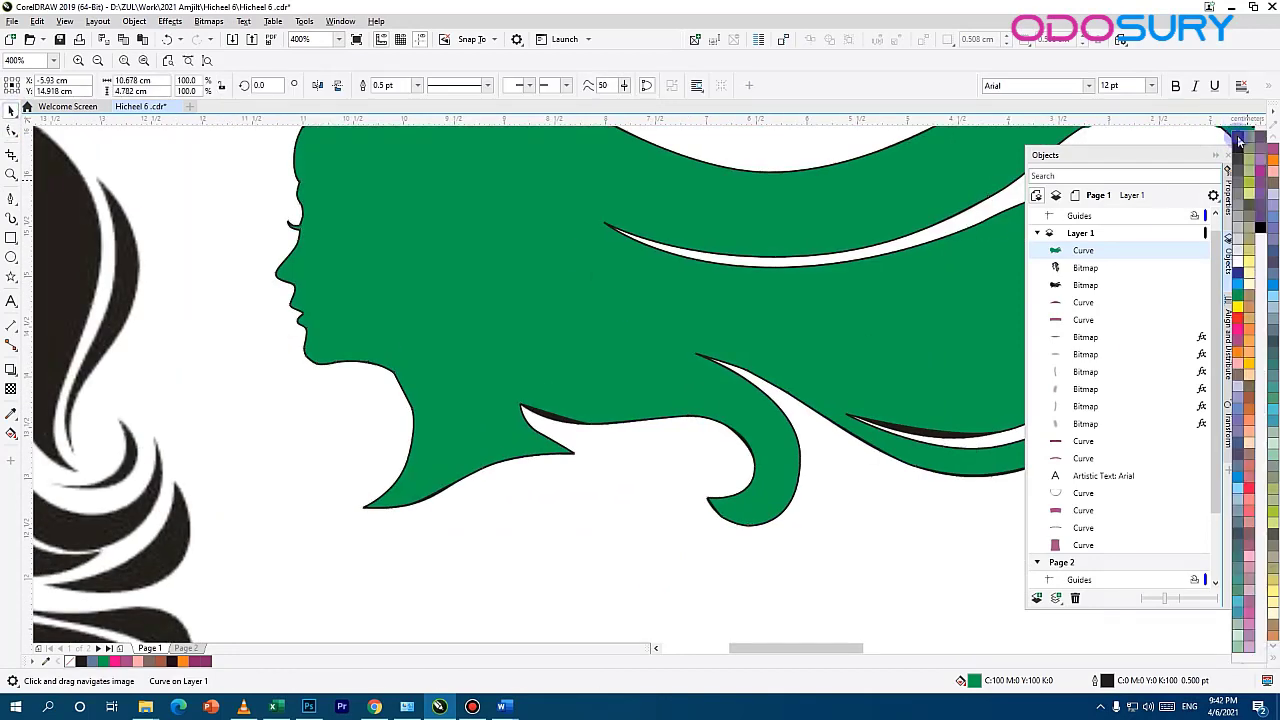
right_click(1238, 136)
left_click(1273, 659)
left_click(1251, 401)
left_click(565, 522)
Scale the traced silhouette to 42.6% and place it below the original reference profile
scroll(578, 493, "down", 2)
left_click_drag(620, 458, 732, 444)
left_click_drag(740, 453, 354, 363)
left_click_drag(354, 361, 647, 424)
left_click_drag(791, 330, 711, 375)
left_click_drag(668, 395, 300, 468)
Delete the bitmap of the woman's front-facing portrait and select the small traced silhouette
left_click(178, 360)
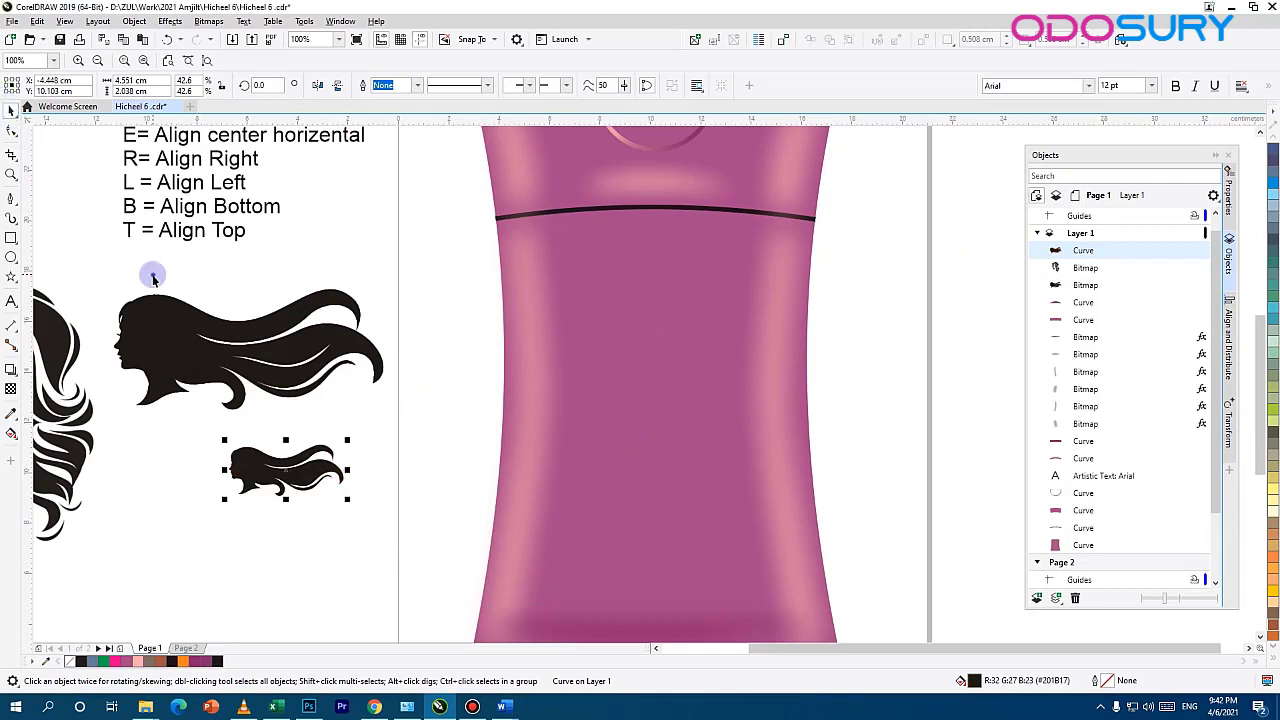
left_click(159, 342)
left_click_drag(389, 407, 766, 371)
scroll(598, 441, "up", 1)
left_click(180, 260)
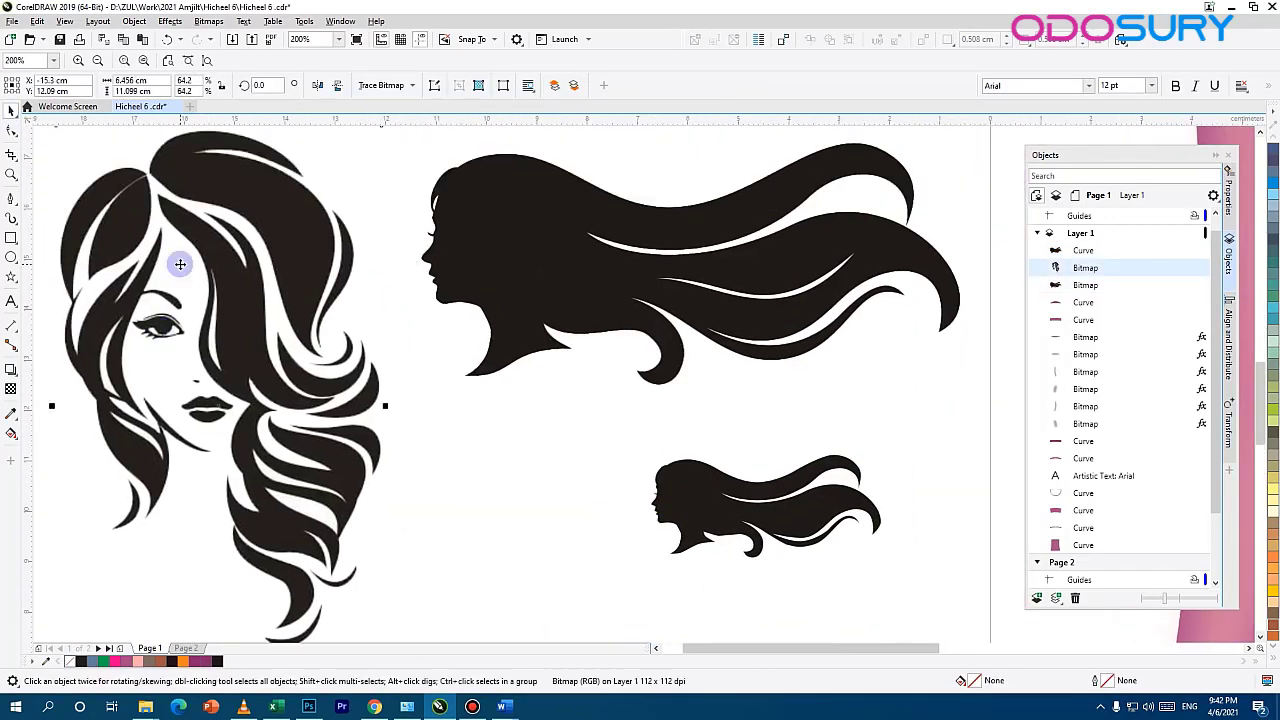
key("Delete")
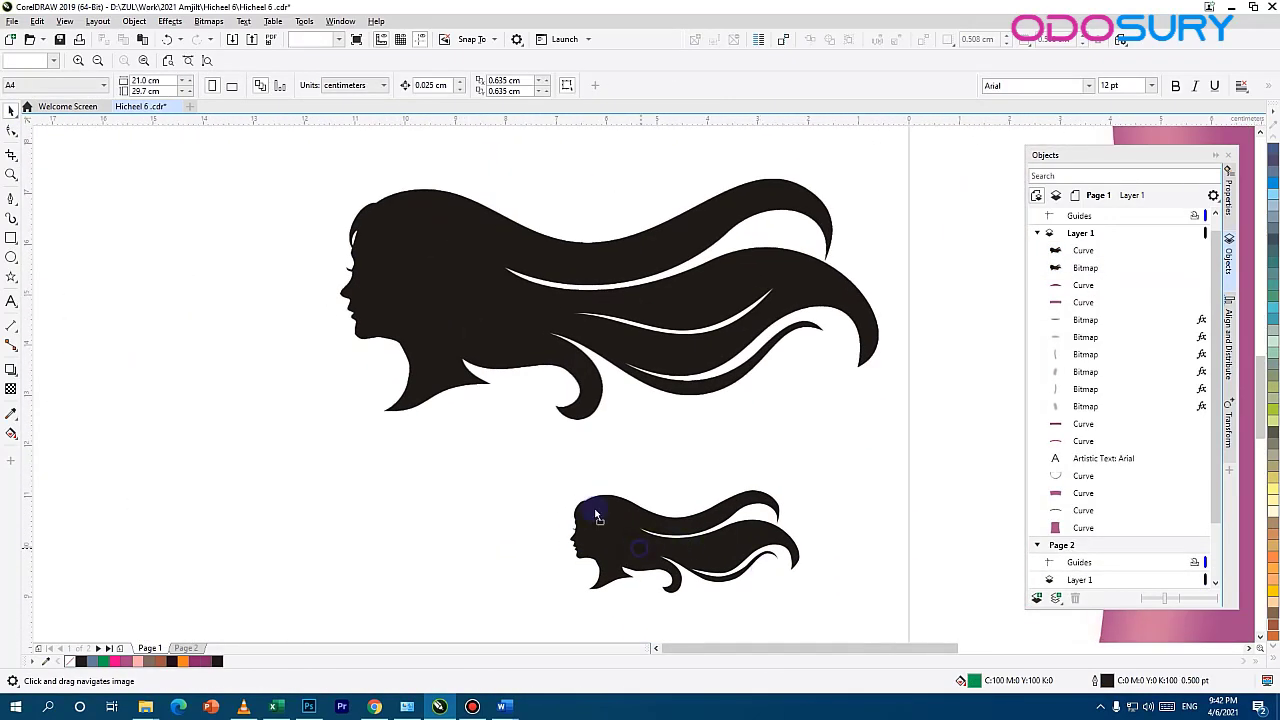
left_click(595, 516)
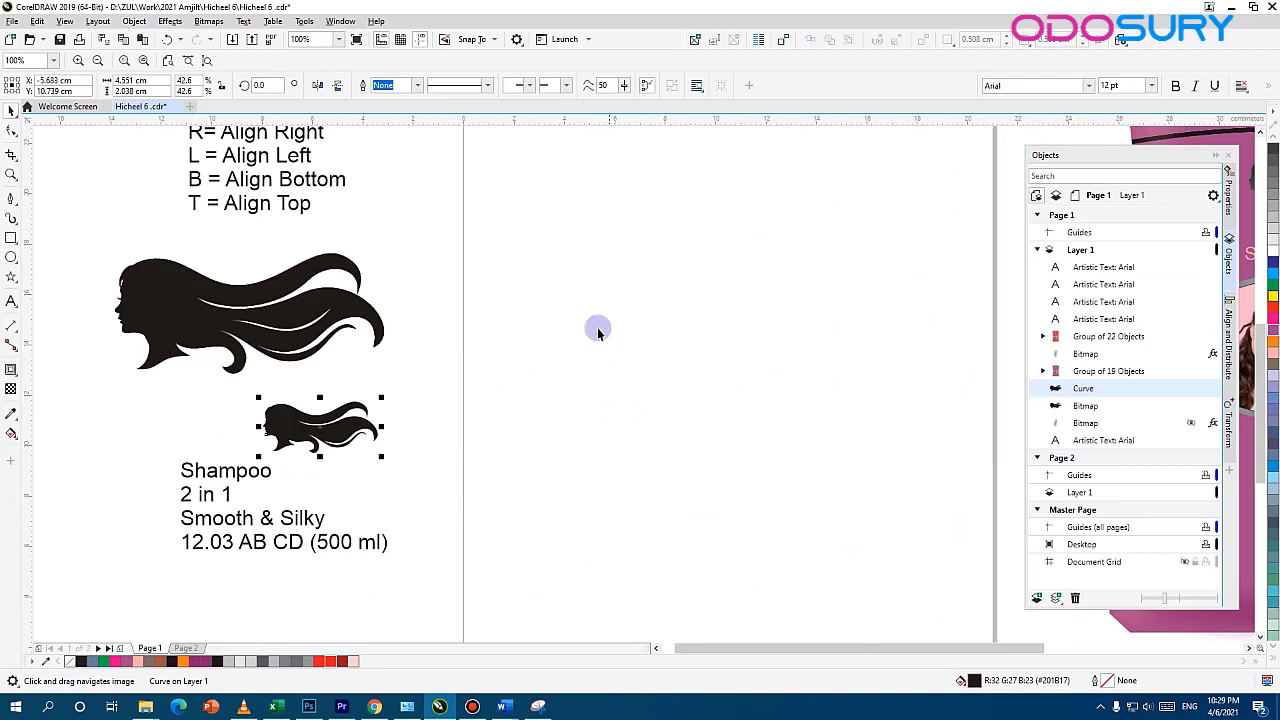
left_click_drag(534, 354, 469, 538)
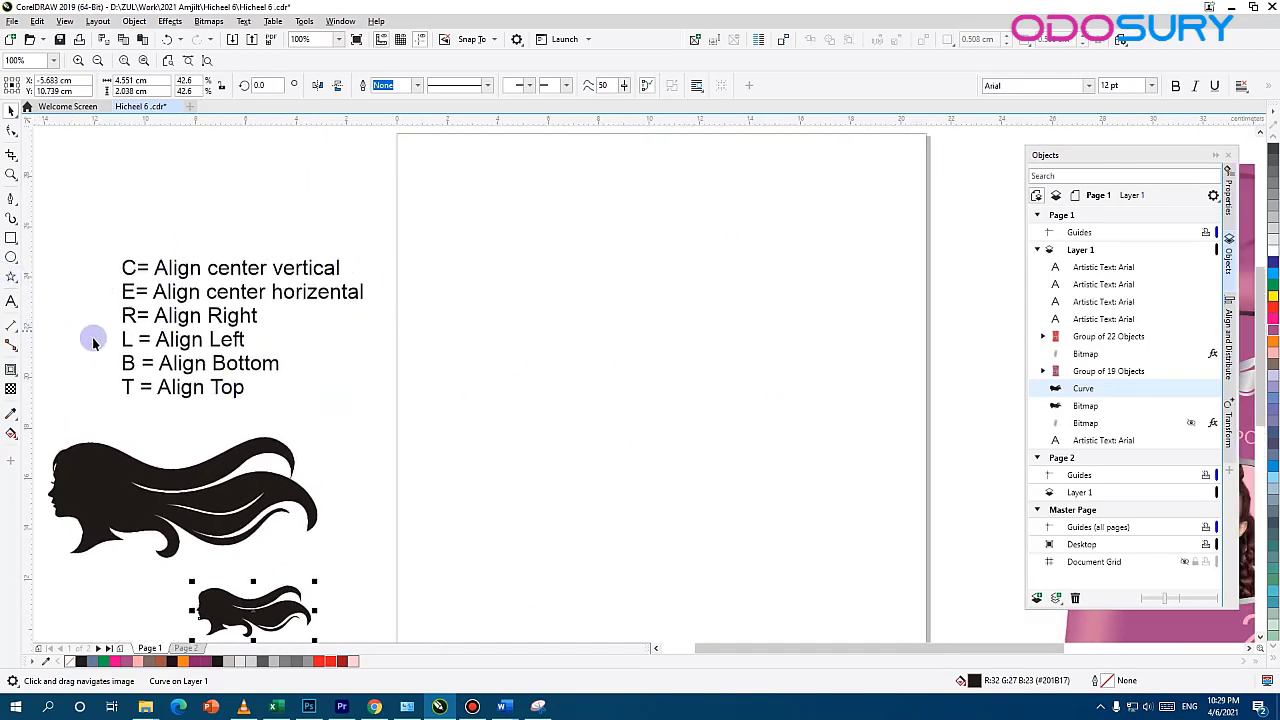
left_click_drag(508, 296, 460, 228)
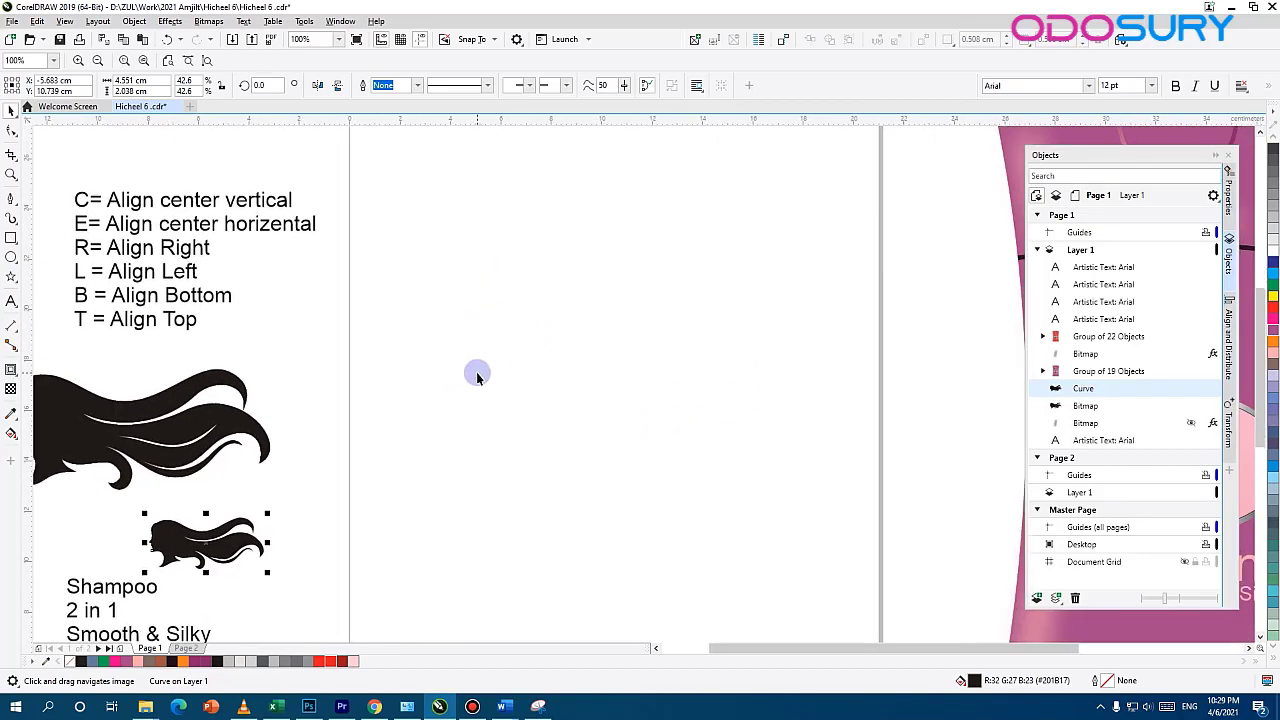
scroll(482, 421, "down", 2)
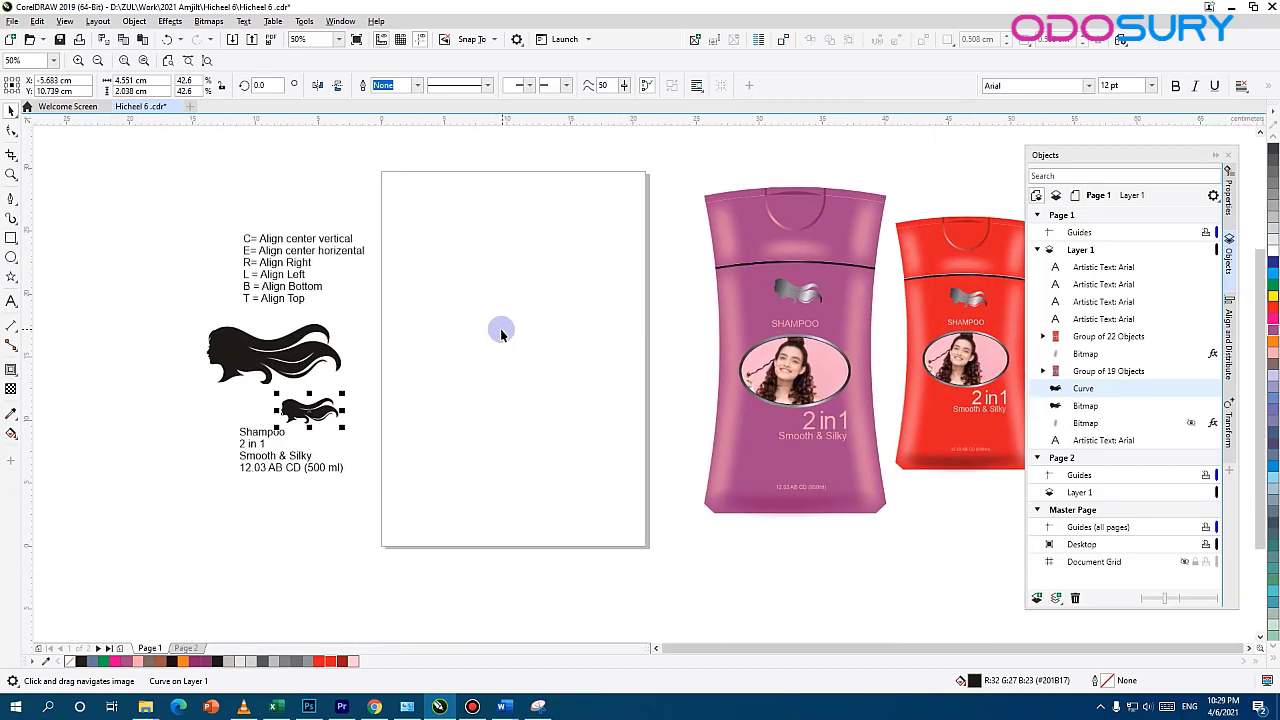
scroll(496, 333, "up", 1)
scroll(510, 313, "down", 1)
left_click_drag(511, 313, 493, 337)
Draw a straight vertical line about 24.3 cm tall near the page's left edge with the Freehand tool
left_click(13, 199)
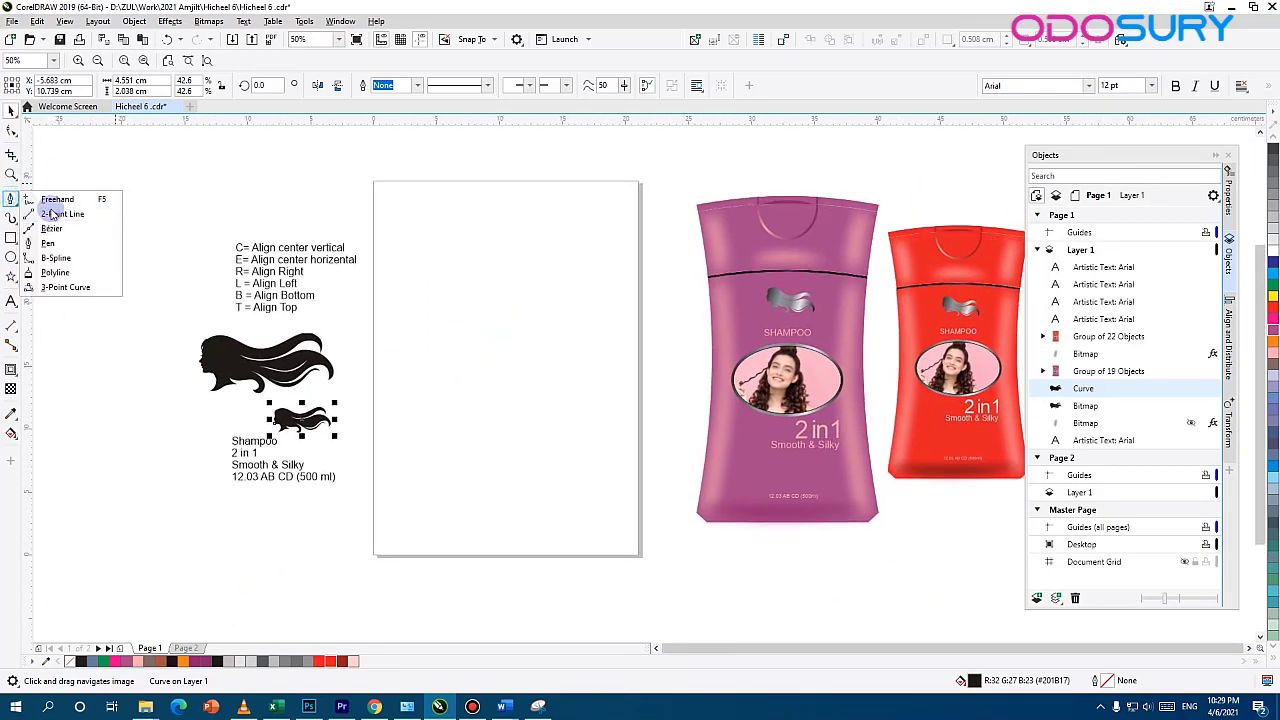
left_click(48, 201)
left_click_drag(399, 236, 399, 535)
key("ctrl+z")
Convert the vertical line to a curve and bow its middle inward toward the page centre
left_click(11, 131)
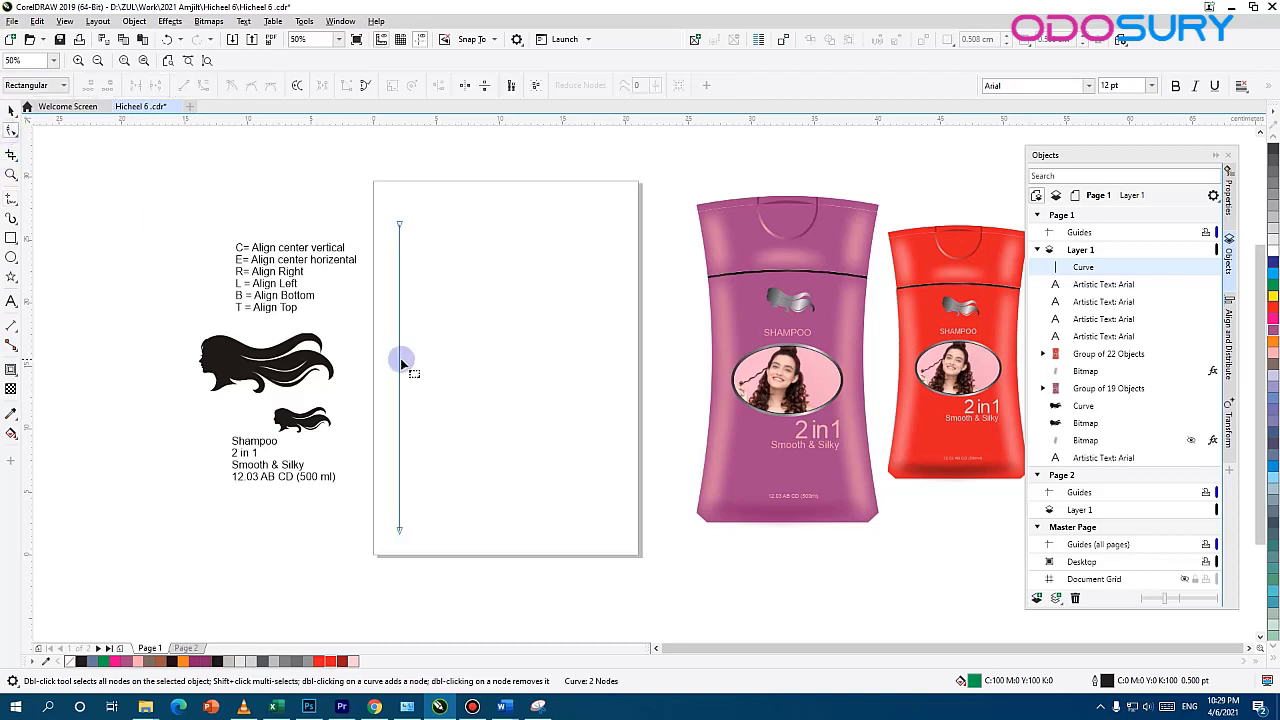
right_click(400, 358)
left_click(438, 454)
left_click_drag(399, 368, 417, 376)
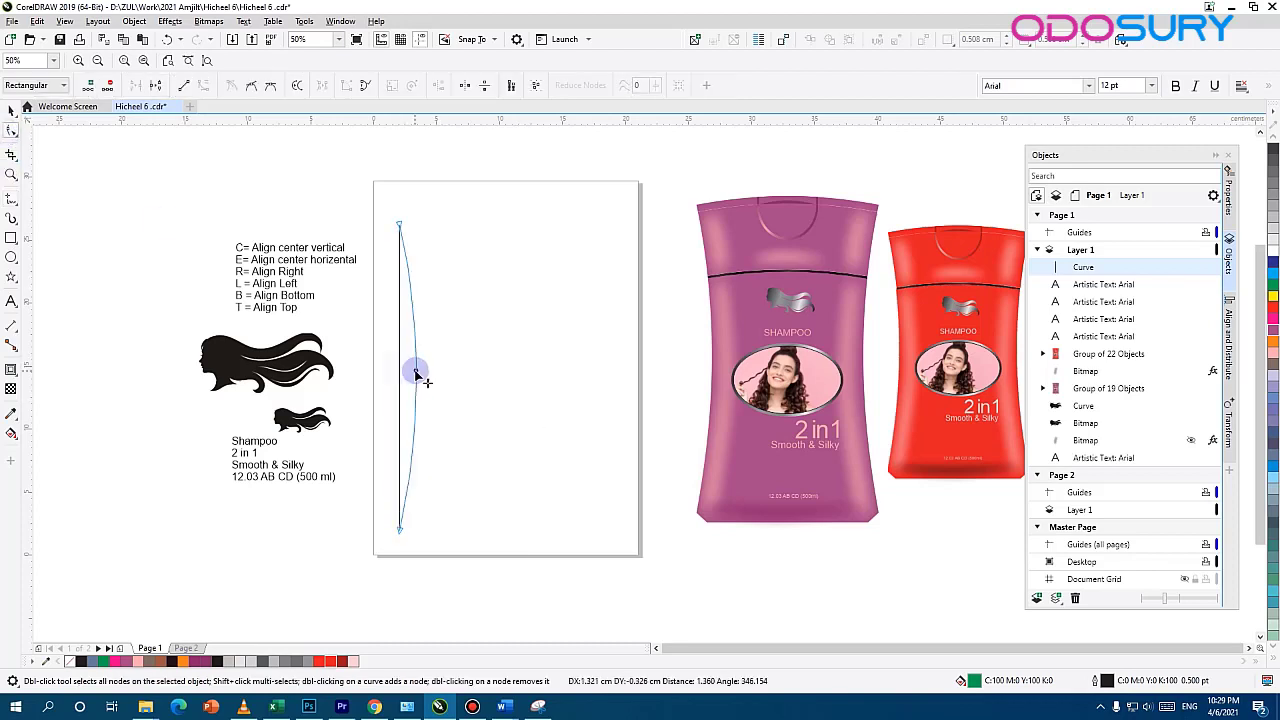
Duplicate the bowed line, place the copy opposite it on the page, and mirror the copy horizontally
left_click(11, 111)
key("ctrl+d")
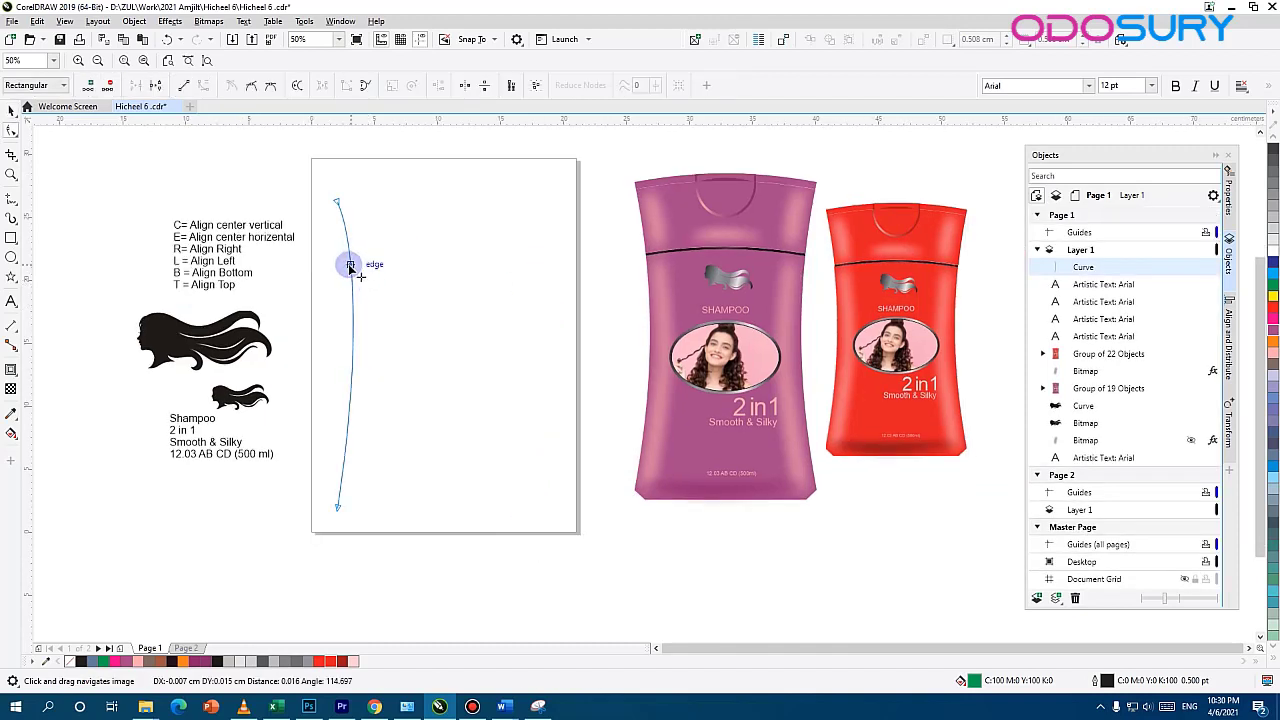
left_click_drag(349, 270, 511, 237)
key("space")
left_click(489, 291)
left_click(318, 85)
Align the tops of the two bowed side curves and move the mirrored curve outward to widen the bottle
left_click_drag(323, 191, 537, 531)
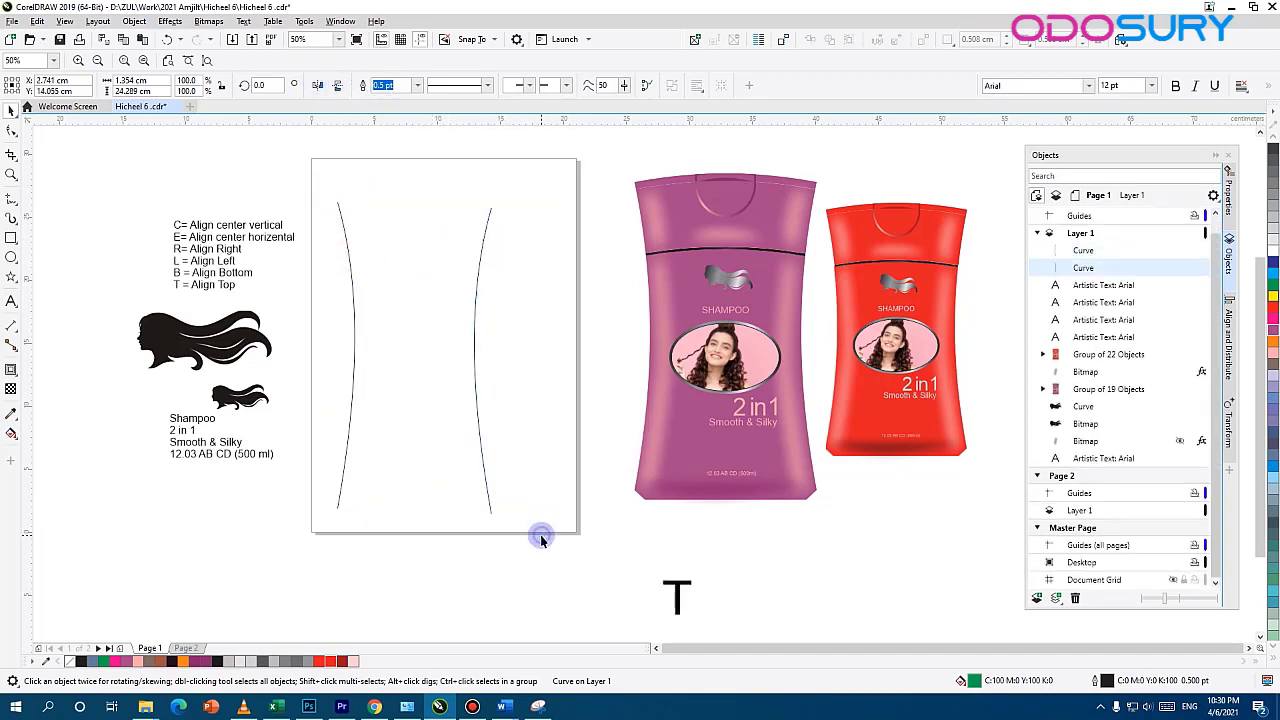
key("t")
scroll(424, 310, "up", 1)
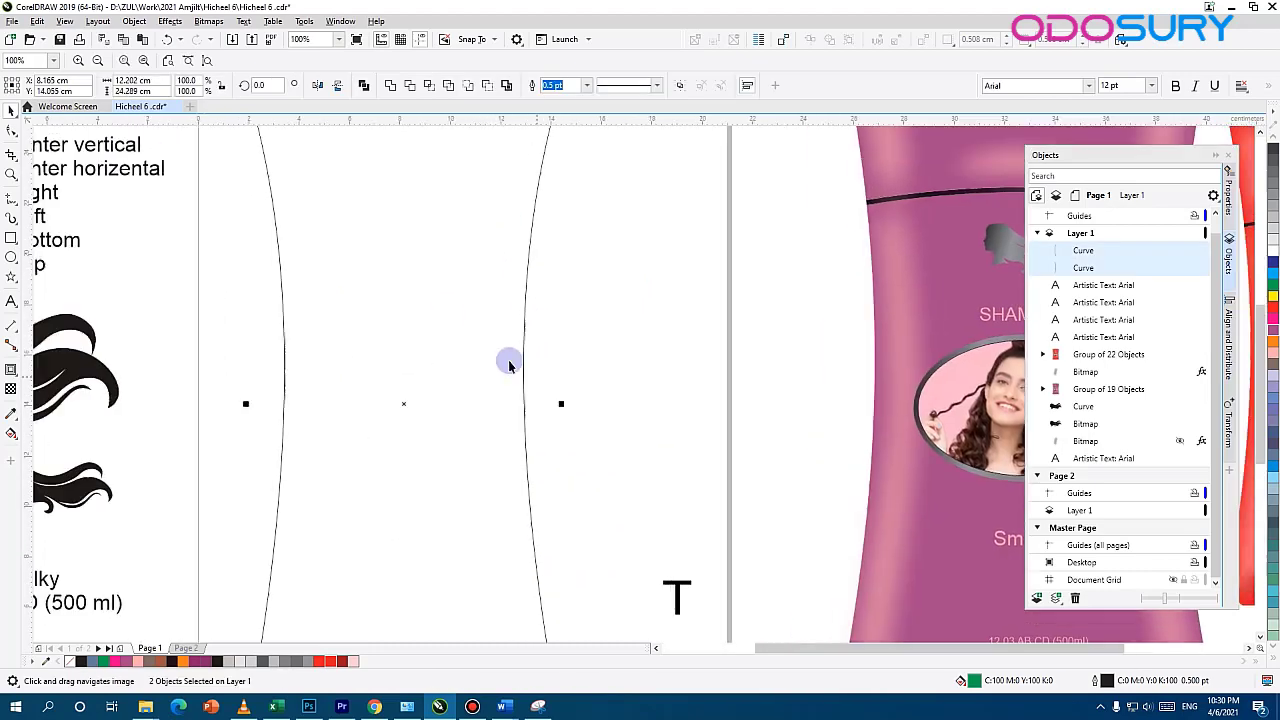
scroll(510, 361, "down", 1)
left_click(543, 294)
left_click_drag(523, 264, 536, 267)
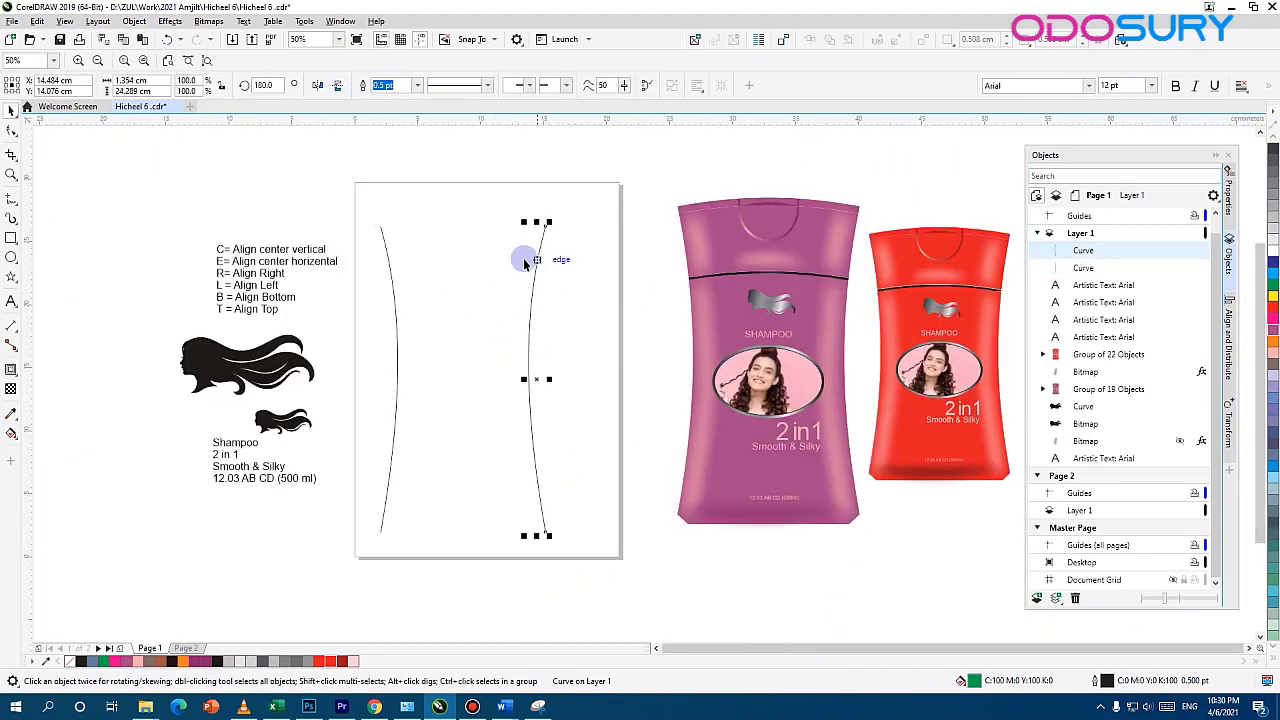
Draw a straight line about 13.1 cm long joining the upper ends of the two side curves
scroll(506, 346, "up", 3)
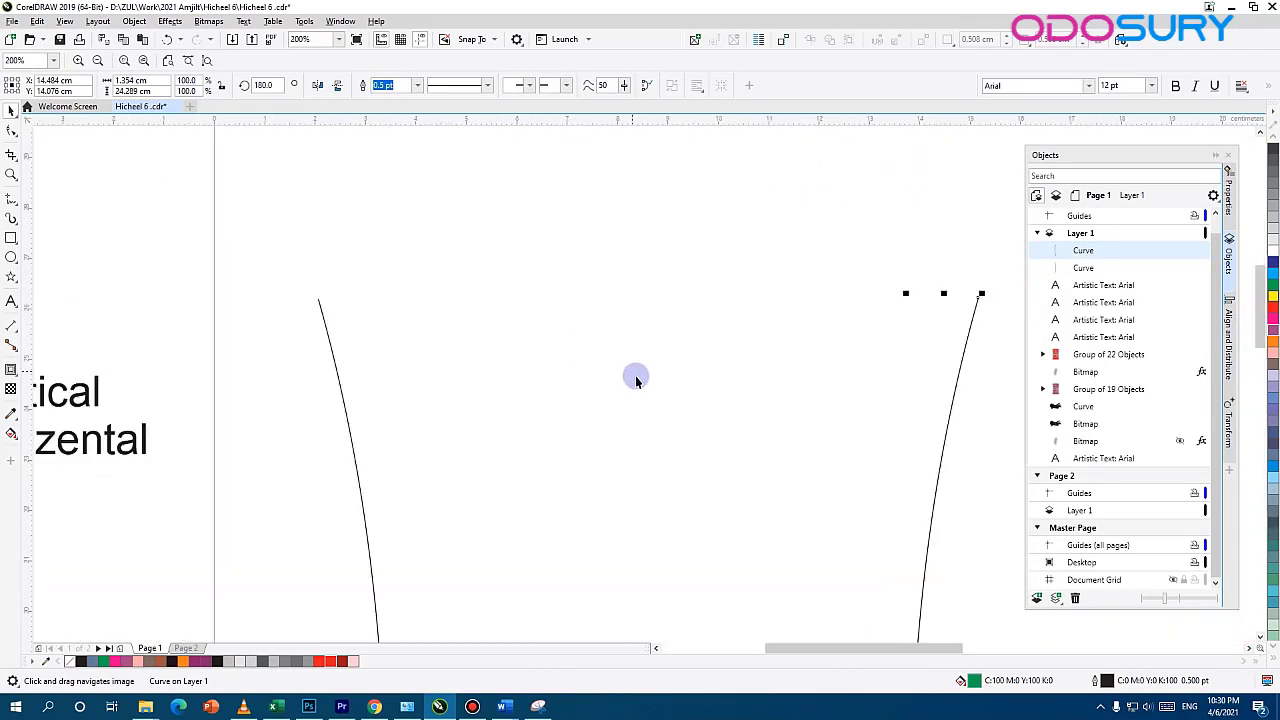
scroll(358, 343, "down", 1)
scroll(315, 315, "left", 1)
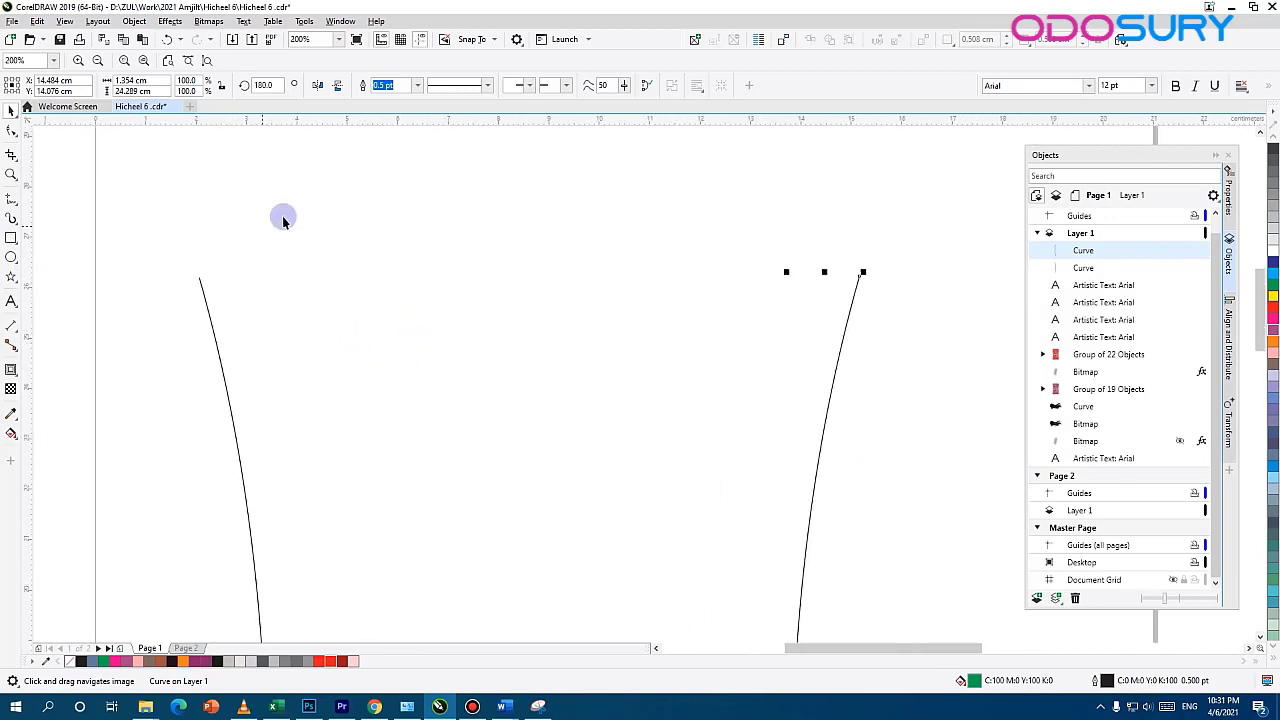
left_click(276, 217)
key("F5")
left_click(200, 277)
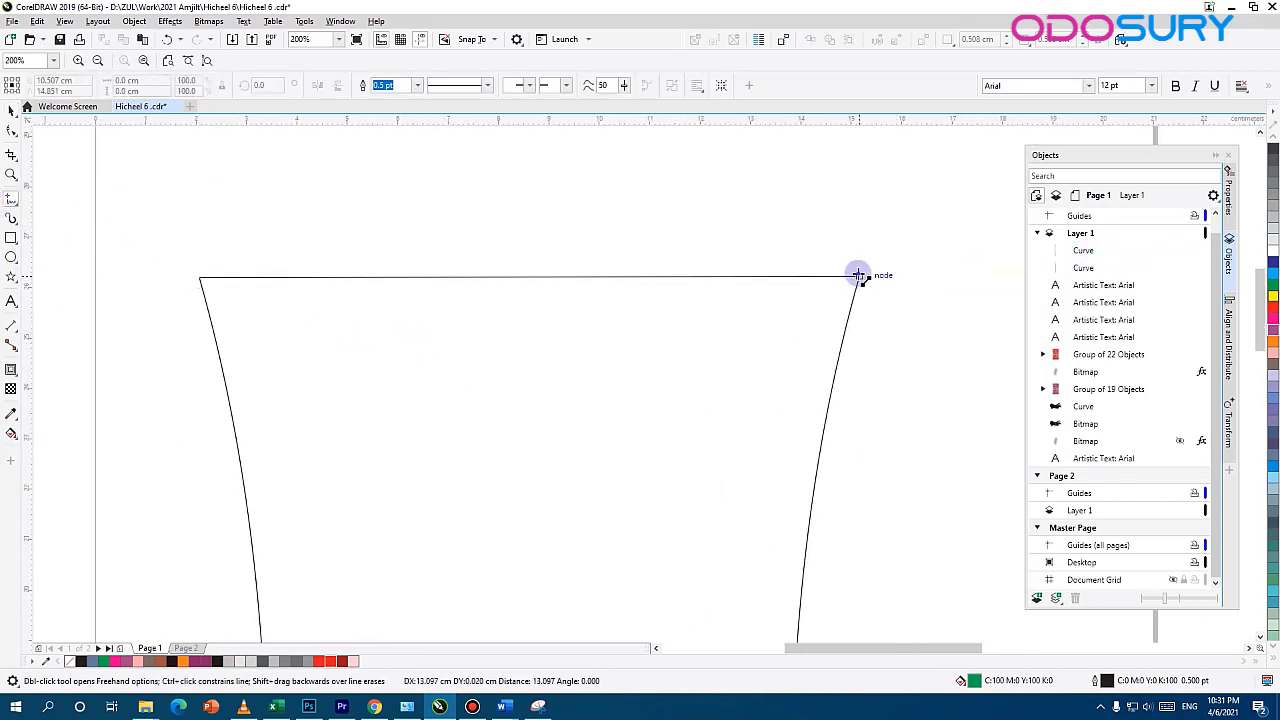
left_click(859, 275)
Convert the line joining the upper ends to a curve and bow its middle slightly upward
left_click(10, 131)
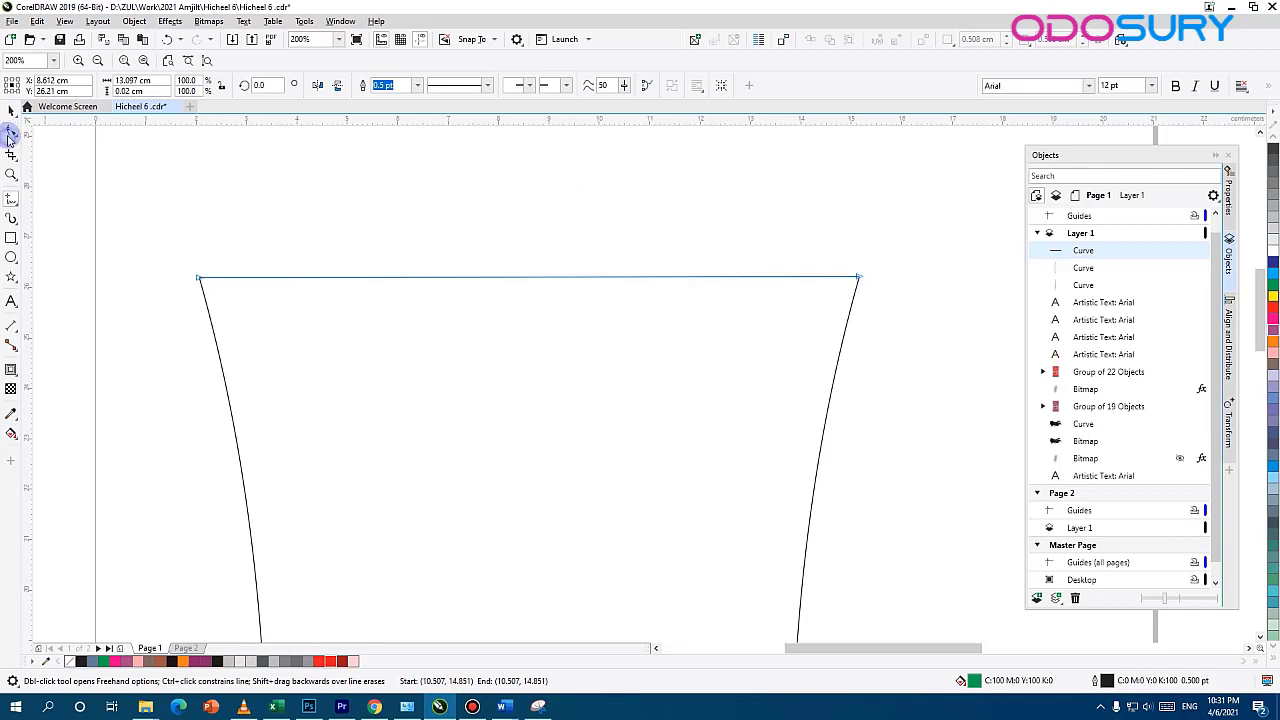
left_click(514, 279)
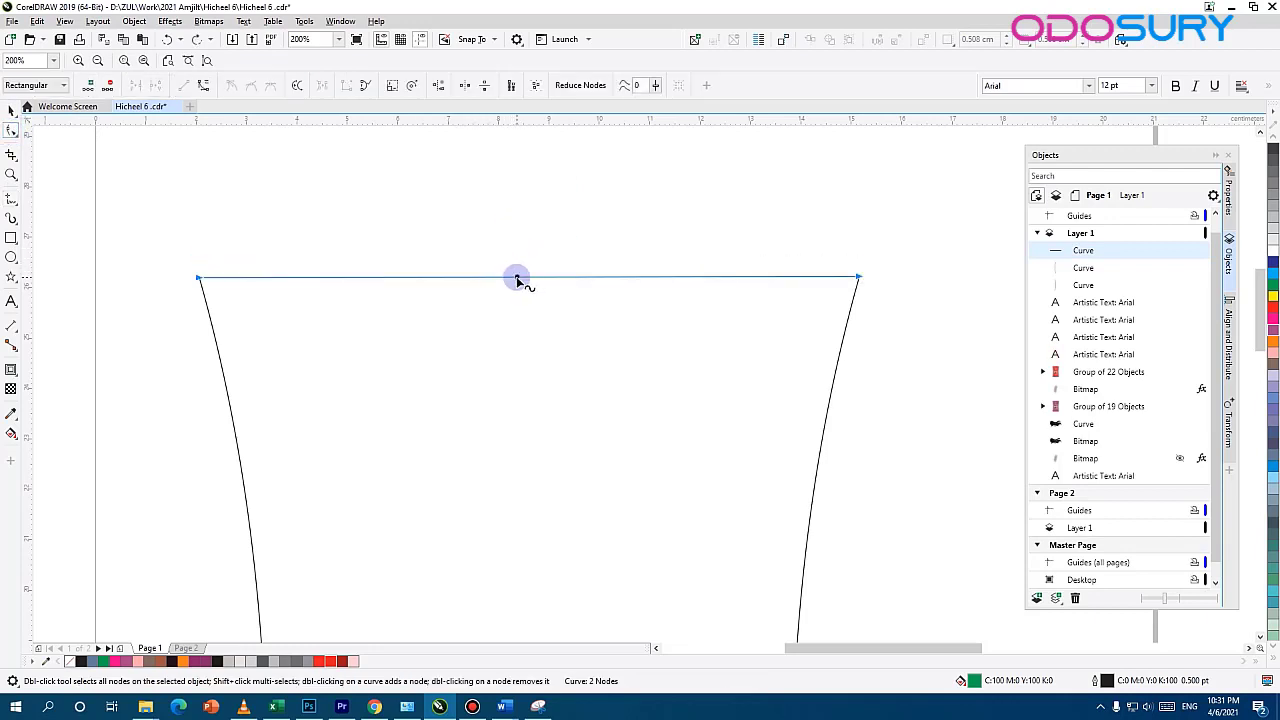
right_click(516, 277)
left_click(540, 366)
left_click_drag(519, 279, 546, 290)
Copy the bowed top line once just beneath itself and twice as a closely spaced pair across the bottle's shoulder
left_click(12, 111)
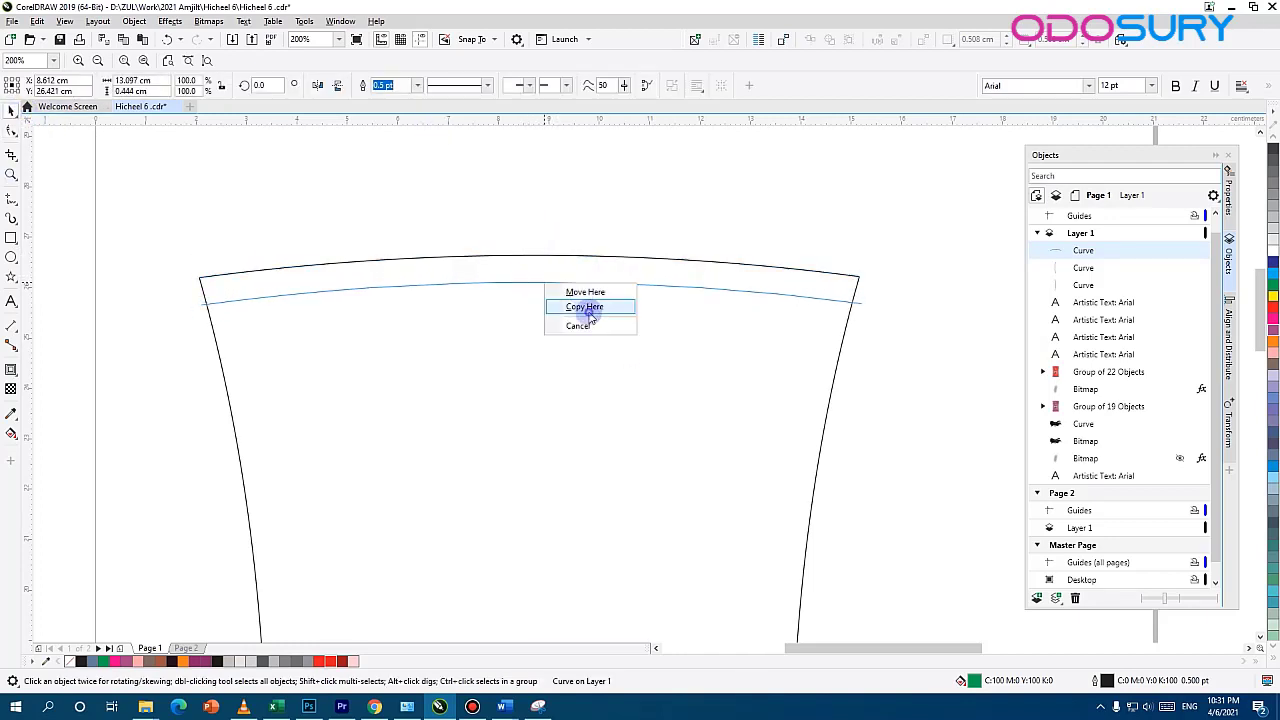
left_click(584, 306)
left_click_drag(542, 323, 548, 441)
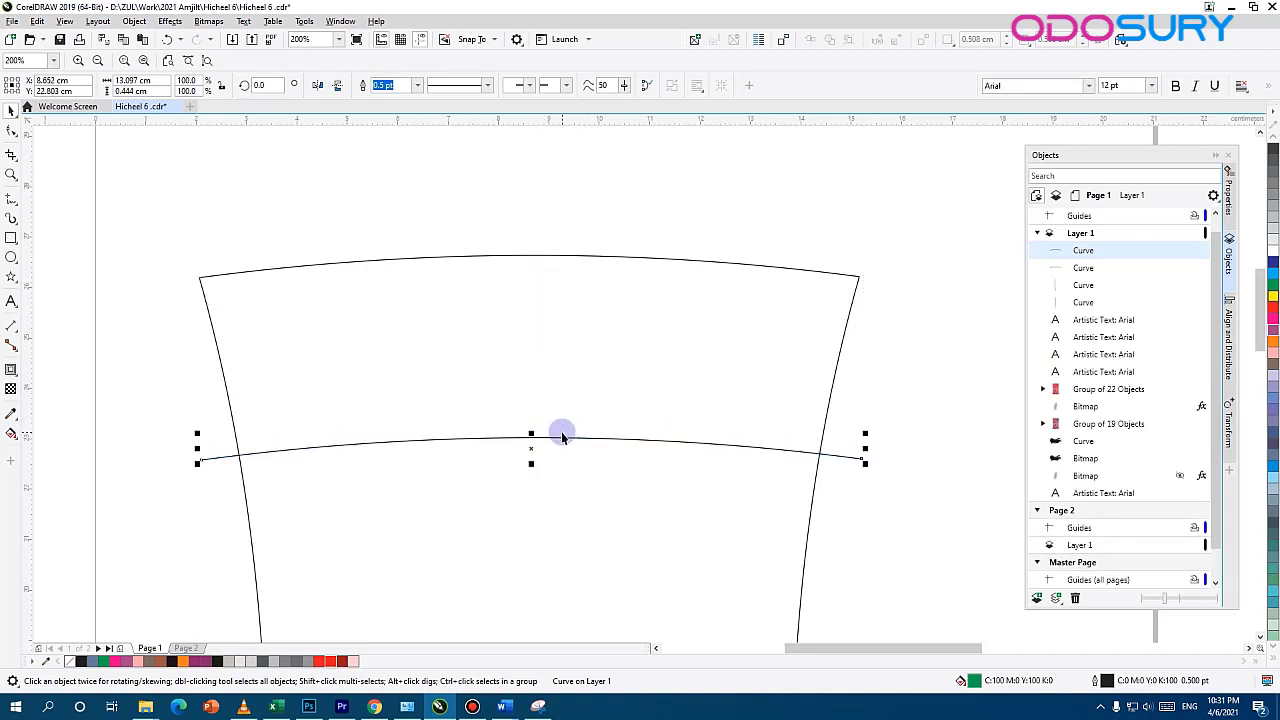
key("ctrl+z")
left_click_drag(563, 285, 563, 446)
left_click(600, 467)
scroll(608, 423, "up", 3)
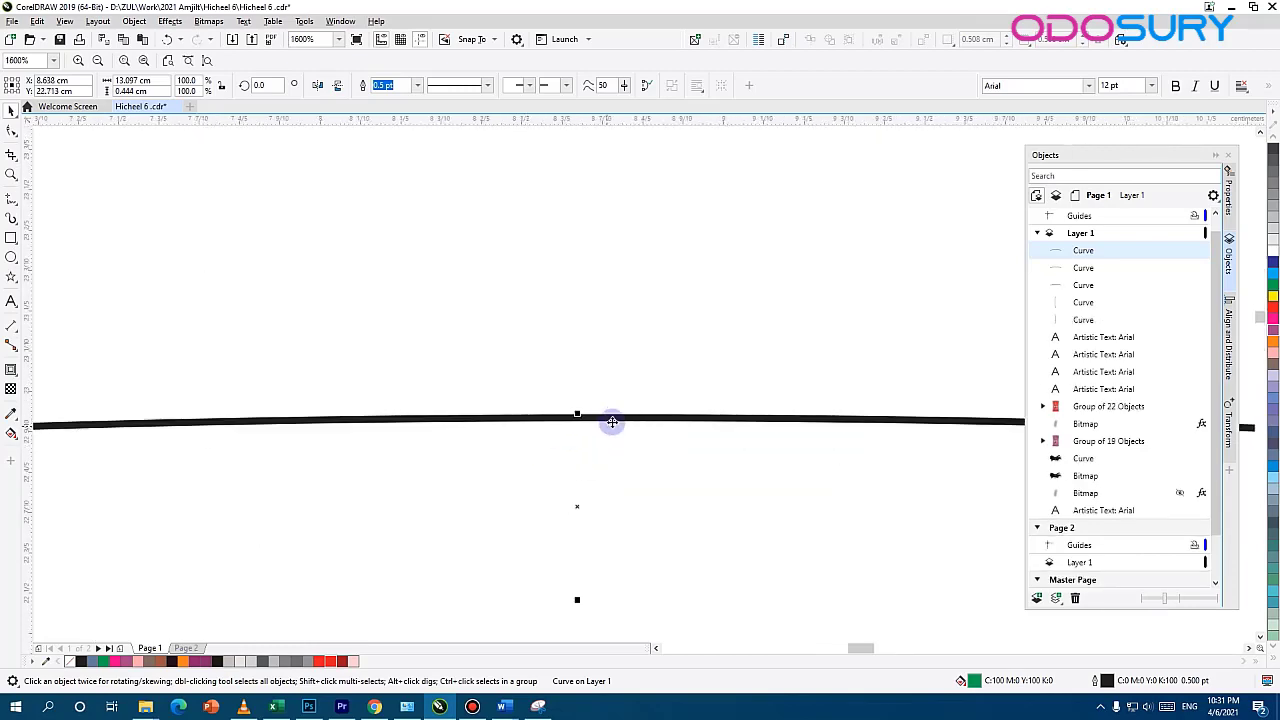
scroll(608, 466, "down", 5)
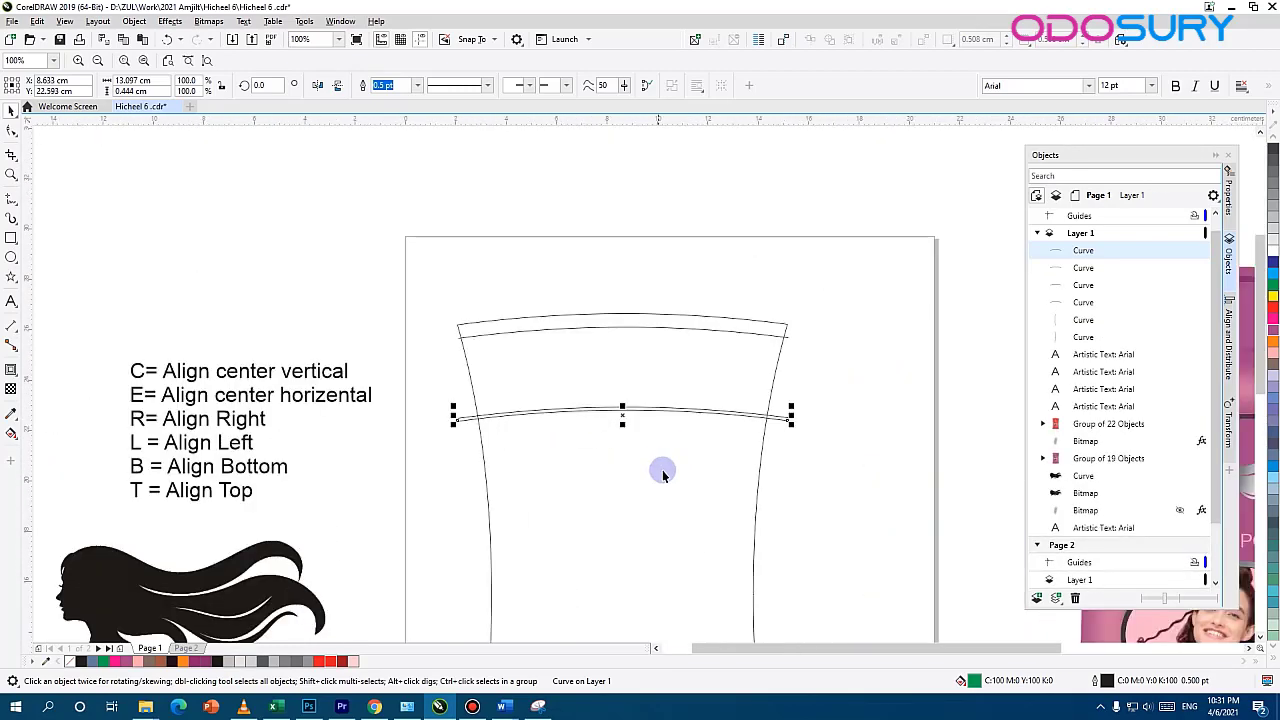
Draw a slanted corner line about 1.2 by 0.8 cm from one side curve's lower end and make a horizontally mirrored copy
scroll(640, 560, "up", 4)
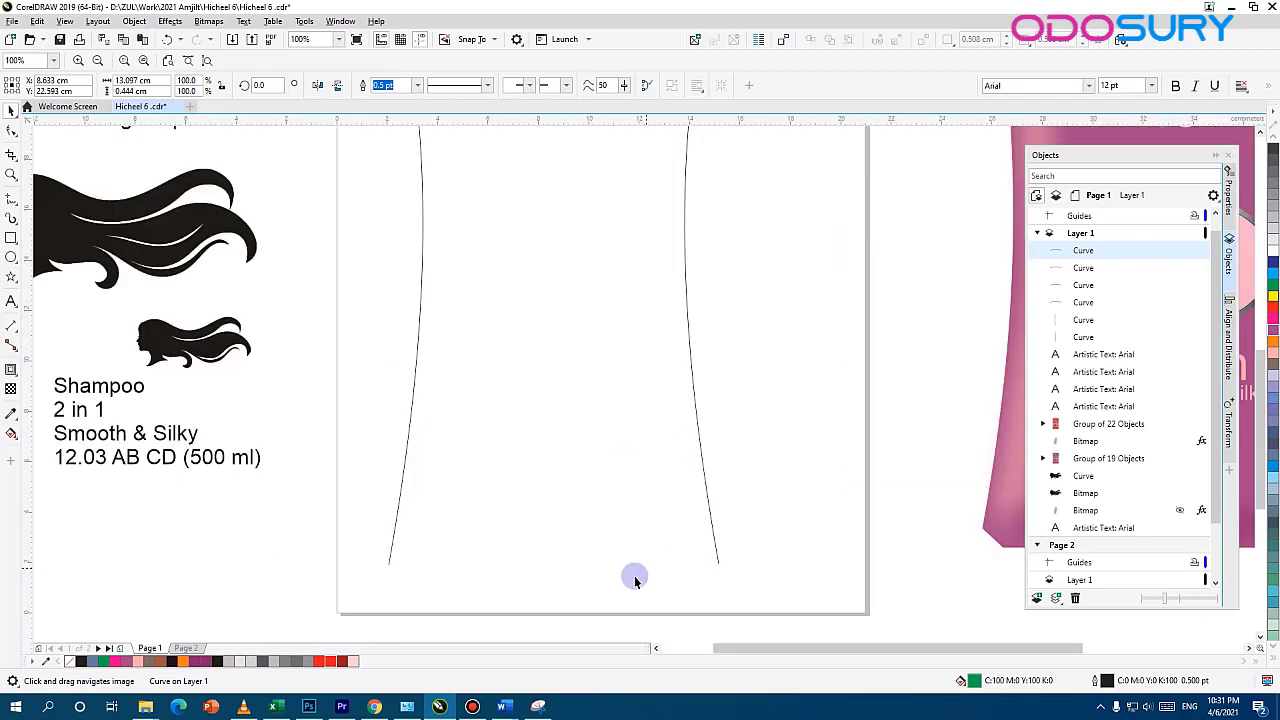
scroll(568, 540, "down", 2)
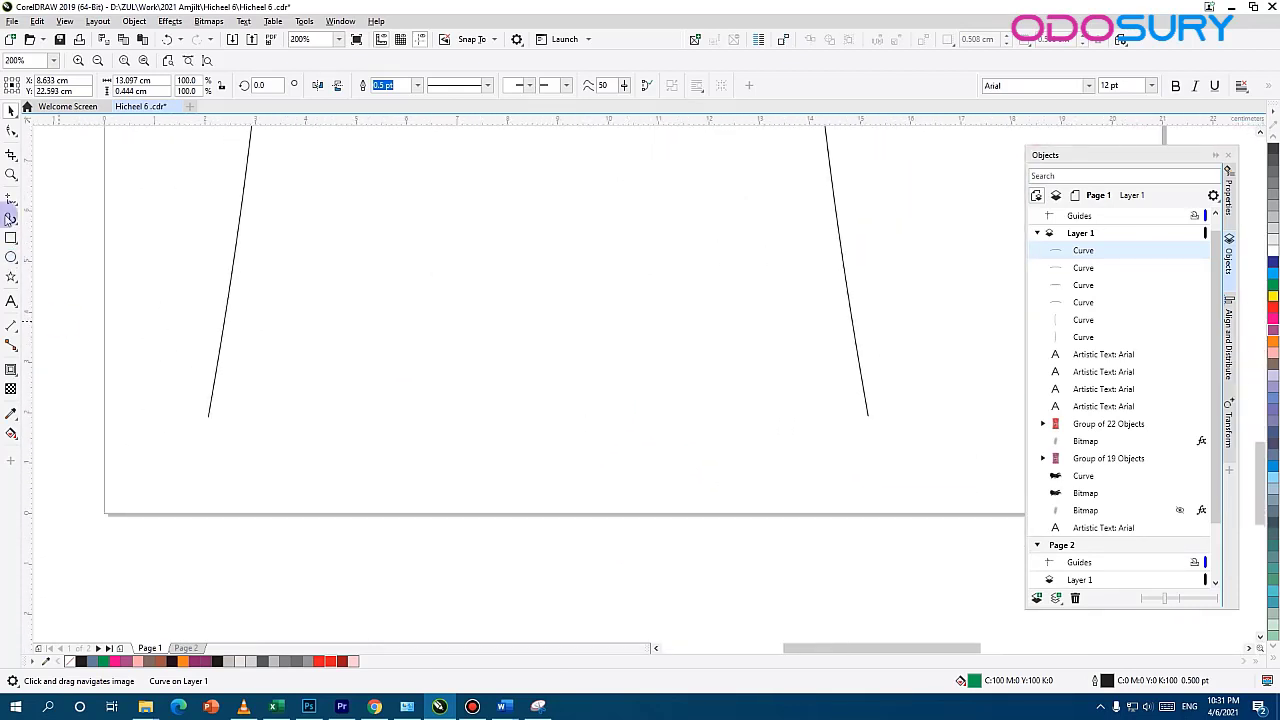
mouse_move(206, 416)
left_mouse_down()
mouse_move(271, 463)
mouse_move(614, 438)
mouse_move(816, 463)
left_mouse_up()
left_click(648, 465)
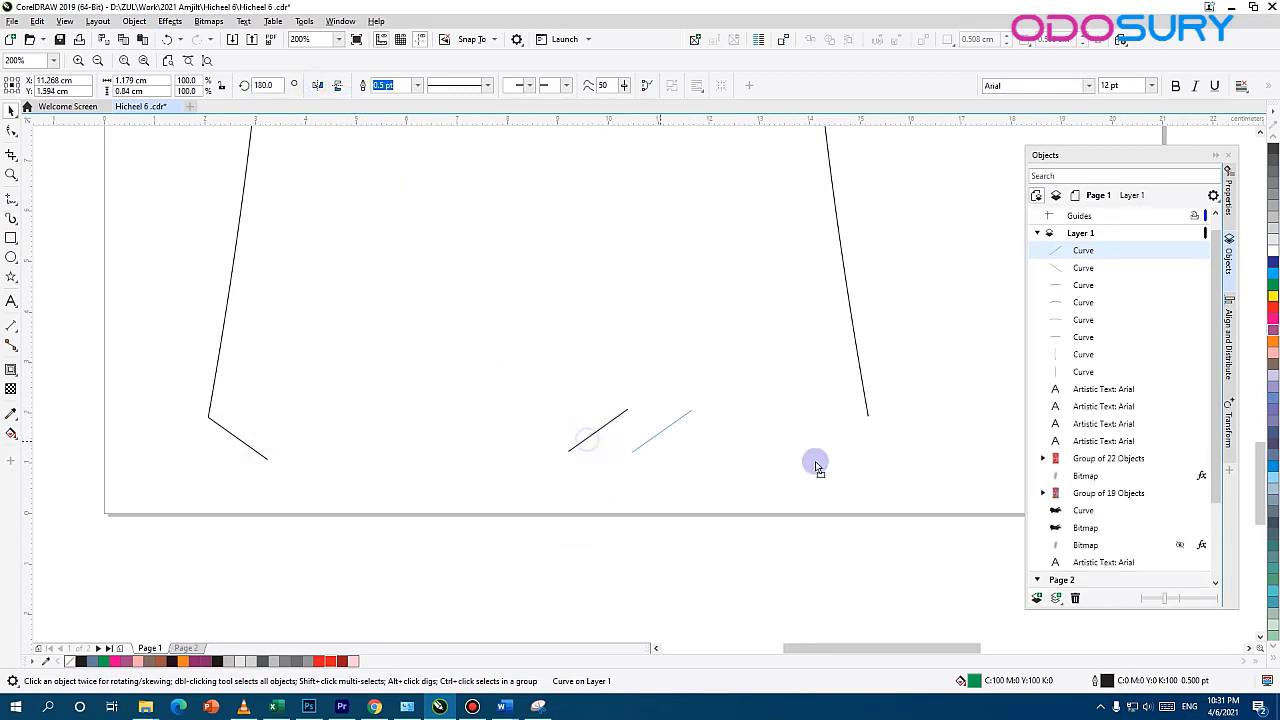
Position the mirrored corner line so its upper end meets the lower end of the opposite side curve
scroll(880, 417, "up", 5)
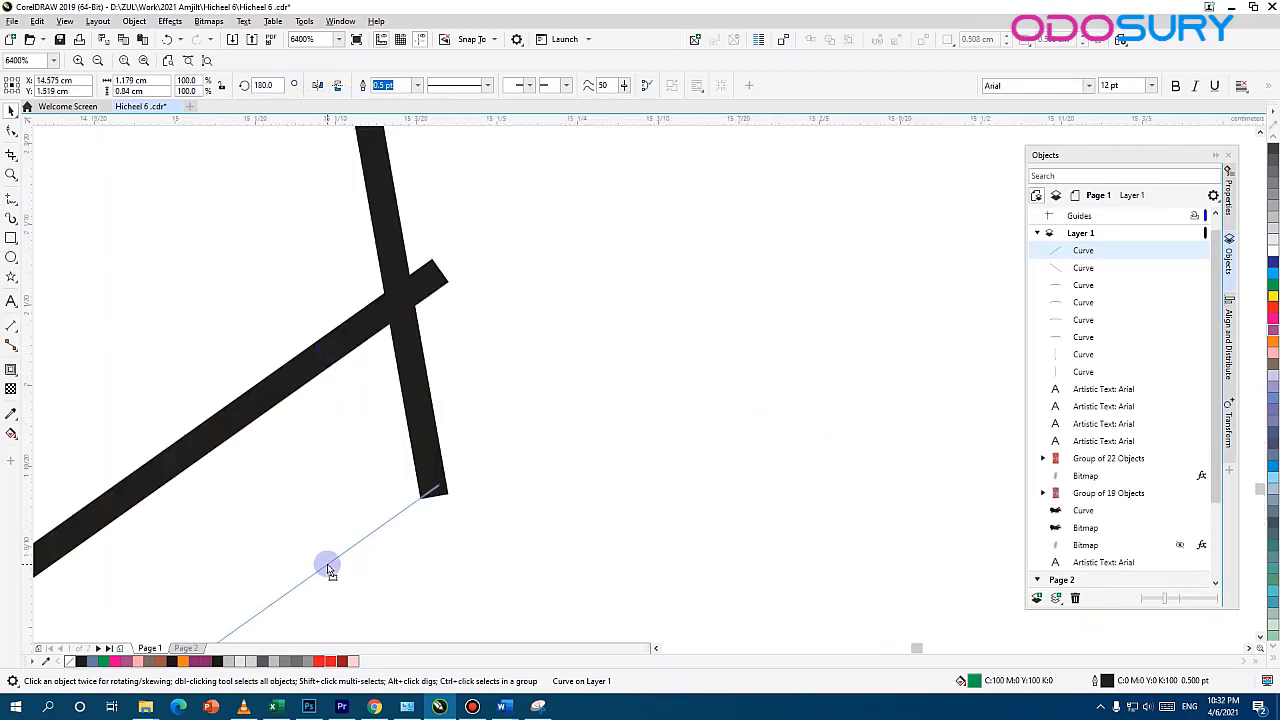
left_click_drag(327, 566, 328, 565)
left_click_drag(393, 532, 742, 326)
scroll(382, 552, "down", 4)
left_click_drag(112, 424, 420, 453)
scroll(420, 453, "down", 1)
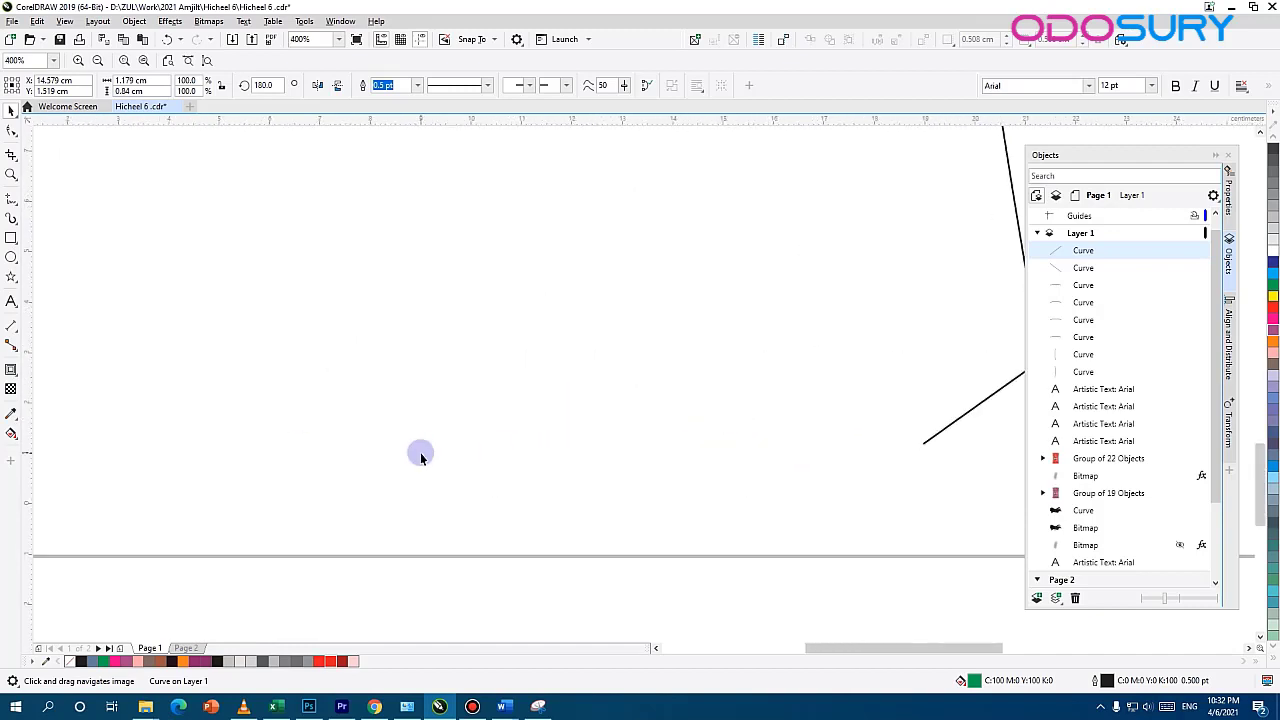
Draw a horizontal base line about 11.8 cm long across the two slanted corner lines at the bottle's bottom
scroll(420, 452, "down", 1)
left_click(11, 199)
left_click_drag(359, 512, 870, 523)
key("ctrl+z")
left_click(355, 512)
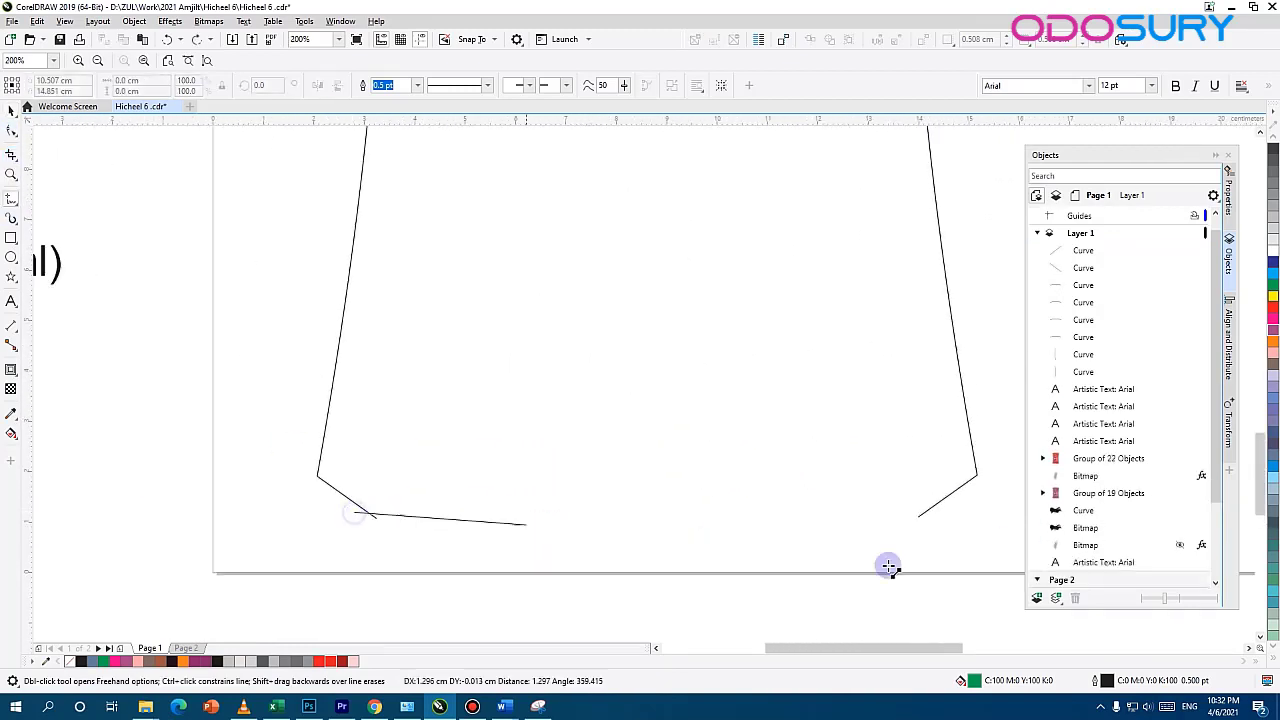
left_click(948, 513)
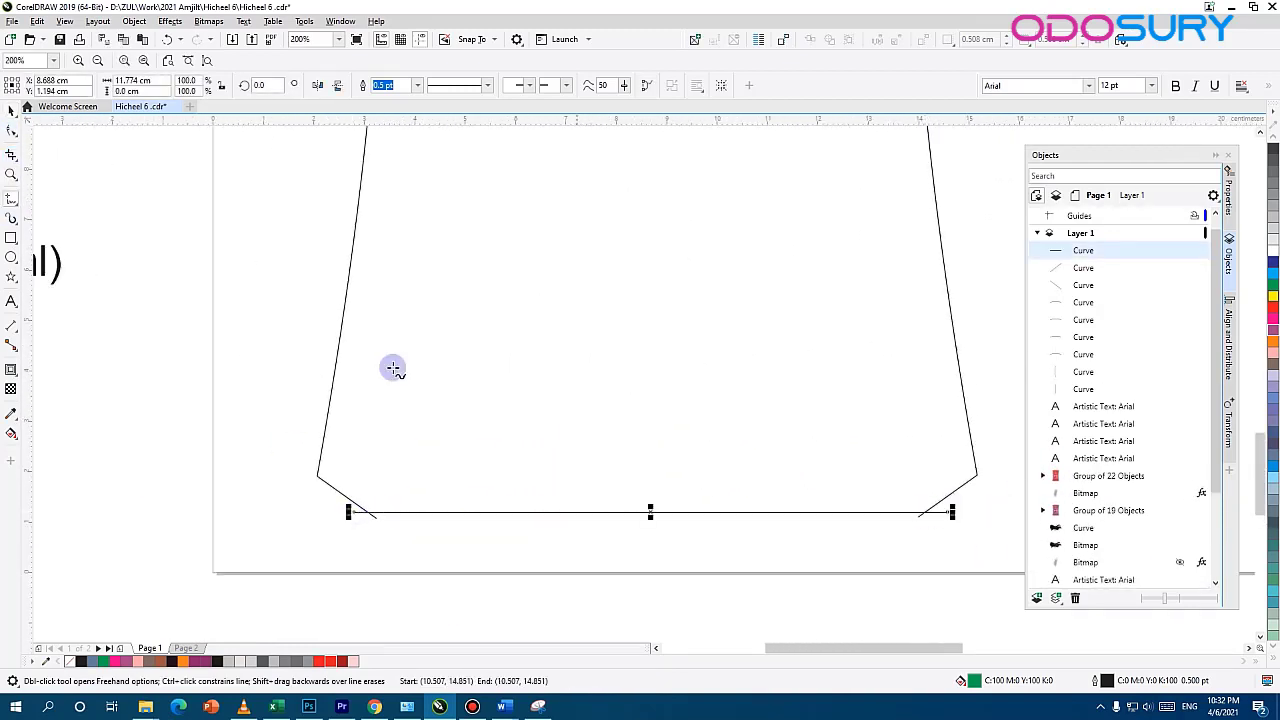
left_click(11, 111)
left_click(657, 480)
Examine the whole bottle outline and the arcs across its cap up close
scroll(658, 480, "down", 2)
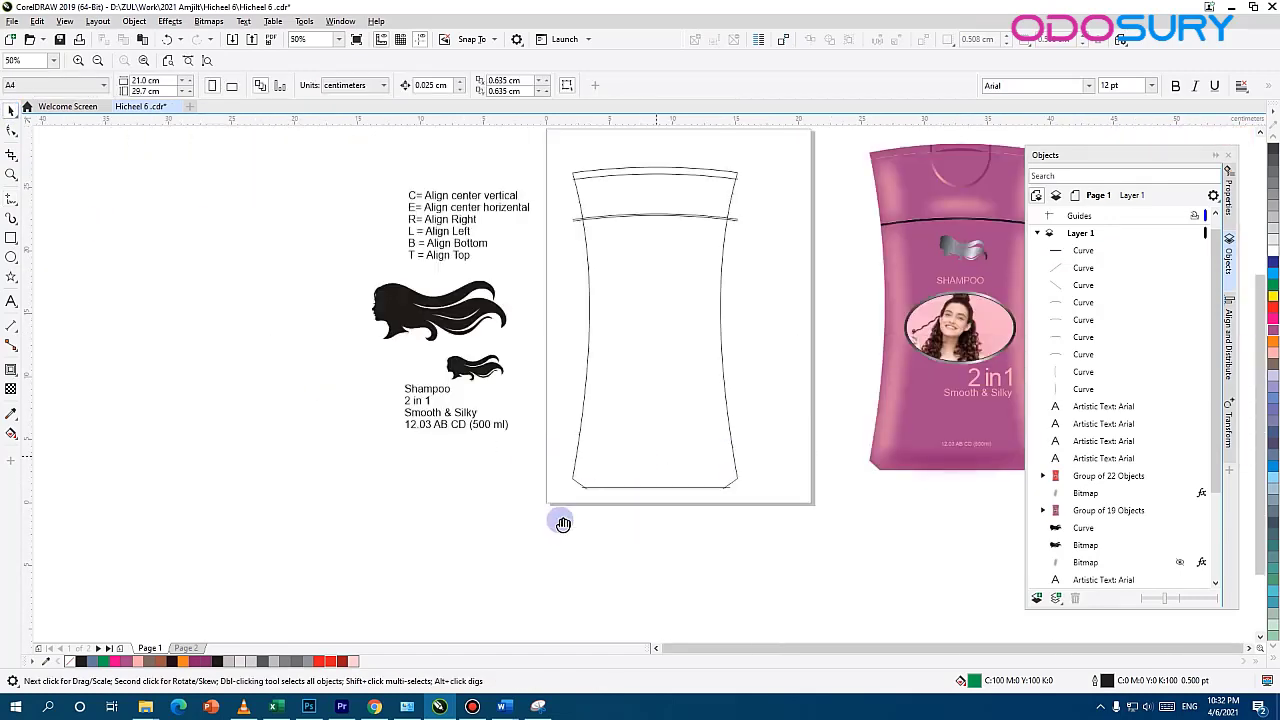
left_click_drag(563, 523, 477, 608)
scroll(511, 380, "up", 2)
scroll(569, 352, "down", 1)
left_click_drag(569, 352, 450, 432)
scroll(262, 461, "up", 1)
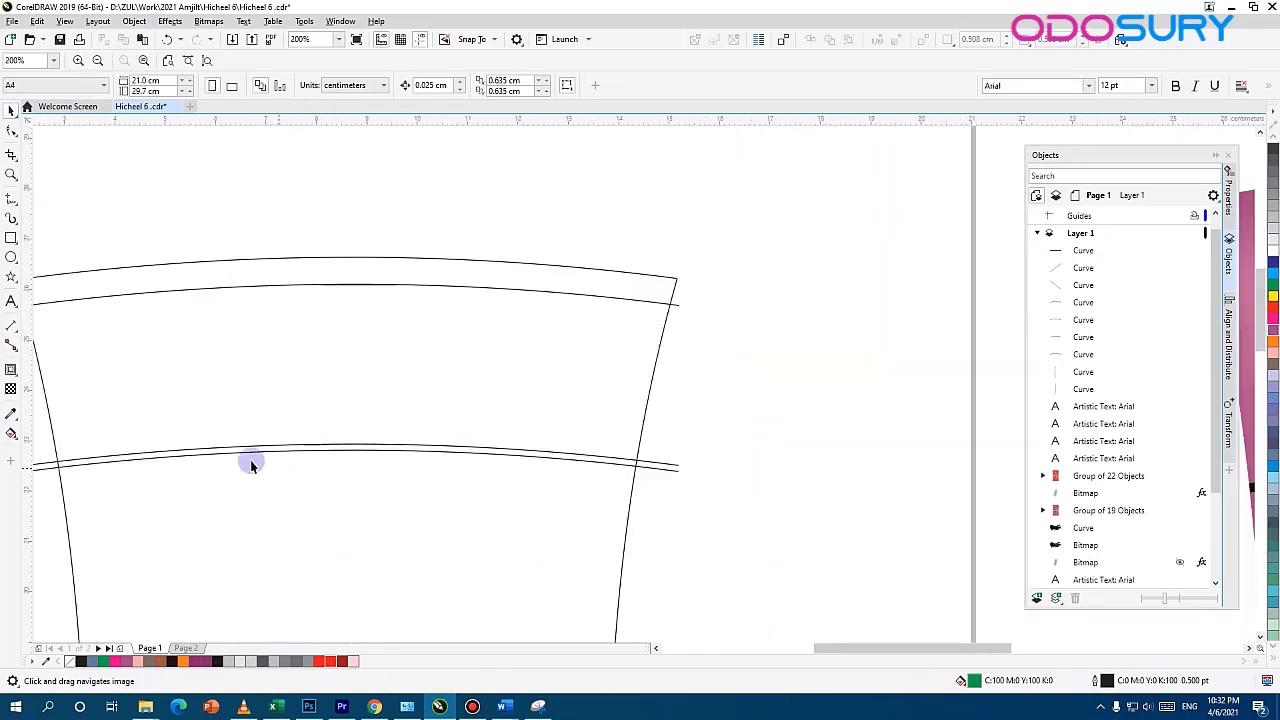
left_click_drag(251, 461, 443, 405)
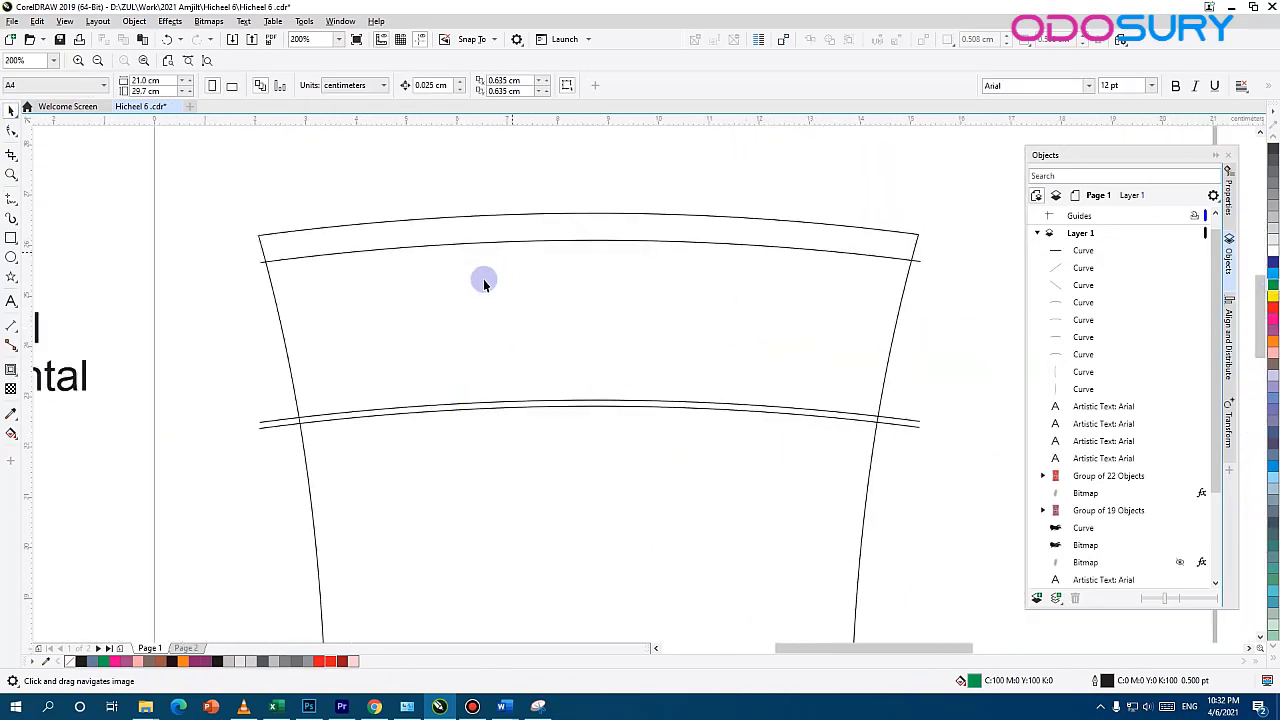
scroll(625, 340, "up", 1)
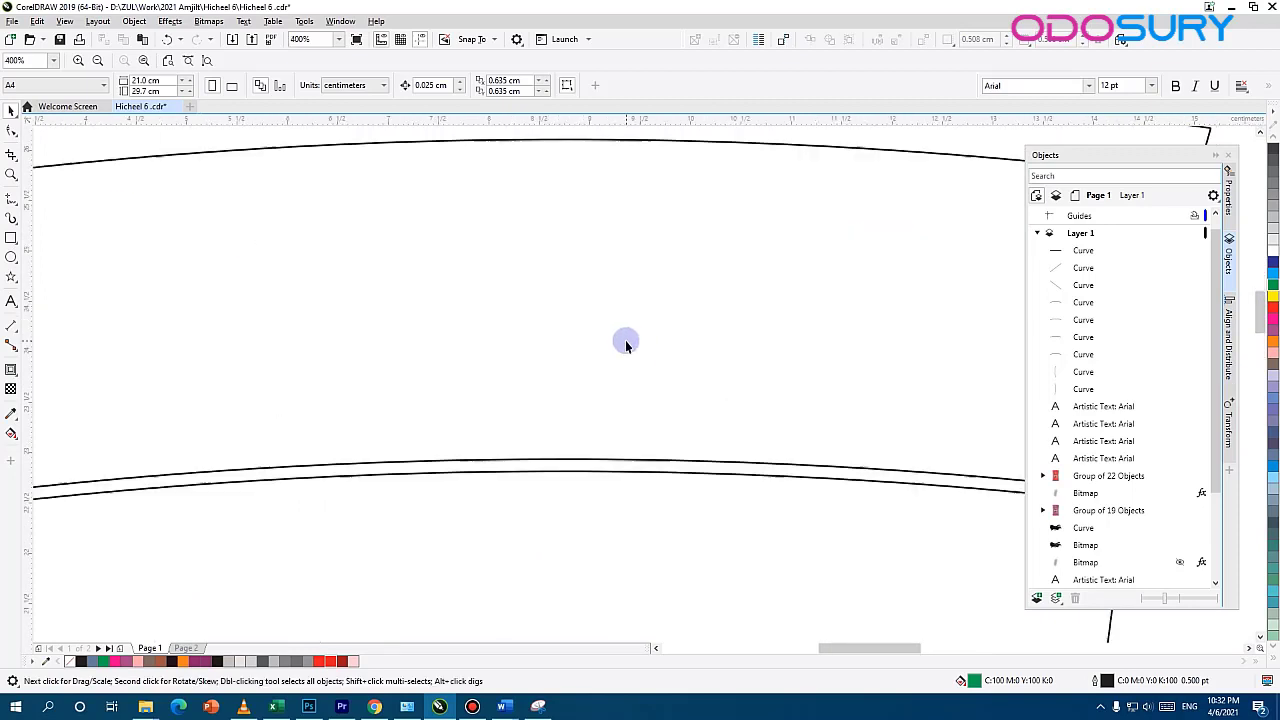
scroll(625, 340, "down", 1)
left_click_drag(618, 340, 590, 414)
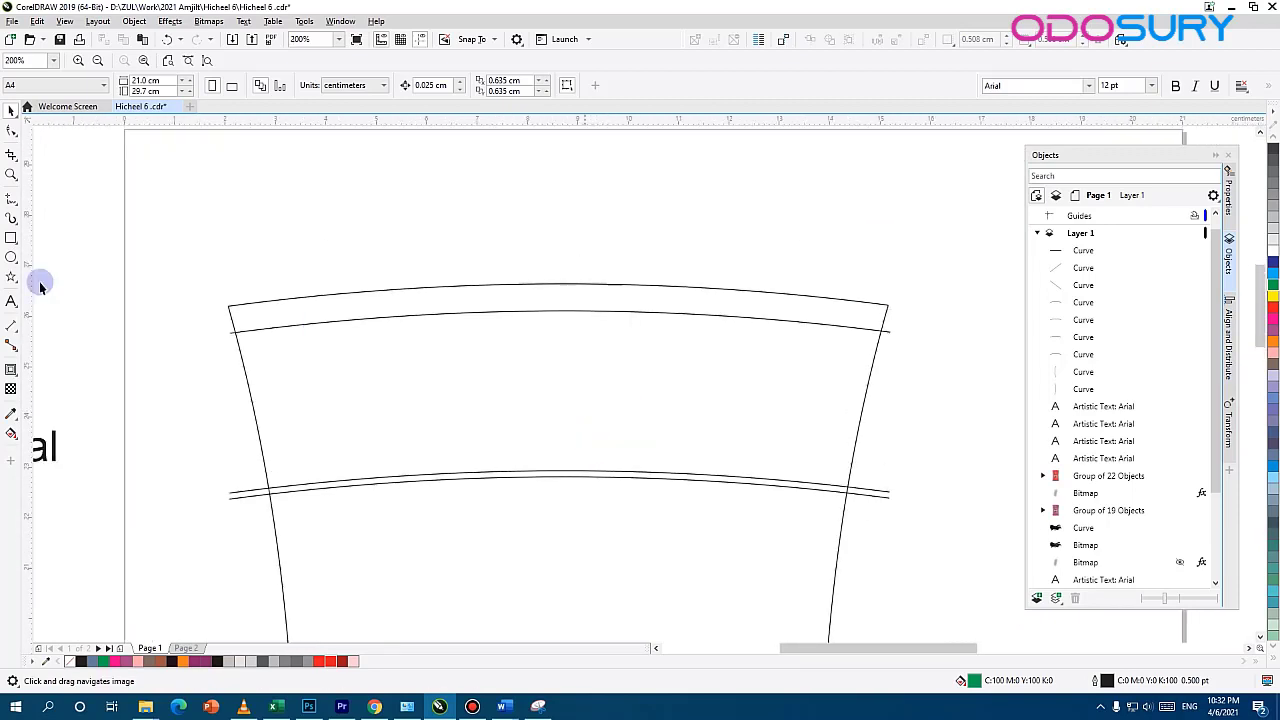
Fill the bottle's cap, the narrow strip along its top and the body below the shoulder arcs with green using Smart Fill
right_click(12, 434)
left_click(12, 434)
left_click(40, 443)
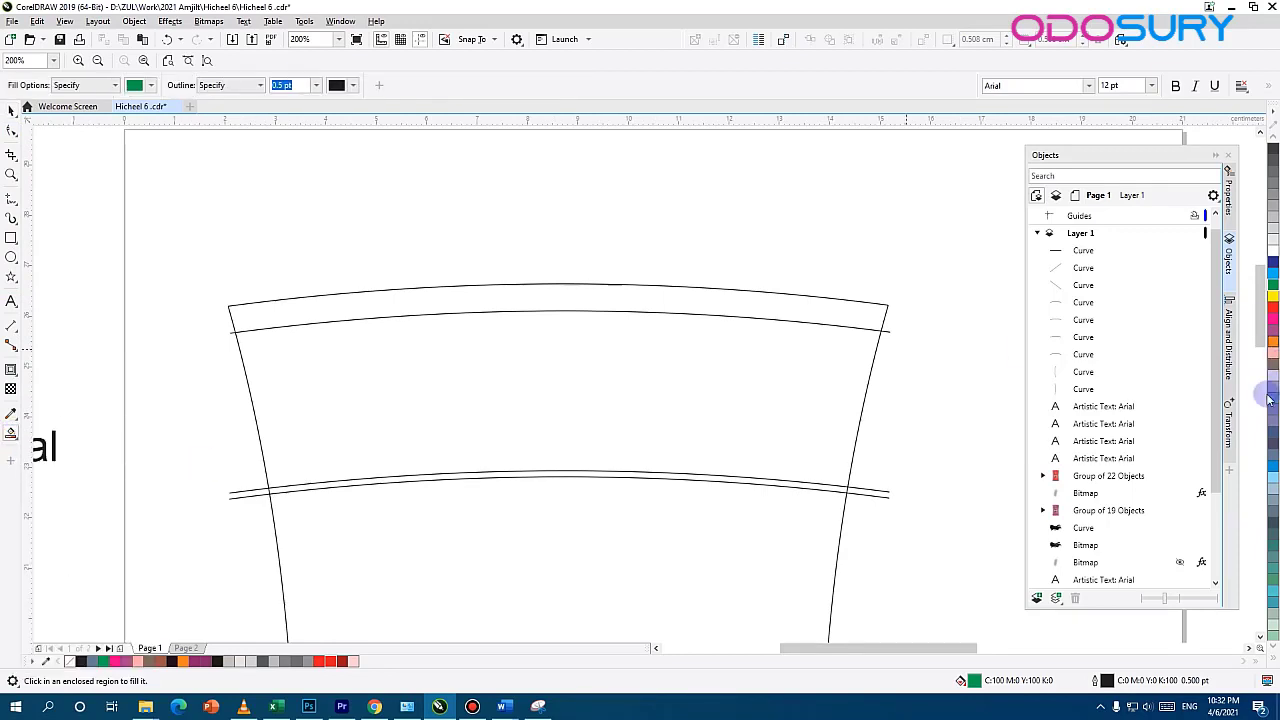
left_click(491, 368)
left_click(541, 220)
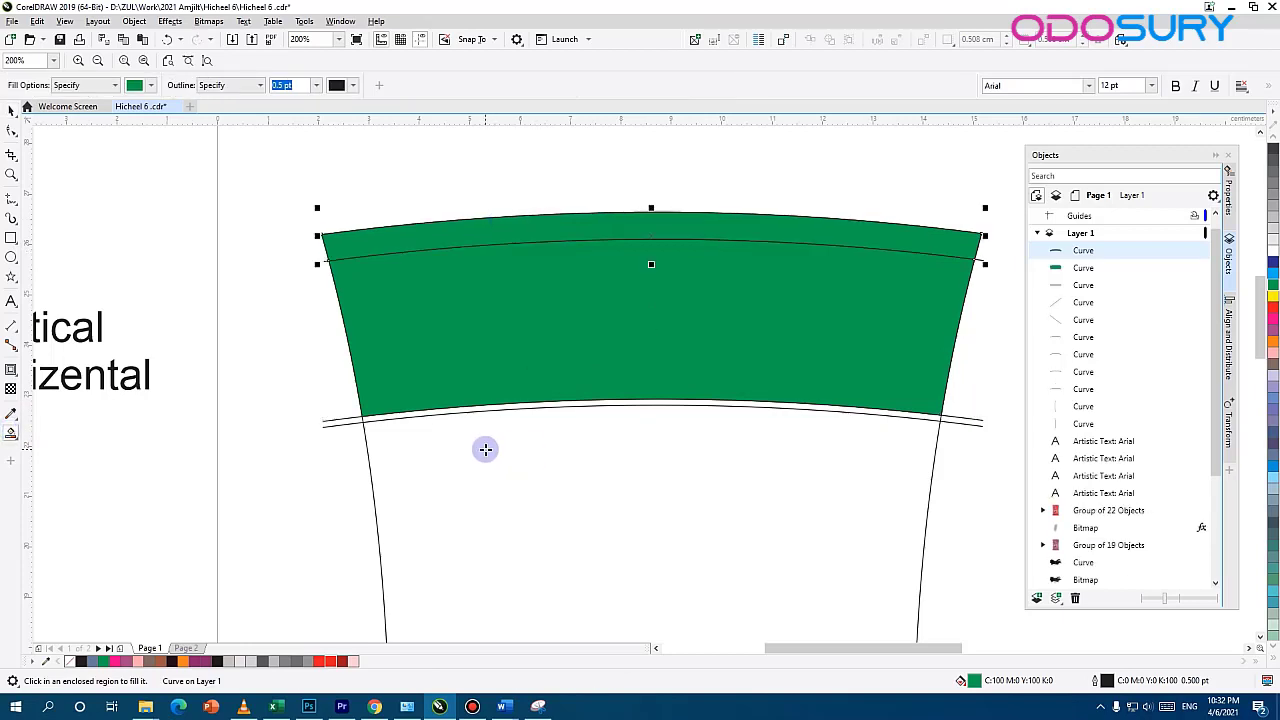
left_click(485, 449)
Move the lower shoulder arc slightly down over the green body to widen the band beneath the cap
scroll(634, 366, "up", 3)
scroll(627, 422, "up", 1)
left_click_drag(627, 422, 576, 359)
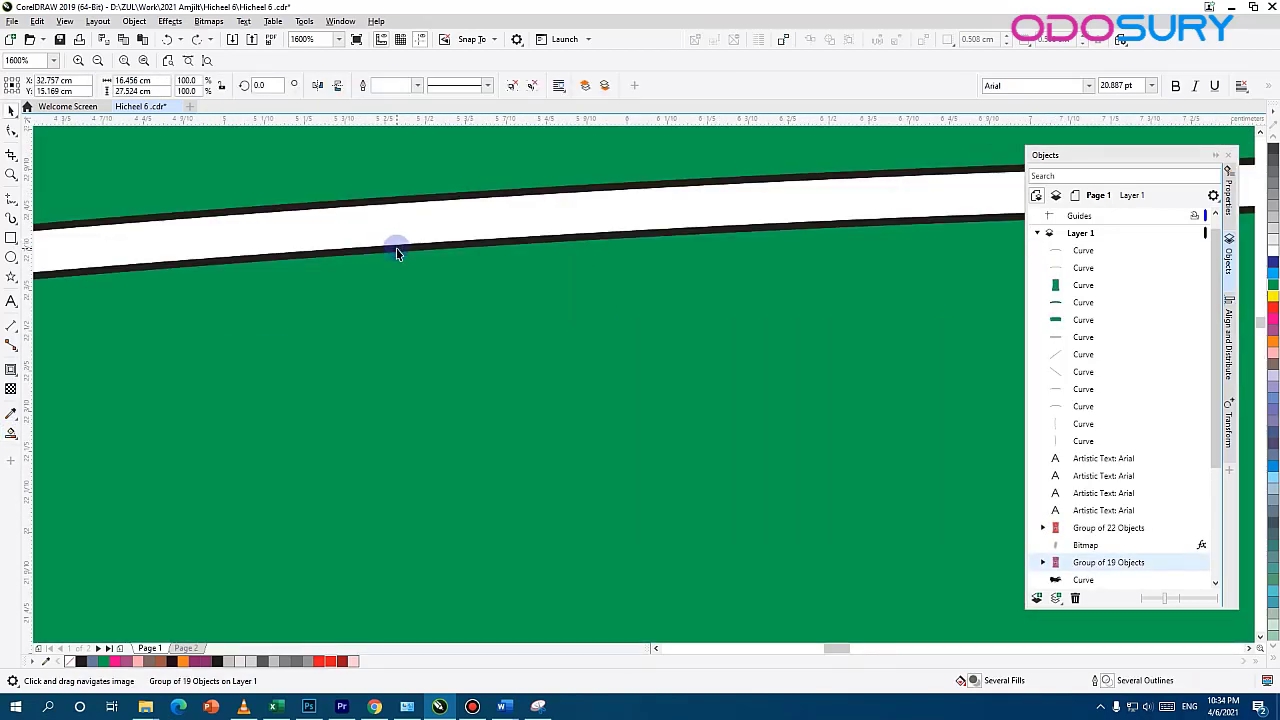
left_click_drag(396, 253, 394, 289)
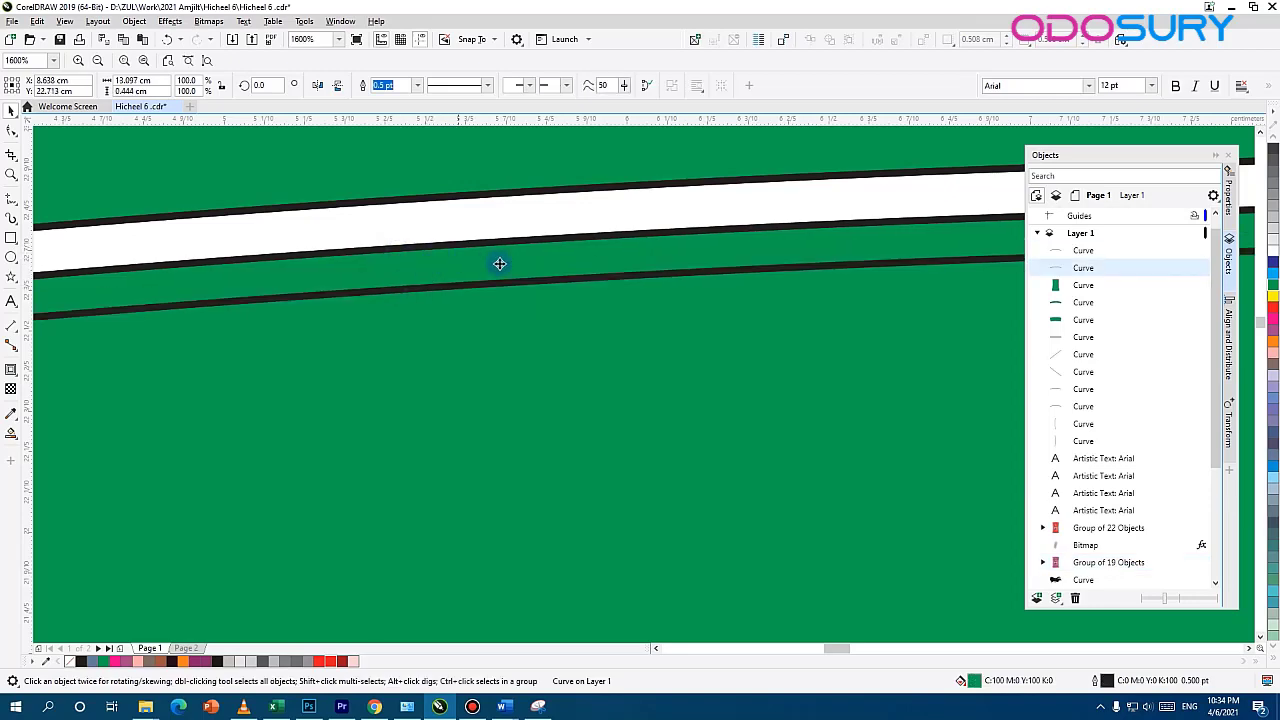
scroll(866, 370, "down", 4)
left_click_drag(843, 376, 399, 243)
scroll(413, 241, "up", 1)
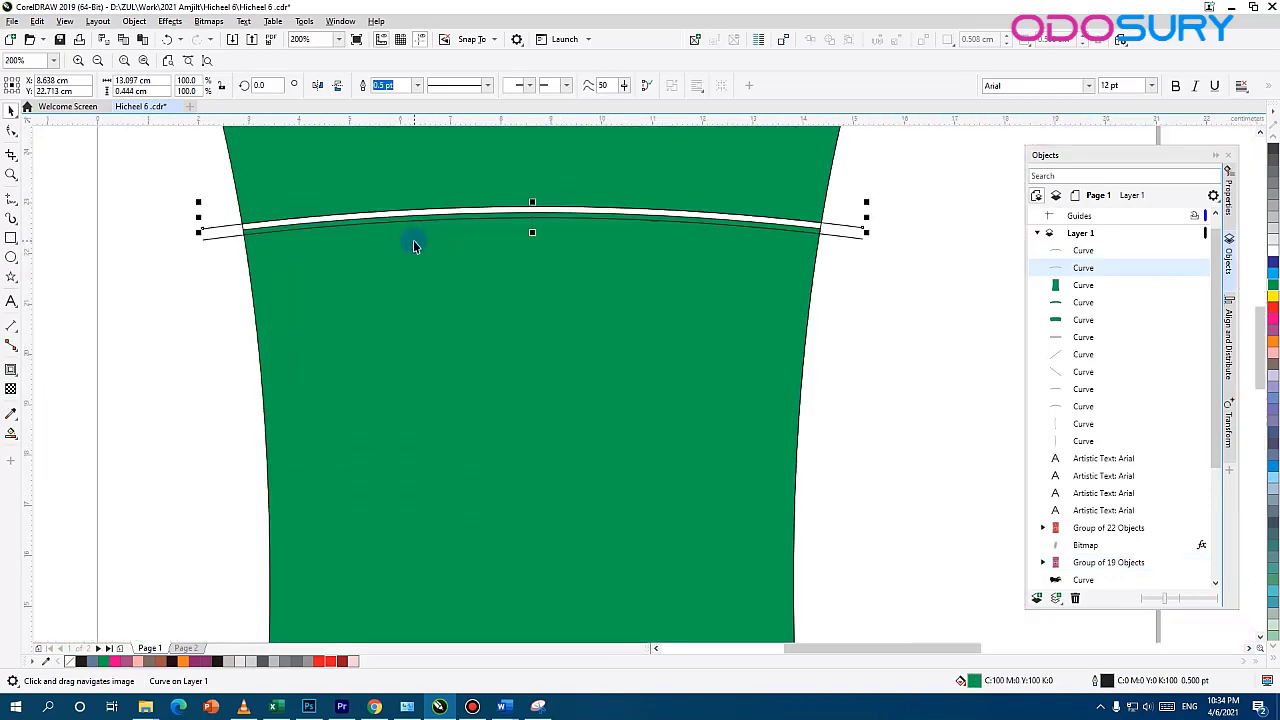
Fill the narrow band between the two shoulder arcs with green using Smart Fill
scroll(413, 244, "up", 1)
left_click(9, 434)
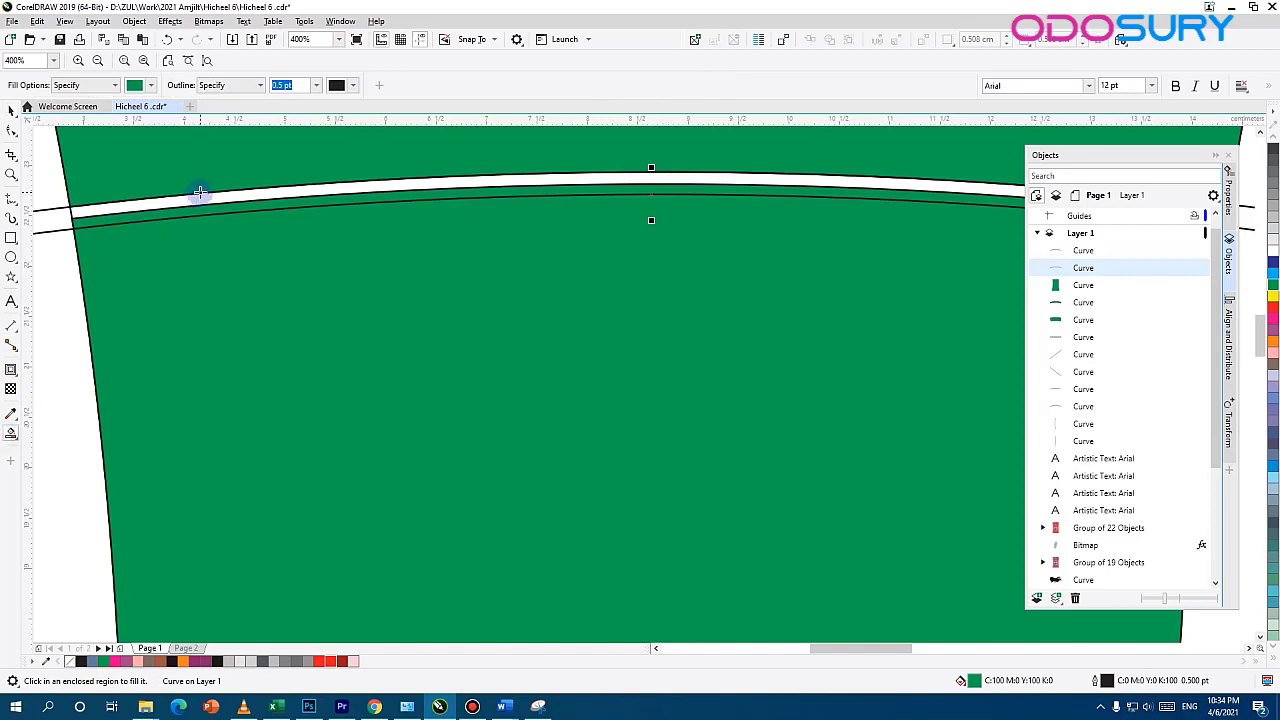
left_click(205, 197)
scroll(329, 244, "down", 1)
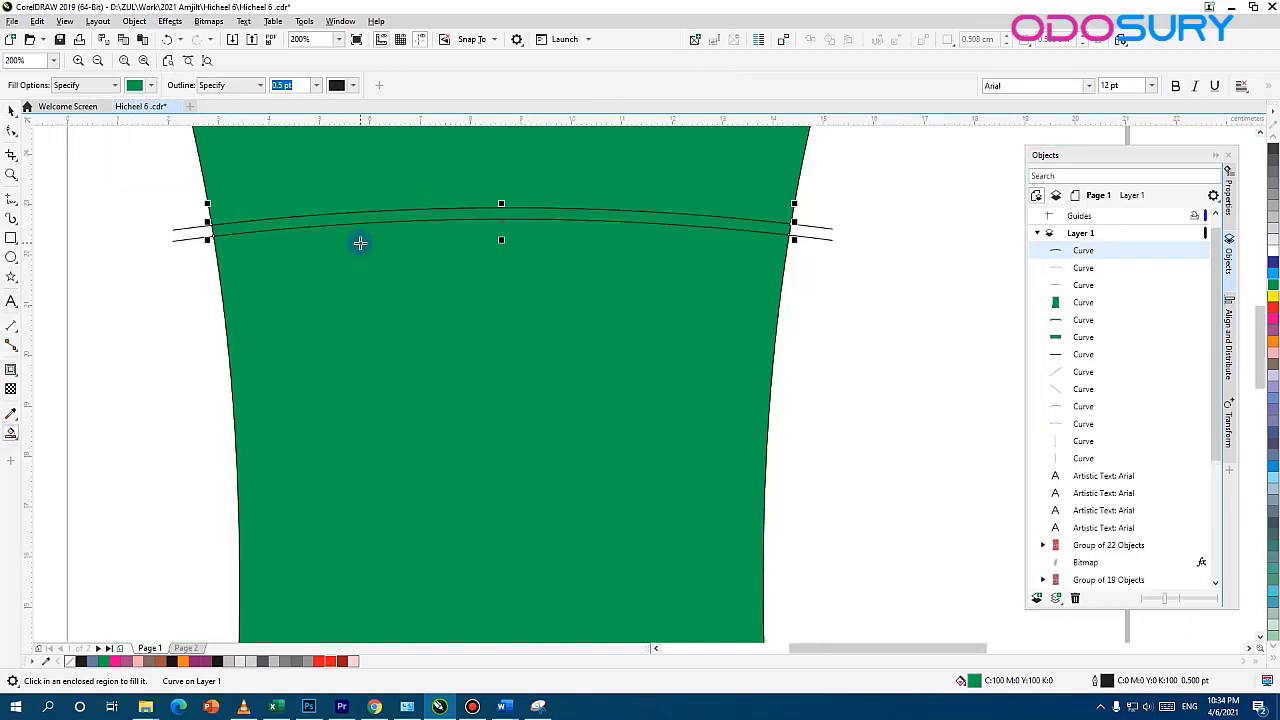
left_click(14, 110)
Draw a rectangle about 5.13 cm wide and 3.19 cm high across the middle of the cap's top edge
scroll(509, 368, "down", 2)
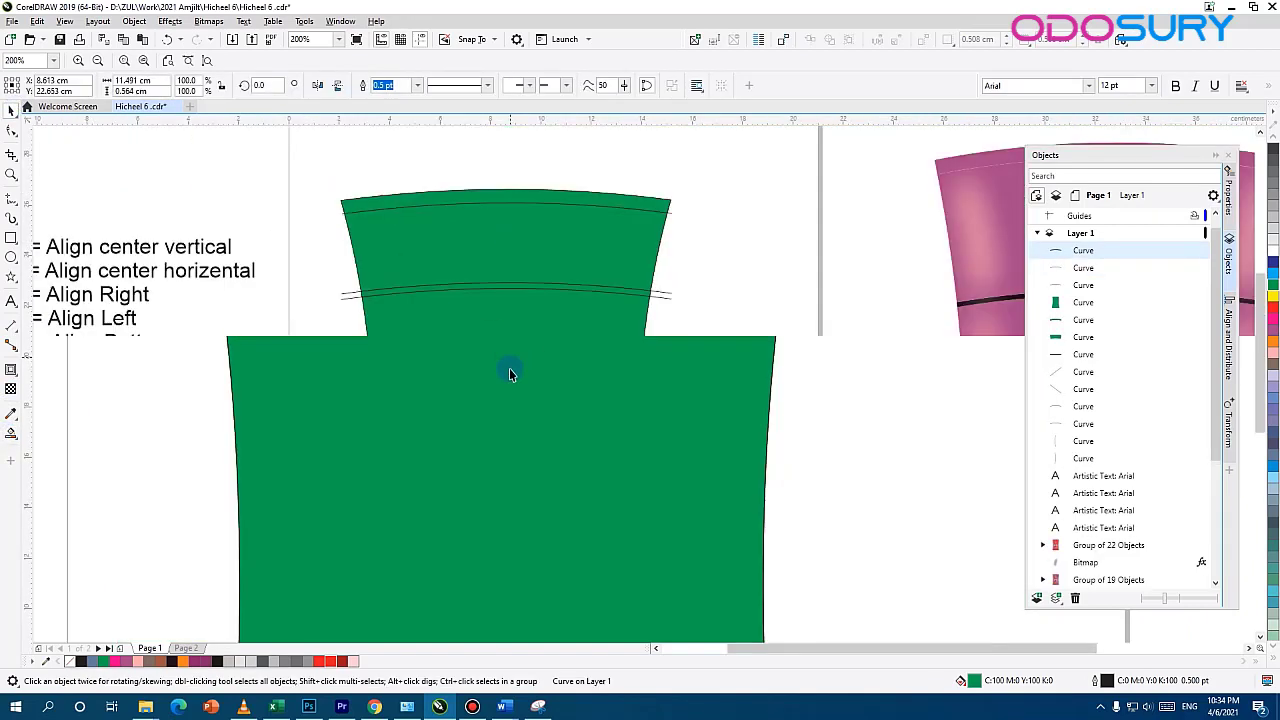
scroll(488, 205, "up", 3)
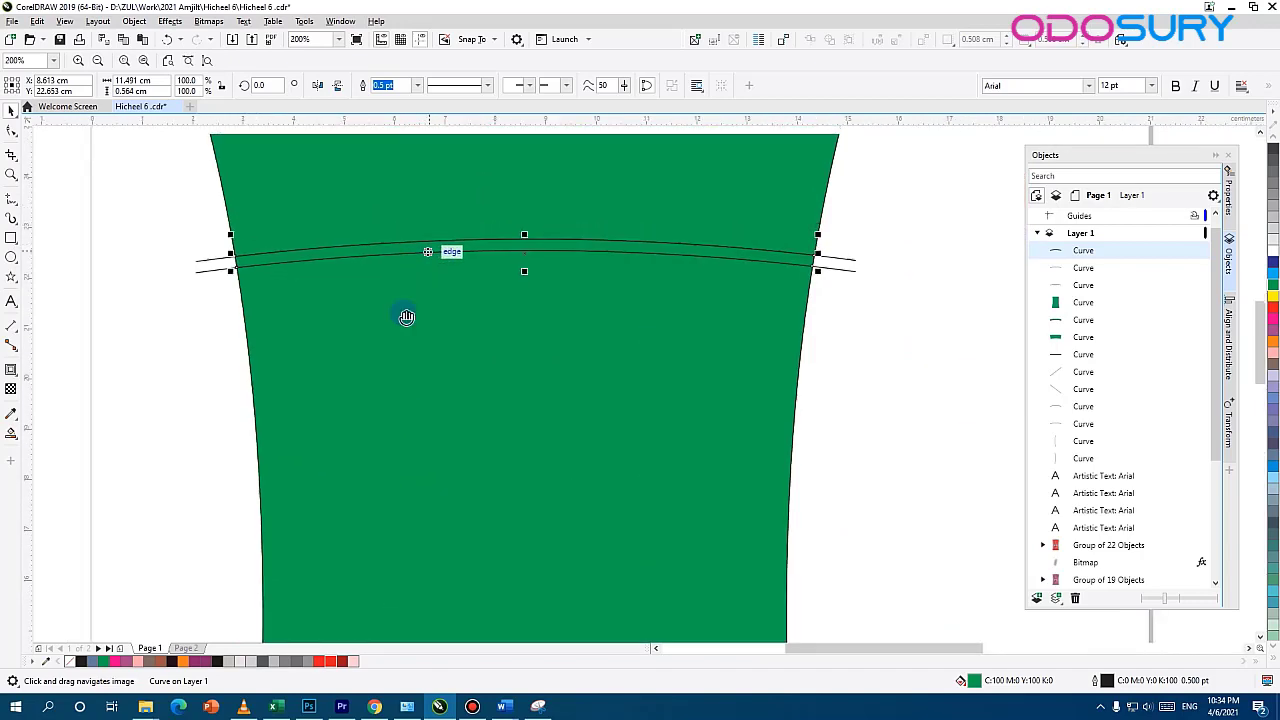
left_click(411, 310)
scroll(411, 310, "down", 1)
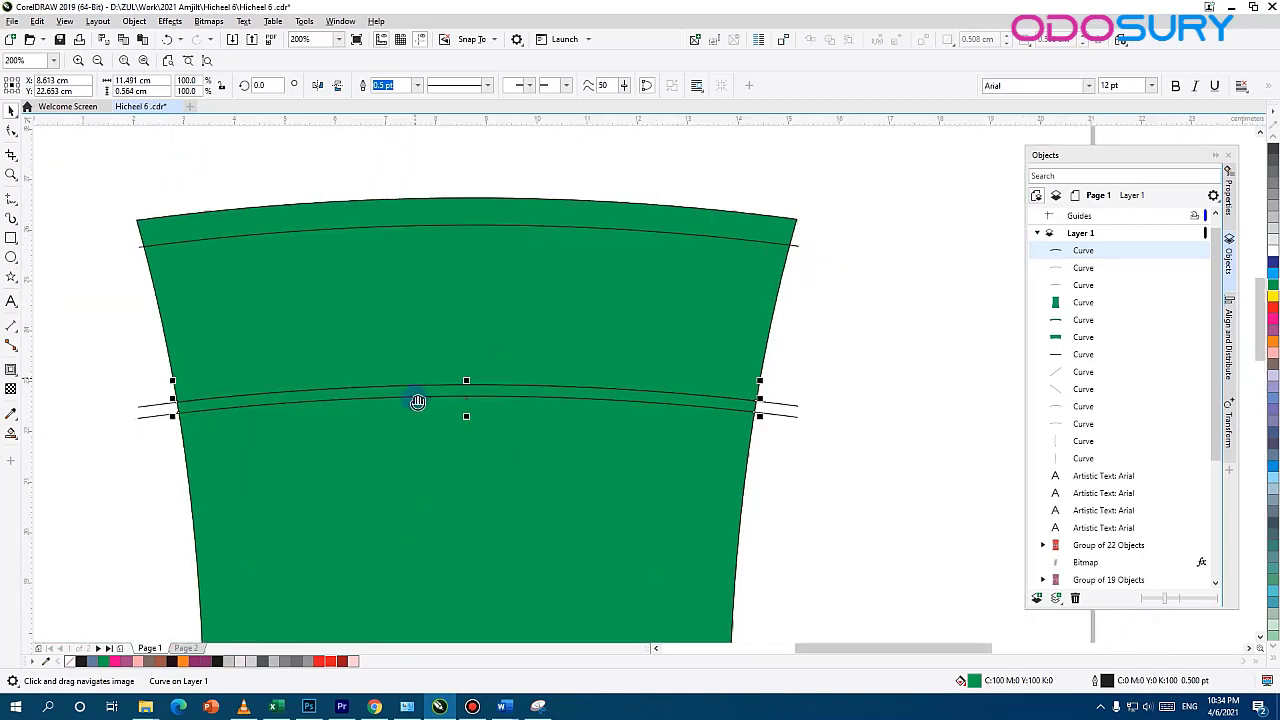
left_click(11, 238)
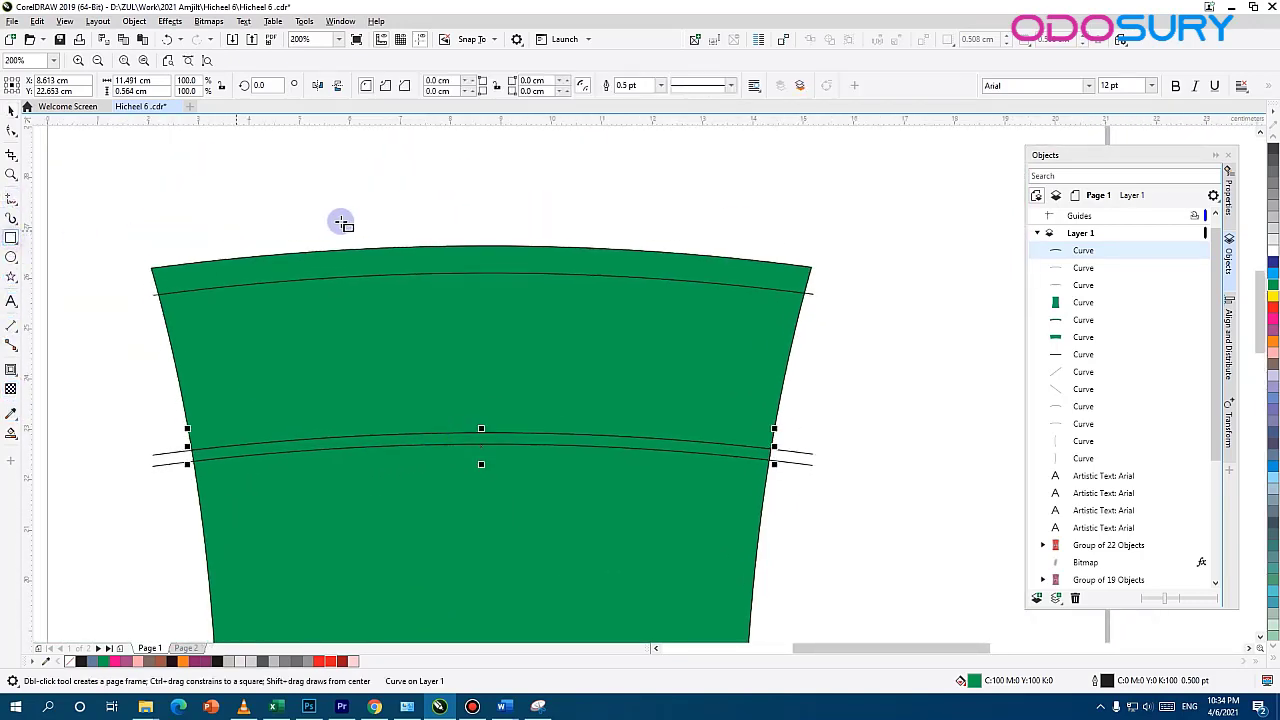
left_click_drag(366, 220, 626, 384)
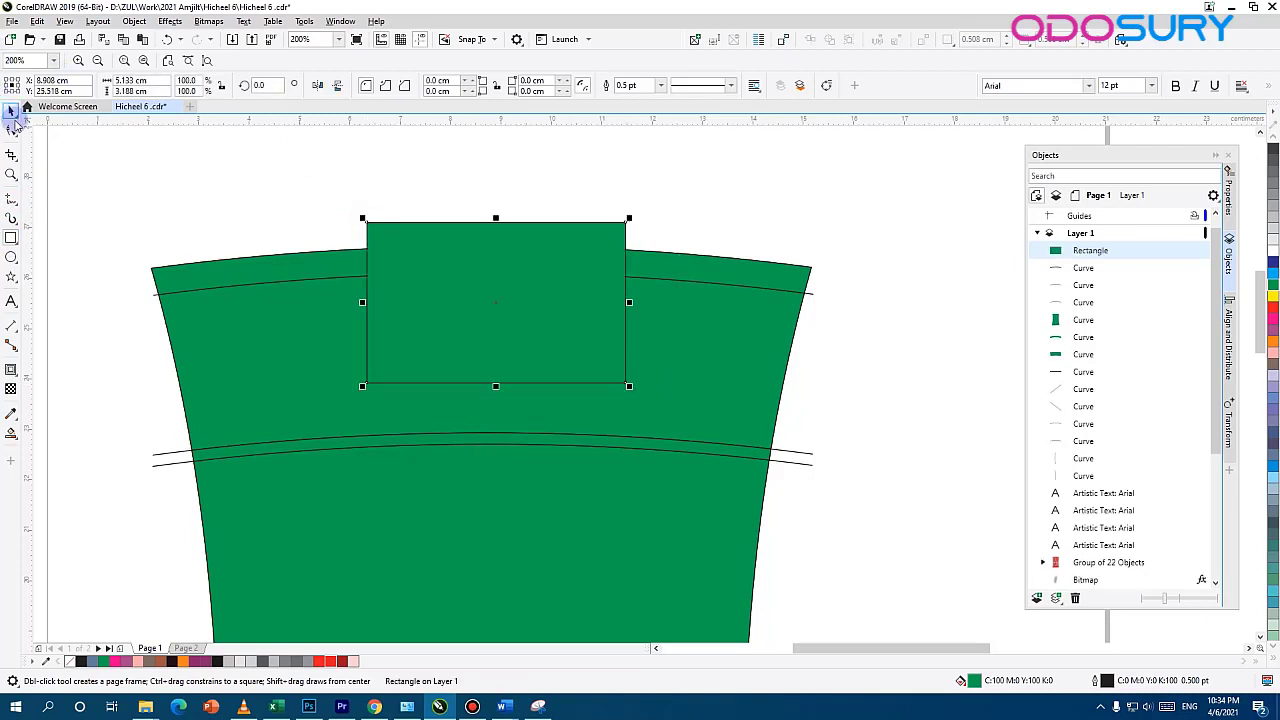
Centre the rectangle between the bottle's sides by aligning it with the green strip along the cap's top
left_click(12, 112)
left_click_drag(151, 271, 411, 271)
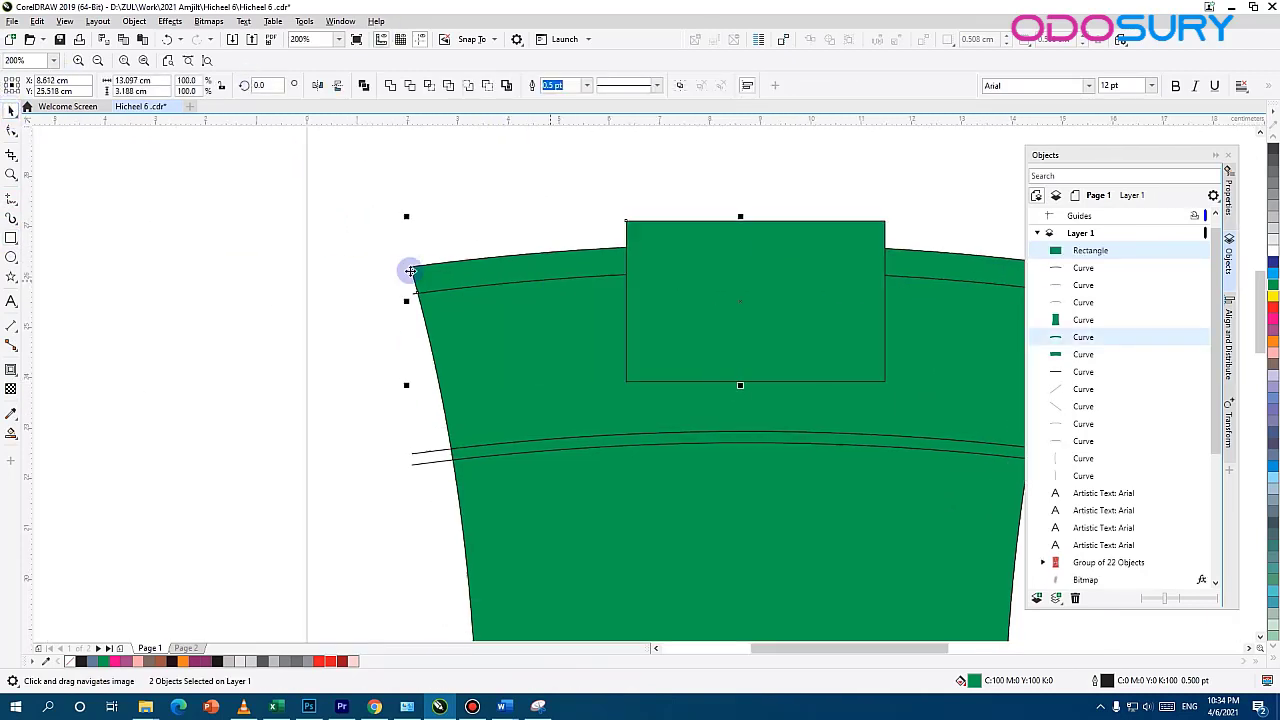
scroll(260, 337, "down", 1)
left_click_drag(105, 370, 347, 366)
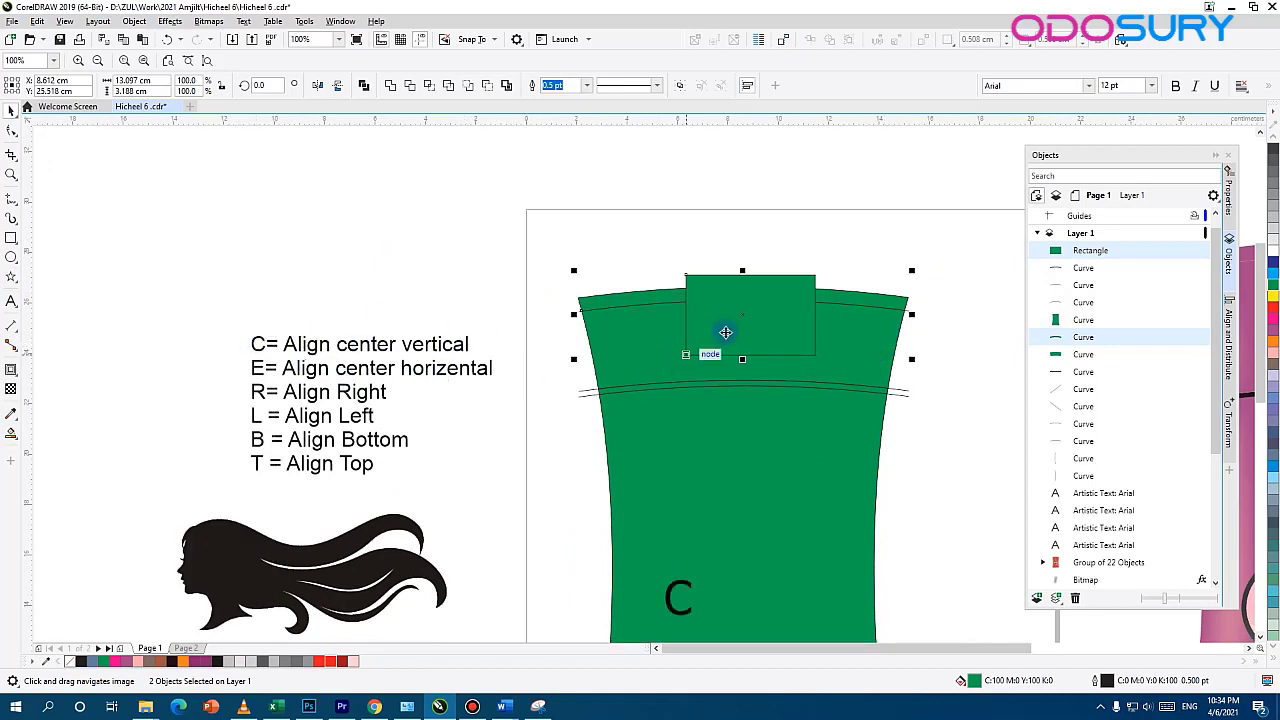
scroll(725, 332, "up", 1)
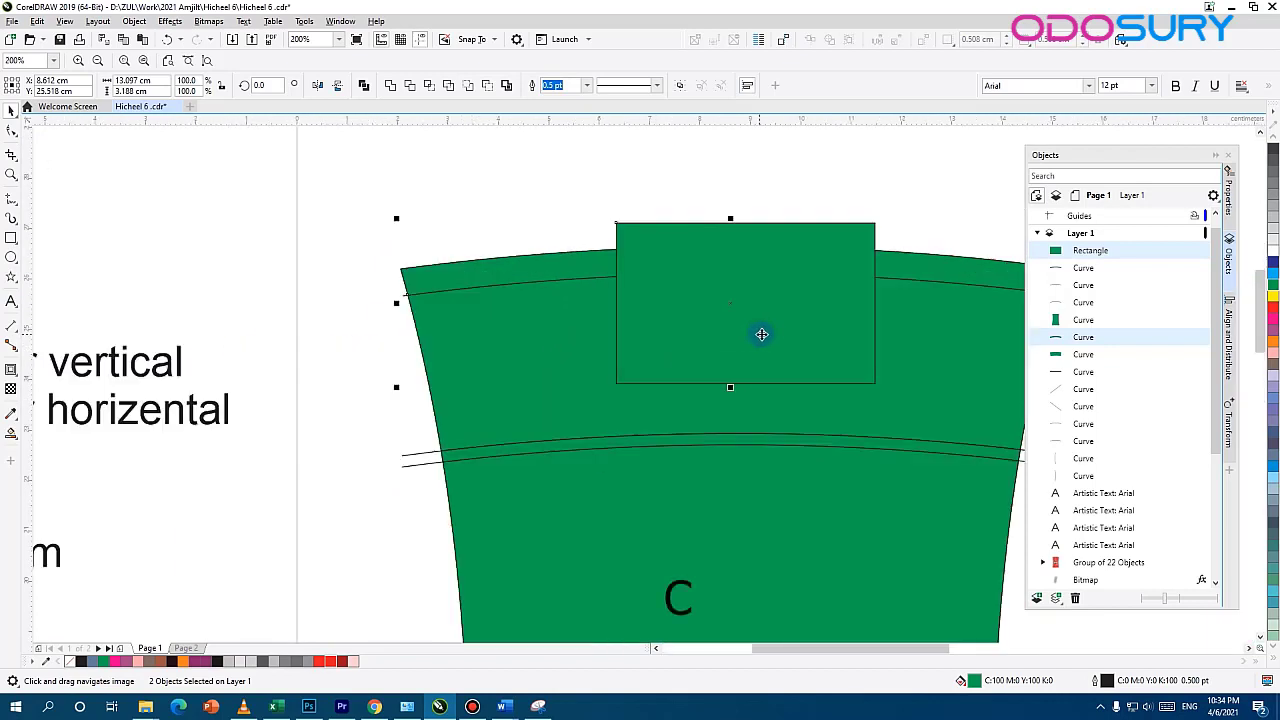
left_click(828, 183)
left_click_drag(823, 219, 606, 255)
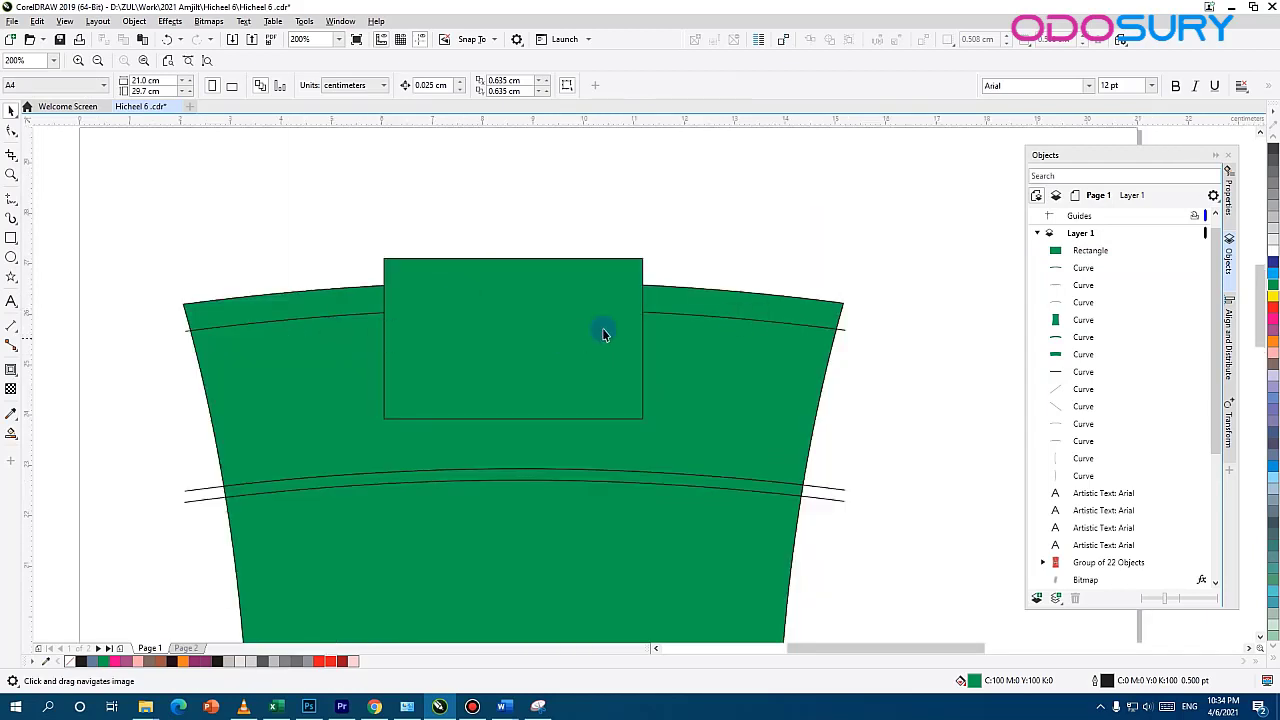
Round the rectangle's two lower corners with a radius of 100 cm each
key("space")
left_click(512, 374)
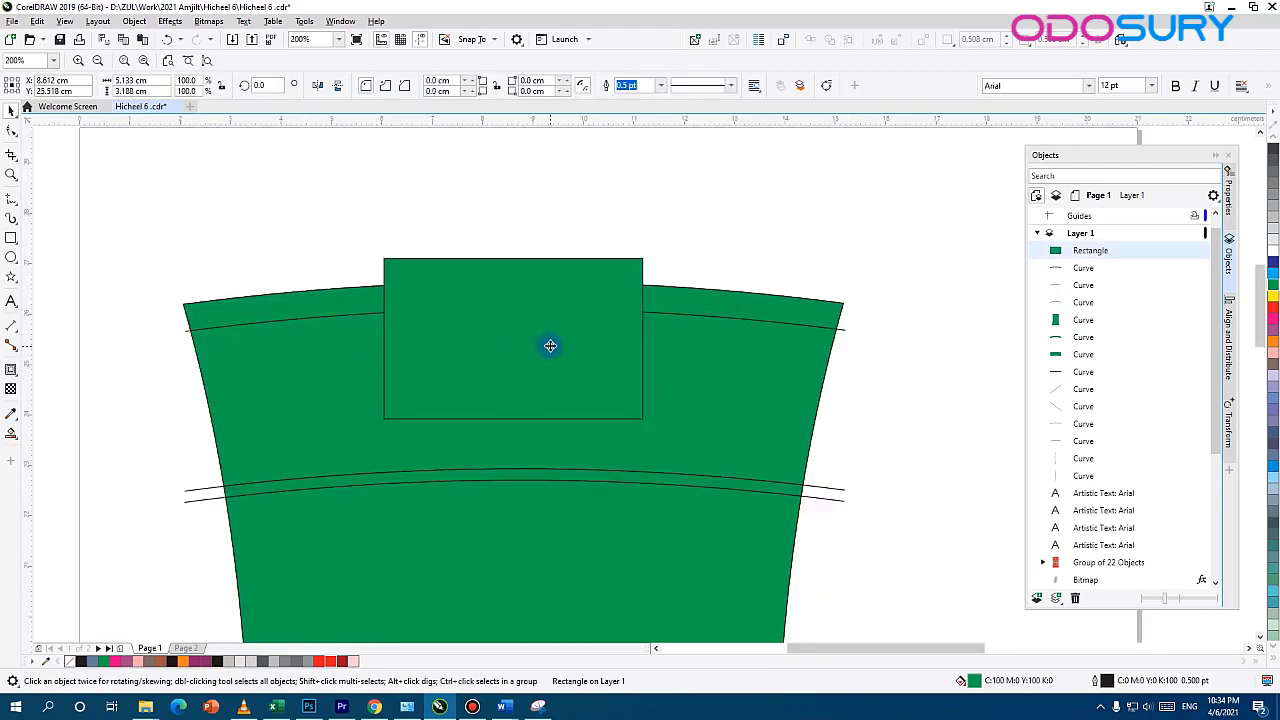
left_click_drag(550, 346, 551, 354)
key("ctrl+z")
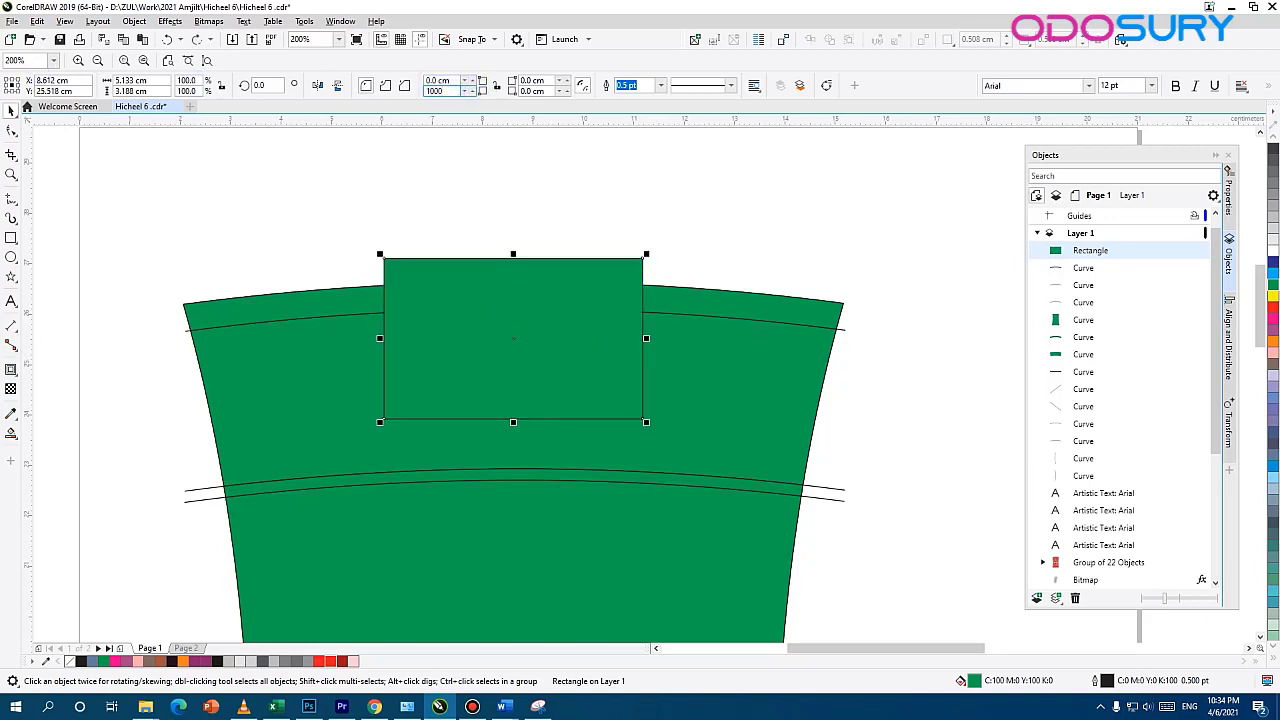
left_click(545, 90)
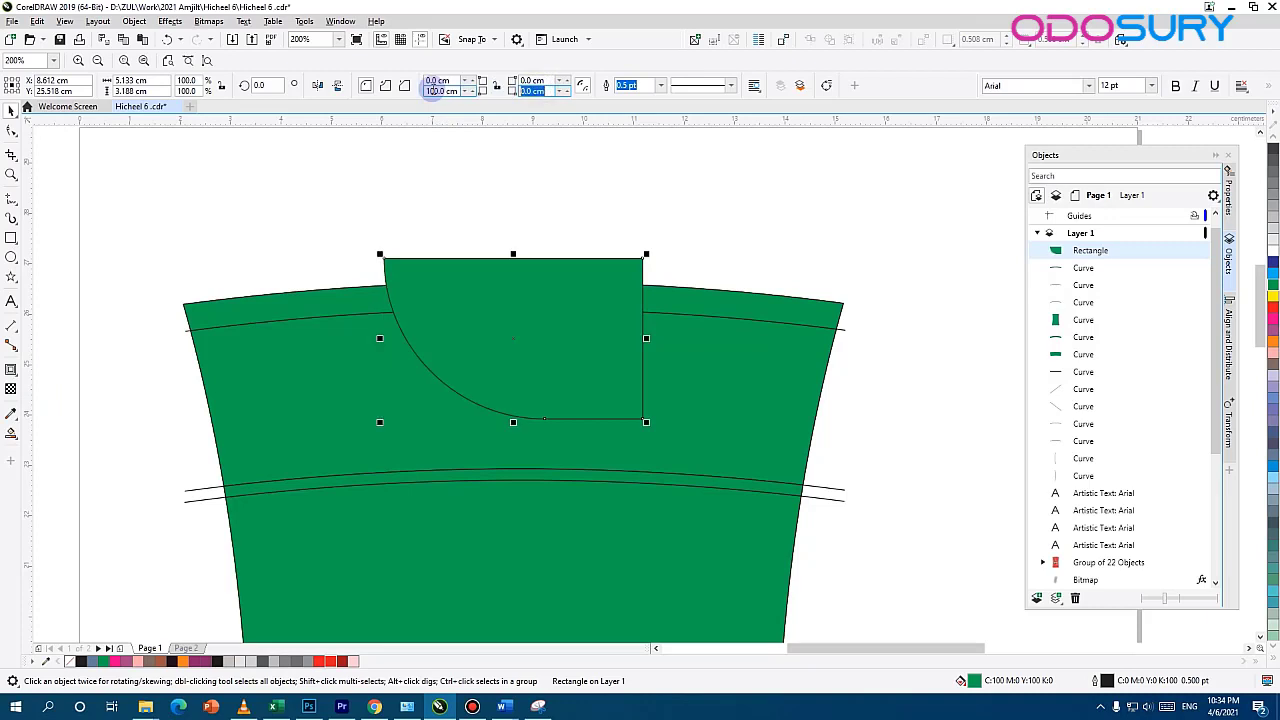
type("100")
key("Return")
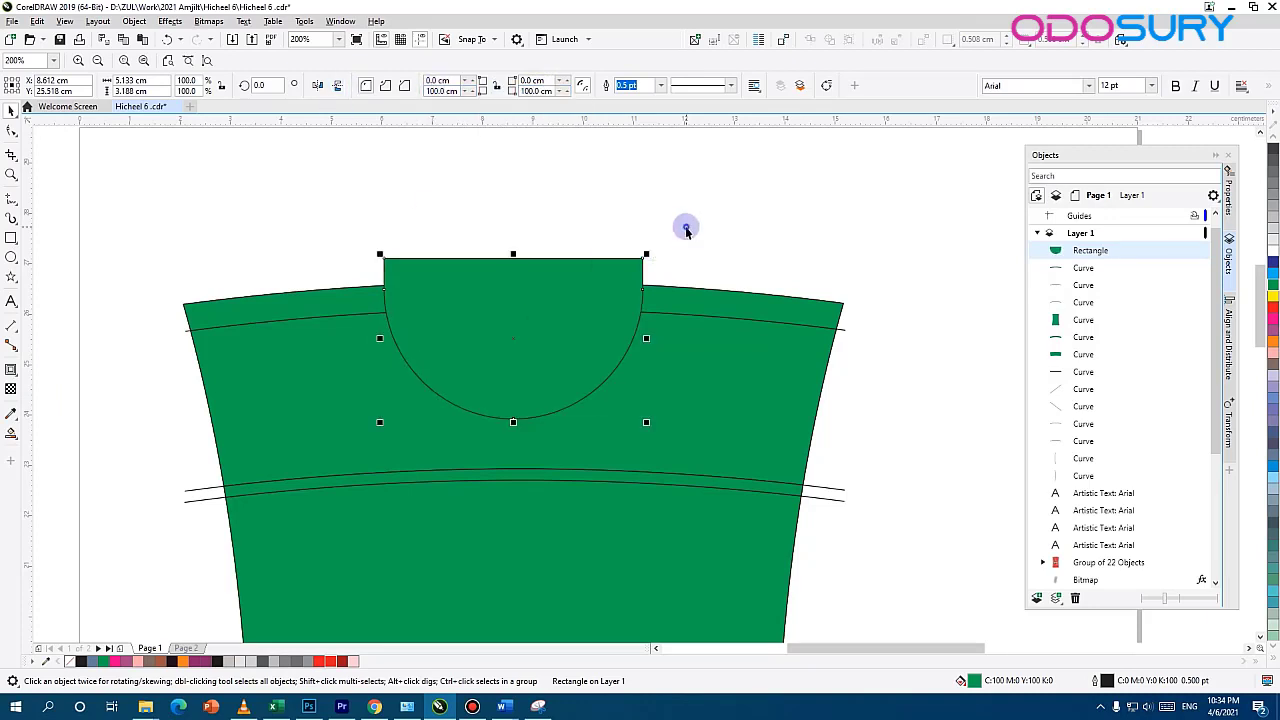
Intersect the rounded rectangle with the green cap area below the top strip to make a separate half-round piece
left_click(500, 363)
left_click(711, 385)
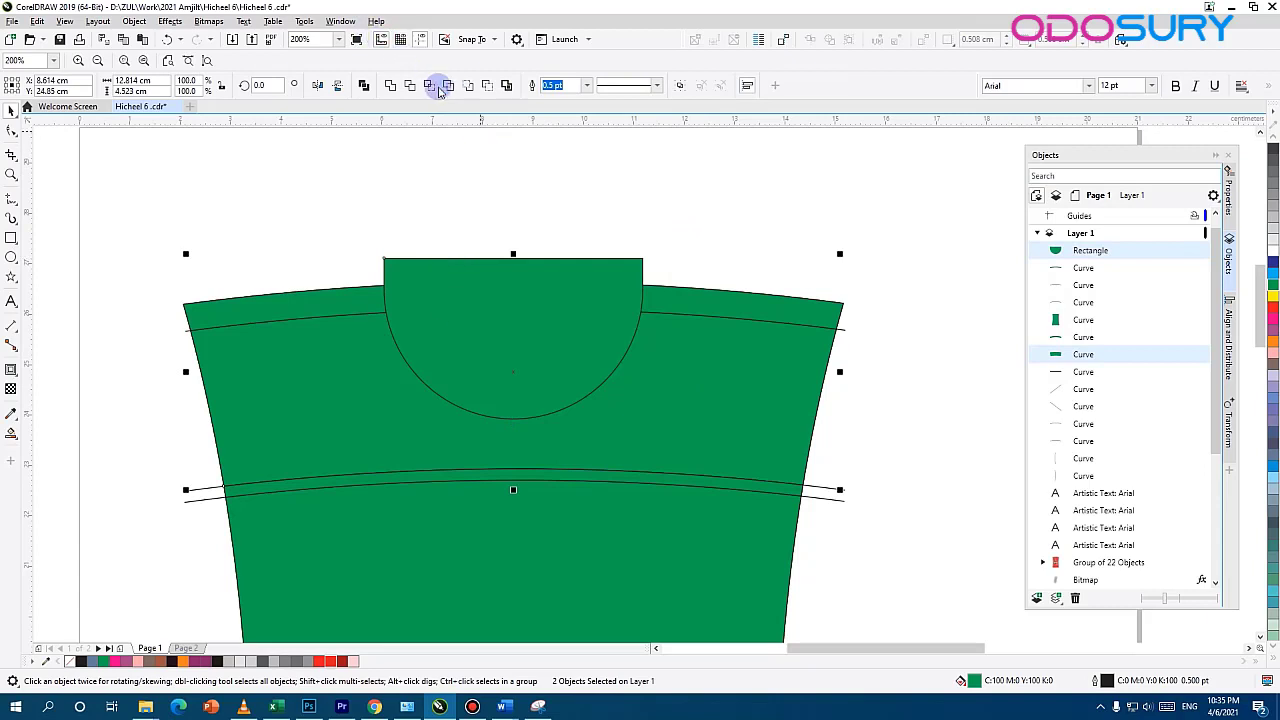
left_click(429, 86)
left_click(519, 275)
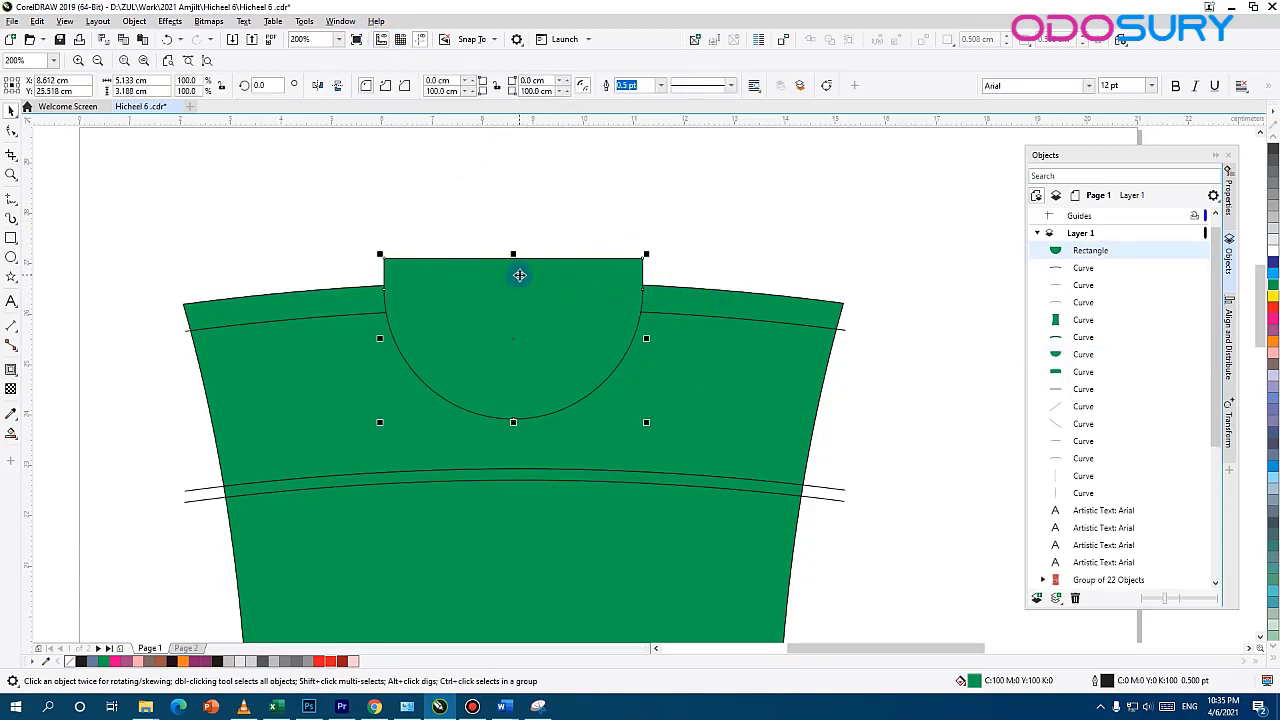
left_click_drag(519, 275, 712, 239)
left_click(494, 373)
key("ctrl+z")
Bring the cap's top strip to the front of the layer and intersect it with the rounded rectangle
scroll(530, 365, "up", 2)
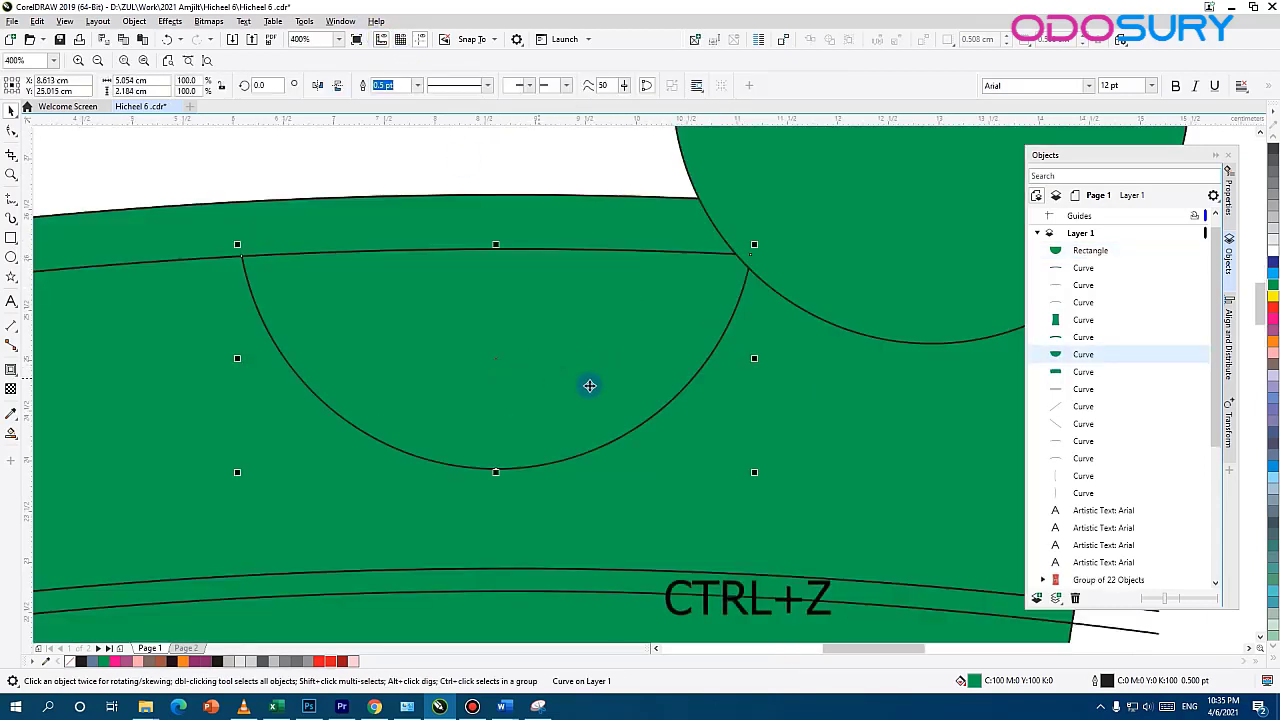
left_click(793, 232)
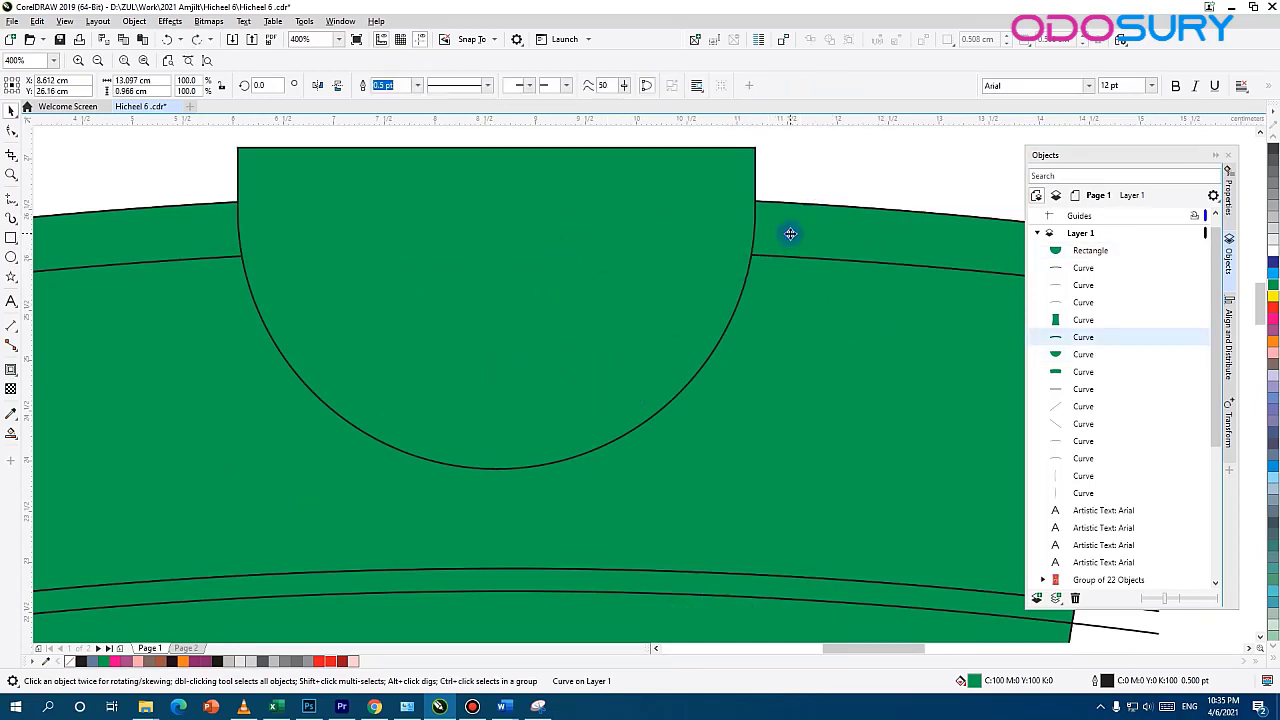
right_click(802, 233)
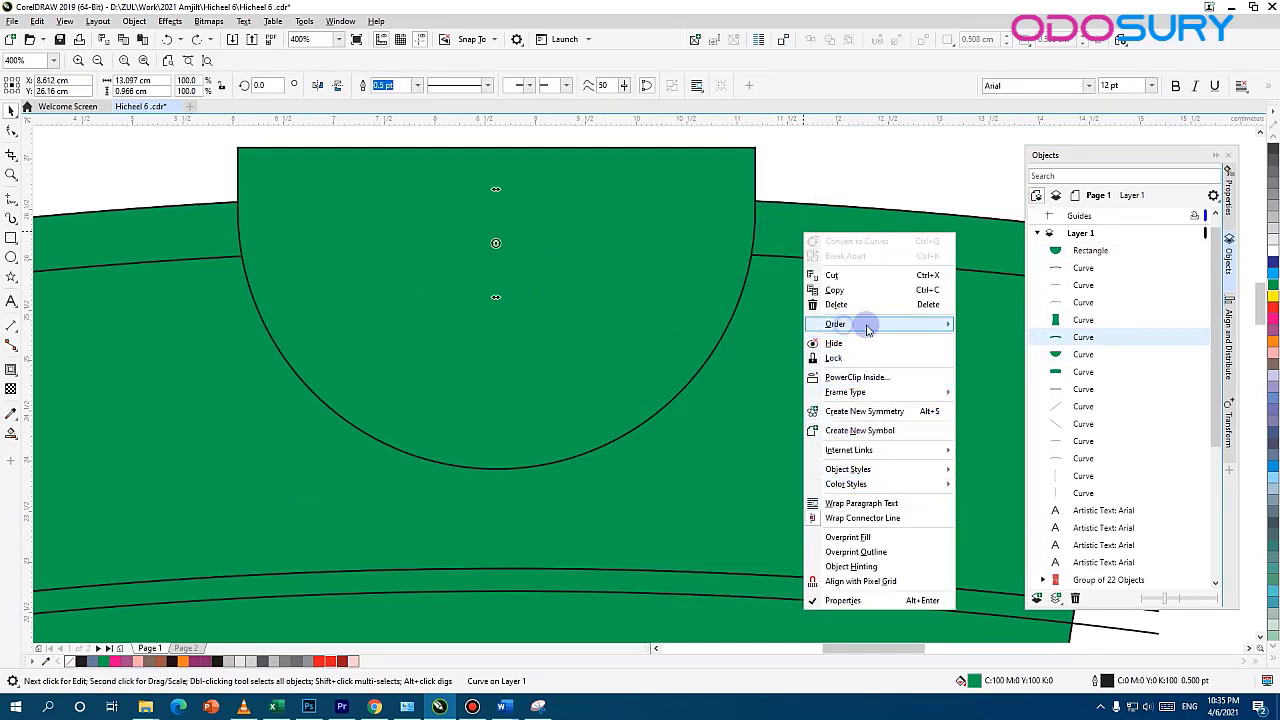
mouse_move(866, 324)
left_click(985, 360)
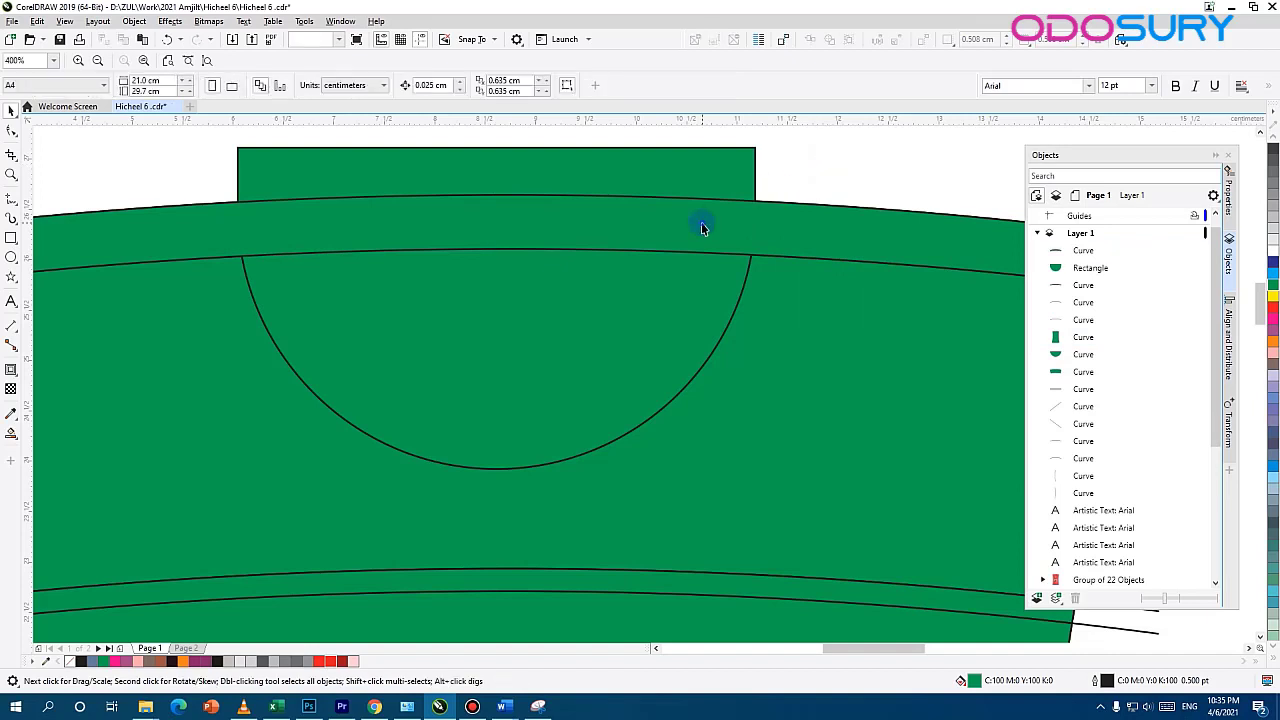
left_click(671, 171, "shift")
left_click(429, 85)
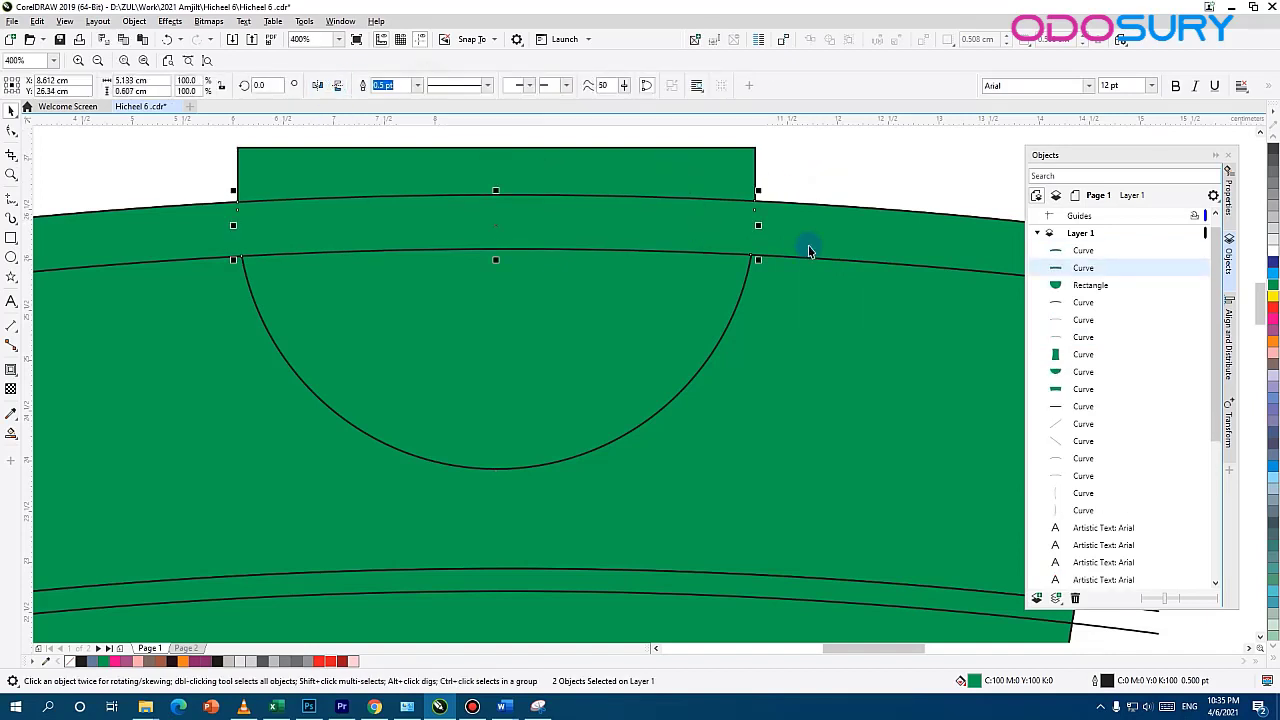
Delete the original rounded rectangle from the top of the cap
left_click(803, 164)
left_click_drag(693, 170, 860, 175)
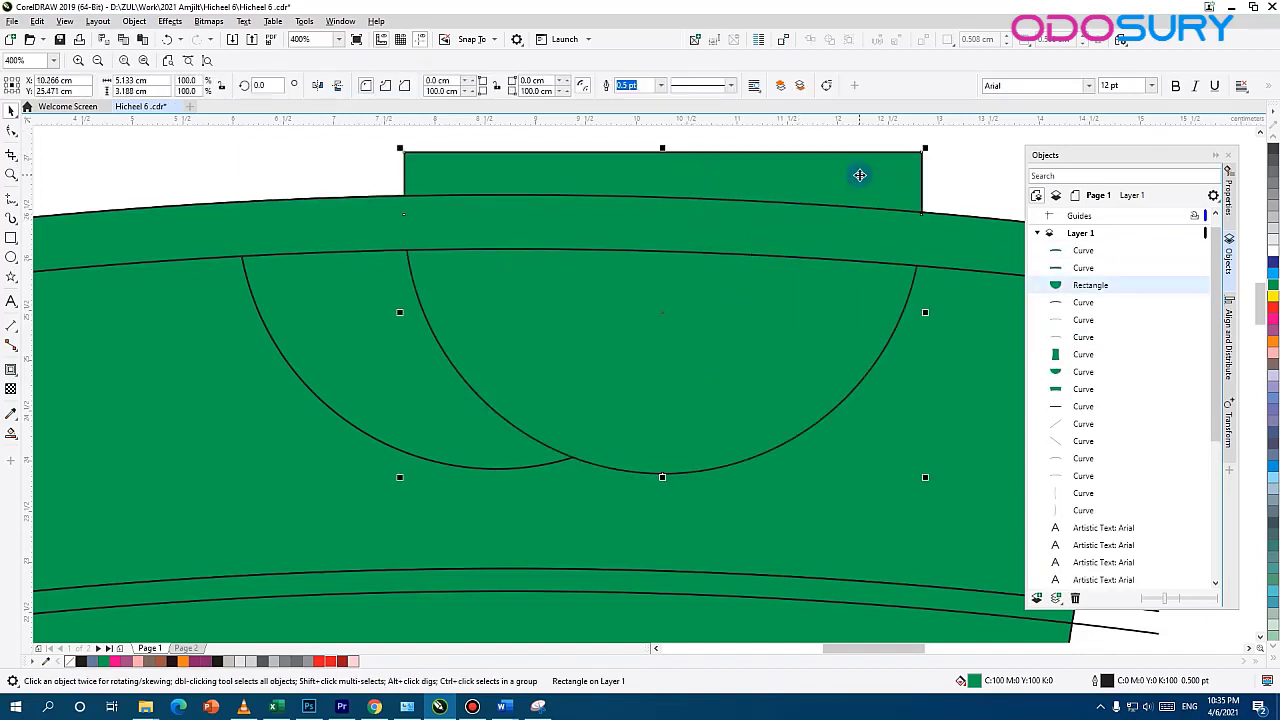
key("Delete")
Send the cap's full-width top strip back one level, behind the short intersected segment
left_click(589, 203)
left_click_drag(558, 203, 680, 142)
key("ctrl+z")
right_click(574, 218)
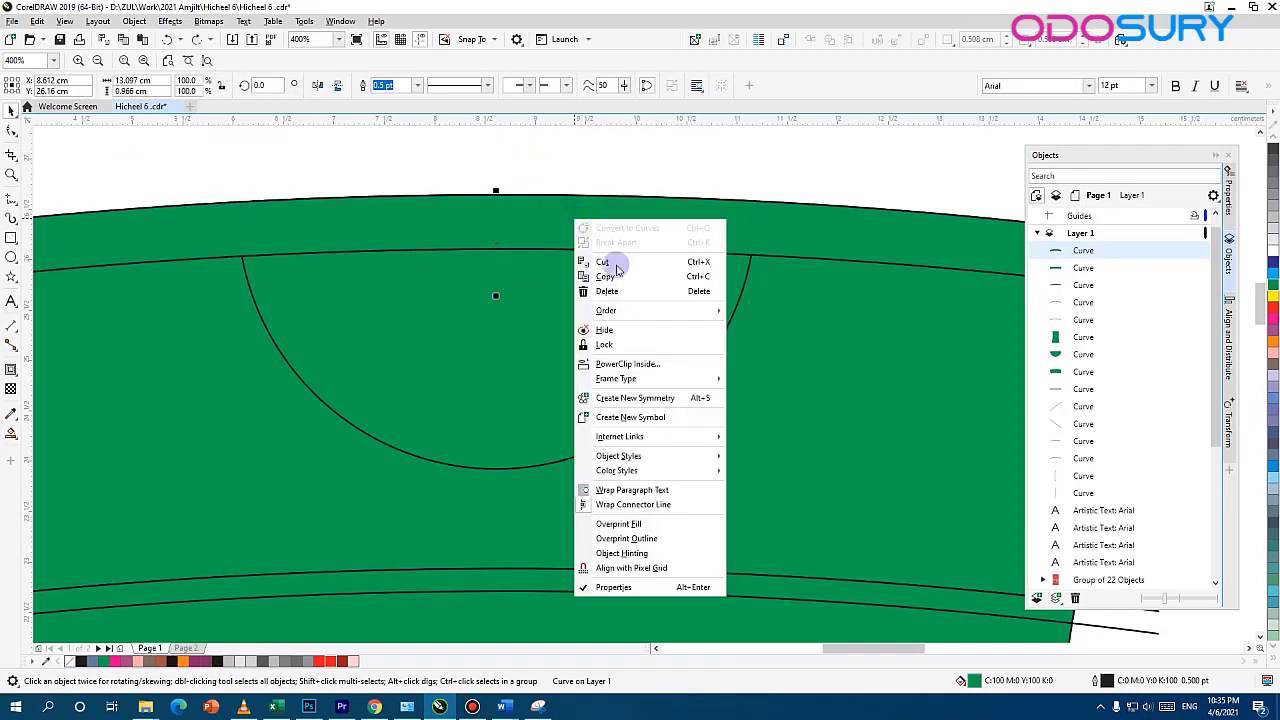
mouse_move(622, 316)
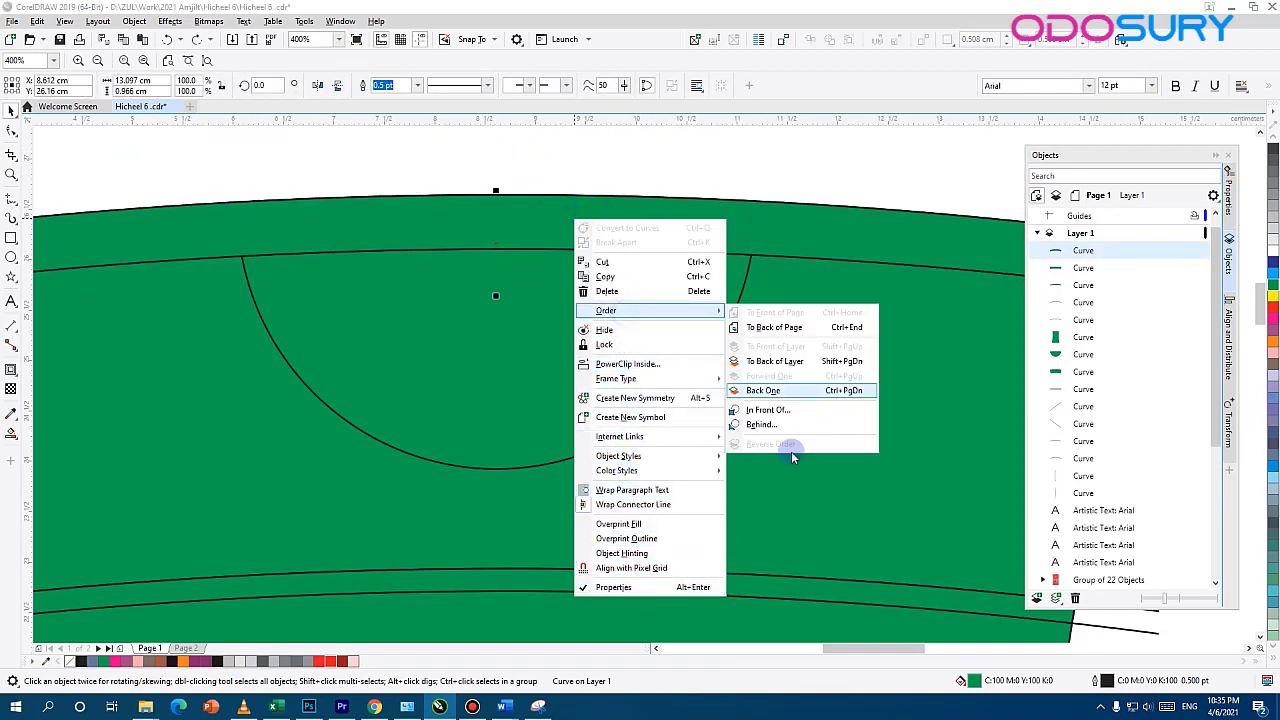
left_click(750, 390)
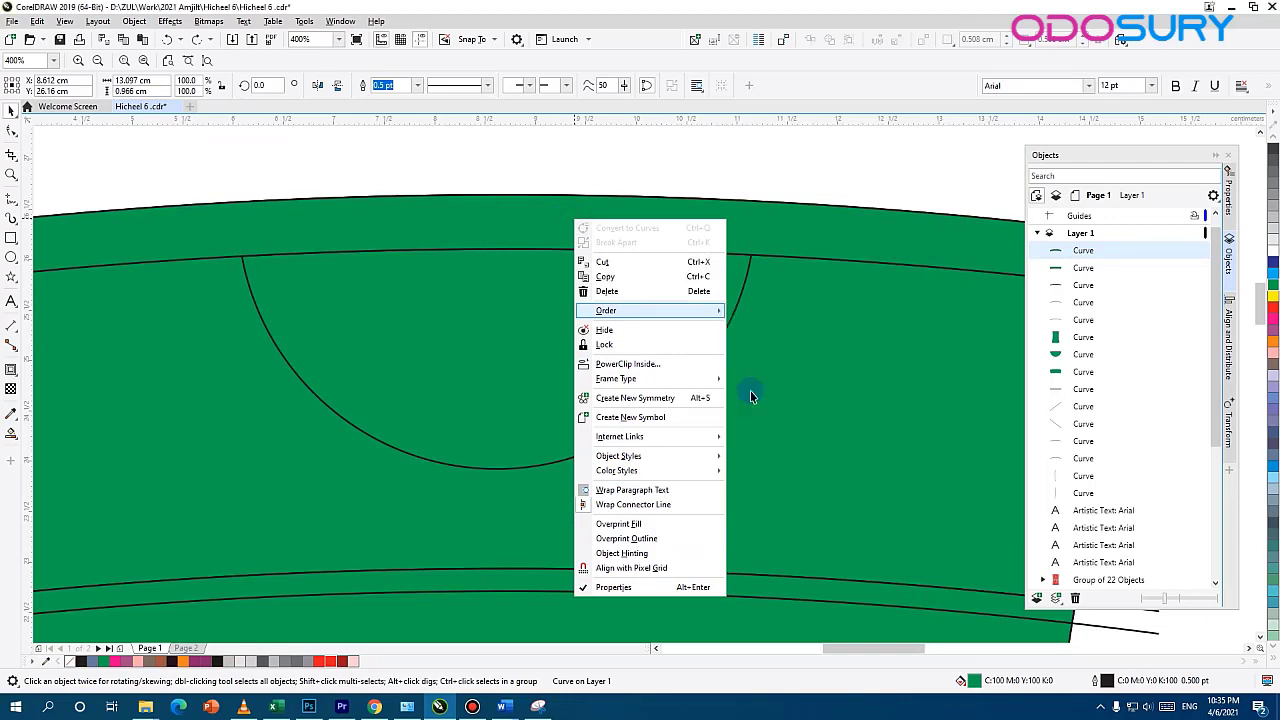
left_click(740, 204)
Delete the two leftover arc lines that stick out beyond the bottle at the shoulder band
scroll(420, 435, "down", 2)
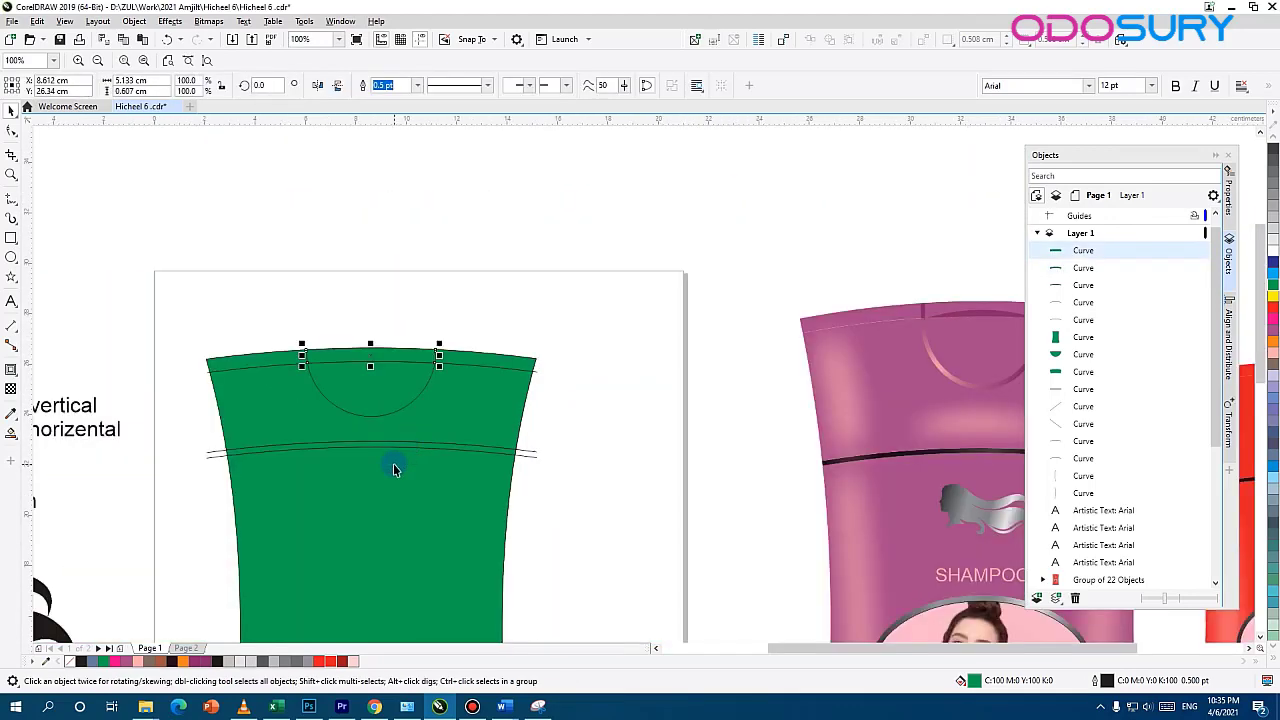
scroll(398, 458, "up", 2)
scroll(445, 424, "down", 1)
left_click_drag(502, 379, 715, 286)
scroll(628, 409, "down", 4)
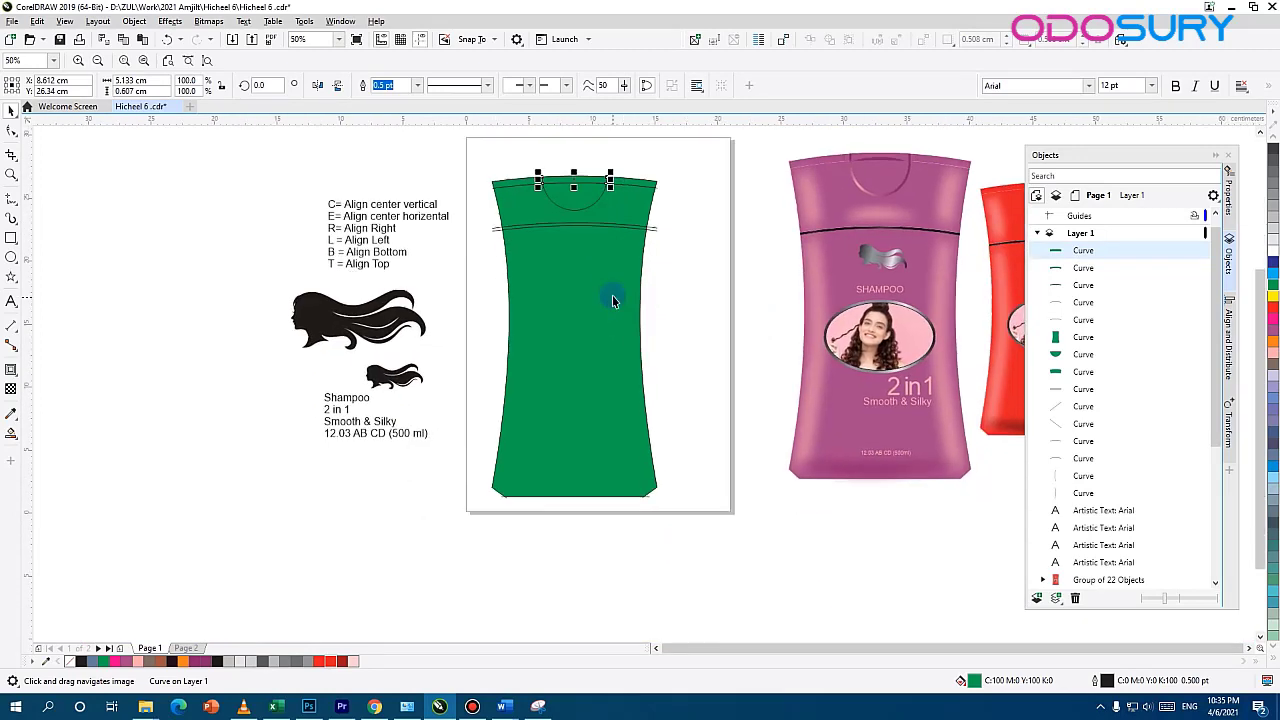
scroll(557, 354, "up", 3)
left_click_drag(525, 314, 530, 389)
left_click(666, 381)
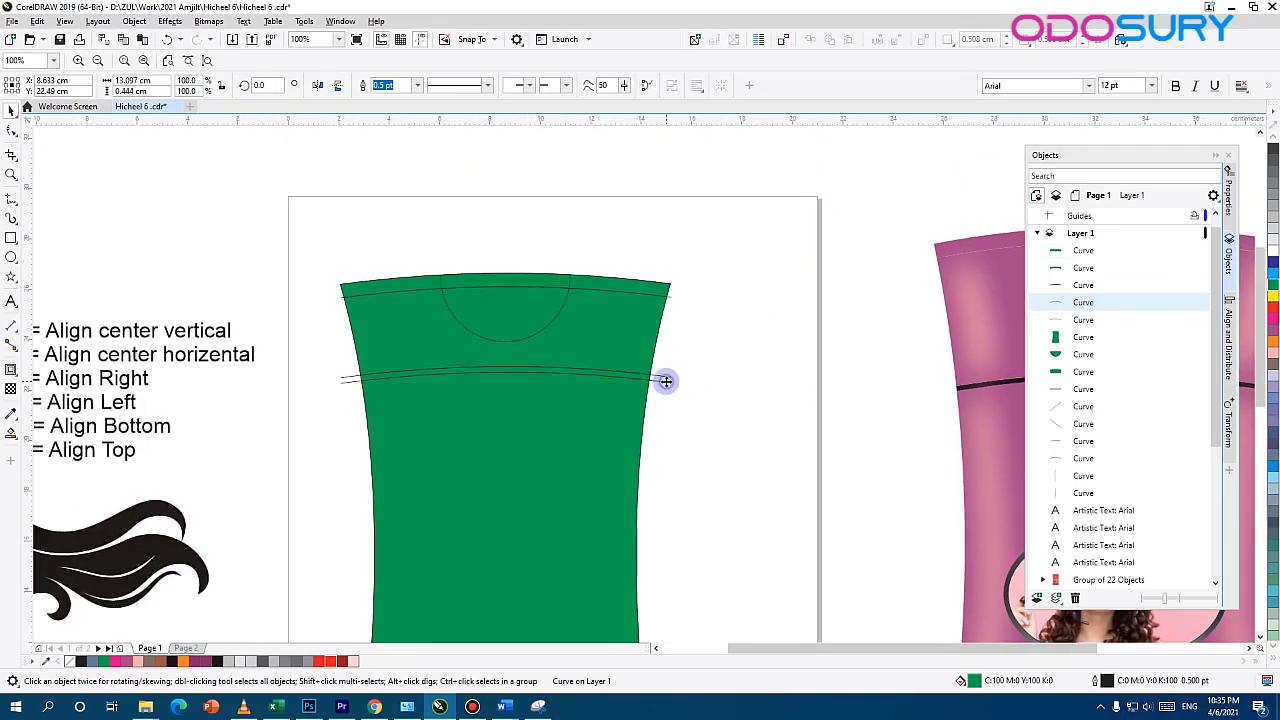
key("Delete")
left_click(662, 372)
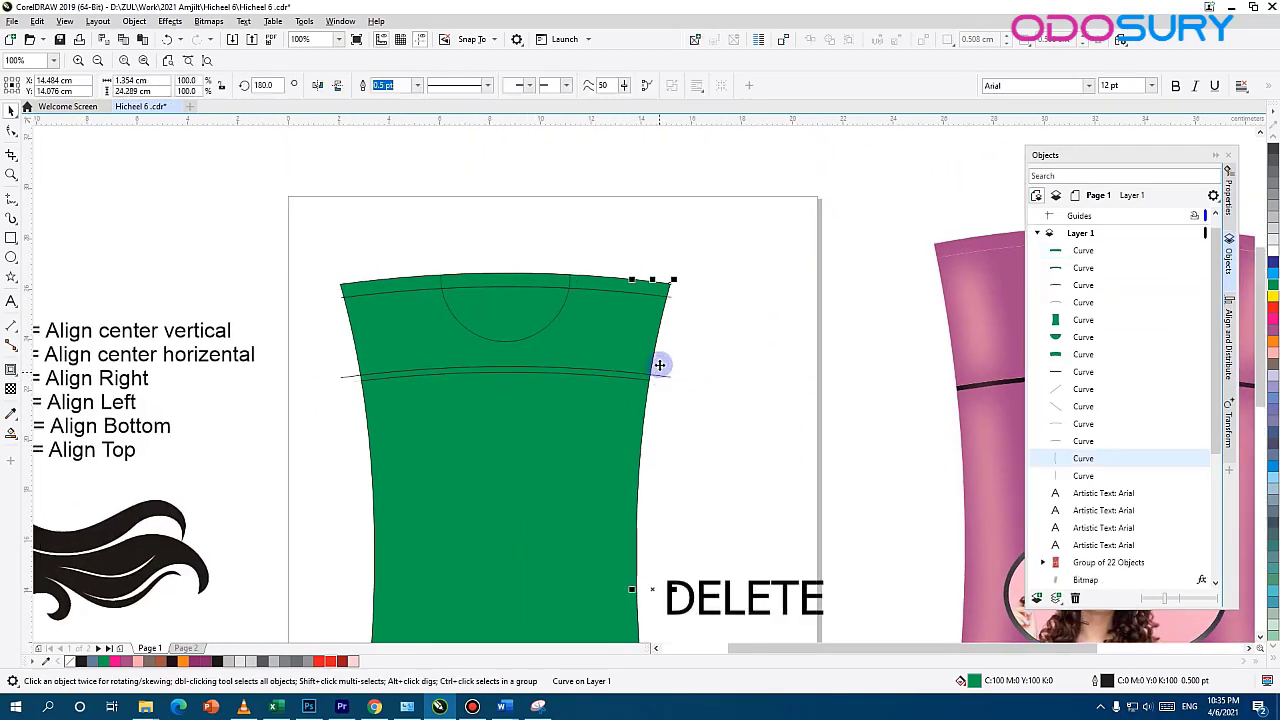
key("Delete")
Delete the leftover arc line along the lower edge of the cap's top strip
left_click(668, 298)
left_click(869, 337)
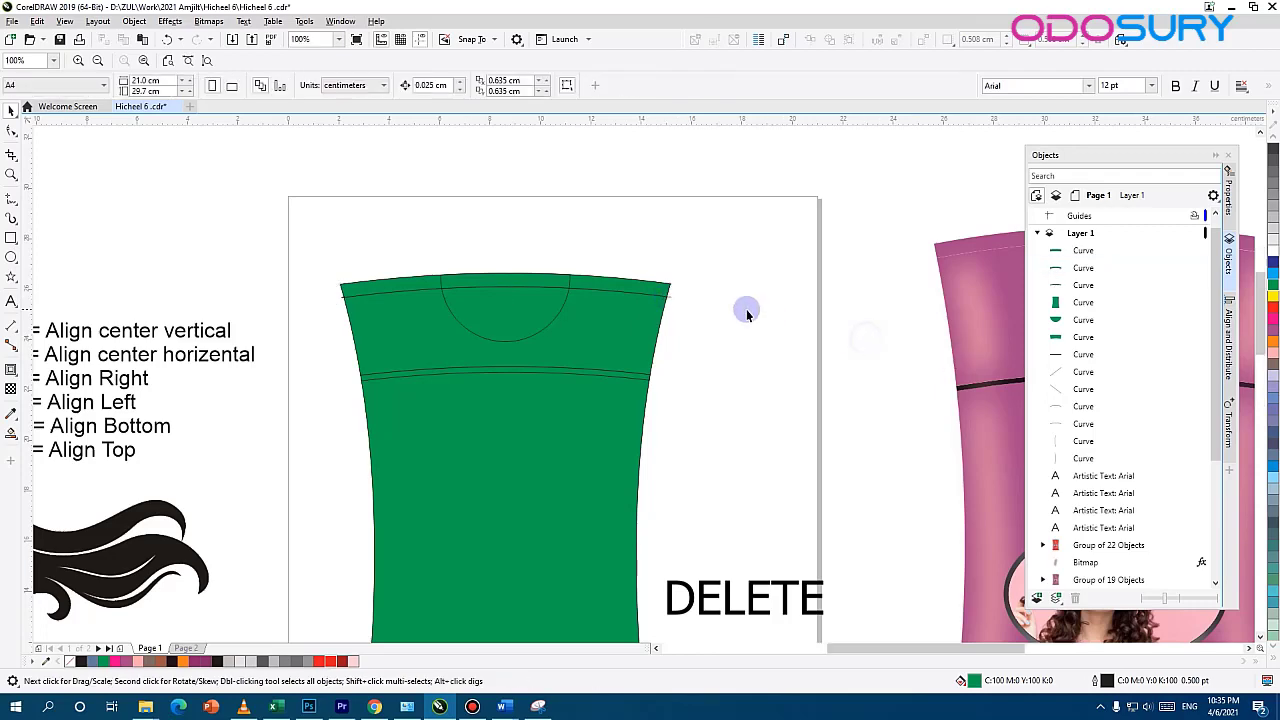
scroll(746, 310, "up", 3)
left_click(136, 208)
key("Delete")
Delete the leftover straight base line and the two slanted corner lines at the bottom of the bottle
scroll(141, 326, "down", 2)
left_click_drag(141, 326, 529, 281)
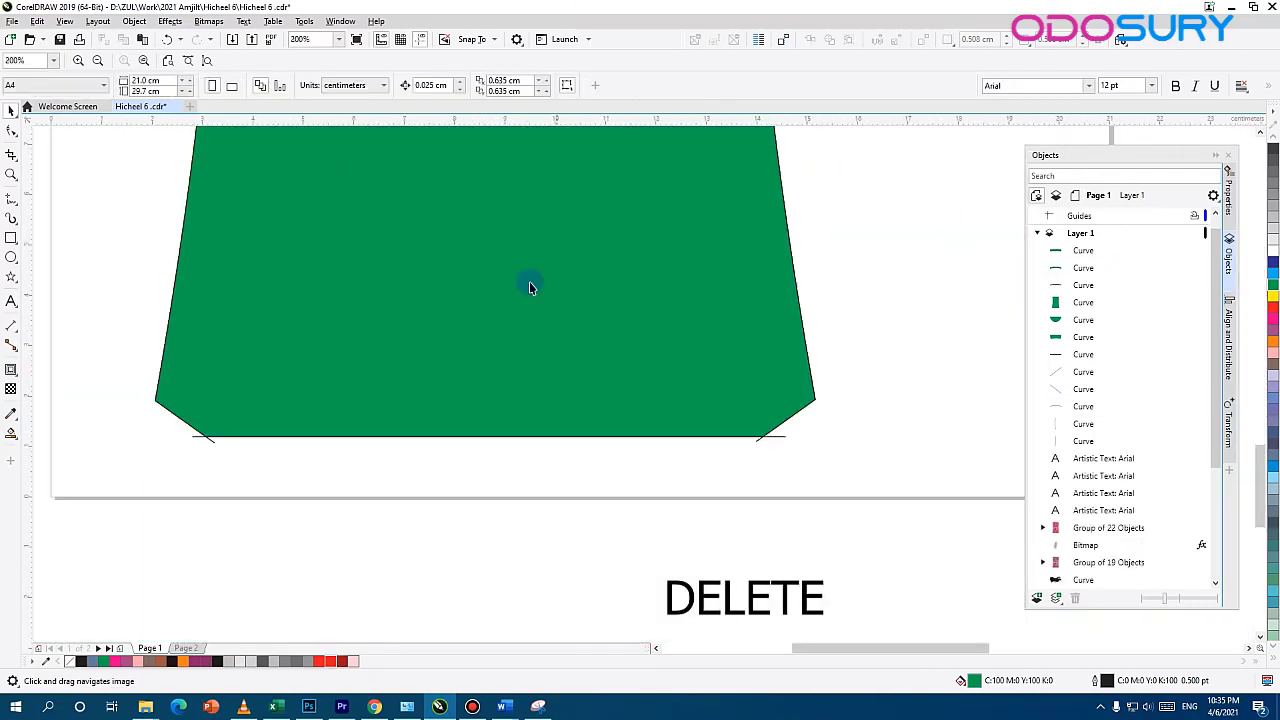
left_click(757, 437)
key("Delete")
left_click(758, 440)
key("Delete")
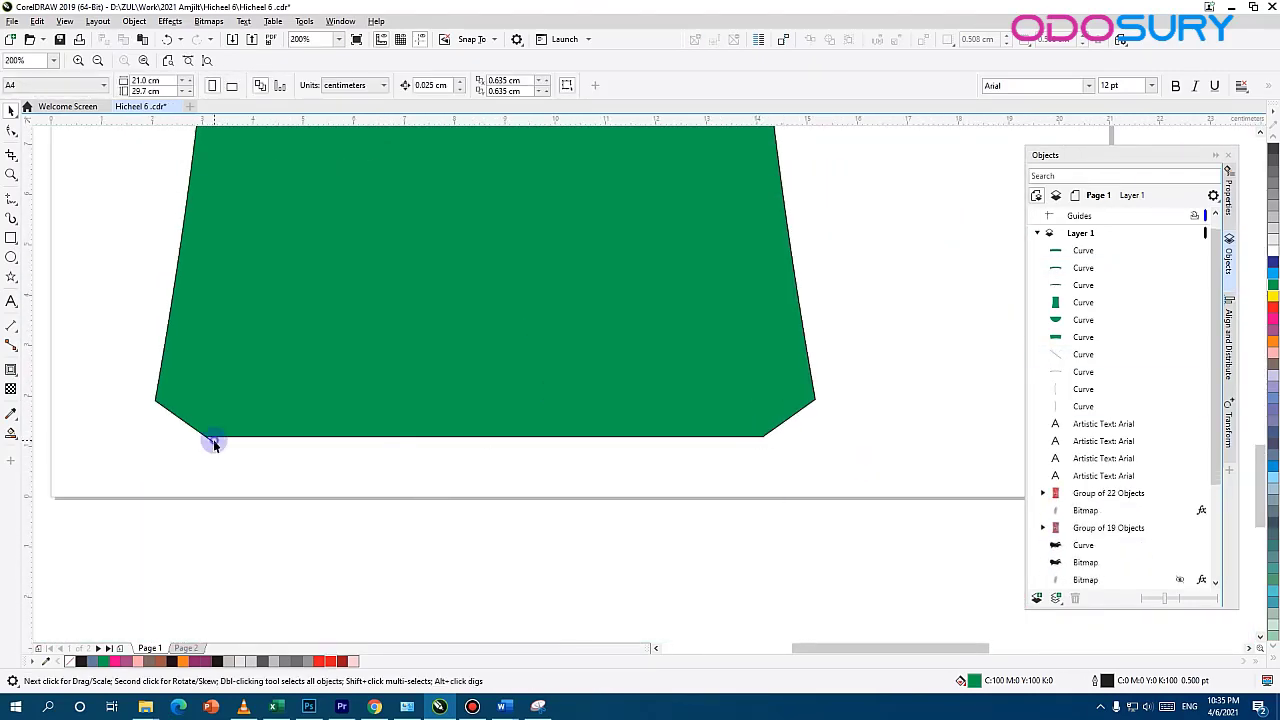
left_click(212, 440)
key("Delete")
left_click(348, 382)
left_click_drag(431, 427, 587, 379)
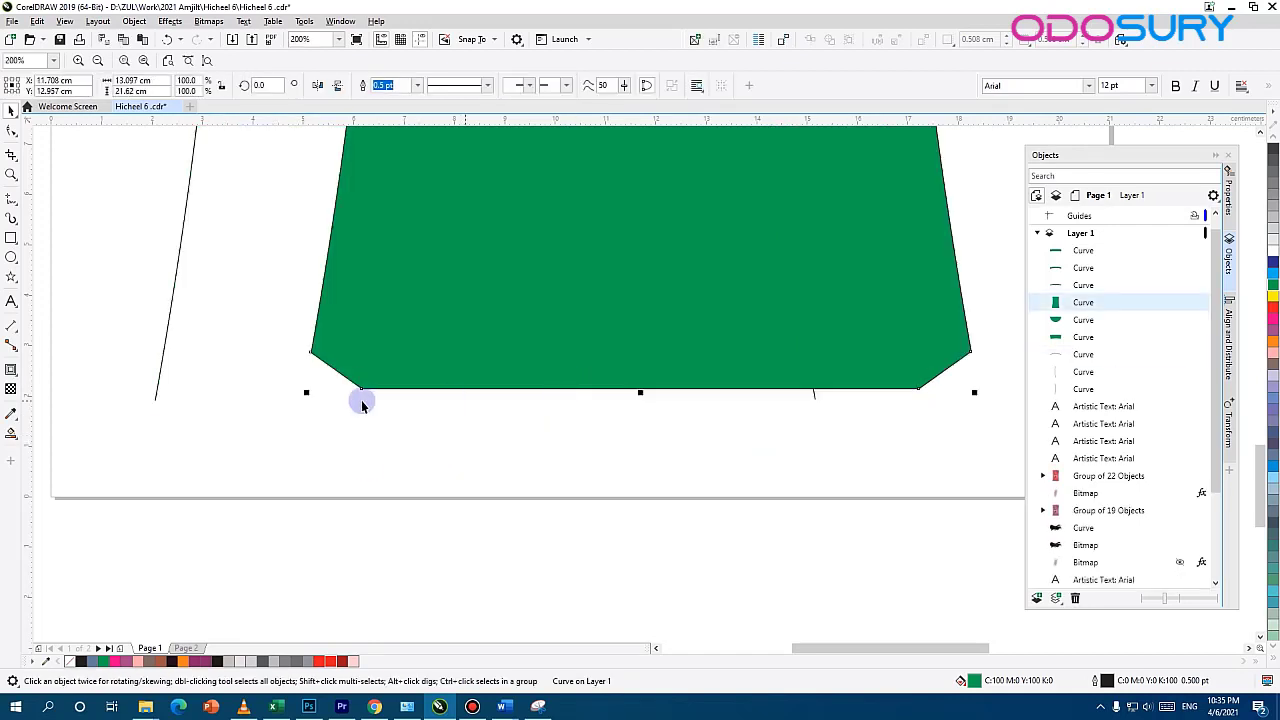
key("ctrl+z")
Change the narrow shoulder band's uniform fill to dark green, C:95 M:41 Y:100 K:48
left_click_drag(255, 140, 363, 640)
left_click(873, 342)
scroll(914, 350, "up", 1)
left_click_drag(546, 356, 1139, 319)
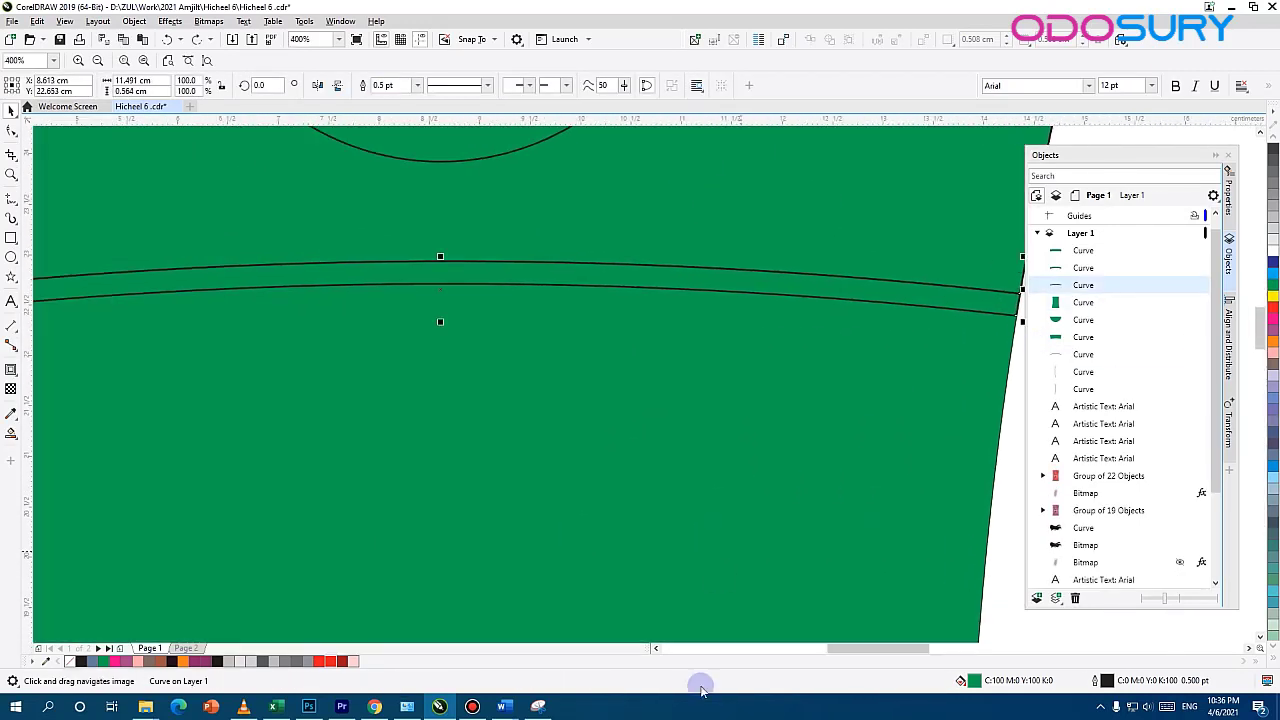
key("shift+F11")
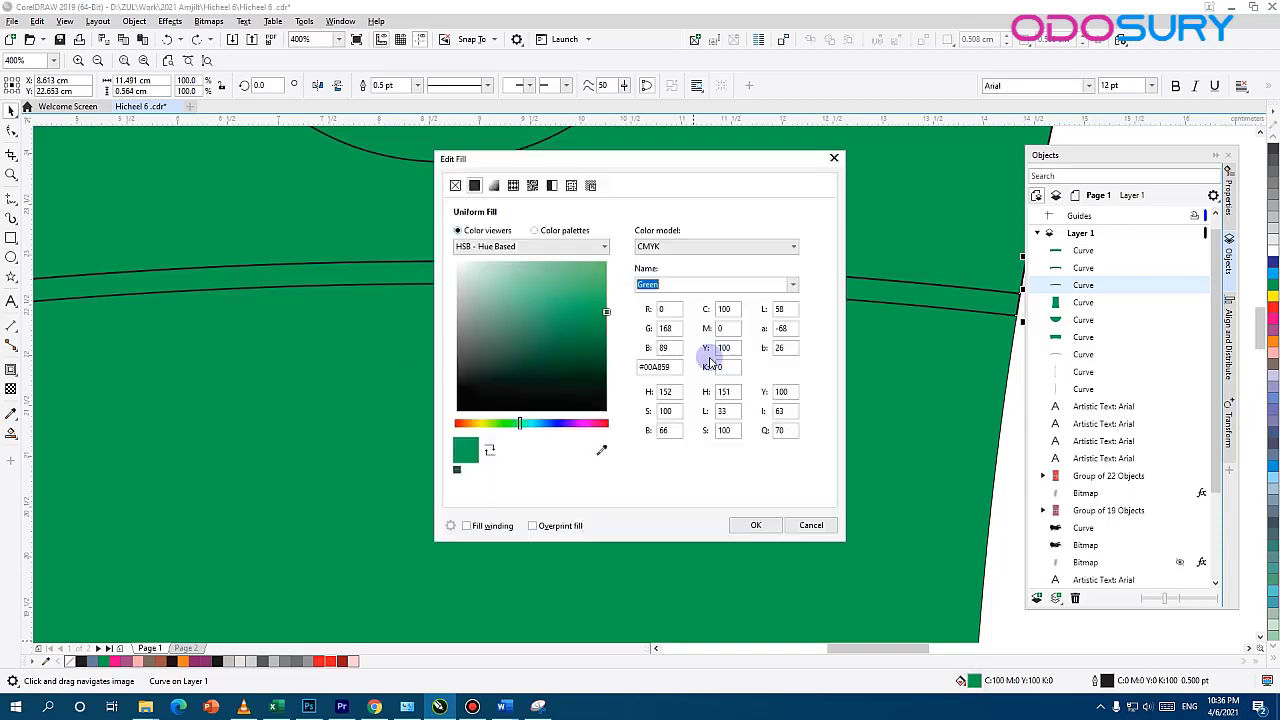
left_click_drag(599, 335, 606, 363)
left_click(752, 526)
scroll(482, 407, "down", 1)
left_click(1262, 648)
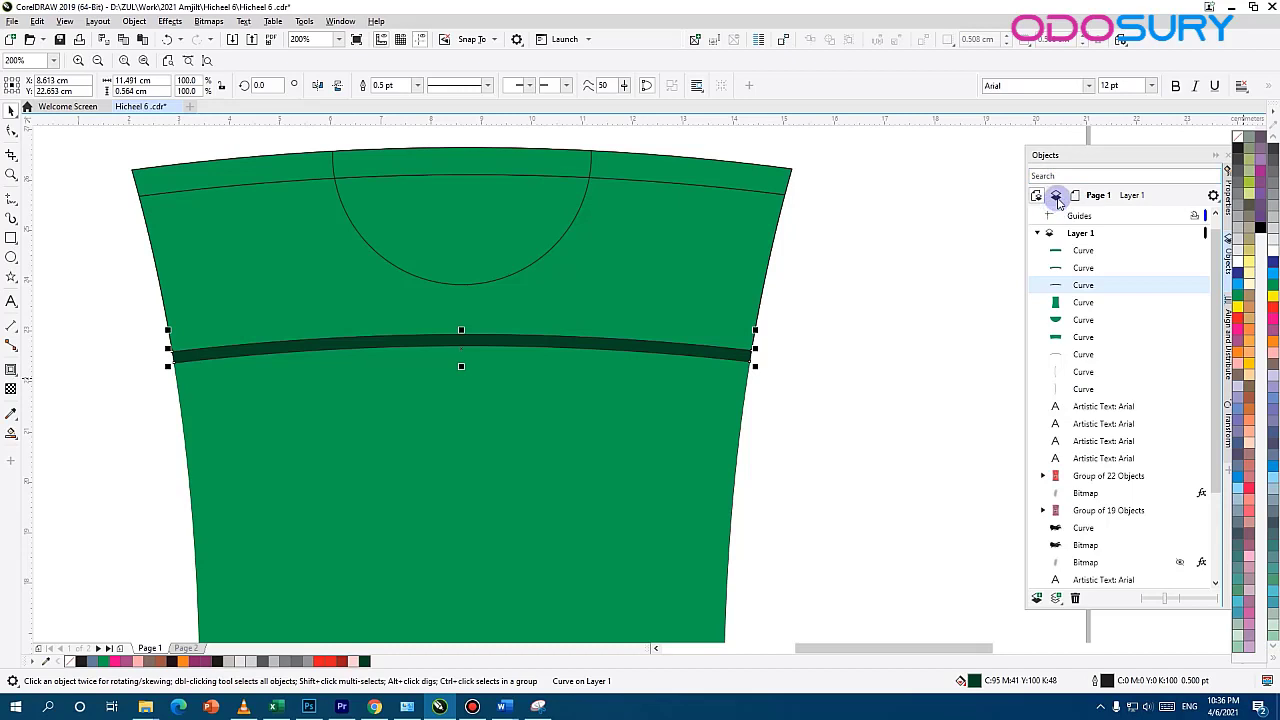
Remove the outline from the dark green shoulder band, keeping its fill
left_click(1238, 137)
key("ctrl+z")
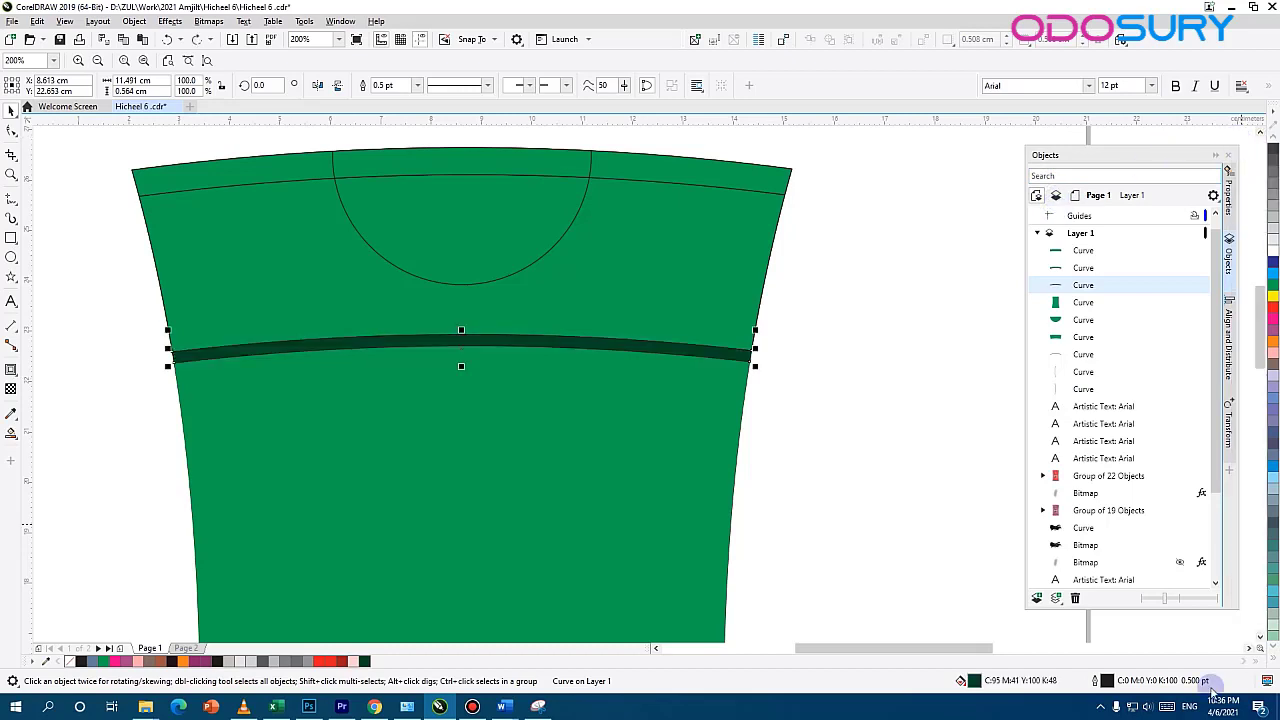
left_click(1272, 660)
right_click(1238, 137)
left_click(778, 409)
left_click_drag(443, 264, 484, 365)
left_click(485, 365)
scroll(492, 405, "up", 1)
scroll(492, 408, "down", 4)
scroll(471, 269, "up", 4)
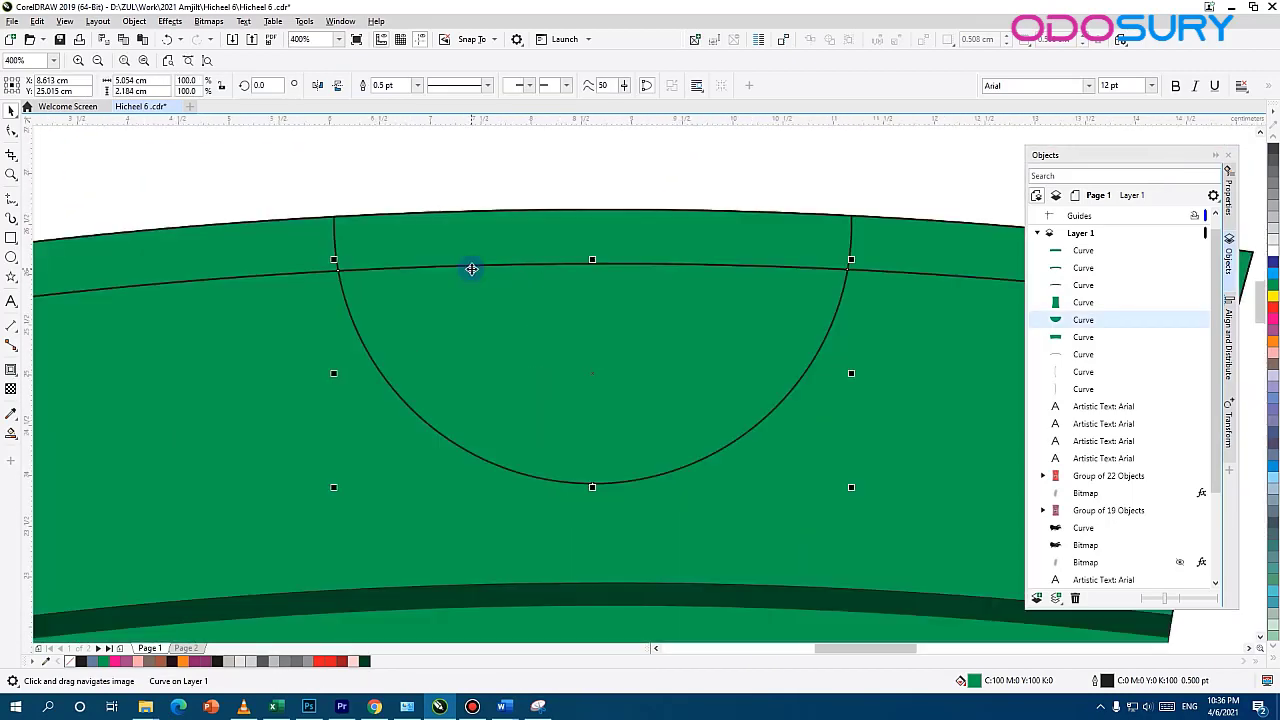
scroll(486, 360, "down", 1)
left_click_drag(551, 412, 622, 261)
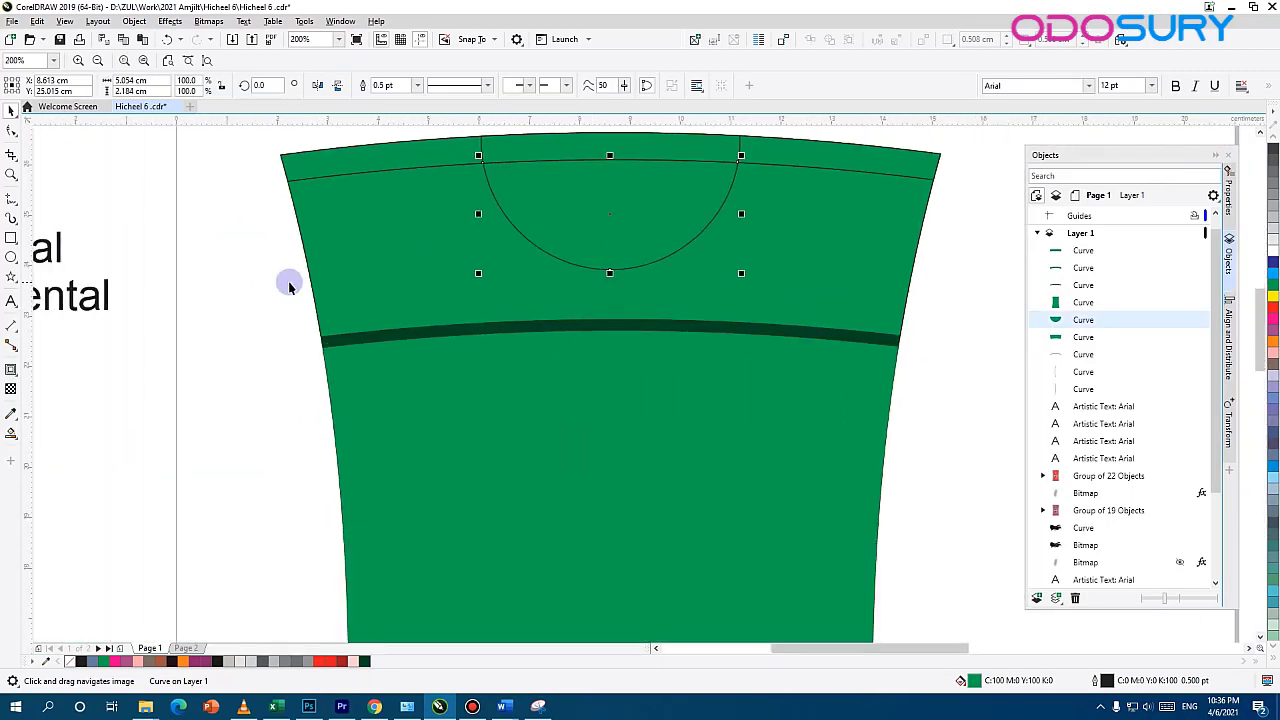
Remove the outline from the cap body and set the cap's top strip outline to 90% black
left_click(288, 282)
scroll(313, 318, "up", 1)
left_click_drag(341, 306, 184, 464)
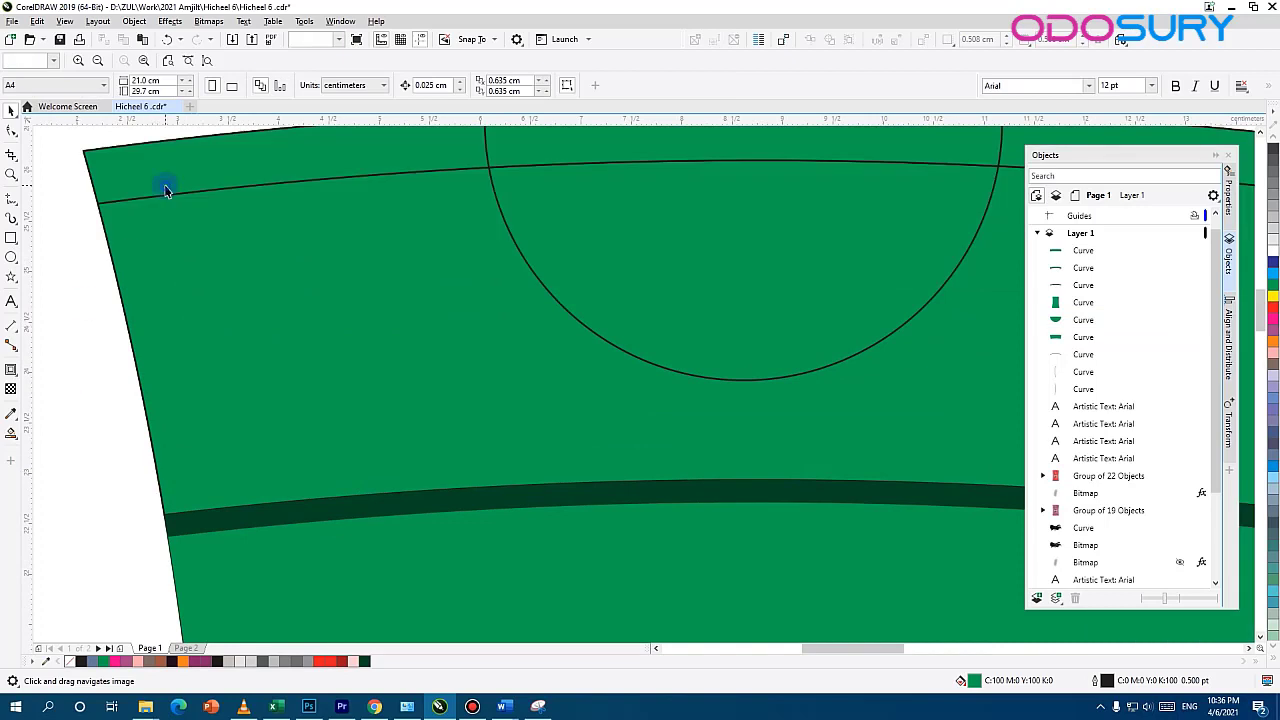
left_click(163, 193)
left_click(201, 308, "shift")
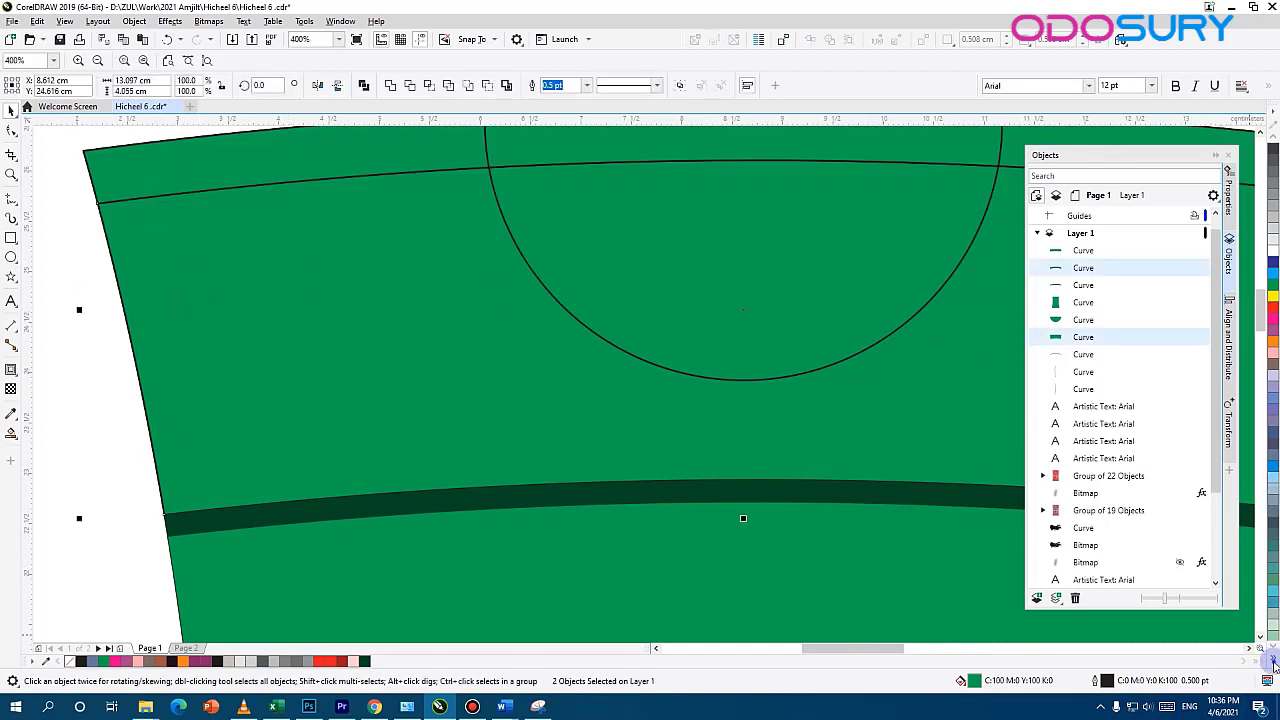
left_click(1273, 663)
left_click(127, 321)
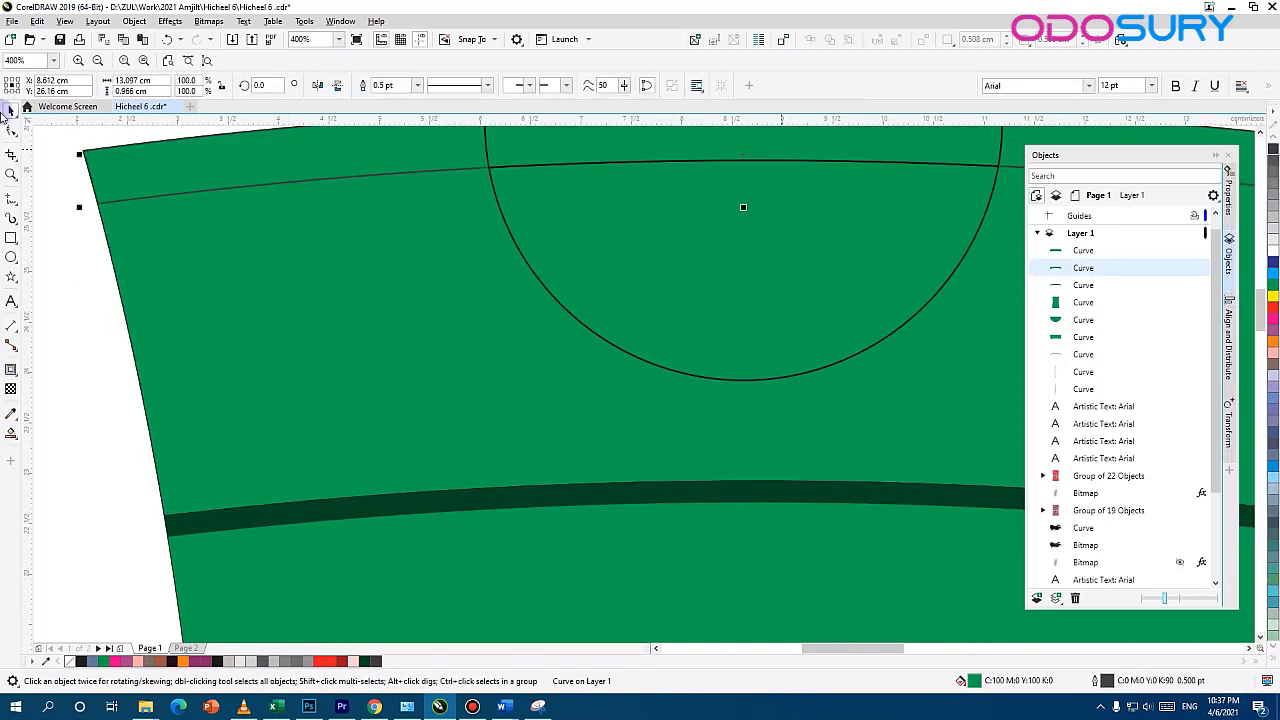
left_click(56, 396)
left_click(155, 364)
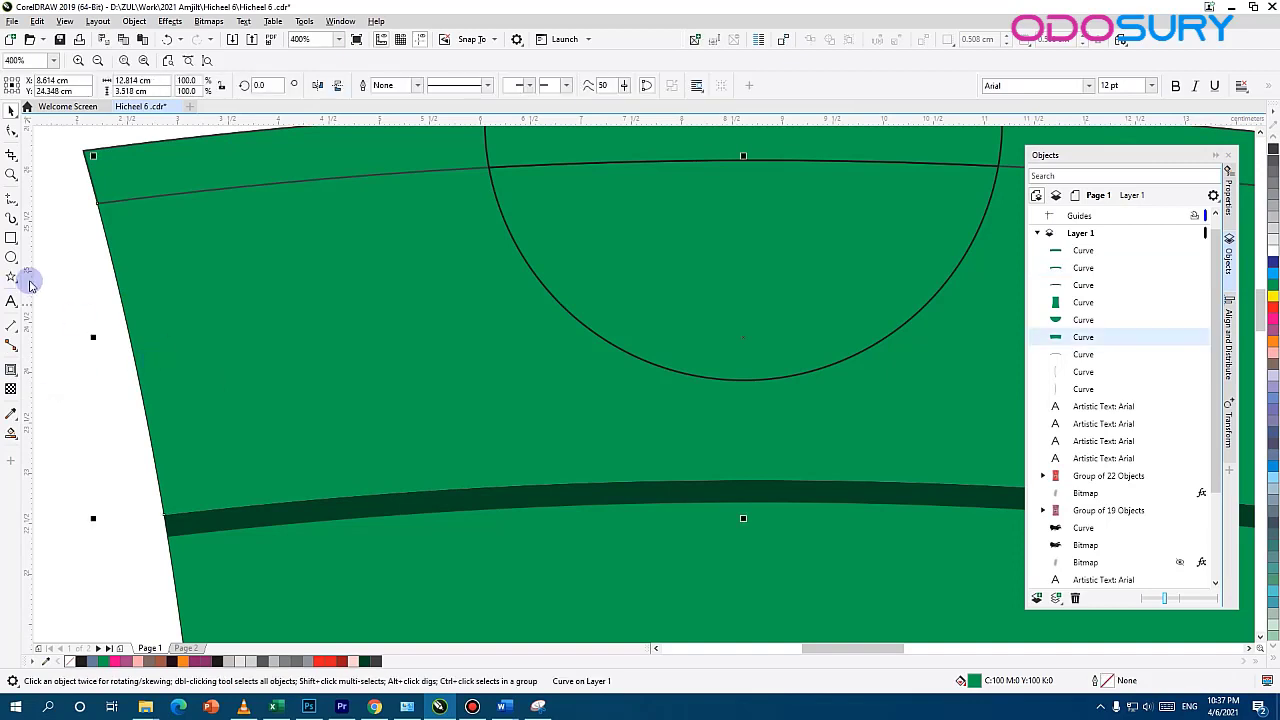
left_click(9, 199)
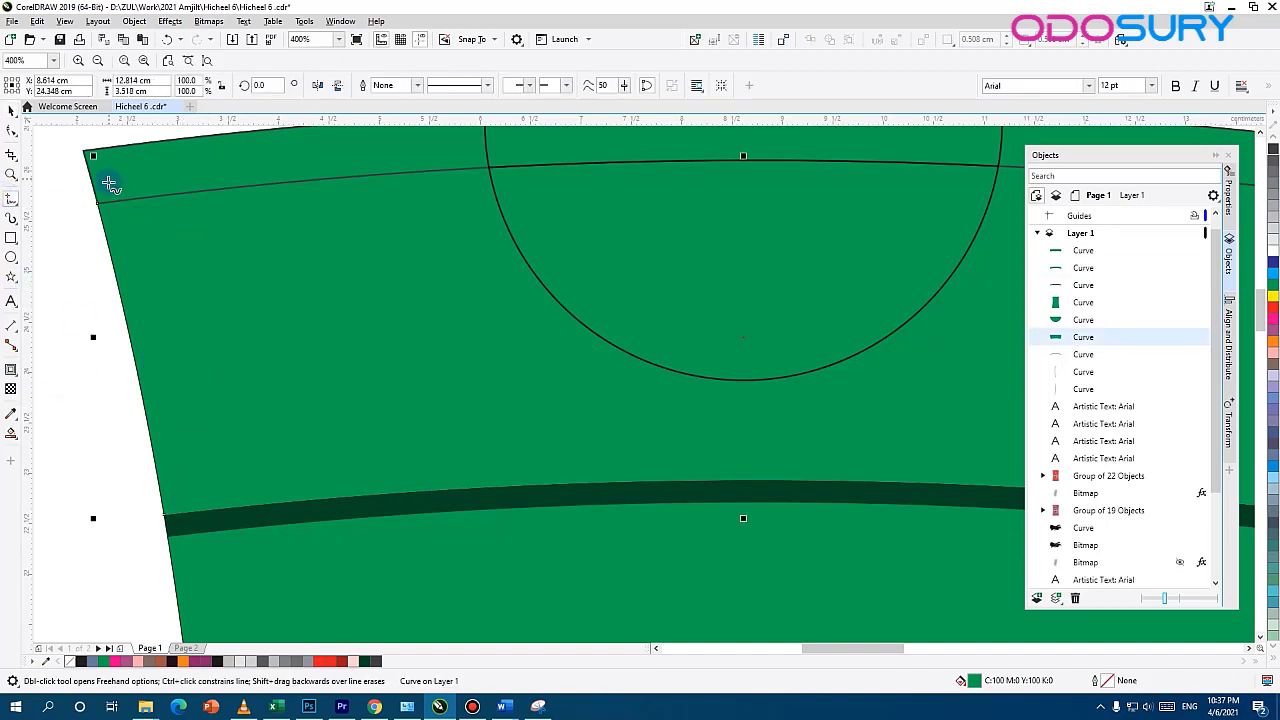
left_click(152, 216)
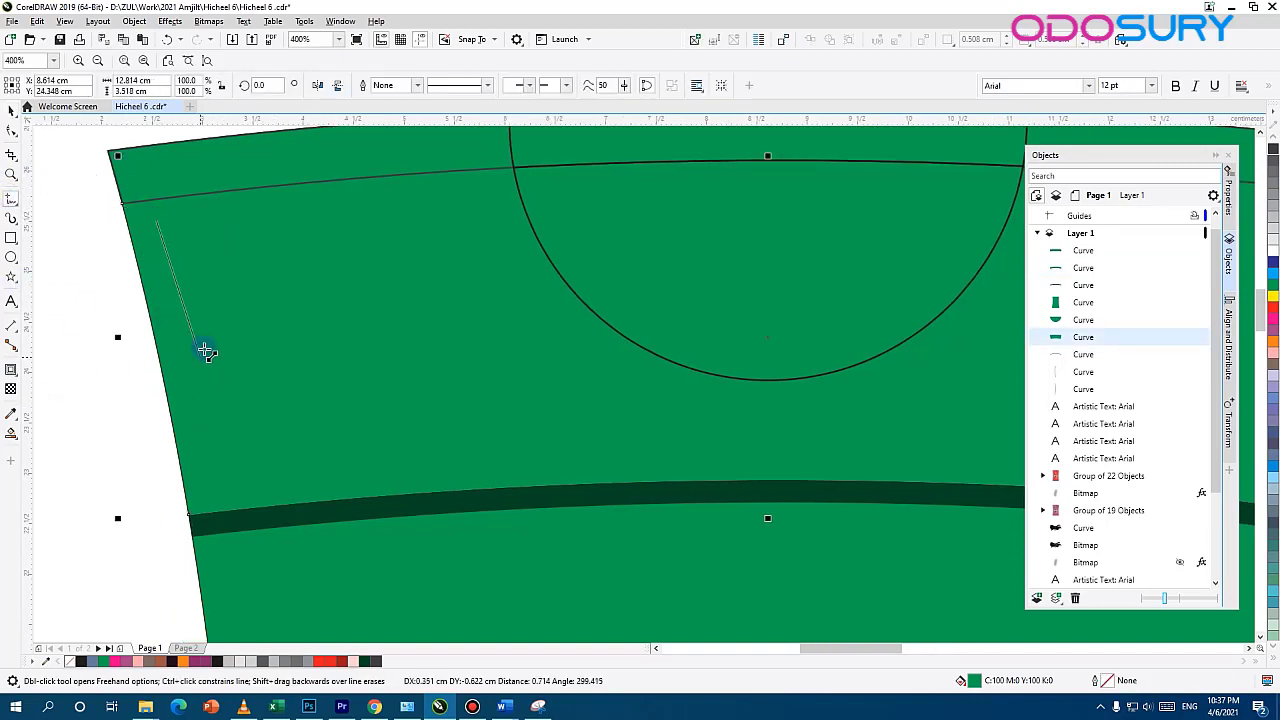
left_click(208, 349)
key("ctrl+z")
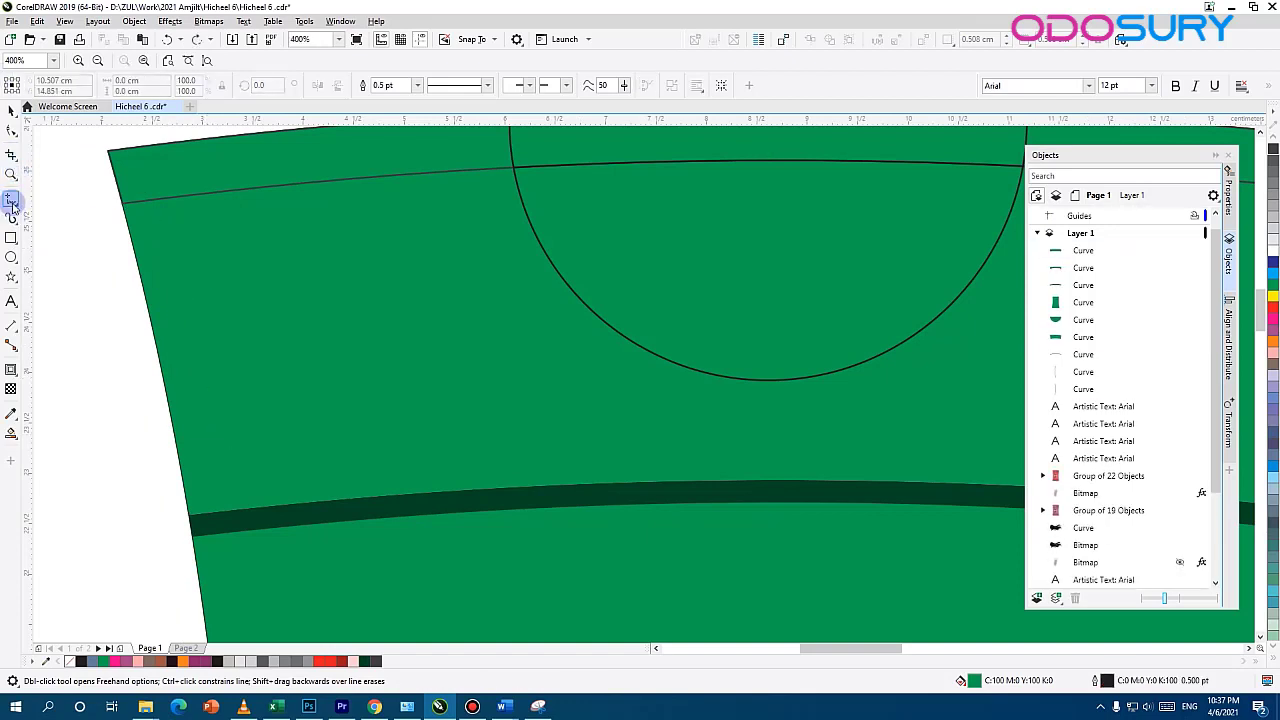
Draw a closed, slightly curved highlight strip about 1.4 × 2.9 cm along the cap's left edge with the Pen tool
right_click(12, 204)
left_click(14, 202)
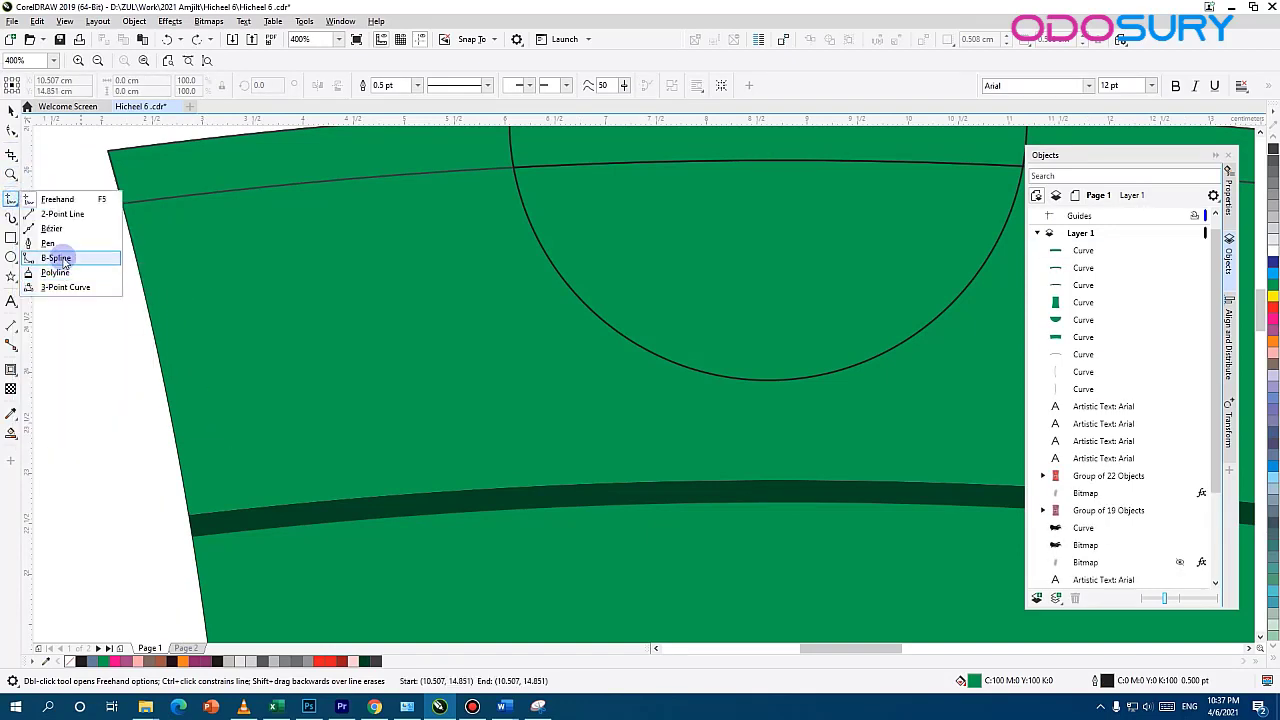
left_click(62, 258)
left_click(150, 213)
left_click_drag(204, 373, 213, 439)
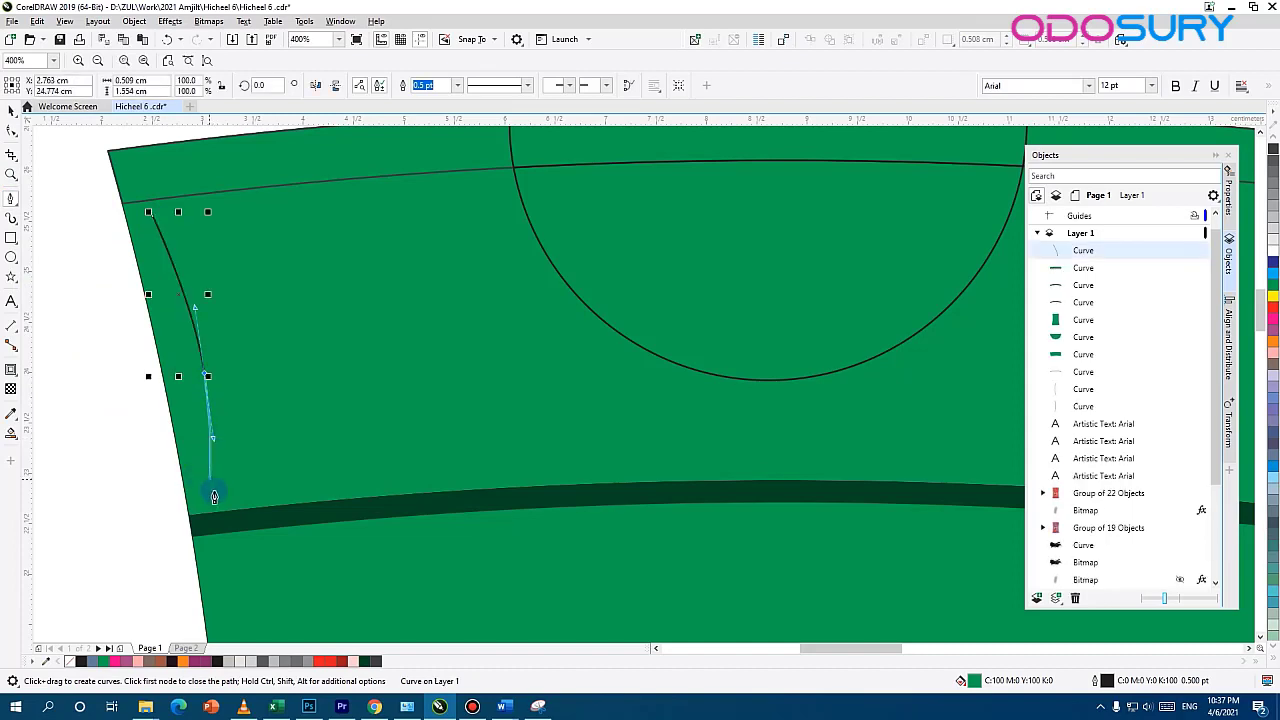
left_click(222, 497)
left_click(297, 491)
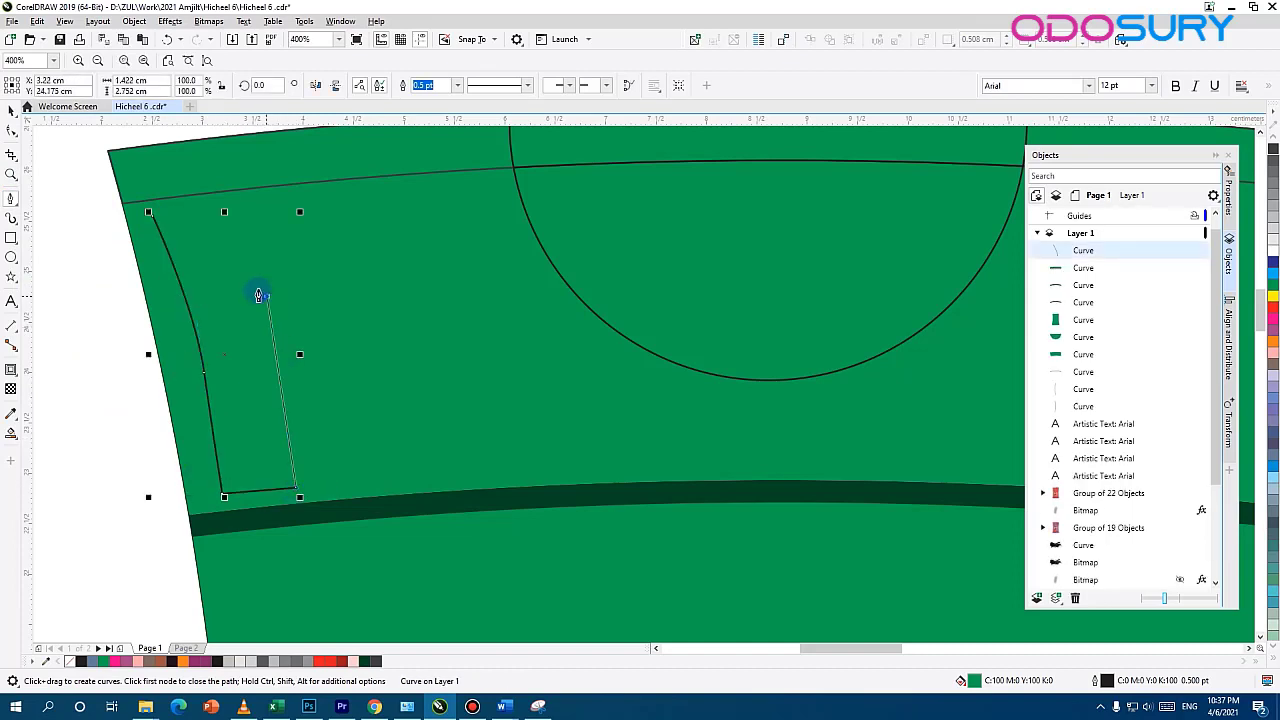
left_click_drag(267, 297, 249, 251)
left_click(224, 200)
left_click(151, 214)
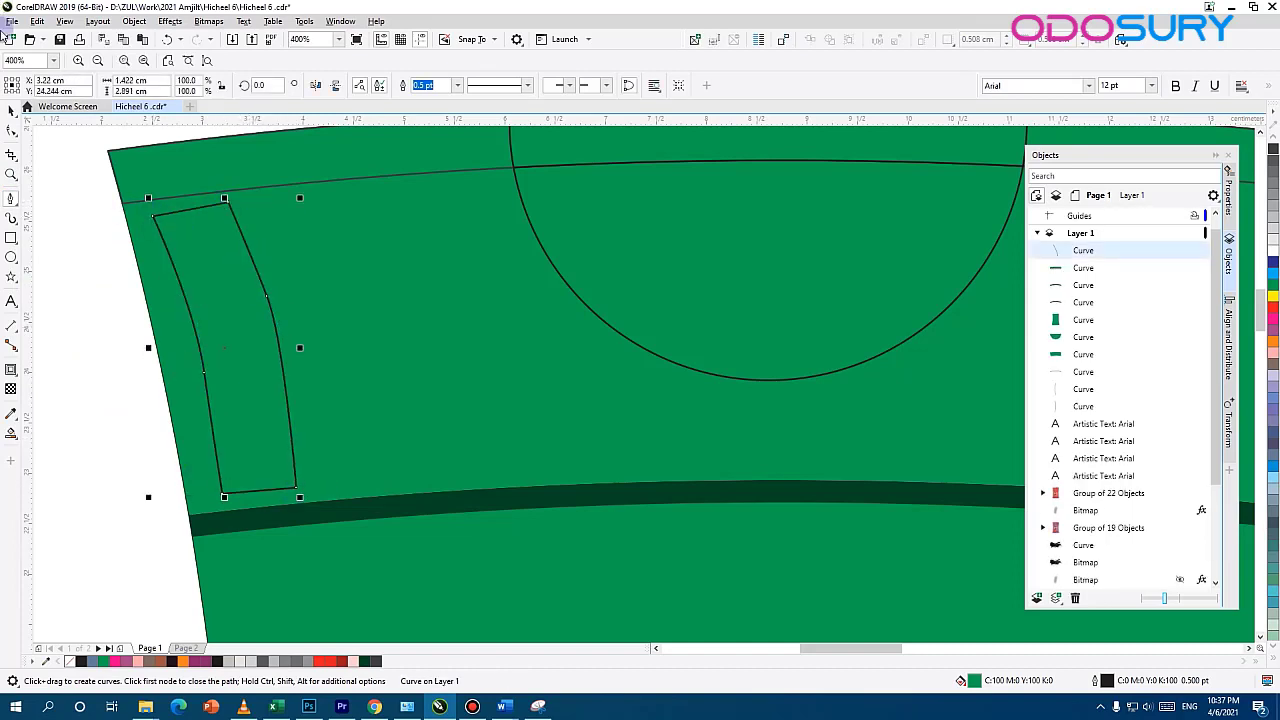
key("space")
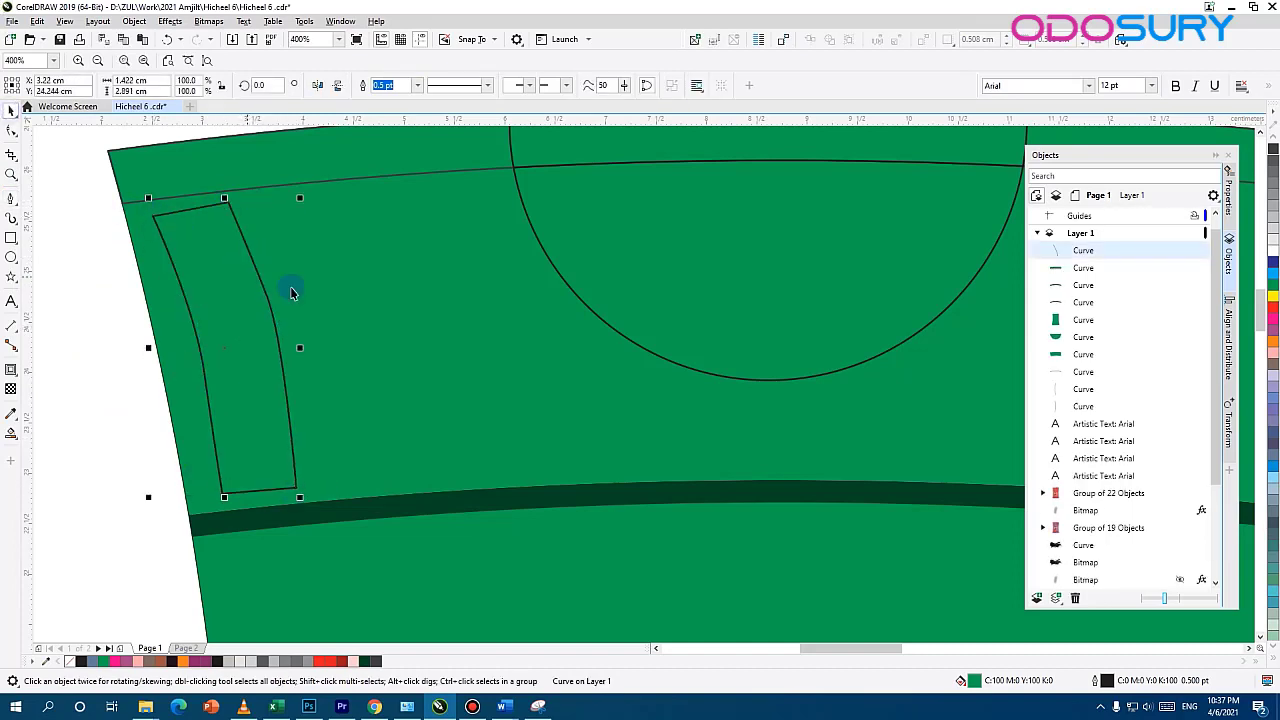
Fill the cap's highlight strip with light green, C:48 M:0 Y:45 K:0, and remove its outline
double_click(977, 683)
left_click(507, 300)
left_click(753, 524)
left_click(1272, 658)
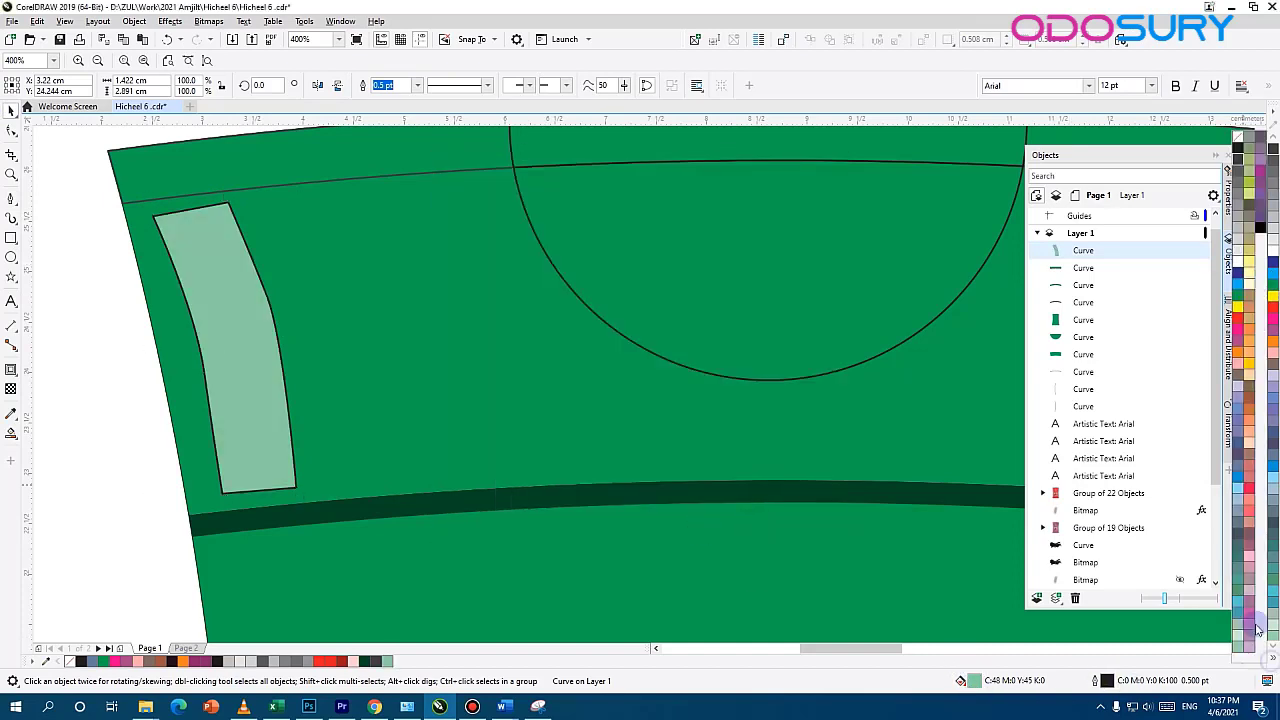
right_click(1237, 118)
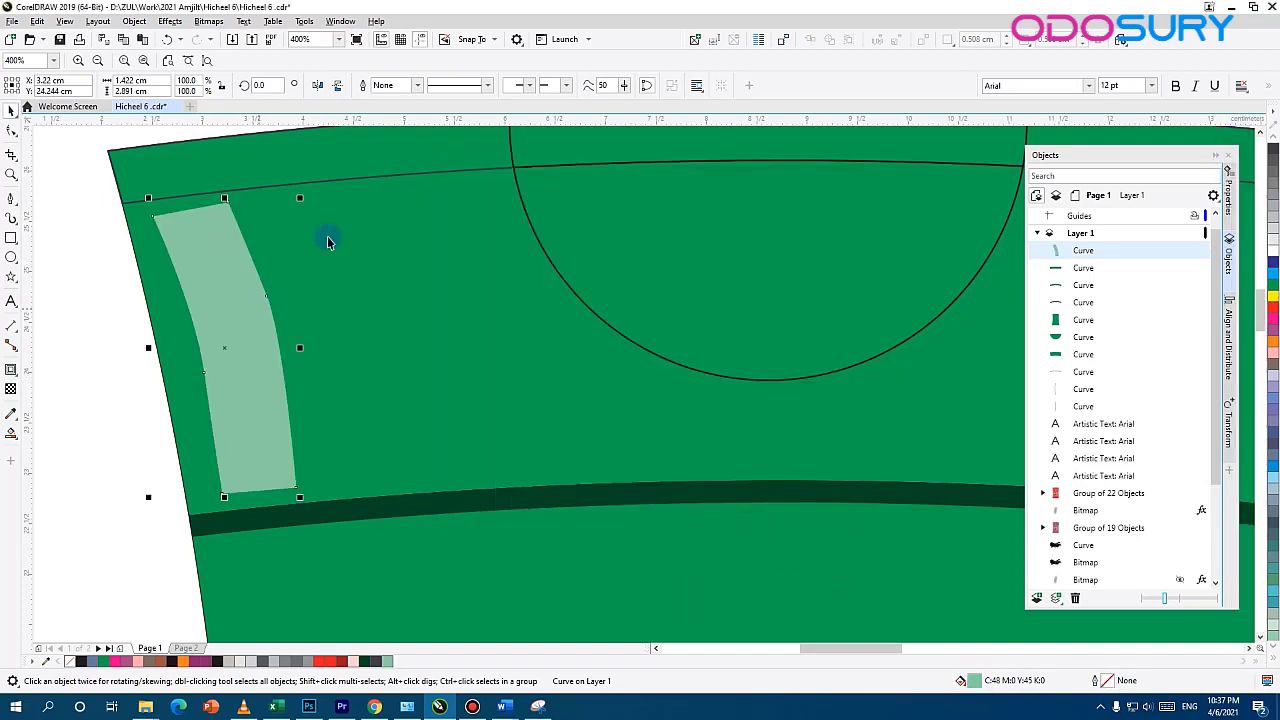
Convert the cap's highlight strip to a 300 dpi CMYK bitmap with anti-aliasing and a transparent background
left_click(162, 308)
left_click_drag(205, 292, 225, 290)
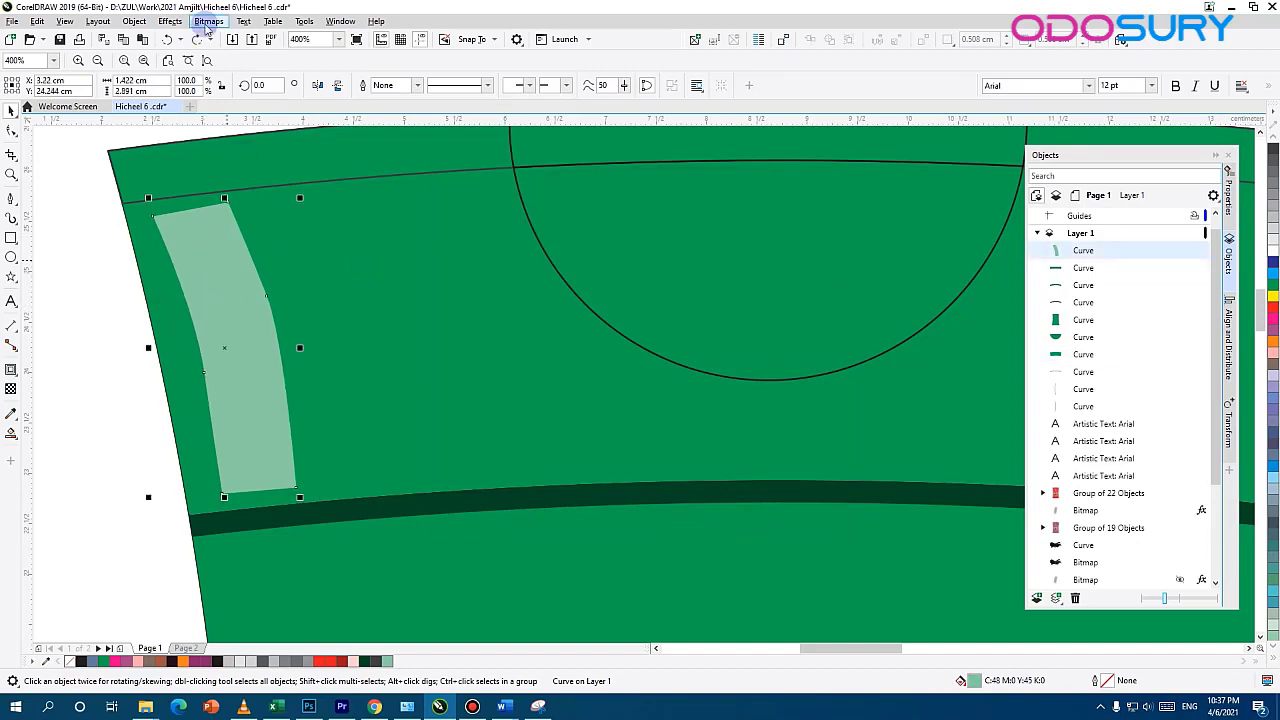
left_click(208, 21)
left_click(232, 40)
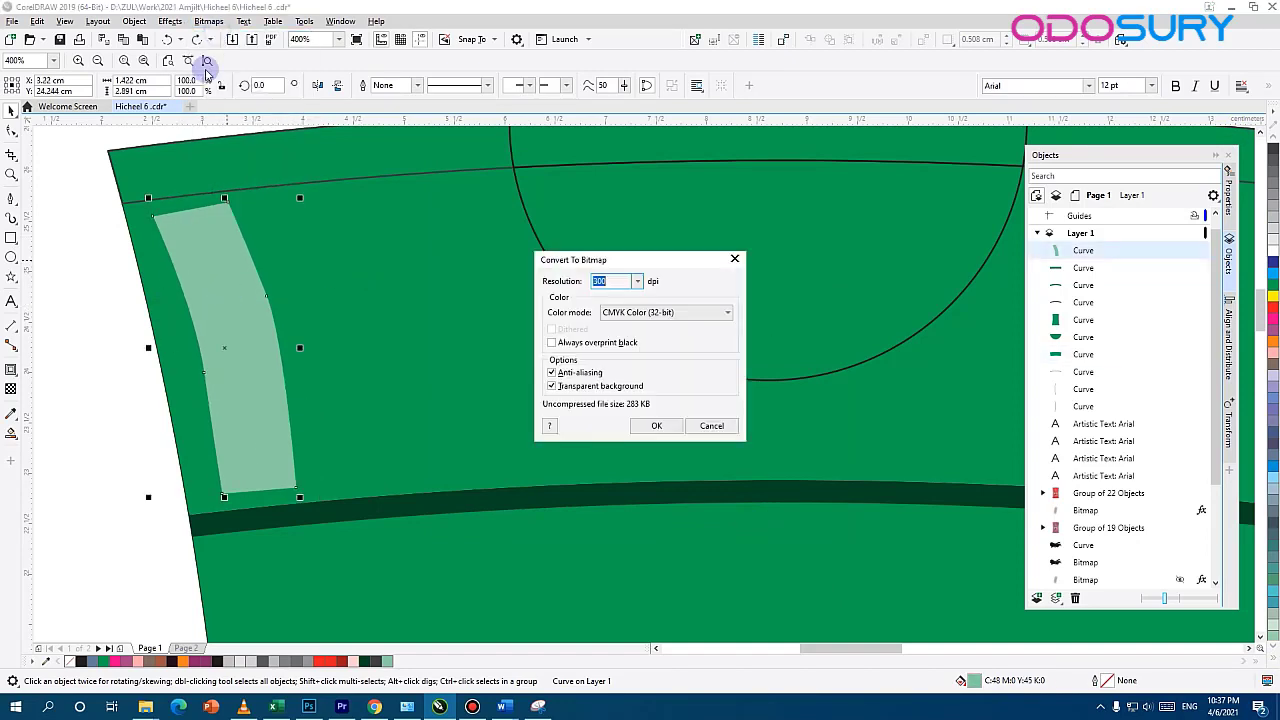
left_click(655, 426)
Apply a Gaussian blur with a 45-pixel radius to the cap's highlight bitmap
left_click(170, 21)
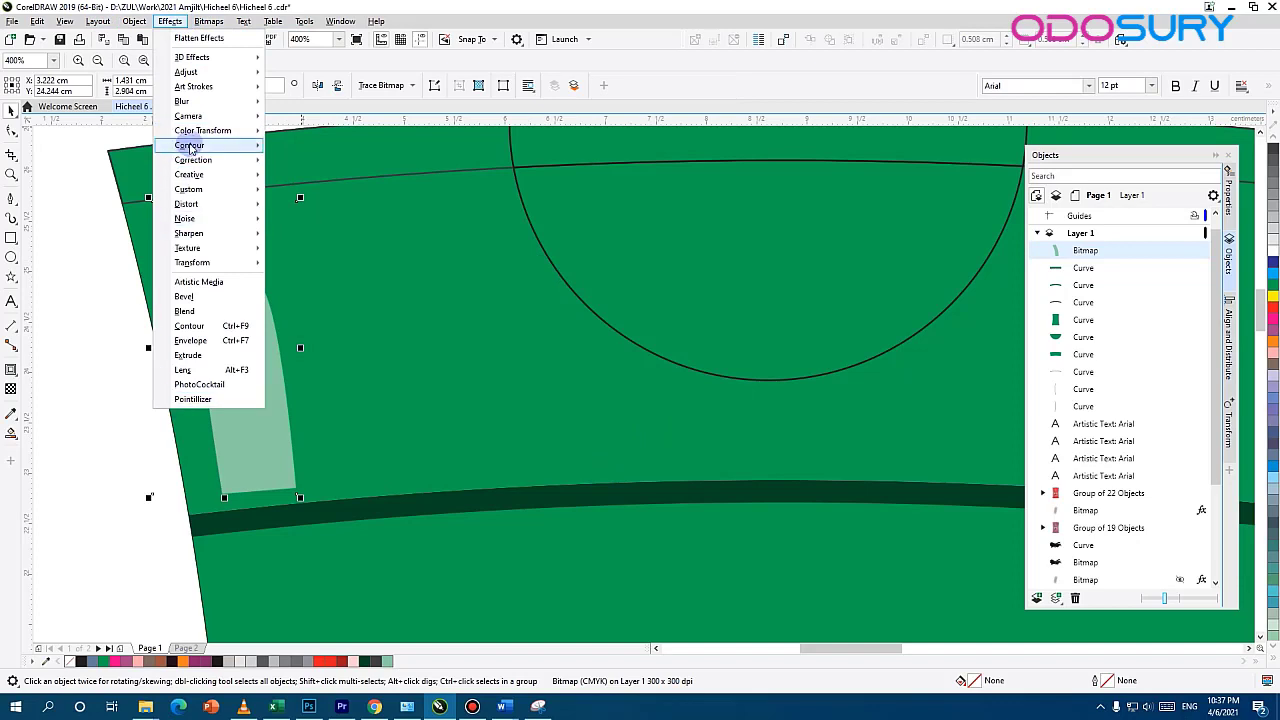
mouse_move(185, 101)
left_click(330, 120)
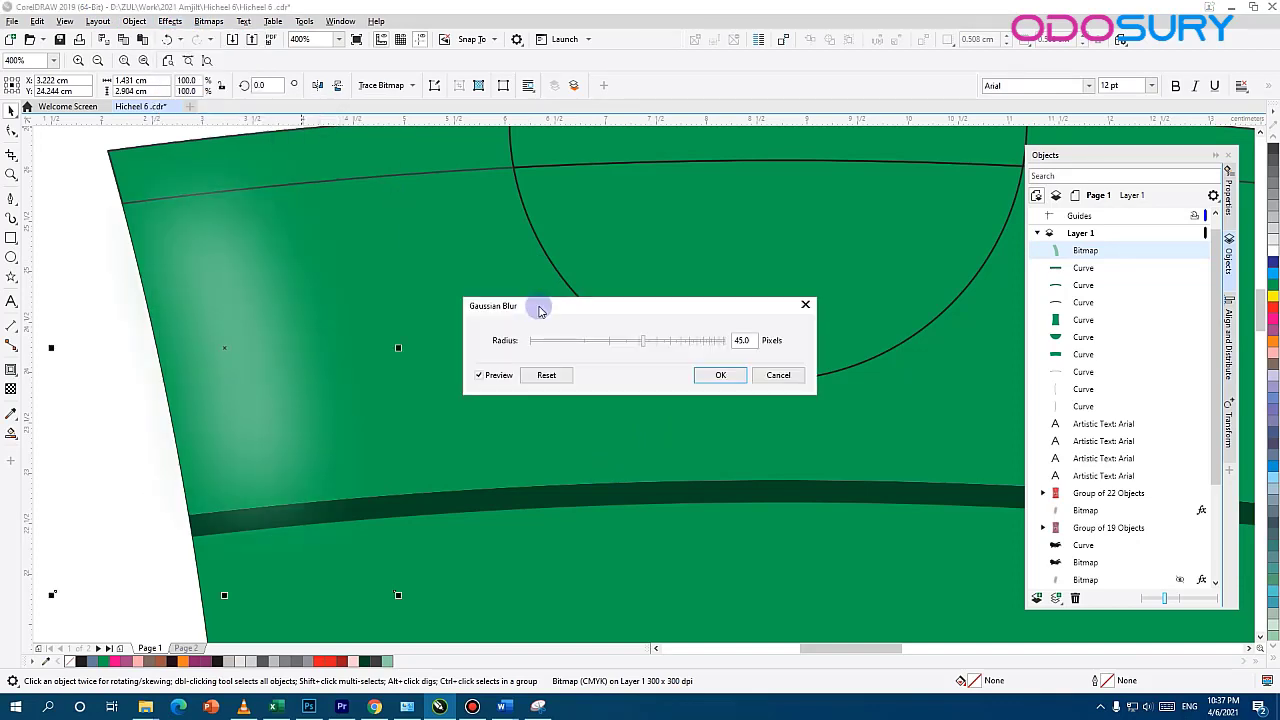
left_click(718, 376)
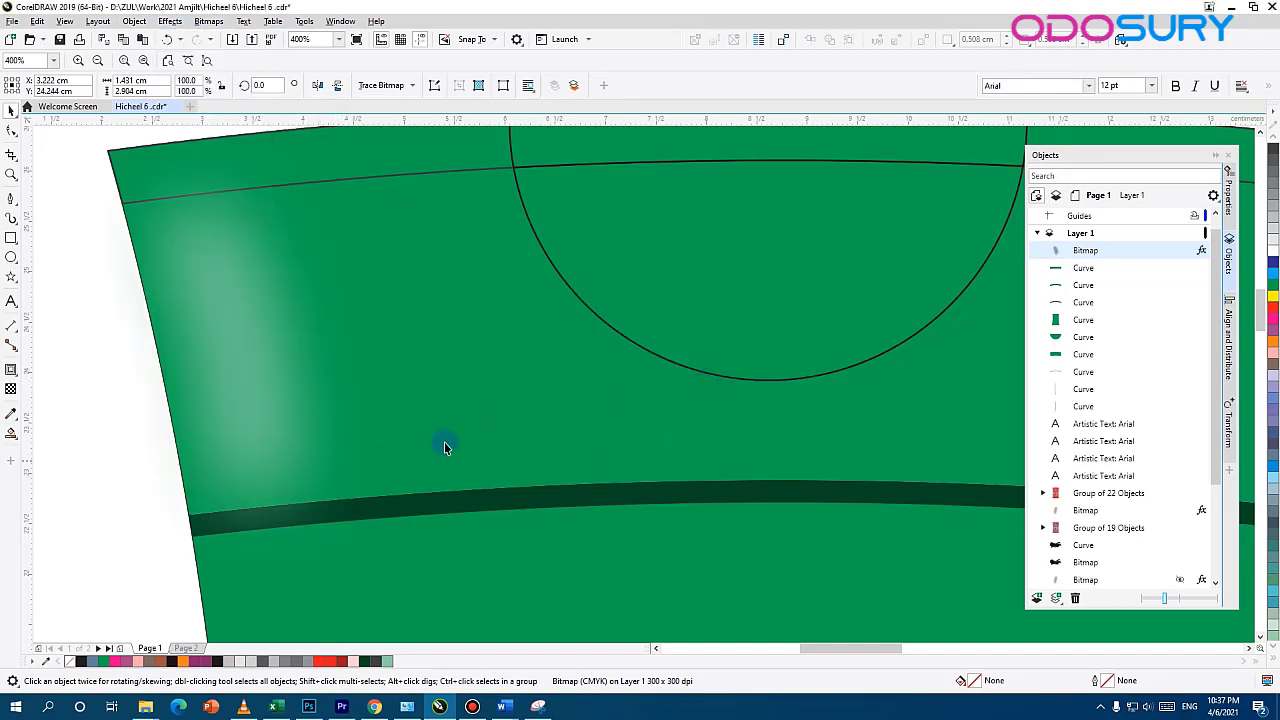
Examine the blurred cap highlight on the whole bottle and the plain body area just below the shoulder band
left_click_drag(445, 443, 578, 357)
scroll(547, 401, "down", 2)
left_click_drag(506, 418, 426, 149)
scroll(745, 282, "down", 1)
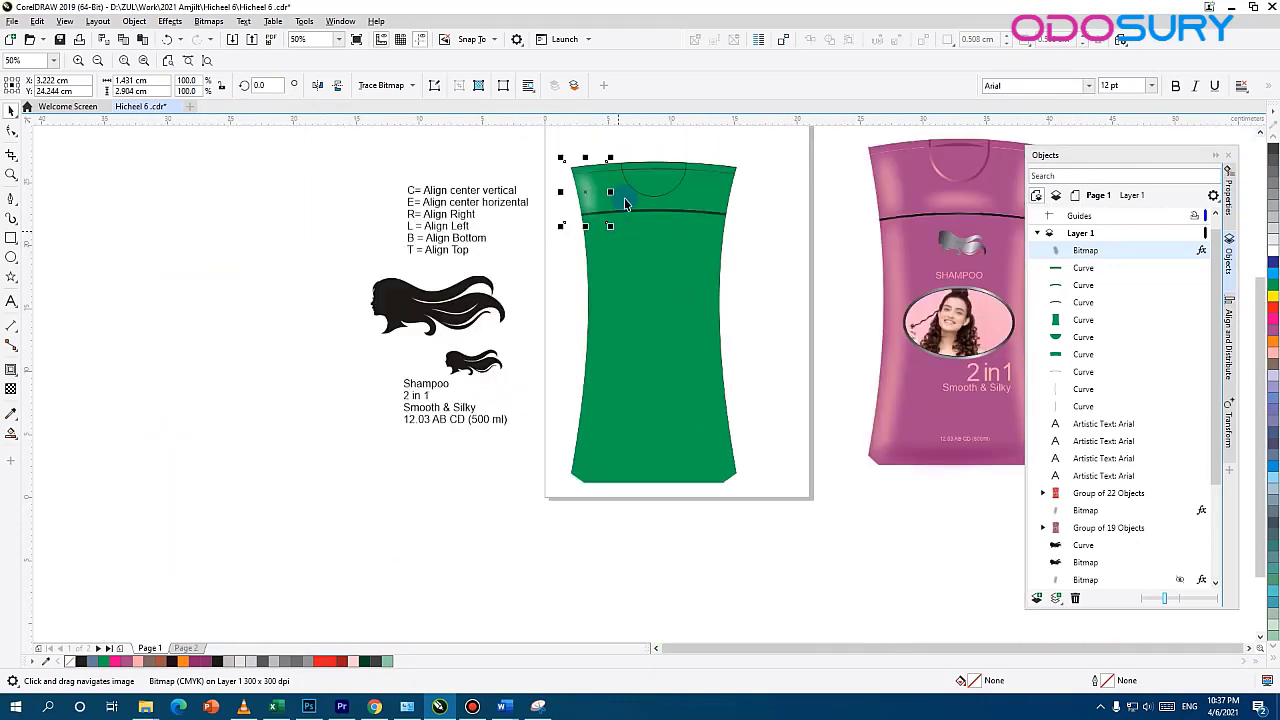
scroll(608, 307, "up", 4)
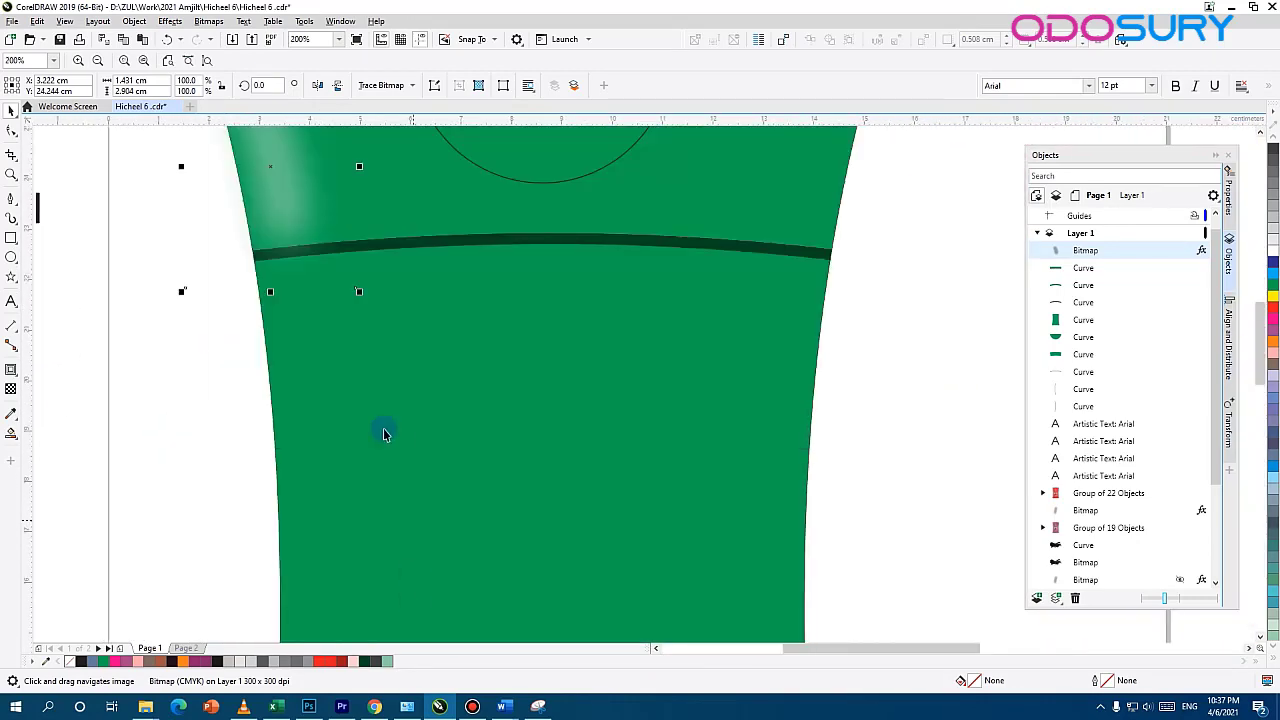
scroll(364, 293, "down", 1)
left_click(273, 388)
scroll(326, 265, "up", 2)
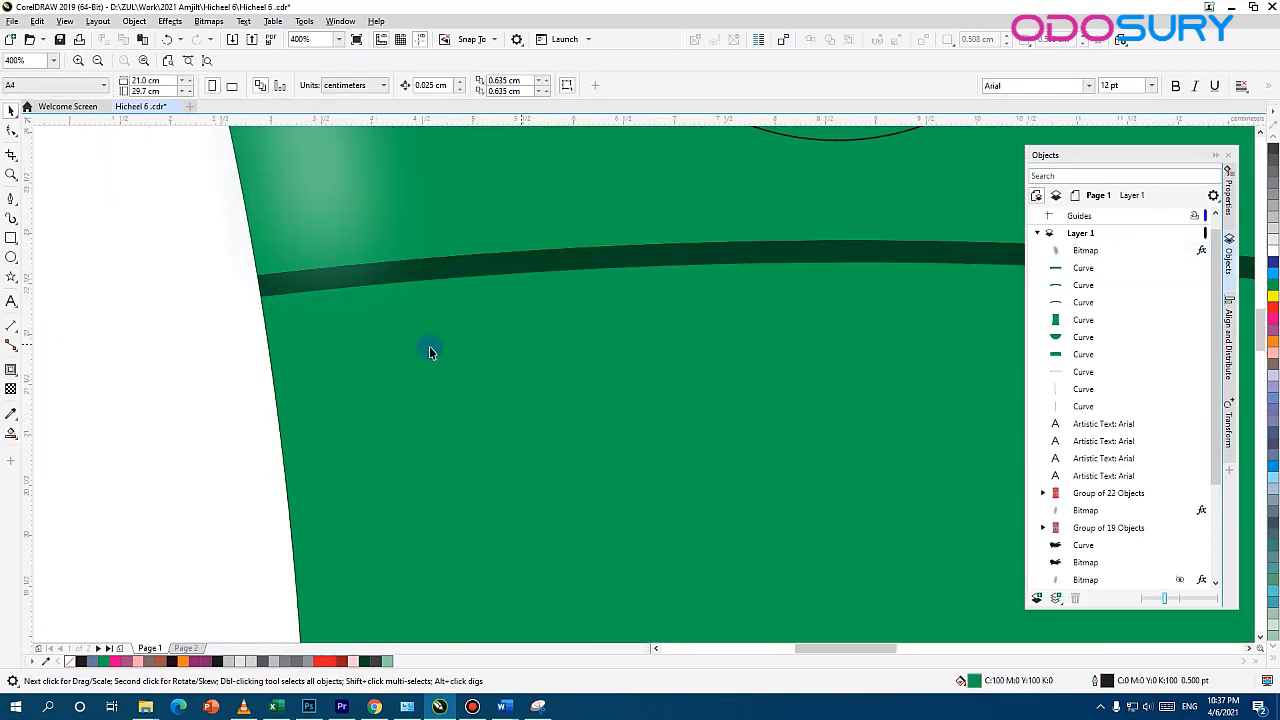
left_click_drag(429, 346, 235, 258)
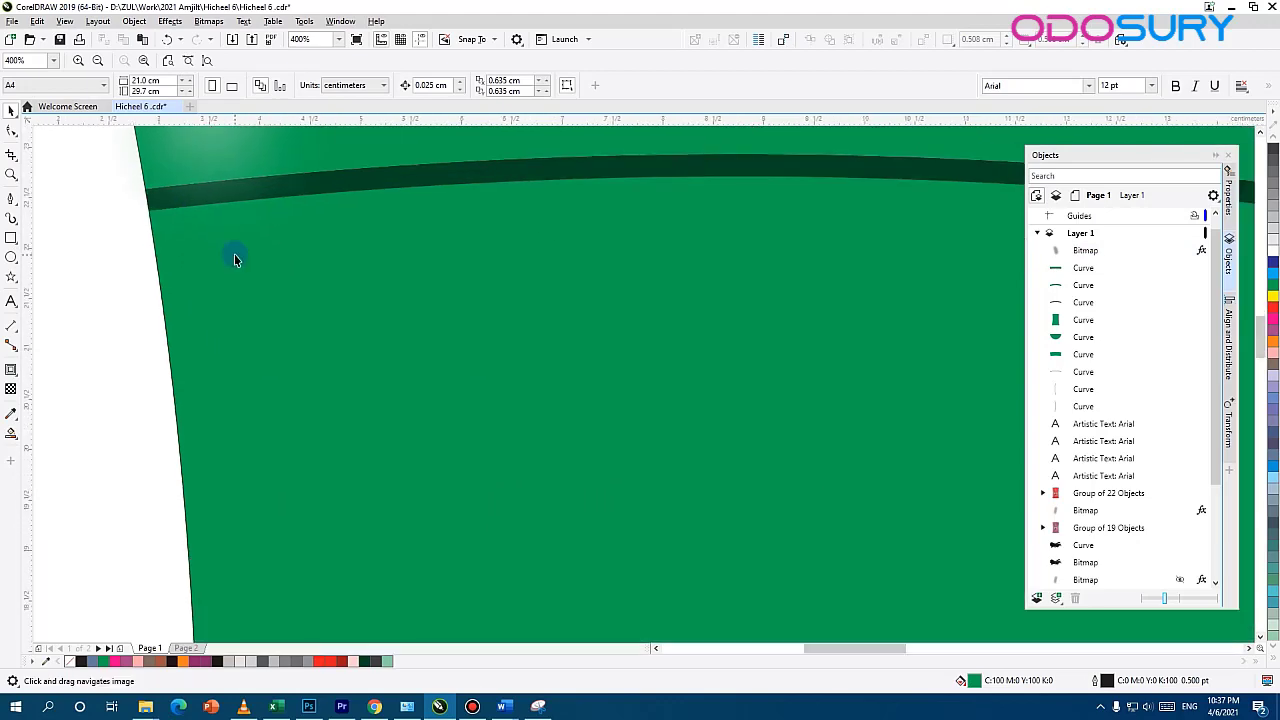
left_click(10, 199)
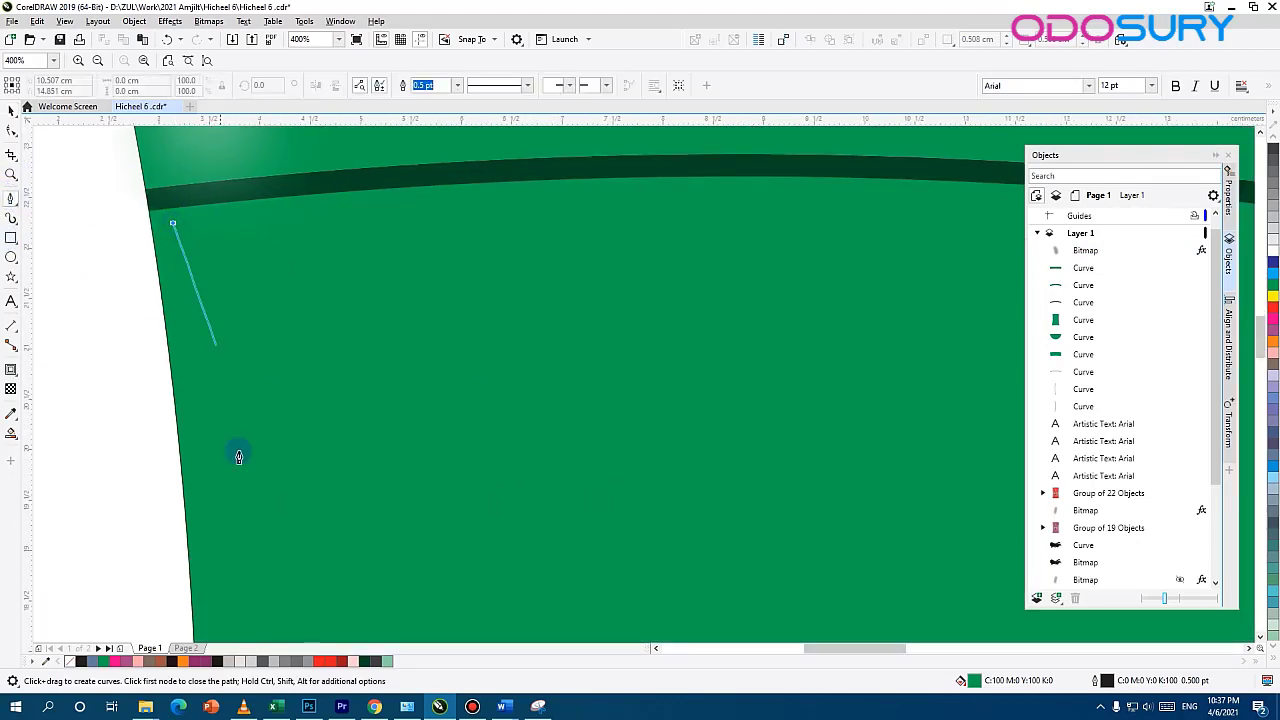
scroll(239, 457, "down", 7)
scroll(251, 263, "up", 3)
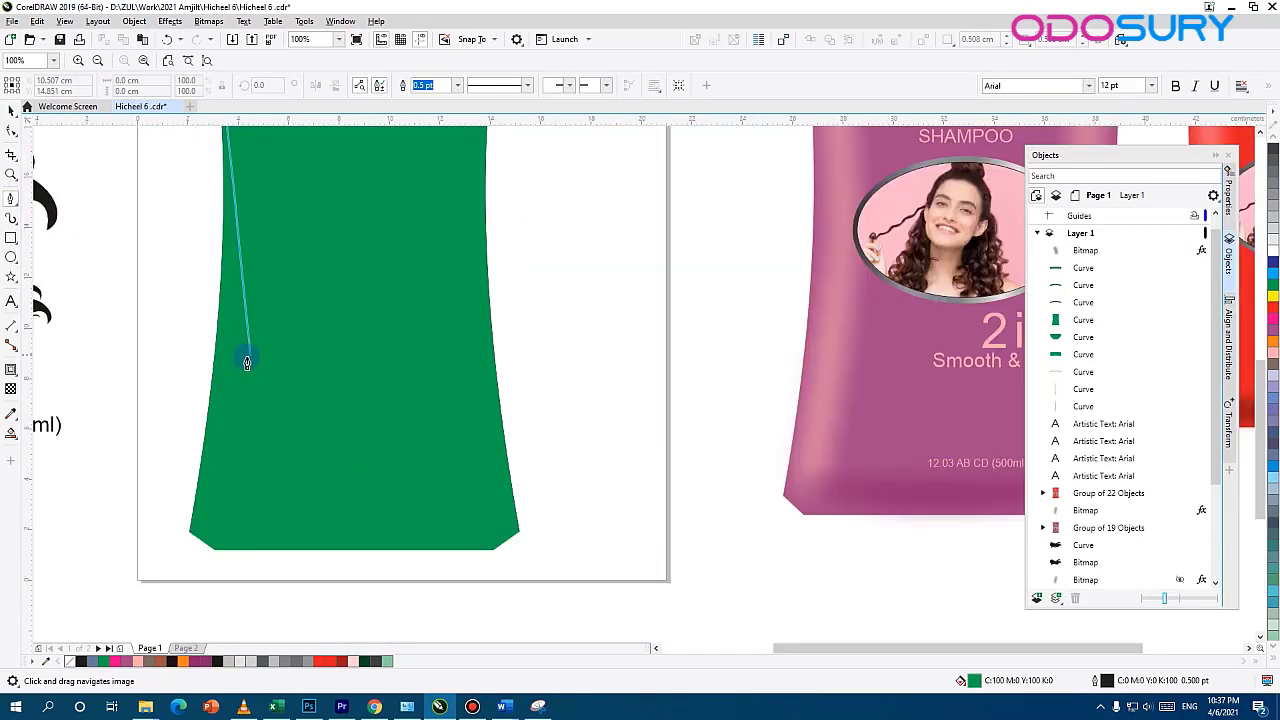
left_click_drag(237, 317, 219, 392)
key("ctrl+z")
left_click_drag(232, 298, 223, 352)
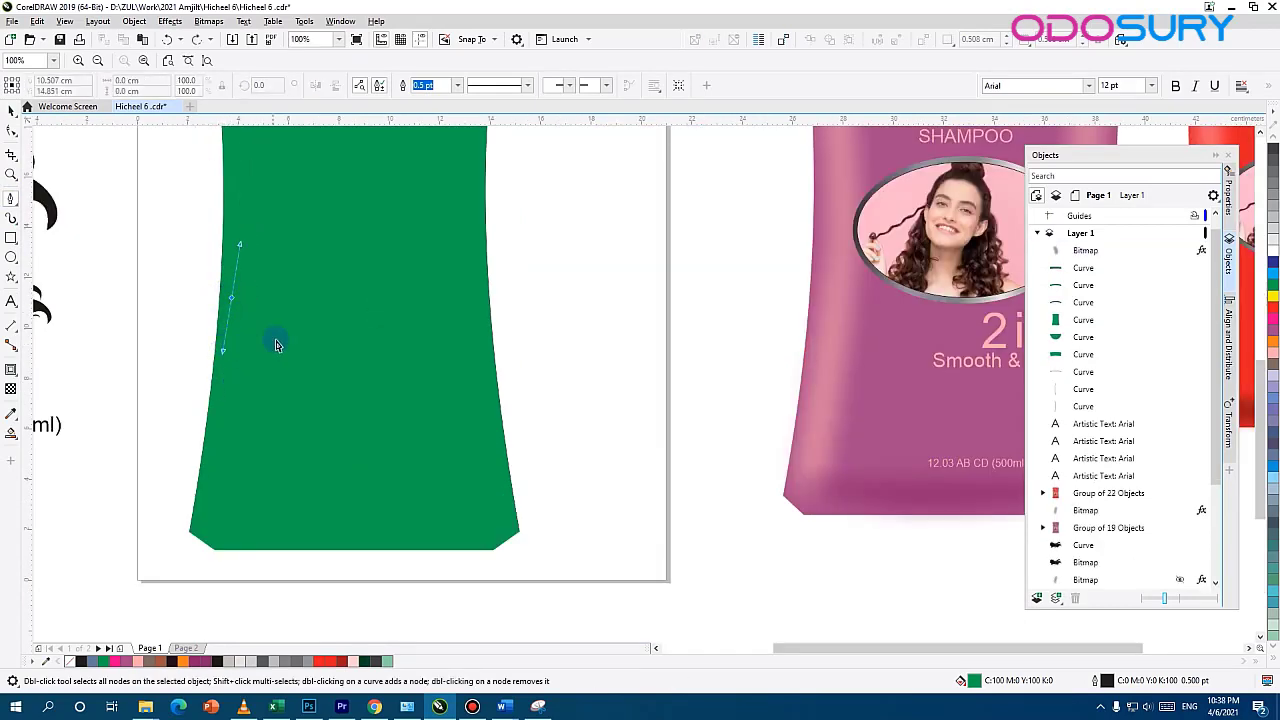
left_click(260, 372)
key("ctrl+z")
Draw a closed highlight strip about 2.8 × 20.5 cm down the body's left edge, from below the band to the bottom corner, with the Pen tool
left_click_drag(291, 223, 304, 359)
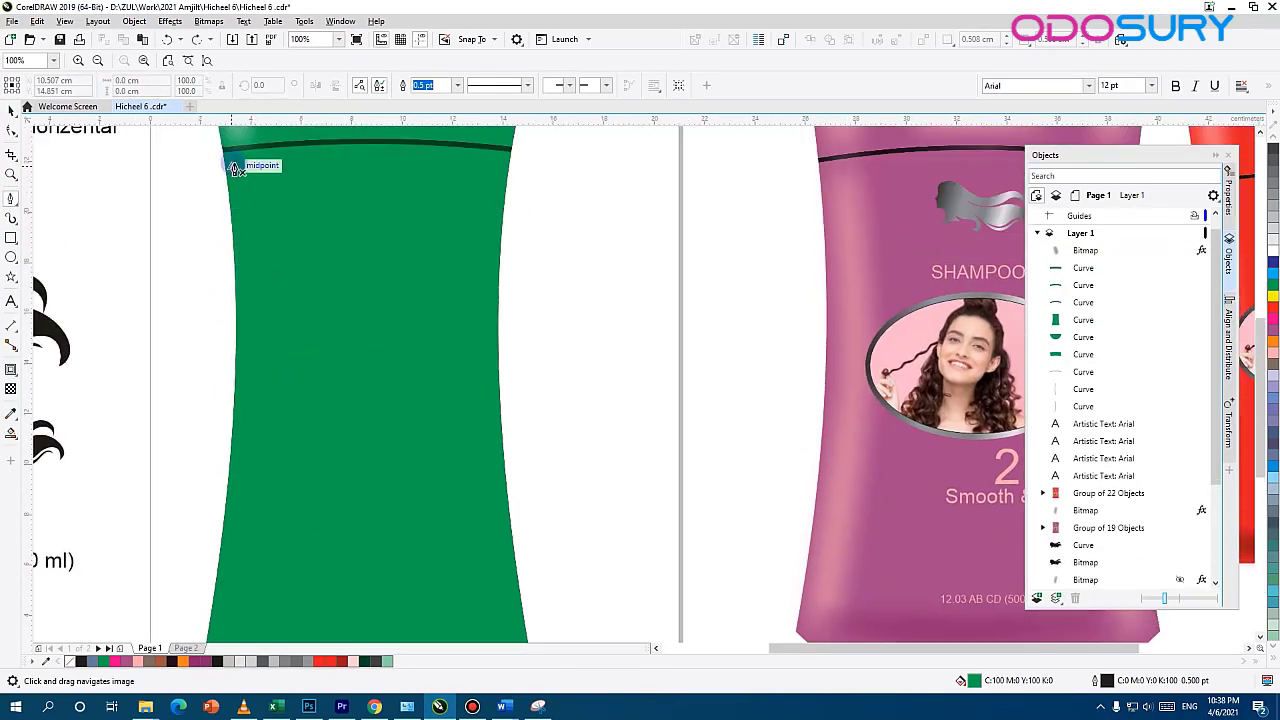
left_click(235, 168)
left_click_drag(245, 436, 322, 541)
scroll(234, 517, "up", 2)
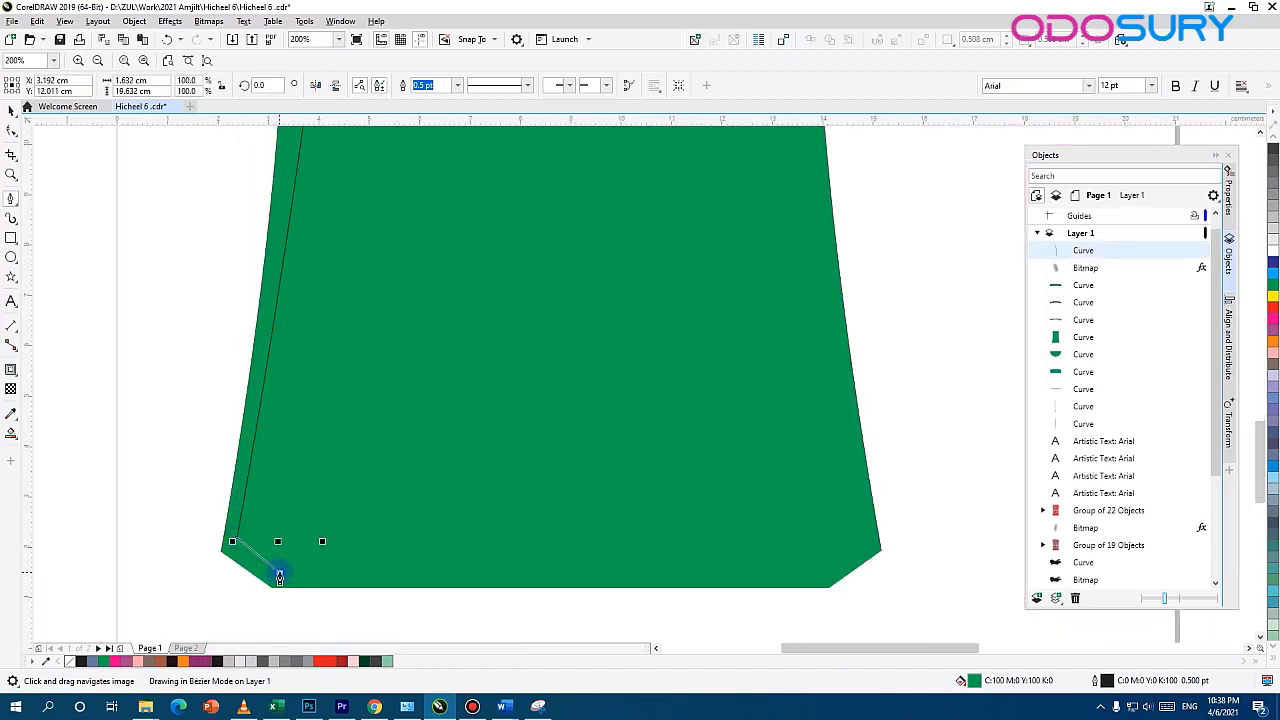
left_click(280, 573)
left_click_drag(372, 254, 300, 593)
left_click_drag(299, 248, 271, 379)
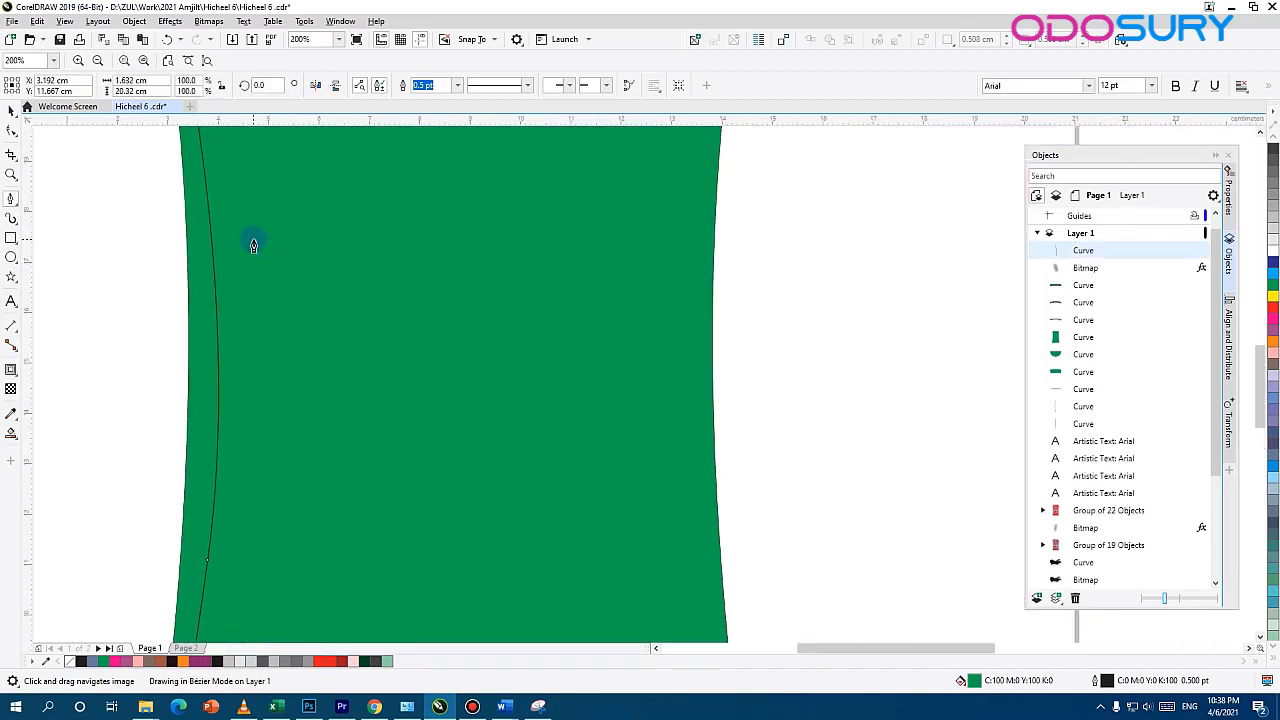
scroll(253, 245, "up", 3)
left_click(255, 191)
left_click(212, 200)
left_click(10, 111)
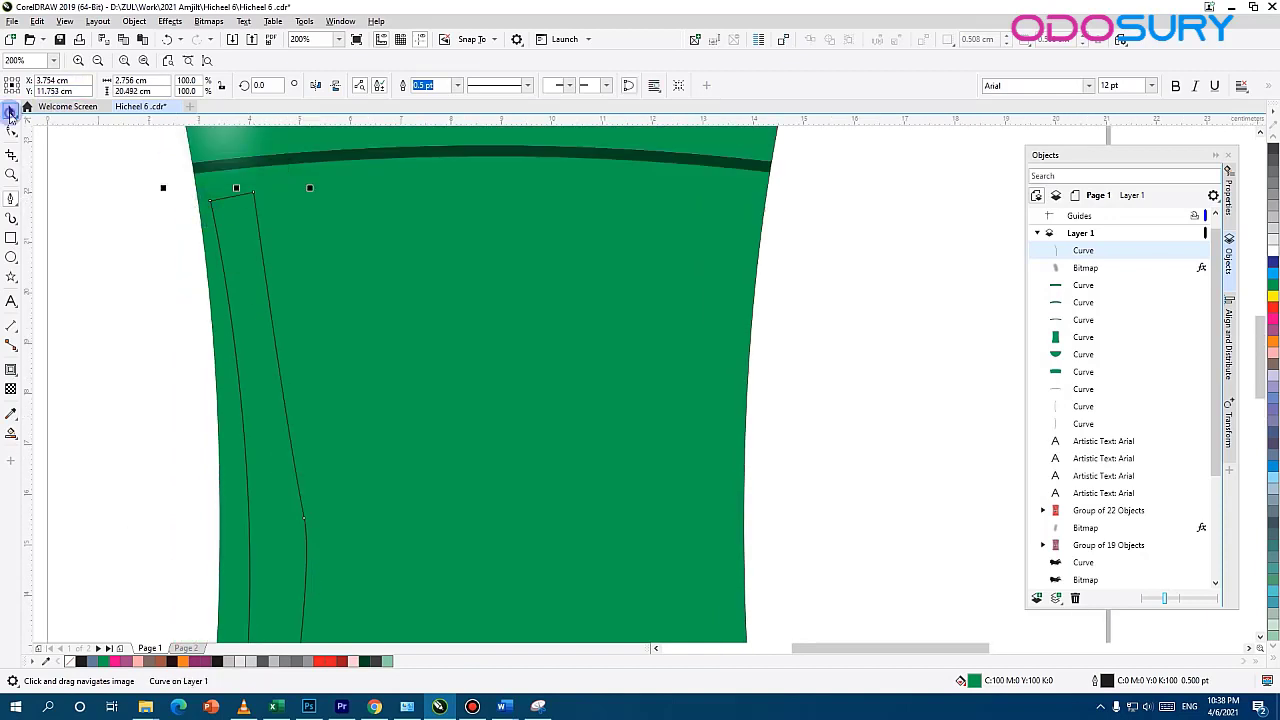
Fill the body's highlight strip with the cap highlight's light green and lighten the fill to a paler green
left_click(387, 662)
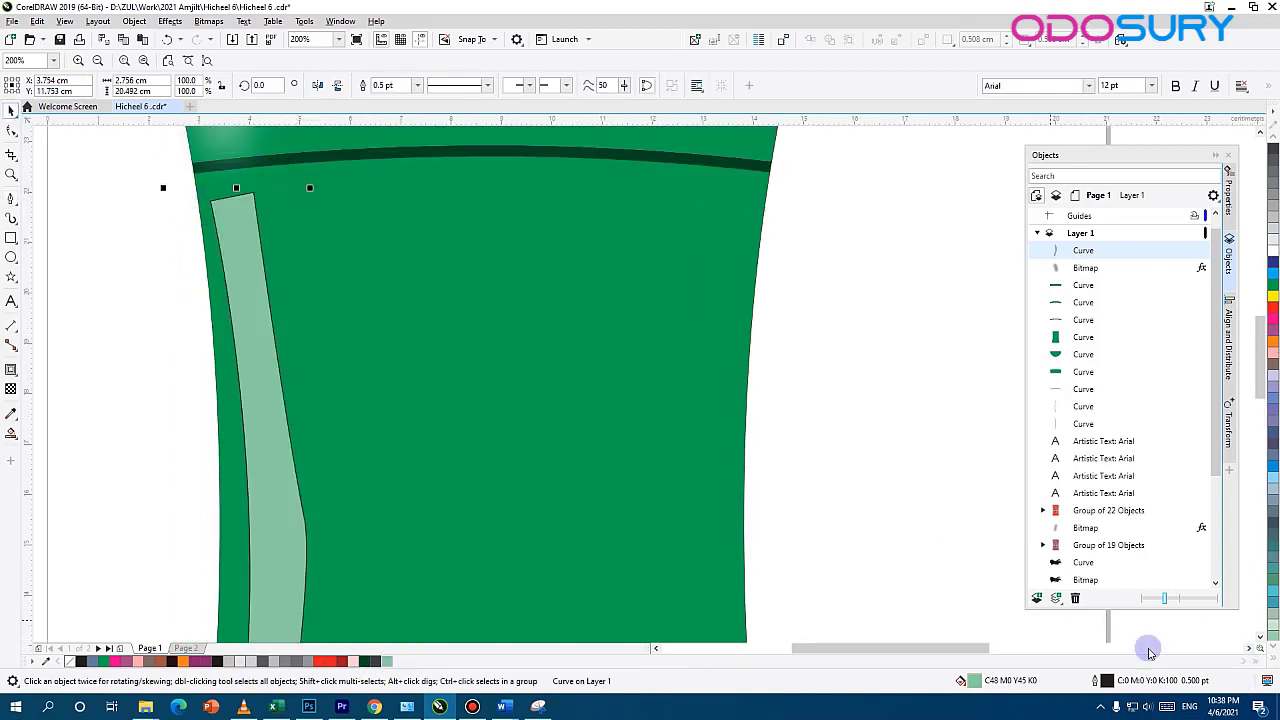
double_click(976, 682)
left_click(492, 284)
left_click(758, 518)
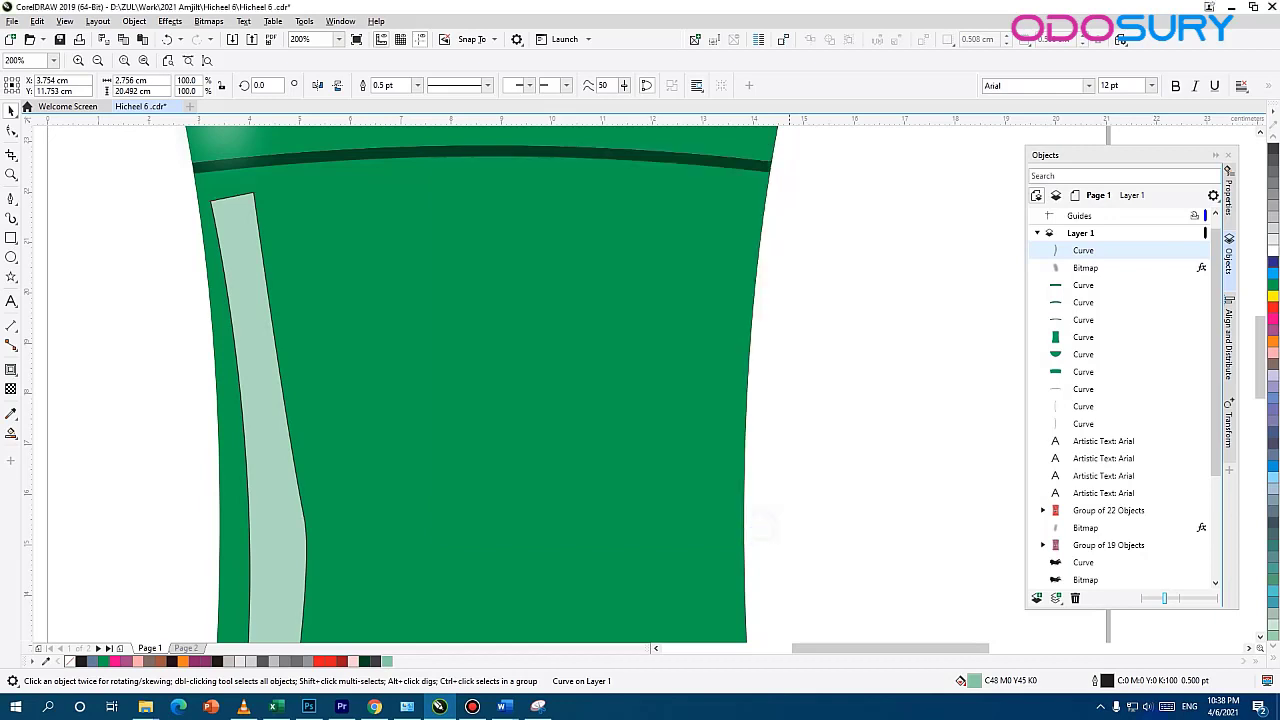
Remove the outline of the body's highlight strip and convert the strip to a 300 dpi CMYK bitmap
left_click(1273, 649)
left_click(1271, 662)
right_click(1240, 138)
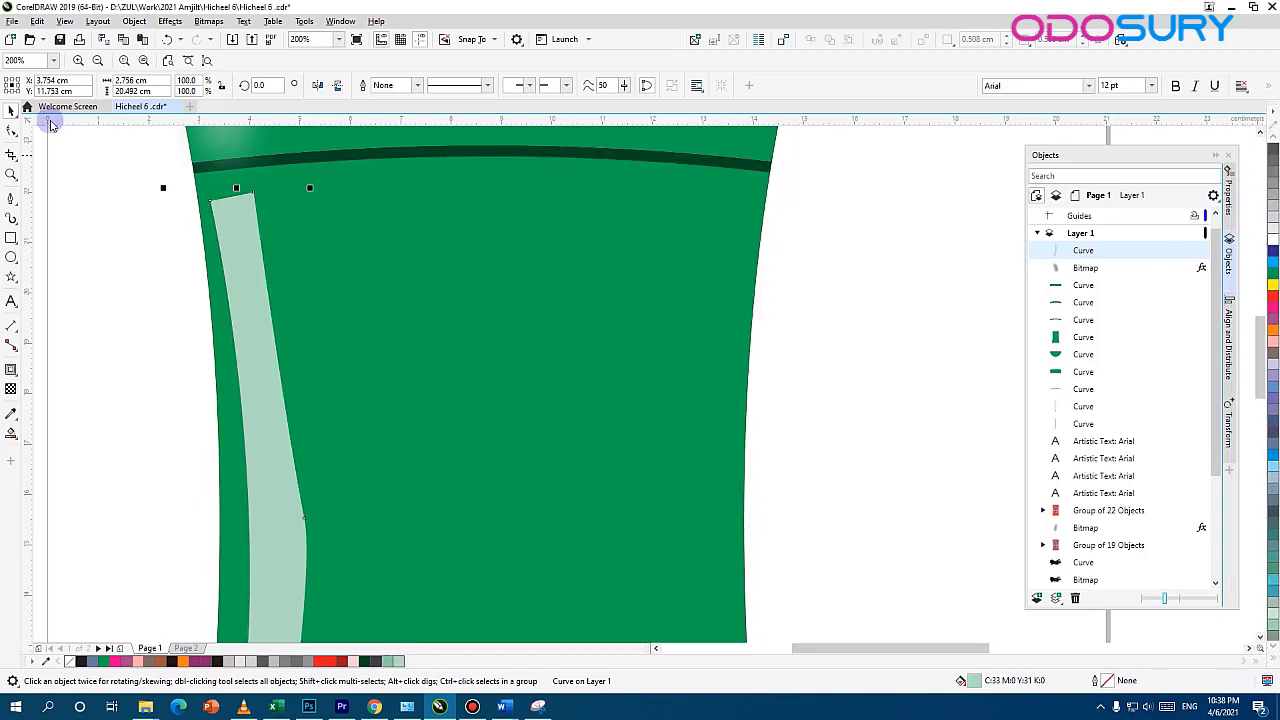
left_click(208, 21)
left_click(250, 38)
left_click(648, 422)
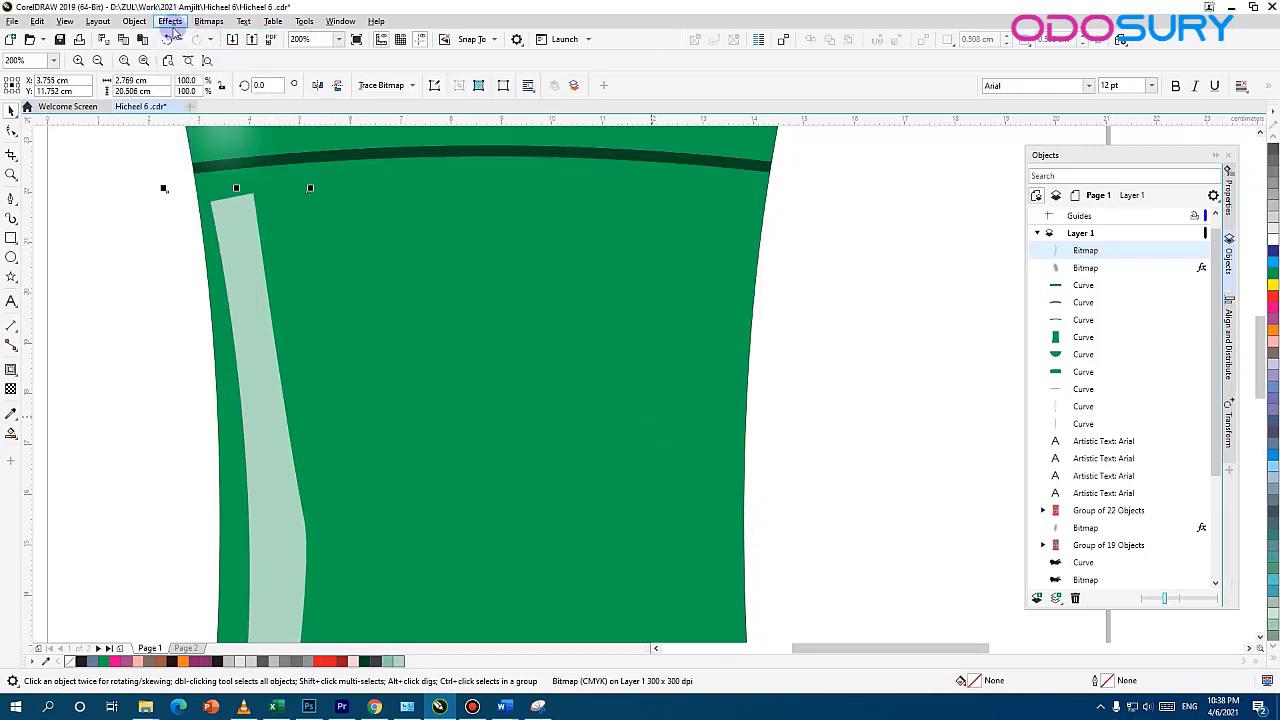
Apply a Gaussian blur with a 45-pixel radius to the body's highlight bitmap
left_click(170, 21)
mouse_move(190, 101)
left_click(315, 145)
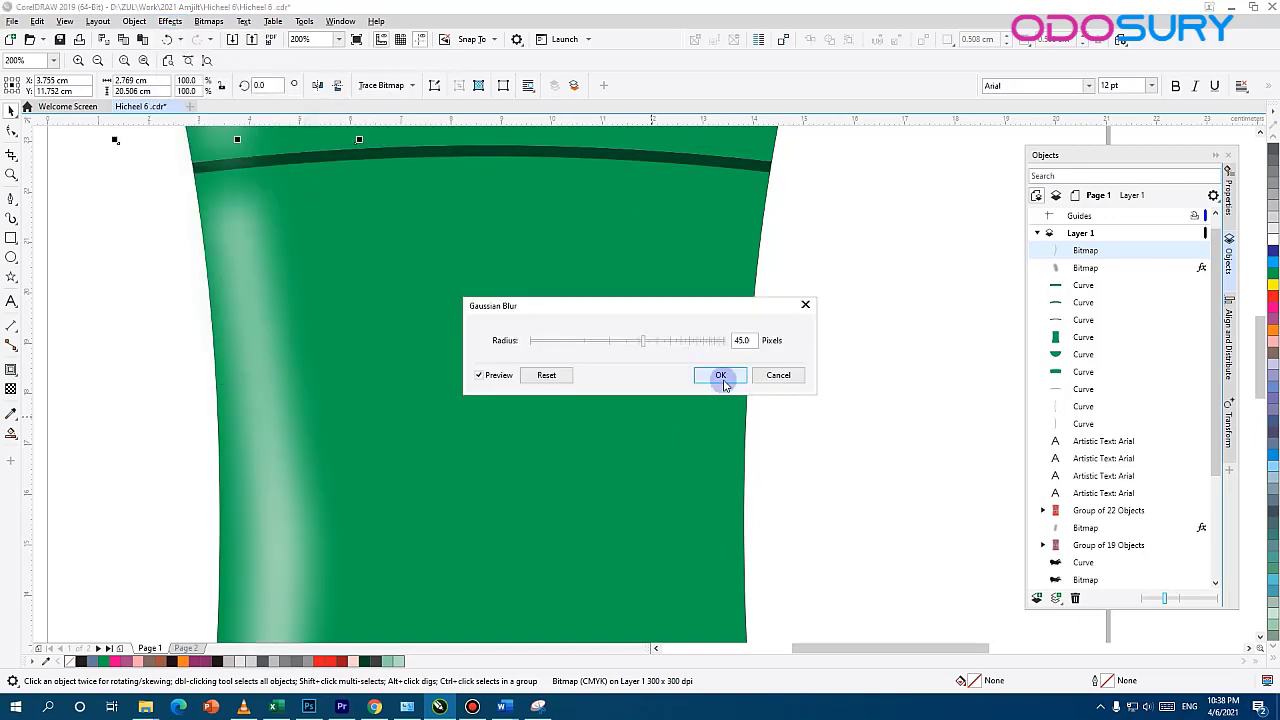
left_click(723, 377)
left_click(820, 478)
scroll(757, 474, "down", 1)
left_click_drag(507, 400, 436, 306)
left_click(436, 306)
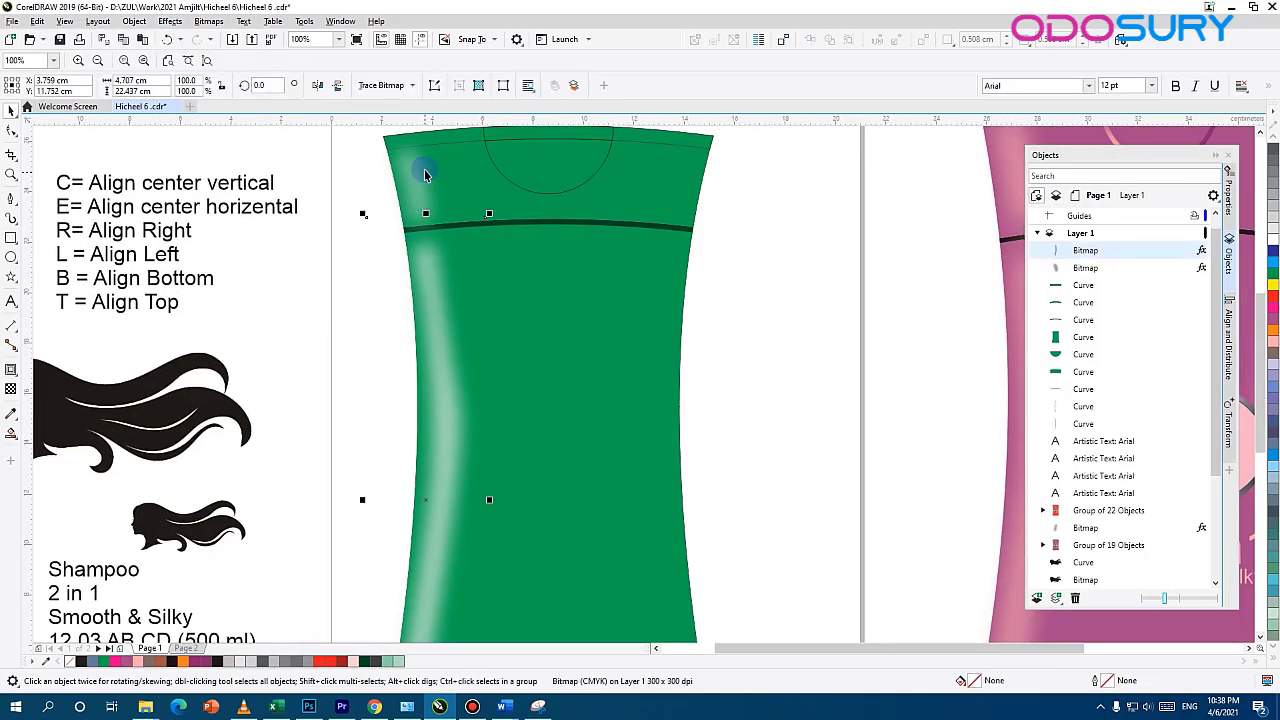
left_click(425, 171, "shift")
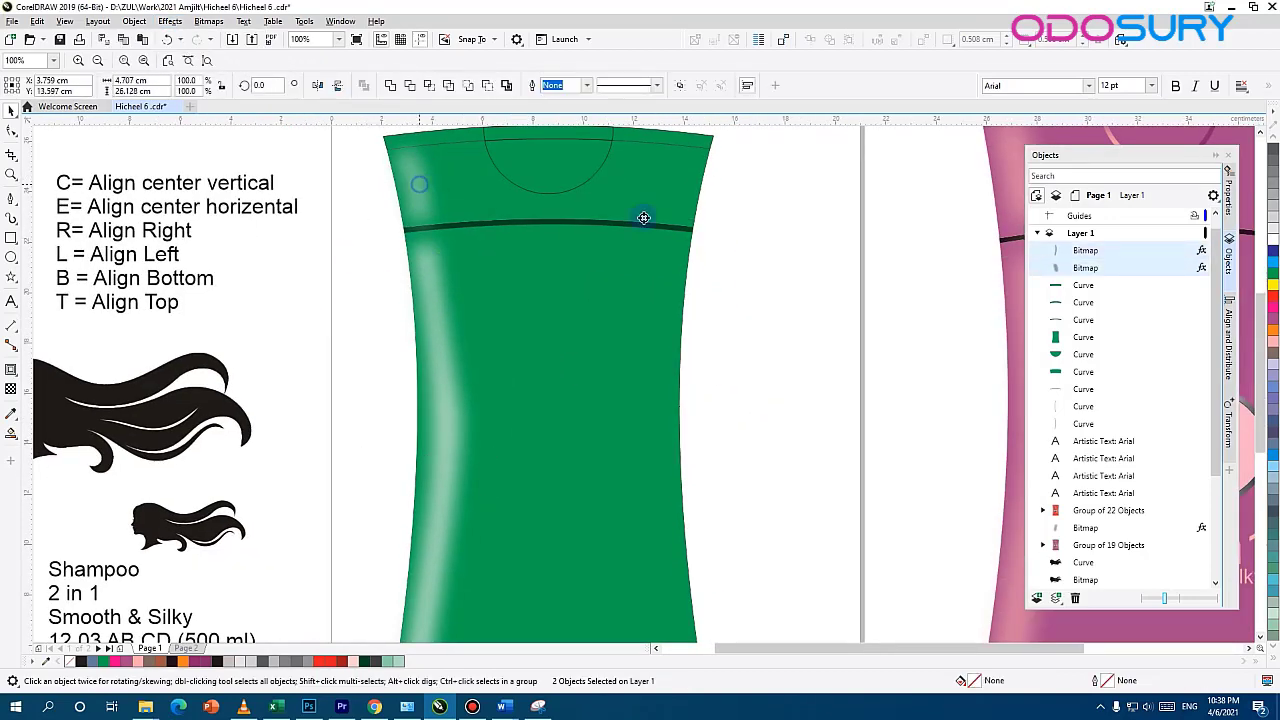
left_click_drag(644, 218, 669, 194)
key("ctrl+z")
left_click(417, 171)
left_click_drag(417, 171, 483, 158)
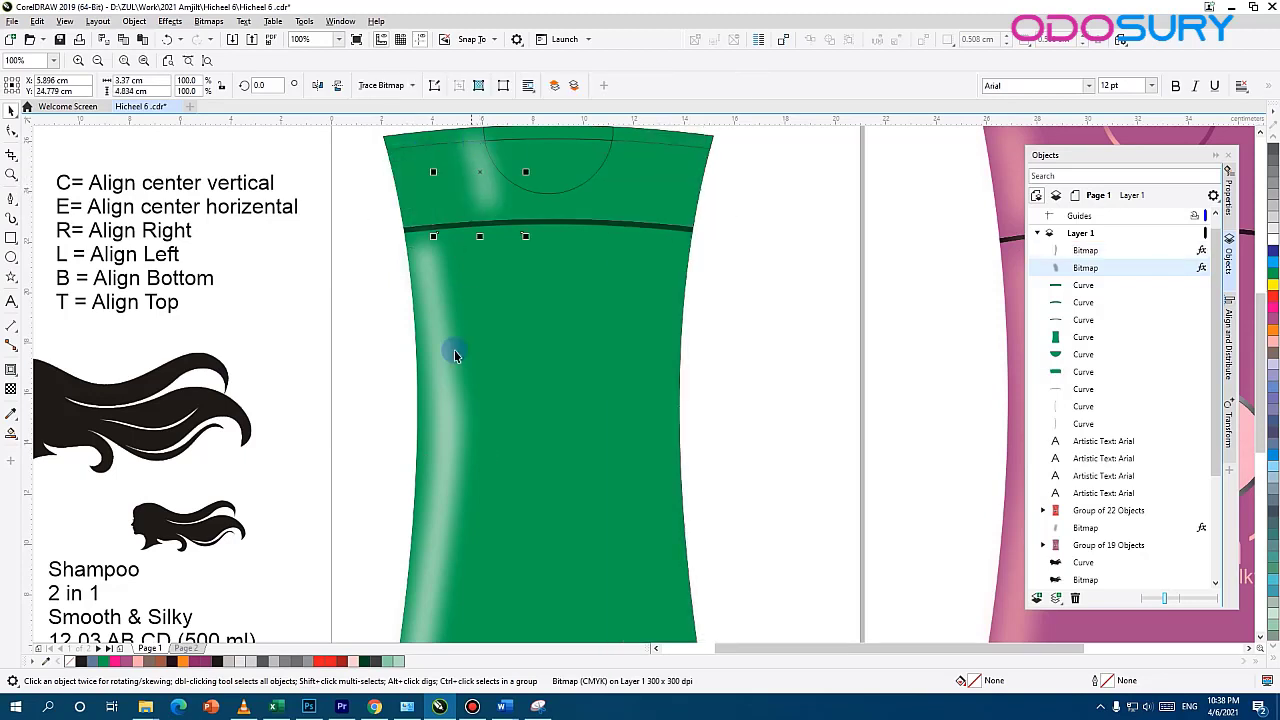
key("ctrl+z")
Duplicate the cap and body highlights along the bottle's right edge and mirror the copies horizontally
left_click(429, 252, "shift")
left_click_drag(429, 252, 651, 304)
left_click(621, 307)
left_click(318, 85)
left_click(756, 290)
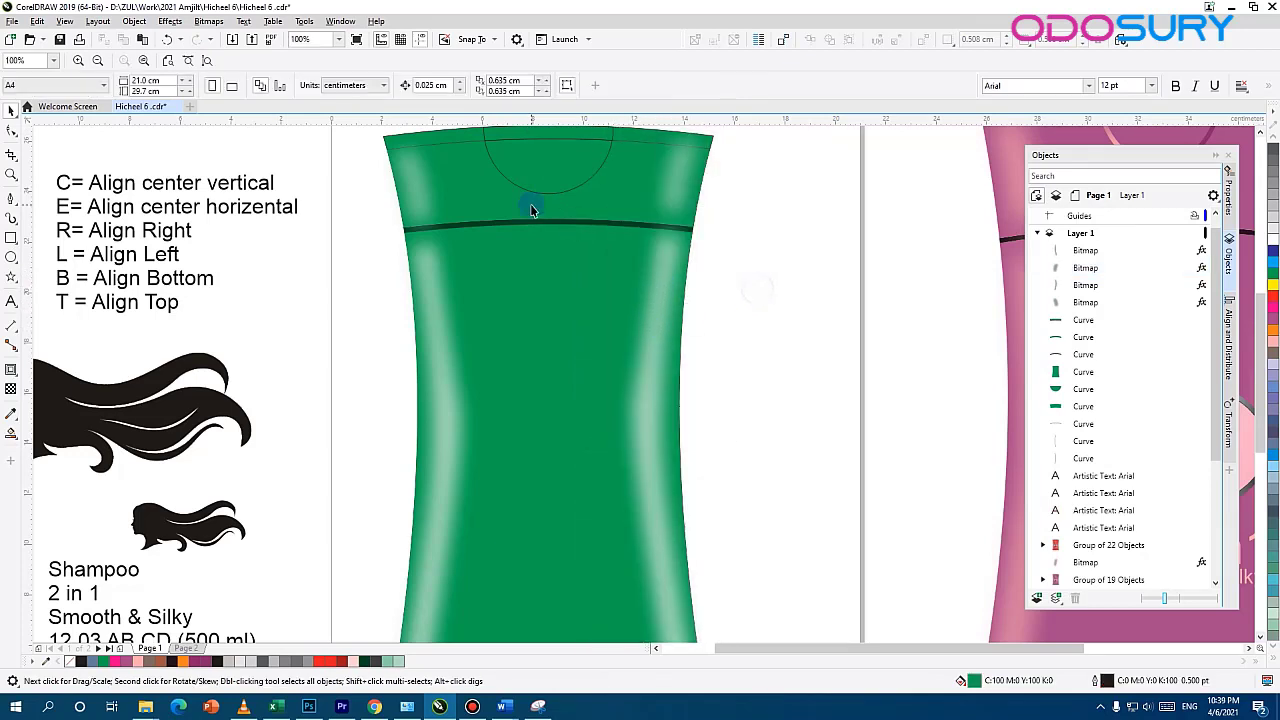
Paste a copy of the cap's half-round tab in place and shrink it to about 4.67 × 2.02 cm, aligned to the tab's top edge
scroll(571, 223, "up", 3)
left_click(453, 421)
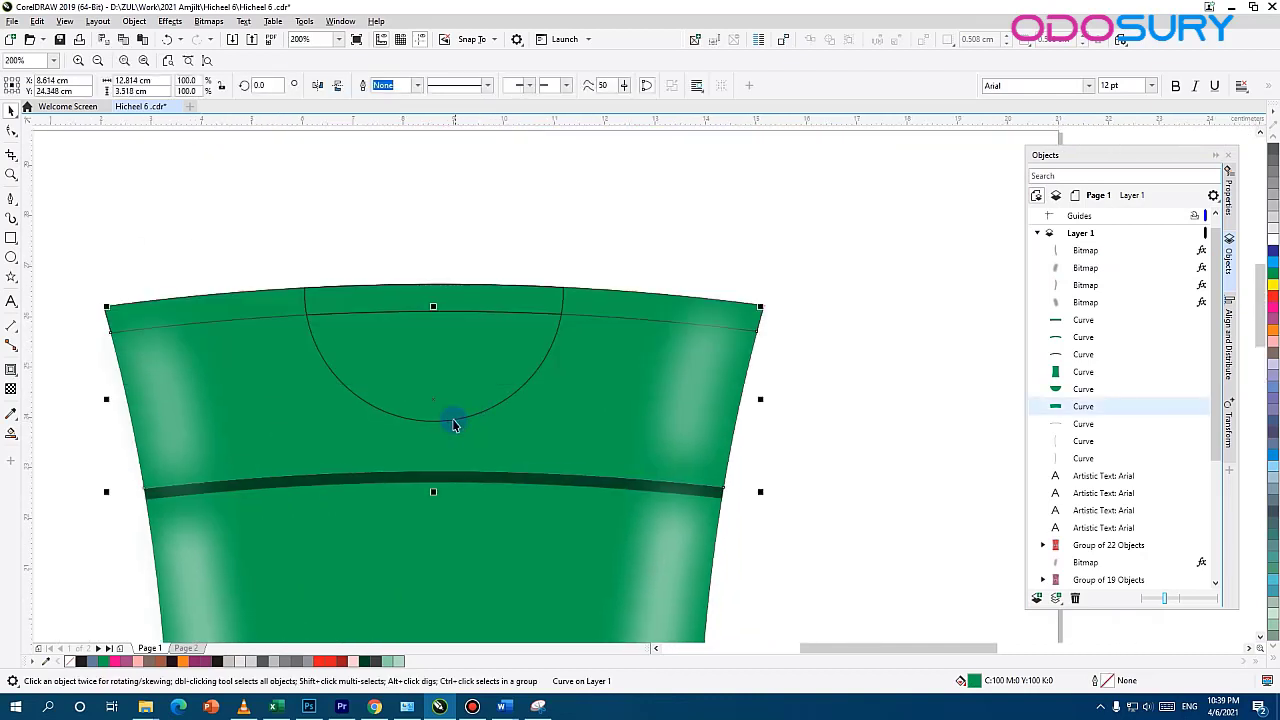
scroll(389, 359, "up", 2)
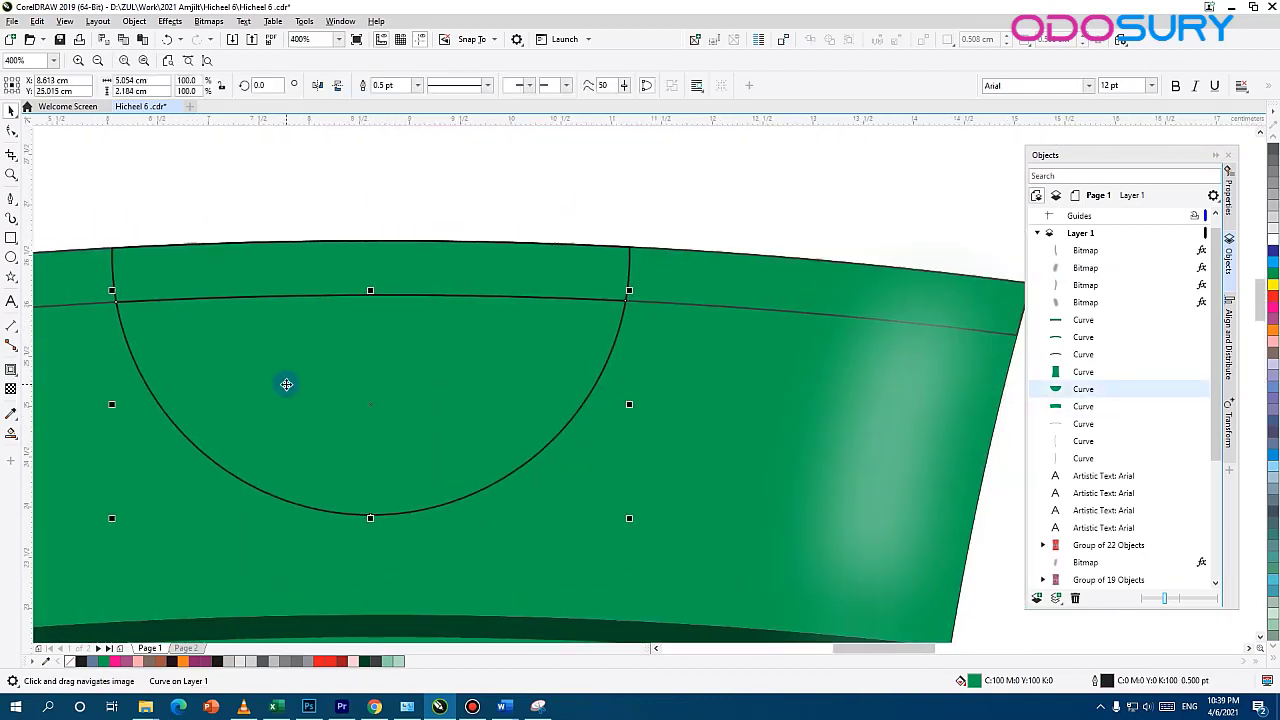
key("ctrl+c")
key("ctrl+v")
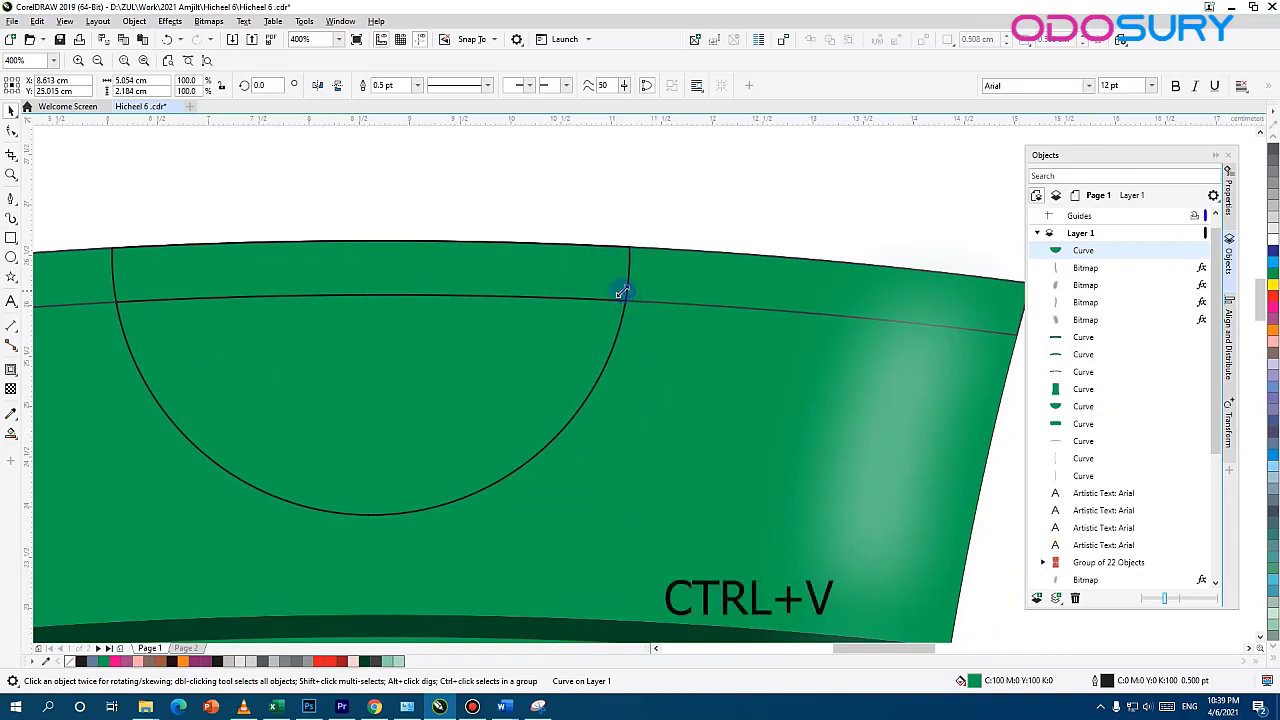
left_click_drag(621, 292, 610, 298)
left_click_drag(589, 307, 591, 291)
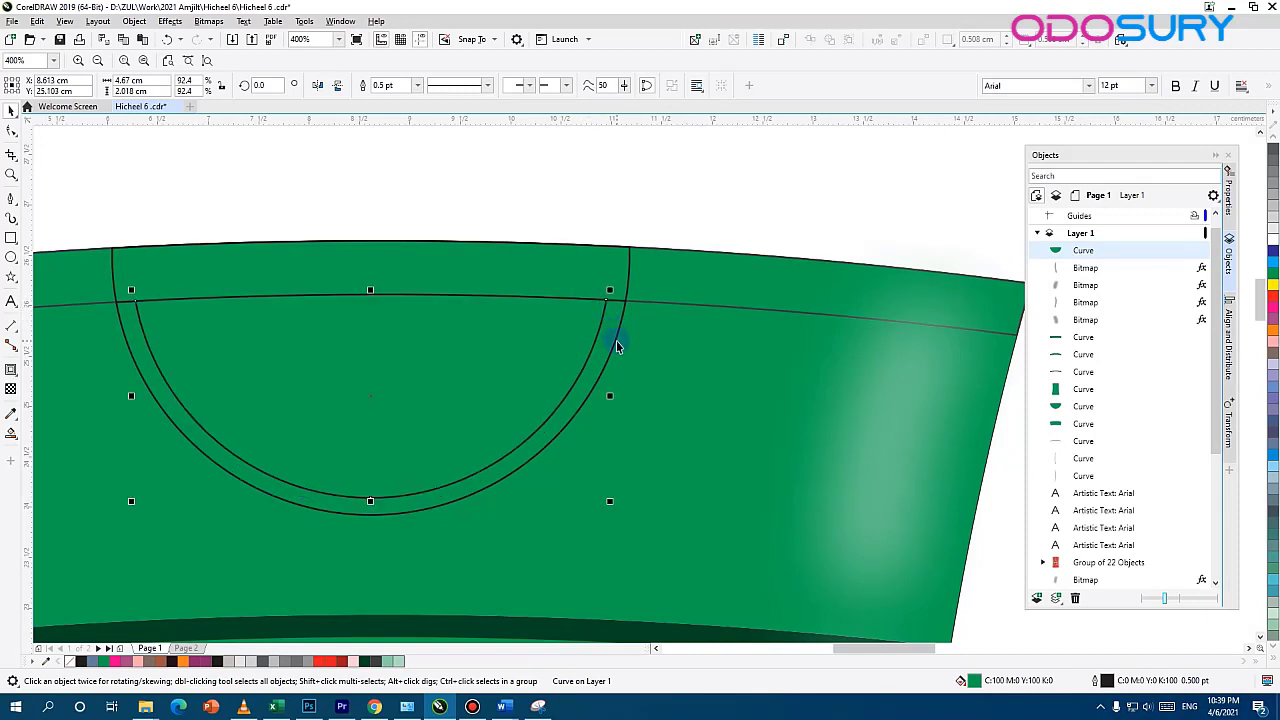
Trim the smaller copy out of the original tab to make a thin half-round rim, and delete the copy
left_click(623, 320, "shift")
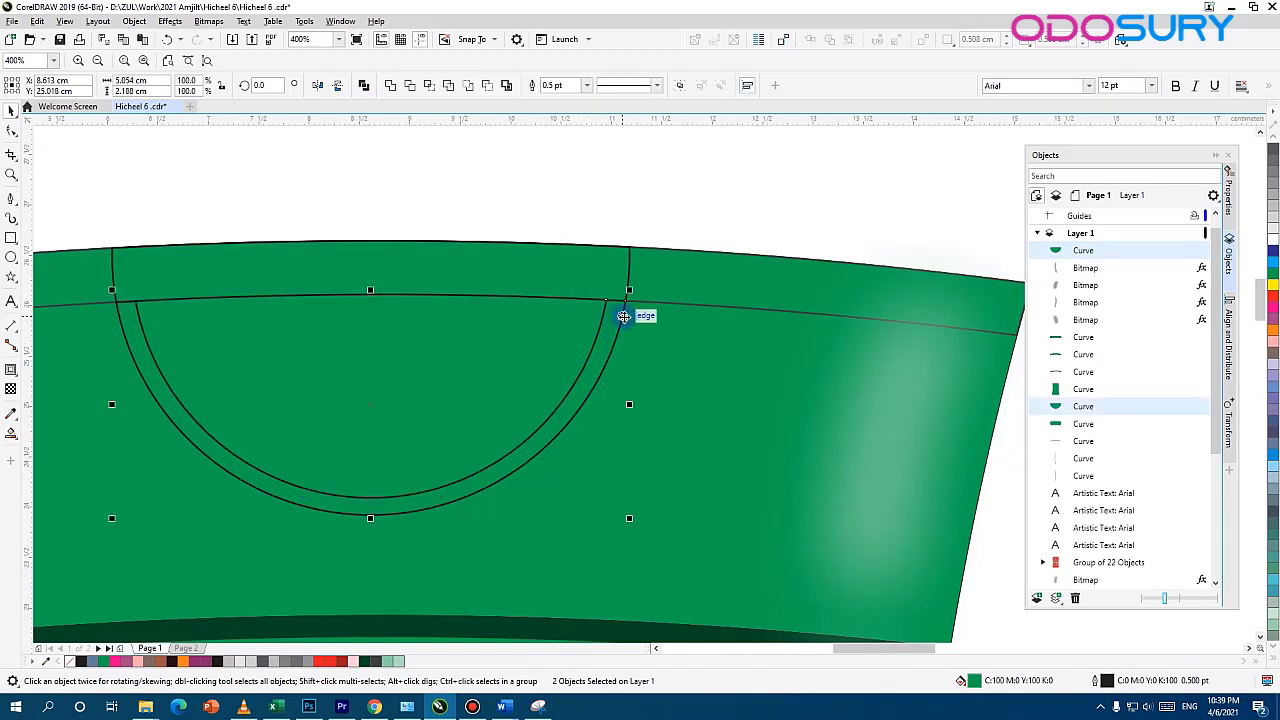
left_click(429, 88)
left_click(585, 371, "shift")
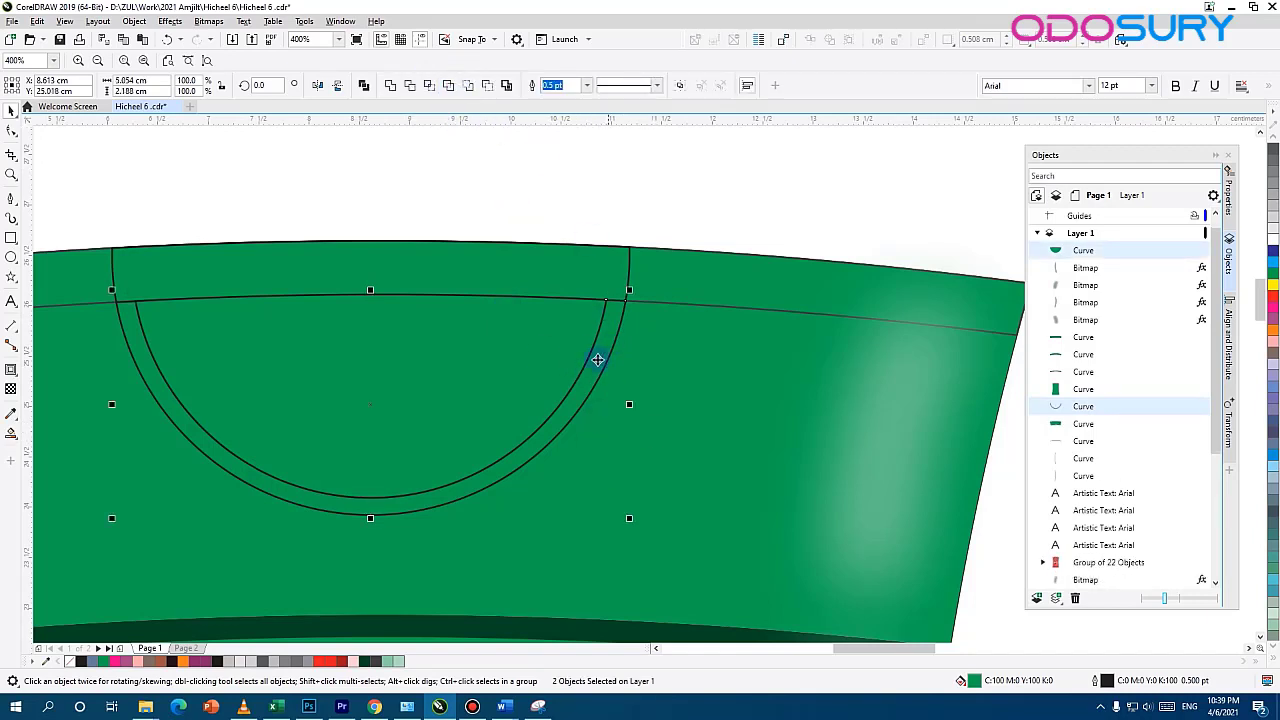
left_click(611, 229)
left_click_drag(611, 314, 681, 268)
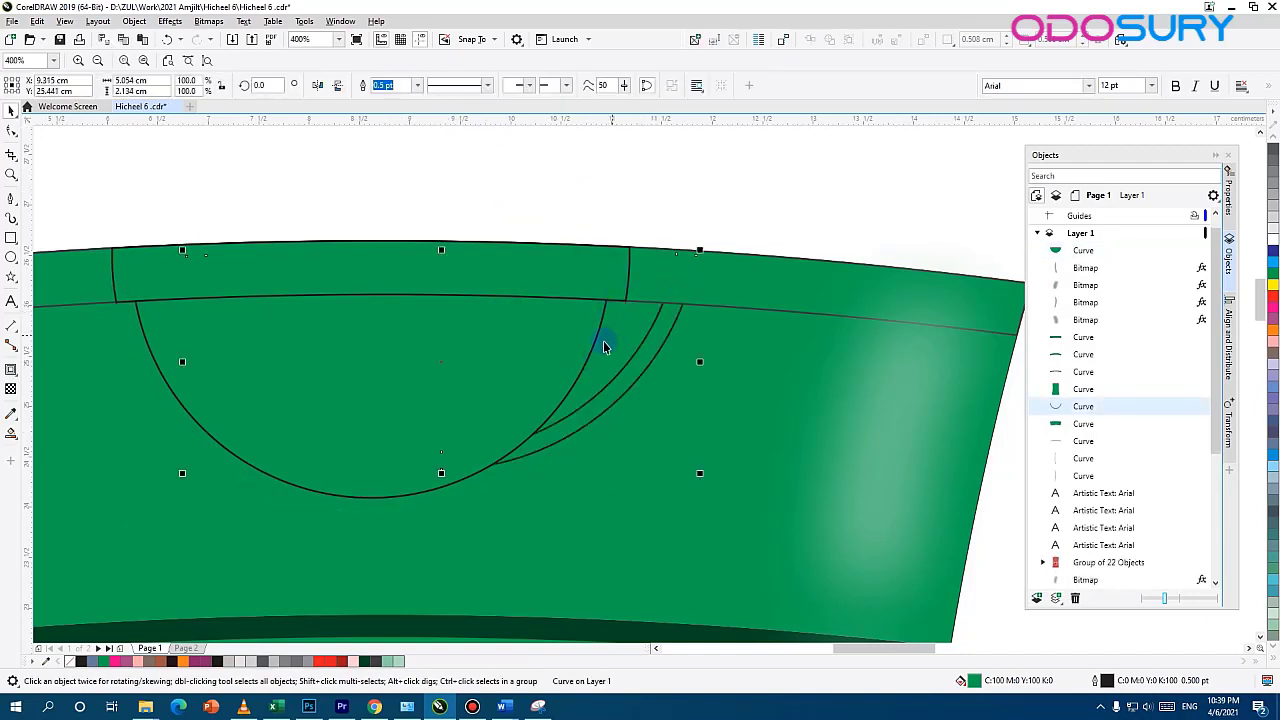
key("ctrl+z")
left_click(327, 382)
key("Delete")
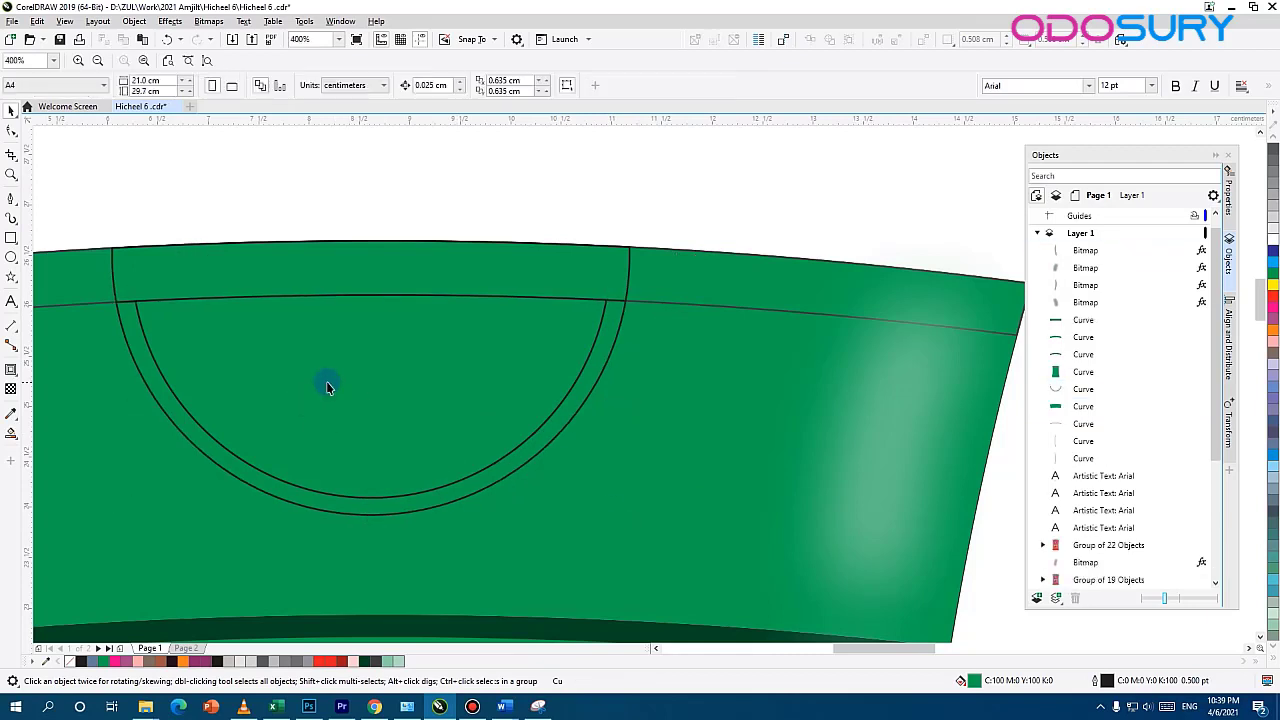
Apply a linear fountain fill to the half-round rim, running from green on its right side to white on its left
left_click(186, 299)
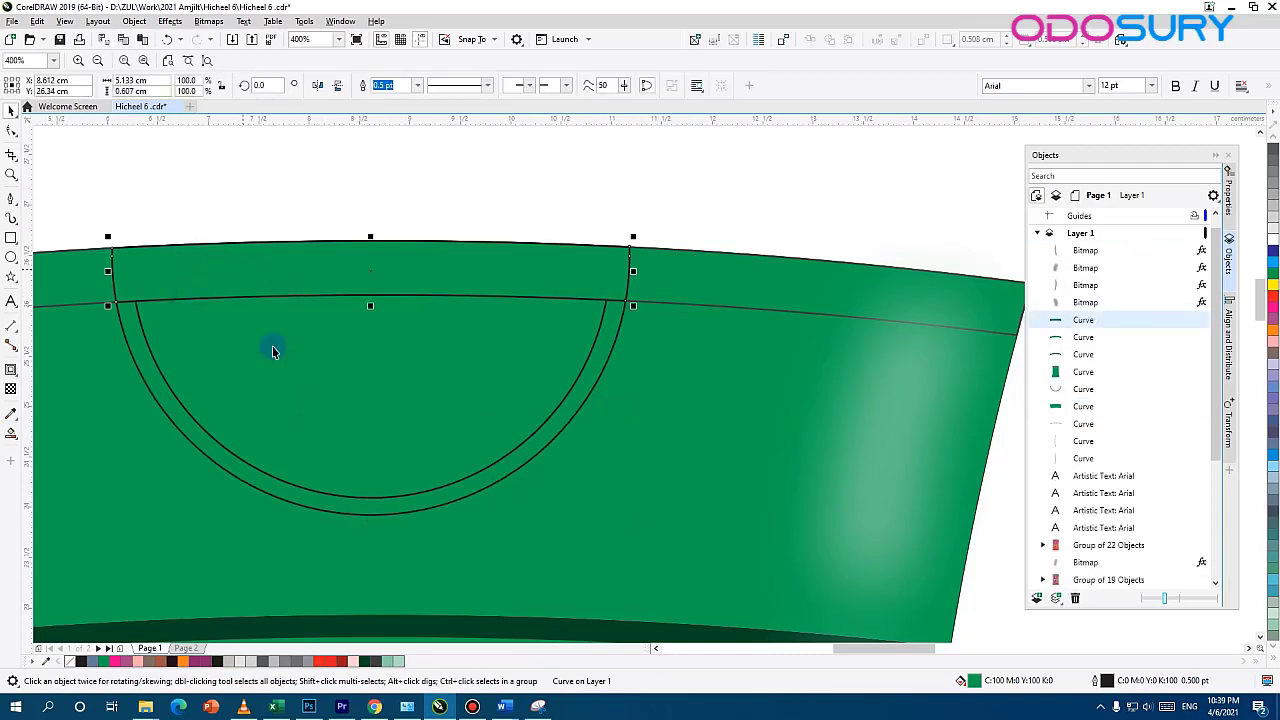
left_click(180, 408)
left_click(12, 440)
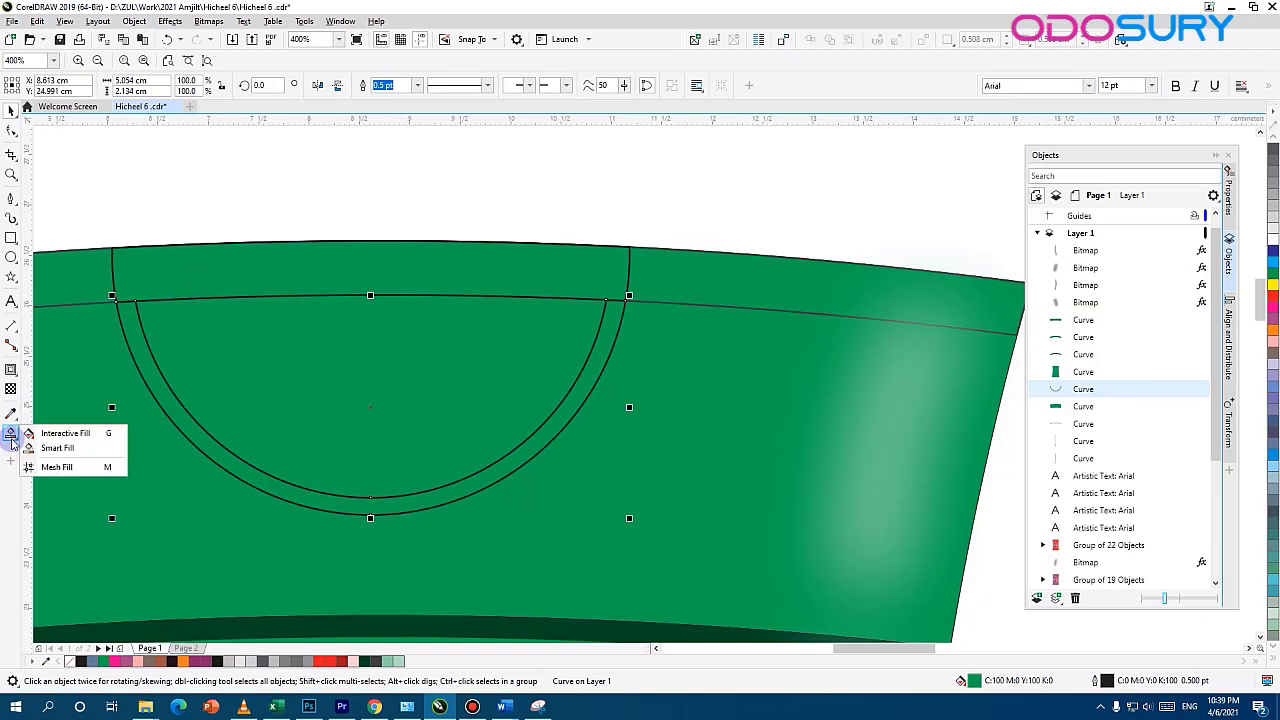
left_click(55, 433)
left_click_drag(475, 328, 474, 329)
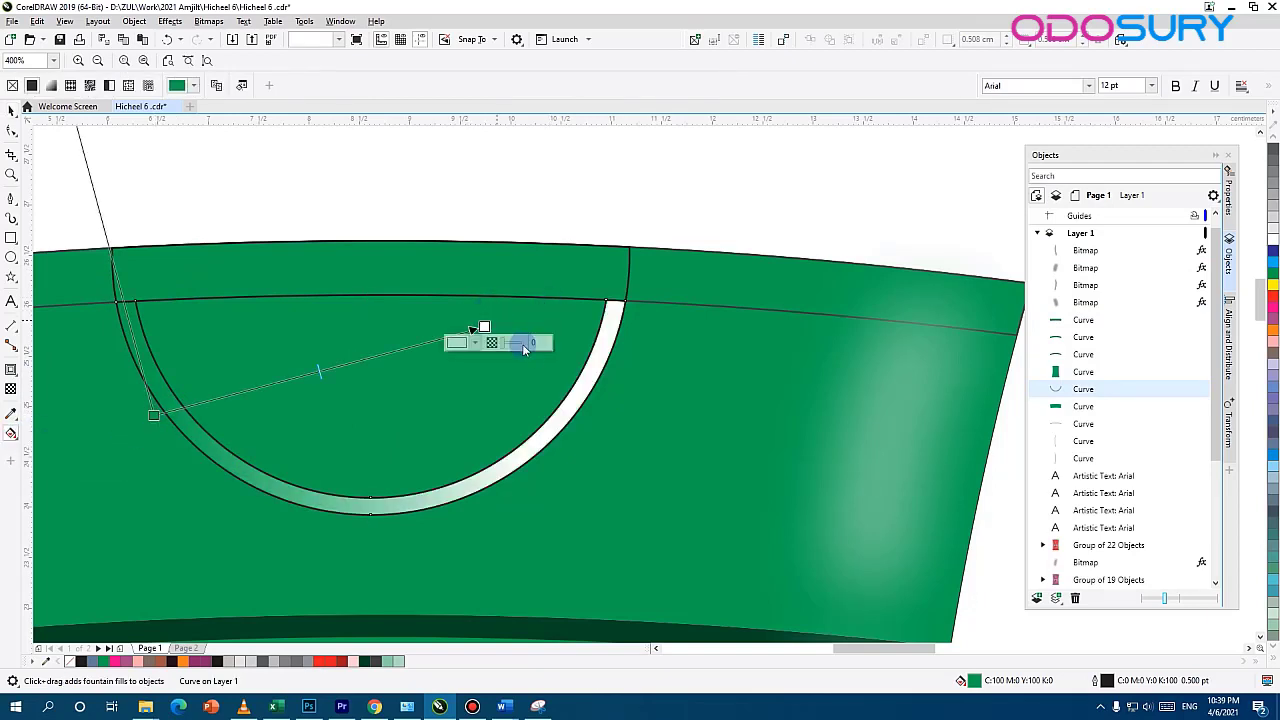
left_click(414, 324)
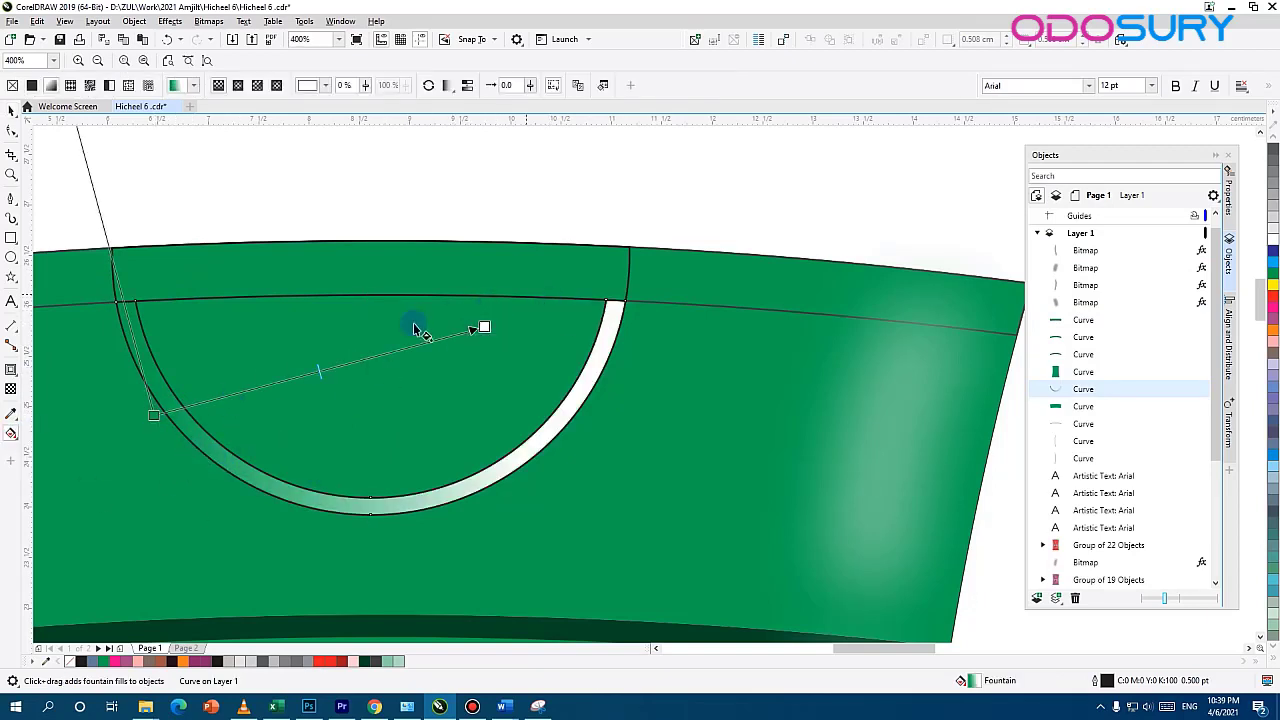
left_click(484, 327)
left_click(157, 412)
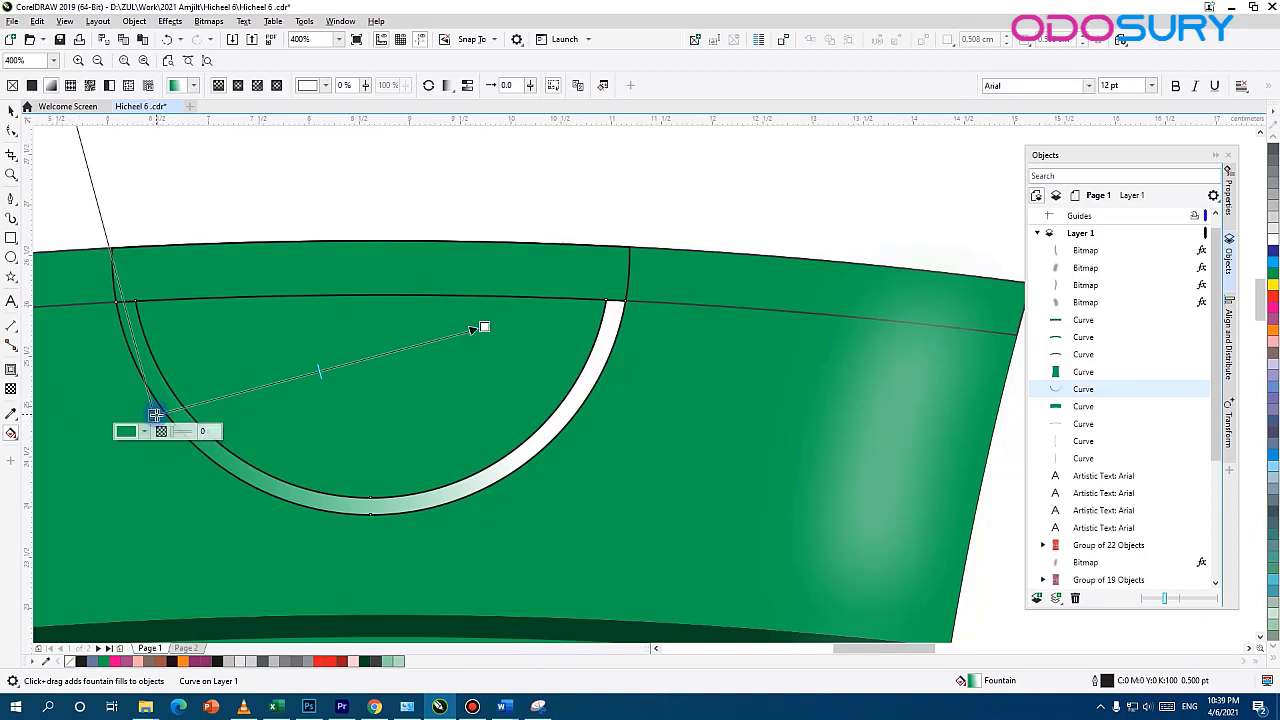
left_click_drag(409, 337, 141, 467)
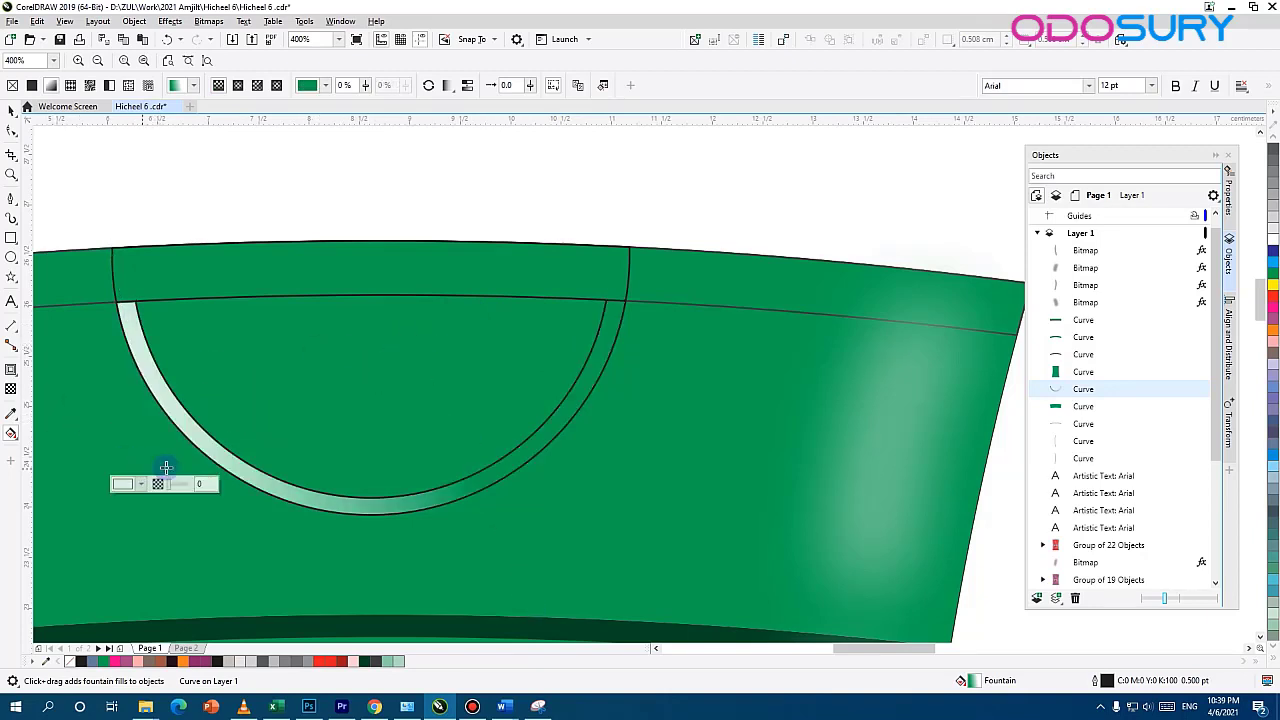
Darken the green end of the rim's gradient to C97 M32 Y100 K26 and remove the rim's outline
left_click(410, 340)
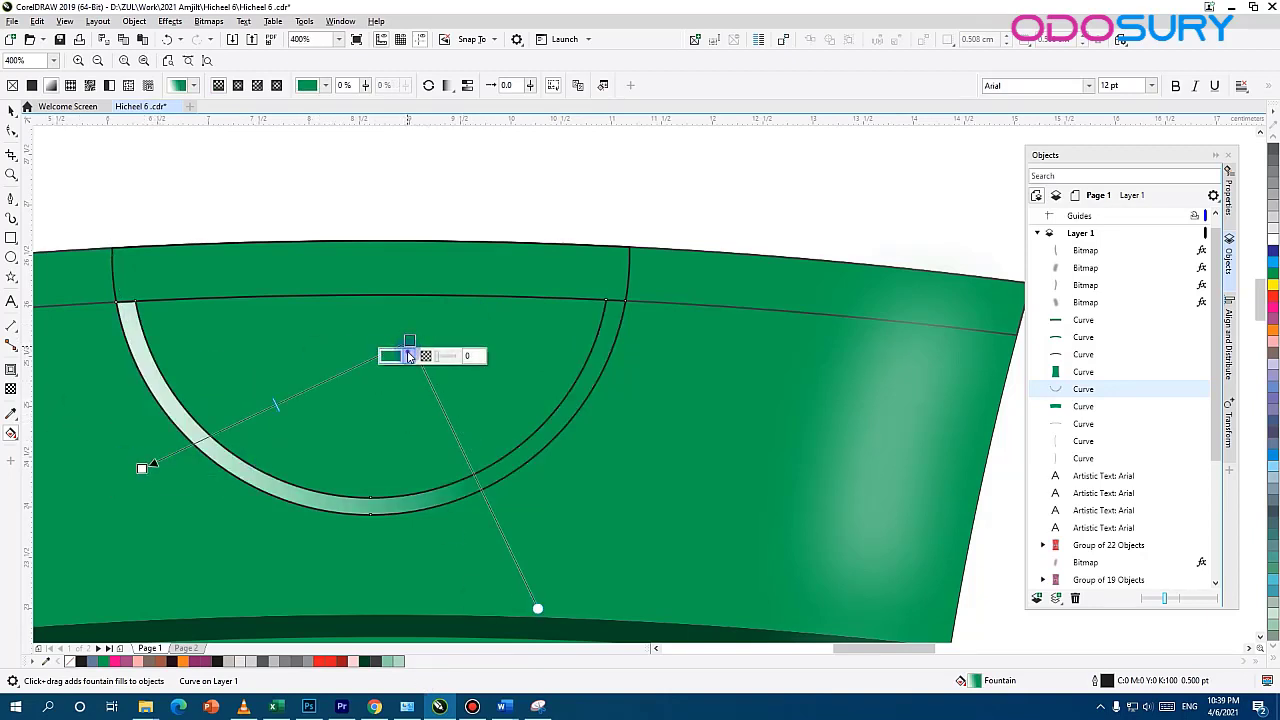
left_click(404, 355)
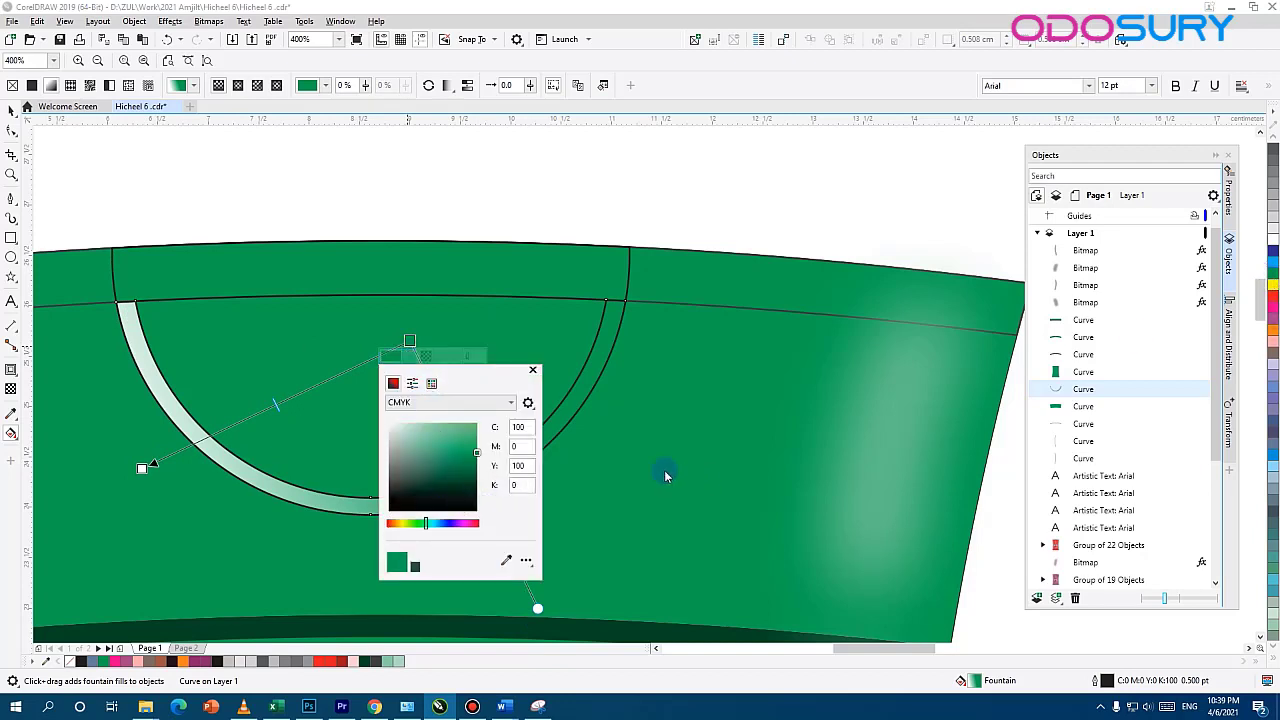
left_click(474, 469)
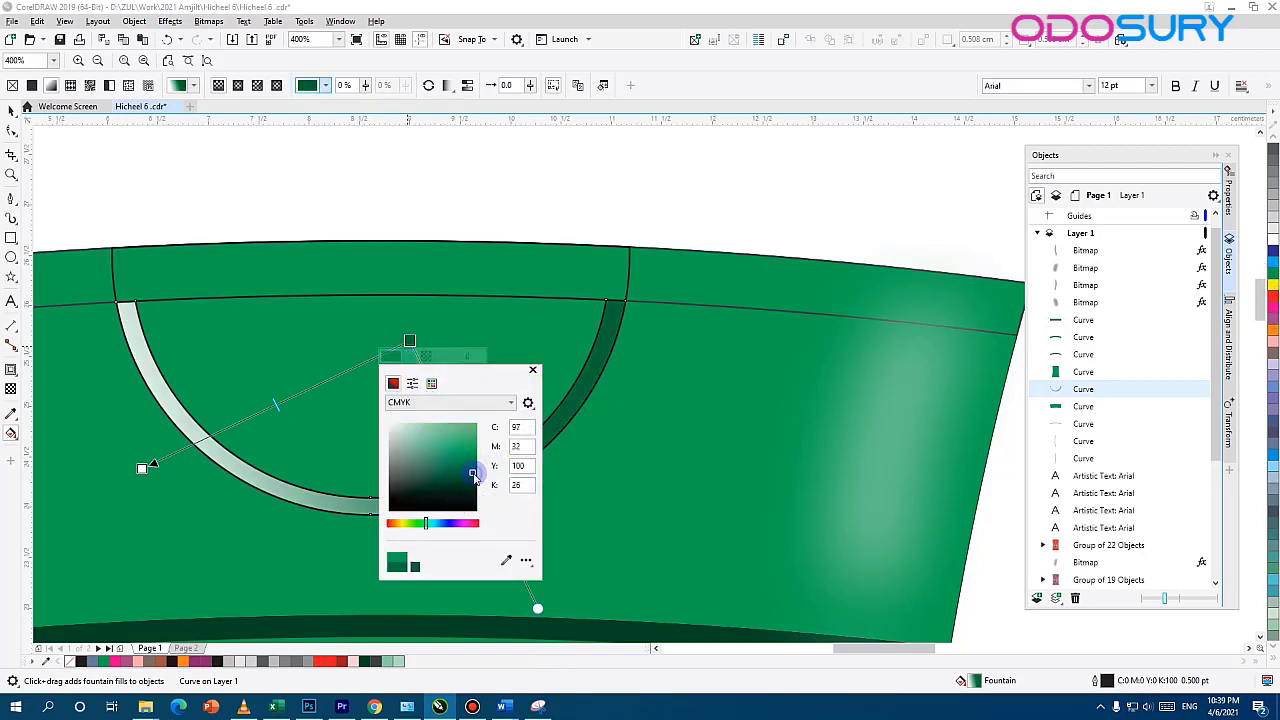
left_click(530, 308)
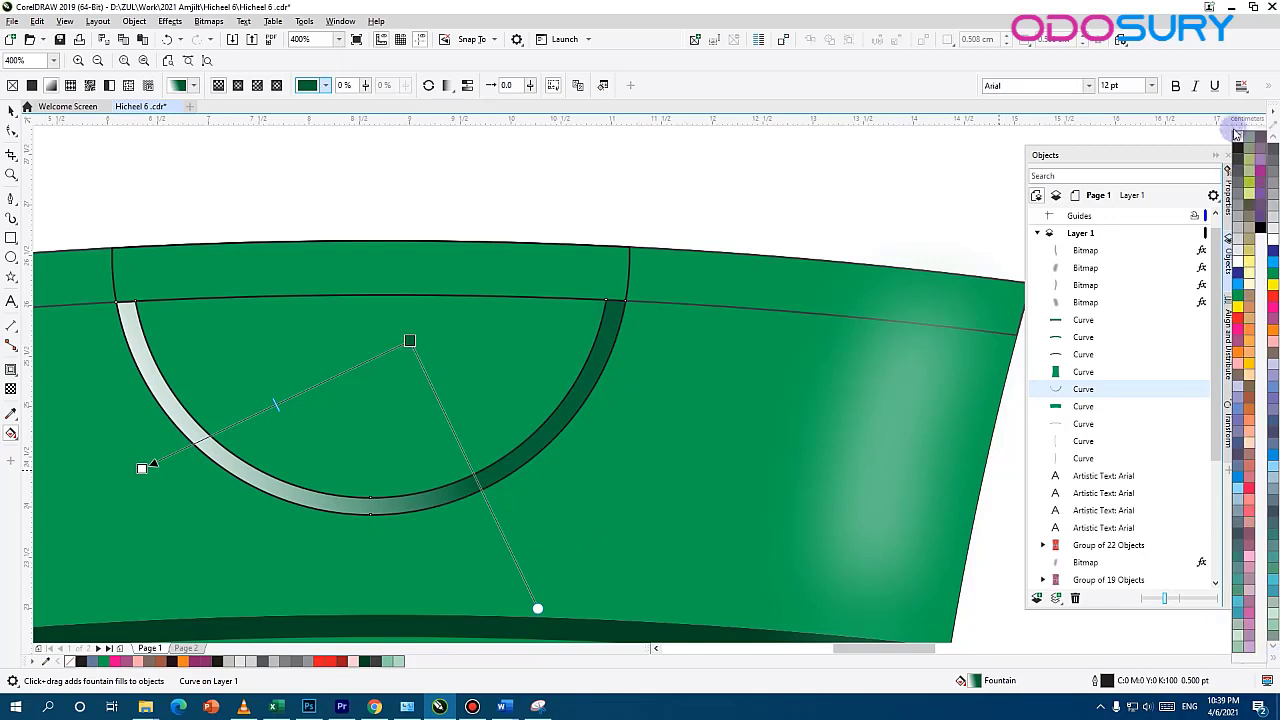
left_click(525, 165)
Move the white end of the rim's gradient slightly lower and recolour it pale green, C16 M0 Y13 K0
left_click(177, 428)
left_click_drag(137, 466, 158, 505)
left_click(158, 522)
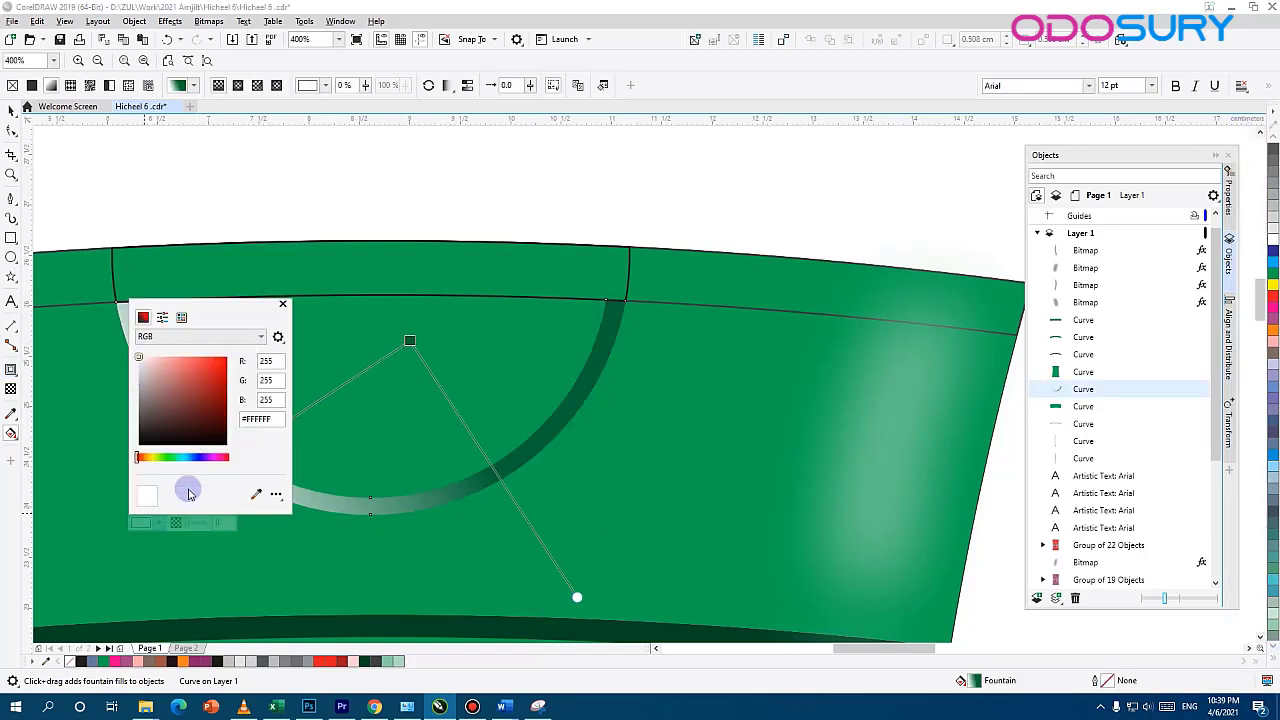
left_click(256, 494)
left_click(236, 566)
left_click(171, 361)
left_click(154, 359)
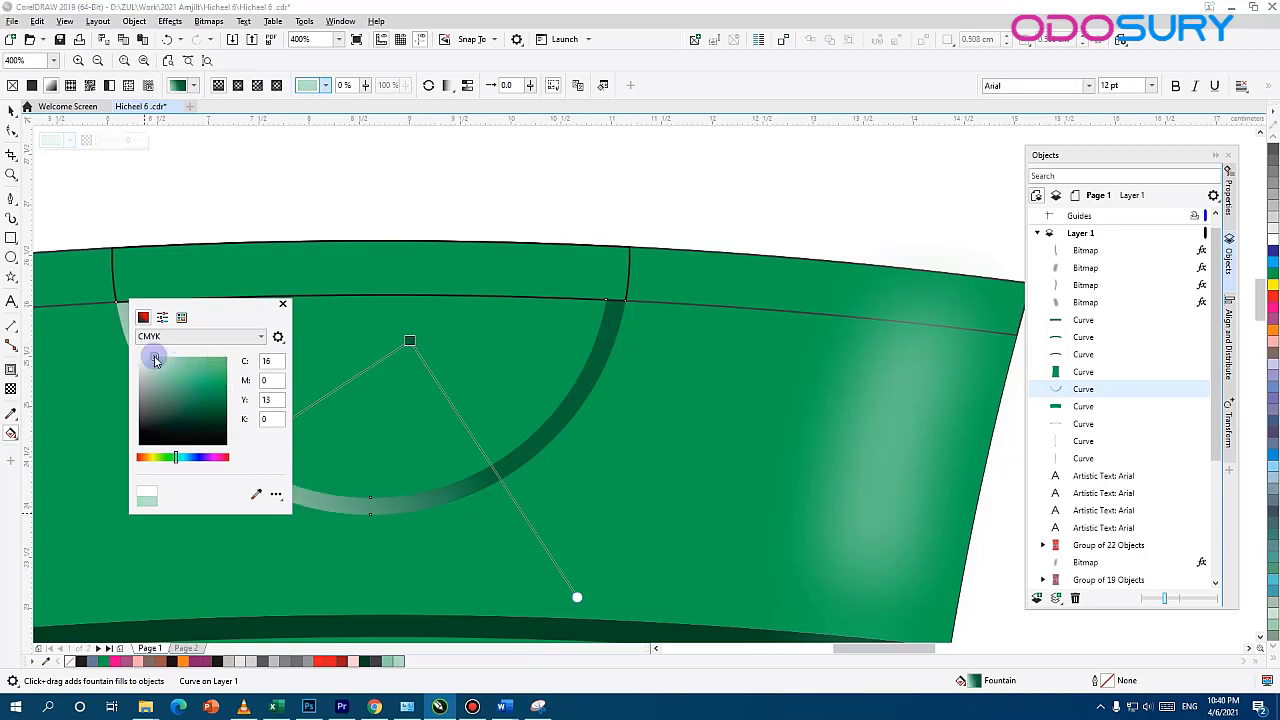
left_click(477, 285)
Duplicate the strip above the half-round rim in place and narrow the copy from both sides to about 4.74 cm wide
left_click(560, 262)
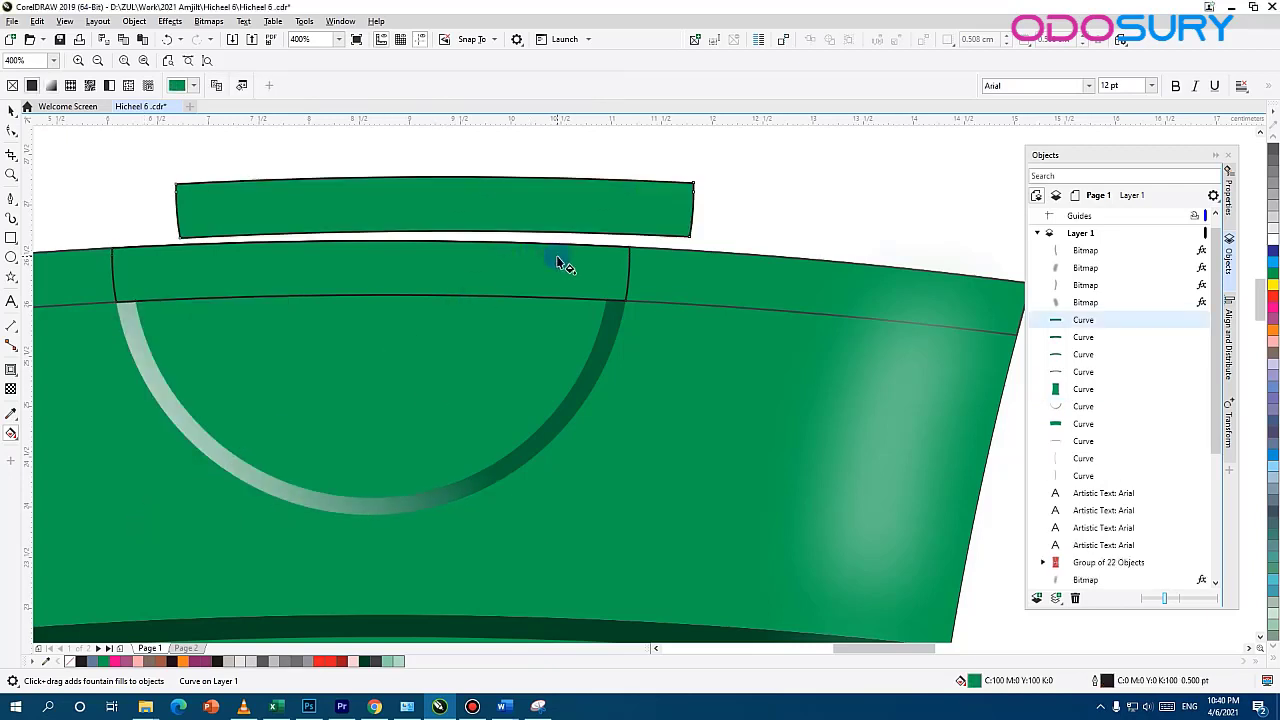
left_click(399, 265)
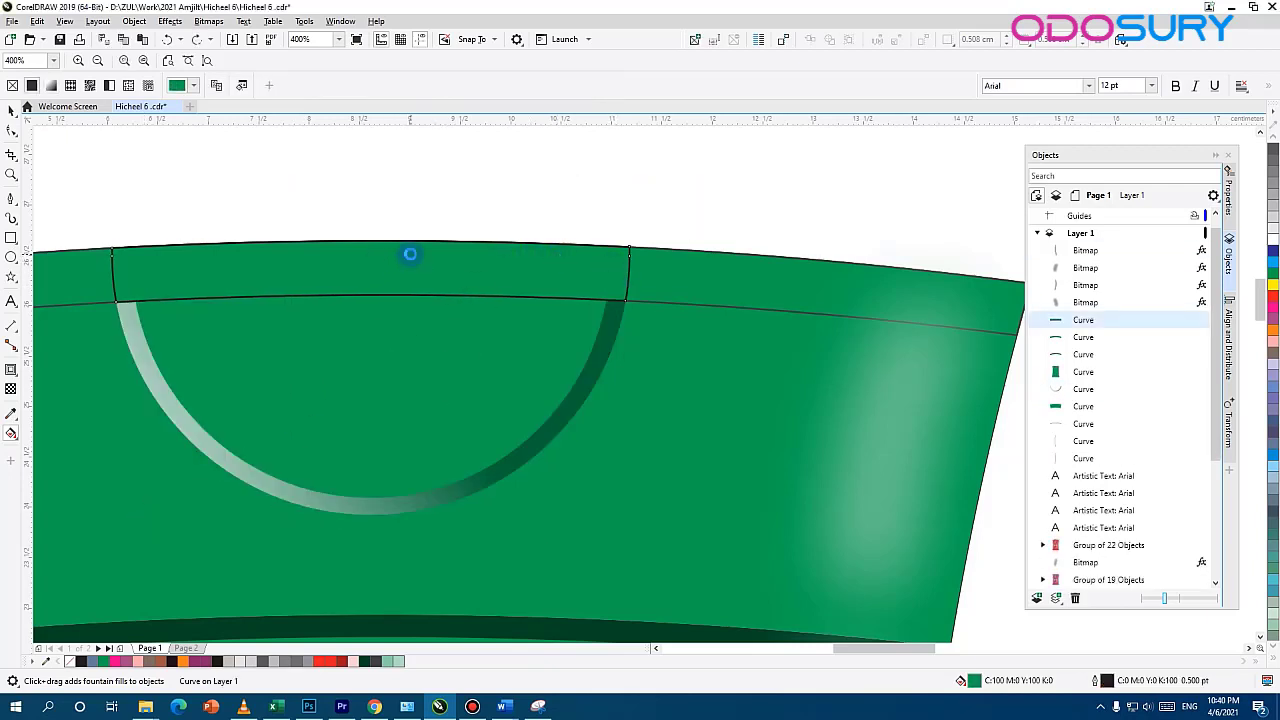
key("shift+Page_Up")
left_click(12, 112)
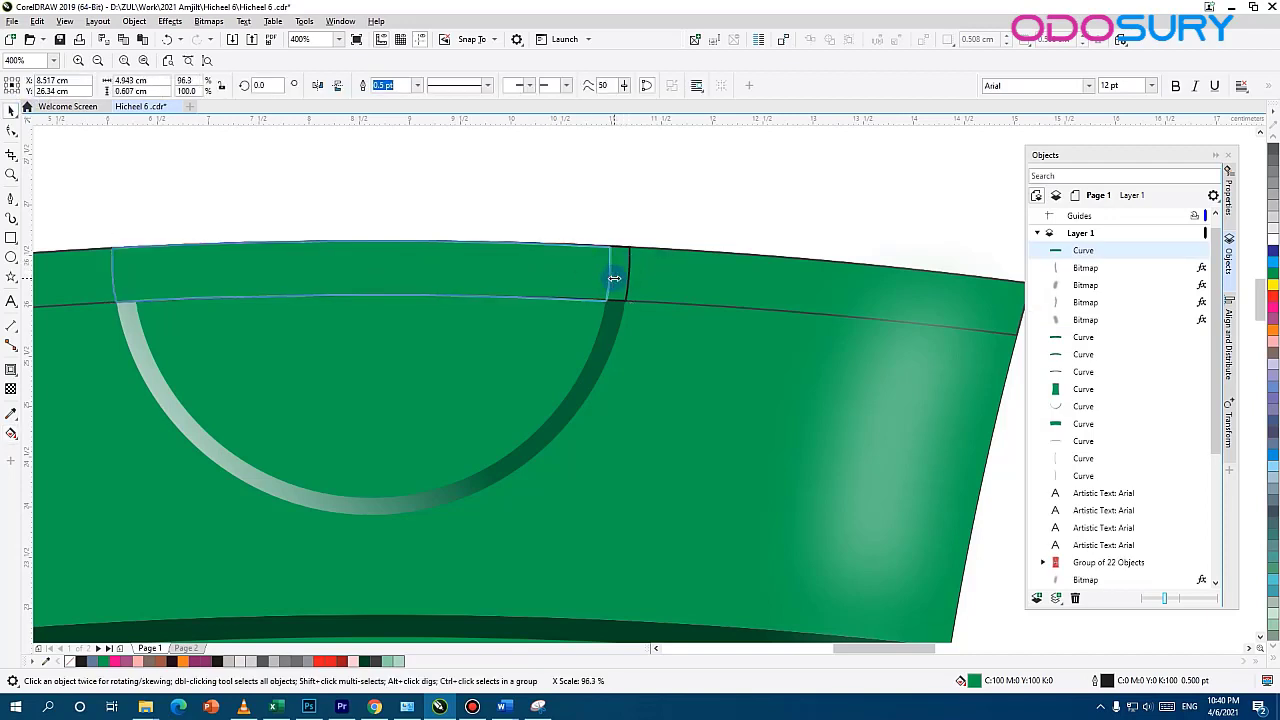
left_click_drag(108, 272, 128, 270)
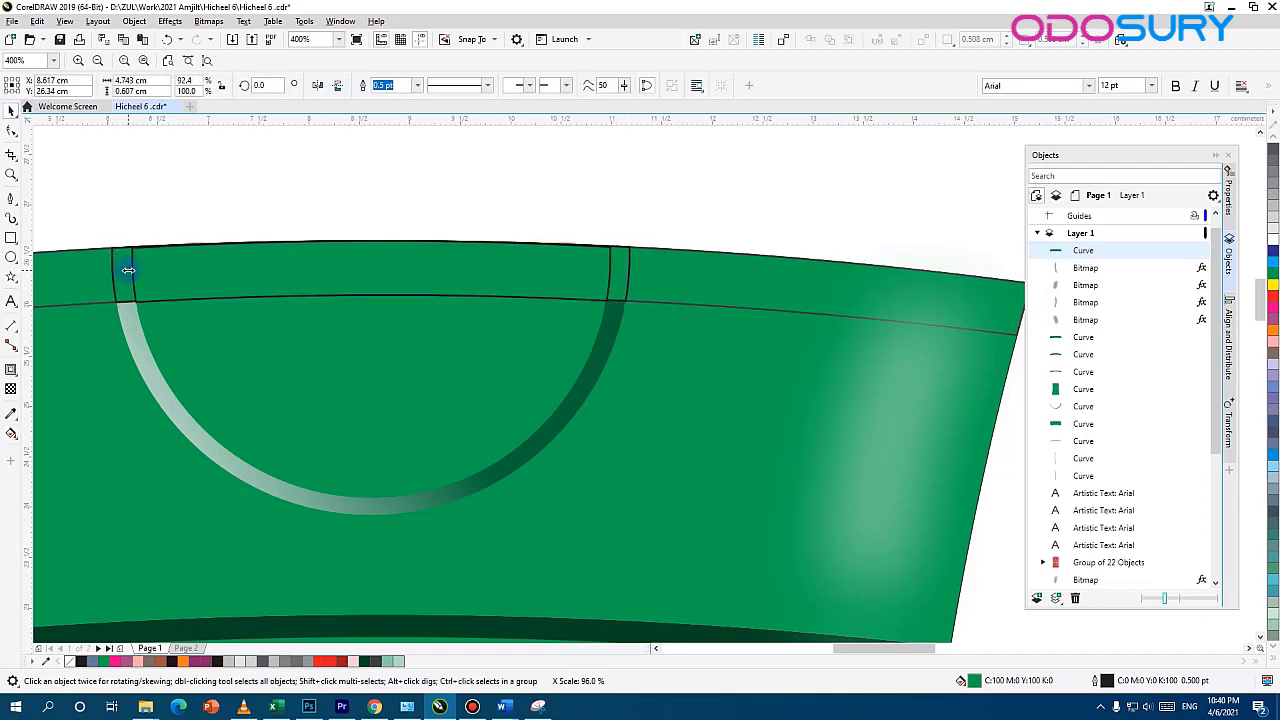
Draw an open arched curve about 6 cm wide across the strips above the half-round rim with the Pen tool
left_click(173, 430)
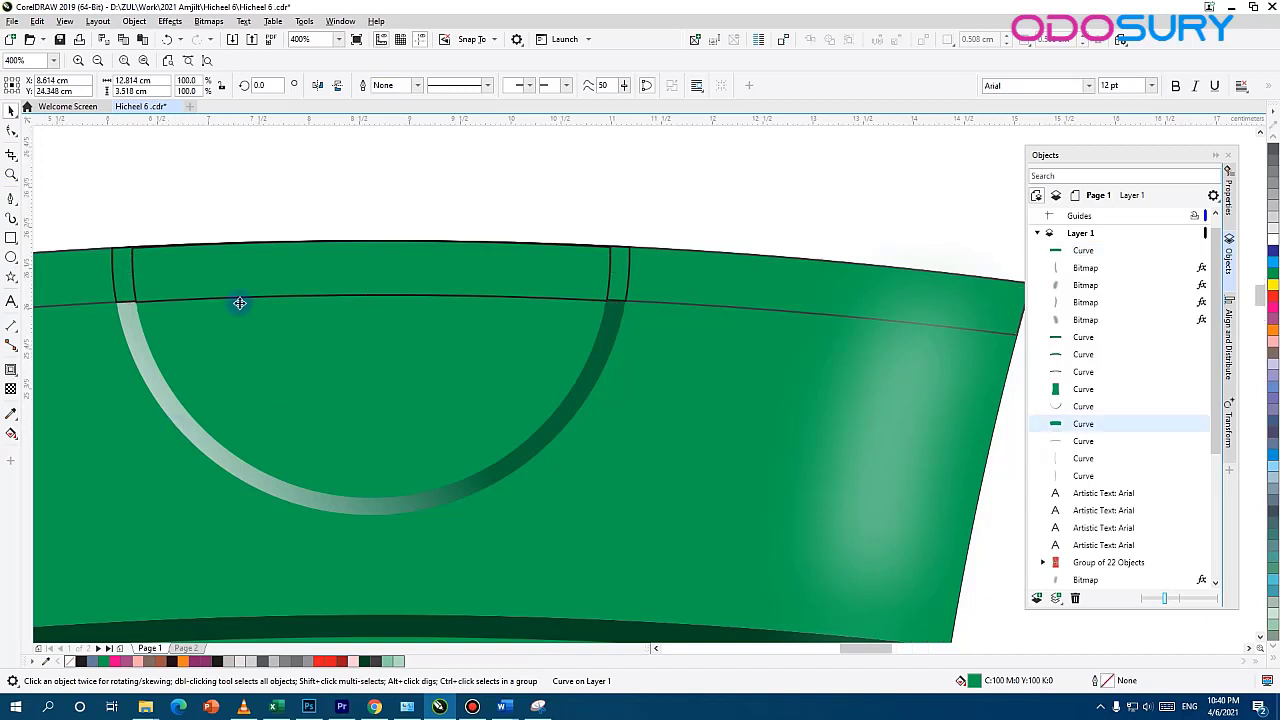
scroll(241, 304, "up", 1)
left_click_drag(356, 386, 498, 376)
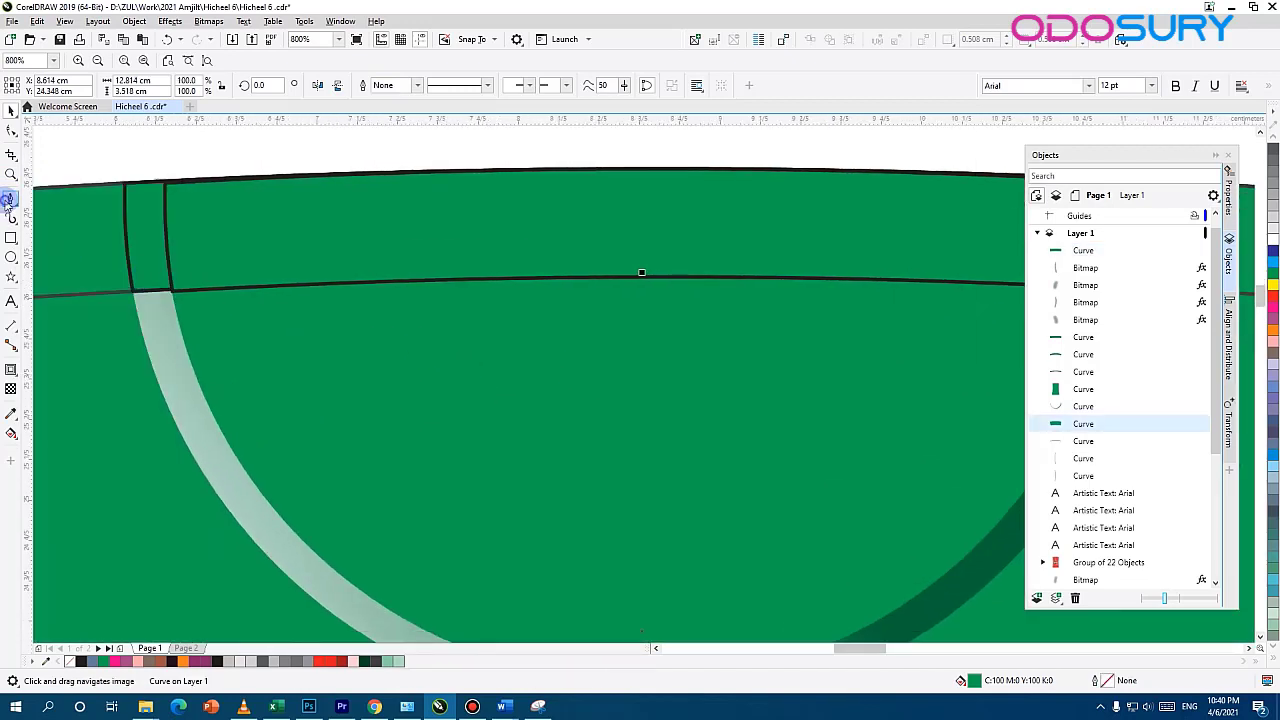
left_click(10, 198)
left_click(86, 406)
scroll(376, 290, "down", 2)
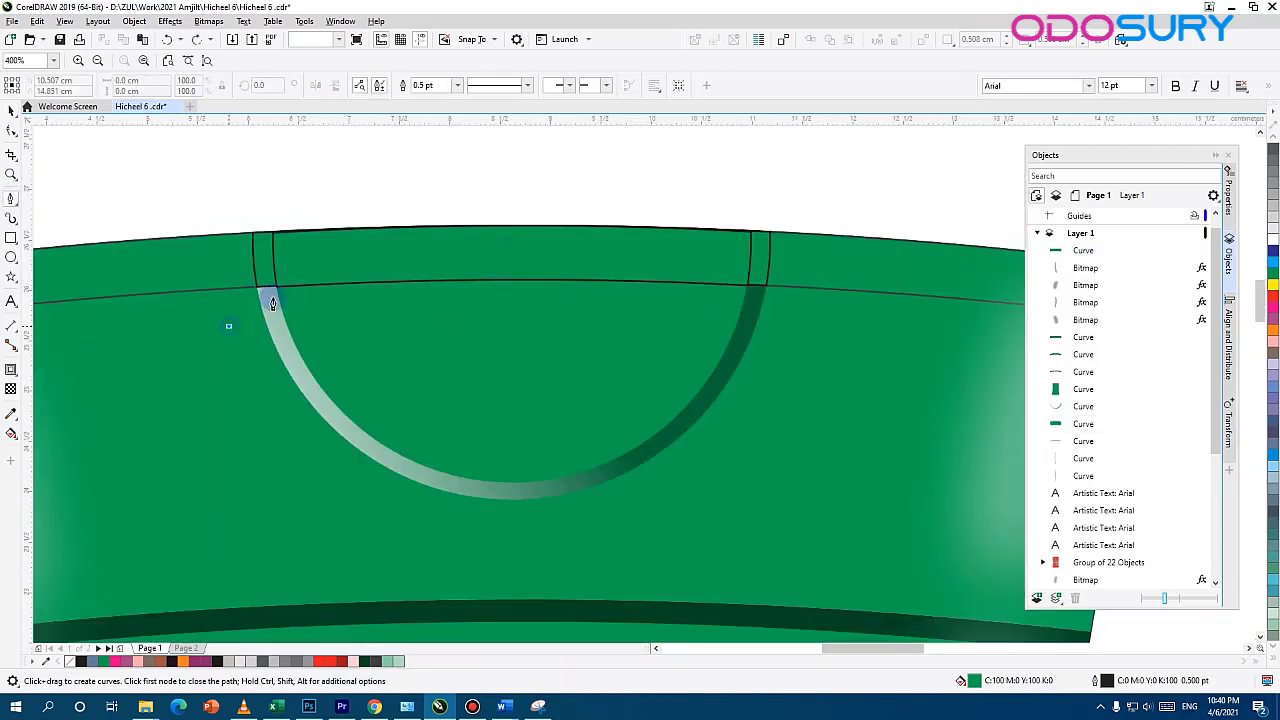
left_click_drag(511, 257, 795, 257)
left_click(836, 344)
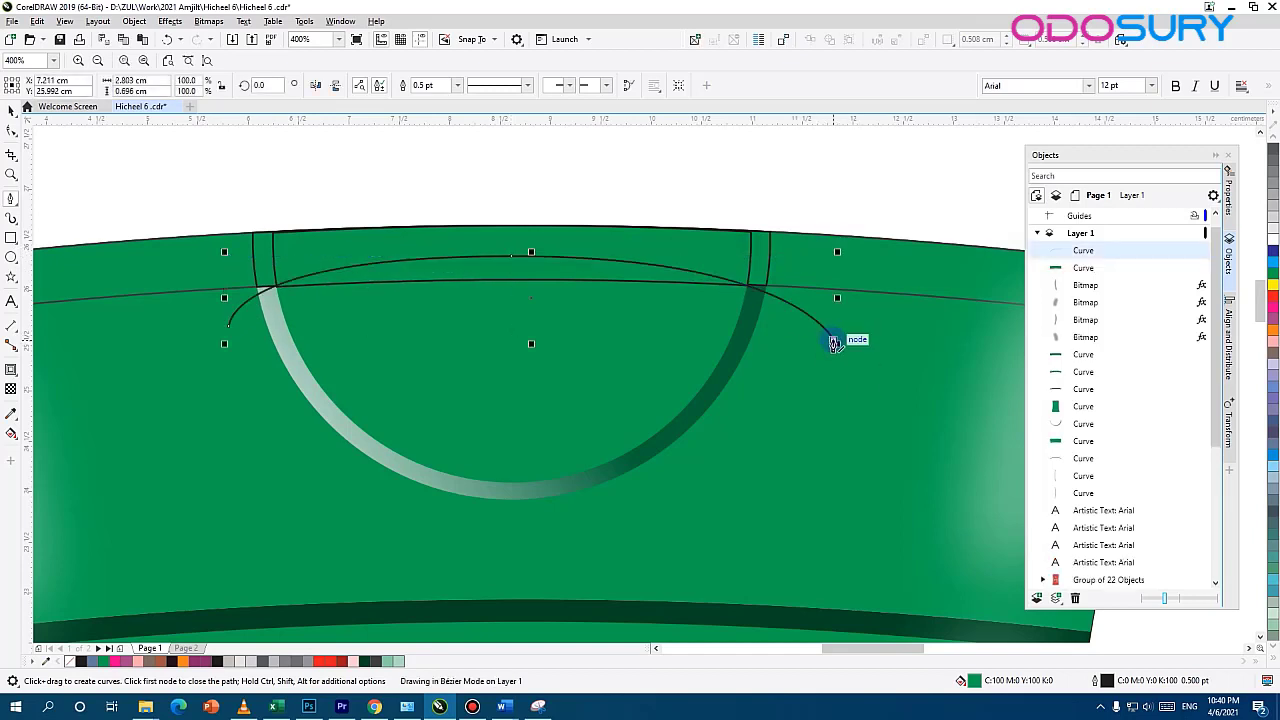
left_click(836, 344)
left_click(10, 108)
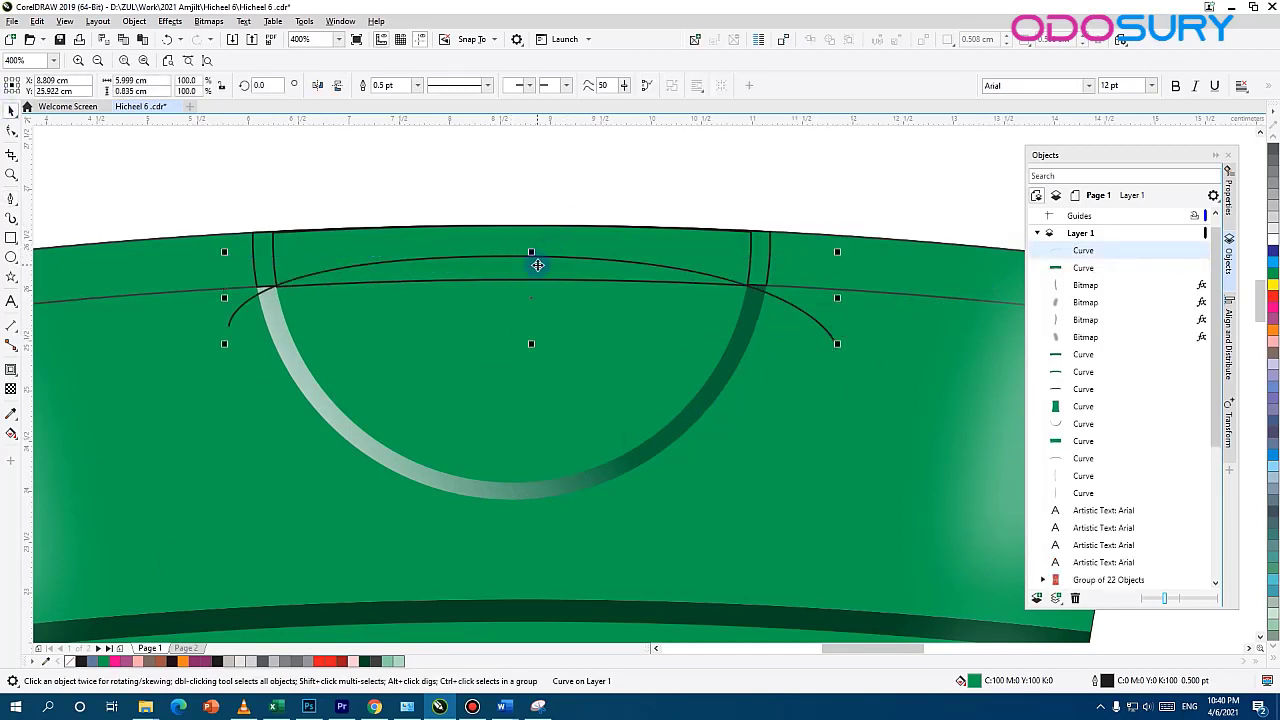
Apply an elliptical fountain fill to the wider strip above the rim, from white at its centre to dark green C95 M41 Y100 K48 outside
scroll(322, 320, "down", 2)
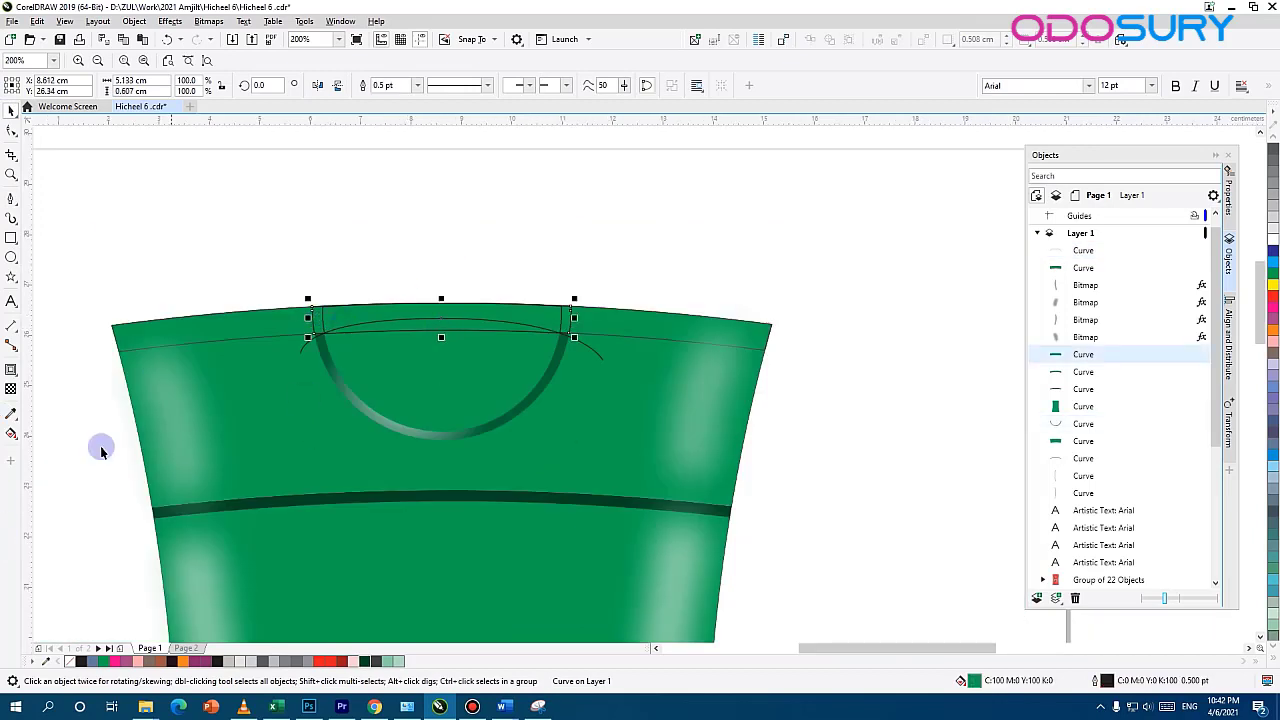
left_click(10, 434)
left_click_drag(442, 315, 287, 334)
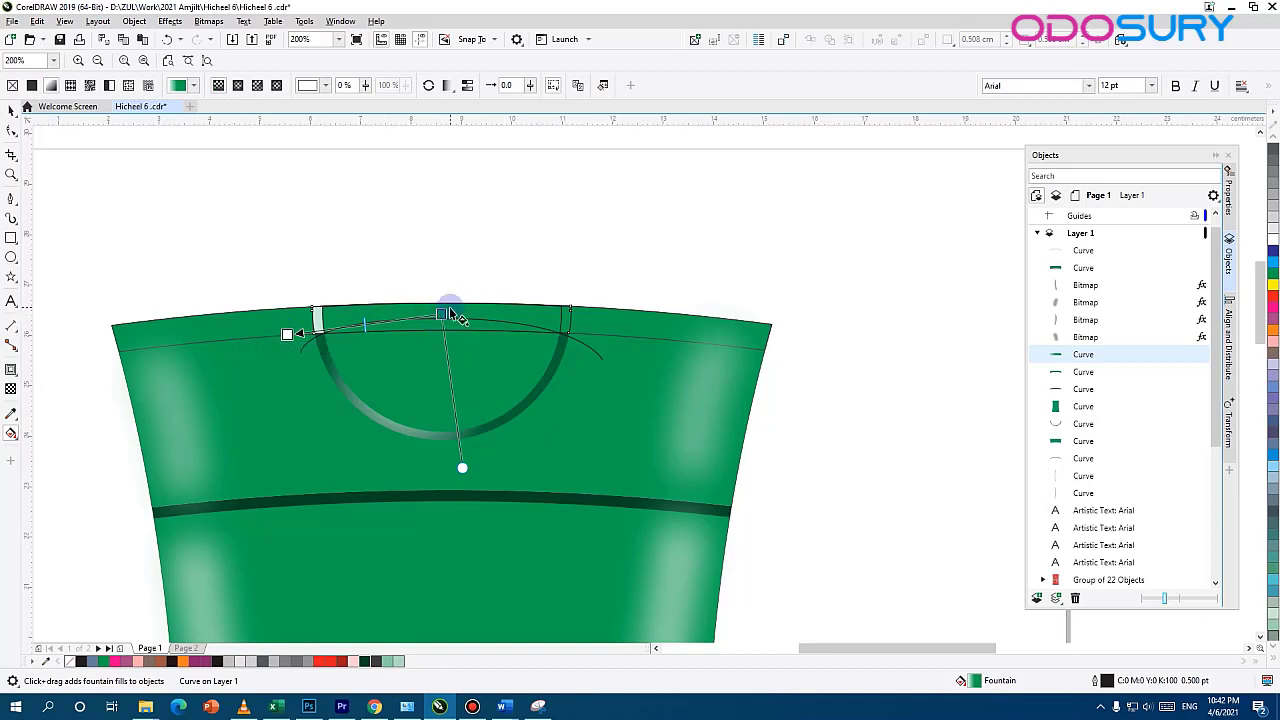
left_click(424, 330)
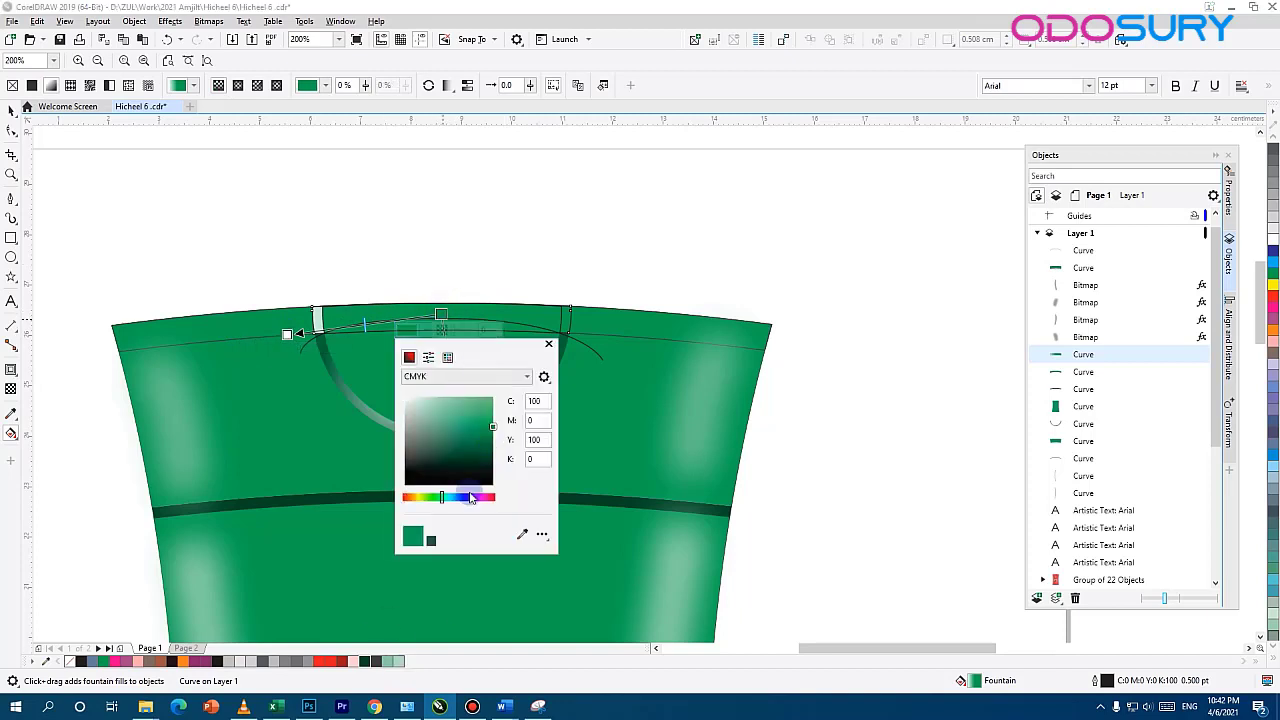
left_click(521, 539)
left_click(371, 495)
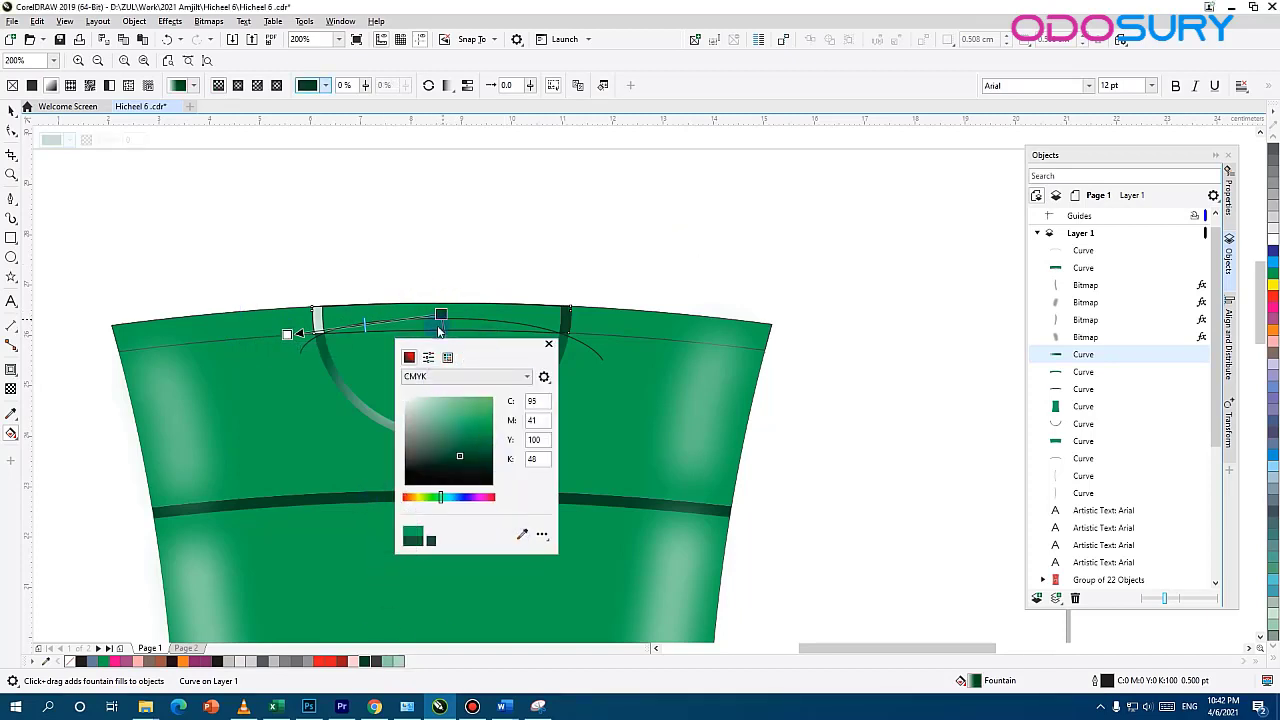
mouse_move(439, 328)
left_mouse_down()
mouse_move(460, 466)
mouse_move(364, 326)
mouse_move(440, 312)
left_mouse_up()
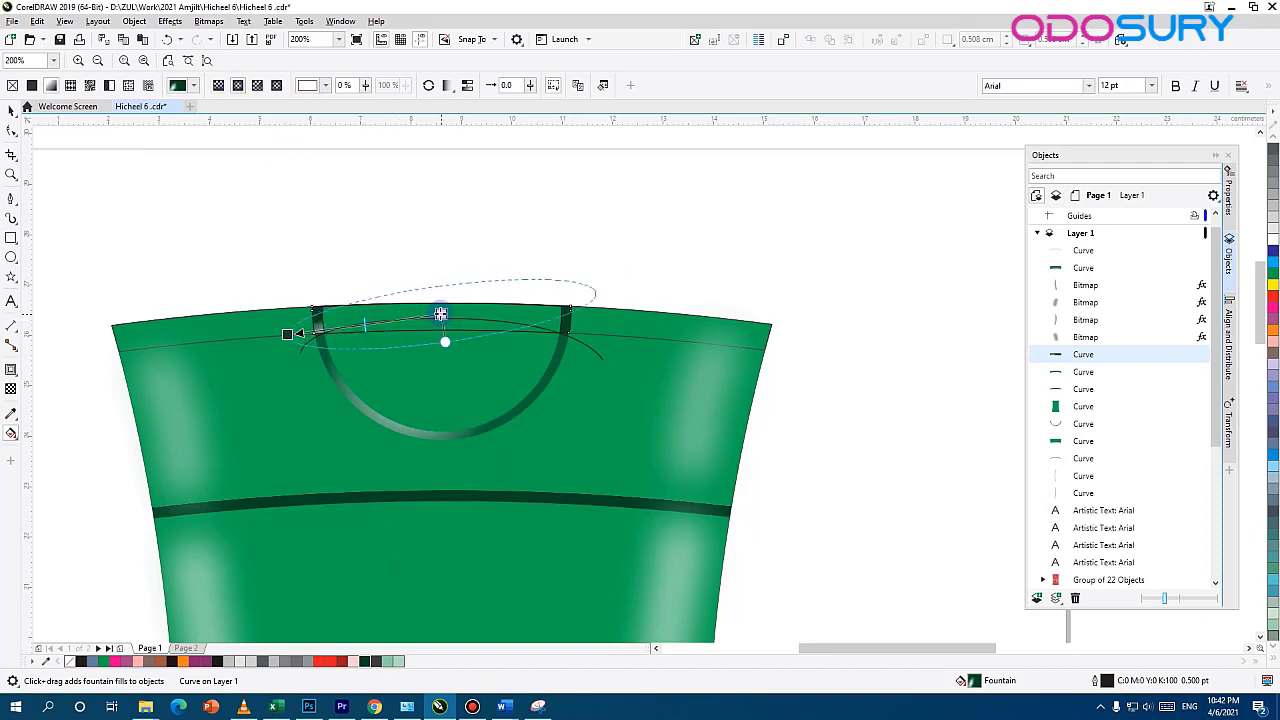
left_click_drag(287, 333, 561, 314)
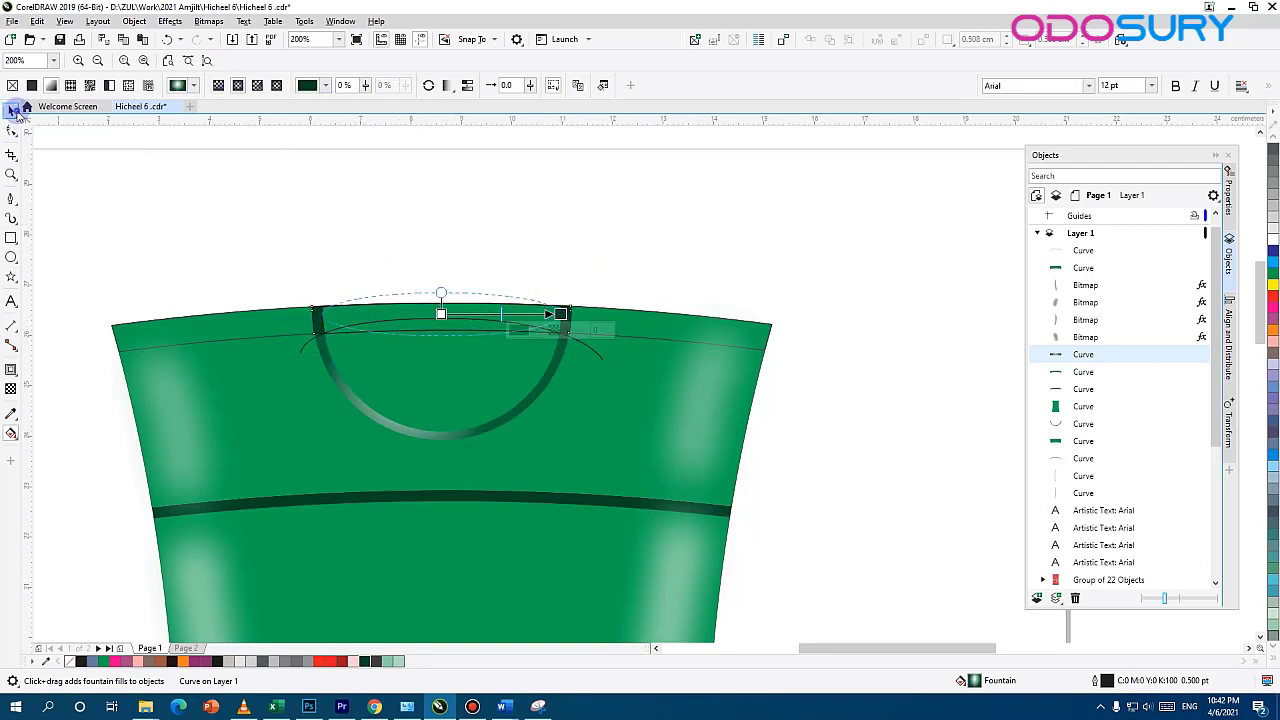
left_click(12, 111)
scroll(484, 418, "up", 2)
left_click_drag(452, 228, 647, 430)
left_click_drag(848, 199, 640, 249)
key("ctrl+z")
left_click(749, 230, "shift")
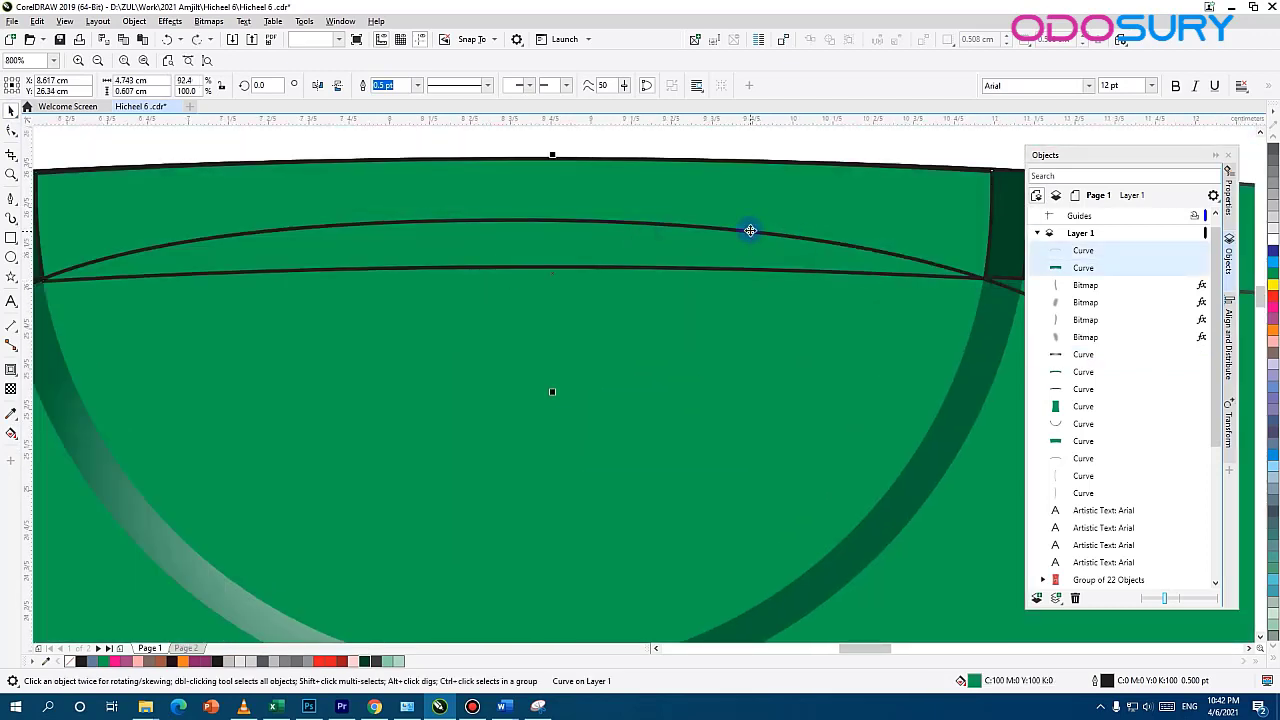
scroll(874, 337, "down", 1)
left_click(893, 325)
left_click(954, 203)
left_click(892, 322)
left_click(885, 318)
key("Down")
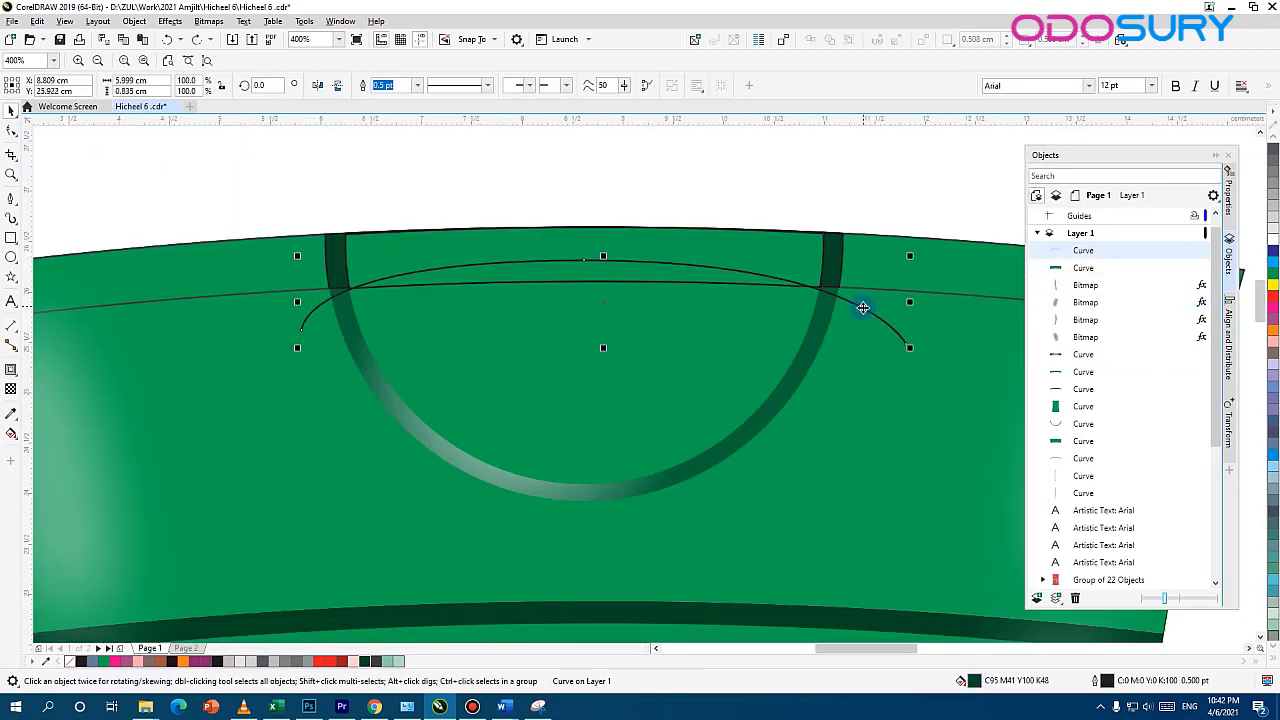
Close the arched curve by joining its two end nodes into one
left_click(11, 131)
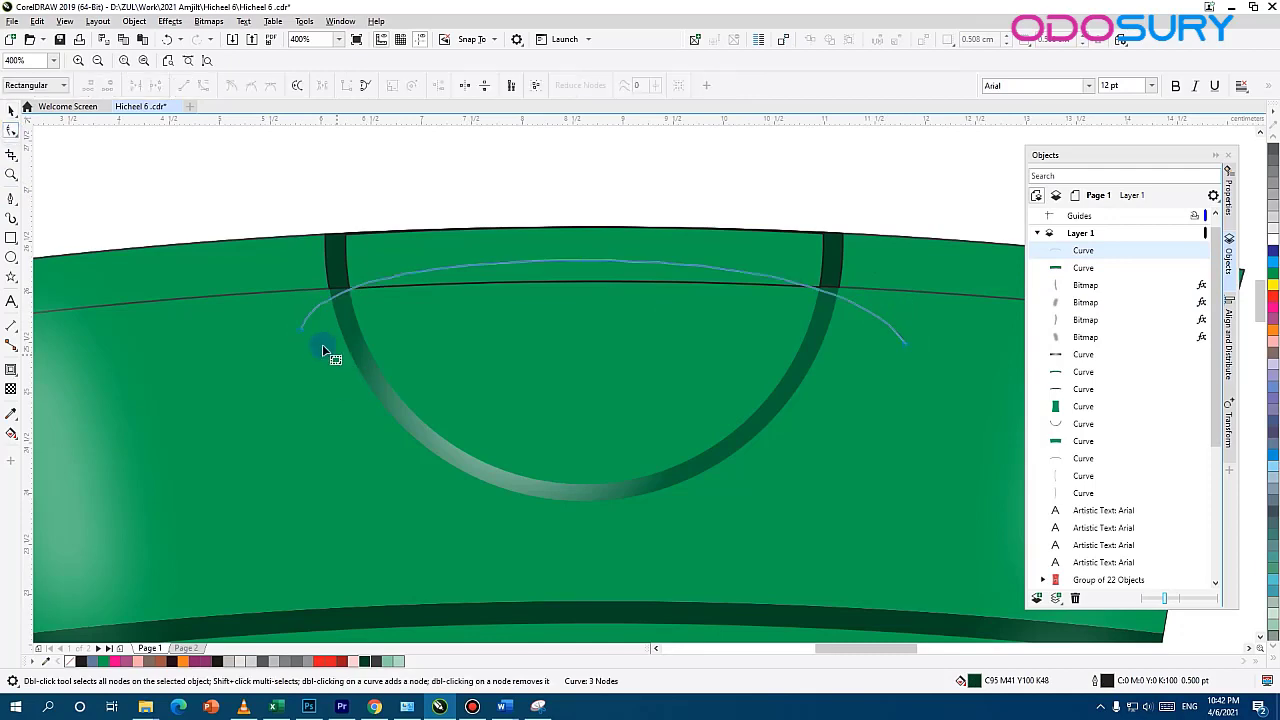
left_click(884, 350, "shift")
left_click(158, 88)
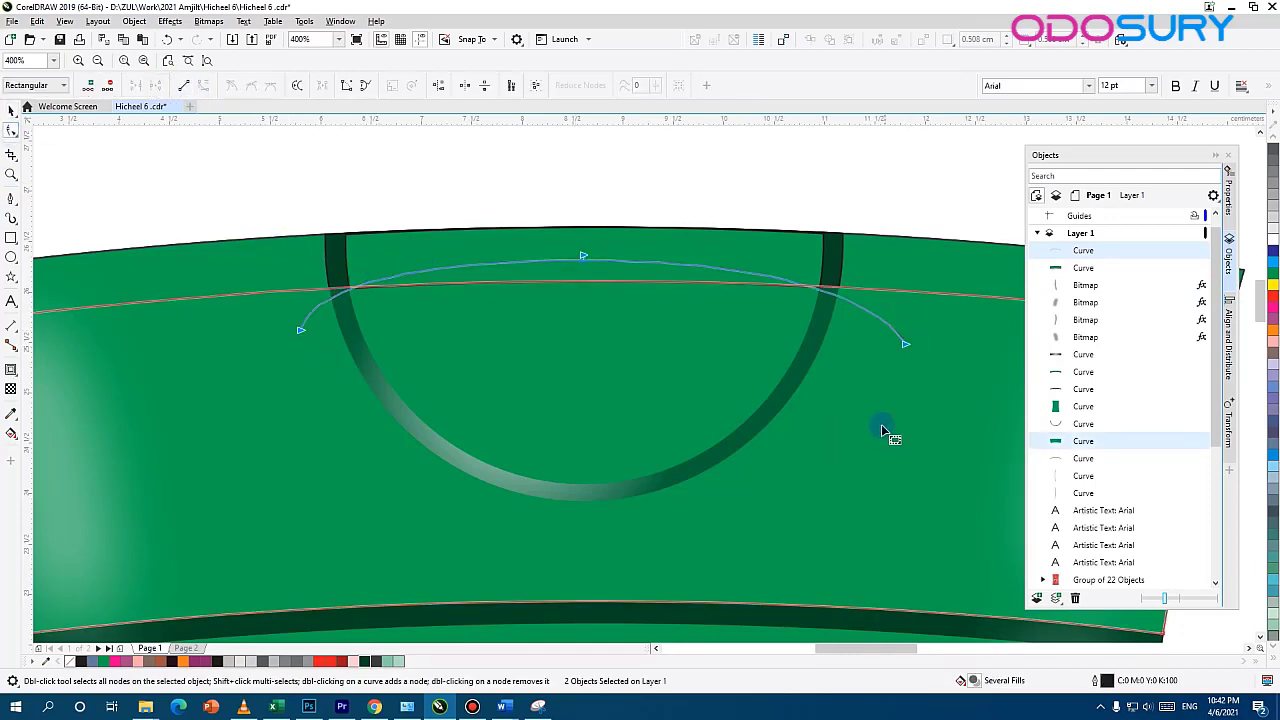
scroll(592, 319, "down", 2)
left_click(684, 298)
scroll(557, 339, "up", 2)
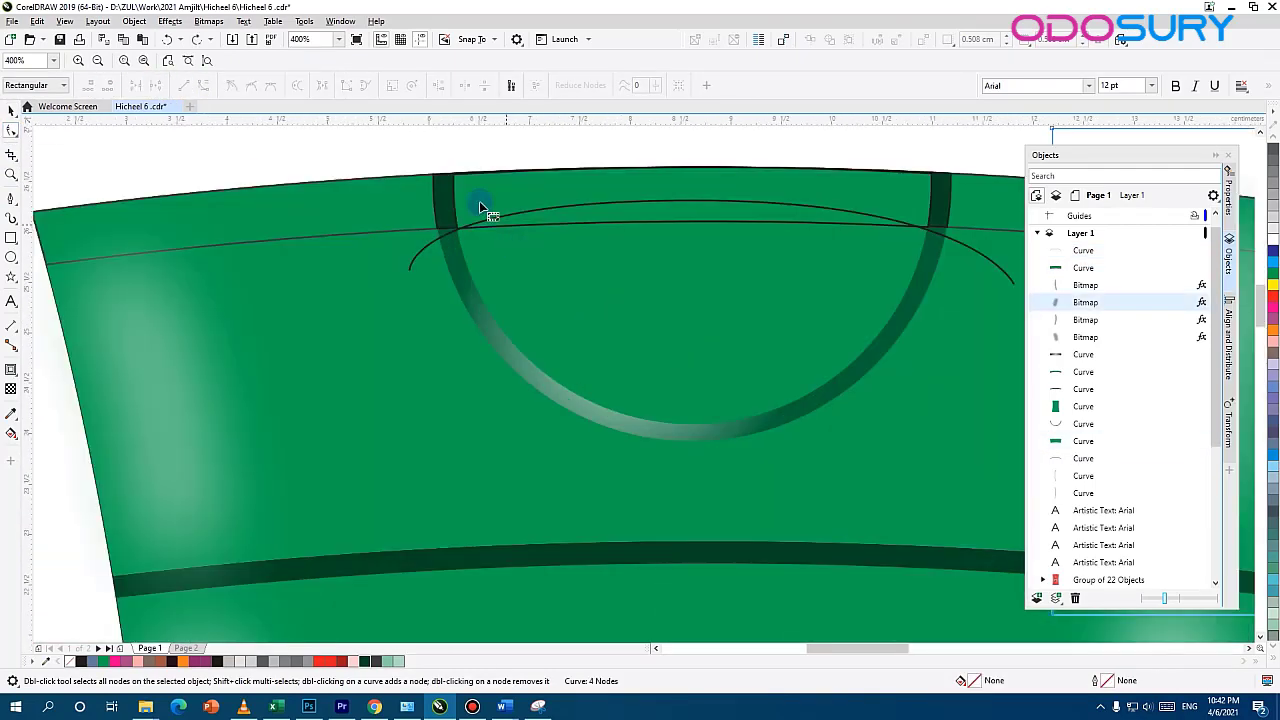
left_click(480, 221)
left_click(410, 268)
left_click_drag(841, 313, 526, 288)
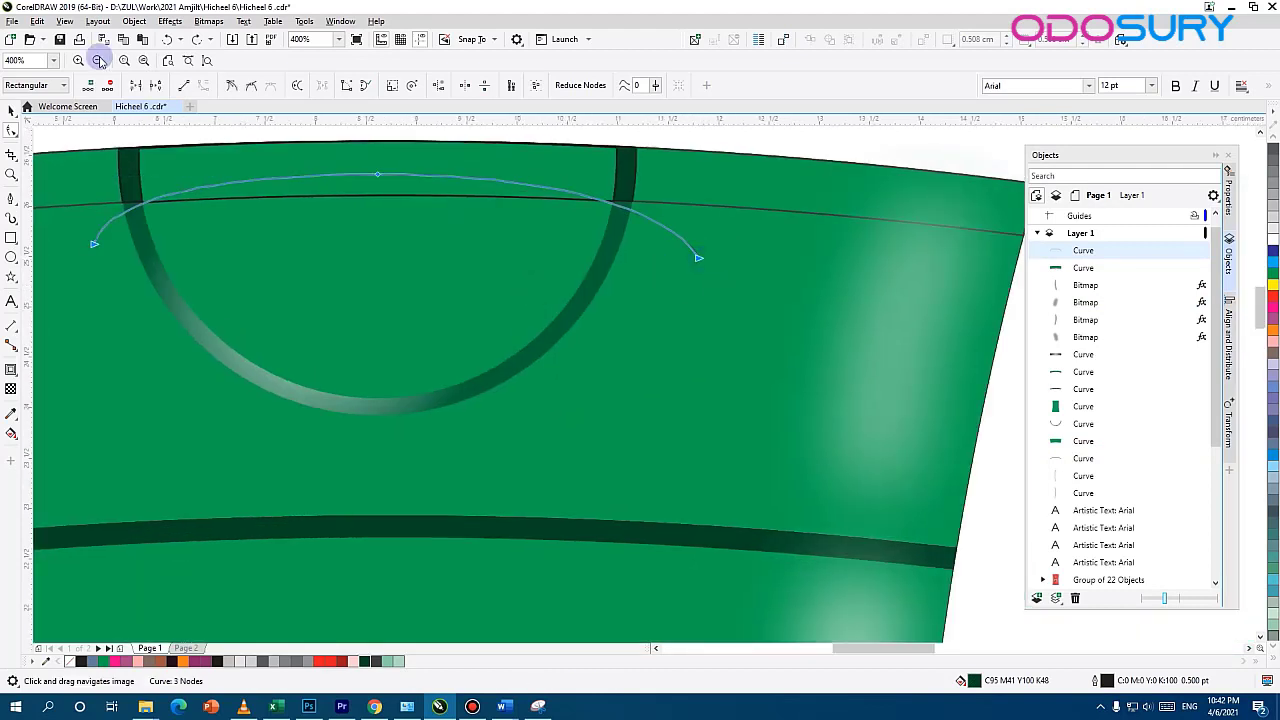
left_click(140, 86)
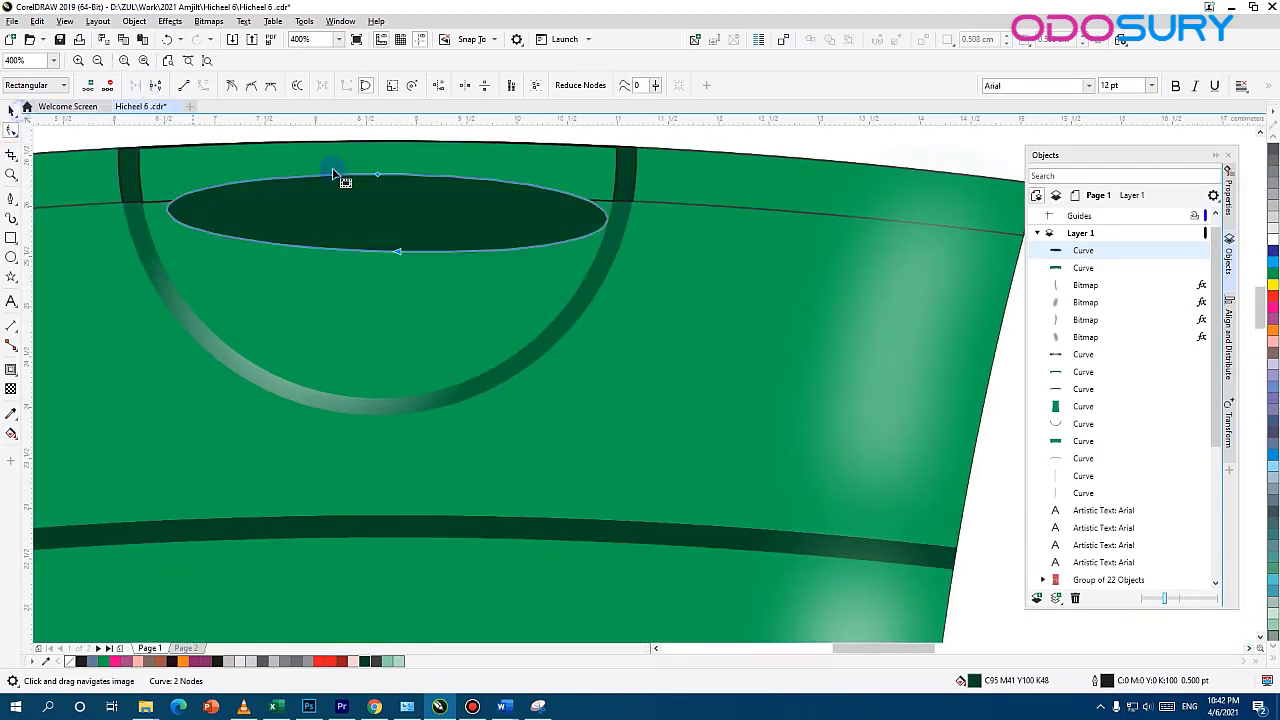
Lengthen the closed curve's node handles so the oval spans the inside width of the rim, and remove its fill
left_click(380, 175)
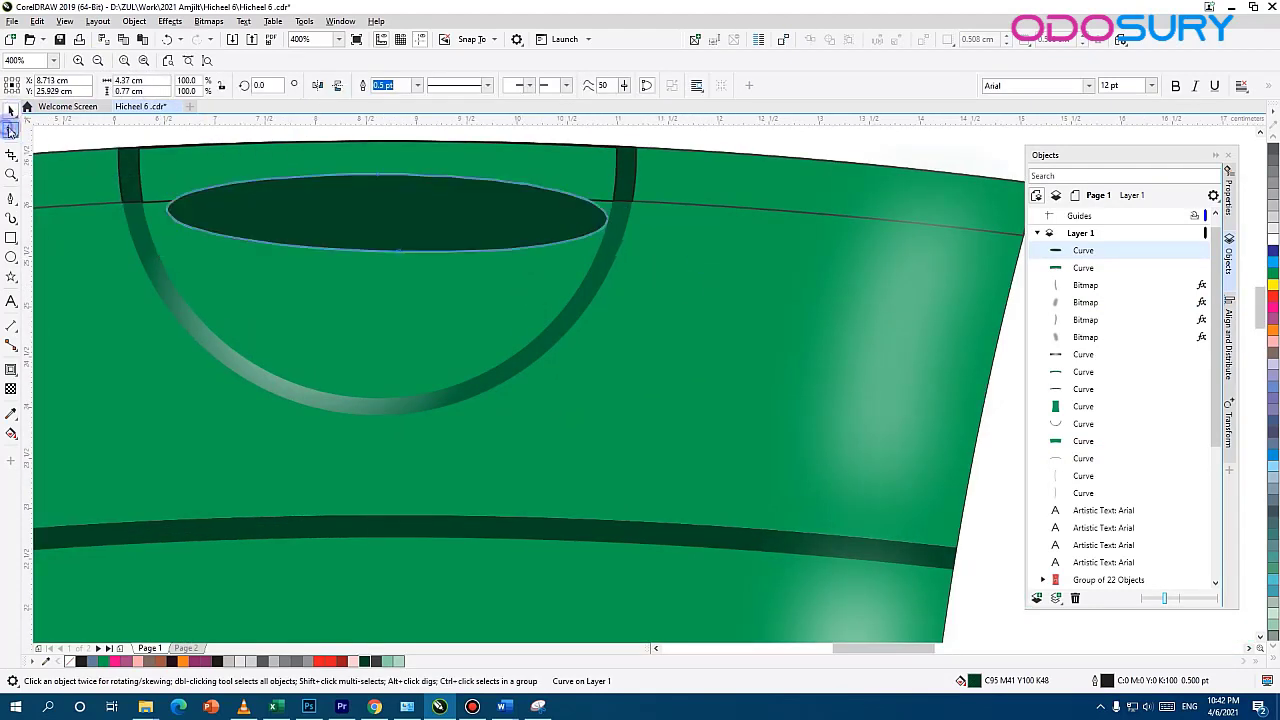
left_click_drag(377, 177, 190, 213)
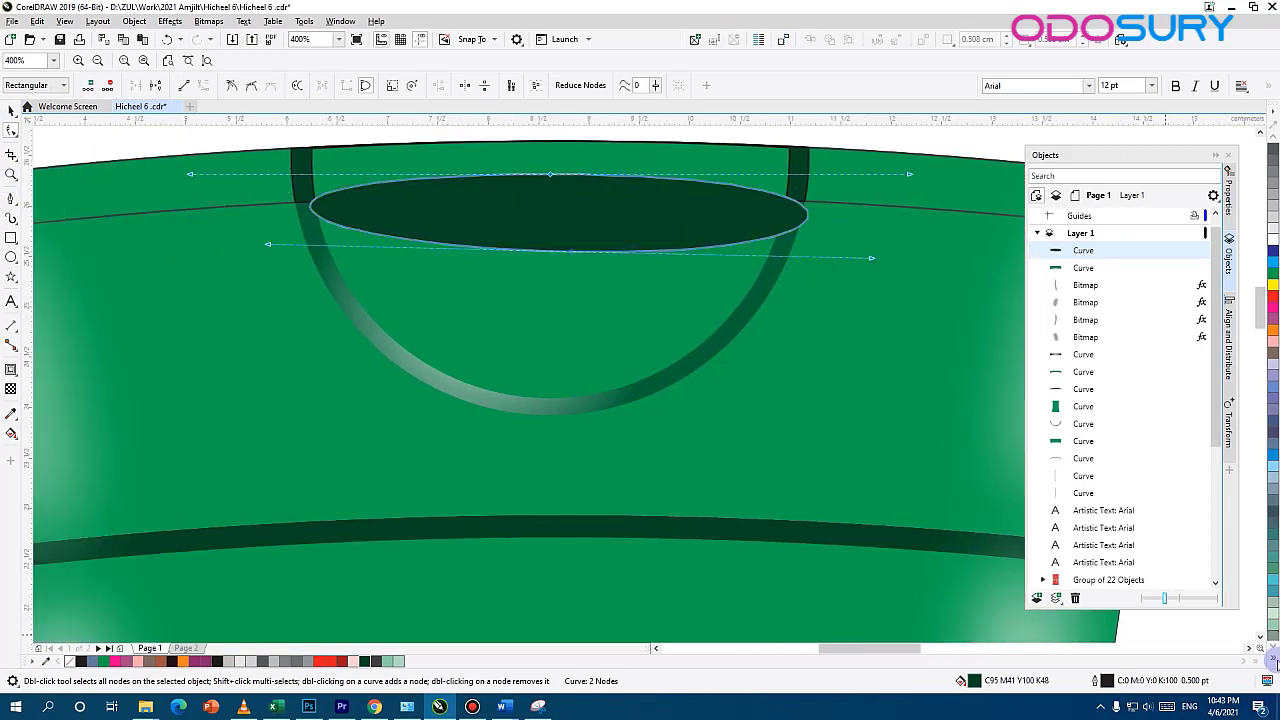
left_click(1274, 662)
left_click(1238, 138)
Intersect the oval with the narrow strip to create a lens-shaped piece, and delete the oval
key("space")
left_click(437, 180)
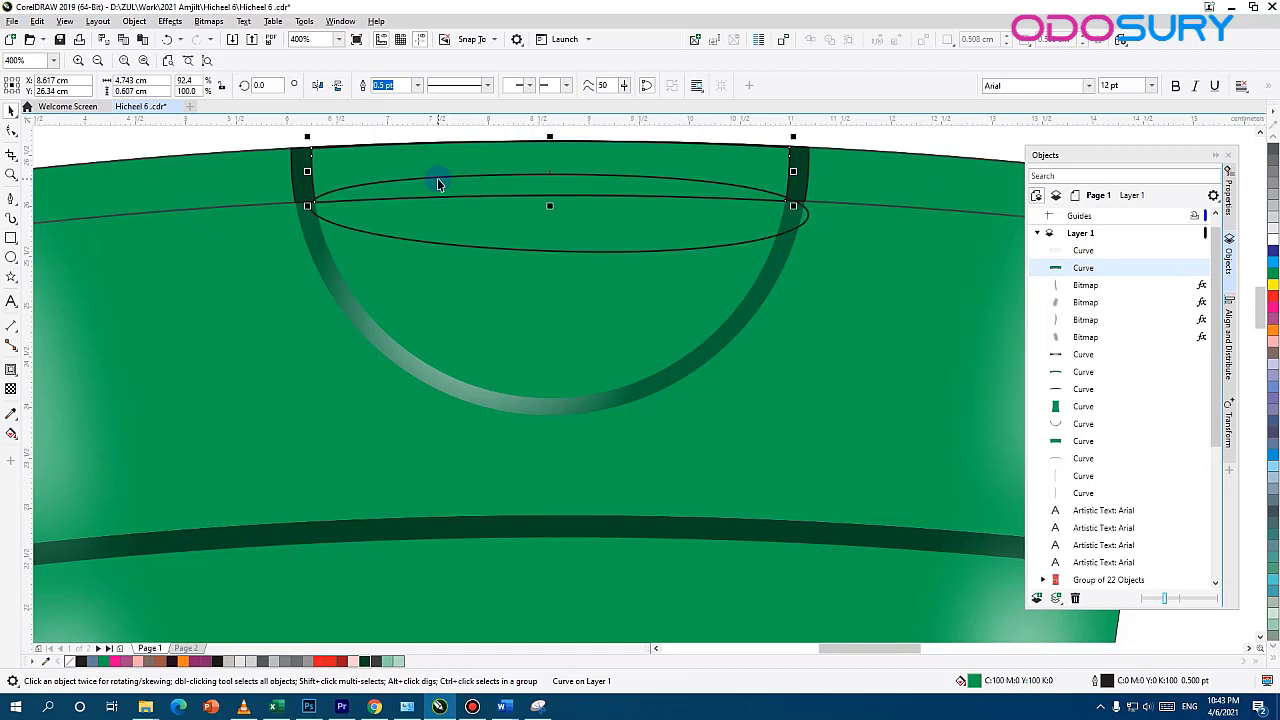
left_click(439, 178, "shift")
left_click(430, 85)
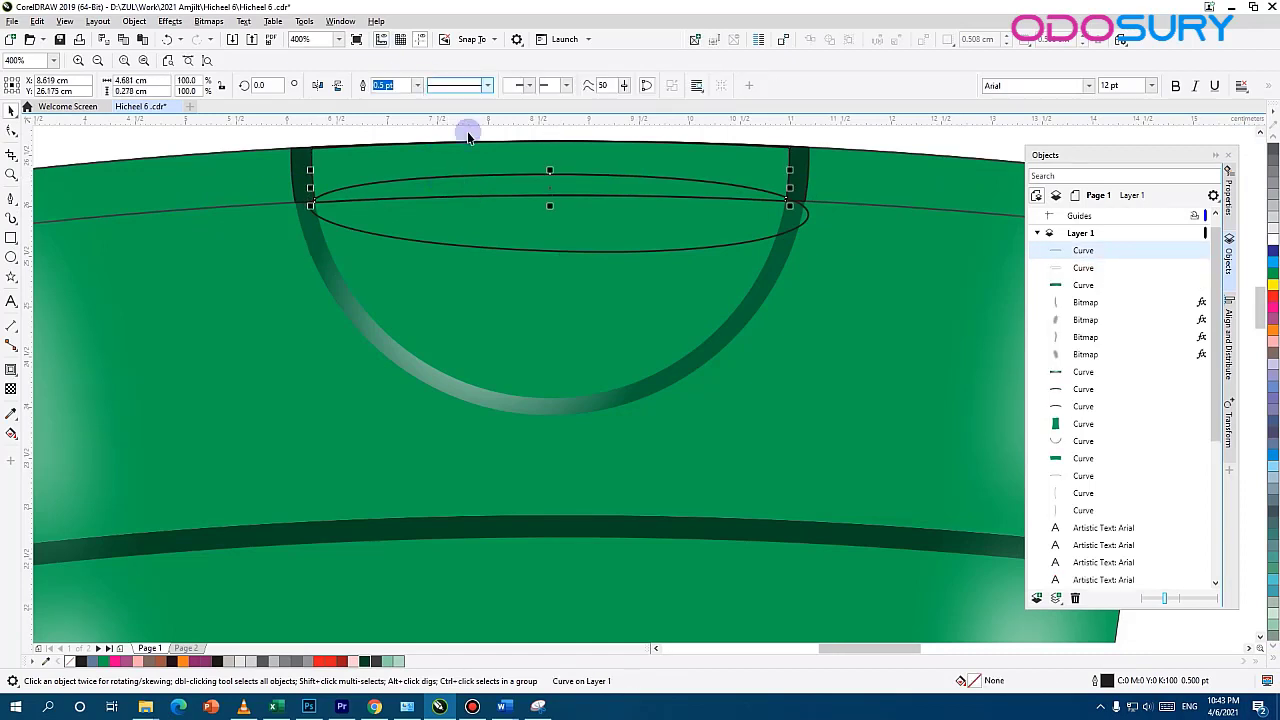
left_click_drag(632, 189, 679, 163)
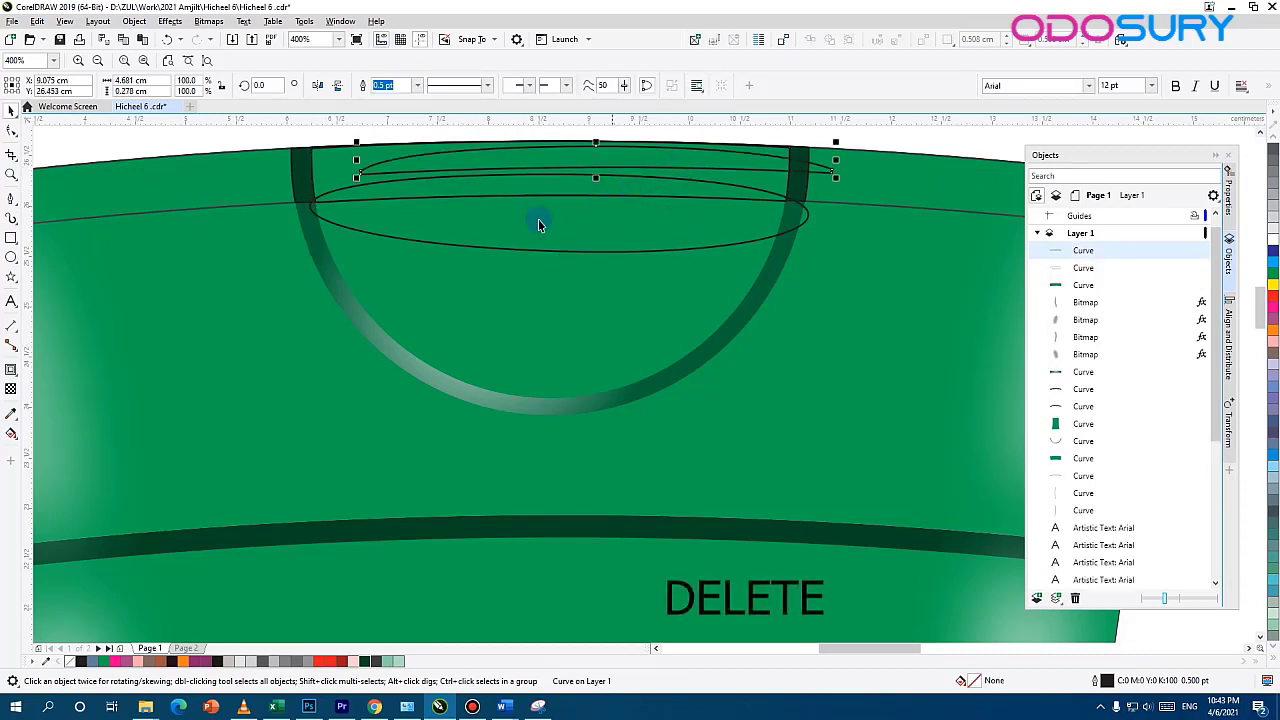
key("ctrl+z")
left_click(492, 249)
key("Delete")
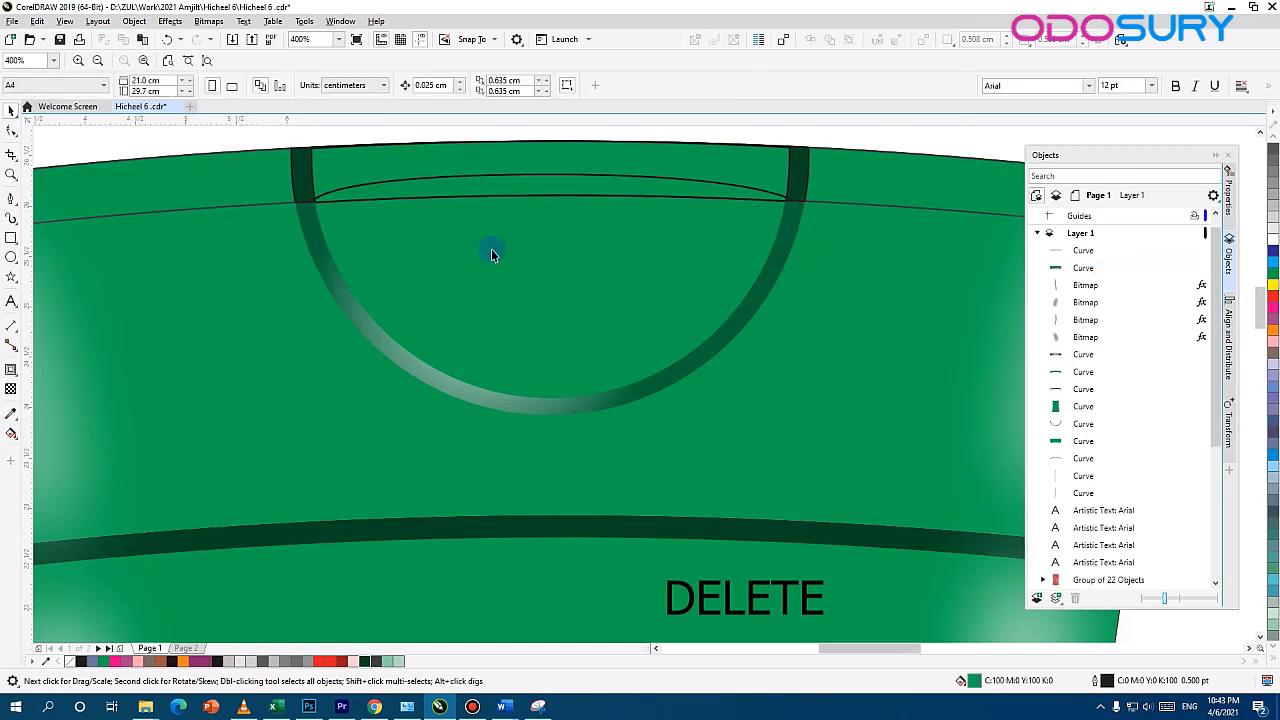
Fill the lens-shaped piece with dark green C95 M41 Y100 K48 and remove its outline
left_click(708, 435)
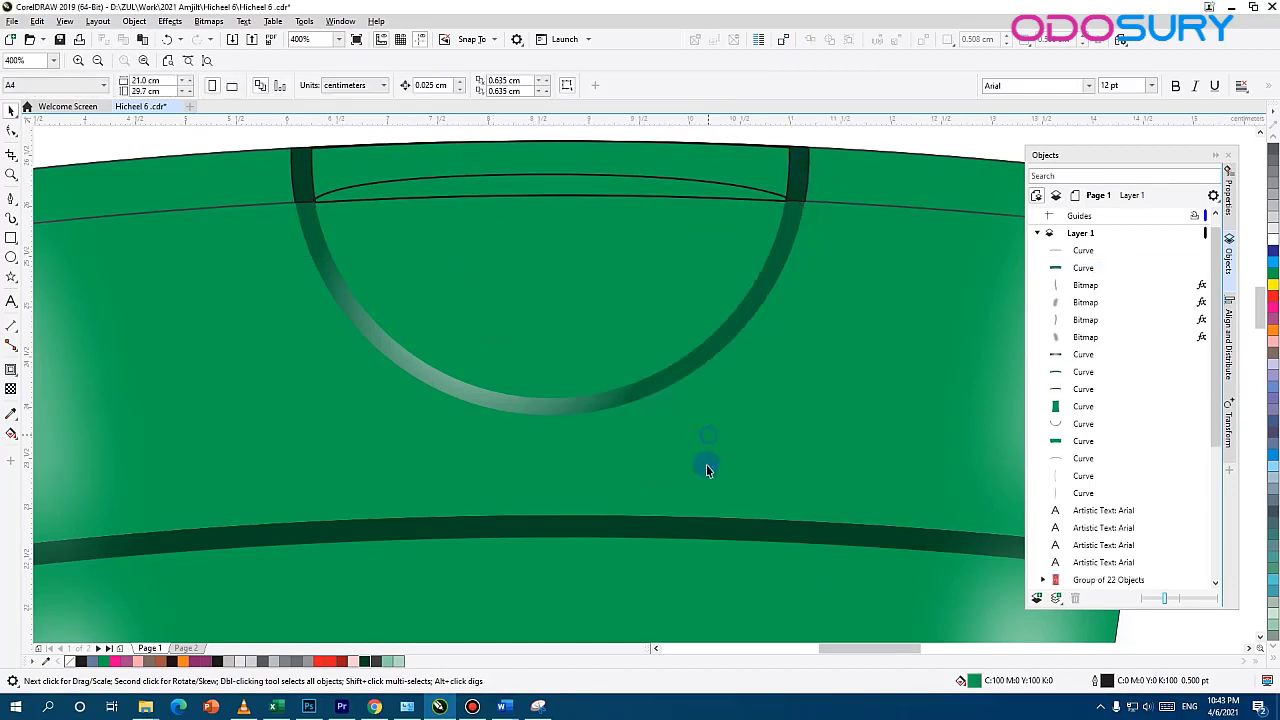
left_click(663, 518)
left_click(717, 435)
left_click(429, 190)
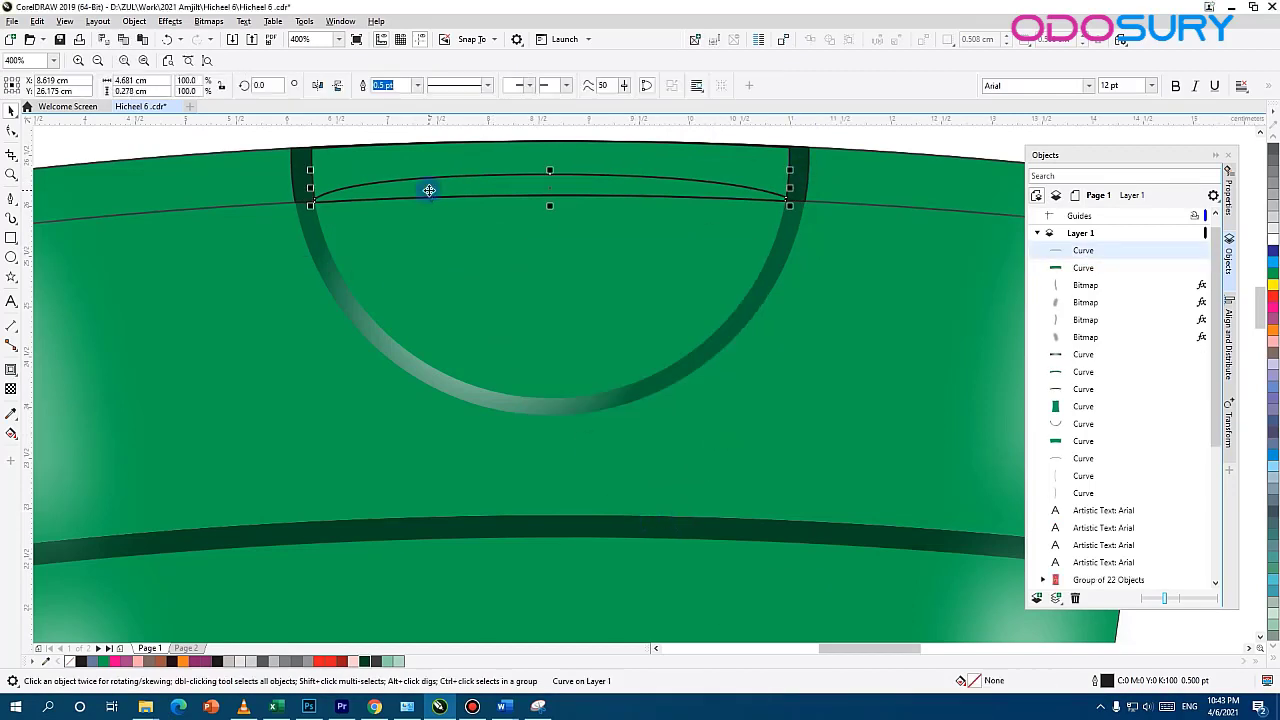
left_click(531, 534)
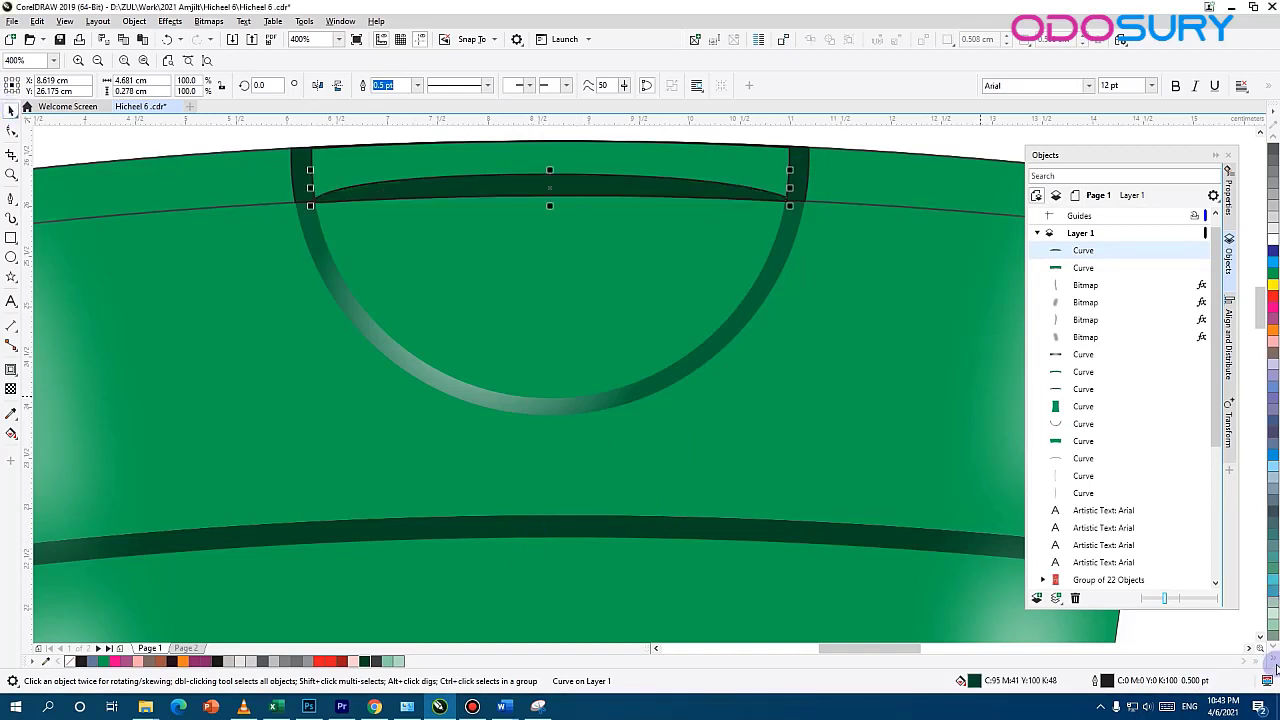
left_click(448, 240)
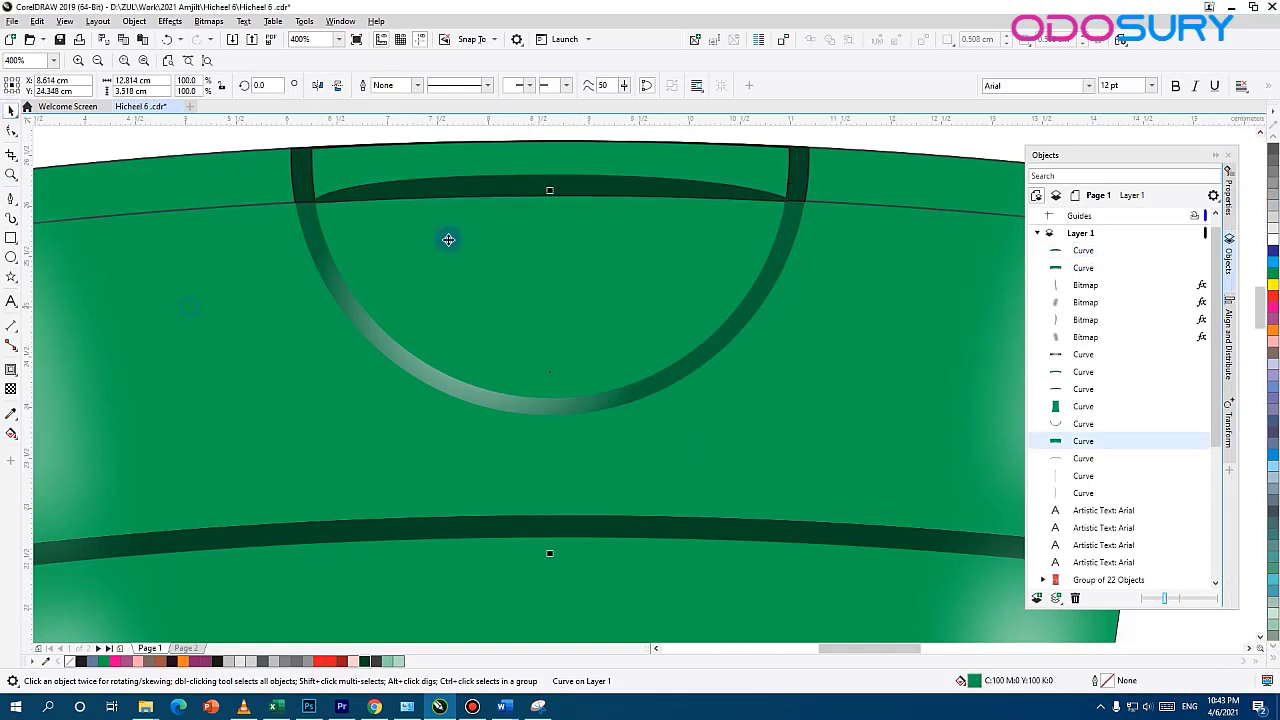
Remove the outlines of the narrow green strip and the wider gradient strip behind it
left_click(706, 181)
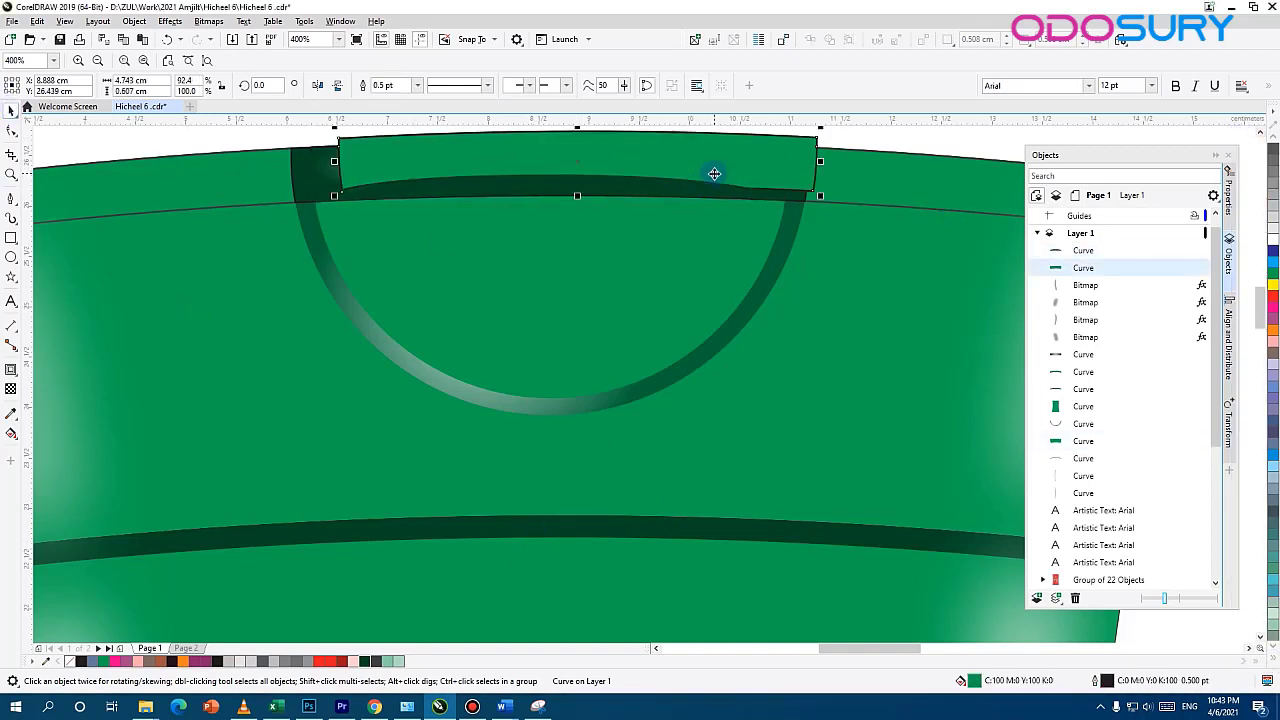
left_click(1272, 668)
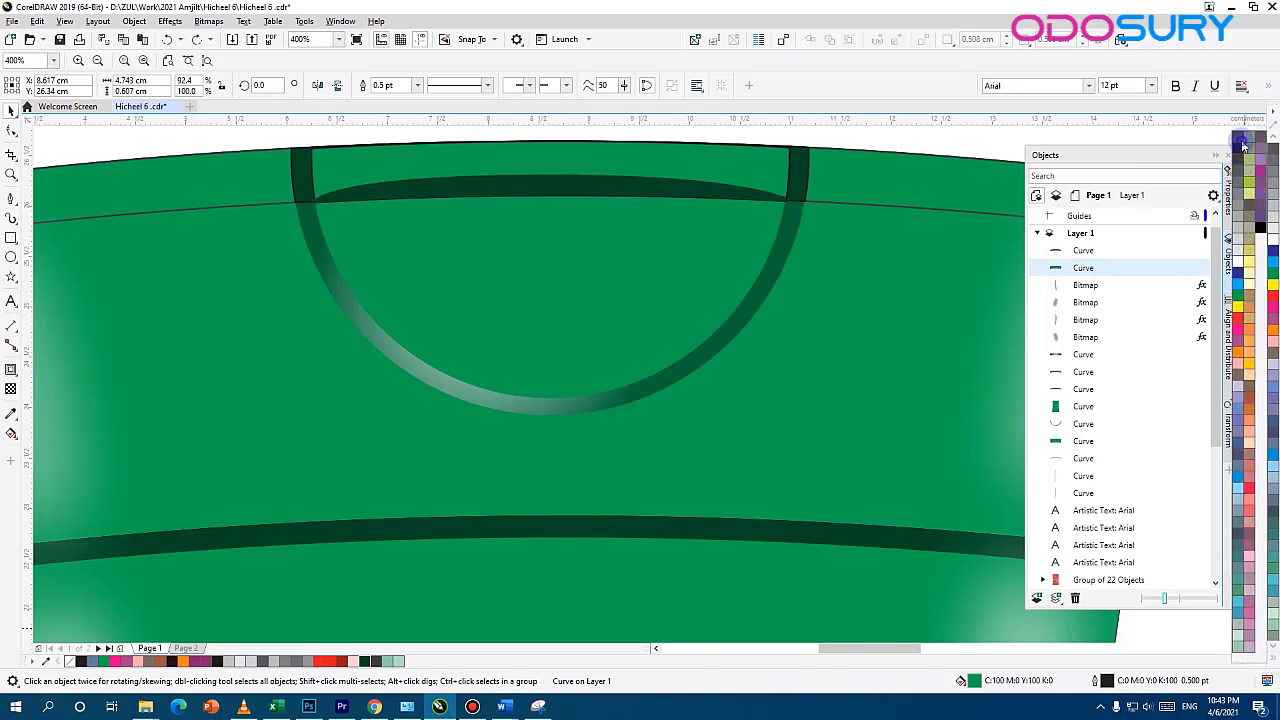
right_click(1243, 145)
left_click(306, 183)
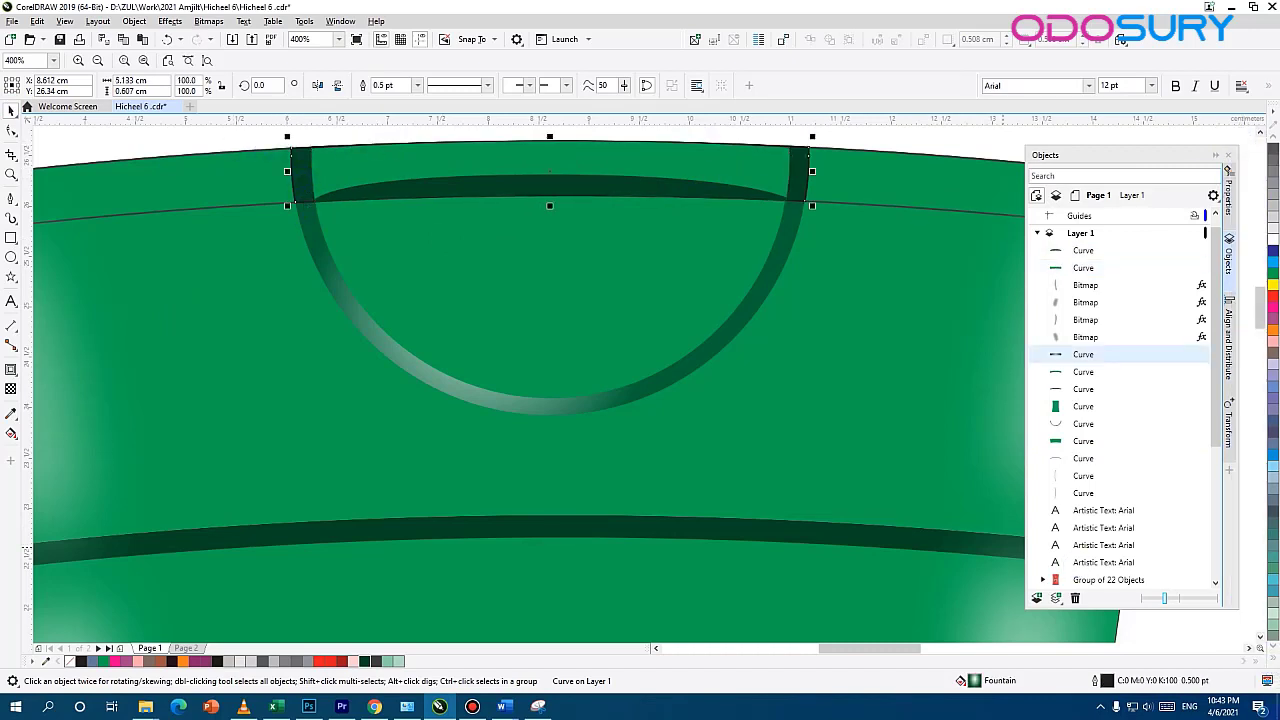
left_click(1272, 665)
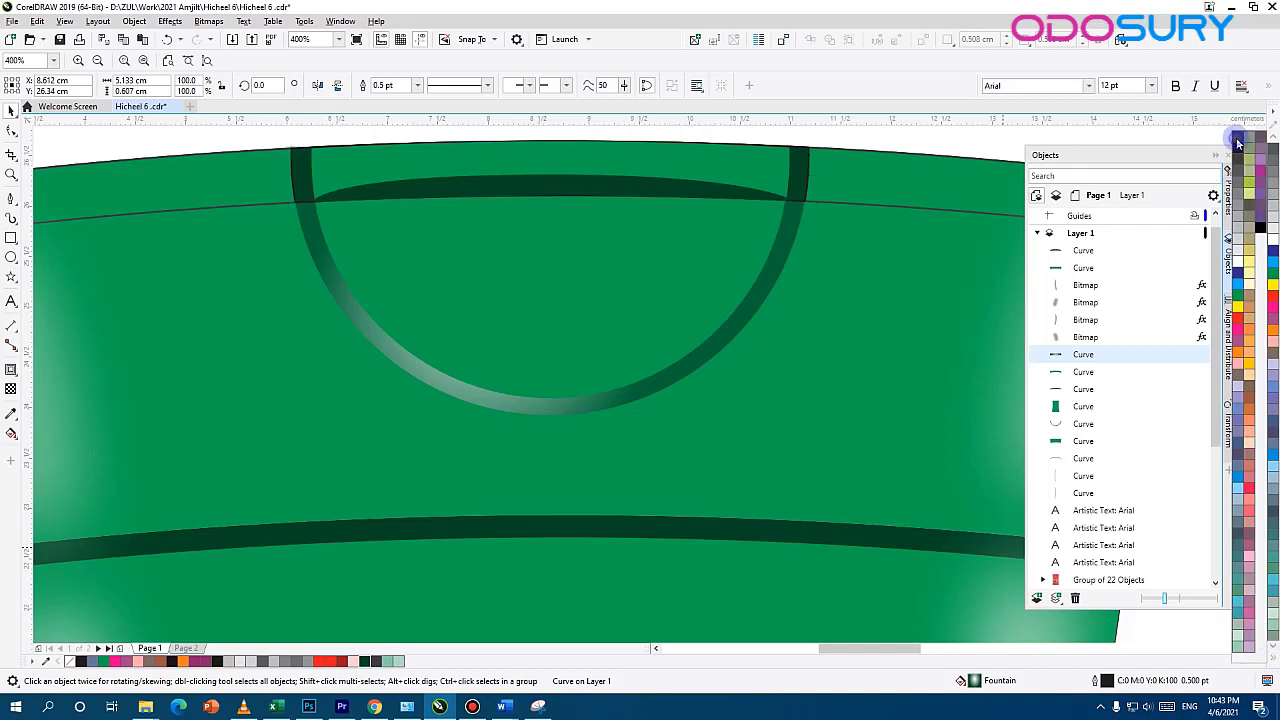
right_click(1237, 140)
Examine the green bottle beside the pink reference bottle, including its cap, tab and the dark band below the cap
left_click(574, 446)
scroll(574, 444, "down", 1)
left_click_drag(481, 411, 389, 269)
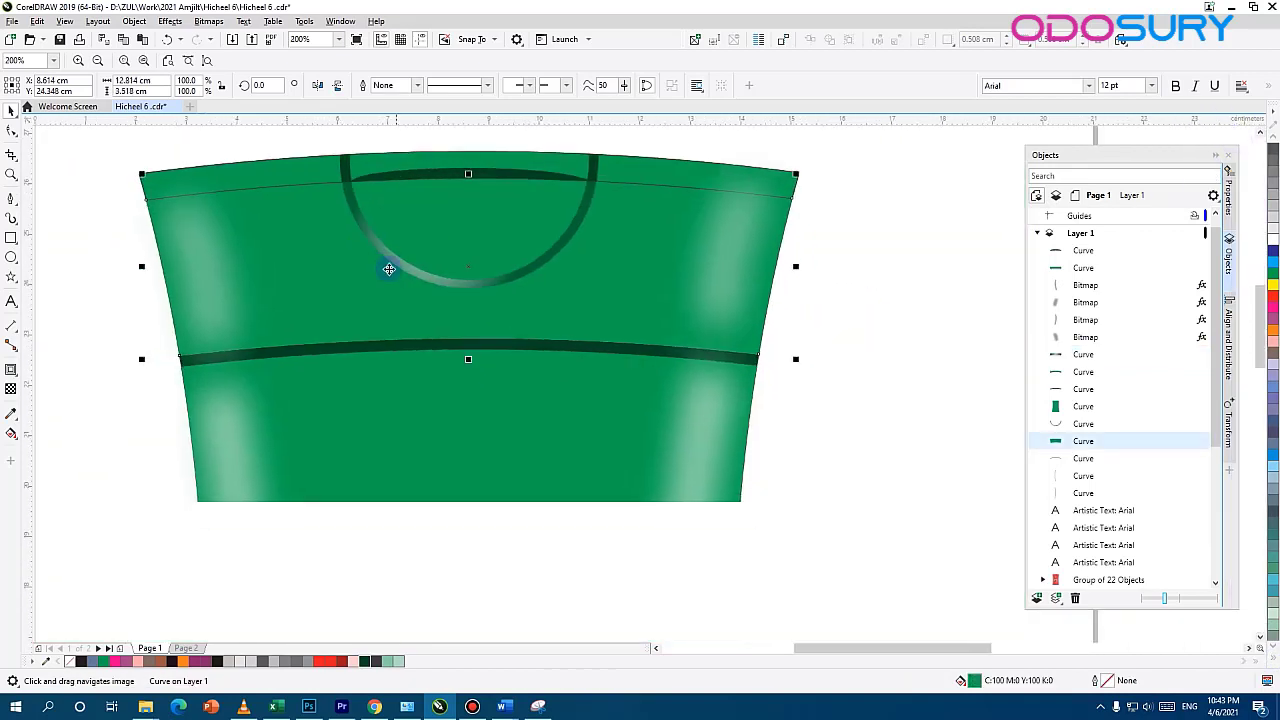
scroll(860, 485, "down", 4)
left_click_drag(775, 458, 659, 399)
scroll(574, 368, "up", 2)
scroll(857, 586, "down", 2)
left_click_drag(857, 586, 631, 348)
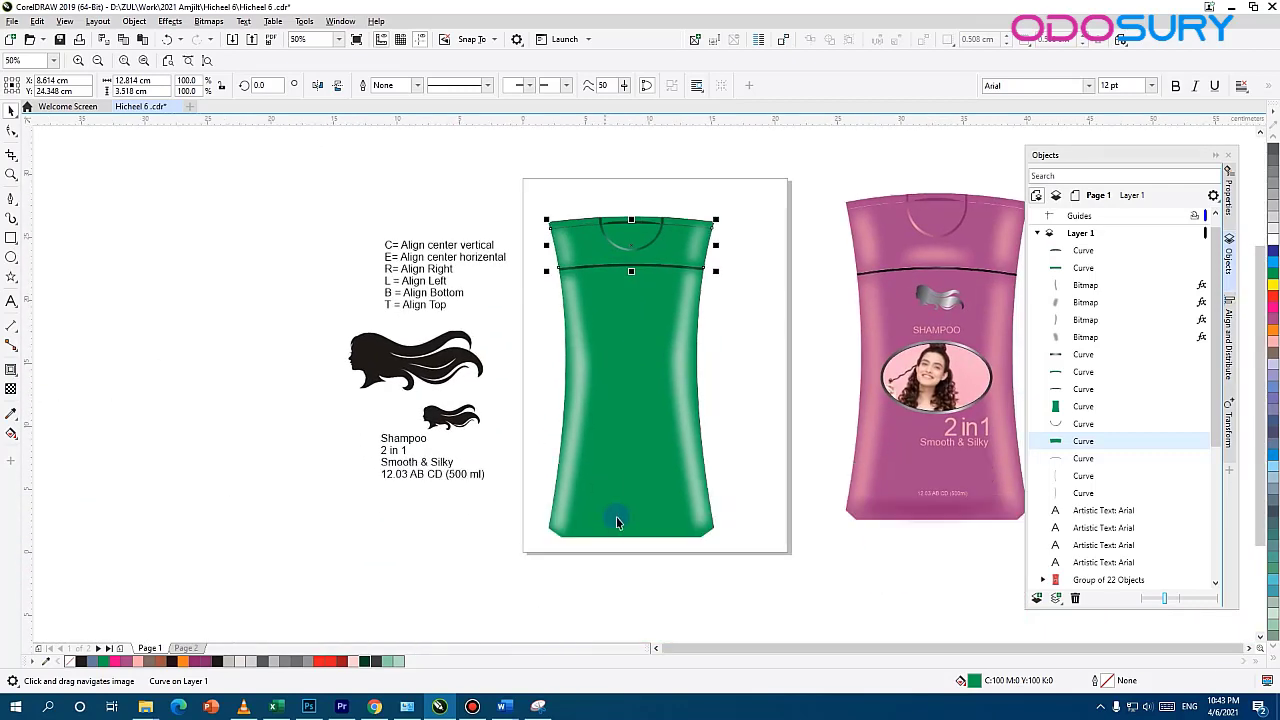
scroll(617, 520, "up", 1)
left_click_drag(688, 167, 660, 448)
scroll(602, 280, "up", 1)
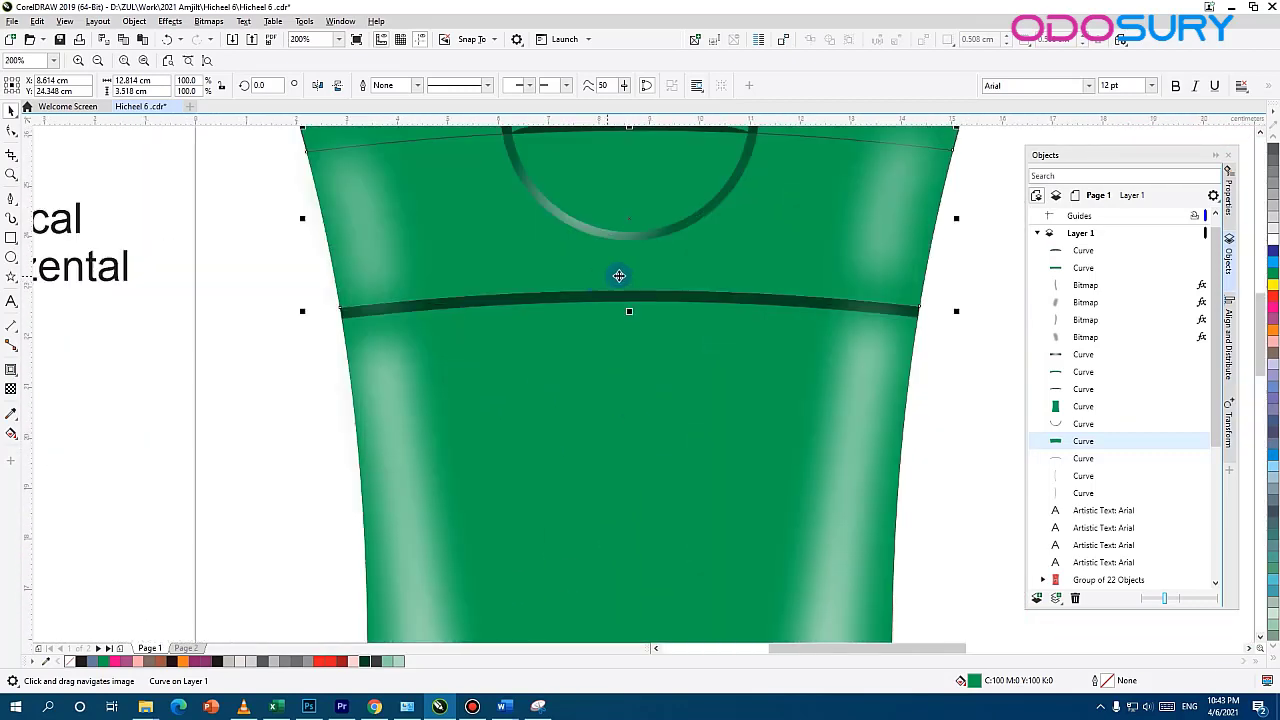
Draw a closed arched shape above the dark band on the cap and scale it to about 6.64 × 0.45 cm
scroll(619, 276, "up", 2)
scroll(578, 432, "down", 2)
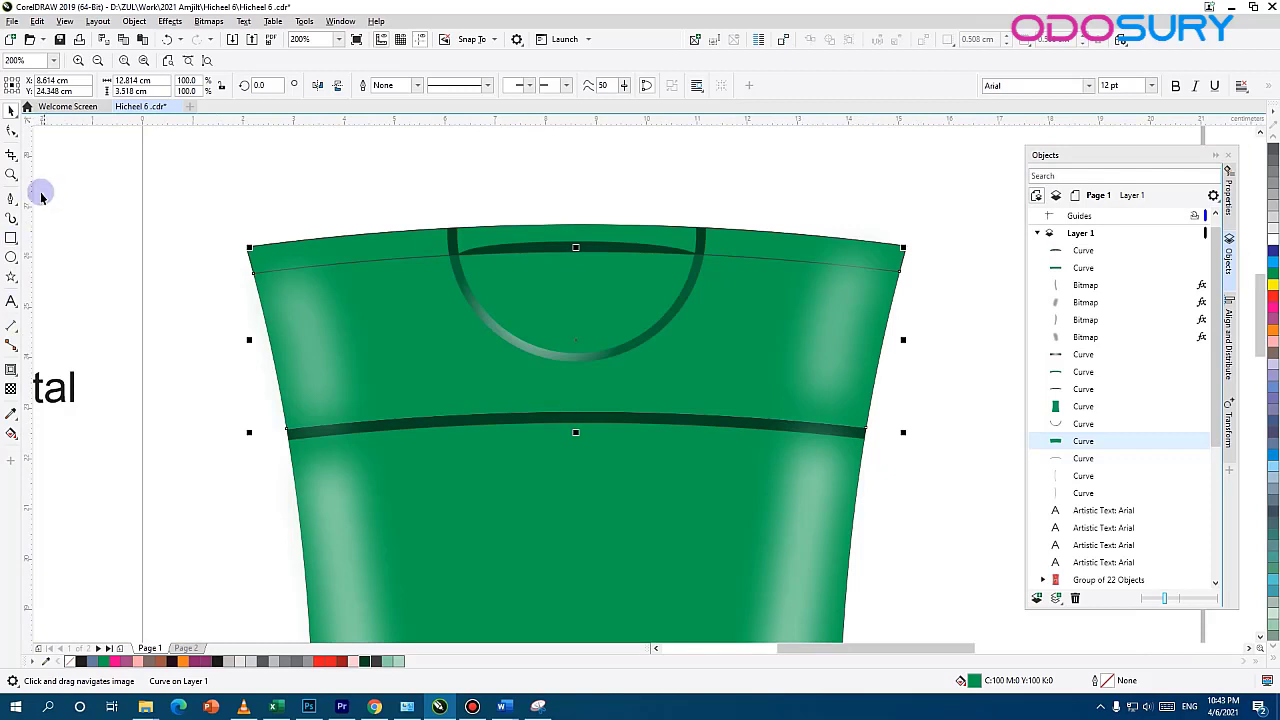
left_click(401, 404)
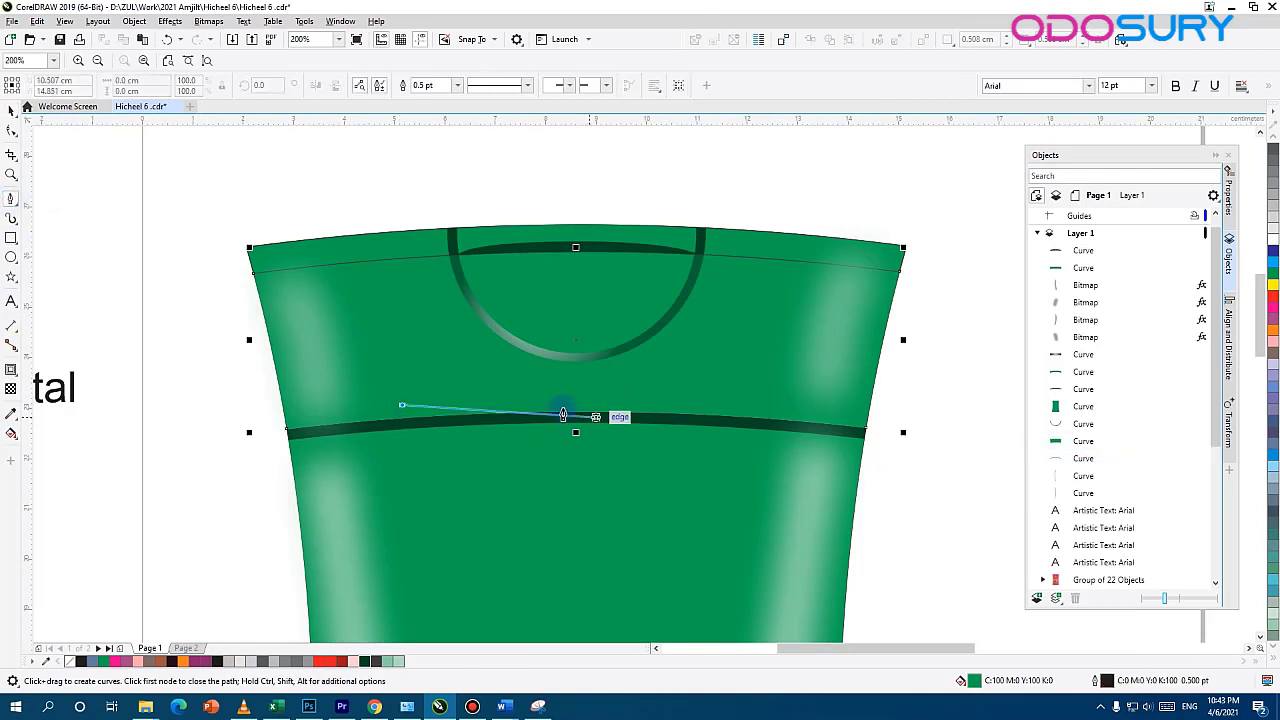
left_click(758, 405)
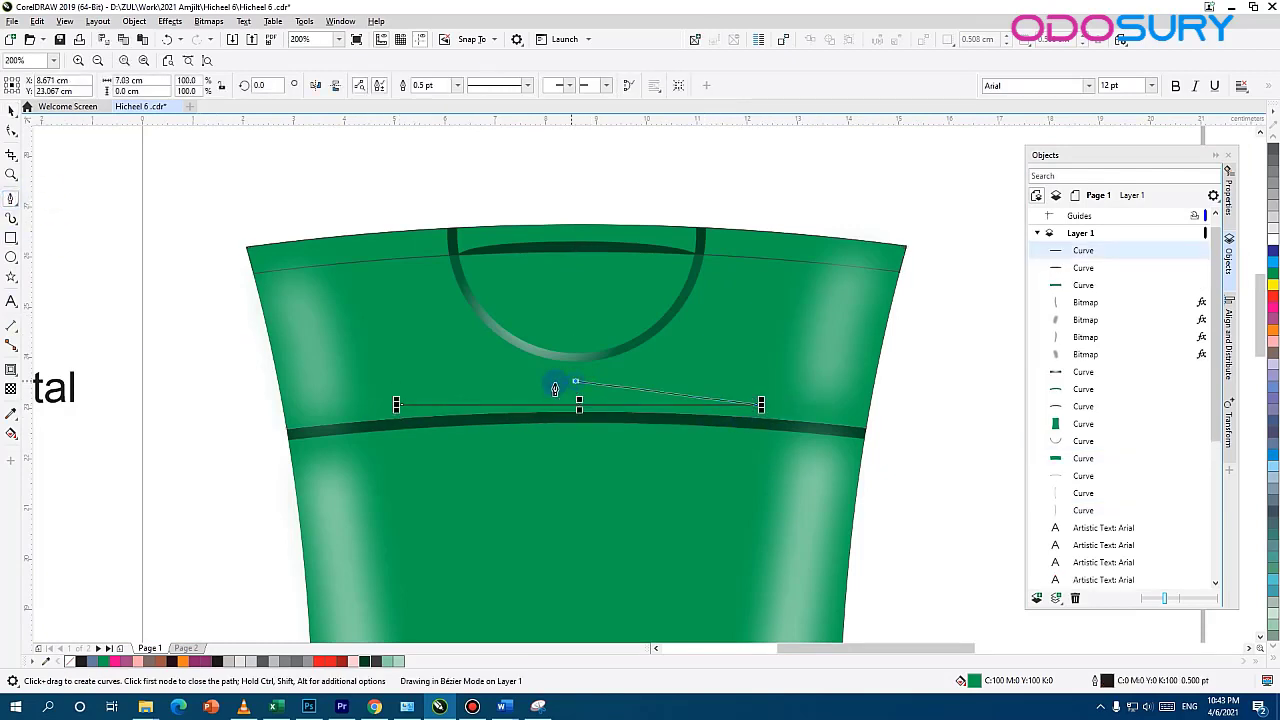
left_click_drag(576, 381, 450, 381)
left_click(401, 405)
left_click(11, 112)
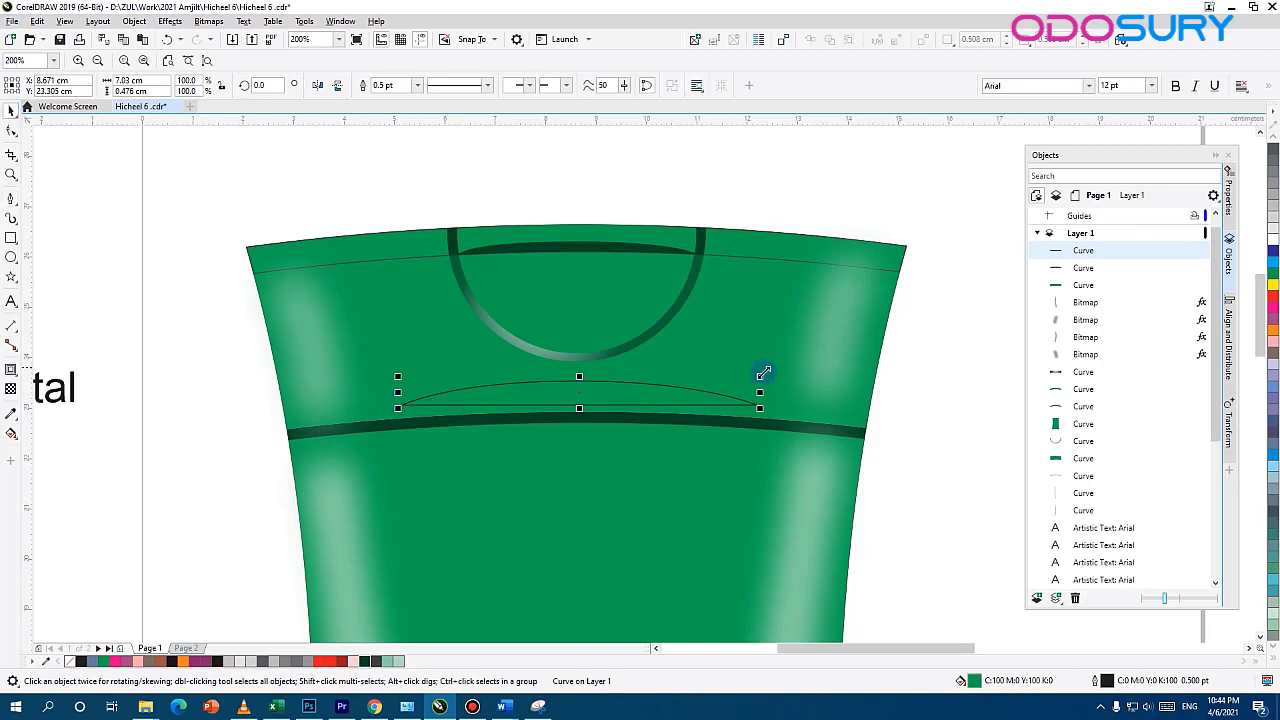
left_click_drag(760, 377, 754, 377)
Fill the arched shape with pale green C33 M0 Y31 K0 and remove its outline
left_click(398, 661)
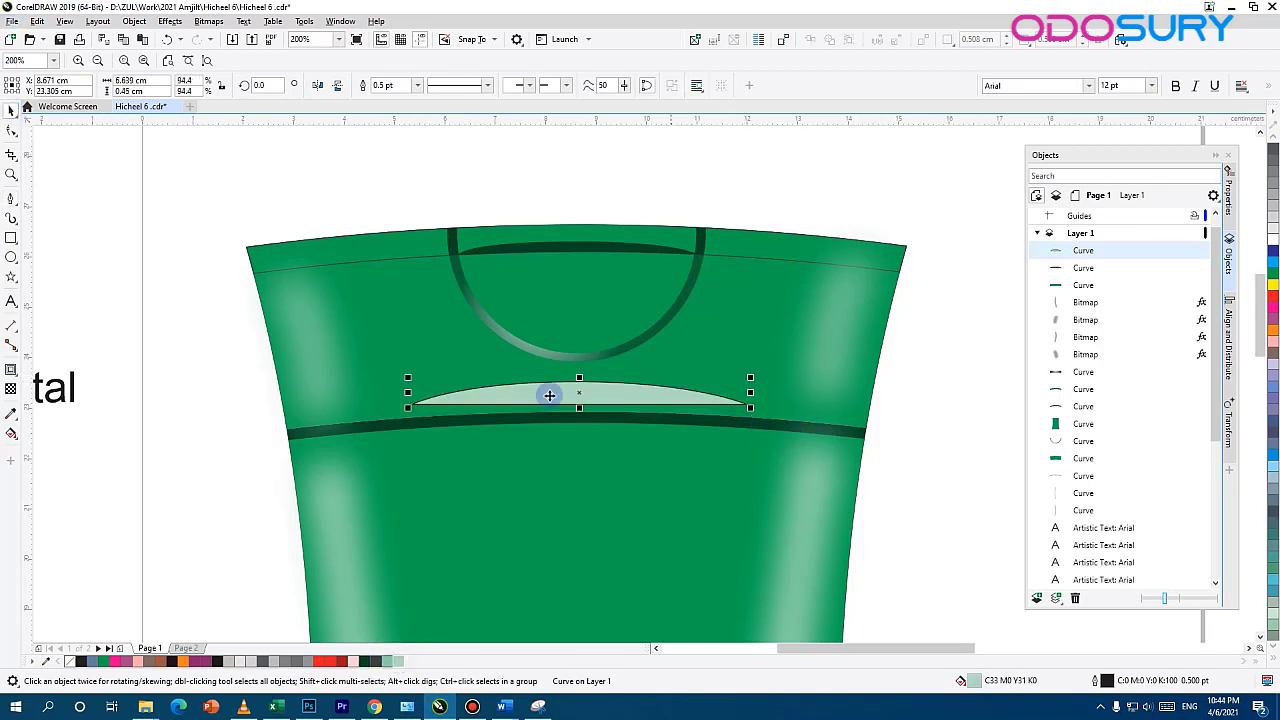
left_click(1272, 651)
right_click(1238, 132)
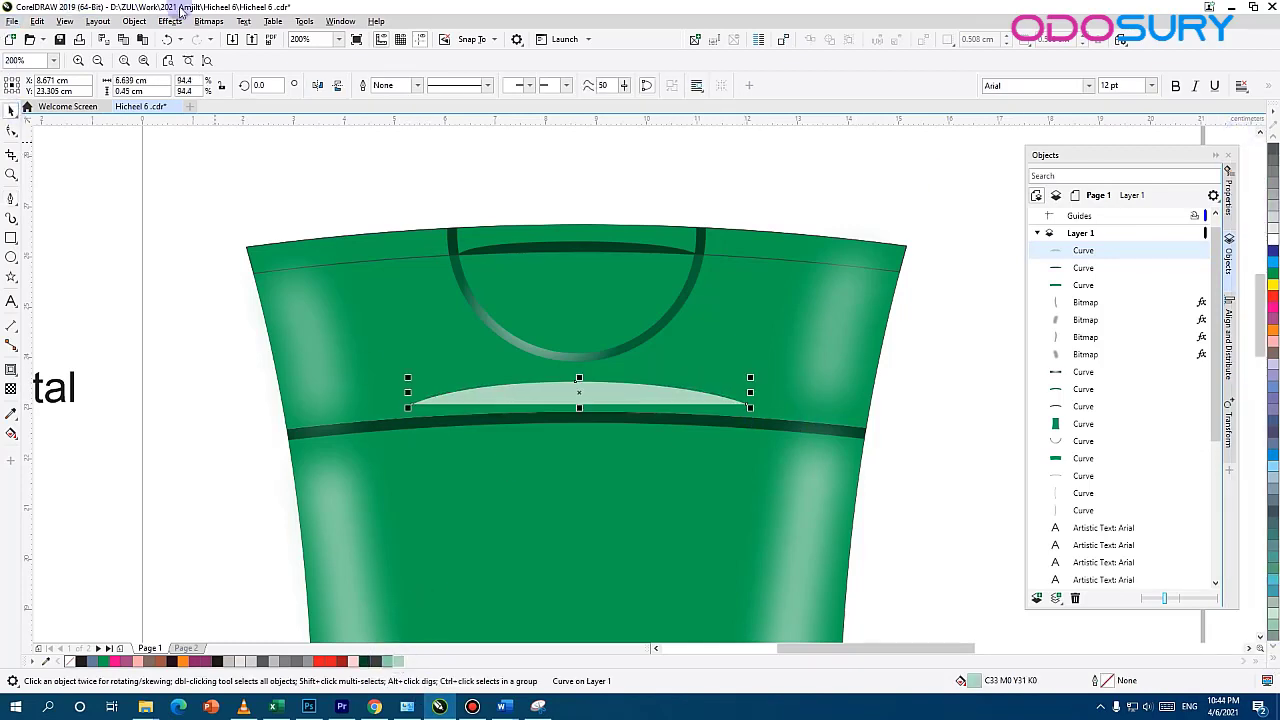
Convert the pale arched shape to a 300 dpi CMYK bitmap and soften it with a Gaussian blur
left_click(208, 21)
left_click(232, 38)
left_click(656, 427)
left_click(170, 21)
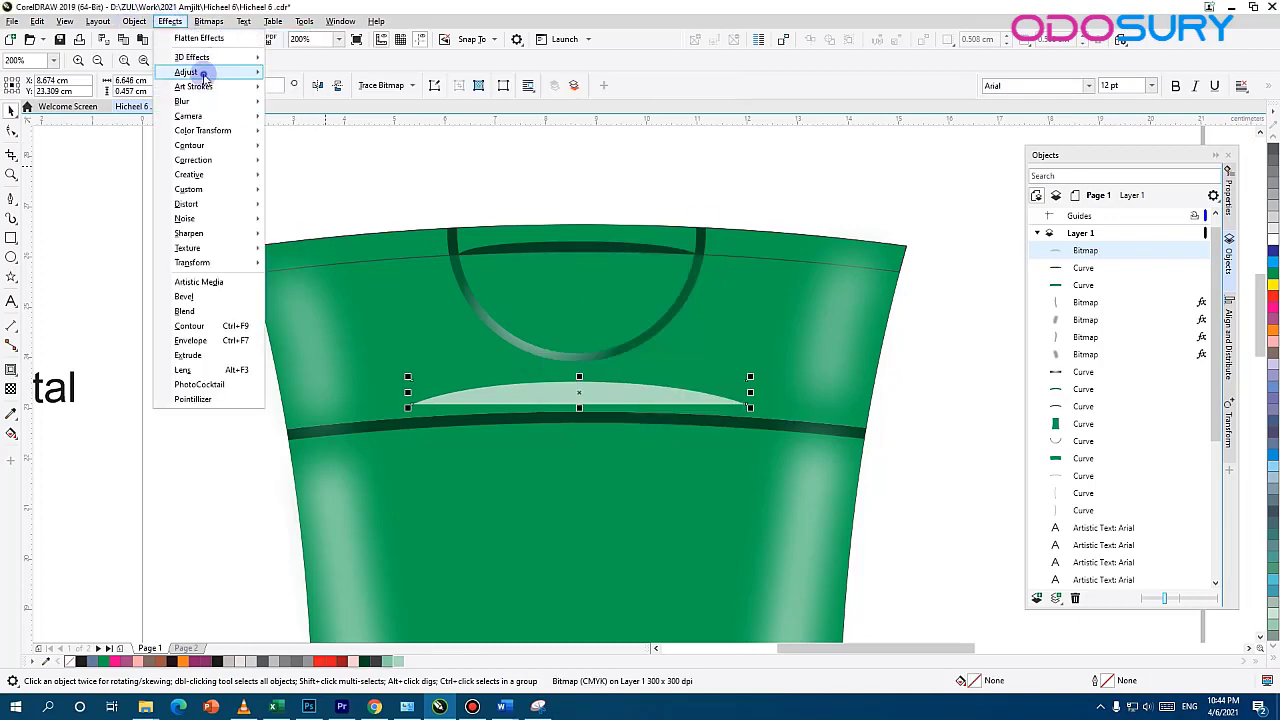
mouse_move(215, 101)
left_click(319, 119)
left_click(736, 372)
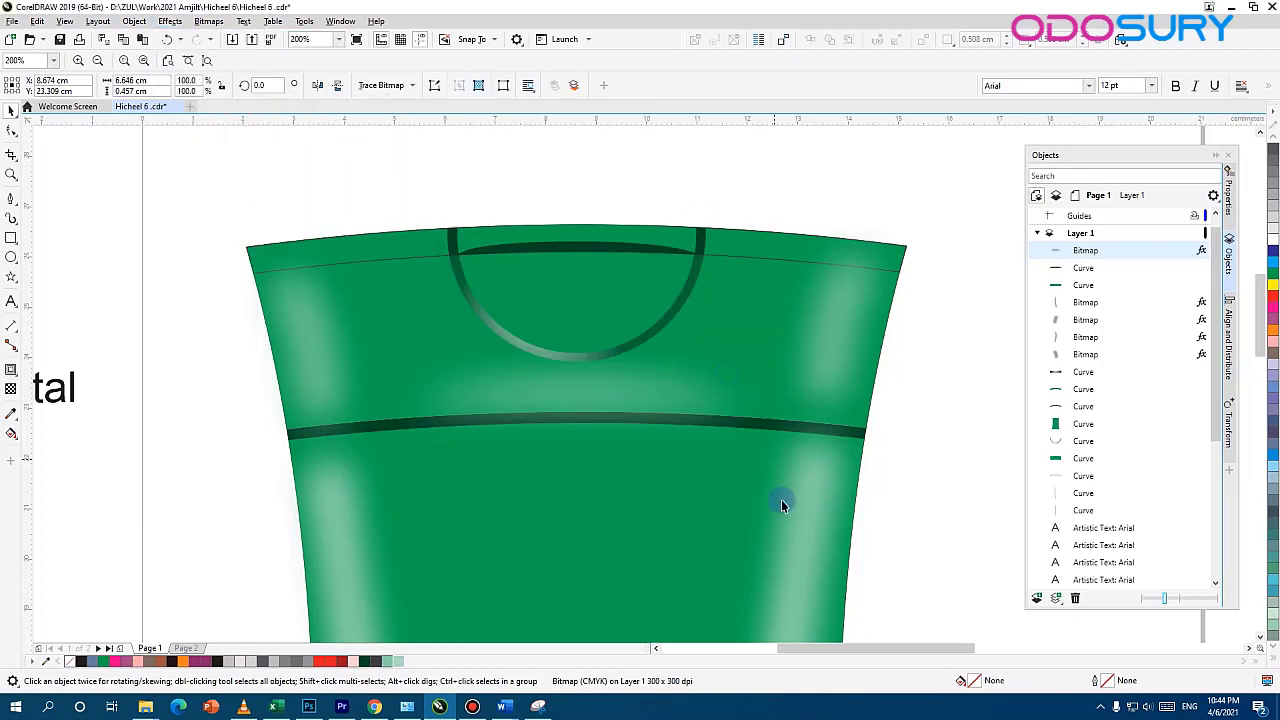
left_click(791, 359)
left_click(986, 454)
Draw a closed shape about 12.58 × 0.53 cm across the bottle's base, with a straight top and a downward-curved lower edge
scroll(750, 425, "down", 2)
scroll(725, 485, "up", 2)
left_click_drag(708, 410, 540, 403)
left_click_drag(532, 610, 485, 330)
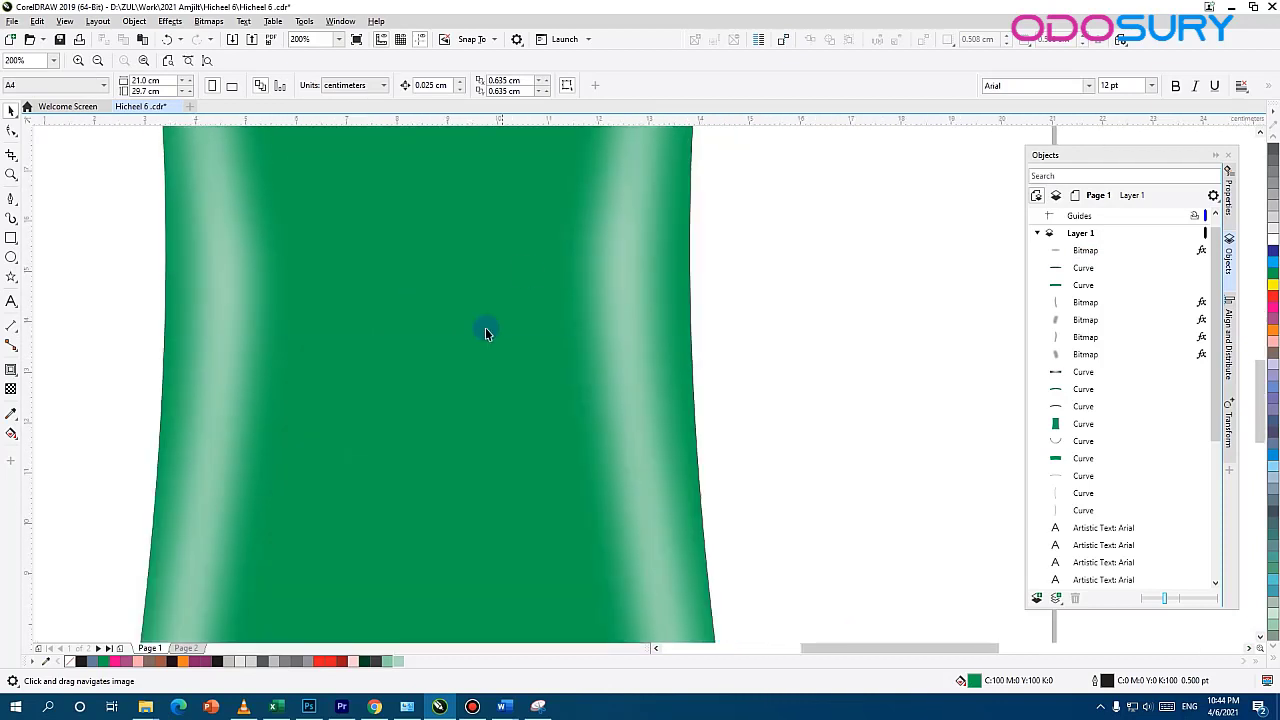
left_click_drag(483, 560, 570, 270)
left_click_drag(434, 506, 443, 327)
left_click_drag(613, 618, 578, 628)
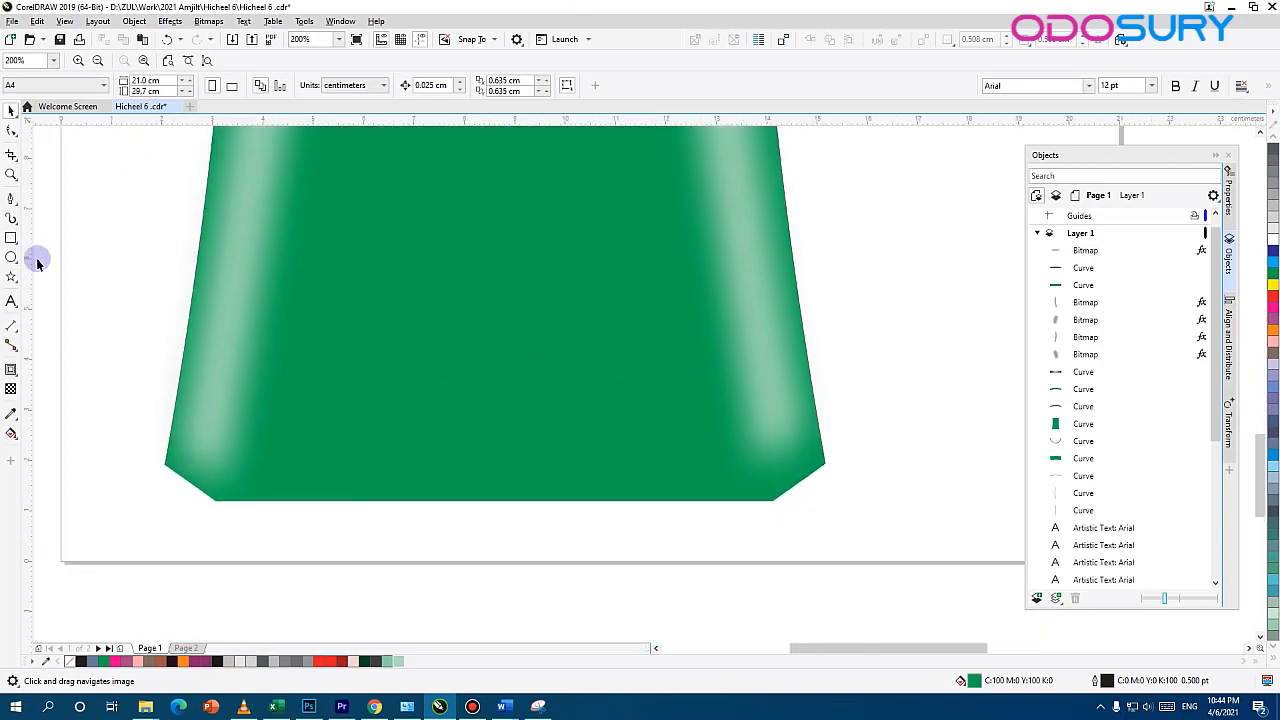
left_click(10, 199)
left_click(175, 462)
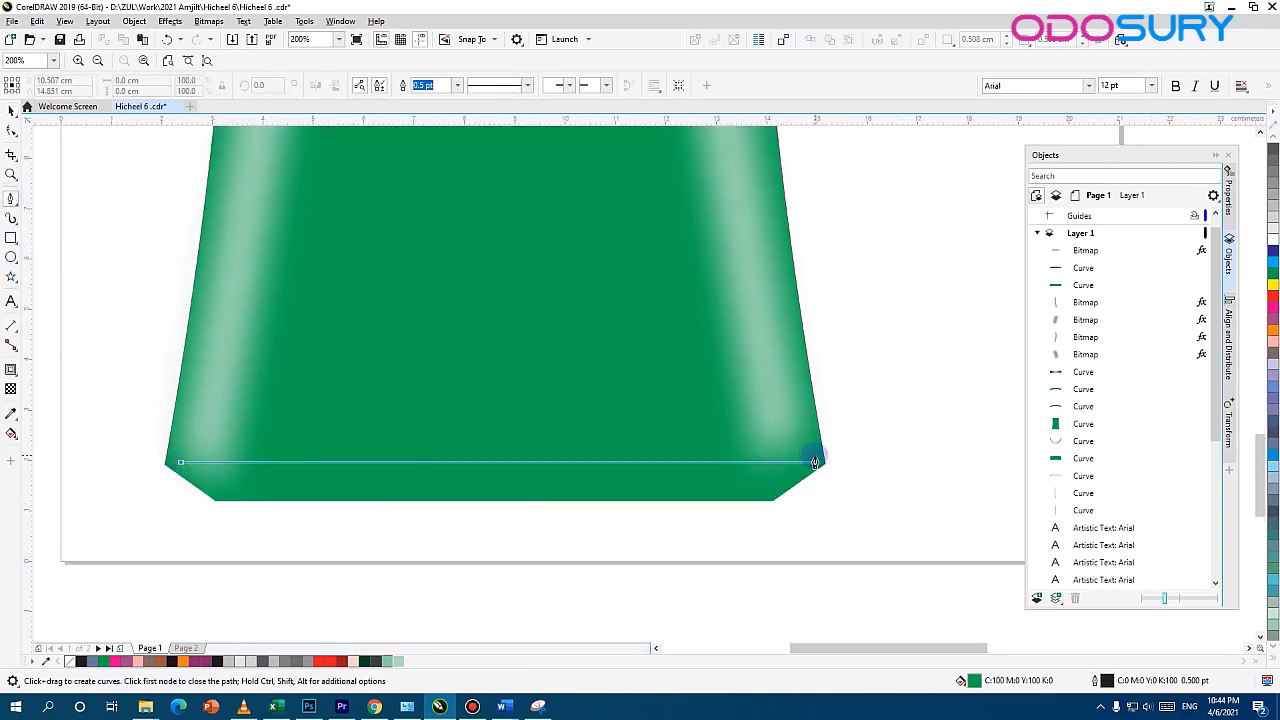
left_click(820, 462)
left_click_drag(488, 490, 271, 486)
left_click(176, 460)
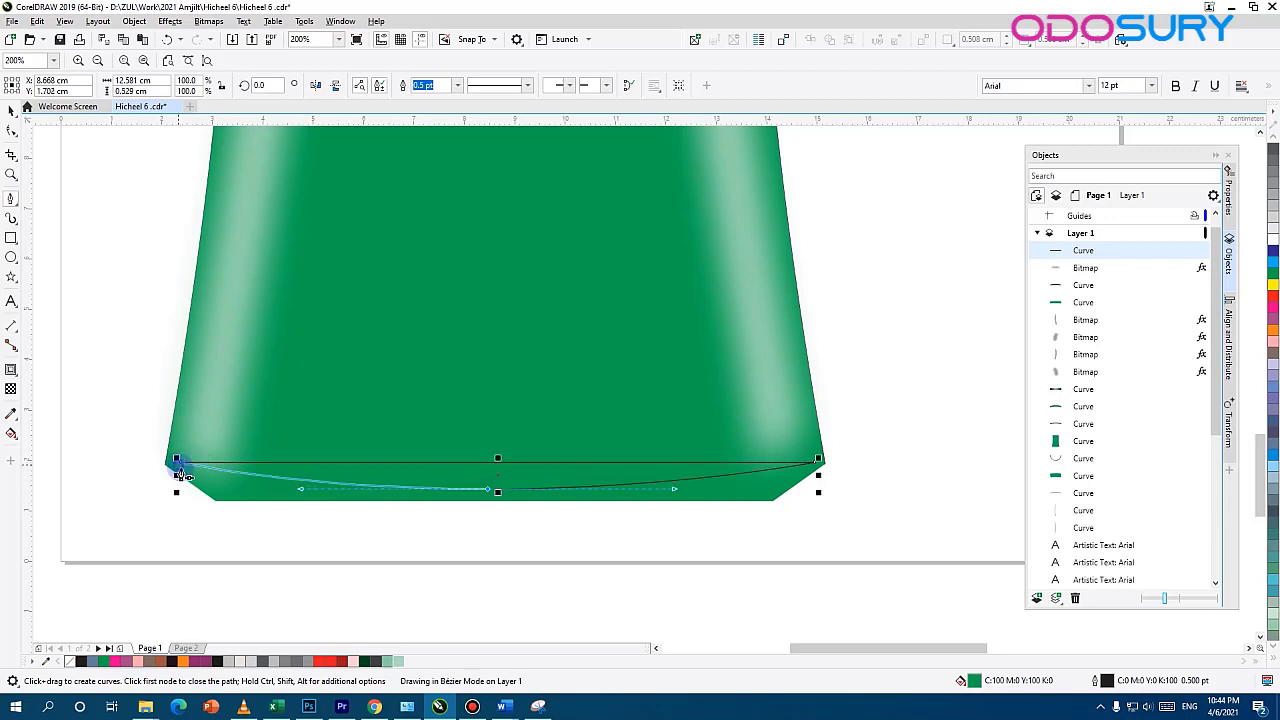
Fill the curved base shape with dark green C95 M41 Y100 K48 and remove its outline
key("space")
left_click(359, 662)
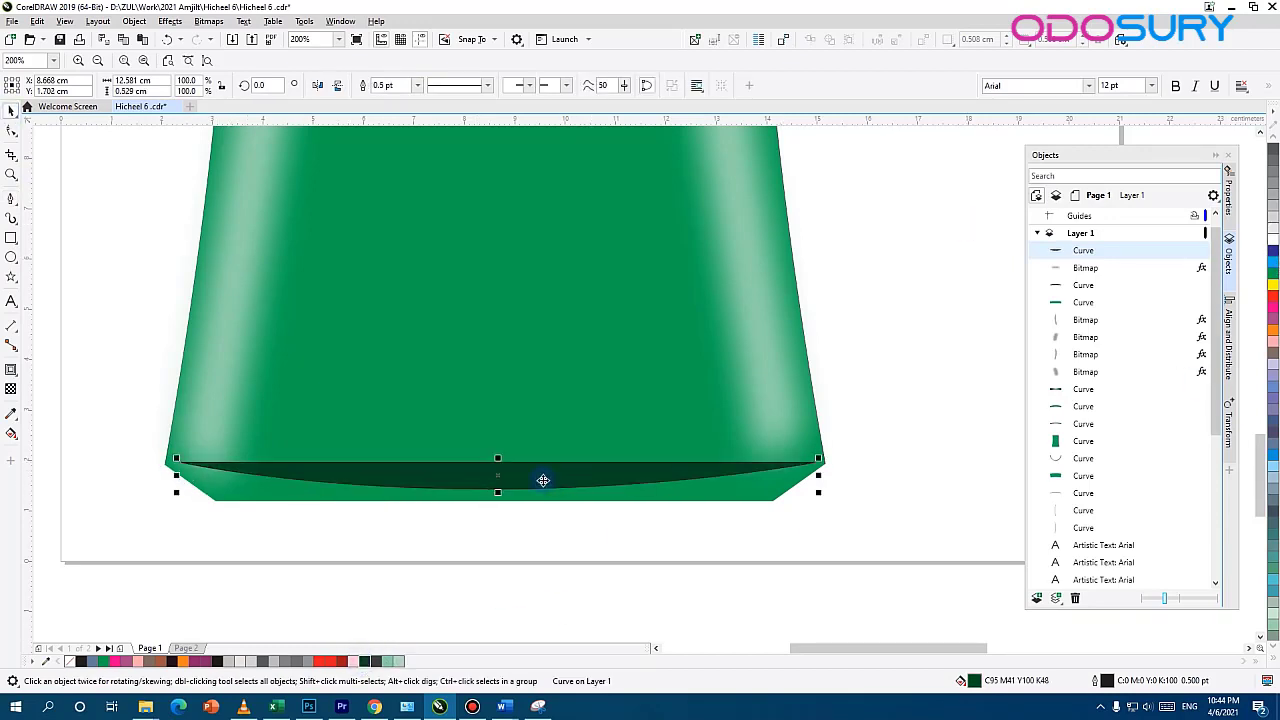
right_click(69, 661)
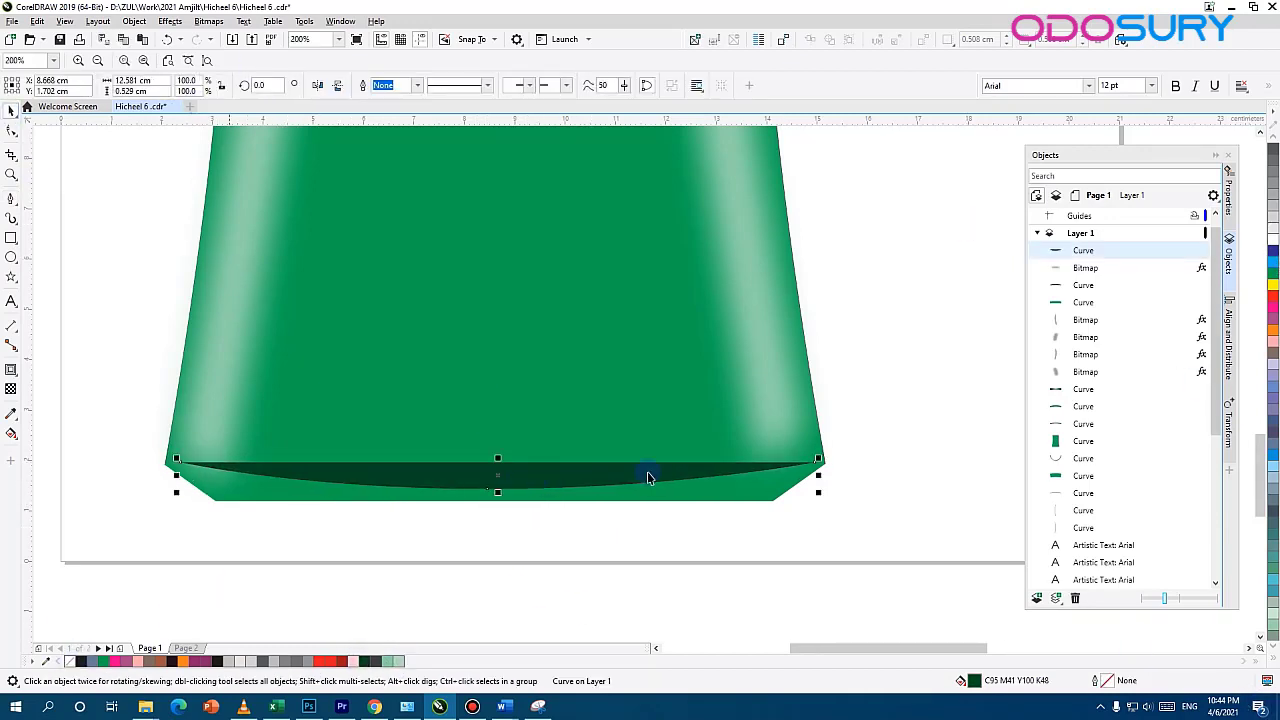
Convert the dark base shape to a 300 dpi CMYK bitmap and apply a Gaussian blur with a 31.8-pixel radius
left_click(208, 21)
left_click(240, 40)
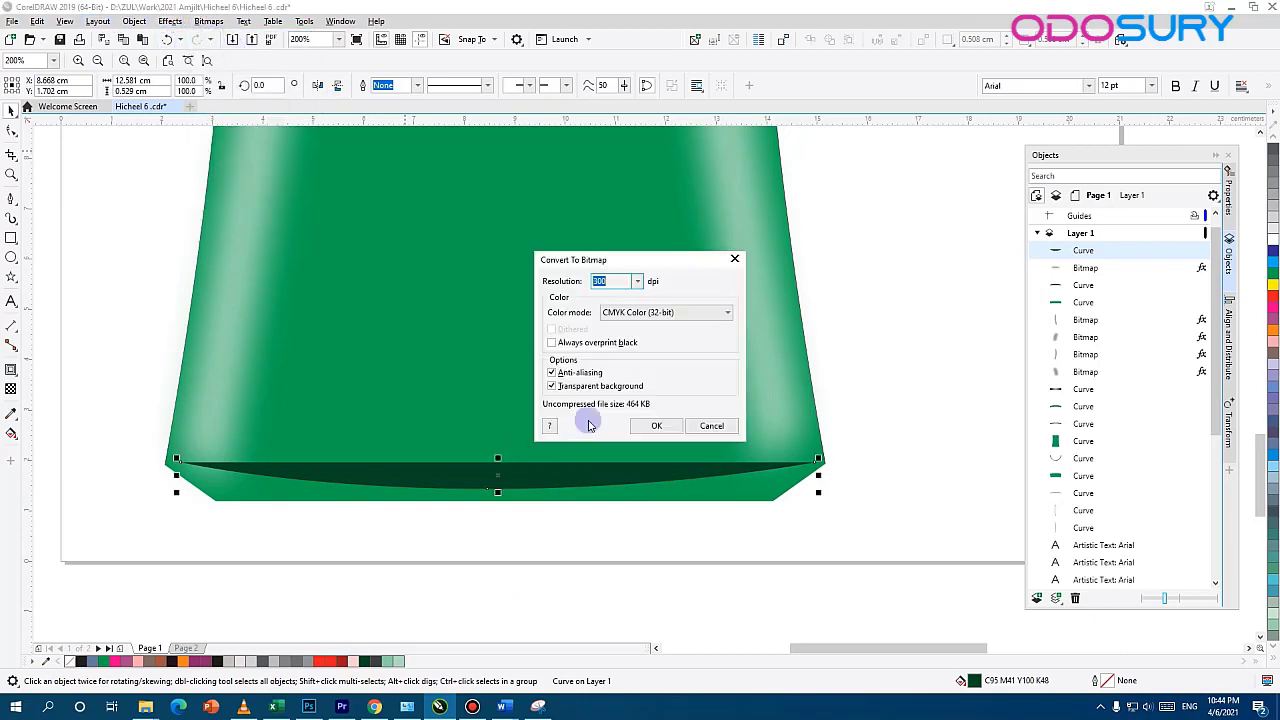
left_click(652, 426)
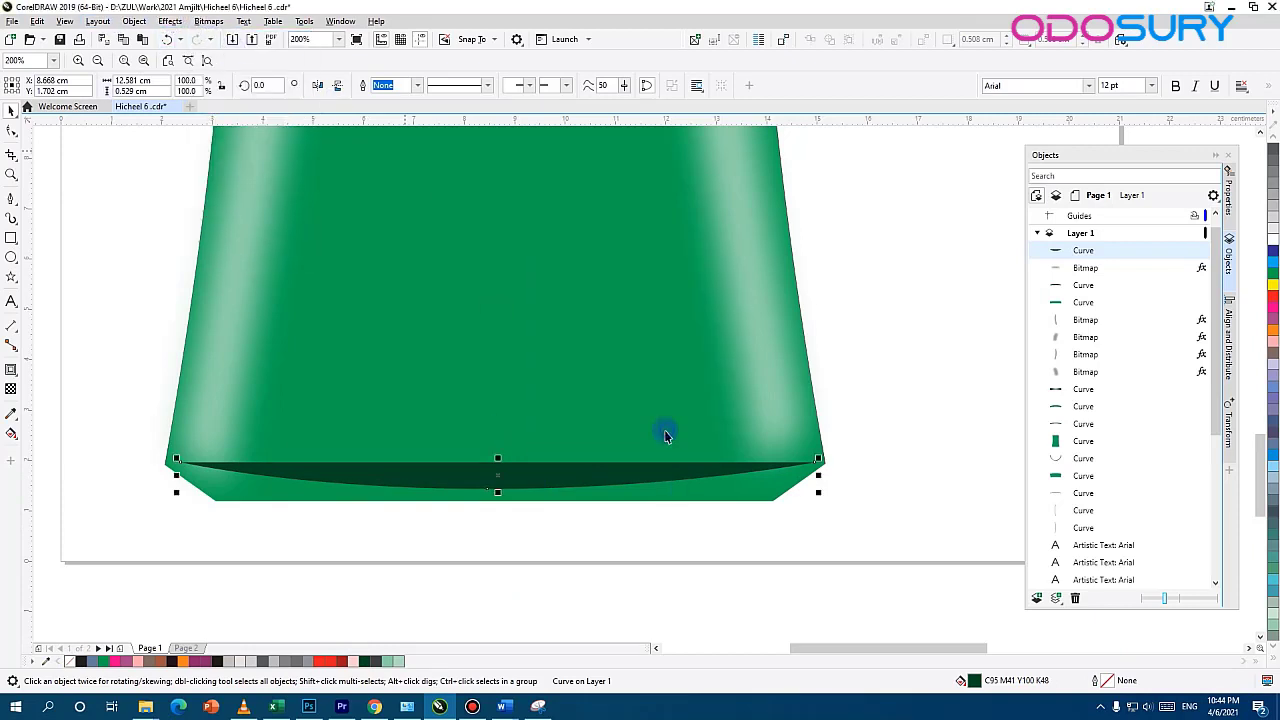
left_click(175, 20)
mouse_move(235, 98)
left_click(318, 124)
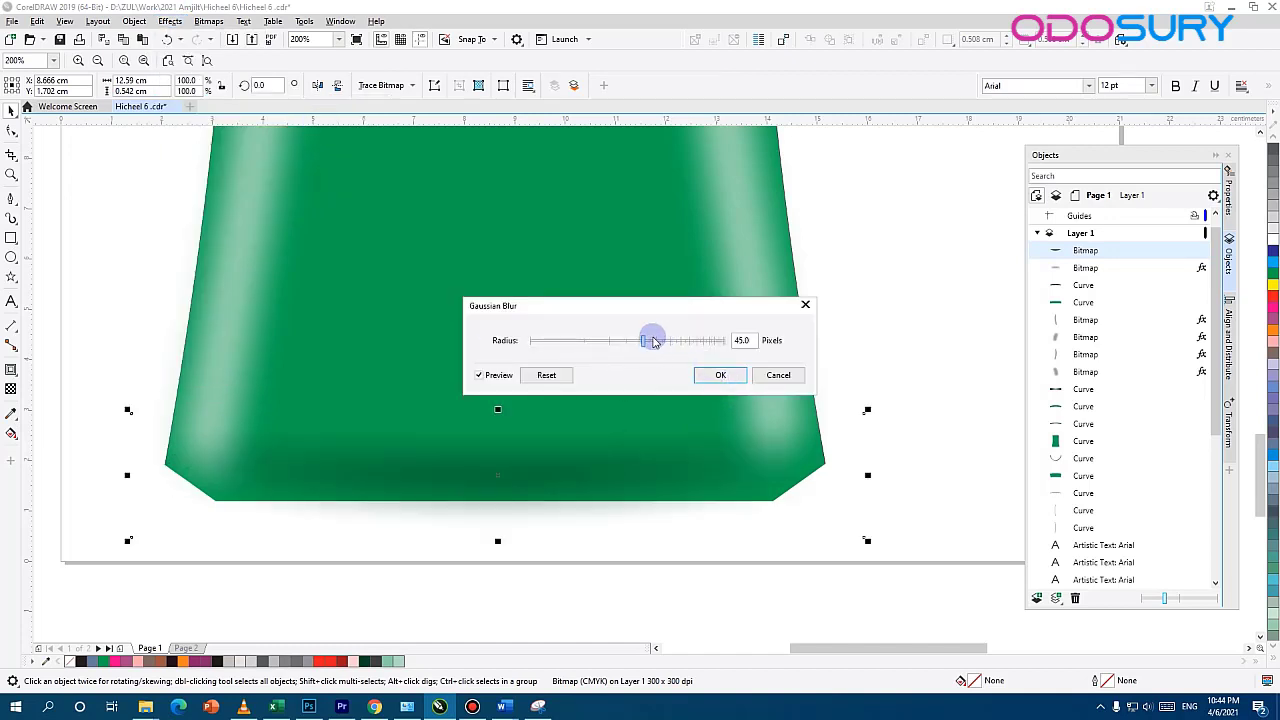
left_click_drag(654, 342, 617, 347)
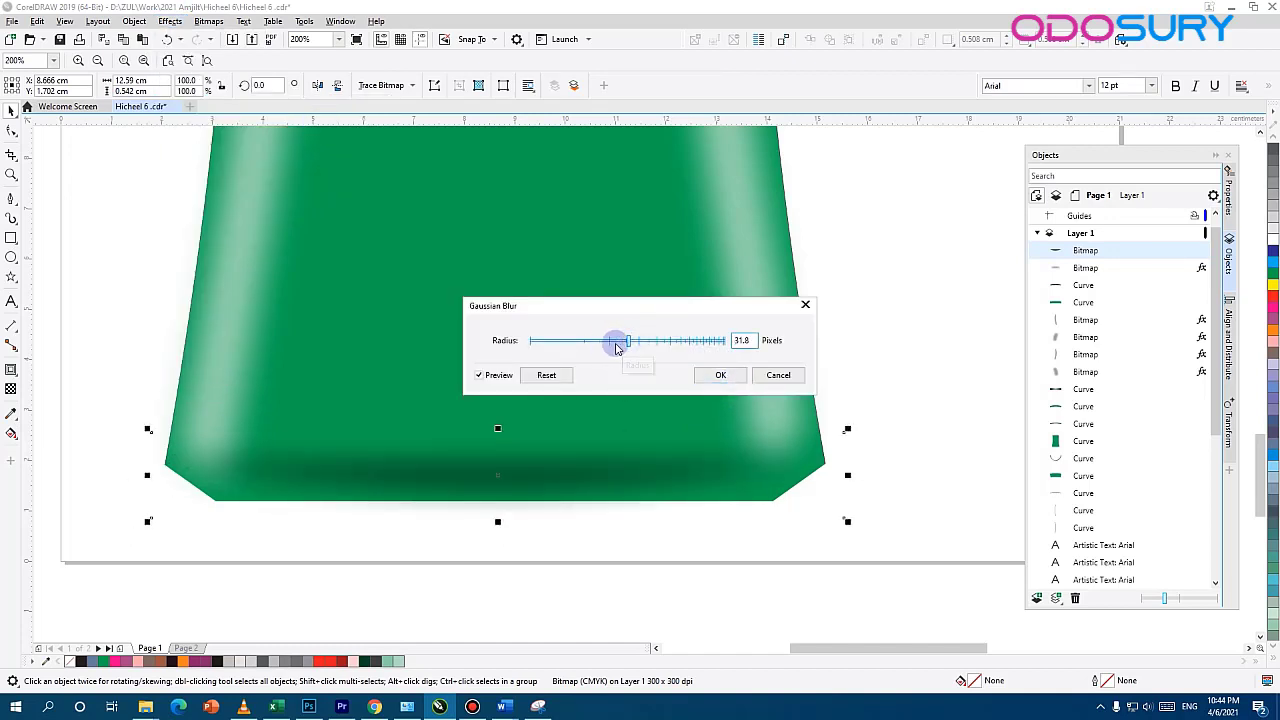
left_click(720, 375)
scroll(743, 400, "down", 2)
key("Escape")
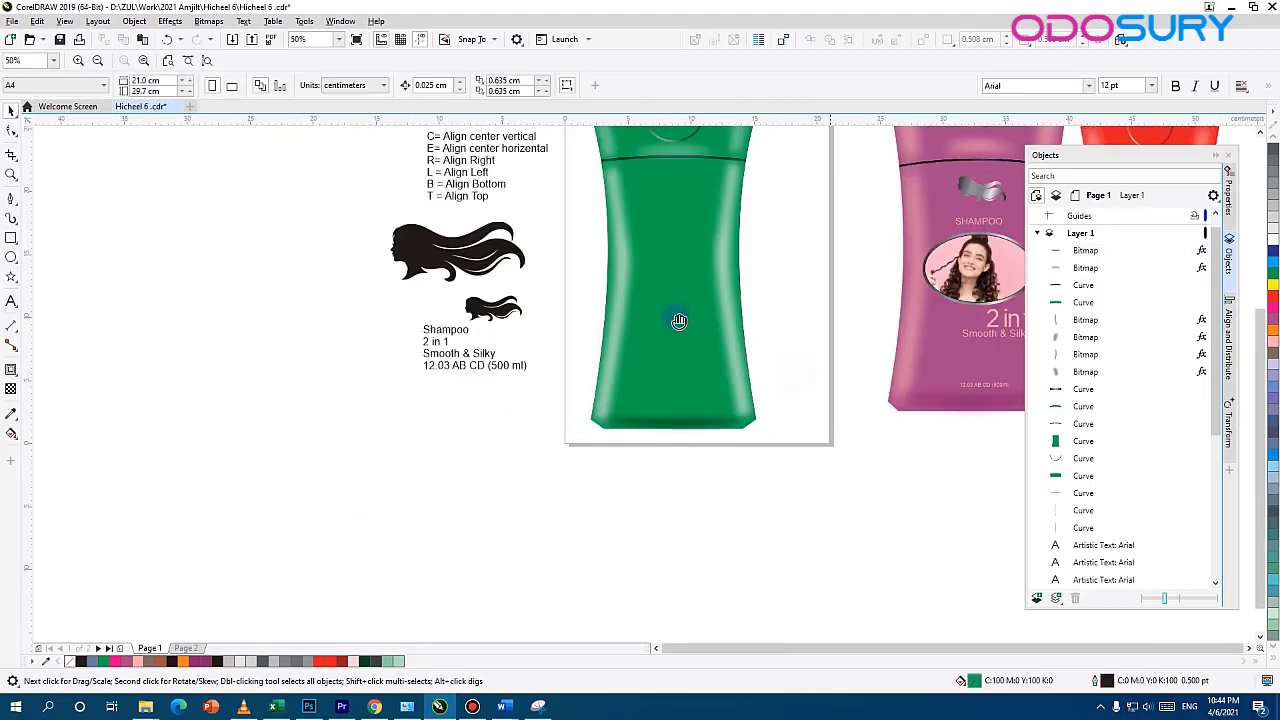
Apply a linear gradient along the dark band below the cap, running from dark green to a lighter bottle green
left_click_drag(679, 321, 556, 362)
scroll(396, 393, "up", 1)
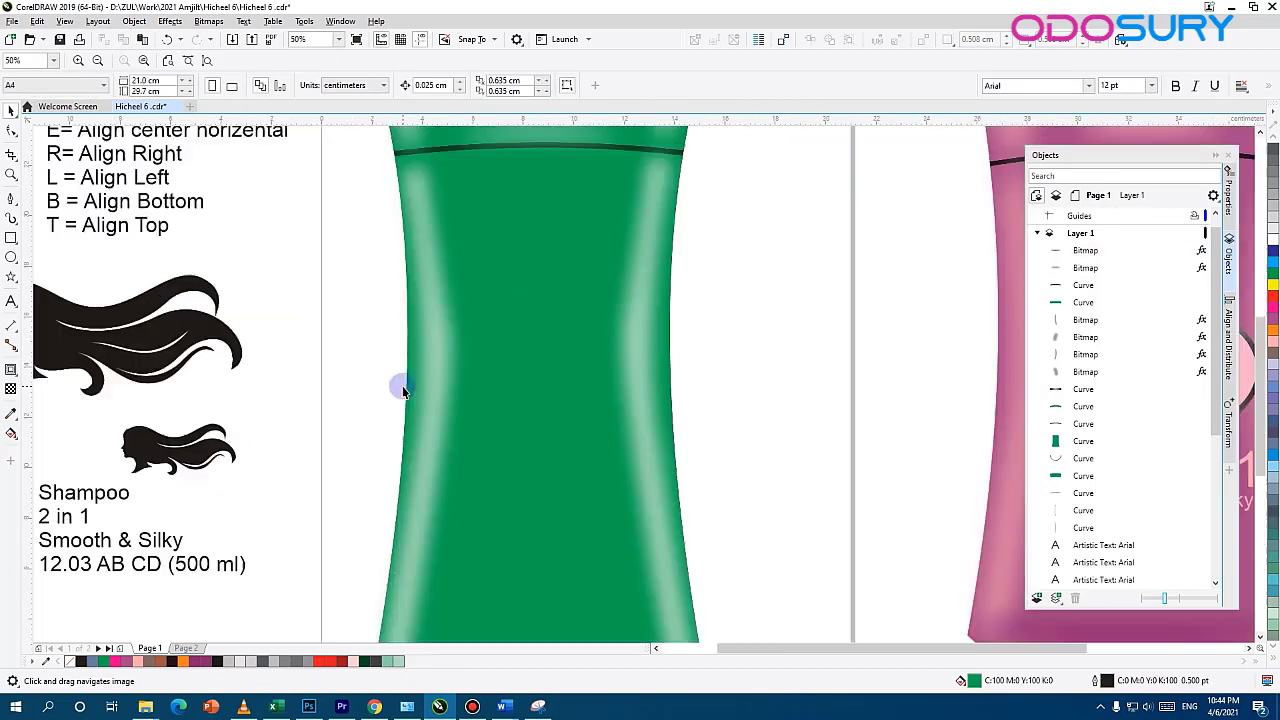
left_click(452, 153)
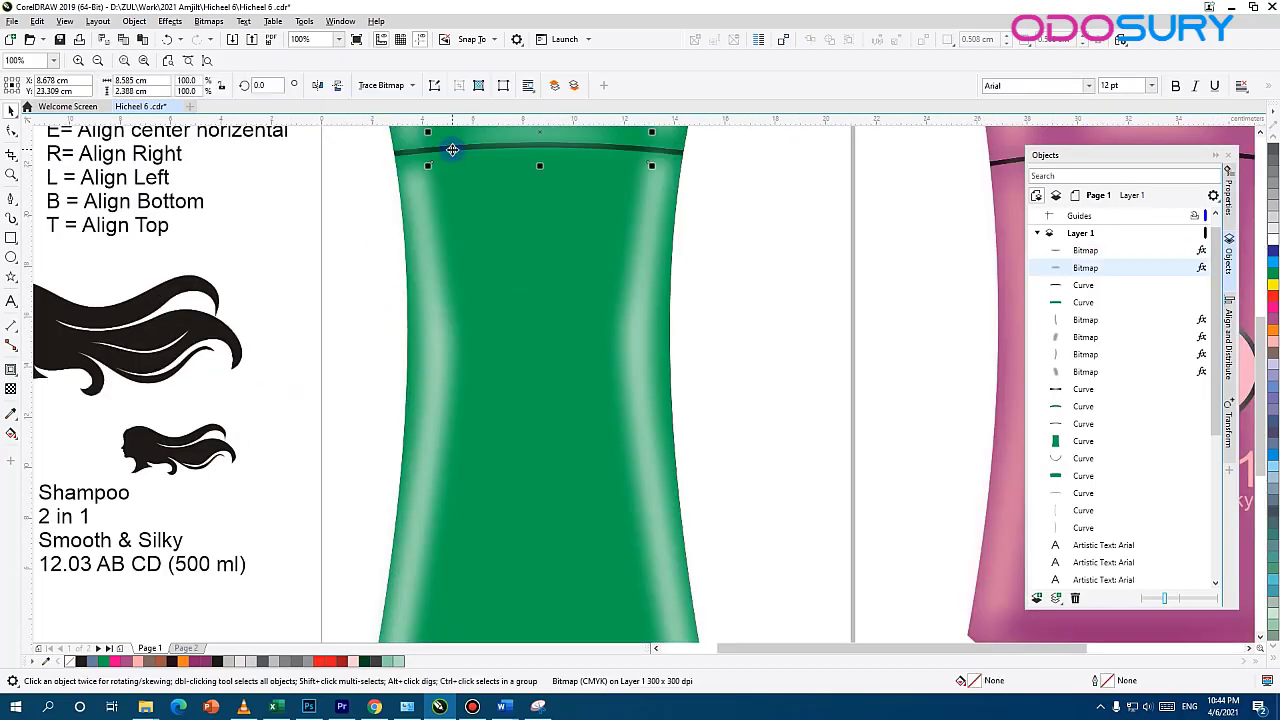
scroll(712, 260, "up", 1)
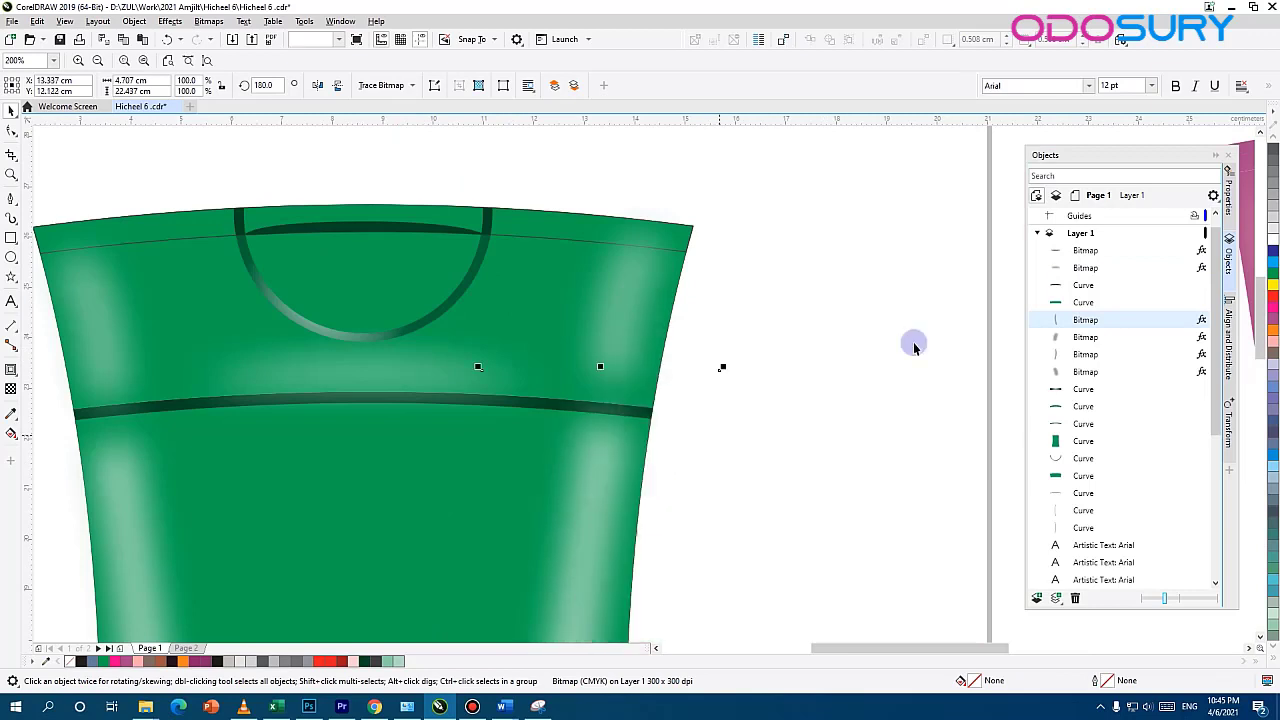
left_click(1082, 422)
left_click_drag(134, 425, 714, 286)
left_click(11, 434)
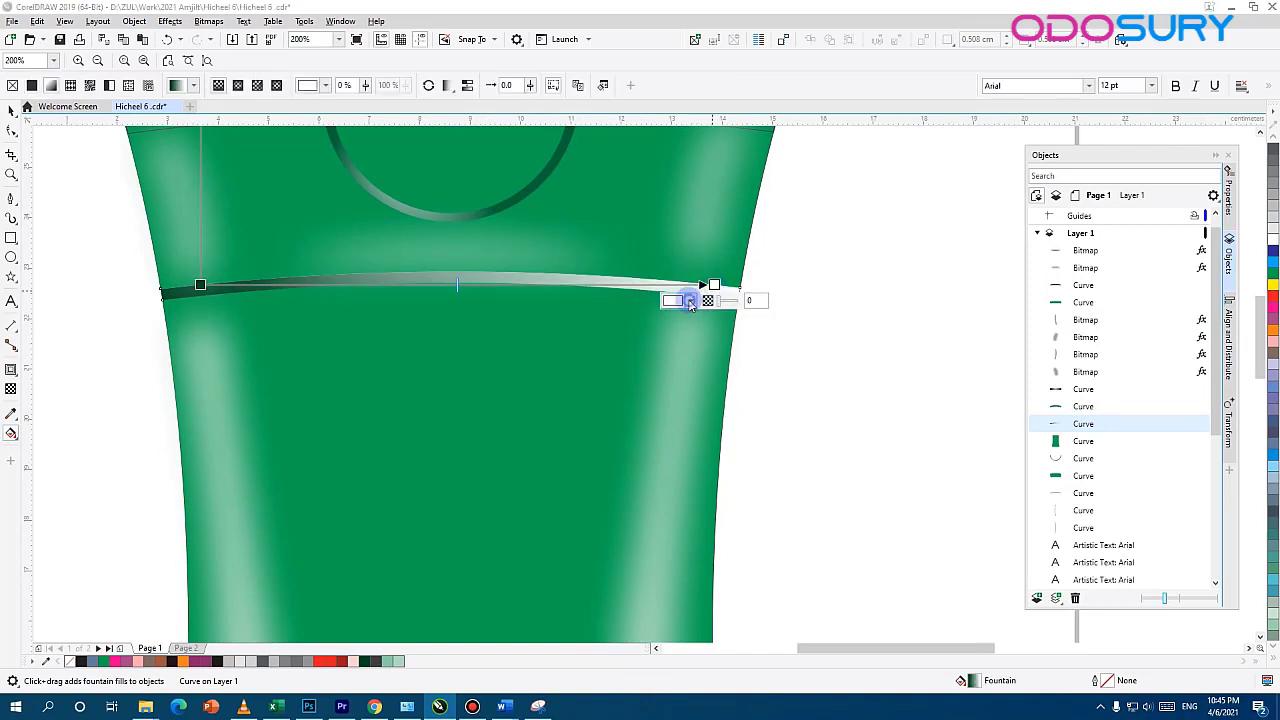
left_click(690, 300)
left_click(787, 505)
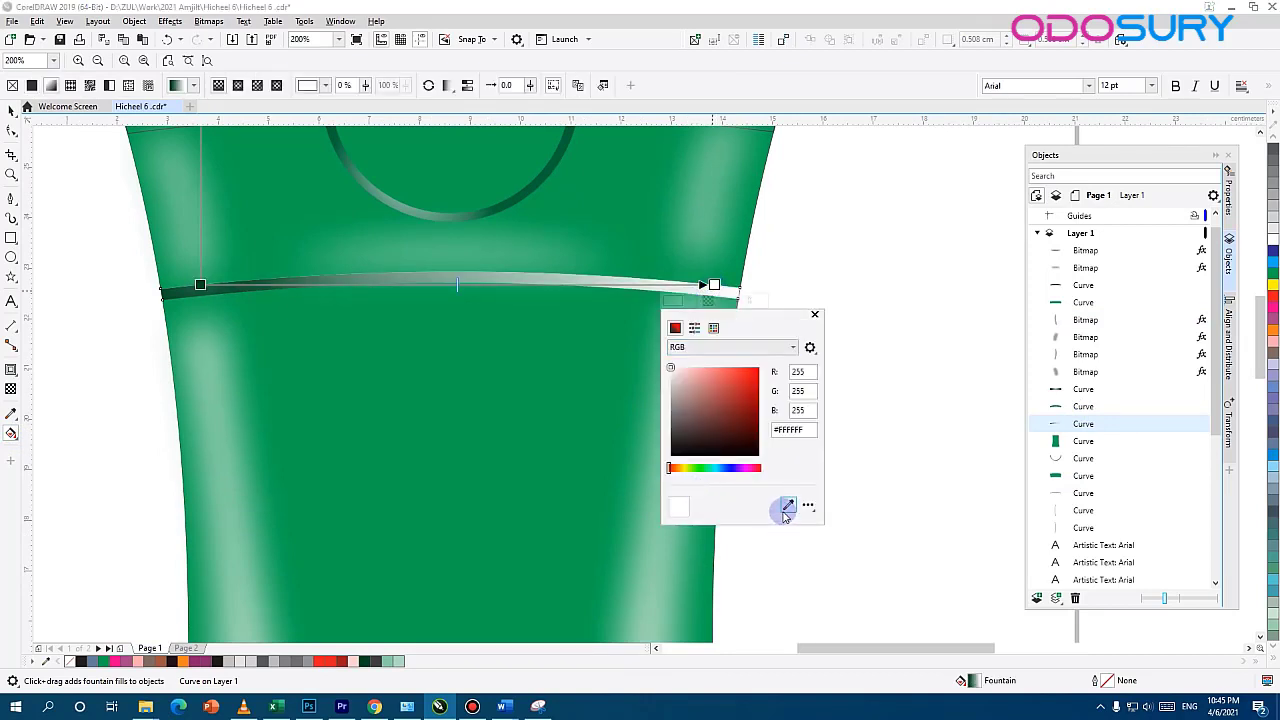
left_click(200, 286)
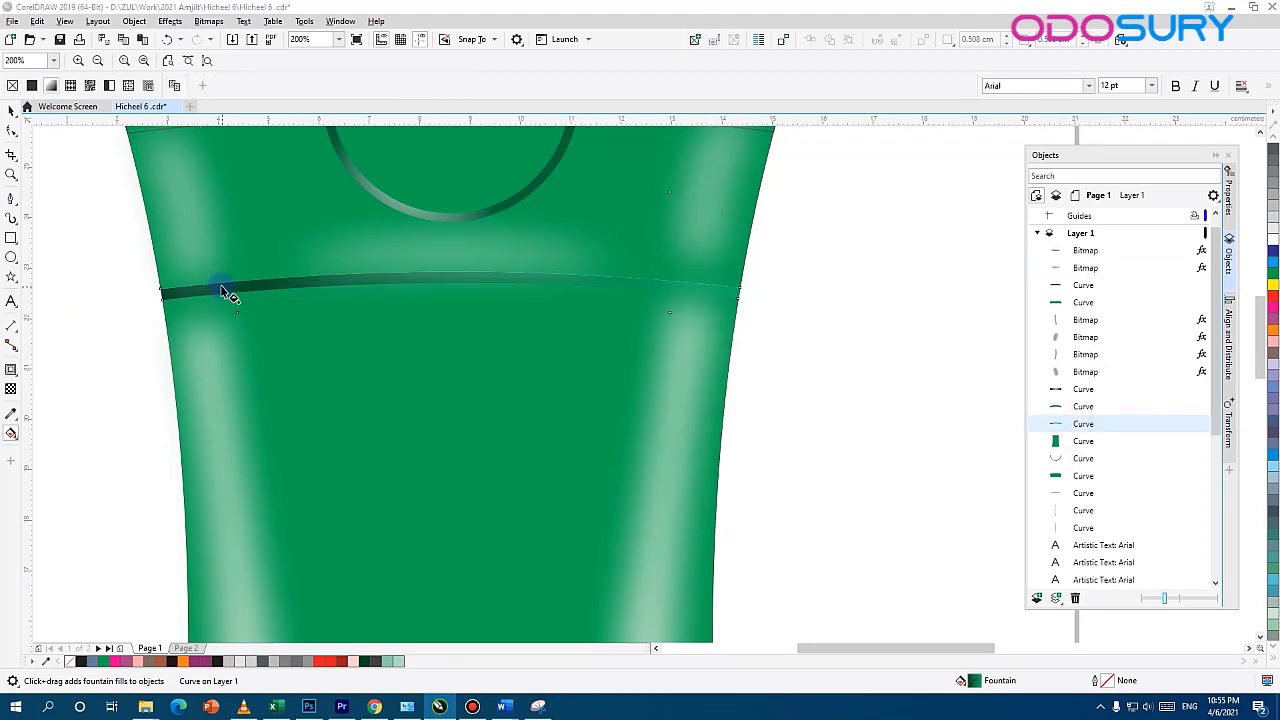
Set the right end of the band's gradient to dark green, with a lighter green stop in the middle
left_click_drag(224, 291, 703, 287)
left_click(679, 304)
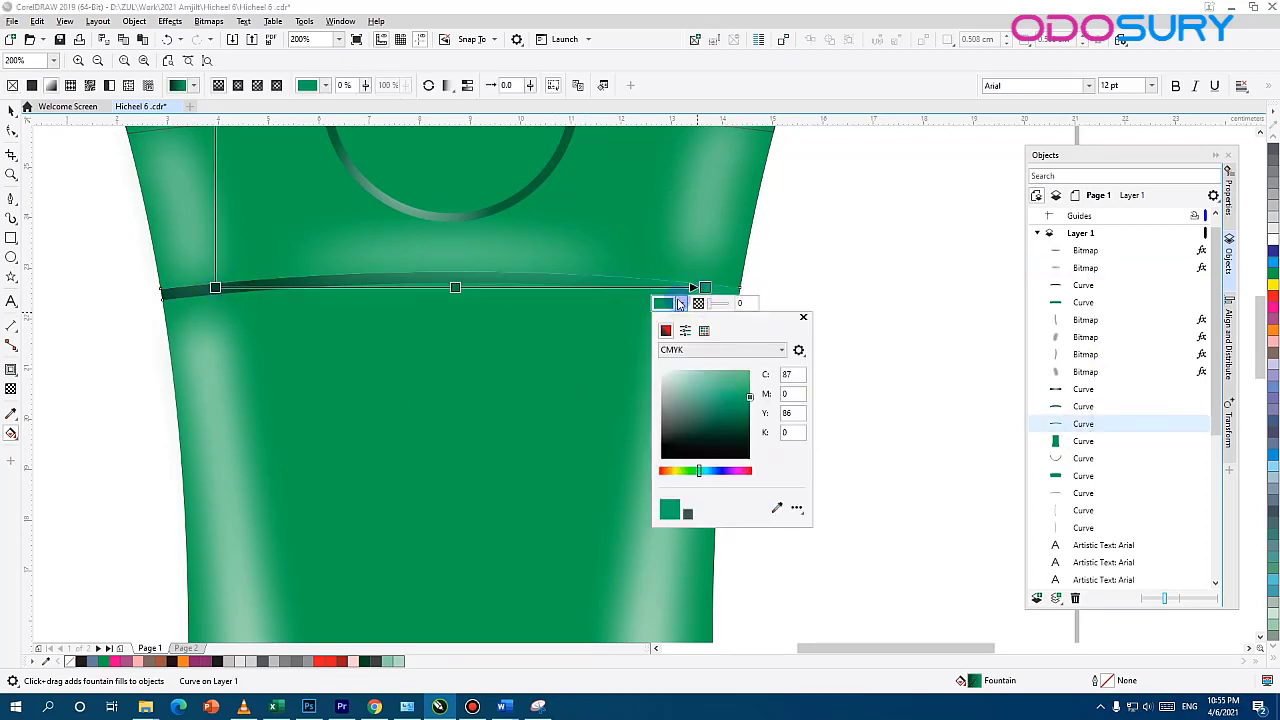
left_click_drag(749, 409, 748, 435)
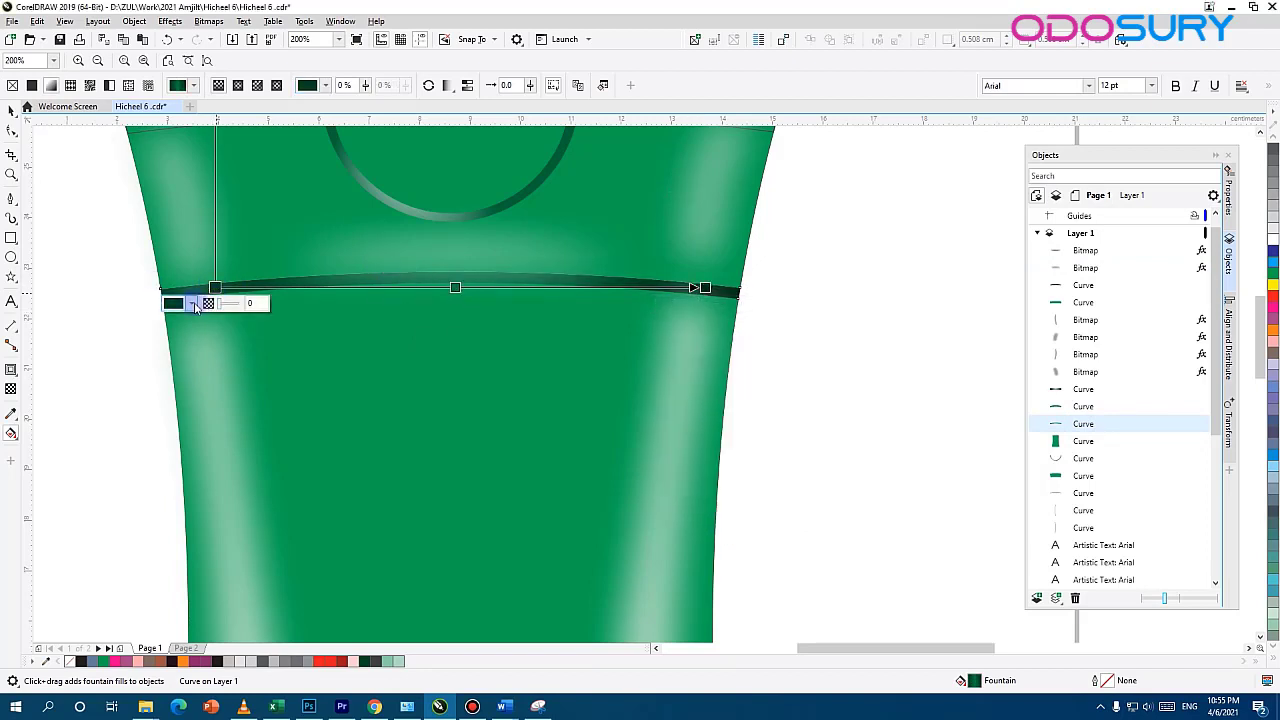
left_click(175, 303)
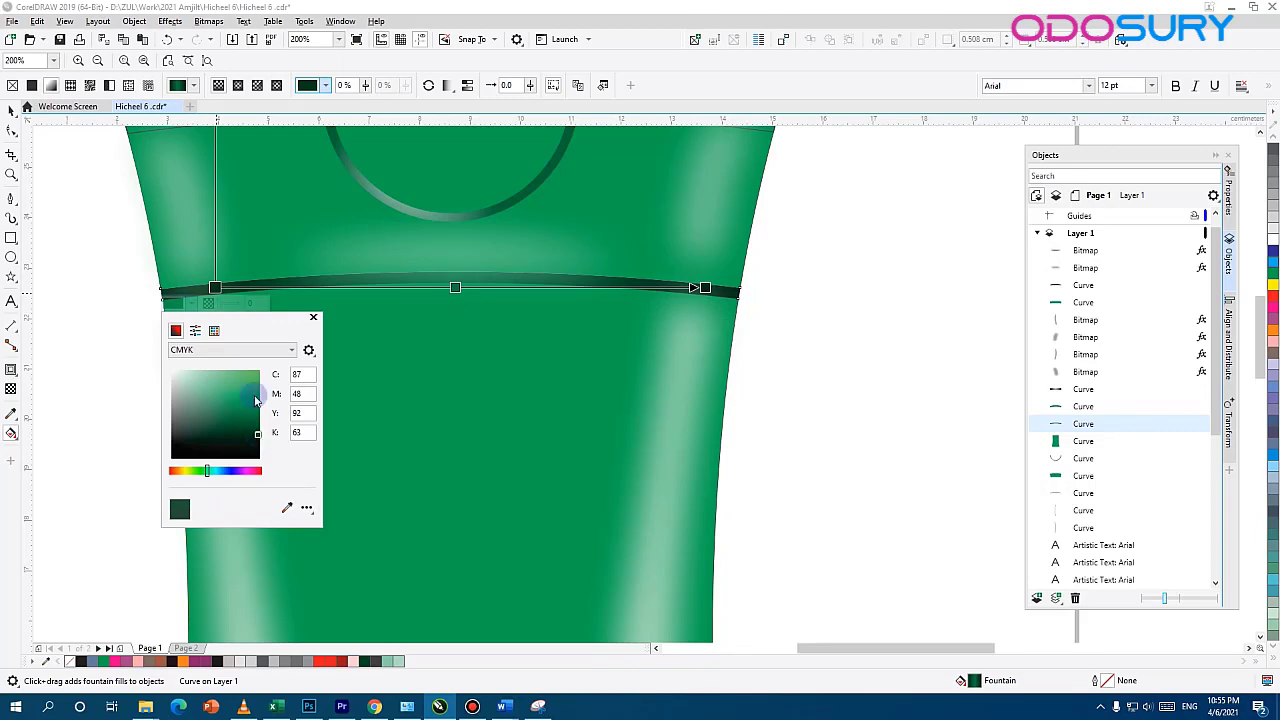
left_click(312, 319)
left_click(435, 85)
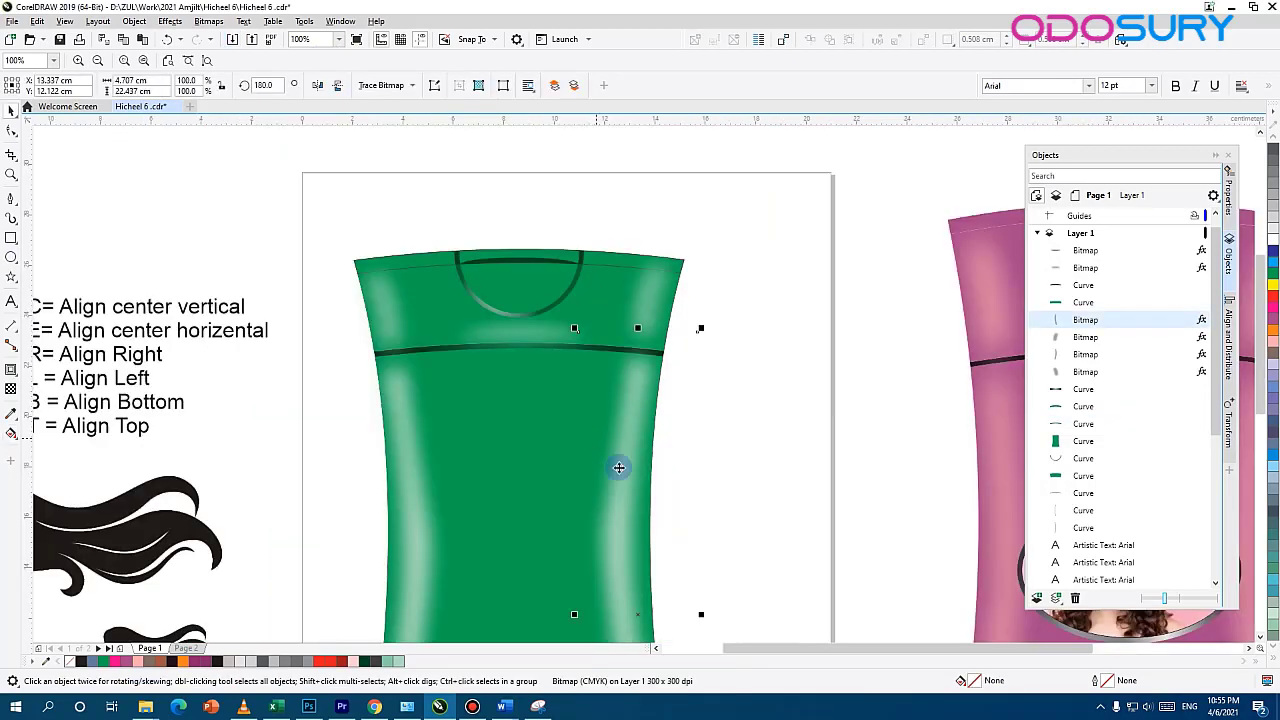
Import the photo 3.JPG from the Hicheel 6 folder in File Explorer and scale it down to the left of the page
left_click_drag(611, 466, 536, 476)
scroll(536, 476, "down", 2)
scroll(467, 505, "up", 2)
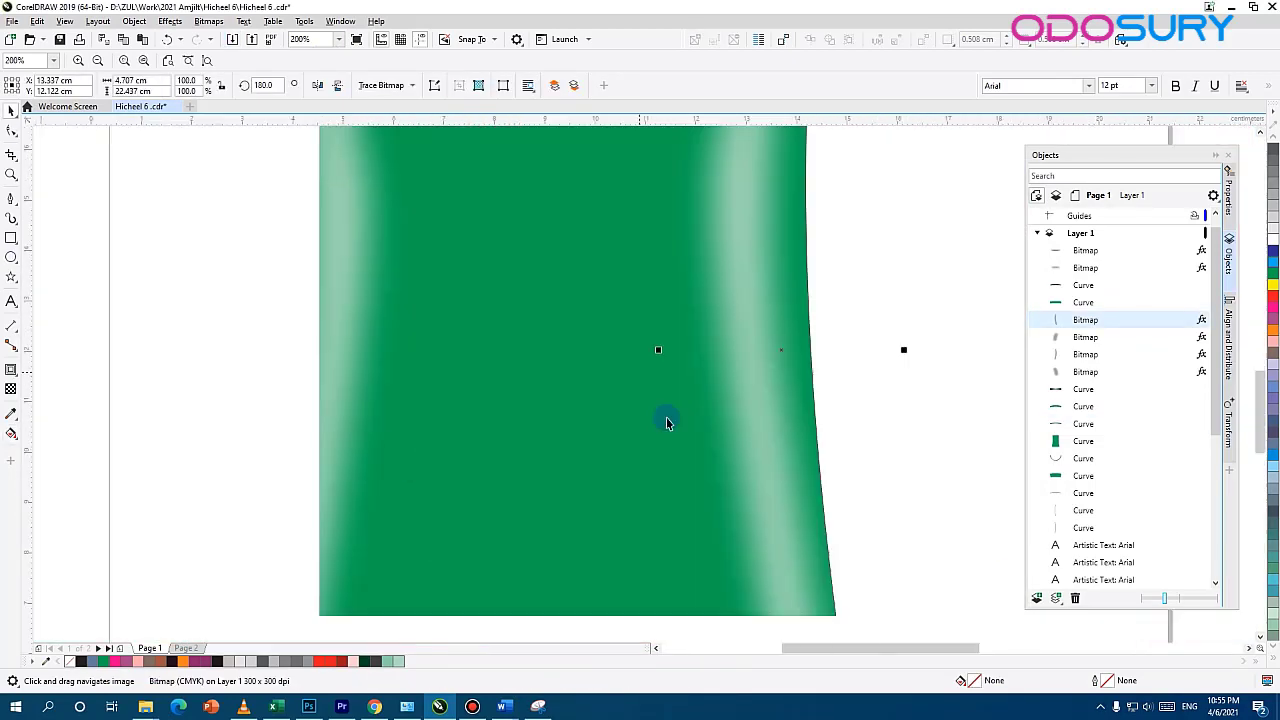
scroll(664, 419, "down", 2)
mouse_move(145, 707)
left_click(197, 640)
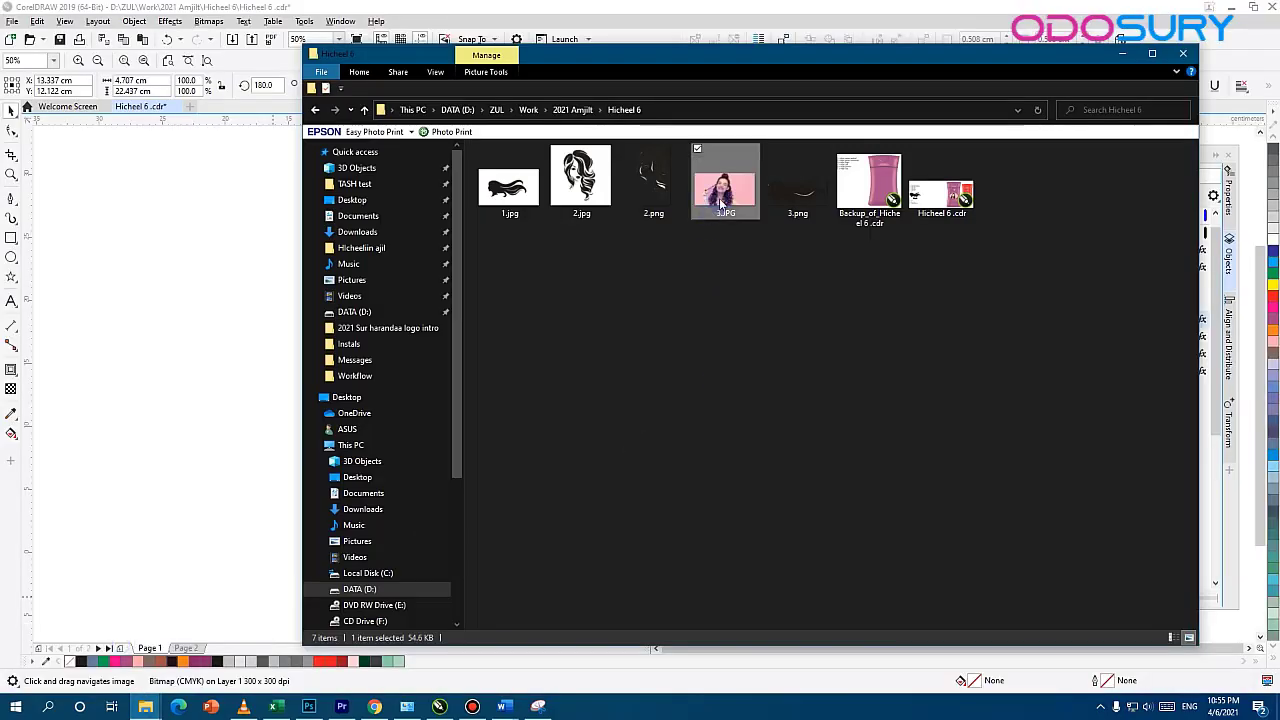
left_click_drag(209, 334, 211, 337)
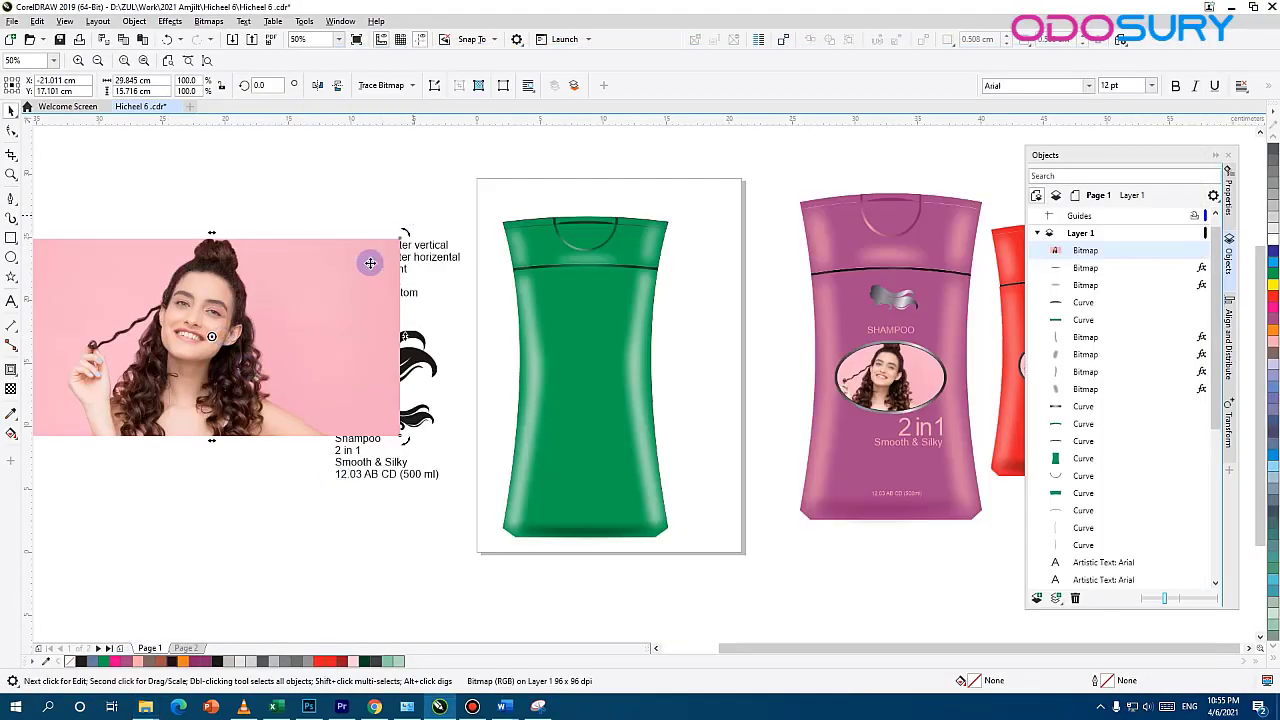
left_click_drag(394, 223, 257, 289)
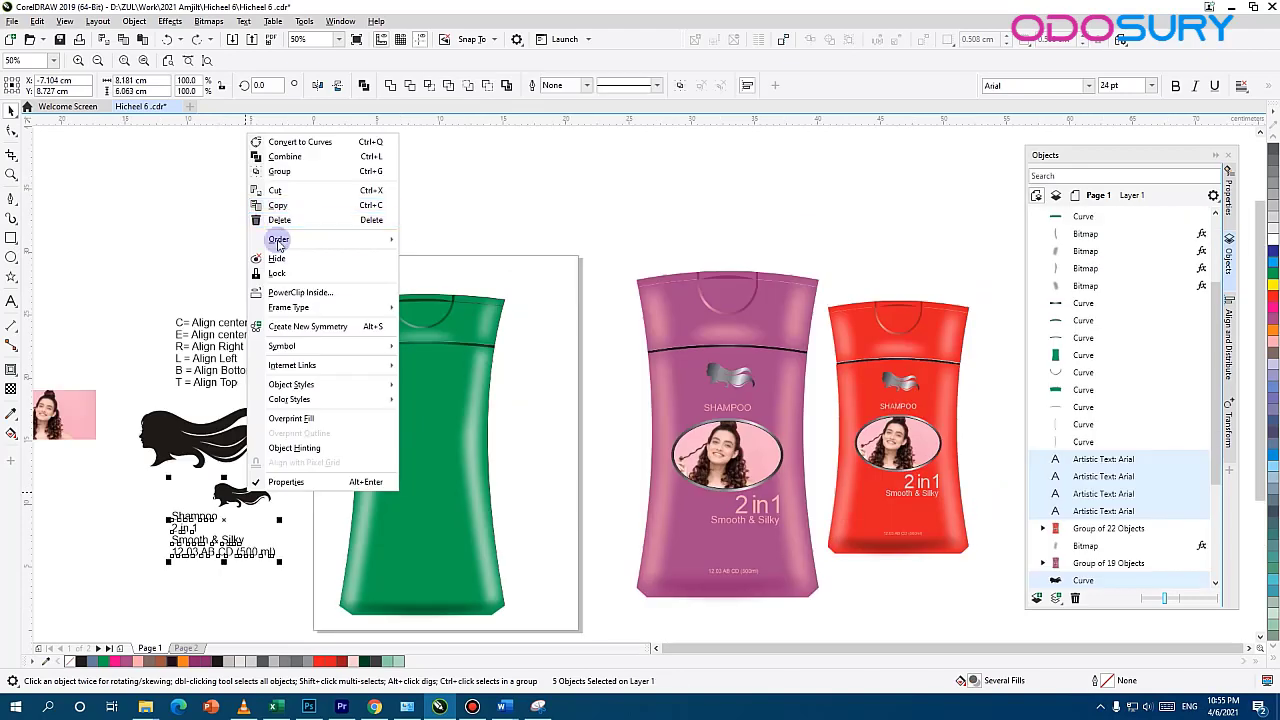
Bring the four label texts and the small hair logo to the front of the layer, and place the logo below the bottle's dark band
mouse_move(360, 240)
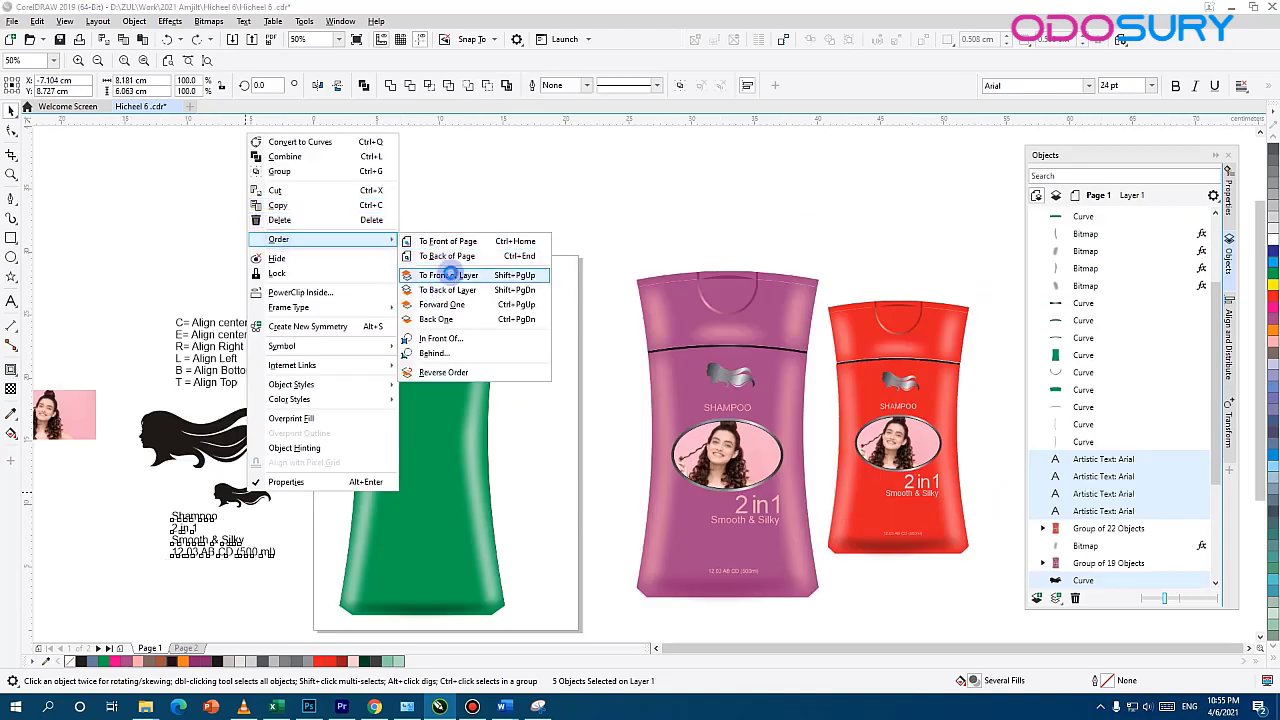
left_click(448, 274)
left_click_drag(232, 492, 413, 390)
scroll(410, 398, "up", 2)
left_click(432, 371)
left_click_drag(487, 340, 514, 332)
left_click_drag(440, 365, 512, 426)
Apply a linear fountain fill across the hair logo on the bottle, running from black to white with light and medium grey stops between
scroll(443, 386, "up", 1)
left_click(11, 433)
mouse_move(390, 358)
left_mouse_down()
mouse_move(720, 434)
mouse_move(545, 399)
left_mouse_up()
double_click(622, 419)
left_click(1272, 228)
left_click(1272, 217)
double_click(595, 412)
left_click(1272, 171)
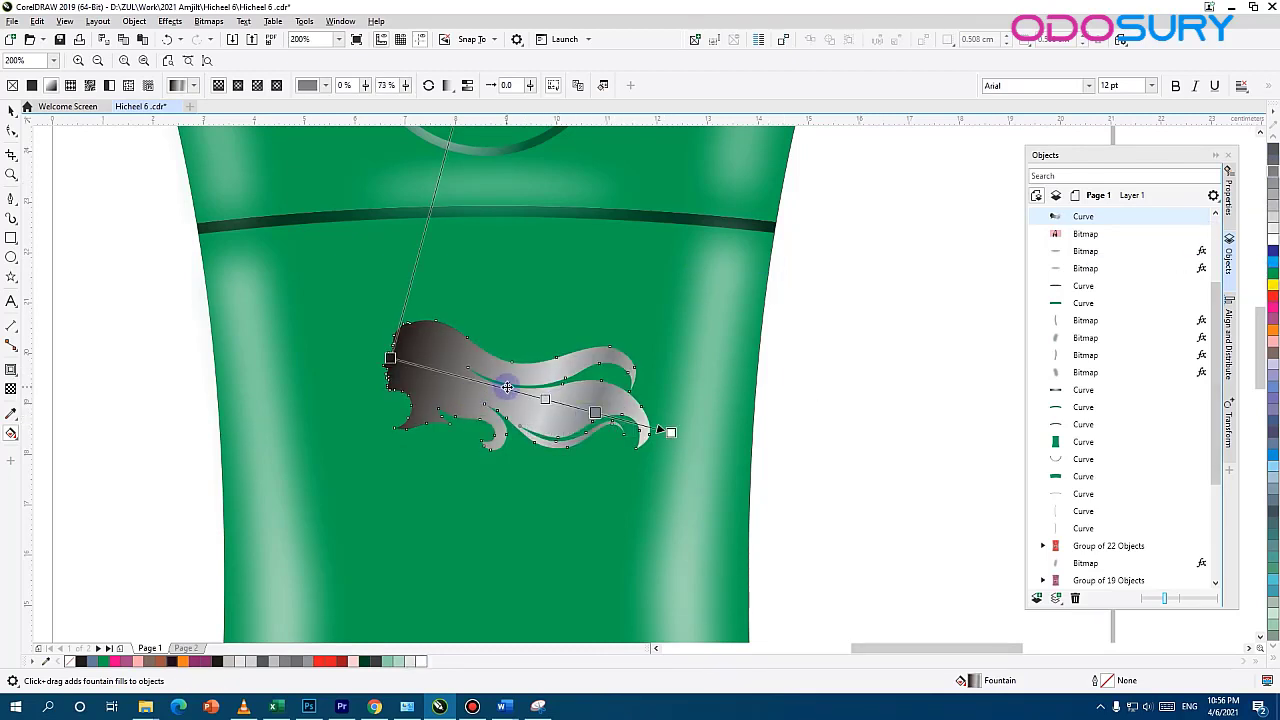
Add another grey stop to the logo's gradient, set its right end to dark grey, and shift the inner stops for a silver look
double_click(507, 387)
left_click(670, 431)
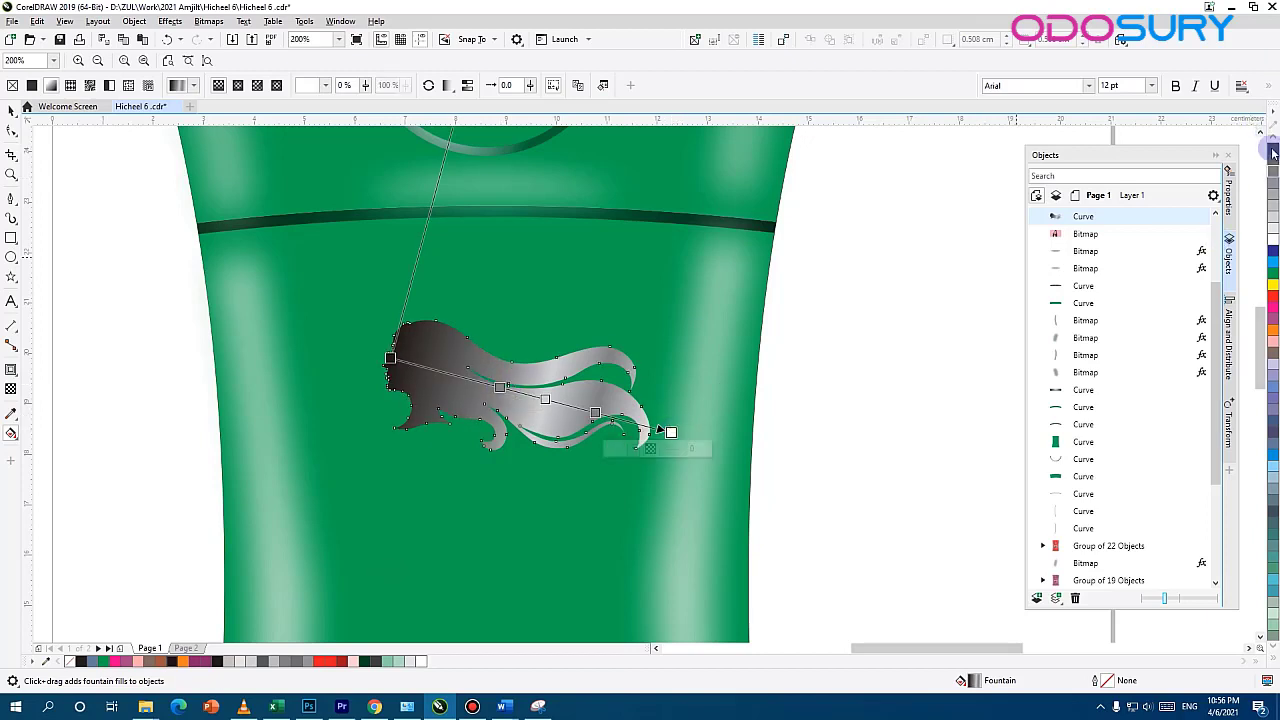
left_click(1272, 148)
left_click_drag(595, 412, 585, 408)
left_click_drag(499, 387, 448, 374)
left_click(11, 111)
key("Escape")
scroll(584, 460, "down", 2)
scroll(585, 468, "up", 2)
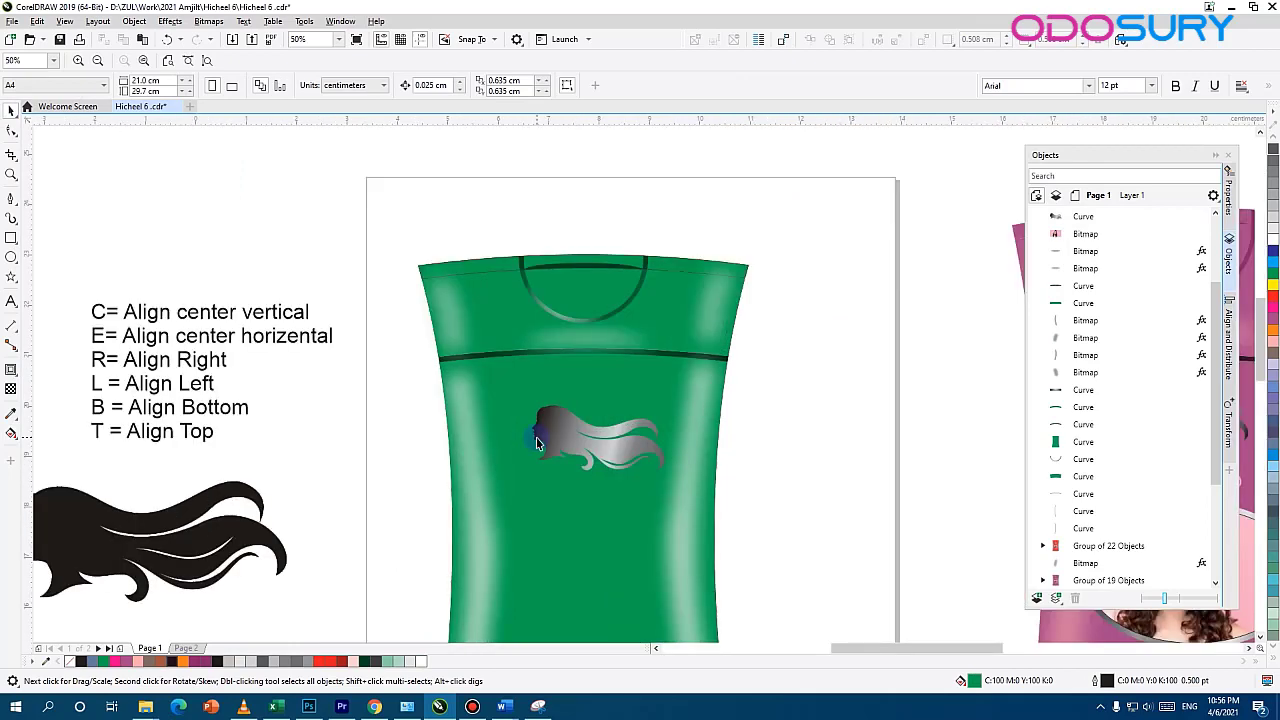
left_click(580, 459)
left_click(577, 526)
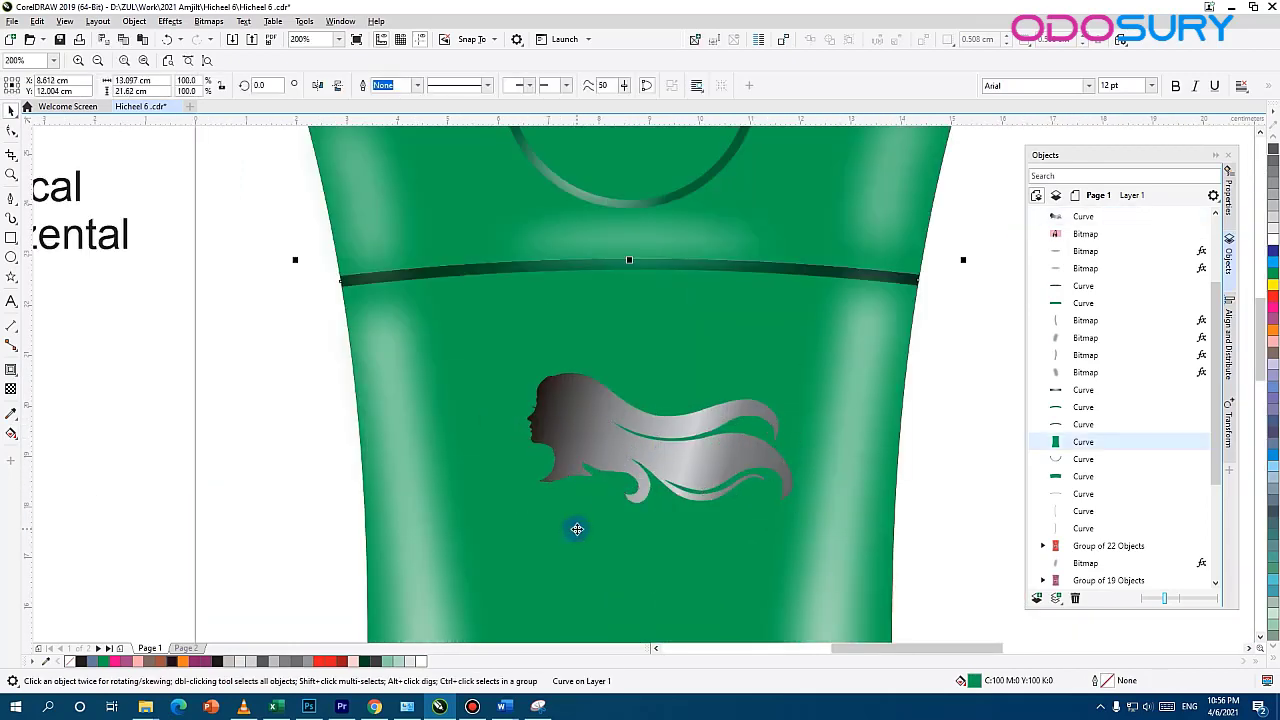
scroll(577, 526, "down", 2)
Place the Shampoo text below the logo on the bottle and change its case to uppercase
left_click_drag(370, 504, 585, 403)
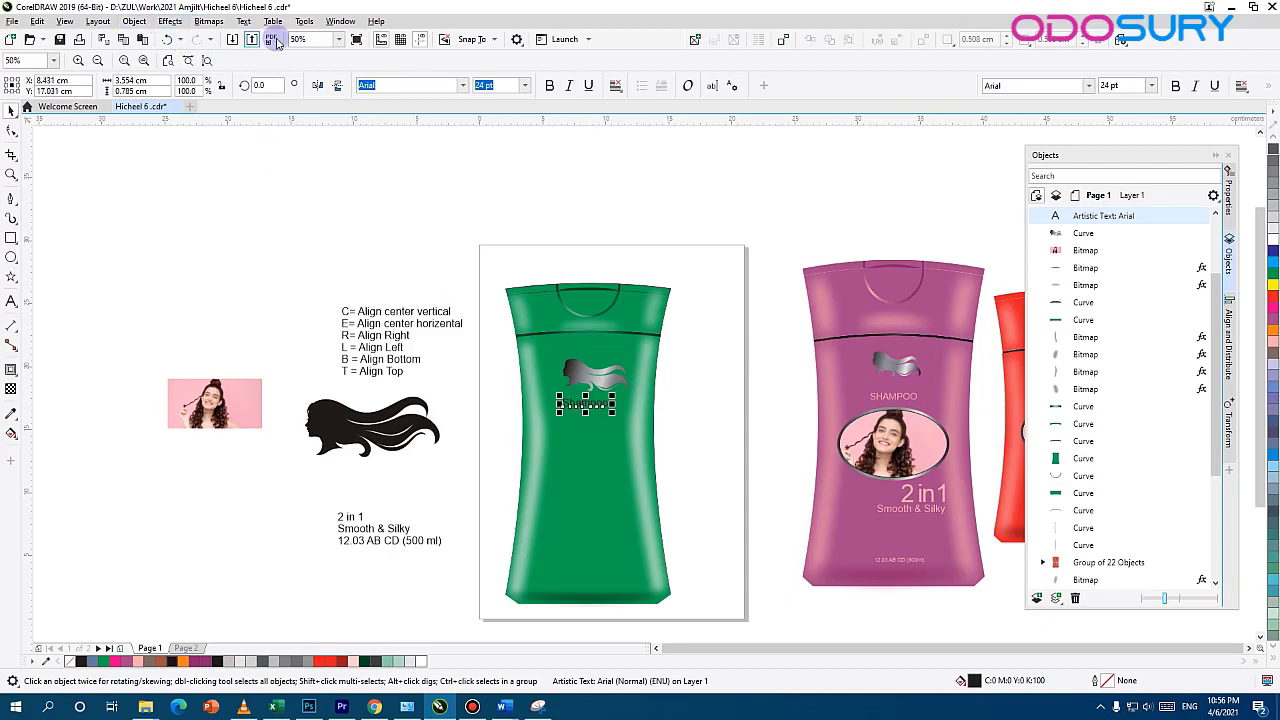
left_click(243, 21)
left_click(268, 297)
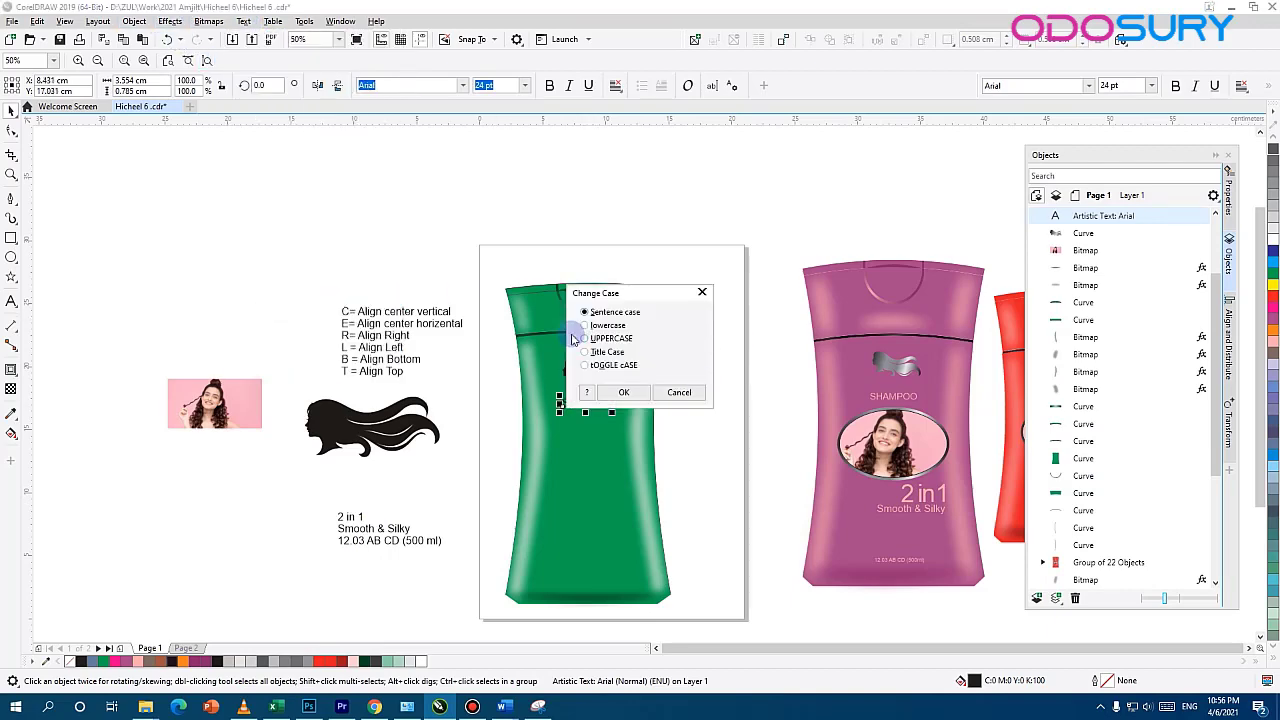
left_click(627, 397)
scroll(609, 349, "up", 2)
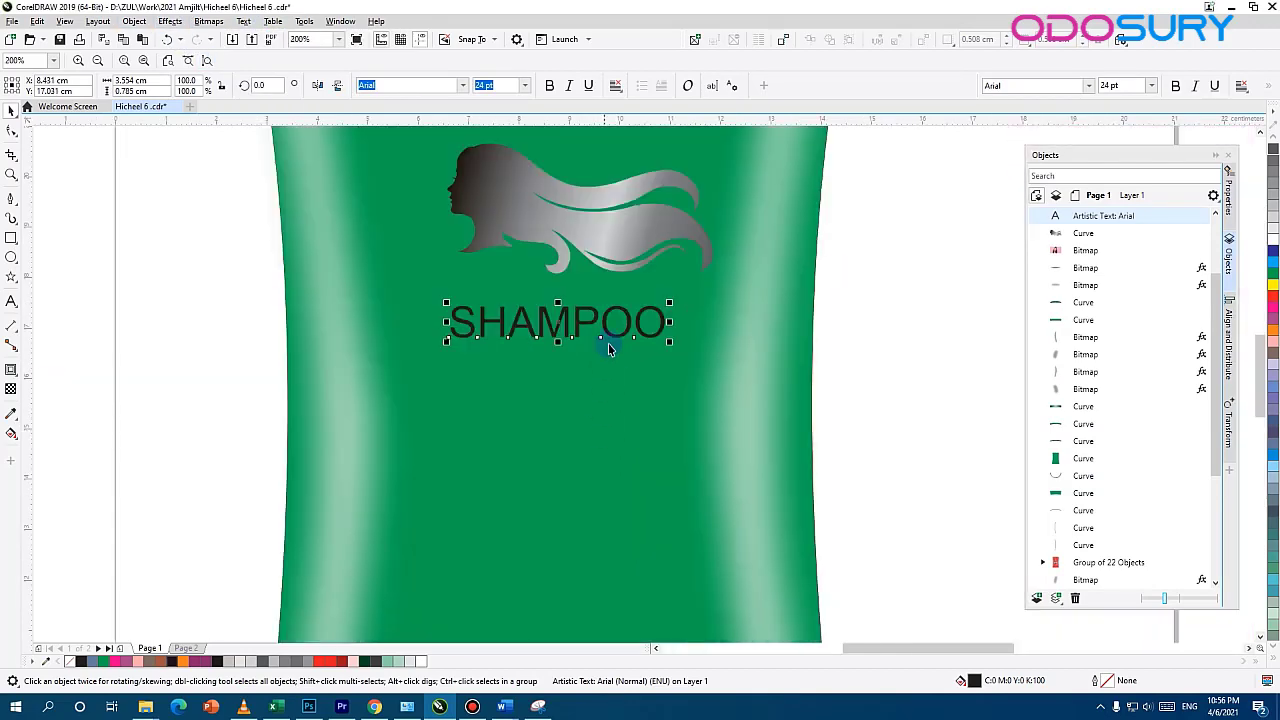
Nudge the SHAMPOO text into place just under the logo and fill it with white
left_click_drag(627, 330, 604, 307)
left_click(1273, 239)
scroll(647, 293, "down", 2)
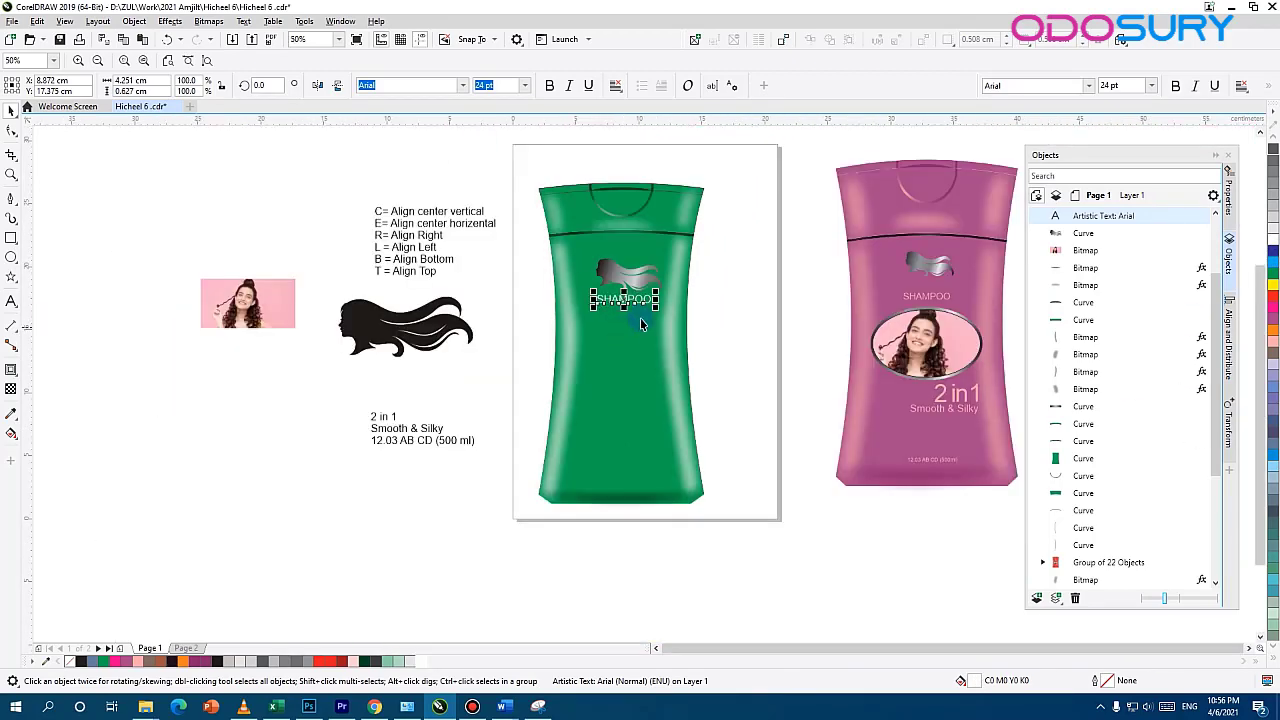
scroll(657, 359, "up", 2)
left_click_drag(555, 389, 575, 674)
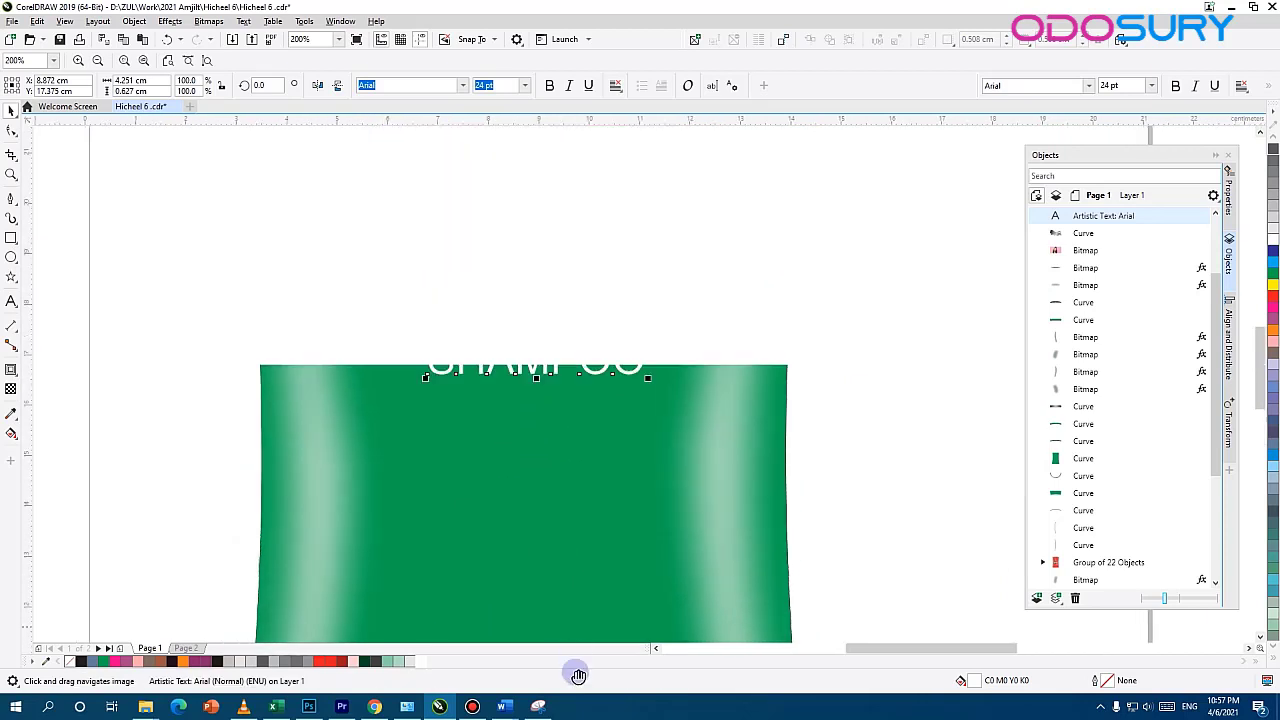
Try pale green and pale pink fills on the SHAMPOO text
left_click(398, 661)
left_click(389, 661)
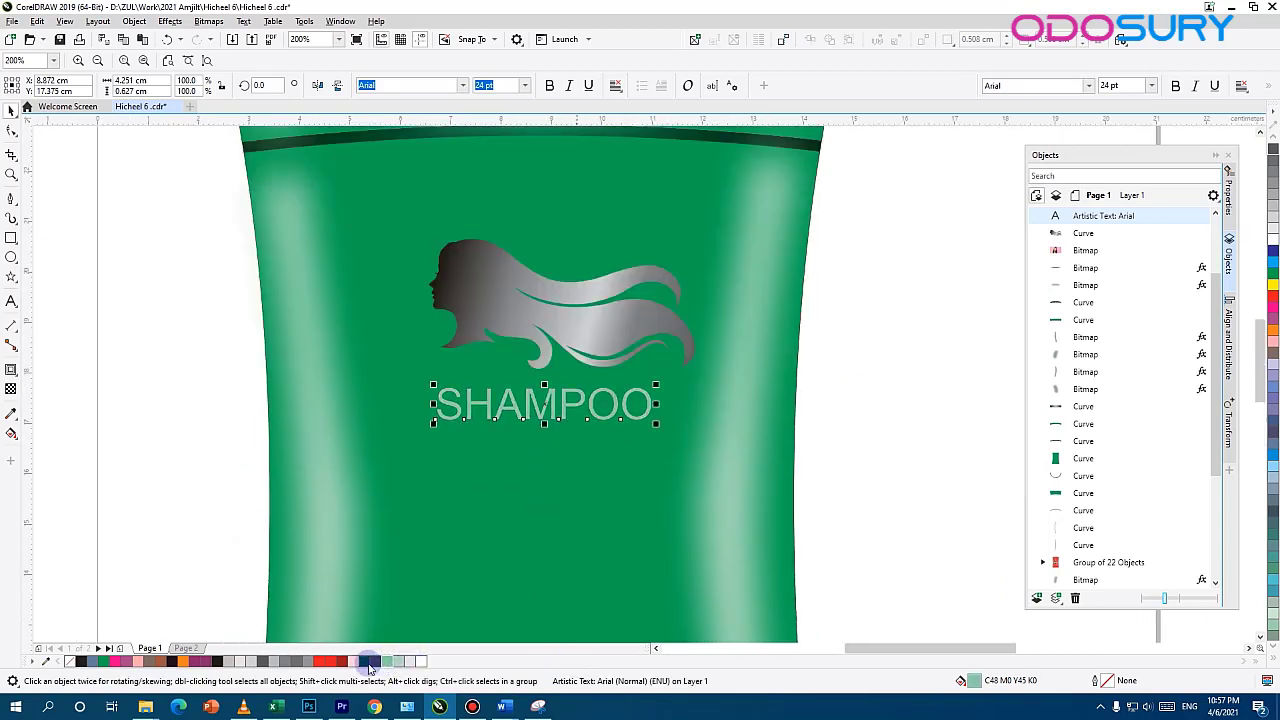
left_click(366, 662)
left_click(357, 662)
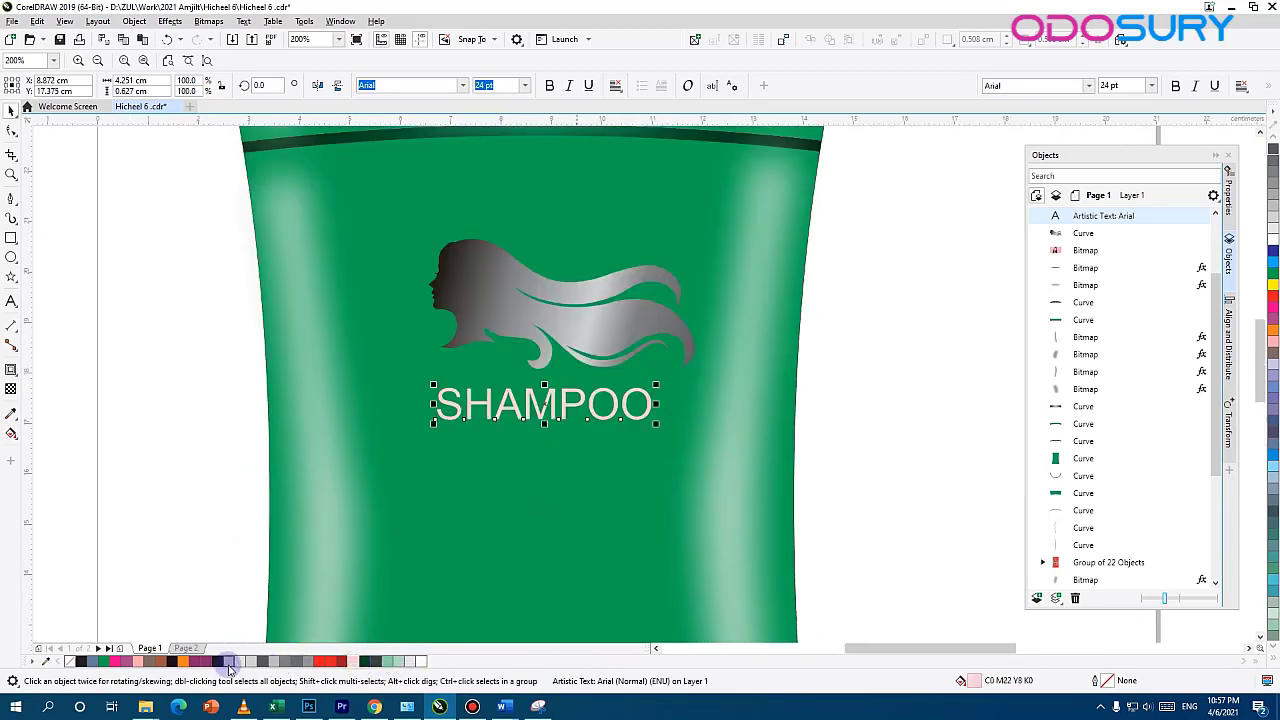
Fill the SHAMPOO text with a very dark brown (C66 M80 Y58 K77) and keep it aligned under the logo
left_click(177, 662)
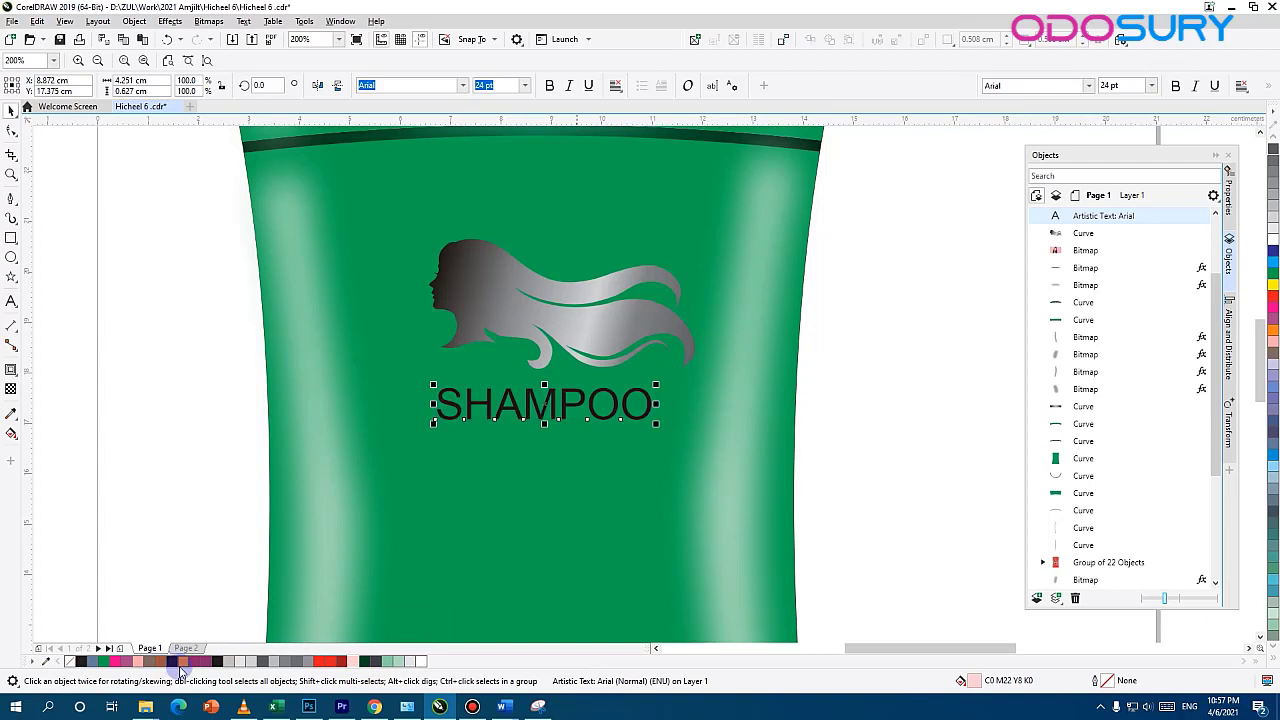
left_click(926, 339)
left_click_drag(579, 402, 509, 401)
key("ctrl+z")
key("ctrl+z")
left_click(860, 186)
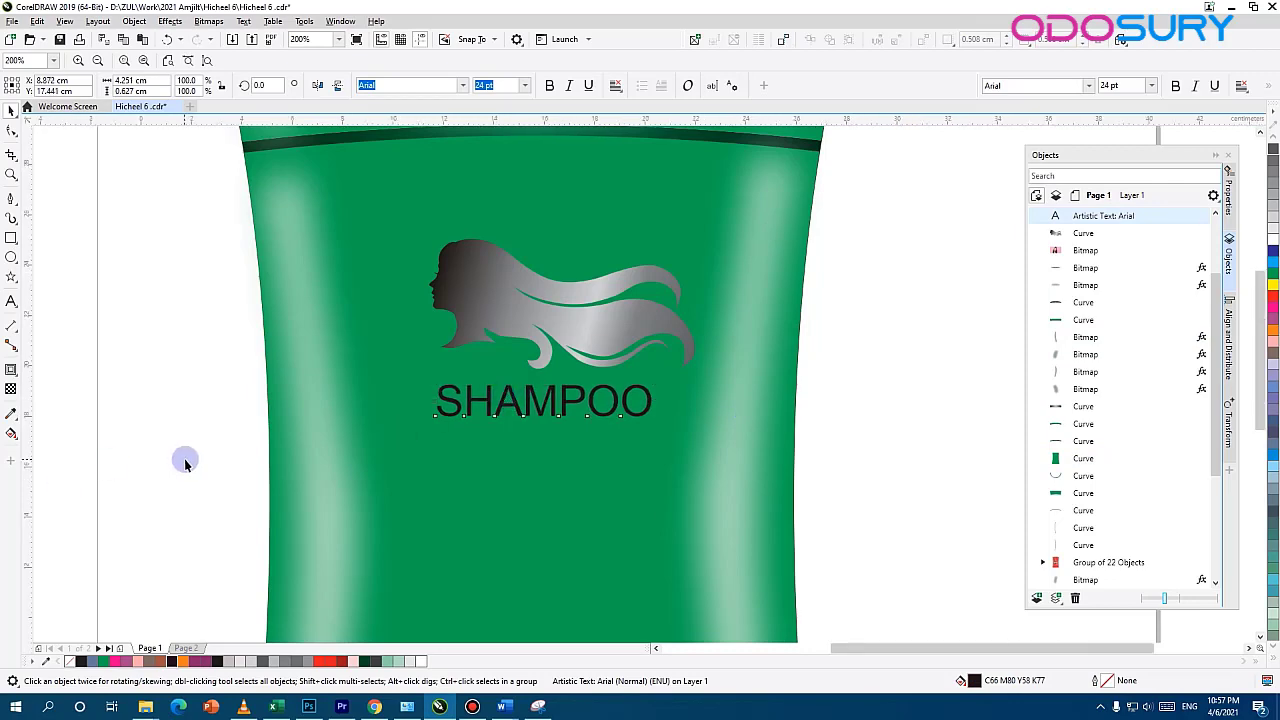
Draw an ellipse about 8.1 × 4.9 cm below the SHAMPOO text and move it beneath the photo beside the page
scroll(184, 462, "down", 3)
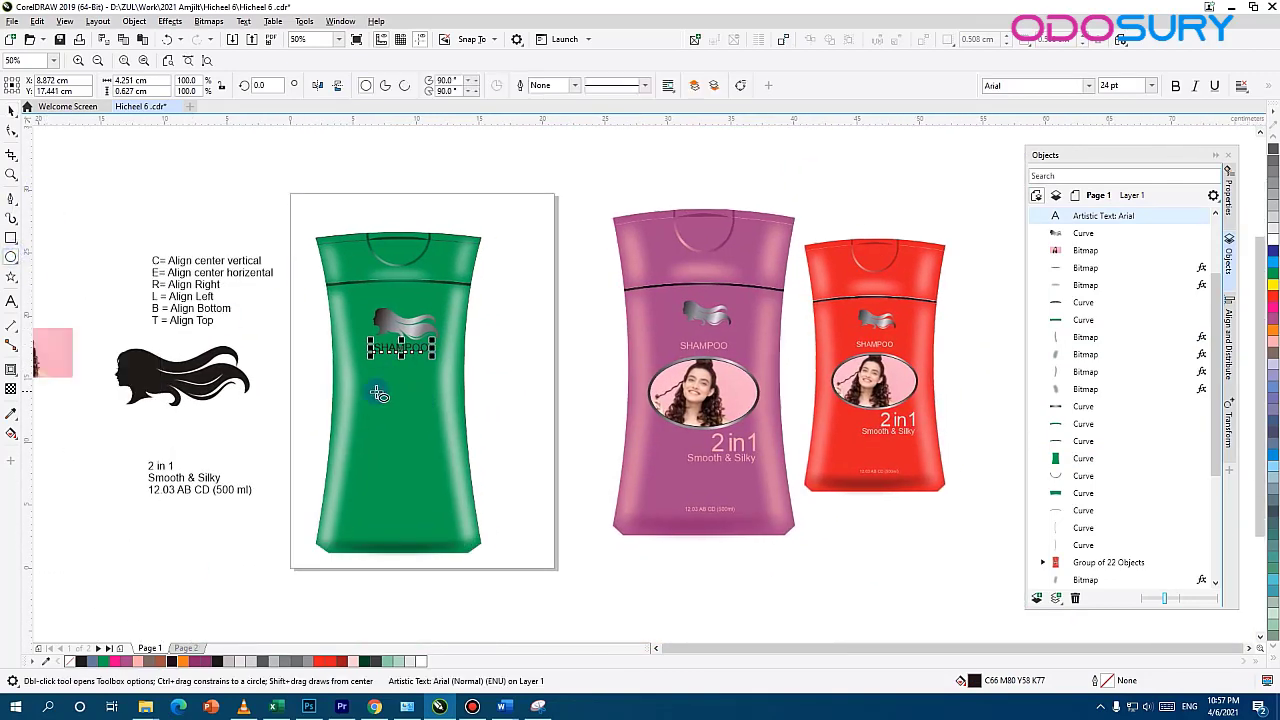
left_click_drag(398, 393, 451, 425)
scroll(360, 385, "up", 1)
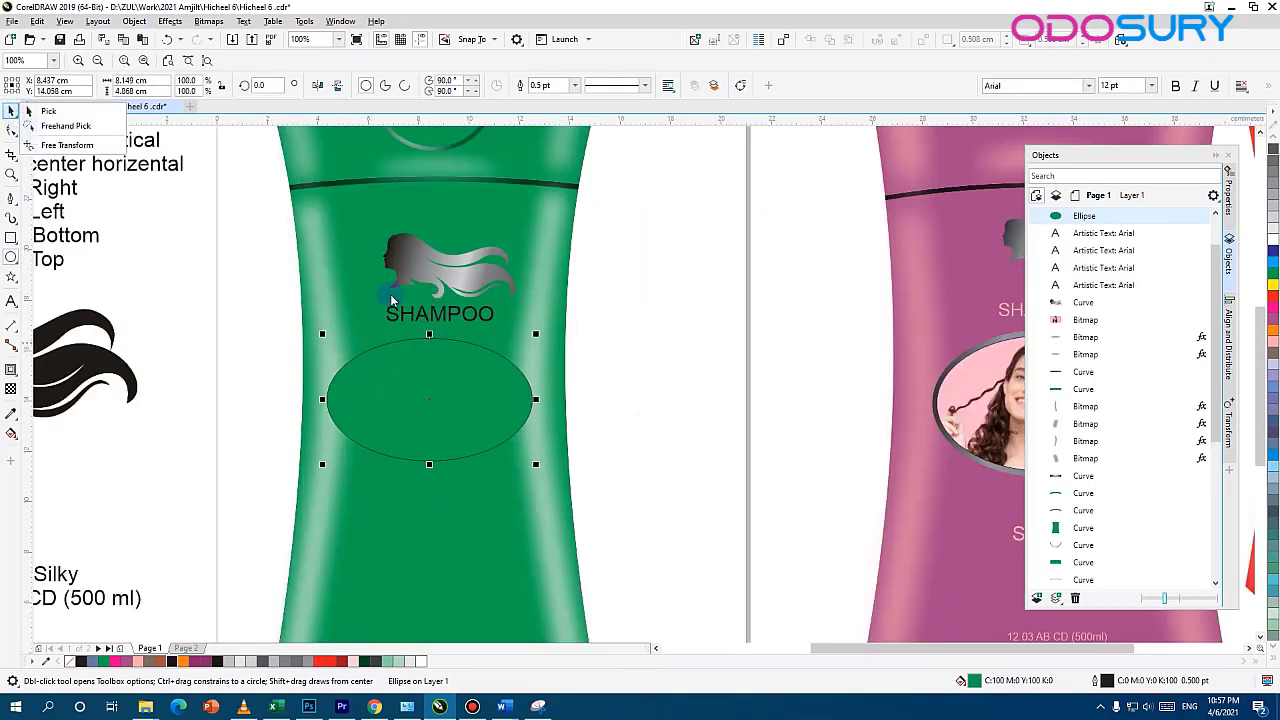
left_click(11, 110)
left_click_drag(448, 338, 20, 451)
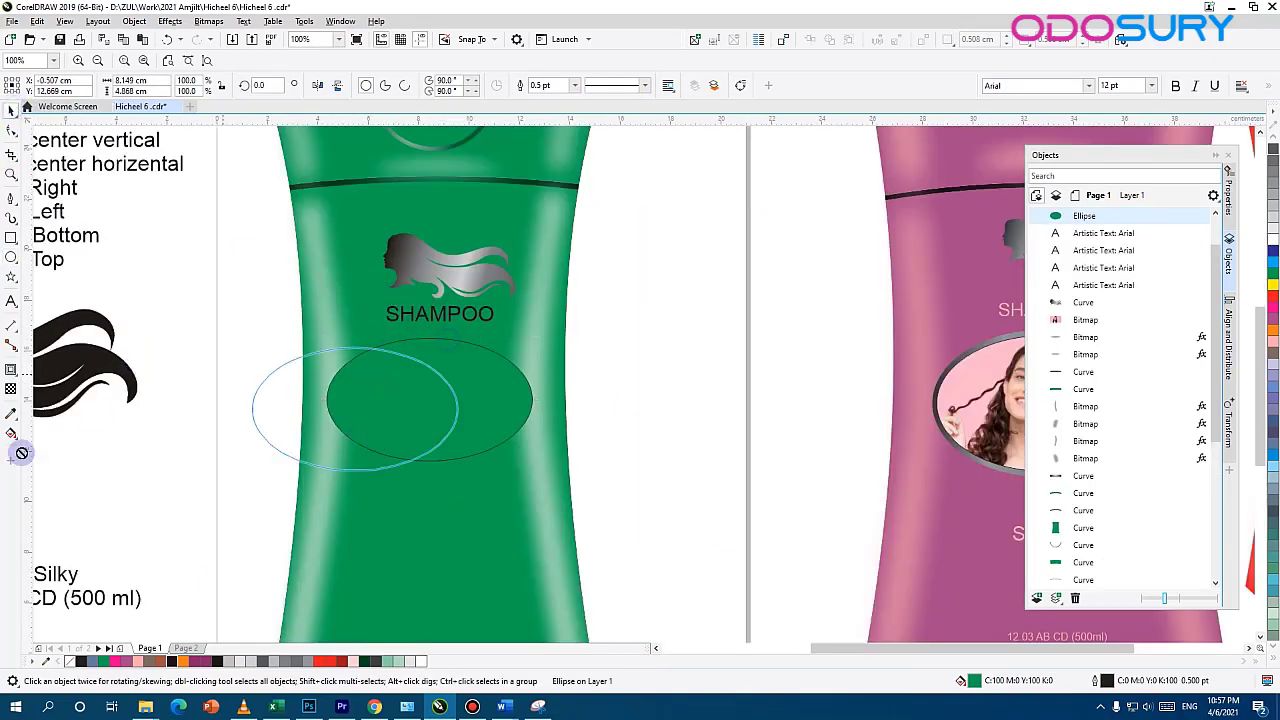
left_click_drag(353, 356, 223, 423)
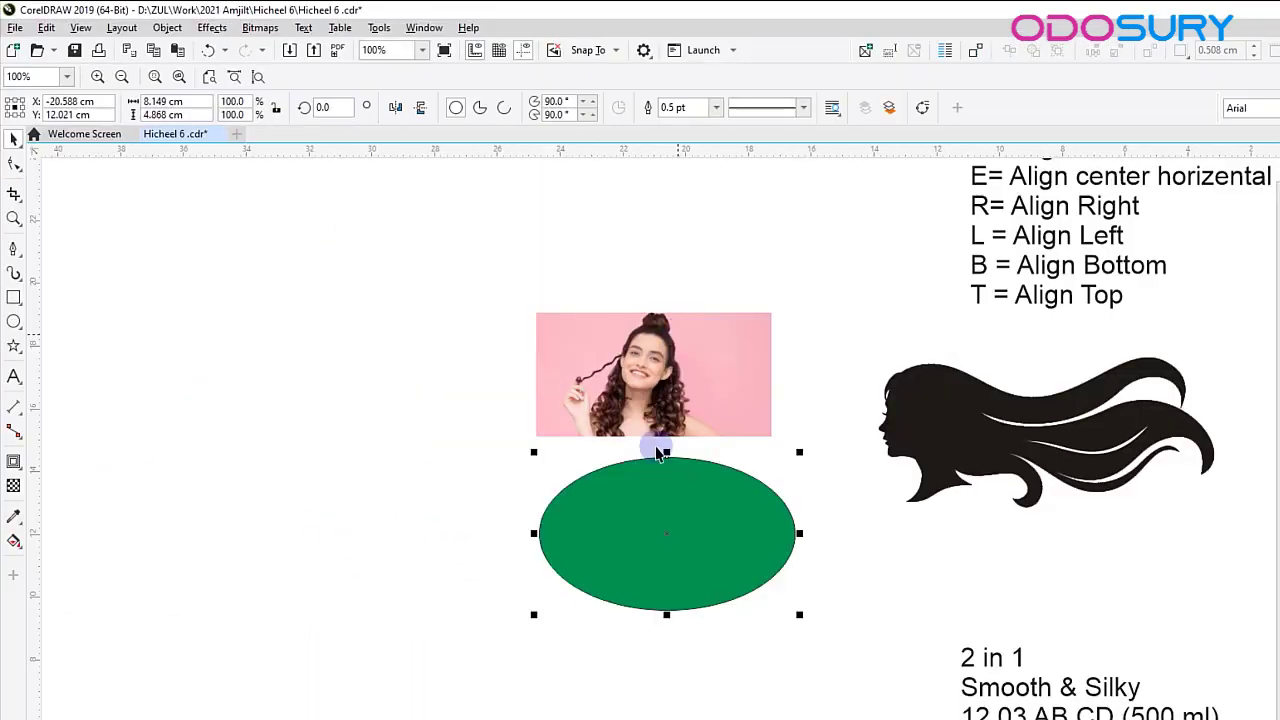
Add a one-step outside contour of about 0.34 cm around the green ellipse and break the contour apart
left_click(8, 482)
left_click(10, 463)
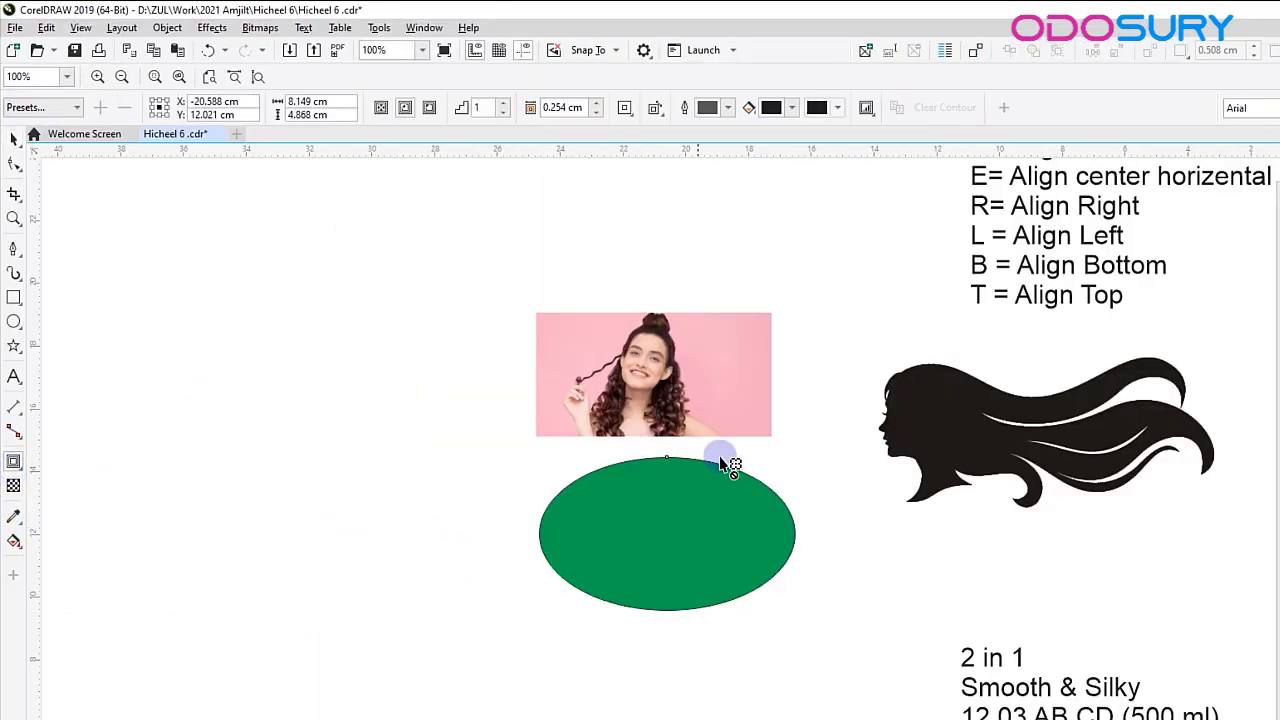
left_click_drag(723, 462, 748, 445)
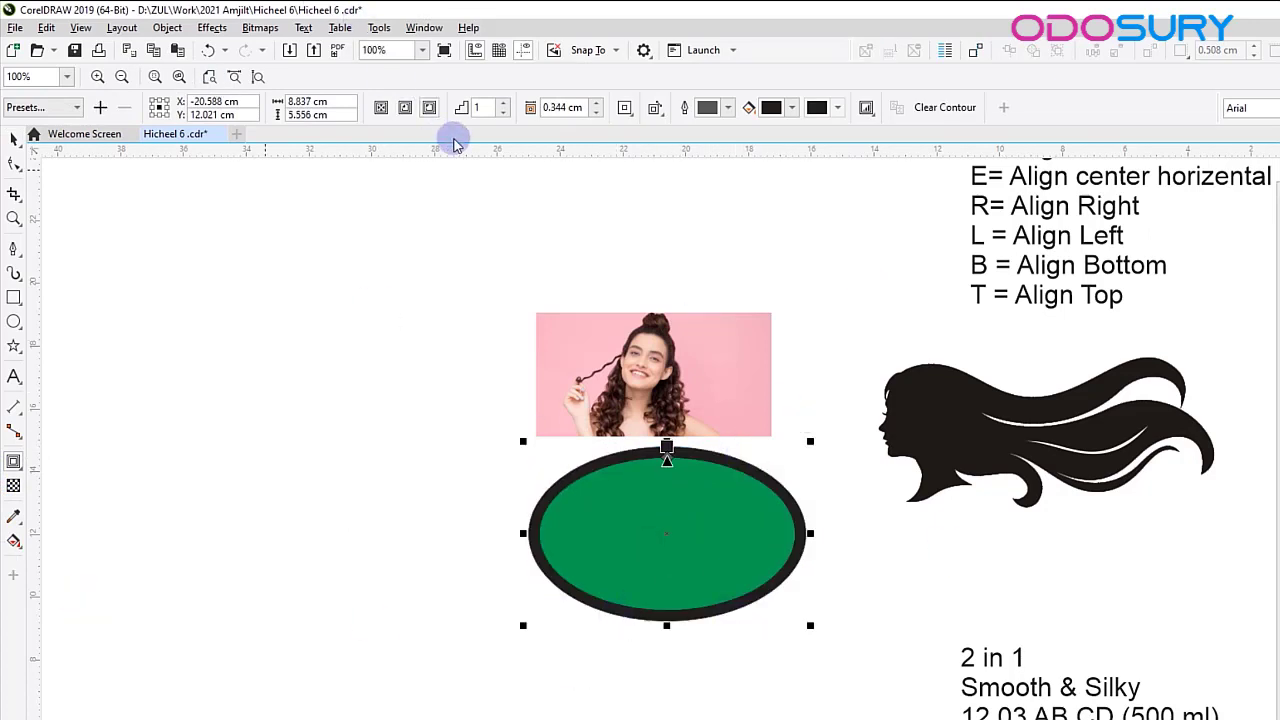
left_click(160, 28)
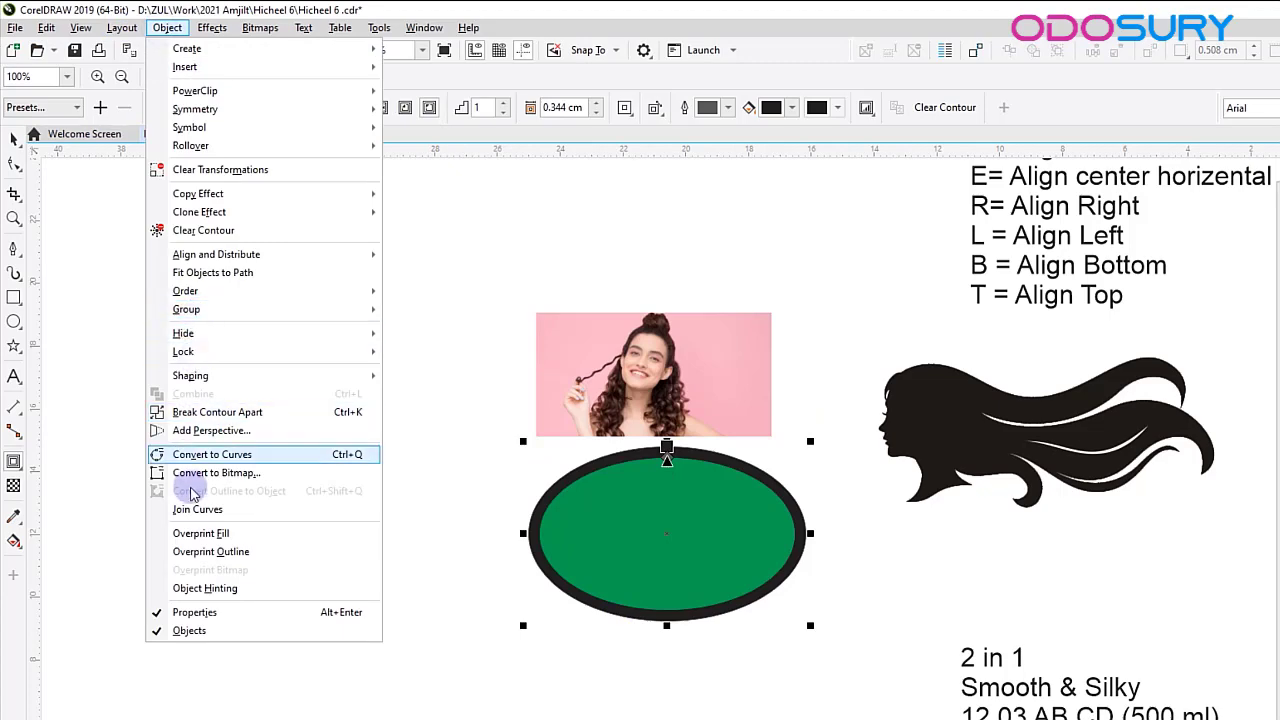
left_click(196, 414)
left_click(682, 451)
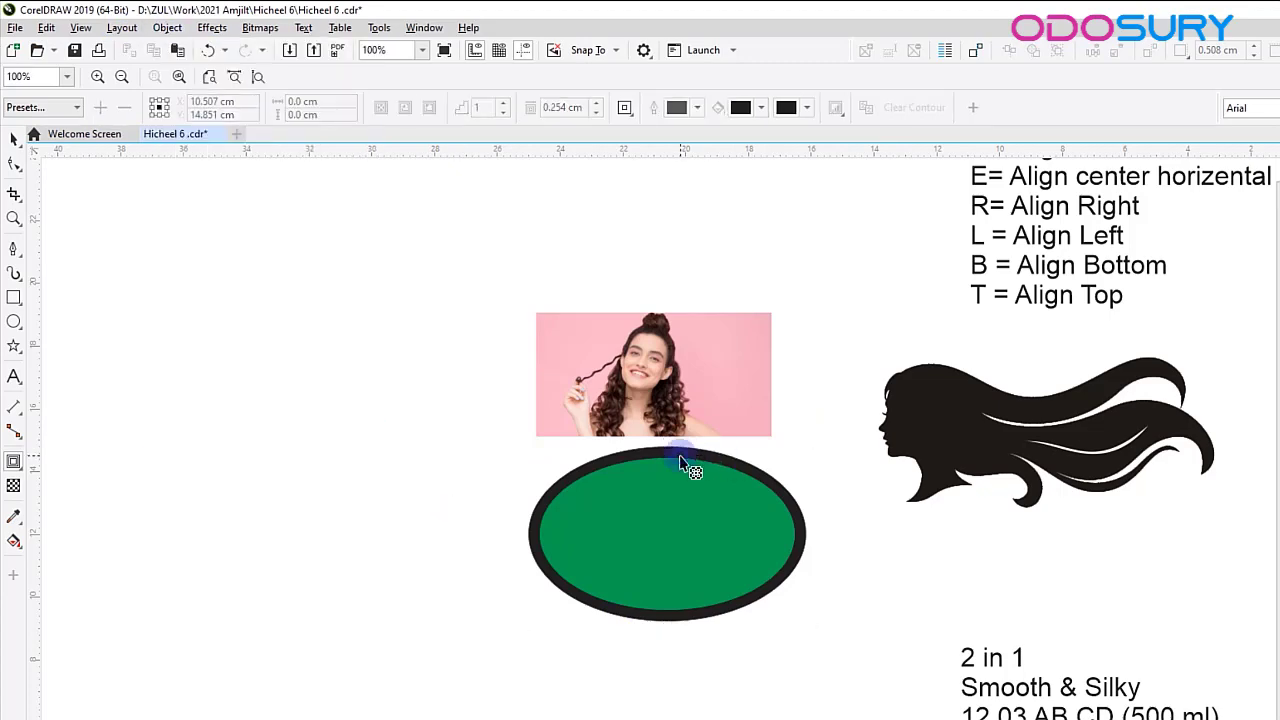
Copy the silver logo's fill and outline properties onto the outer ellipse and shrink that ellipse to 97.6%
left_click(12, 143)
left_click_drag(769, 531, 383, 530)
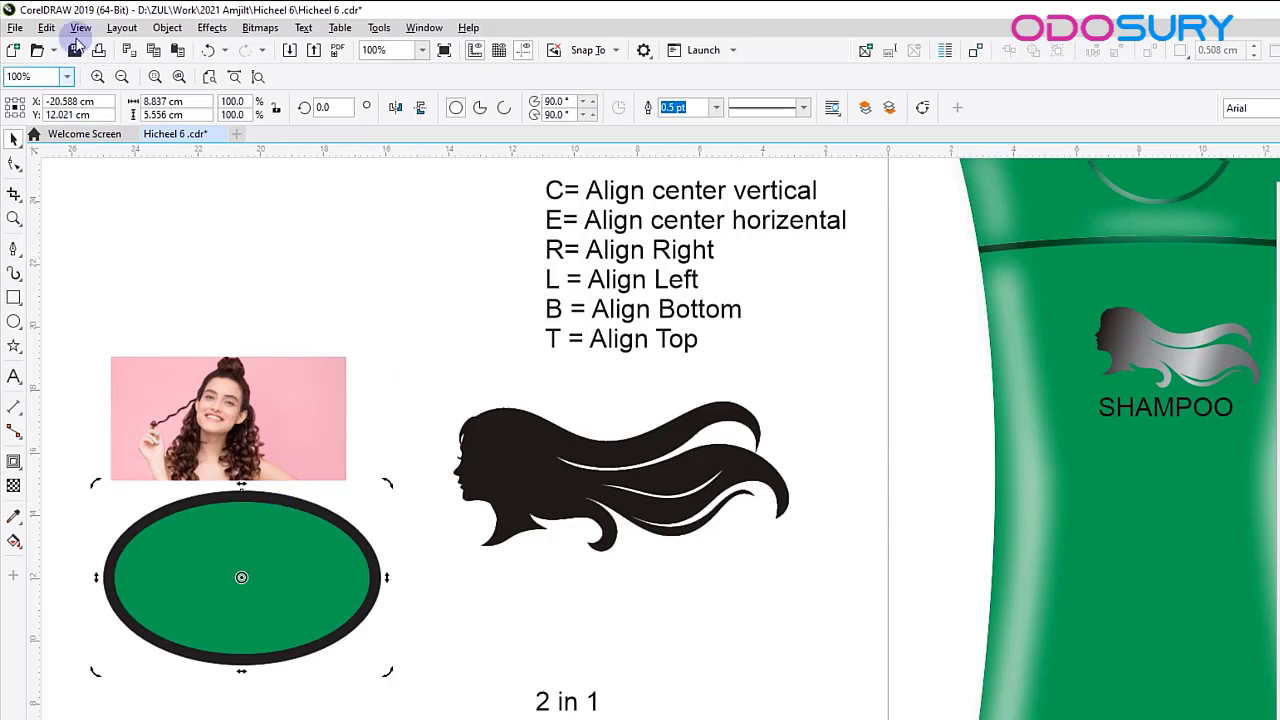
left_click(46, 29)
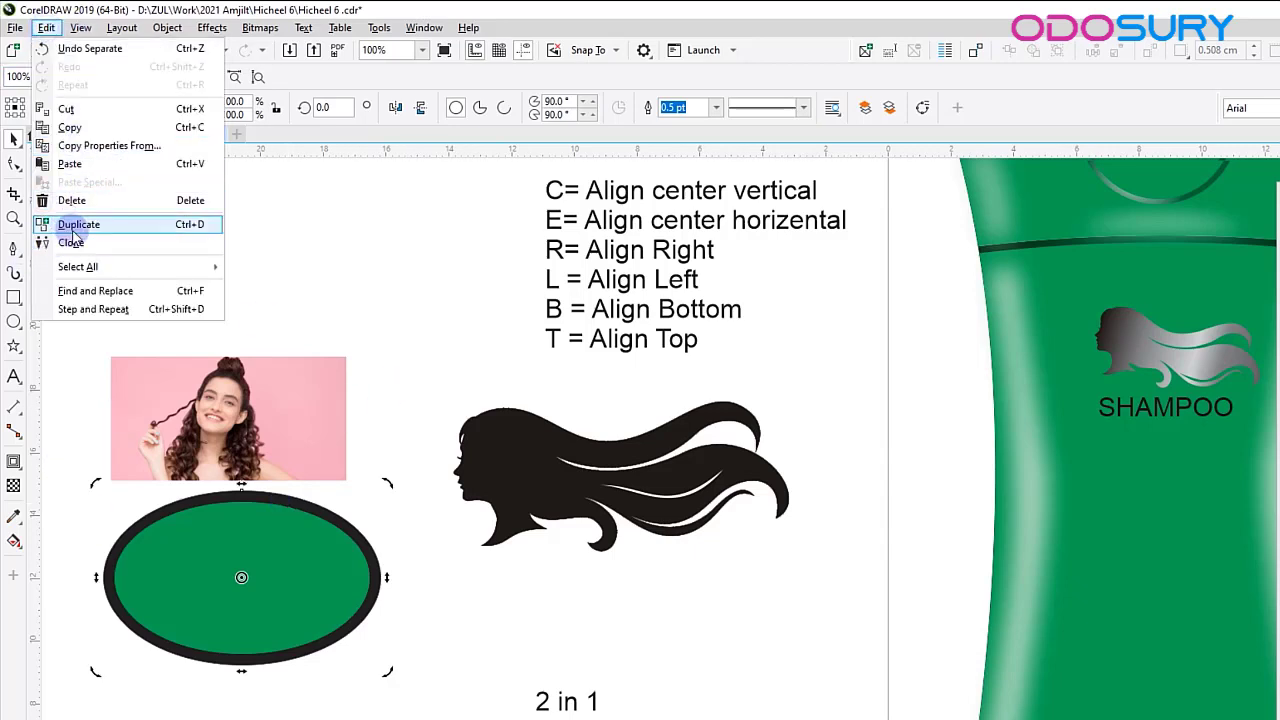
left_click(108, 152)
left_click(828, 464)
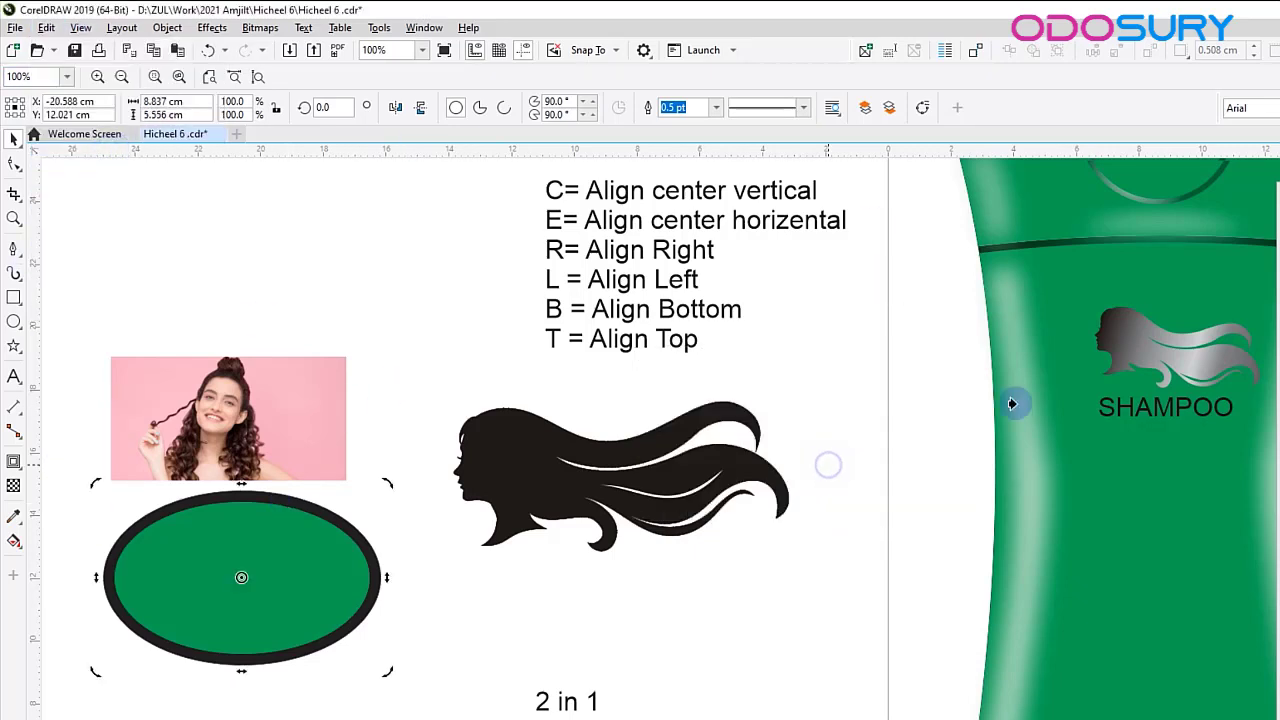
left_click(1118, 341)
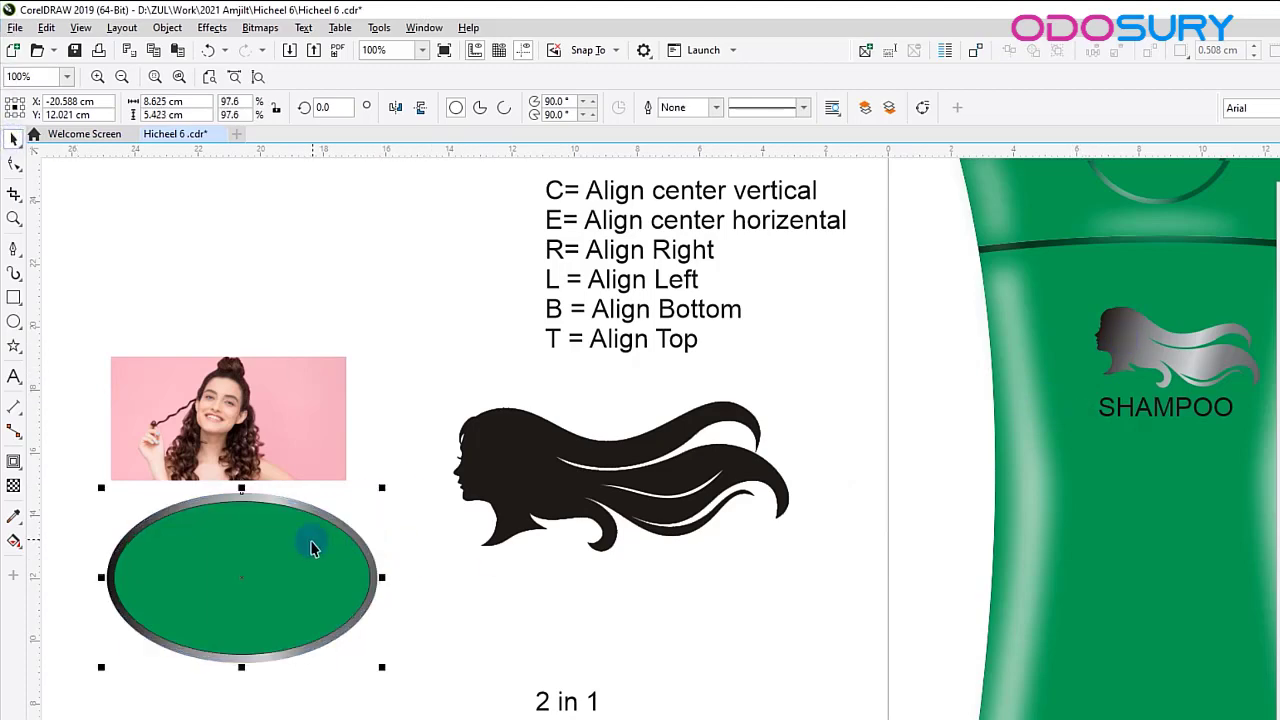
Remove the inner green ellipse's outline and PowerClip the woman's photo inside that ellipse
scroll(306, 537, "up", 1)
left_click(469, 534)
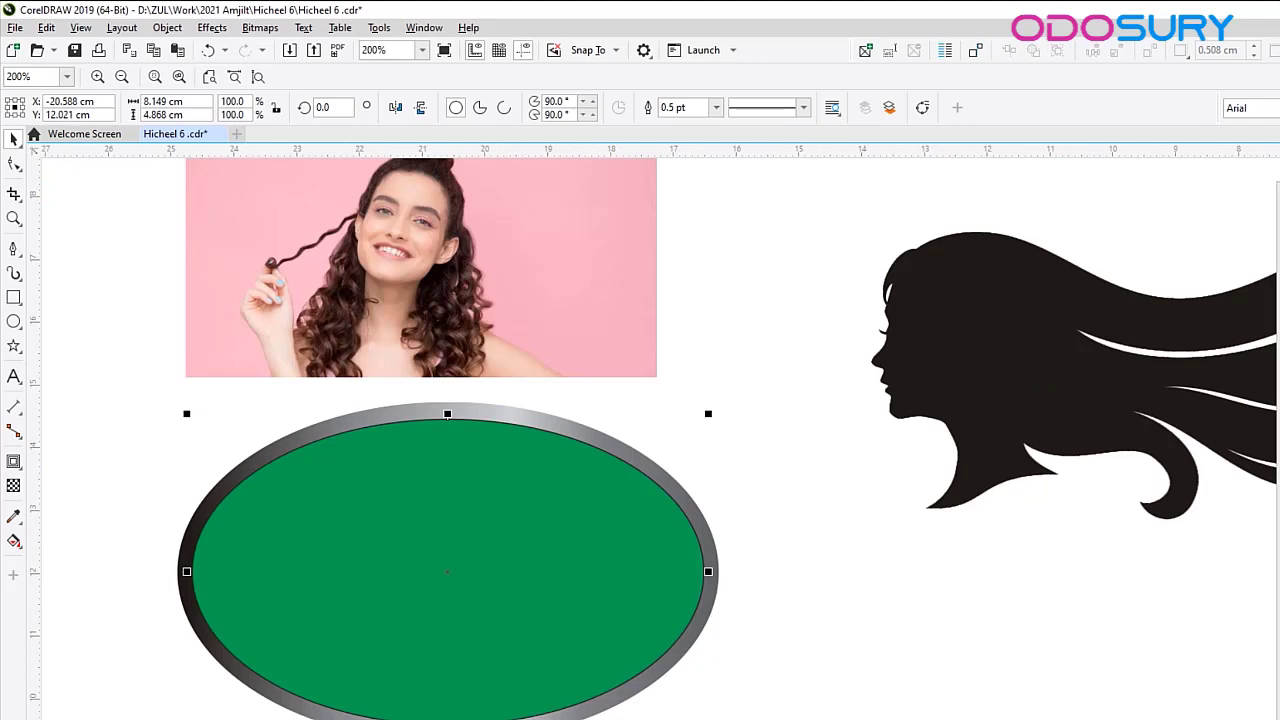
left_click(458, 246)
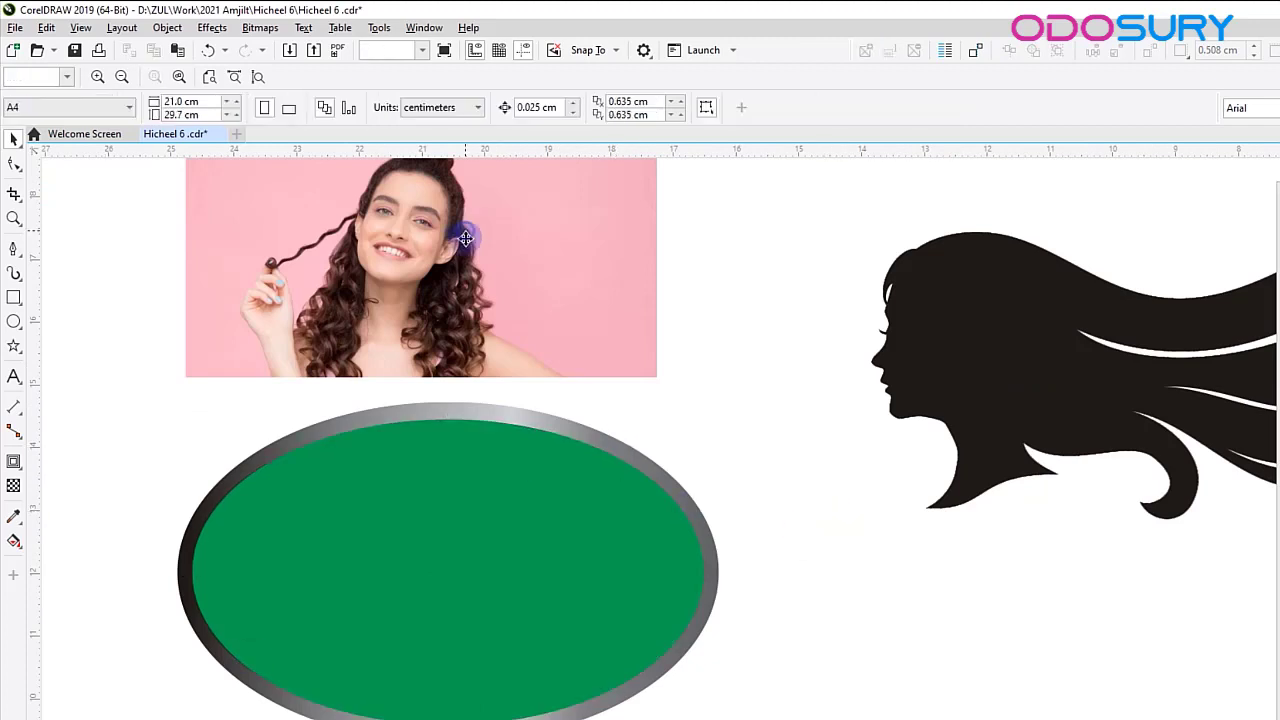
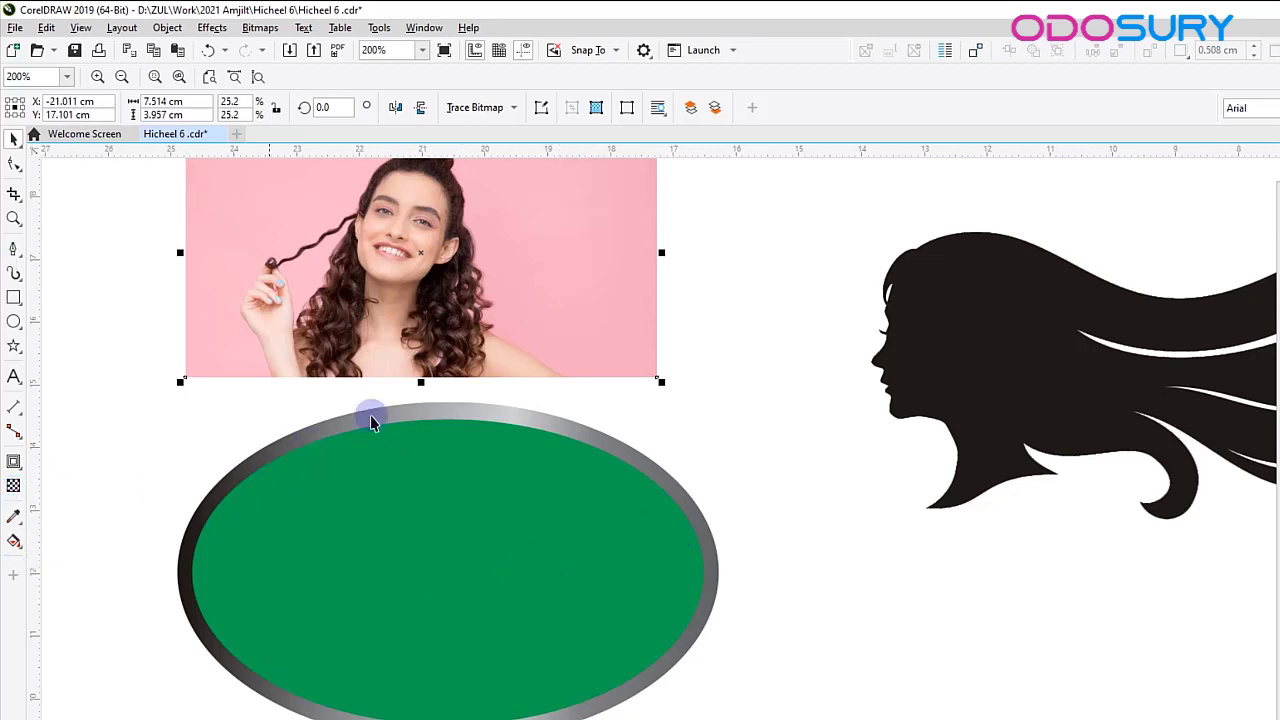
left_click(167, 27)
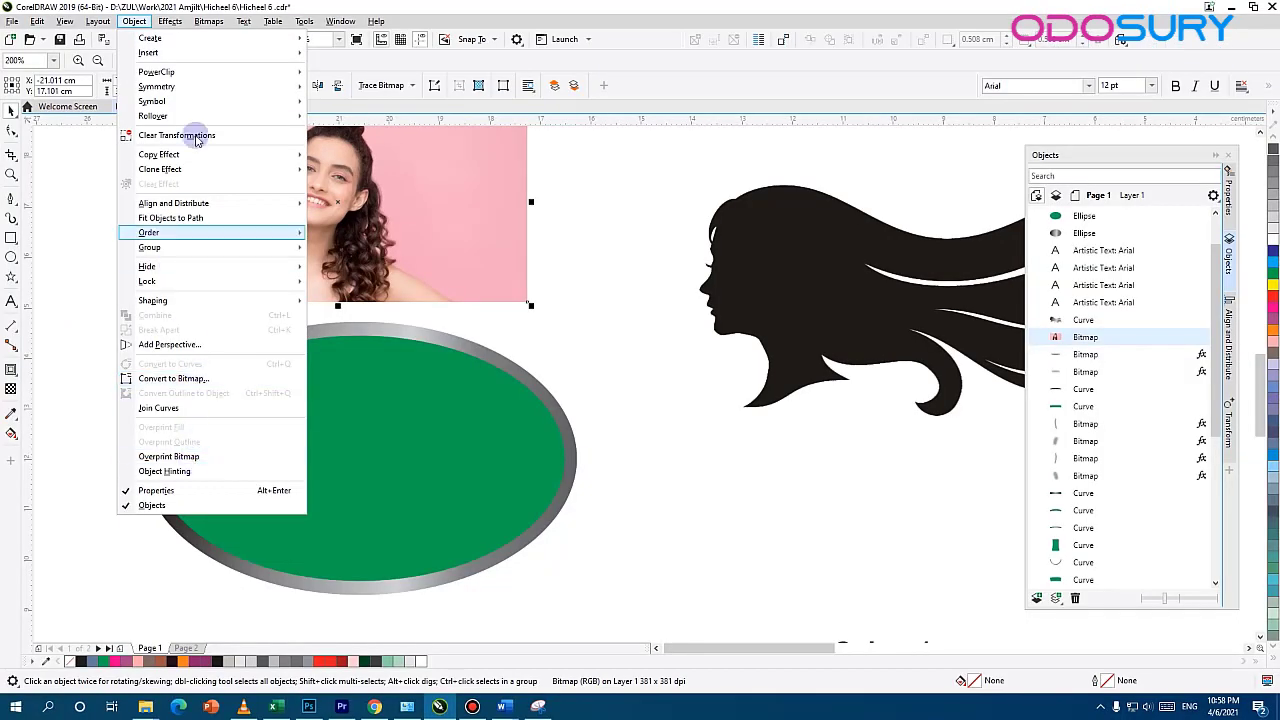
mouse_move(184, 75)
left_click(340, 77)
left_click(414, 420)
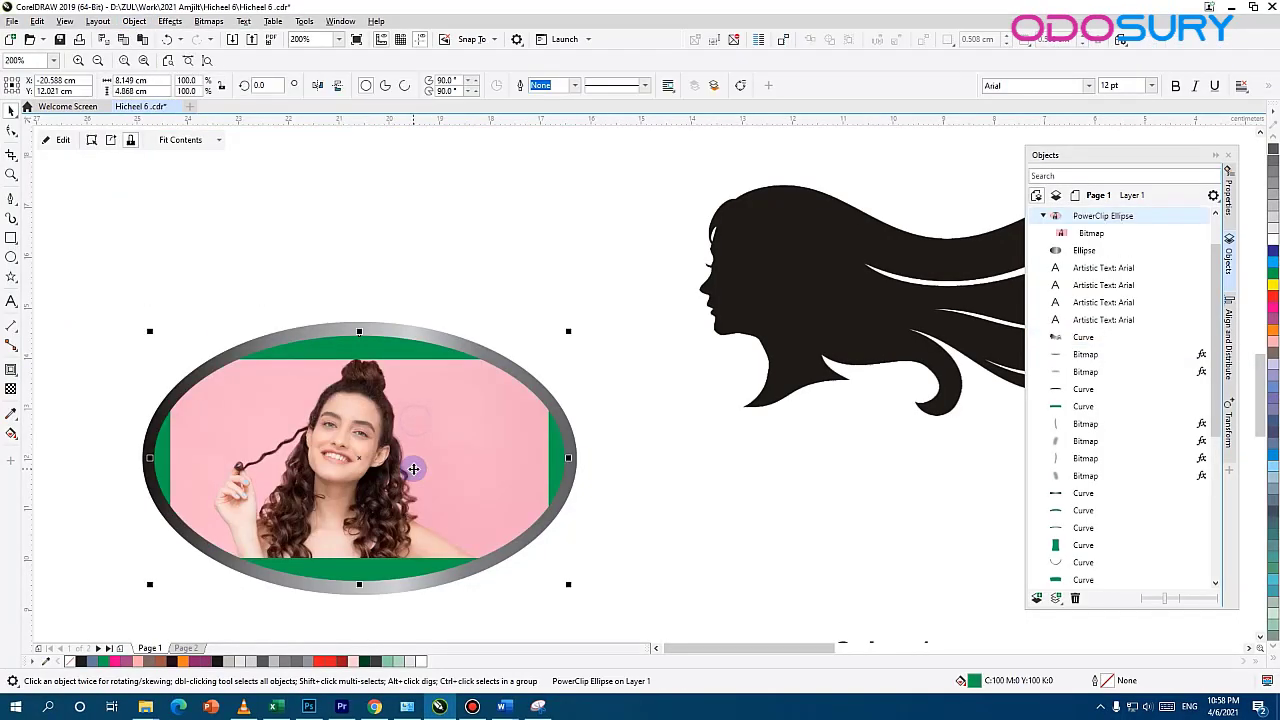
Edit the PowerClip contents, enlarging the photo to about 11.3 × 5.6 cm and shifting it right so it fills the oval
key("ctrl")
left_click(437, 471, "ctrl")
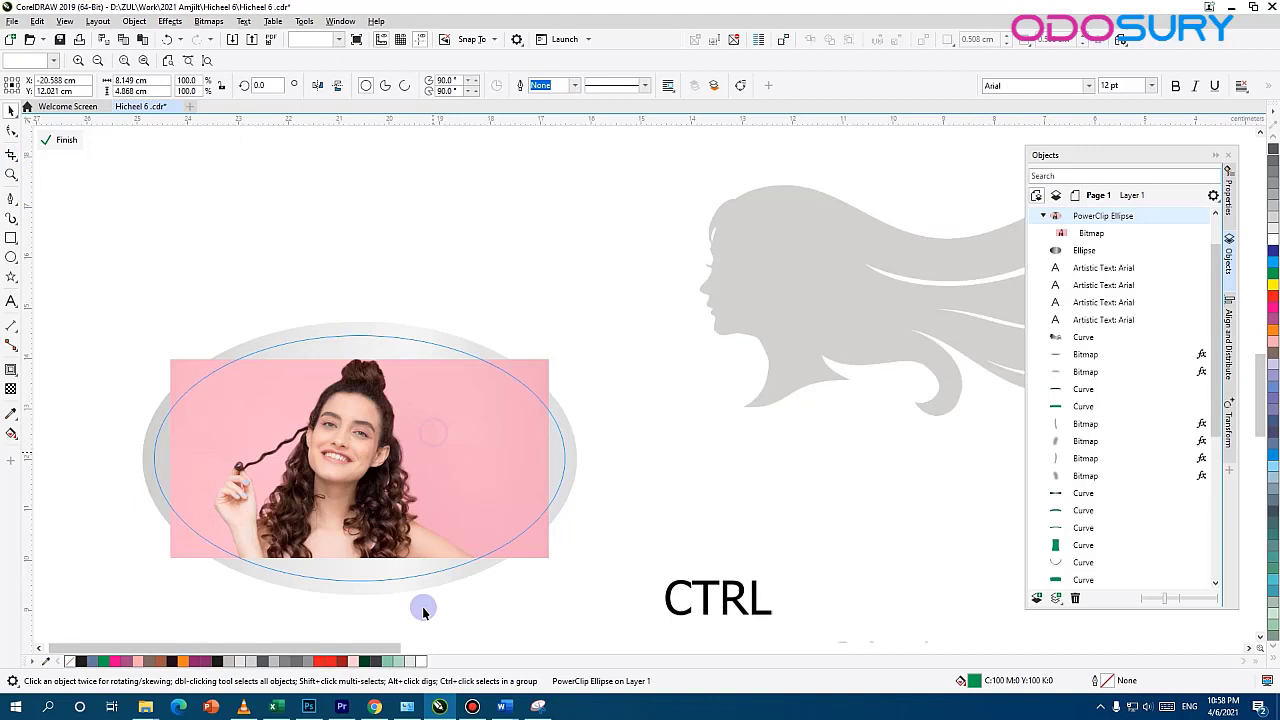
left_click(434, 451)
left_click_drag(552, 354, 647, 312)
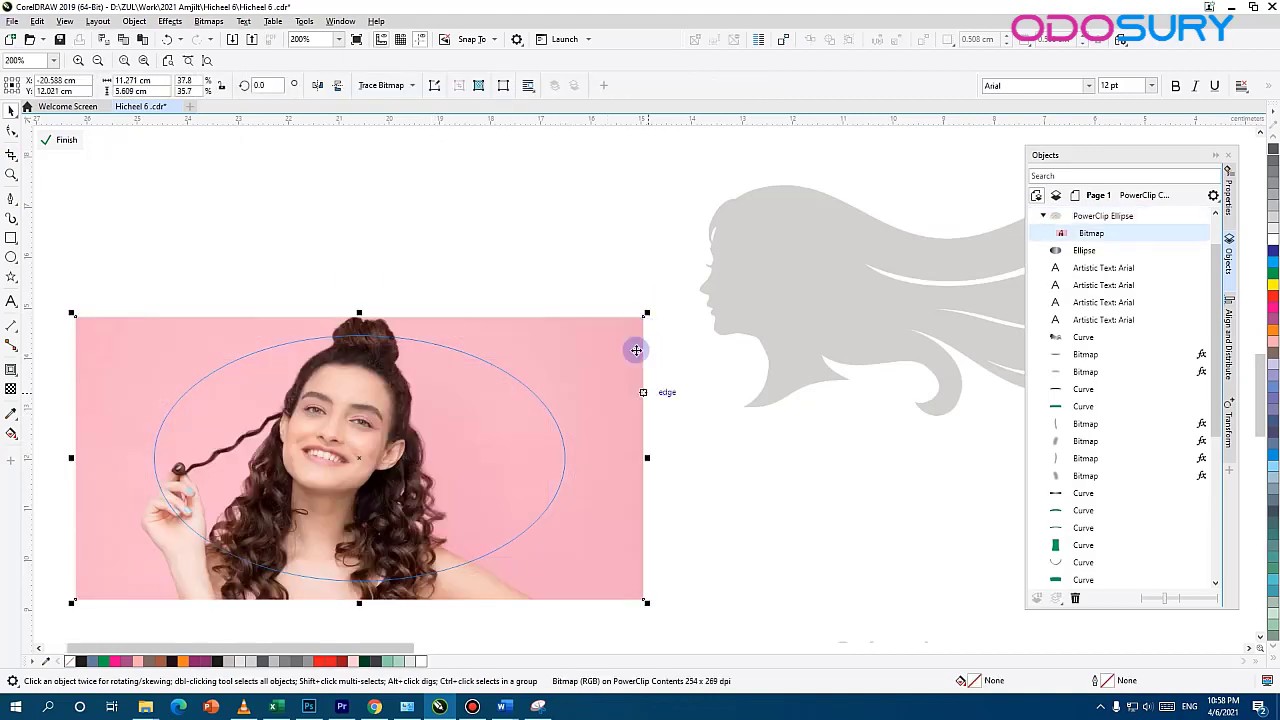
left_click_drag(528, 424, 586, 422)
left_click(64, 141)
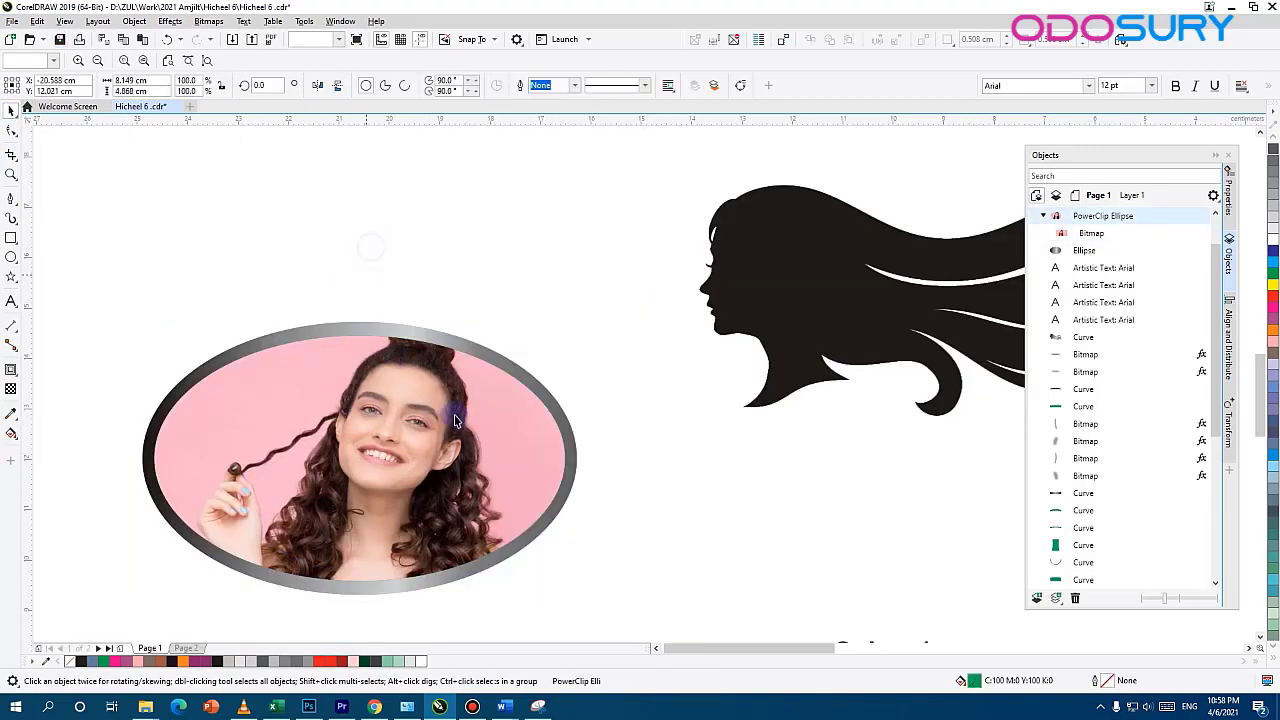
left_click(369, 246)
scroll(245, 396, "down", 2)
left_click_drag(290, 417, 655, 396)
key("ctrl+z")
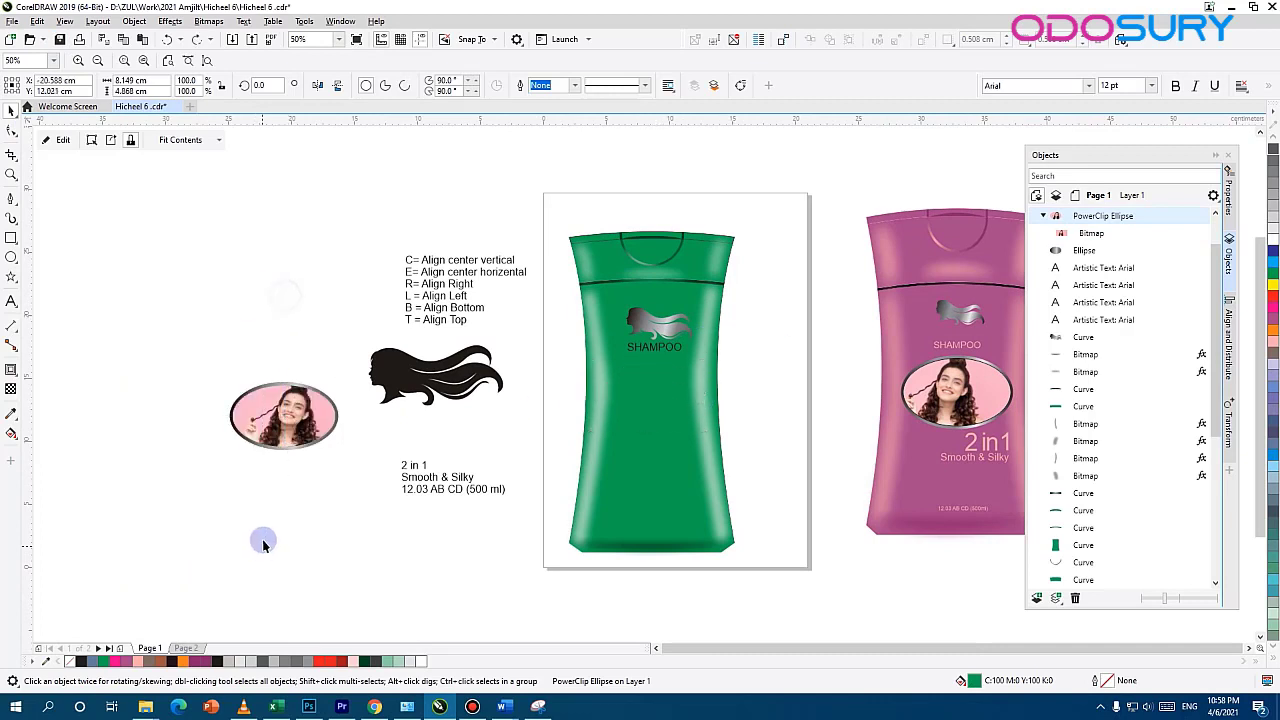
Group the framed oval photo with its silver ellipse and place it on the green bottle just below the SHAMPOO text
left_click(263, 541)
left_click_drag(355, 361, 162, 488)
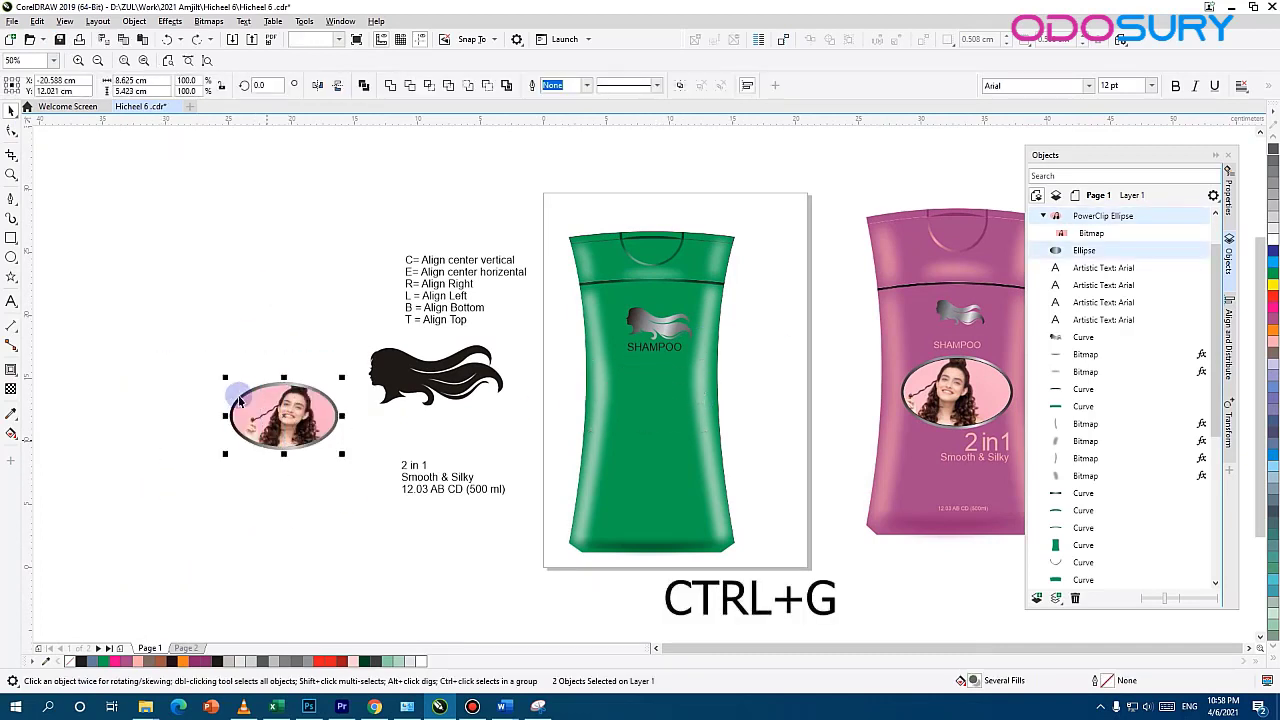
key("ctrl+g")
left_click_drag(240, 400, 678, 400)
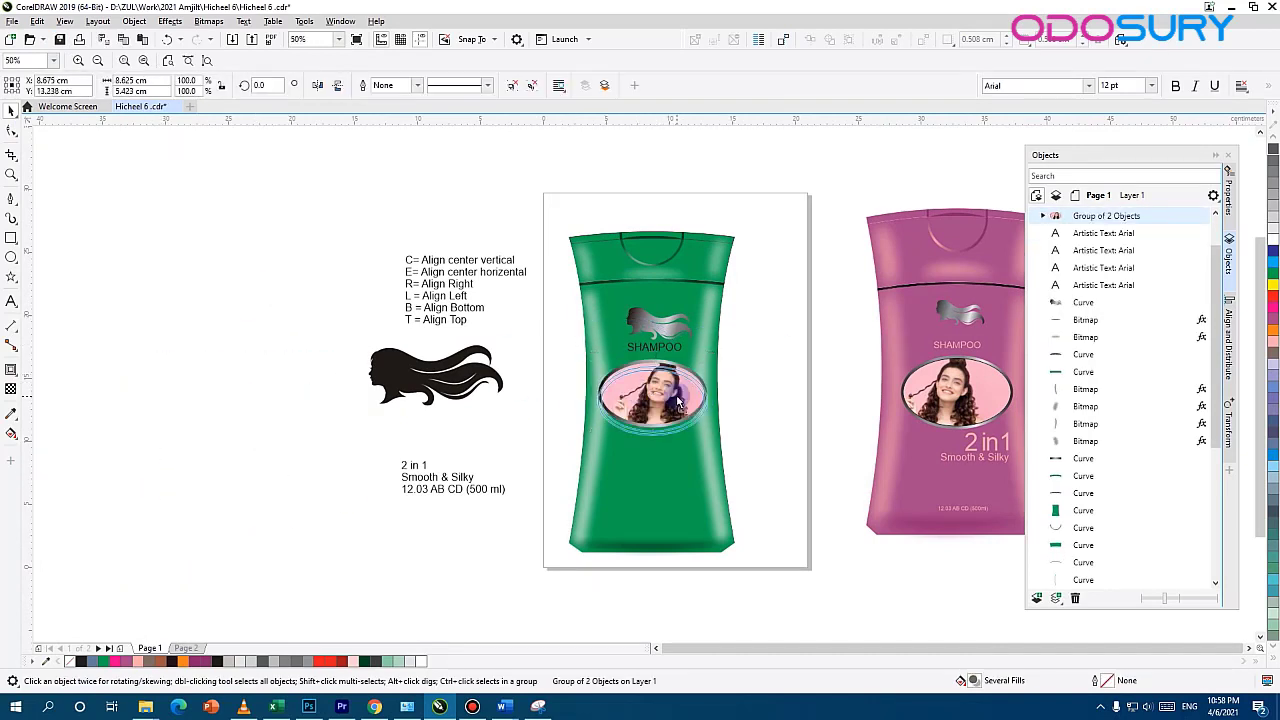
scroll(580, 400, "down", 1)
scroll(530, 400, "up", 3)
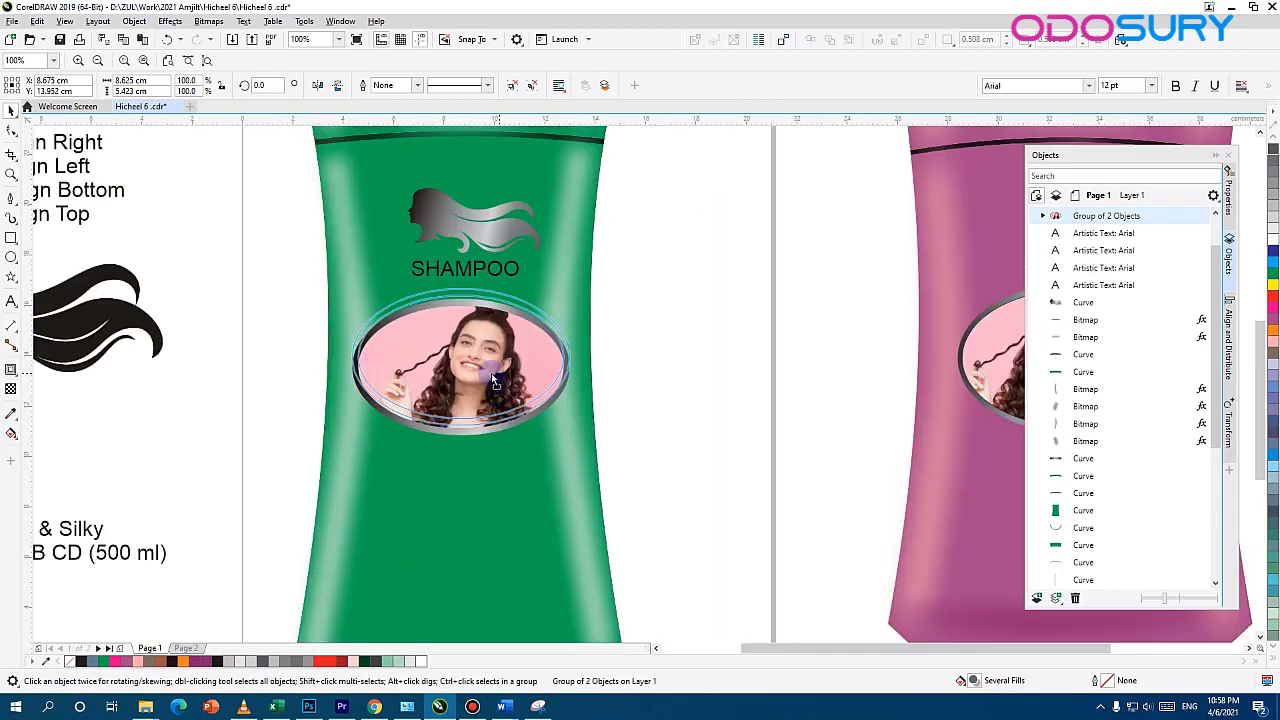
left_click_drag(490, 378, 487, 388)
Place the "2 in 1" text under the oval photo on the green bottle, enlarged to 30.889 pt and coloured like SHAMPOO
left_click_drag(130, 593, 172, 517)
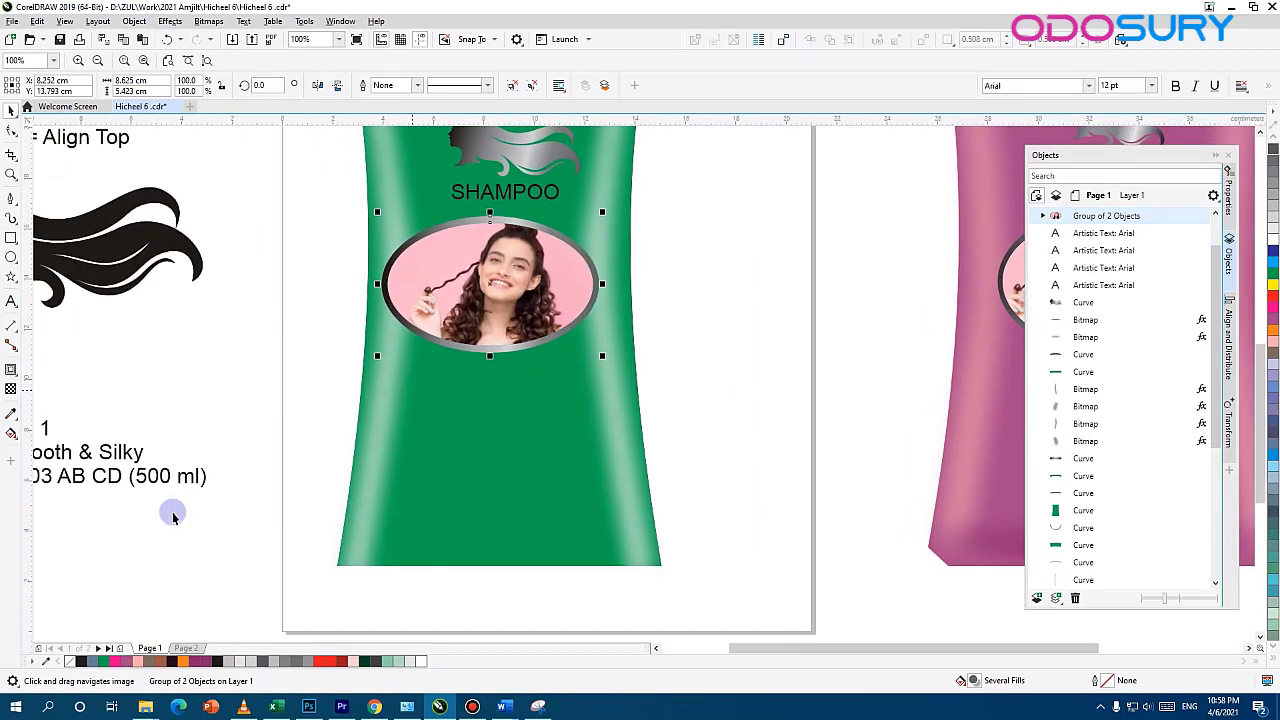
left_click(64, 441)
left_click_drag(63, 446, 644, 350)
left_click(590, 192)
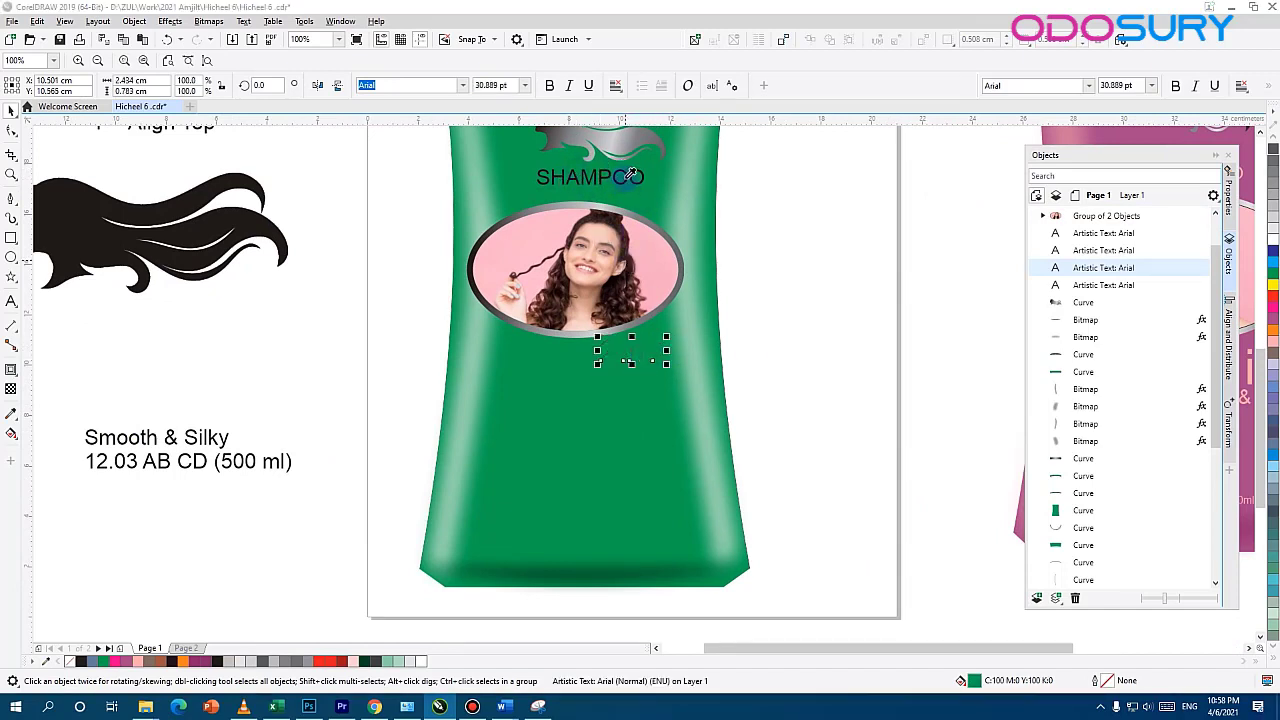
left_click(632, 176)
Place the "Smooth & Silky" text directly beneath "2 in 1", lining up their right ends
left_click(230, 360)
left_click_drag(207, 432, 642, 373)
left_click_drag(516, 365, 503, 352)
scroll(666, 420, "up", 3)
left_click_drag(612, 296, 618, 459)
key("ctrl+shift+e")
left_click(564, 386)
scroll(523, 476, "down", 3)
Place the "12.03 AB CD (500 ml)" text near the green bottle's base and scale it to 53.7%
left_click(140, 418)
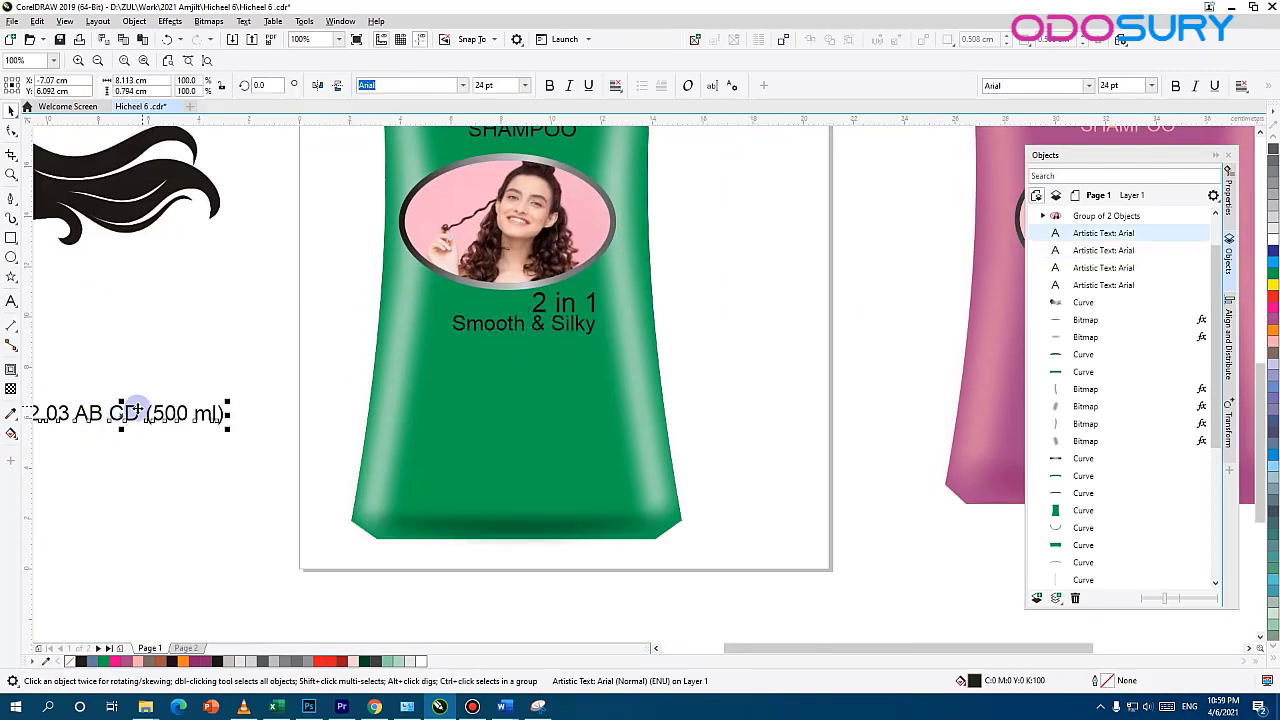
left_click_drag(140, 418, 542, 480)
left_click_drag(629, 479, 610, 482)
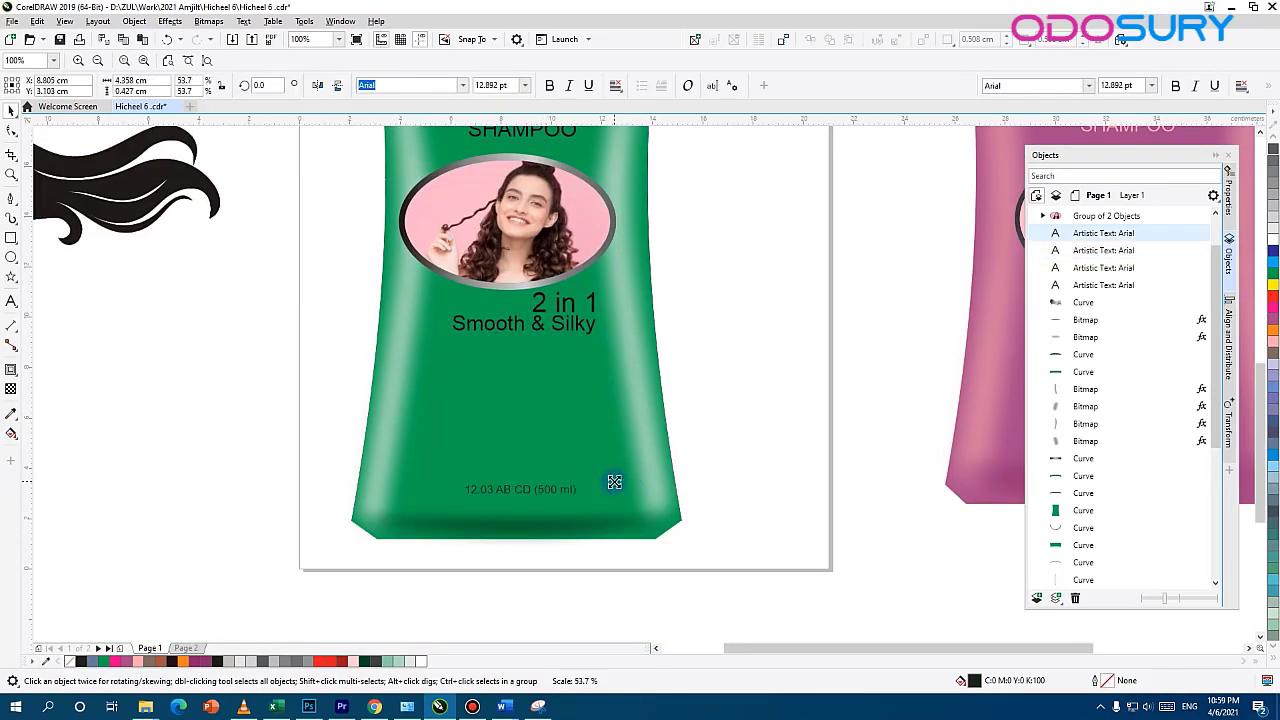
scroll(537, 434, "up", 3)
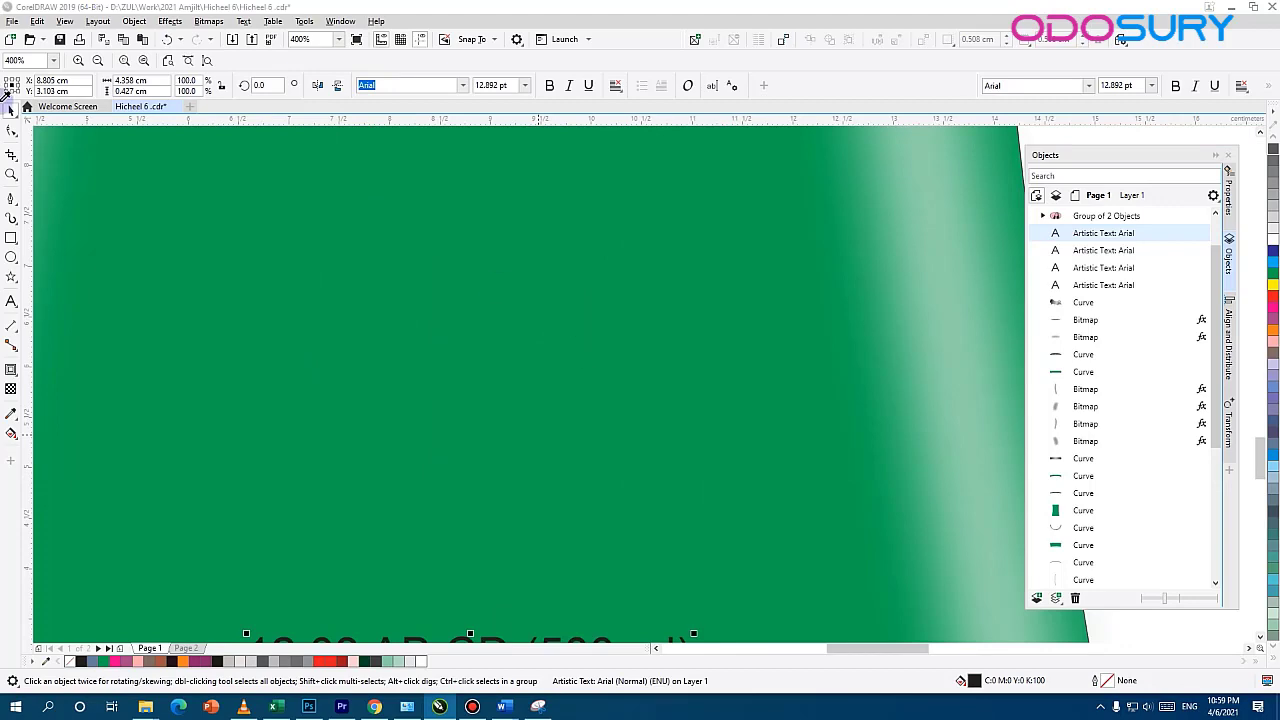
scroll(440, 430, "down", 1)
scroll(439, 428, "up", 4)
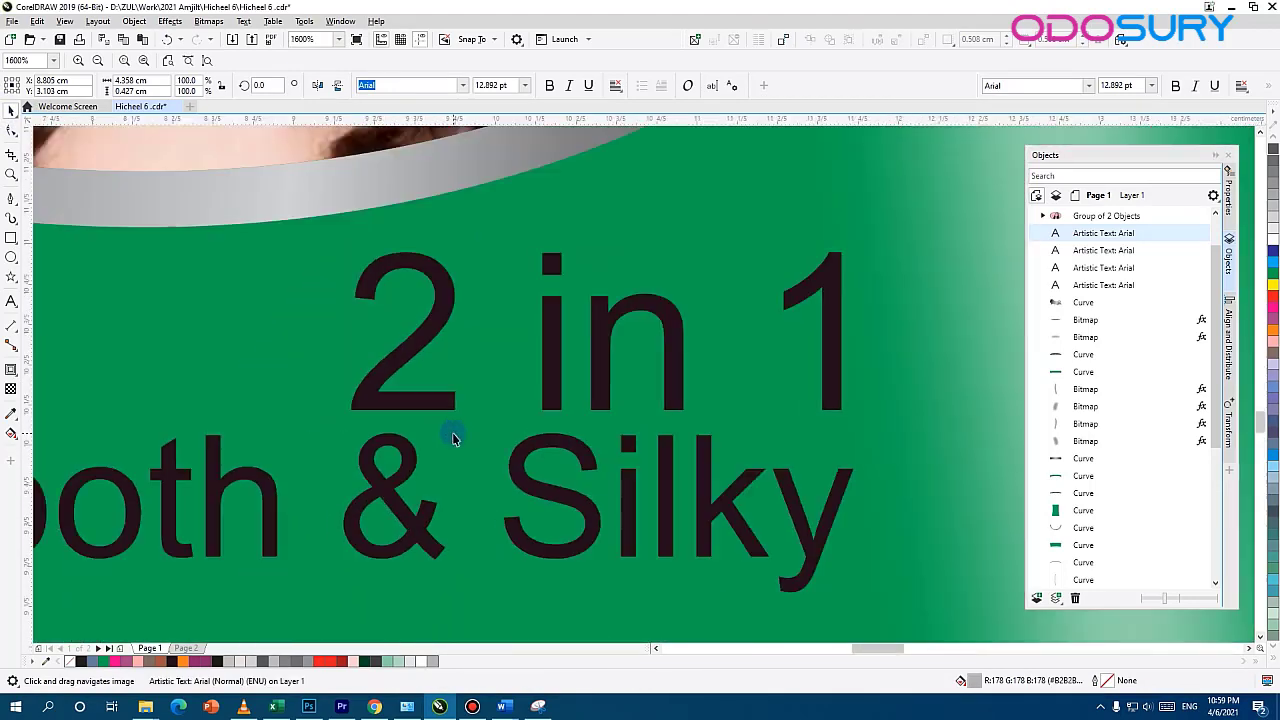
scroll(400, 398, "down", 6)
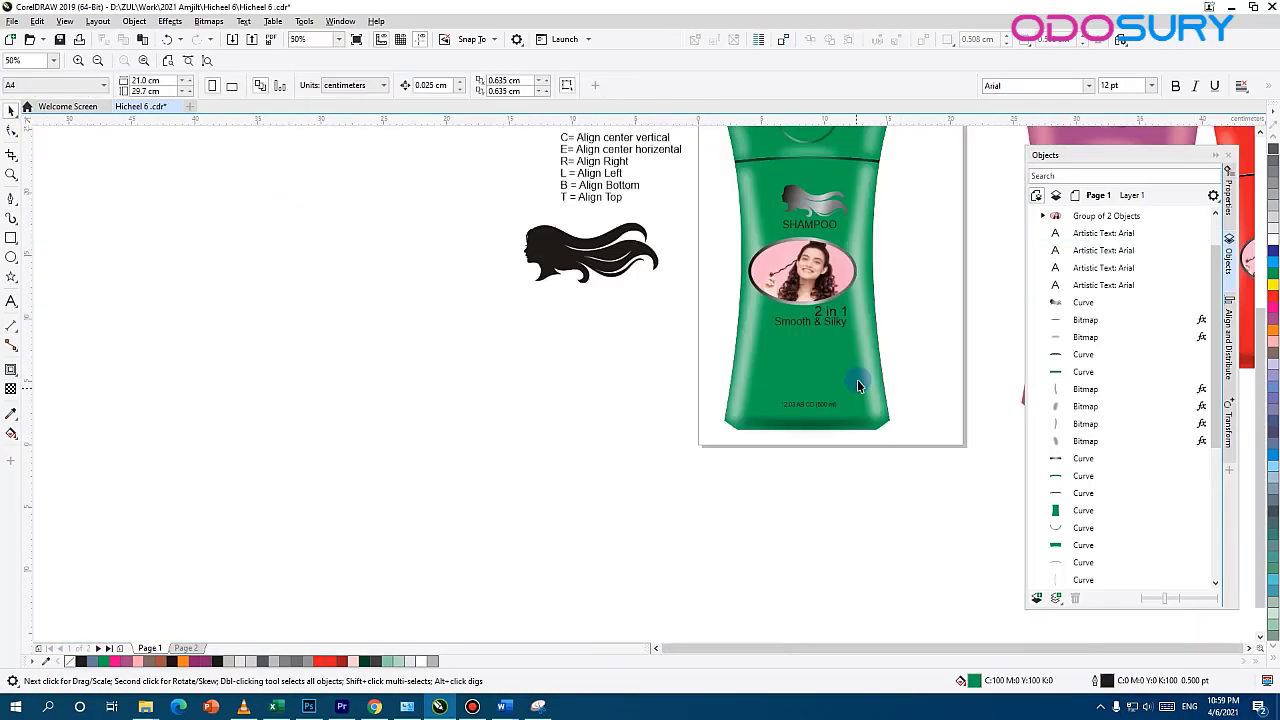
Group the green bottle's six label objects: the silver logo, the four texts and the framed photo
left_click(615, 283)
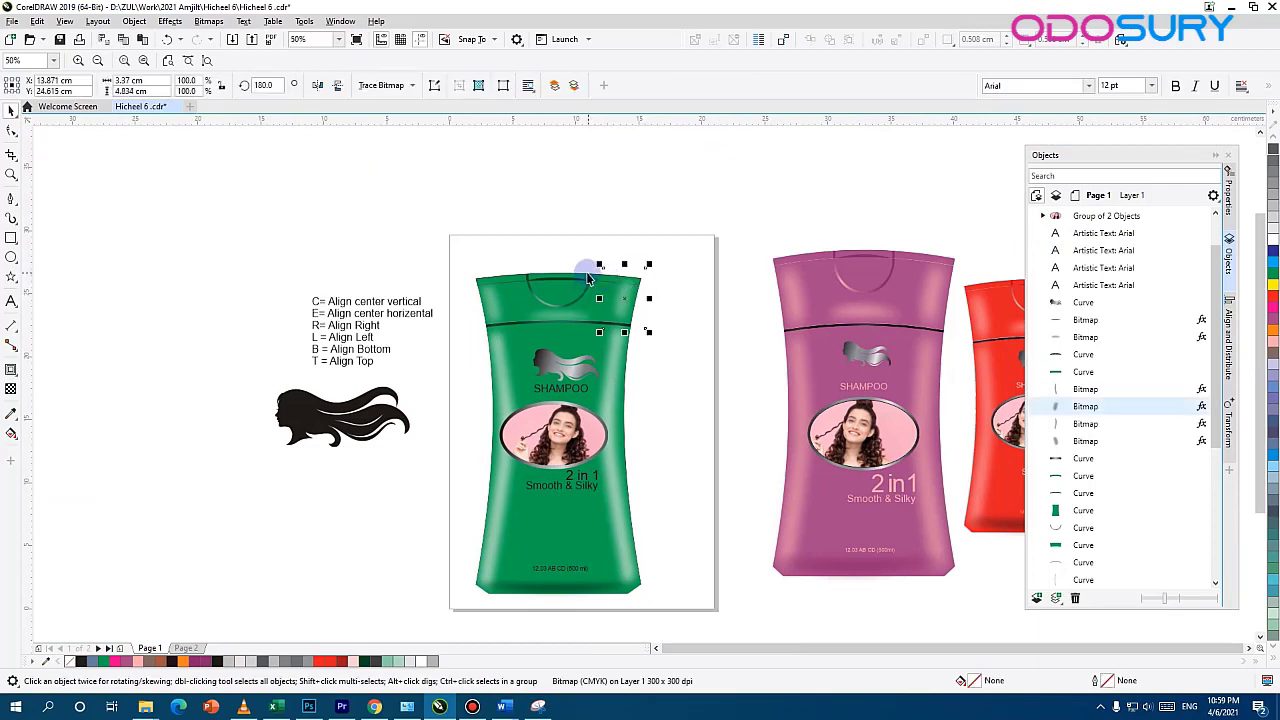
left_click(512, 277)
left_click(519, 280)
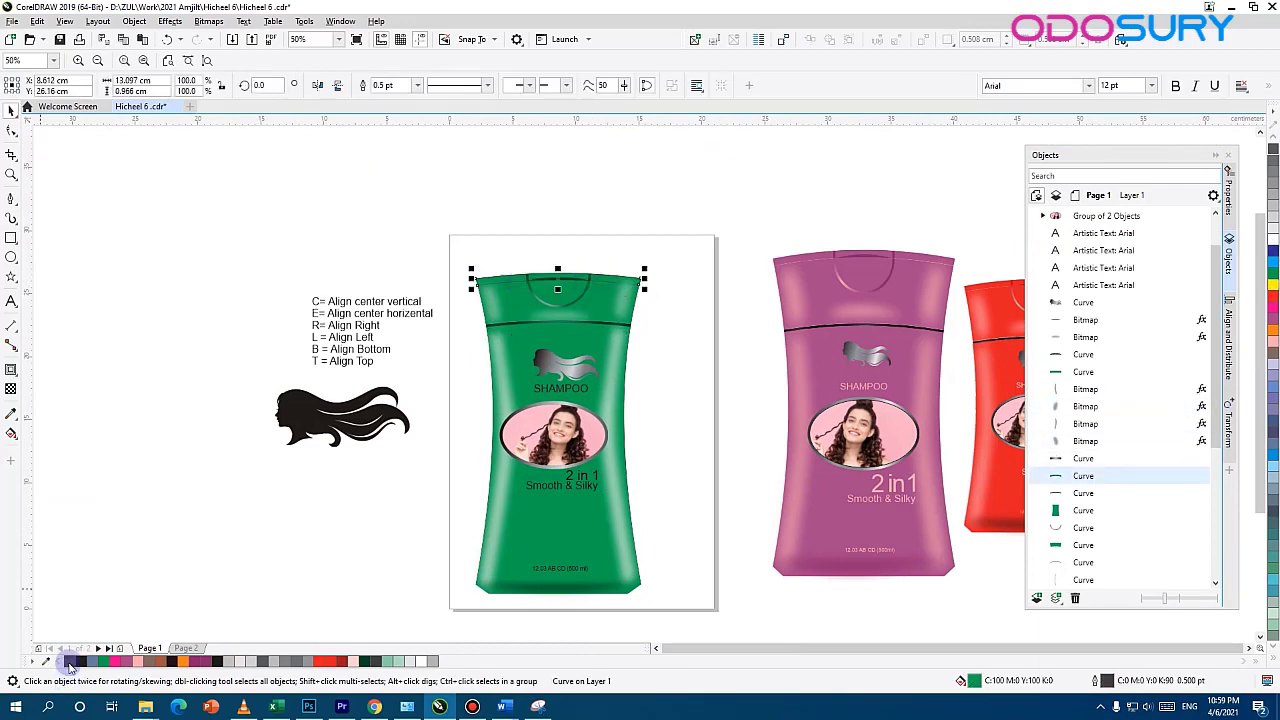
left_click(622, 281)
left_click(513, 277)
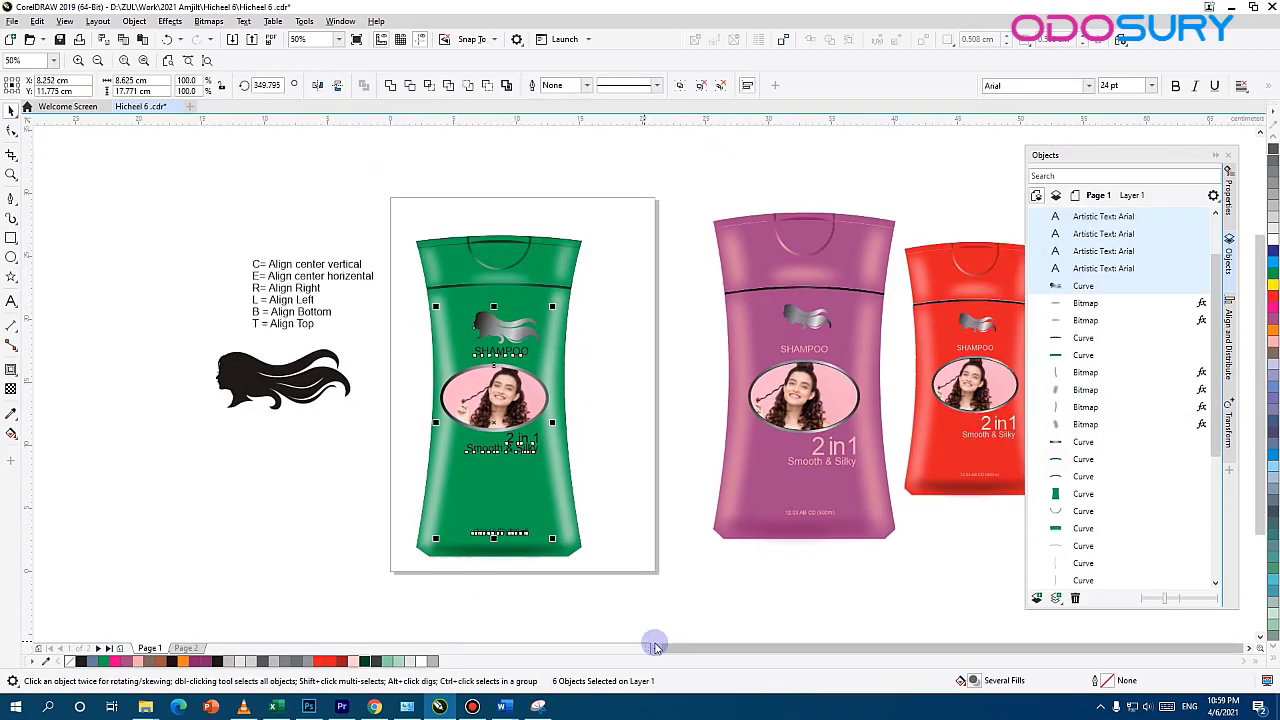
key("ctrl+g")
Move the purple and red bottles together farther to the right, clearing space beside the page
scroll(667, 402, "right", 3)
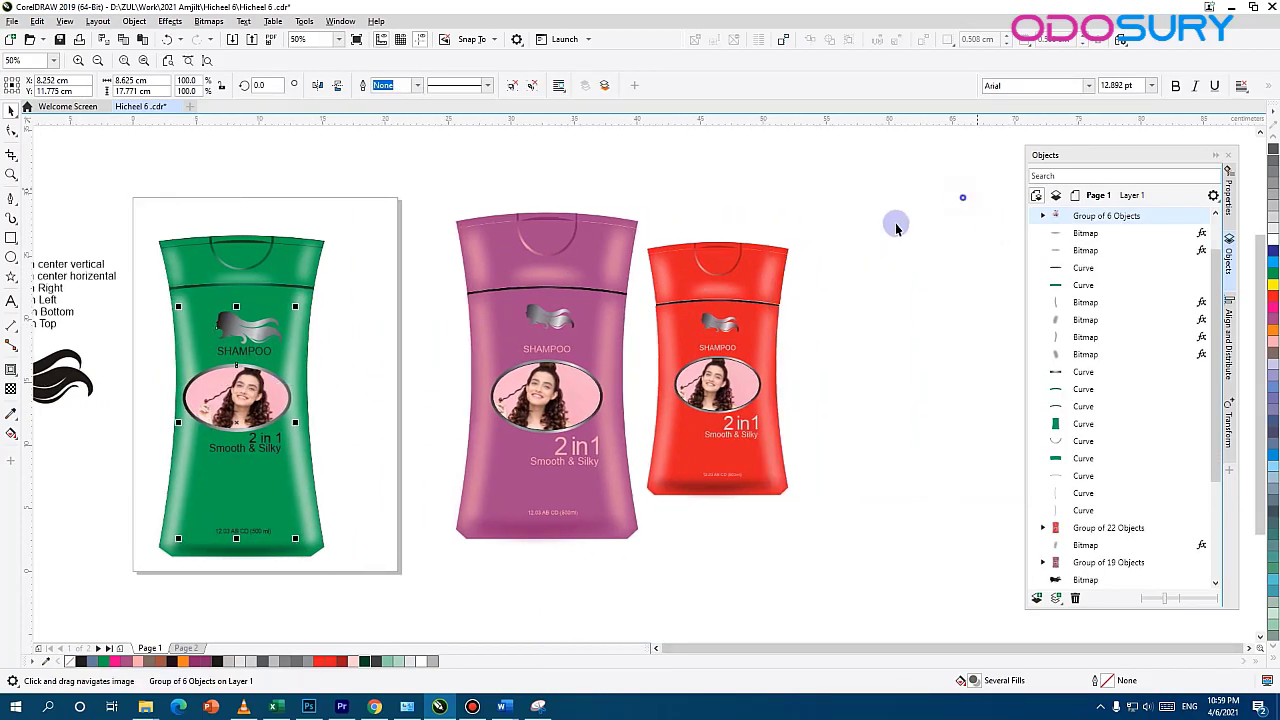
left_click_drag(895, 215, 440, 586)
left_click_drag(526, 506, 847, 508)
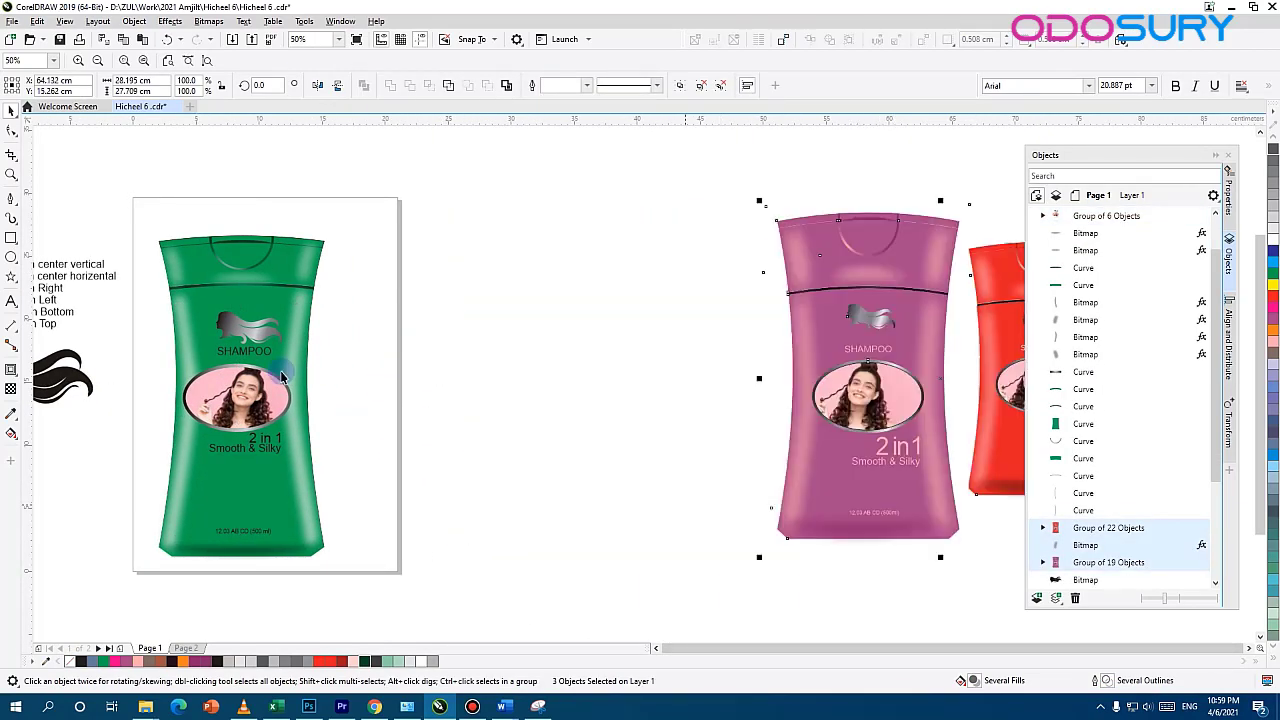
Move the complete green bottle off the page beside the purple one and place a copy of it back on the page
left_click_drag(320, 362, 661, 476)
left_click_drag(713, 438, 480, 380)
left_click_drag(490, 188, 267, 520)
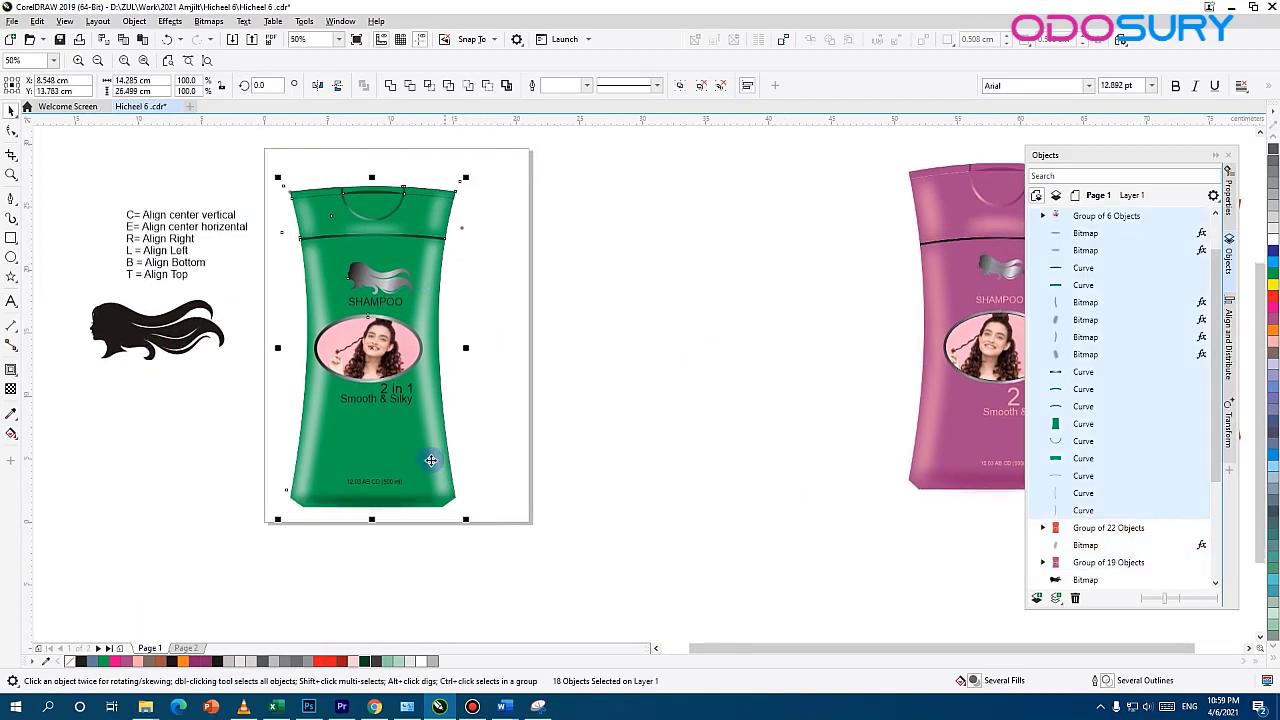
left_click_drag(431, 460, 457, 414)
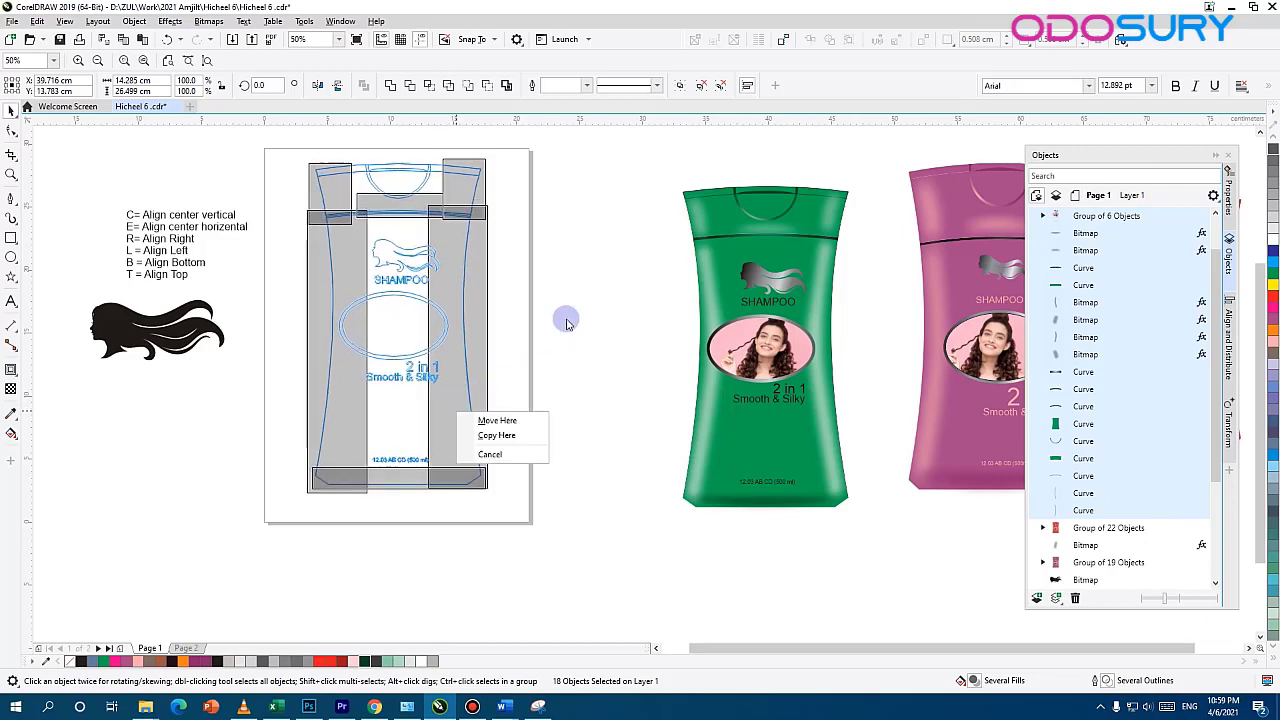
left_click(505, 435)
Lock the label group on the page's bottle copy
left_click(395, 340)
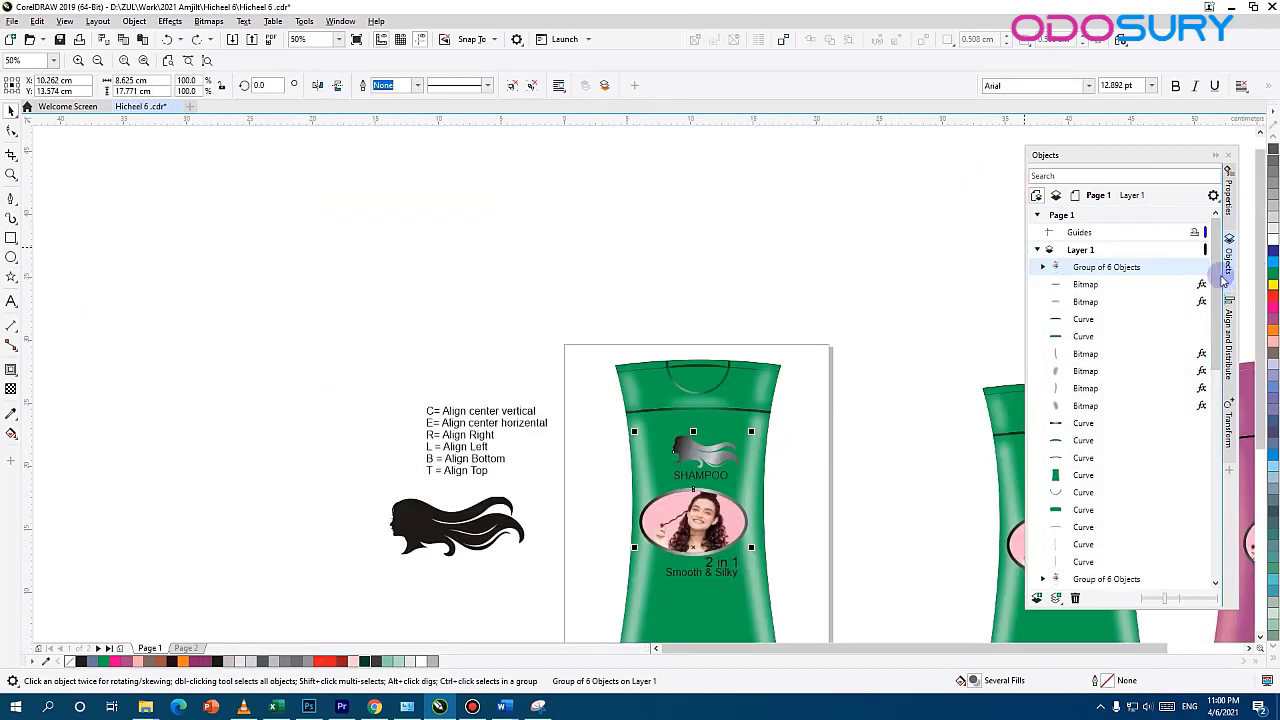
left_click(1201, 267)
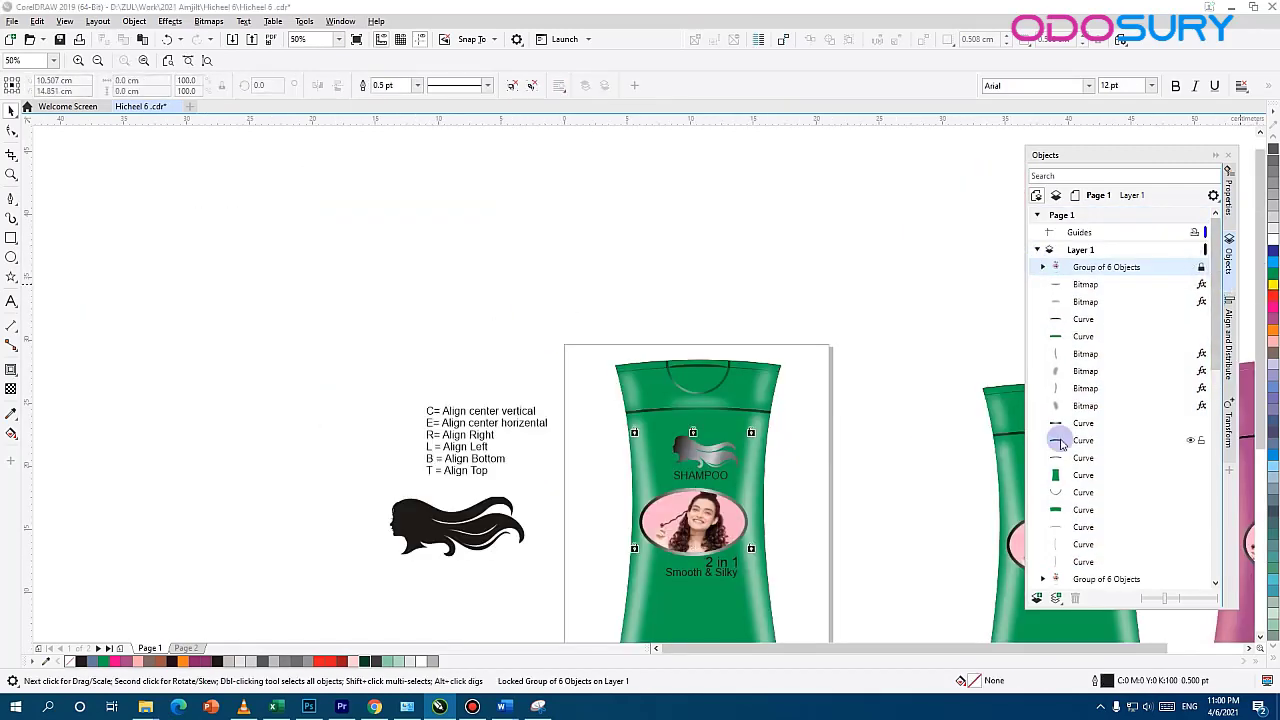
left_click(746, 415)
Group the page bottle's 17 unlocked parts and sample its green as the old colour for Replace Colors
left_click_drag(763, 391, 688, 191)
left_click_drag(737, 151, 497, 481)
left_click(171, 23)
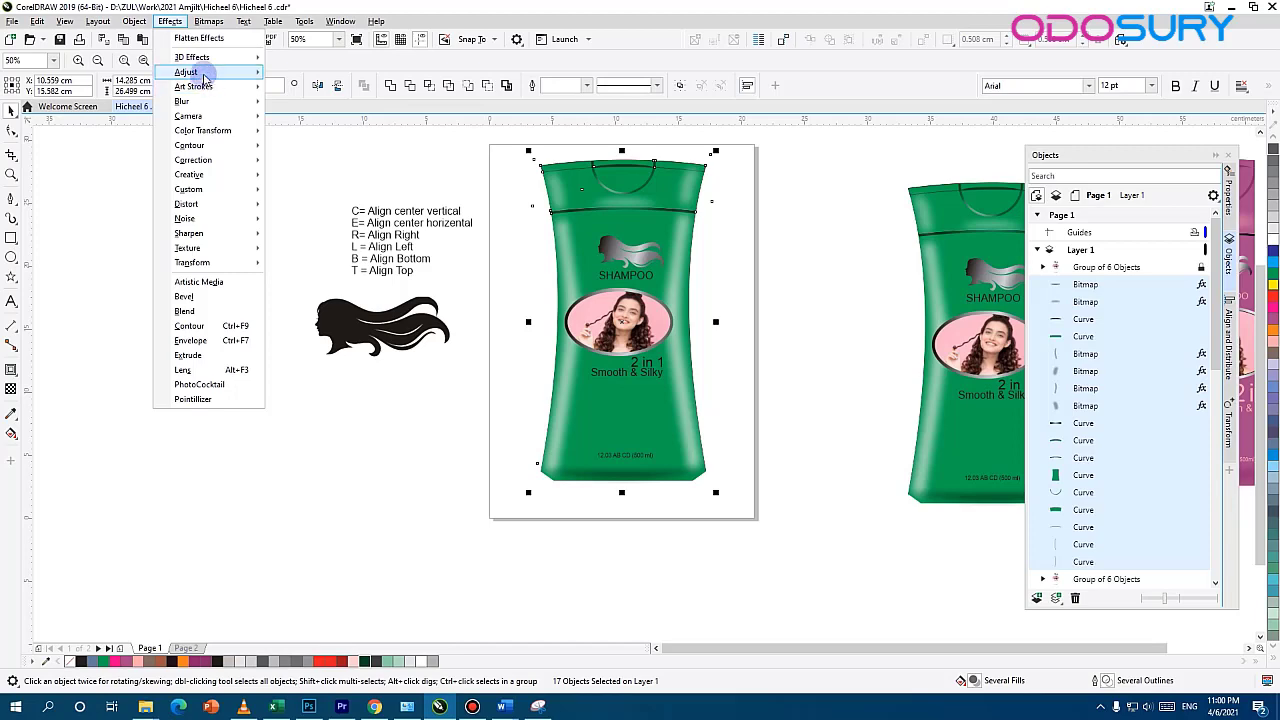
mouse_move(200, 72)
left_click(314, 254)
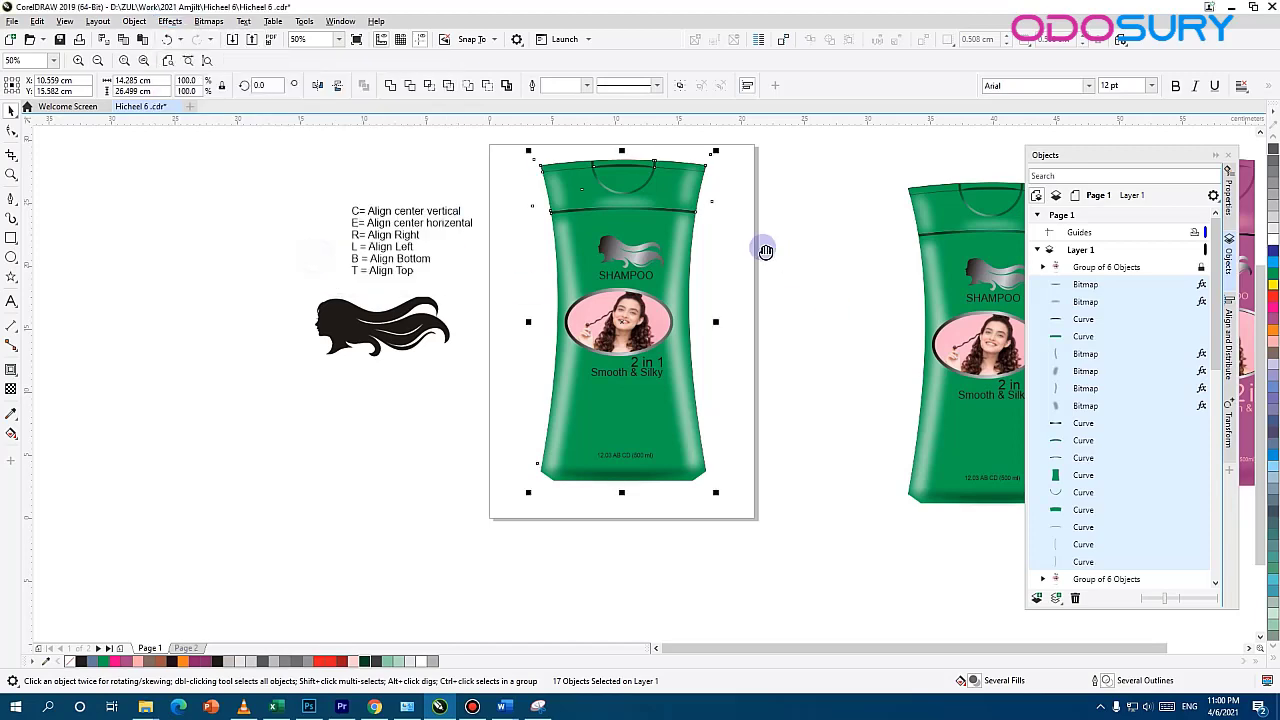
left_click_drag(618, 136, 827, 139)
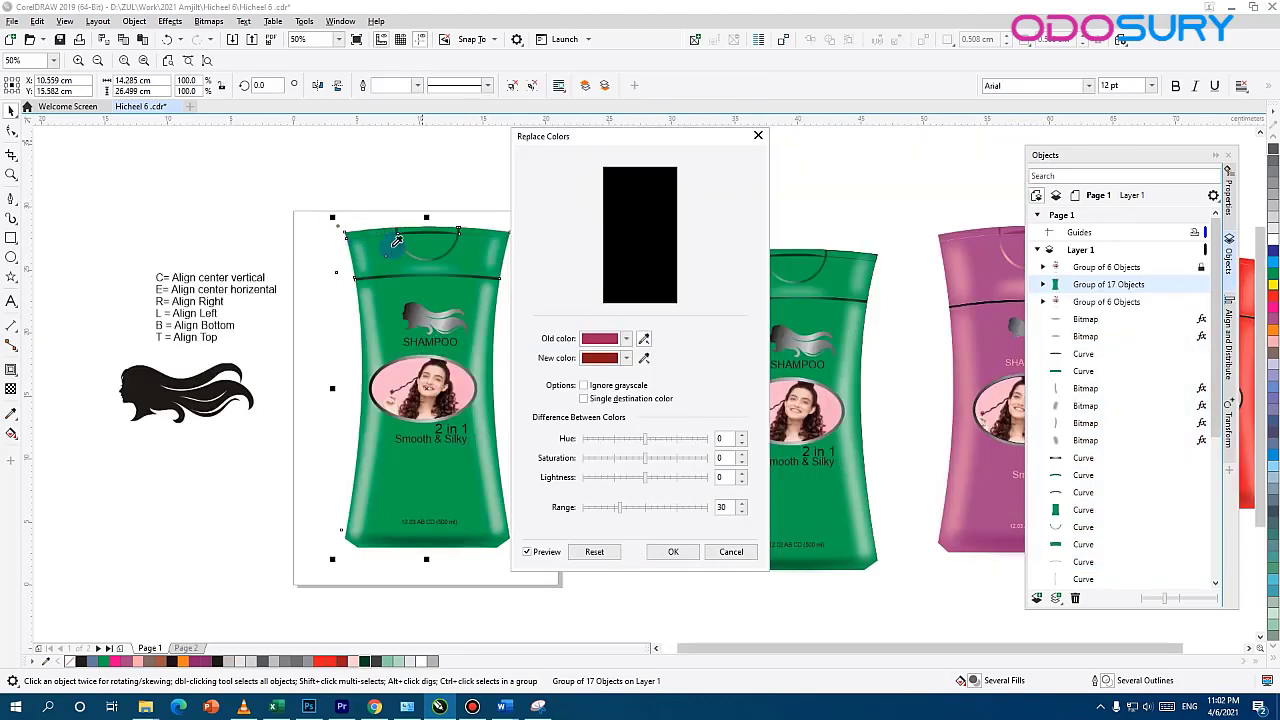
left_click(425, 238)
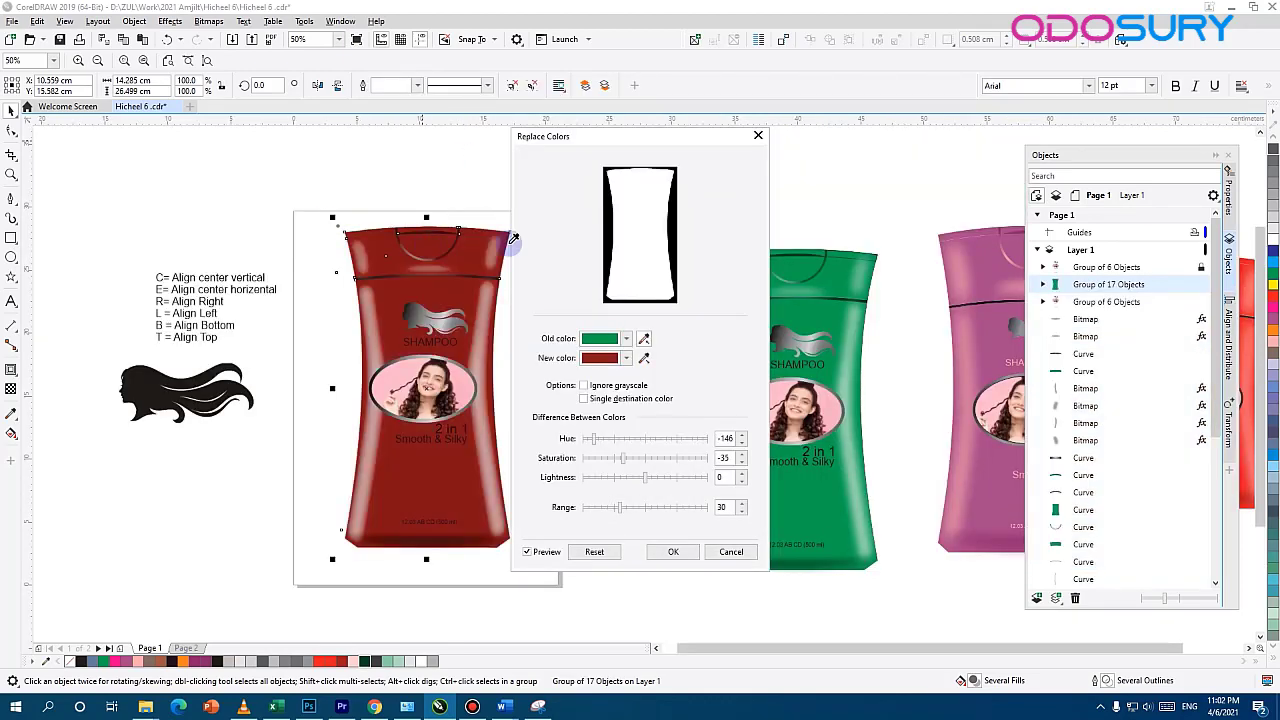
Try a mustard replacement colour of C25 M25 Y100 K0 for the page bottle
left_click(636, 358)
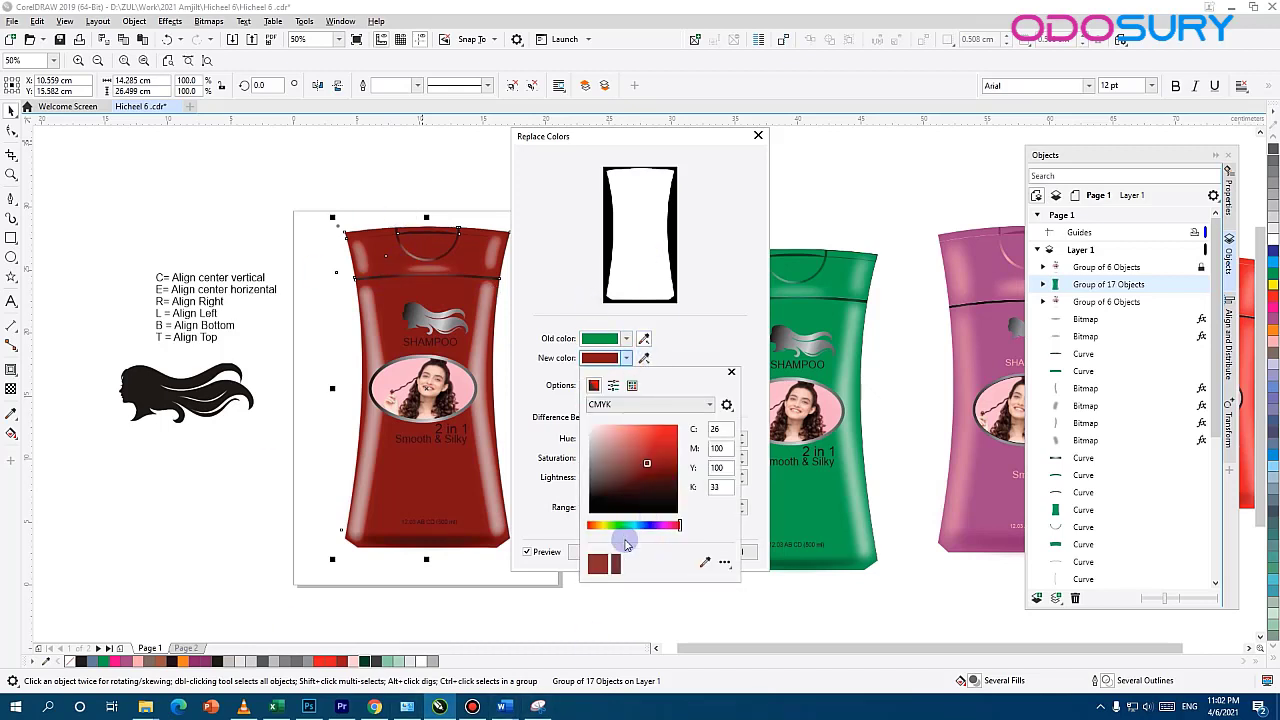
left_click_drag(603, 530, 600, 527)
left_click(660, 442)
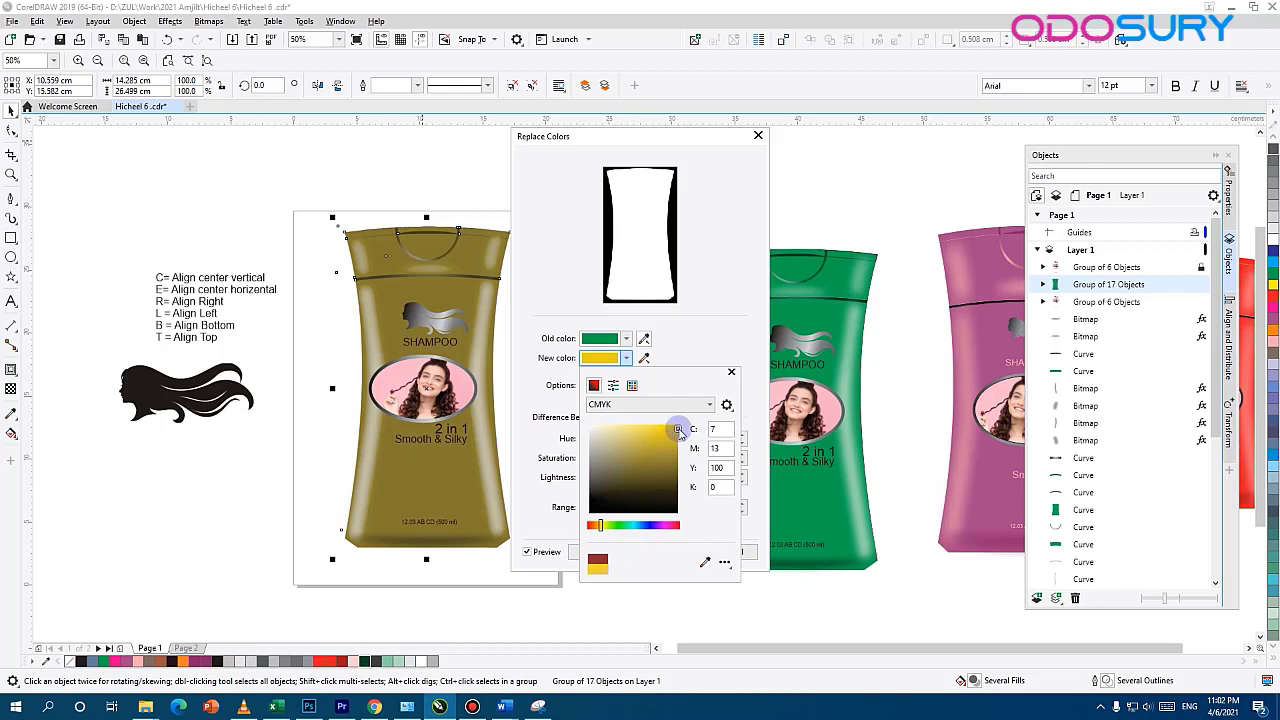
left_click(668, 435)
left_click(667, 442)
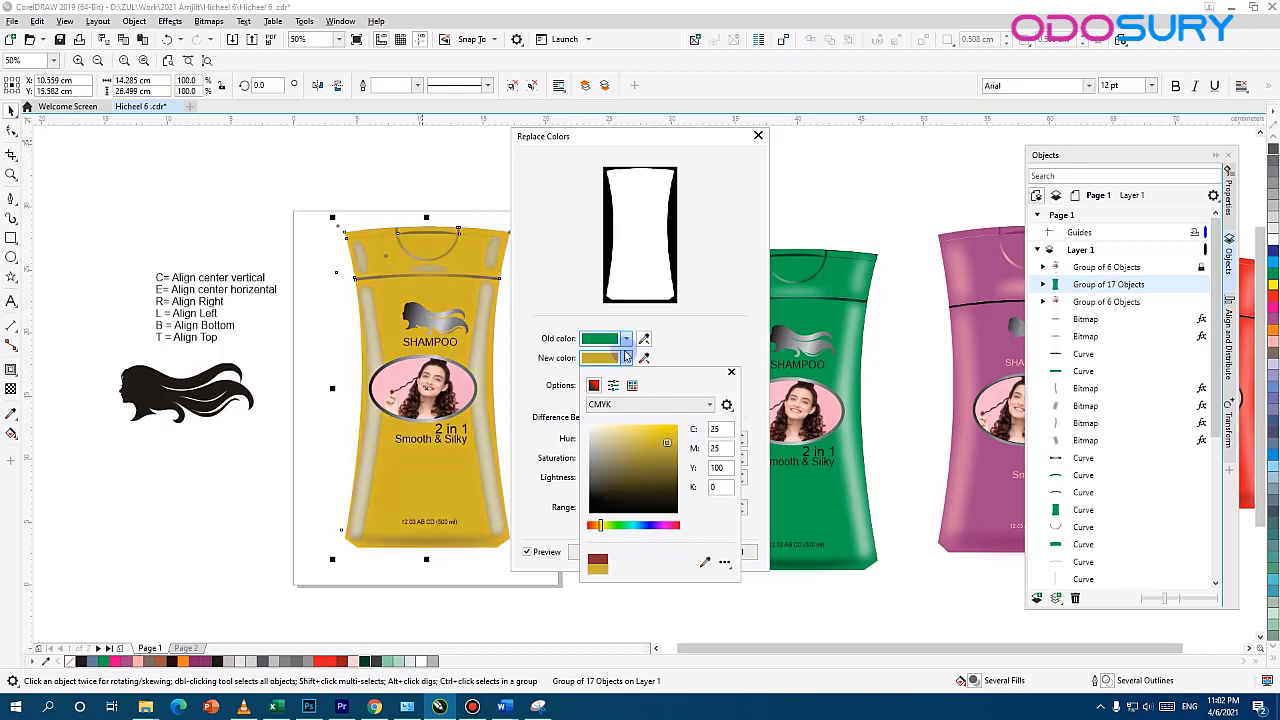
Try the colour palette's bright yellow as the replacement colour for the page bottle
left_click(625, 360)
left_click(625, 359)
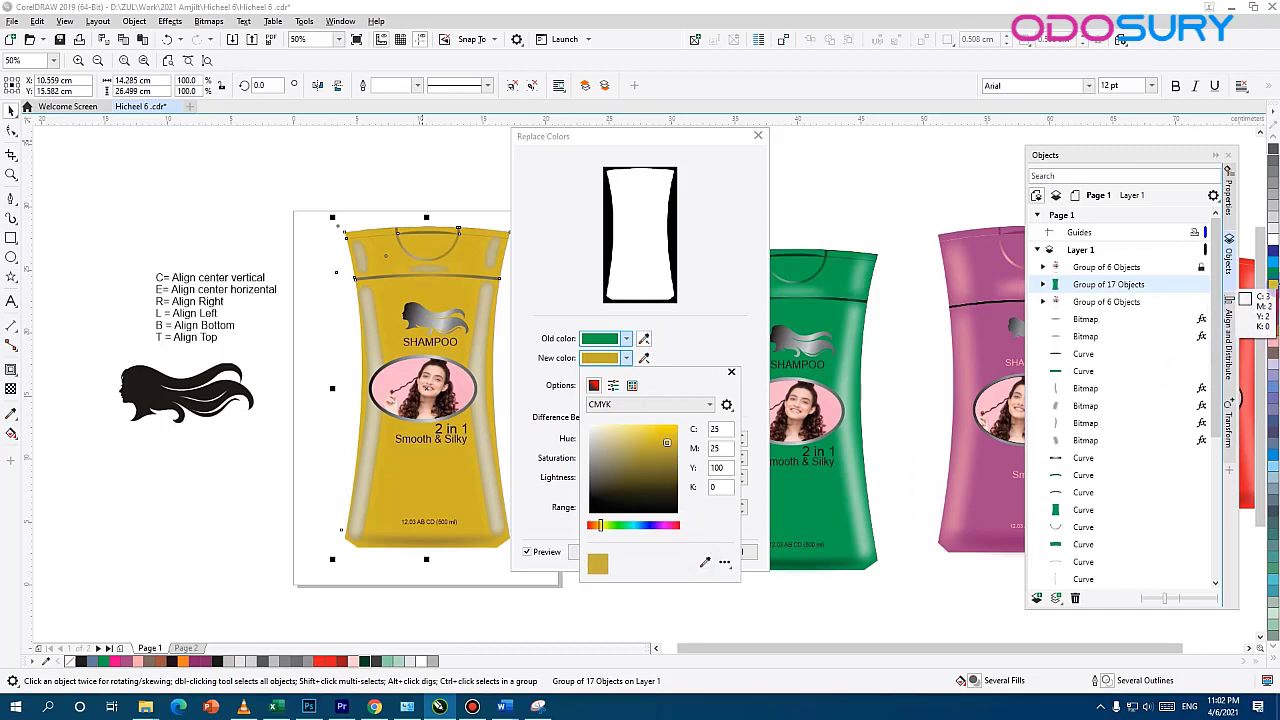
left_click(1273, 286)
left_click(667, 352)
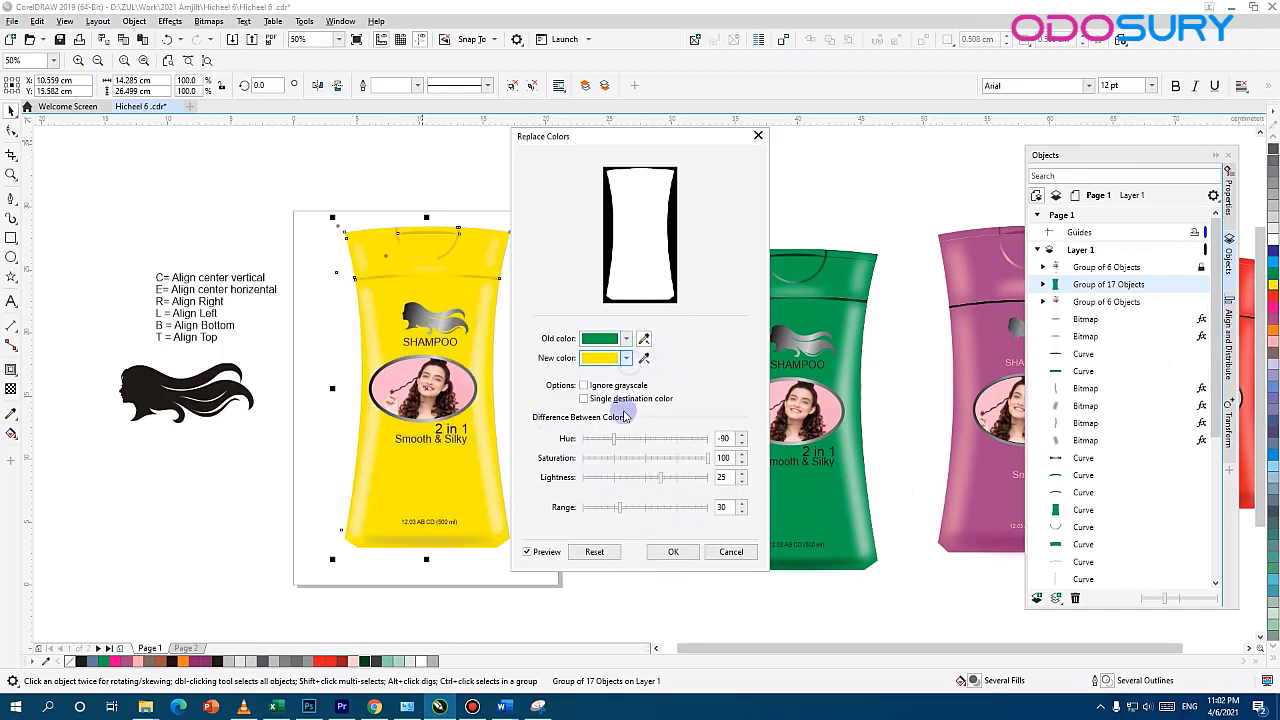
Set the replacement colour to amber yellow C0 M19 Y100 K0 and apply the colour replacement
left_click(627, 359)
left_click_drag(604, 530, 600, 531)
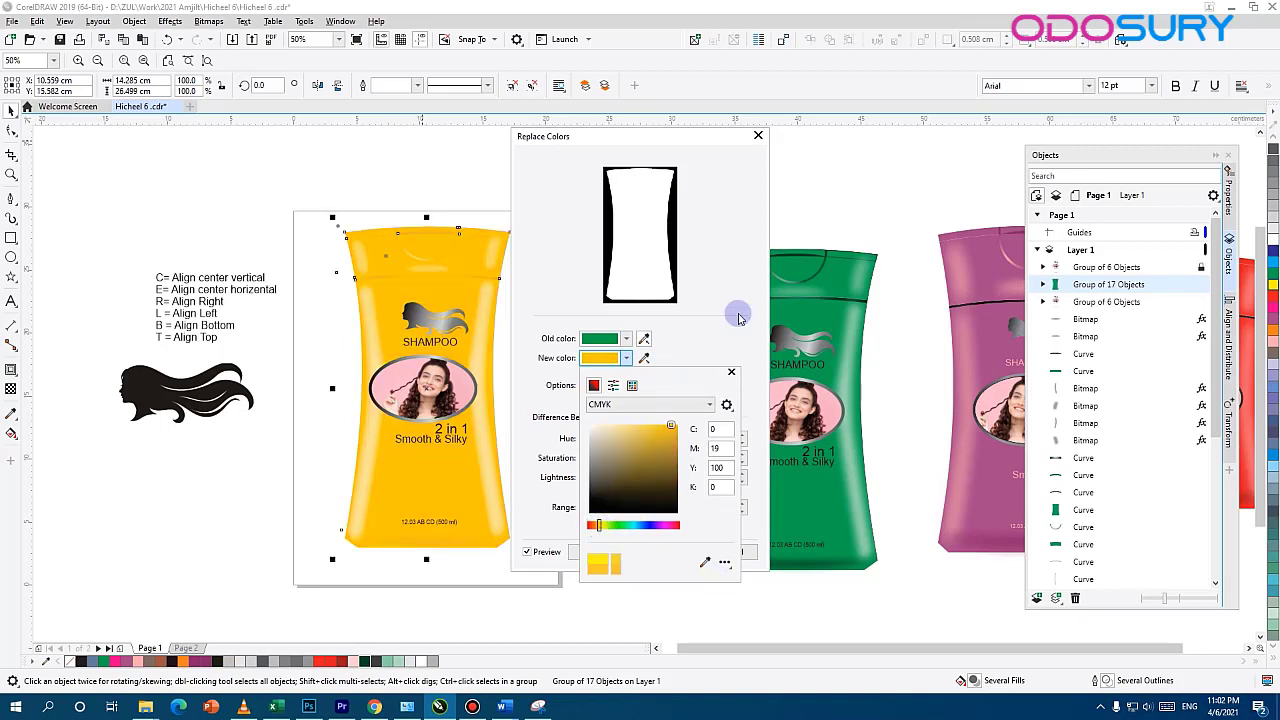
left_click(714, 333)
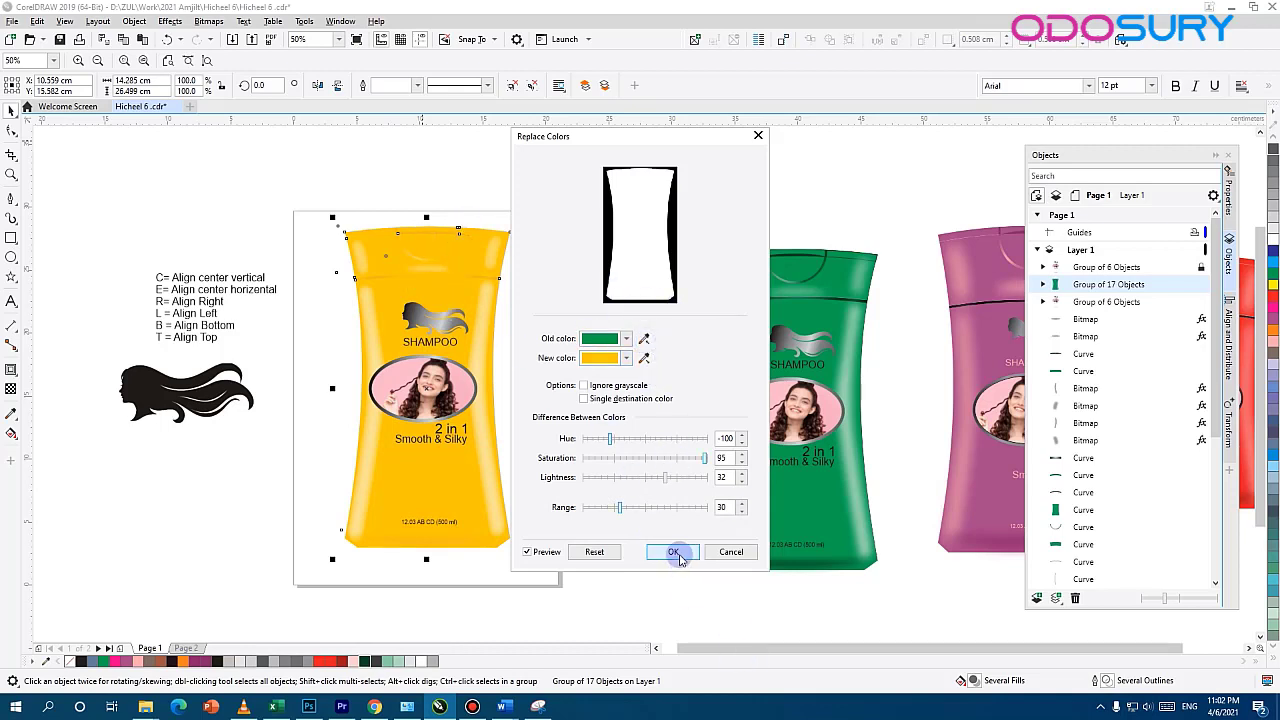
Look over the finished row of yellow, green, purple and red shampoo bottles
scroll(480, 304, "up", 2)
scroll(411, 382, "down", 1)
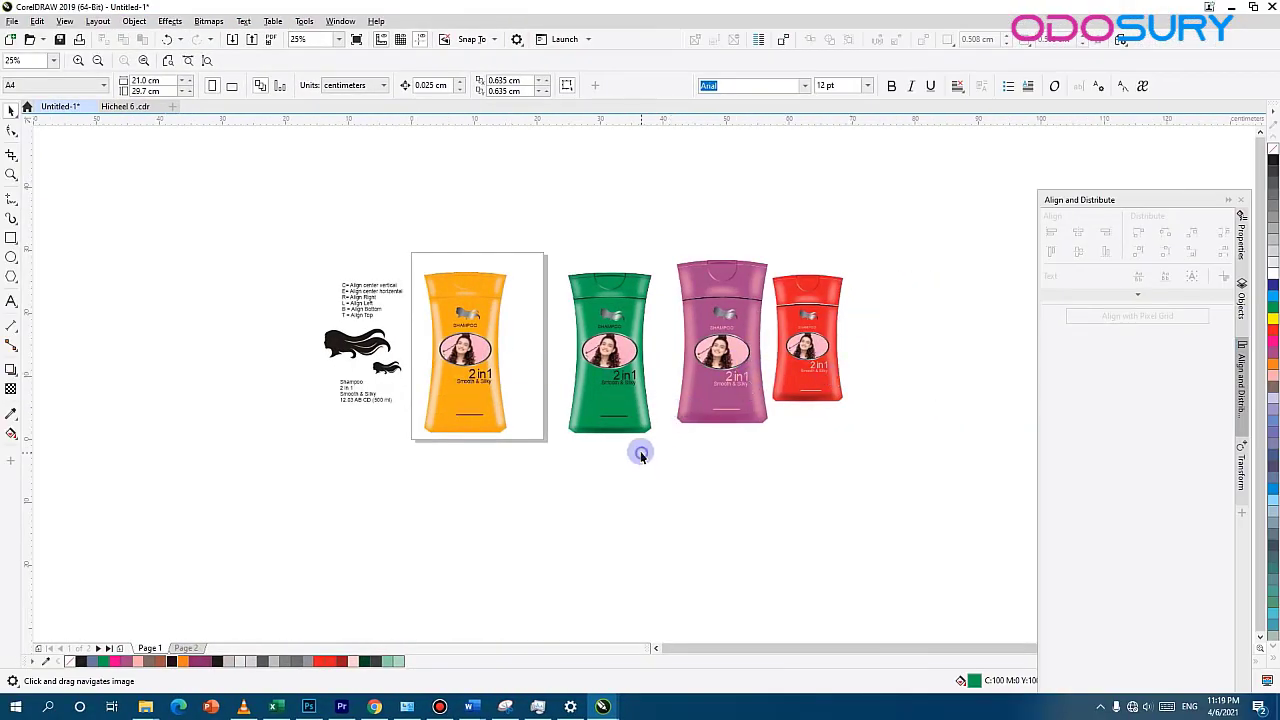
scroll(456, 360, "up", 1)
left_click_drag(456, 360, 337, 436)
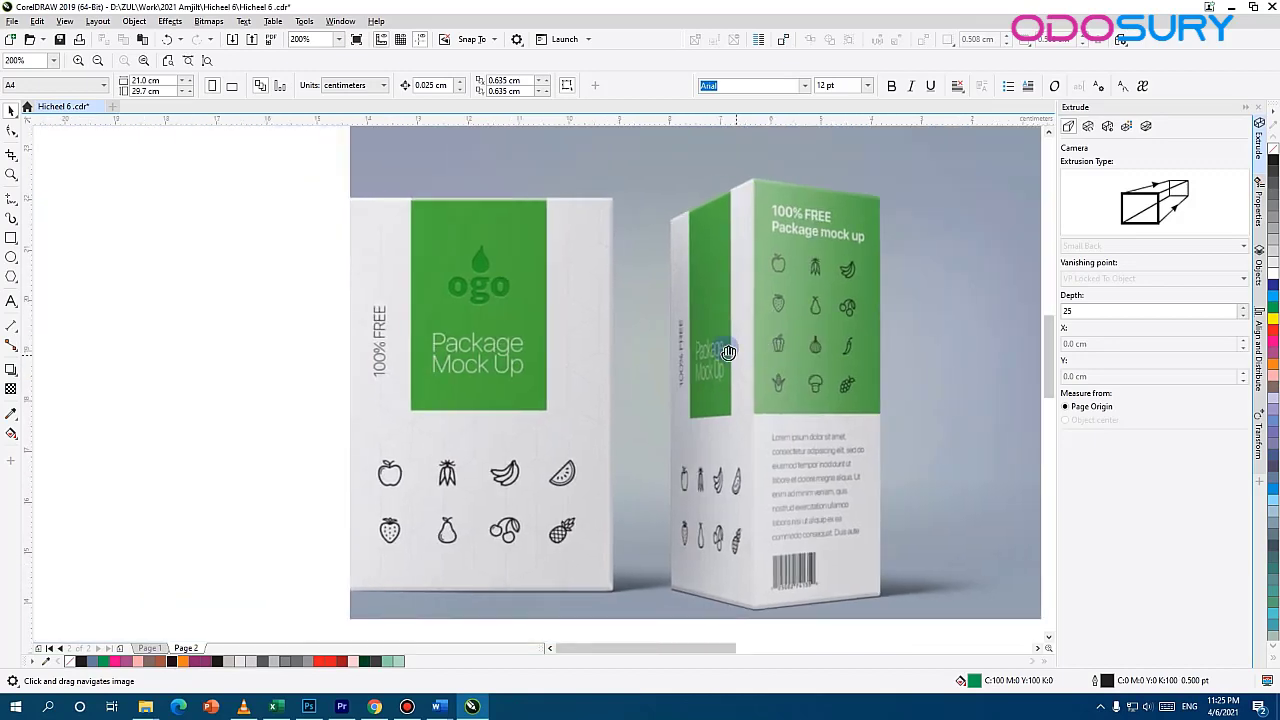
Examine the green and white package mock-up image on page 2
scroll(650, 358, "up", 2)
scroll(371, 298, "up", 1)
scroll(340, 300, "down", 1)
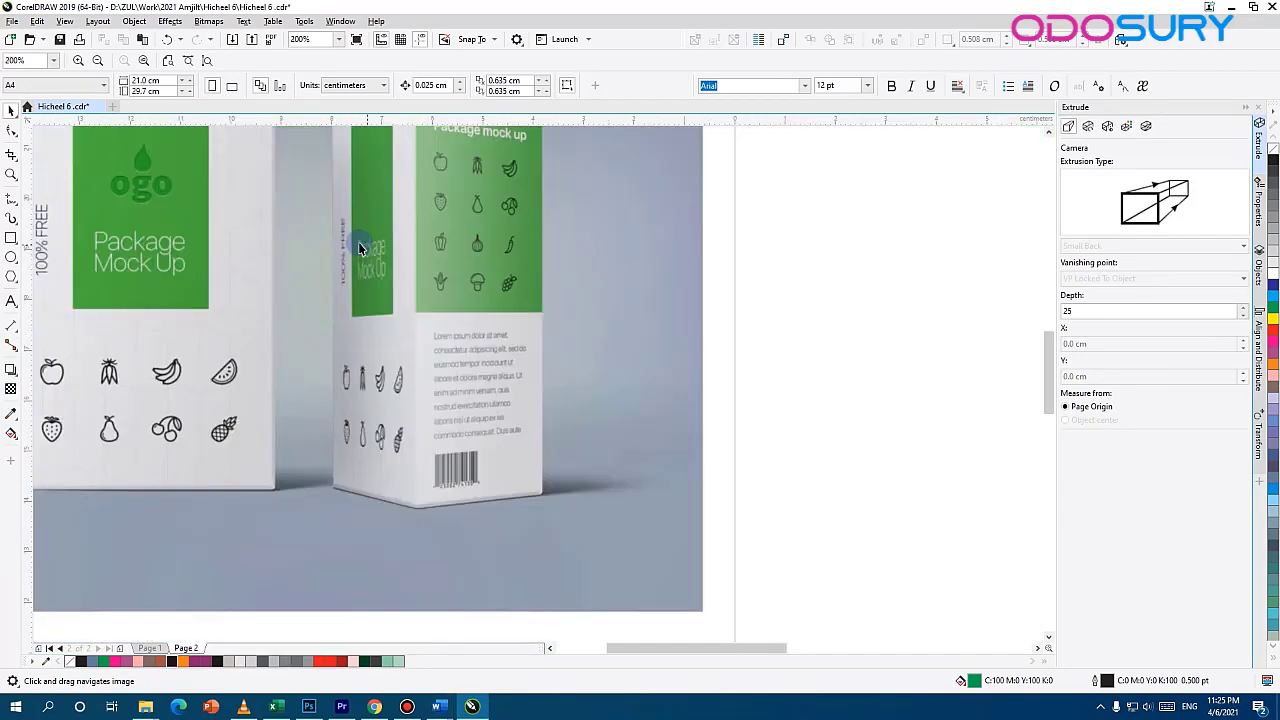
left_click_drag(394, 300, 594, 435)
scroll(622, 426, "down", 1)
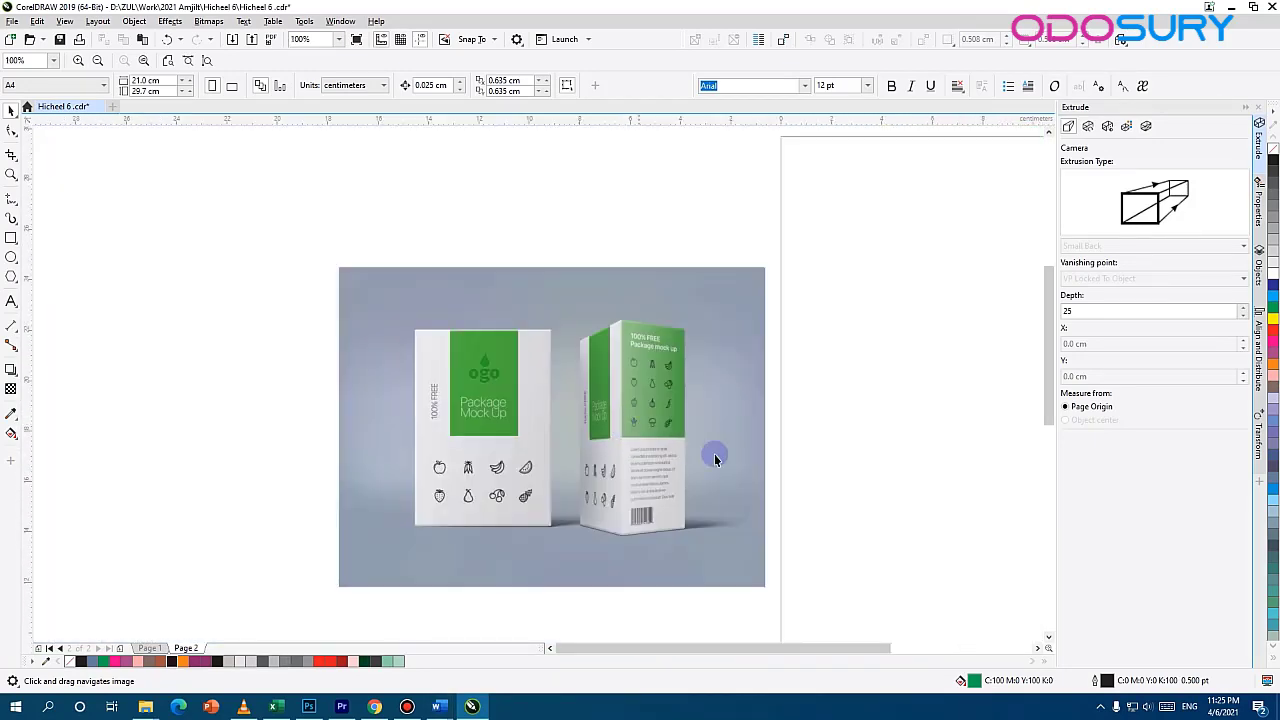
left_click_drag(738, 464, 494, 430)
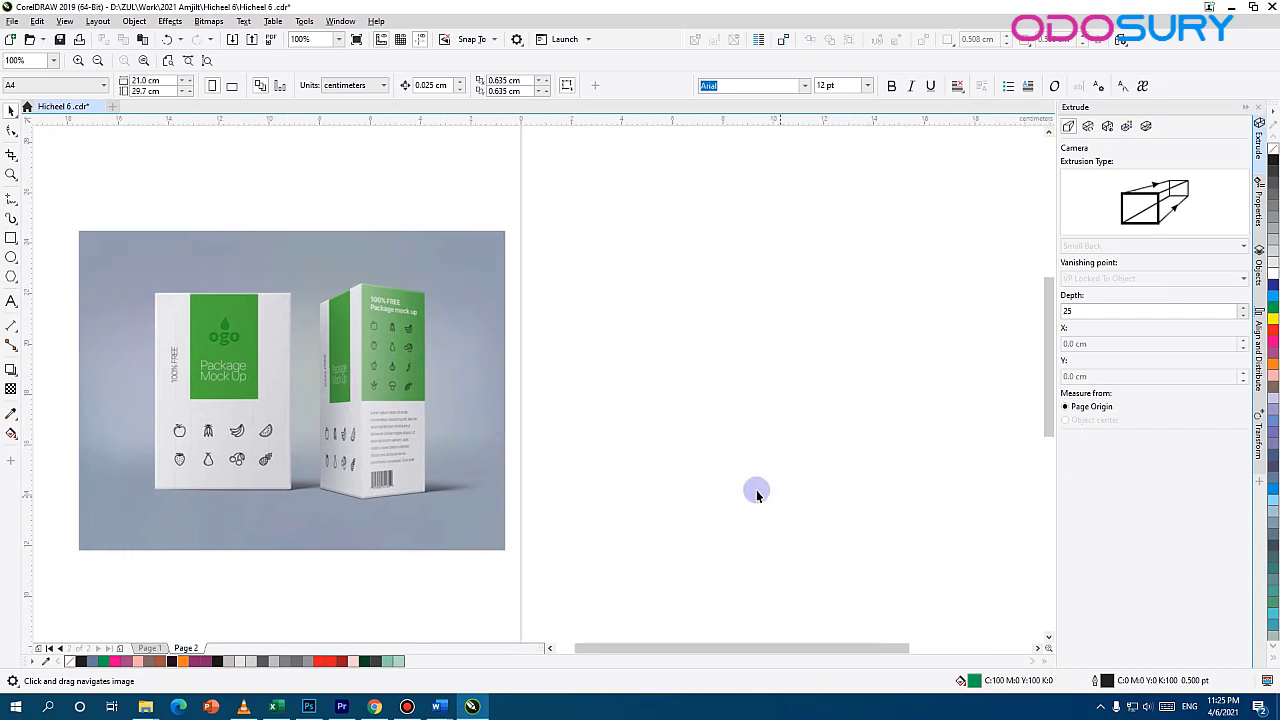
Draw a background rectangle about 19.3 by 13 cm beside the reference photo and remove its outline
left_click(12, 237)
left_click_drag(537, 232, 947, 559)
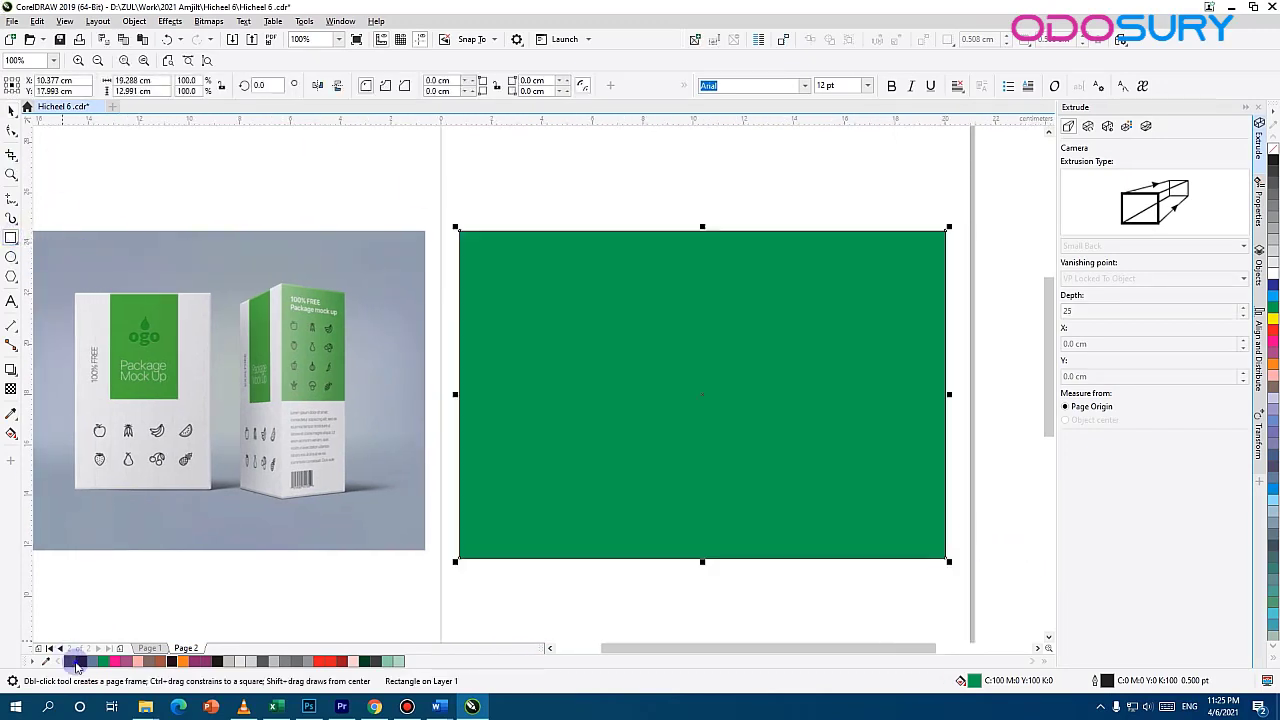
right_click(72, 662)
Apply a vertical linear fountain fill to the rectangle and sample its start color from the upper edge of the reference photo's background
left_click(12, 433)
left_click_drag(643, 354, 932, 428)
left_click_drag(686, 536, 752, 514)
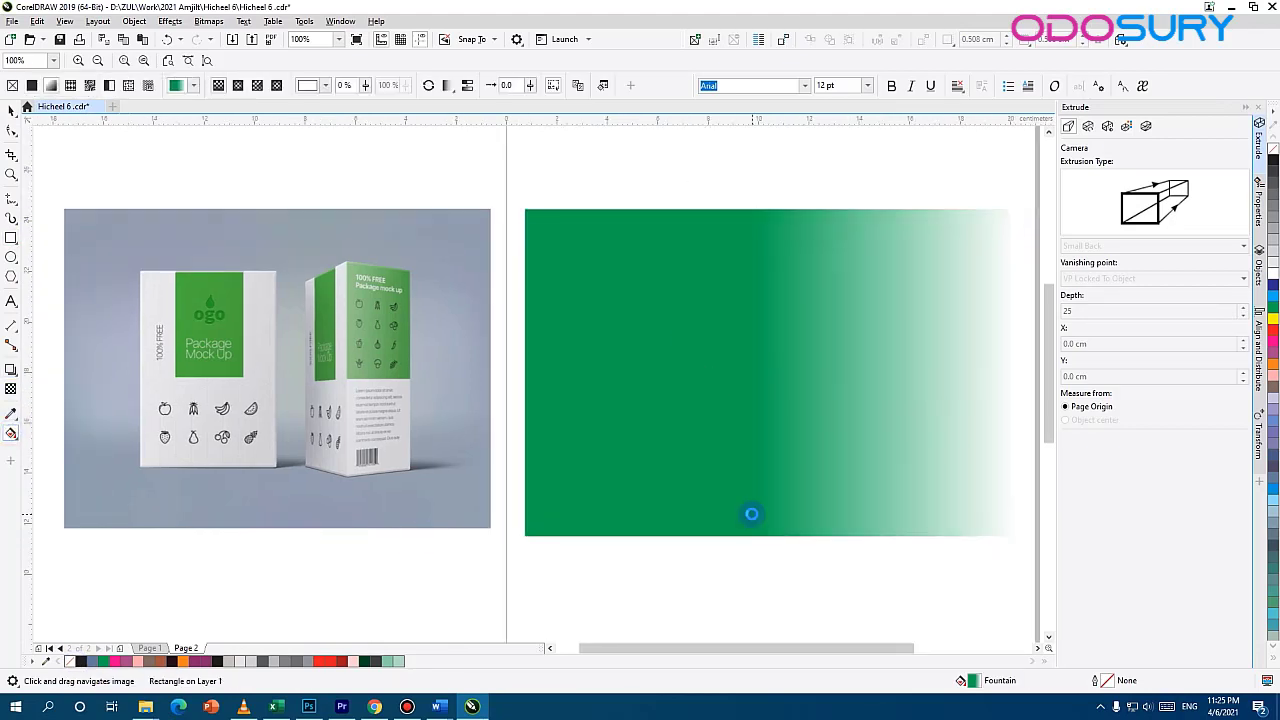
left_click(751, 212)
left_click(786, 204)
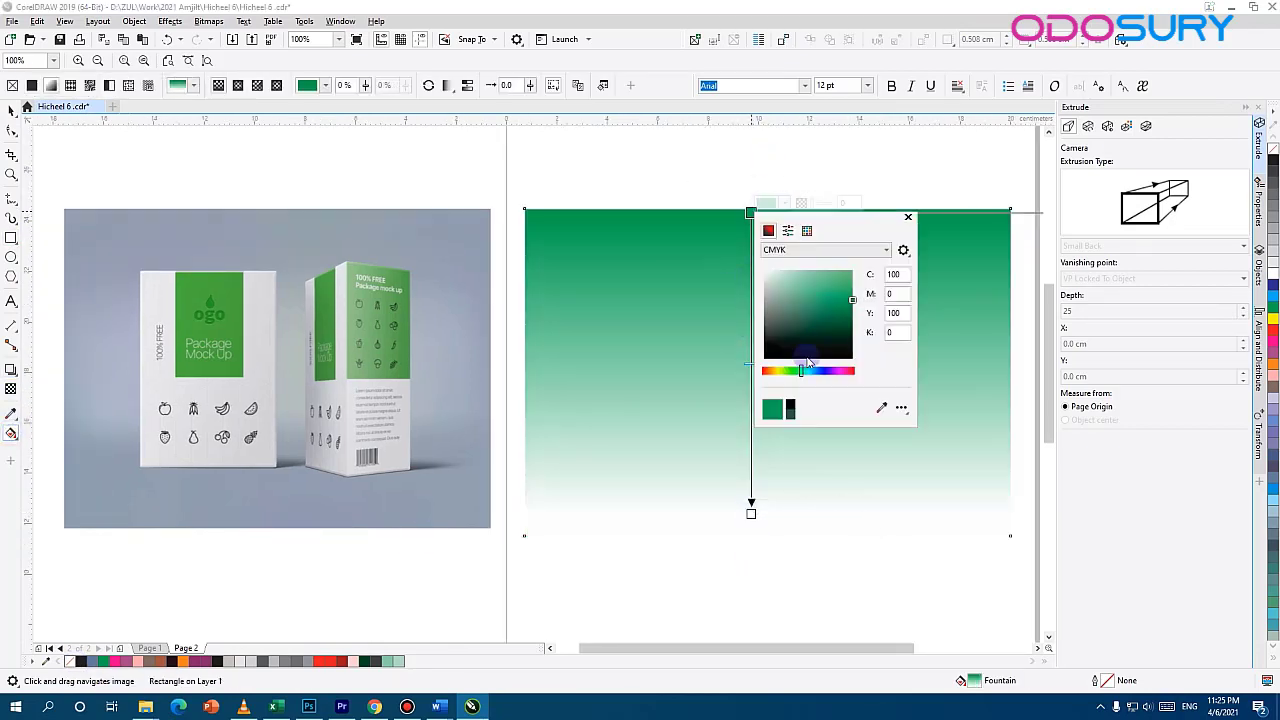
left_click(761, 297)
left_click(881, 408)
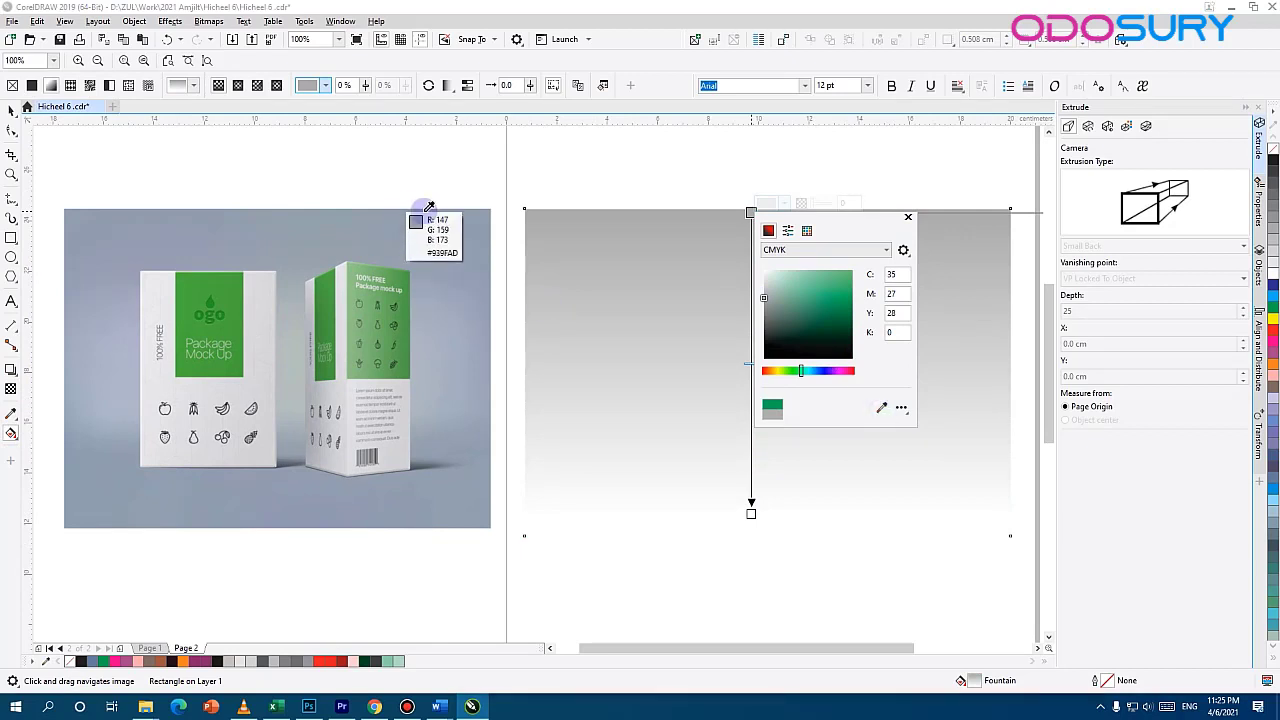
left_click(418, 212)
Add a #A8B1C0 color node at 39% of the gradient and set the end node to #919EAE, sampled from the photo's floor
left_click(751, 322)
double_click(750, 331)
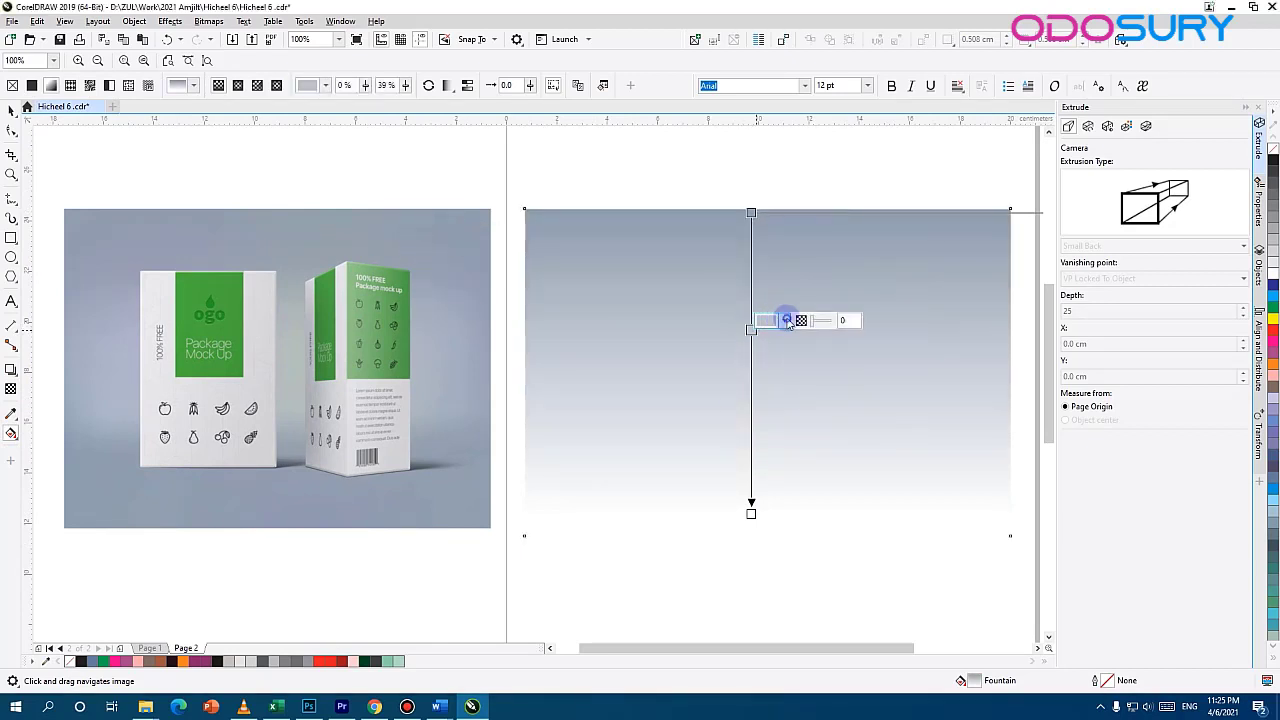
left_click(787, 321)
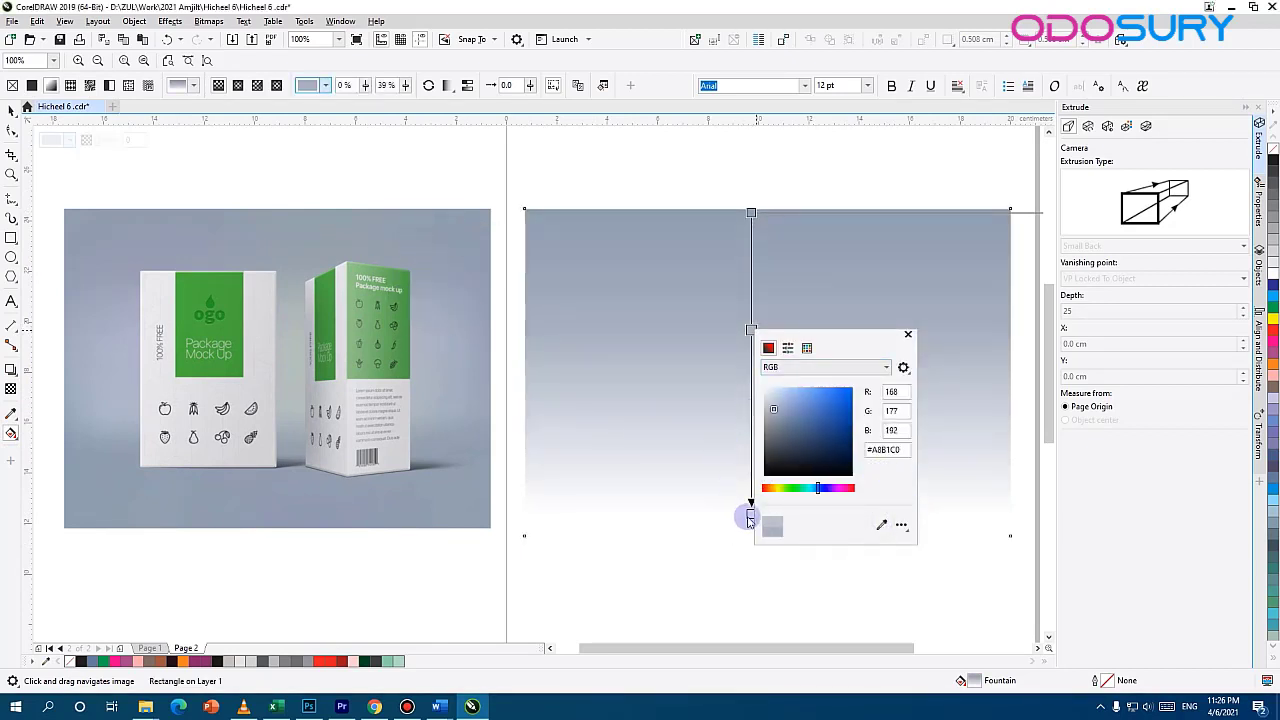
left_click(750, 515)
left_click(787, 506)
left_click(881, 476)
left_click(438, 485)
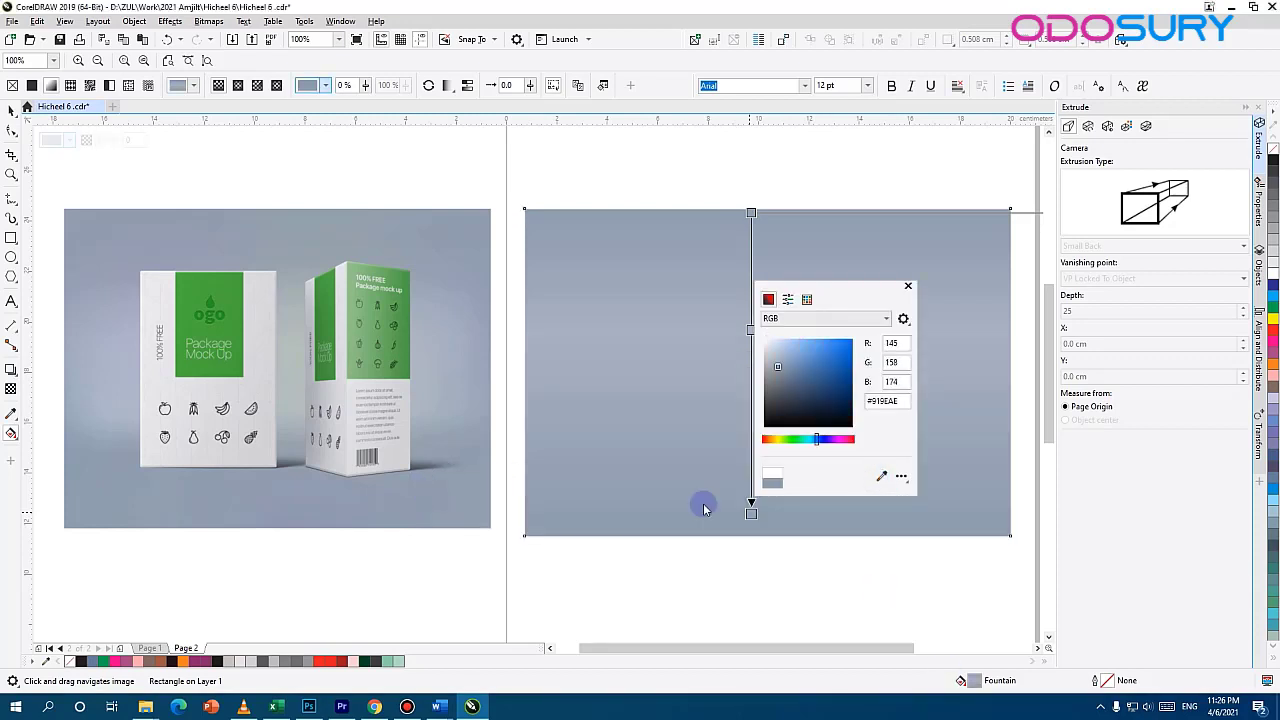
Shift the middle gradient node to 41% and add a light grey-blue node at 56%
left_click(750, 329)
left_click_drag(751, 331, 751, 336)
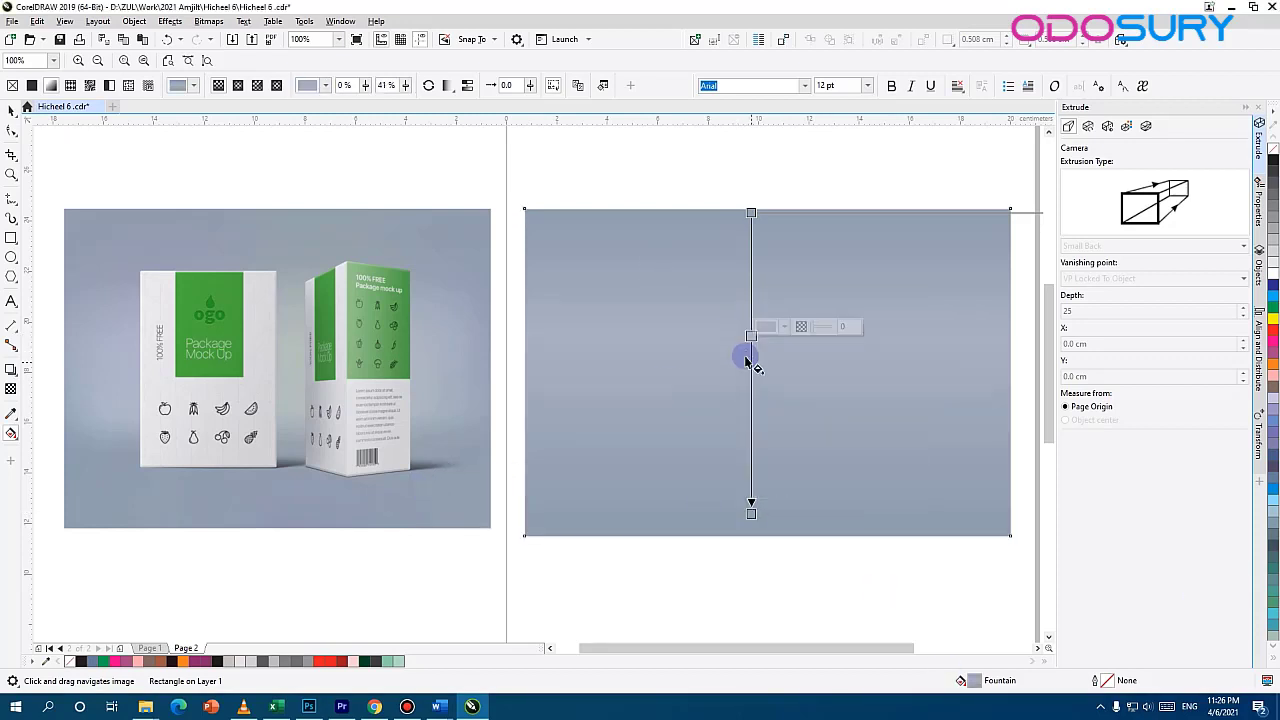
double_click(750, 358)
left_click_drag(750, 394, 750, 381)
left_click(785, 371)
left_click(765, 451)
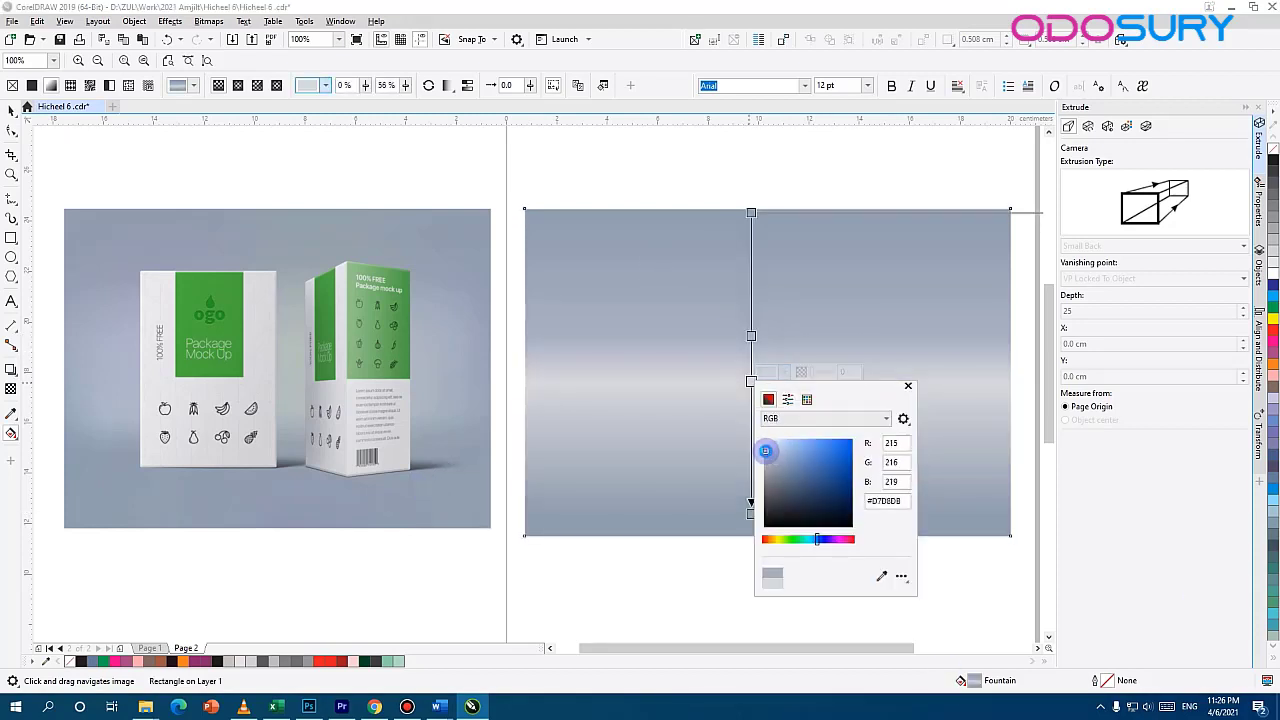
left_click(770, 455)
Move the lighter gradient node lower and choose the Default Fountain Fill repeat option for the gradient
left_click(751, 337)
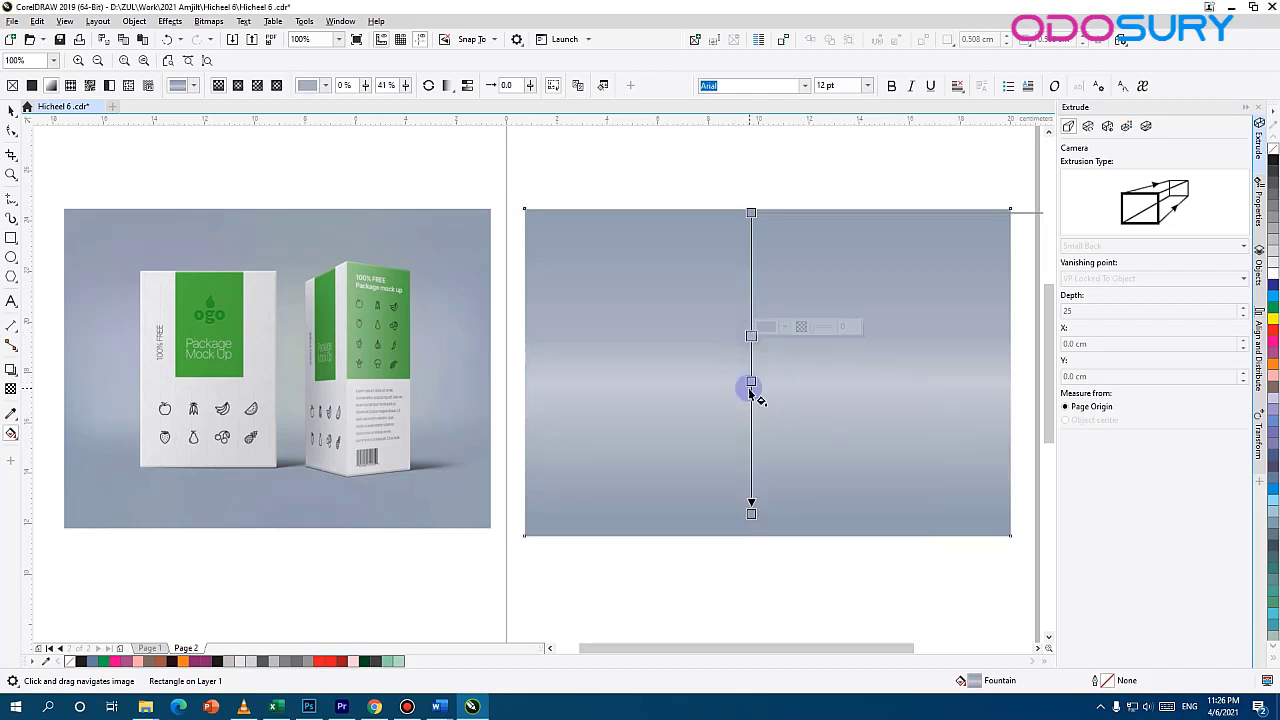
left_click_drag(751, 384, 751, 414)
left_click(751, 212)
left_click(447, 87)
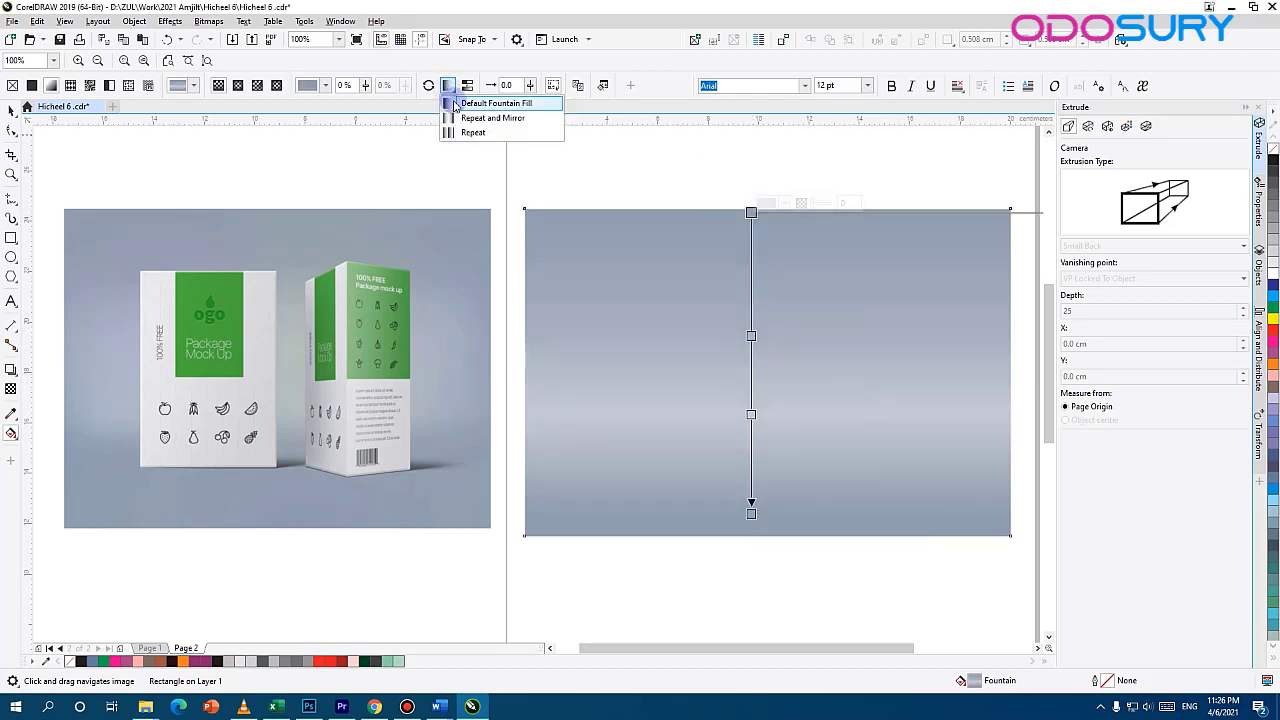
left_click(456, 102)
left_click(793, 193)
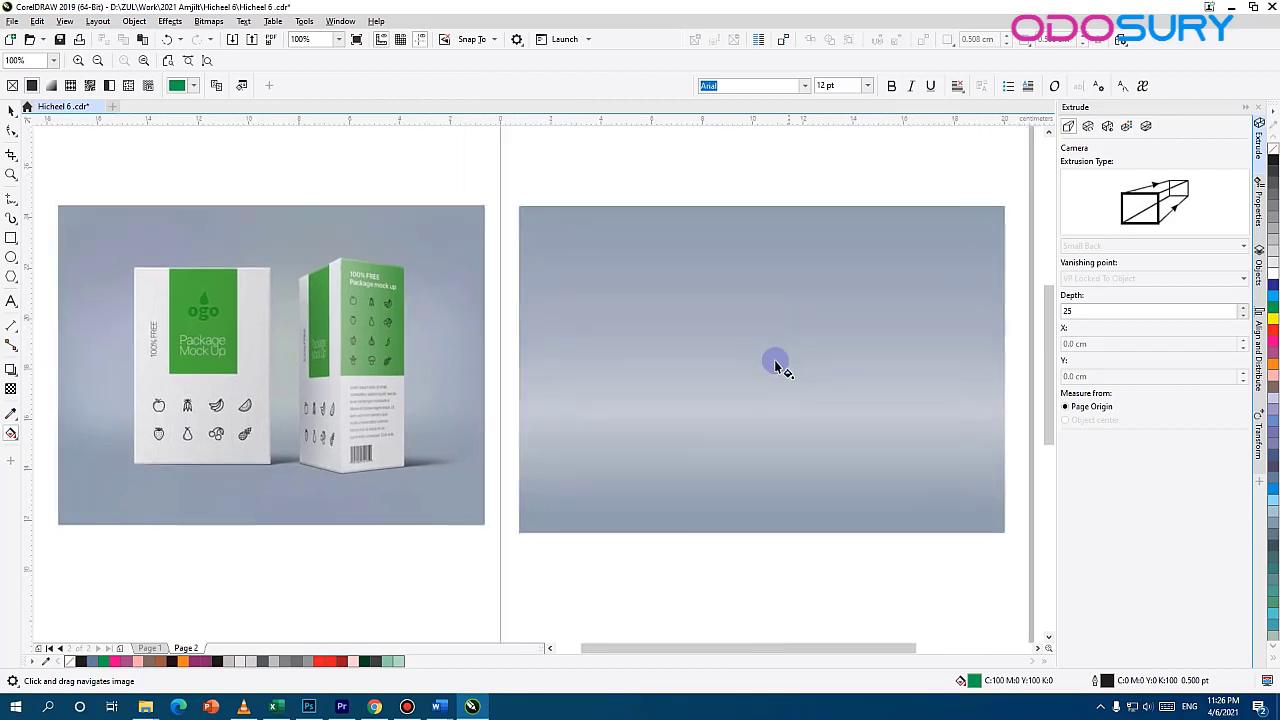
Lock the gradient background rectangle in Layer 1 of Page 2
left_click(775, 362)
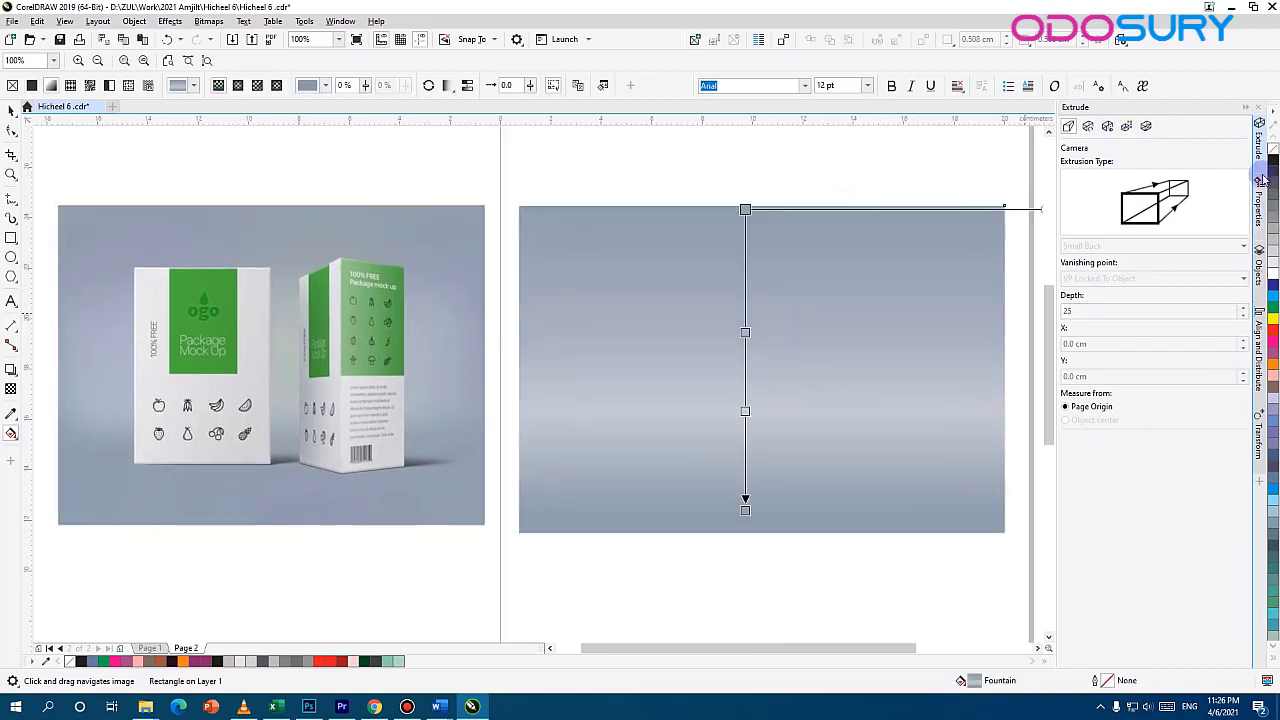
left_click(1259, 268)
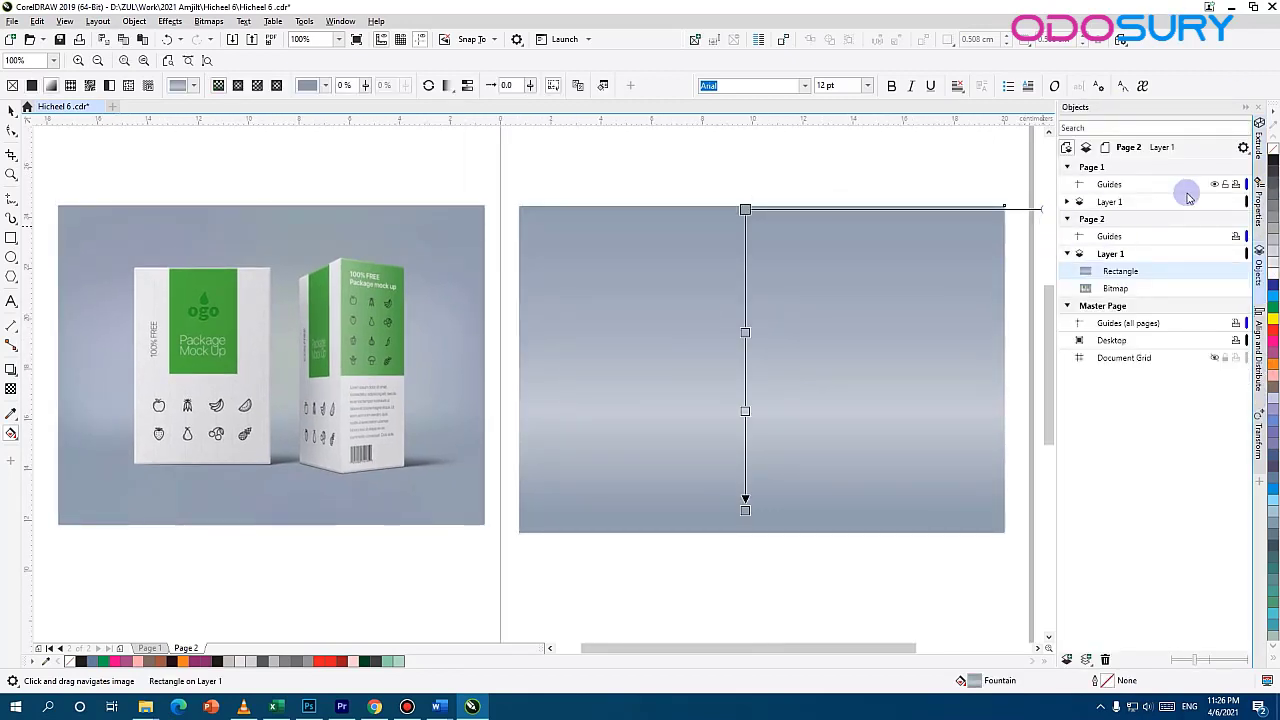
left_click(8, 113)
left_click(27, 106)
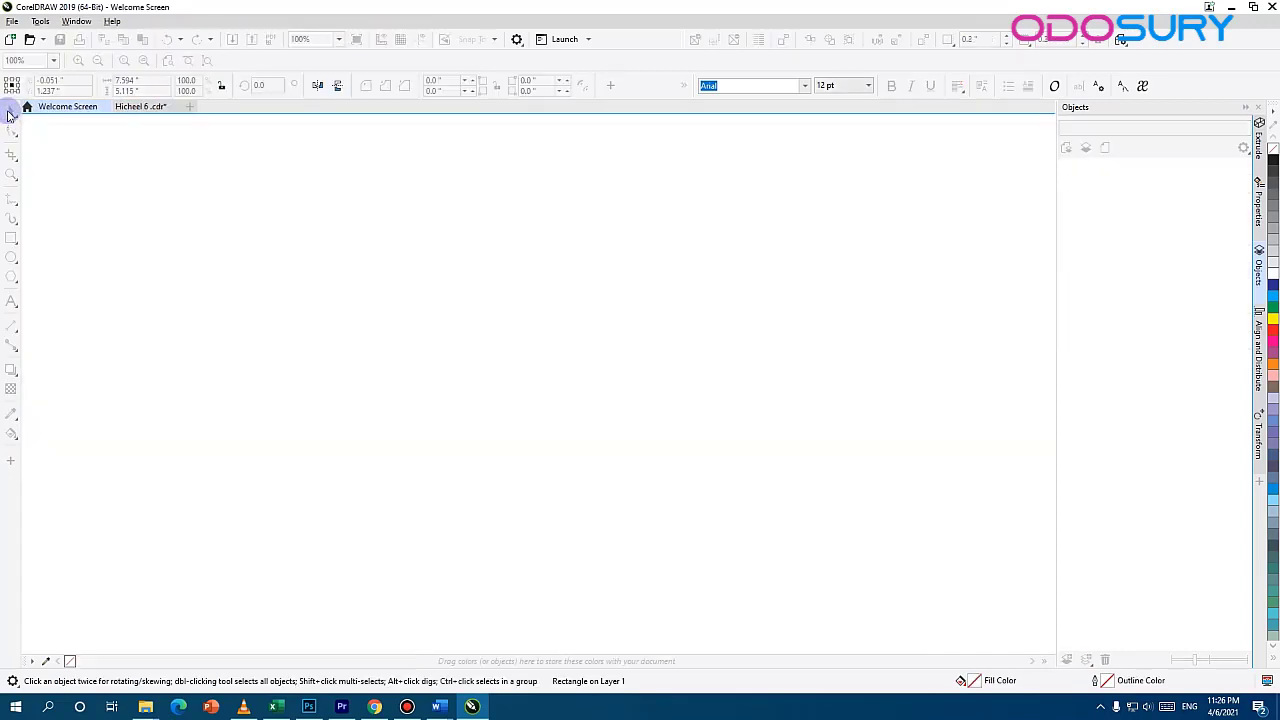
left_click(137, 106)
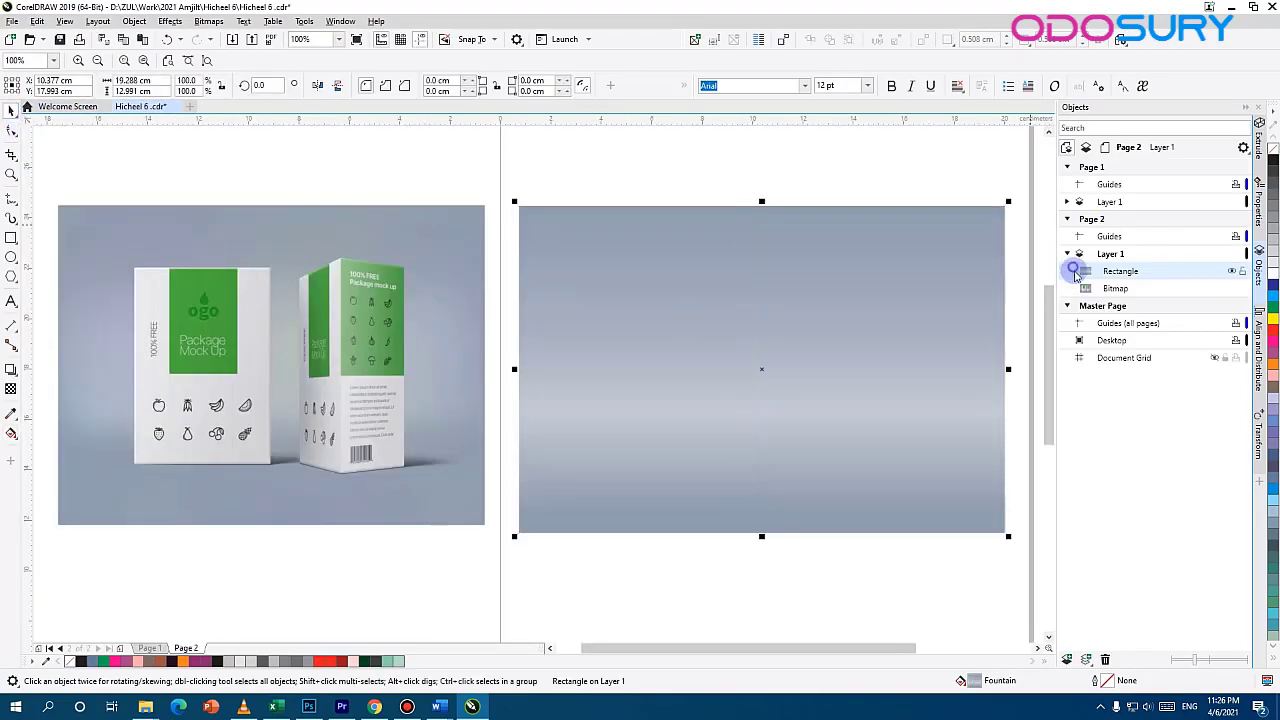
key("Escape")
Draw a rectangle about 3.2 by 8.6 cm over the right face of the angled box in the reference photo
scroll(343, 331, "up", 1)
left_click_drag(343, 331, 297, 300)
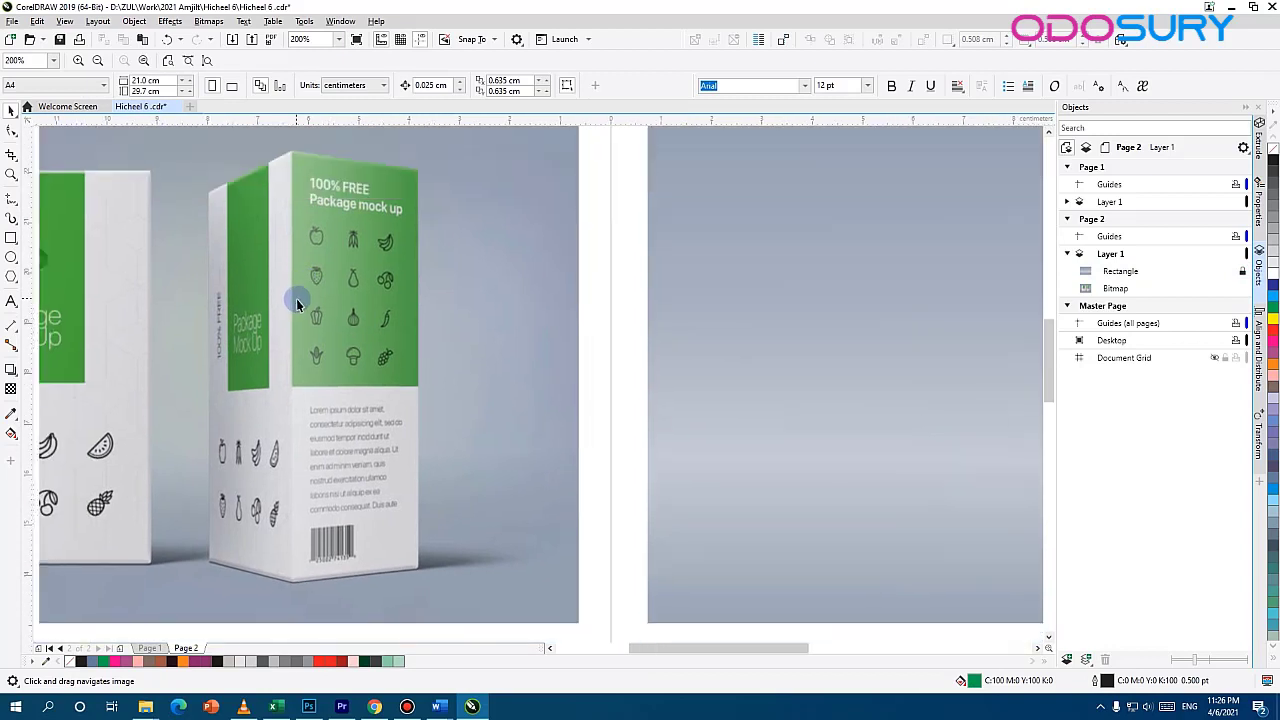
left_click(10, 237)
left_click_drag(296, 151, 456, 587)
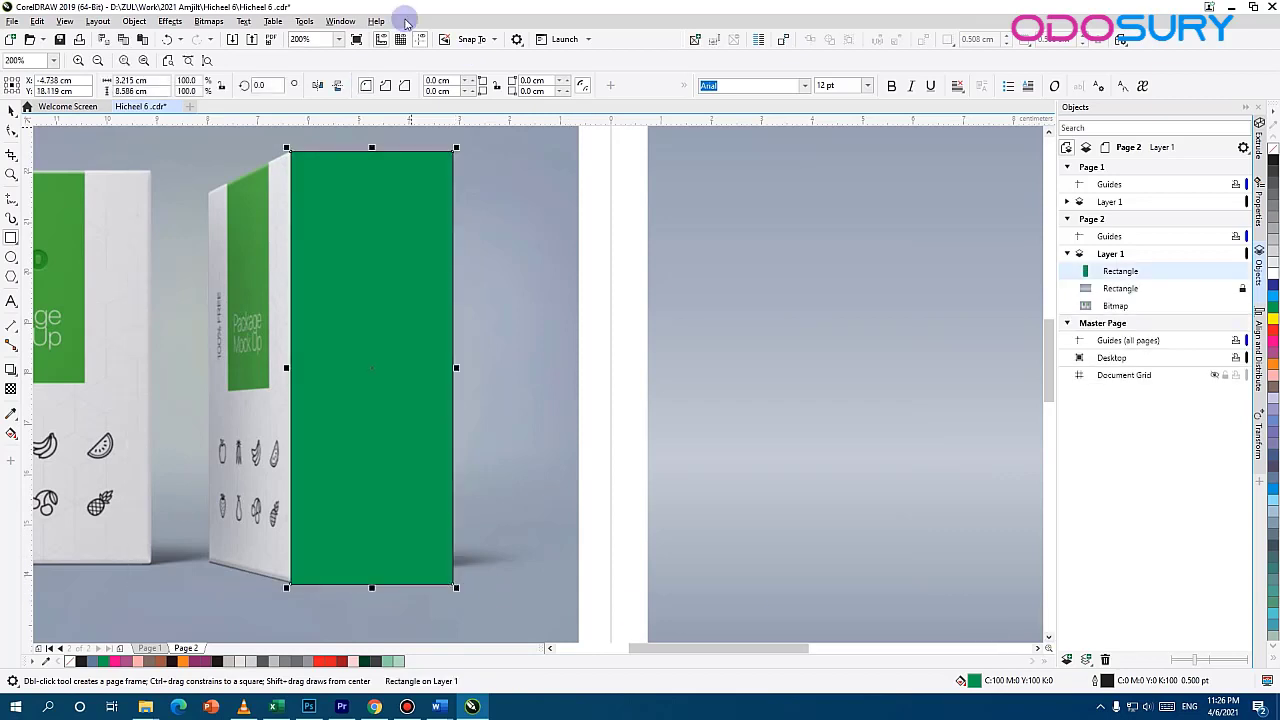
Apply the 3D Rotate effect to the new rectangle so it recedes in perspective toward its right edge
left_click(170, 21)
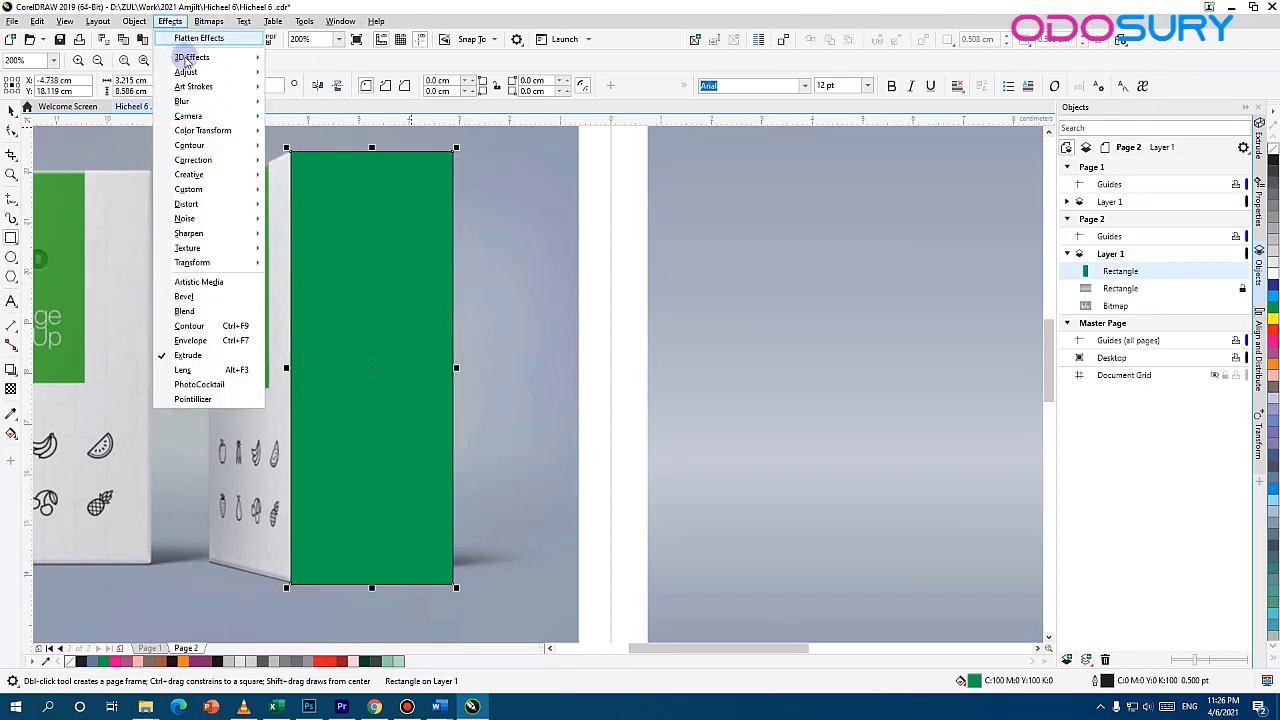
mouse_move(185, 60)
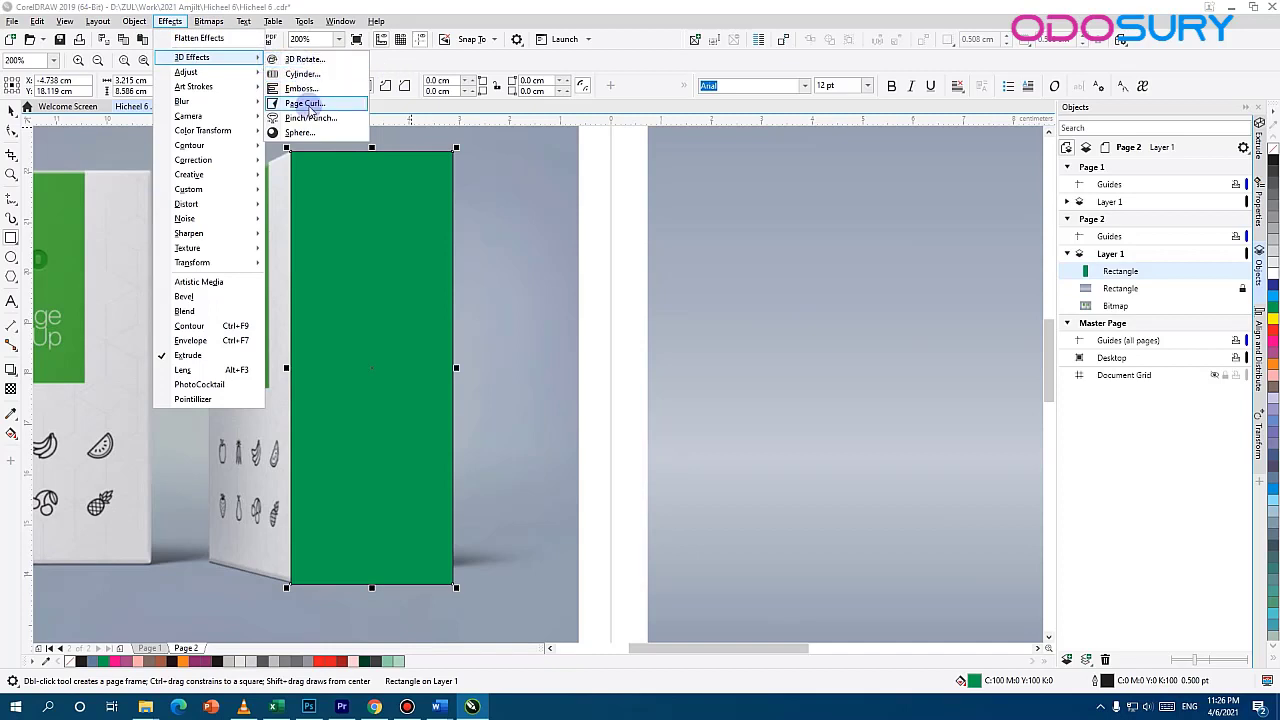
left_click(304, 59)
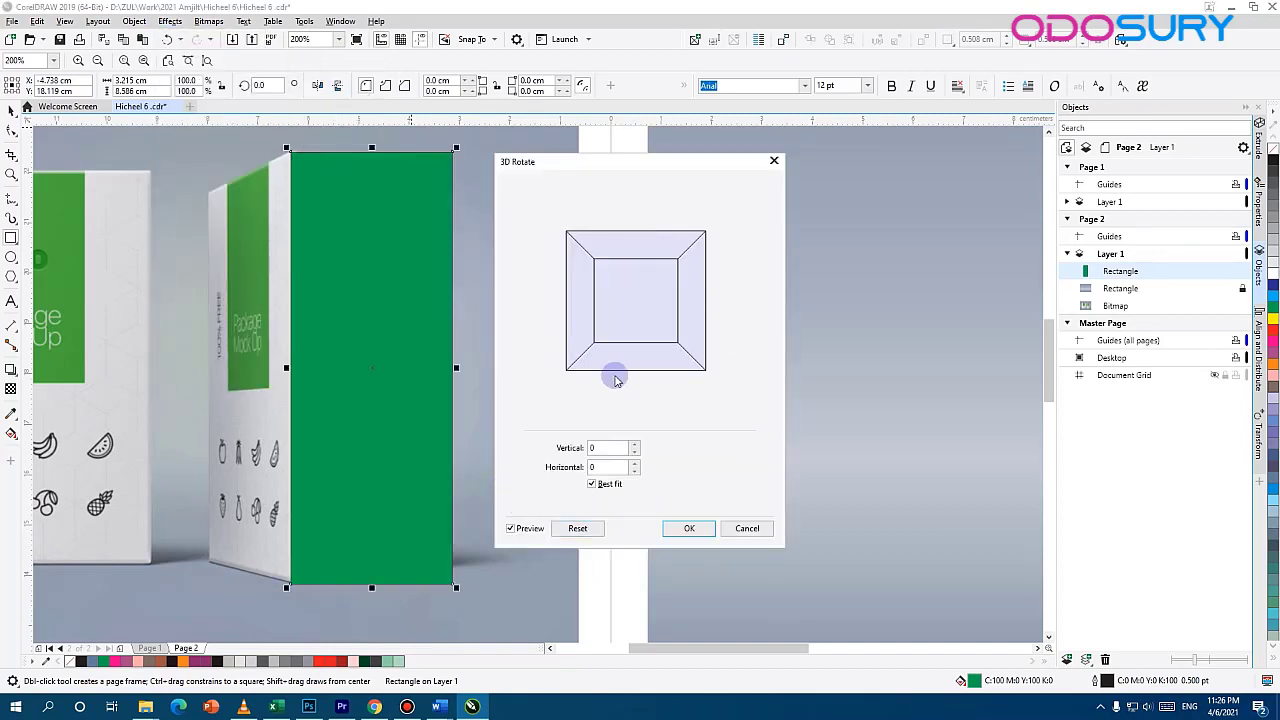
left_click_drag(651, 329, 641, 302)
left_click(689, 529)
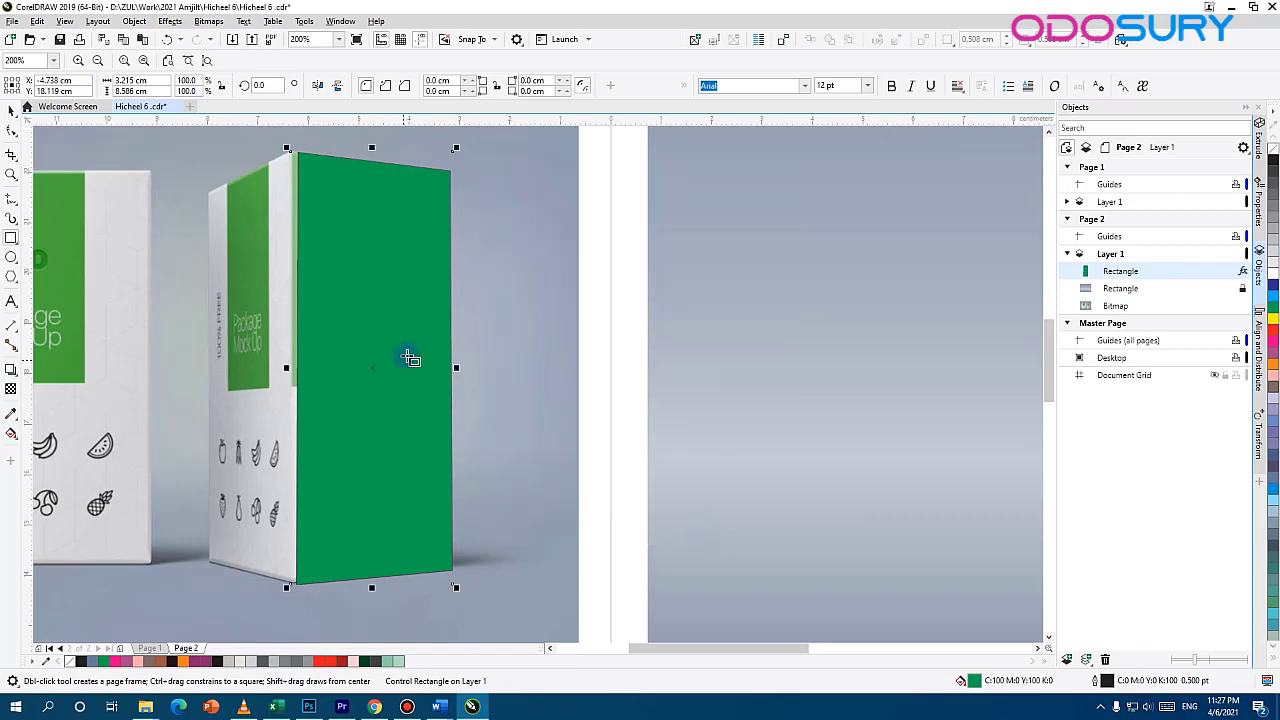
Narrow the rotated rectangle to about 2.74 cm wide so it fits the right face of the reference box
left_click_drag(454, 365, 428, 366)
key("space")
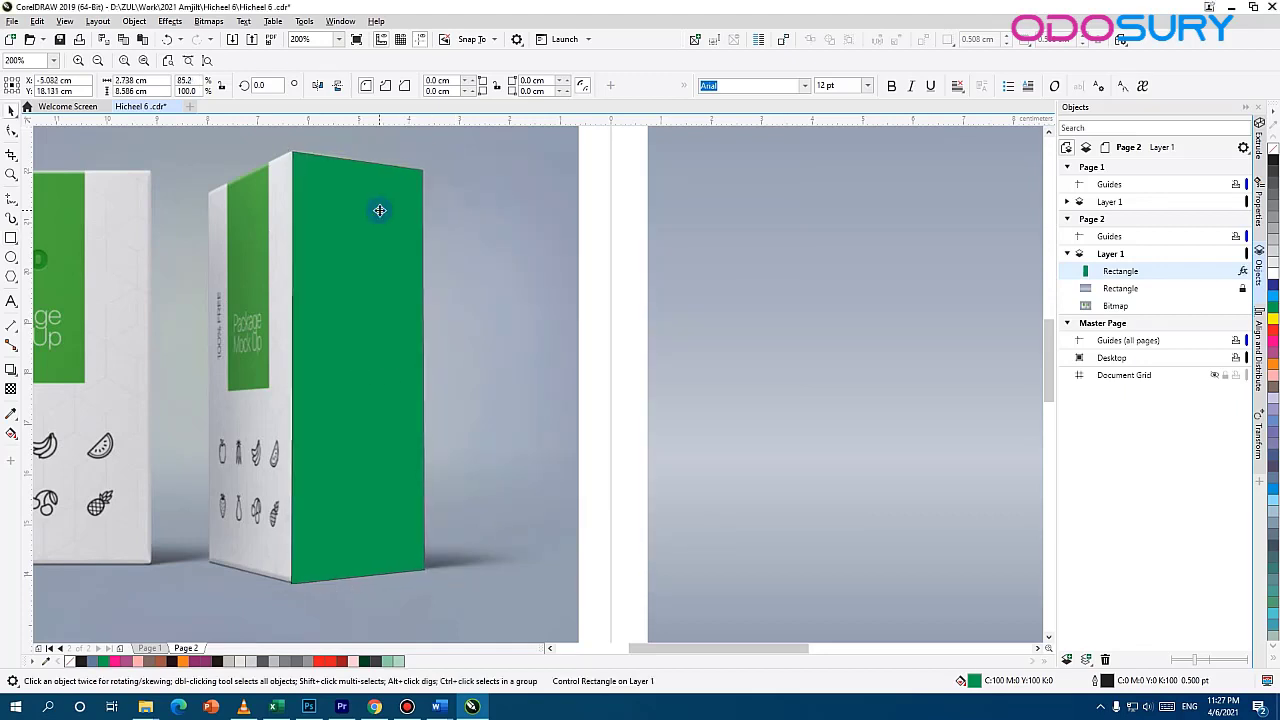
key("Right")
Draw a rectangle about 2.2 by 8.6 cm over the box's left face and give it 50% uniform transparency
left_click_drag(380, 210, 532, 222)
left_click(11, 238)
key("space")
key("Escape")
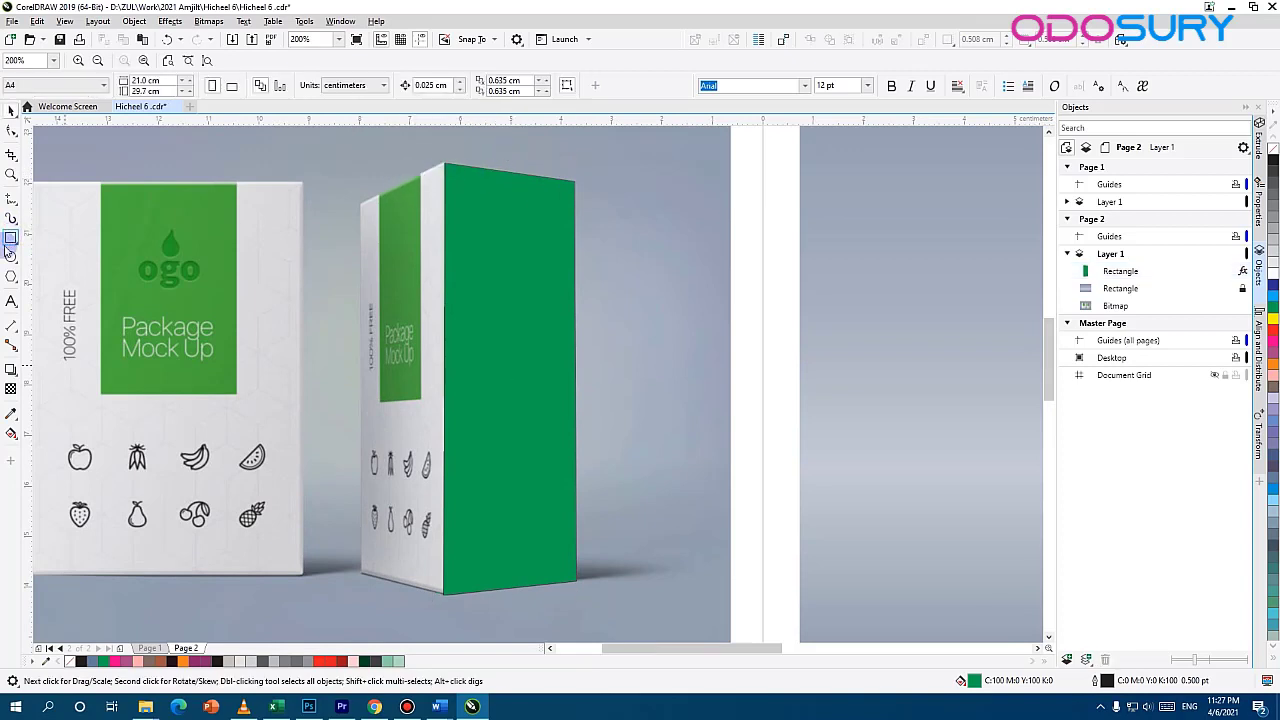
left_click(11, 239)
left_click_drag(447, 163, 330, 597)
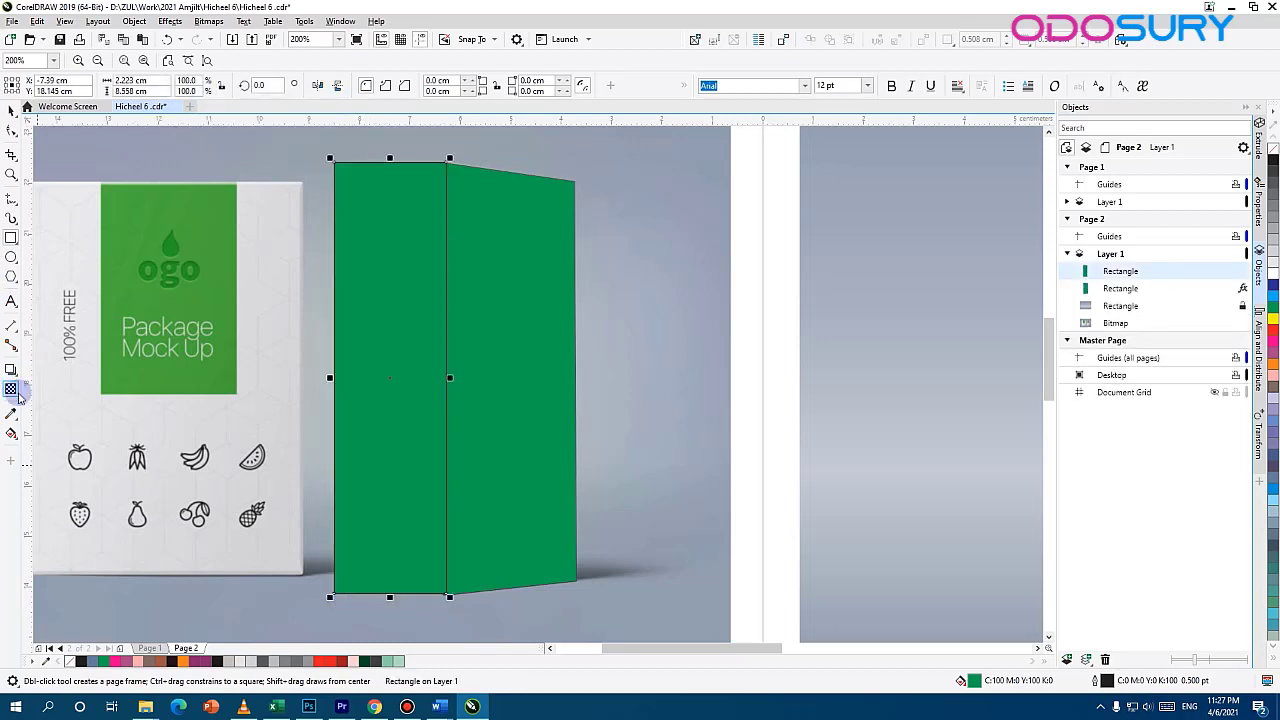
left_click(17, 394)
left_click(50, 85)
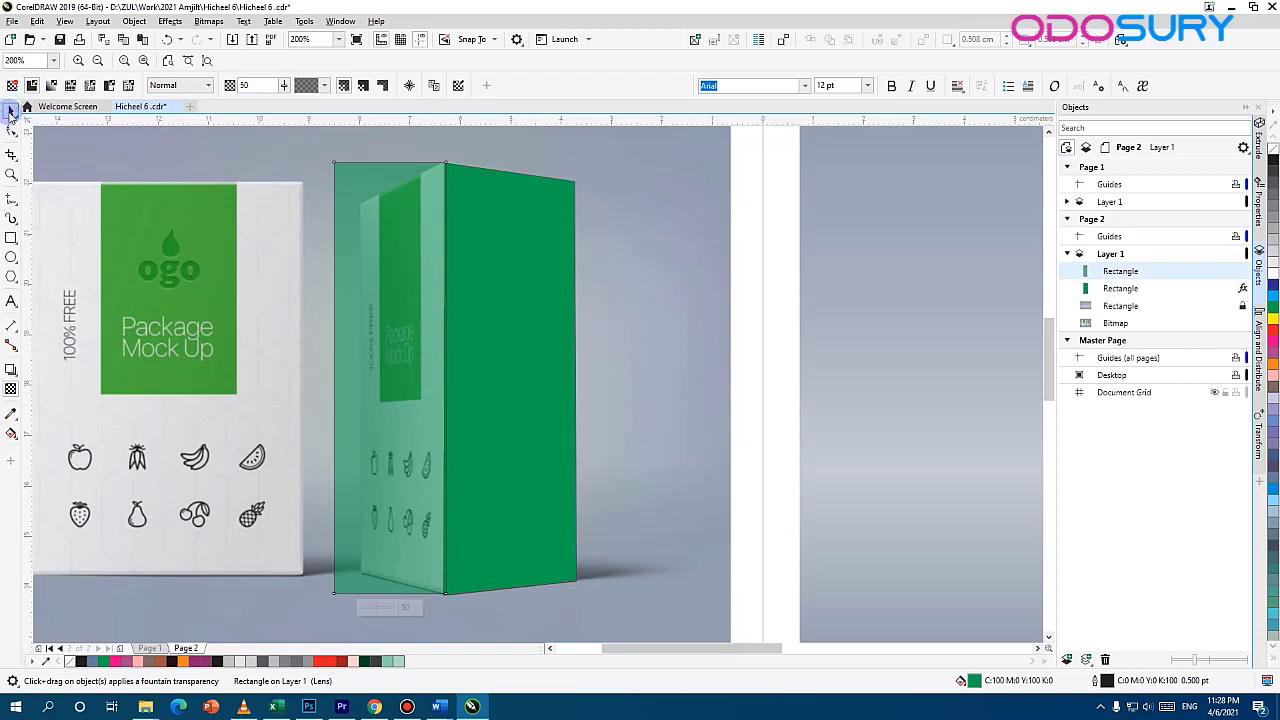
Apply the 3D Rotate effect to the transparent rectangle with a vertical value of 5 and a horizontal value of about -17
left_click(10, 112)
left_click(170, 21)
mouse_move(192, 57)
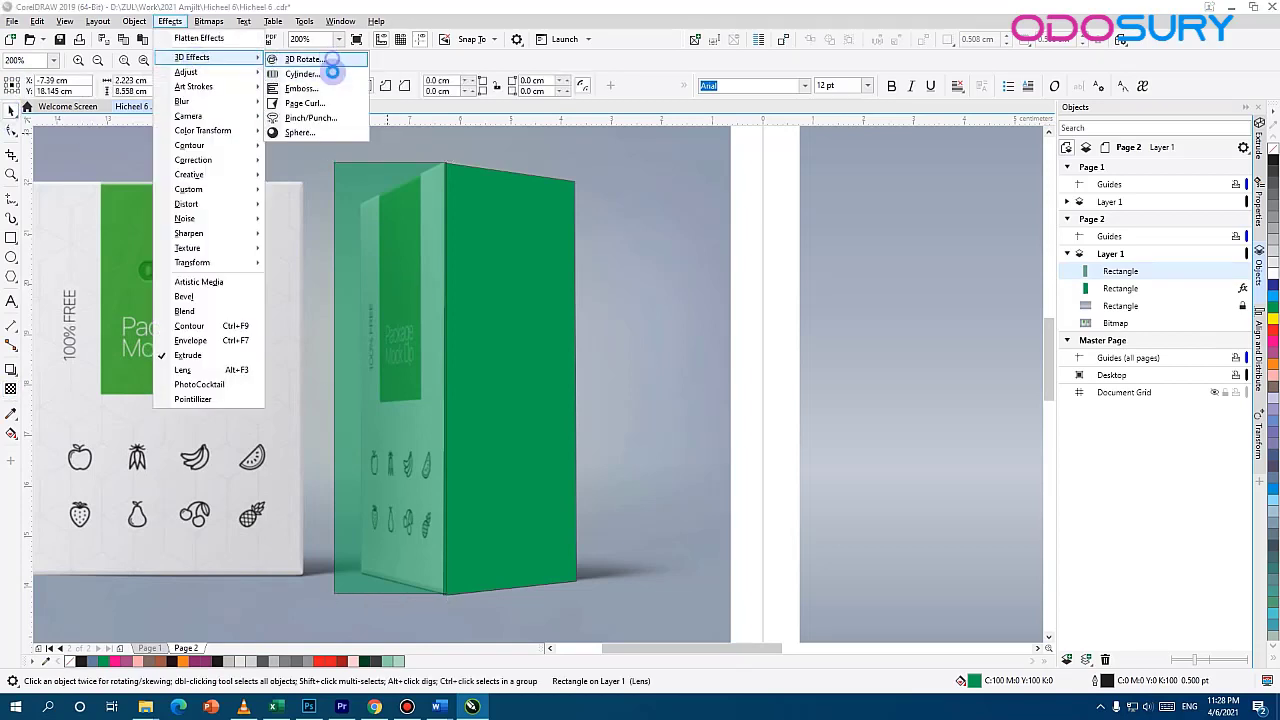
left_click(304, 59)
left_click_drag(600, 268, 587, 313)
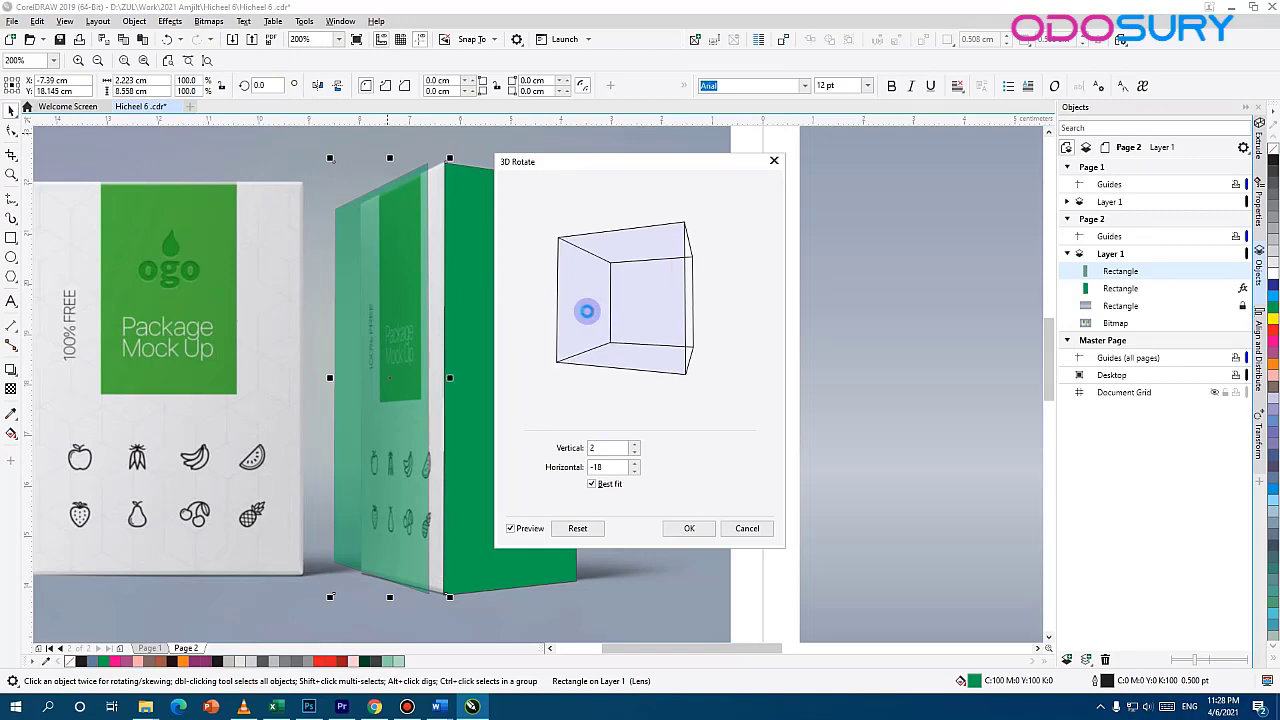
left_click(635, 444)
left_click(635, 444)
left_click(635, 444)
left_click(634, 446)
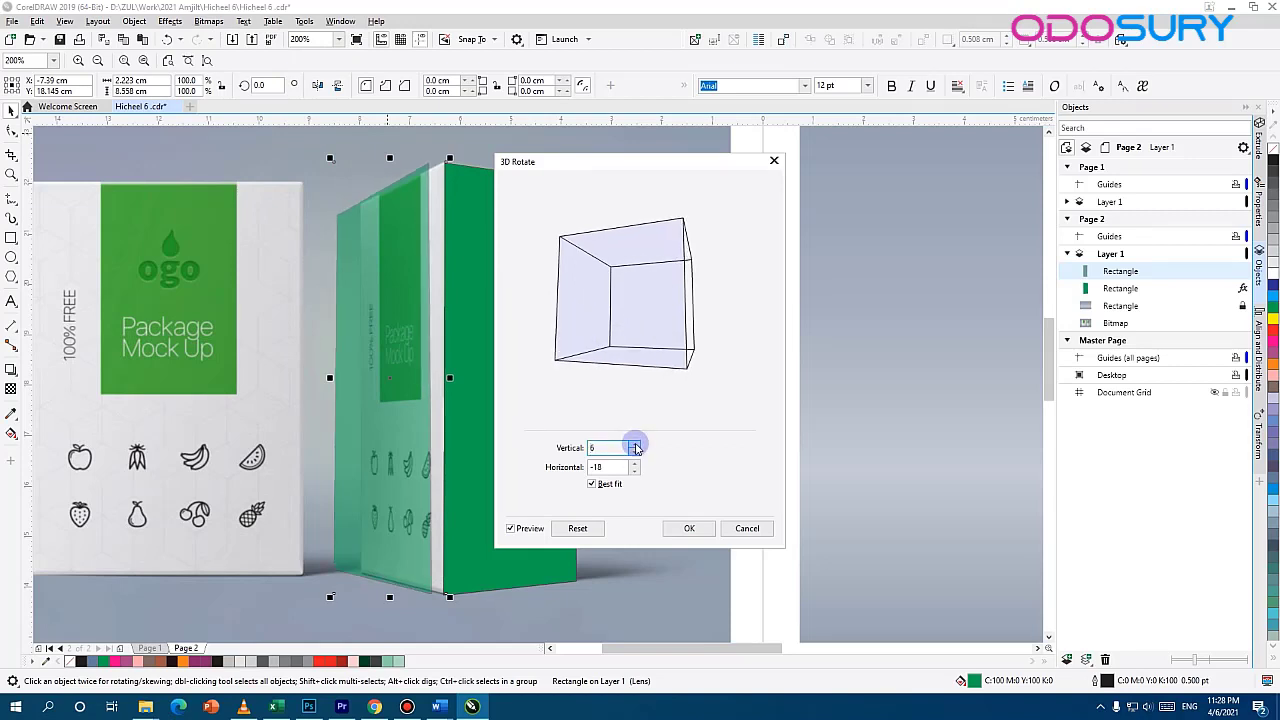
left_click(633, 462)
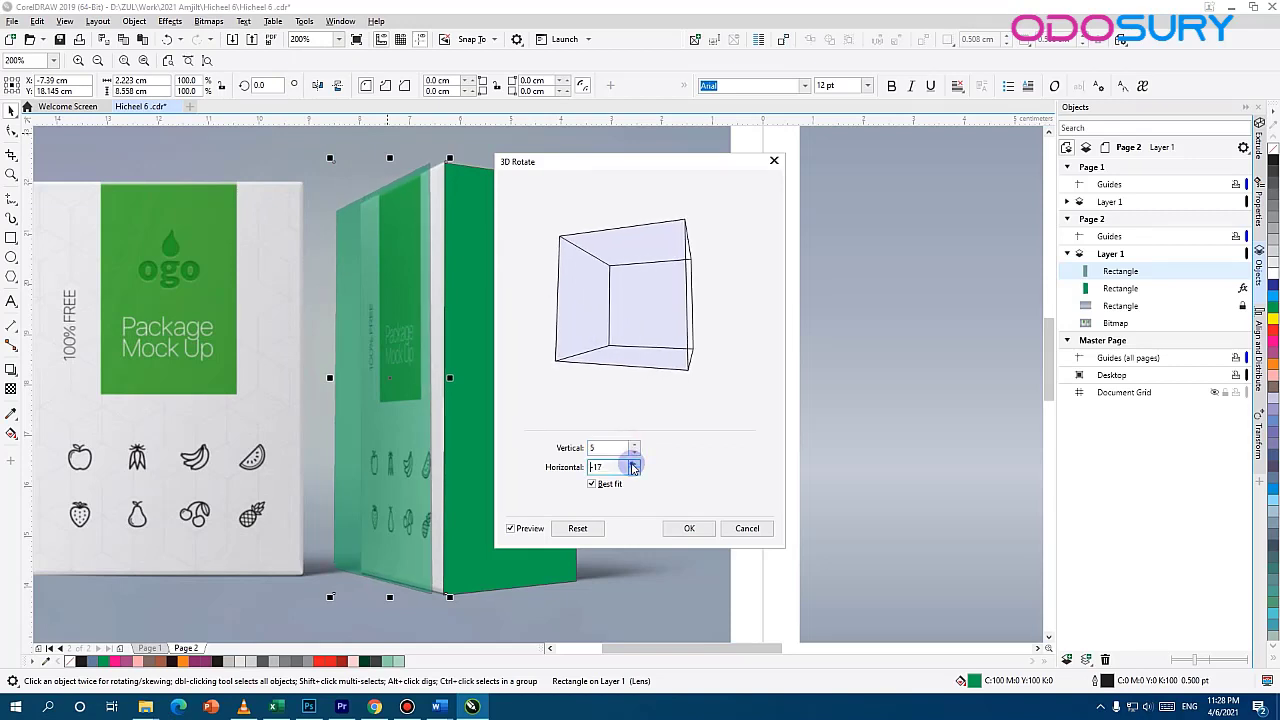
left_click(633, 462)
left_click(689, 528)
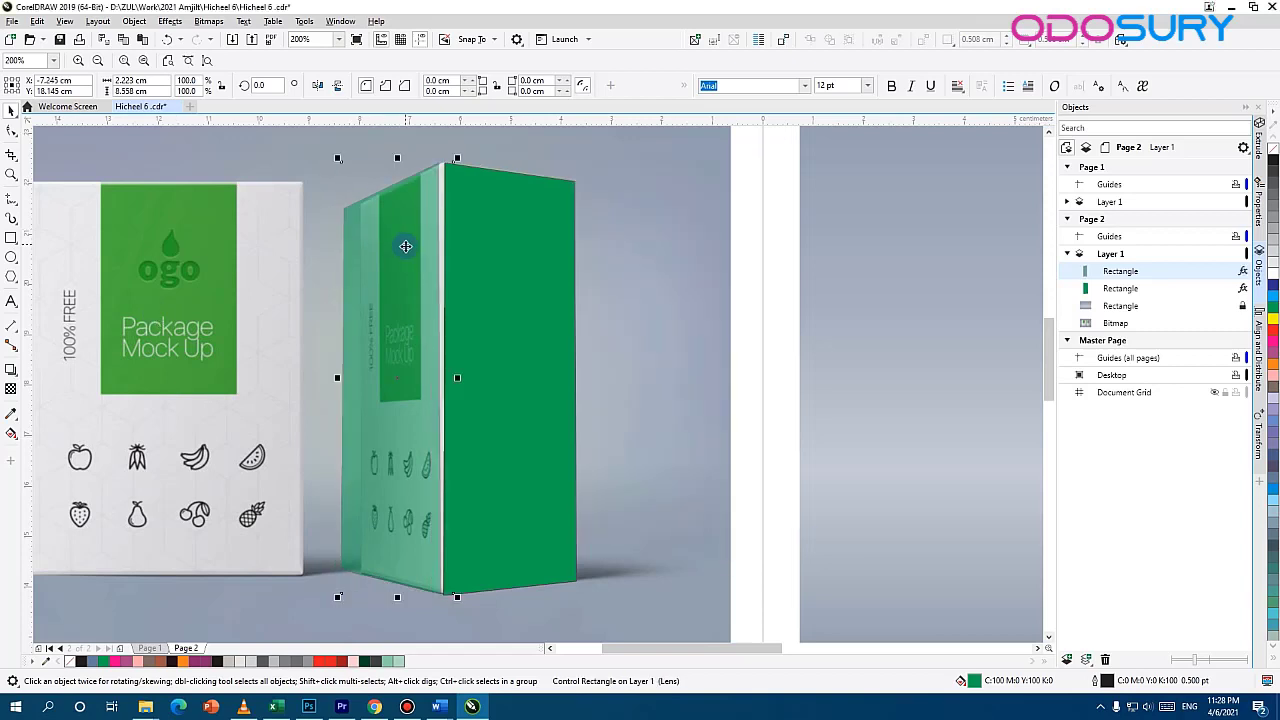
Shift the rotated left face against the right face's vertical edge and set its transparency to 0
left_click_drag(426, 226, 432, 227)
key("ctrl+z")
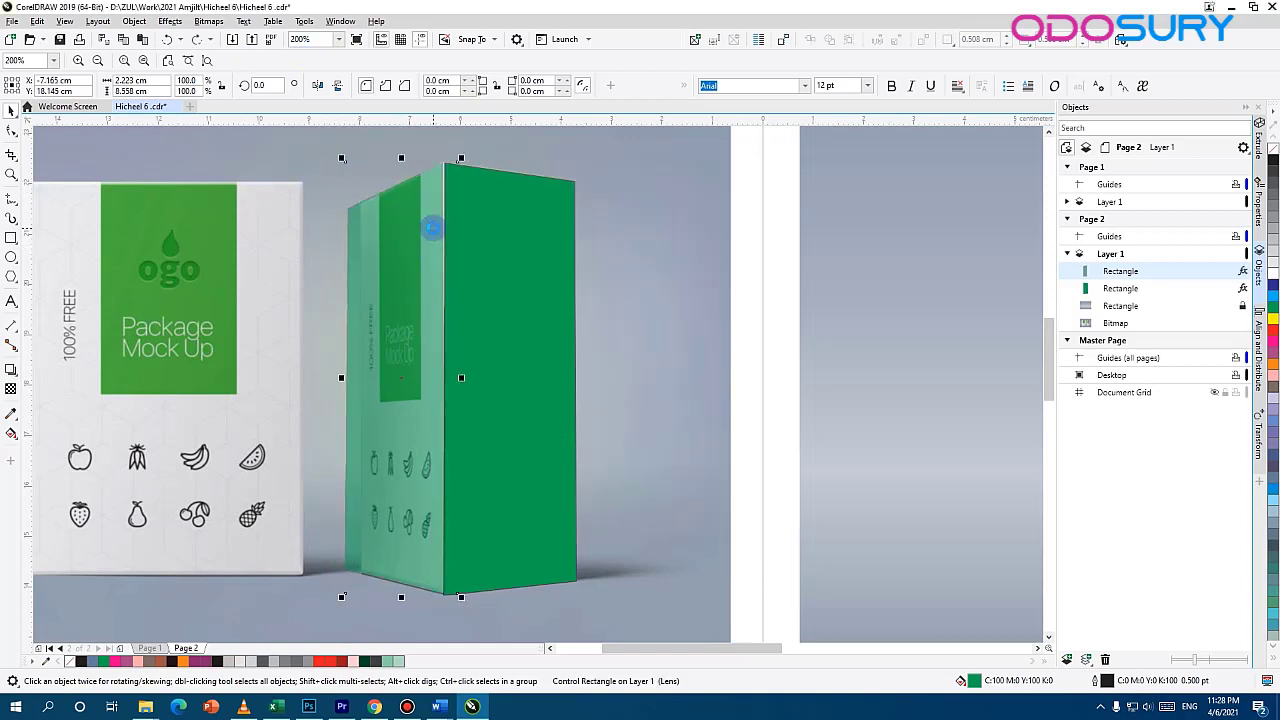
key("Right")
key("Right")
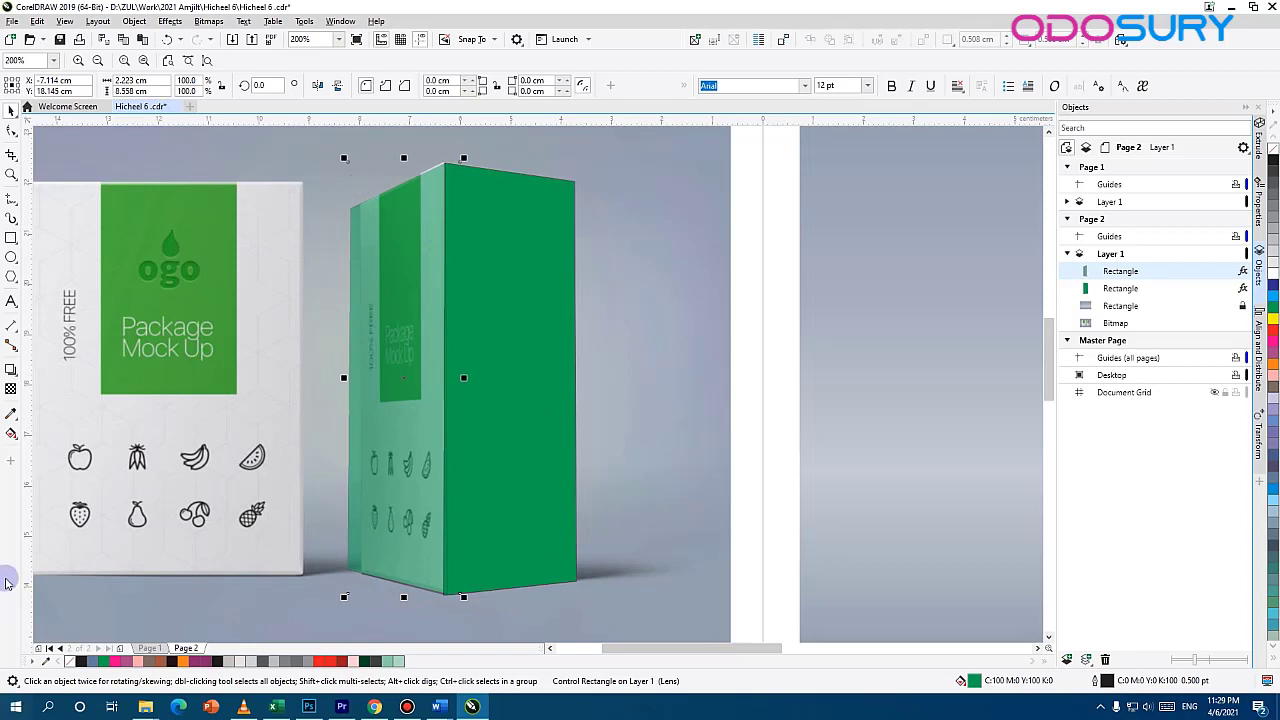
left_click(14, 391)
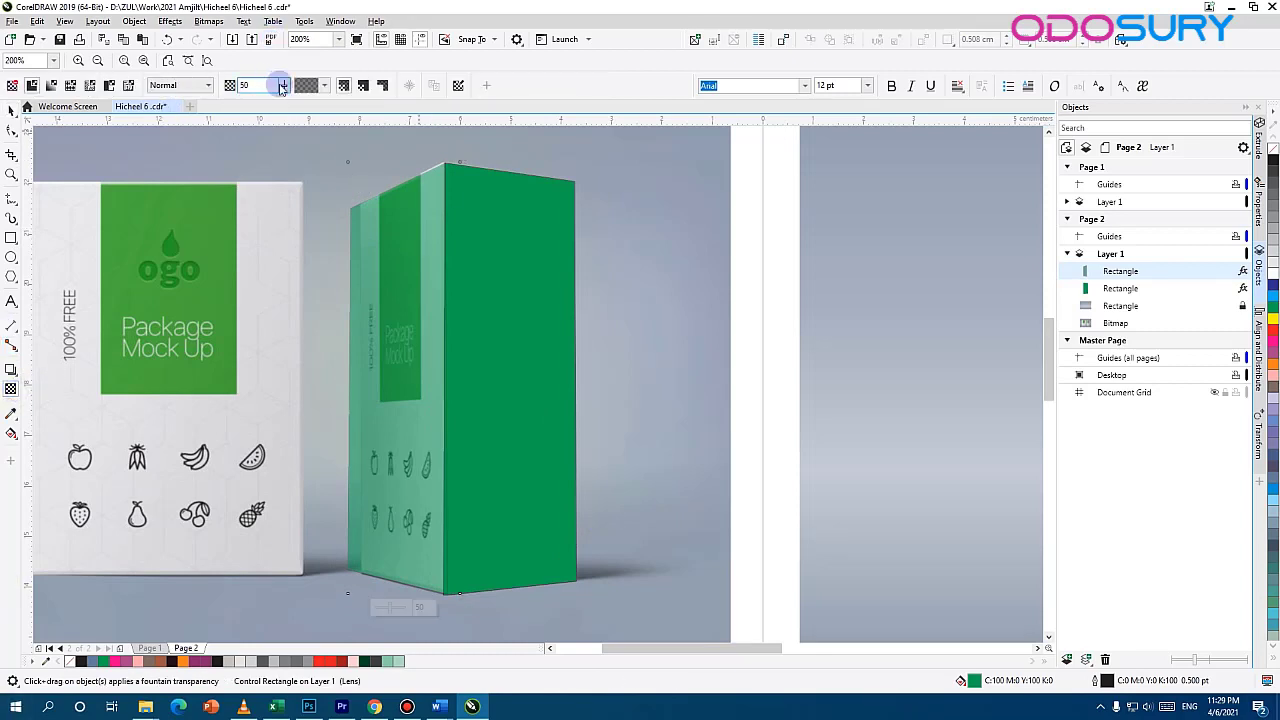
left_click(70, 87)
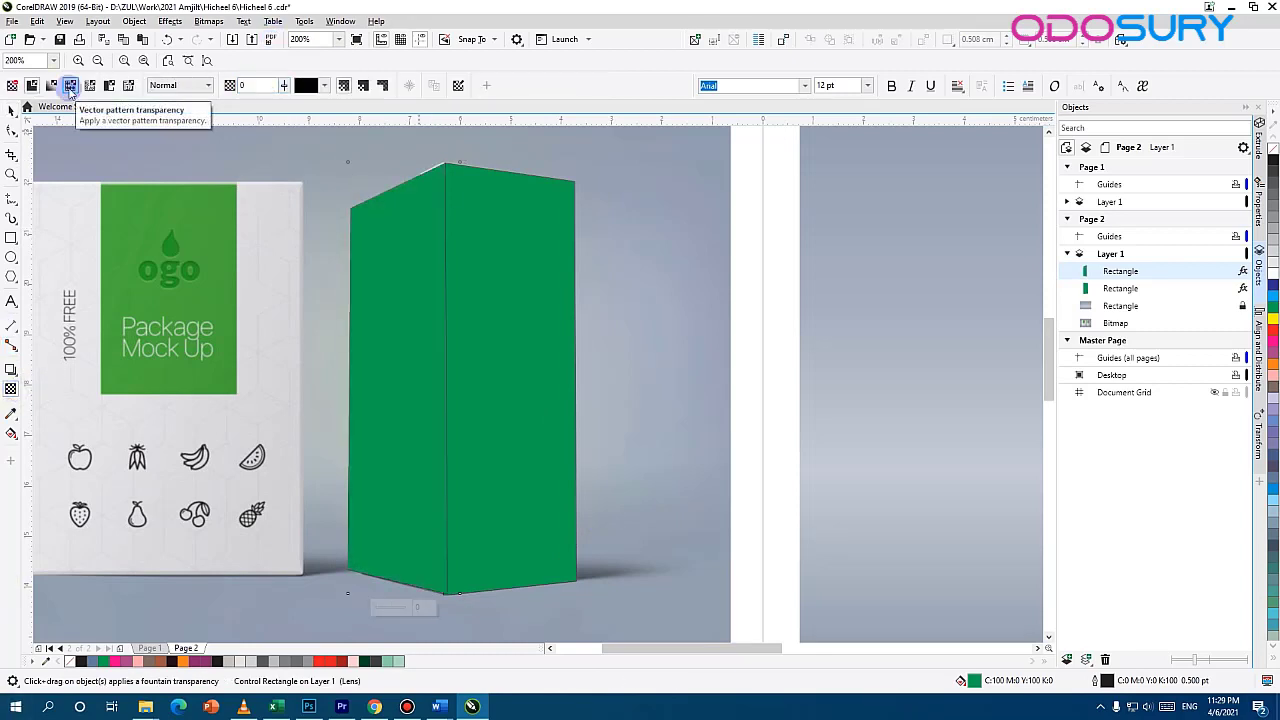
Move both green box faces together off the reference photo and onto the gradient background
left_click(342, 181)
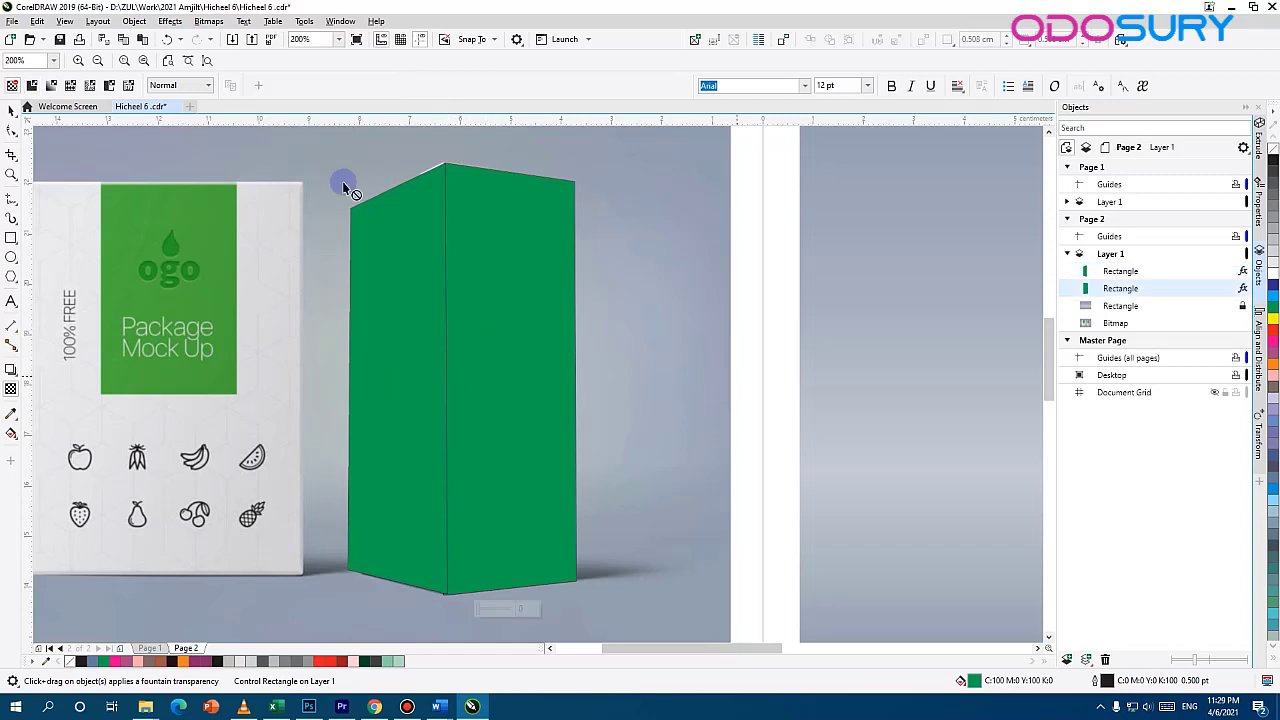
left_click(14, 114)
left_click(438, 280)
left_click(397, 289)
left_click(561, 337, "shift")
scroll(561, 337, "down", 1)
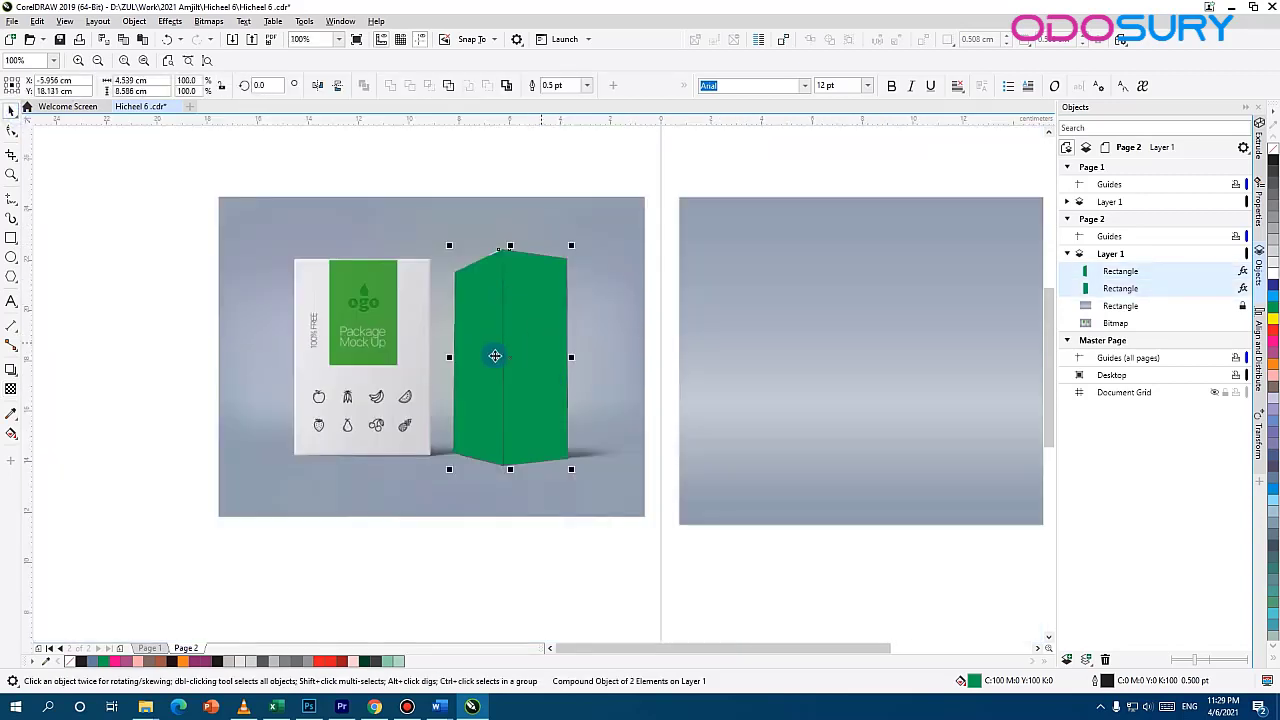
left_click_drag(535, 322, 988, 325)
left_click_drag(1001, 324, 925, 336)
left_click_drag(928, 330, 959, 331)
left_click_drag(1000, 364, 895, 355)
Draw a rectangle about 5.4 by 7.8 cm covering the front-facing box in the reference photo
left_click(408, 522)
scroll(175, 346, "up", 1)
left_click_drag(177, 348, 357, 388)
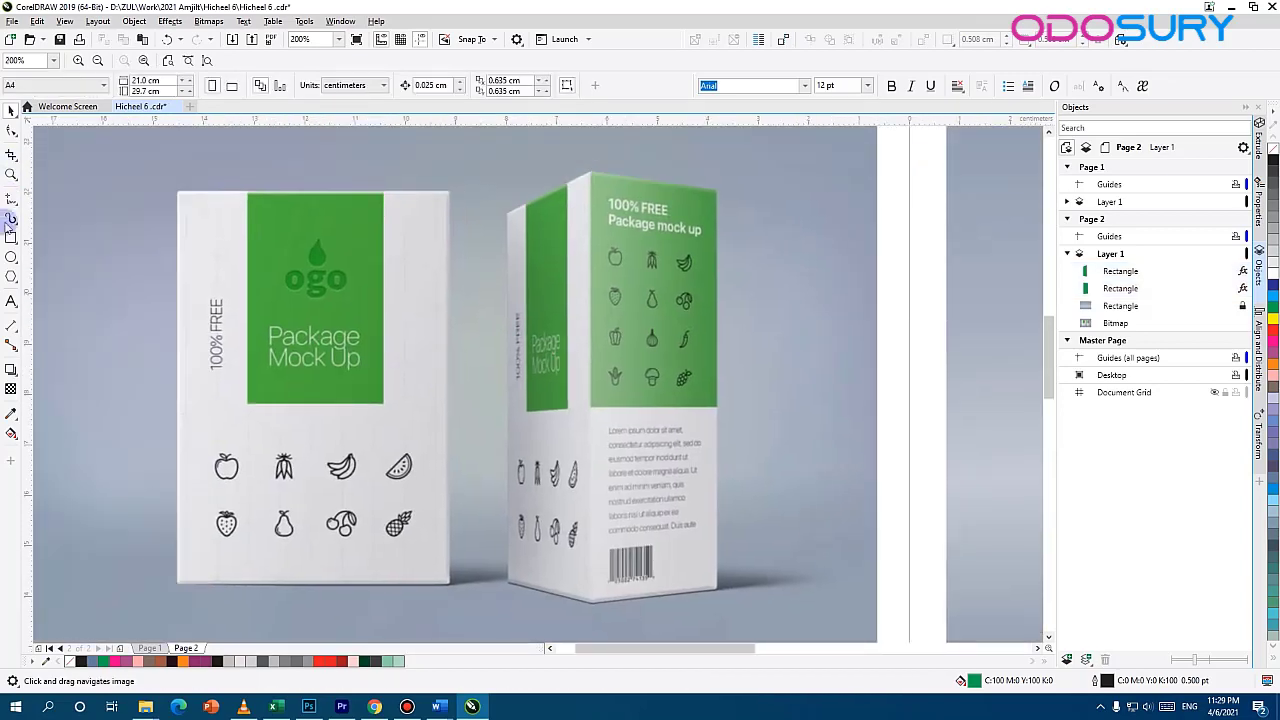
left_click(11, 237)
left_click_drag(170, 190, 450, 585)
Remove the new rectangle's outline, fill it with light grey, and move it aside to uncover the reference box
left_click(10, 110)
right_click(69, 661)
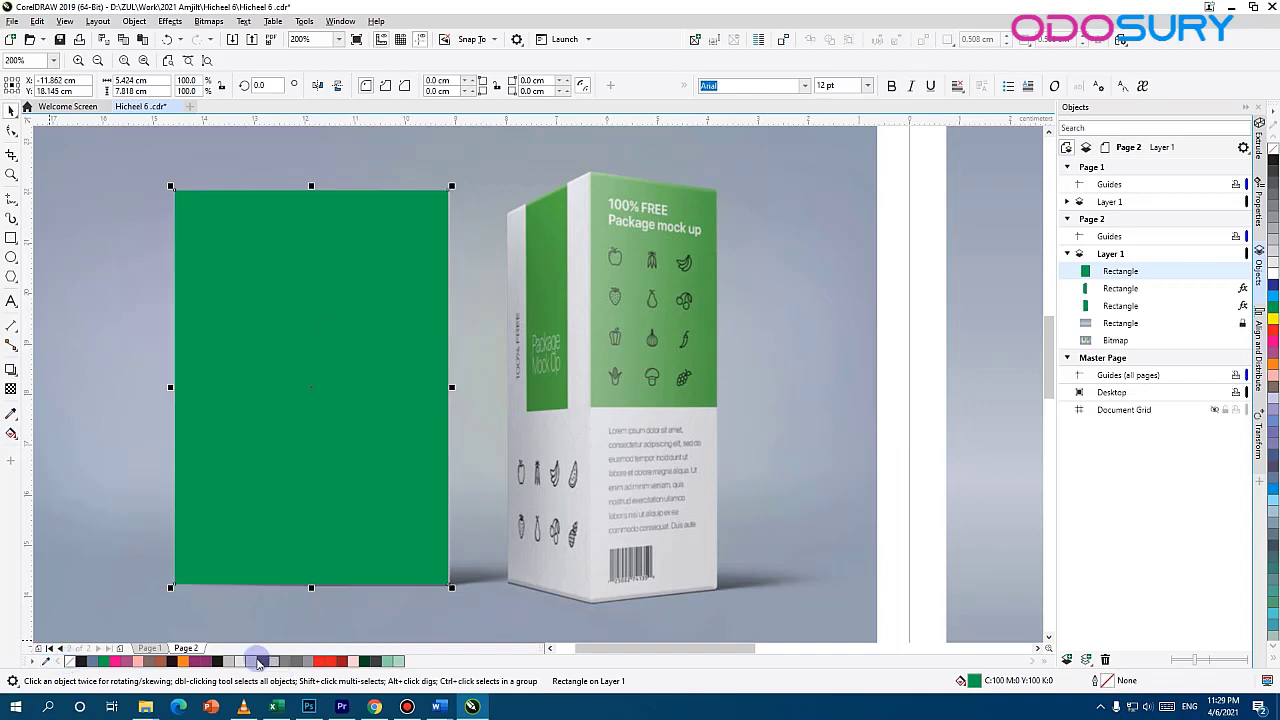
left_click(241, 661)
left_click_drag(366, 295, 854, 303)
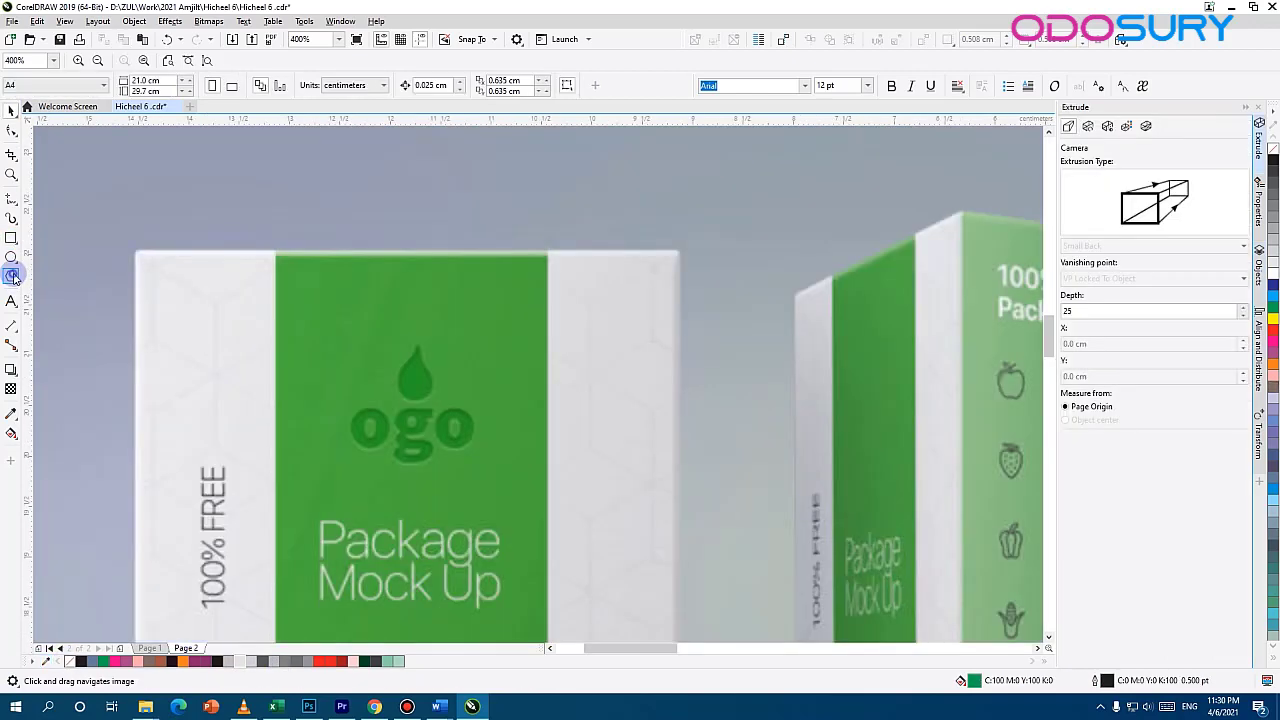
Draw a regular polygon about 1.2 cm wide at the top of the front box's left white strip, with six sides
left_click(11, 276)
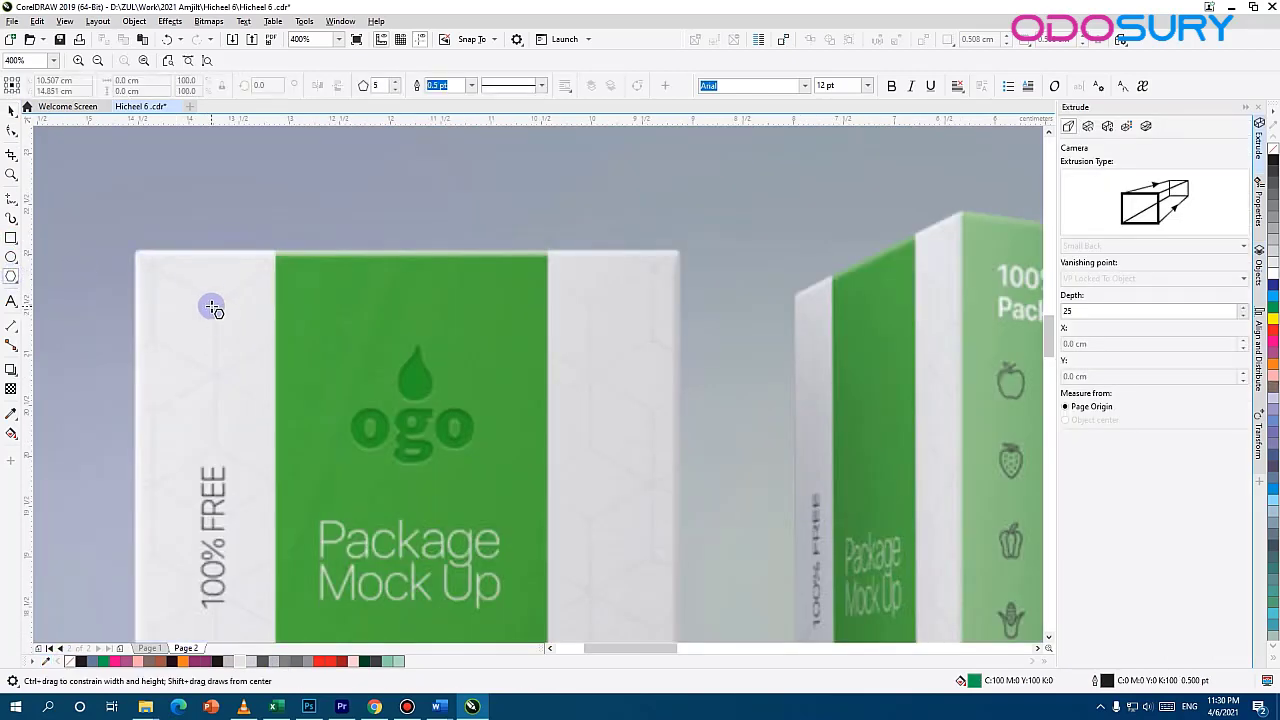
mouse_move(212, 308)
left_mouse_down()
mouse_move(272, 374)
mouse_move(276, 360)
left_mouse_up()
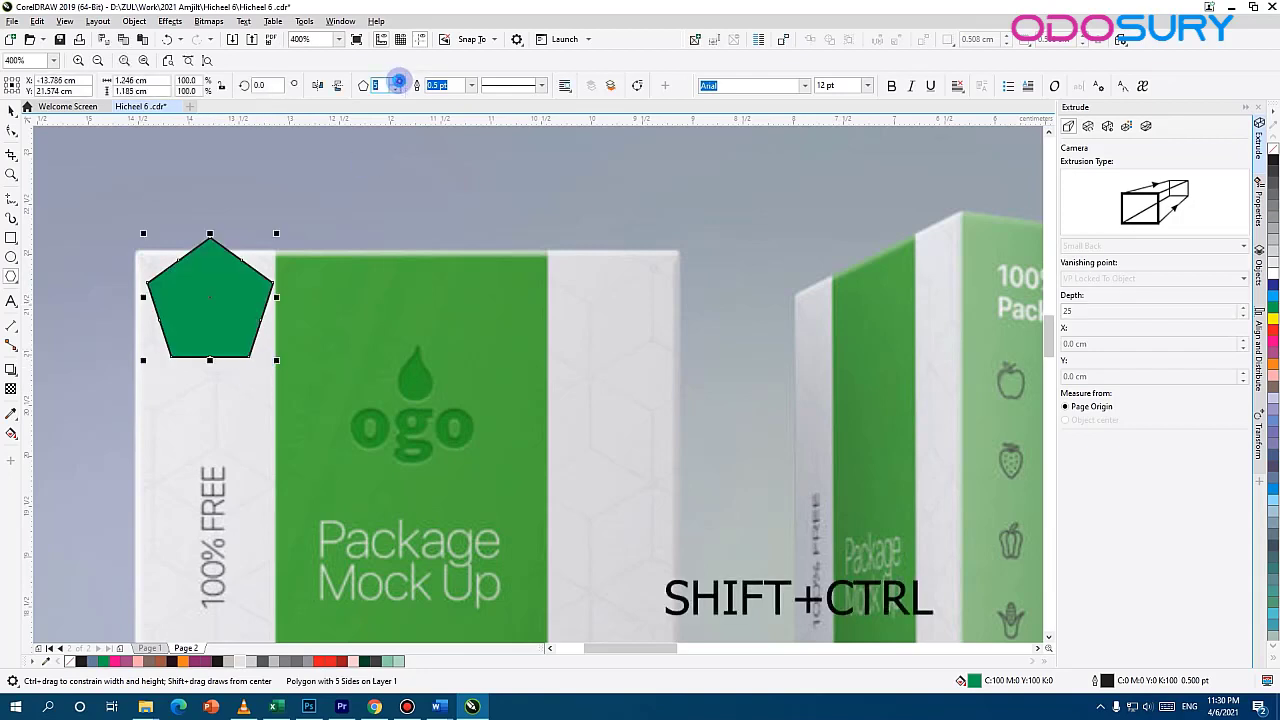
left_click(398, 82)
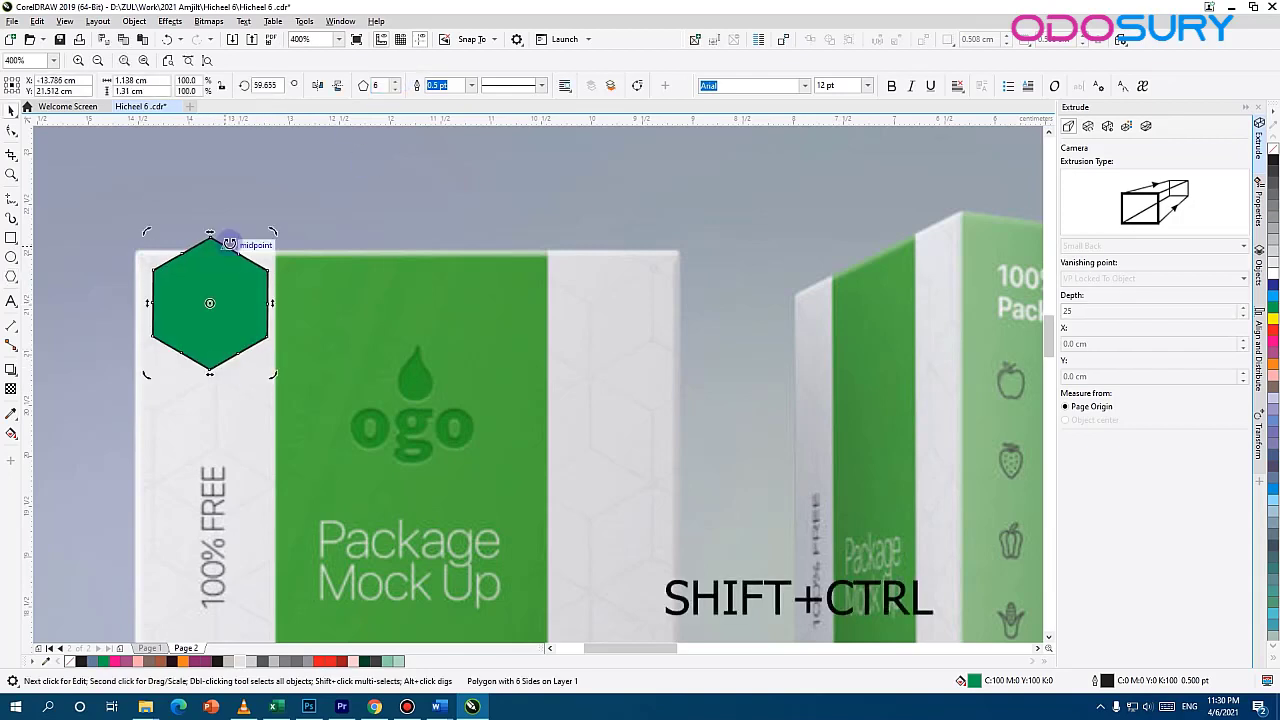
Fit the hexagon over the reference pattern at about 1.16 by 1.33 cm and remove its fill
left_click_drag(236, 303, 239, 394)
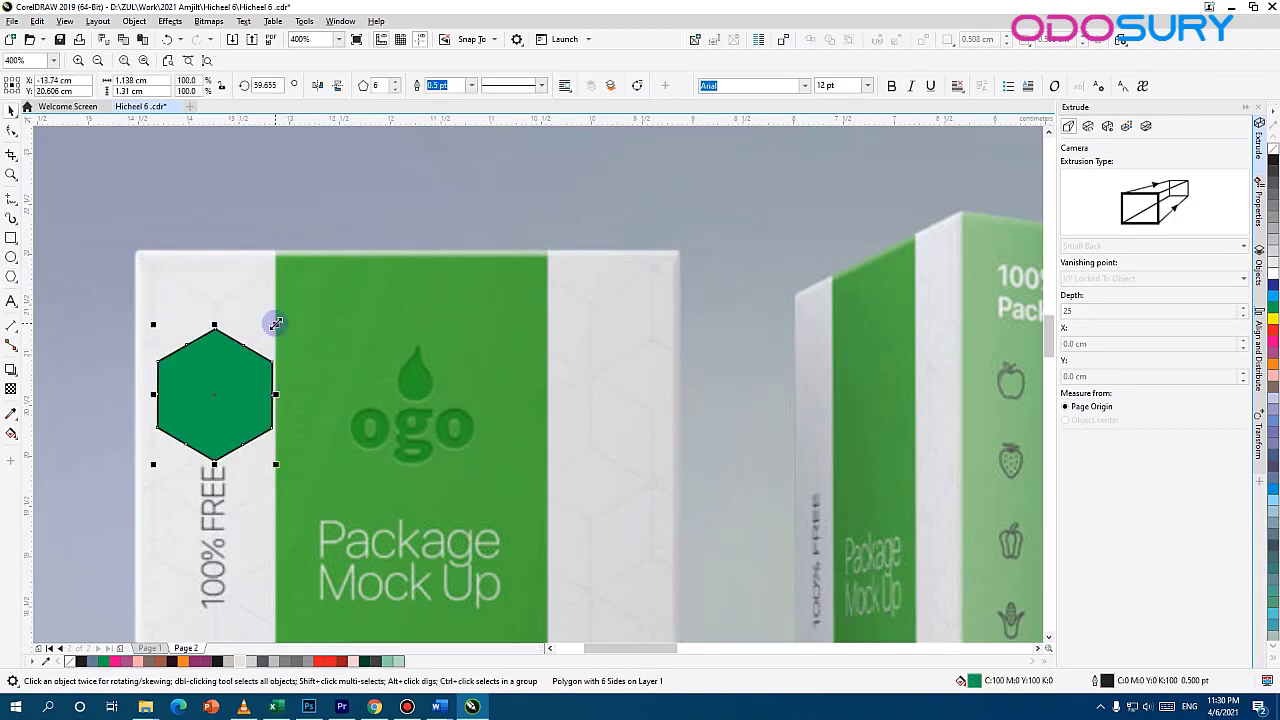
left_click_drag(276, 324, 249, 254)
left_click(69, 661)
left_click(249, 349)
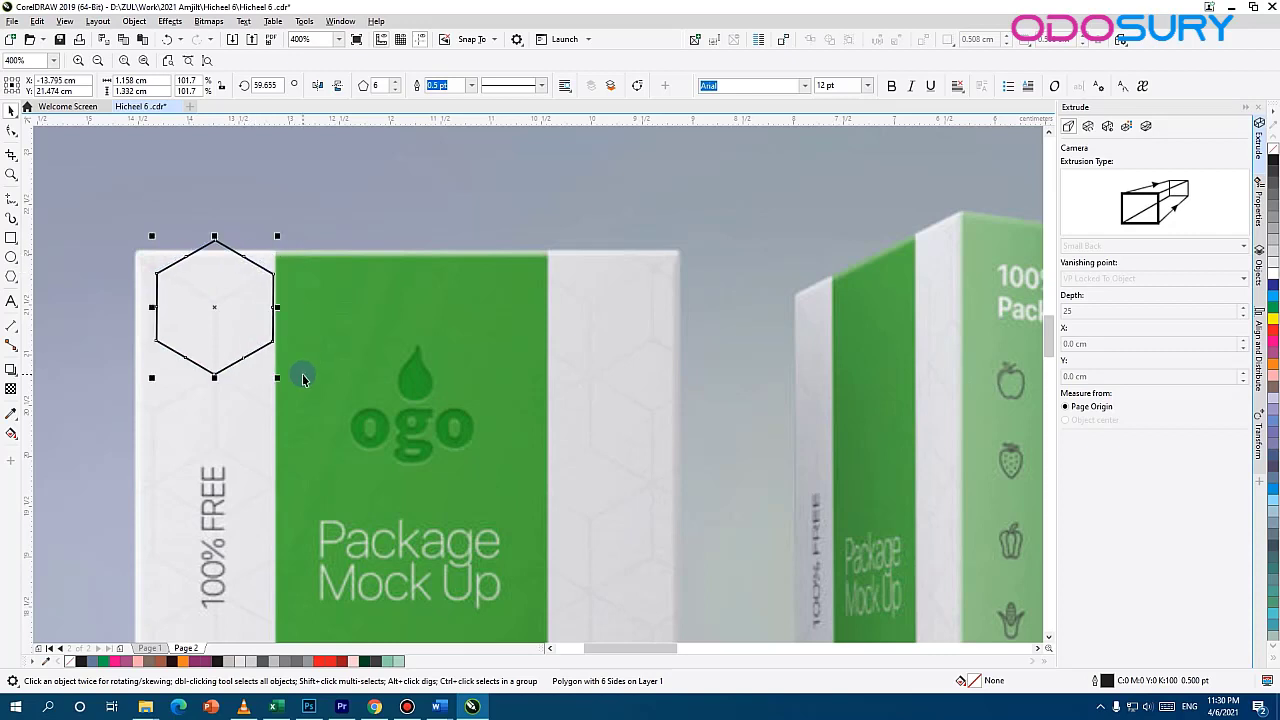
scroll(207, 218, "up", 1)
left_click_drag(276, 325, 370, 281)
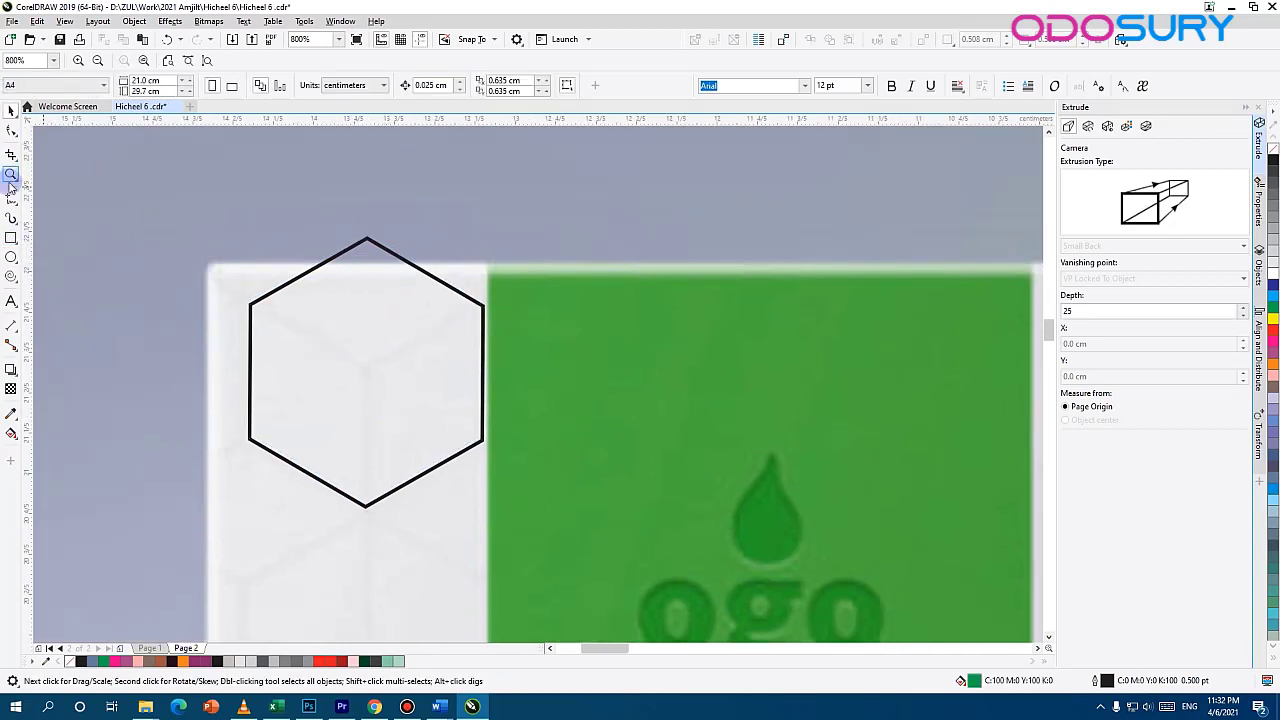
Draw pen lines from the hexagon's two upper side corners and its bottom corner to its center, forming a cube
left_click(11, 195)
left_click(60, 240)
left_click(250, 304)
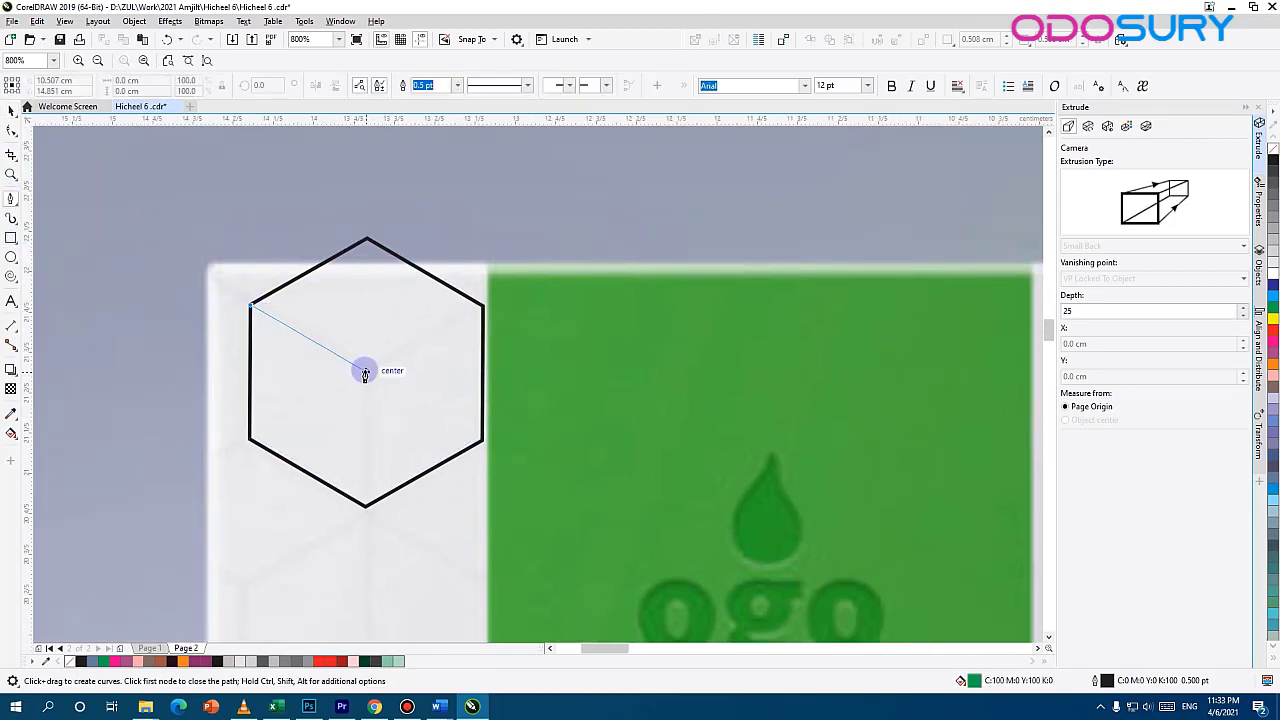
left_click(365, 373)
double_click(481, 305)
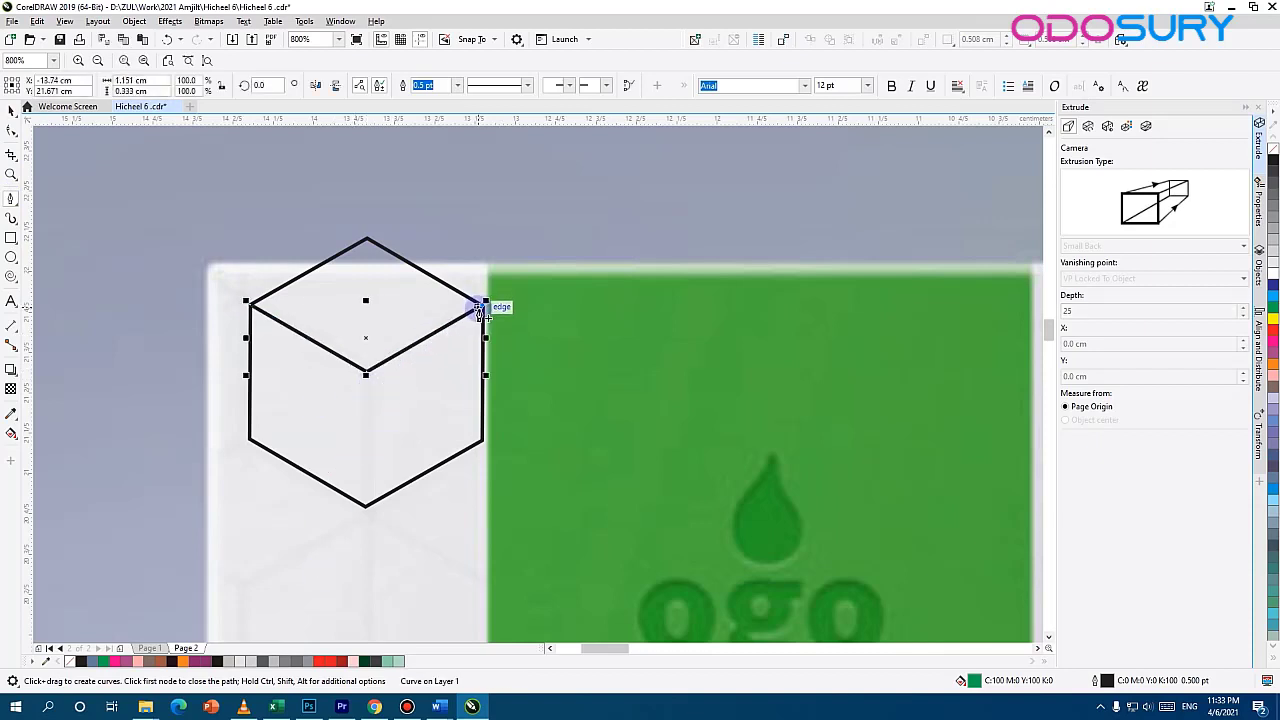
left_click(362, 505)
double_click(364, 370)
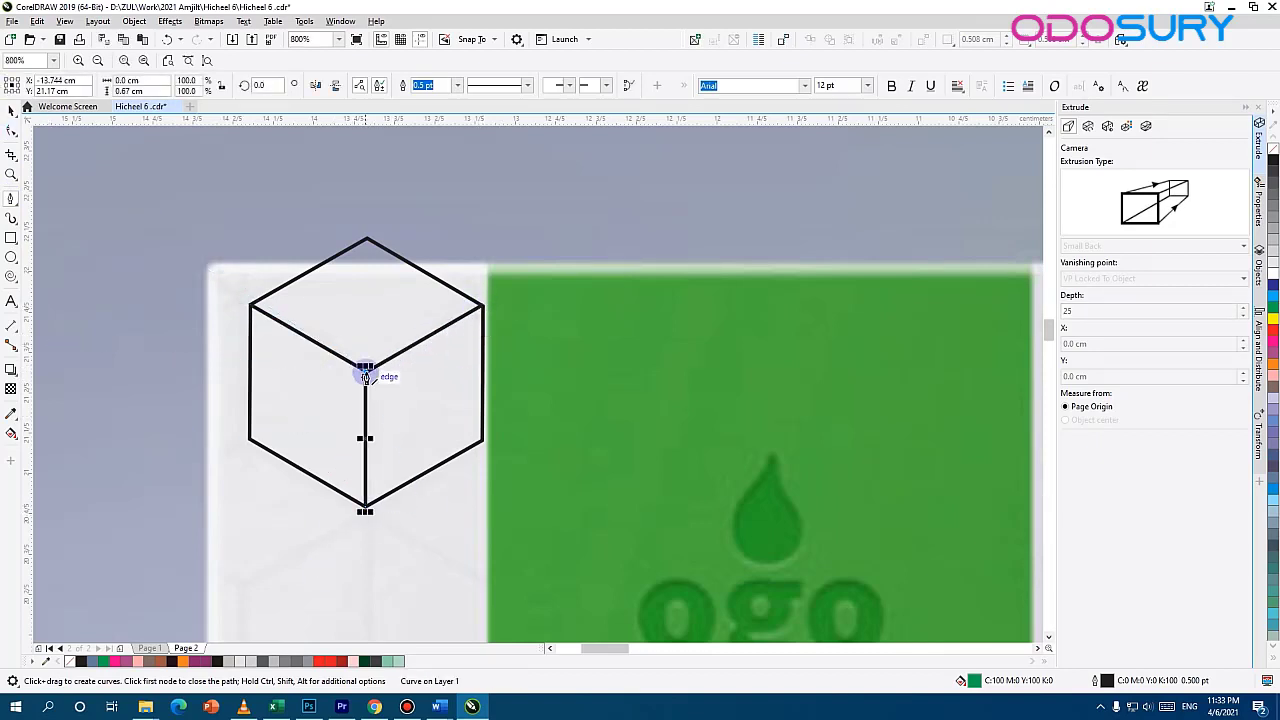
Combine the hexagon and its inner lines into a single cube curve
key("space")
left_click(423, 337, "shift")
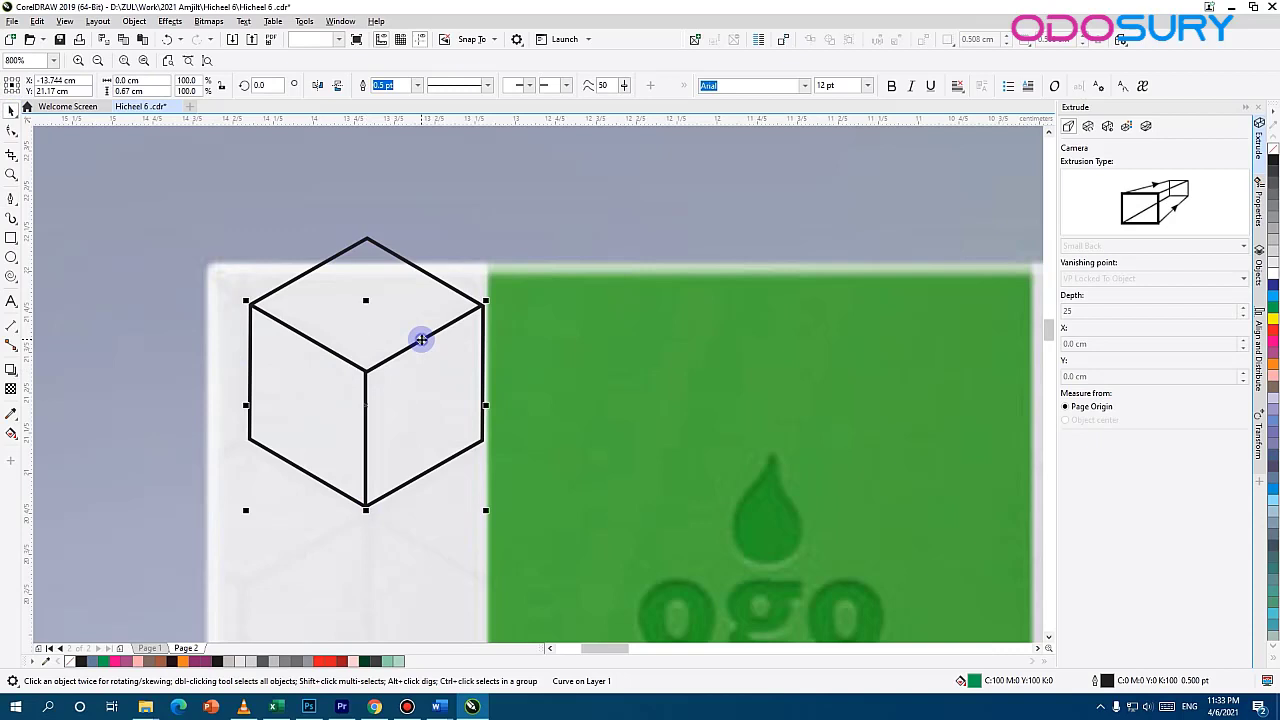
left_click(368, 238, "shift")
left_click_drag(408, 266, 533, 217)
key("ctrl+z")
left_click(365, 88)
left_click(363, 371)
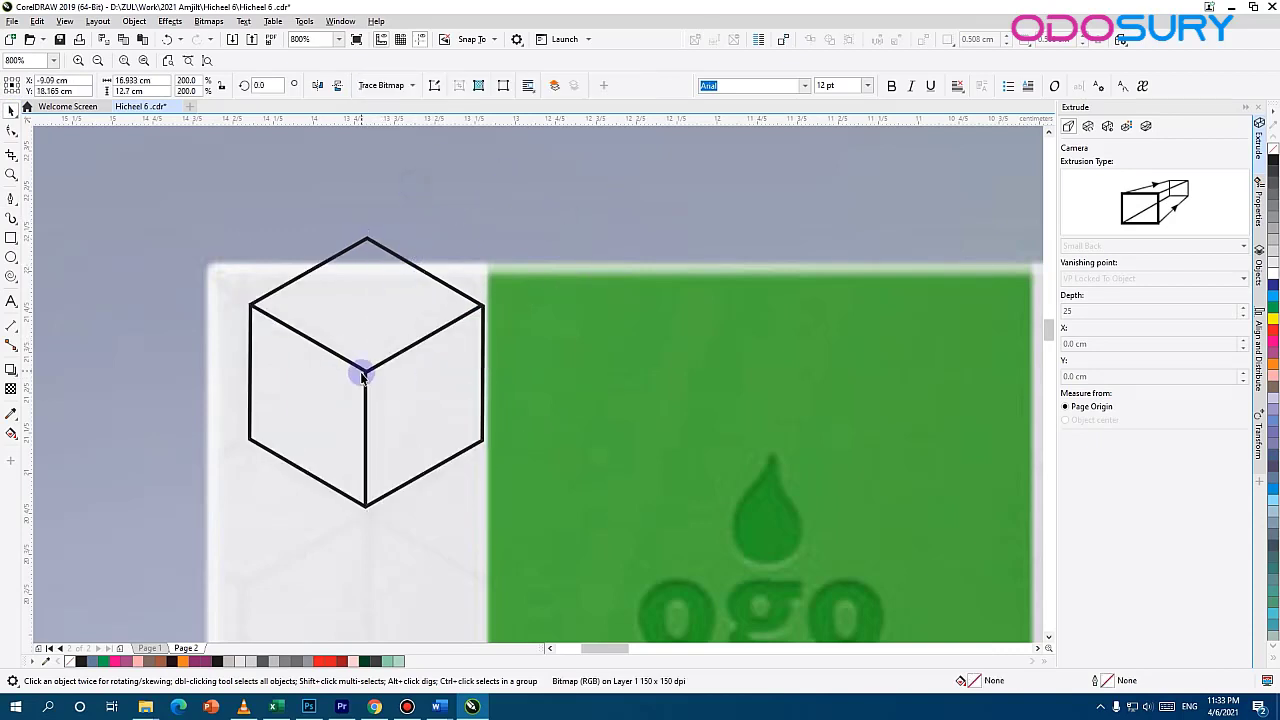
left_click_drag(366, 376, 395, 389)
key("ctrl+z")
key("ctrl+z")
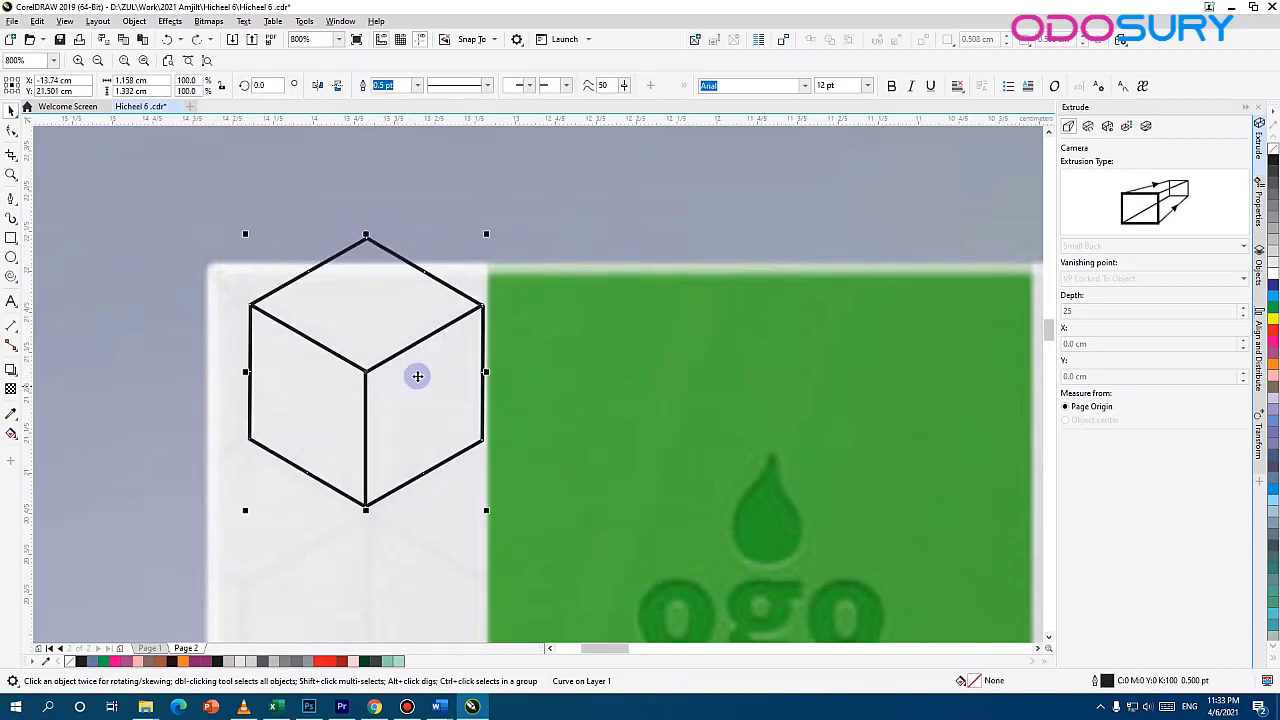
Place a copy of the cube directly to the right of the first, with their vertical edges touching
scroll(417, 375, "down", 1)
left_click_drag(483, 416, 140, 383)
scroll(434, 391, "down", 1)
left_click_drag(328, 333, 324, 267)
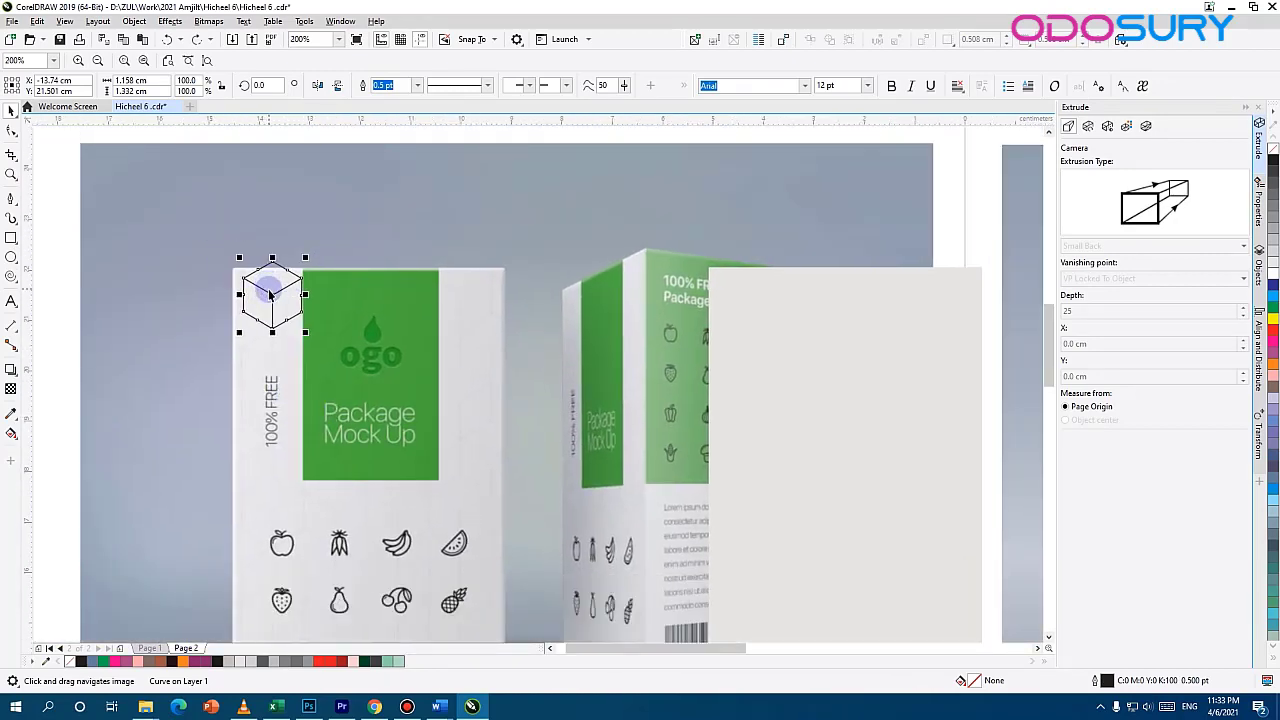
scroll(298, 302, "up", 4)
left_click_drag(319, 226, 423, 357)
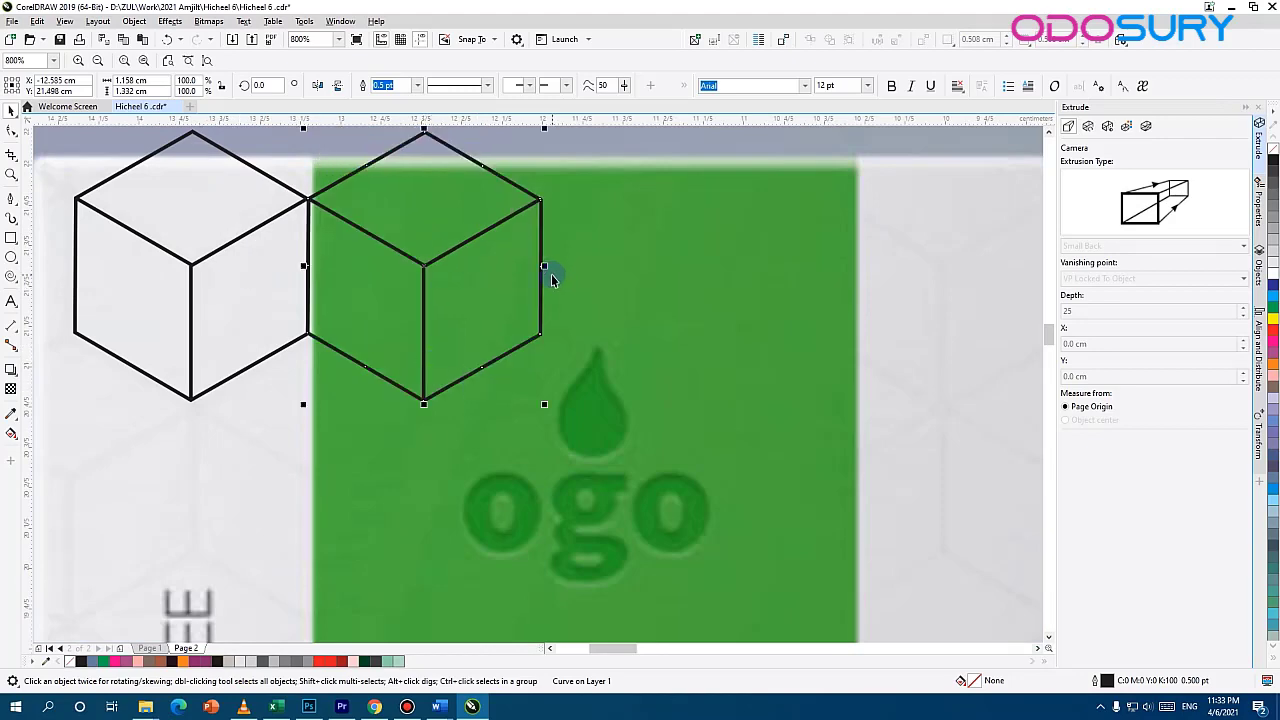
Repeat the cube duplication four times to form a horizontal row of six cubes
scroll(549, 272, "down", 4)
key("ctrl+r")
key("ctrl+r")
key("ctrl+r")
key("ctrl+r")
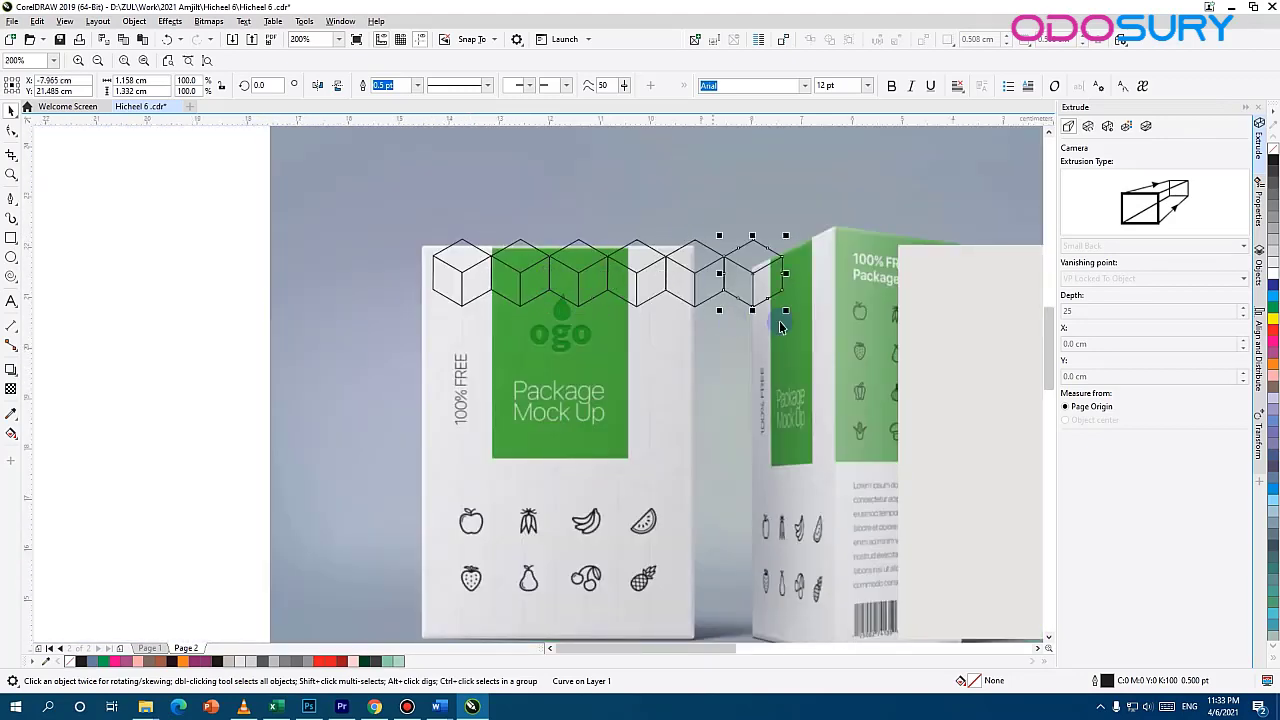
Select all six cubes and shift the row left so it extends past the front box's left edge
left_click(694, 273, "shift")
left_click(637, 271, "shift")
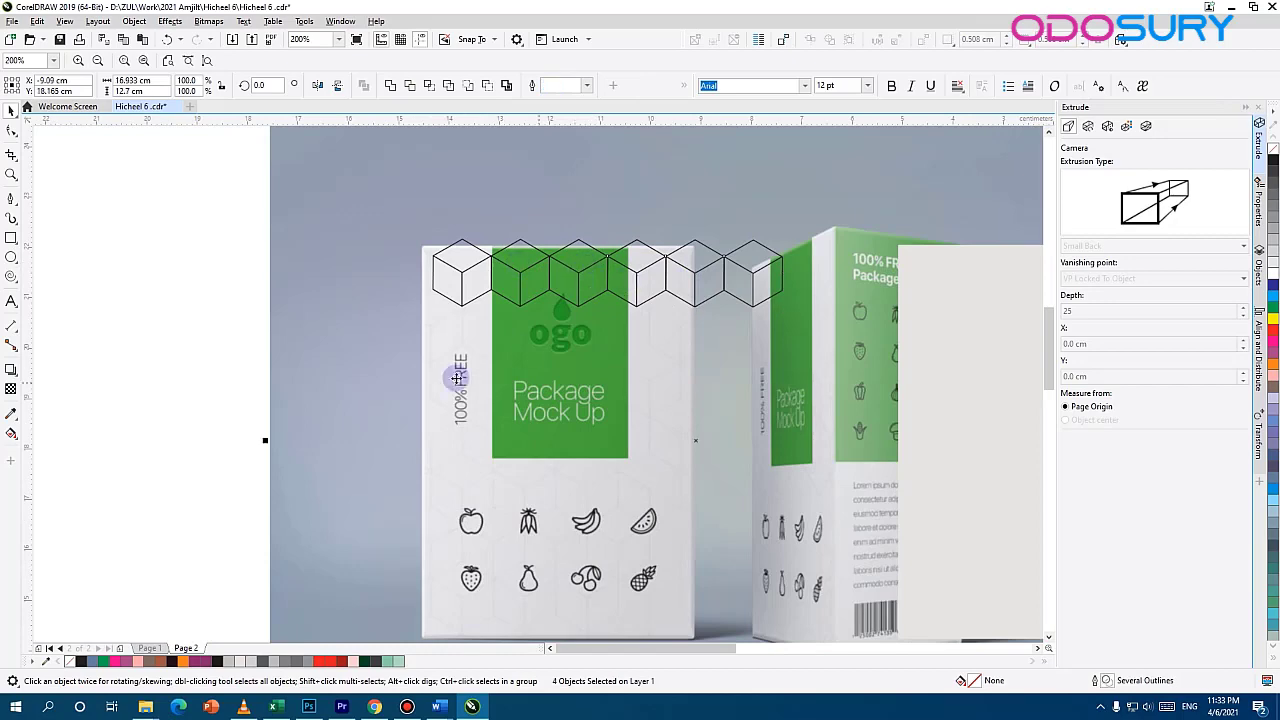
left_click(578, 270, "shift")
left_click(520, 268, "shift")
left_click(468, 272, "shift")
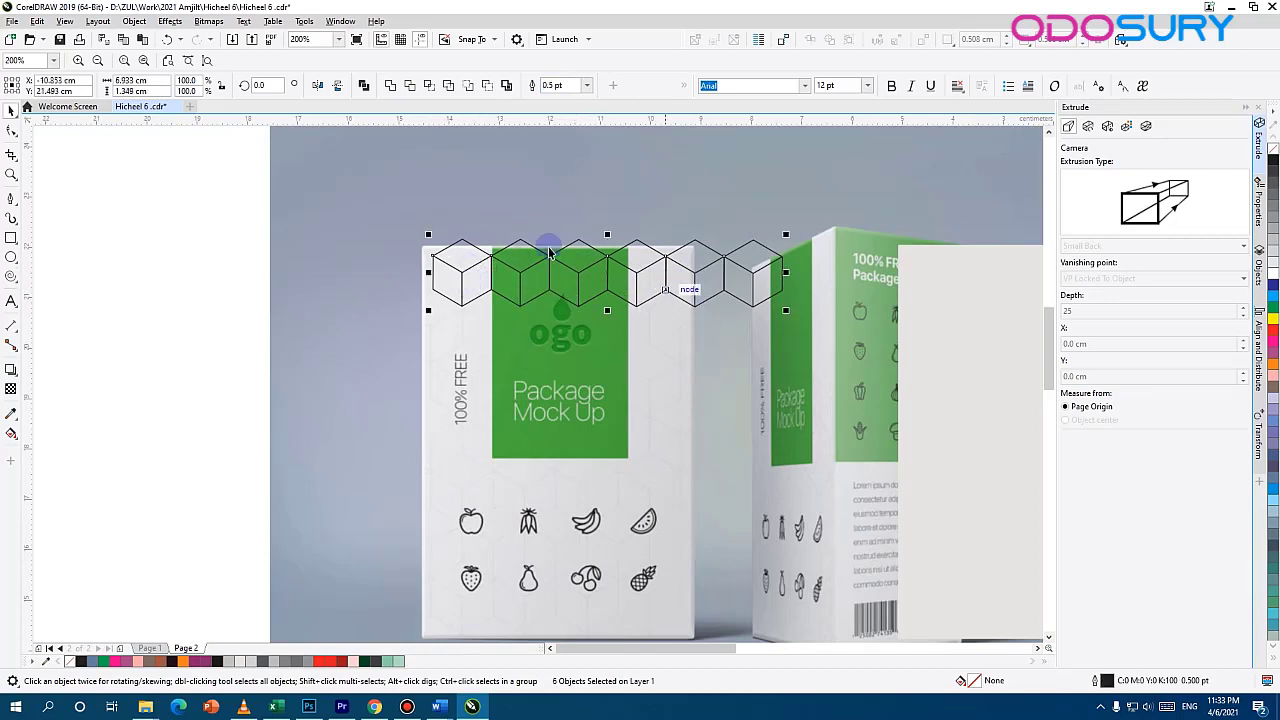
left_click_drag(577, 275, 489, 280)
Duplicate the row of cubes and nest the copy beneath it, offset half a cube to the left
scroll(489, 280, "up", 1)
key("ctrl+d")
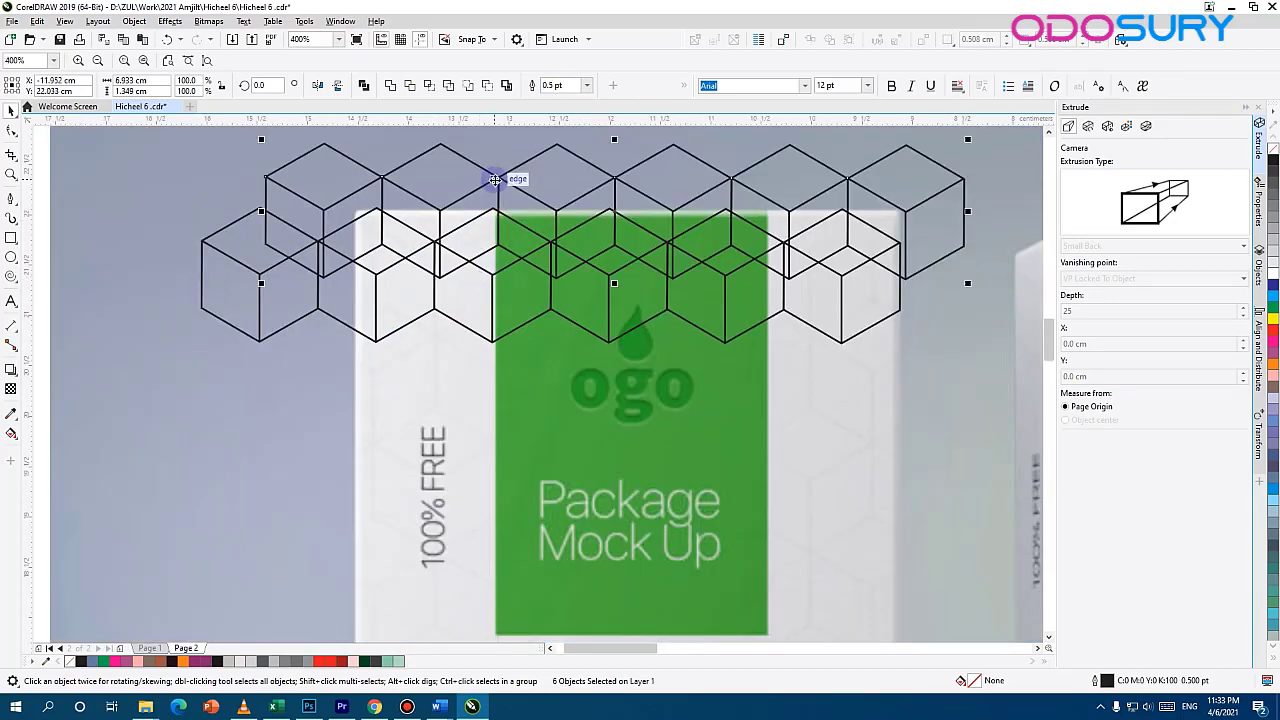
left_click_drag(495, 180, 373, 345)
Duplicate the six cubes of the top row and place the copy beneath the second row as a third row
left_click(316, 248)
left_click(380, 268, "shift")
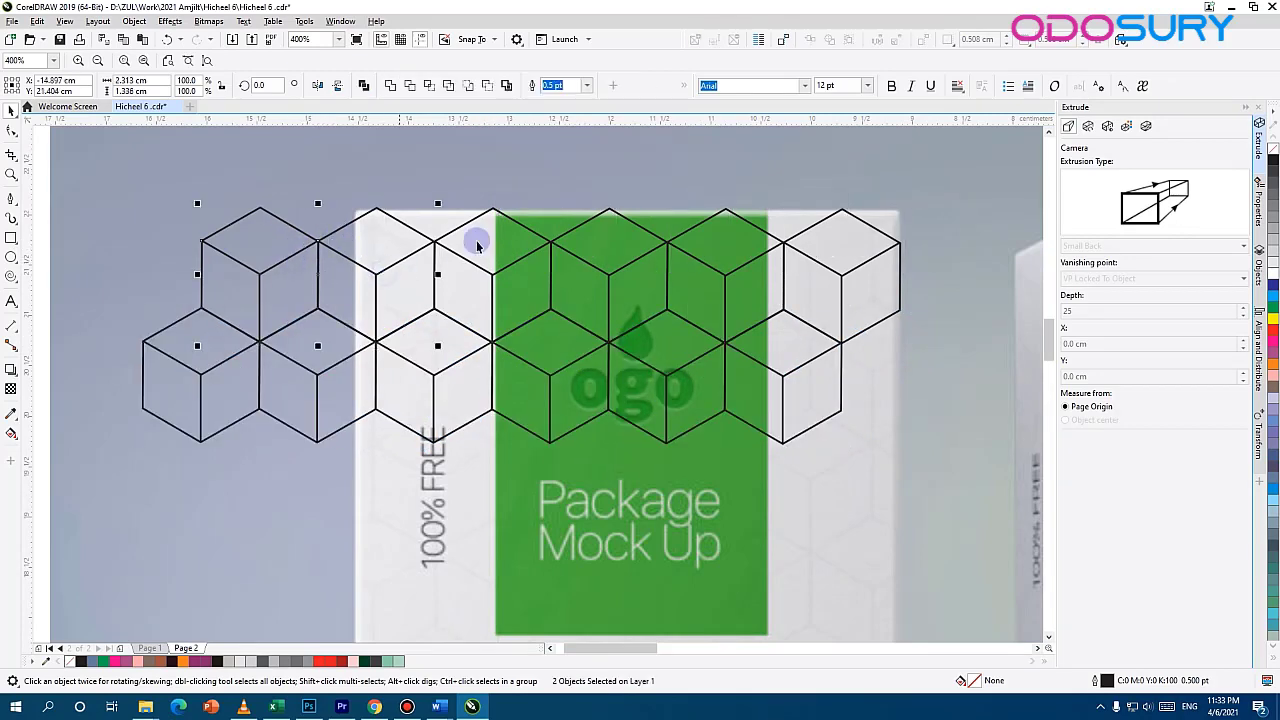
left_click(480, 250, "shift")
left_click(598, 268, "shift")
left_click(729, 274, "shift")
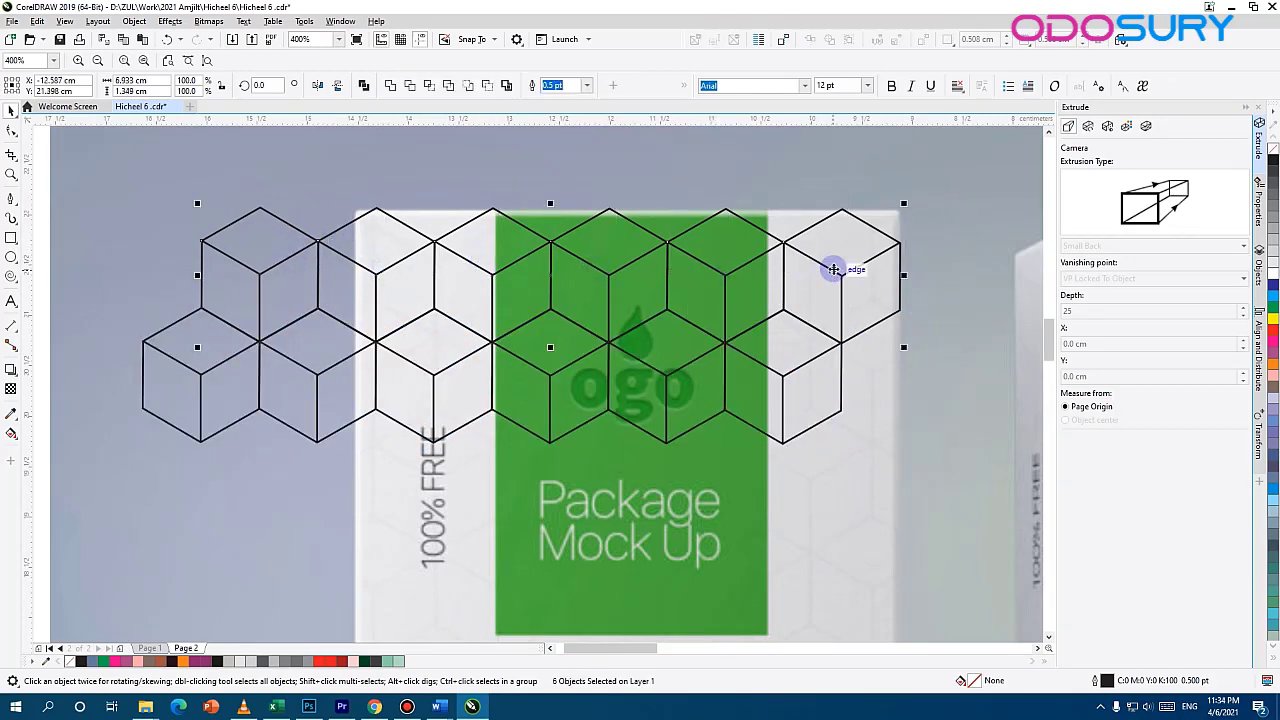
key("ctrl+d")
left_click_drag(615, 179, 548, 451)
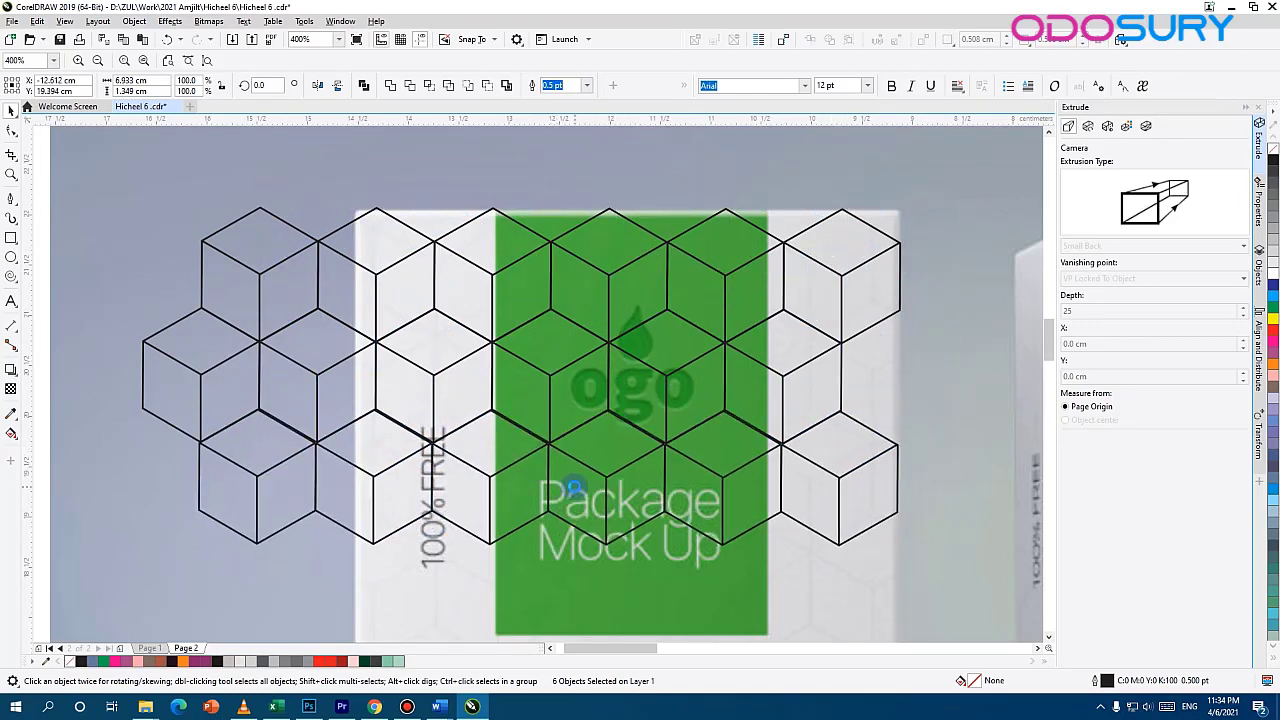
Nudge the third row slightly to the right so its corners meet those of the second row
scroll(570, 487, "up", 2)
left_click_drag(161, 330, 180, 340)
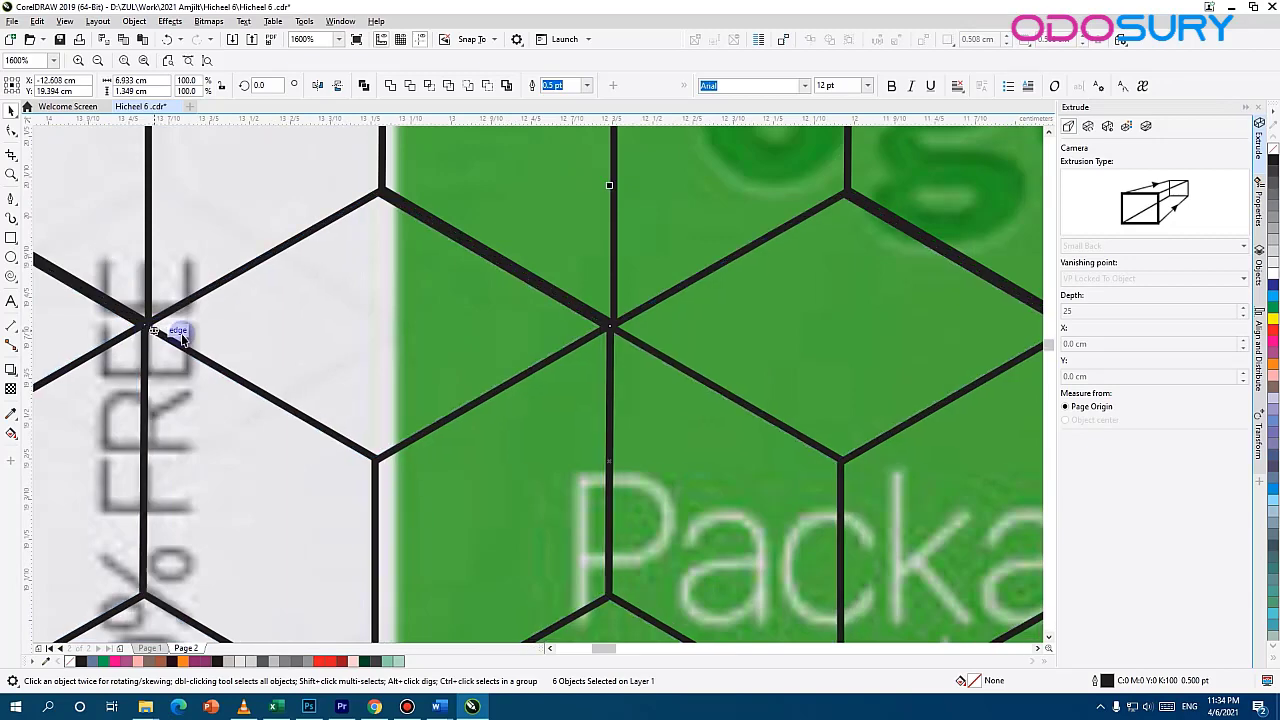
left_click_drag(385, 193, 385, 194)
scroll(457, 300, "down", 2)
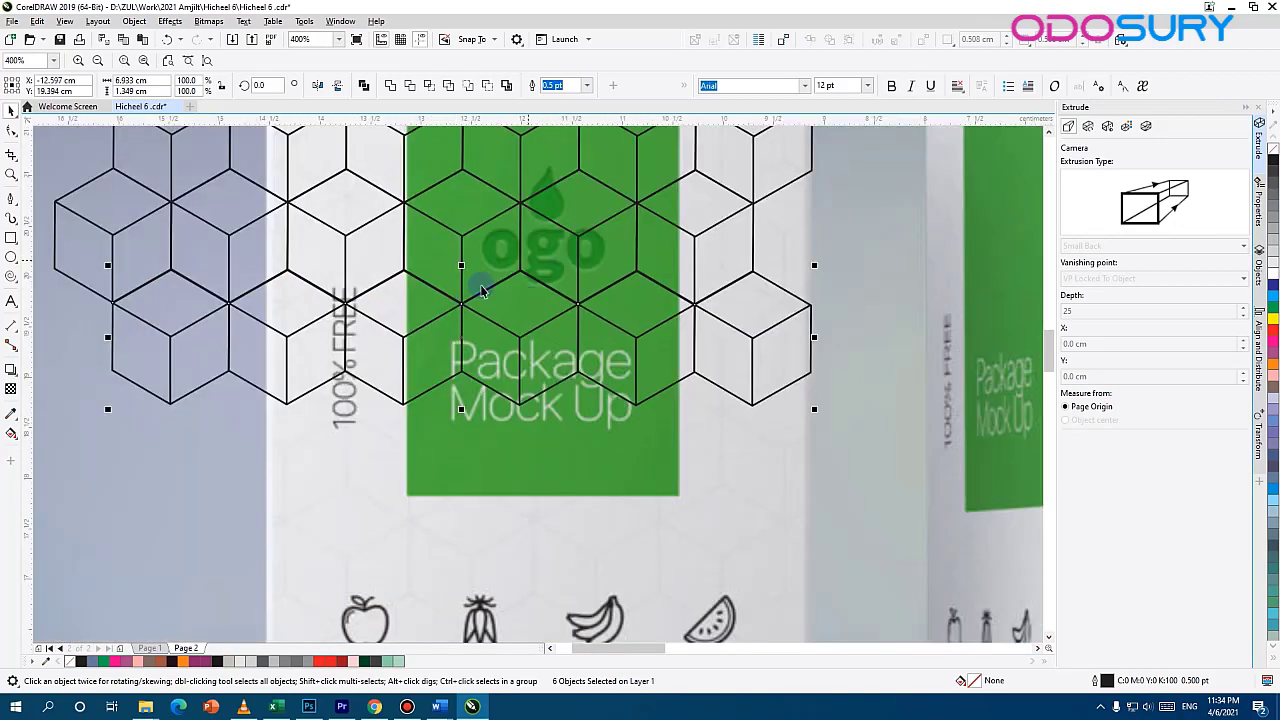
Reselect the third row's six cubes and fine-tune their junctions with the row above
scroll(481, 290, "up", 3)
left_click(343, 415)
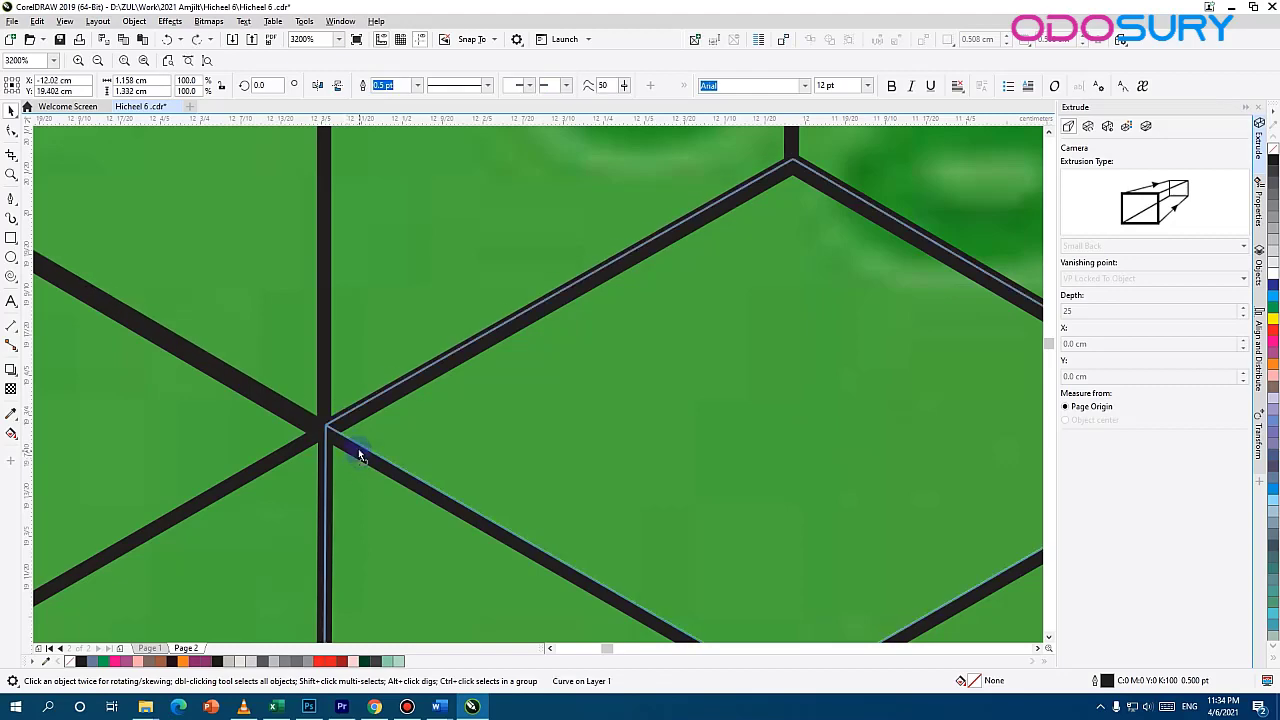
scroll(358, 452, "down", 5)
key("Escape")
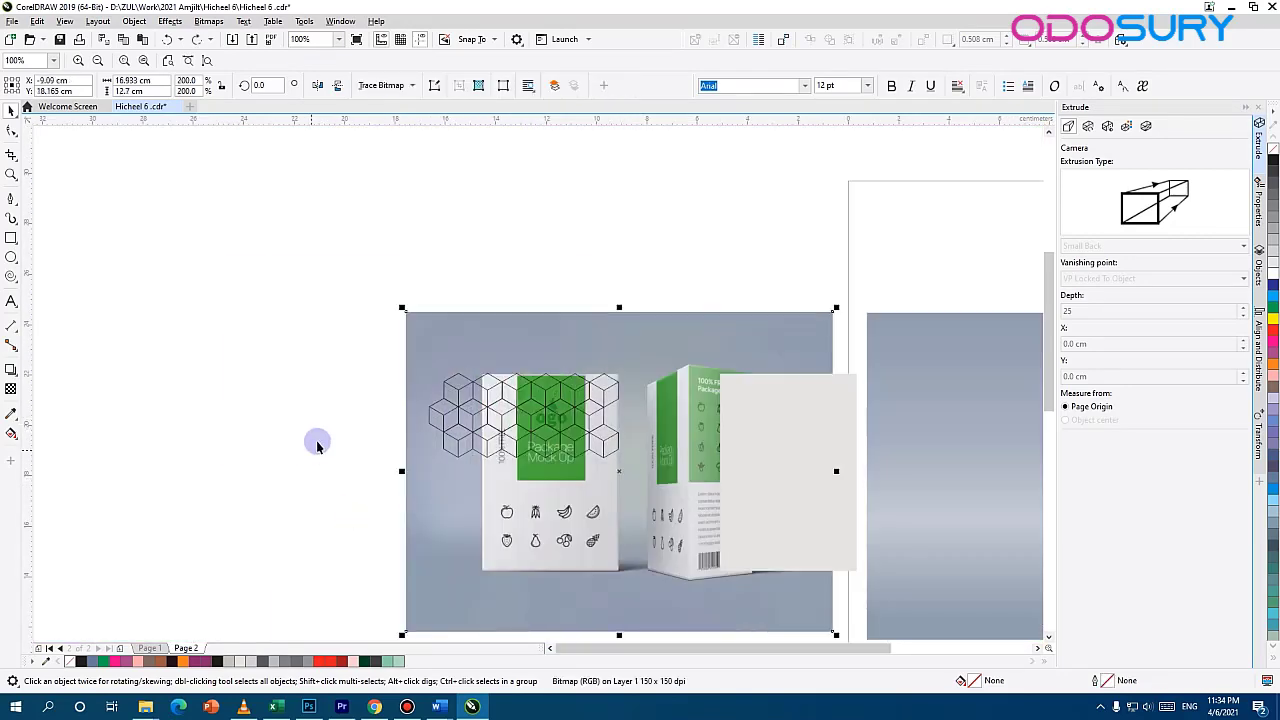
left_click_drag(641, 500, 642, 500)
scroll(500, 452, "up", 2)
scroll(369, 395, "down", 1)
left_click(340, 377)
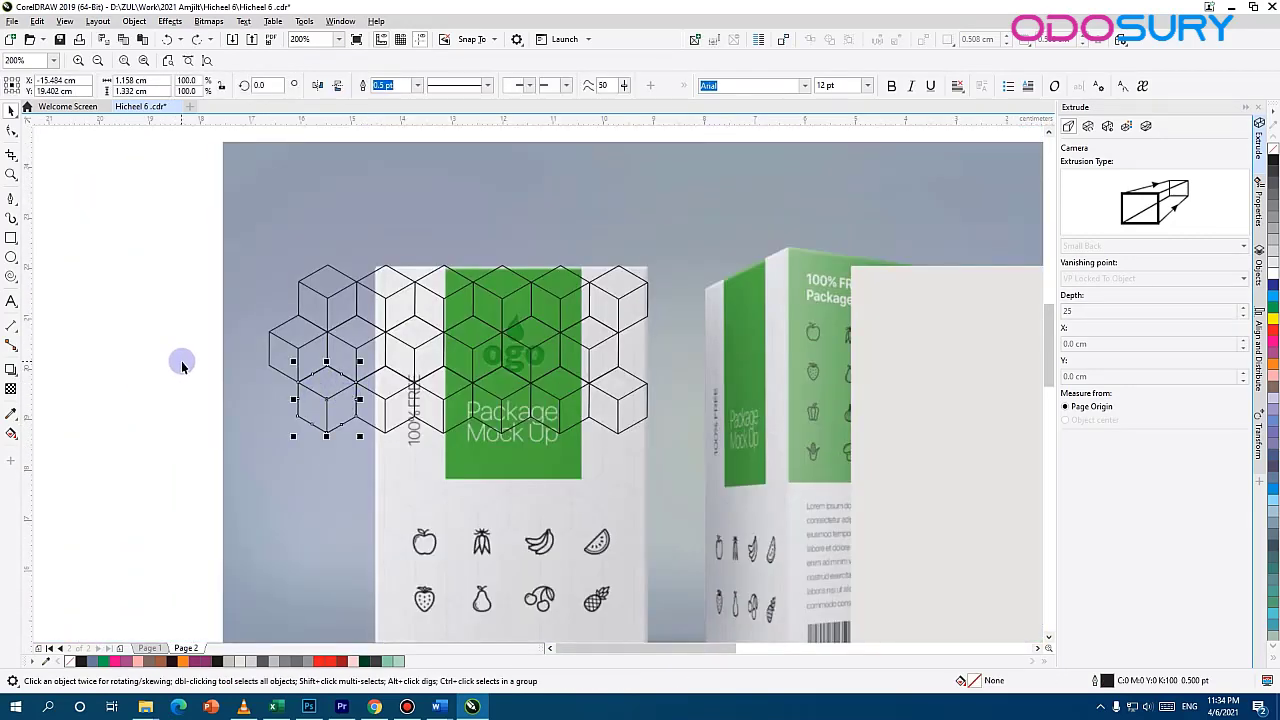
left_click_drag(181, 361, 700, 484)
scroll(651, 470, "up", 5)
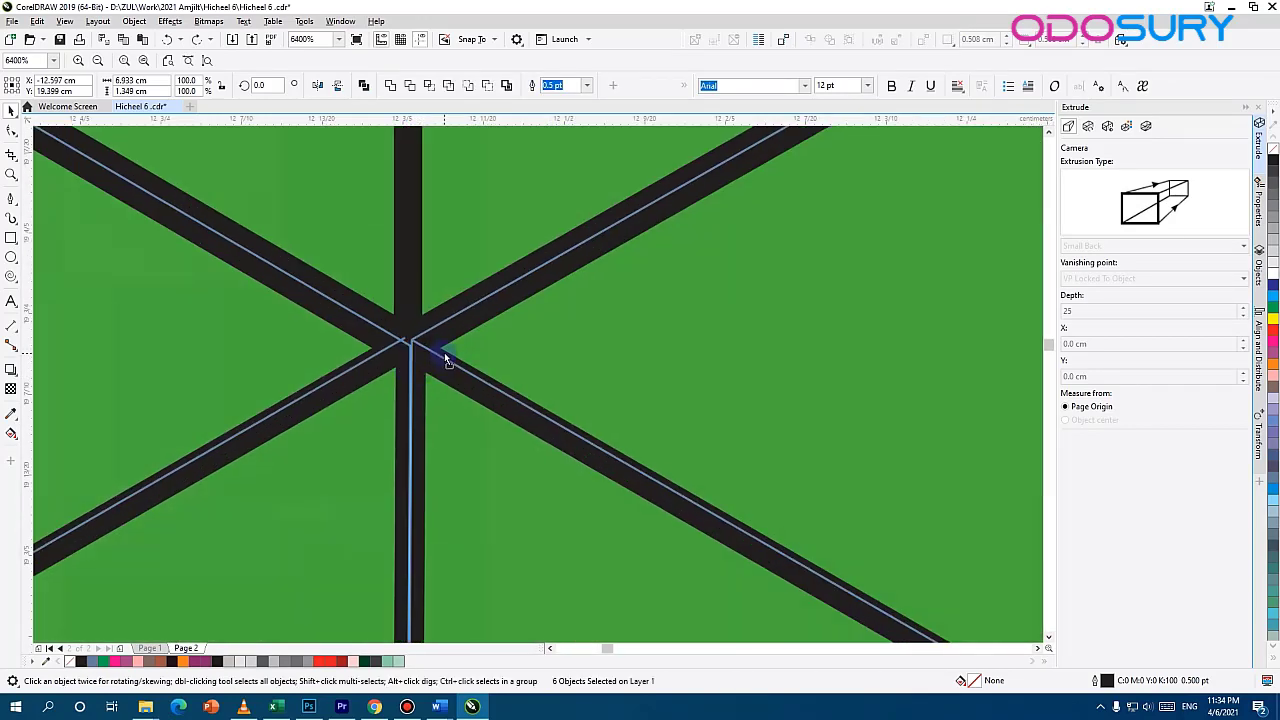
Select all eleven cubes of the second and third rows, leaving the reference photo out of the selection
scroll(506, 432, "down", 4)
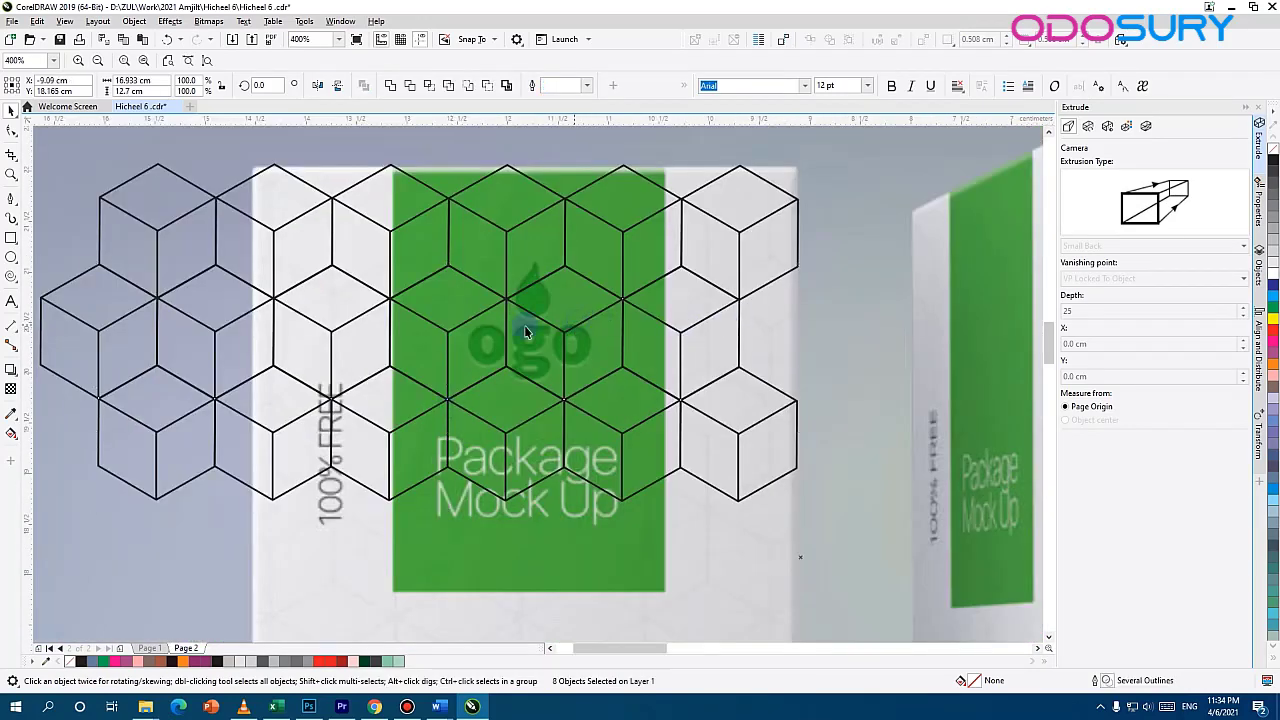
left_click(228, 330, "shift")
left_click(112, 326, "shift")
scroll(453, 372, "down", 1)
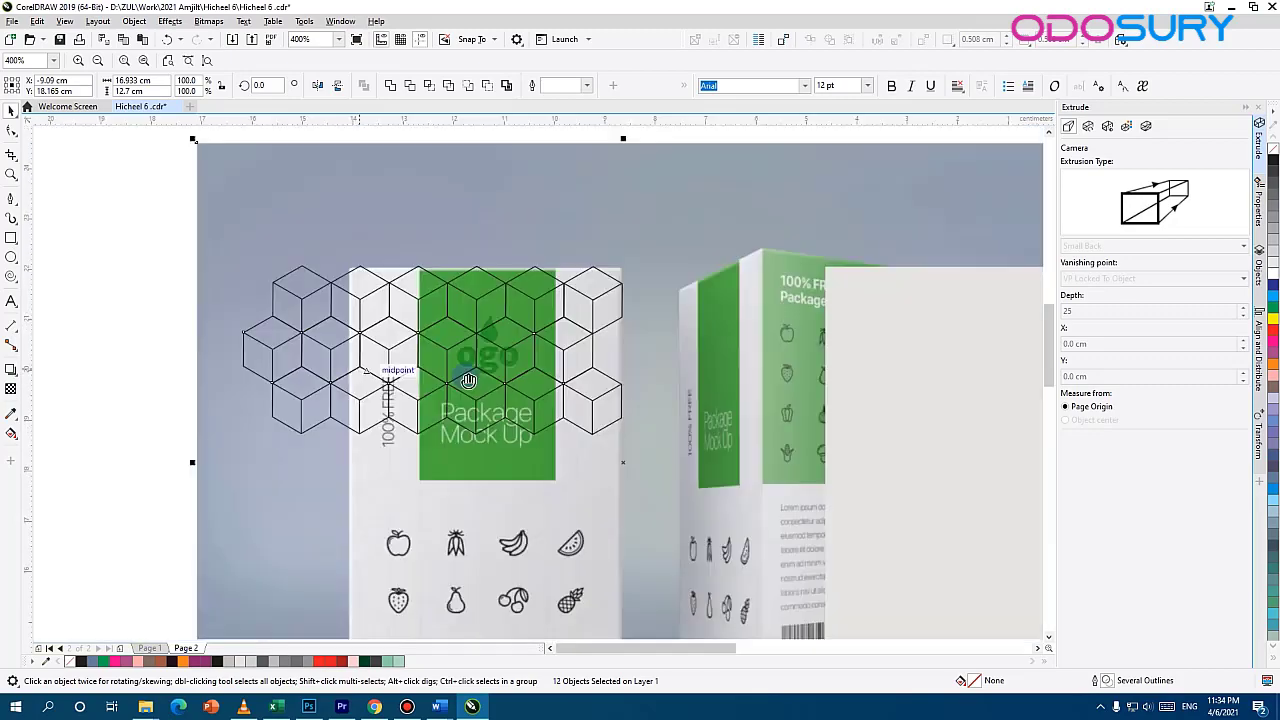
left_click_drag(466, 380, 378, 432)
left_click(223, 526, "shift")
Duplicate the two selected rows beneath the third row and fine-tune the copy until its corners meet the cubes above
scroll(435, 434, "up", 1)
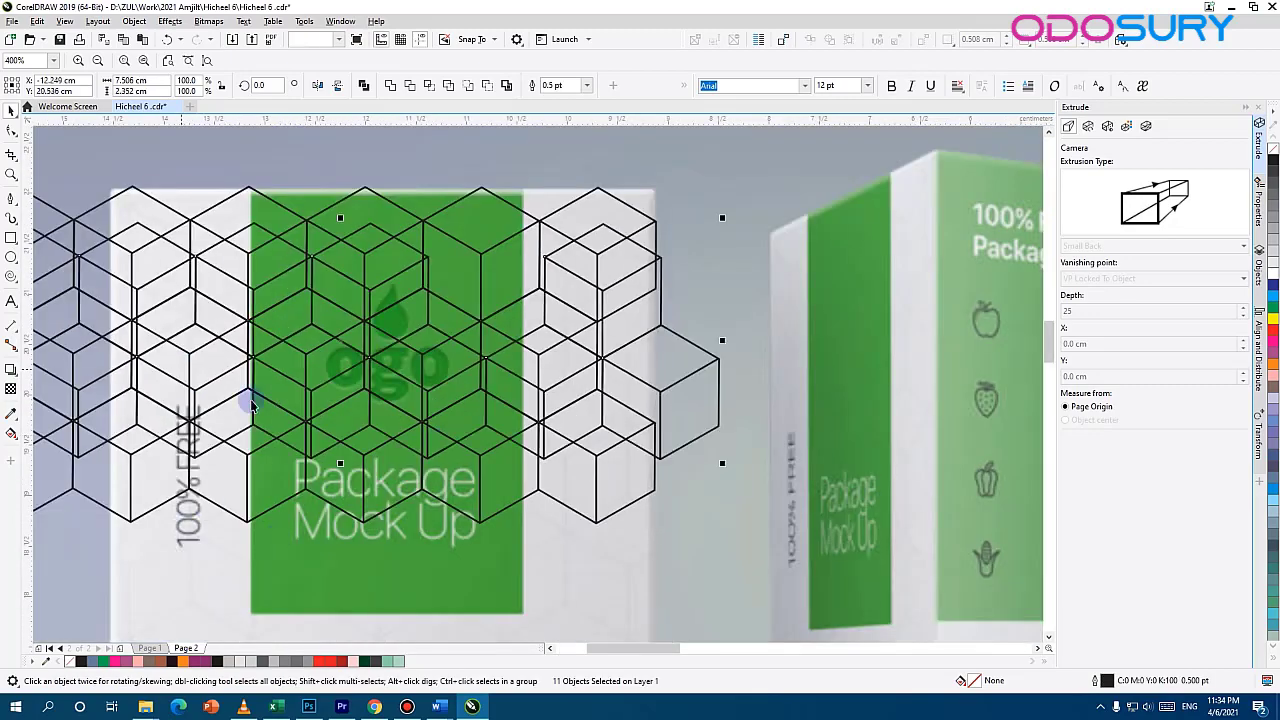
scroll(272, 453, "up", 1)
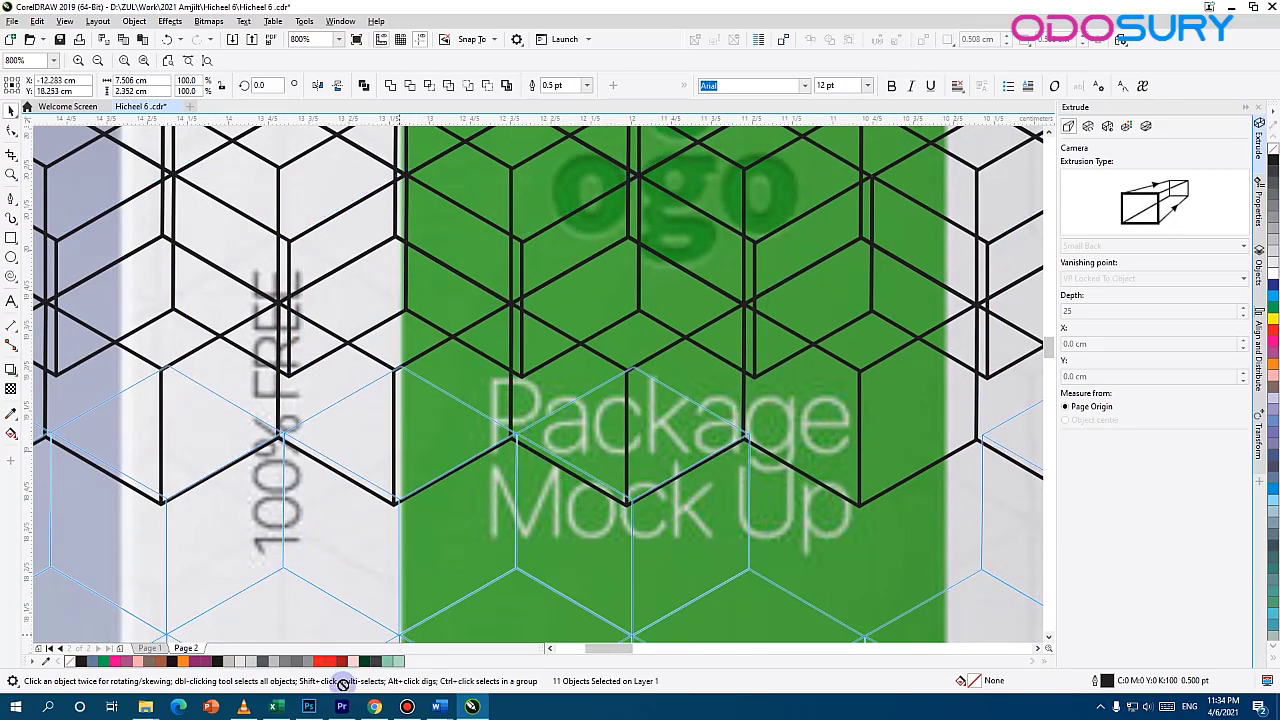
scroll(414, 265, "up", 1)
scroll(300, 330, "down", 1)
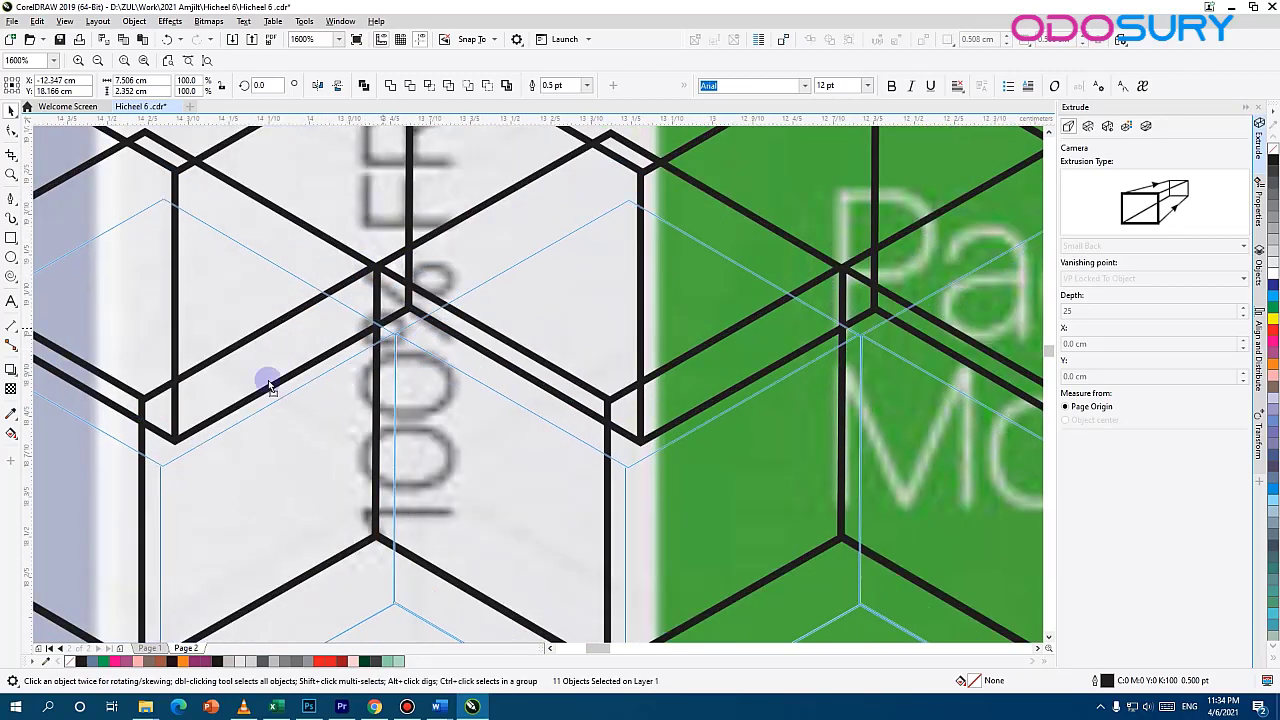
scroll(700, 420, "down", 2)
scroll(614, 348, "up", 4)
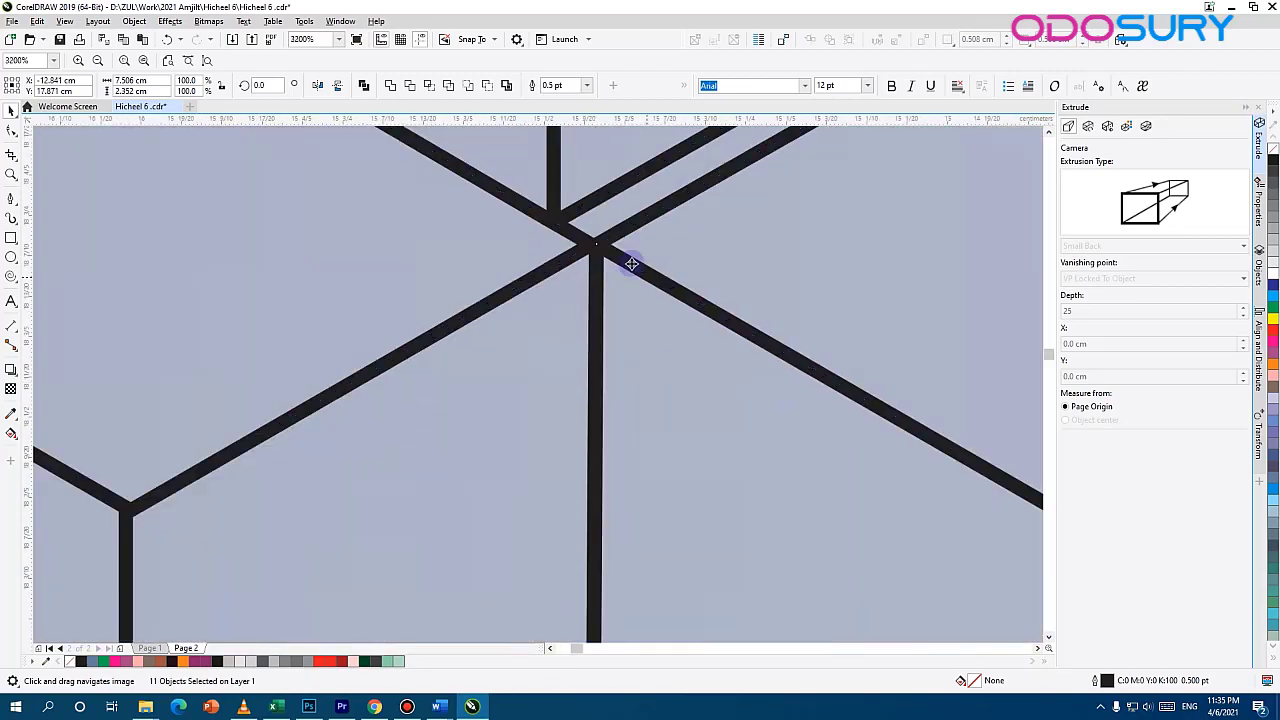
scroll(699, 268, "down", 3)
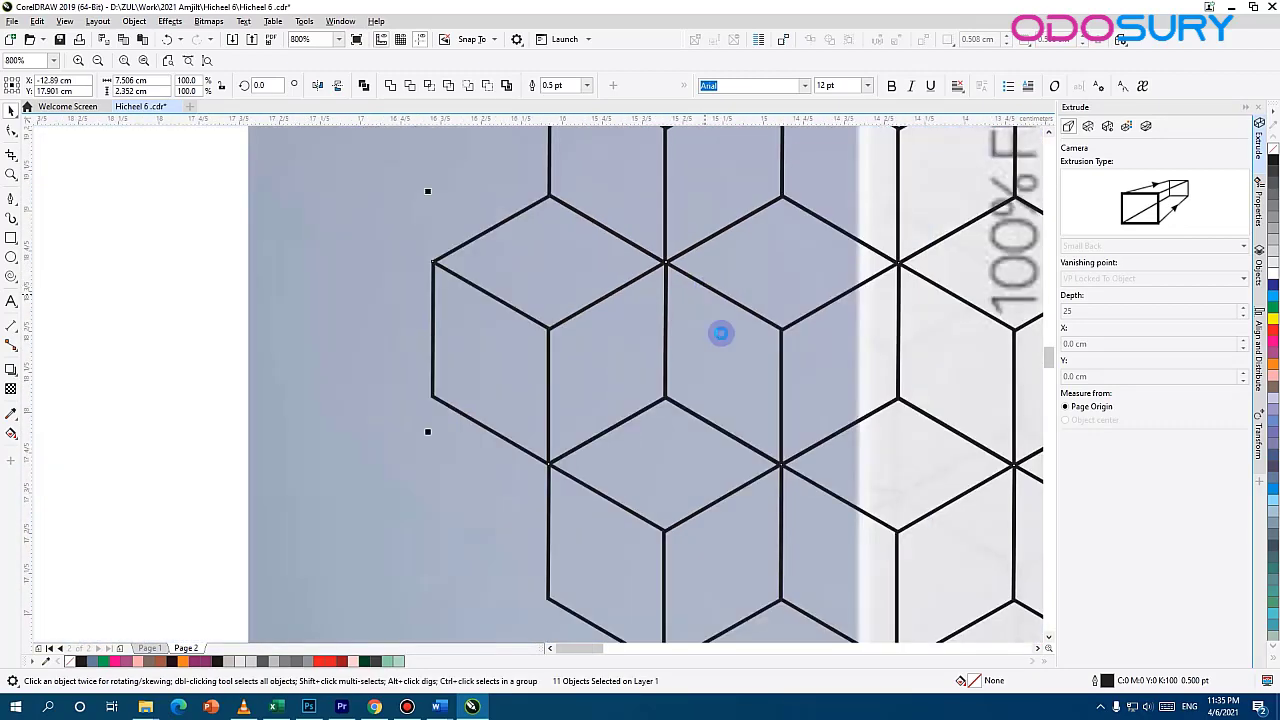
Repeat the two-row duplication twice more so the cube pattern extends past the front box's lower edge
scroll(701, 421, "down", 1)
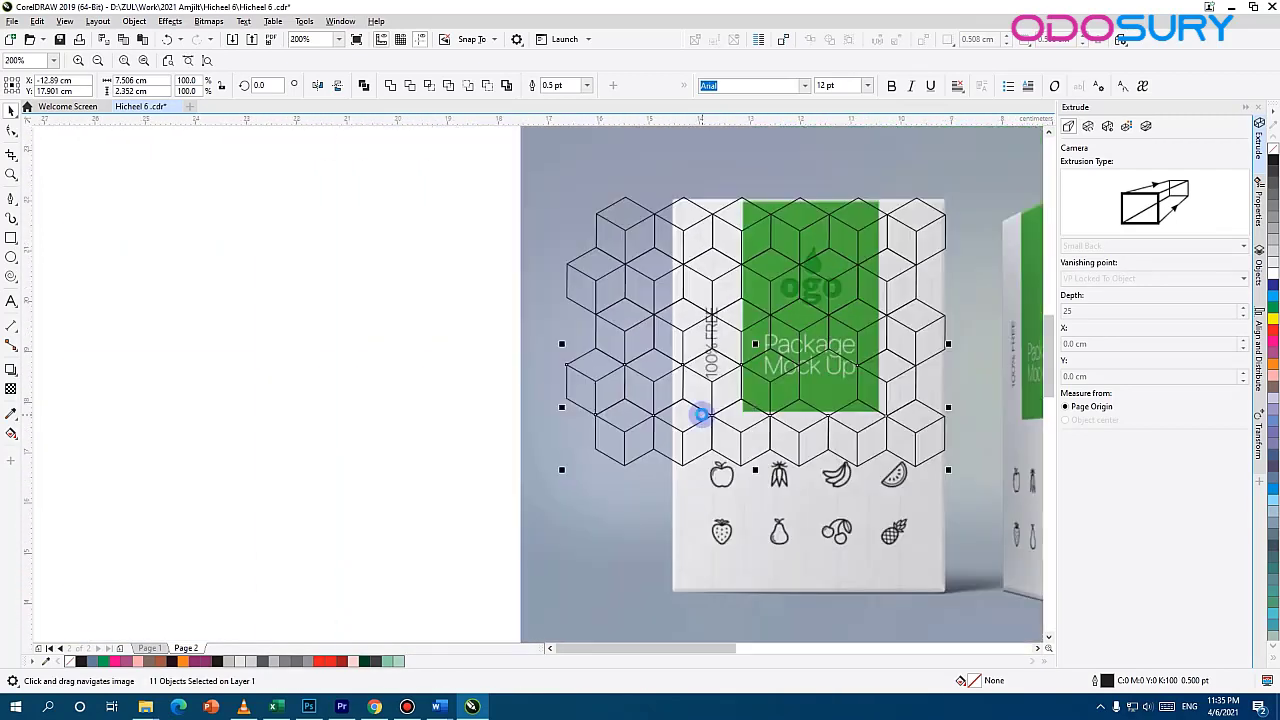
key("ctrl+r")
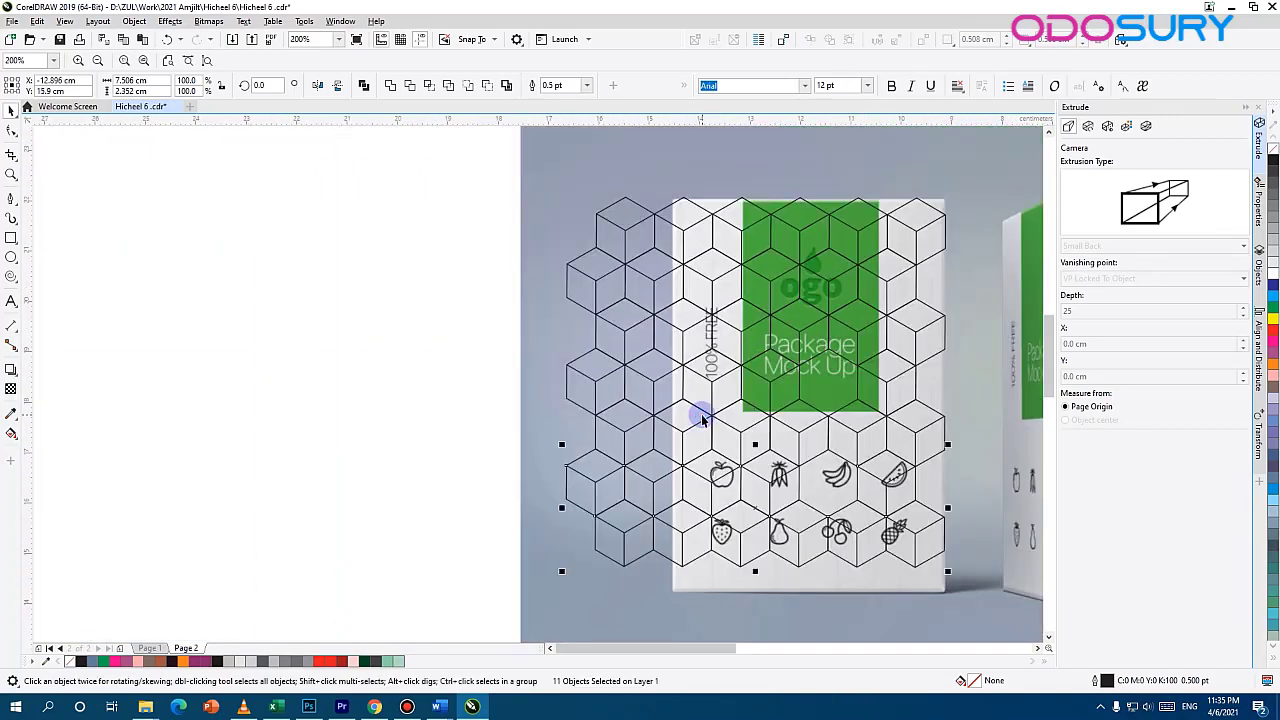
key("ctrl+r")
Select all the cubes of the pattern and group them
left_click_drag(871, 414, 634, 414)
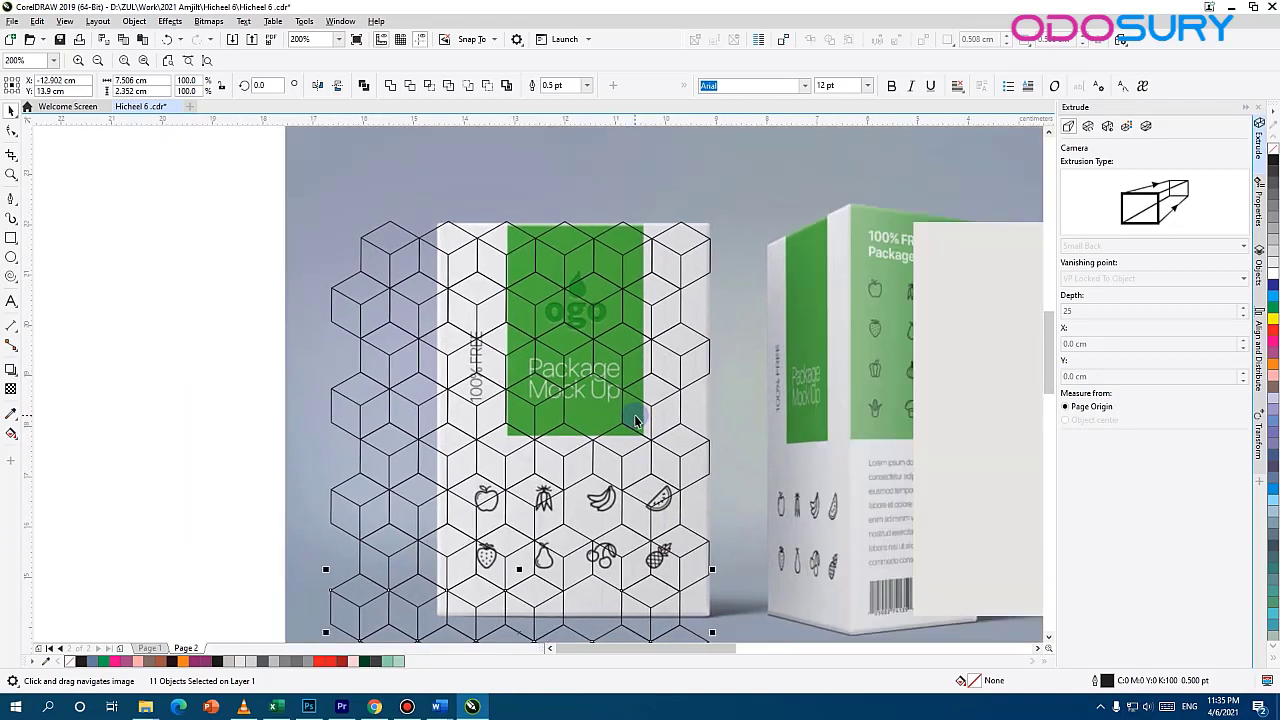
scroll(666, 404, "down", 1)
left_click_drag(421, 260, 745, 558)
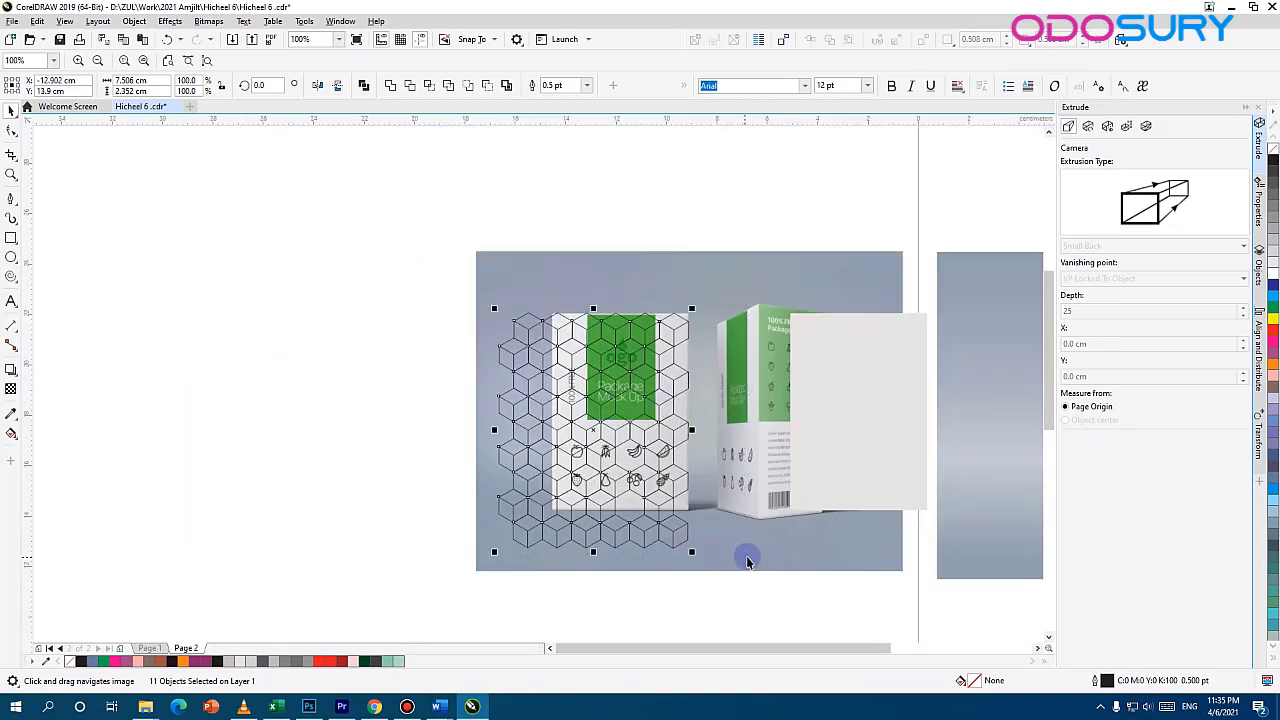
key("ctrl+g")
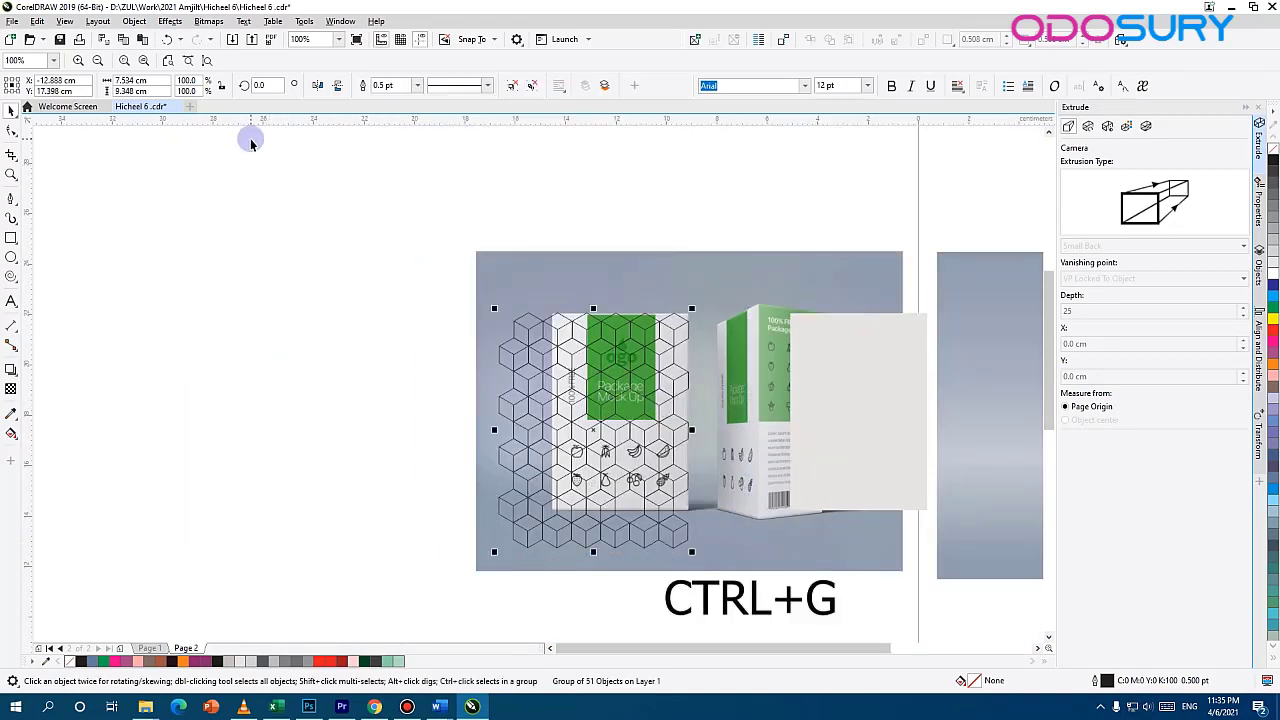
Apply a uniform transparency of 80 to the cube pattern group
left_click(11, 389)
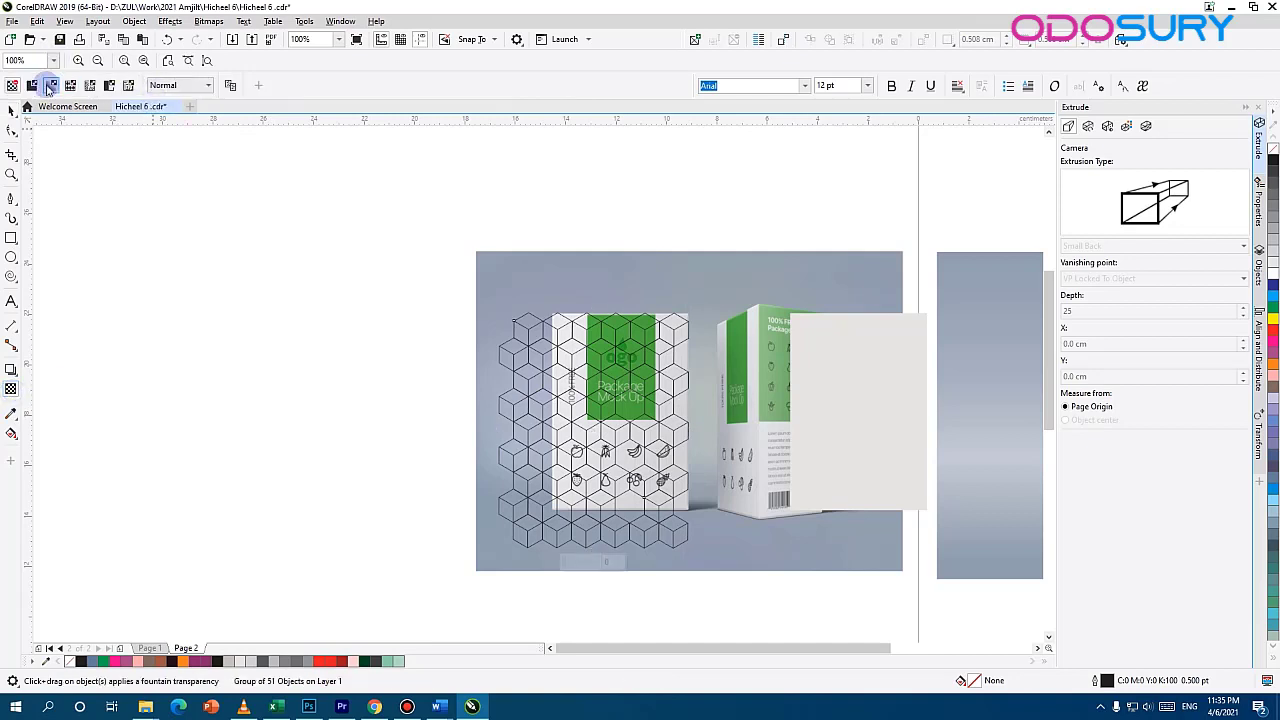
left_click(31, 85)
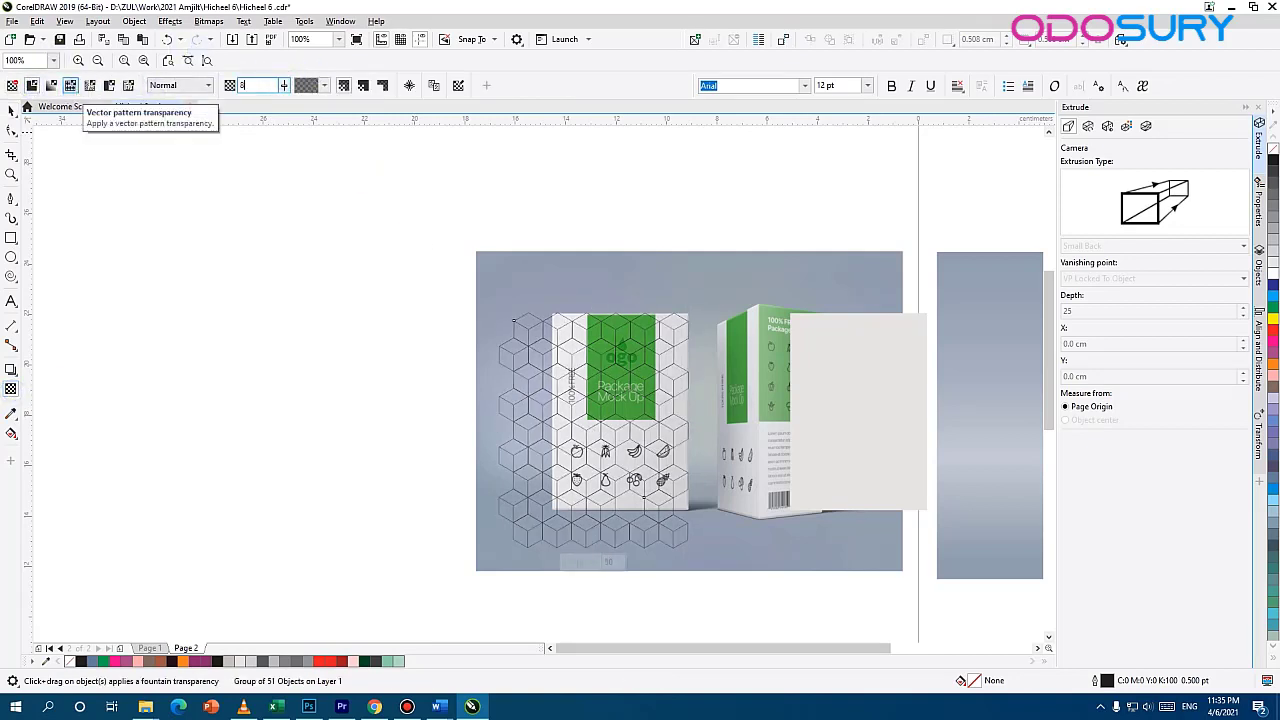
type("80")
key("Return")
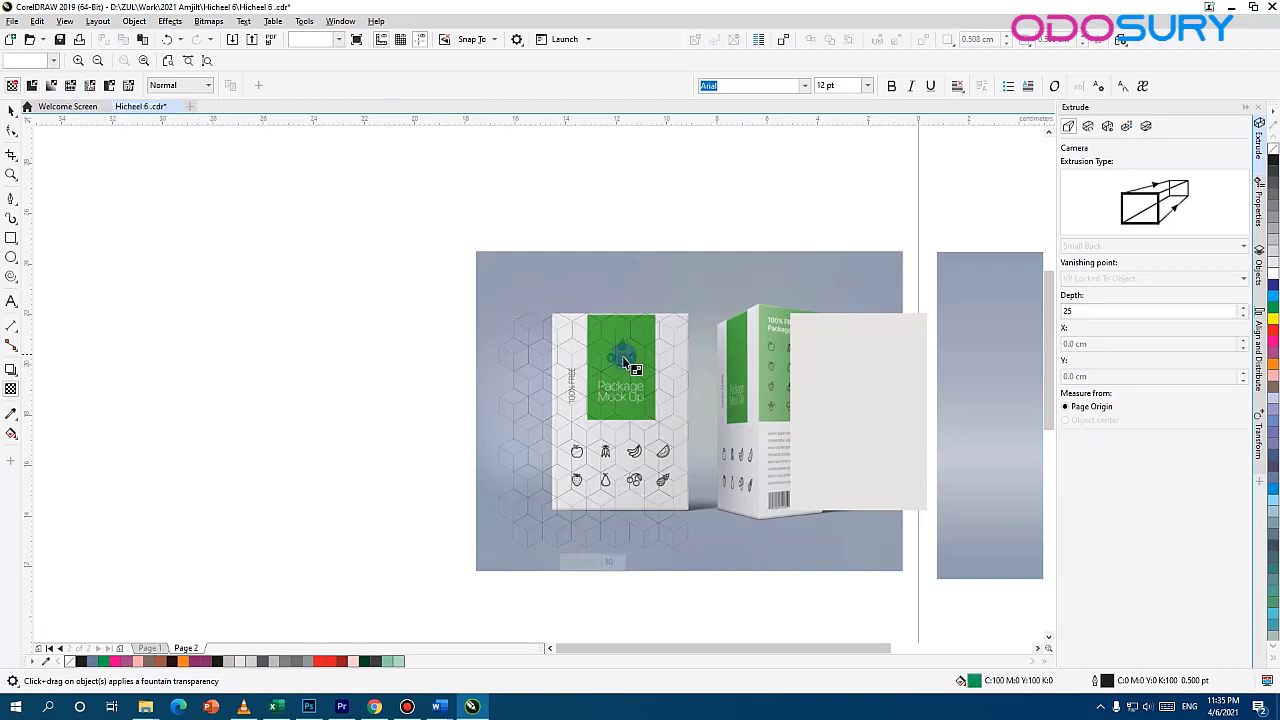
PowerClip the cube pattern inside the light grey rectangle beside the photo's boxes
left_click(12, 112)
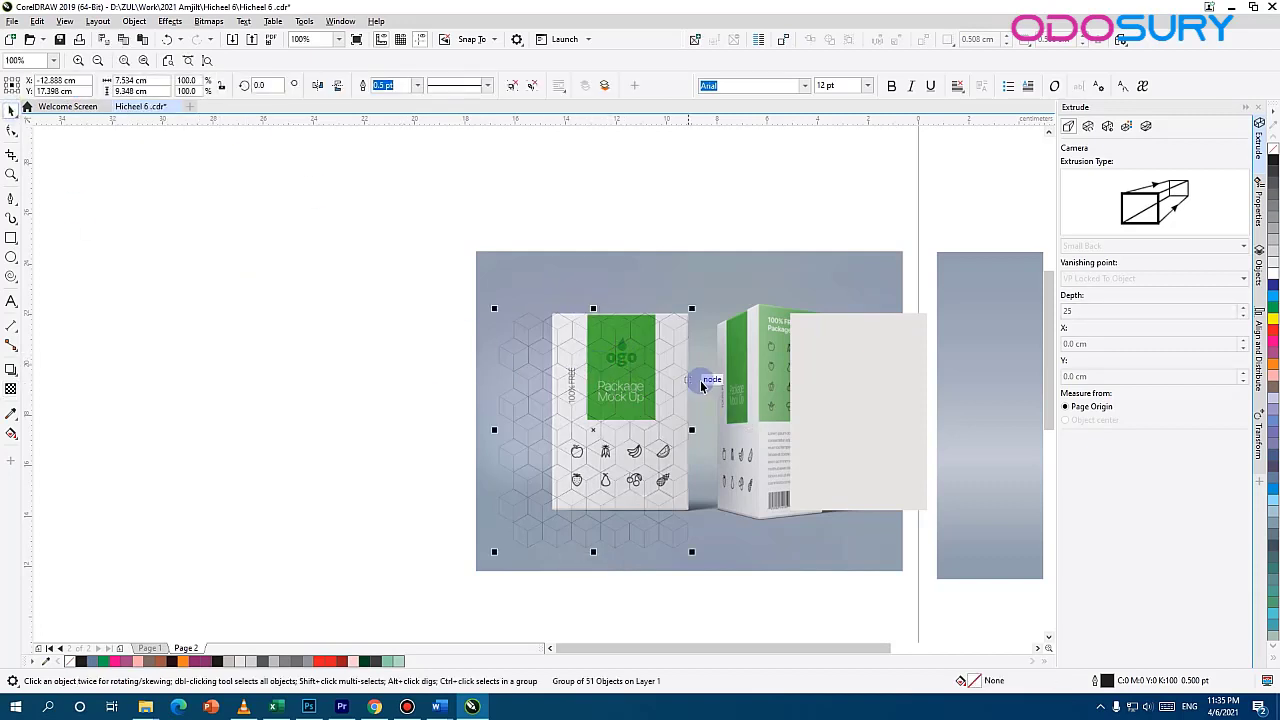
left_click(134, 21)
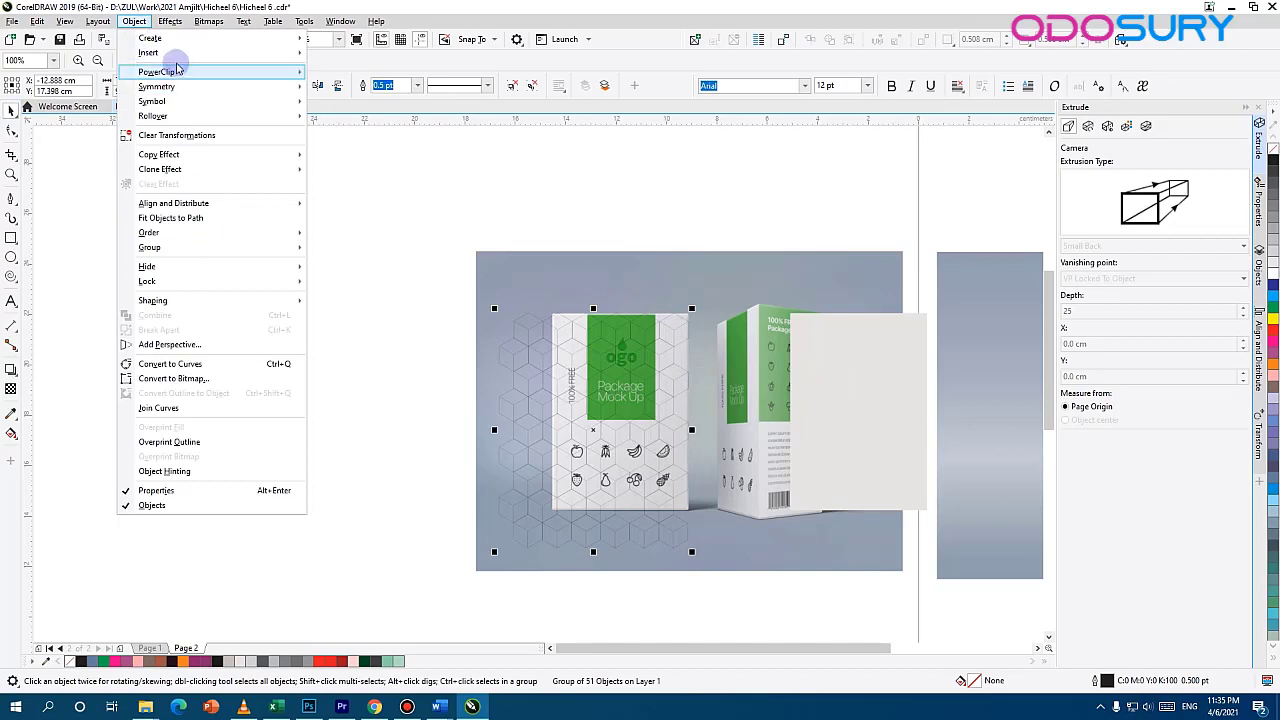
mouse_move(176, 70)
left_click(381, 74)
left_click(820, 386)
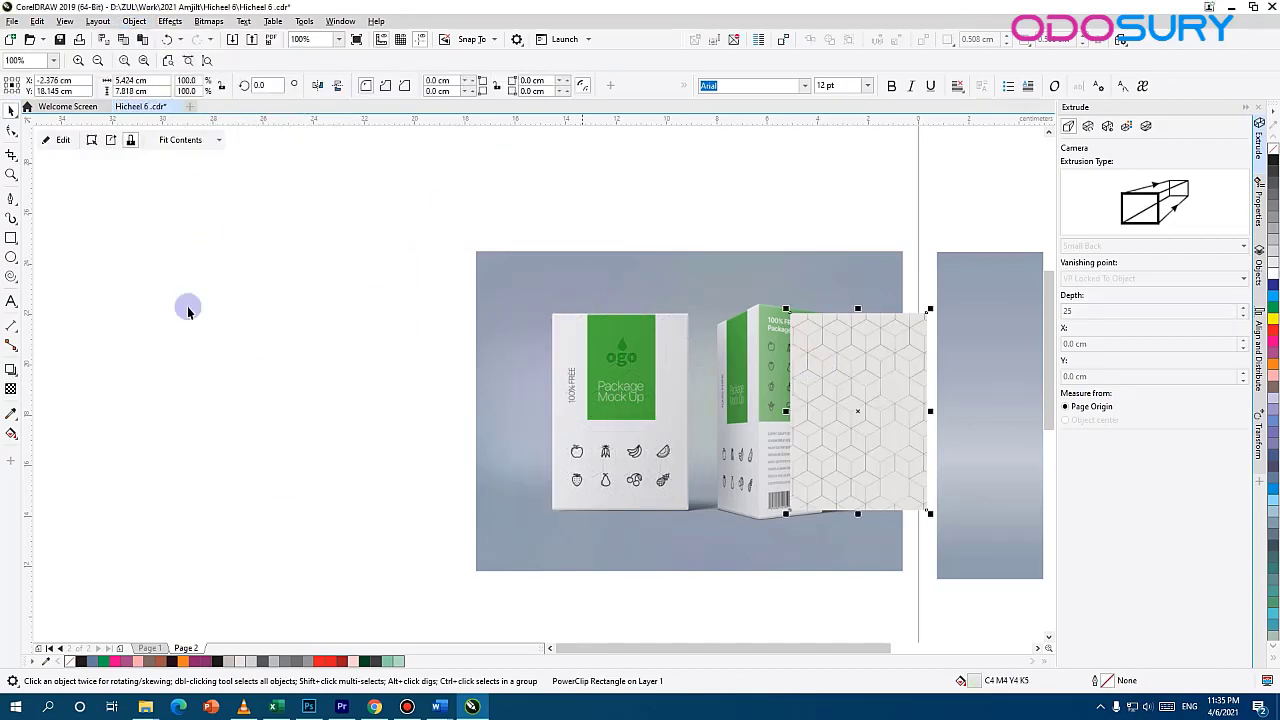
Open the grey rectangle's PowerClip contents for editing and select the cube pattern group inside it
left_click(862, 345, "ctrl")
mouse_move(857, 344)
left_mouse_down()
mouse_move(872, 352)
mouse_move(857, 345)
left_mouse_up()
left_click(829, 335)
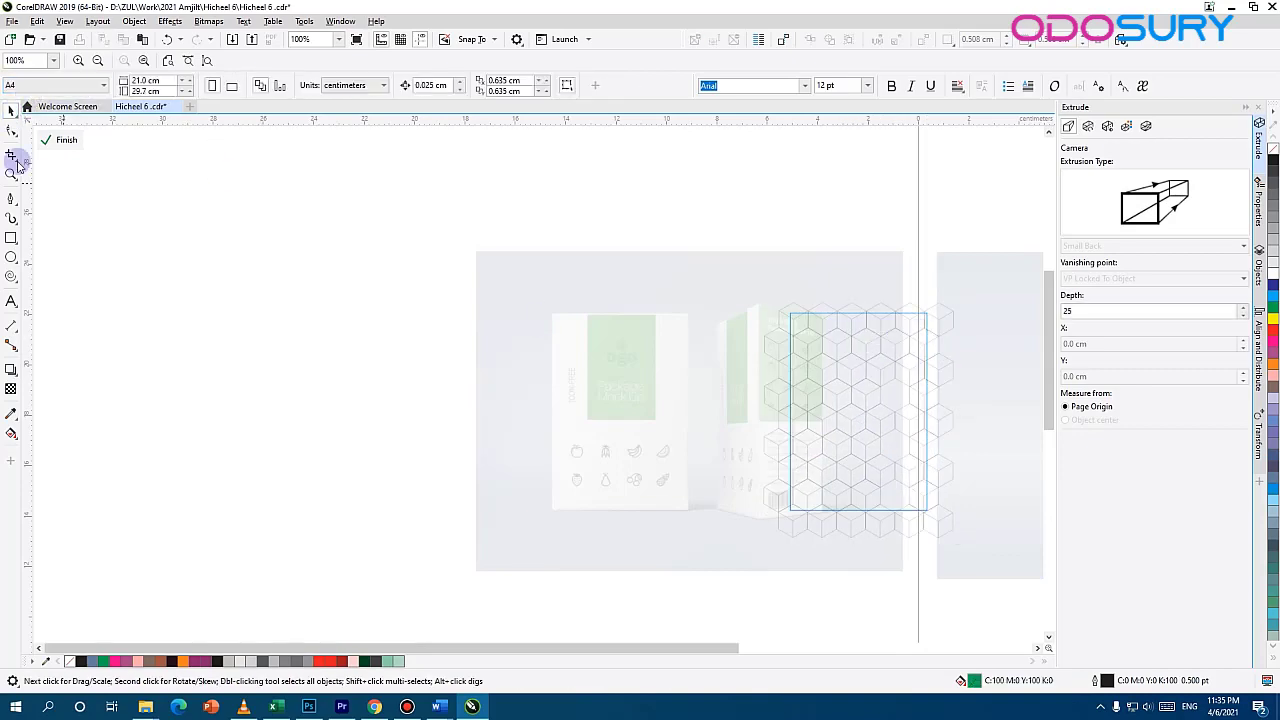
left_click(62, 140)
scroll(751, 290, "up", 2)
double_click(721, 297)
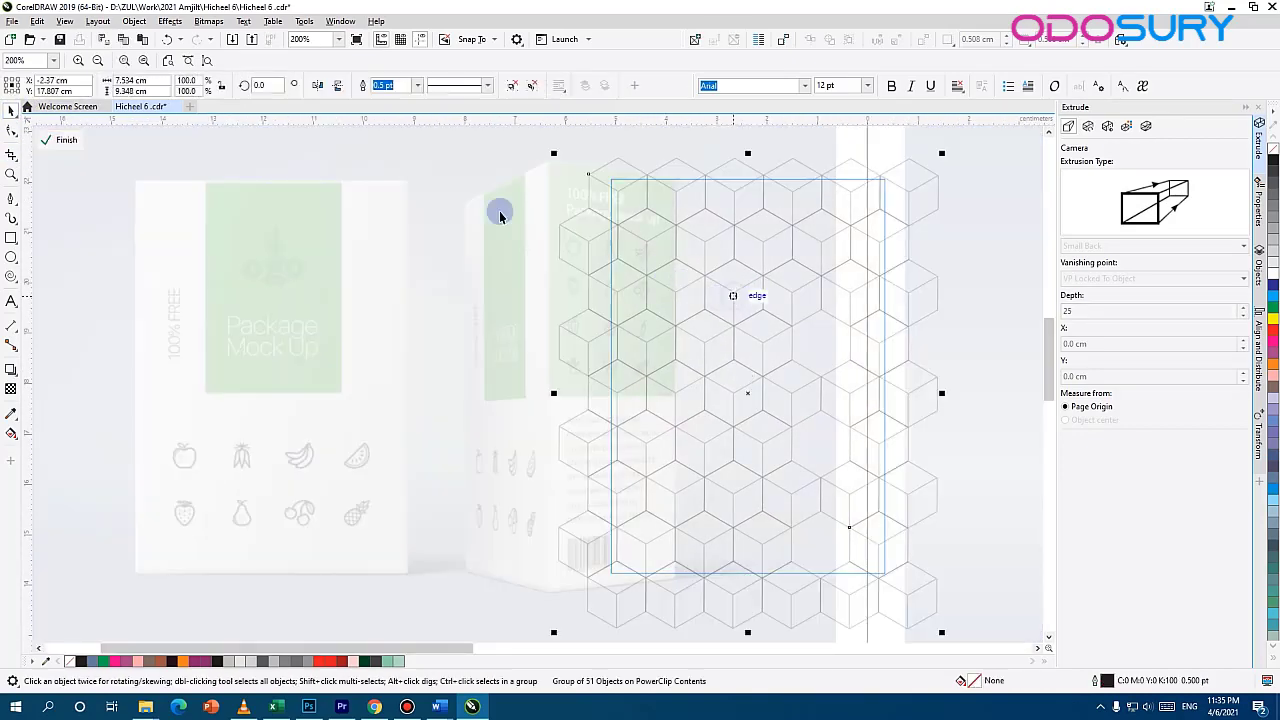
Set the cube pattern's uniform transparency to 95 and finish editing the PowerClip contents
left_click(11, 389)
left_click(248, 83)
type("90")
key("Return")
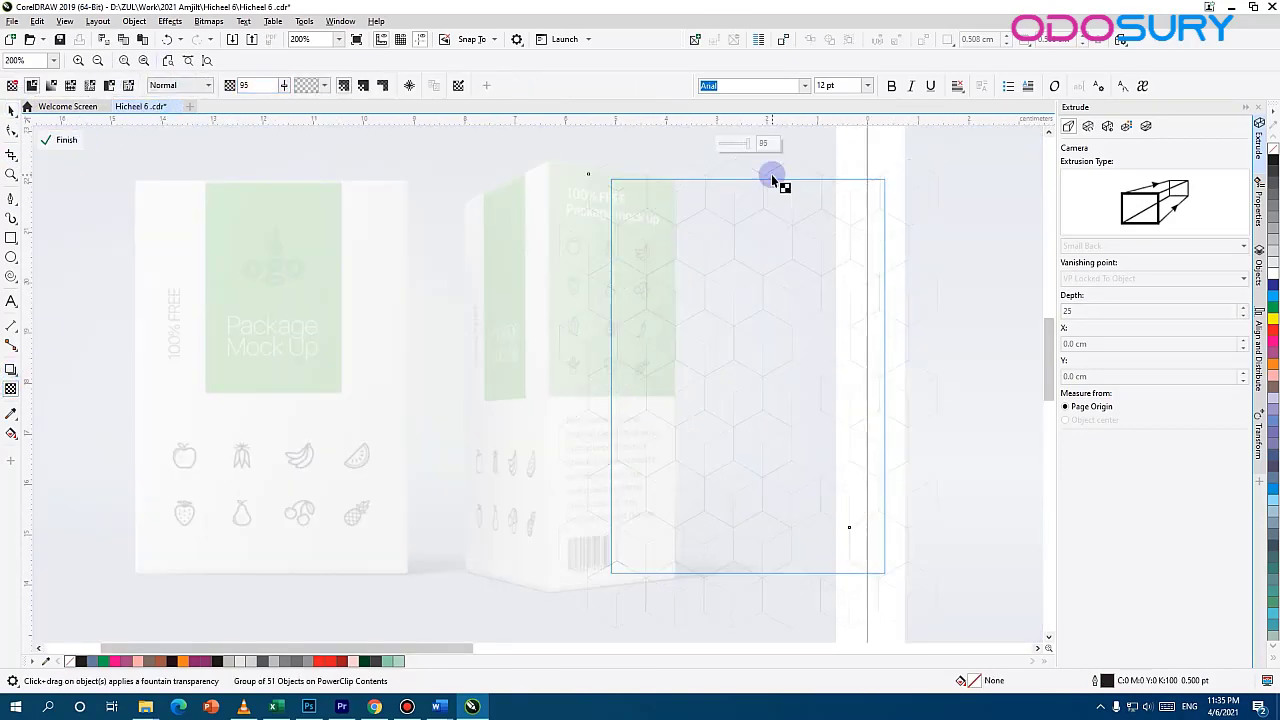
left_click(10, 112)
left_click(171, 371)
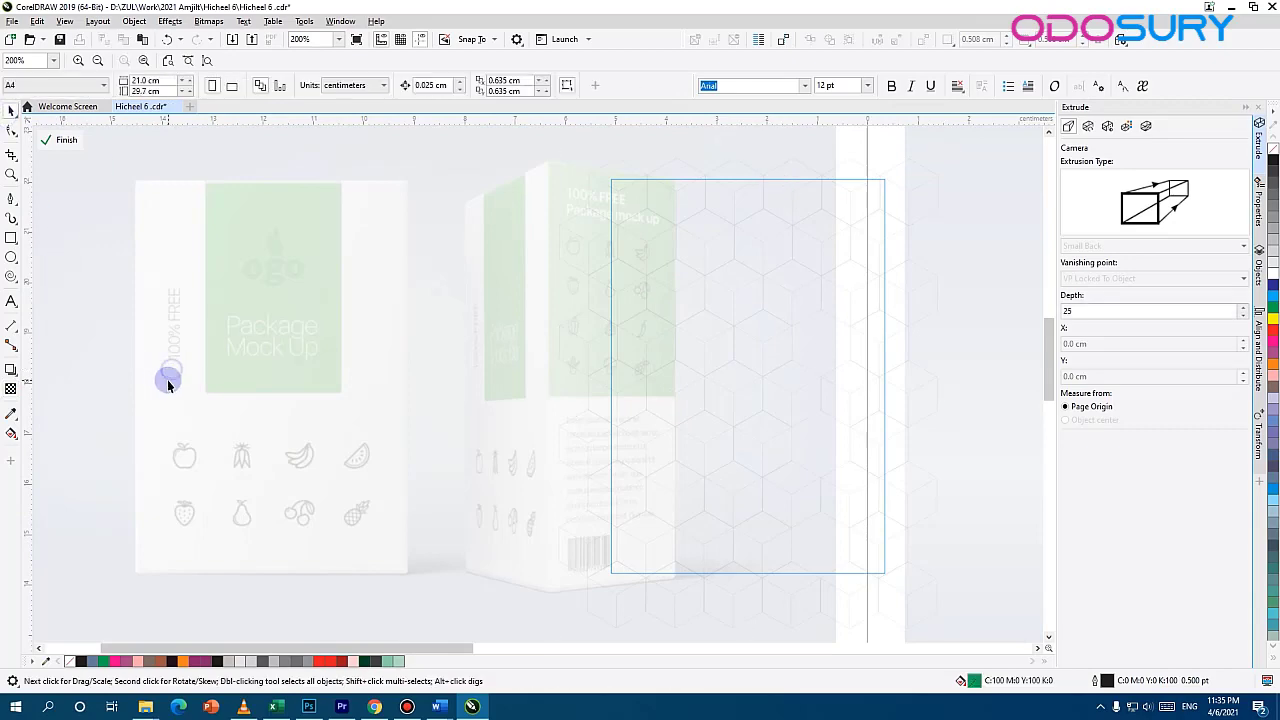
left_click(57, 141)
Add three lines of Arial text reading "100% free", "Package mock up" and "ogo", and place them left of the front box
left_click(11, 301)
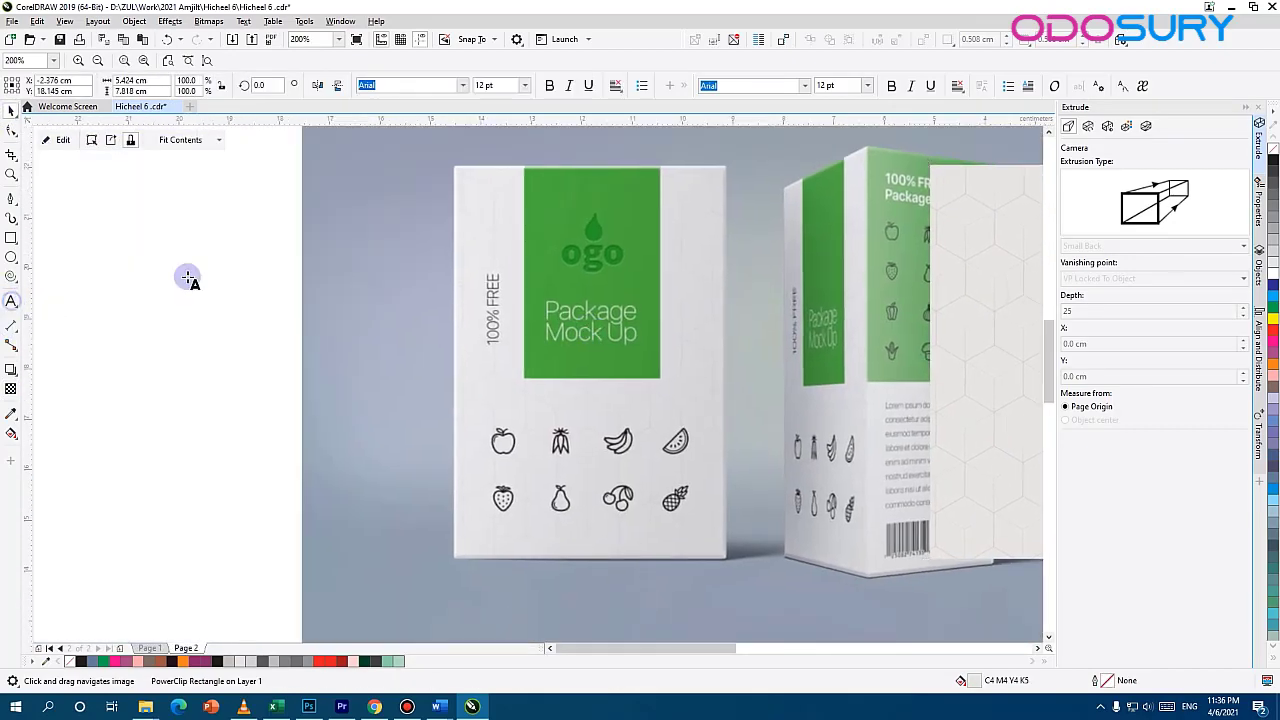
left_click(343, 237)
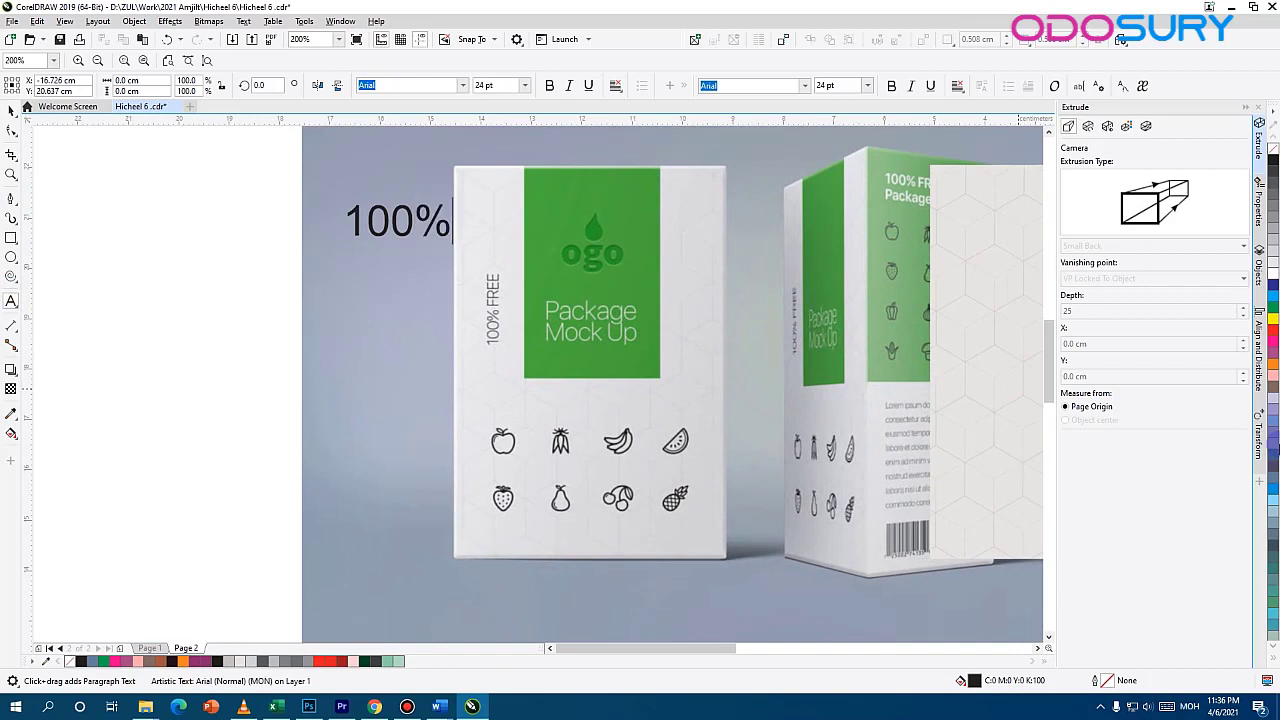
type("100%")
left_click(464, 219)
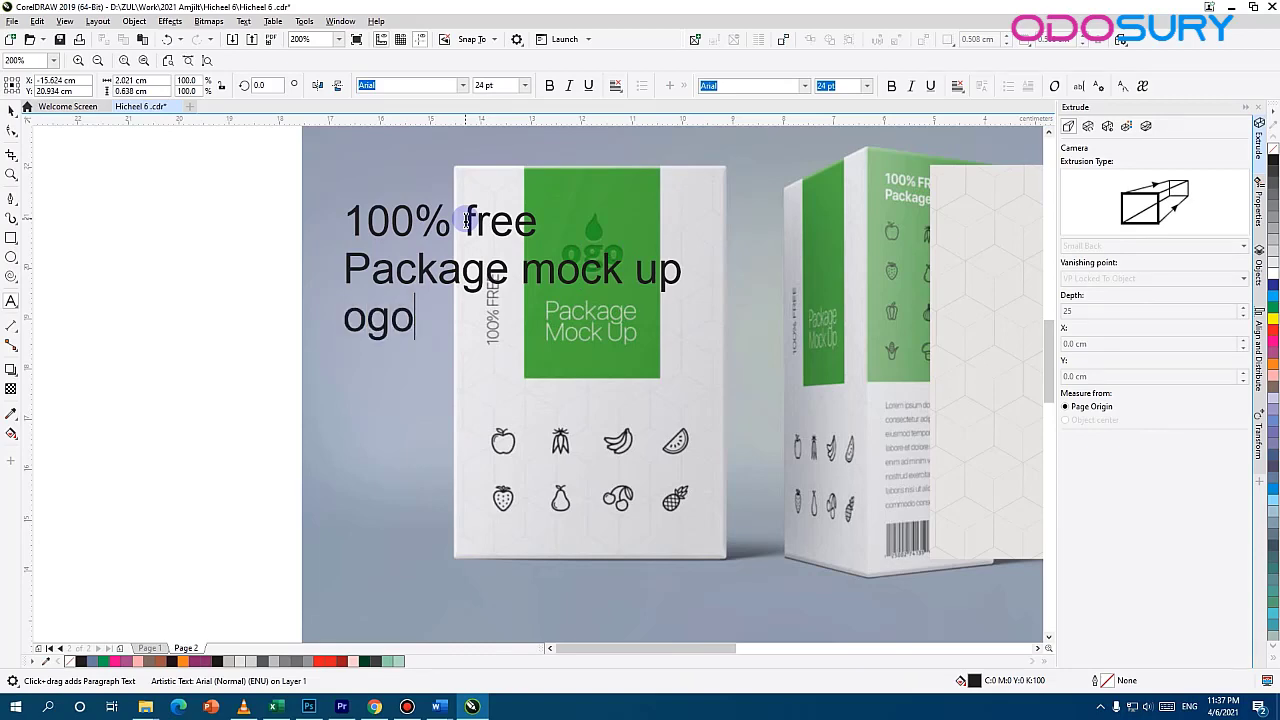
key("ctrl+space")
left_click_drag(438, 290, 208, 363)
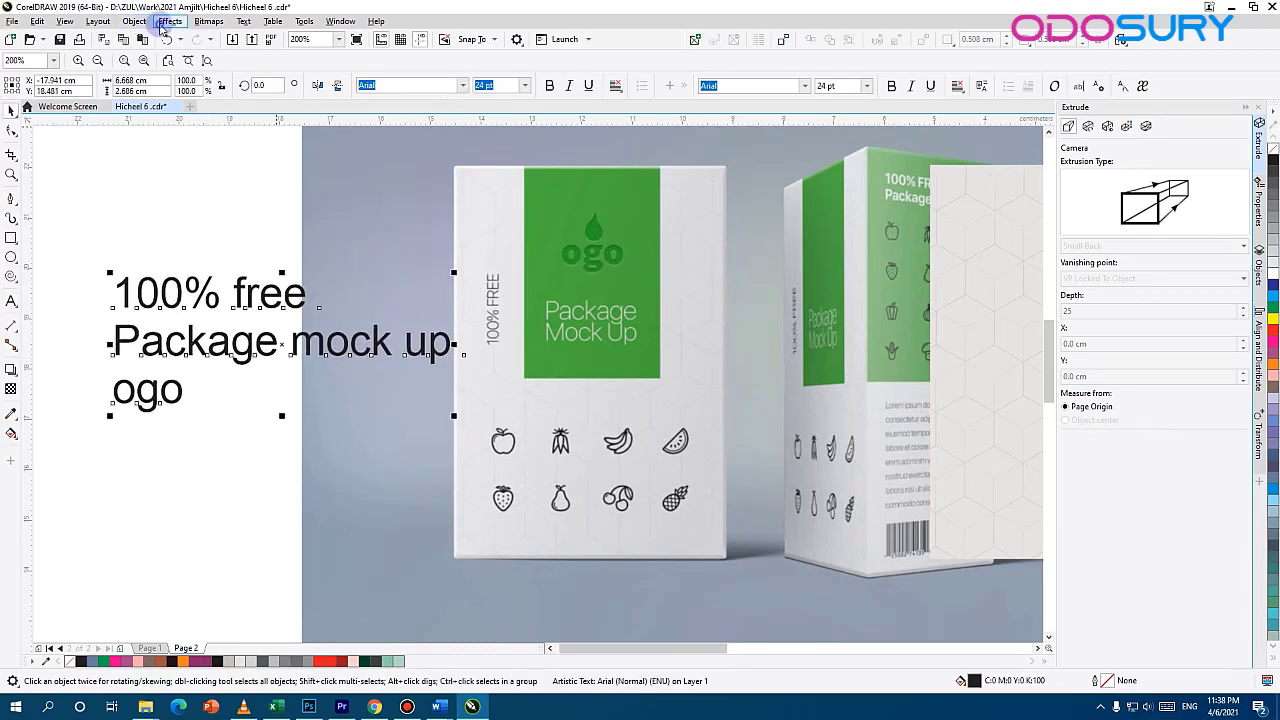
Break the text block apart into separate lines and select the "100% free" line
left_click(162, 23)
mouse_move(137, 21)
left_click(200, 329)
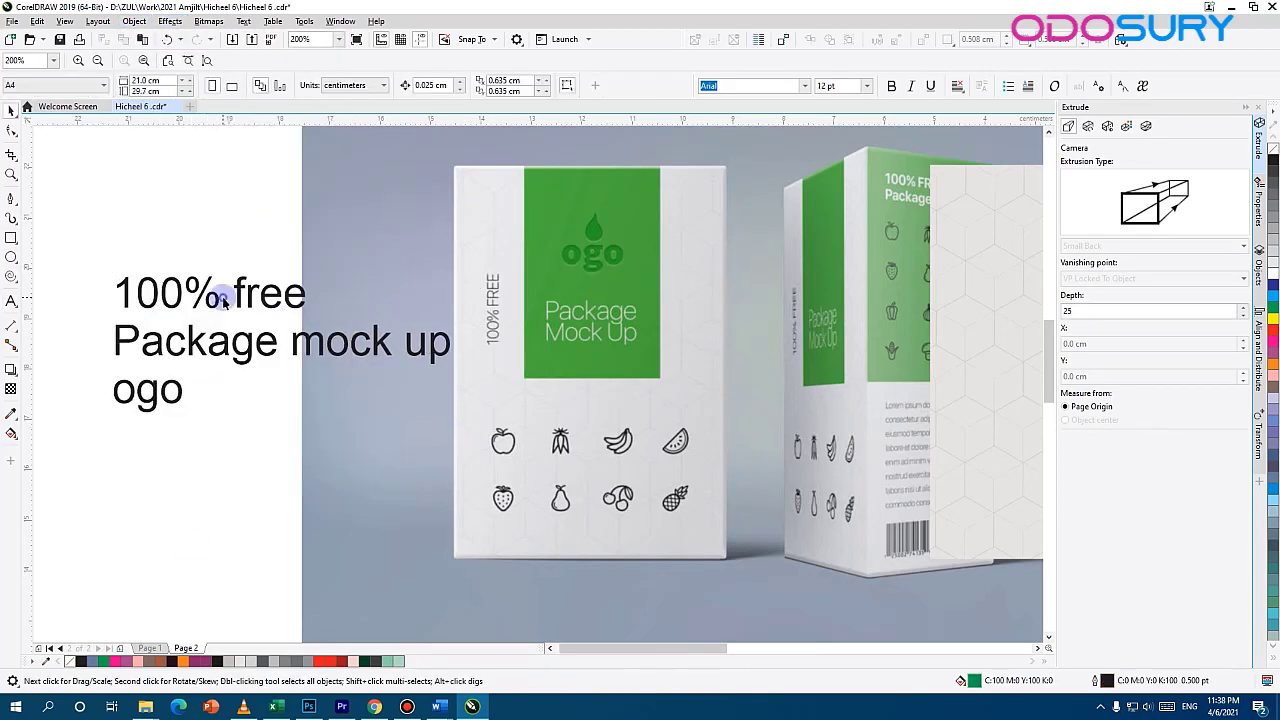
left_click(290, 297)
scroll(430, 304, "down", 2)
scroll(525, 295, "up", 2)
Draw a rectangle about 2.7 by 4.2 cm over the front box's green panel and move it between the two boxes
left_click(12, 238)
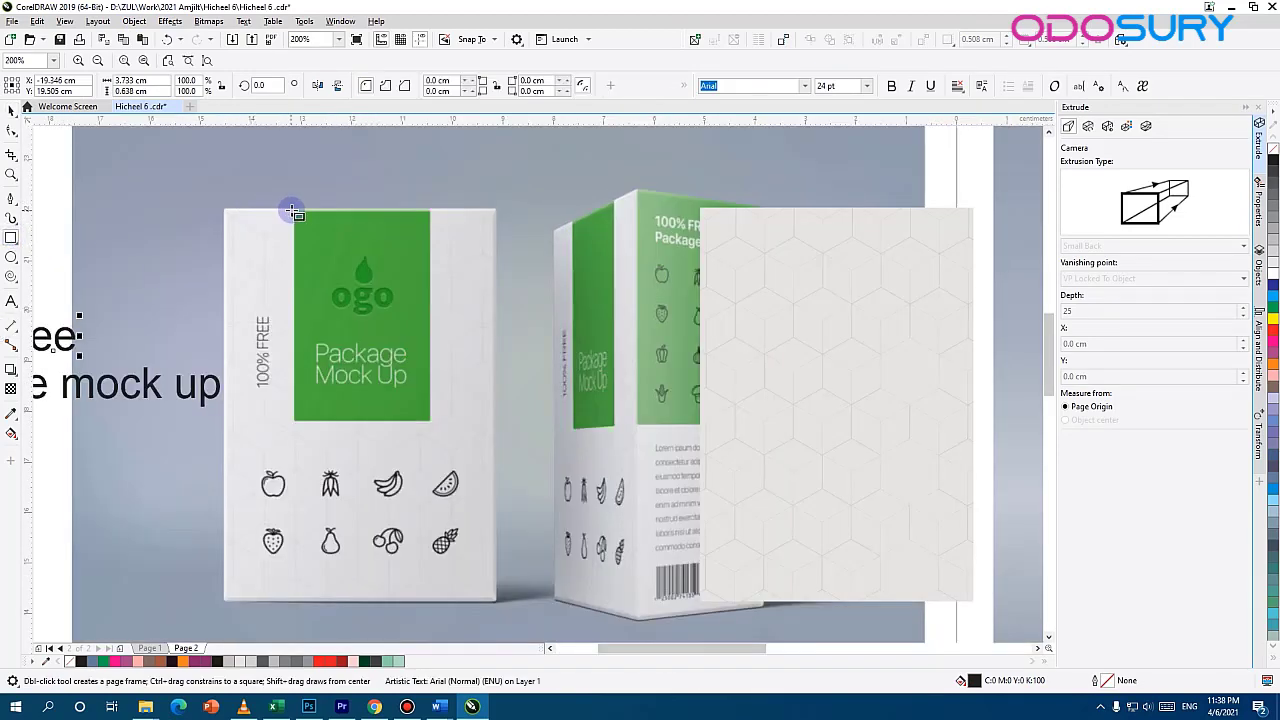
left_click_drag(293, 212, 432, 422)
left_click(12, 110)
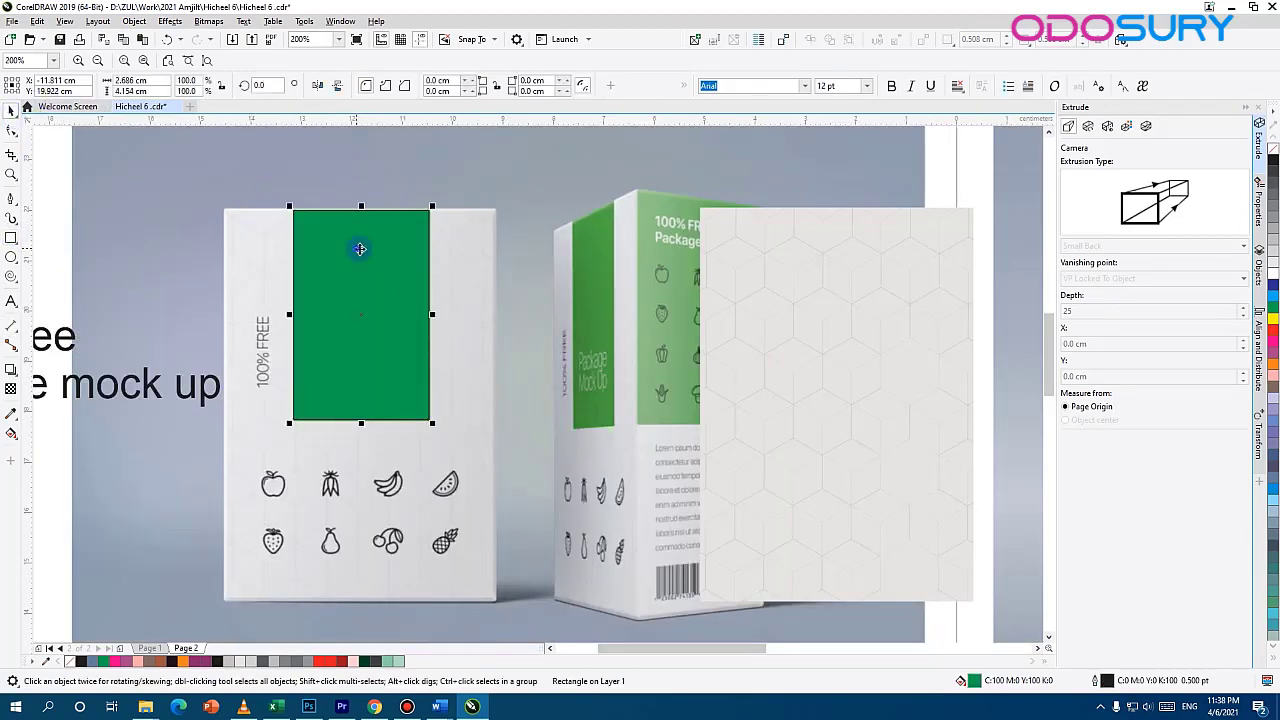
left_click_drag(357, 249, 568, 266)
Fill the new rectangle with the green sampled from the photo's front panel and remove its outline
key("ctrl+shift+e")
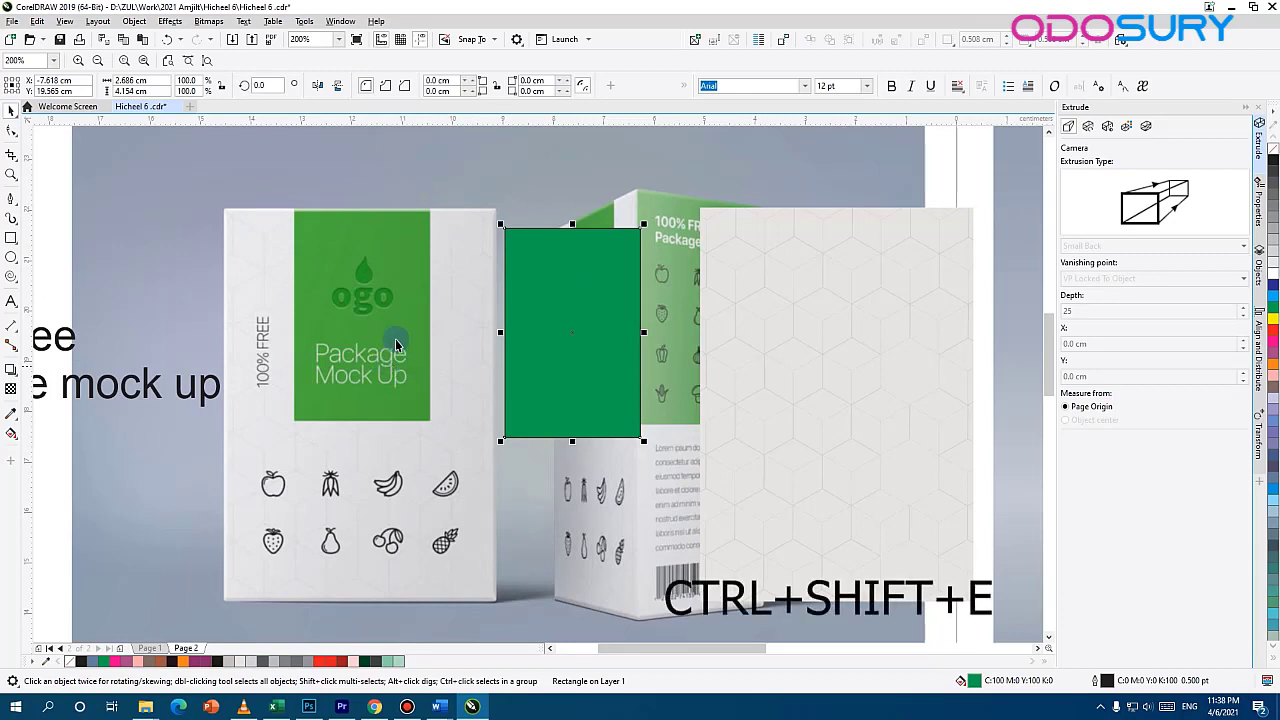
left_click(396, 239)
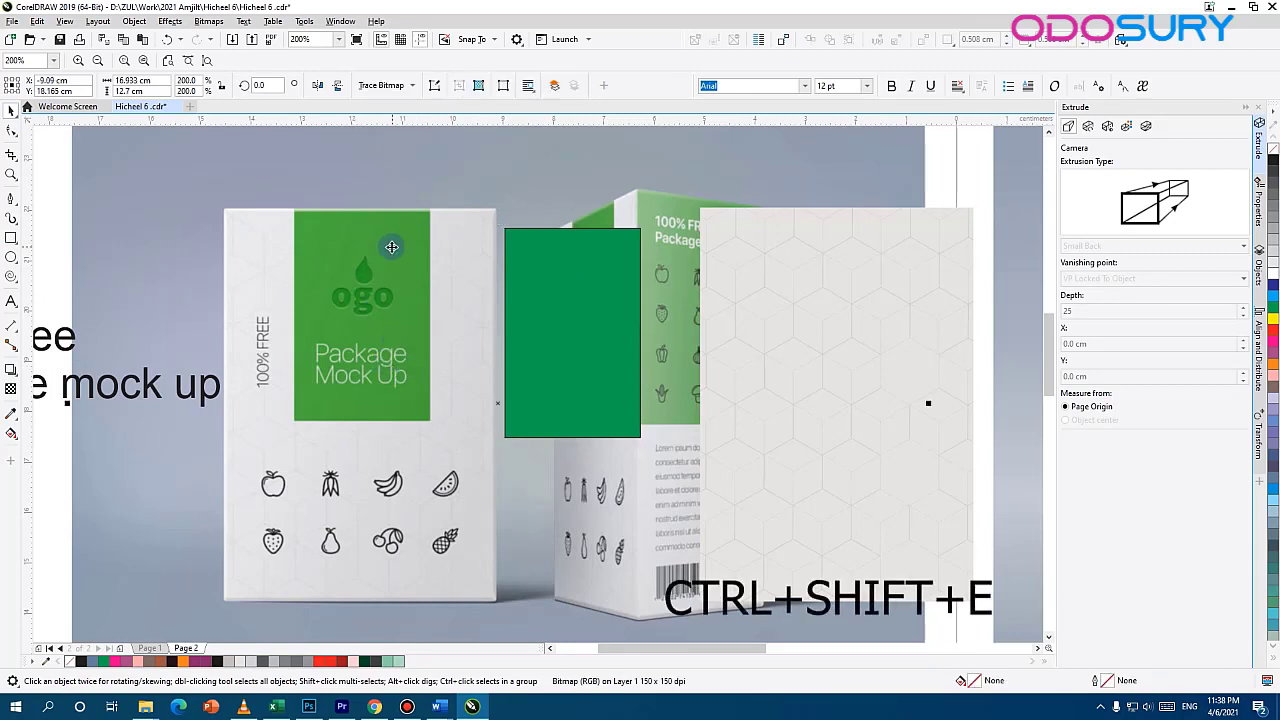
left_click(566, 275)
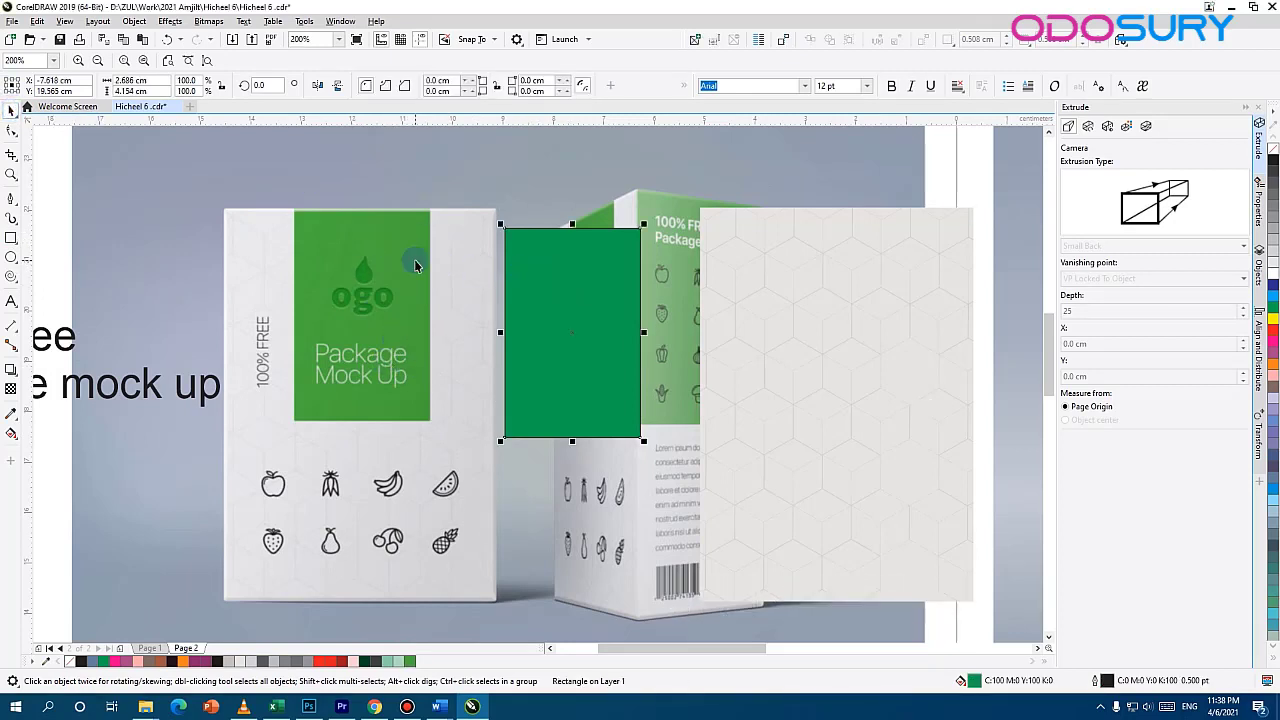
key("ctrl+shift+e")
left_click(391, 248)
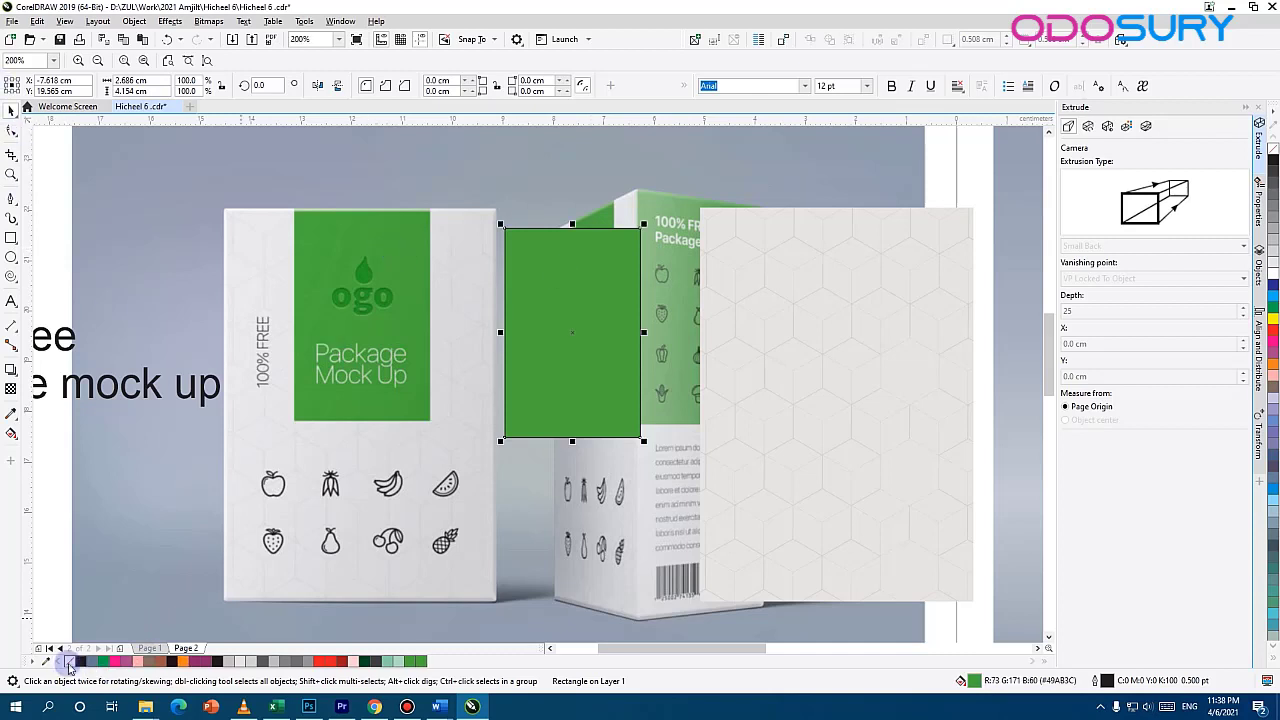
Move the green rectangle onto the patterned grey face and centre it horizontally on that face
left_click_drag(600, 274, 854, 265)
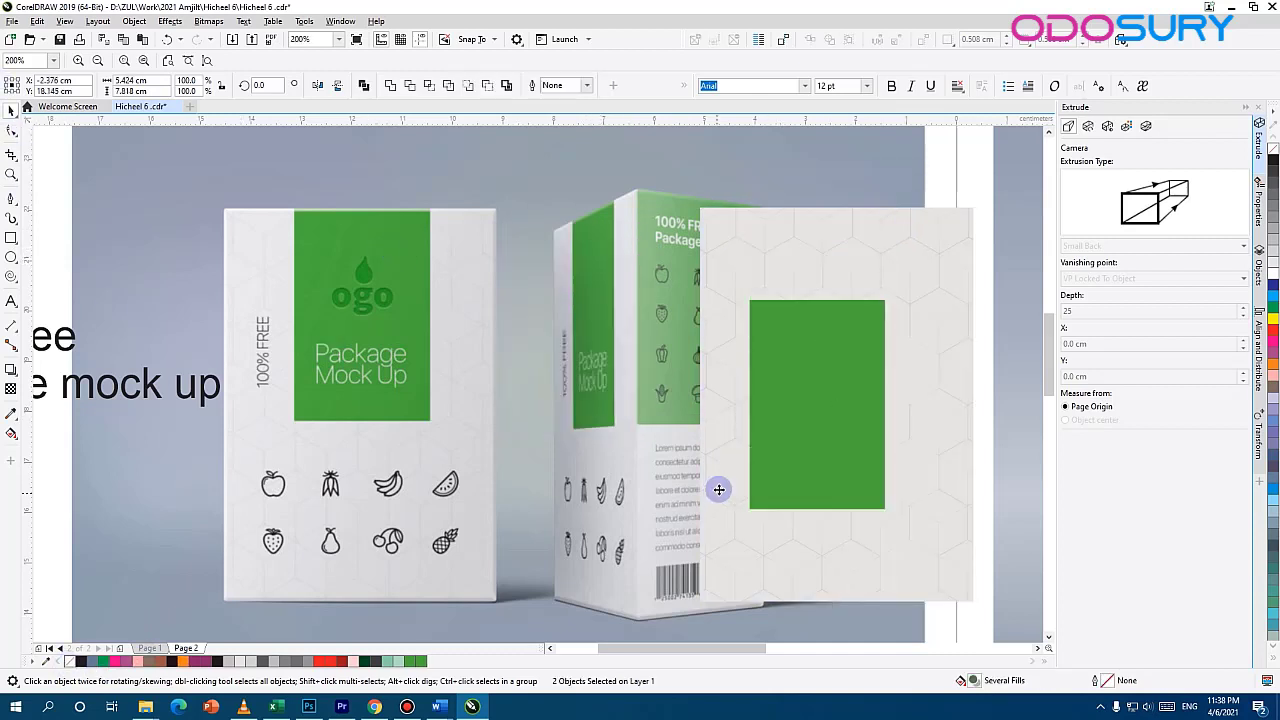
key("c")
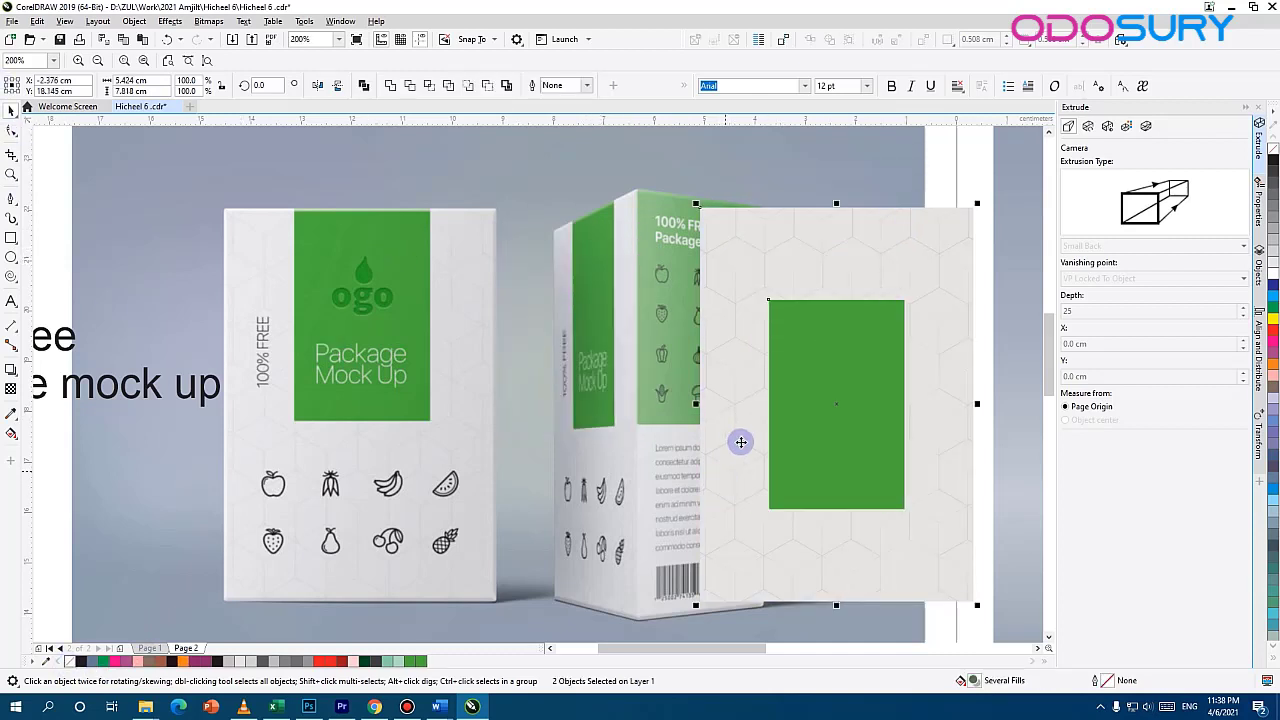
Align the green rectangle to the top edge of the patterned grey face and centre it horizontally on that face
key("b")
key("r")
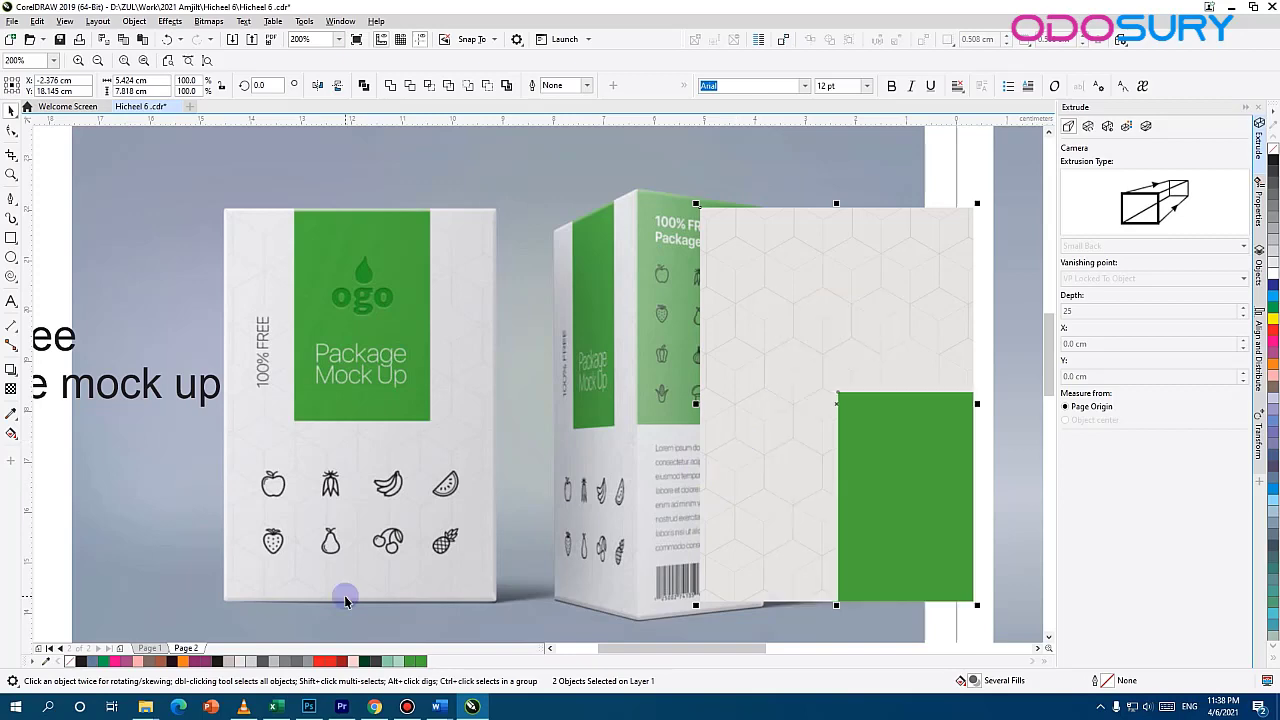
key("t")
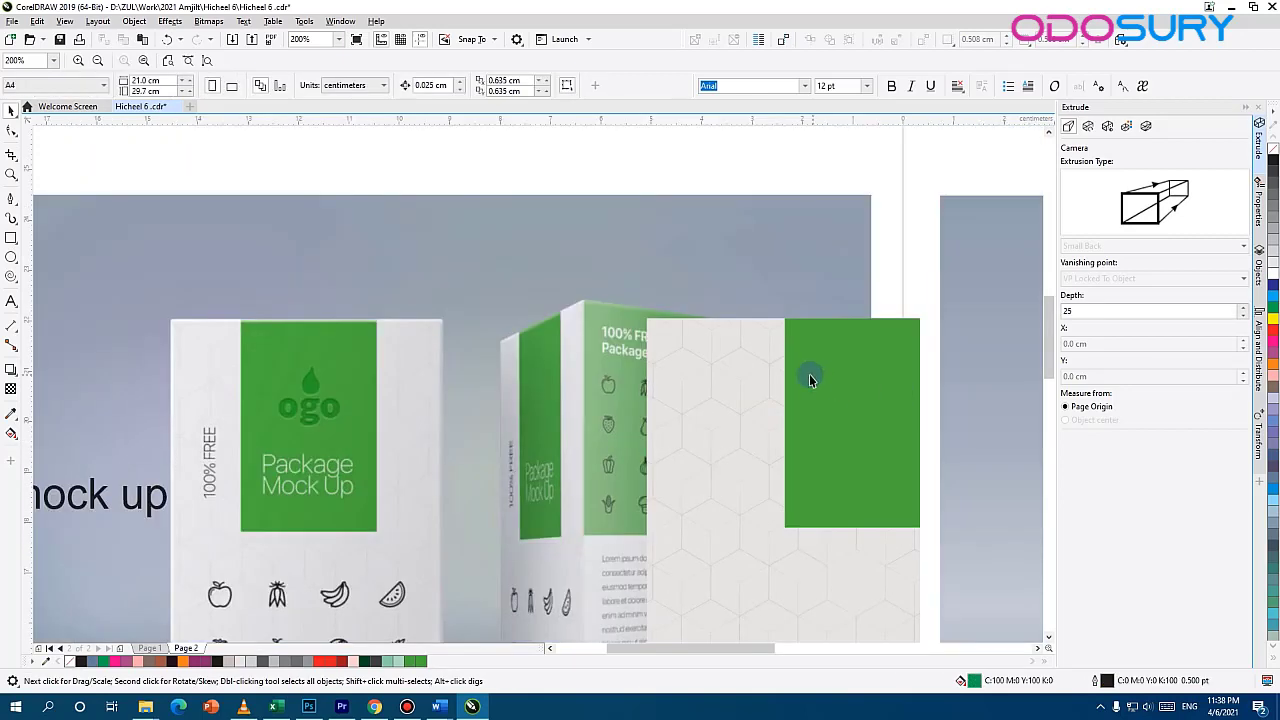
left_click(817, 372)
left_click(735, 367, "shift")
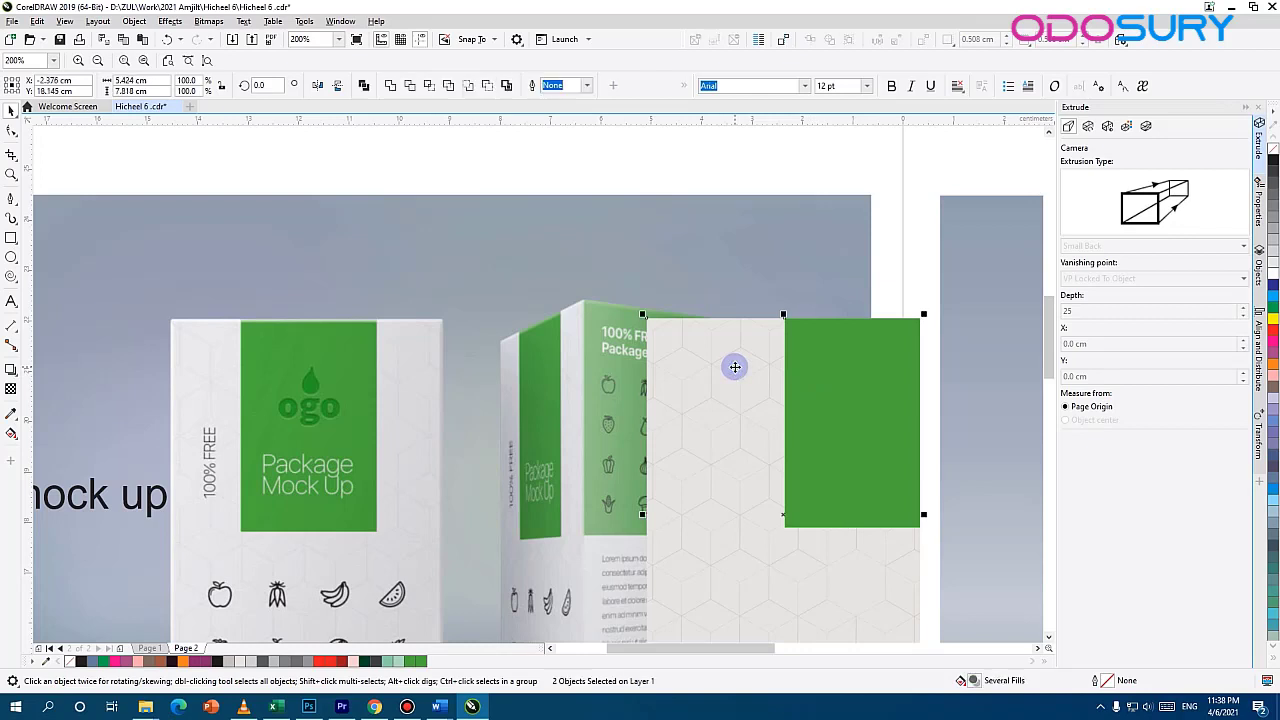
key("b")
key("t")
key("c")
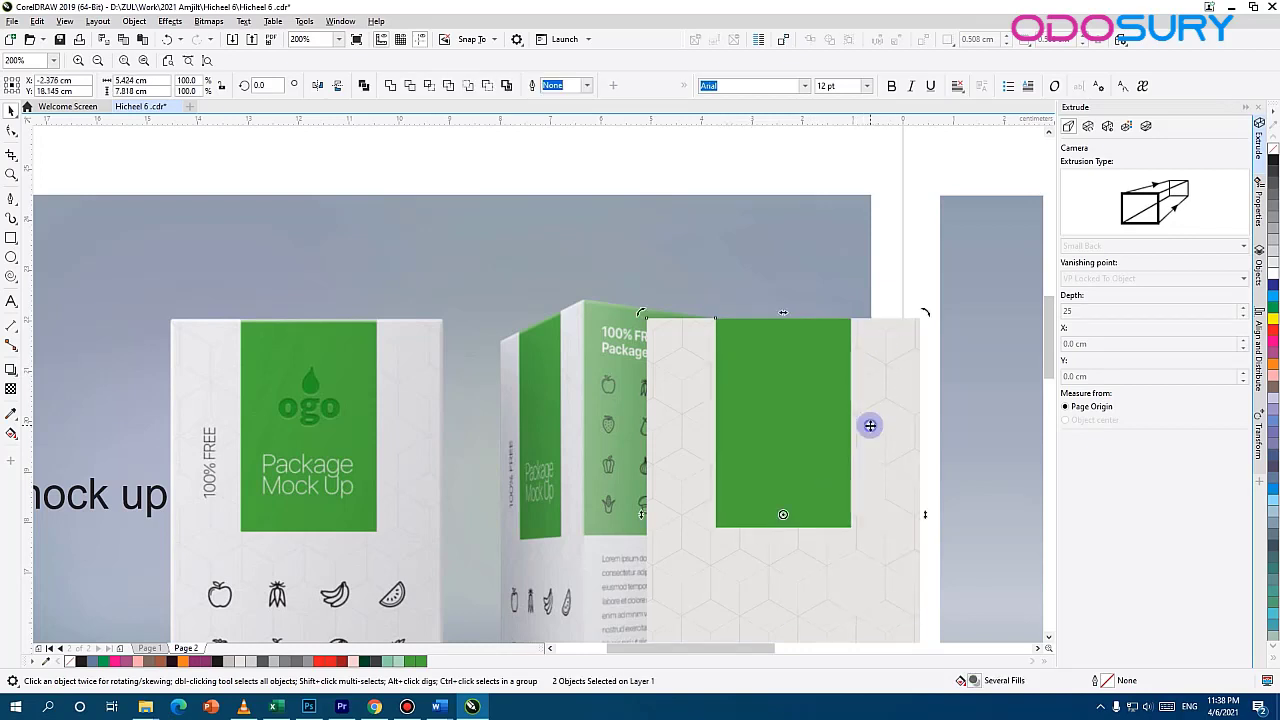
Move the "100% free" text to the patterned face's left edge and set its rotation to 90 degrees
left_click_drag(99, 449, 386, 401)
left_click(62, 381)
scroll(80, 385, "down", 2)
scroll(166, 403, "up", 1)
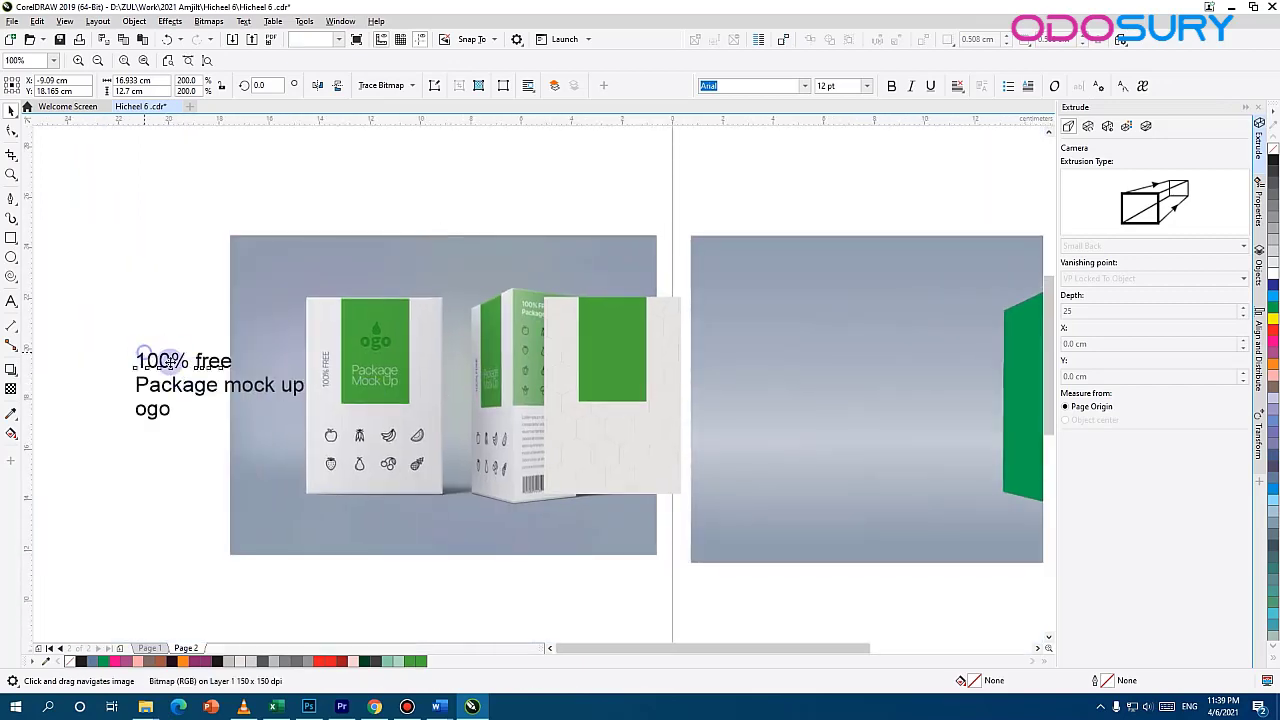
left_click_drag(171, 362, 540, 342)
left_click(532, 372)
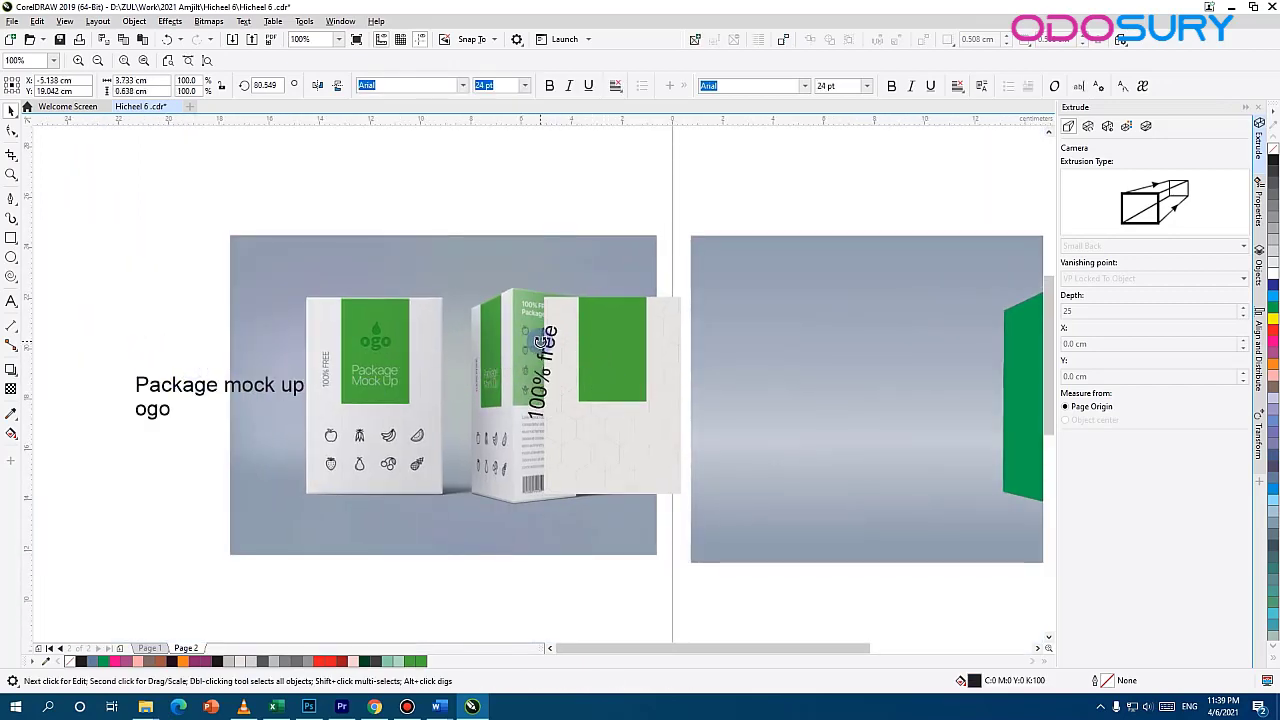
left_click(262, 85)
type("90")
key("Return")
scroll(537, 313, "up", 1)
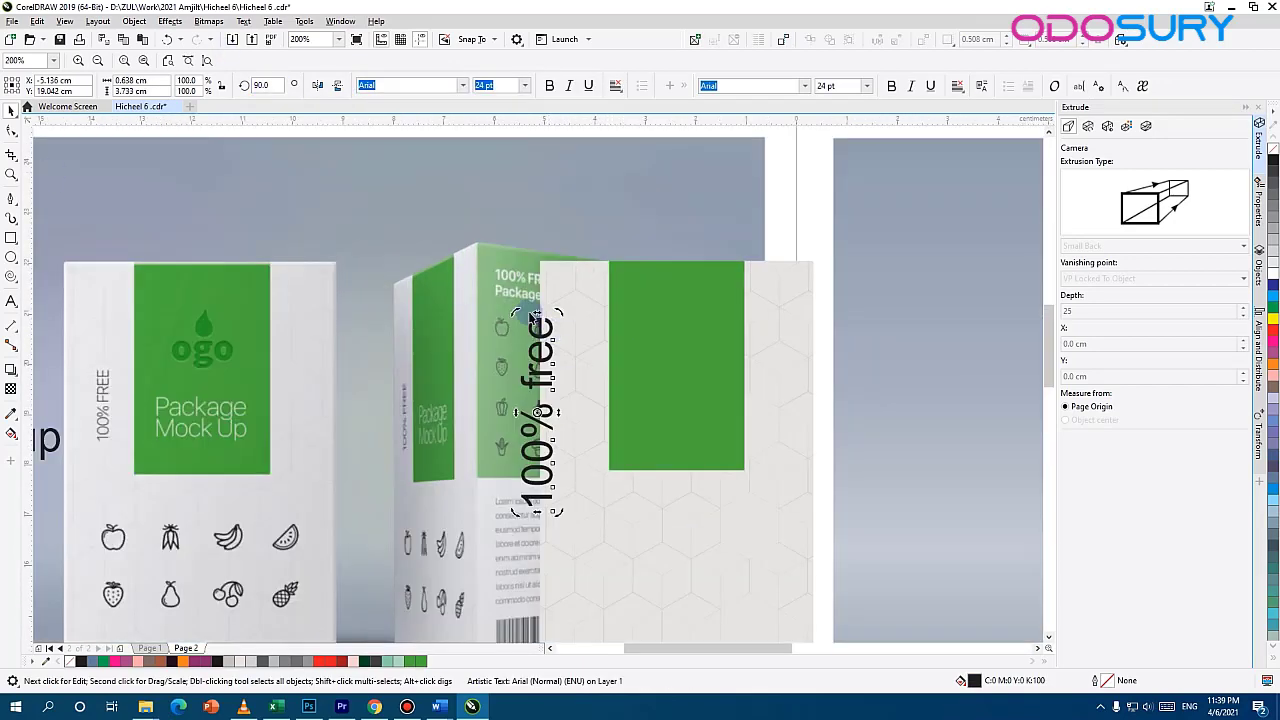
Scale the "100% free" text to about 13.7 pt on the strip beside the green panel and set its font to Mogul Helios
left_click(533, 316)
left_click_drag(561, 310, 565, 378)
left_click(762, 85)
type("Mogul Helios")
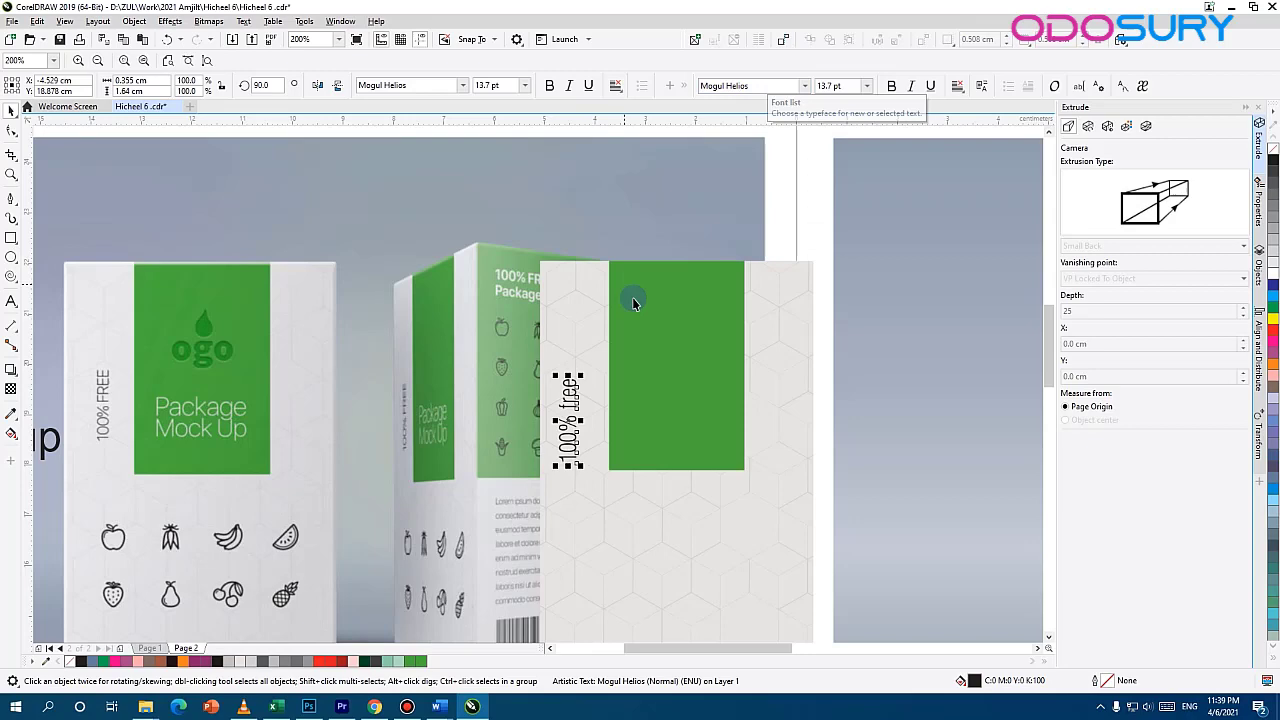
scroll(612, 340, "up", 1)
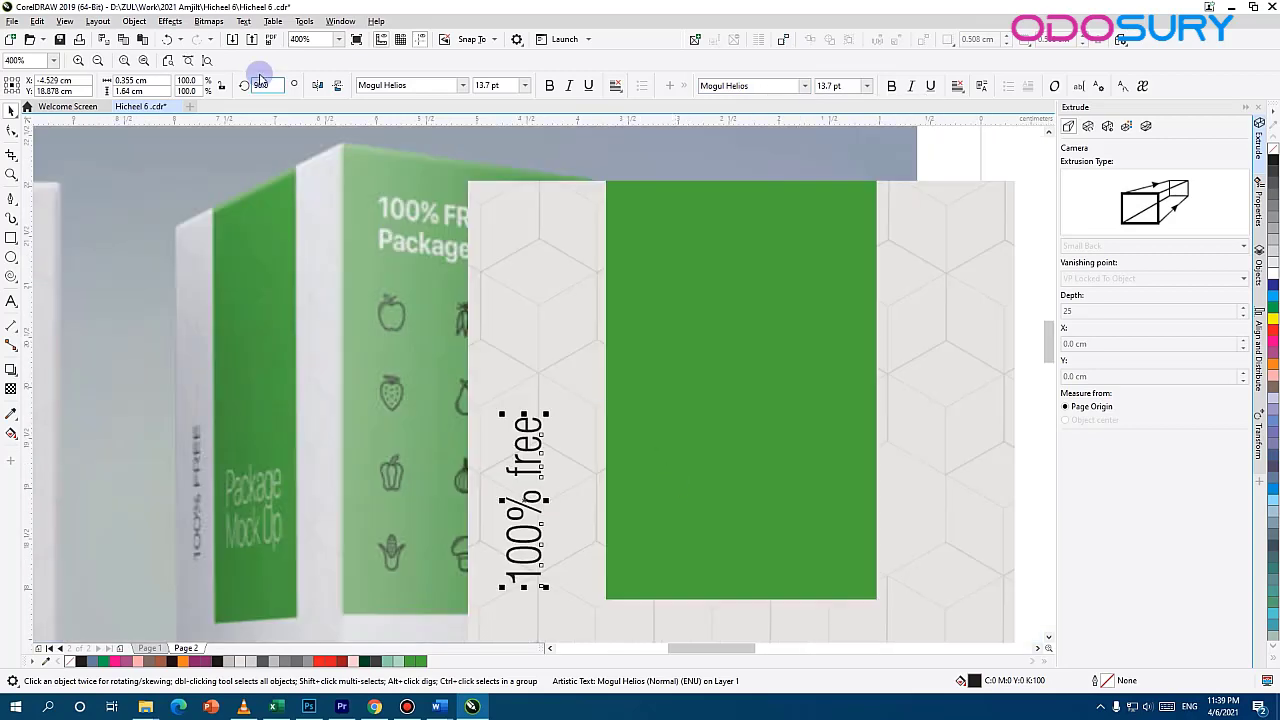
Change the "100% free" text to UPPERCASE, scale it down to about 8.7 pt and reposition it beside the green panel
left_click(243, 21)
left_click(243, 21)
left_click(243, 21)
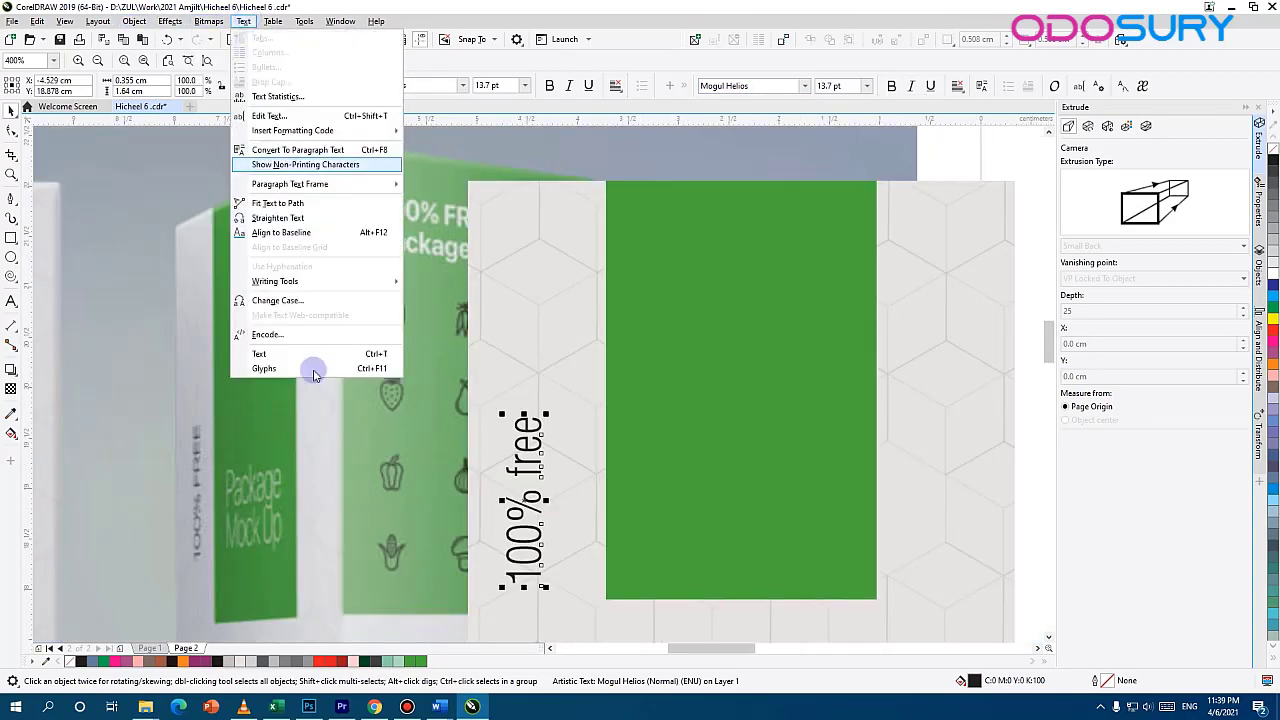
left_click(278, 302)
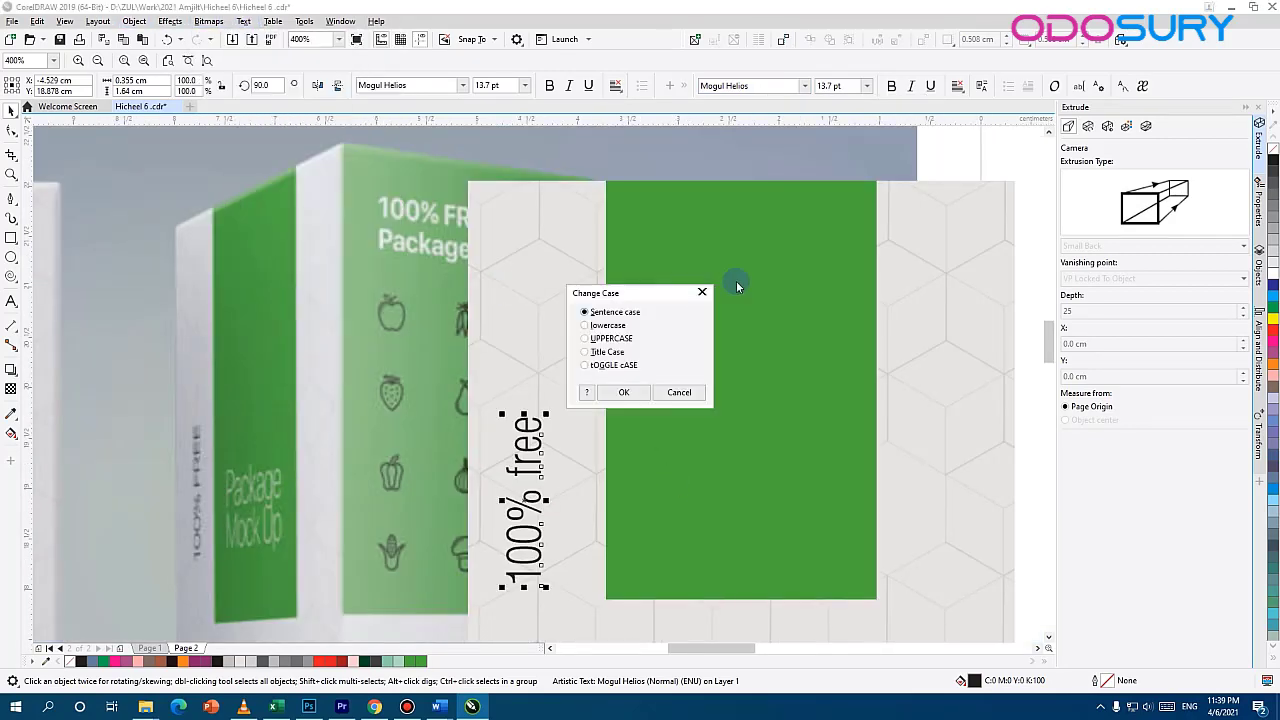
left_click(621, 394)
left_click_drag(536, 435, 558, 375)
key("ctrl+z")
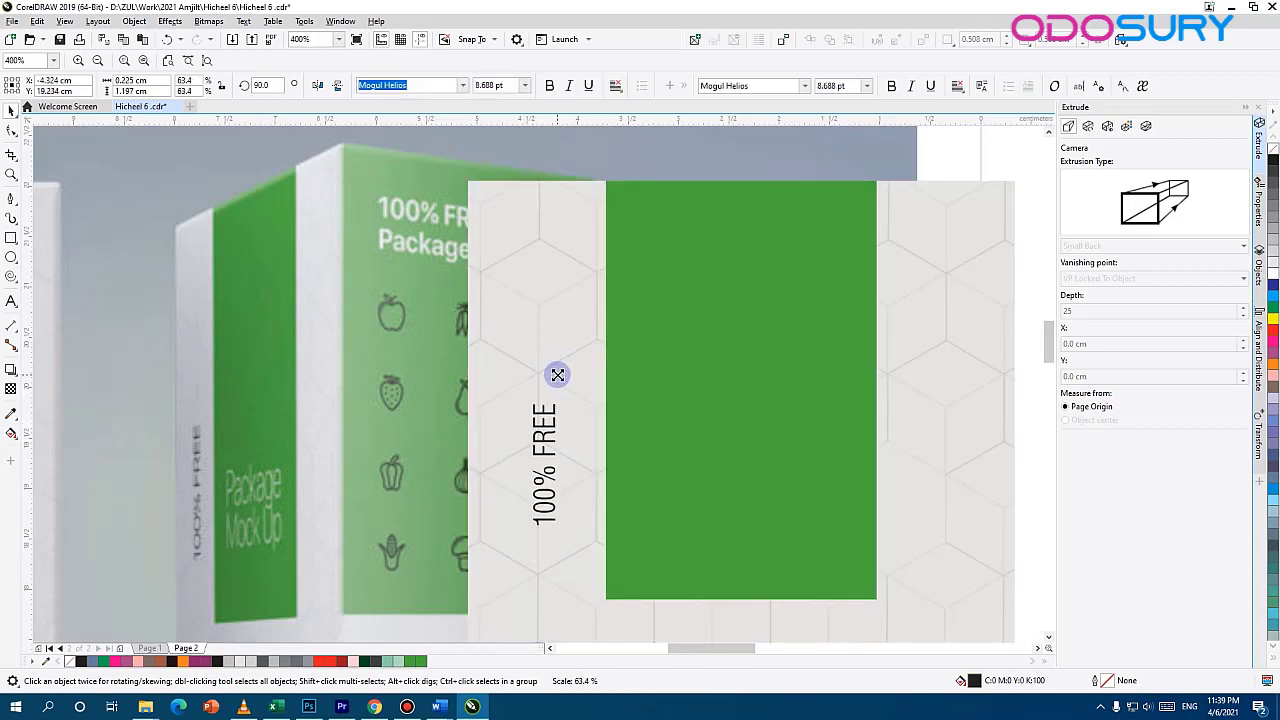
left_click_drag(549, 422, 557, 422)
Trace the drop above the photo's "ogo" logo with the Pen tool as a closed curve about 0.33 by 0.54 cm
scroll(557, 422, "down", 2)
scroll(290, 430, "up", 2)
left_click(10, 198)
scroll(591, 192, "up", 1)
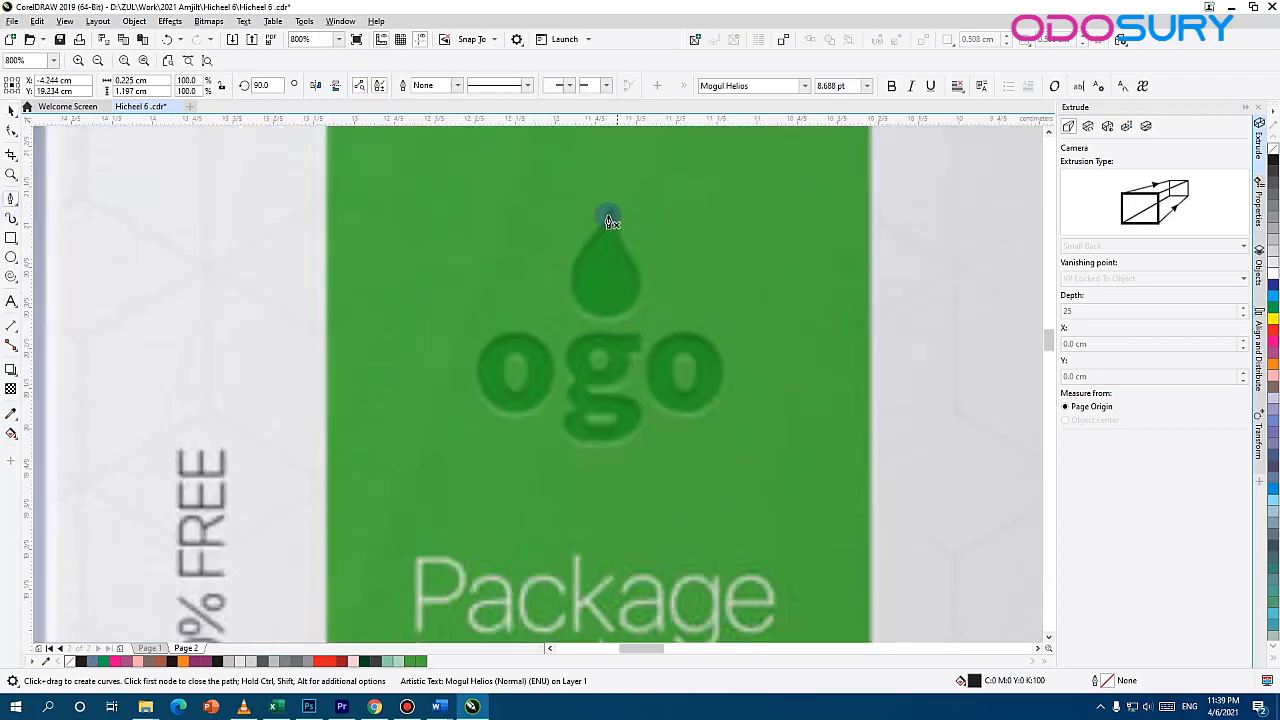
left_click(610, 209)
left_click_drag(574, 250, 574, 251)
left_click_drag(579, 297, 643, 258)
left_click(643, 262)
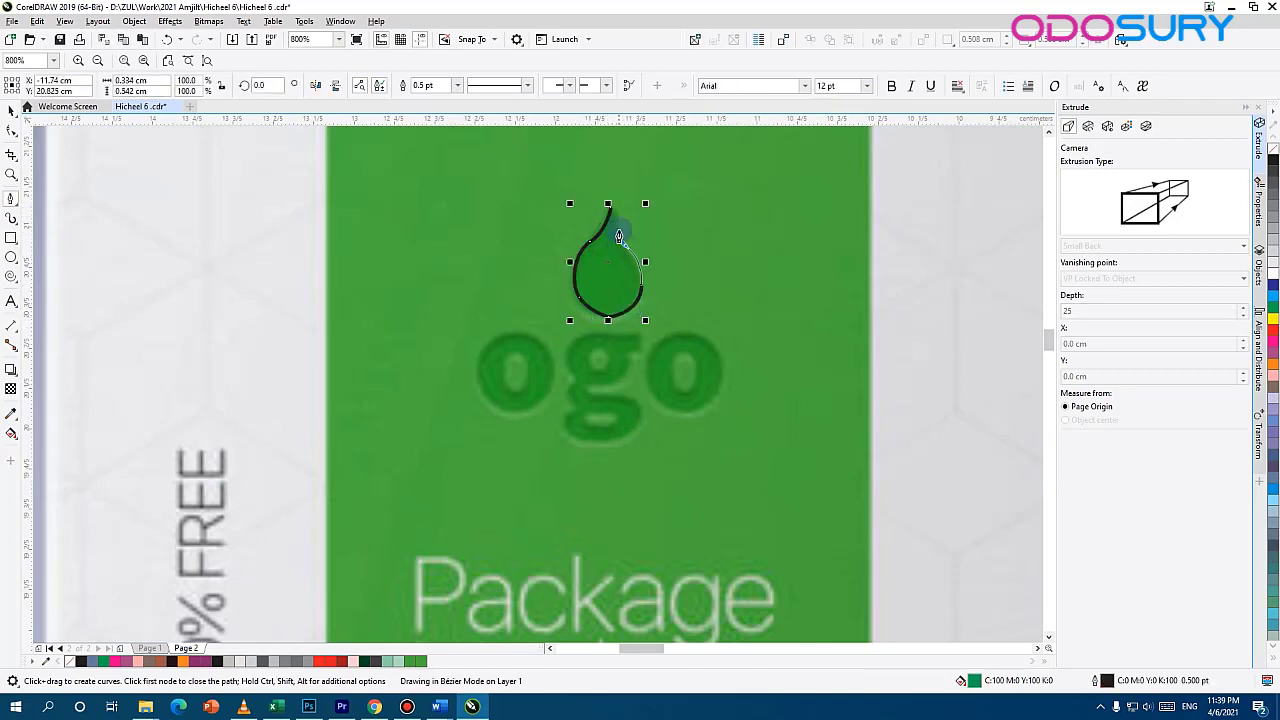
left_click(610, 209)
key("space")
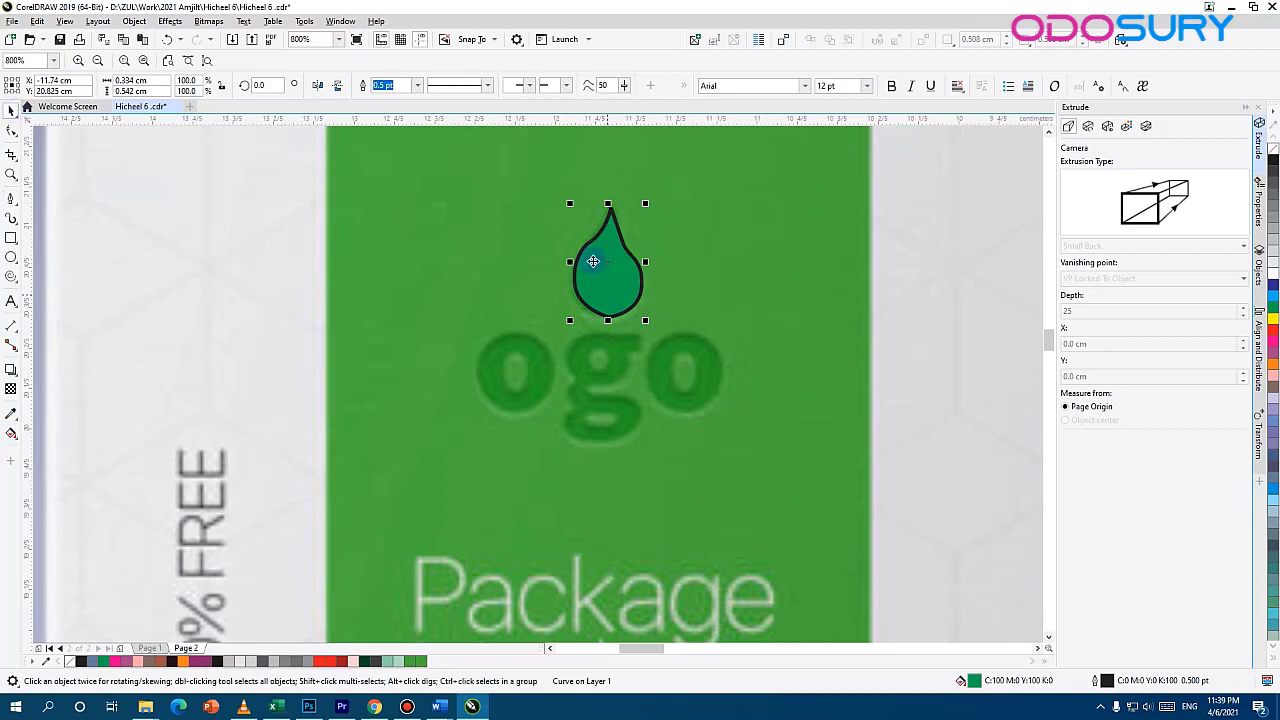
Move the drop off the photo's logo, fill it with green R72 G170 B59, remove its outline and place it beside the green panel
left_click_drag(591, 263, 824, 350)
left_click_drag(648, 465, 633, 578)
left_click(460, 186)
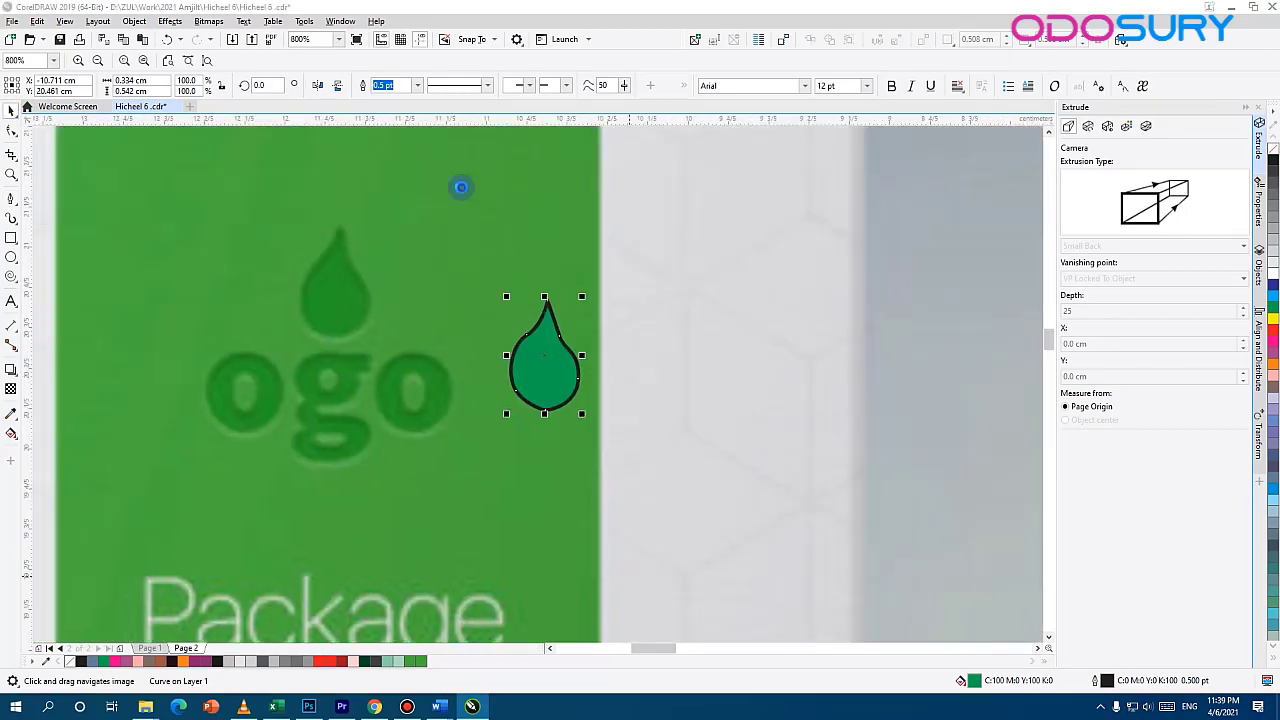
right_click(552, 385)
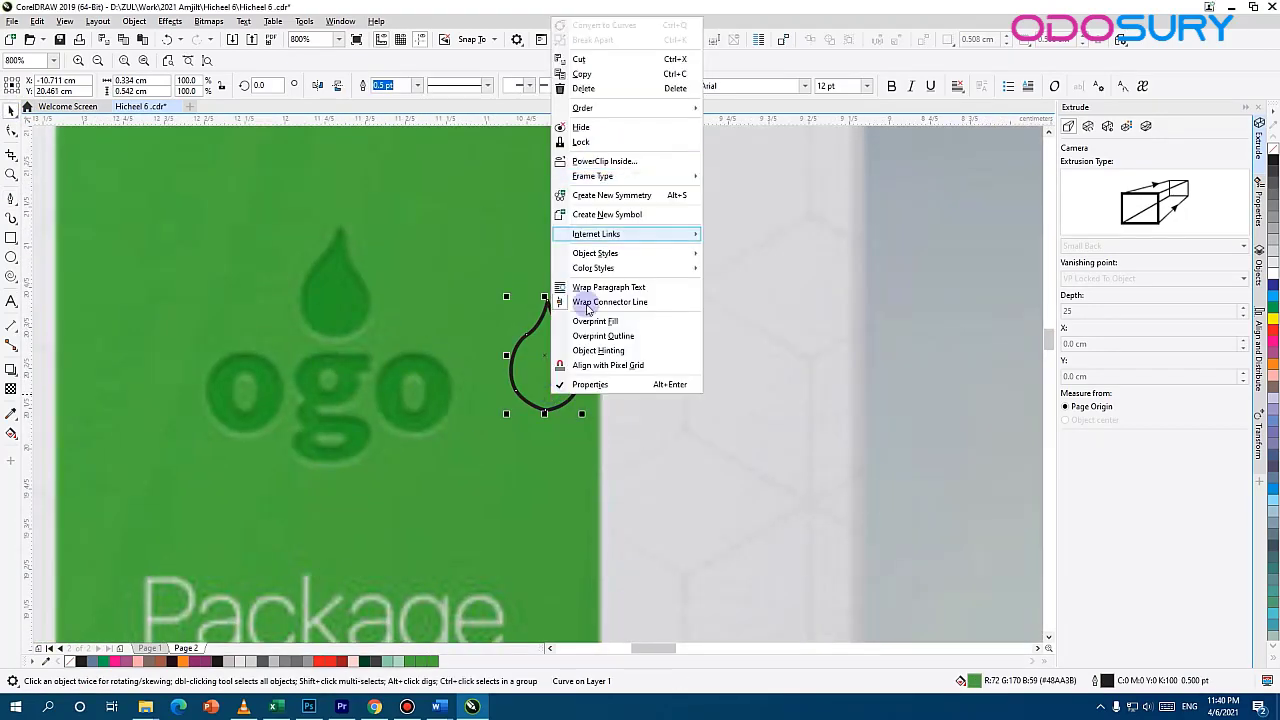
right_click(69, 661)
left_click_drag(549, 369, 685, 358)
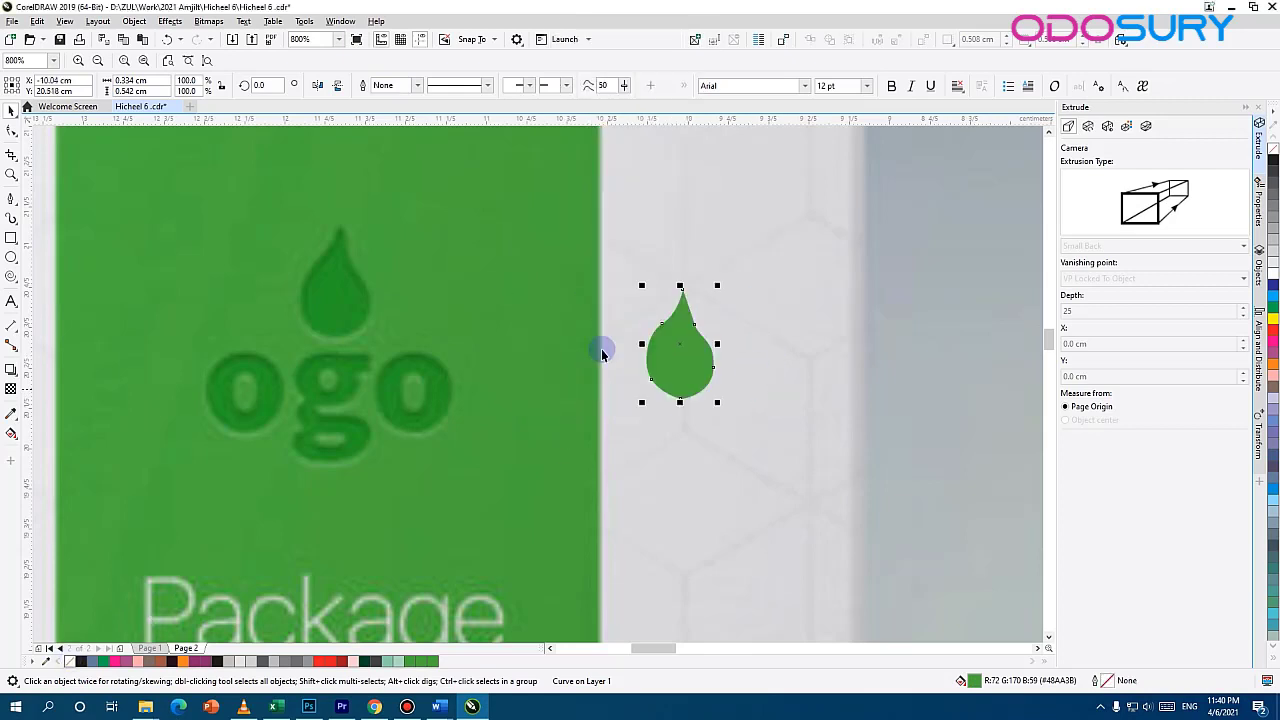
Reshape the drop's tip and upper curve nodes to give it a longer, sharper point, about 0.57 cm tall overall
scroll(669, 366, "up", 1)
left_click(696, 212)
left_click(706, 264)
left_click(13, 134)
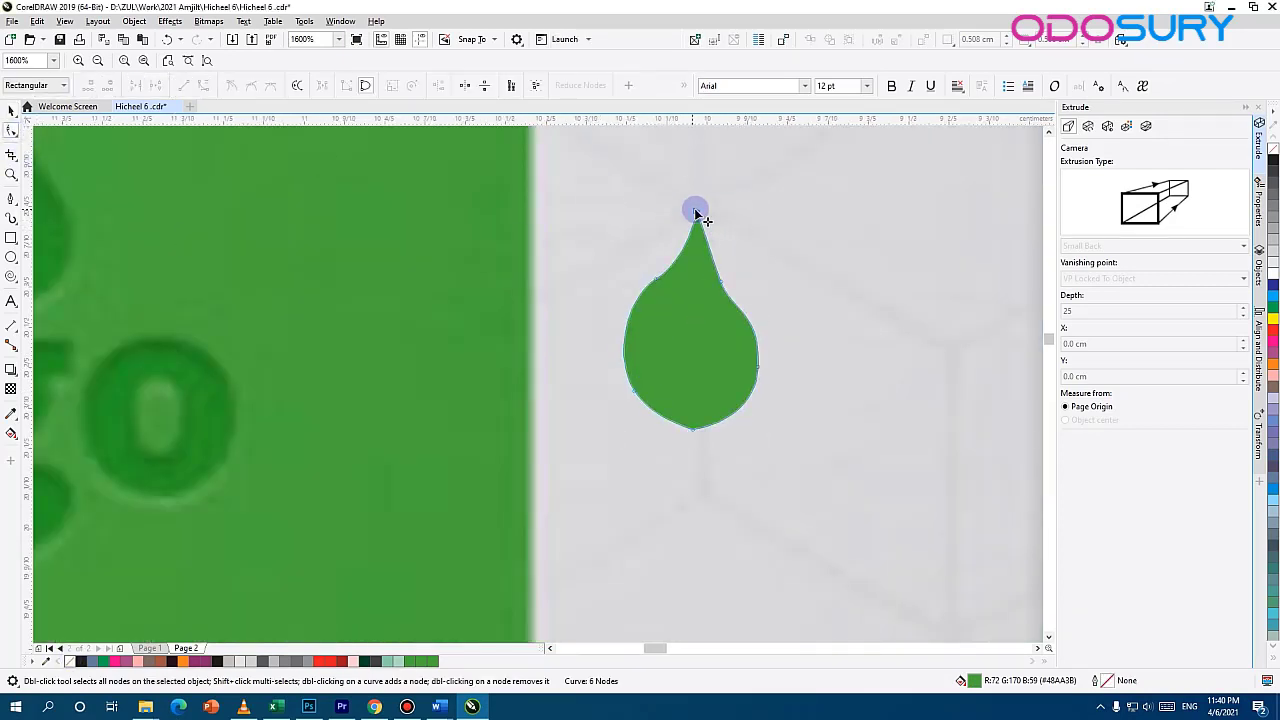
left_click_drag(695, 210, 693, 236)
left_click_drag(657, 279, 653, 299)
left_click(10, 111)
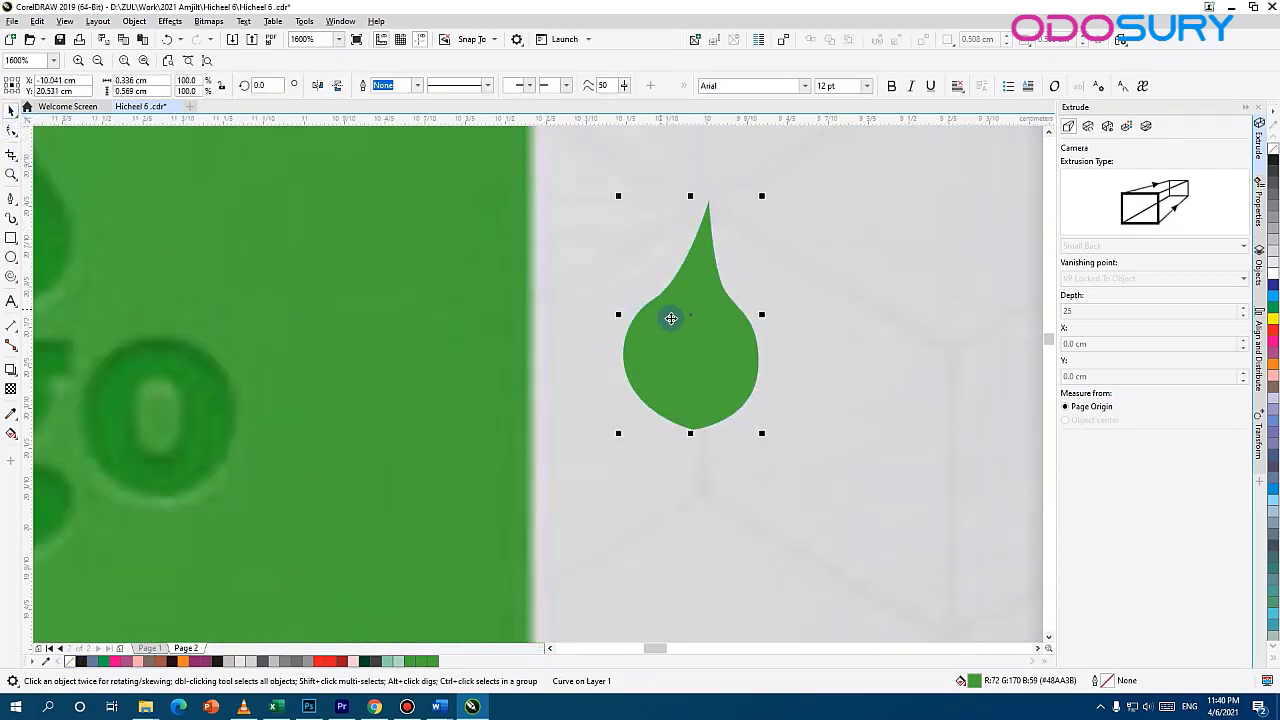
Move the green drop slightly further from the photo's green panel and bring up the Artistic Media strokes
left_click_drag(686, 374, 733, 374)
left_click(686, 365)
left_click(966, 271)
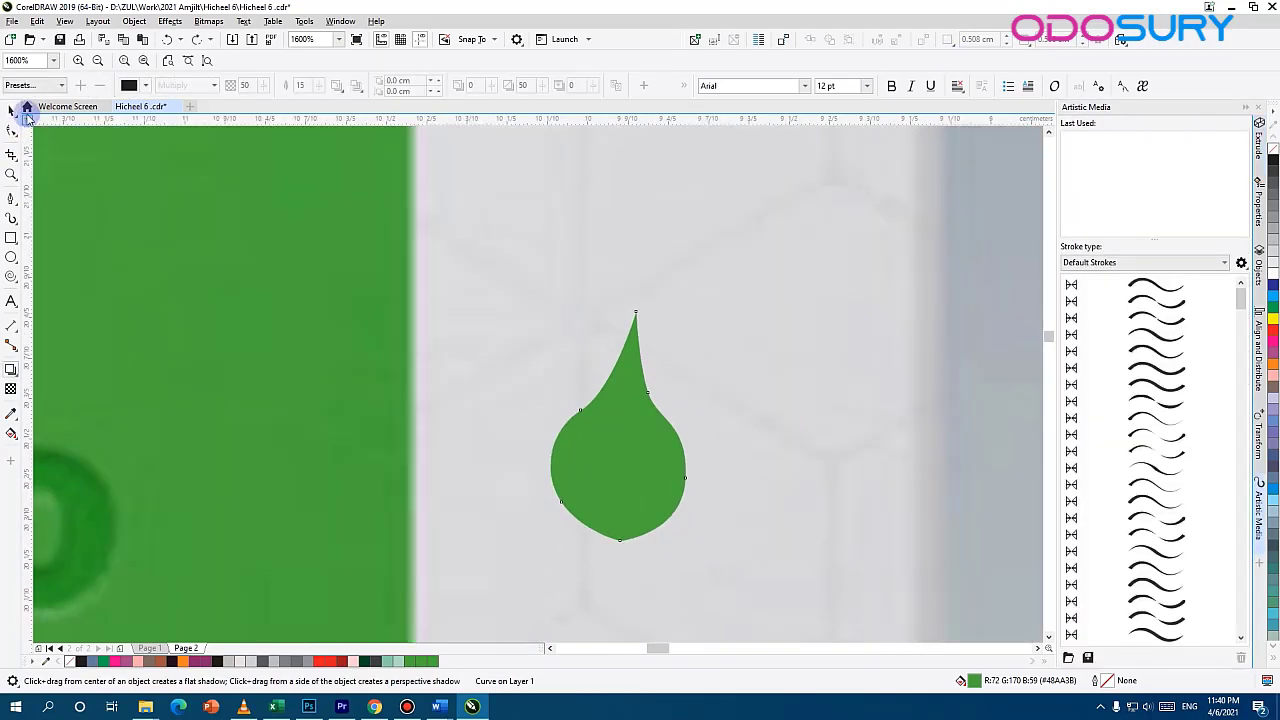
left_click(15, 114)
scroll(289, 275, "down", 1)
left_click_drag(303, 315, 443, 299)
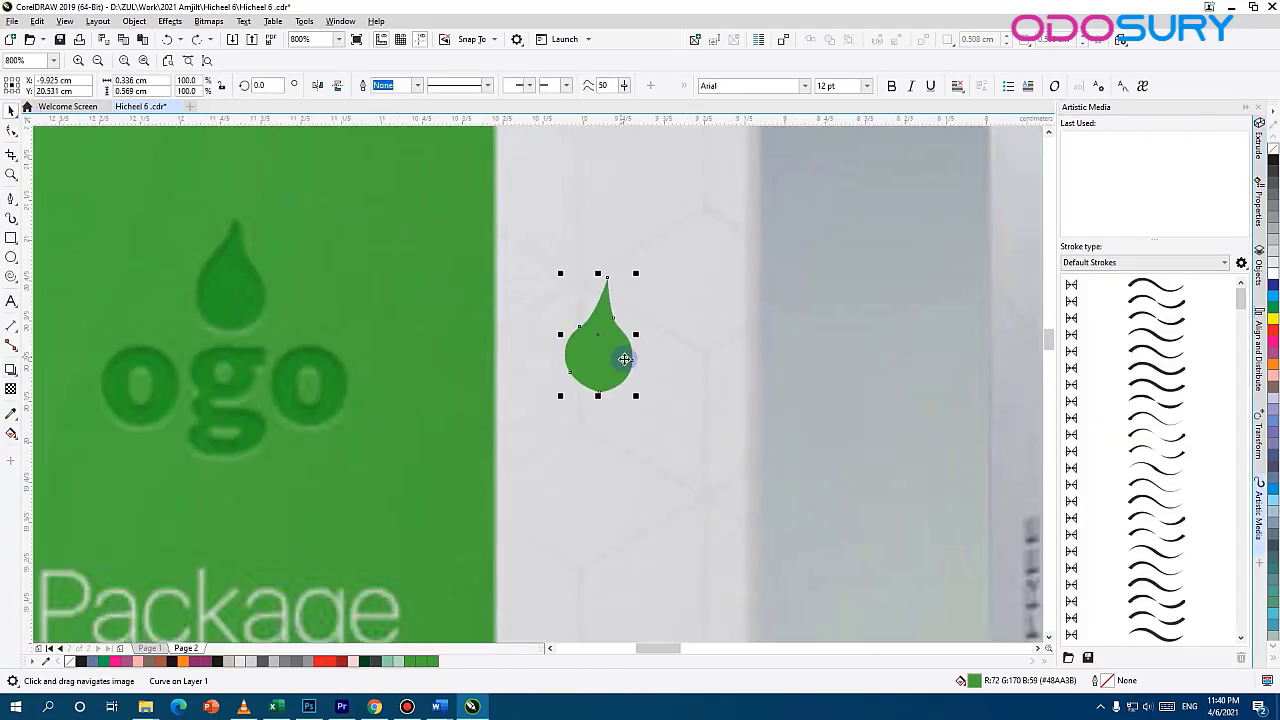
scroll(624, 358, "up", 1)
mouse_move(583, 346)
left_mouse_down()
mouse_move(597, 346)
mouse_move(569, 352)
left_mouse_up()
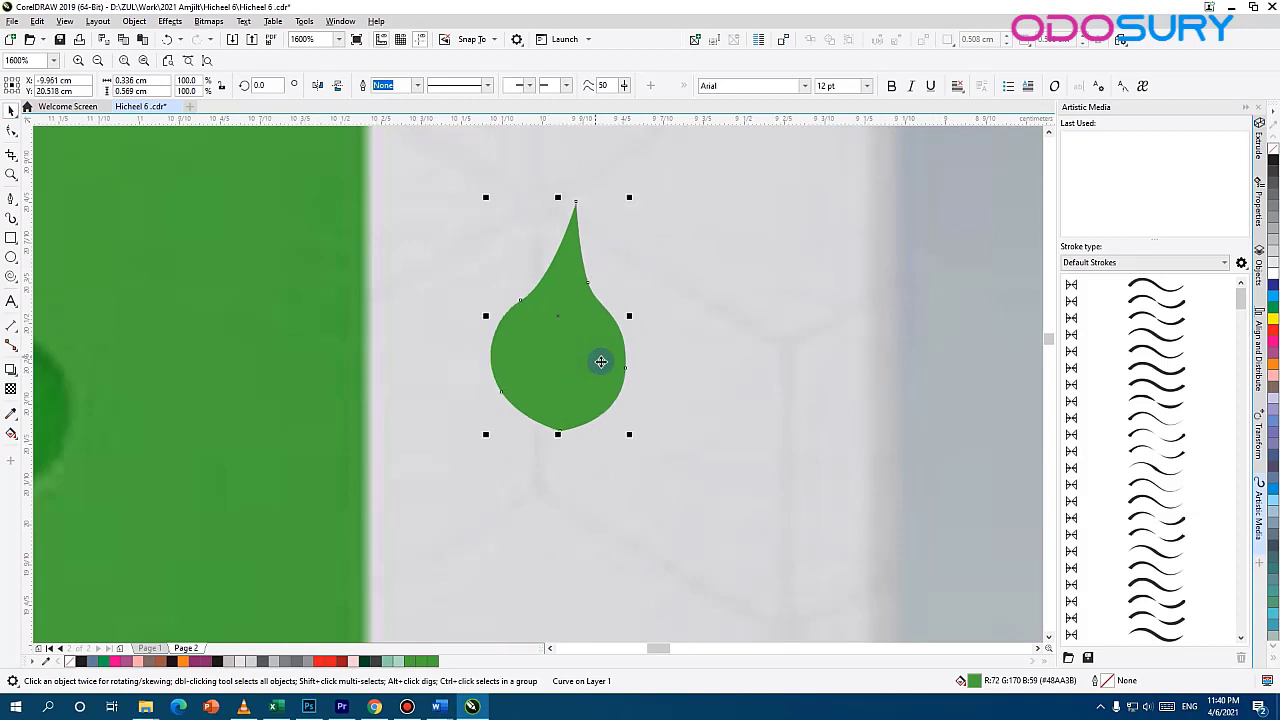
Duplicate the green drop beside the original and give the copy a black 0.5 pt outline with no fill
key("ctrl+d")
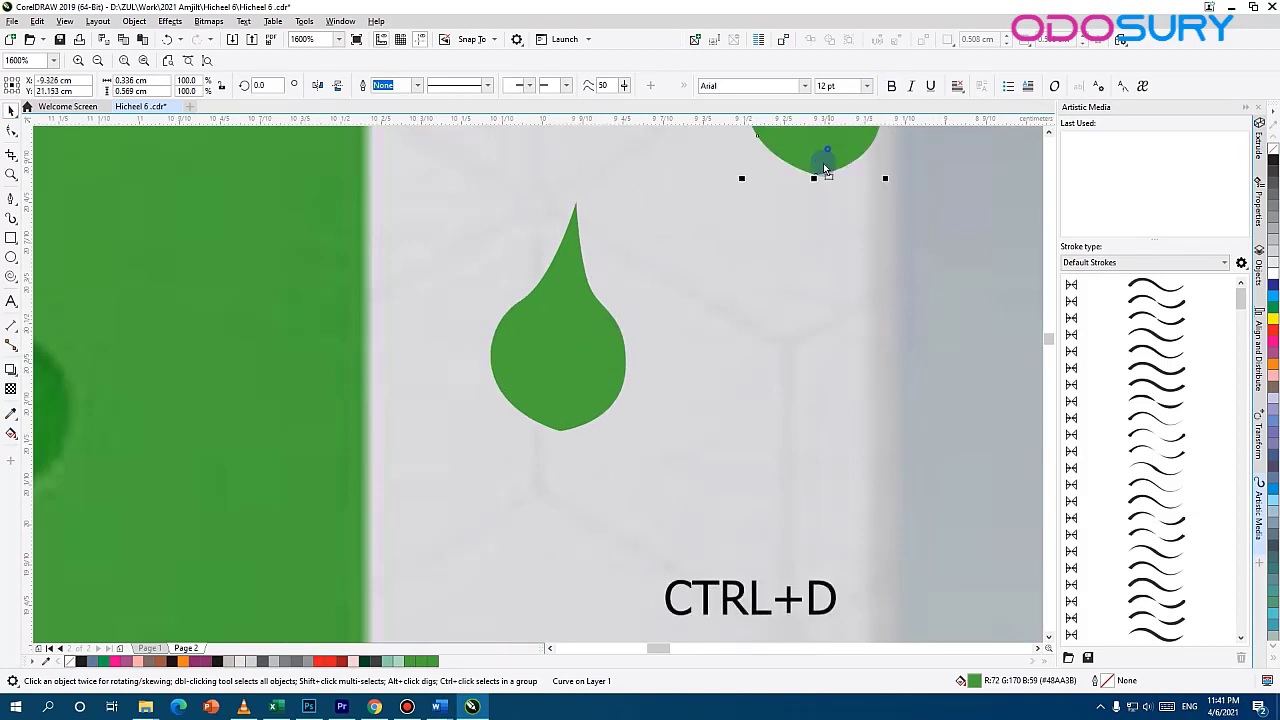
left_click_drag(826, 170, 744, 460)
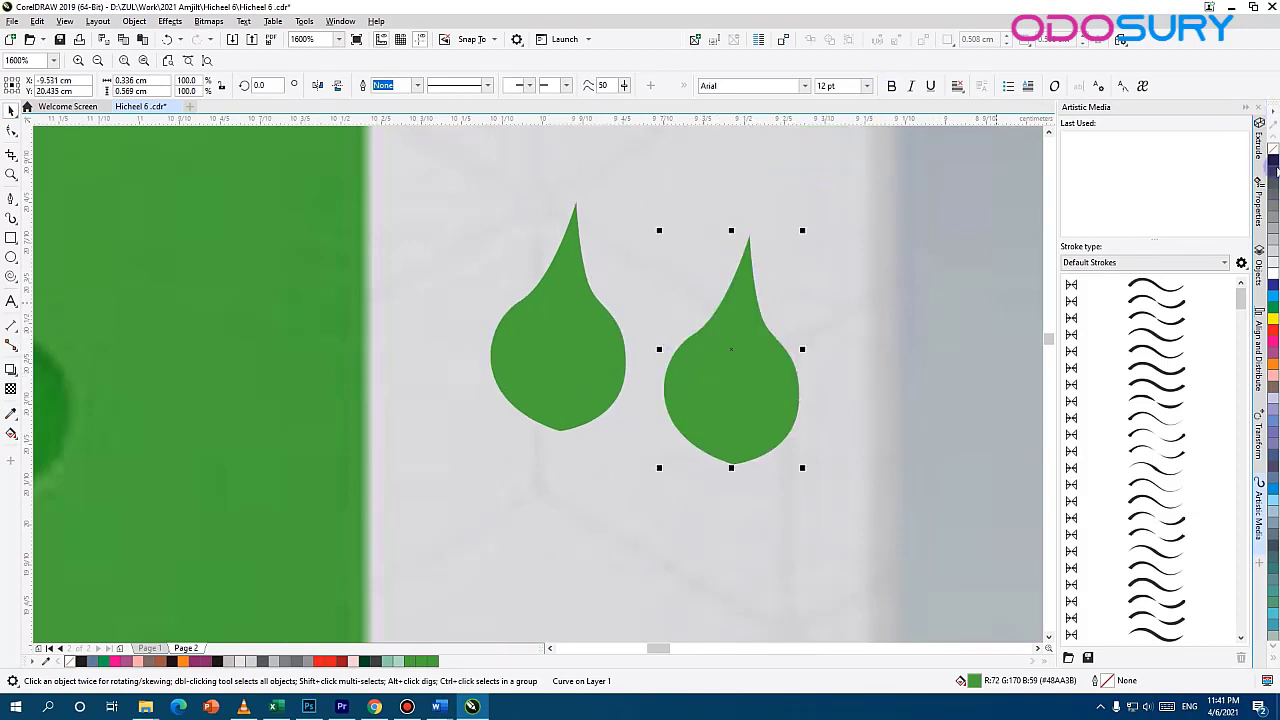
left_click(1273, 160)
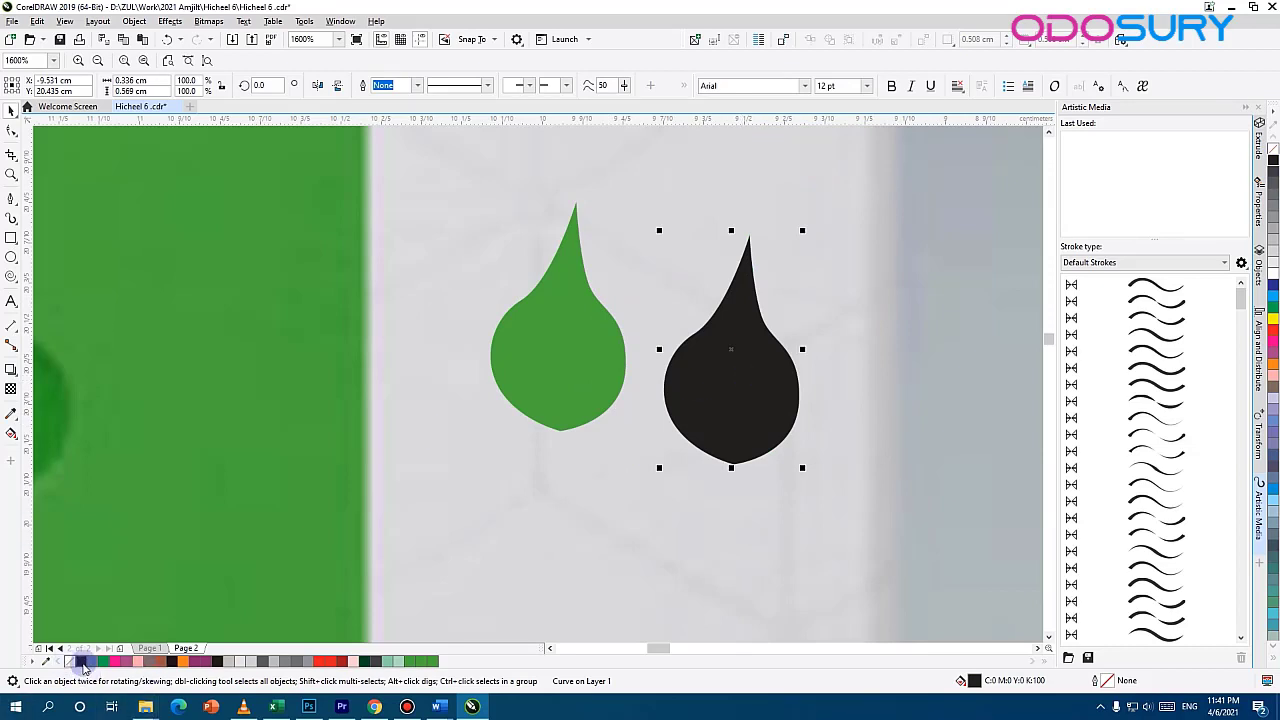
right_click(82, 662)
left_click(68, 661)
mouse_move(774, 306)
left_mouse_down()
mouse_move(778, 326)
mouse_move(764, 320)
left_mouse_up()
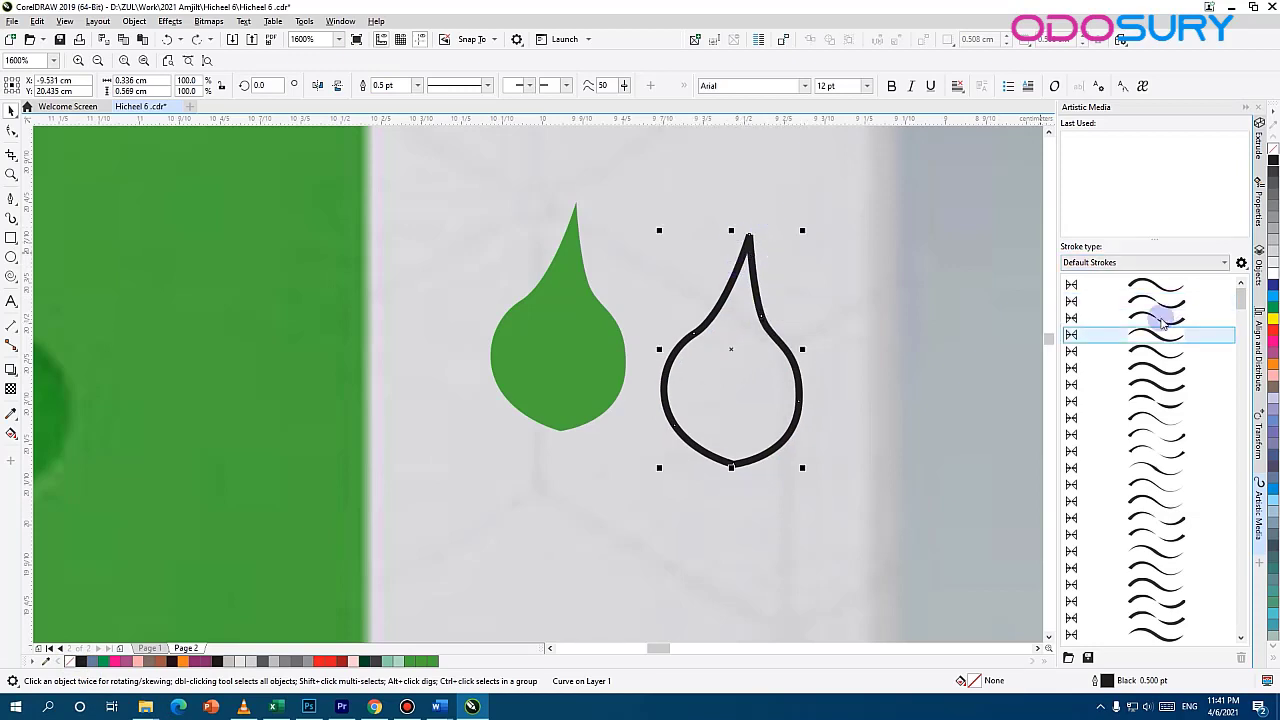
Apply a default Artistic Media stroke to the outlined drop and convert it to a 300 dpi CMYK bitmap
left_click(1155, 334)
left_click(208, 21)
left_click(240, 37)
left_click(660, 425)
Apply a Gaussian Blur with a small radius to the outlined drop bitmap
left_click(170, 21)
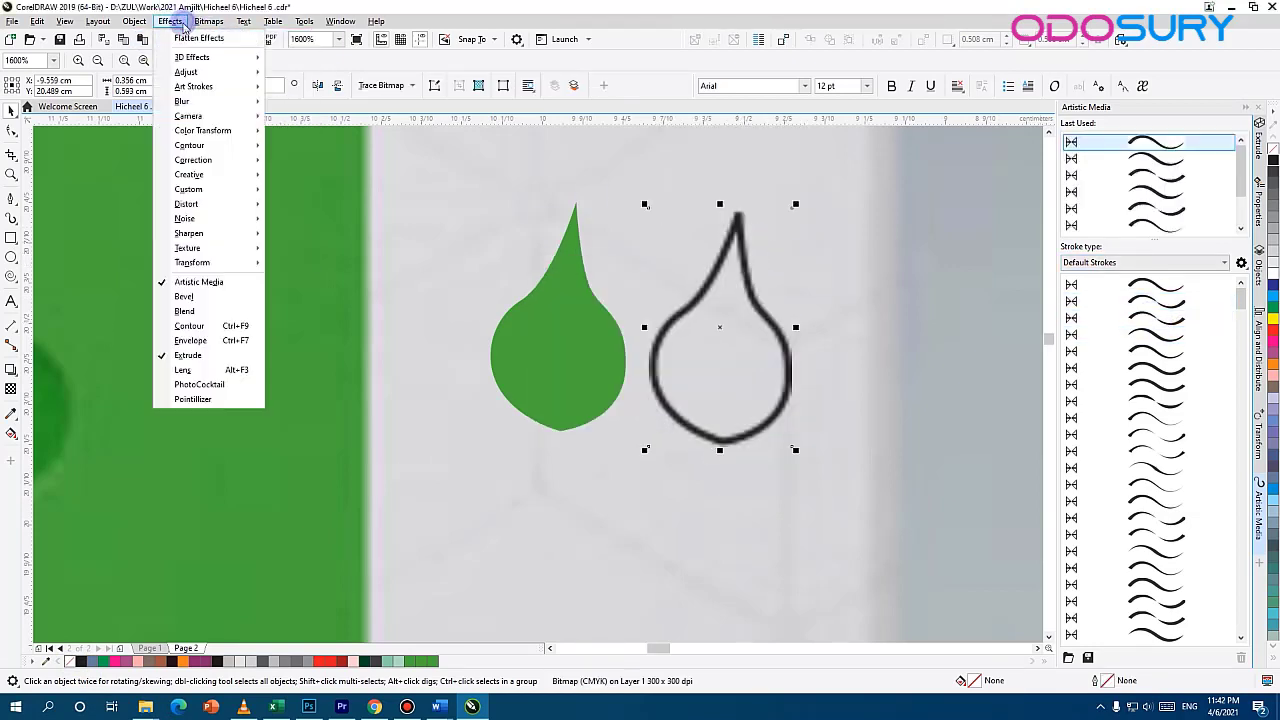
mouse_move(200, 101)
left_click(325, 122)
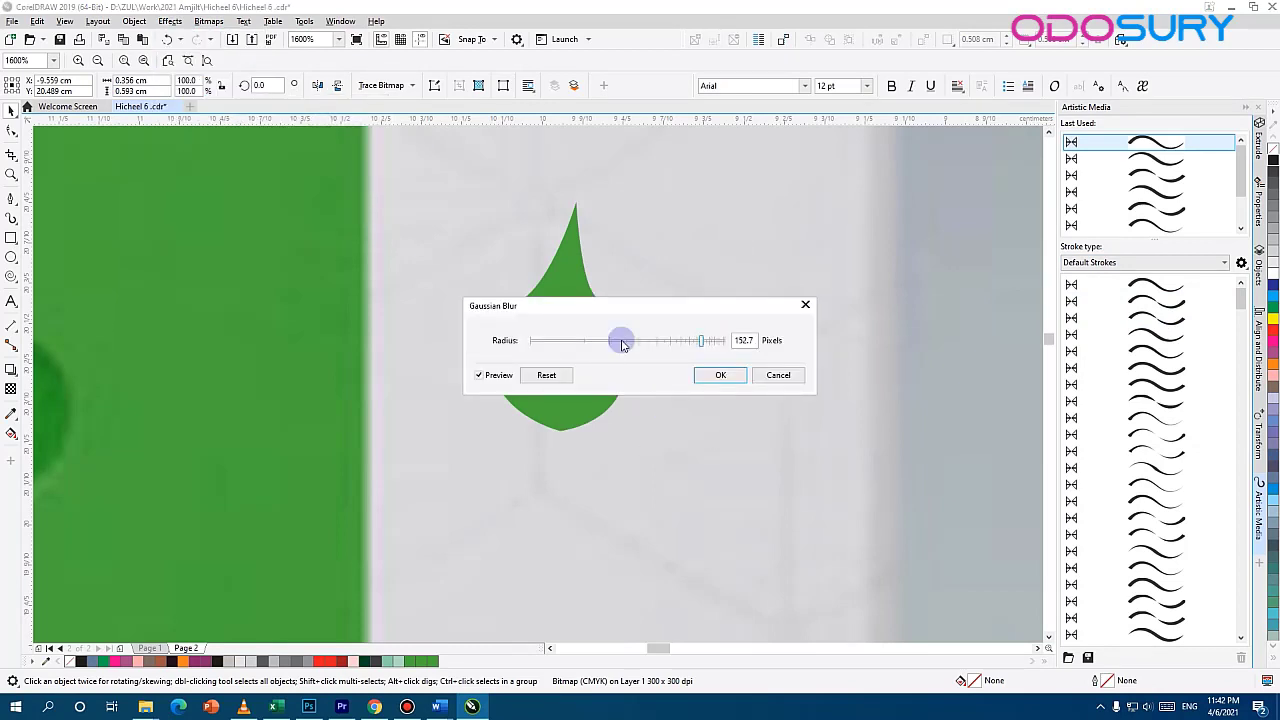
left_click_drag(620, 340, 546, 339)
left_click(722, 376)
left_click(775, 330)
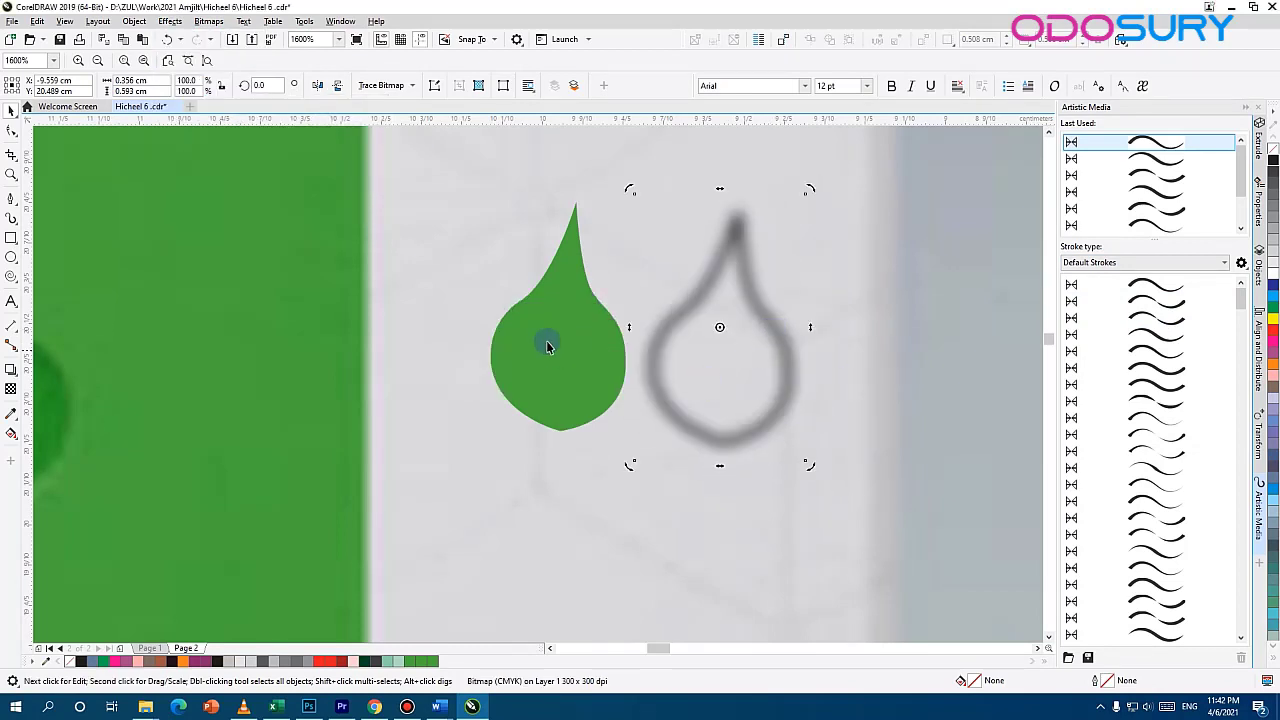
Place the blurred outline inside the green drop with PowerClip
left_click(137, 23)
mouse_move(160, 71)
left_click(337, 74)
left_click(584, 390)
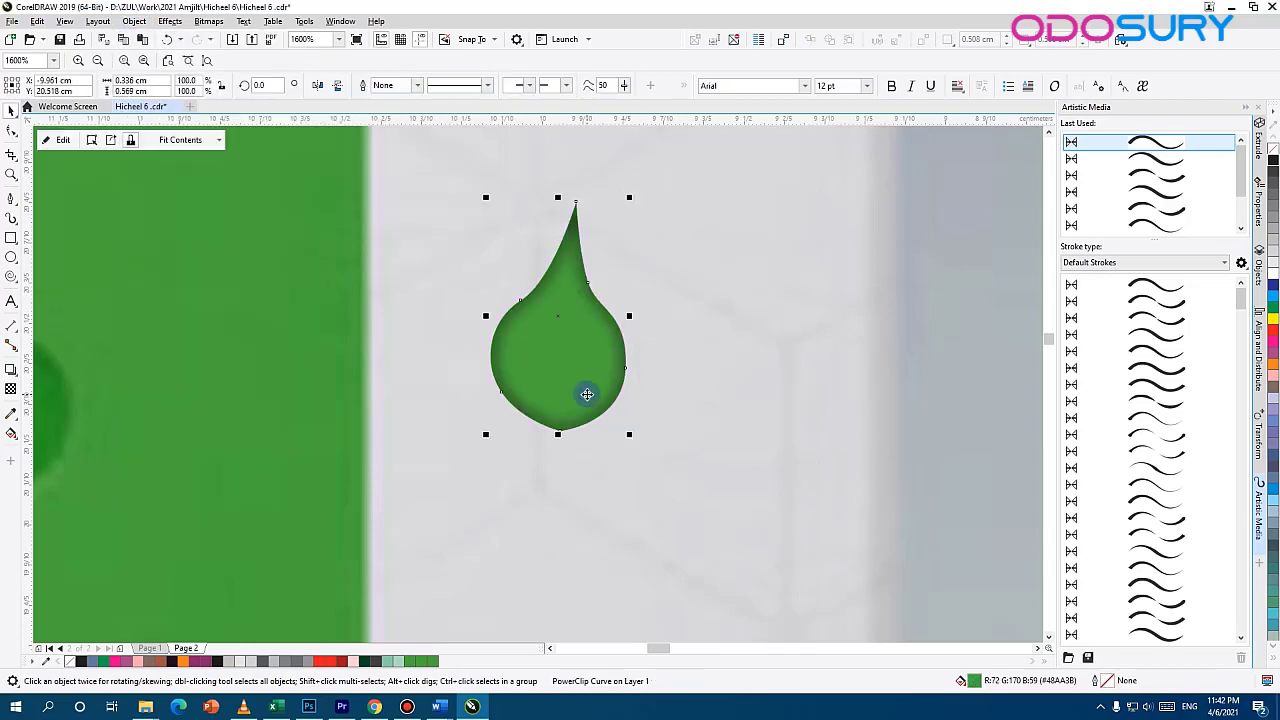
scroll(613, 320, "down", 1)
left_click(650, 334)
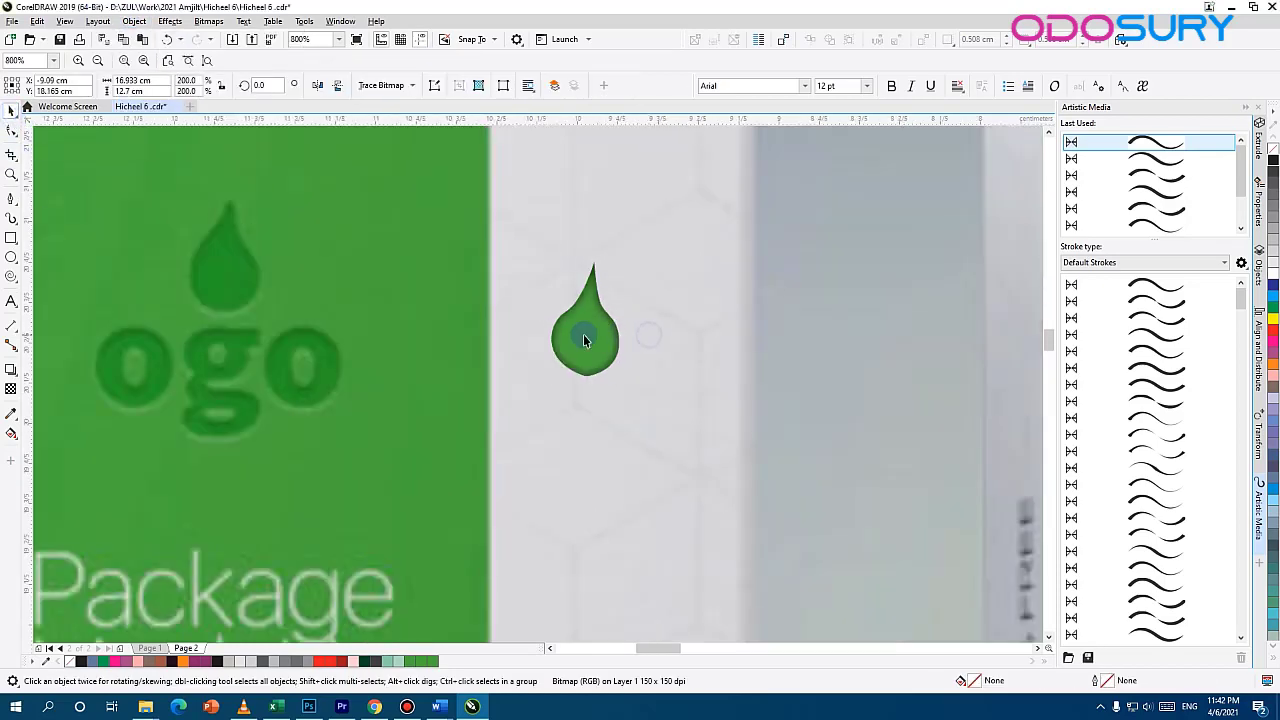
Edit the drop's PowerClip contents, shifting the blurred outline slightly down and to the right inside the shape
left_click(589, 337)
left_click(612, 335)
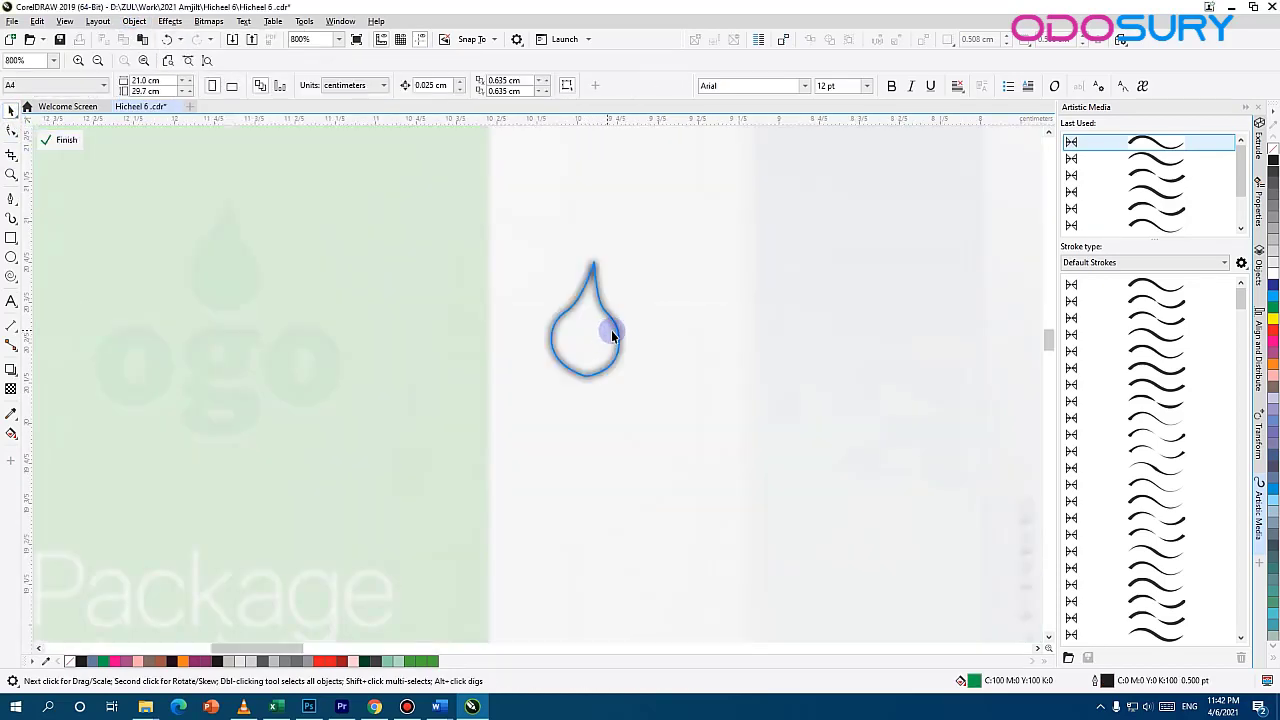
left_click(615, 324)
key("Right")
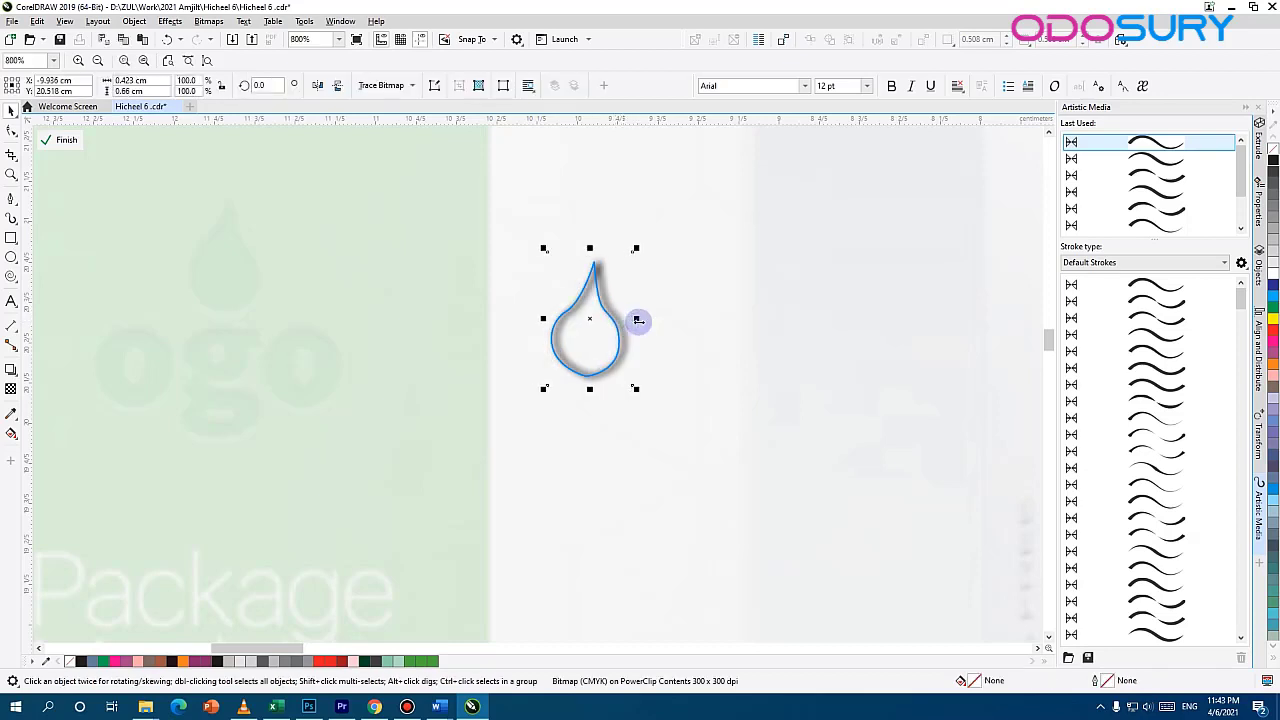
key("ctrl+Left")
key("ctrl+Down")
scroll(597, 379, "up", 1)
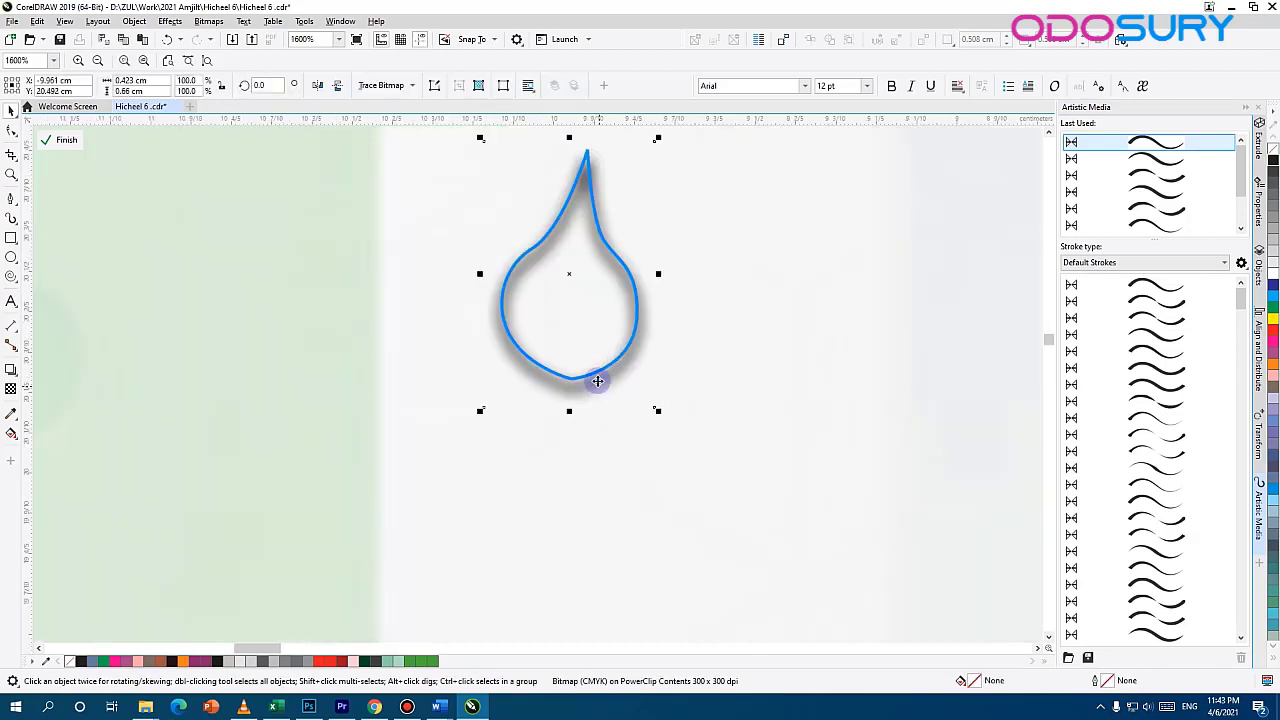
left_click(642, 360)
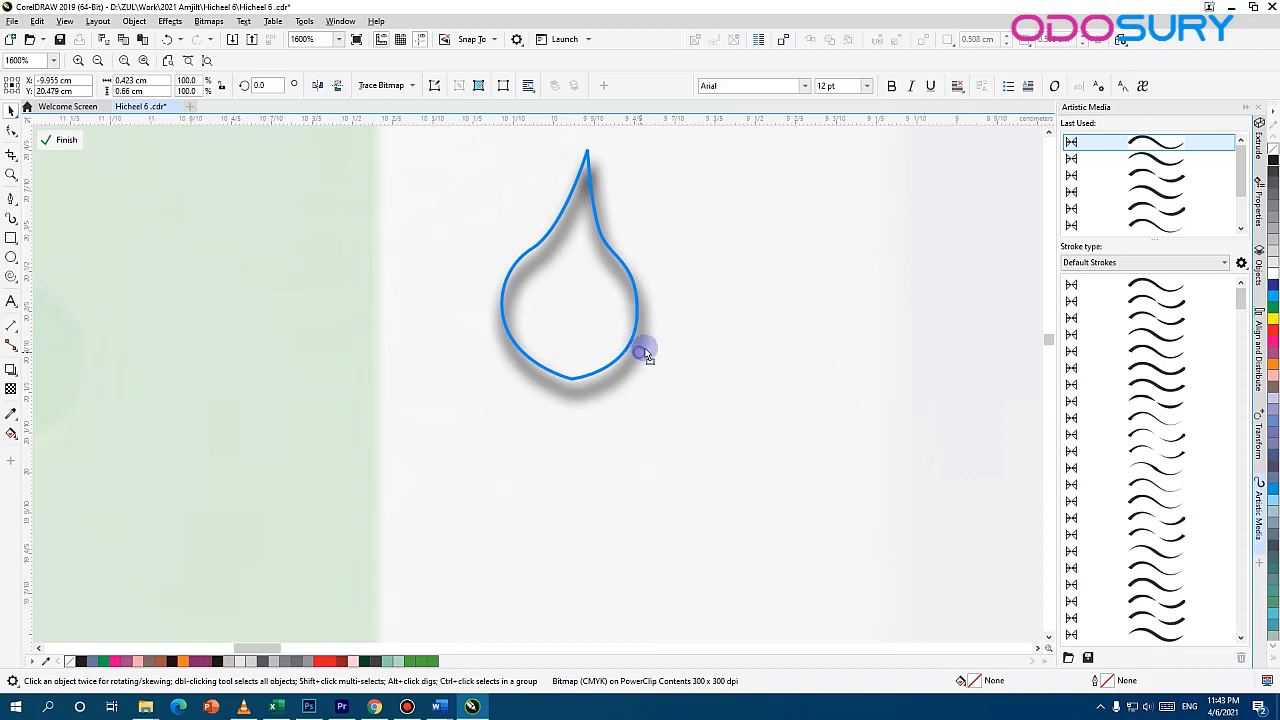
left_click_drag(645, 356, 641, 347)
left_click(40, 138)
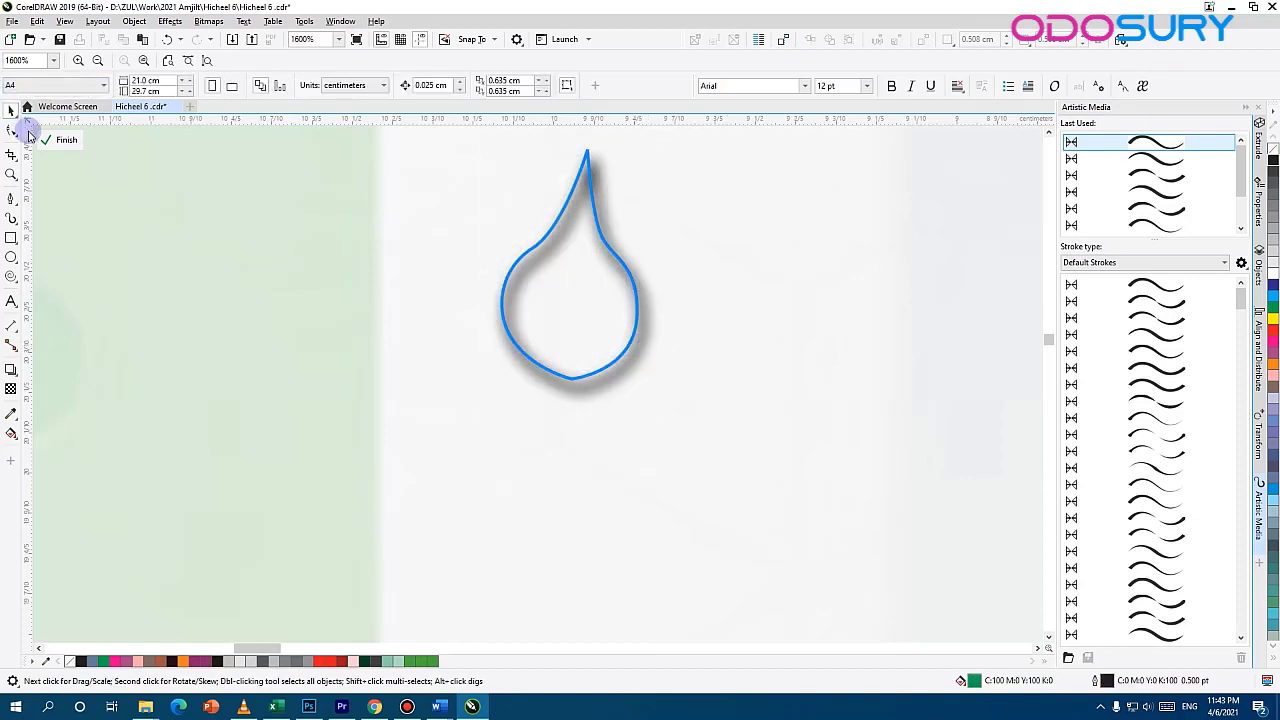
Move the shaded drop onto the upper middle of the empty green panel on the recreated box face
left_click(614, 428)
left_click(530, 252)
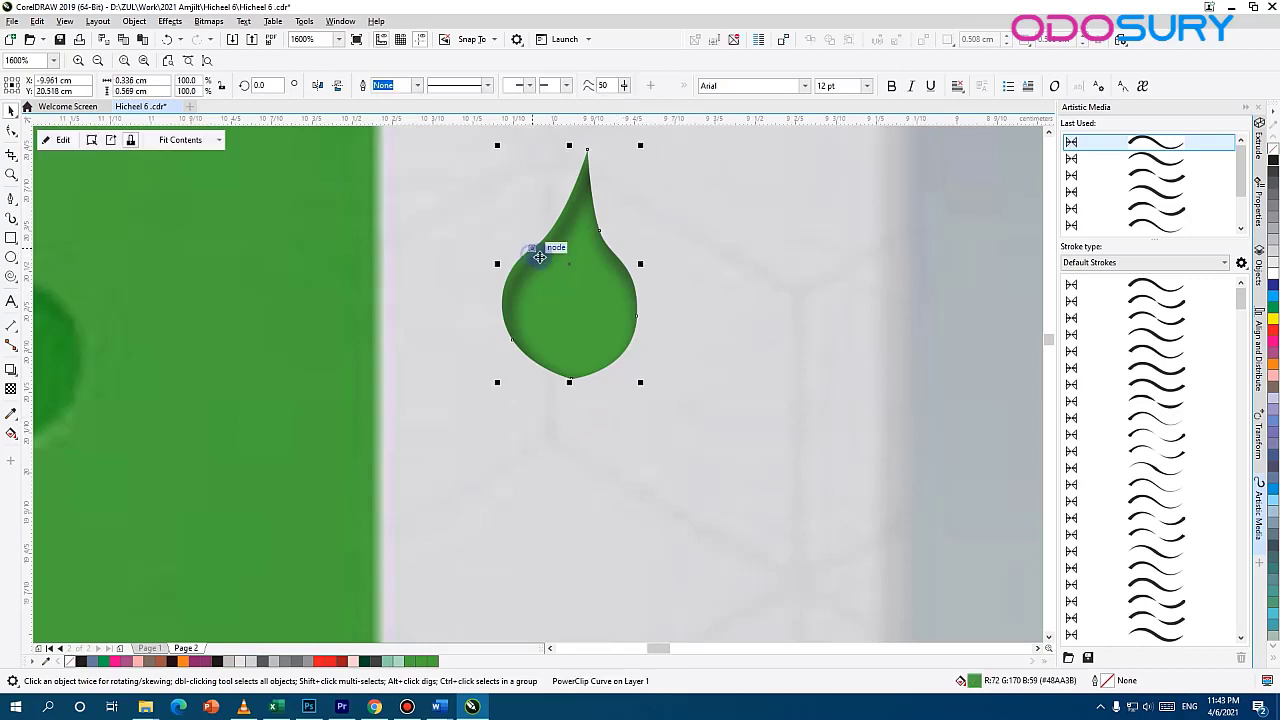
scroll(623, 294, "down", 4)
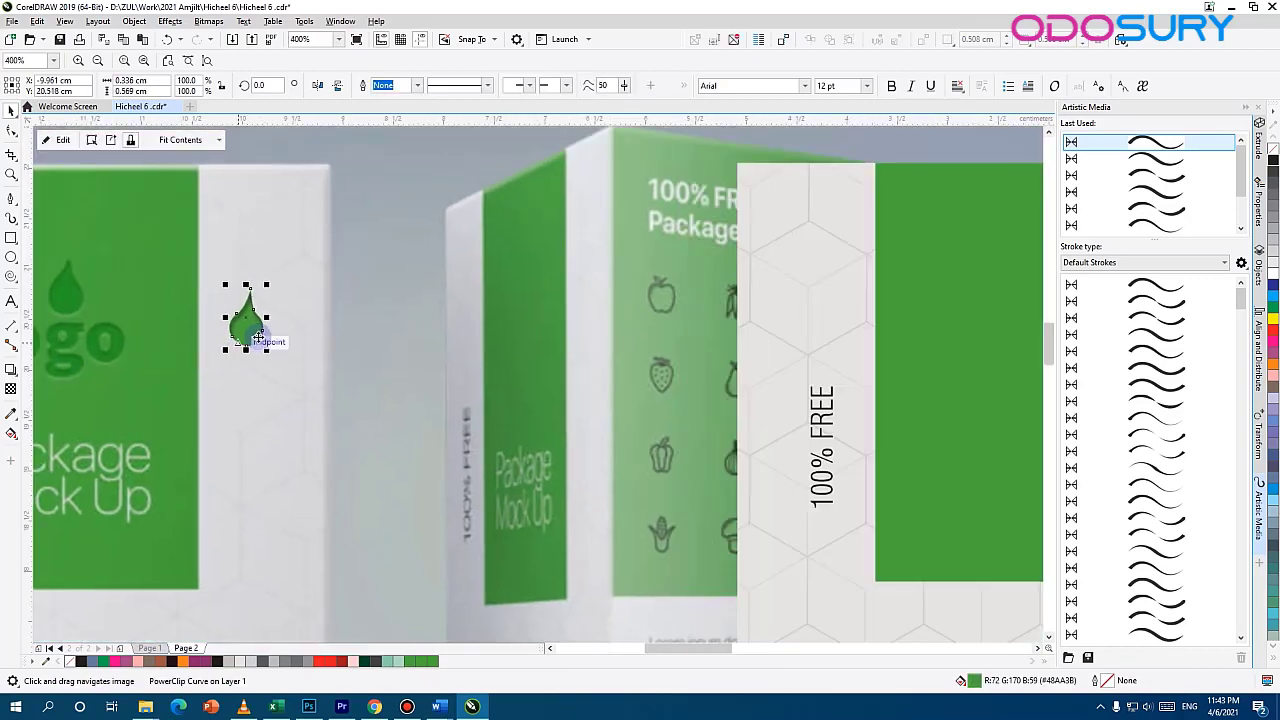
left_click_drag(259, 336, 1012, 264)
left_click_drag(968, 278, 520, 339)
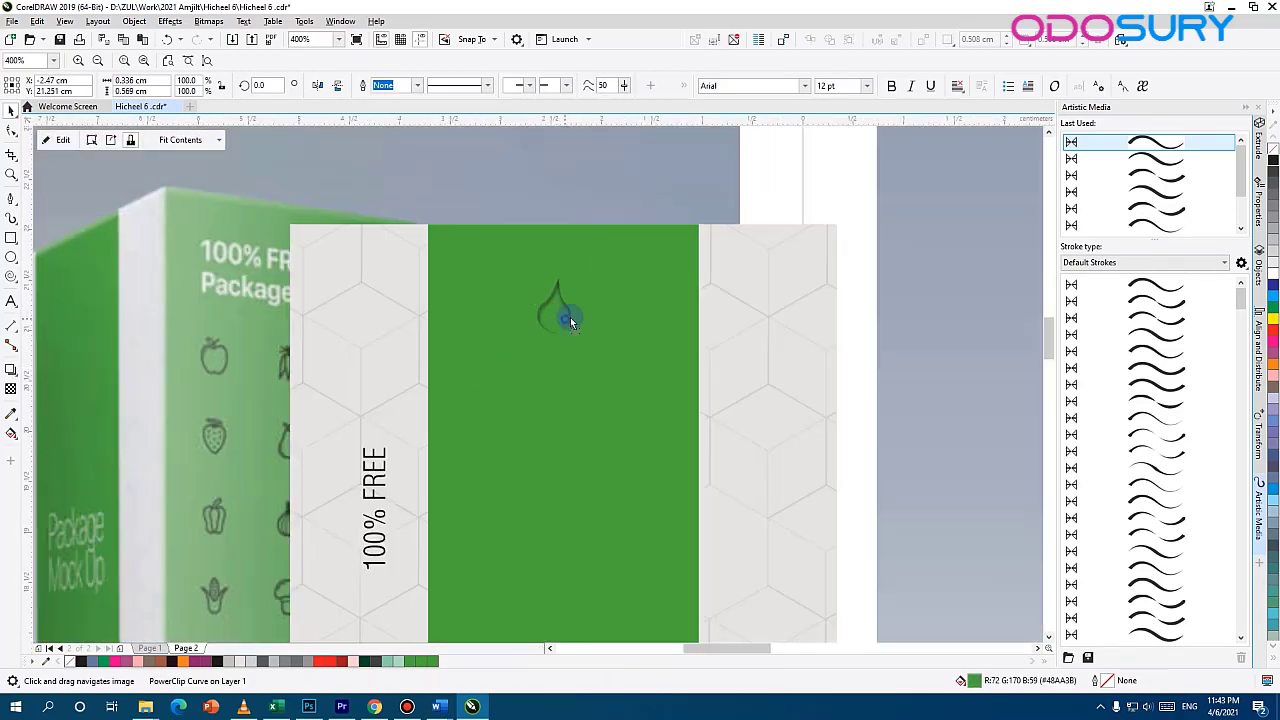
Move the black "ogo" text from beside the photo onto the reference logo on the front box
scroll(66, 398, "down", 1)
left_click_drag(212, 416, 612, 422)
scroll(208, 405, "up", 1)
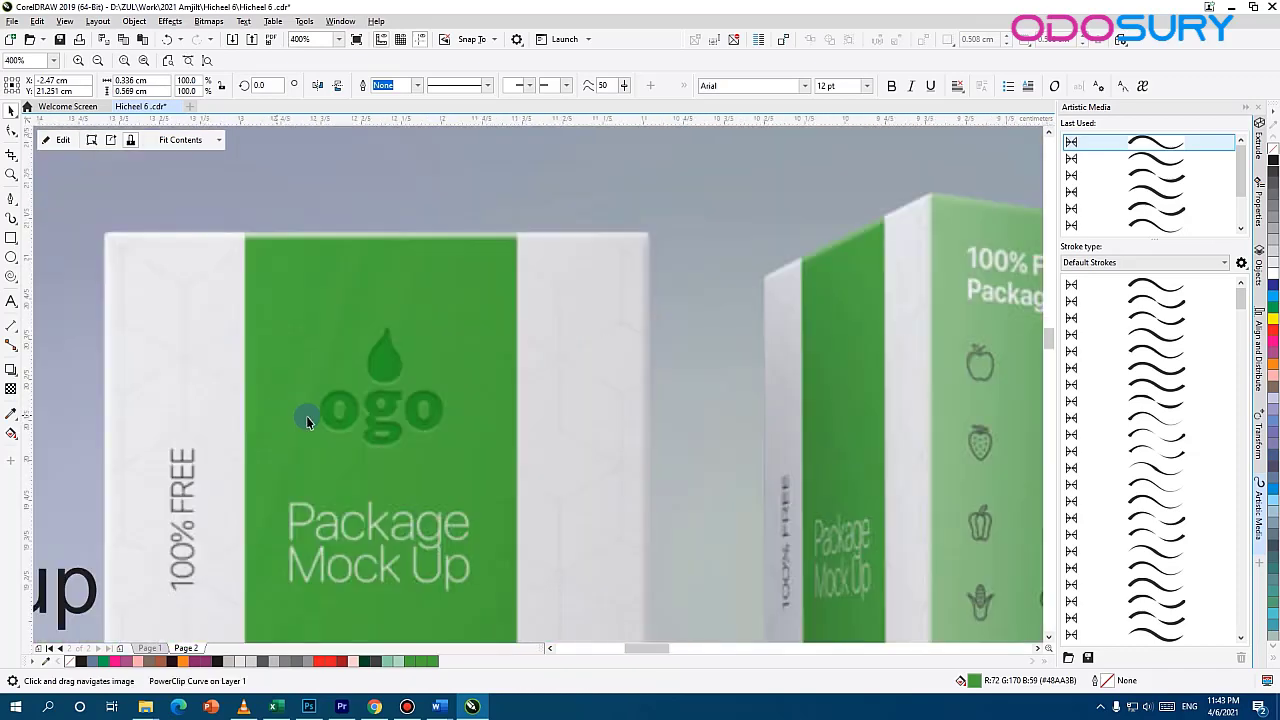
scroll(306, 420, "up", 1)
scroll(343, 266, "up", 1)
scroll(551, 286, "down", 1)
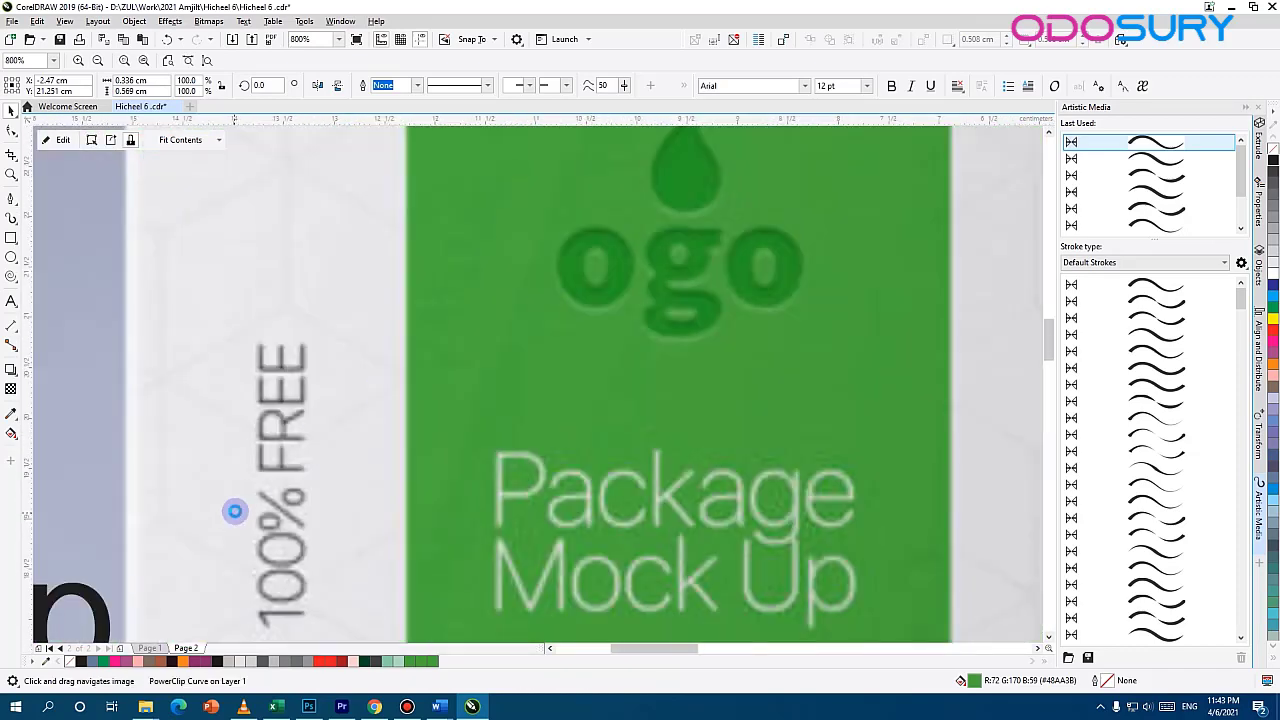
scroll(235, 511, "down", 2)
left_click_drag(131, 560, 476, 465)
left_click(268, 483)
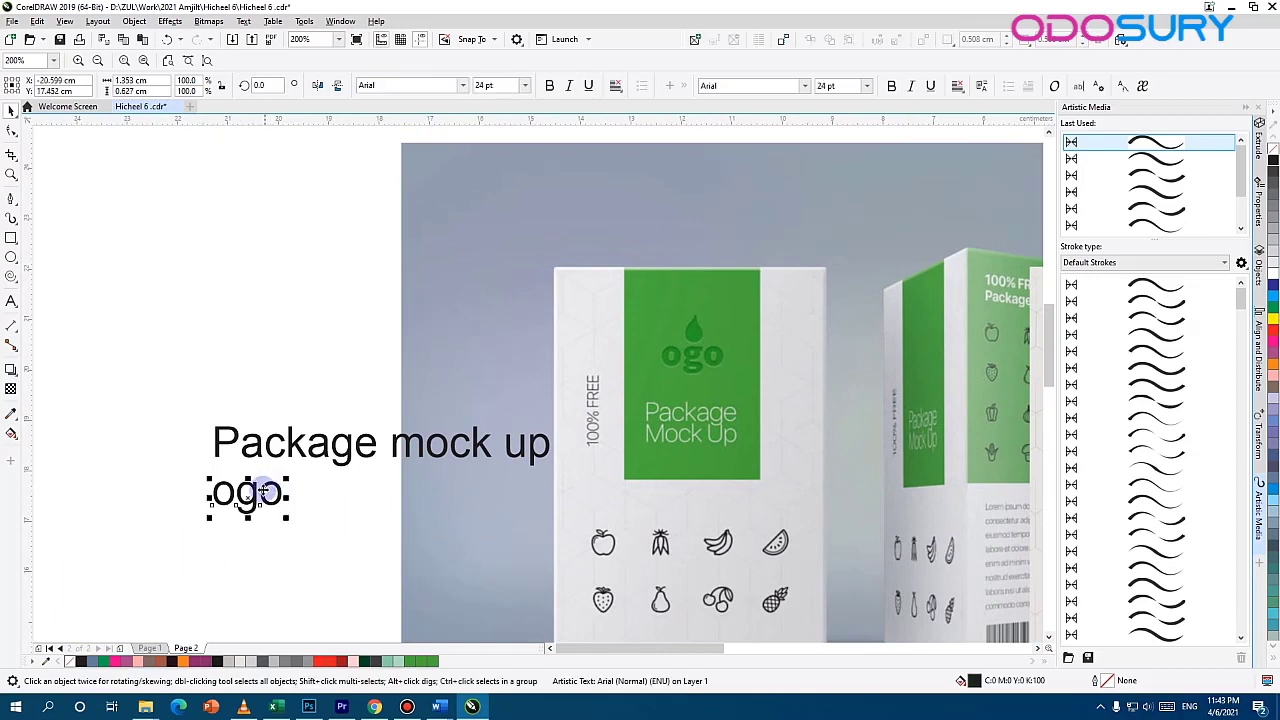
left_click_drag(265, 490, 722, 363)
scroll(725, 364, "up", 2)
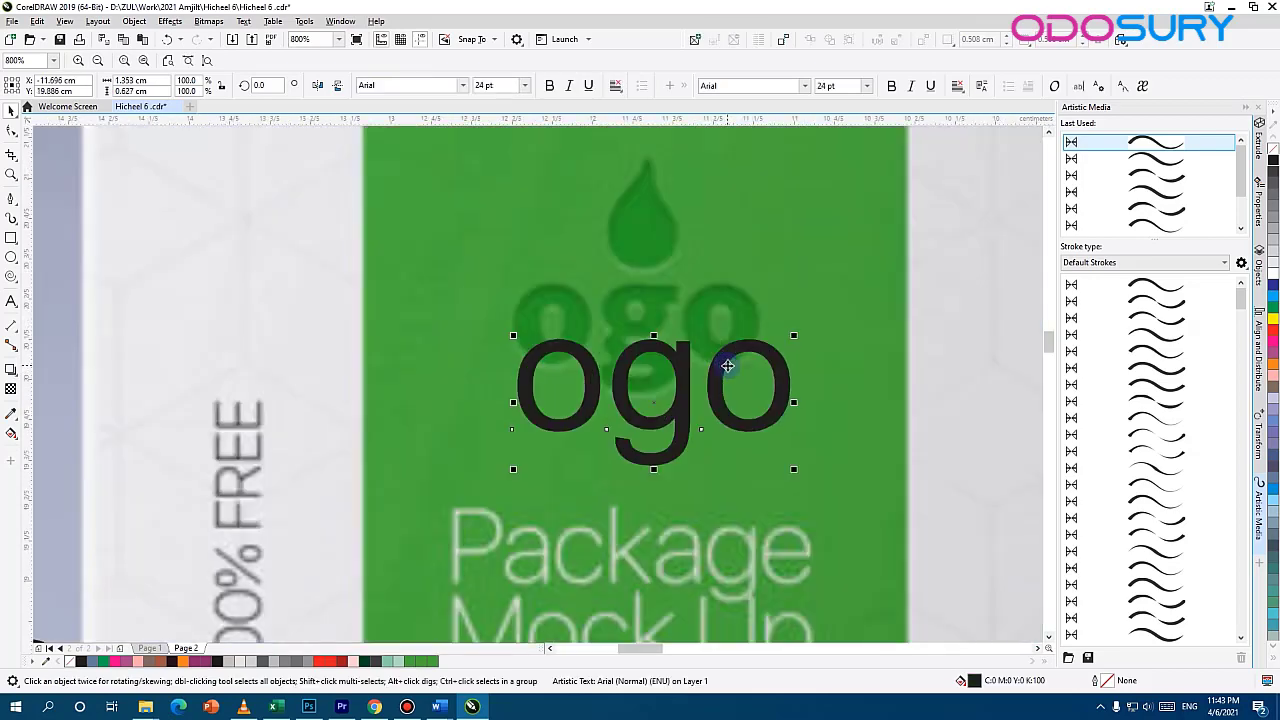
scroll(789, 302, "up", 1)
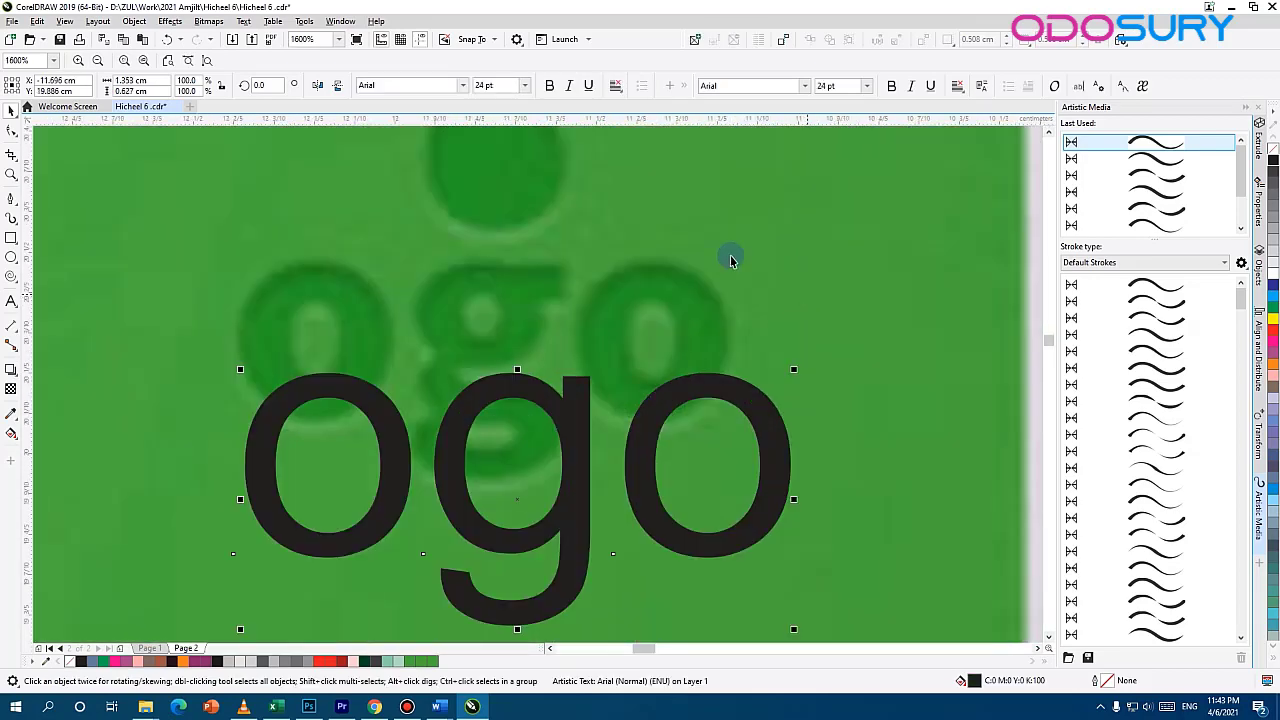
Set the "ogo" text in A_Bodoni, place it below the reference letters, and fill it with their dark green
left_click(464, 86)
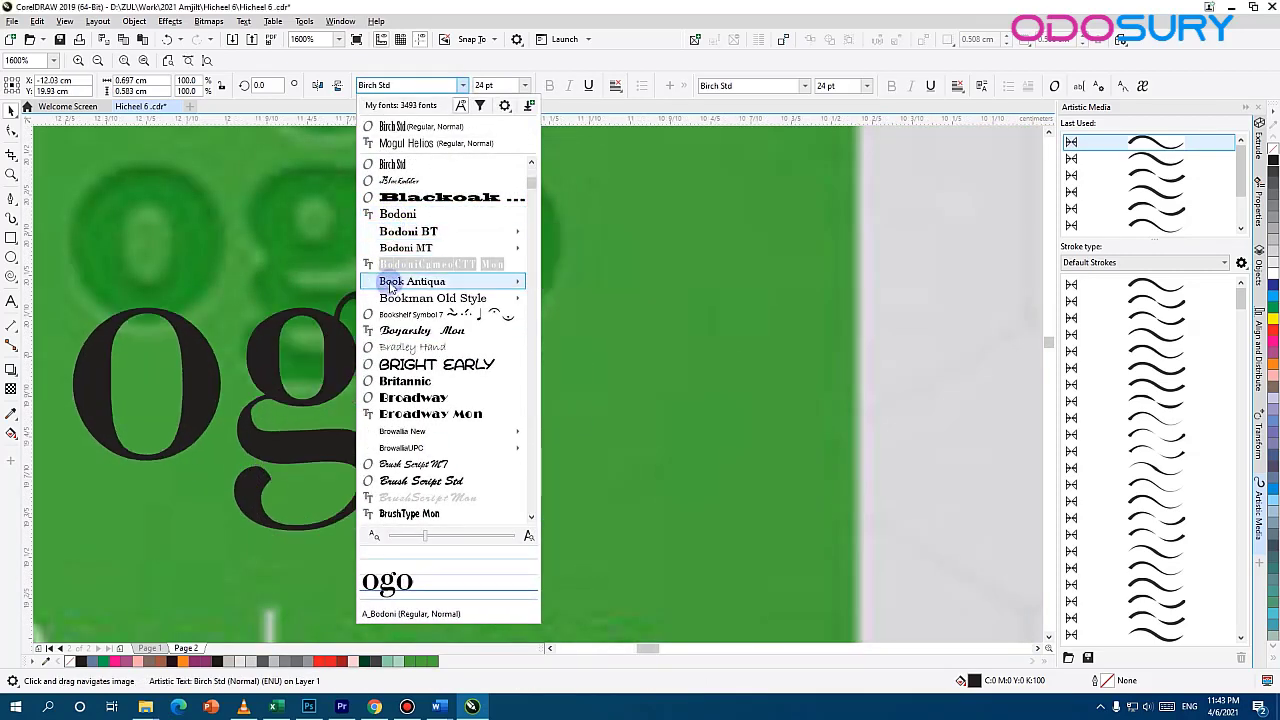
left_click(395, 214)
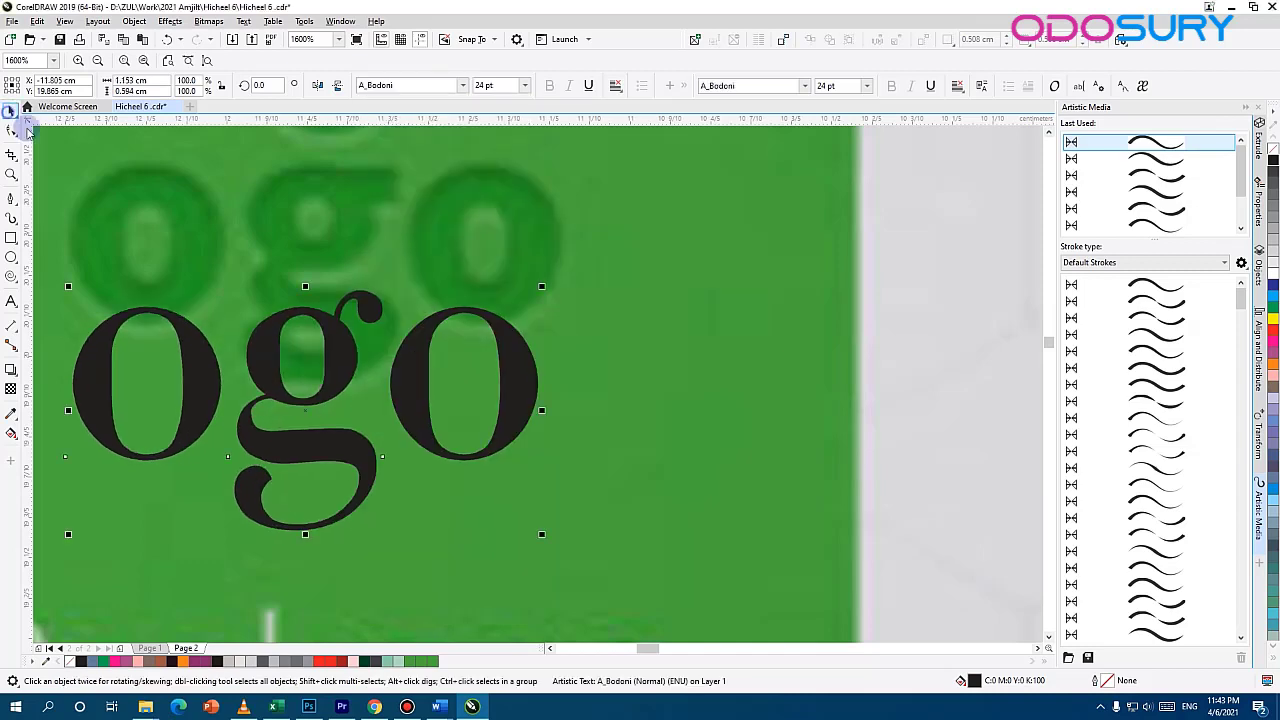
left_click_drag(350, 361, 407, 462)
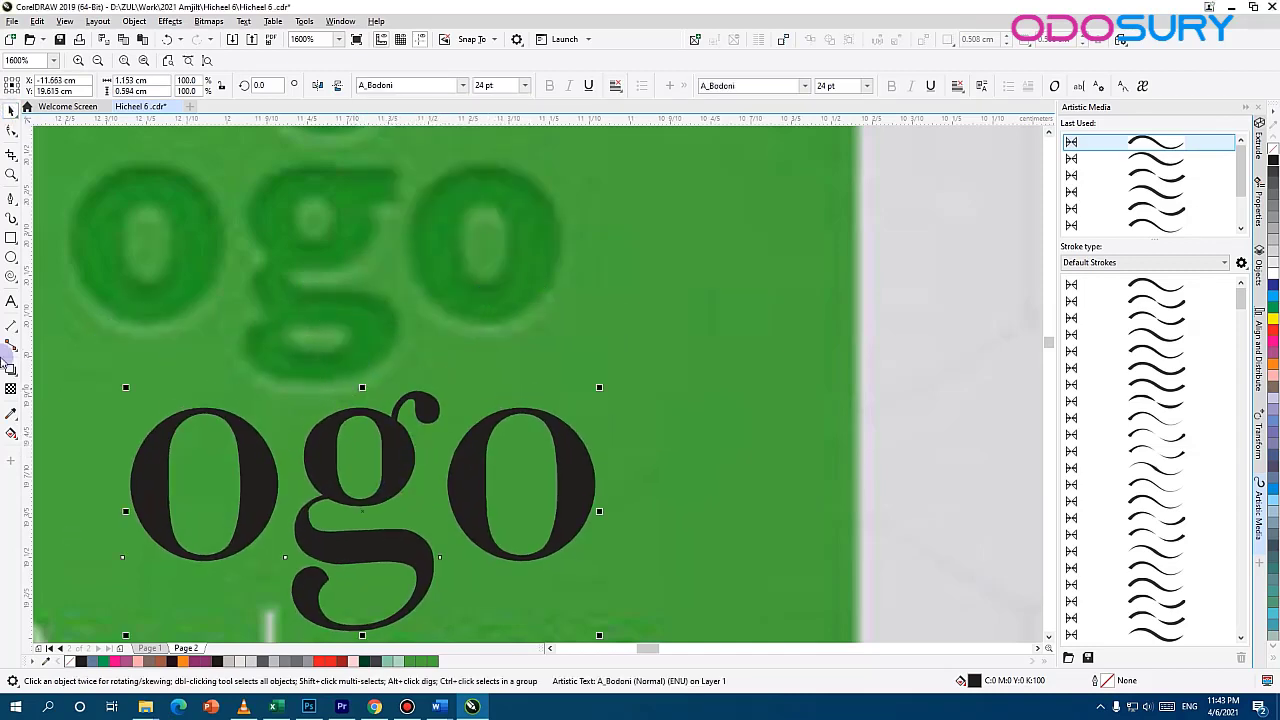
left_click(362, 218)
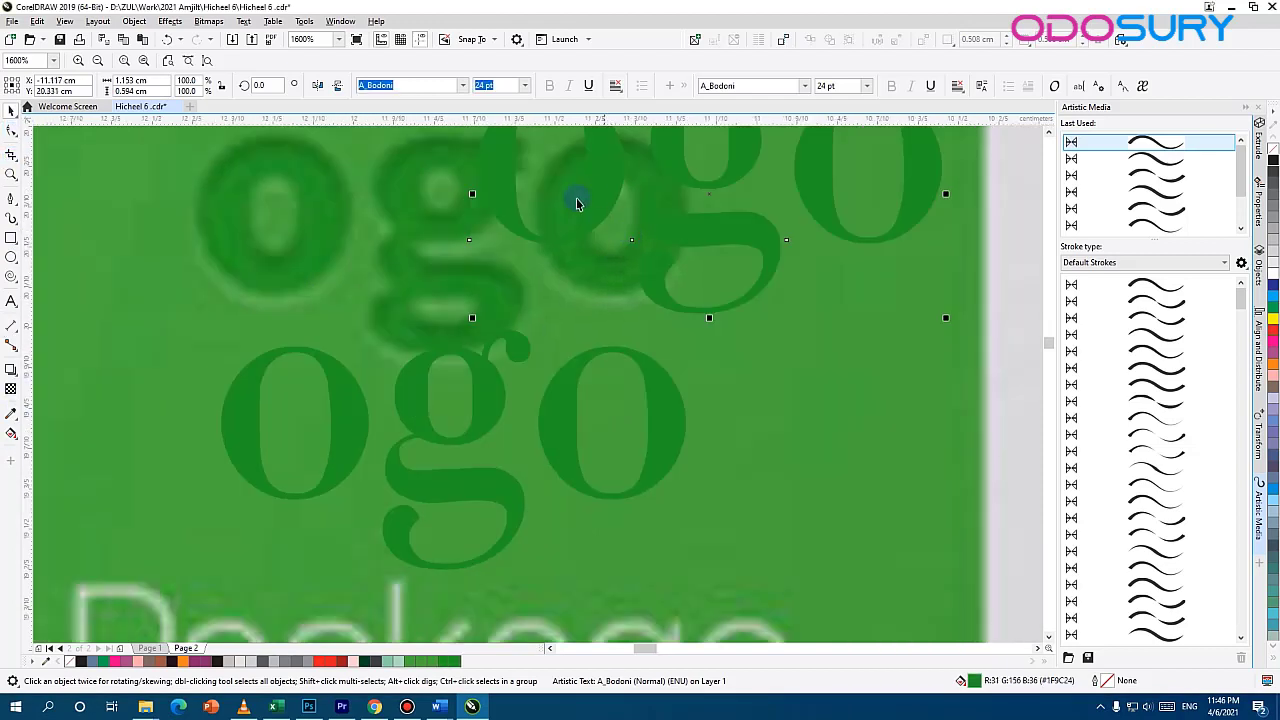
Reposition the copied "ogo" text up and to the right of the green one and fill it black
left_click_drag(571, 200, 596, 167)
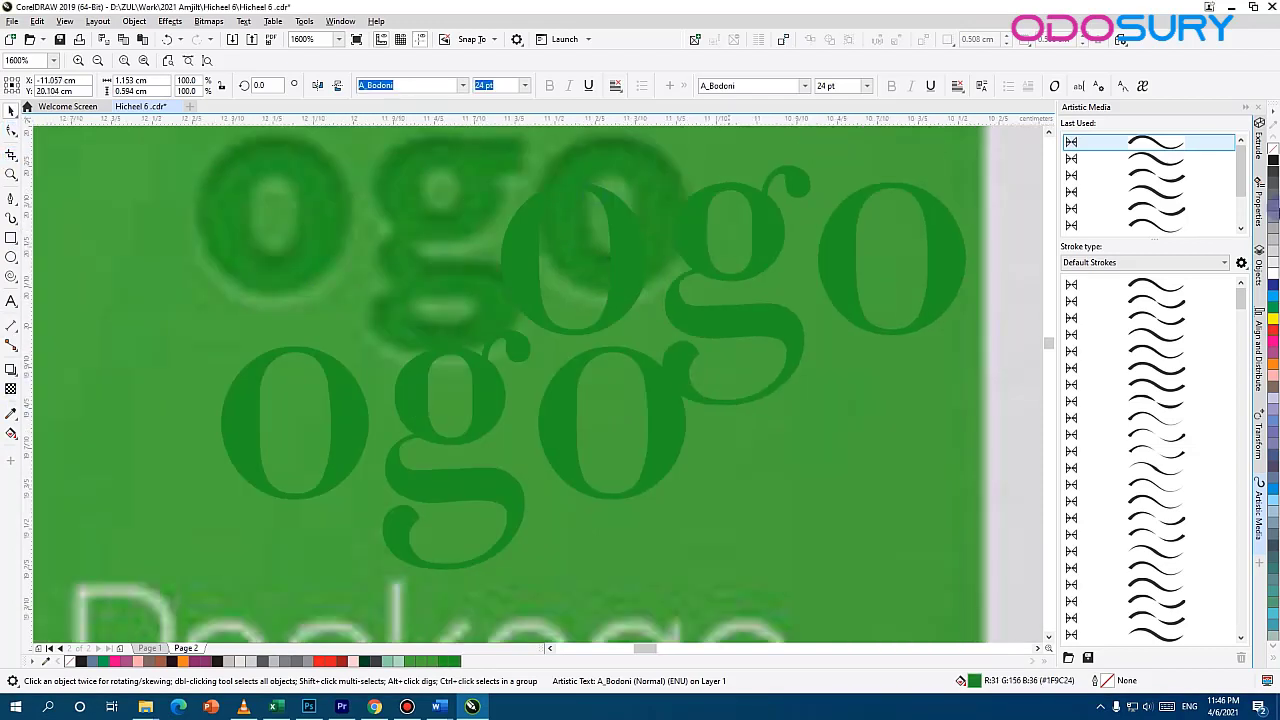
left_click(1272, 160)
left_click(208, 21)
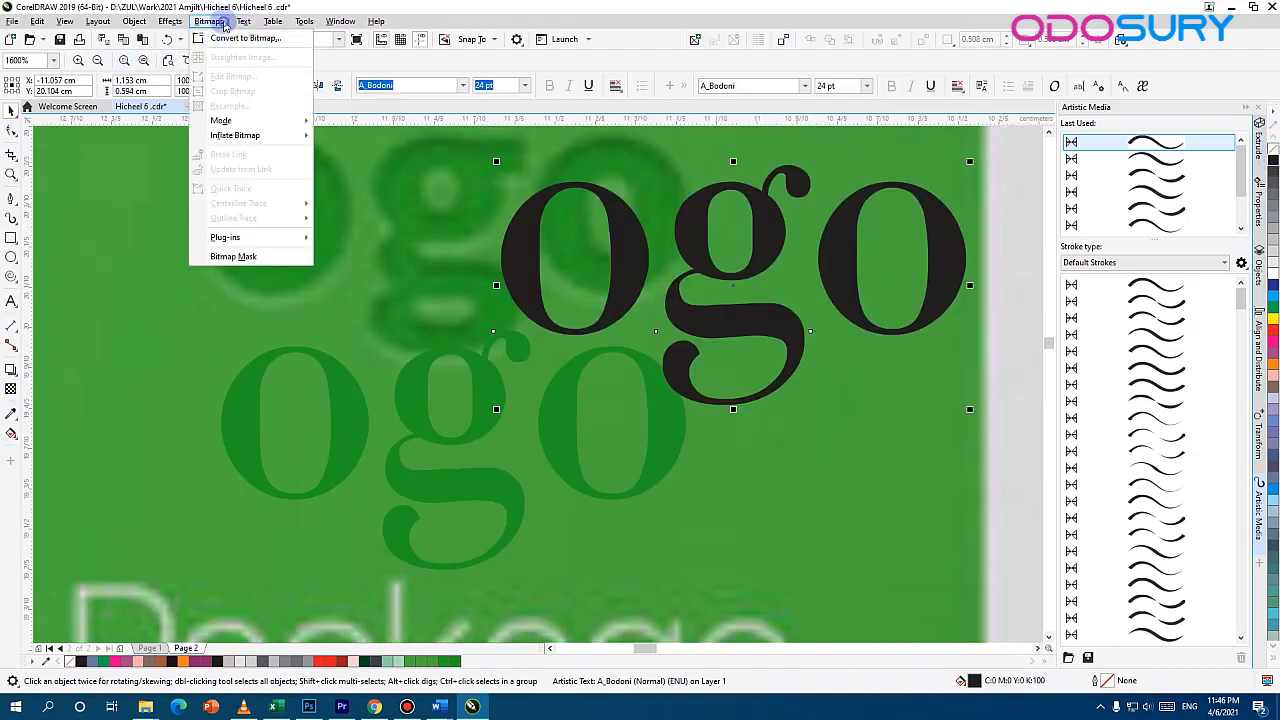
left_click(228, 40)
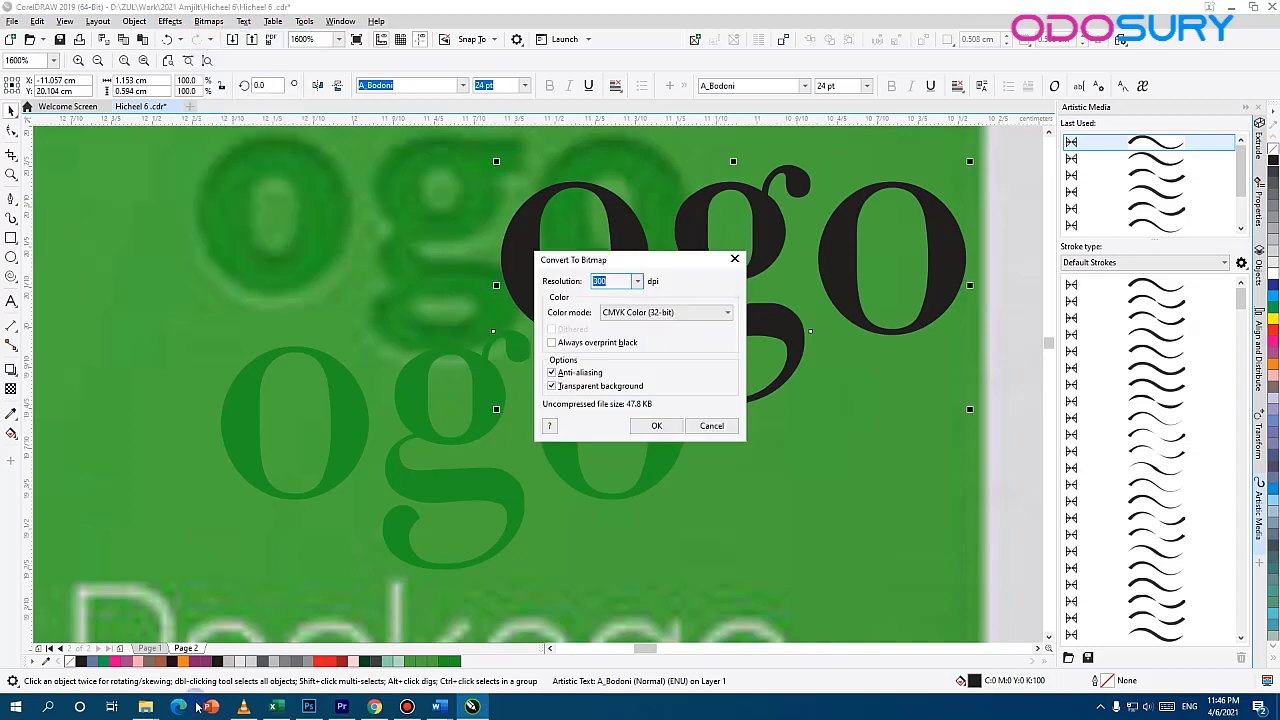
left_click(712, 425)
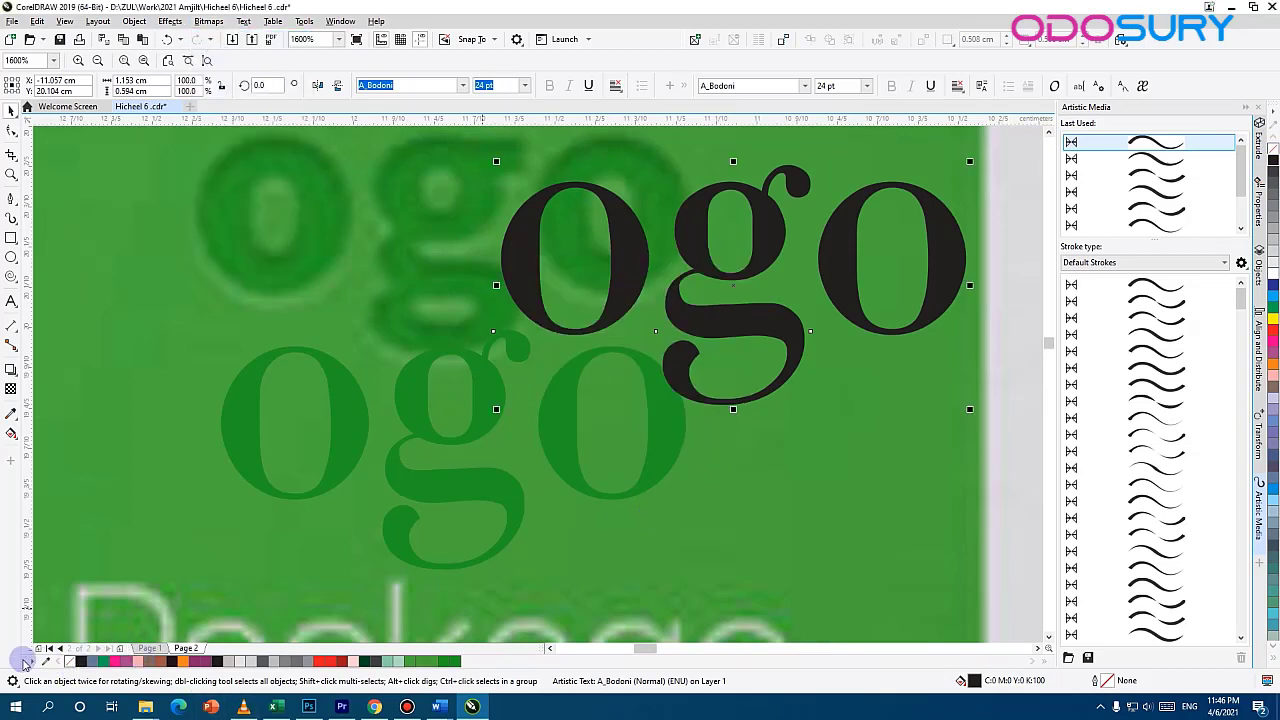
Give the "ogo" copy a black hairline outline with no fill and convert it to a 300 dpi CMYK bitmap
right_click(84, 666)
left_click(70, 661)
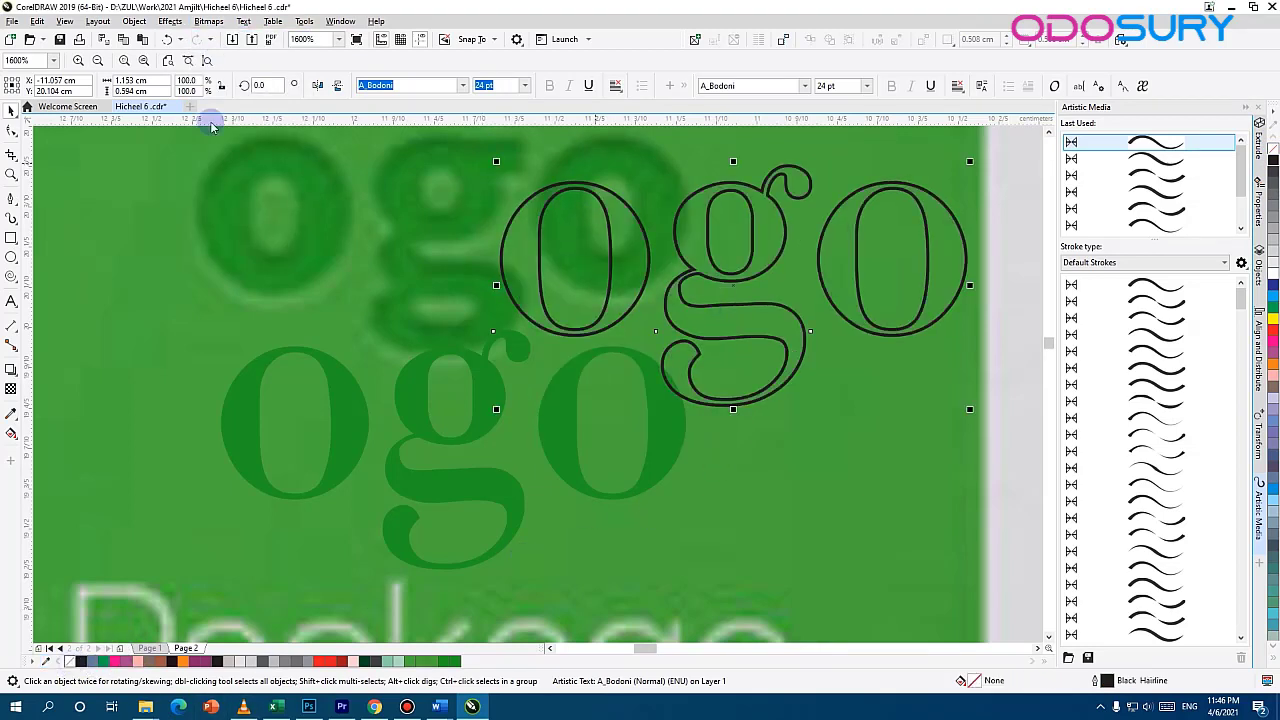
left_click(222, 22)
left_click(228, 40)
key("Return")
Apply a Gaussian Blur to the outlined "ogo" bitmap
left_click(170, 21)
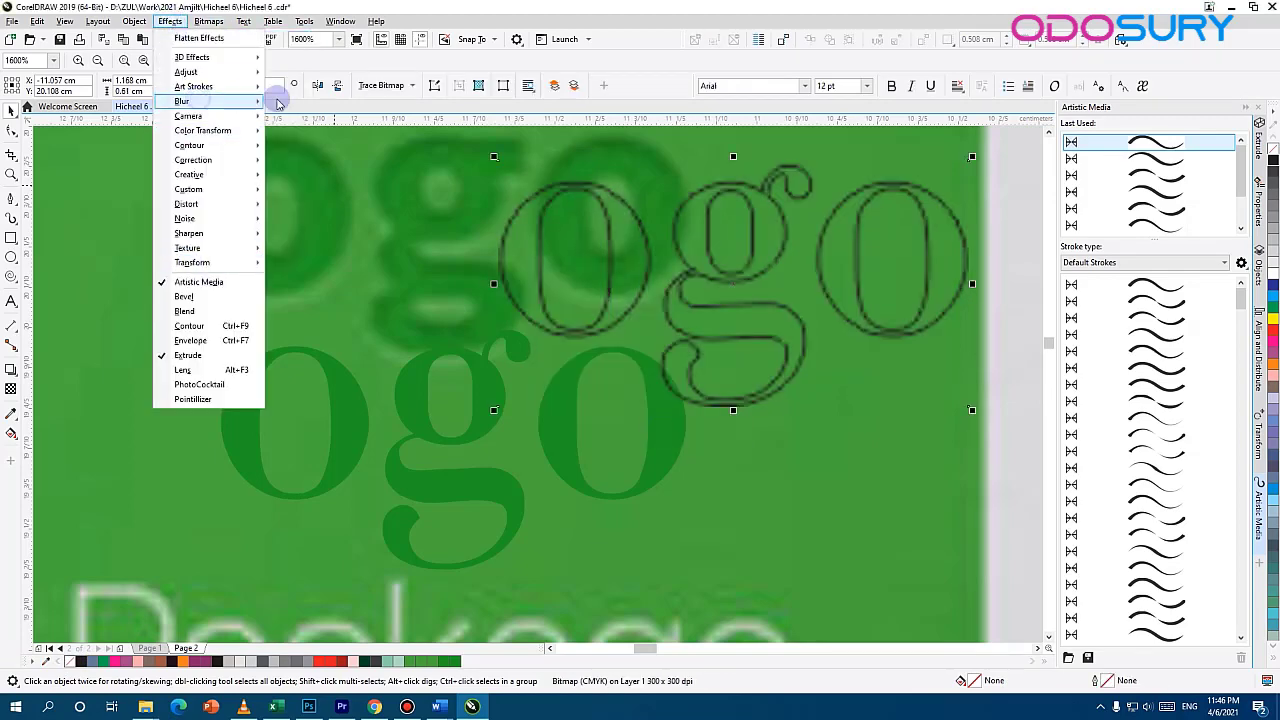
mouse_move(278, 103)
left_click(312, 145)
left_click(713, 374)
Move the blurred "ogo" outline near the green letters and place it inside them with PowerClip
left_click_drag(541, 253, 495, 444)
left_click(134, 21)
mouse_move(168, 69)
left_click(350, 70)
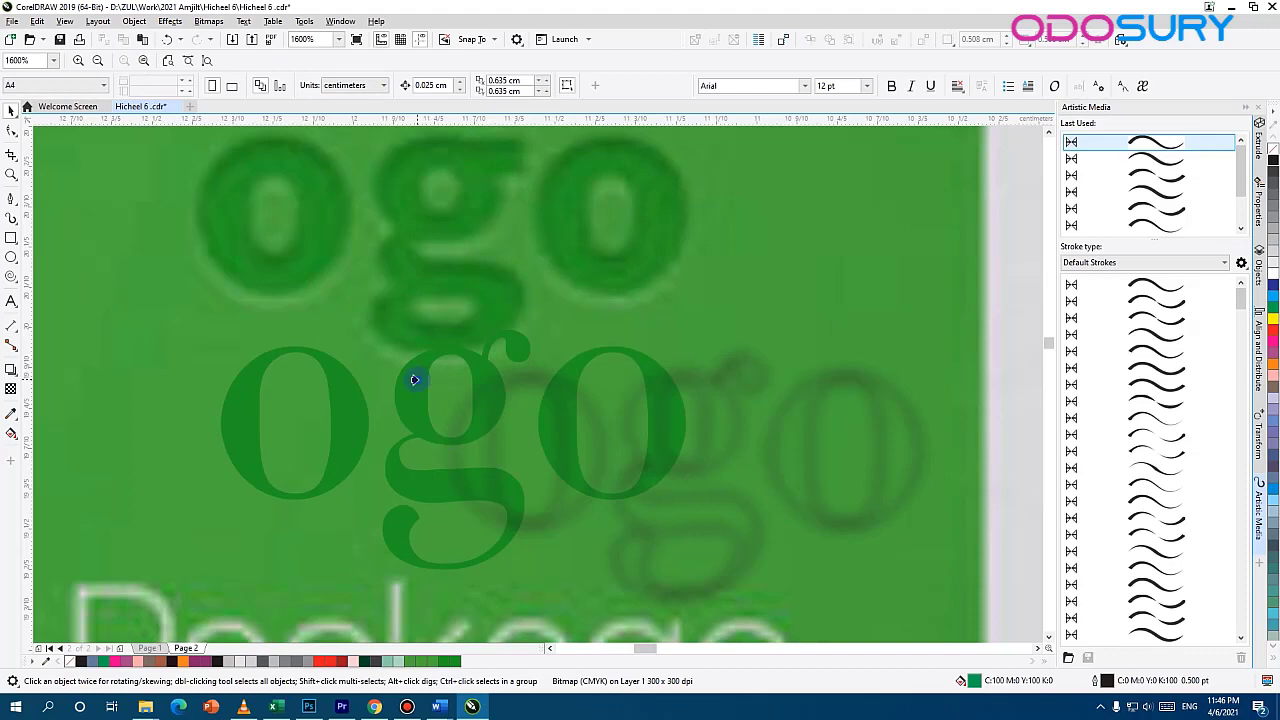
left_click(415, 380)
Edit the "ogo" PowerClip contents, aligning the blurred outline over the letter shapes with a slight offset to the right
left_click(490, 406, "ctrl")
left_click_drag(706, 417, 502, 410)
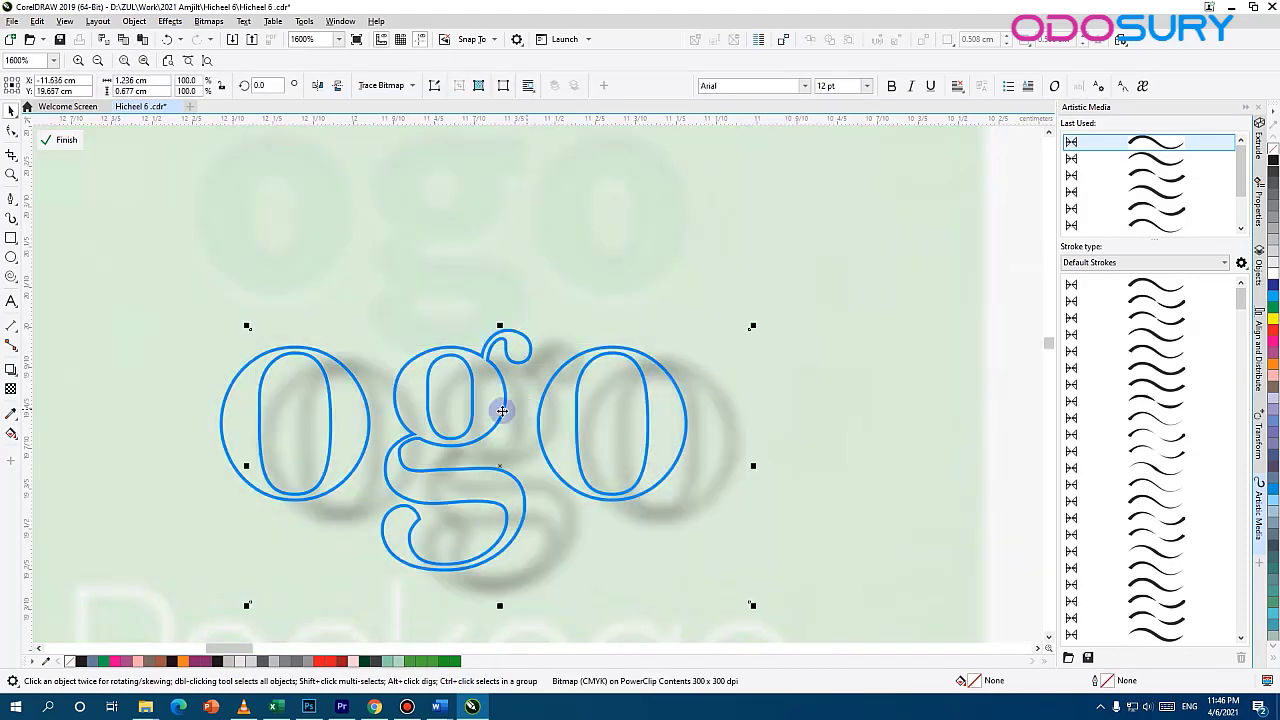
left_click_drag(383, 388, 343, 362)
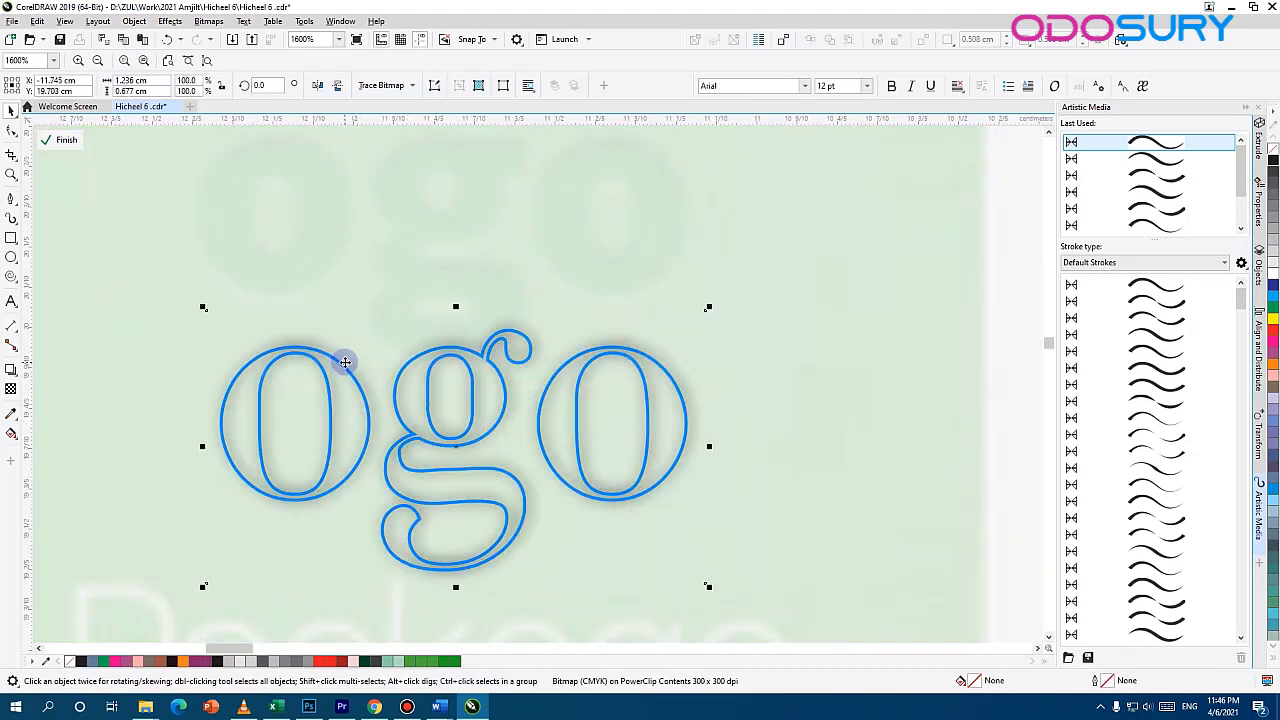
key("Down")
key("Right")
key("Left")
key("Up")
key("Right")
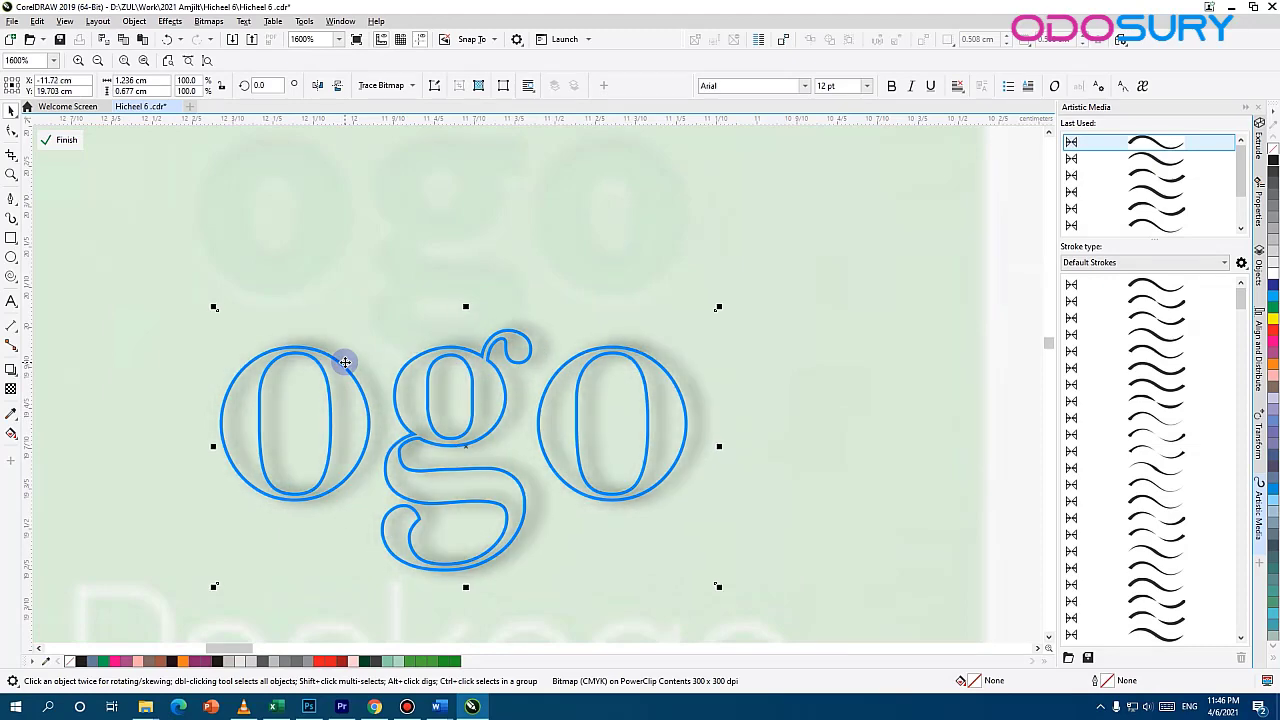
key("Left")
scroll(308, 363, "up", 2)
left_click_drag(89, 408, 286, 397)
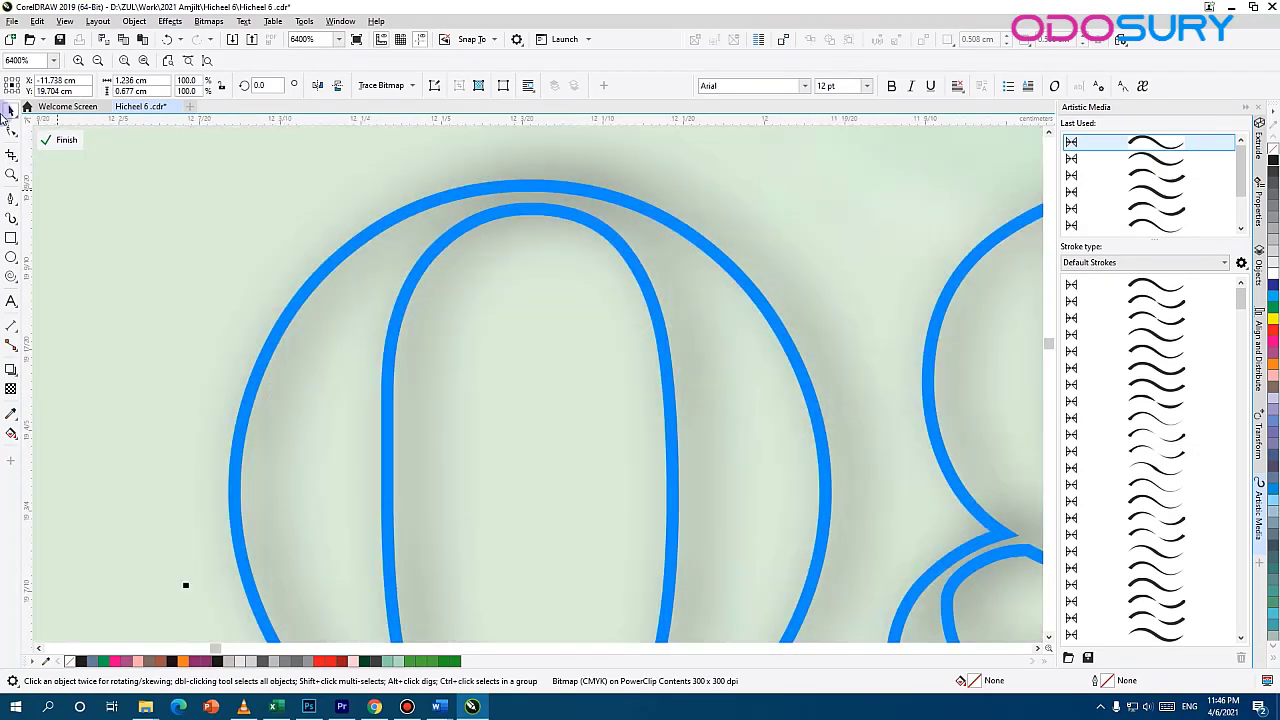
left_click(62, 141)
Move the shaded "ogo" text onto the recreated box's green panel, directly below the drop
scroll(785, 497, "down", 4)
left_click_drag(793, 500, 489, 284)
right_click(492, 309)
left_click(556, 293)
key("ctrl+Page_Down")
Fill the drop with the same dark green as the "ogo" letters
scroll(472, 322, "up", 4)
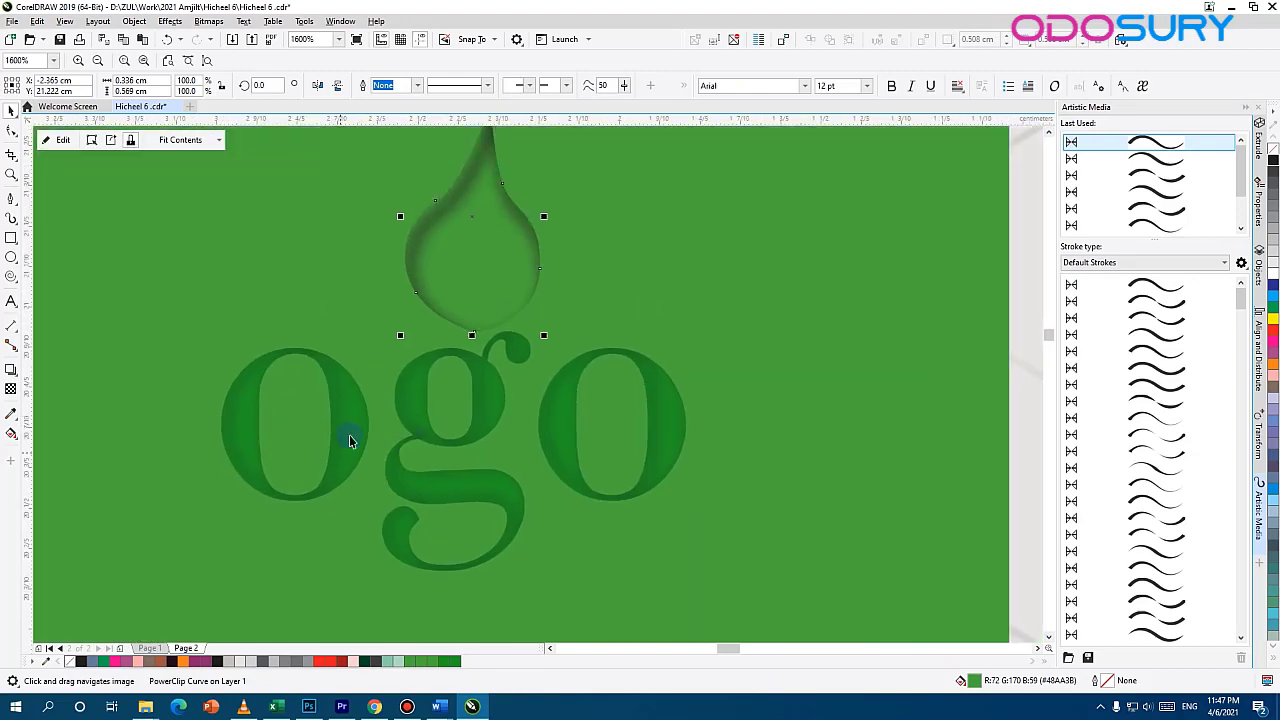
left_click(90, 243)
scroll(540, 152, "down", 2)
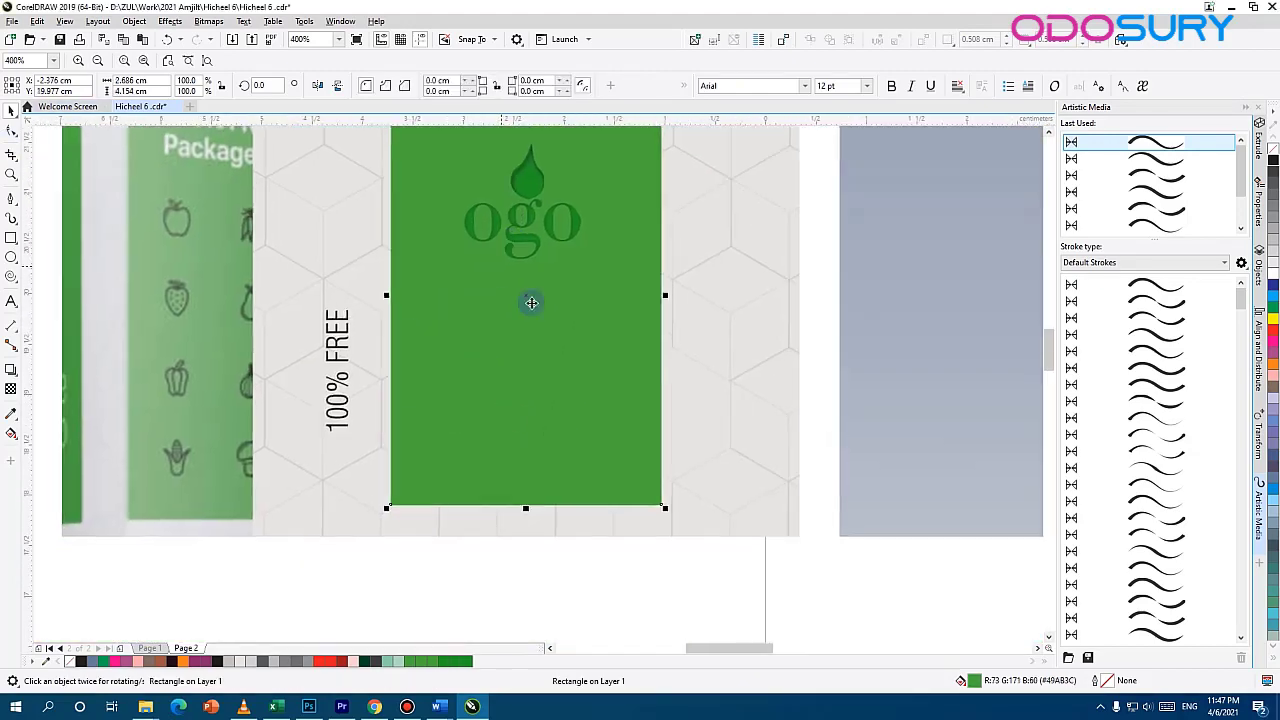
Select the drop and the "ogo" text together and nudge the logo up on the green panel
left_click(531, 300)
left_click(534, 184, "shift")
scroll(604, 316, "down", 1)
left_click(623, 157)
scroll(623, 157, "up", 1)
left_click(508, 346)
left_click(501, 382, "shift")
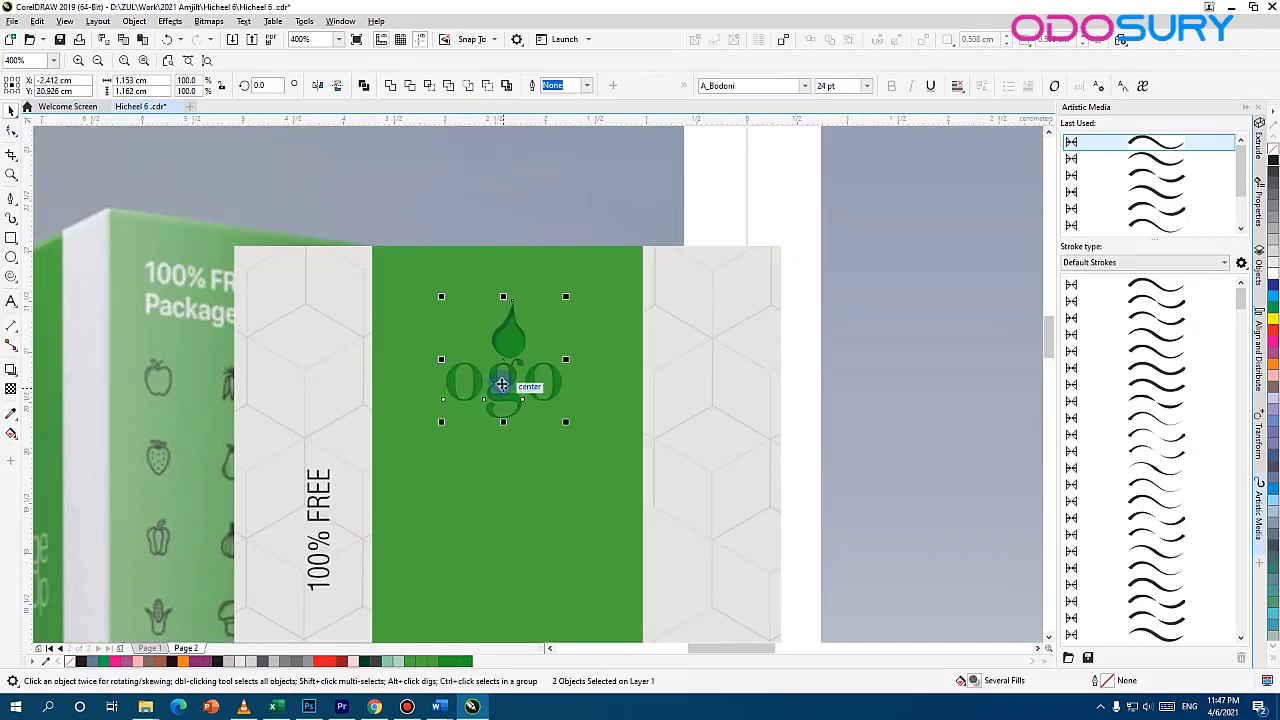
key("Up")
Move the black "Package mock up" text from beside the photo across the reference boxes toward the recreated green panel
scroll(586, 382, "down", 1)
left_click(443, 497)
left_click_drag(220, 489, 395, 378)
scroll(454, 371, "down", 1)
scroll(523, 362, "up", 1)
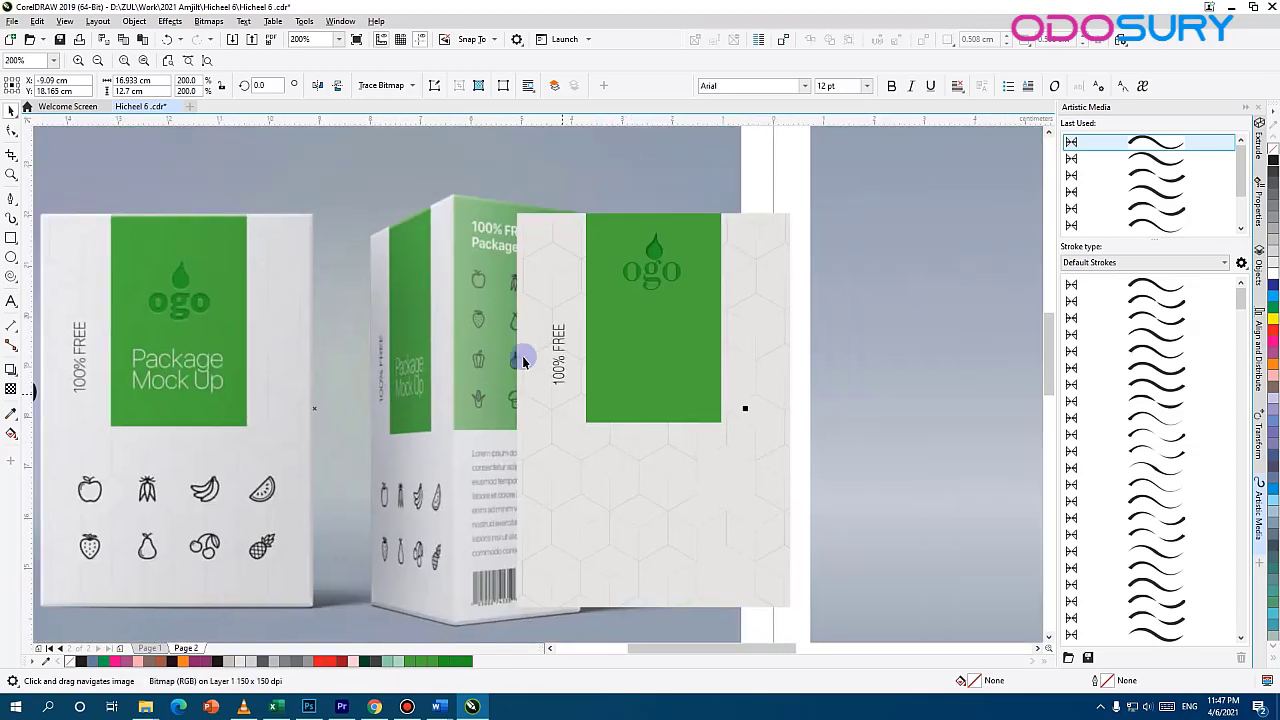
left_click_drag(227, 381, 289, 377)
left_click_drag(92, 380, 636, 355)
Set the "Package mock up" text in Mogul Helios and break it into two lines after "Package"
left_click(740, 86)
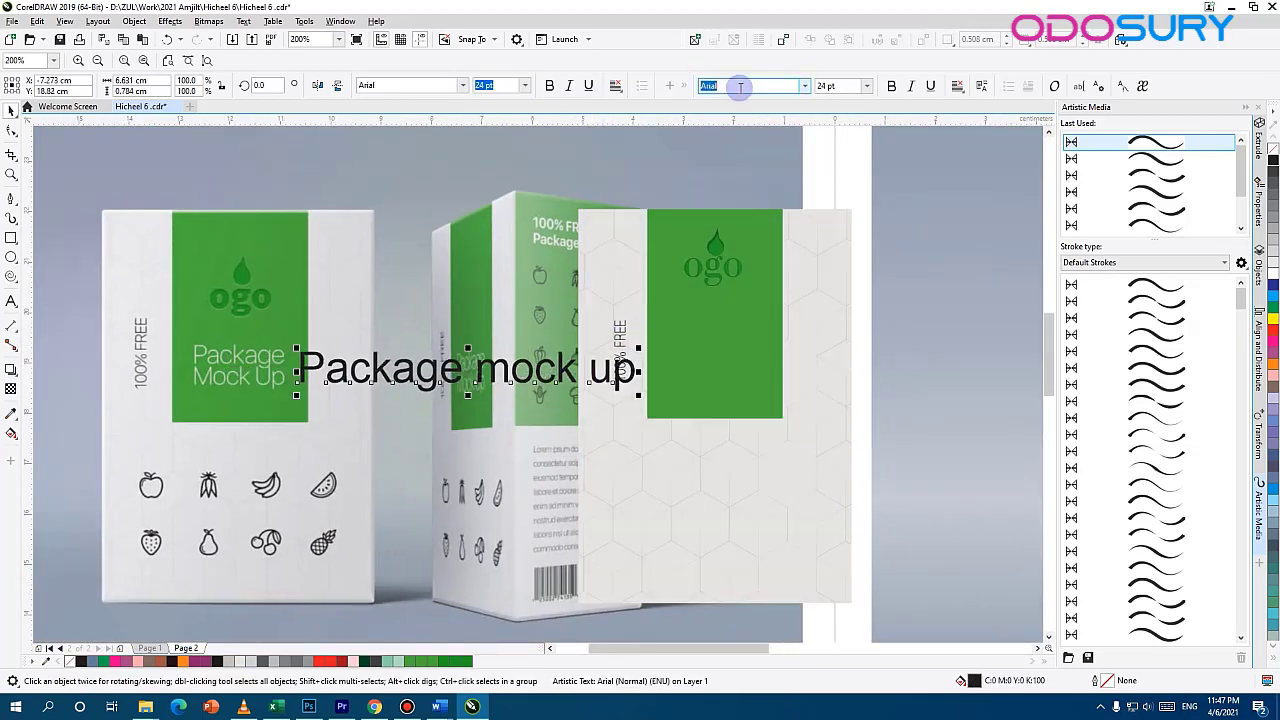
type("Mogul Helios")
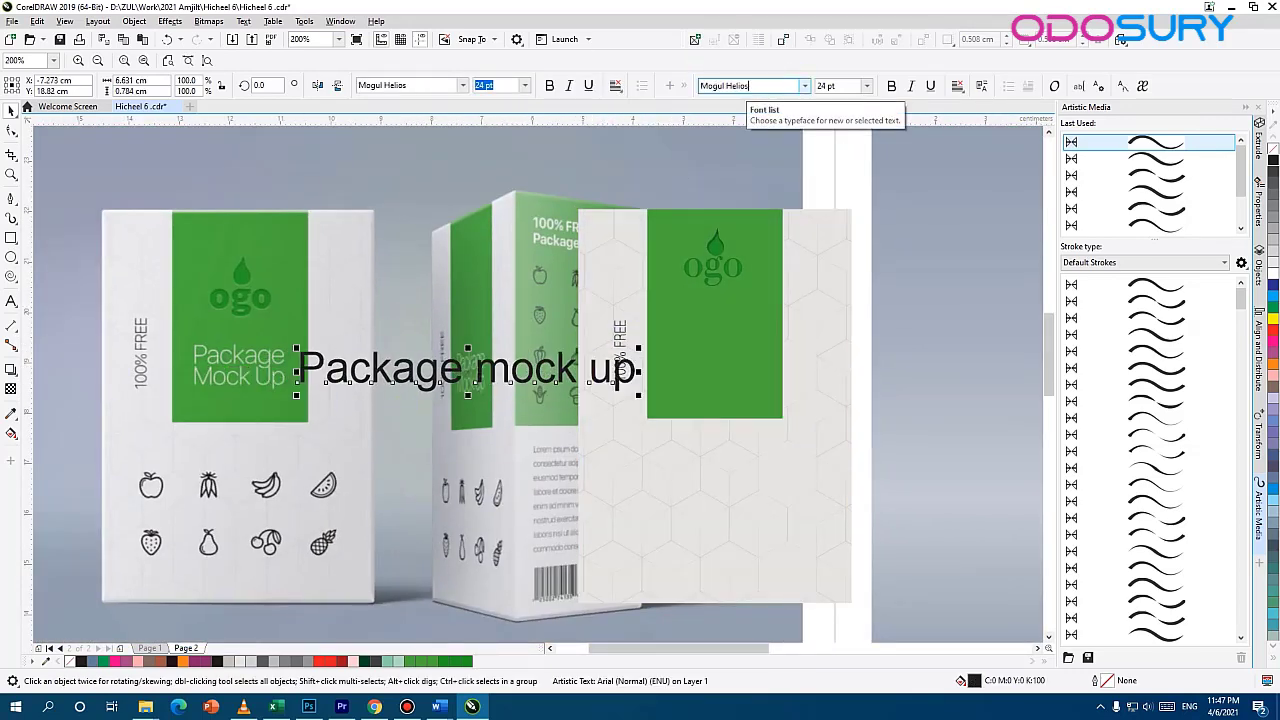
key("Return")
double_click(431, 372)
key("Return")
key("ctrl+a")
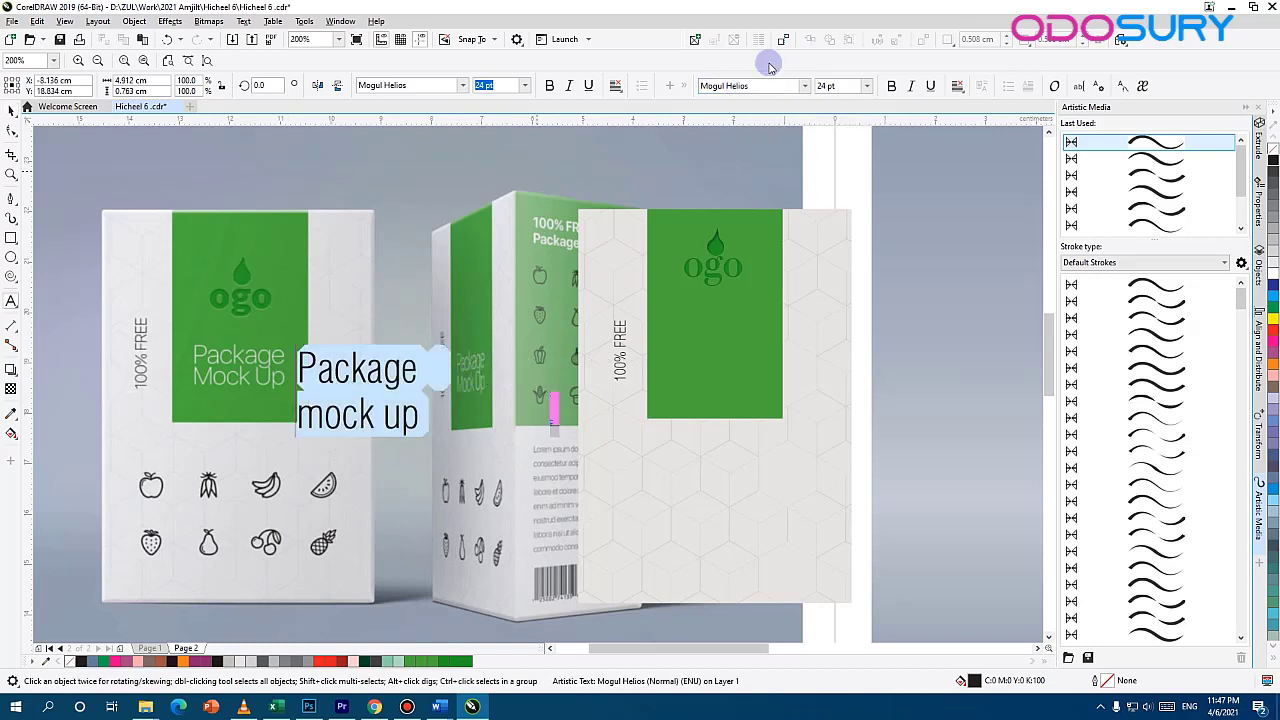
Center-align the two-line "Package mock up" text and change its case to UPPERCASE
left_click(957, 85)
left_click(985, 128)
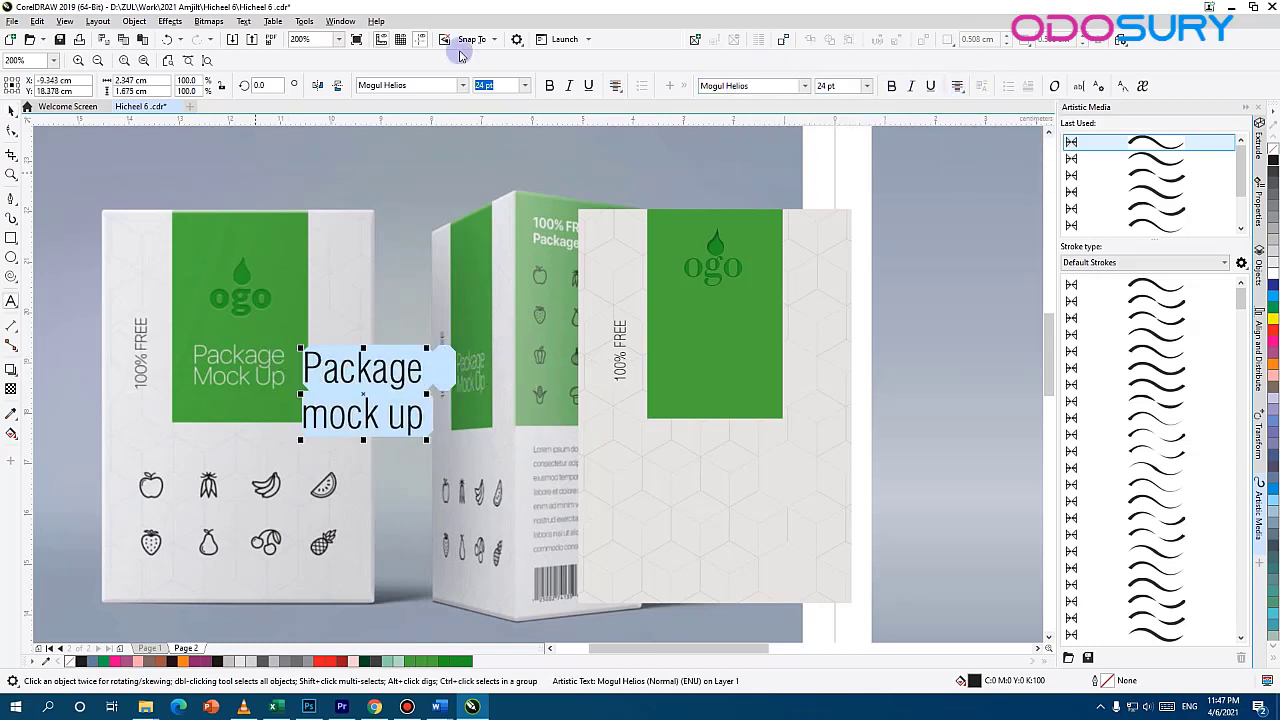
left_click(256, 24)
left_click(283, 297)
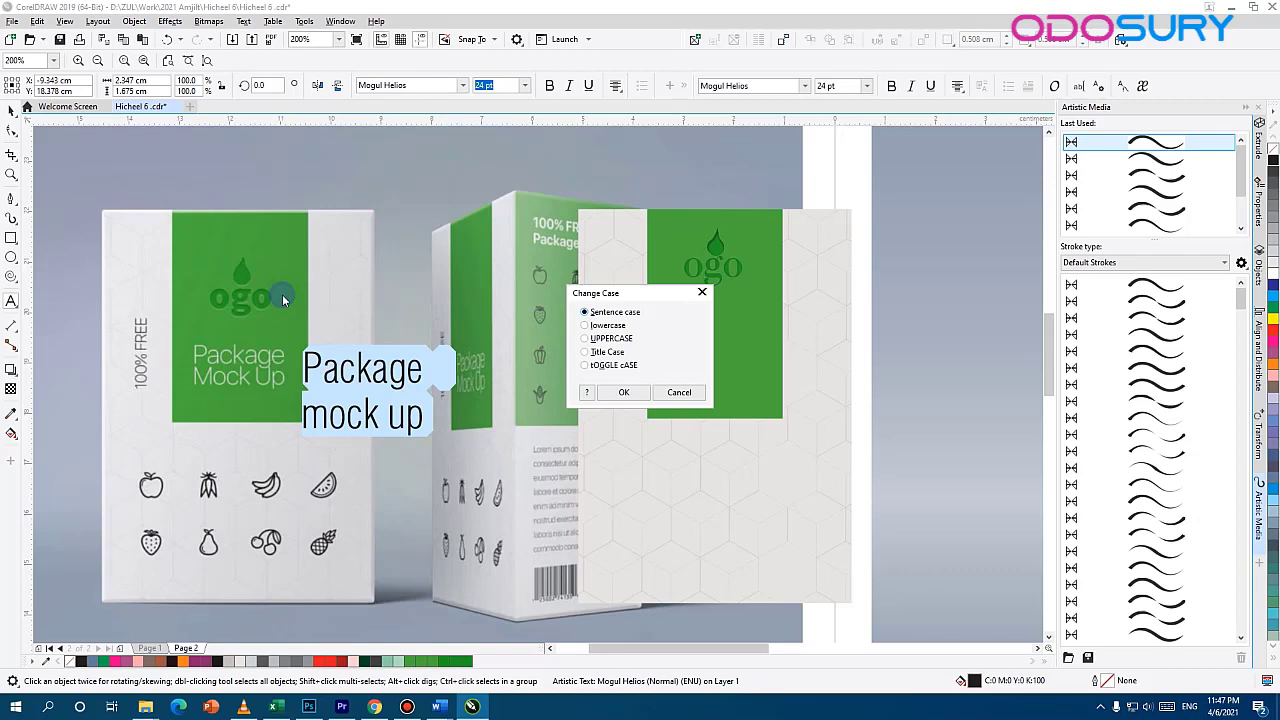
left_click(610, 338)
left_click(623, 392)
key("ctrl+space")
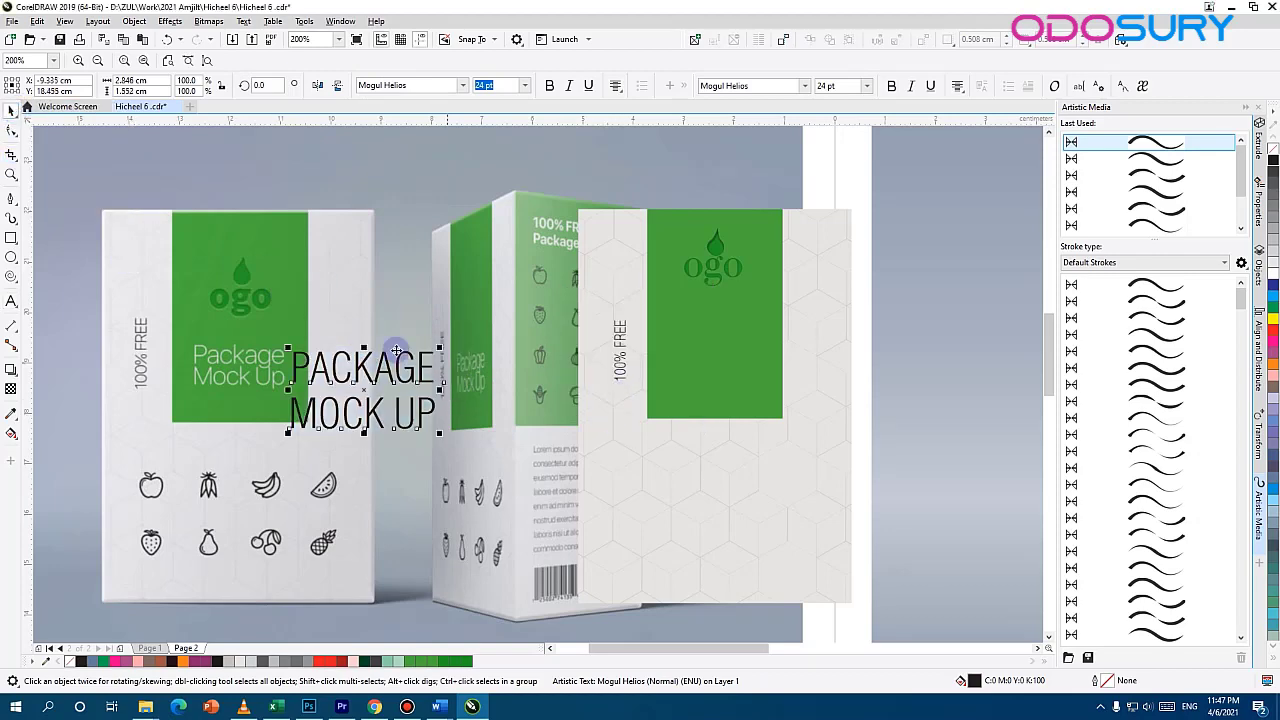
Place the "PACKAGE MOCK UP" text on the recreated green panel, bring it to the front and scale it to about 17 pt
left_click(514, 362)
left_click(842, 626)
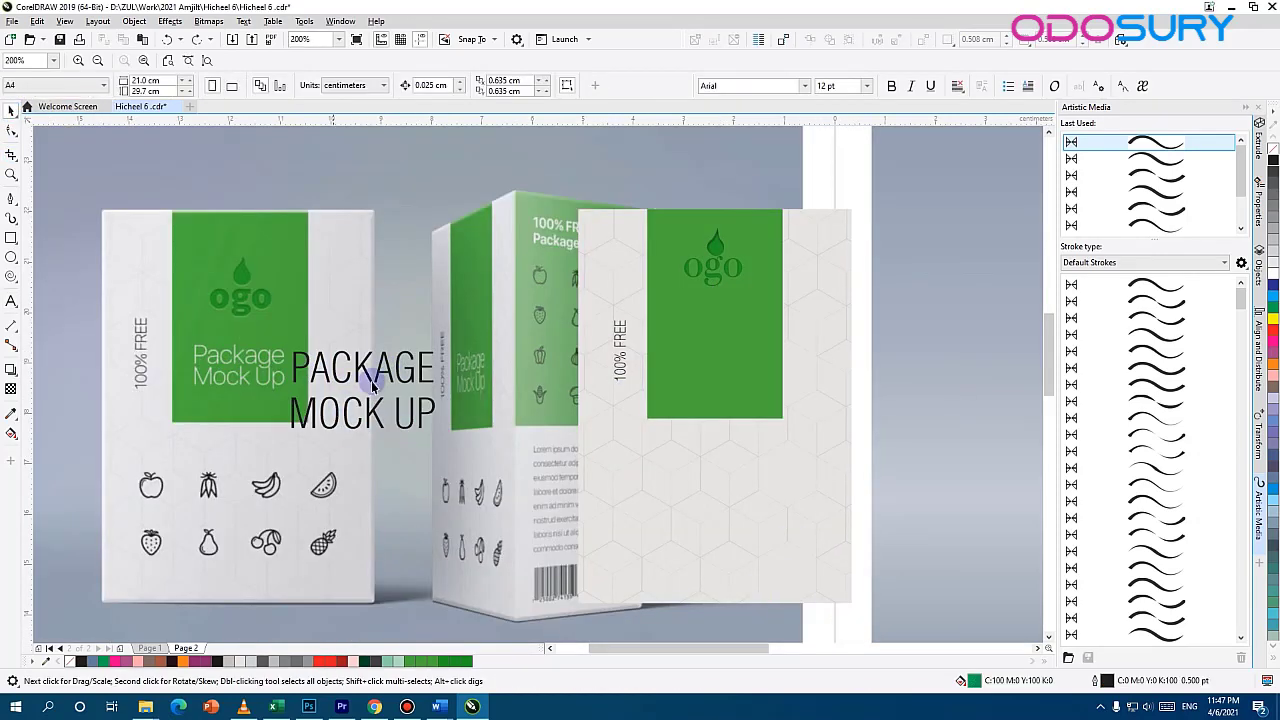
left_click_drag(373, 385, 724, 350)
right_click(786, 320)
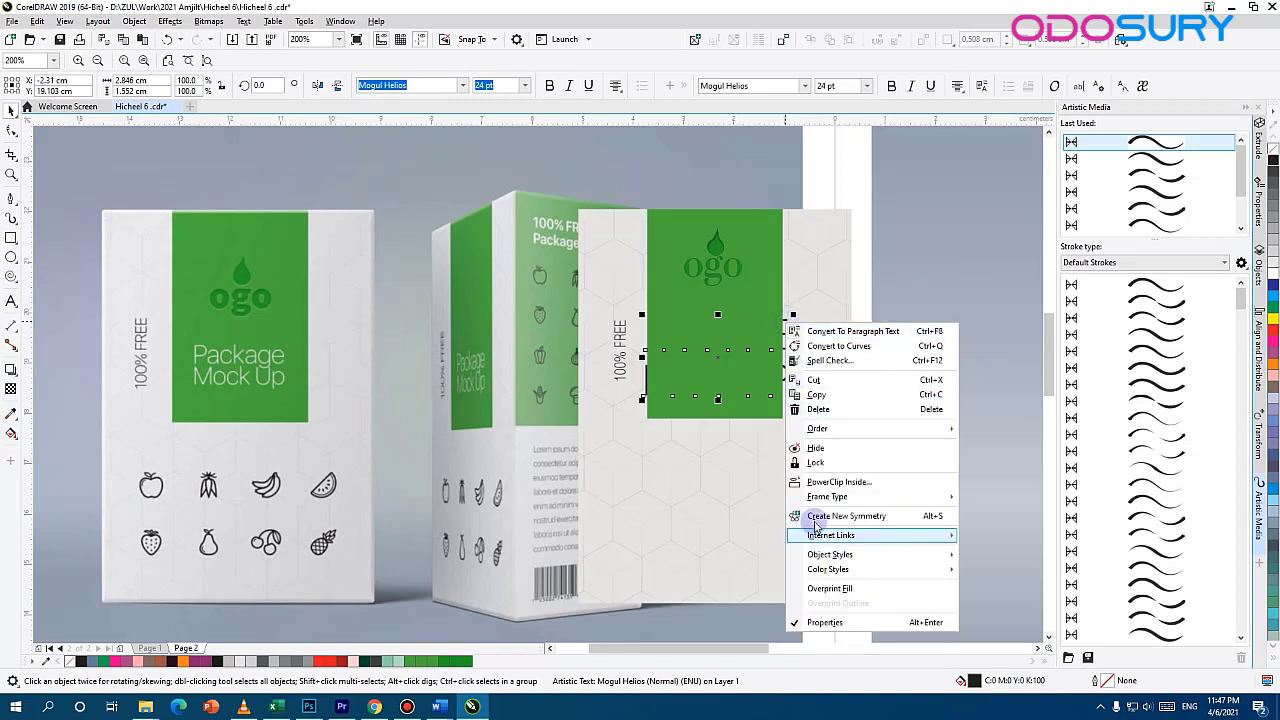
mouse_move(860, 428)
left_click(975, 455)
left_click_drag(795, 316, 774, 327)
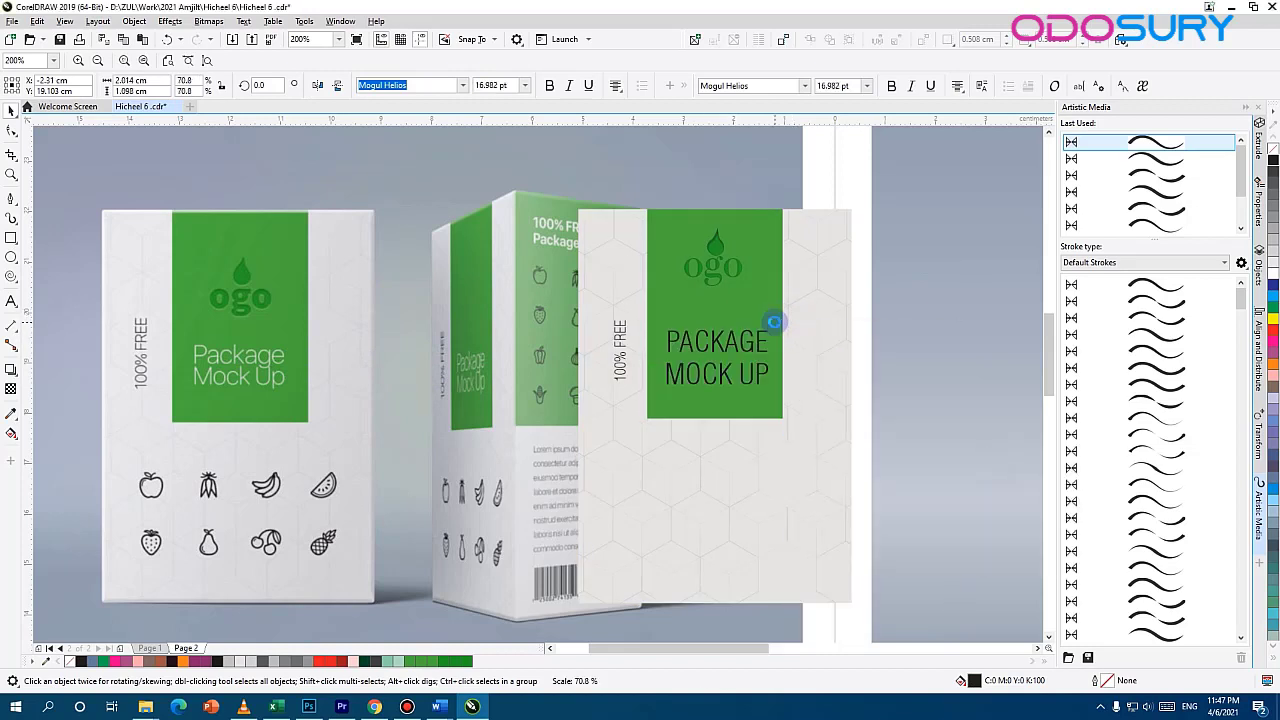
Switch to Chrome, examine the "package design" image results and the original box mockup there, and return to CorelDRAW
left_click(386, 710)
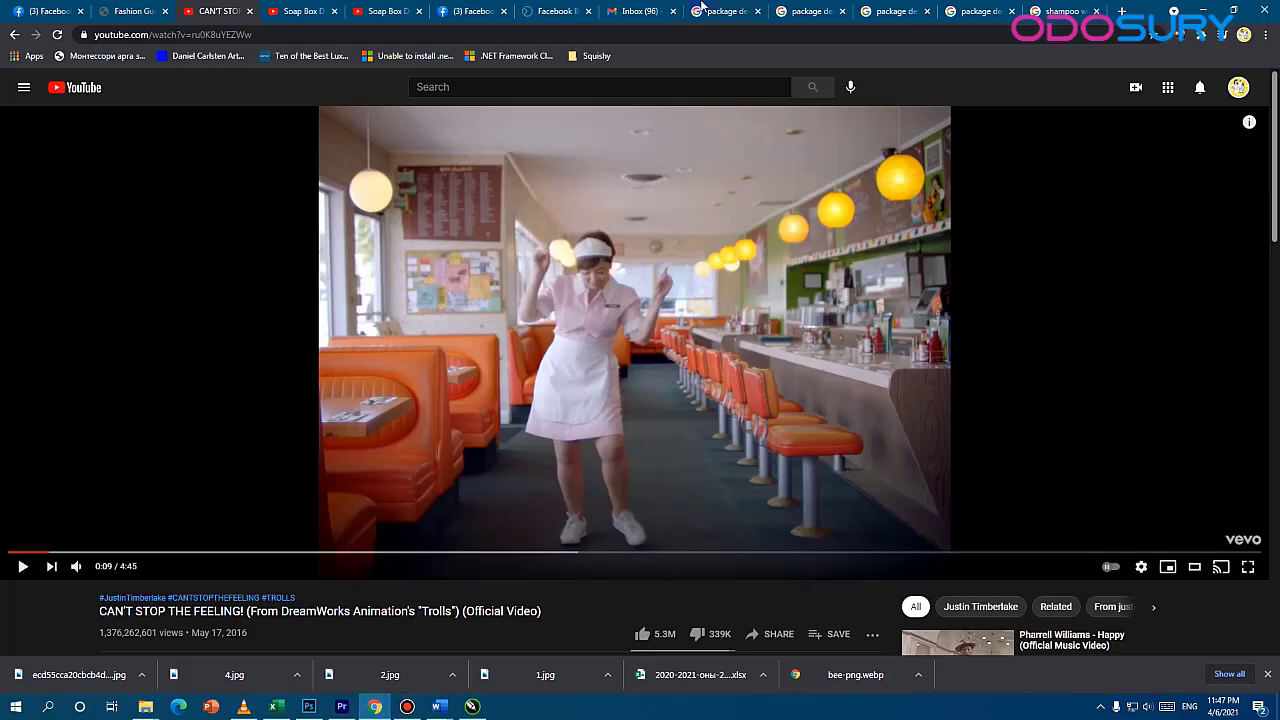
left_click(728, 10)
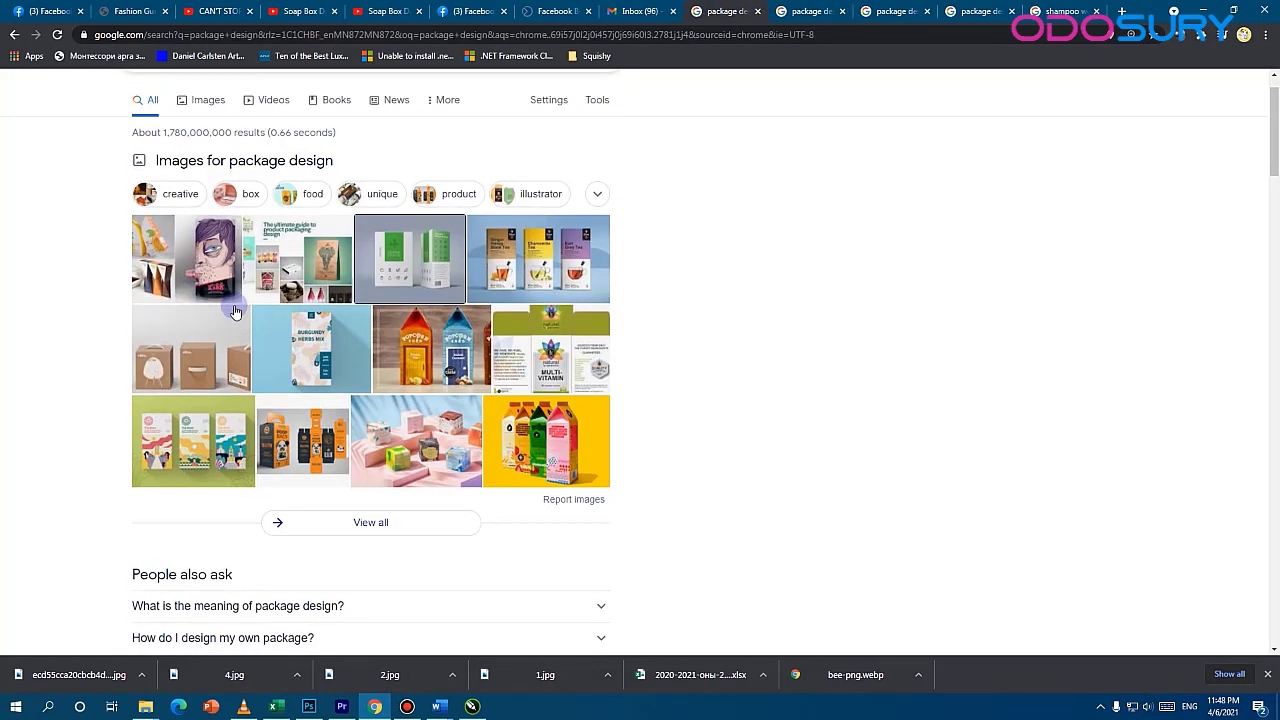
scroll(195, 283, "up", 1)
left_click_drag(237, 104, 133, 104)
left_click(797, 12)
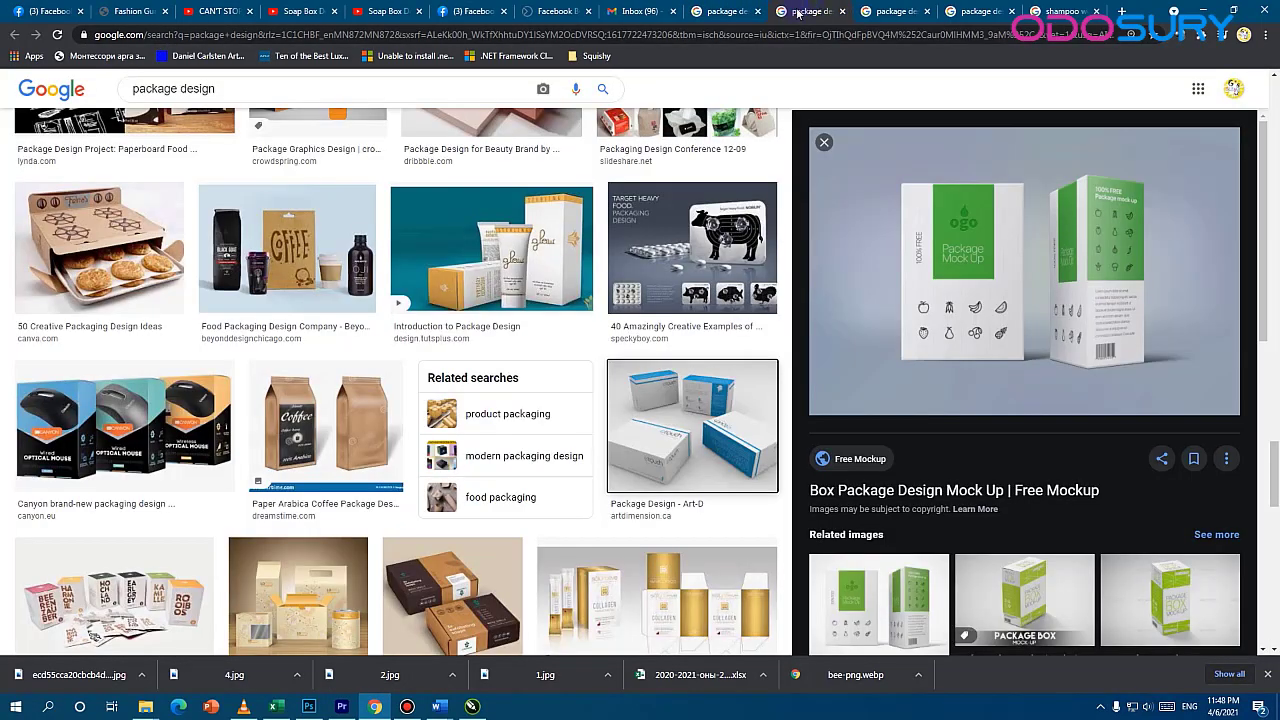
scroll(490, 510, "down", 15)
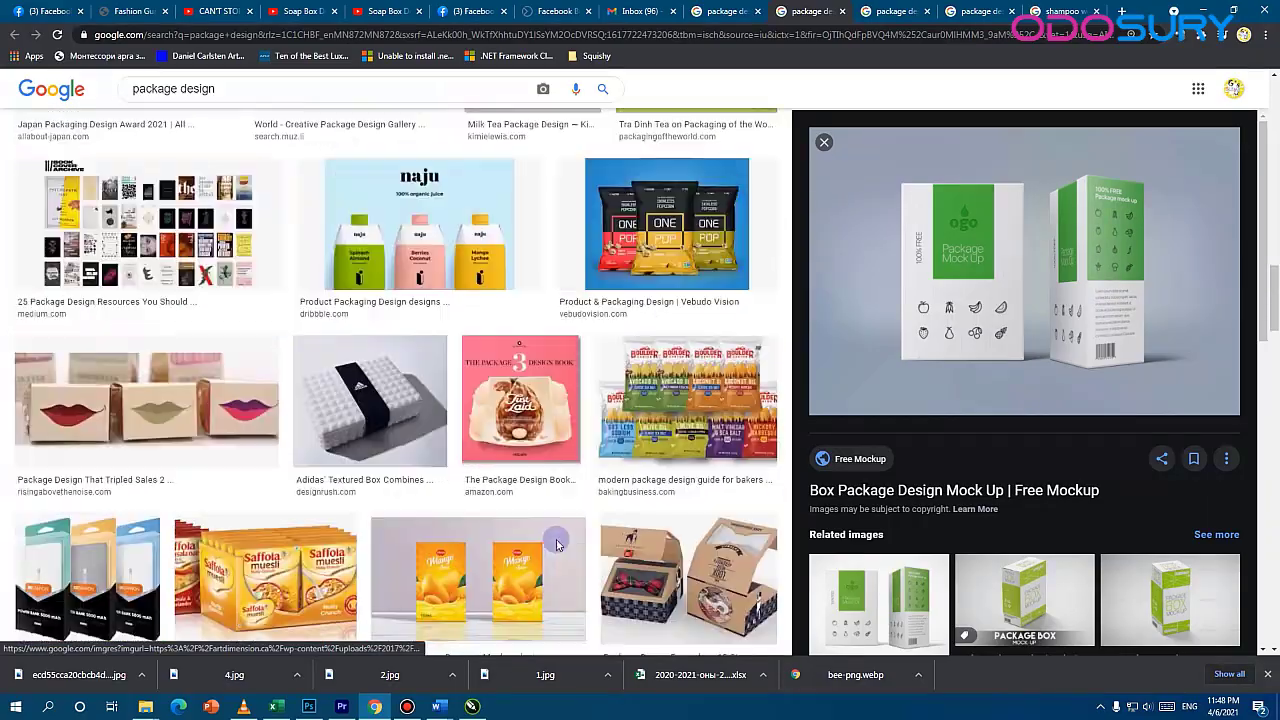
scroll(588, 523, "up", 3)
key("alt+Tab")
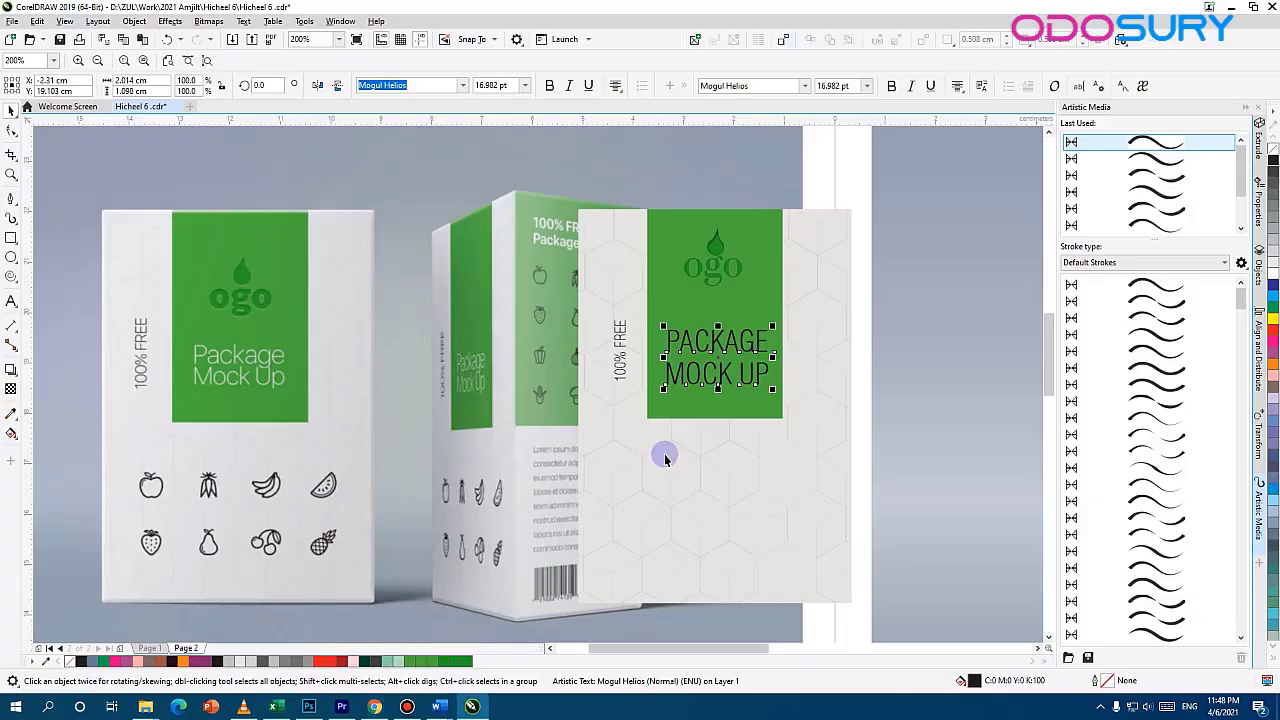
Adjust the vertical position of the "PACKAGE MOCK UP" text on the green panel and fill it white
scroll(748, 356, "up", 1)
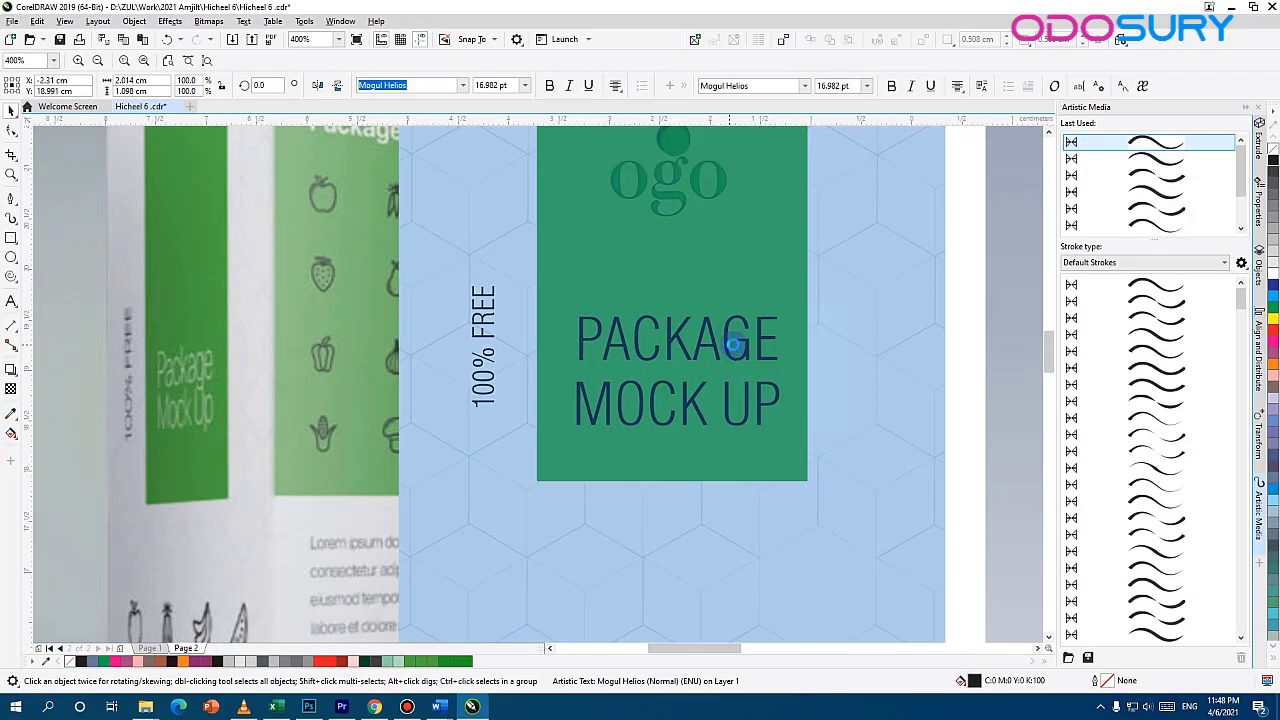
scroll(534, 474, "down", 2)
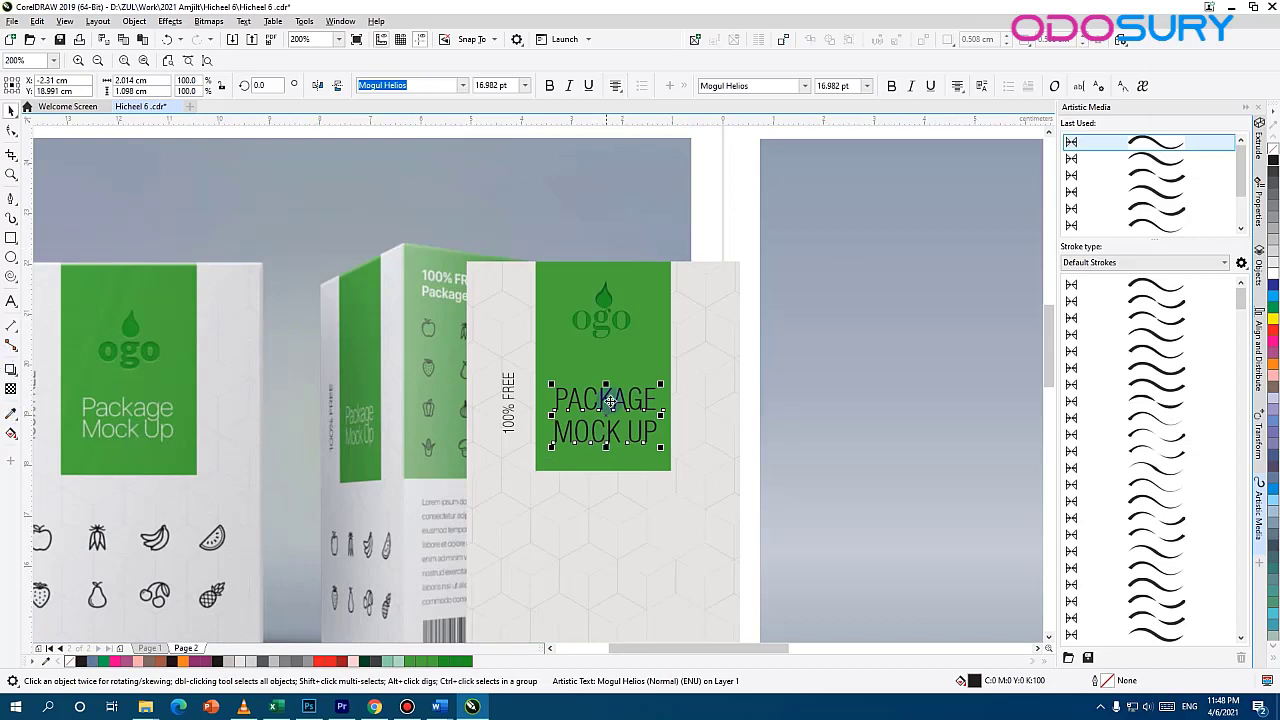
left_click_drag(603, 398, 603, 384)
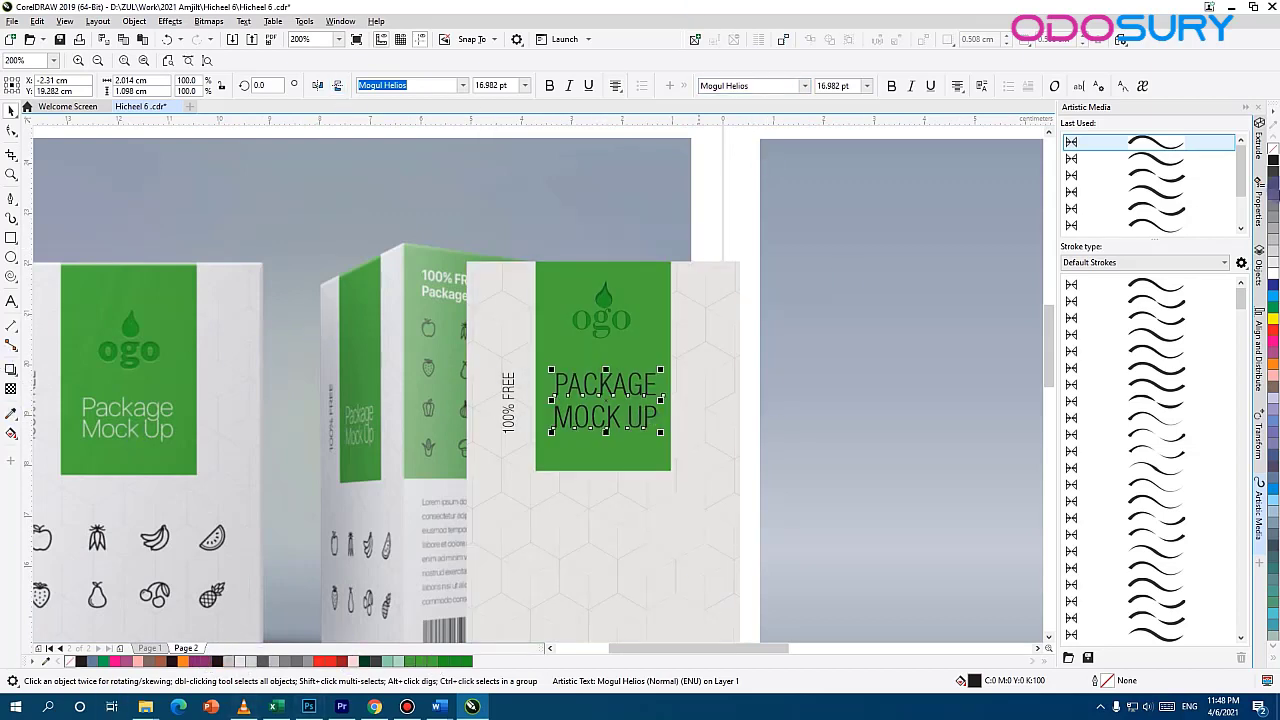
left_click(1274, 272)
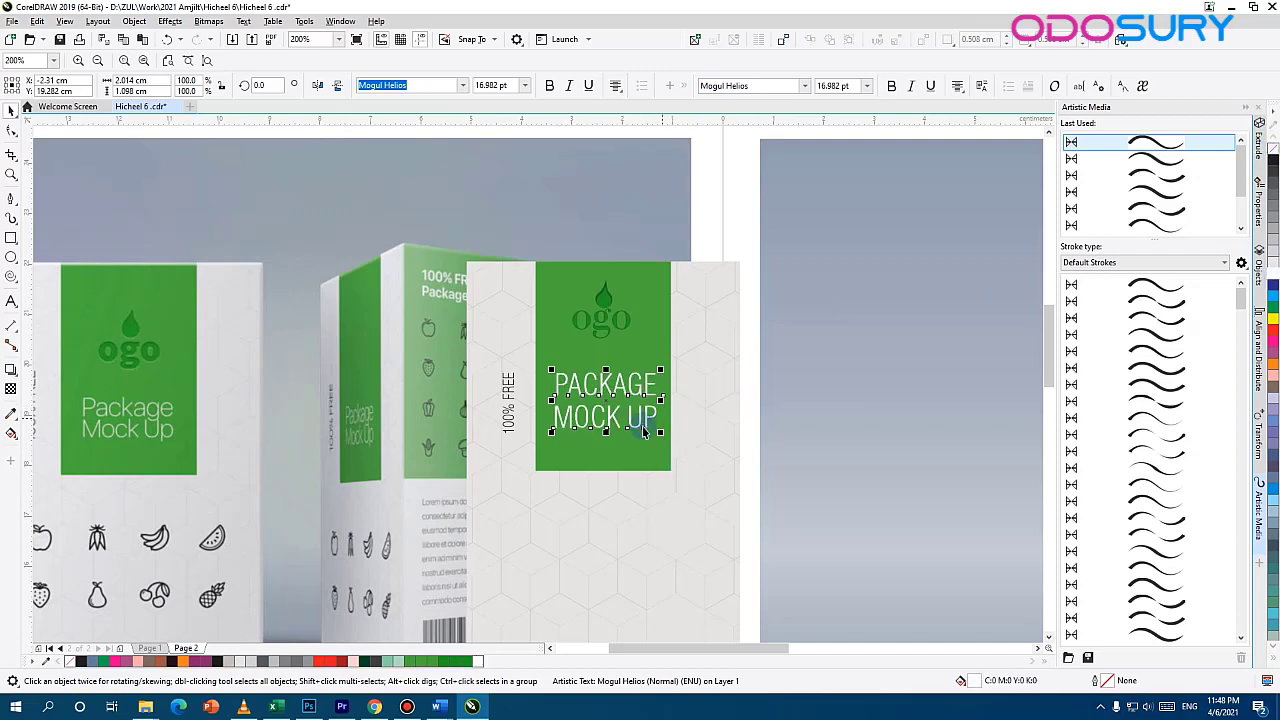
left_click_drag(631, 431, 632, 430)
left_click_drag(580, 517, 631, 377)
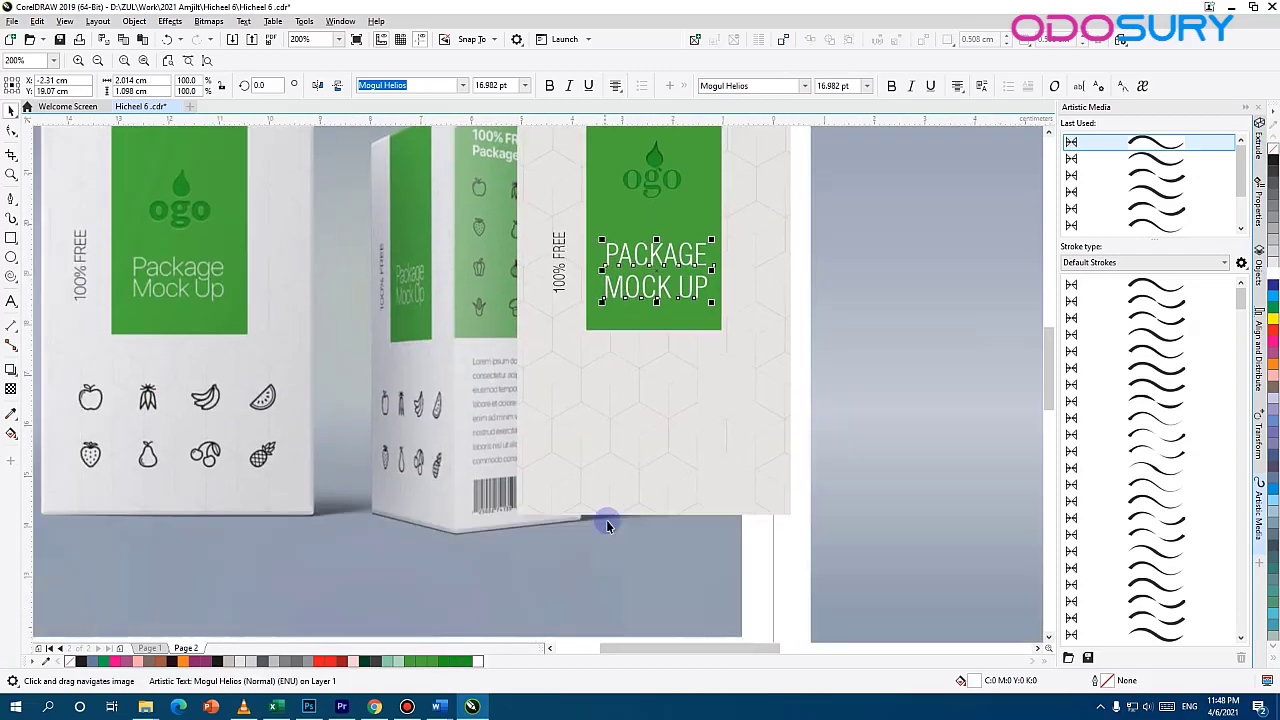
left_click(572, 528)
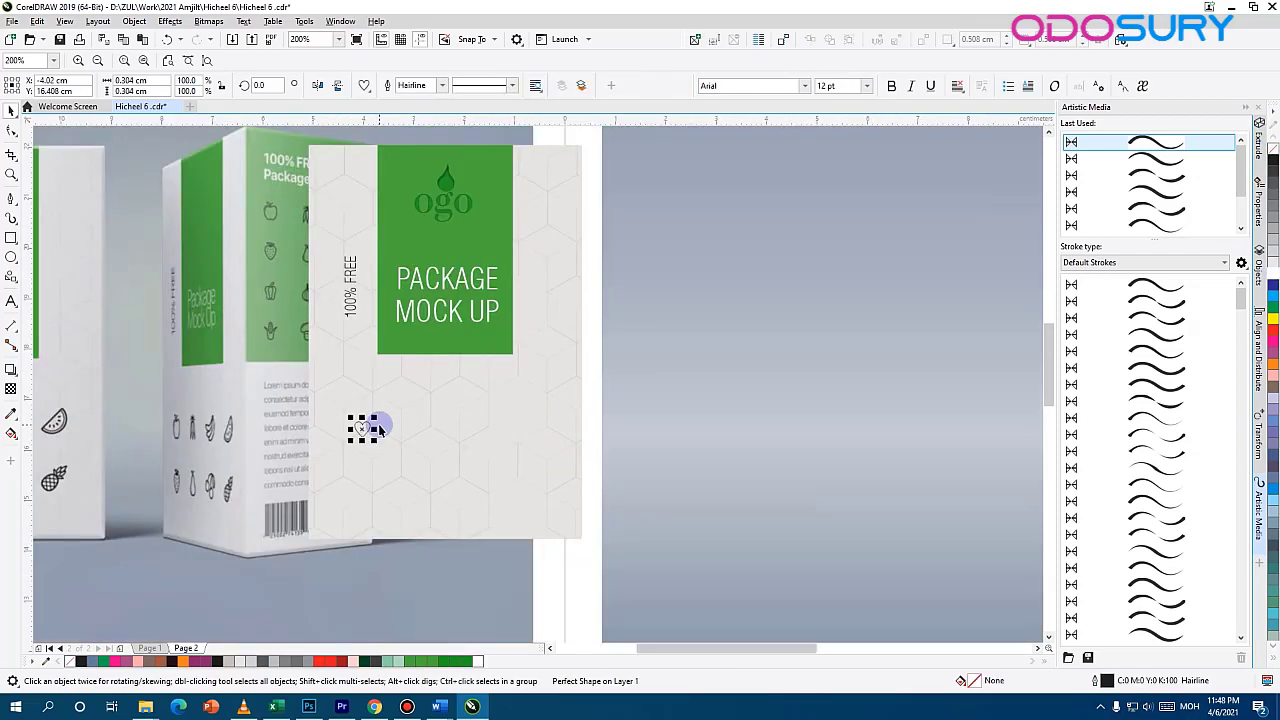
key("Delete")
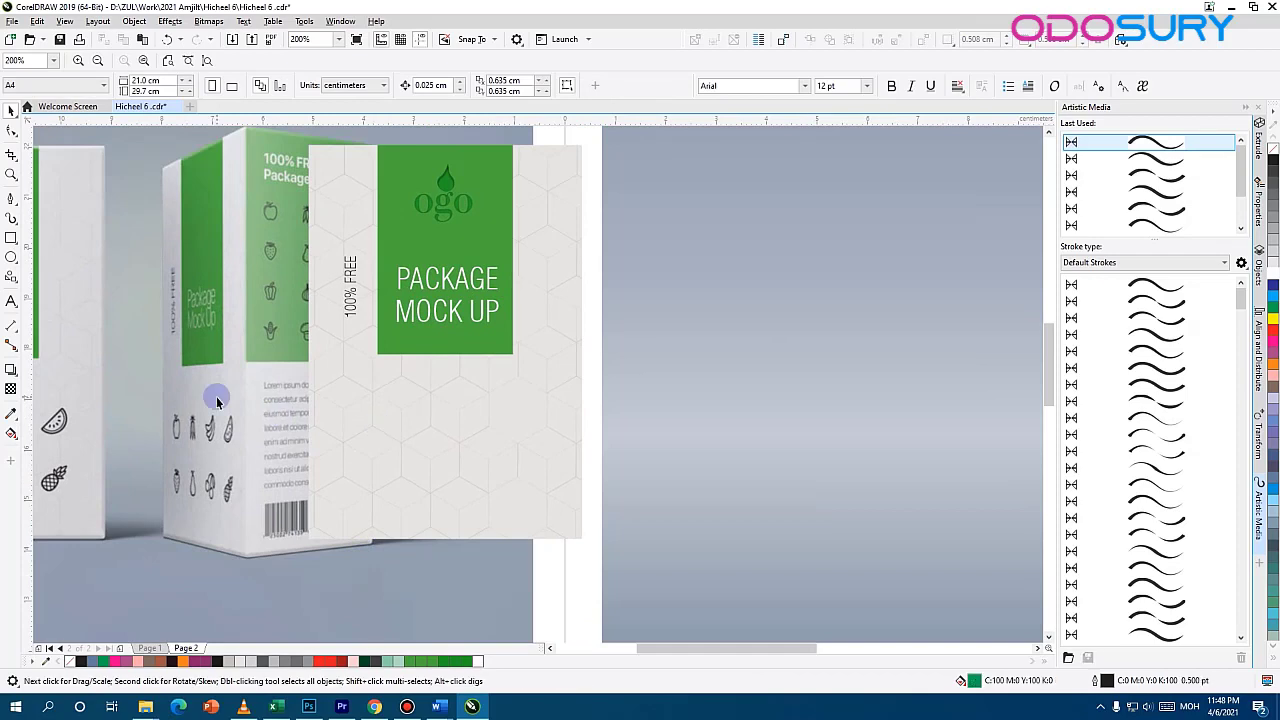
Trace the body of the reference photo's apple icon with the Pen tool as a closed curve about 0.44 cm wide
left_click_drag(649, 285, 733, 148)
scroll(389, 331, "up", 1)
left_click_drag(281, 236, 534, 543)
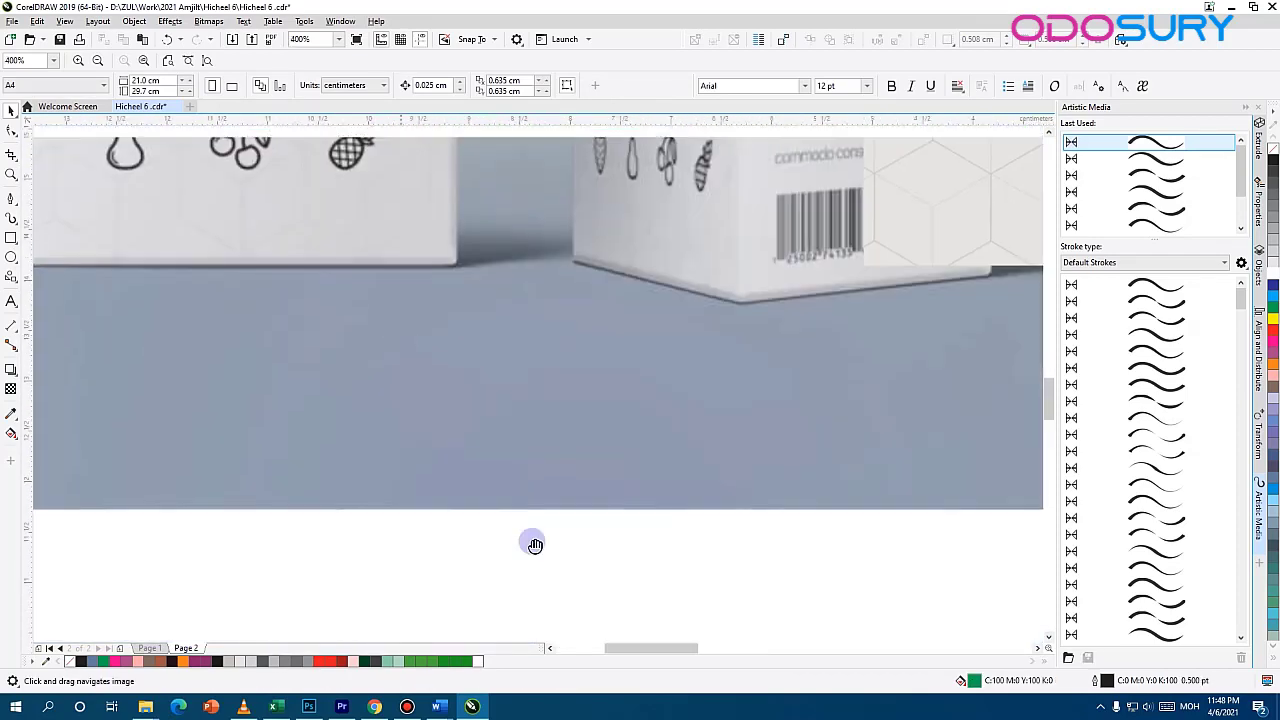
scroll(388, 506, "up", 2)
left_click_drag(180, 170, 638, 485)
scroll(468, 447, "down", 2)
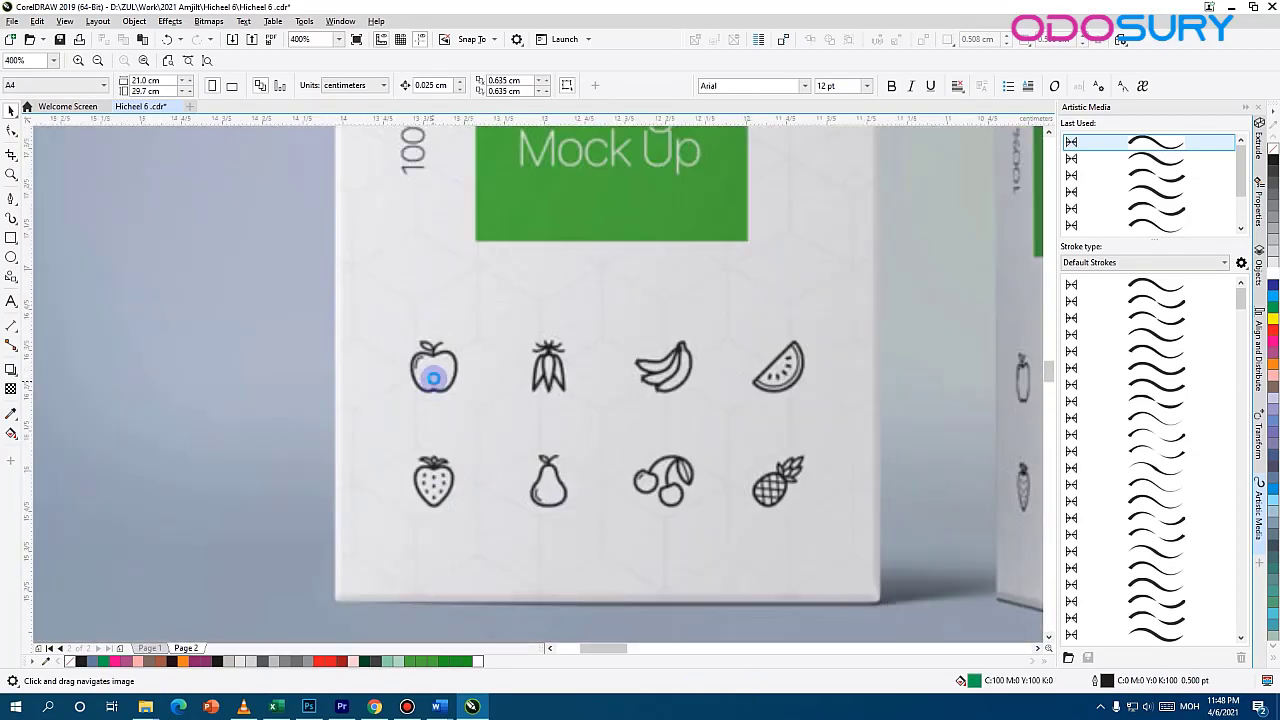
scroll(431, 375, "up", 2)
left_click_drag(422, 334, 397, 437)
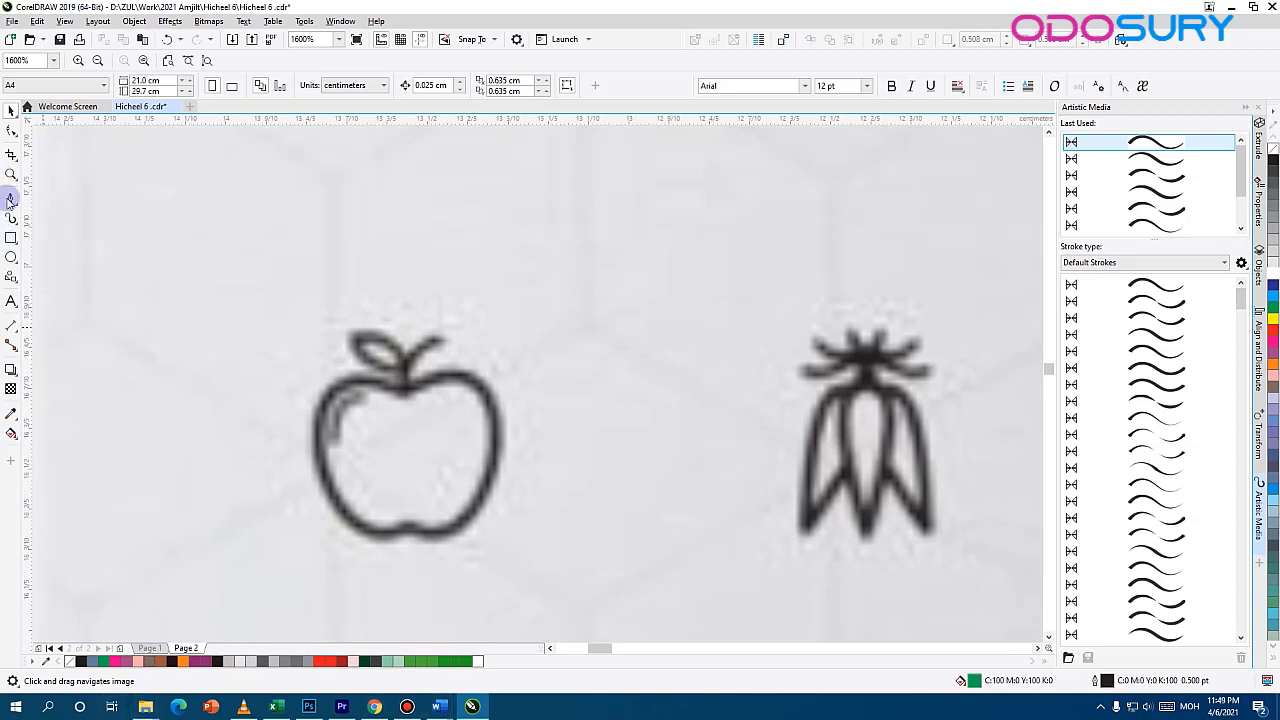
left_click(10, 198)
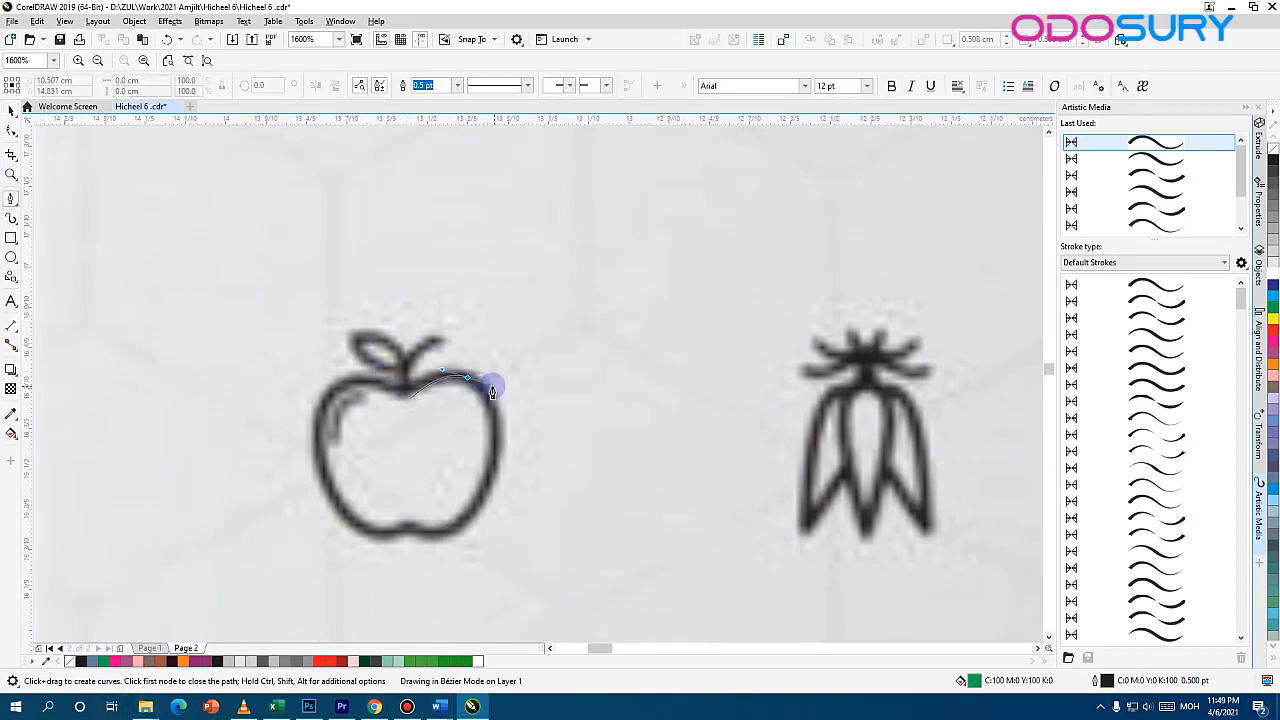
left_click_drag(490, 471, 391, 531)
left_click_drag(381, 534, 365, 536)
left_click_drag(316, 430, 318, 386)
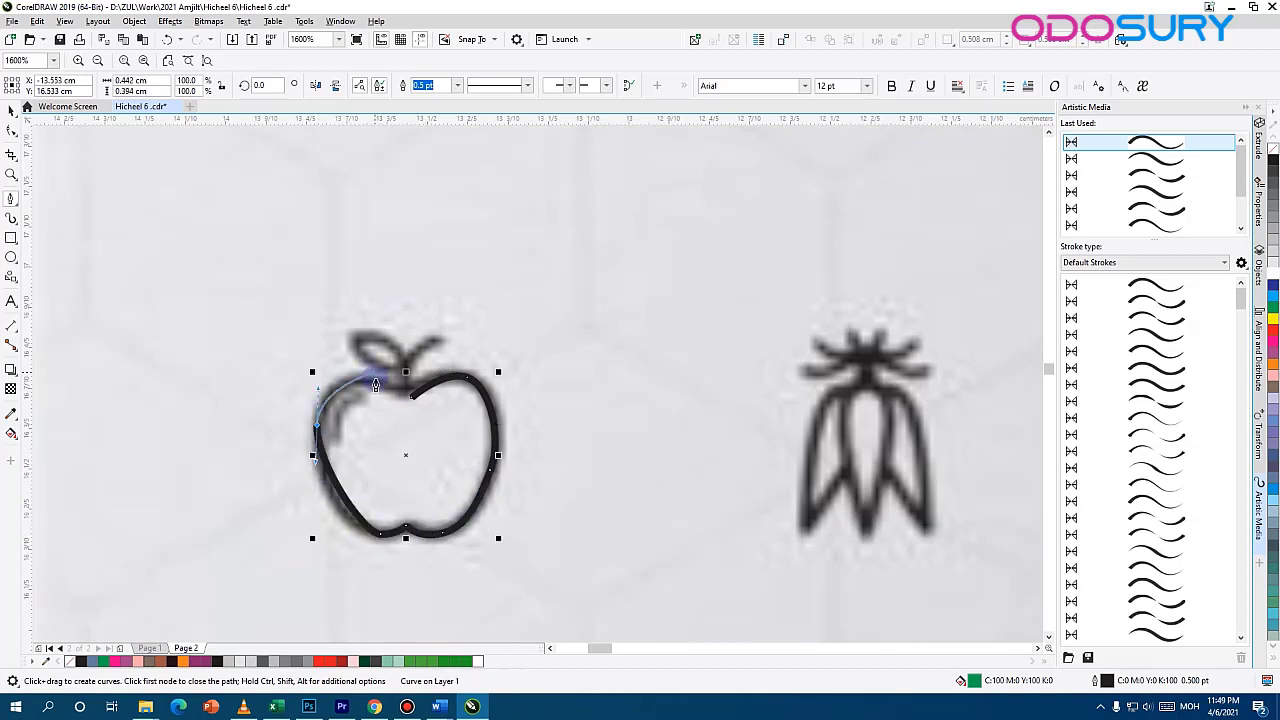
left_click(350, 384)
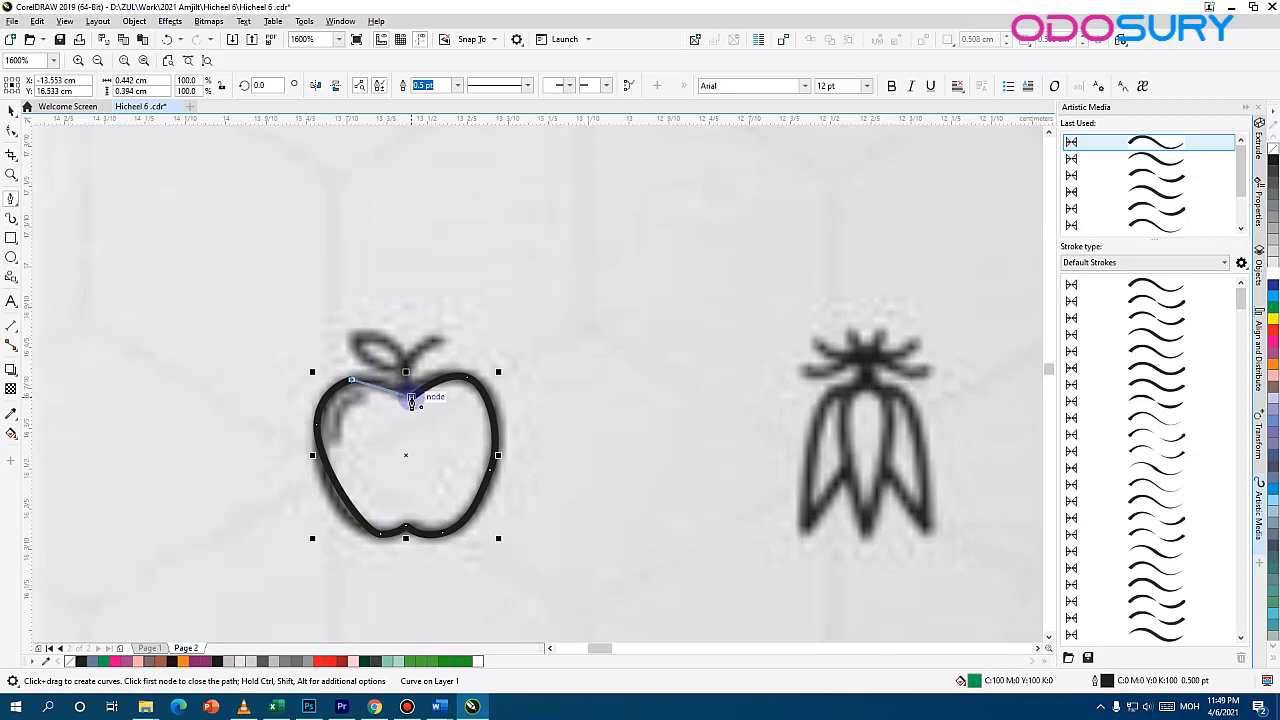
left_click(411, 398)
Trace the apple's leaf and stem as one curve about 0.22 cm wide, ending at the notch on top of the body
left_click(440, 342)
mouse_move(402, 367)
left_mouse_down()
mouse_move(379, 369)
mouse_move(355, 340)
mouse_move(411, 386)
left_mouse_up()
left_click(364, 336)
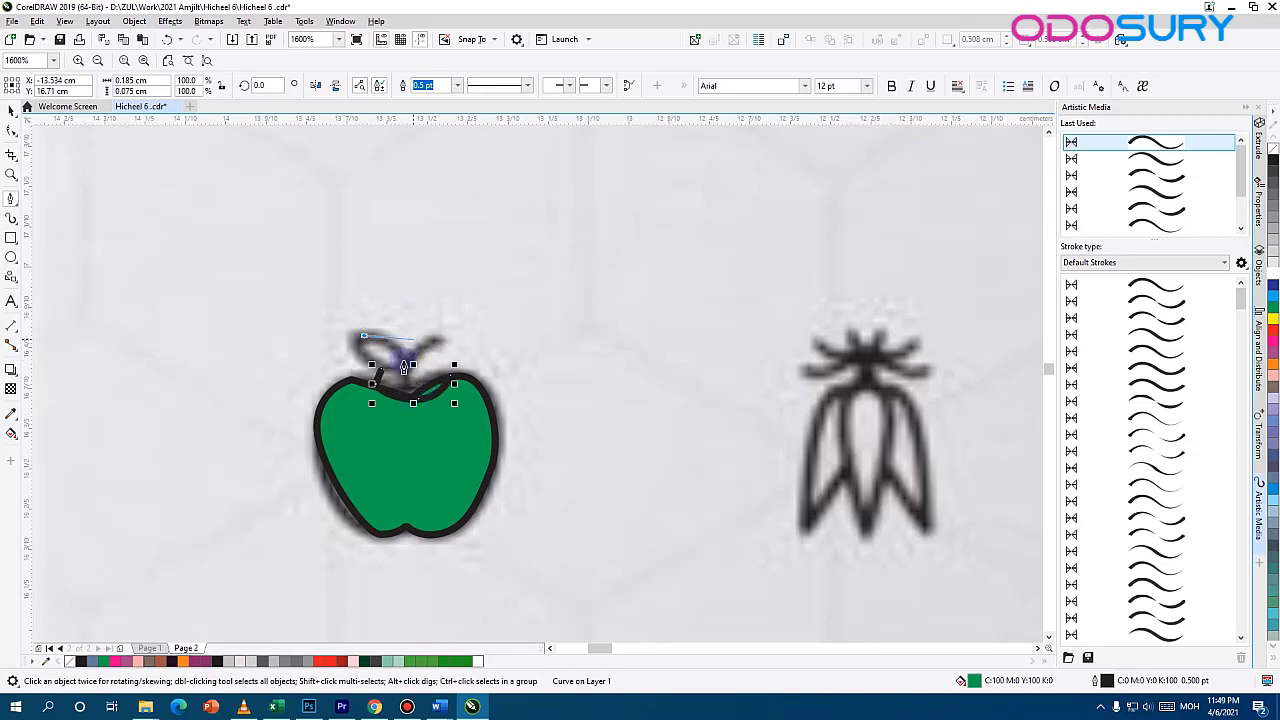
key("ctrl+z")
left_click_drag(340, 331, 395, 347)
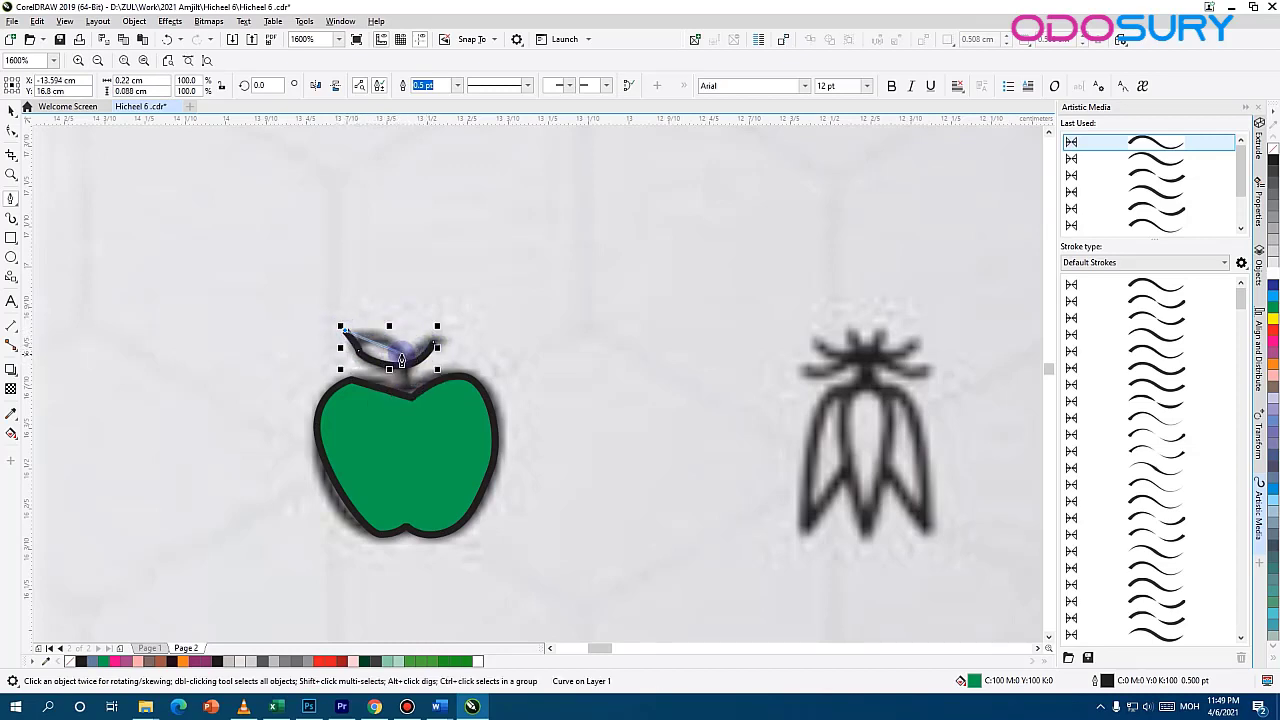
left_click_drag(418, 408, 411, 413)
left_click(411, 398)
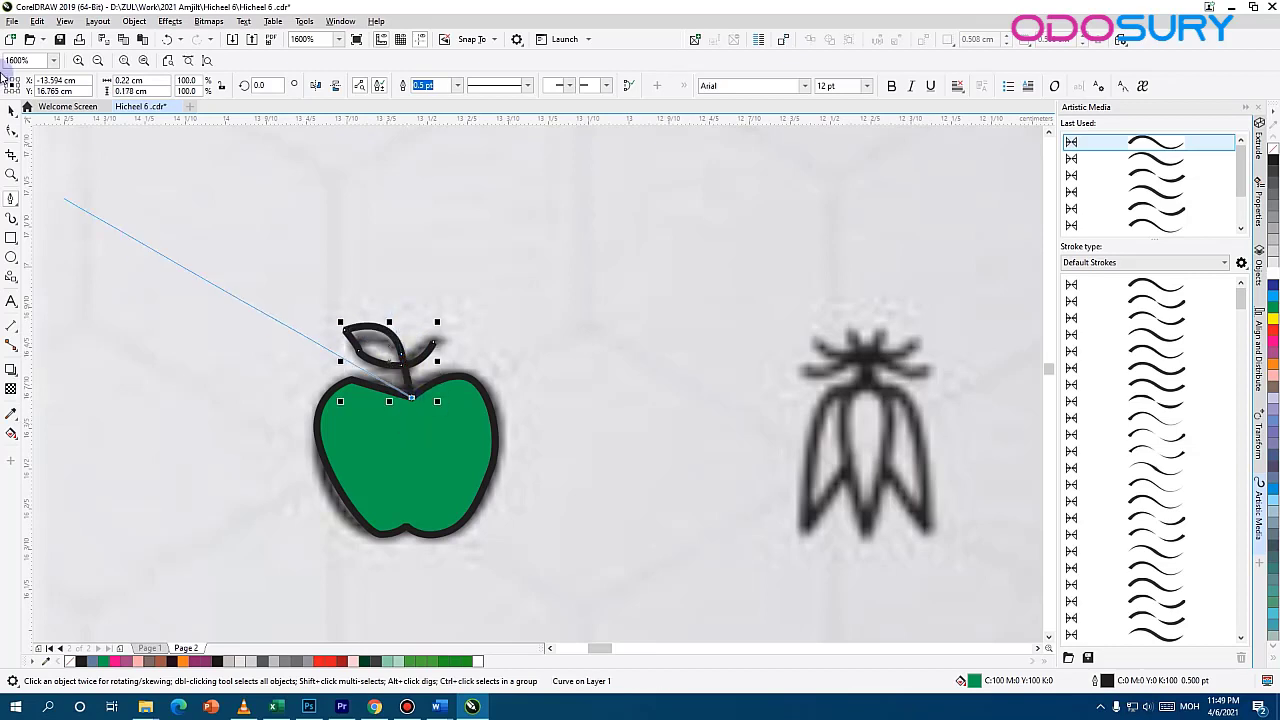
Combine the apple body with its leaf-and-stem curve and give it a black outline with no fill
left_click(11, 111)
left_click(451, 426)
left_click(405, 348, "shift")
left_click(363, 85)
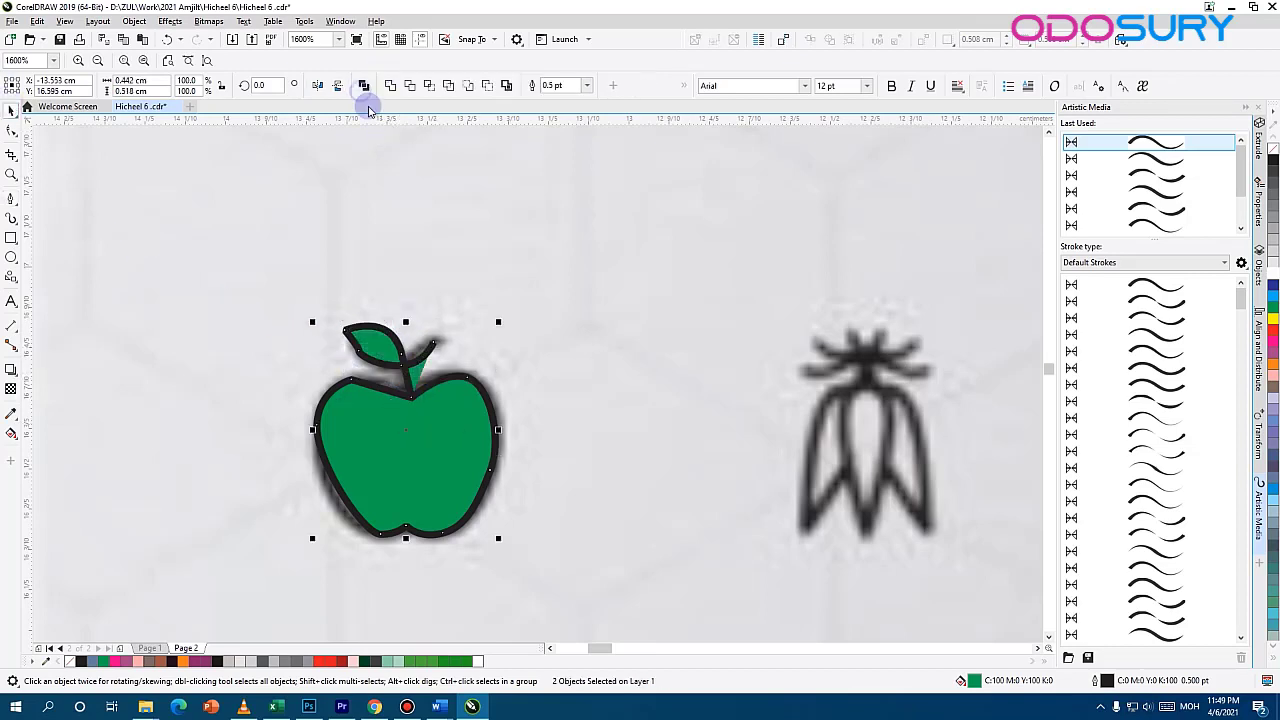
right_click(69, 661)
right_click(81, 661)
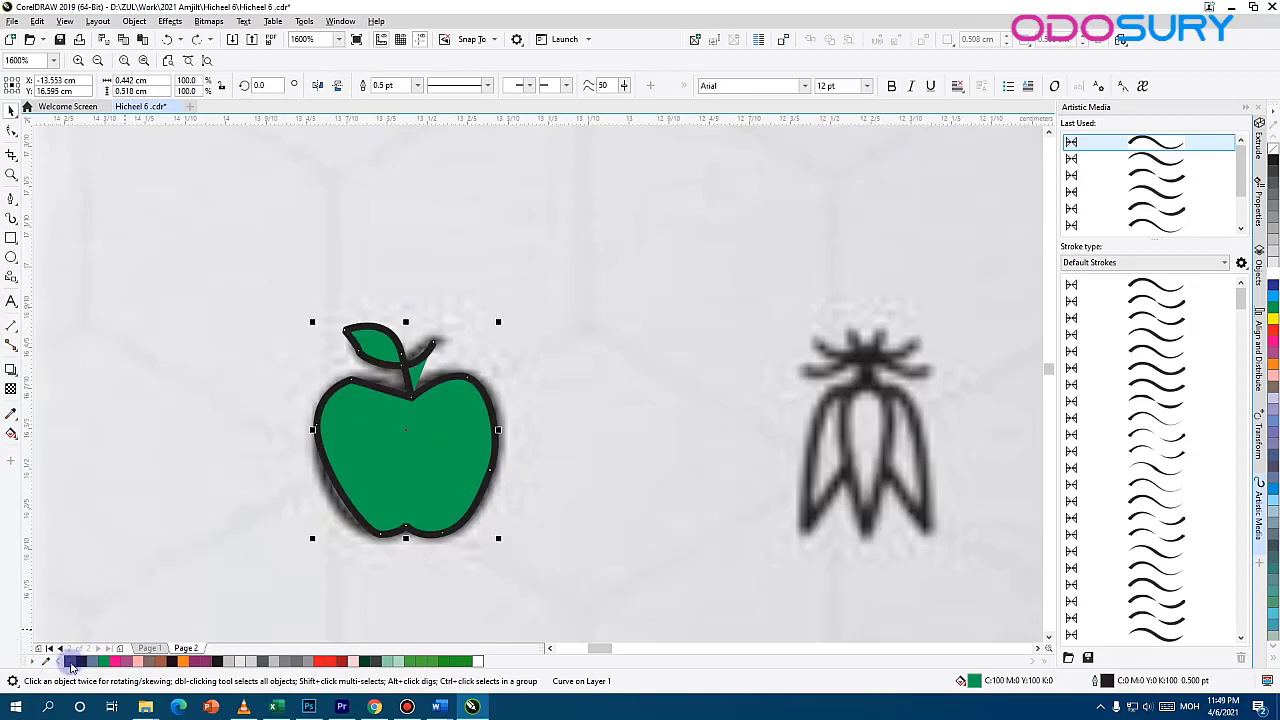
left_click(70, 661)
Set the apple's outline width to Hairline, keeping the black outline color
double_click(1109, 680)
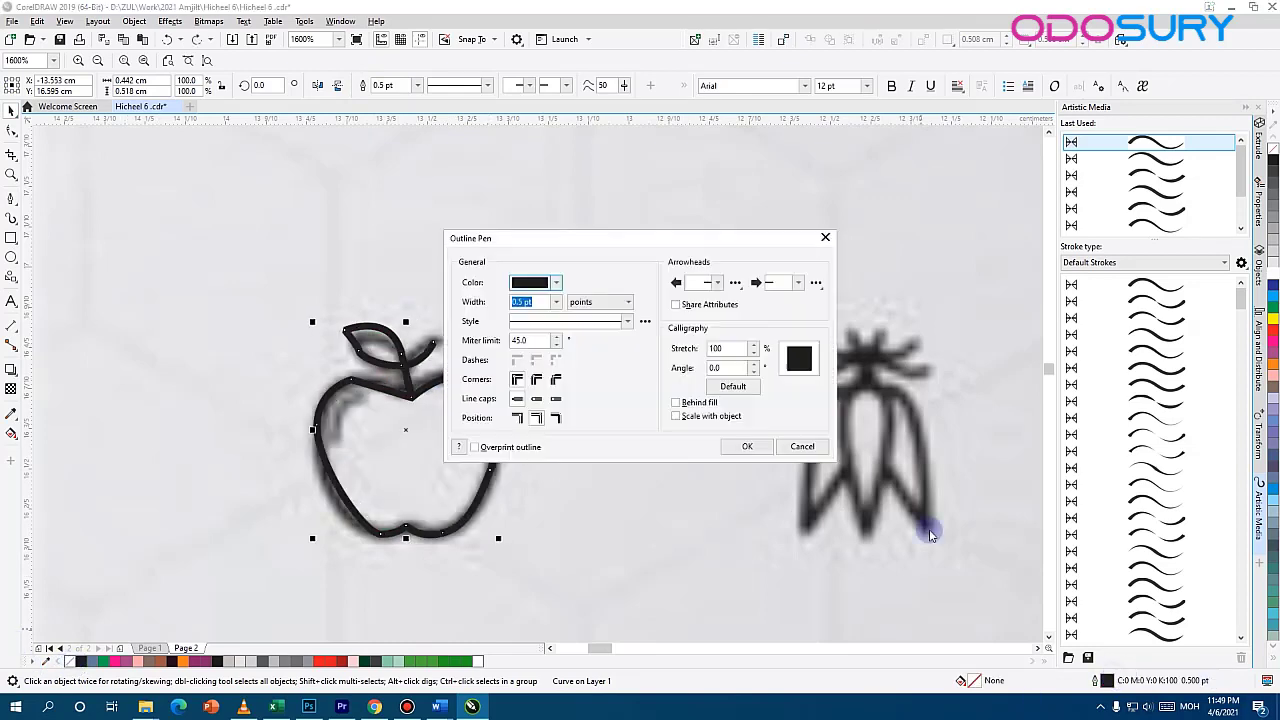
left_click(557, 283)
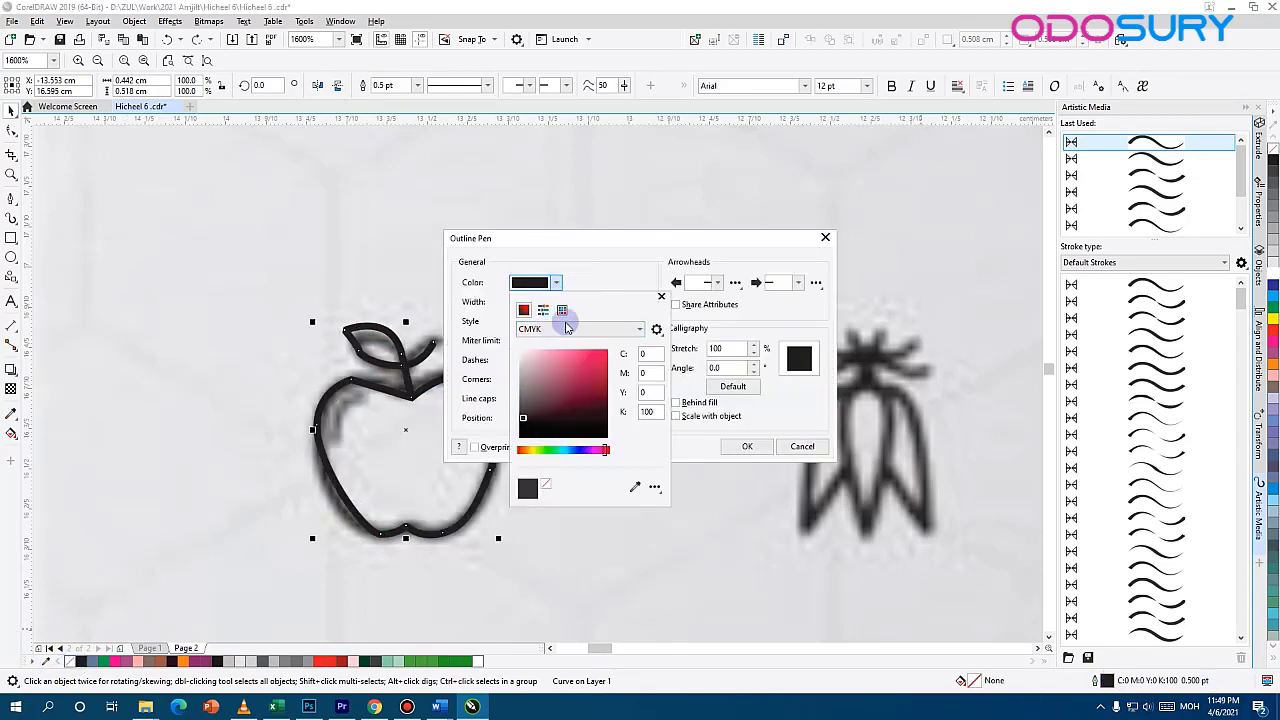
left_click(579, 273)
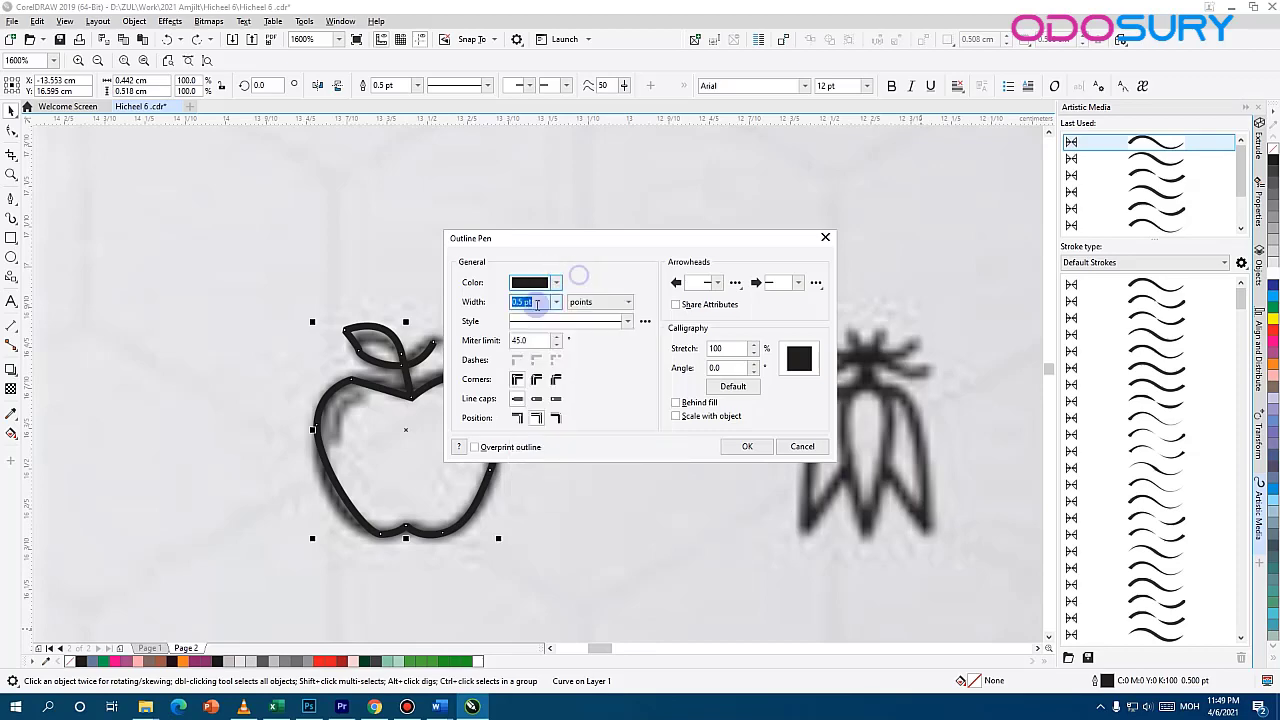
left_click(557, 302)
left_click(532, 326)
left_click(764, 445)
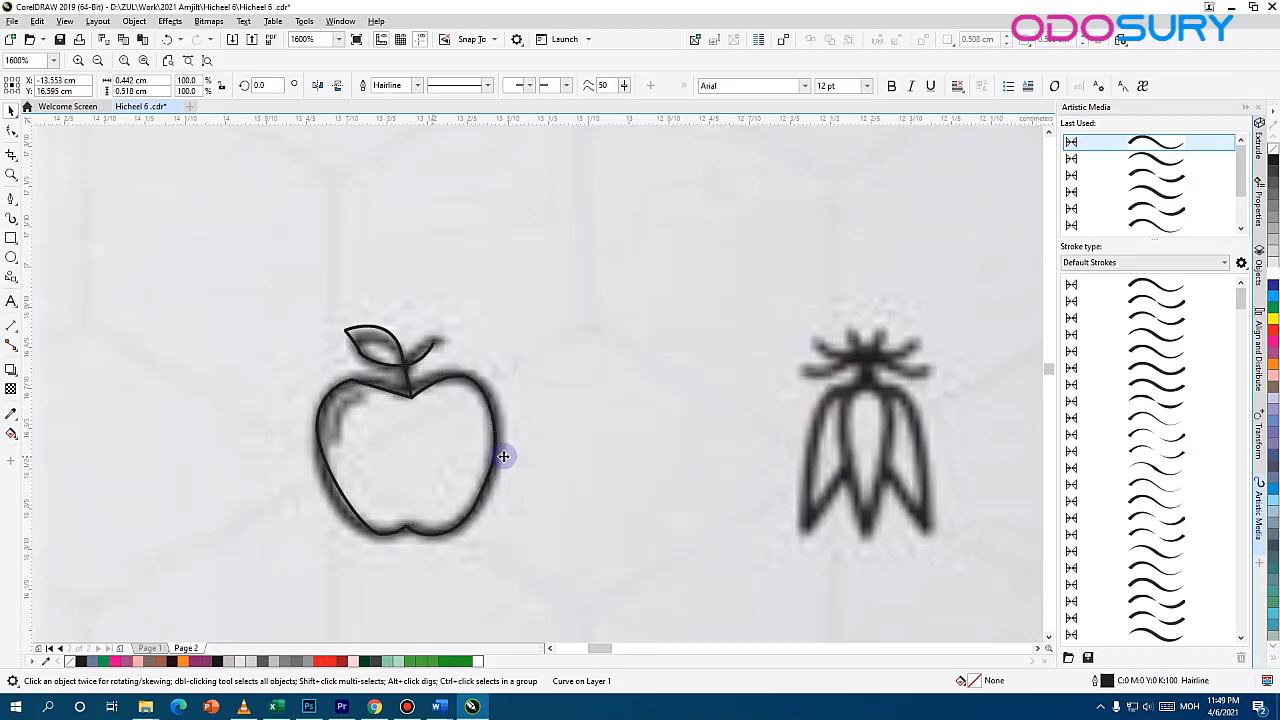
Trace the lowest left leaf of the reference carrot icon with the Pen tool as a curved stroke about 0.16 cm wide
left_click_drag(862, 446, 321, 398)
left_click(11, 199)
left_click(265, 326)
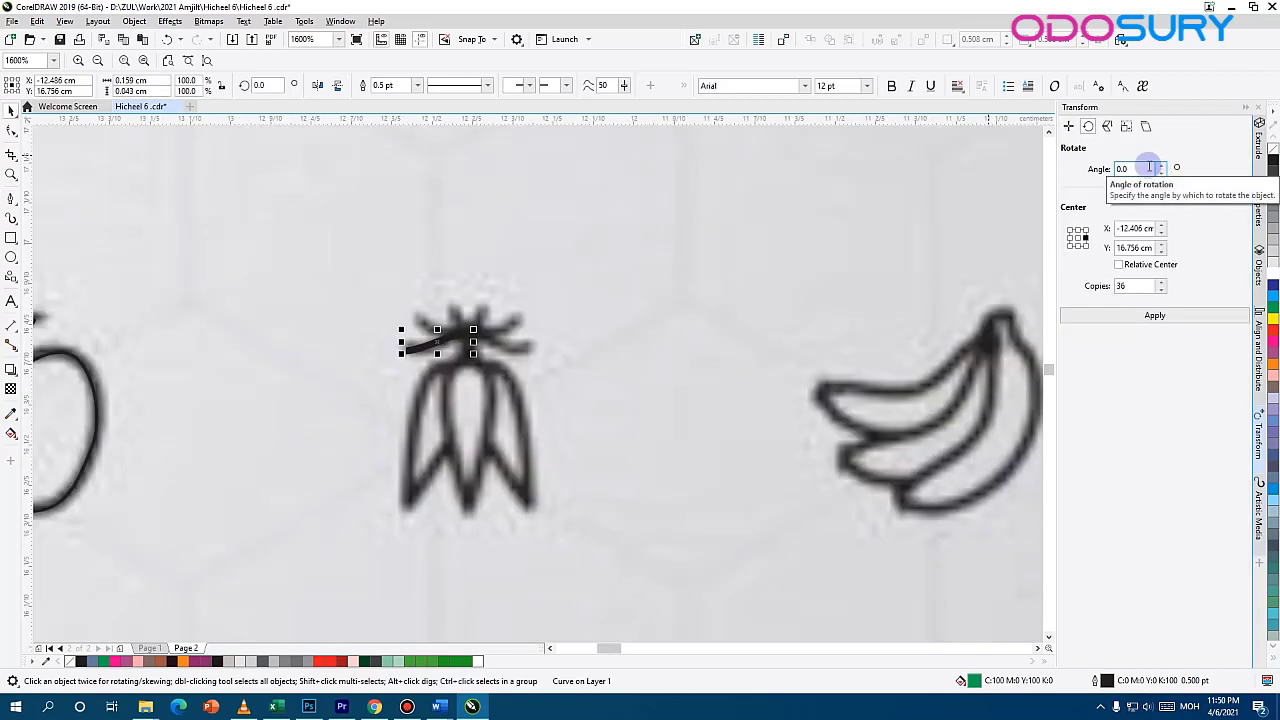
Create five copies of the leaf stroke rotated in steps of -10° about its upper-right corner
left_click(1145, 168)
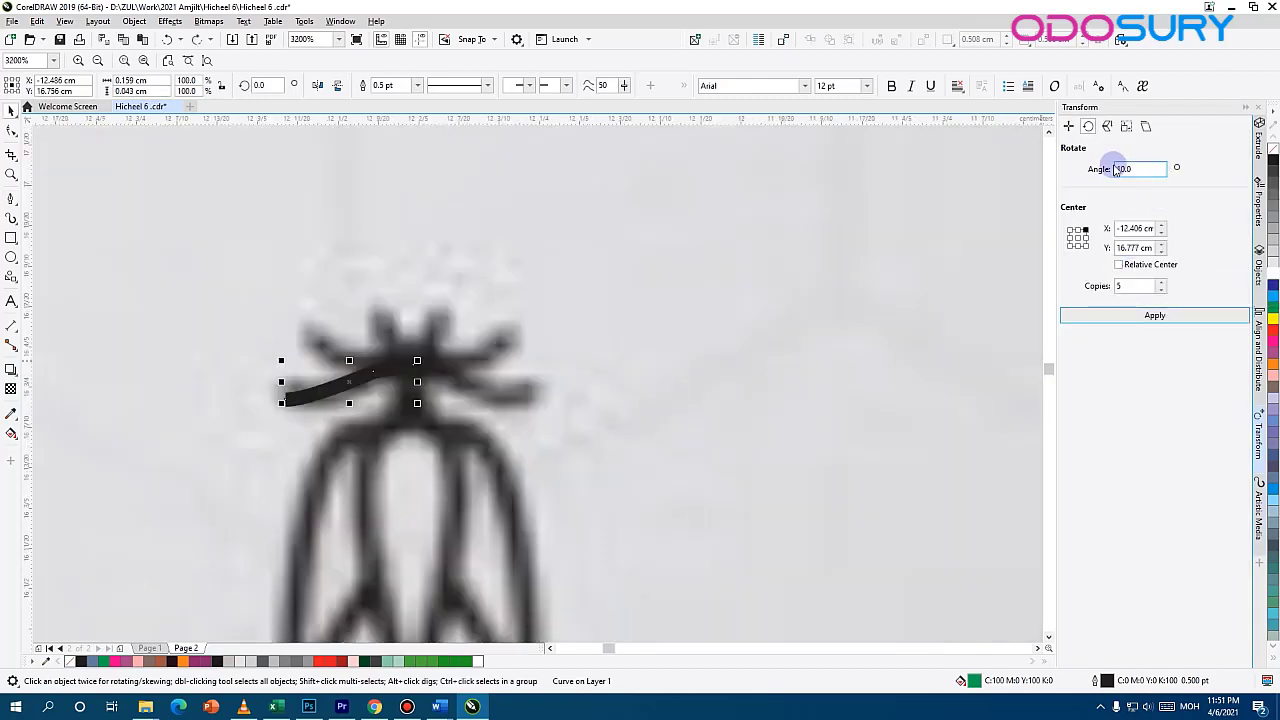
left_click(1122, 168)
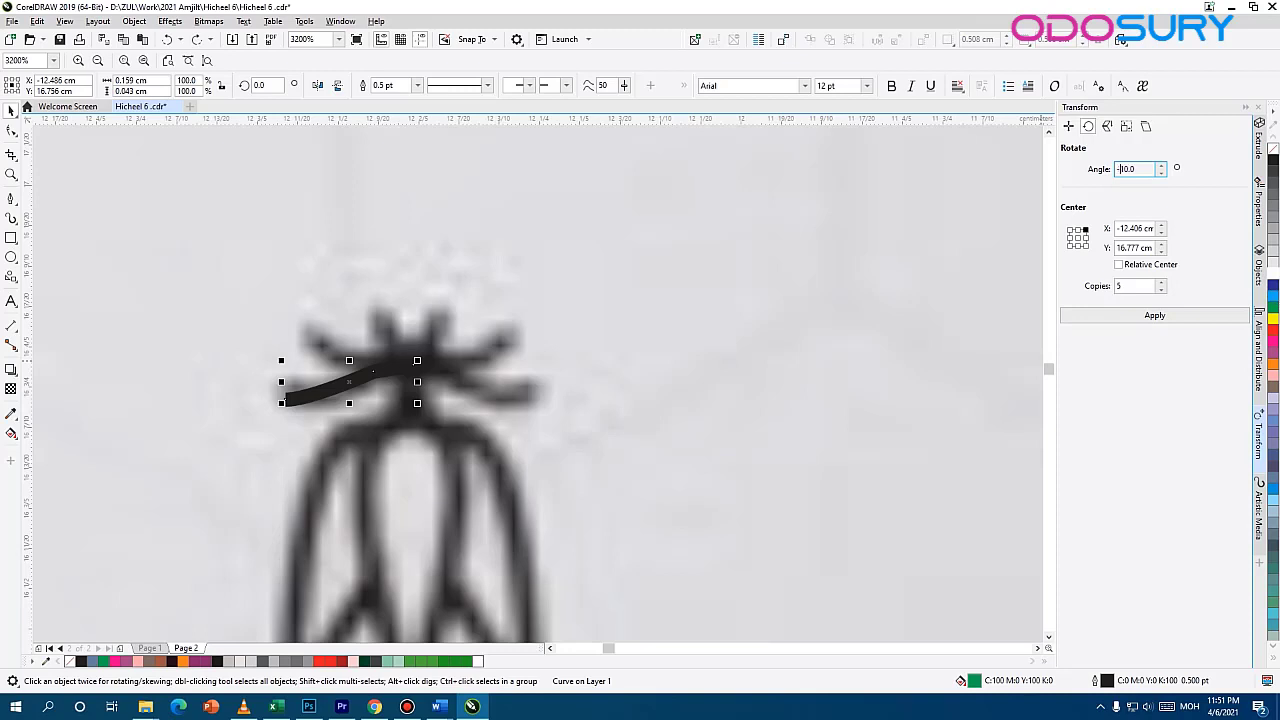
type("-")
left_click(1238, 315)
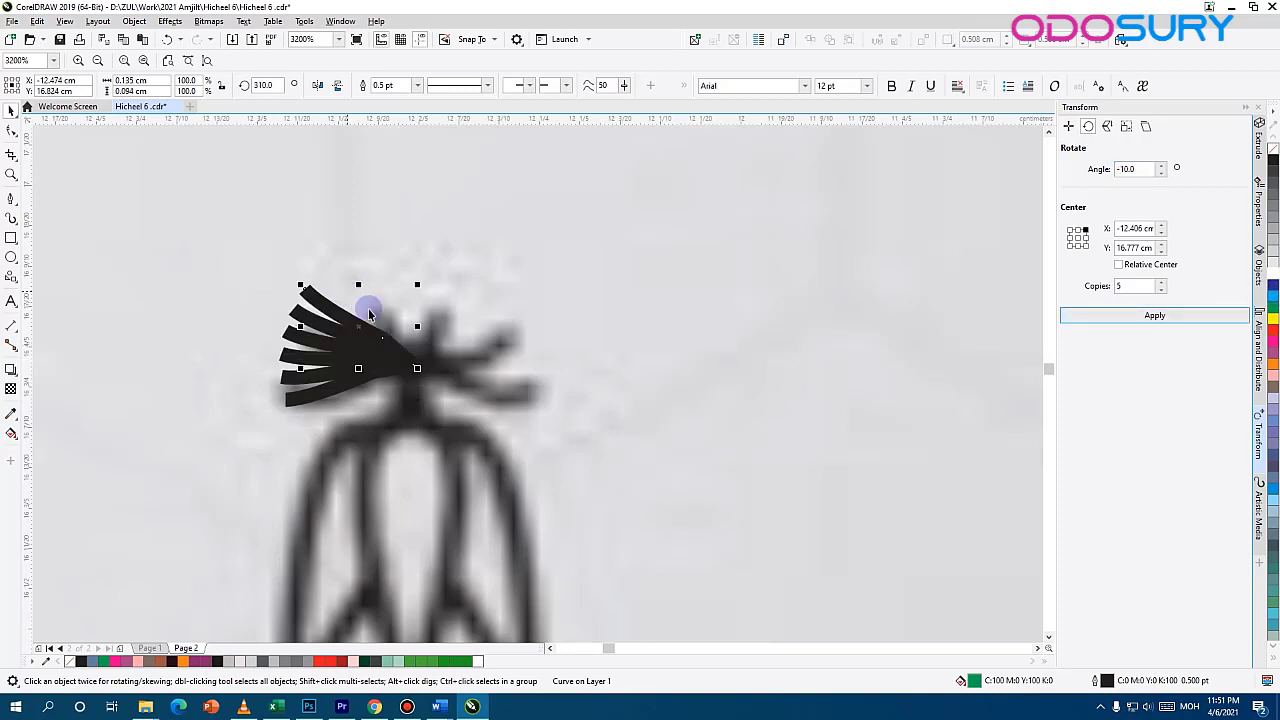
Rotate three of the leaf copies around the crown's centre onto its right half, at low, middle and steep angles
left_click(404, 358)
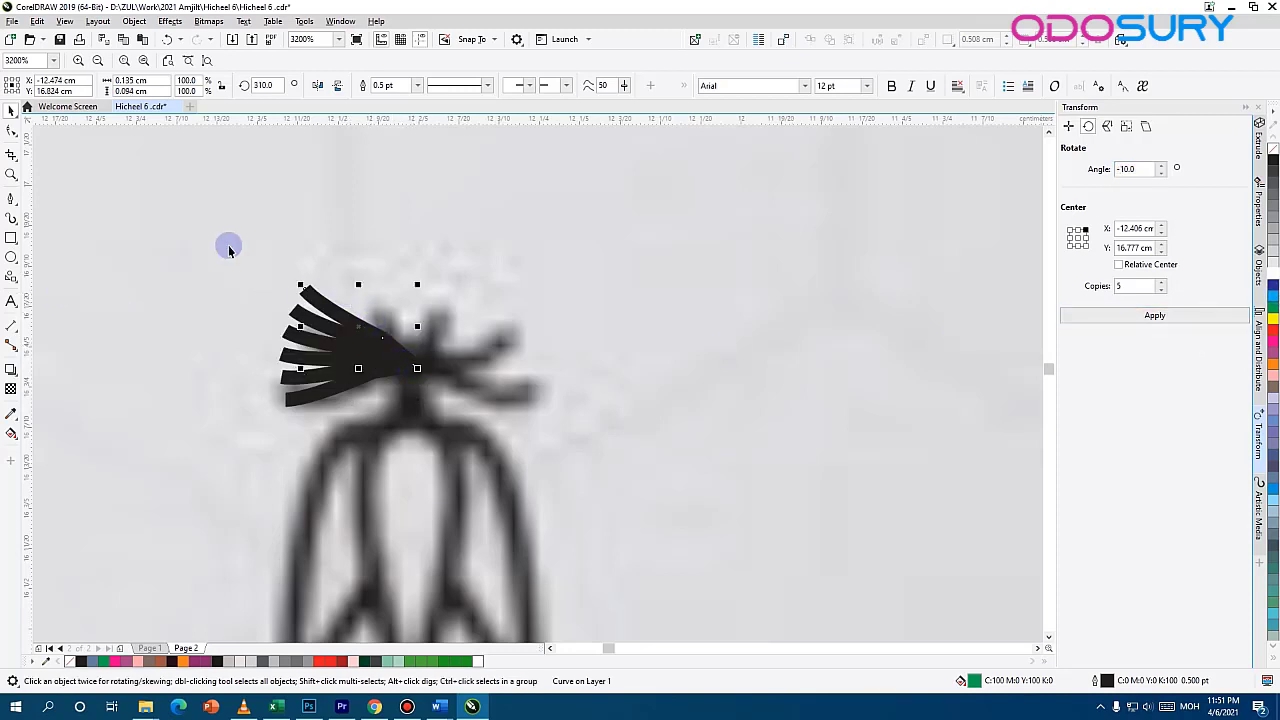
mouse_move(297, 277)
left_mouse_down()
mouse_move(534, 366)
mouse_move(537, 398)
left_mouse_up()
left_click(301, 315)
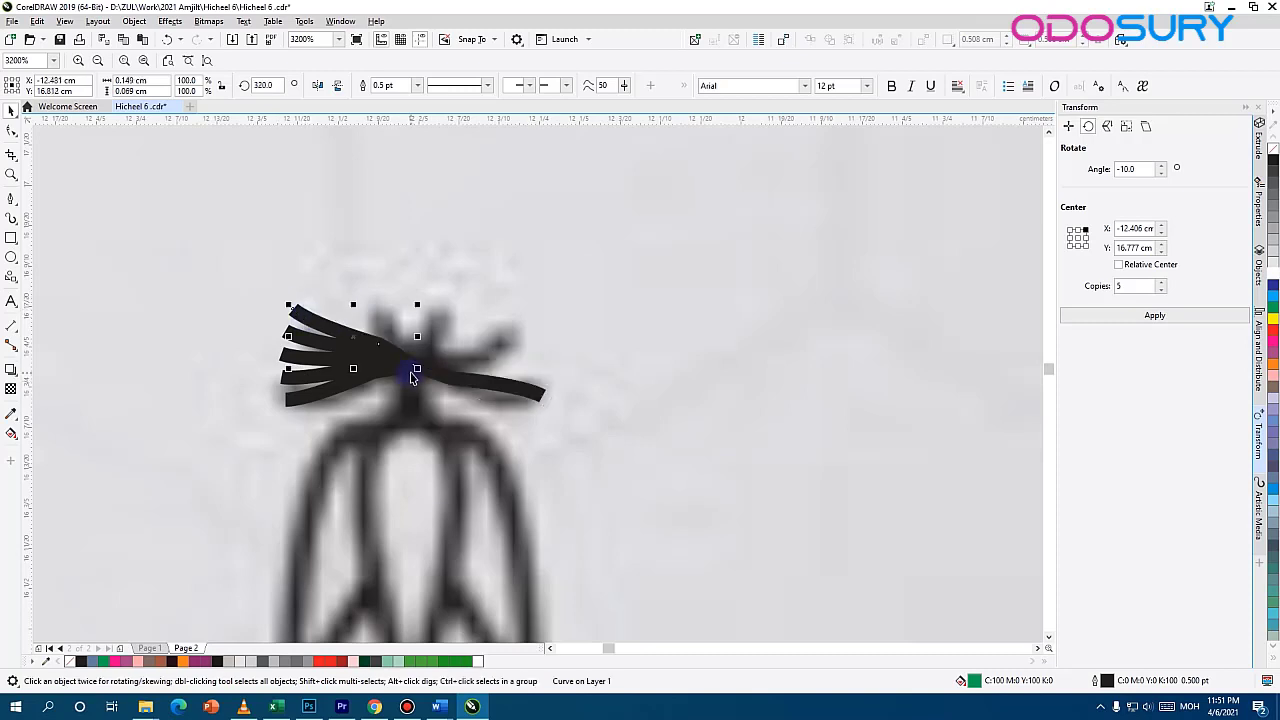
left_click(423, 363)
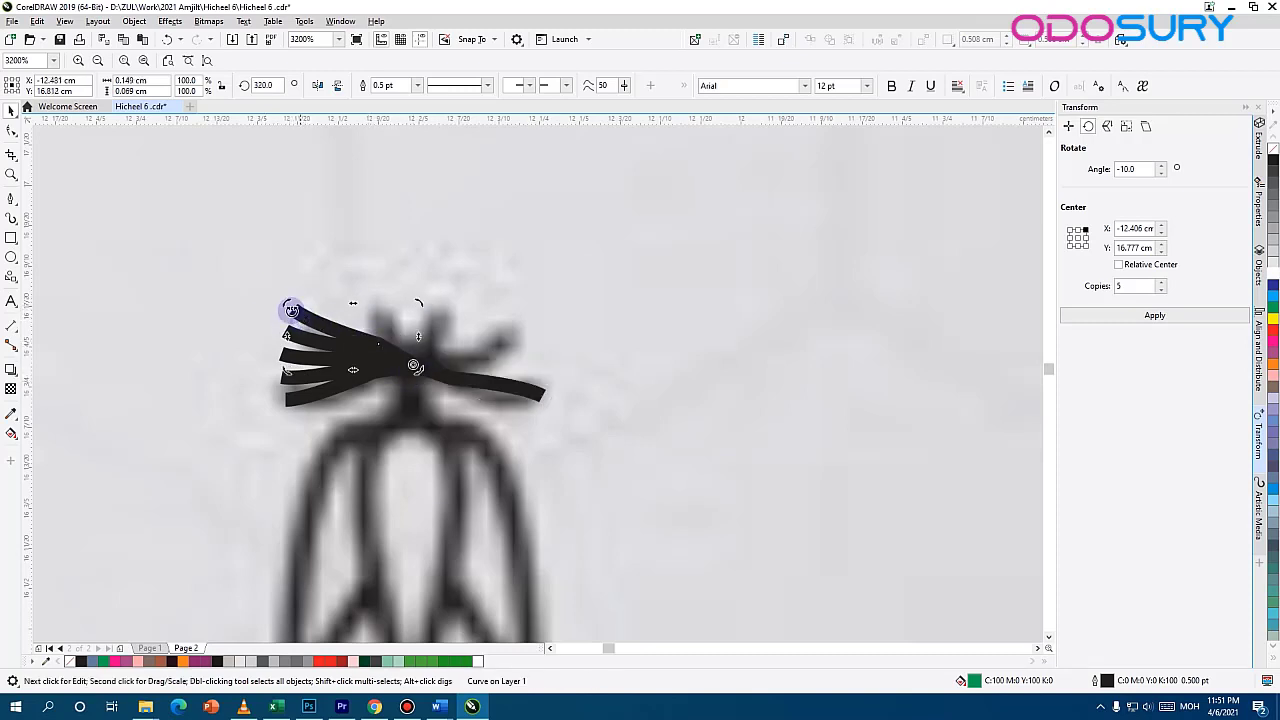
mouse_move(289, 306)
left_mouse_down()
mouse_move(506, 362)
mouse_move(504, 347)
left_mouse_up()
left_click(358, 347)
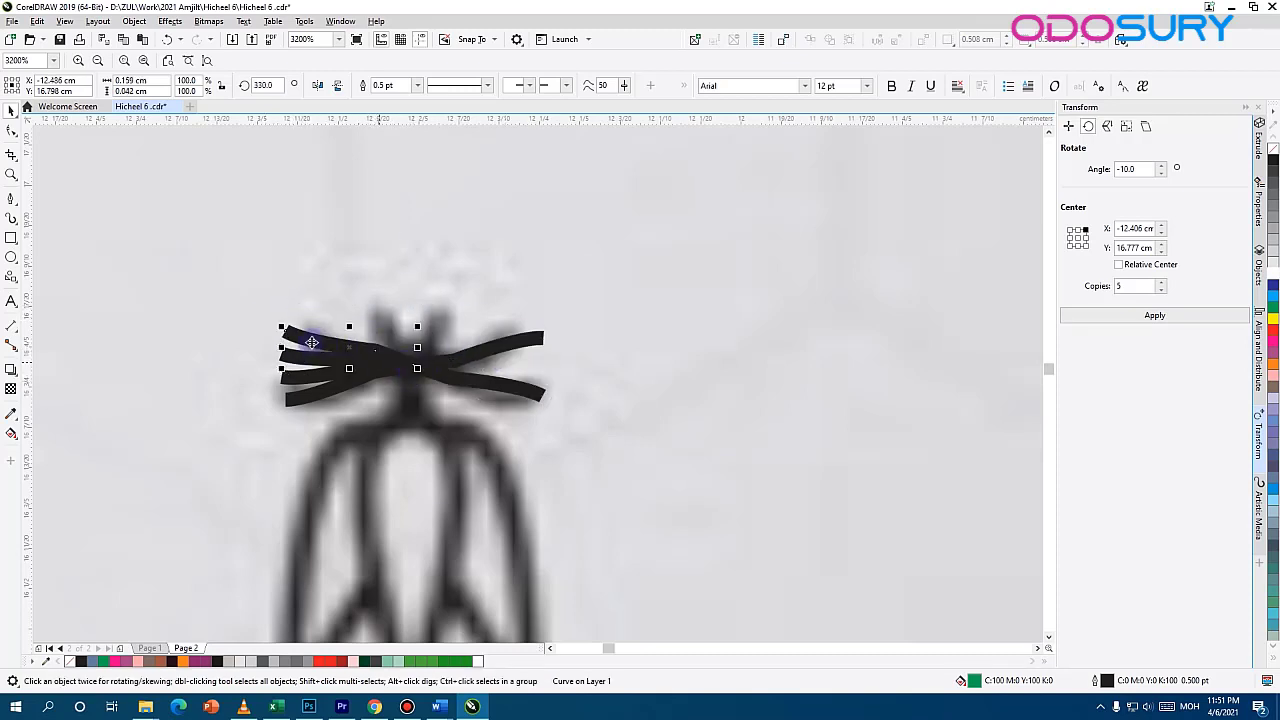
left_click(300, 337)
mouse_move(286, 329)
left_mouse_down()
mouse_move(463, 326)
mouse_move(485, 290)
left_mouse_up()
Rotate the two remaining leaf copies onto the left half of the crown, one steep and one above the lowest leaf
left_click(355, 353)
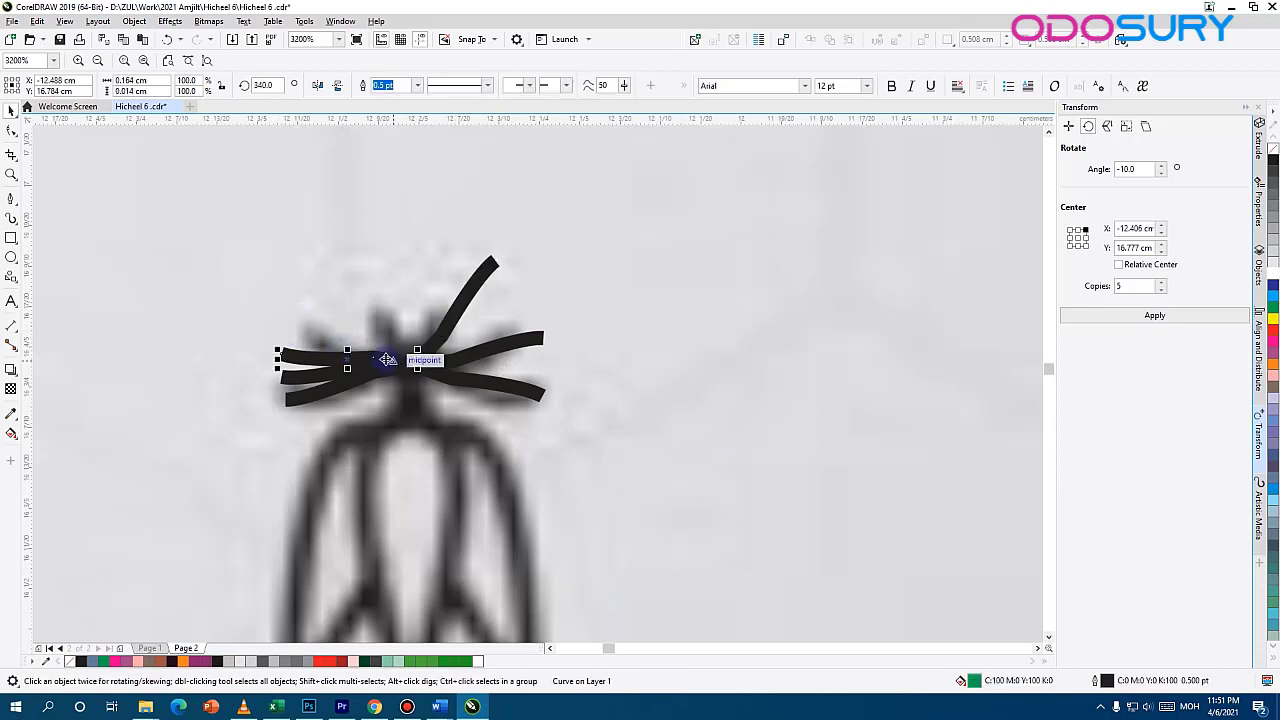
left_click(405, 360)
left_click_drag(286, 351, 376, 308)
left_click(343, 367)
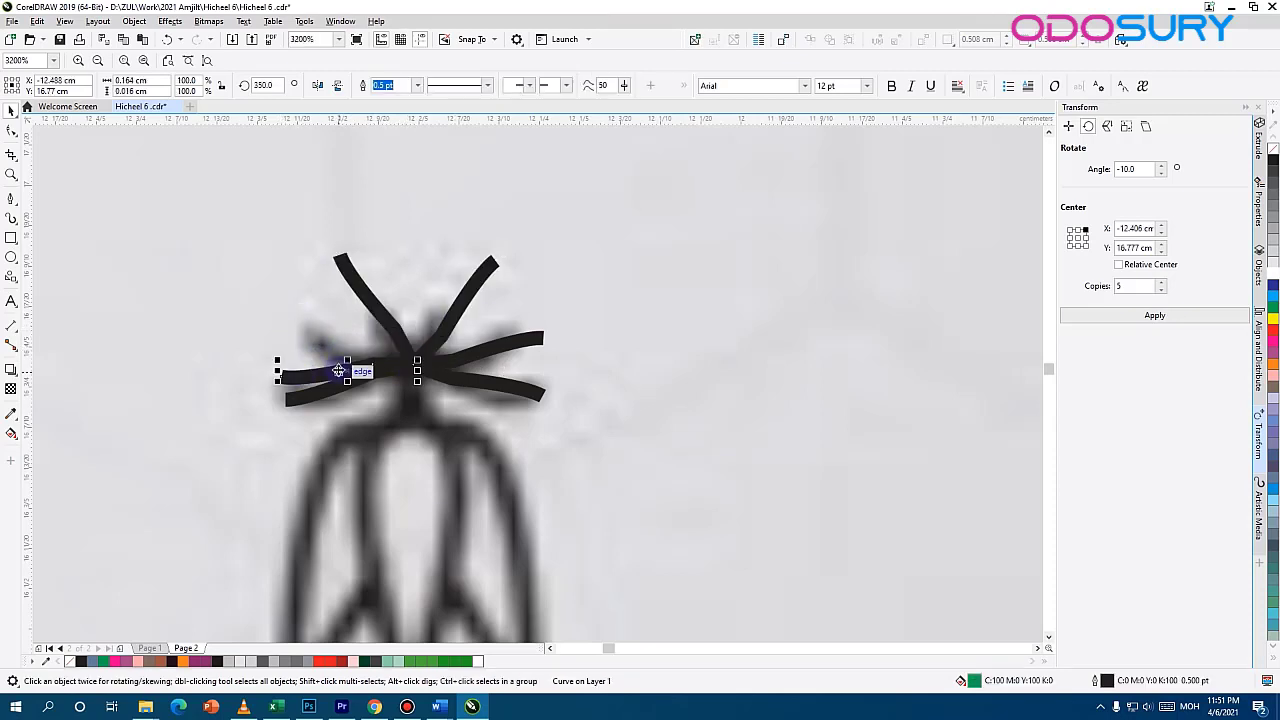
left_click(416, 372)
left_click_drag(272, 368, 308, 320)
Undo the accidental move of the reference bitmap and lock it on Layer 1
mouse_move(444, 523)
left_mouse_down()
mouse_move(486, 300)
mouse_move(535, 296)
left_mouse_up()
left_click(467, 310)
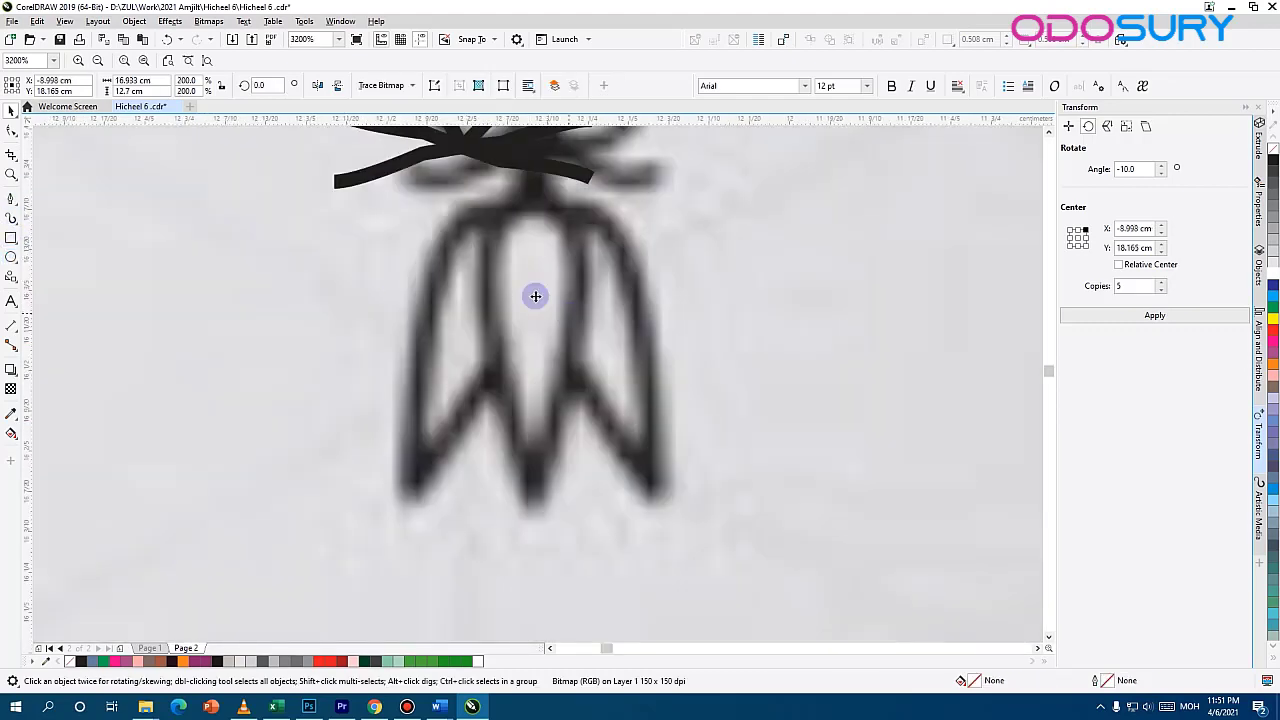
key("ctrl+z")
left_click(1260, 284)
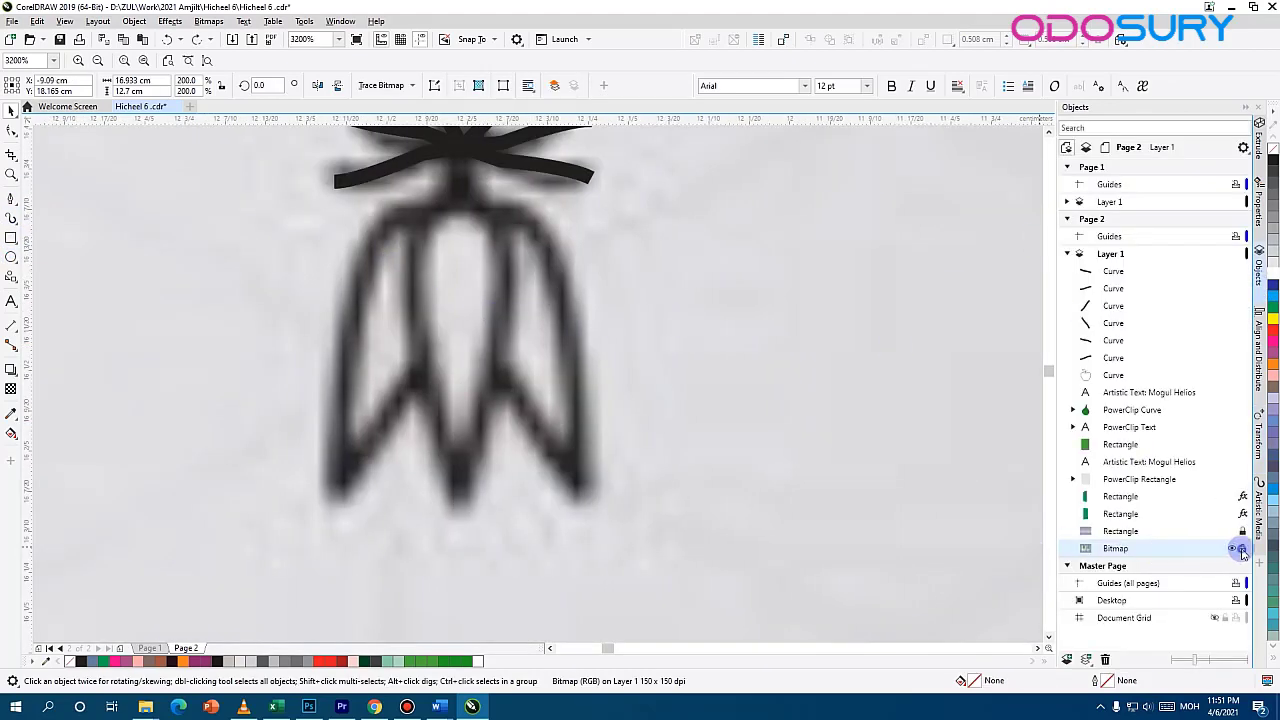
left_click(1241, 551)
Draw an ellipse about 0.12 × 0.15 cm over the top of the middle carrot and convert it to curves
left_click(11, 257)
left_click_drag(430, 298, 480, 360)
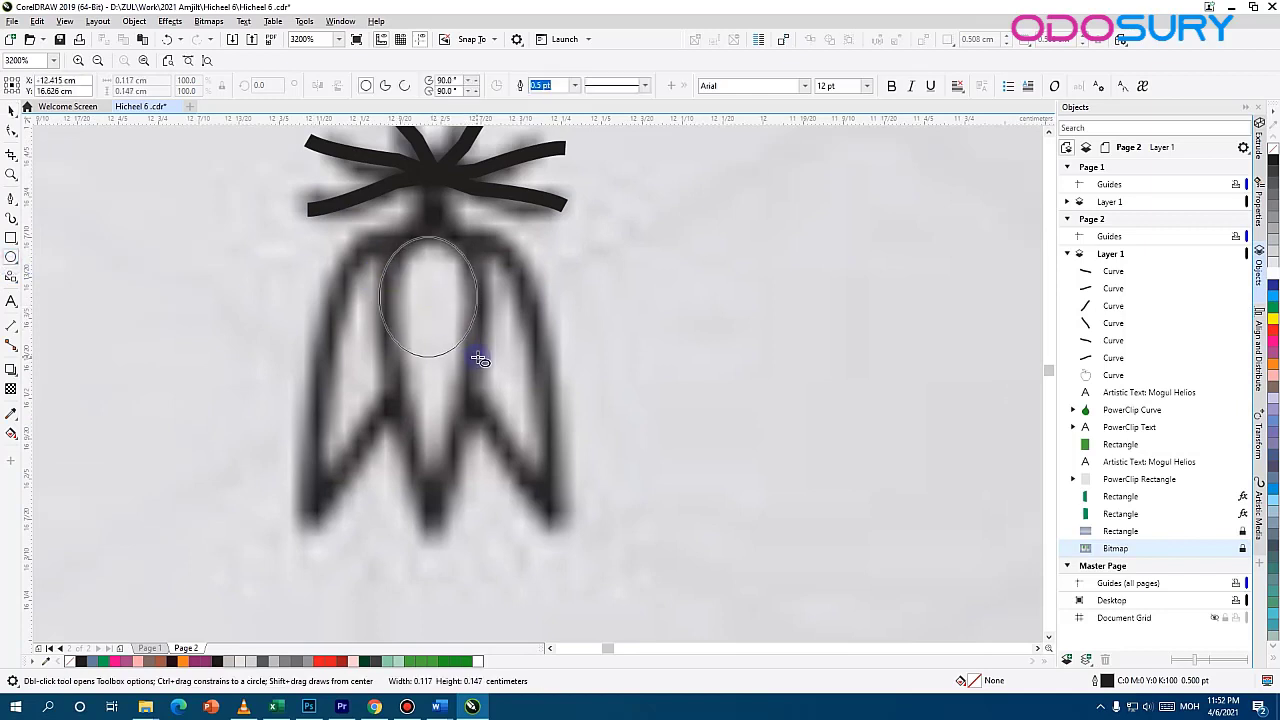
right_click(476, 272)
left_click(522, 280)
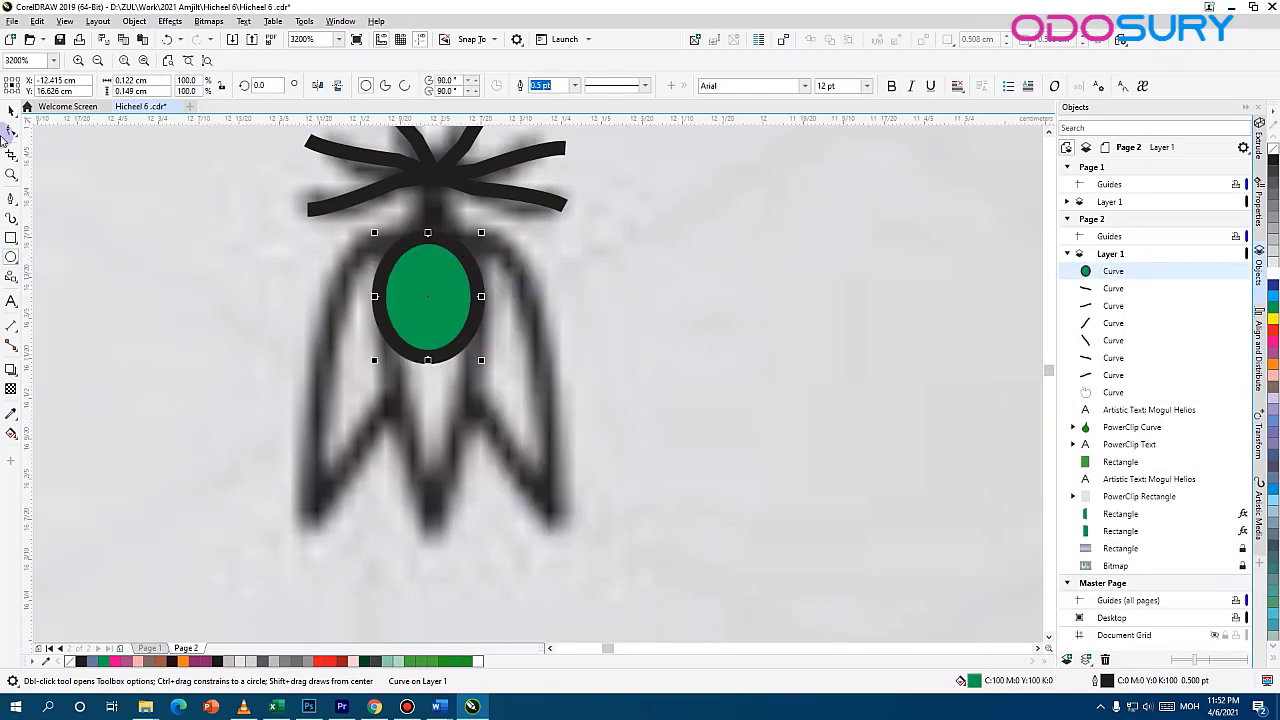
Pull the ellipse's bottom node down to the carrot tip, making it about 0.34 cm tall, and remove its fill
left_click(11, 131)
left_click_drag(428, 360, 428, 508)
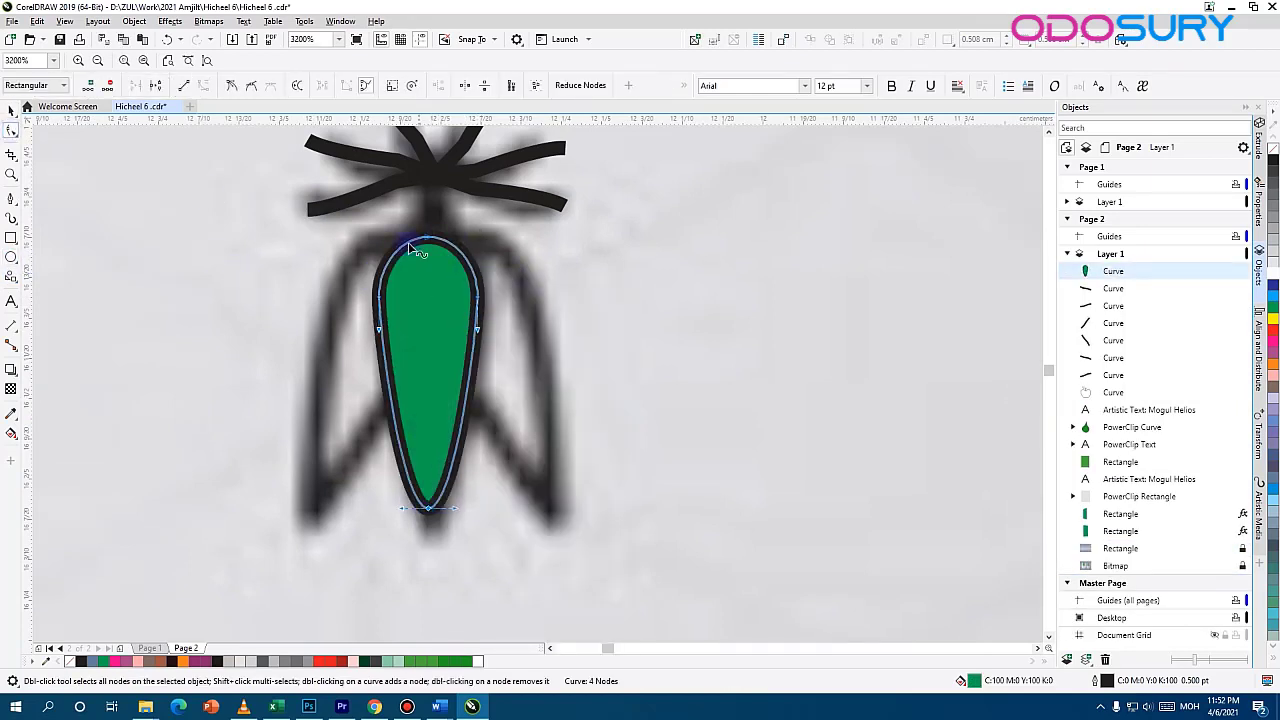
left_click(79, 661)
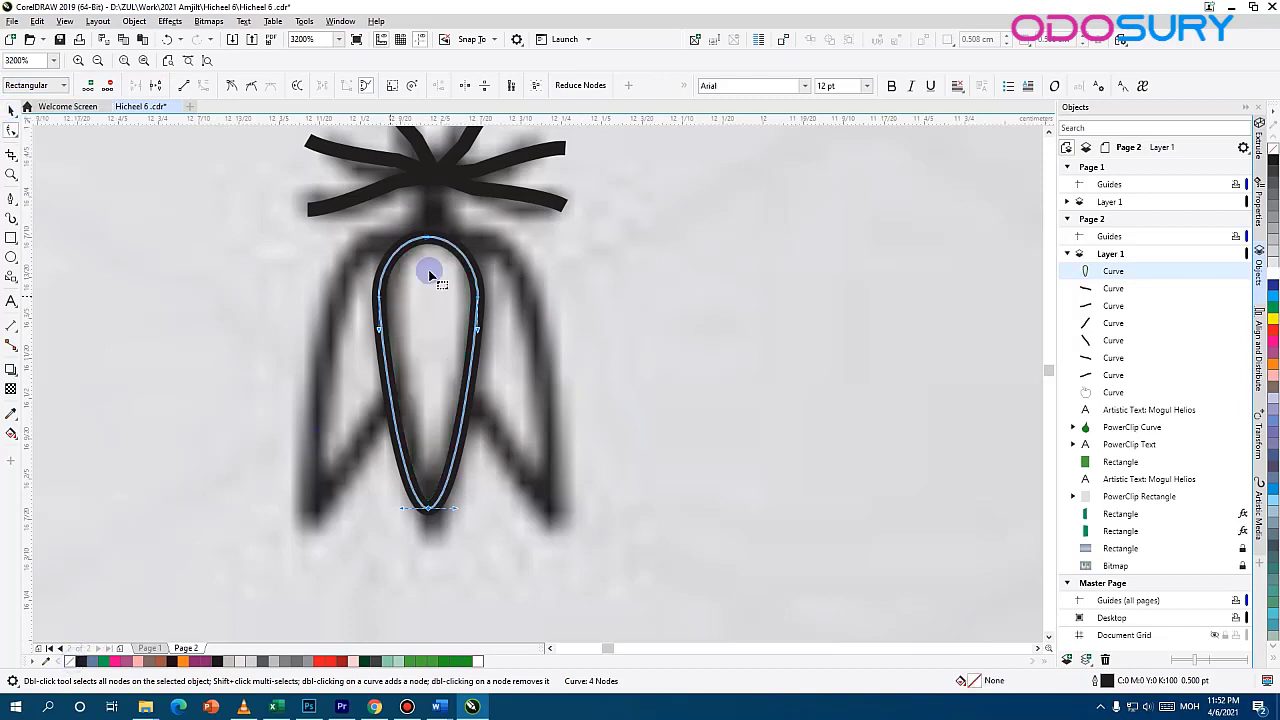
Draw a short vertical stem line with the Pen tool from the leaf crown to the top of the middle carrot
left_click(12, 201)
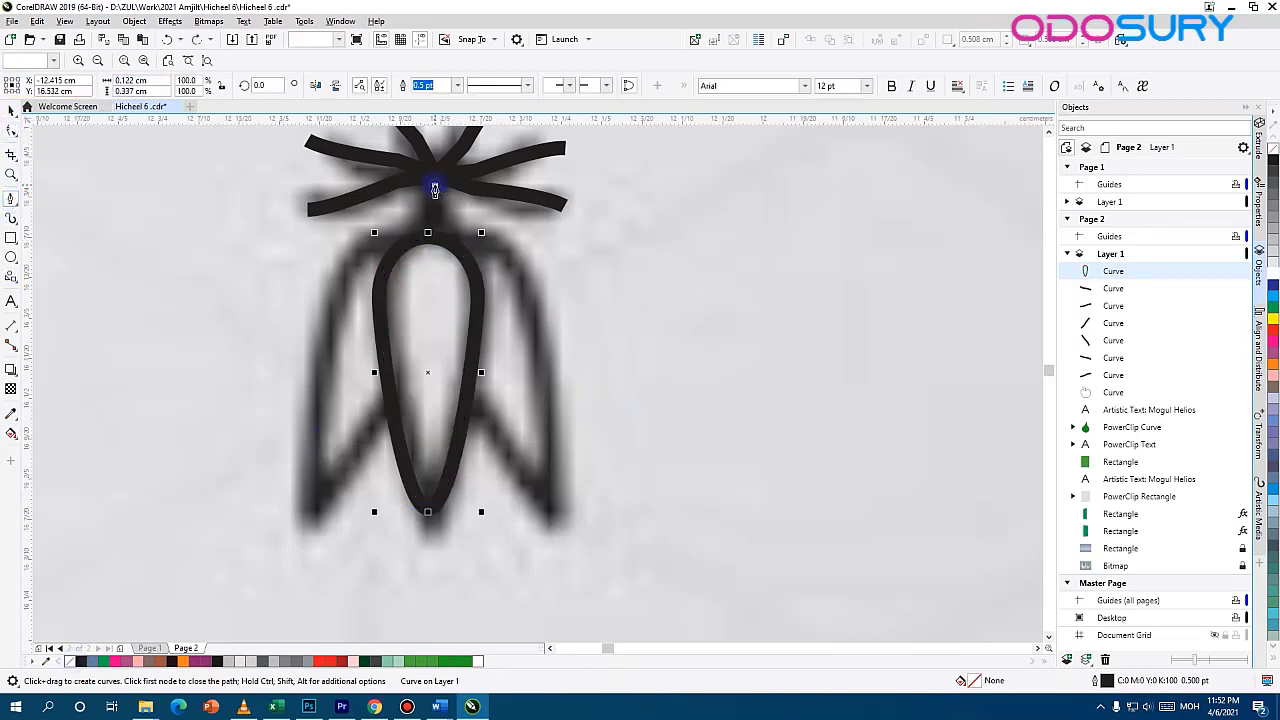
left_click(434, 180)
left_click(434, 242)
left_click(12, 112)
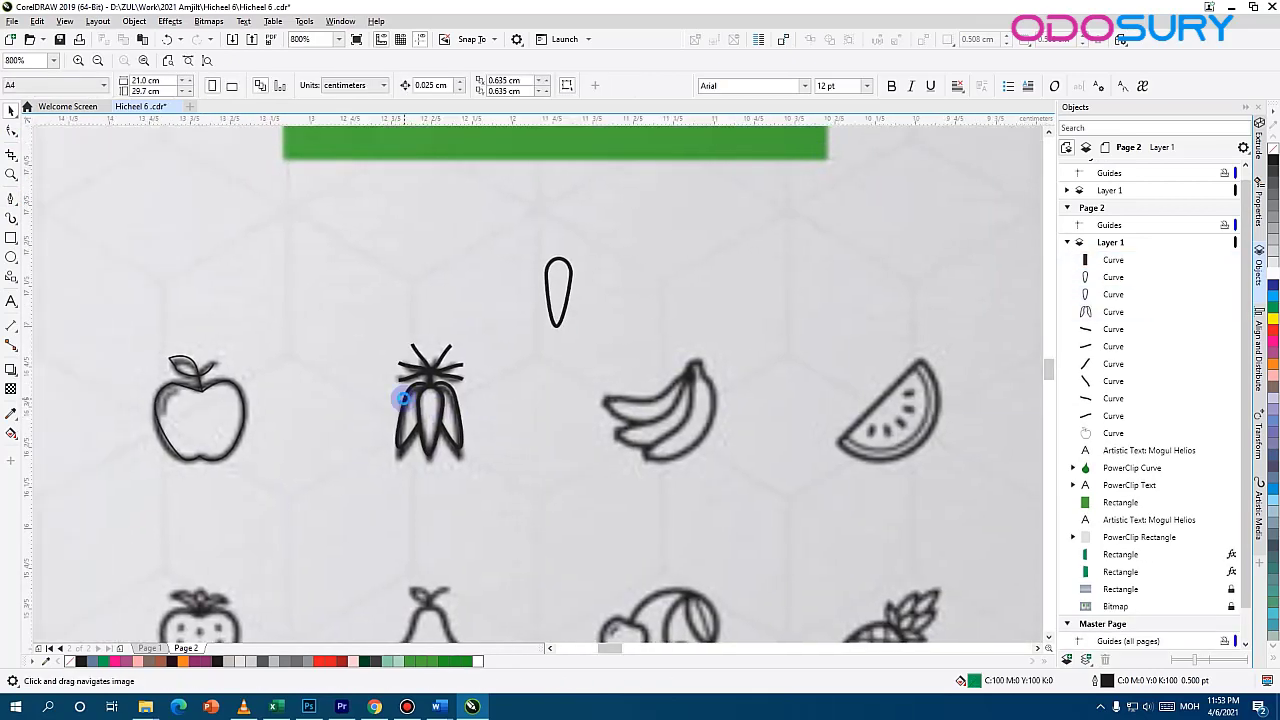
Delete the spare carrot outline lying above the row of icons
scroll(401, 399, "up", 1)
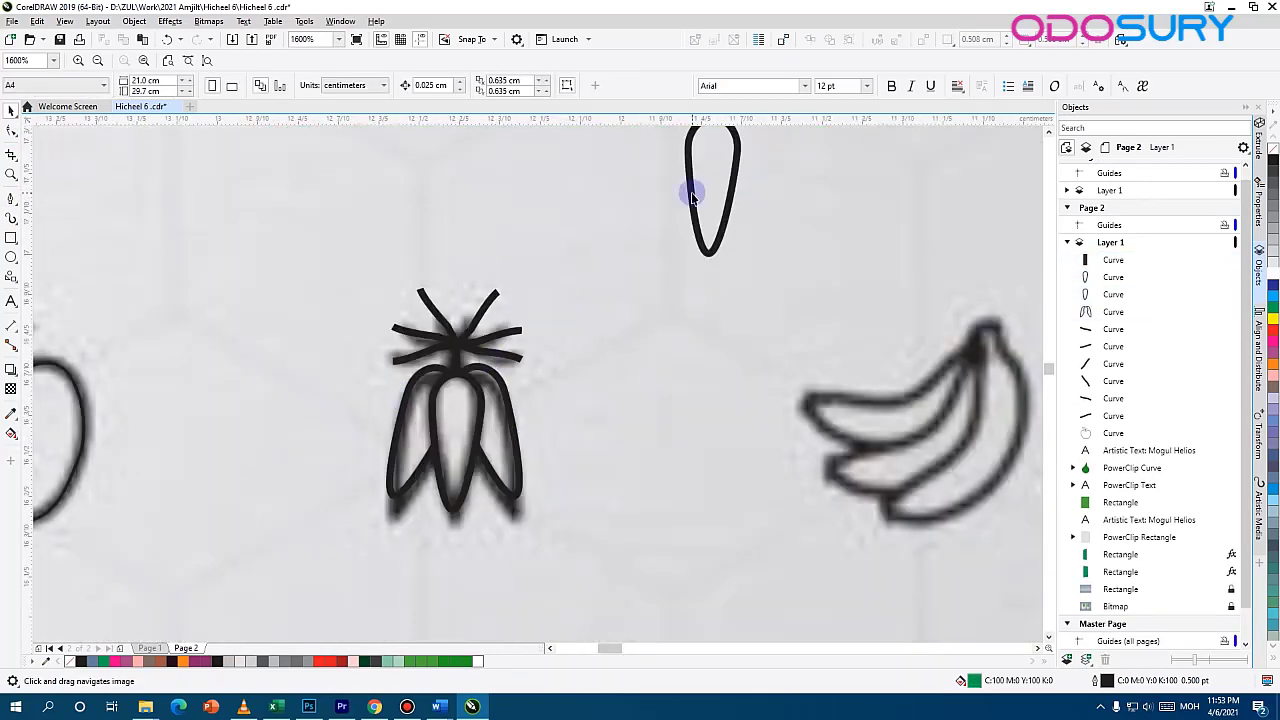
left_click(692, 194)
key("Delete")
Group all the traced curves of the carrot icon
left_click(1259, 435)
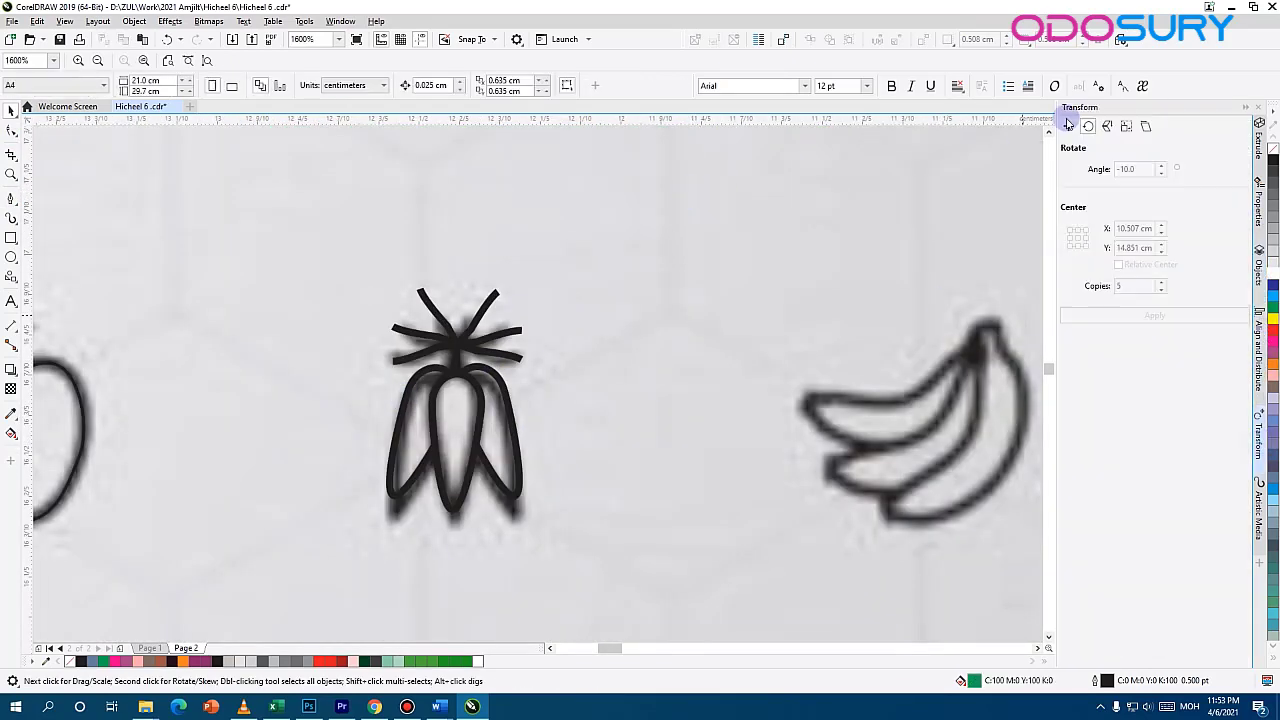
left_click(473, 348)
scroll(513, 337, "down", 3)
scroll(526, 320, "up", 2)
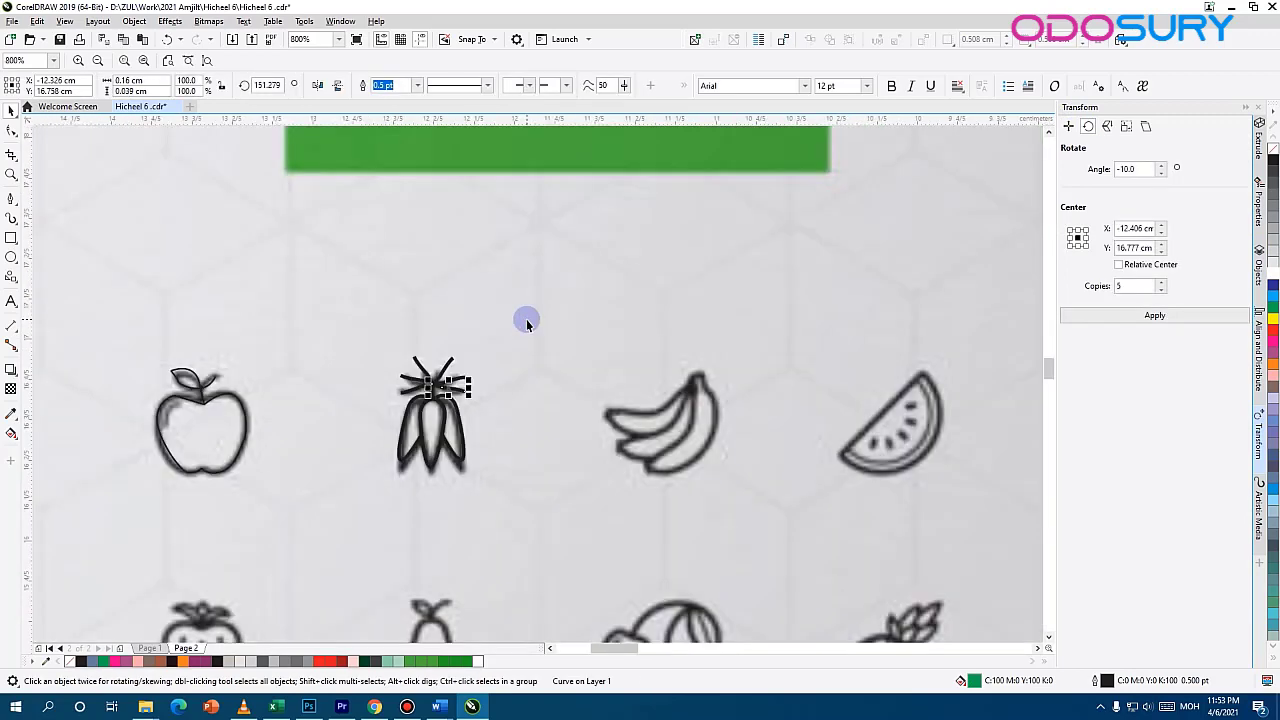
left_click_drag(526, 320, 384, 475)
key("ctrl+g")
Trace the front banana of the reference icon with the Pen tool as a closed curve about 0.34 × 0.48 cm
scroll(597, 424, "up", 2)
left_click_drag(579, 426, 196, 398)
scroll(487, 372, "down", 1)
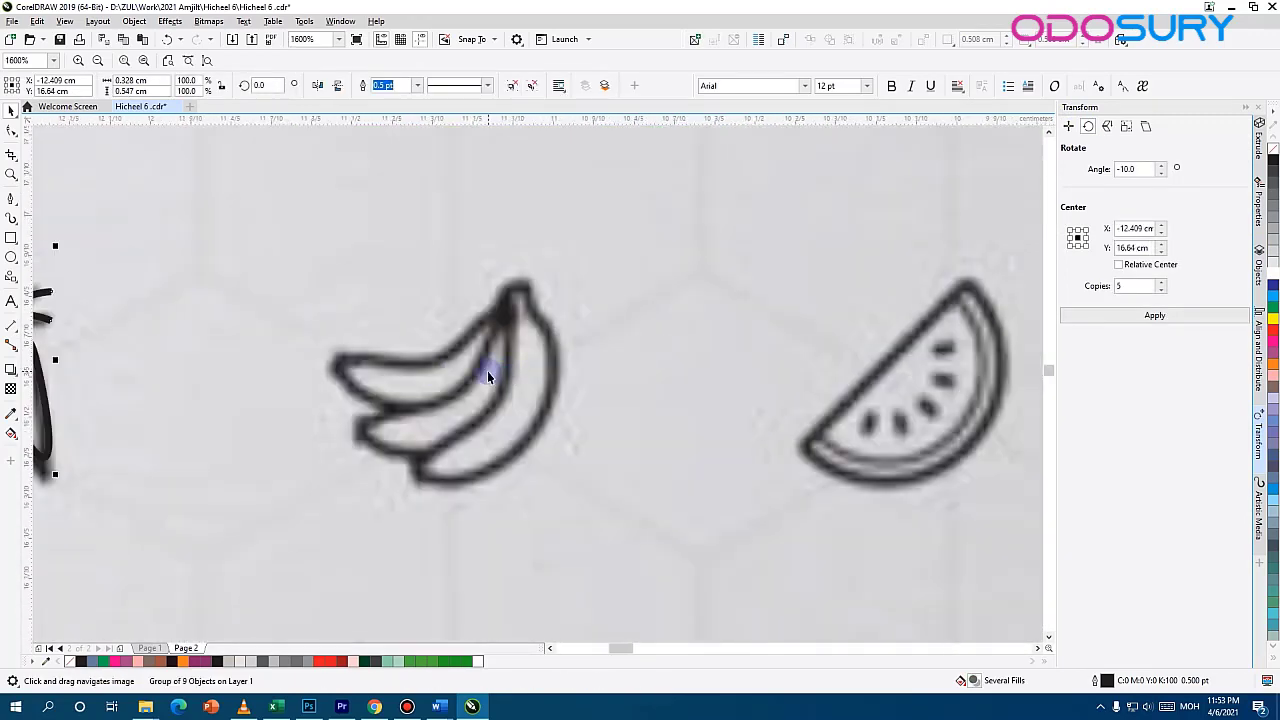
scroll(505, 378, "up", 1)
scroll(622, 367, "down", 1)
left_click(11, 198)
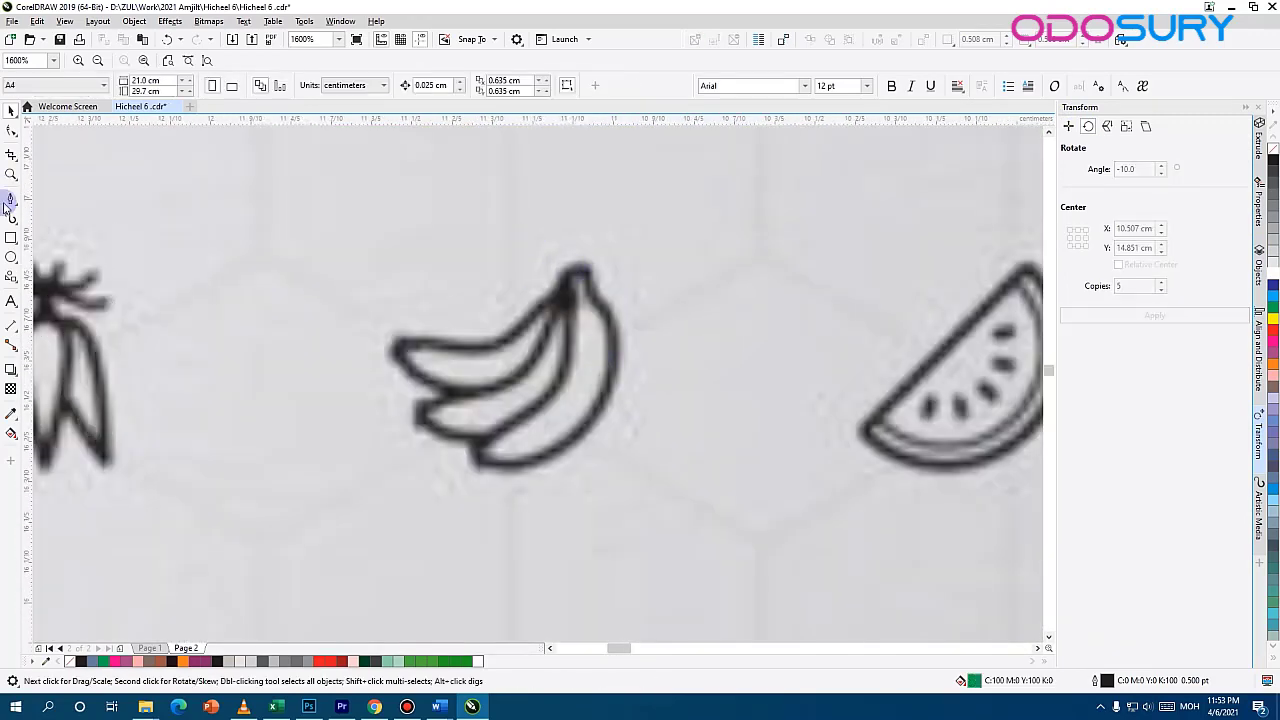
left_click(575, 270)
left_click_drag(612, 334, 610, 368)
left_click_drag(572, 440, 538, 460)
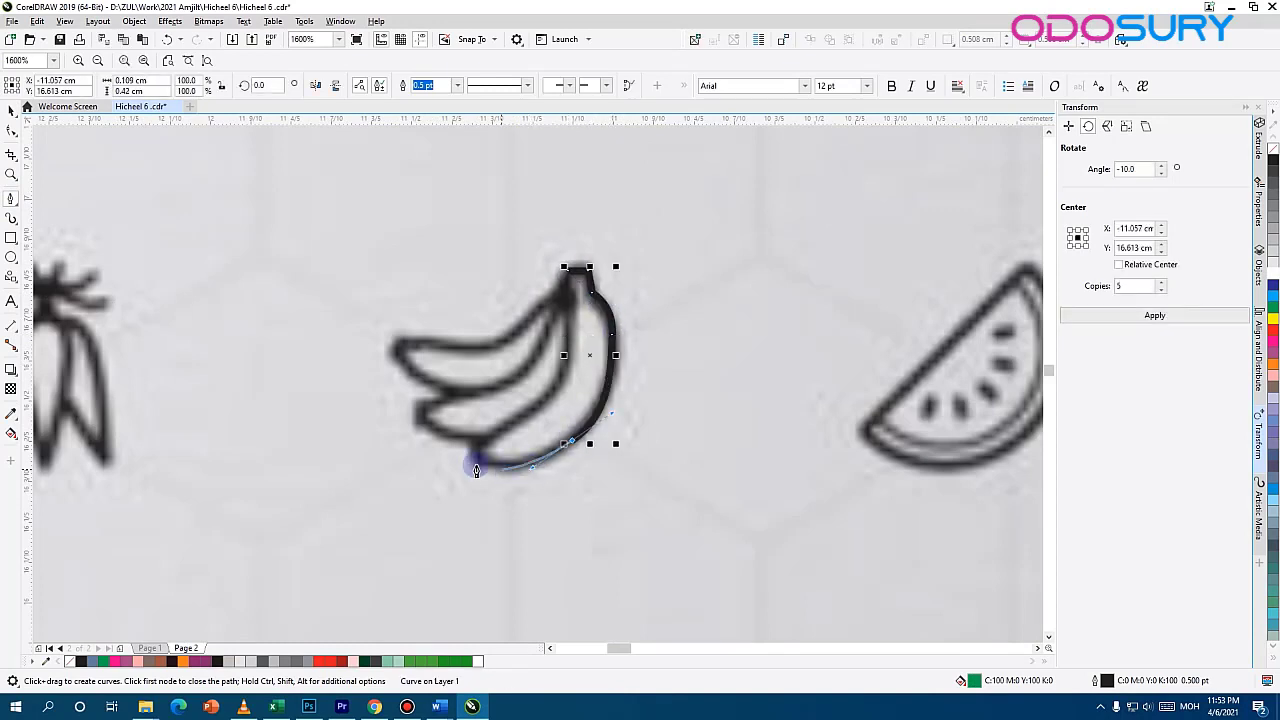
left_click(479, 463)
left_click(476, 444)
left_click_drag(559, 387, 562, 318)
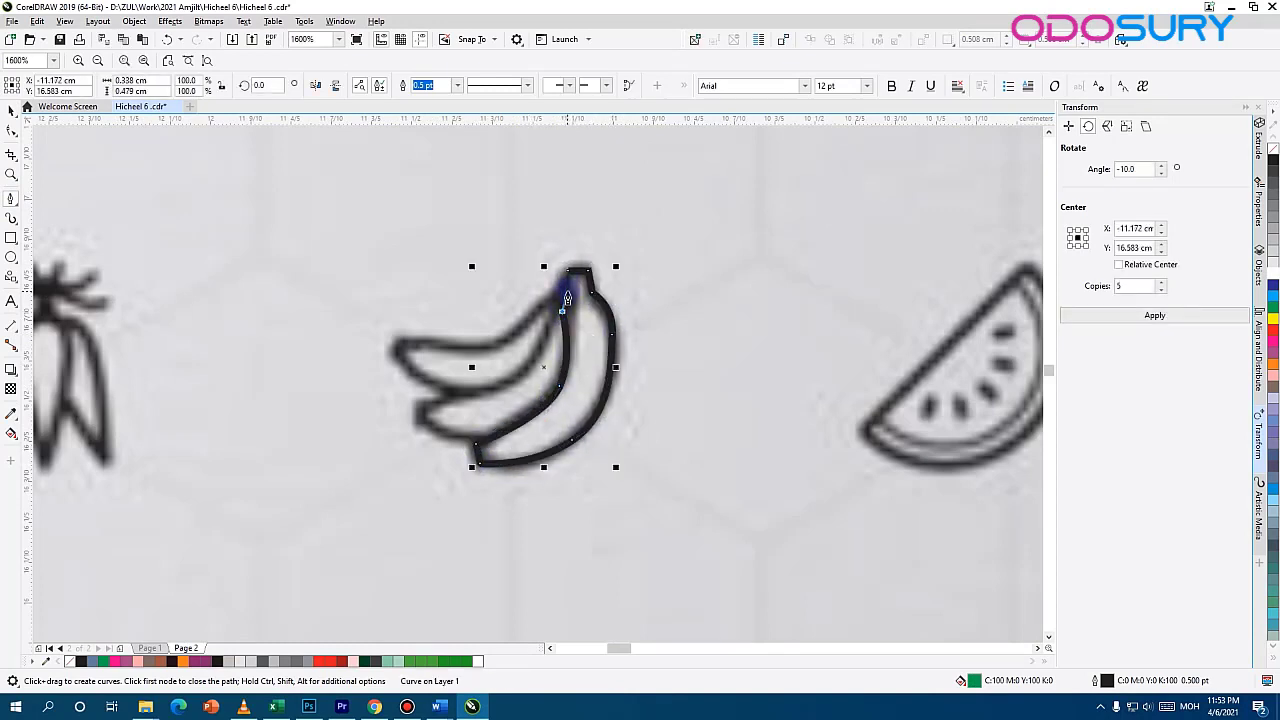
left_click(571, 274)
key("space")
Remove the green fill from the traced banana, leaving only its black outline
scroll(560, 327, "up", 1)
left_click(542, 540)
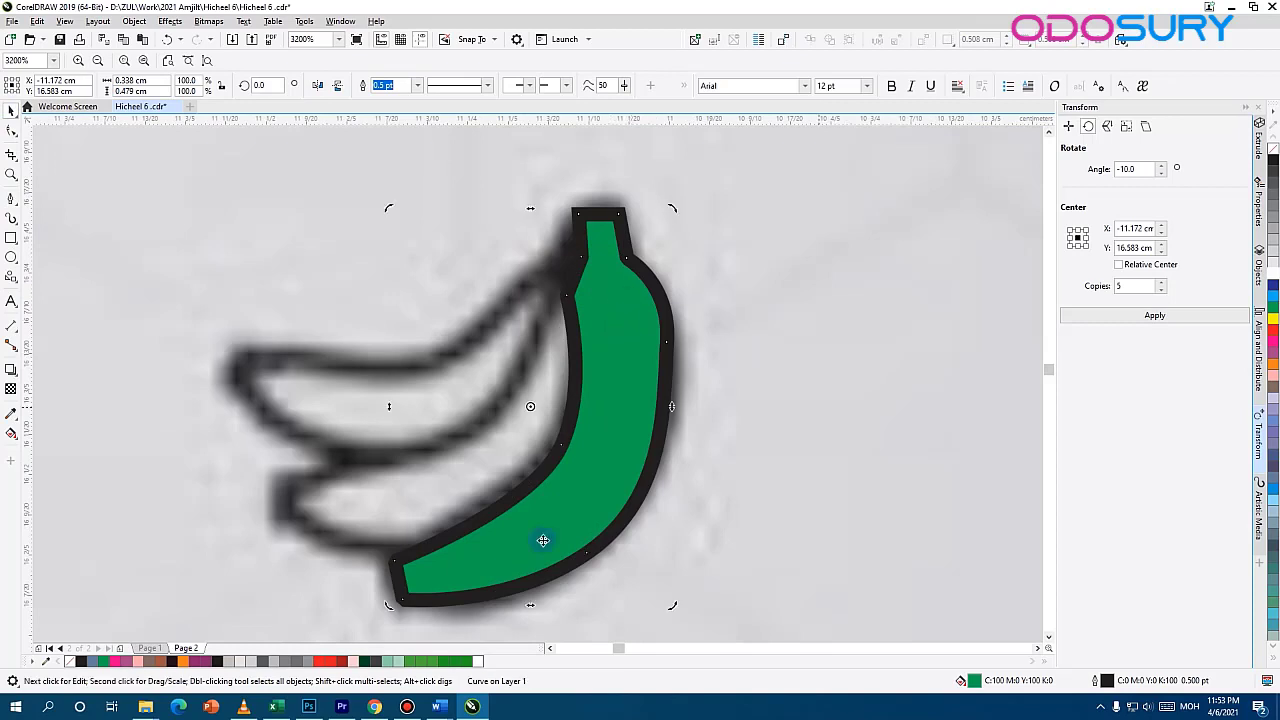
left_click(69, 661)
Create two copies of the banana rotated in steps of -10° about its upper-right corner
left_click(647, 267)
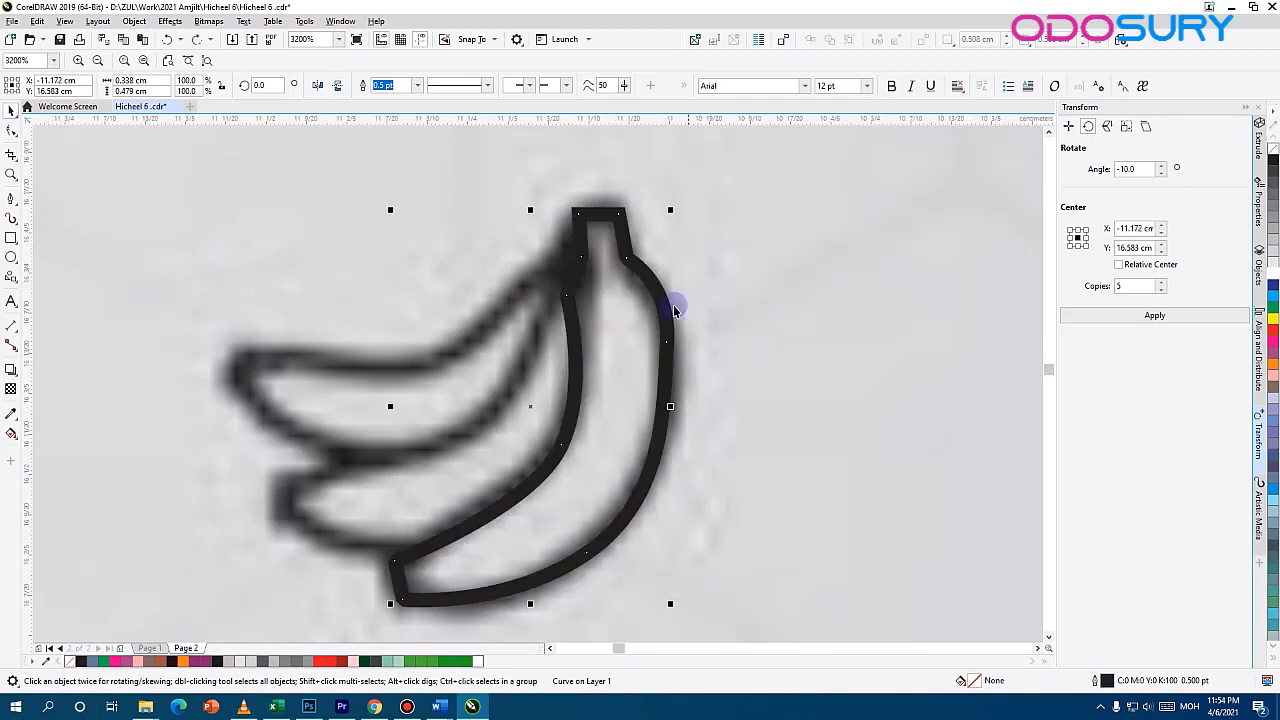
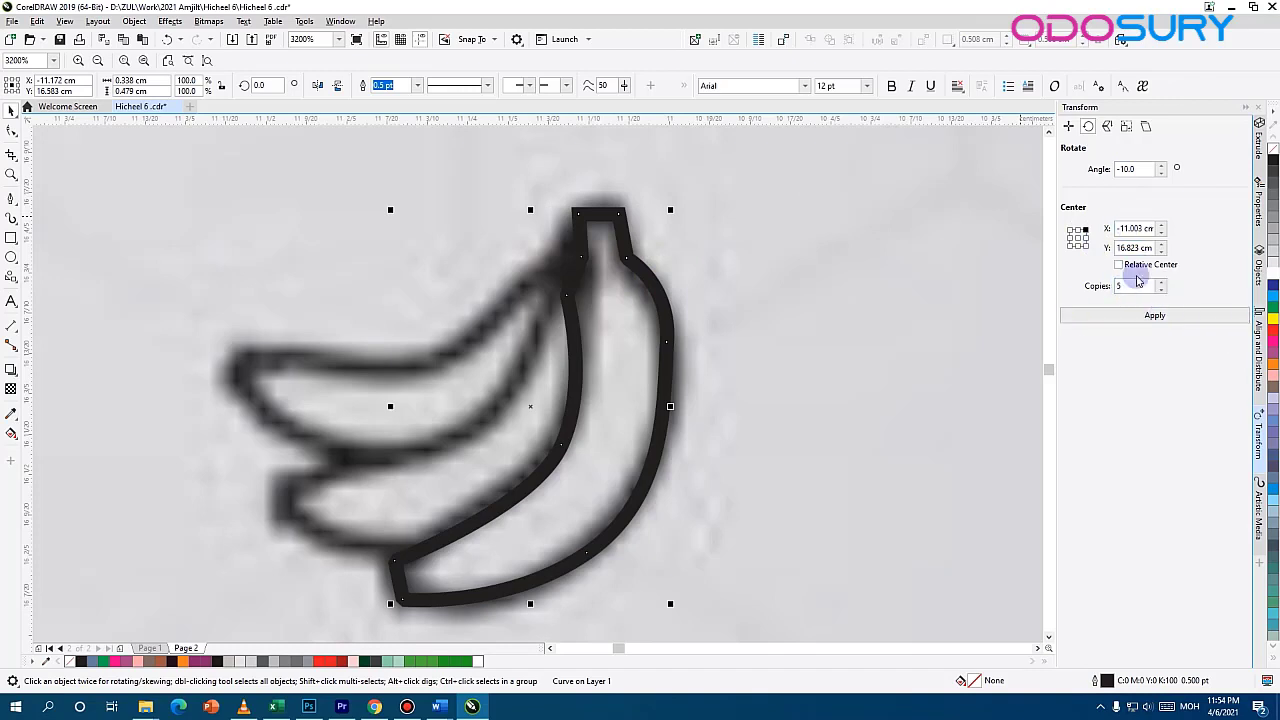
left_click_drag(1136, 169, 981, 170)
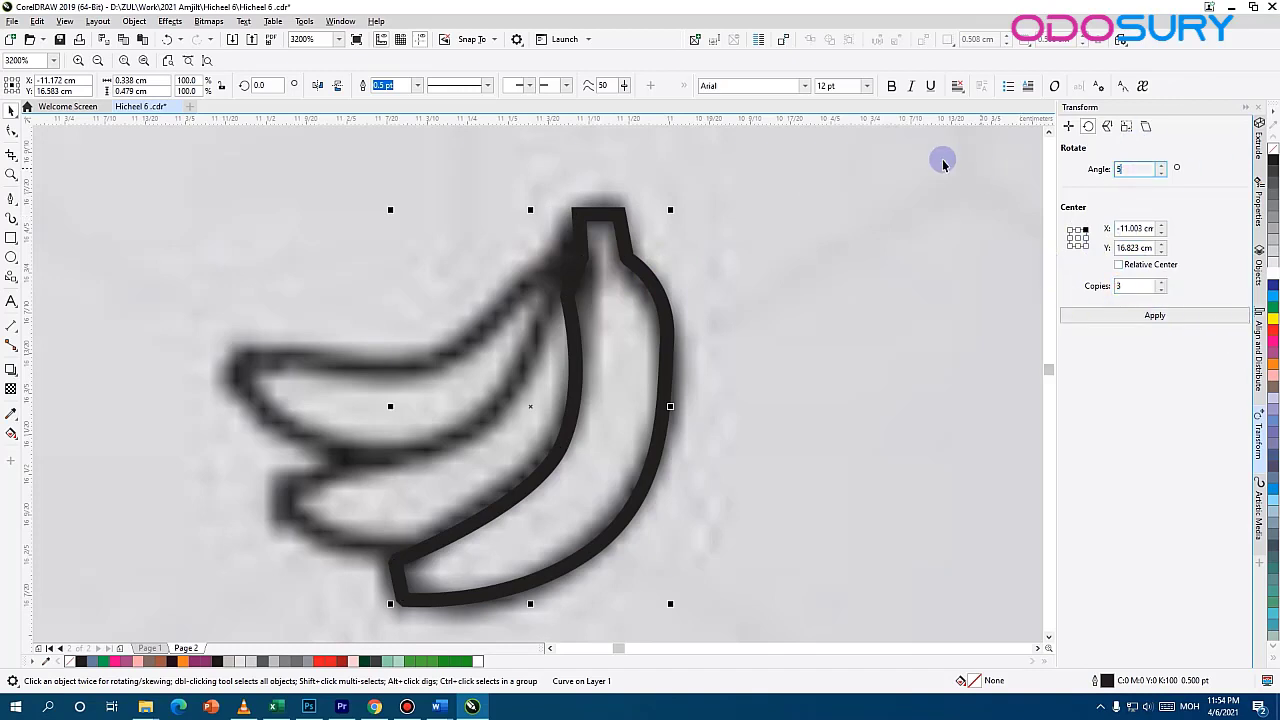
left_click(1161, 283)
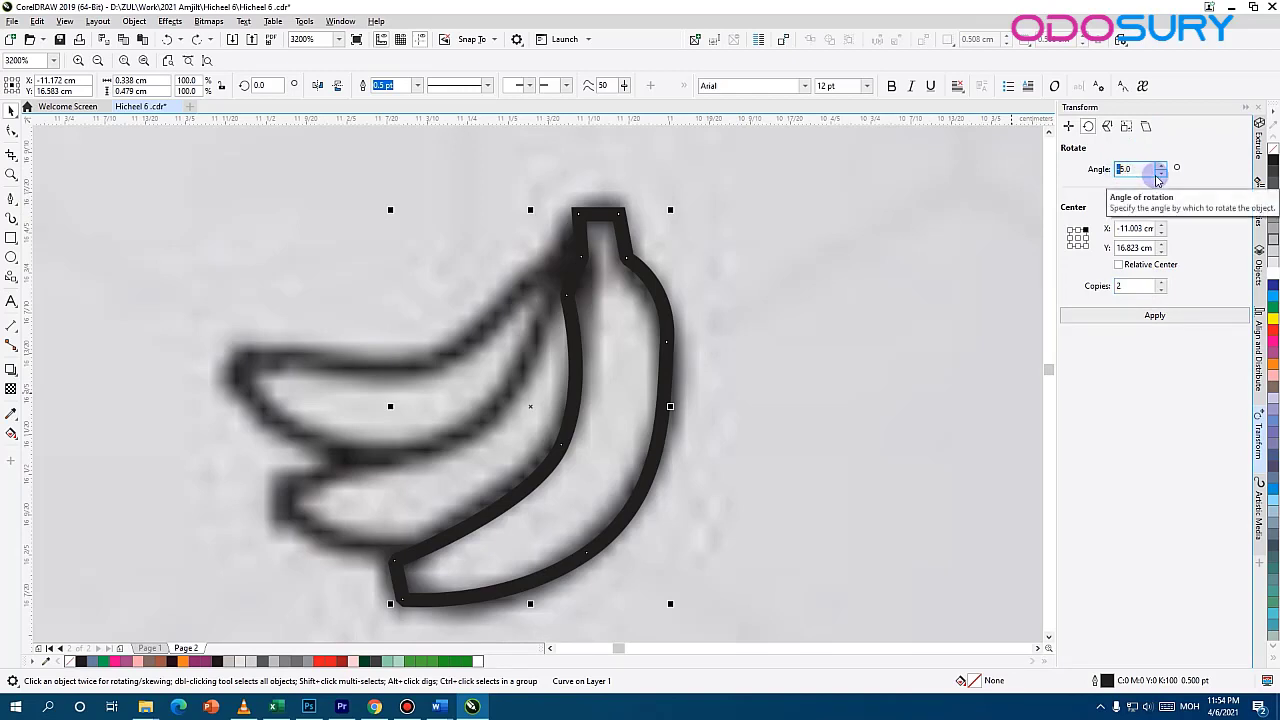
left_click(1121, 170)
type("-10")
key("Return")
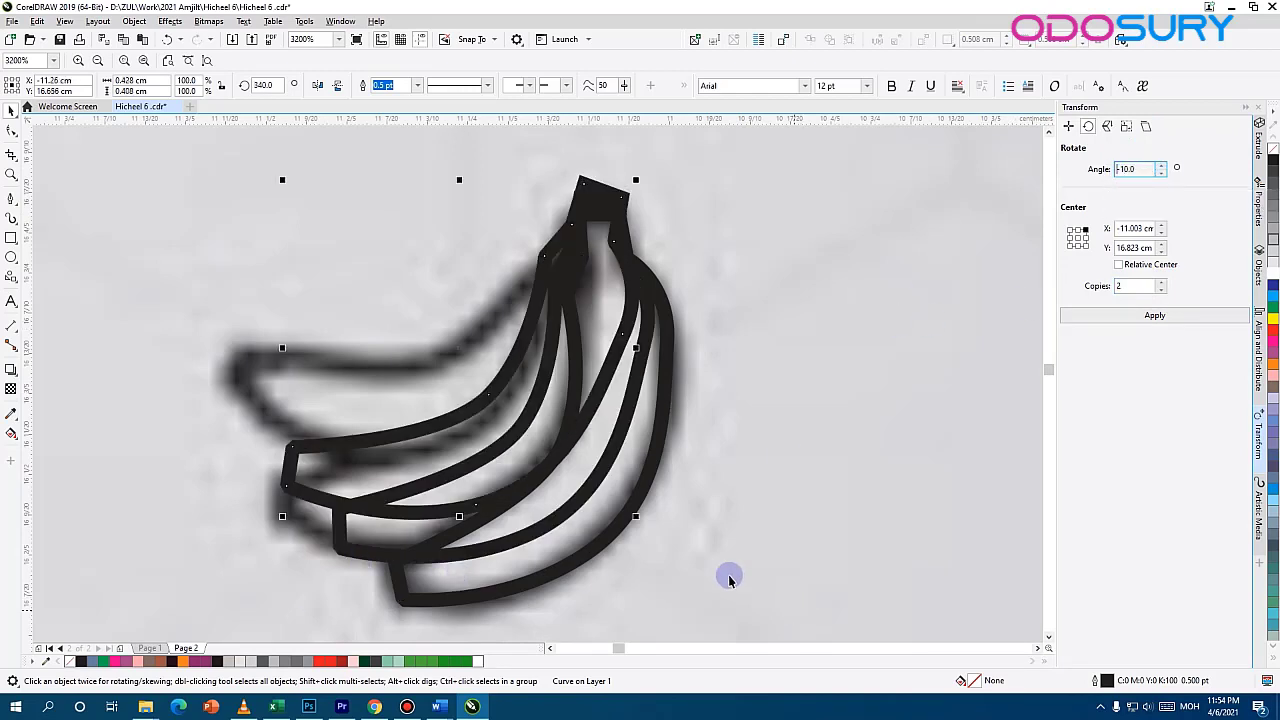
Rotate the rear and middle banana copies further around to spread them toward the matching bananas in the reference icon
left_click(286, 503)
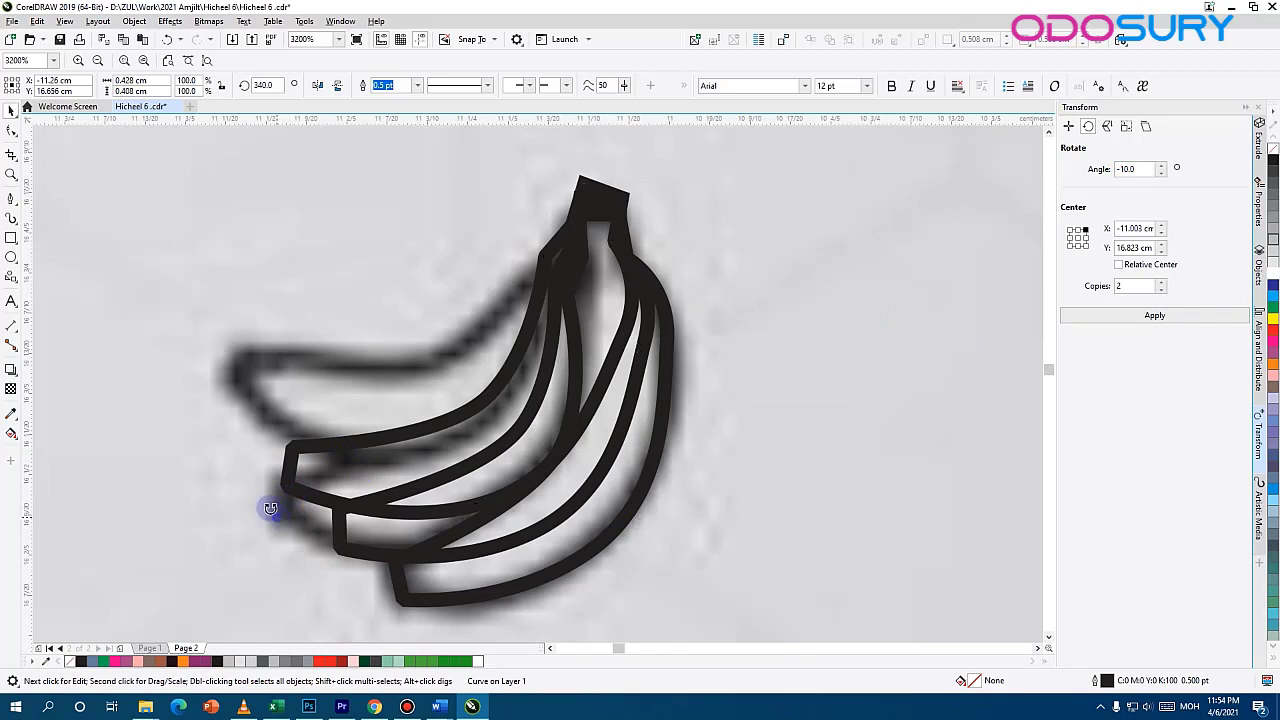
left_click_drag(270, 508, 231, 411)
left_click(348, 510)
left_click(347, 512)
left_click_drag(331, 562, 290, 507)
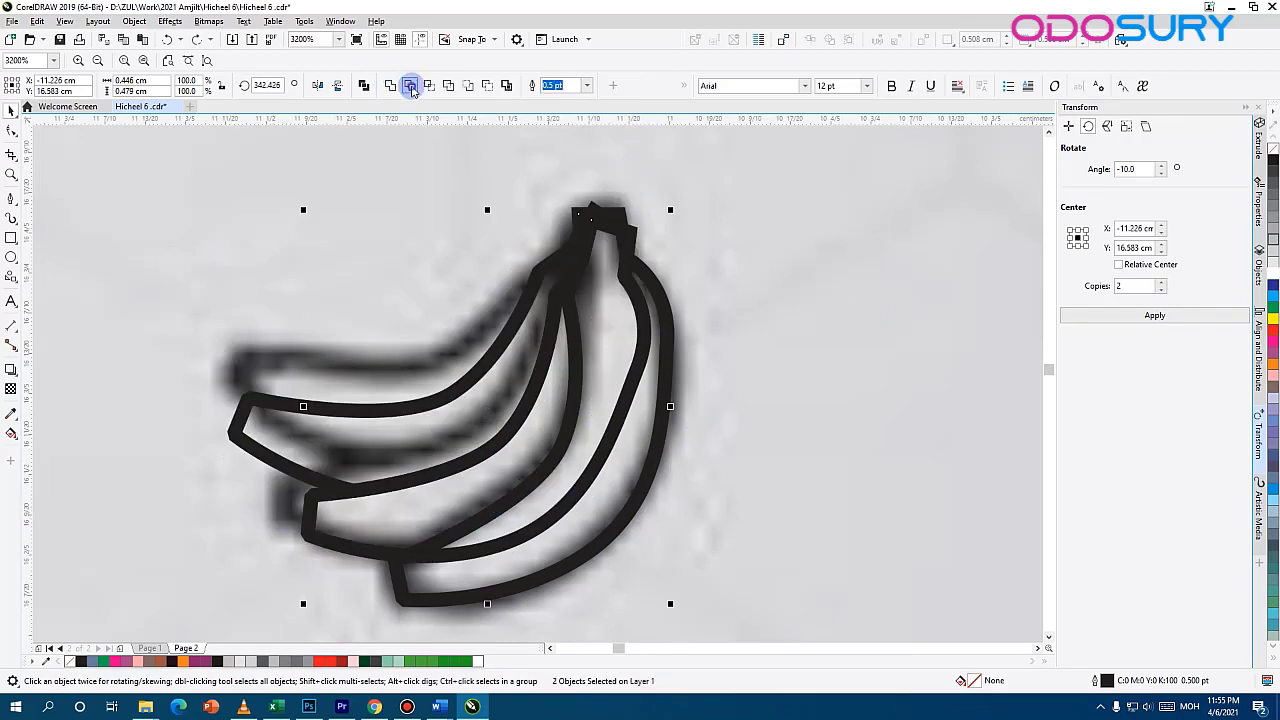
Trim the overlapping part of the middle banana with the front banana
left_click(411, 86)
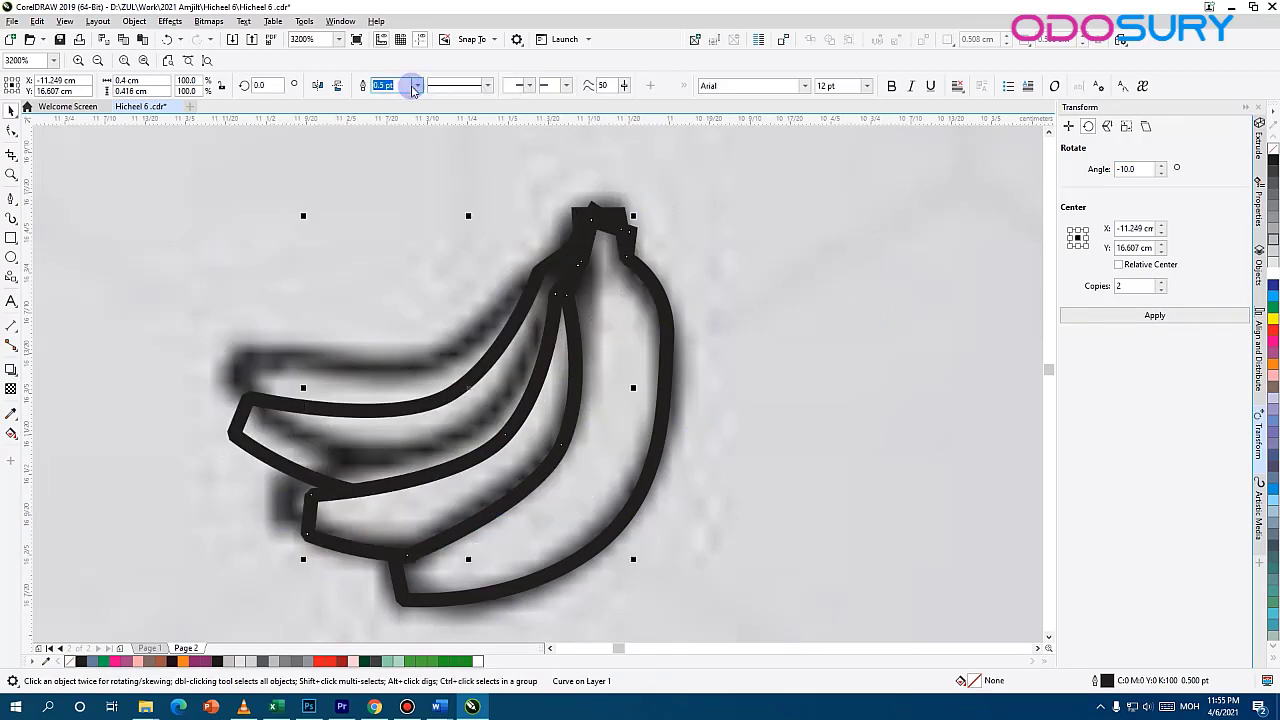
left_click(758, 362)
scroll(611, 302, "down", 2)
scroll(798, 338, "up", 1)
left_click_drag(798, 338, 475, 396)
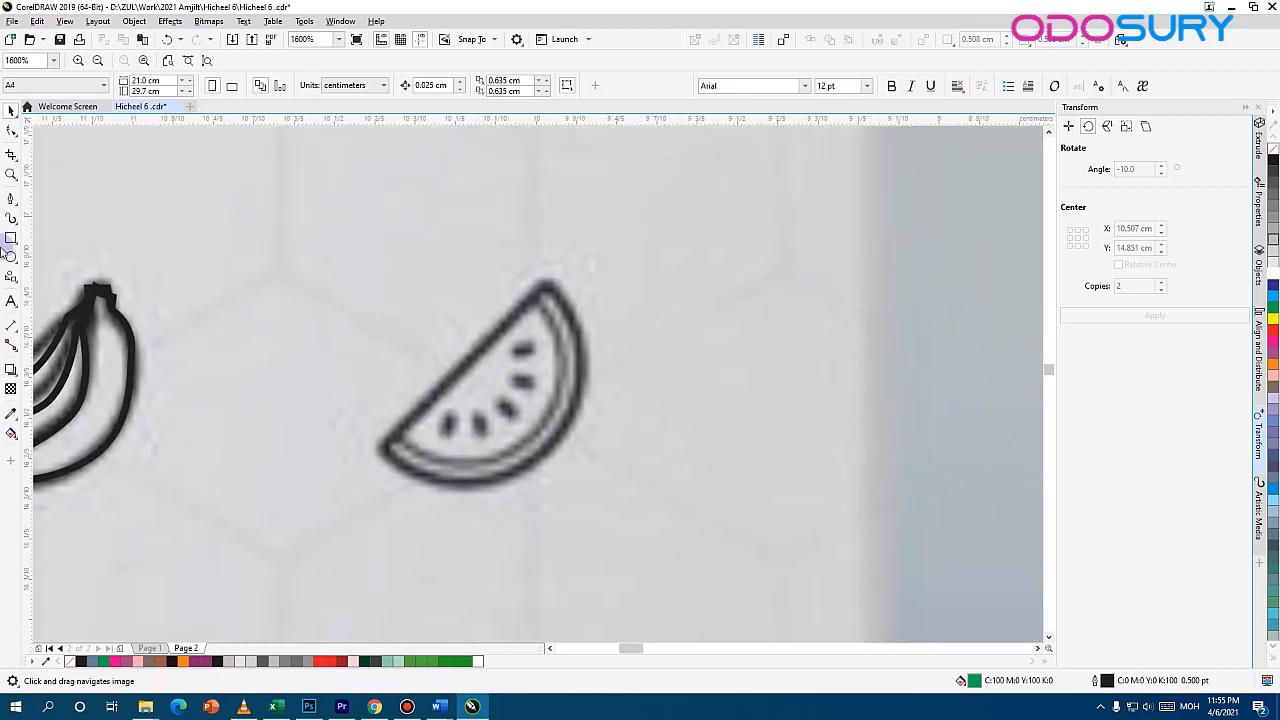
Trace the watermelon slice's outer contour as a closed shape with one straight cut edge and a curved rind
left_click(11, 199)
left_click(387, 446)
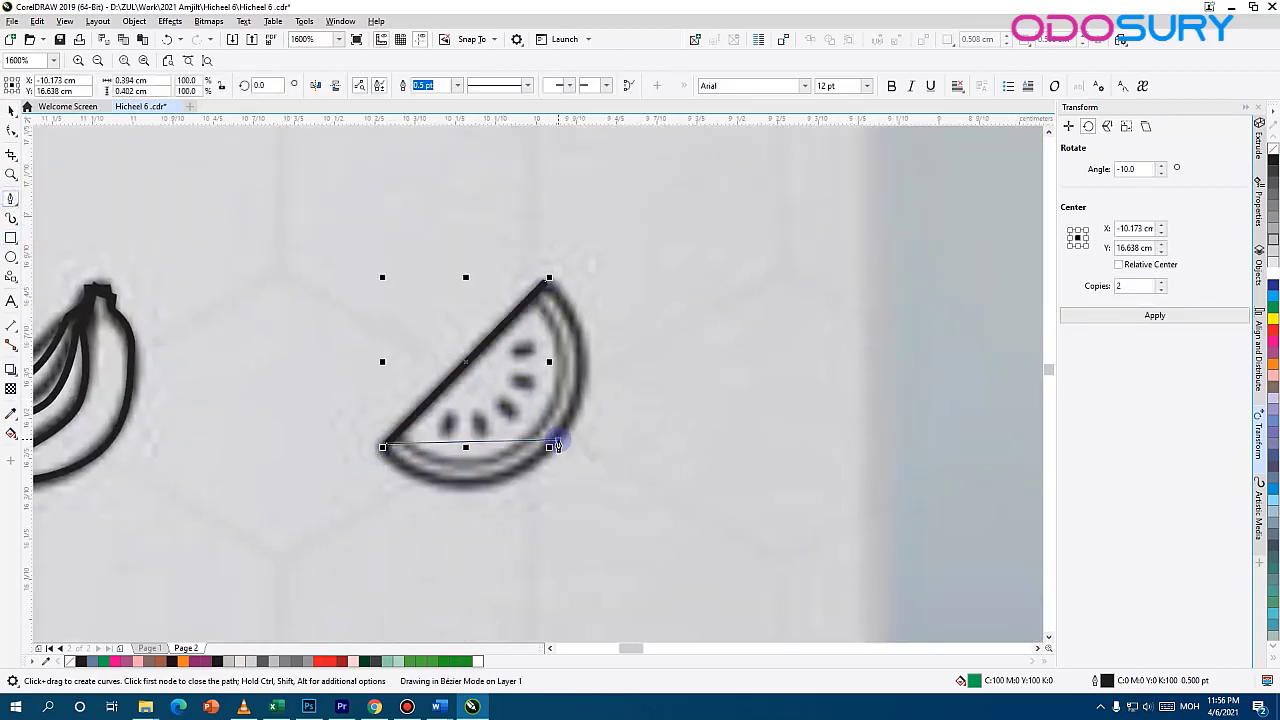
left_click_drag(546, 281, 650, 486)
key("ctrl+z")
left_click_drag(558, 437, 638, 325)
left_click(543, 286)
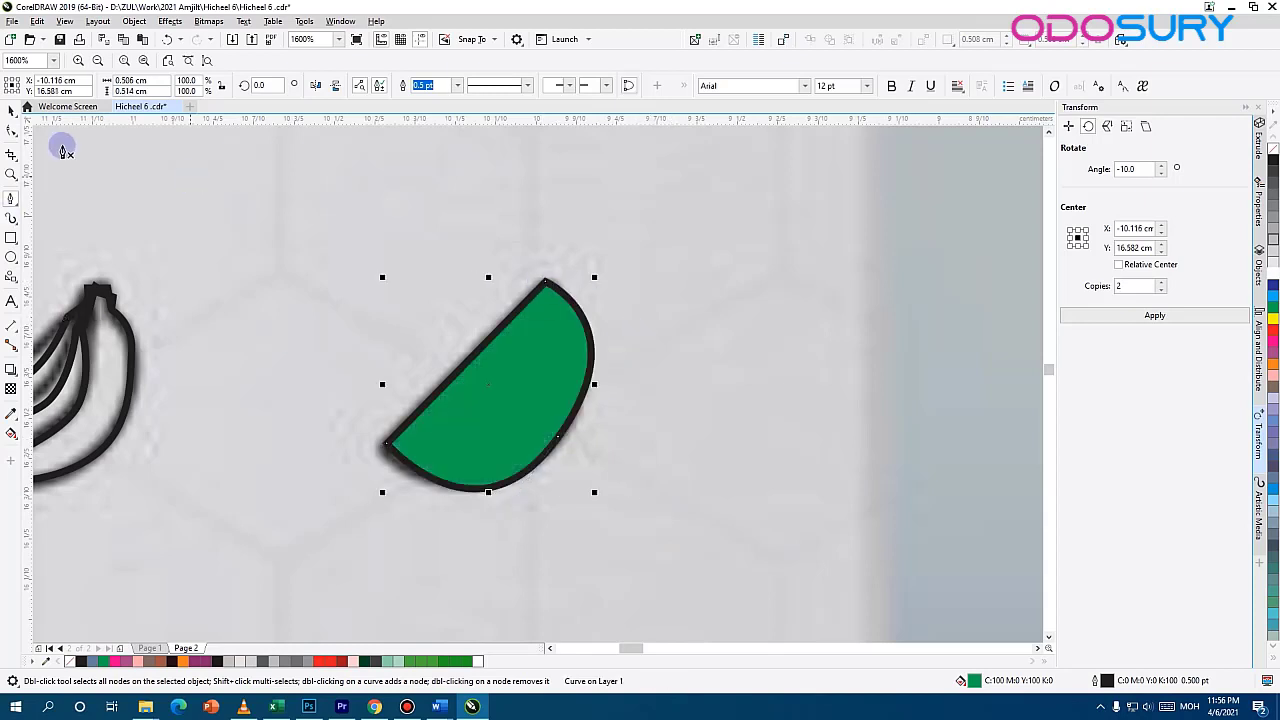
Reshape the slice's rind curve to follow the reference watermelon and remove the green fill
left_click(12, 107)
left_click(553, 437)
left_click(12, 130)
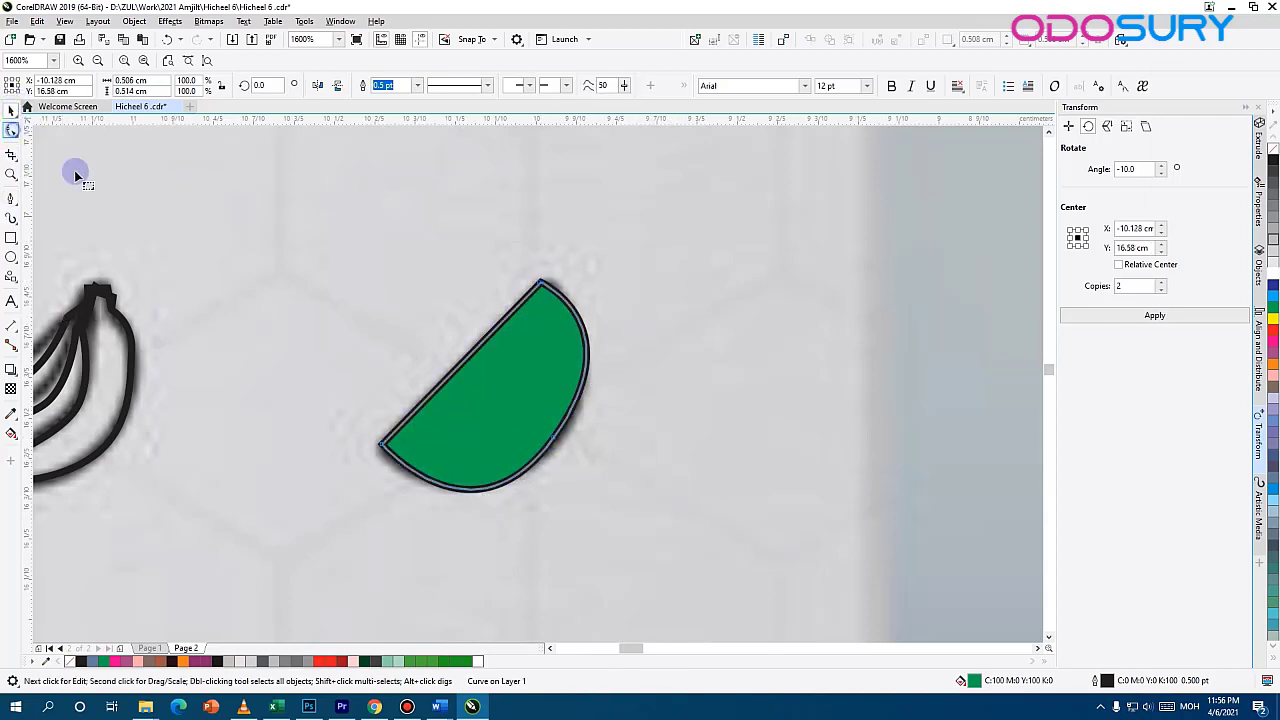
left_click(553, 437)
left_click_drag(478, 552, 460, 522)
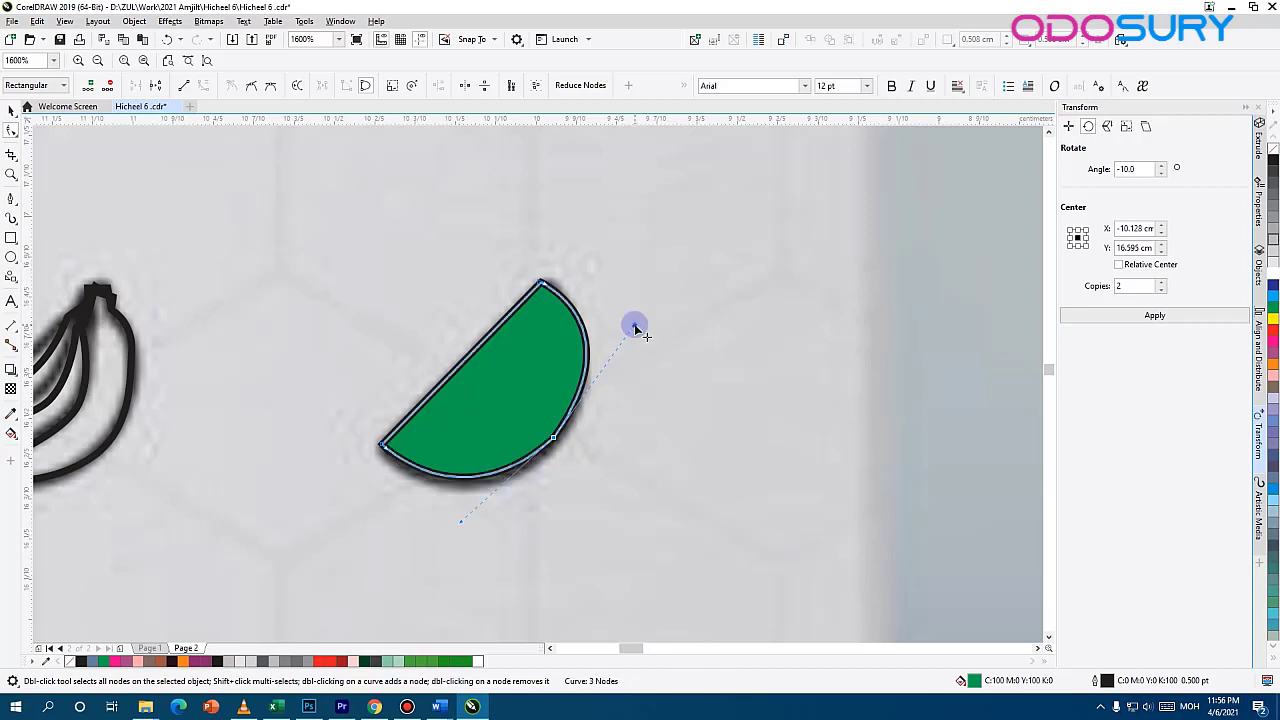
left_click_drag(634, 325, 624, 348)
left_click(69, 661)
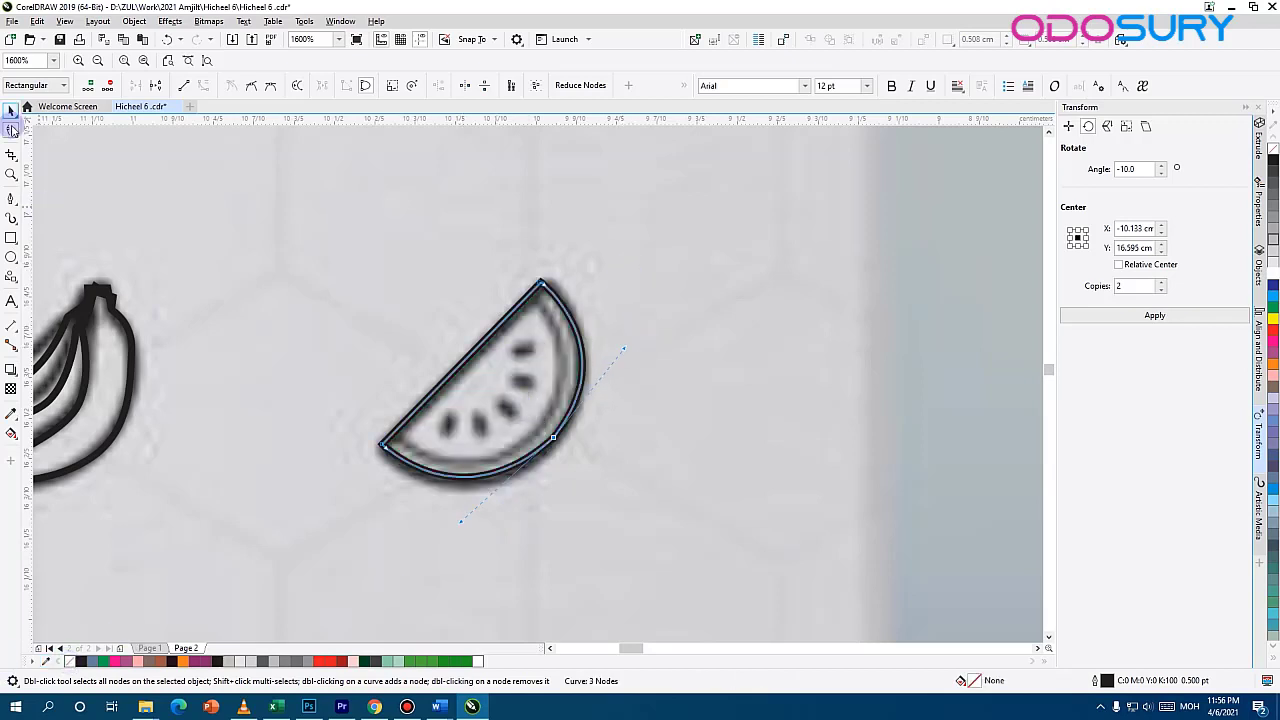
Duplicate the watermelon outline, place the copy over the original, and shrink and rotate it to form the inner rind line
left_click(12, 111)
left_click(565, 419)
key("ctrl+d")
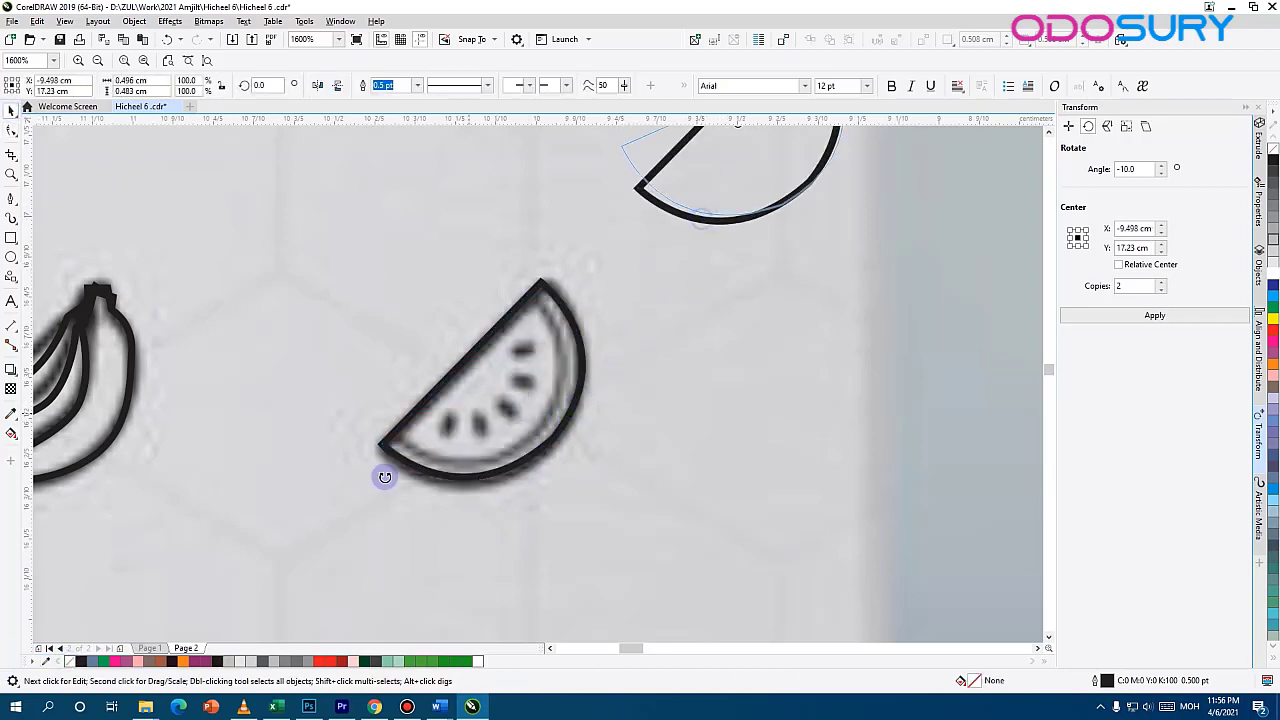
left_click_drag(689, 211, 388, 458)
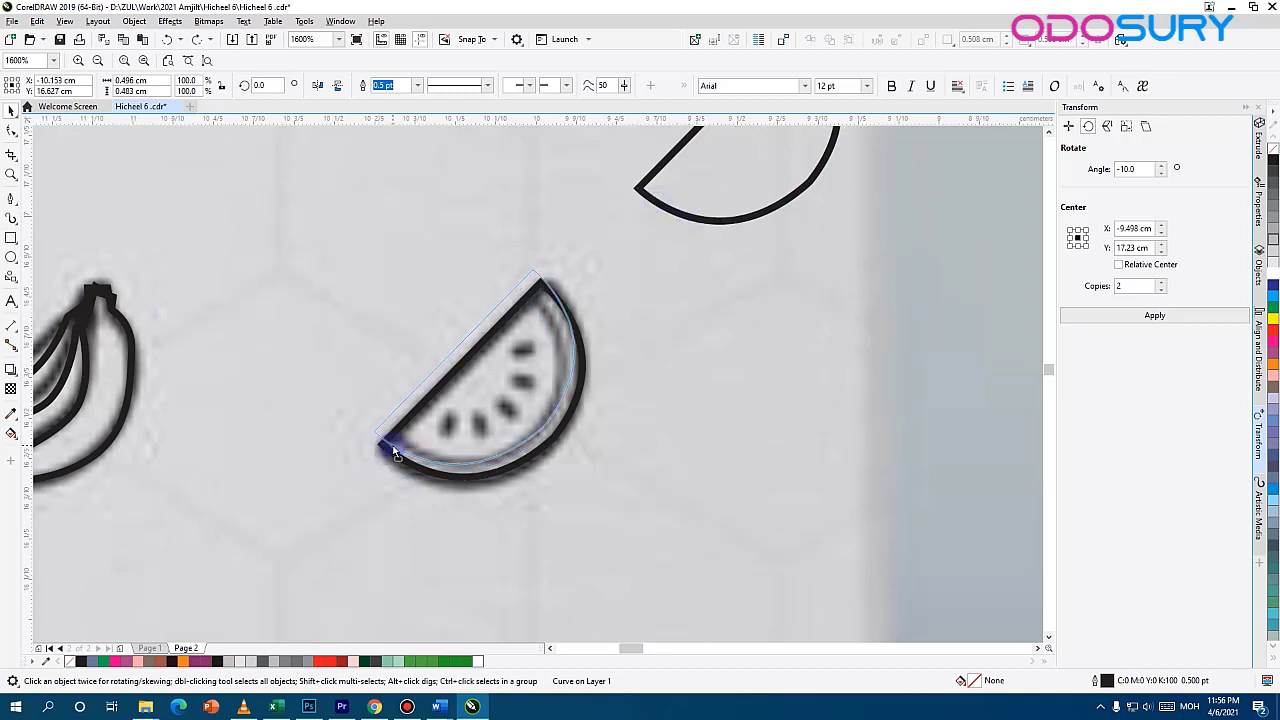
mouse_move(583, 274)
left_mouse_down()
mouse_move(571, 266)
mouse_move(569, 281)
left_mouse_up()
left_click(518, 292)
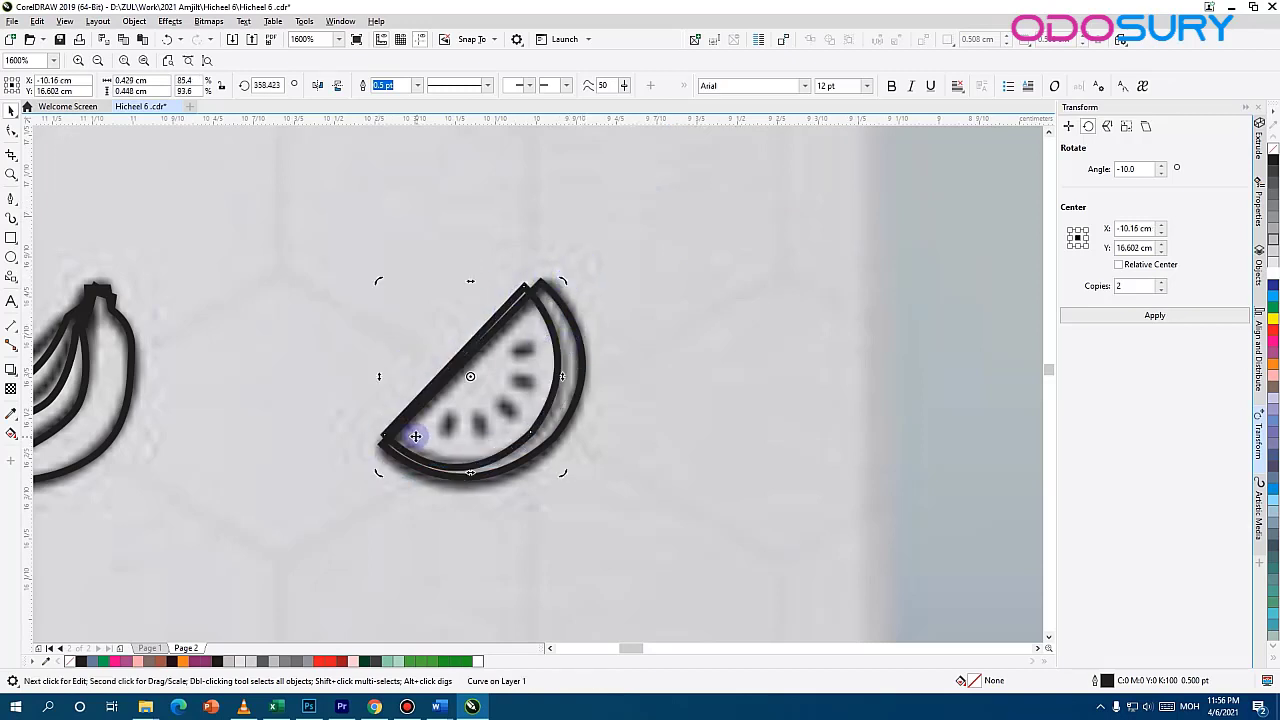
left_click(369, 441)
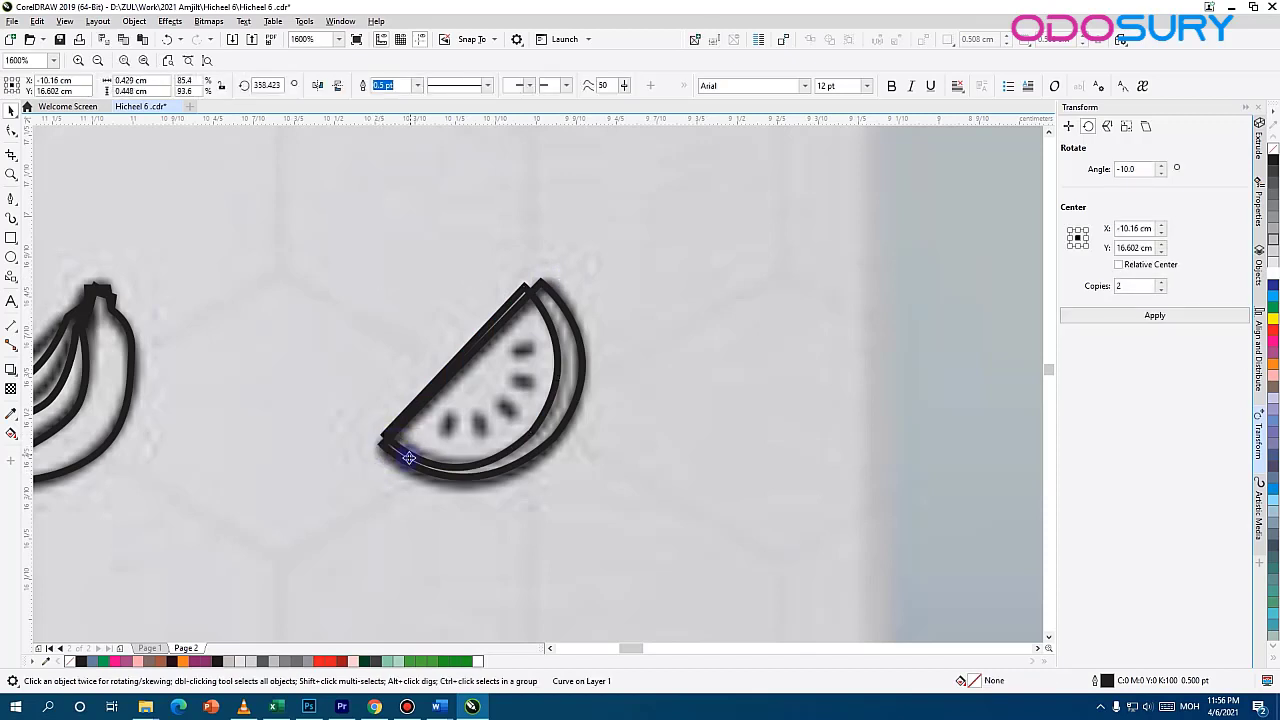
left_click_drag(409, 457, 379, 457)
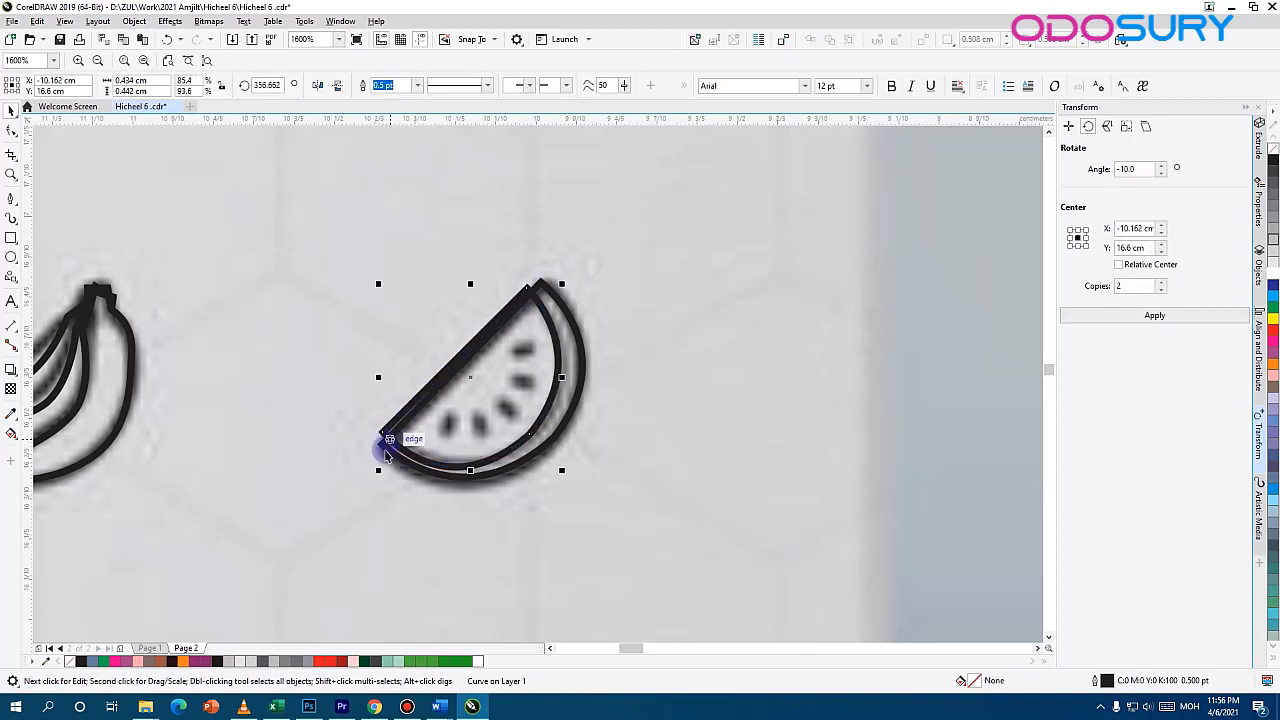
Move the smaller slice outline inward so its straight edge lines up with the outer outline, and select both outlines
left_click(577, 334, "shift")
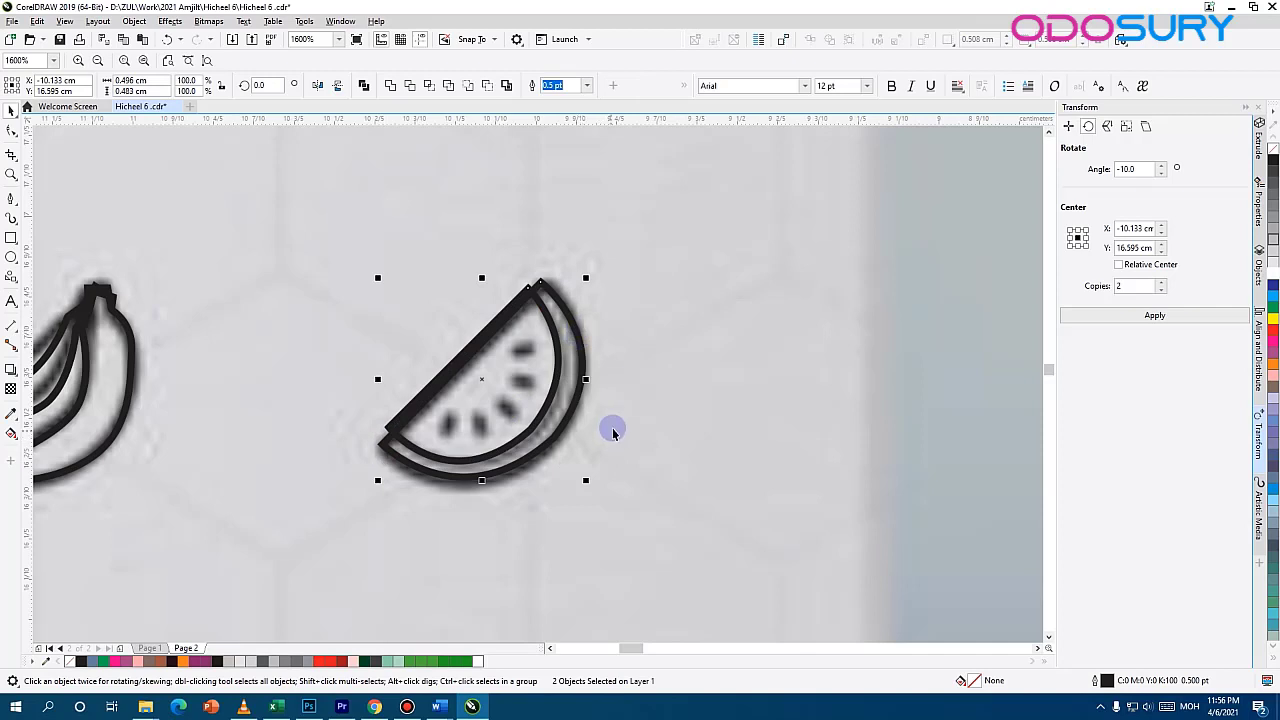
left_click(664, 297)
left_click_drag(524, 298, 531, 303)
left_click(565, 302, "shift")
left_click(411, 86)
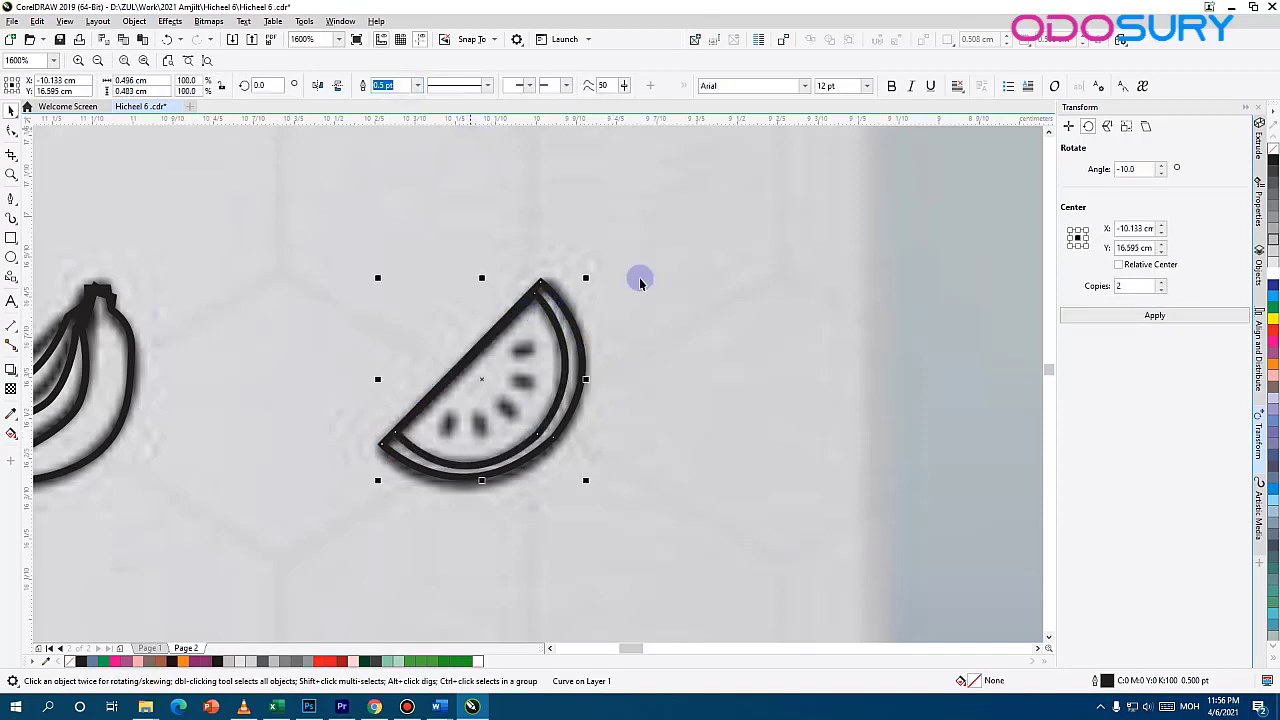
key("ctrl+z")
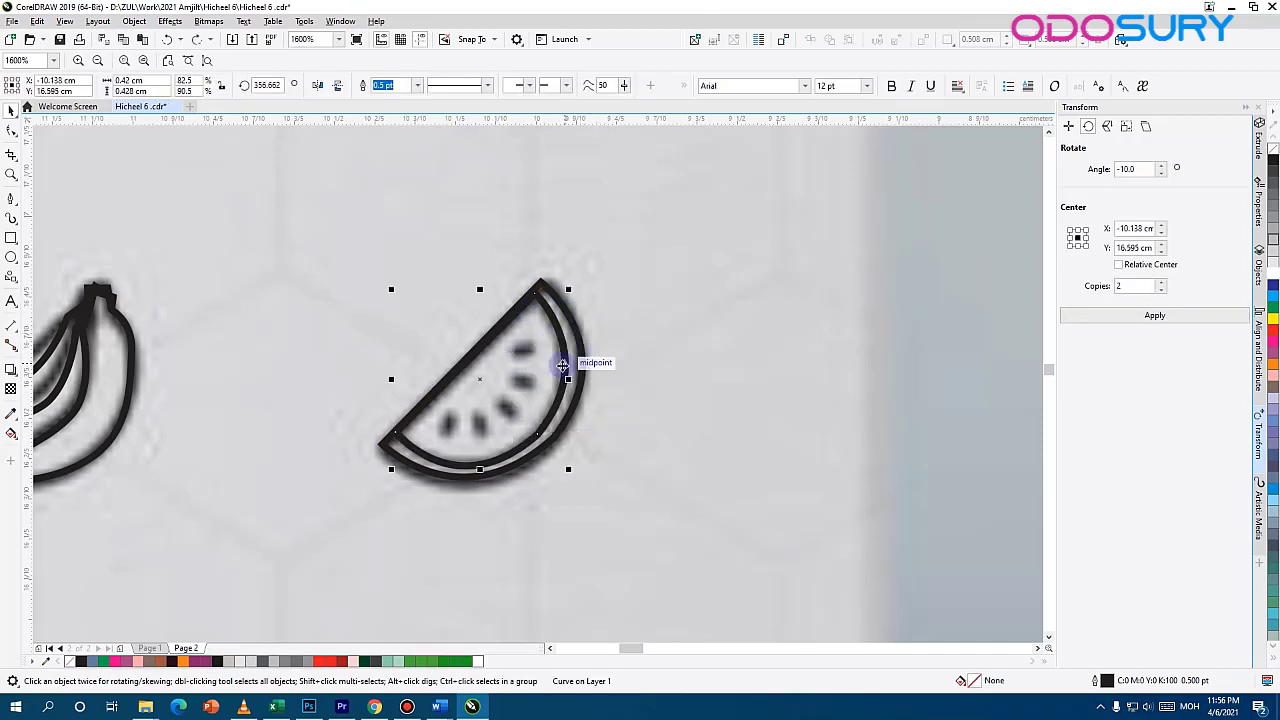
key("ctrl+l")
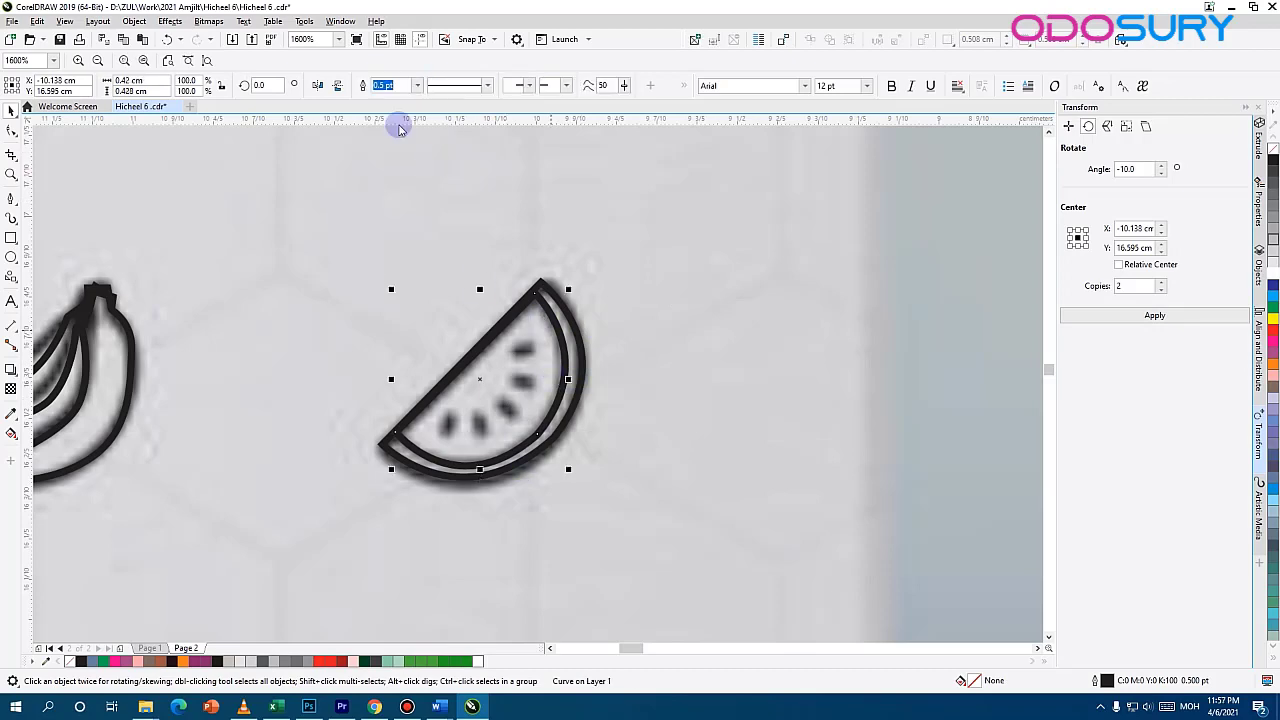
key("ctrl+z")
Combine the inner and outer watermelon outlines into a single curve
left_click(363, 87)
scroll(525, 333, "up", 2)
scroll(626, 244, "down", 1)
left_click(877, 305)
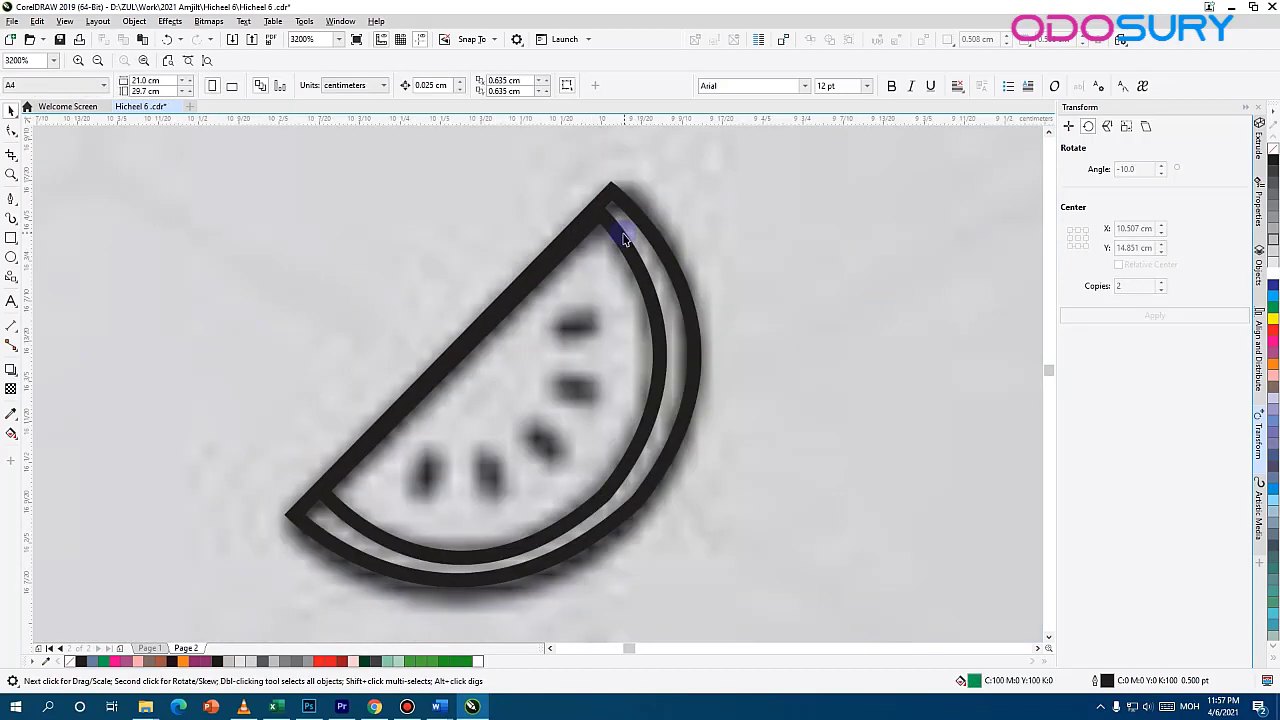
left_click_drag(622, 238, 746, 240)
key("ctrl+z")
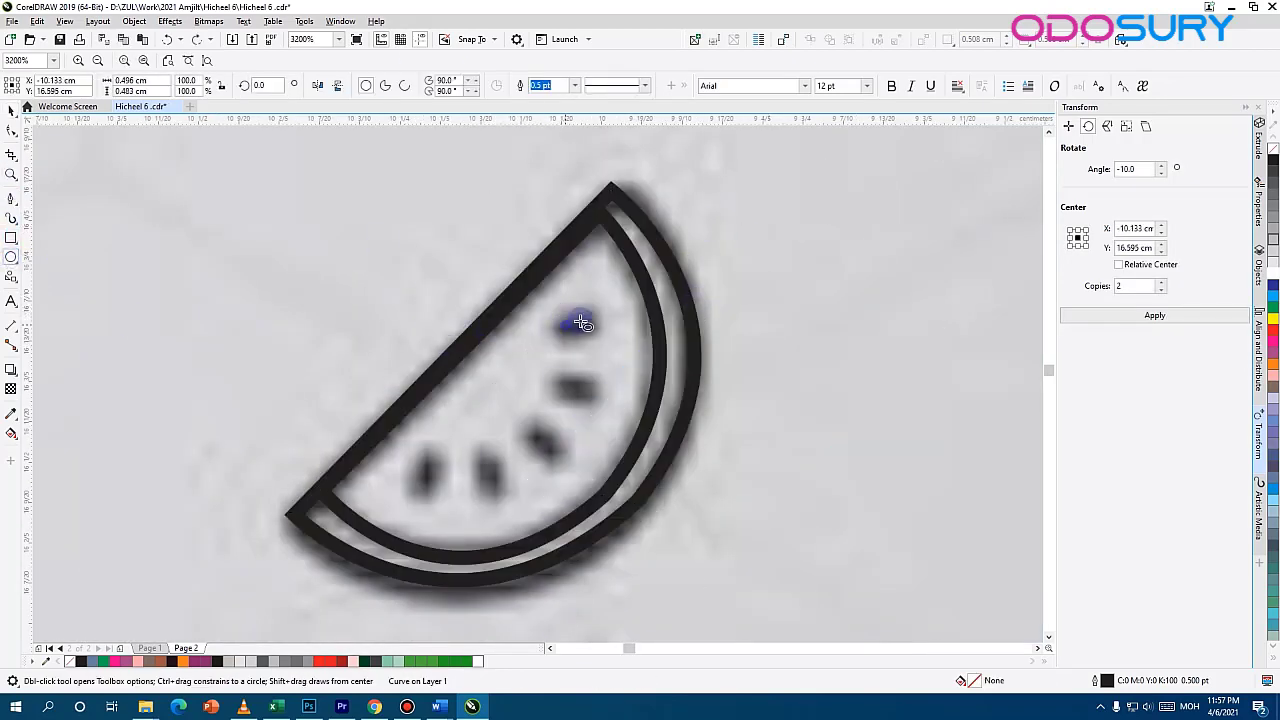
Draw an ellipse about 0.052 × 0.012 cm on the watermelon's uppermost seed, filled black without an outline
left_click_drag(560, 308, 613, 332)
mouse_move(563, 383)
left_mouse_down()
mouse_move(607, 425)
mouse_move(578, 397)
left_mouse_up()
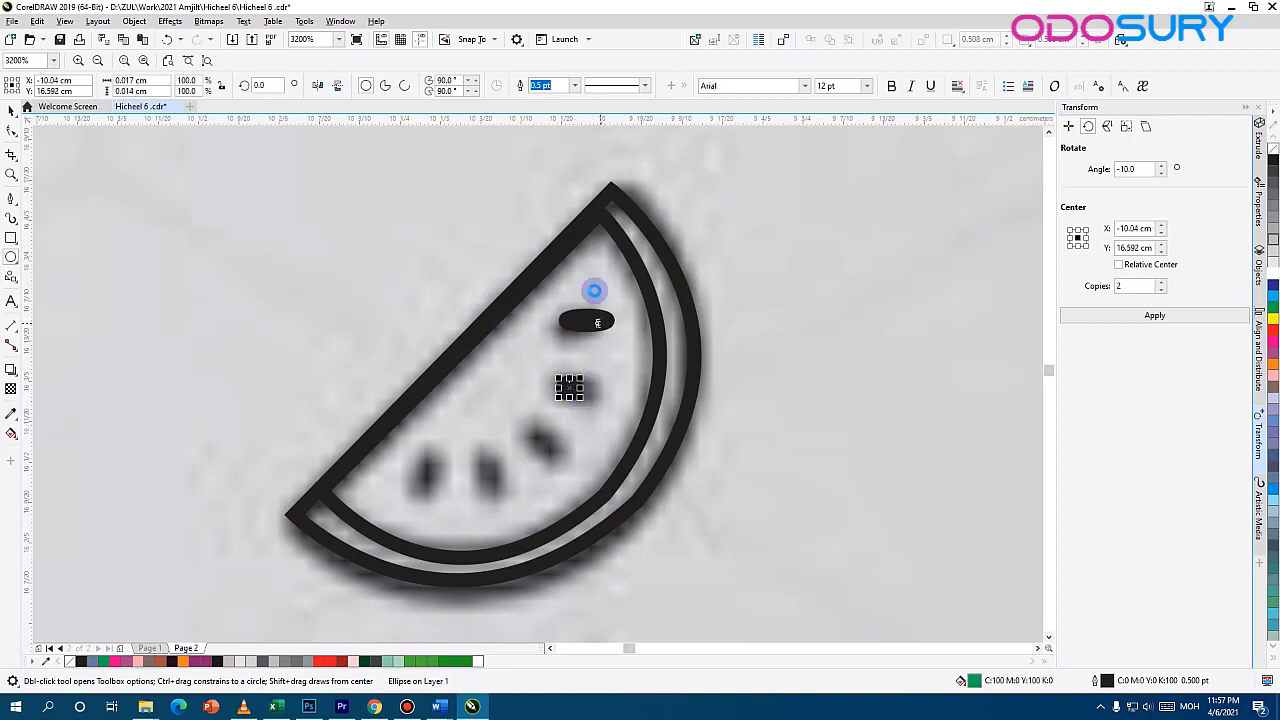
key("ctrl+z")
left_click(11, 111)
left_click(587, 328)
left_click(81, 661)
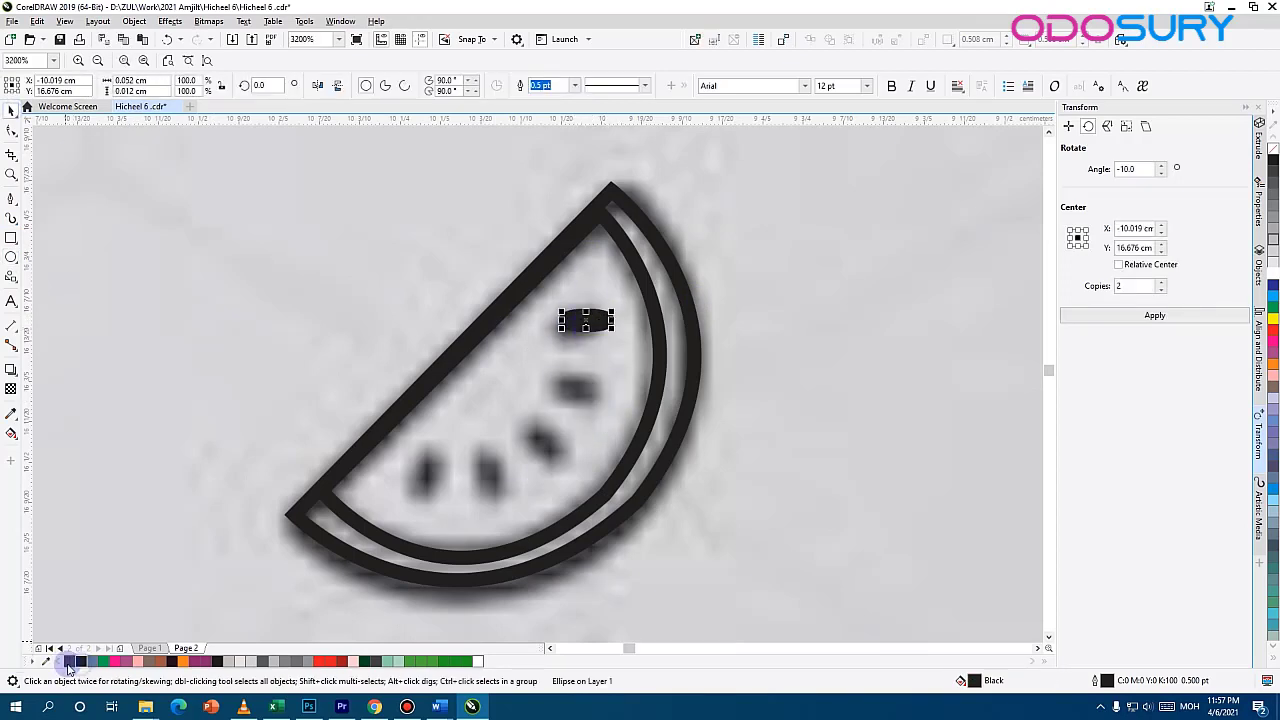
right_click(70, 661)
left_click_drag(603, 320, 596, 327)
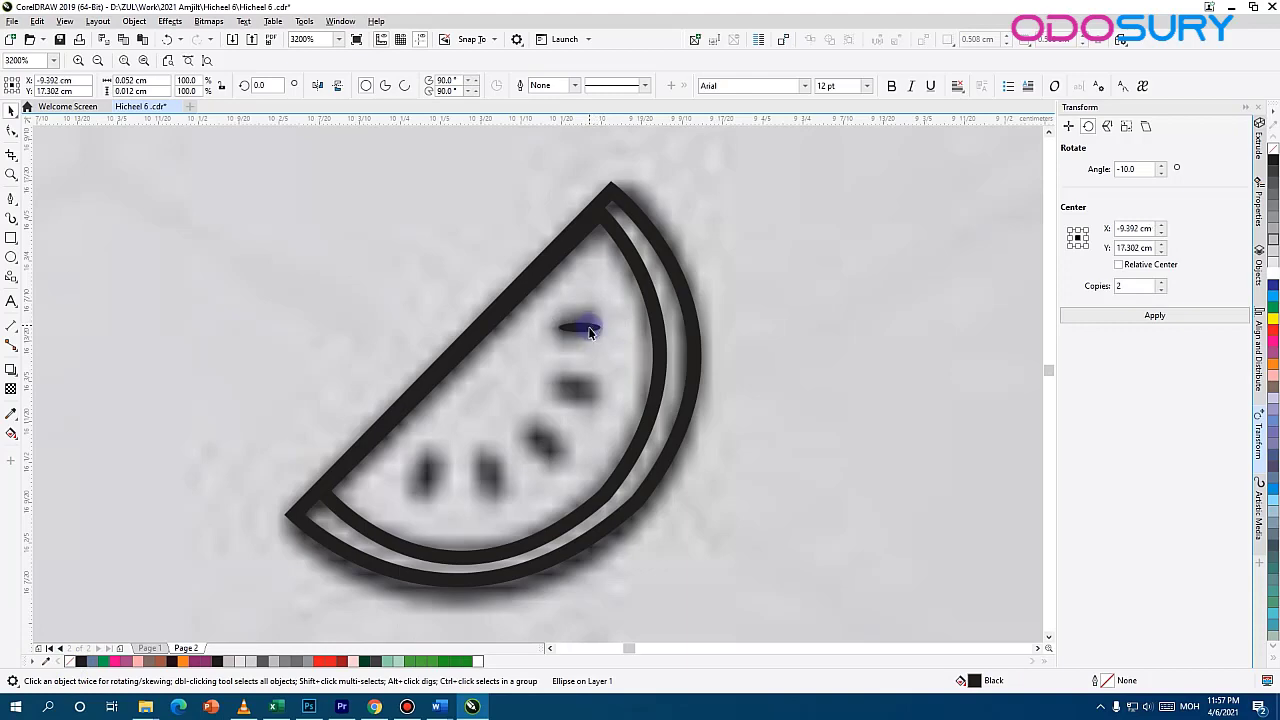
Copy the black seed onto the second and third seed marks, rotating each copy to match the reference
scroll(591, 329, "up", 1)
scroll(590, 330, "down", 3)
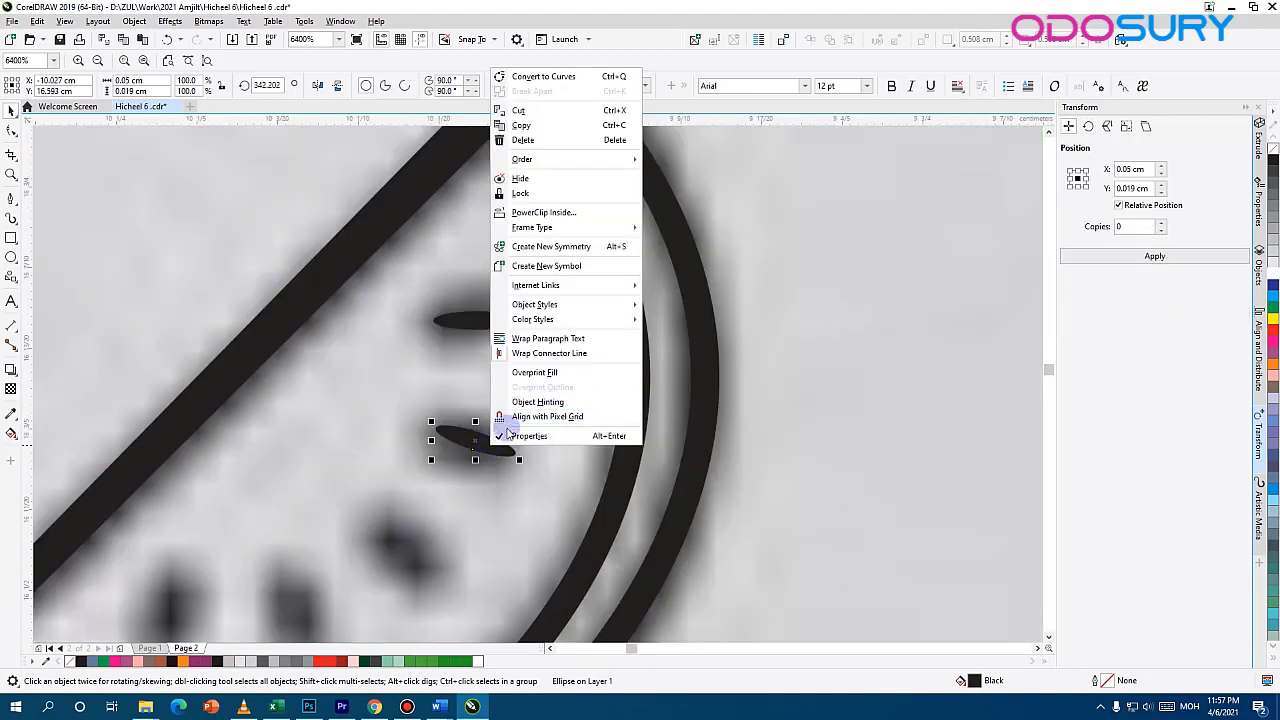
left_click(484, 445)
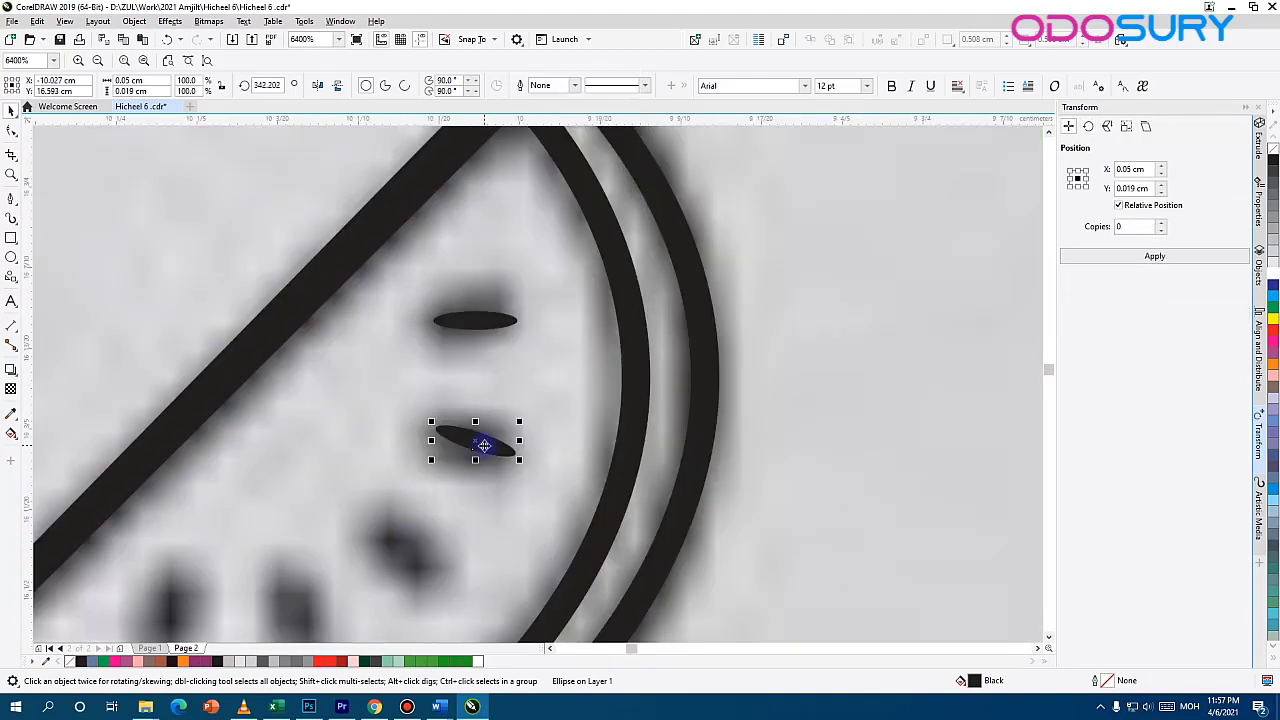
left_click_drag(420, 562, 428, 561)
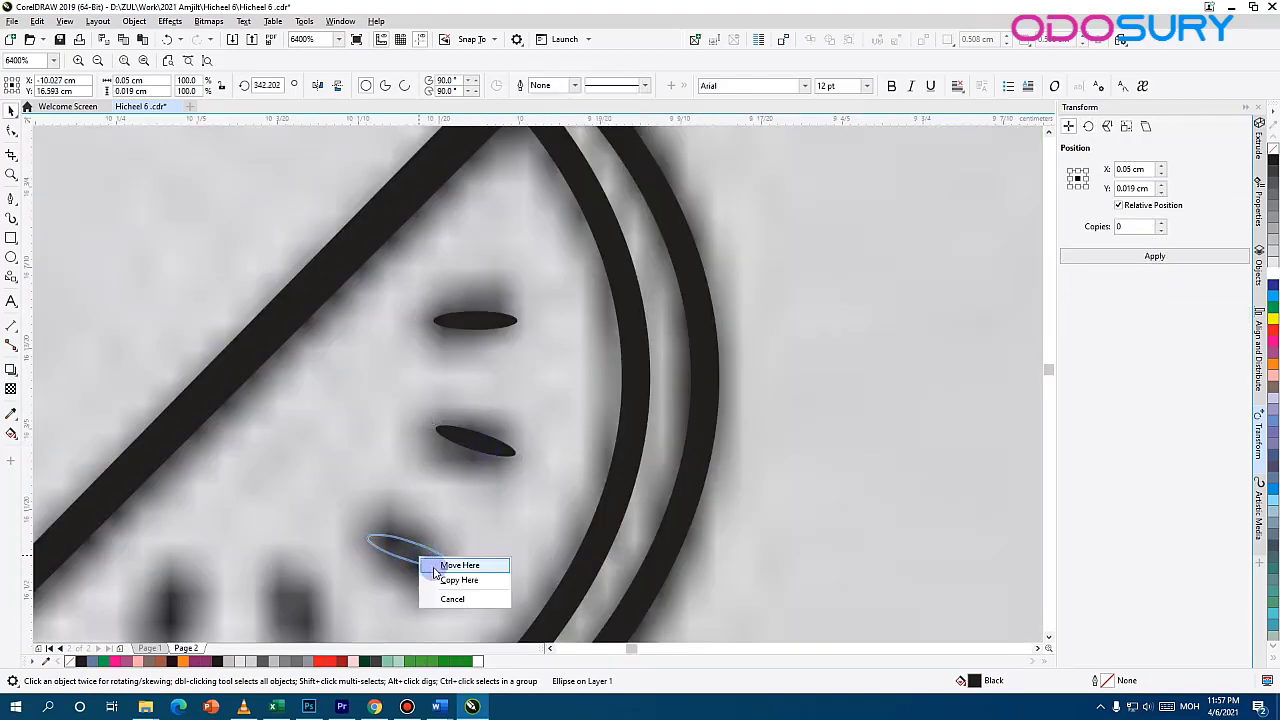
left_click(445, 566)
left_click_drag(360, 532, 619, 346)
Copy the seed onto the two remaining lower seed marks and rotate each copy to match the reference
left_click_drag(622, 417, 506, 476)
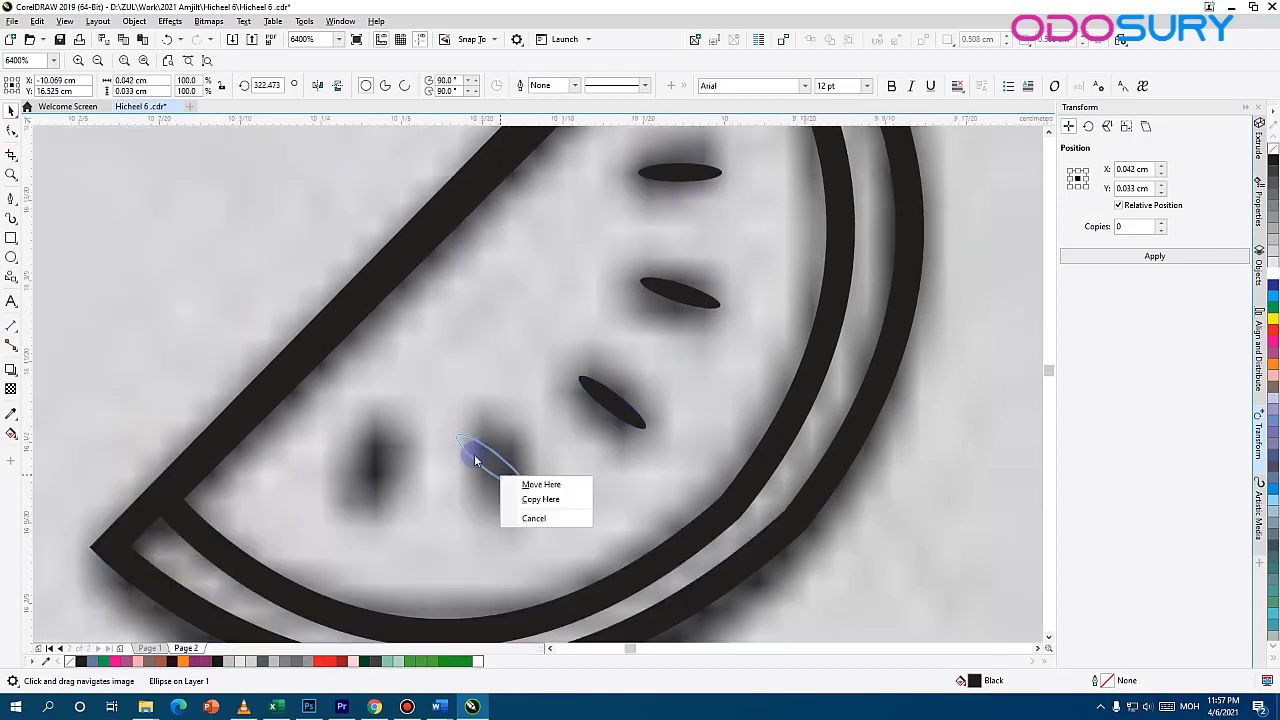
left_click(516, 502)
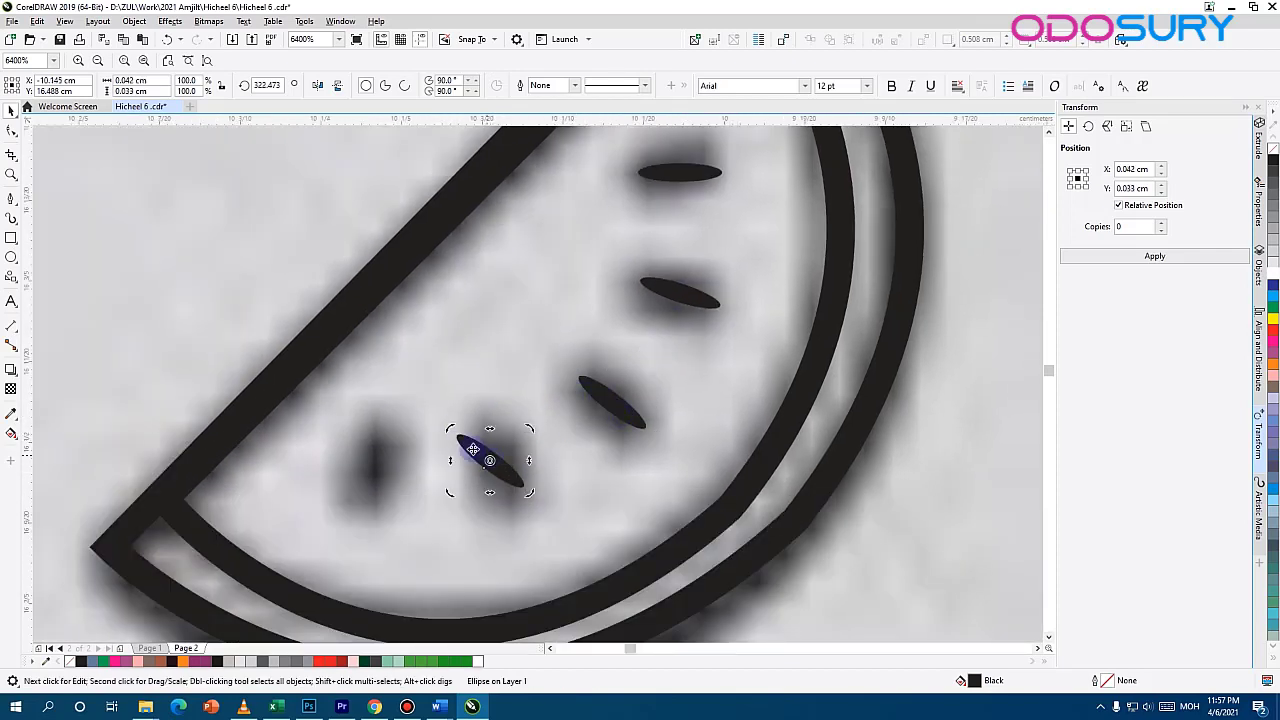
key("Escape")
left_click(473, 454)
left_click(470, 450)
left_click_drag(449, 434, 420, 437)
left_click(483, 446)
left_click(412, 466)
left_click(378, 432)
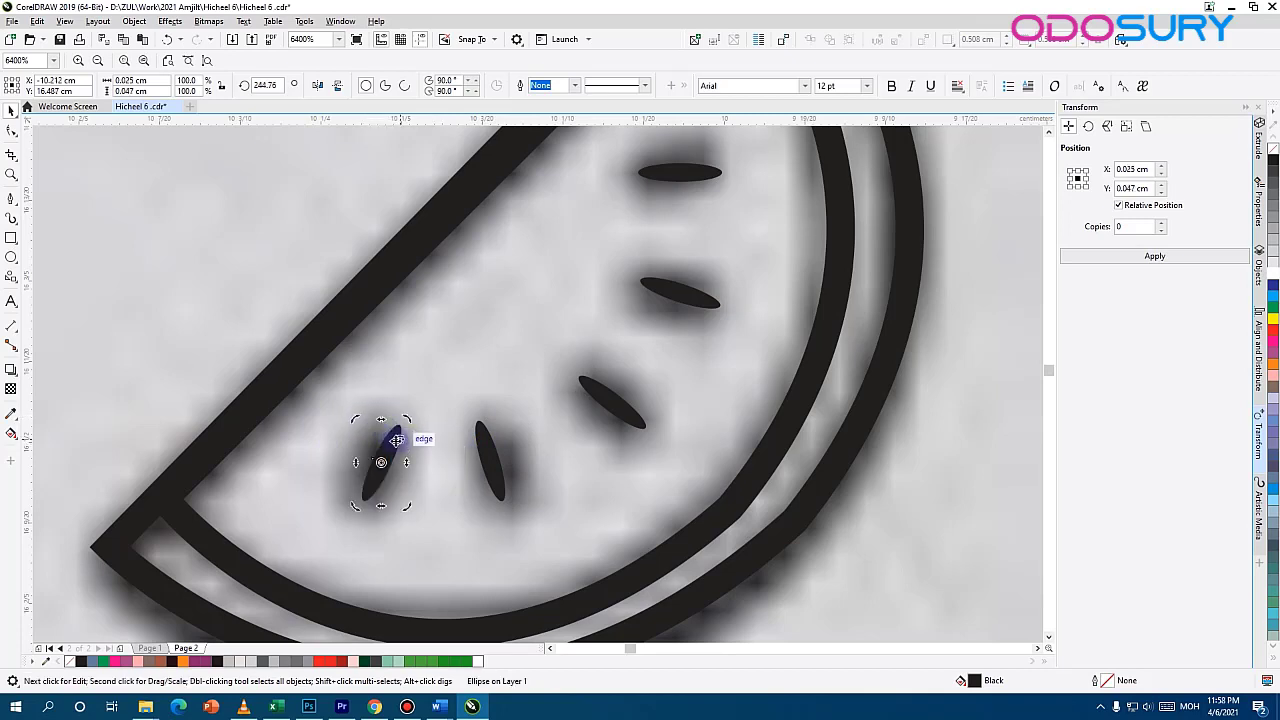
Group the watermelon outline with its five seeds
scroll(427, 513, "down", 3)
left_click(428, 514)
left_click_drag(444, 487, 654, 269)
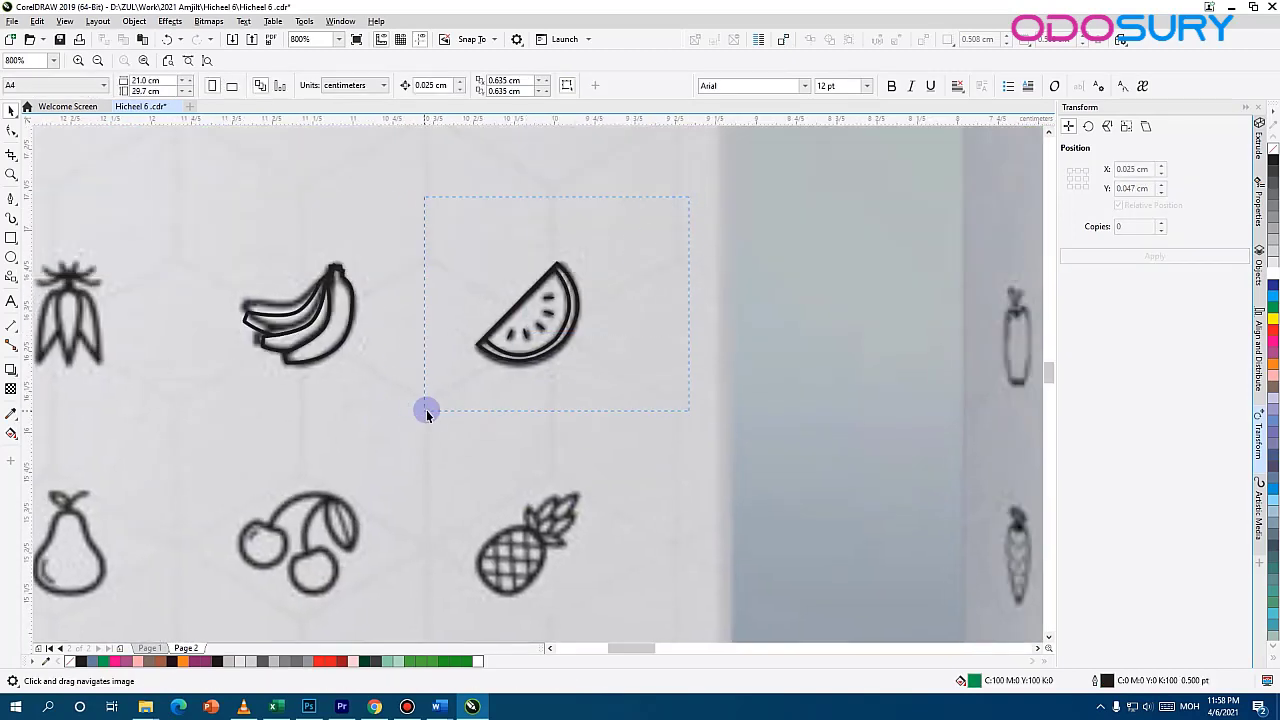
left_click_drag(426, 412, 427, 412)
left_click(362, 87)
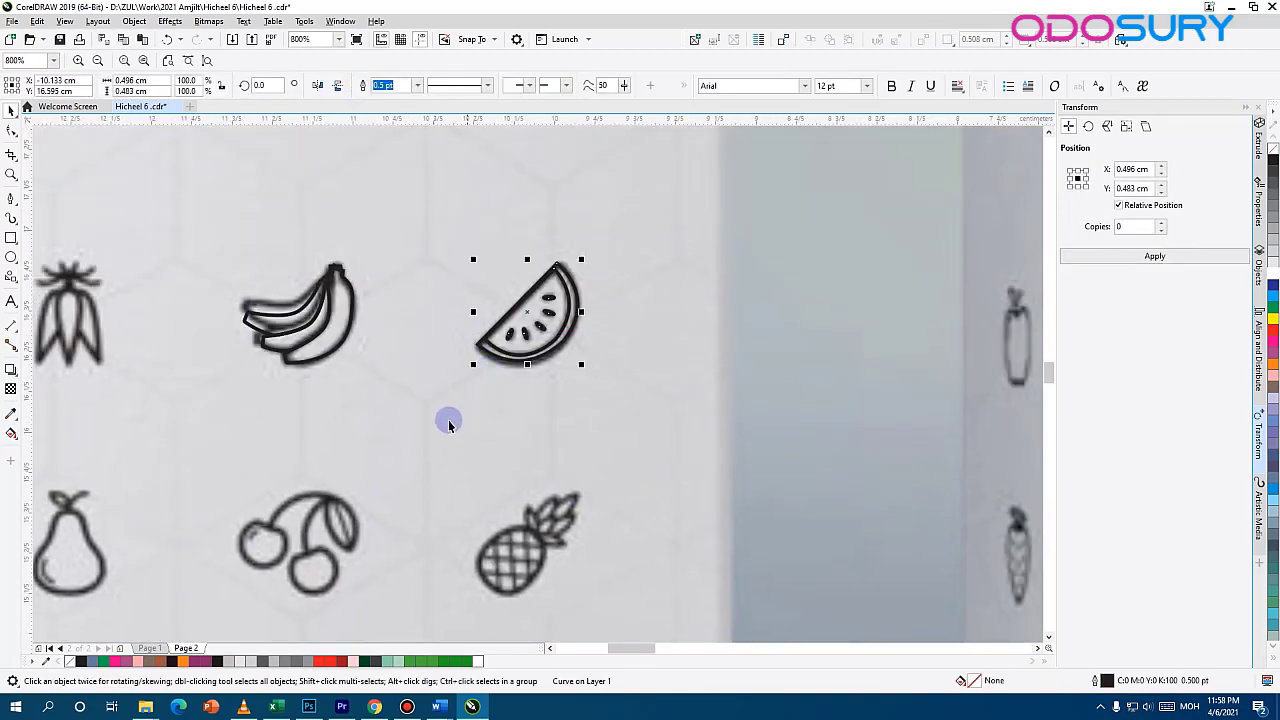
scroll(443, 403, "up", 1)
key("ctrl+z")
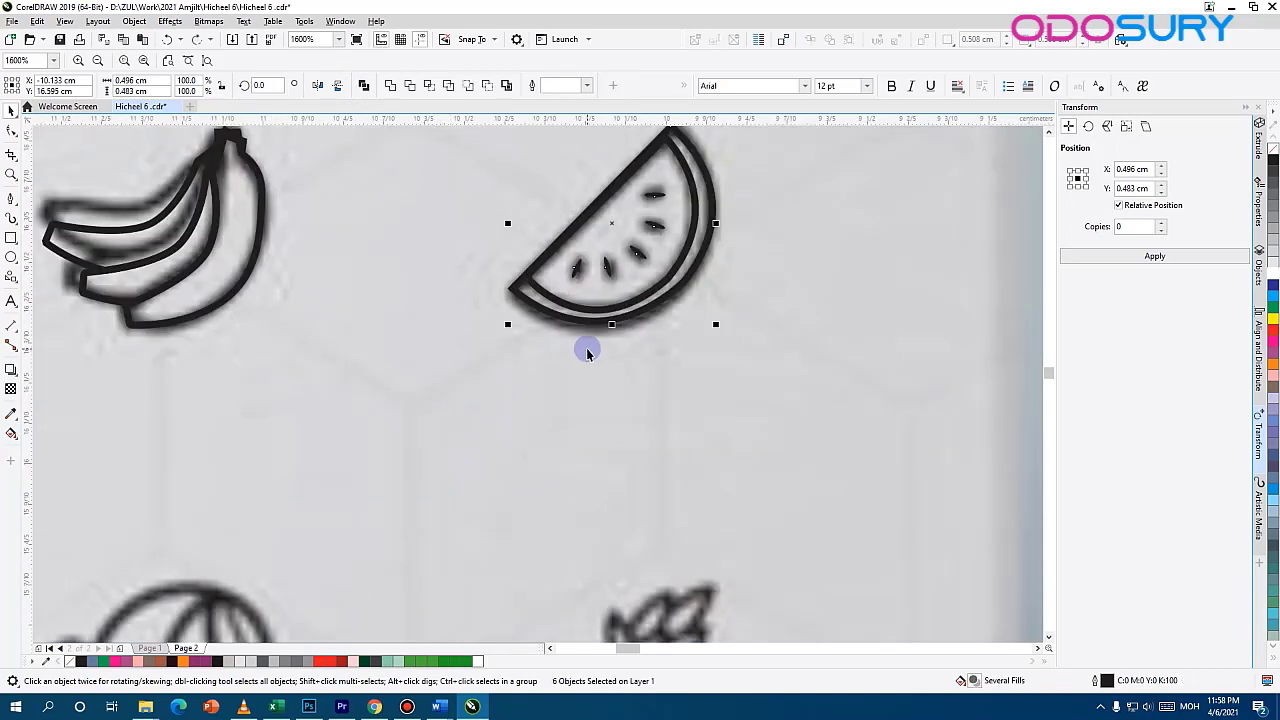
key("ctrl+g")
Draw an ellipse about 0.365 × 0.332 cm over the strawberry's body and remove its fill
scroll(571, 325, "down", 3)
scroll(588, 413, "up", 2)
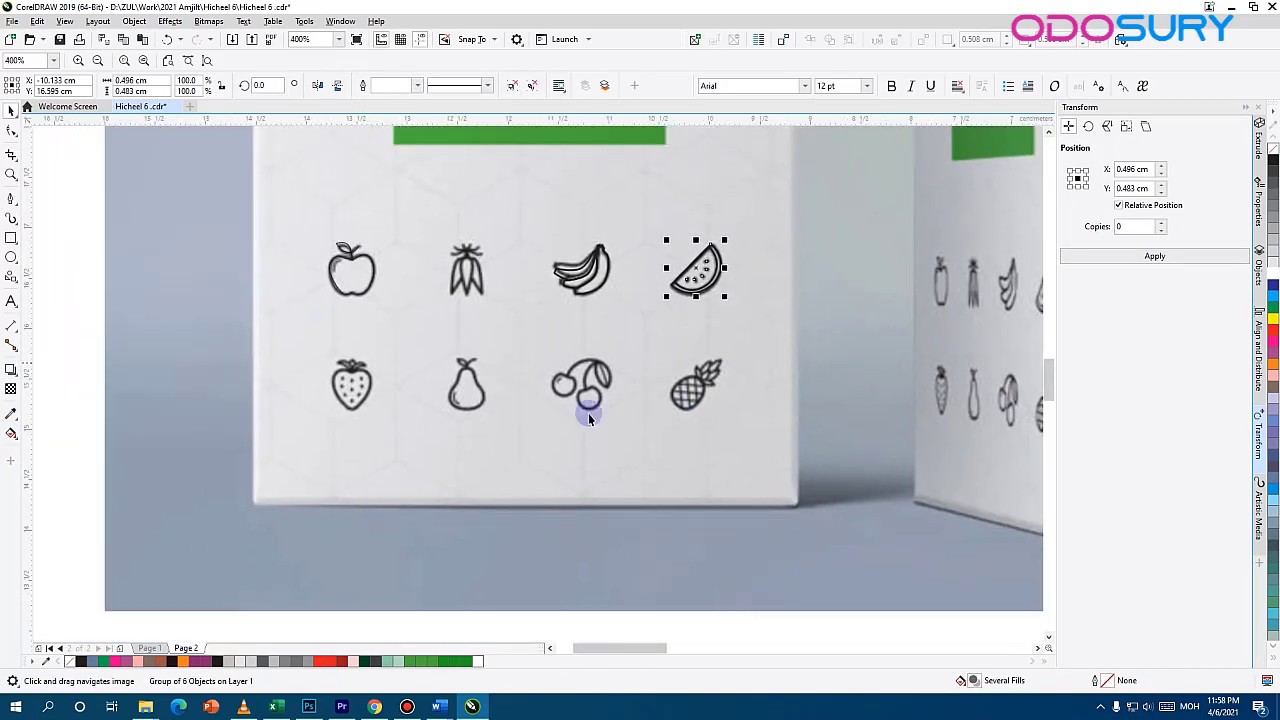
left_click_drag(263, 358, 380, 441)
scroll(379, 441, "up", 2)
scroll(484, 416, "down", 1)
left_click_drag(484, 416, 394, 464)
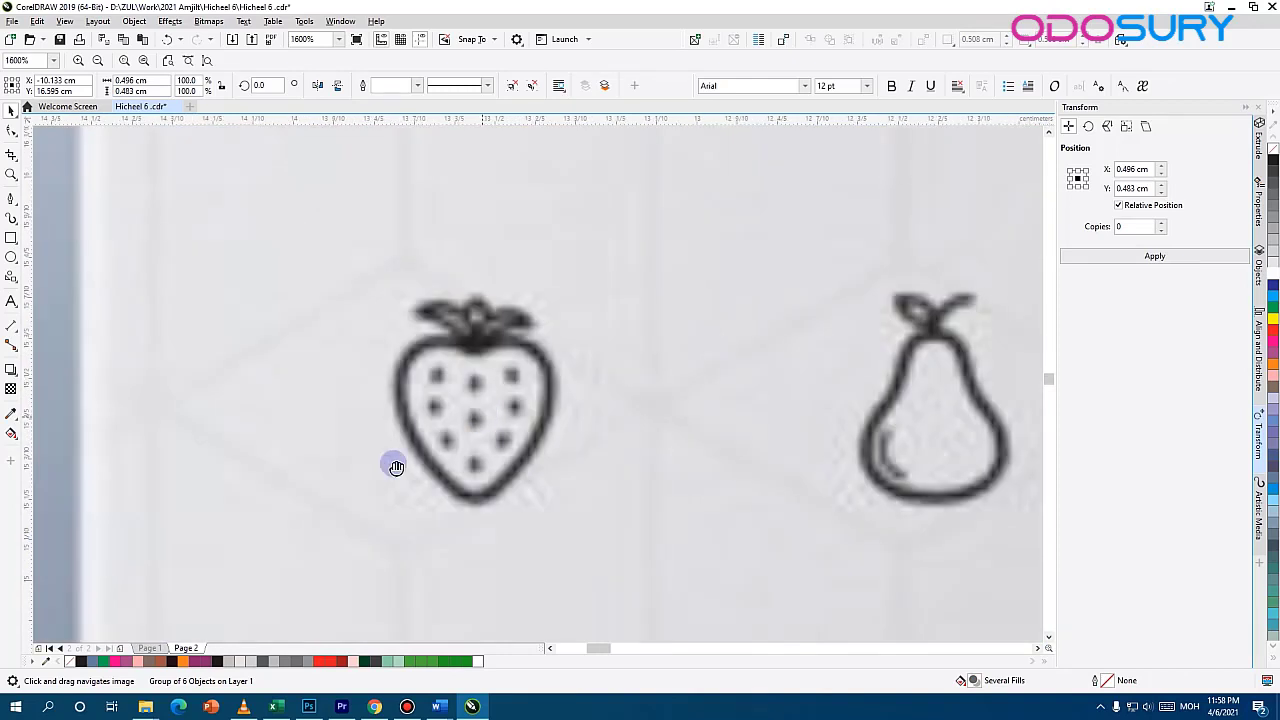
scroll(393, 437, "up", 1)
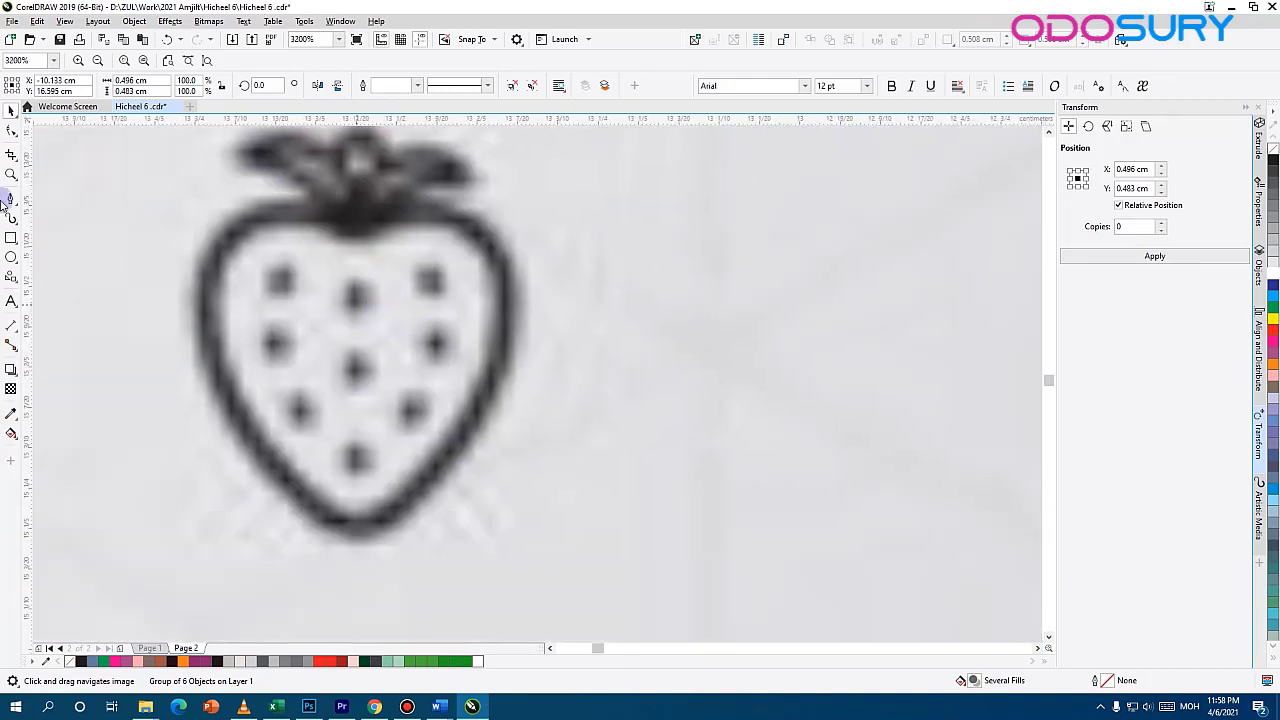
left_click(11, 258)
left_click_drag(361, 323, 510, 456)
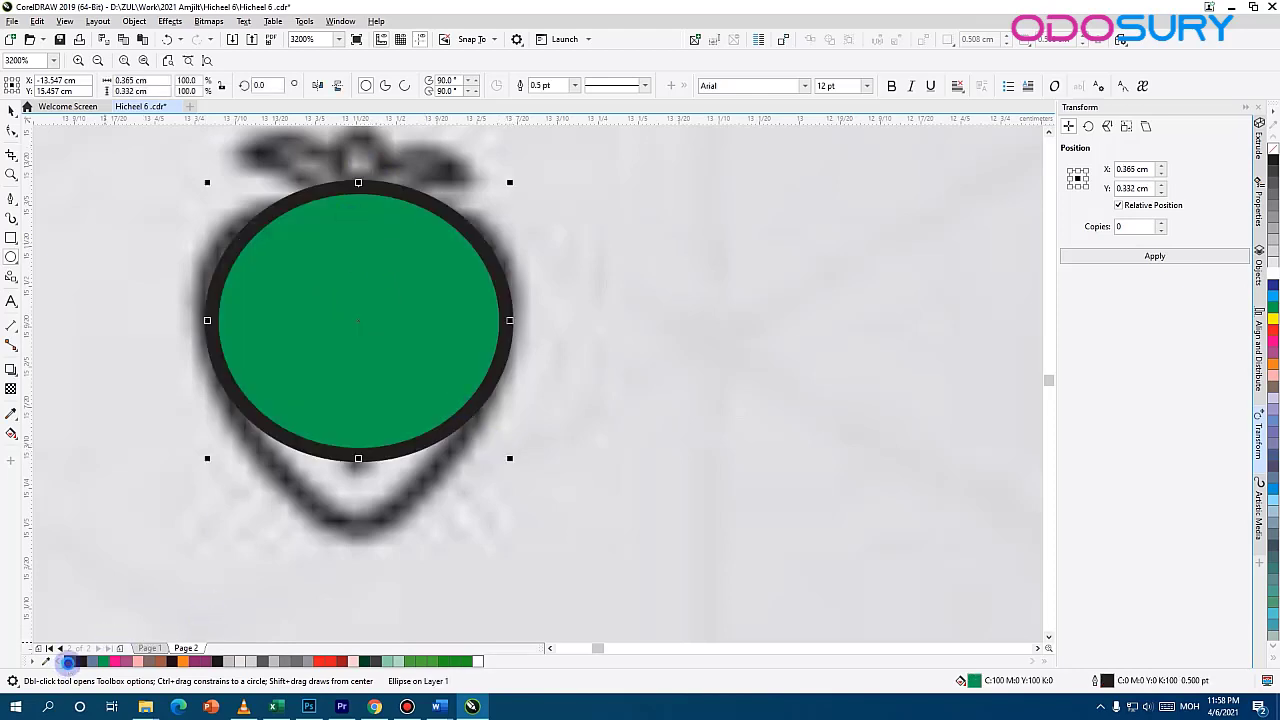
left_click(67, 661)
Convert the strawberry ellipse to curves and reshape its top edge into a heart-like notch with two rounded lobes
right_click(329, 337)
left_click(364, 243)
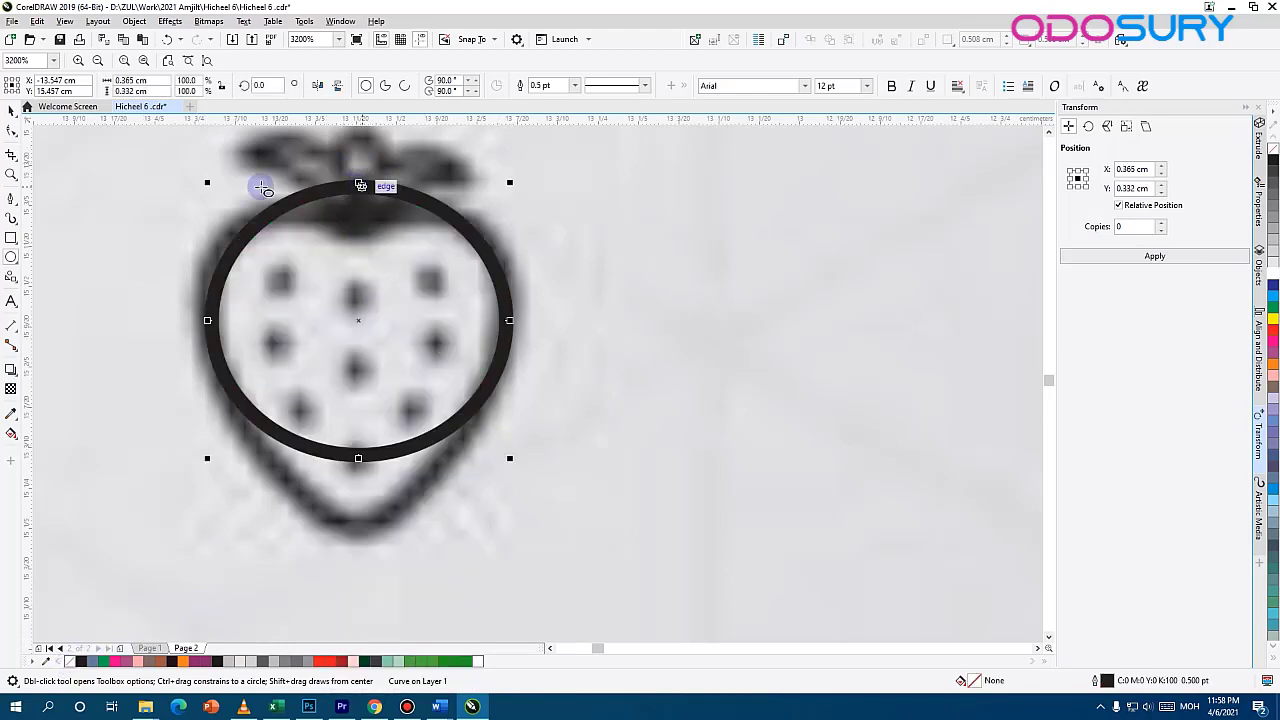
key("F10")
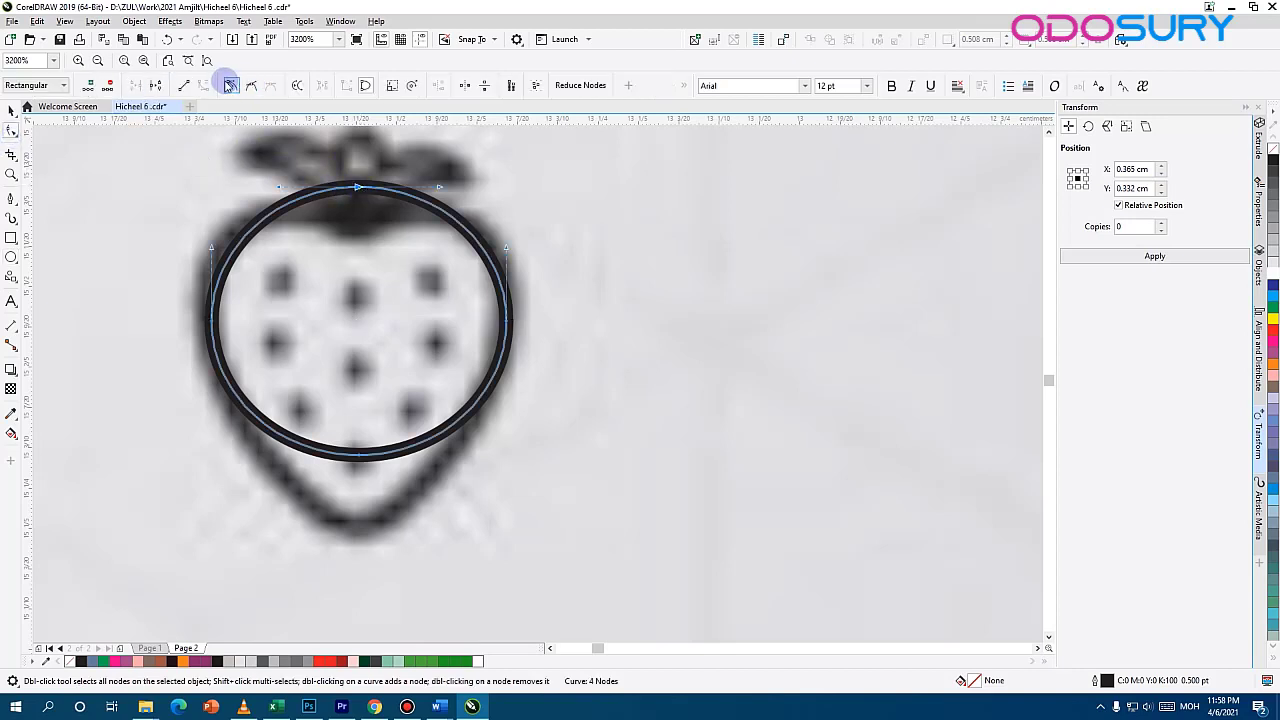
left_click_drag(360, 205, 360, 258)
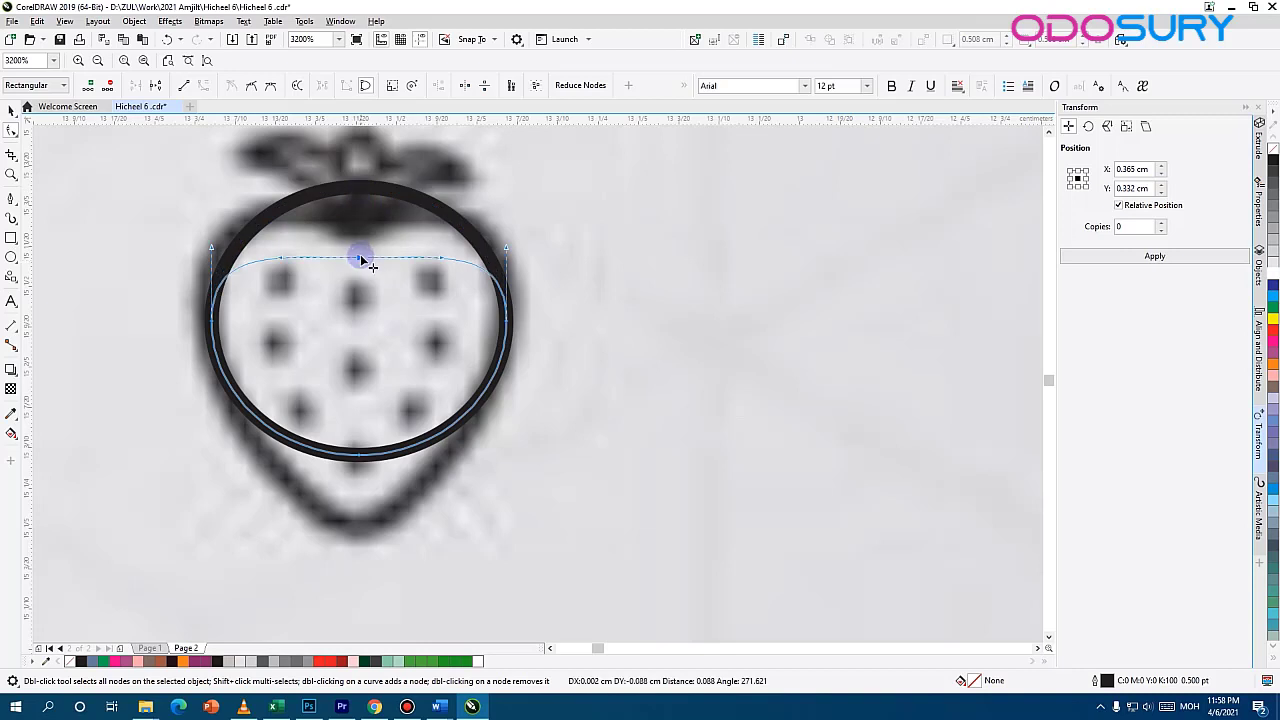
left_click_drag(437, 243, 431, 172)
left_click_drag(280, 242, 260, 174)
Pull the strawberry body's lowest node down to the reference tip and adjust its handles to form a sharp point
left_click(360, 456)
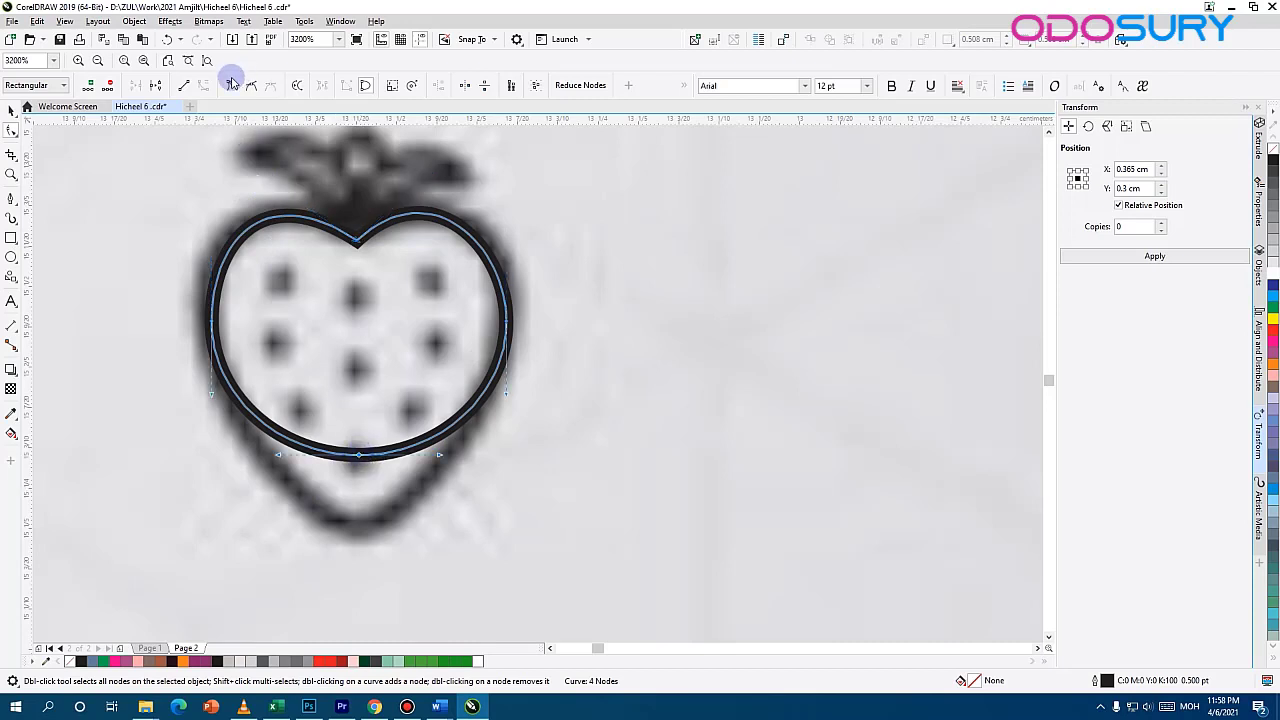
left_click_drag(361, 456, 443, 489)
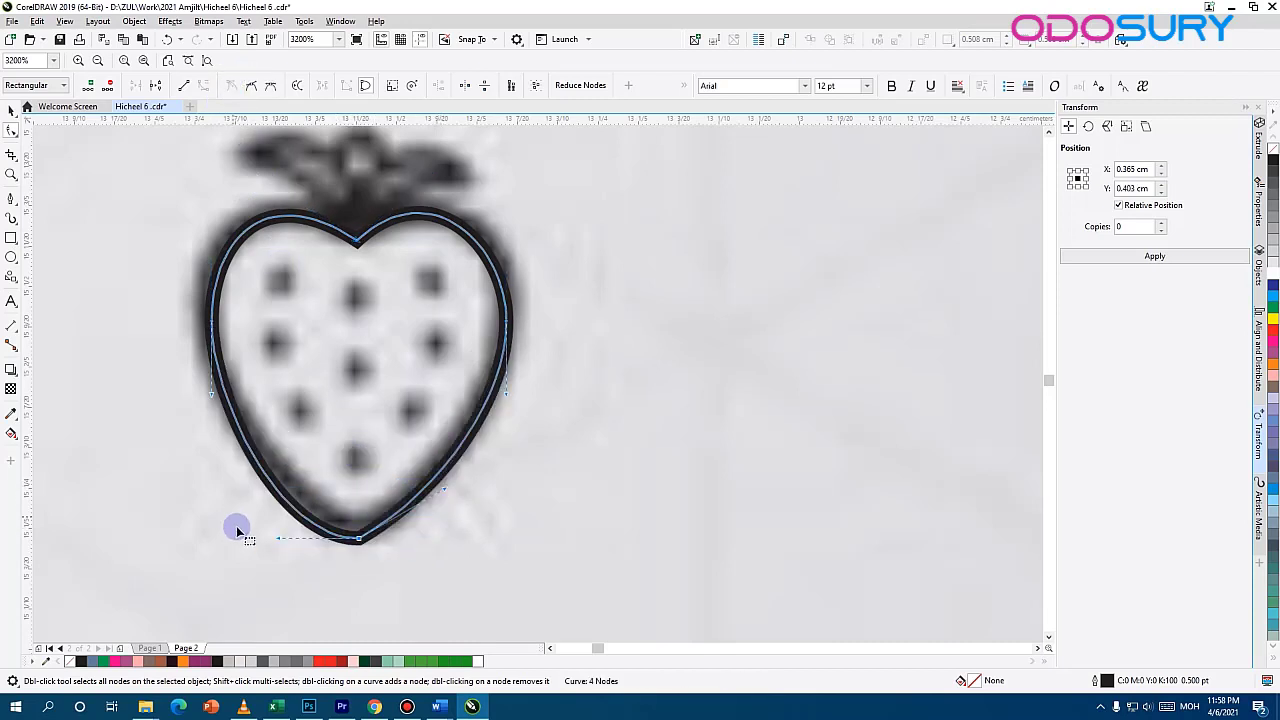
left_click_drag(275, 538, 281, 501)
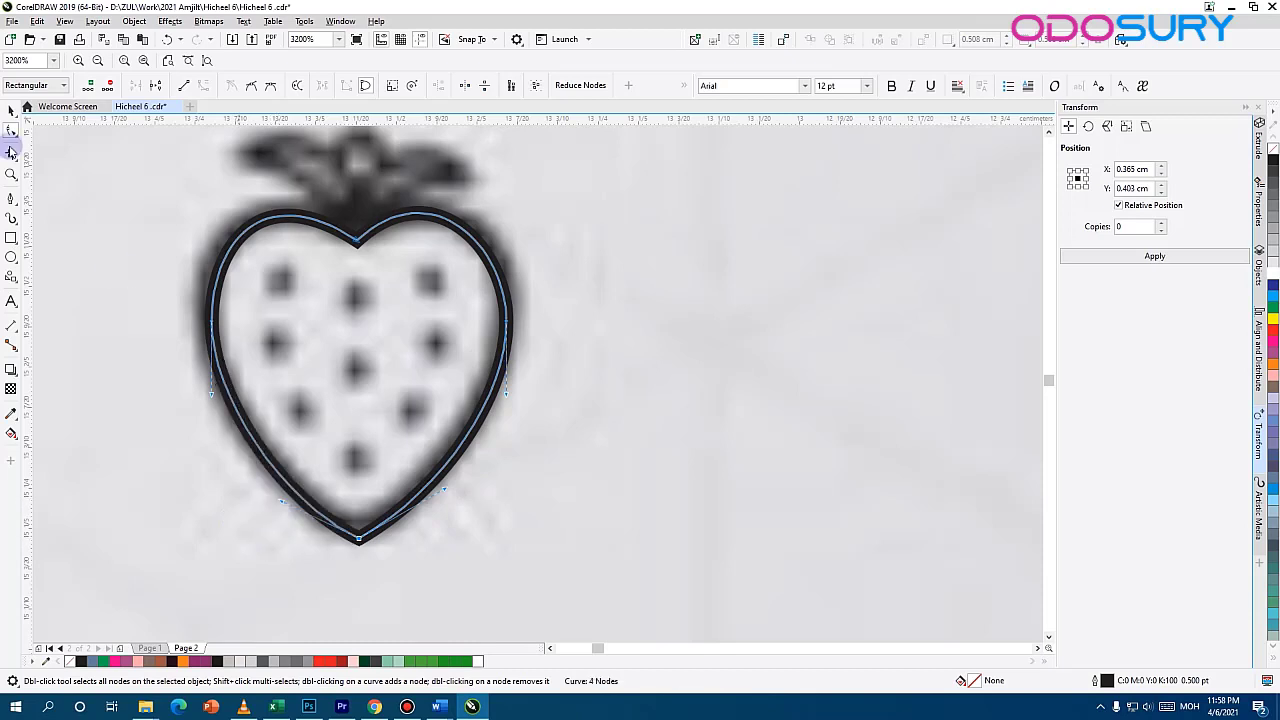
Draw a seed ellipse about 0.031 × 0.028 cm on the strawberry's upper-left mark, with black fill and no outline
left_click(11, 257)
left_click_drag(258, 264, 290, 288)
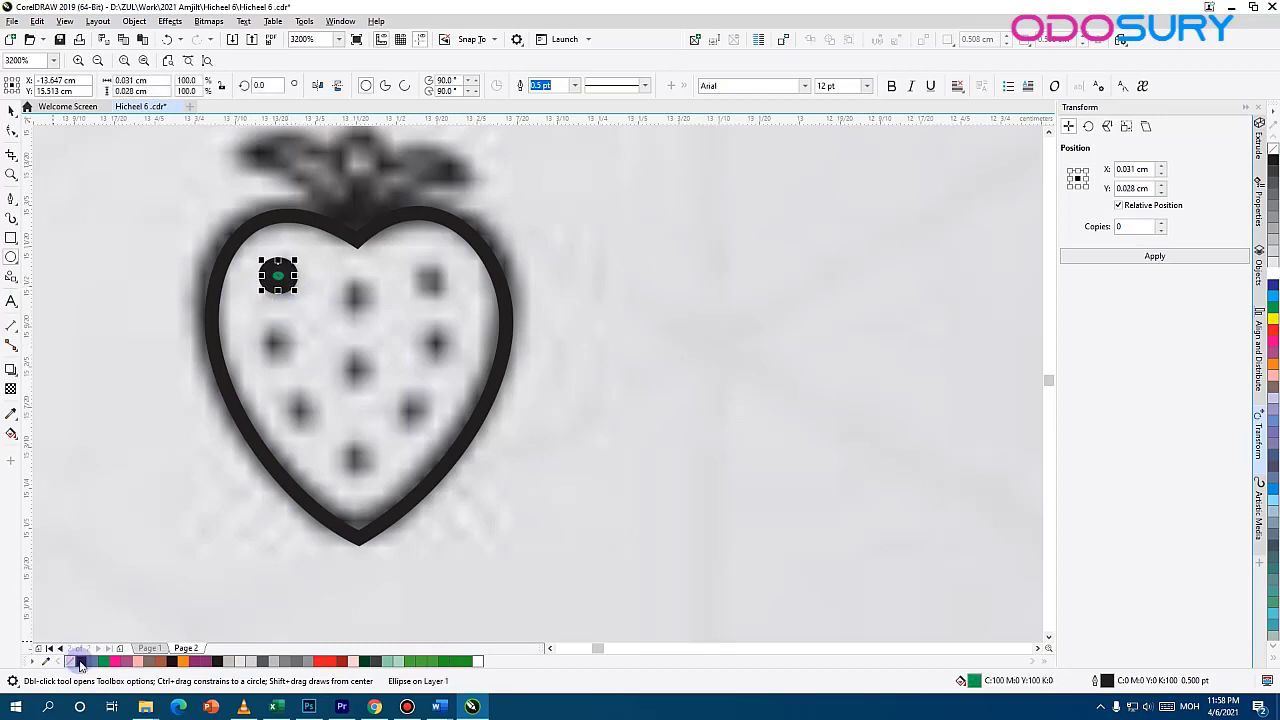
right_click(74, 663)
scroll(277, 290, "up", 2)
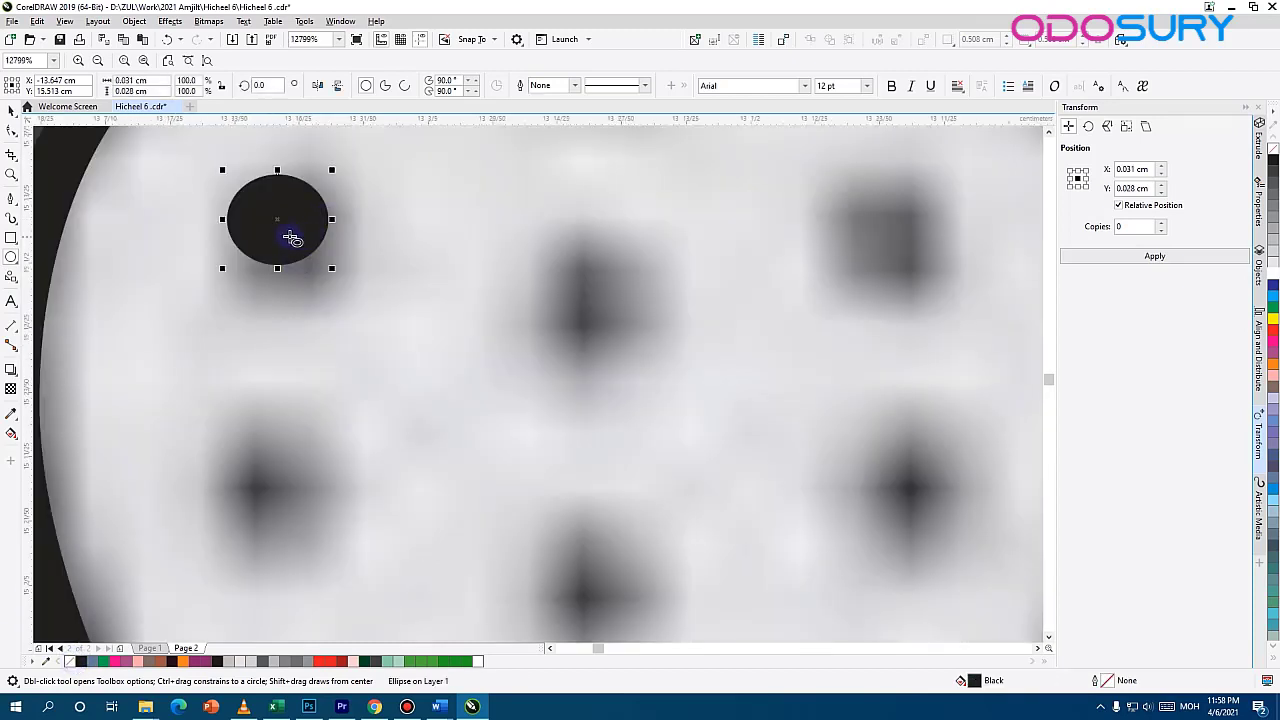
Copy the black seed onto the five other marks in the strawberry's upper and middle area
left_click(8, 118)
left_click_drag(288, 220, 910, 252)
left_click(650, 320)
left_click(964, 274)
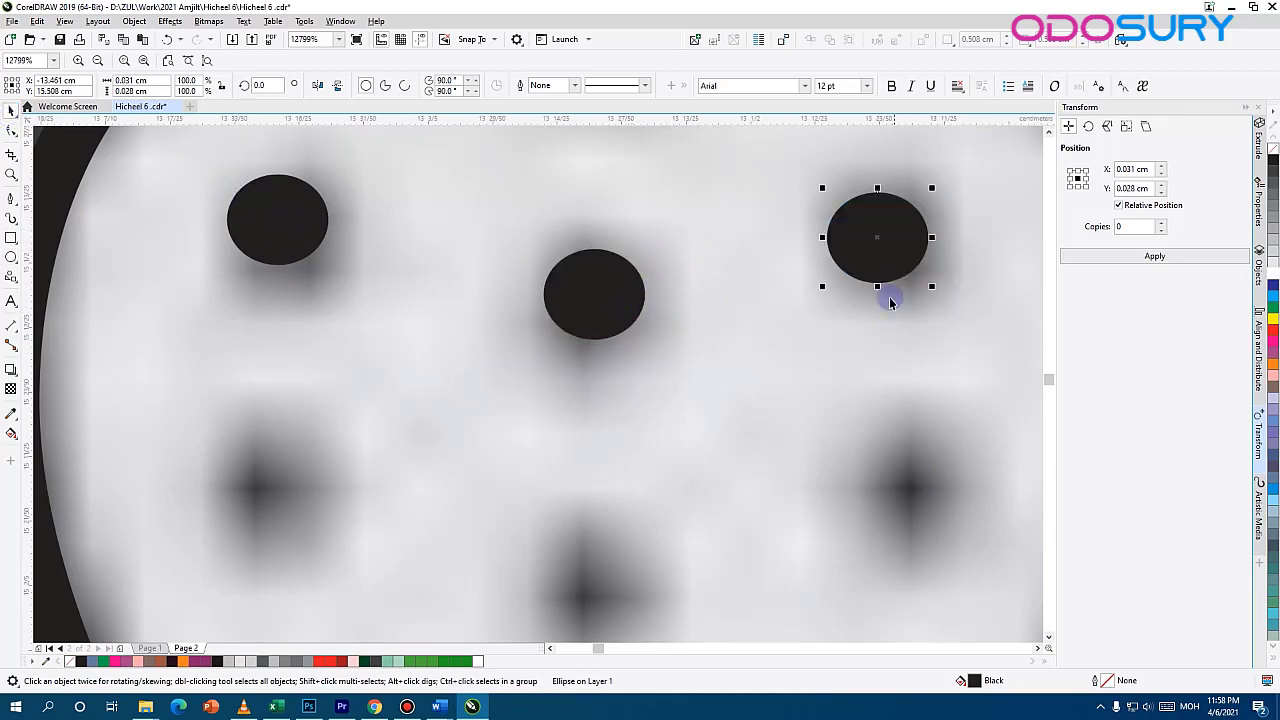
left_click_drag(889, 294, 950, 550)
left_click(951, 543)
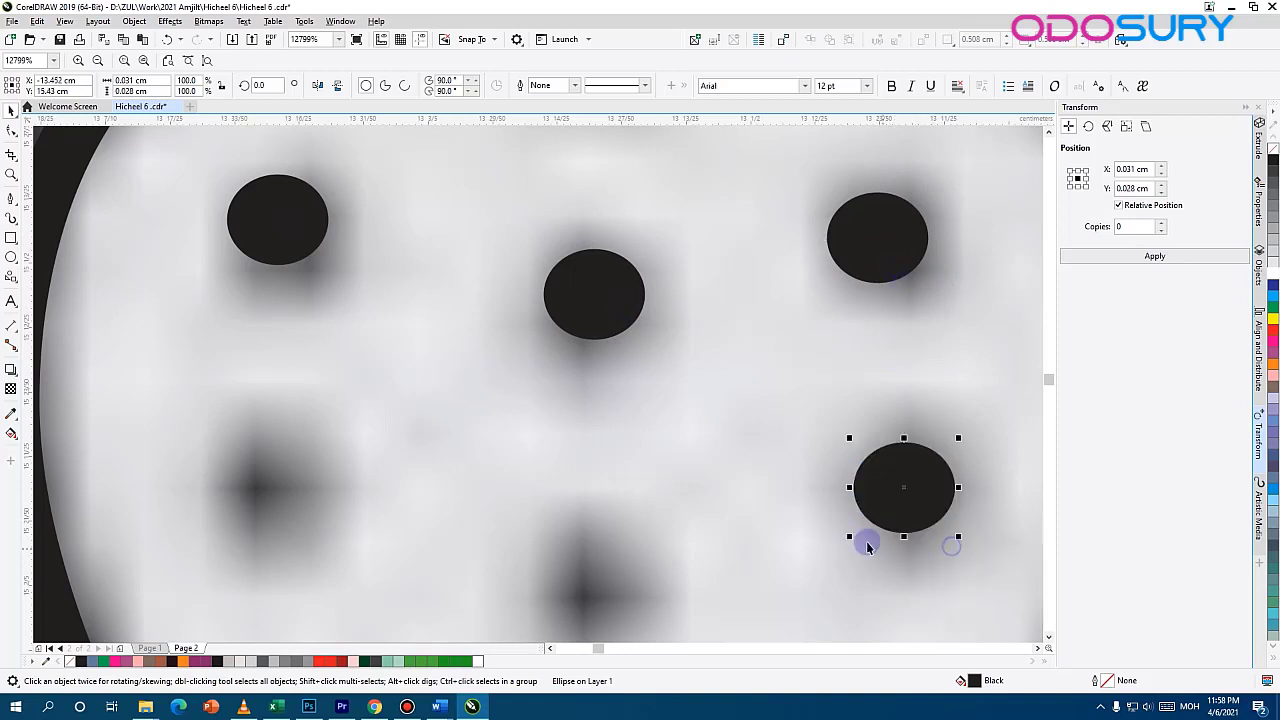
left_click_drag(863, 537, 266, 480)
left_click(654, 513)
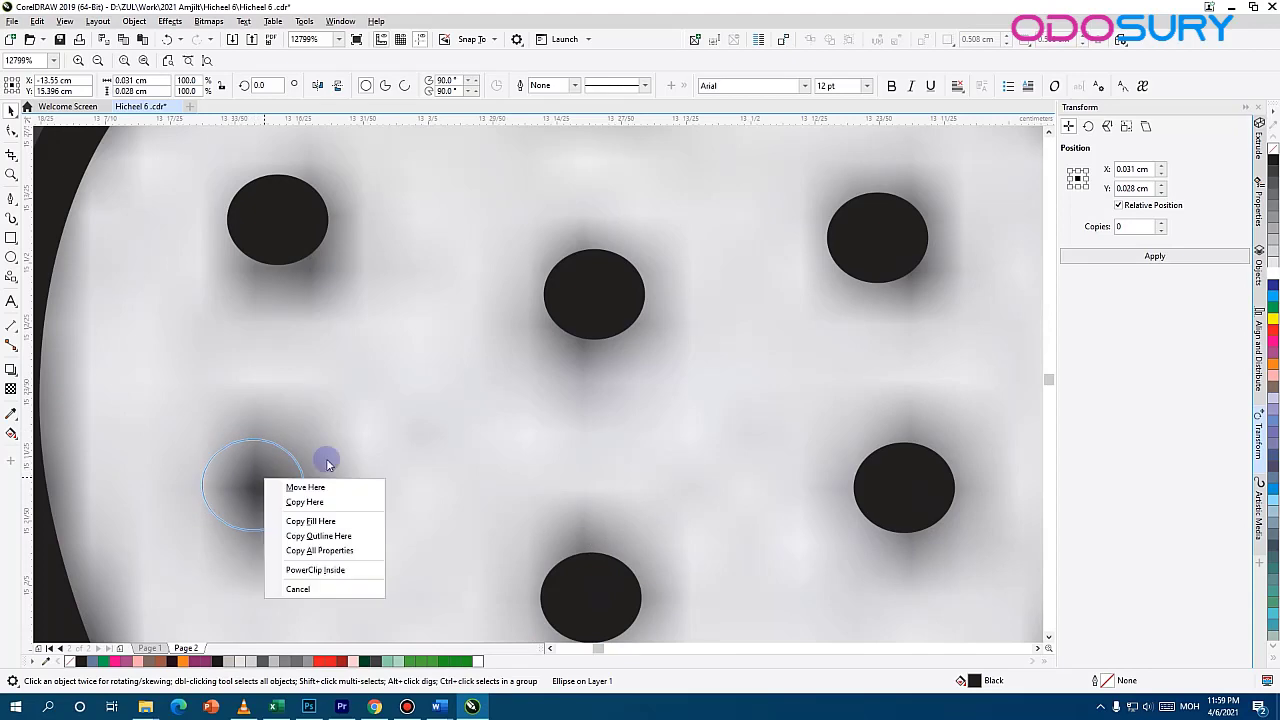
left_click(320, 500)
Copy the seed onto the three remaining marks near the strawberry's tip
scroll(460, 420, "down", 2)
left_click_drag(475, 388, 499, 367)
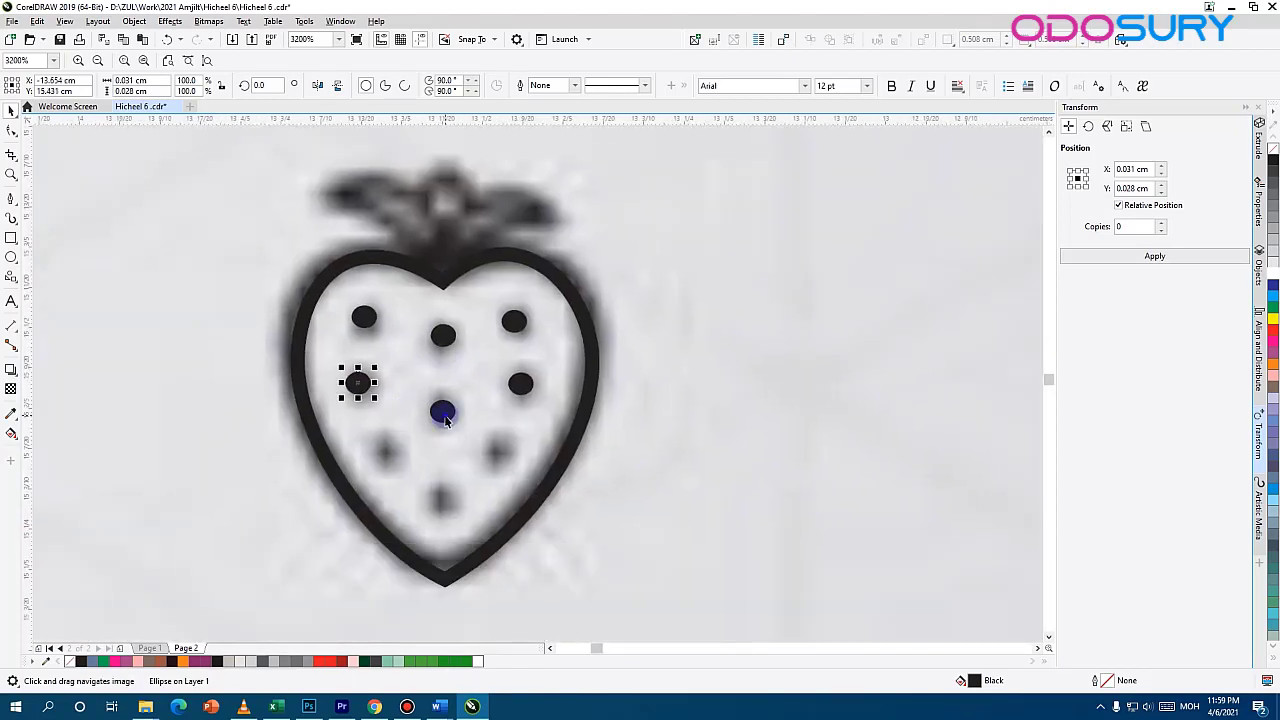
left_click_drag(447, 415, 392, 457)
left_click(530, 486)
left_click(487, 517)
left_click(430, 480)
Trace the strawberry's right leaf as a closed curved shape about 0.134 cm wide with the Pen tool
scroll(428, 386, "up", 1)
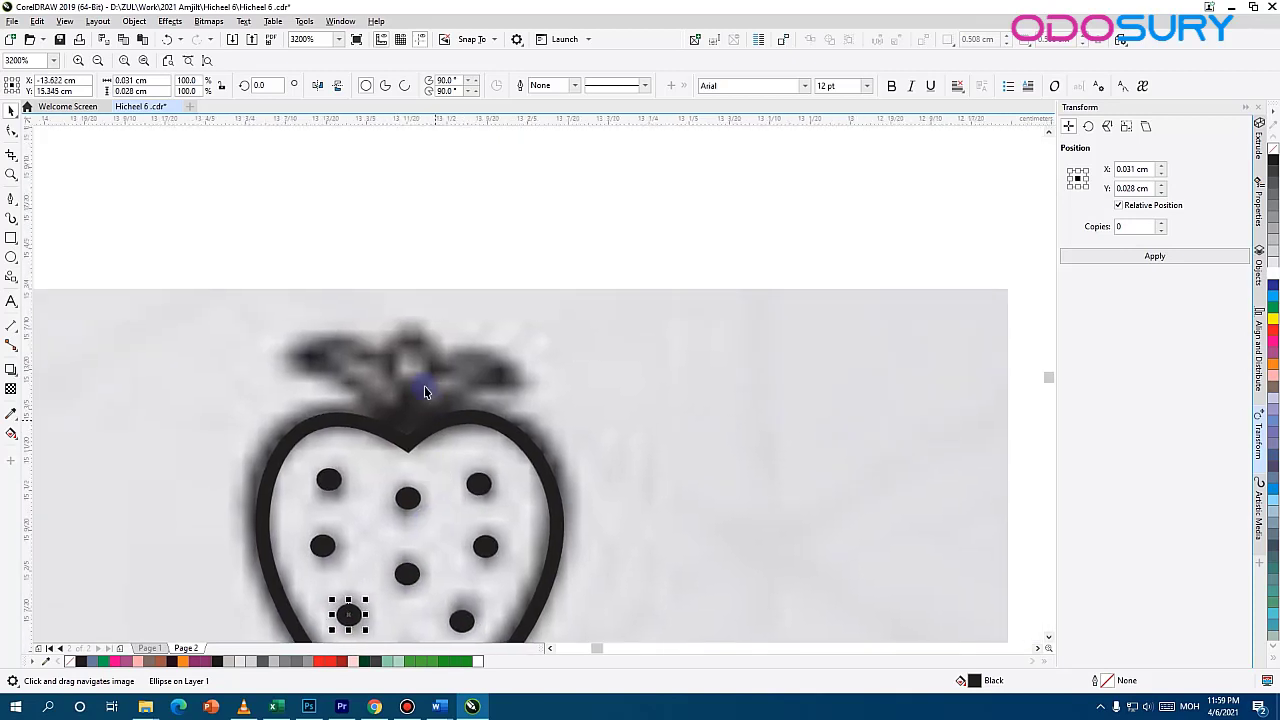
left_click_drag(421, 390, 494, 394)
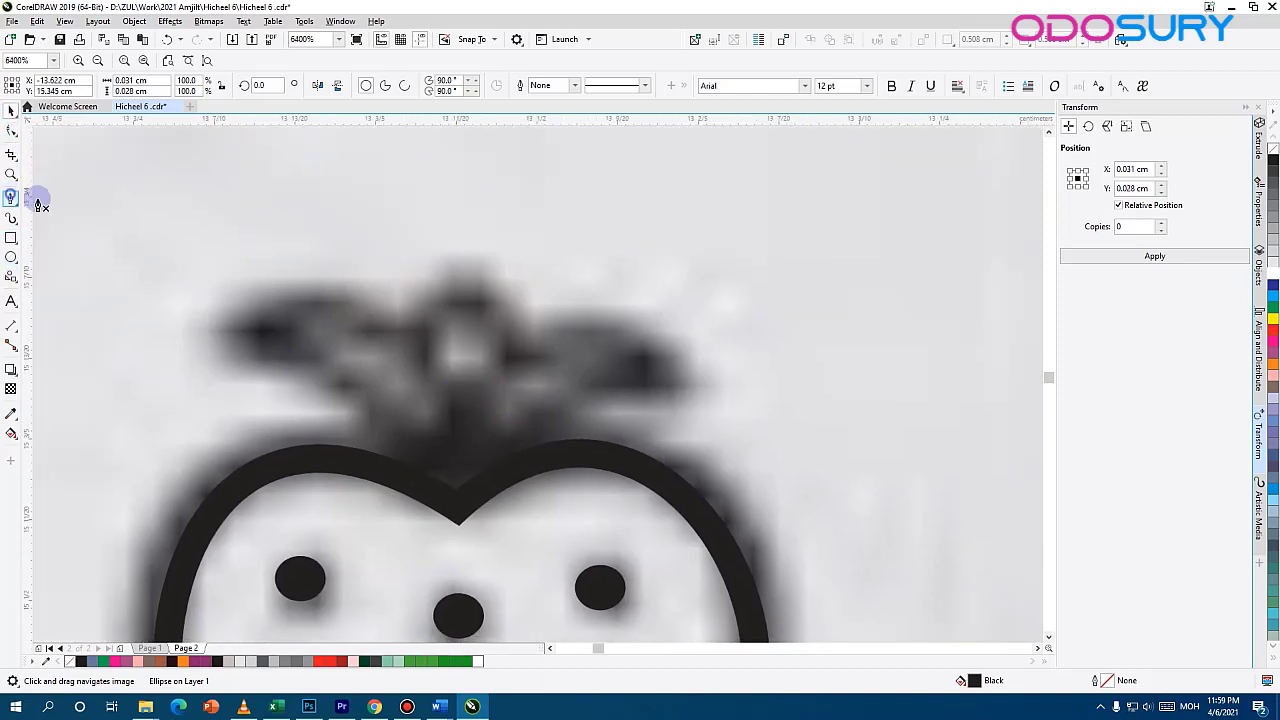
left_click(456, 498)
left_click_drag(523, 360, 600, 318)
left_click(668, 380)
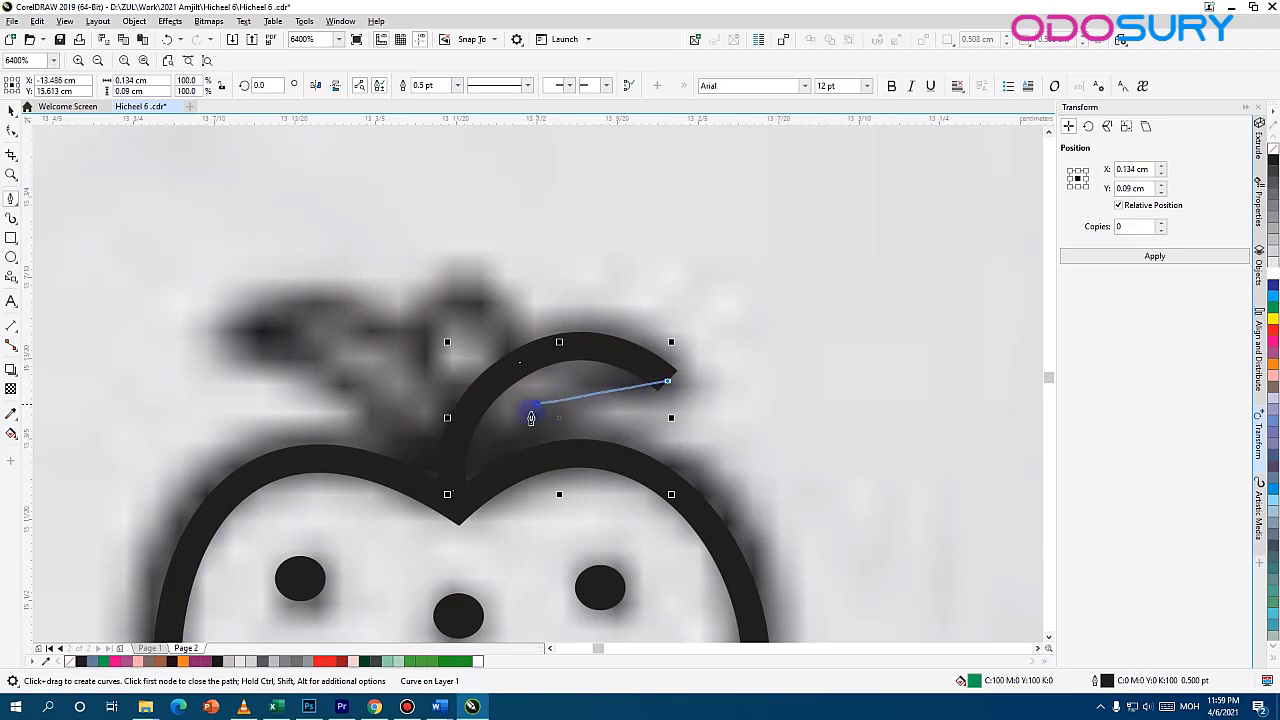
left_click_drag(533, 407, 470, 474)
left_click(449, 496)
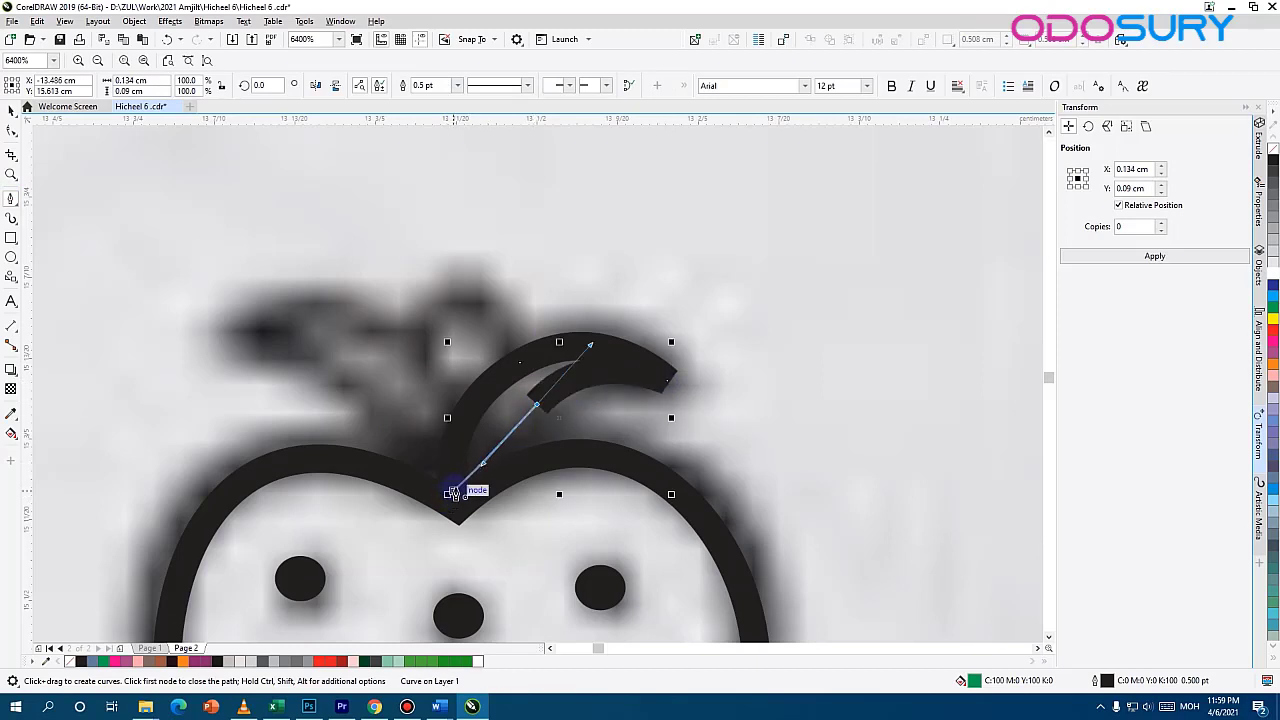
left_click(453, 493)
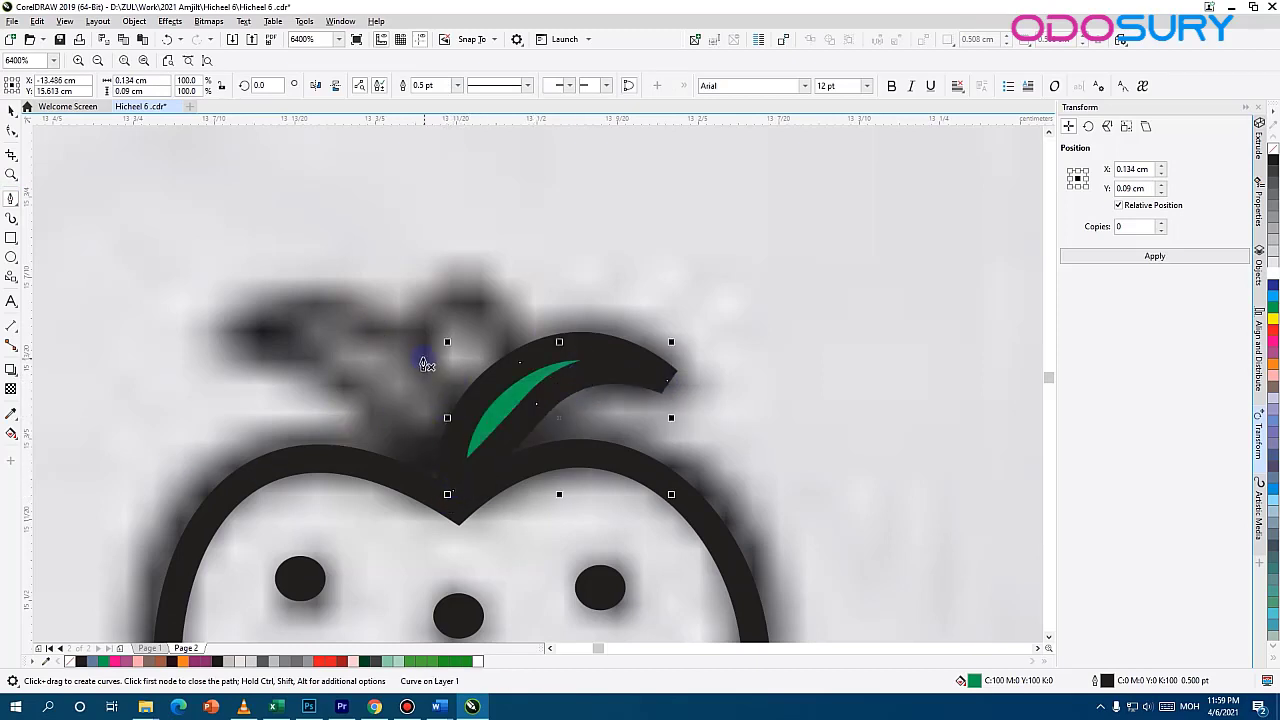
Trace the strawberry's middle leaf as a closed four-sided shape about 0.064 × 0.098 cm
left_click(420, 346)
left_click(452, 267)
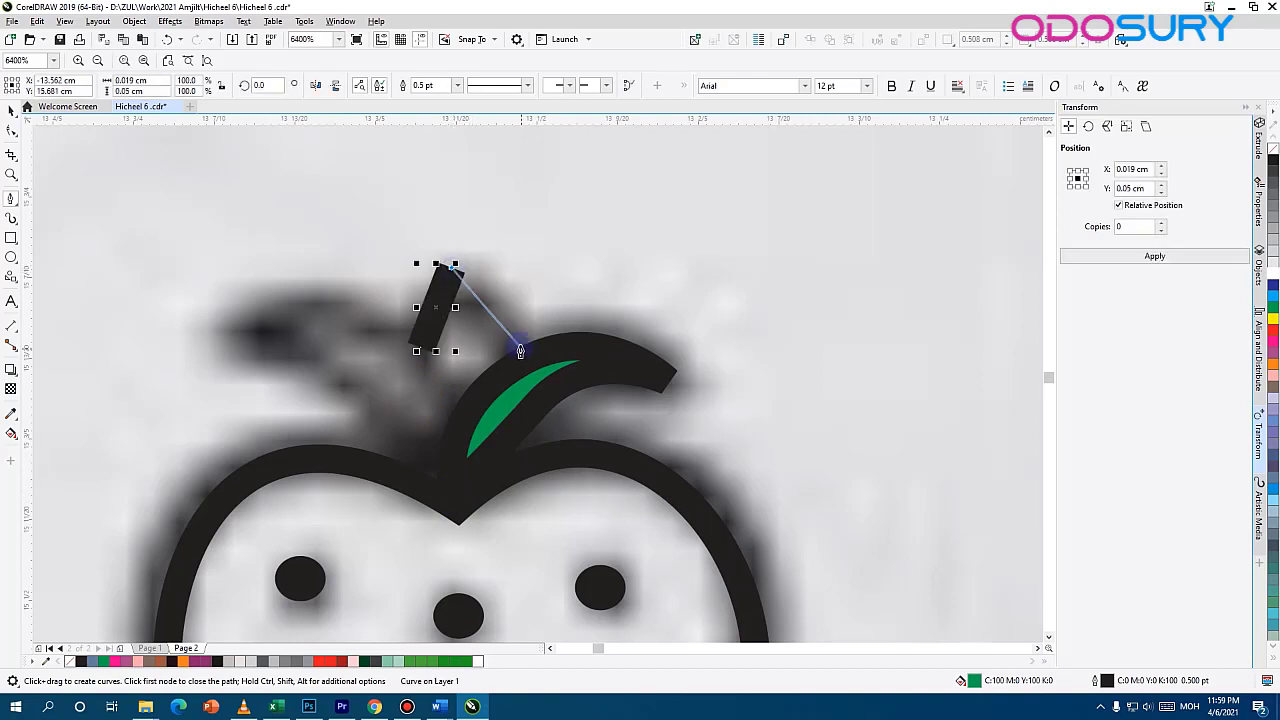
left_click(522, 350)
left_click(468, 428)
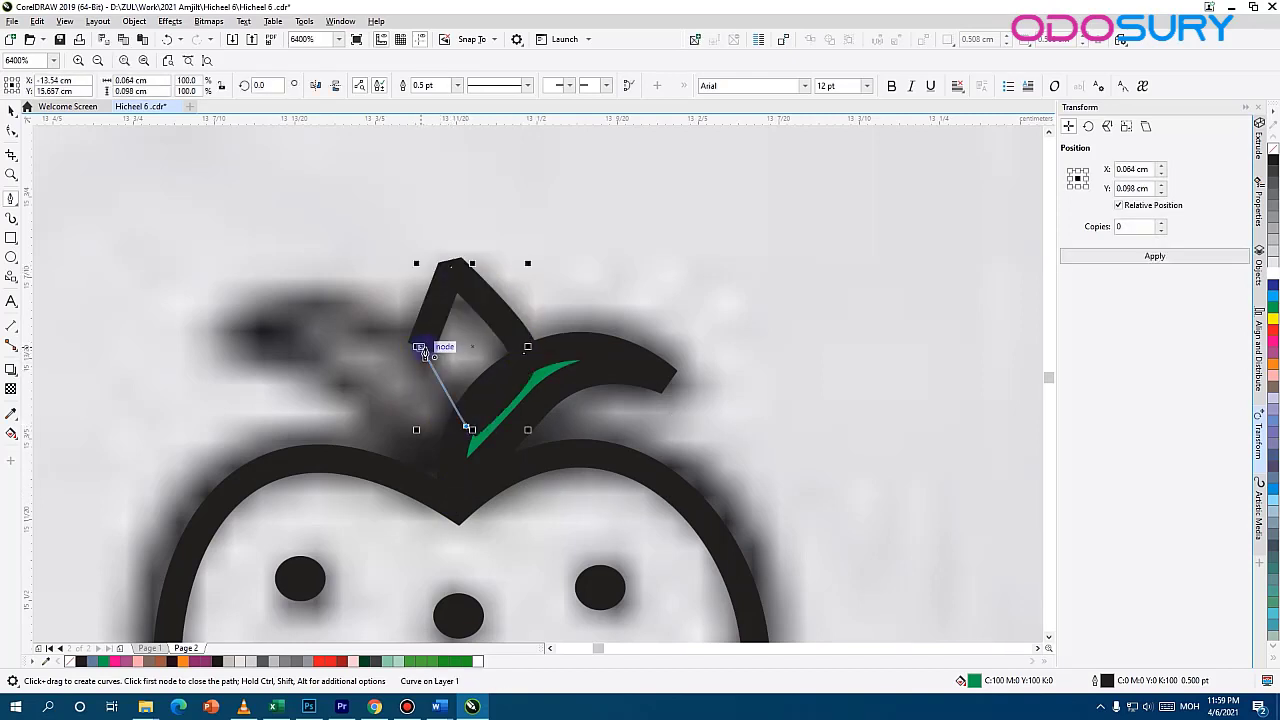
left_click(422, 347)
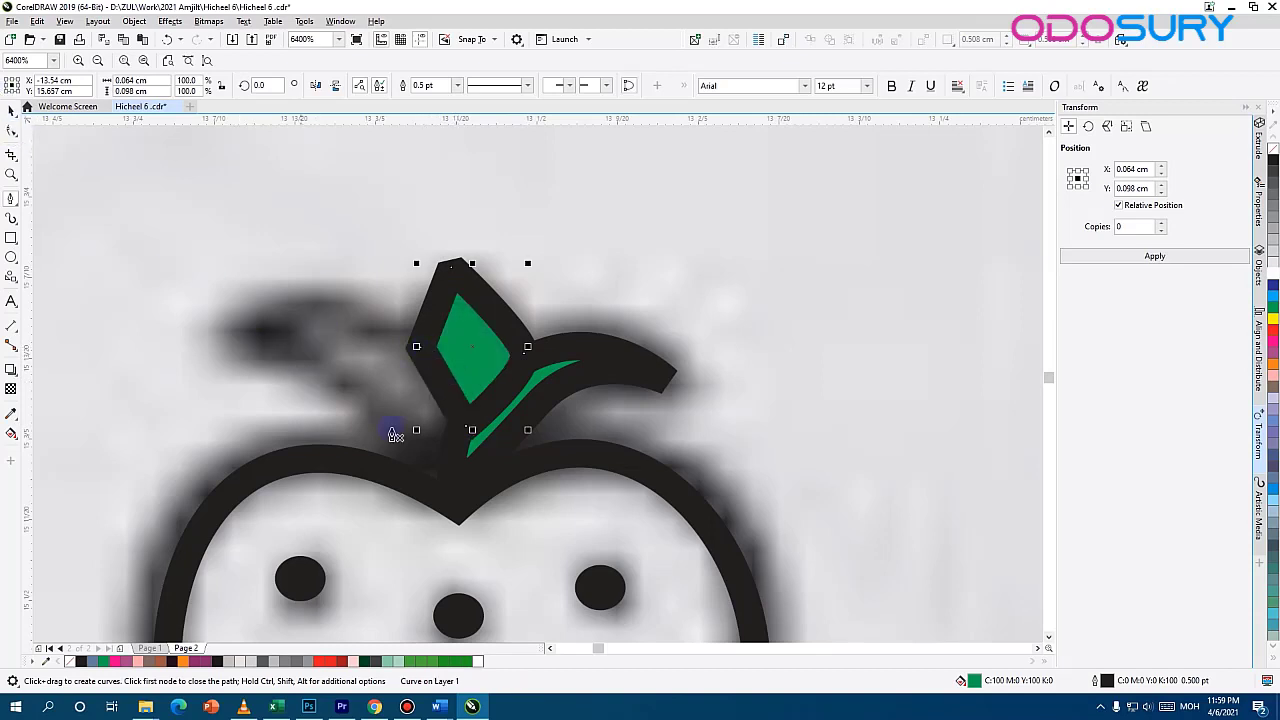
Trace the strawberry's left leaf as a closed curved shape about 0.142 × 0.129 cm
left_click(460, 508)
left_click_drag(366, 391, 315, 347)
left_click(230, 342)
left_click_drag(380, 315, 476, 360)
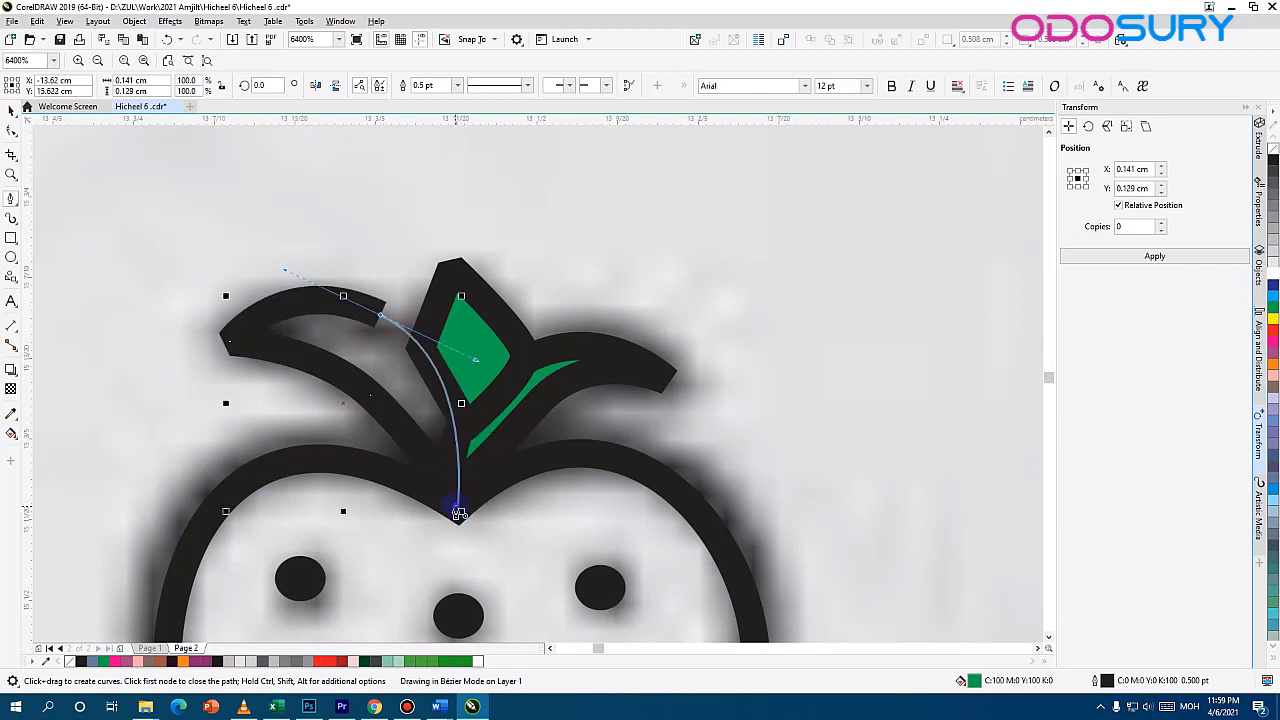
left_click(455, 508)
Select the three strawberry leaves and remove their fill
left_click(13, 110)
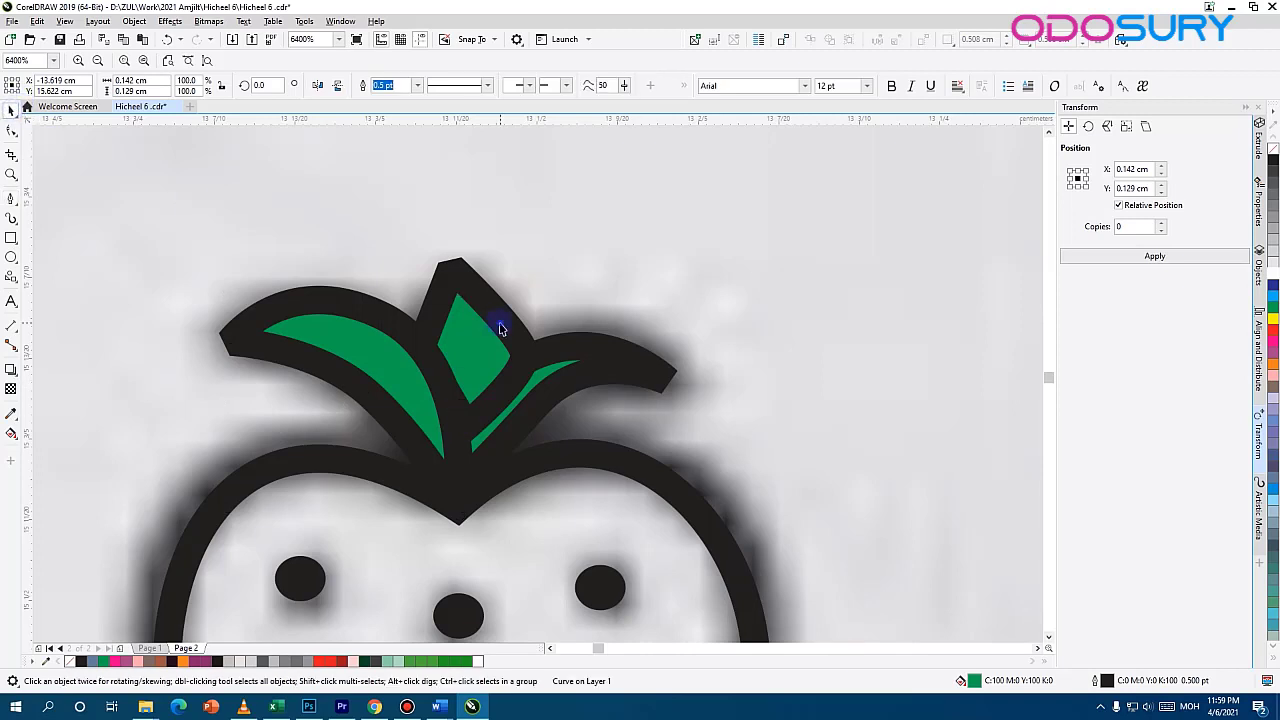
left_click(583, 364, "shift")
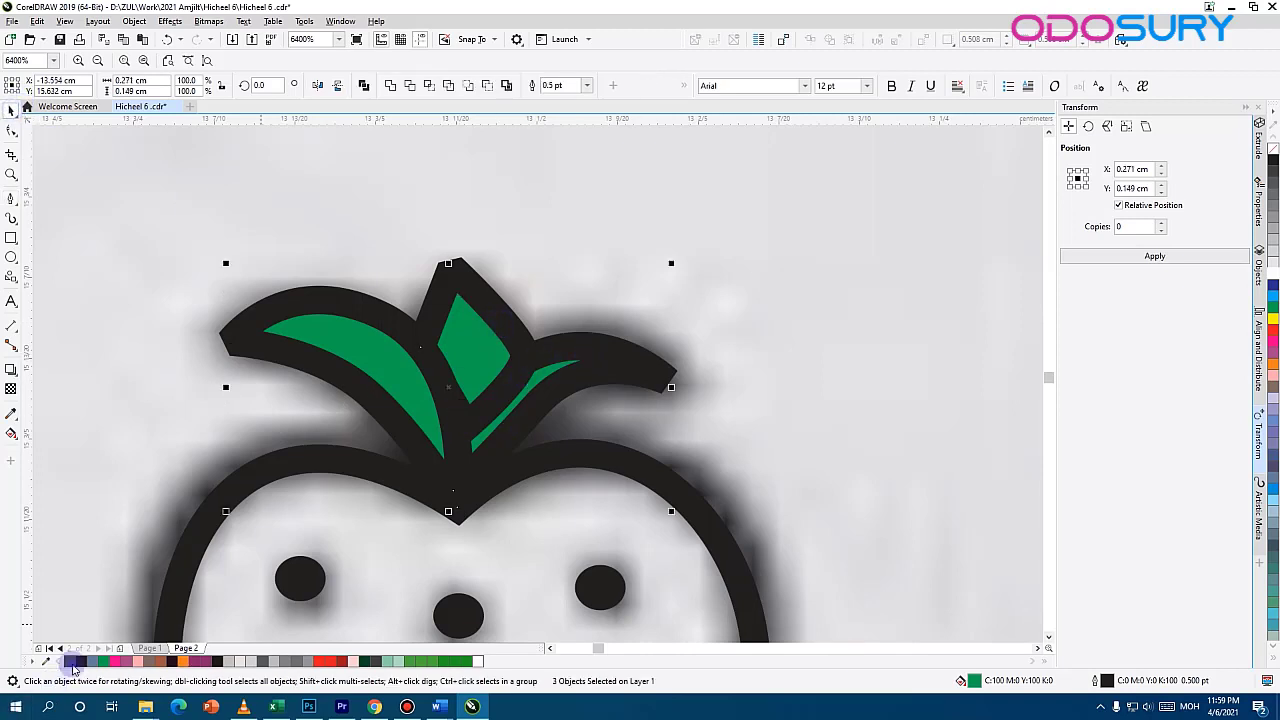
left_click(71, 663)
scroll(527, 430, "down", 2)
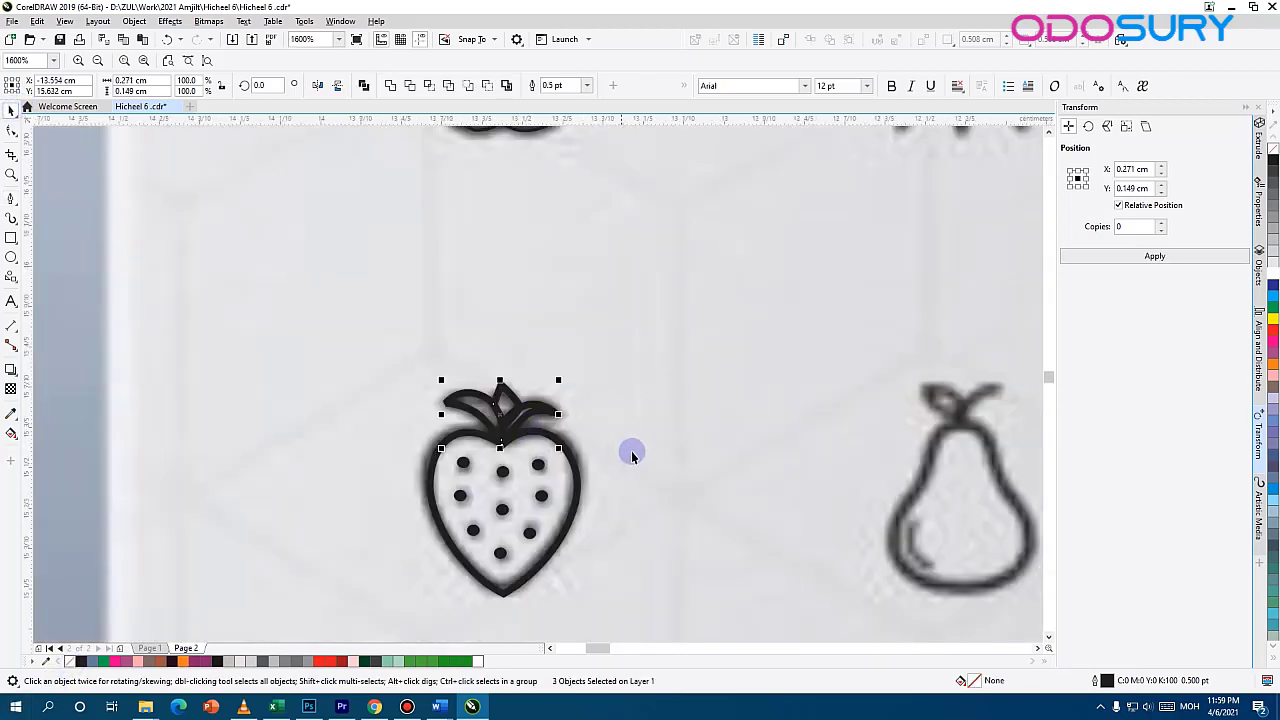
Set the outline width of the strawberry's body and three leaves to Hairline
left_click_drag(641, 345, 573, 453)
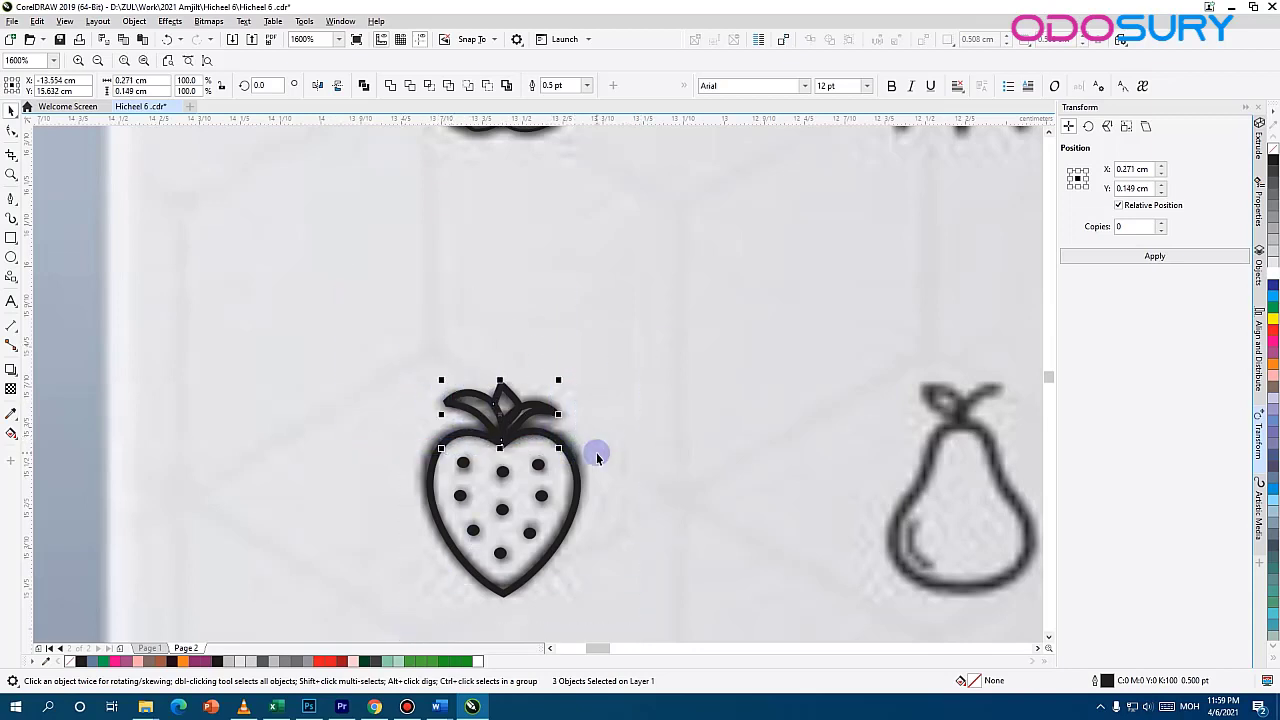
left_click(516, 590, "shift")
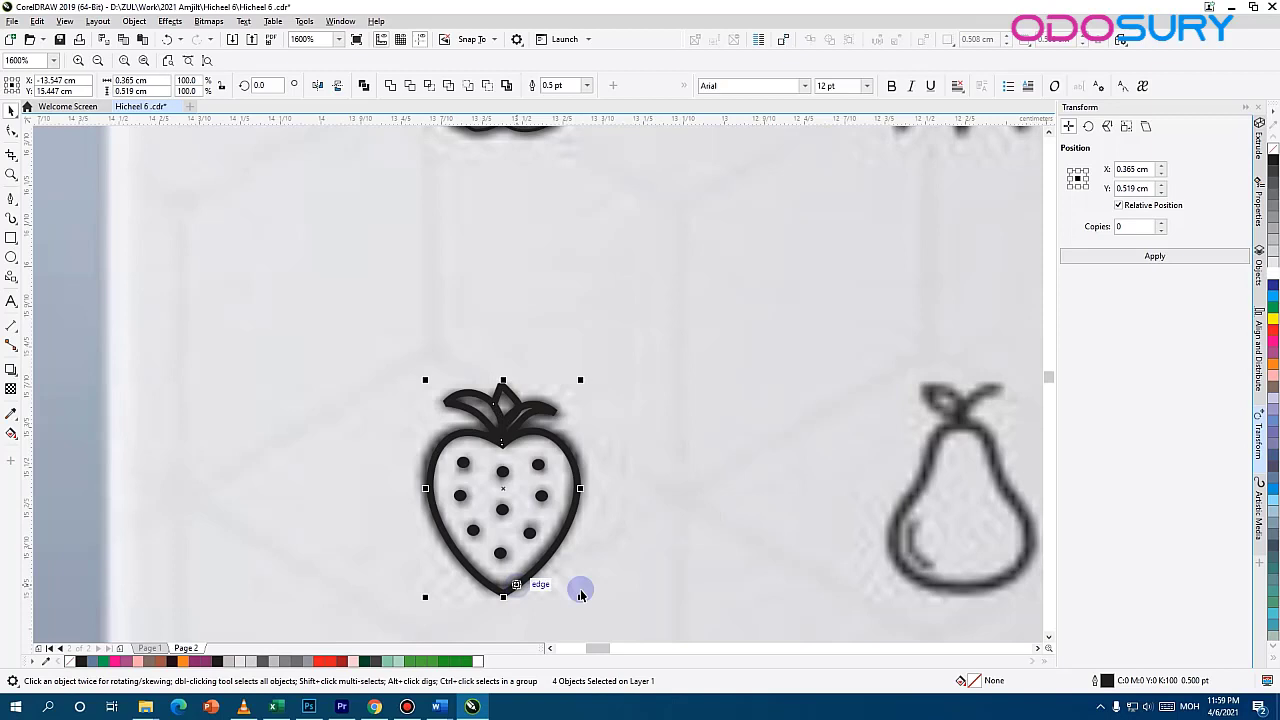
double_click(1106, 684)
left_click(556, 283)
left_click(580, 266)
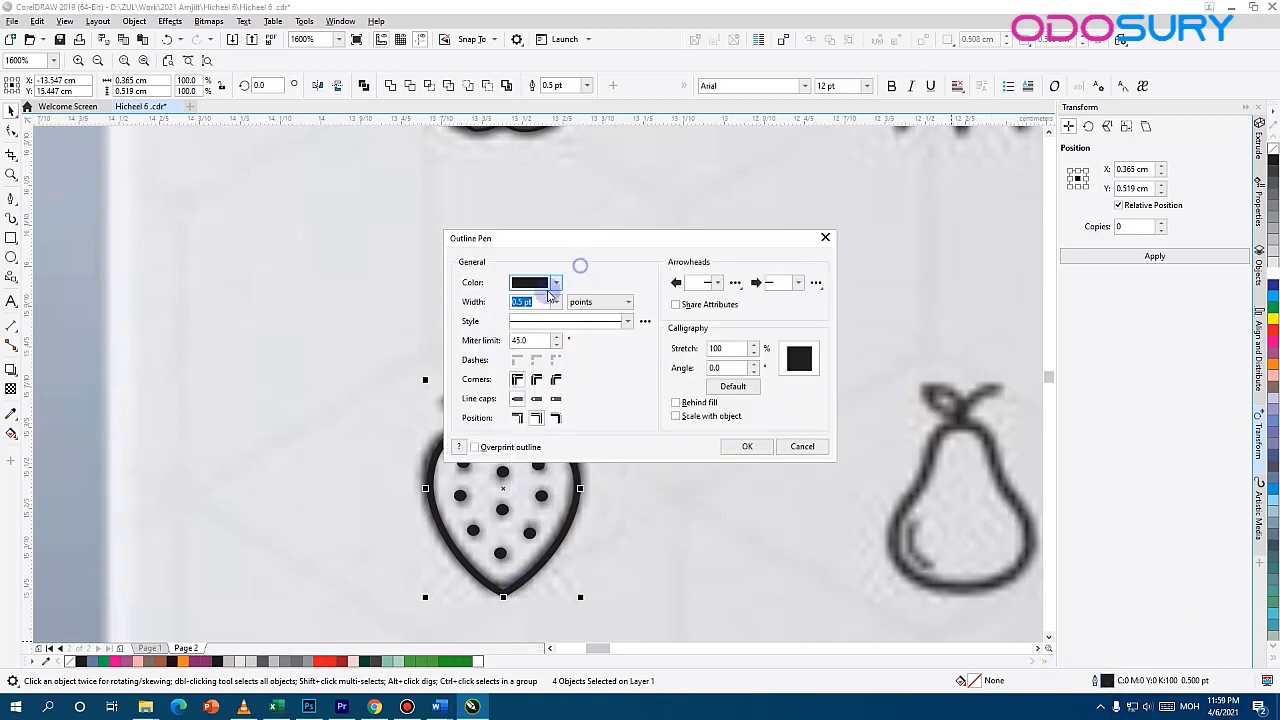
left_click(556, 301)
left_click(526, 326)
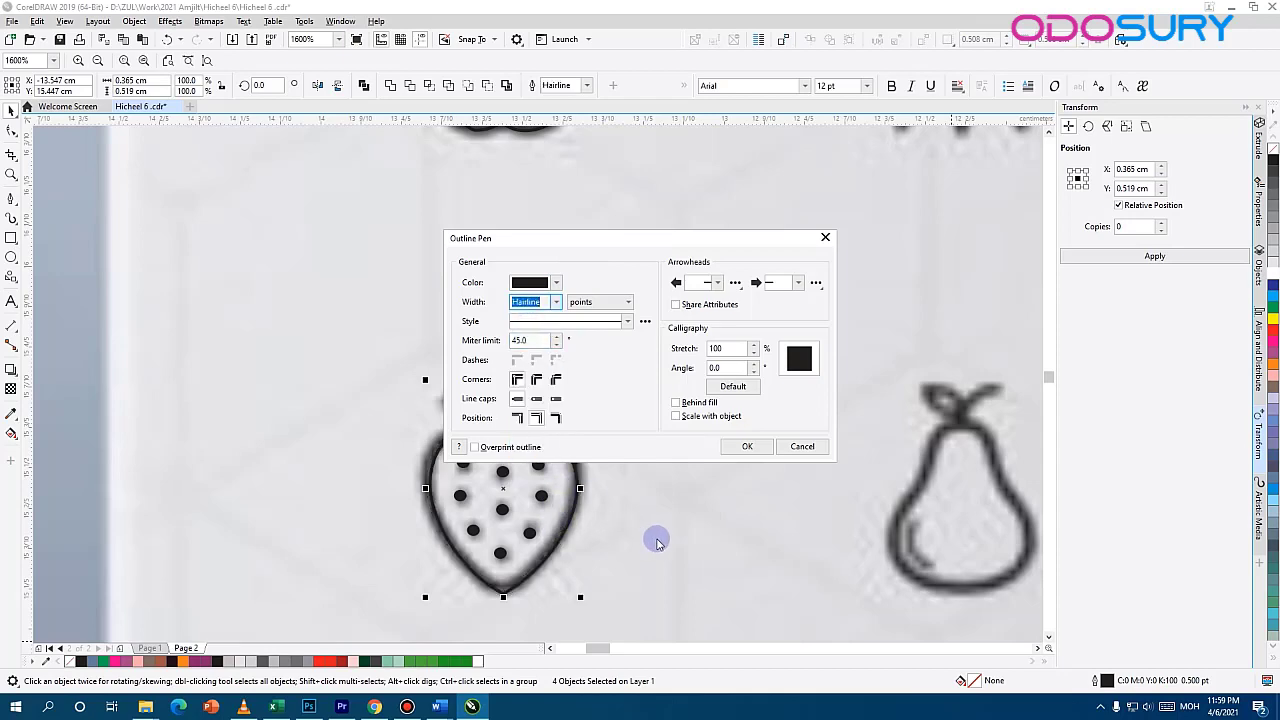
left_click(760, 446)
left_click(597, 291)
Select the three banana curves and combine them into a single curve
scroll(598, 290, "down", 1)
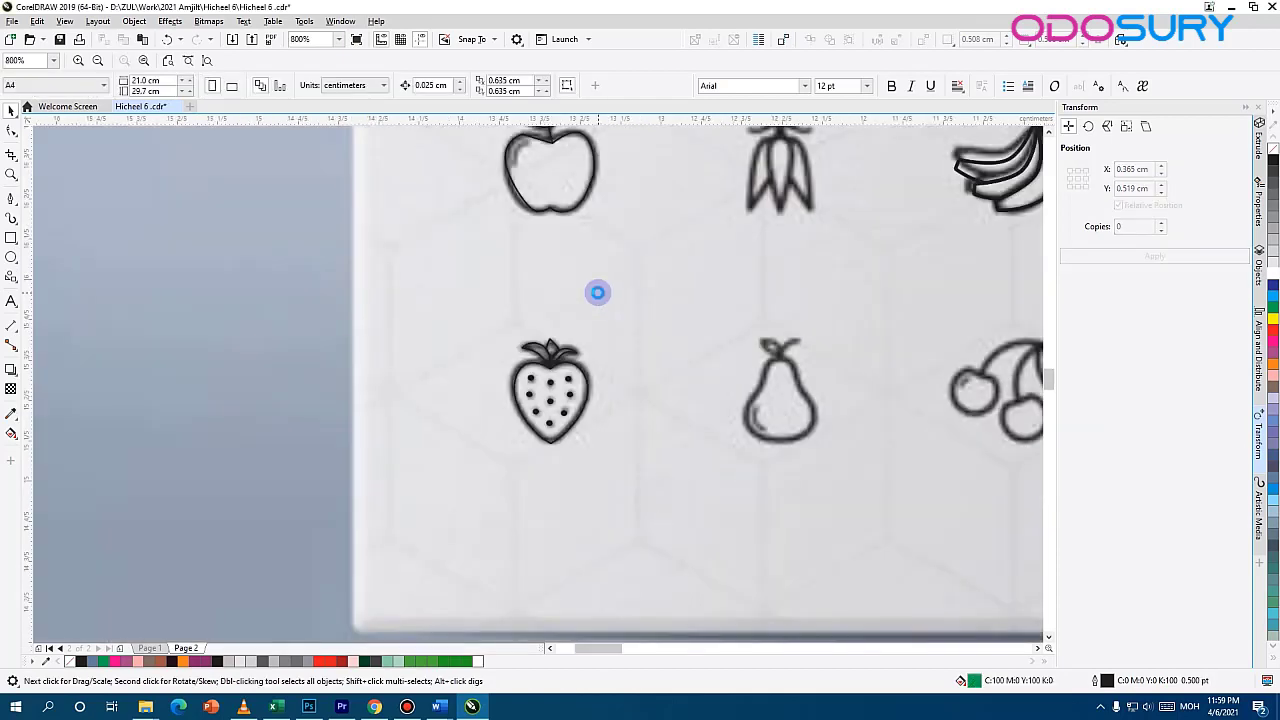
left_click_drag(619, 184, 350, 250)
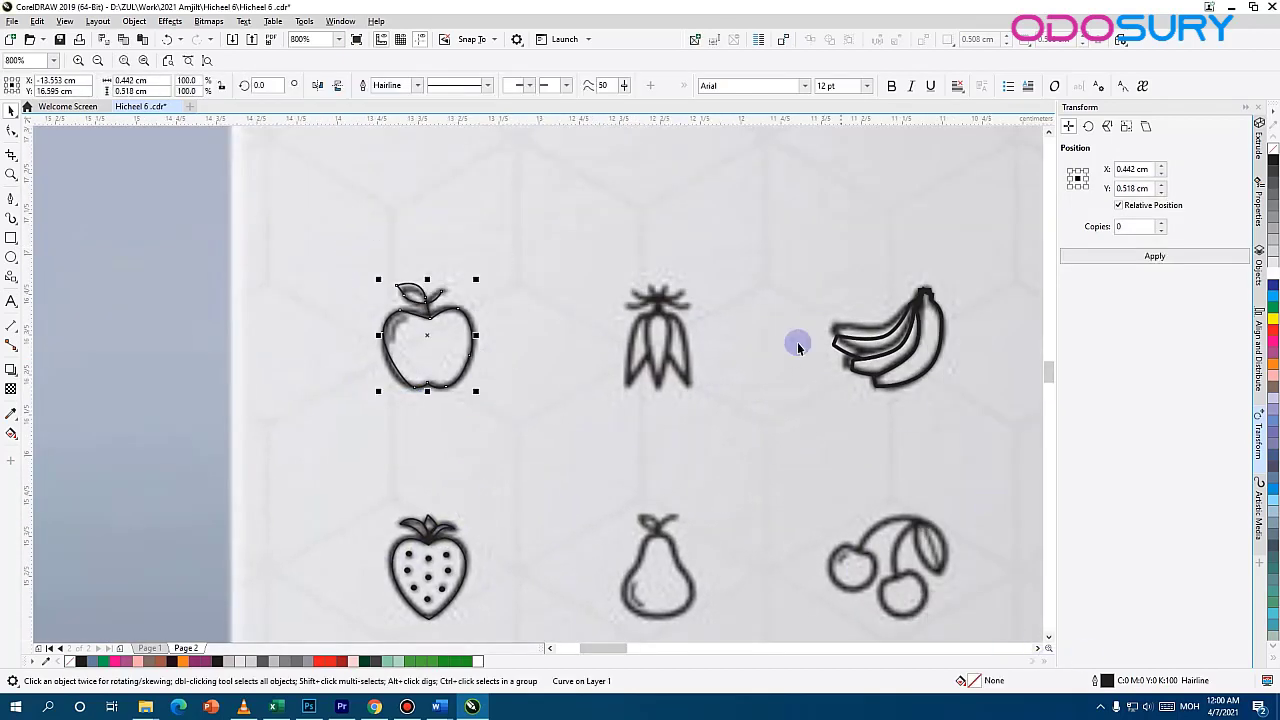
left_click_drag(719, 221, 608, 403)
scroll(733, 372, "down", 3)
scroll(751, 384, "up", 2)
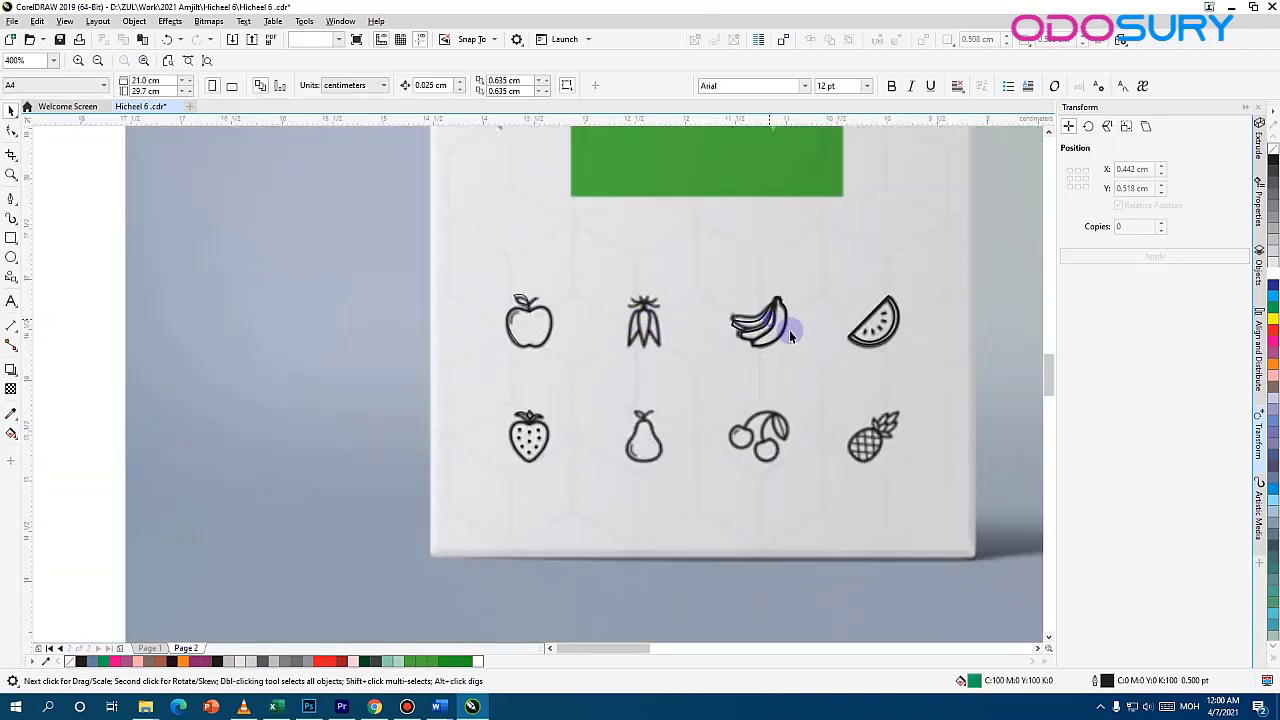
left_click_drag(820, 274, 724, 364)
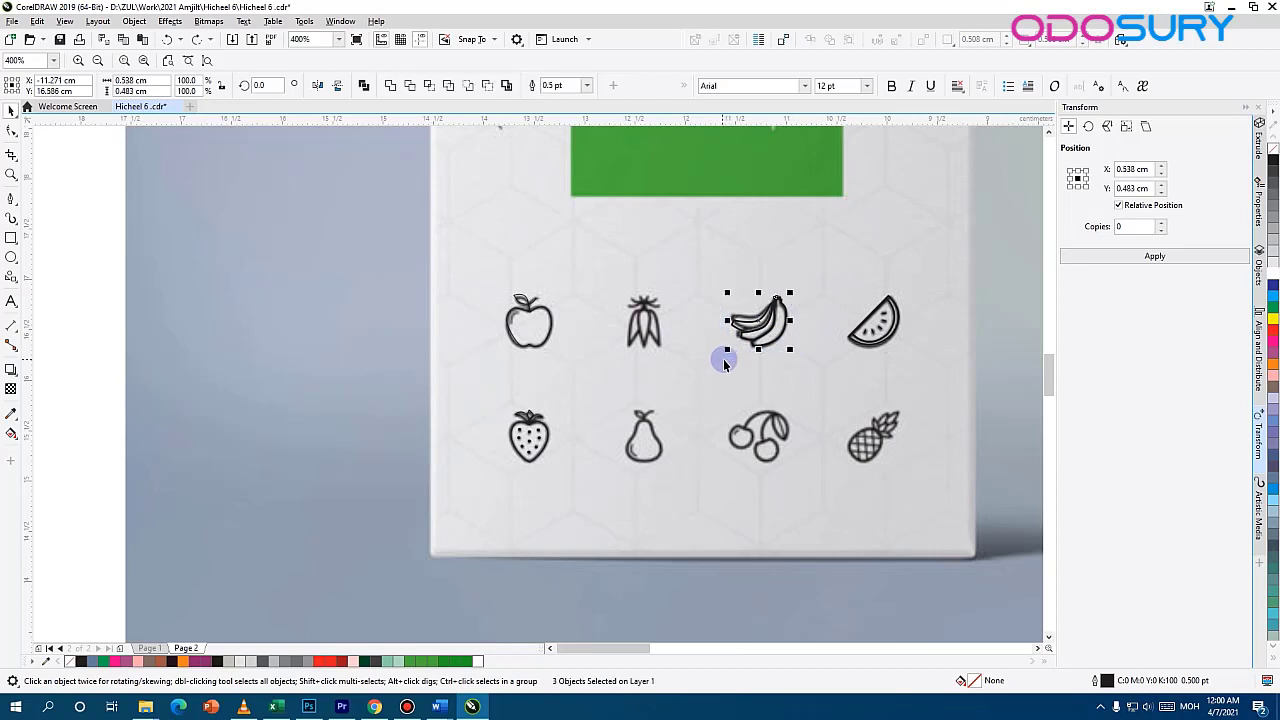
left_click(364, 85)
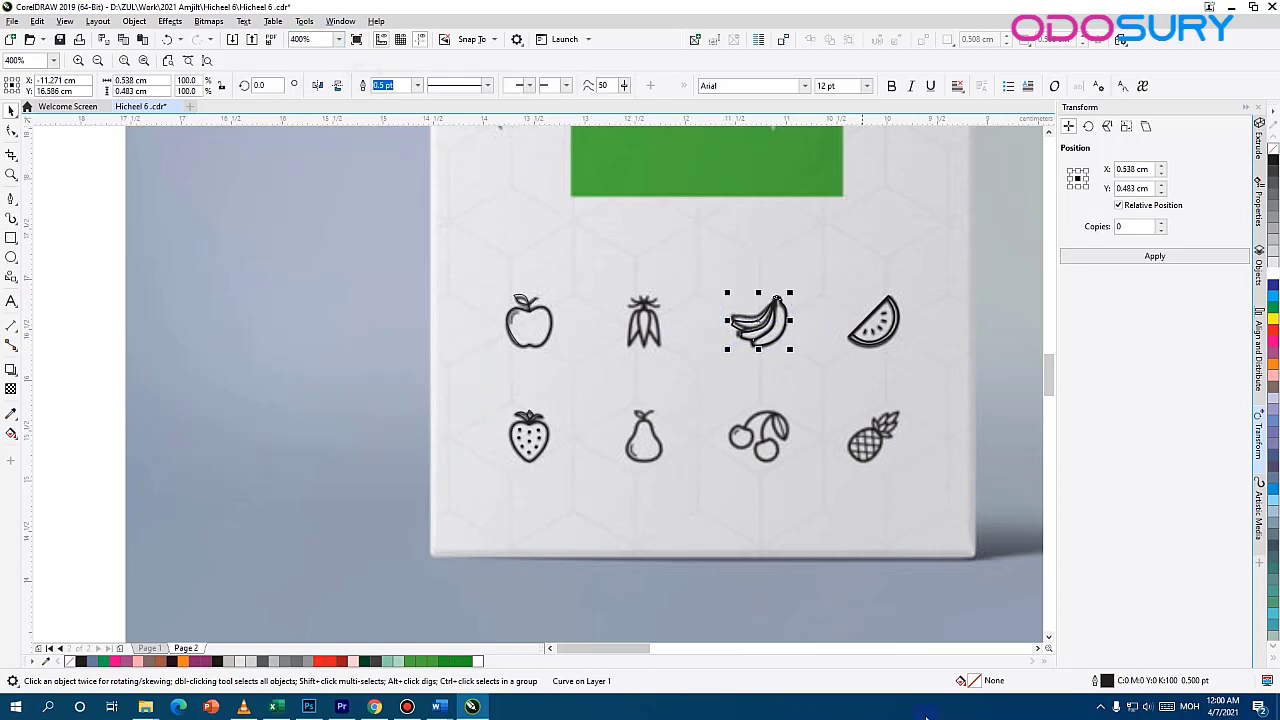
Set the combined banana icon's outline width to Hairline
double_click(1108, 681)
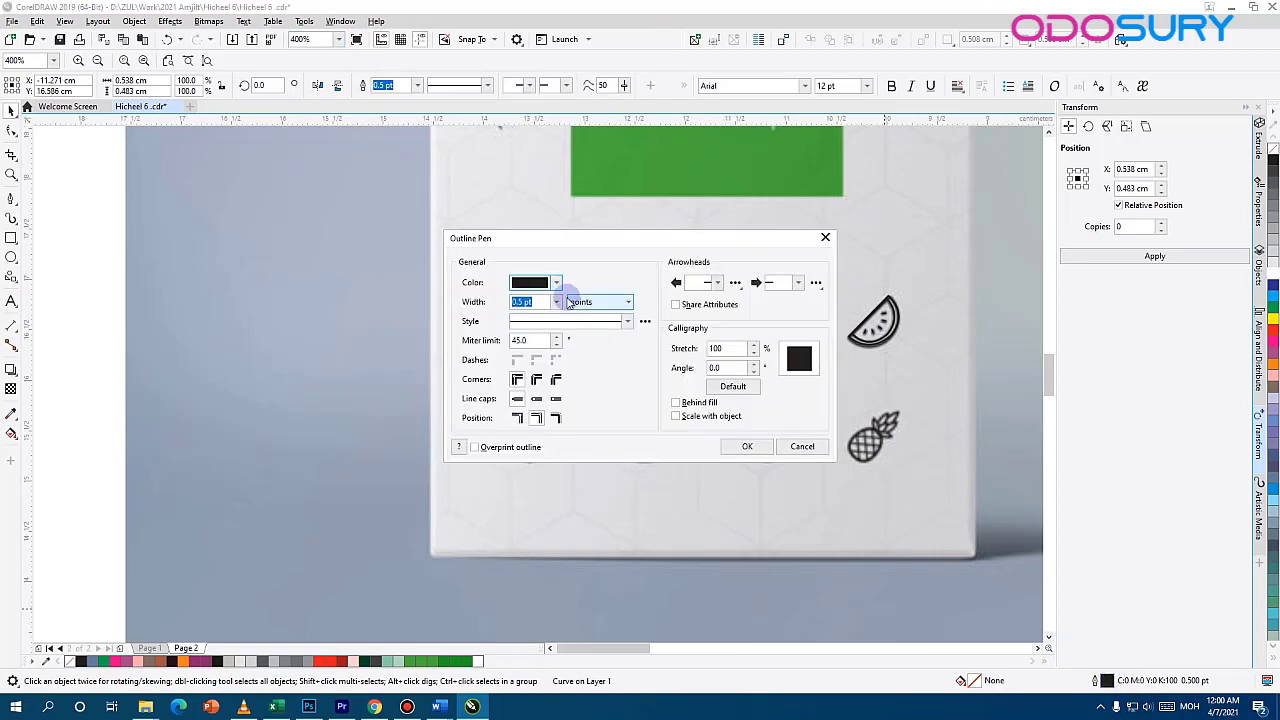
left_click(555, 301)
left_click(526, 326)
left_click(745, 446)
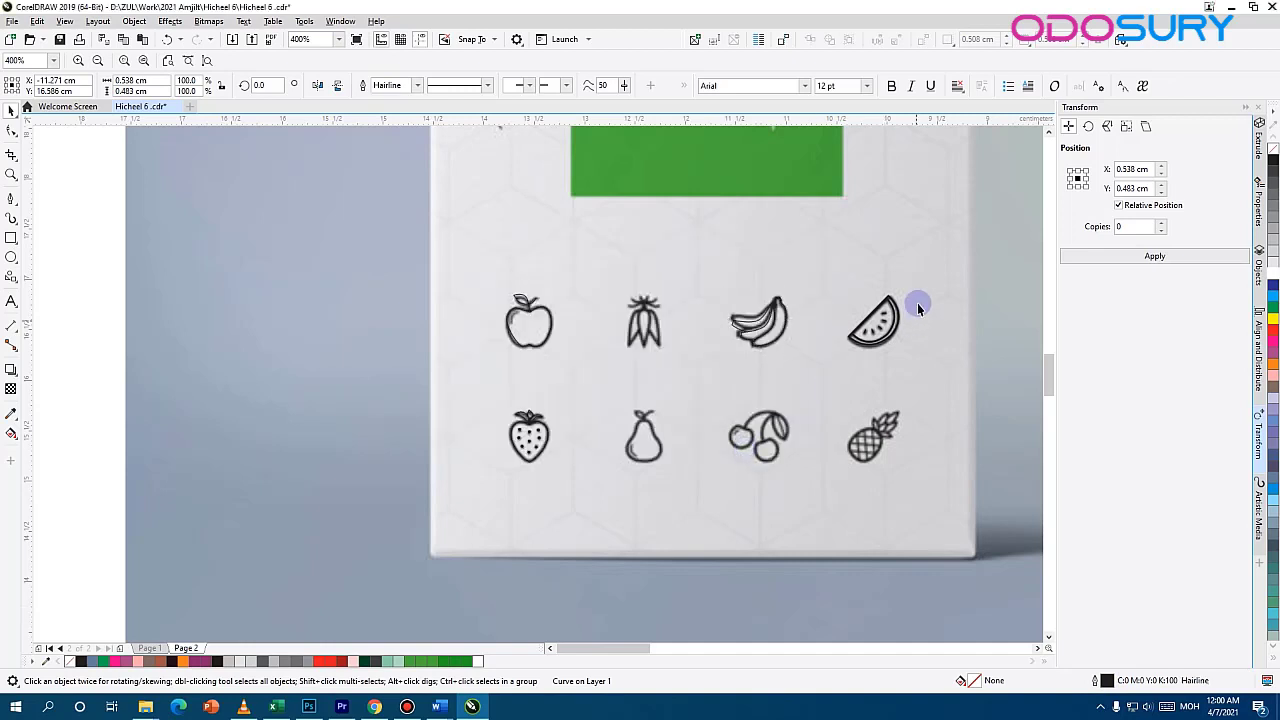
key("ctrl+z")
double_click(1110, 682)
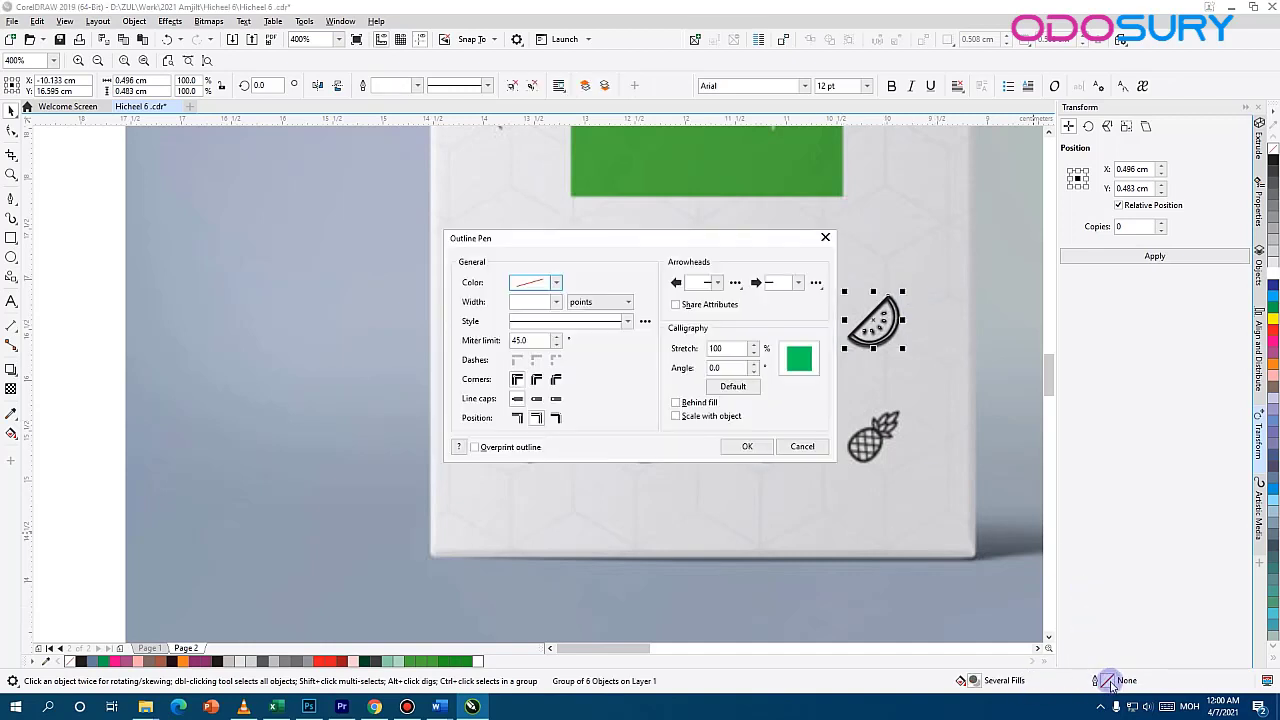
left_click(802, 446)
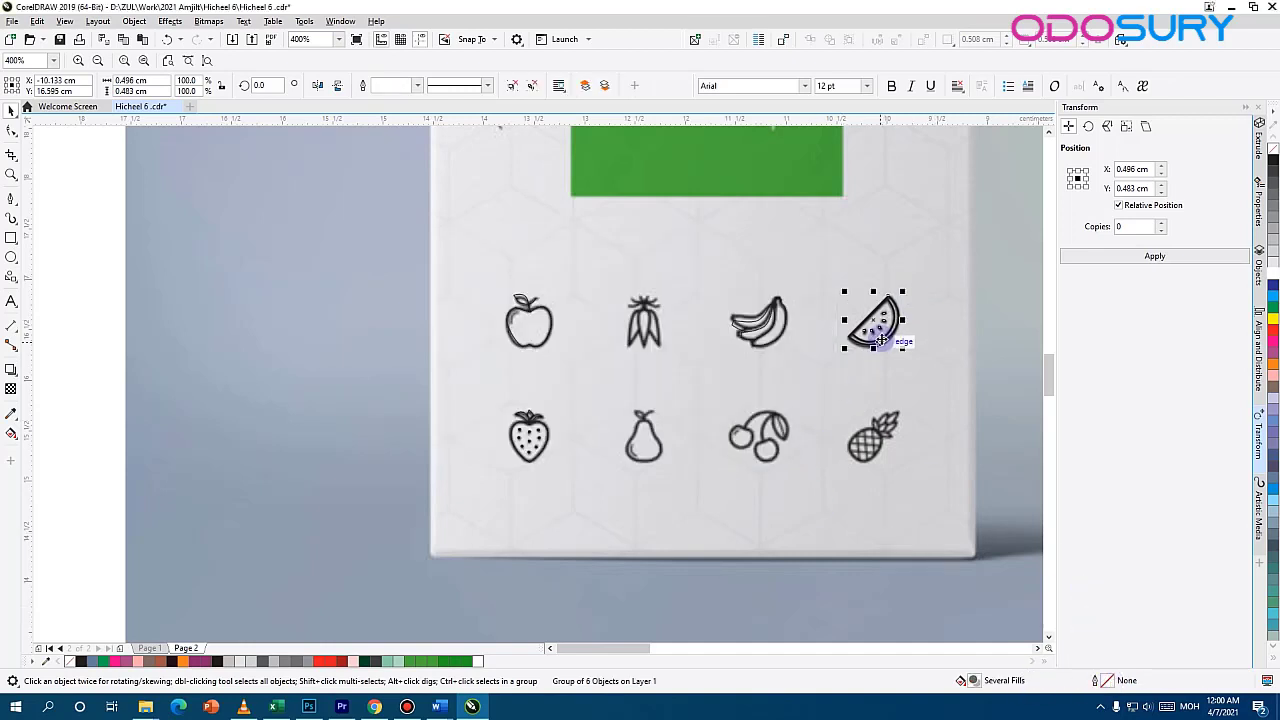
left_click(878, 336)
left_click(703, 406)
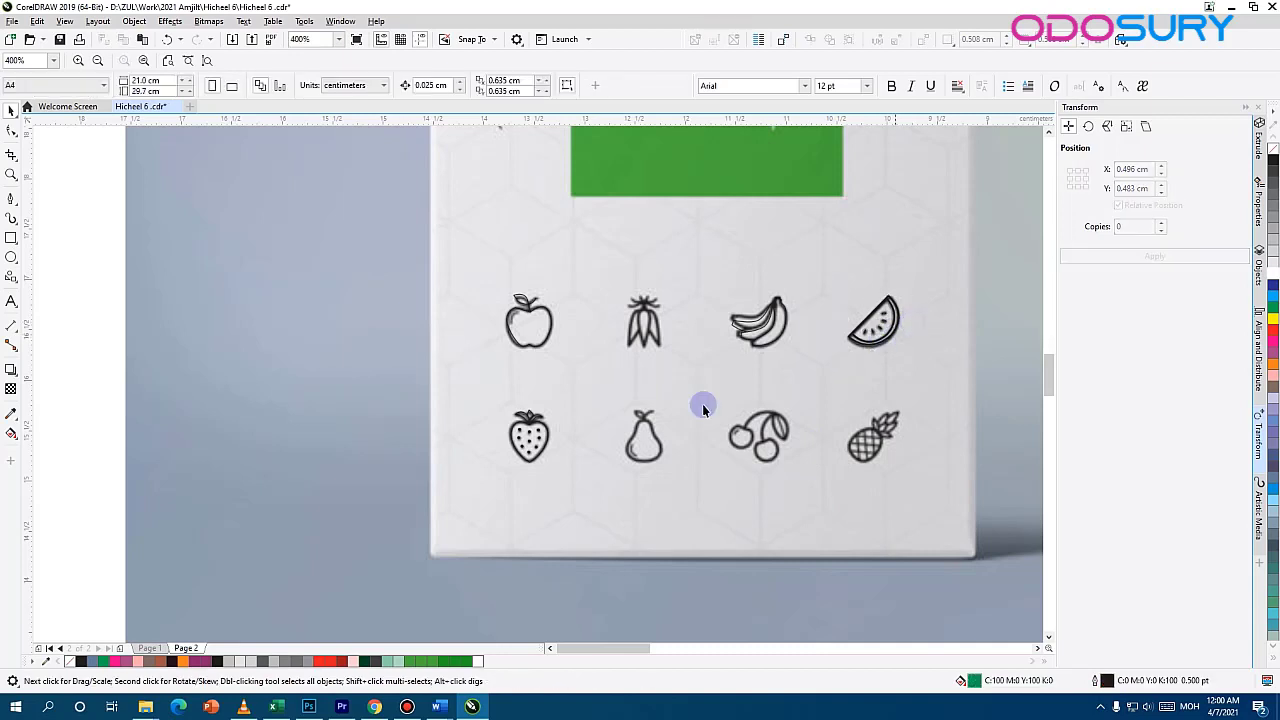
Draw an ellipse about 0.377 by 0.347 cm over the pear's lower body, align it with the template and remove its fill
scroll(682, 457, "up", 2)
left_click(11, 198)
left_click(11, 257)
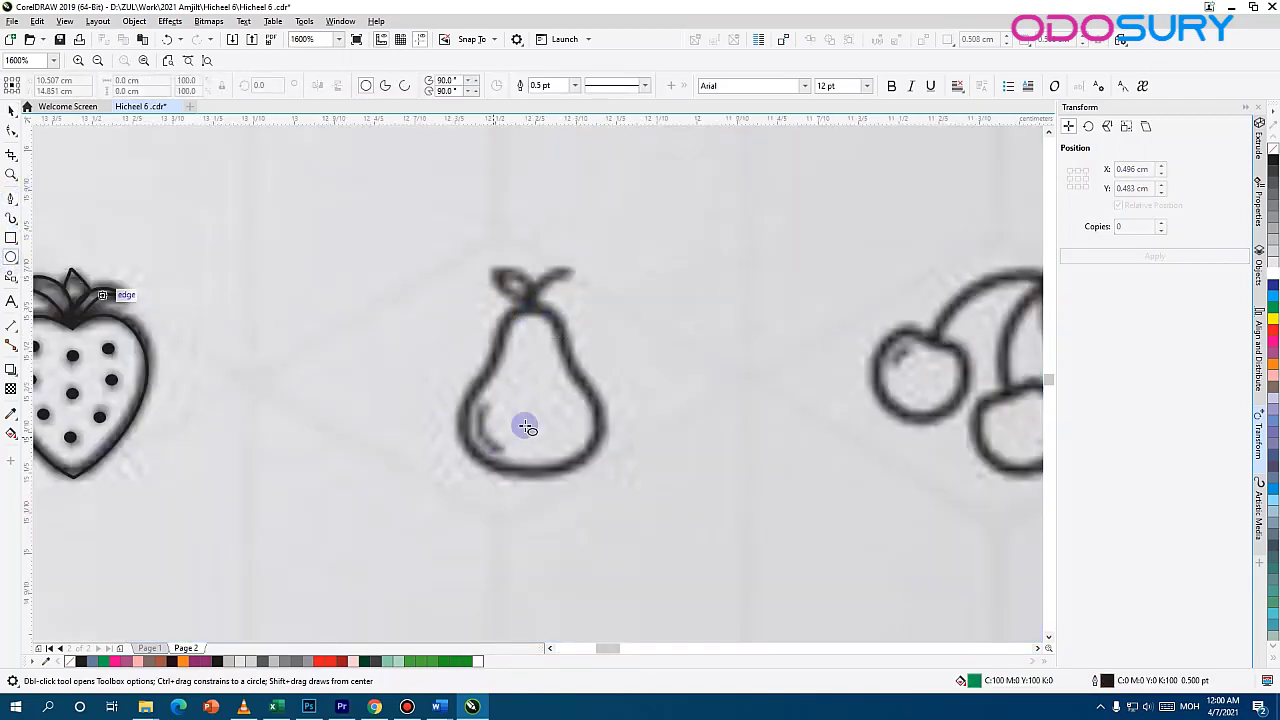
left_click_drag(525, 402, 601, 471)
left_click_drag(617, 479, 604, 476)
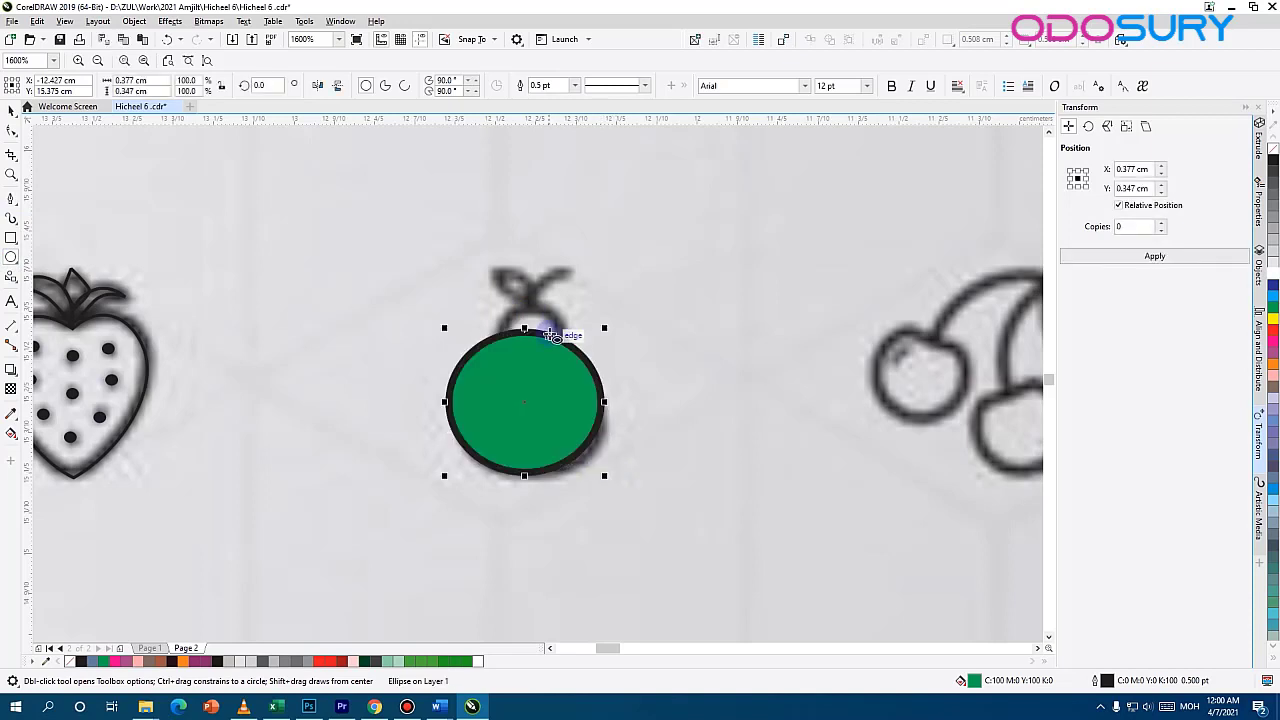
left_click(12, 112)
left_click_drag(555, 384, 558, 384)
left_click(70, 661)
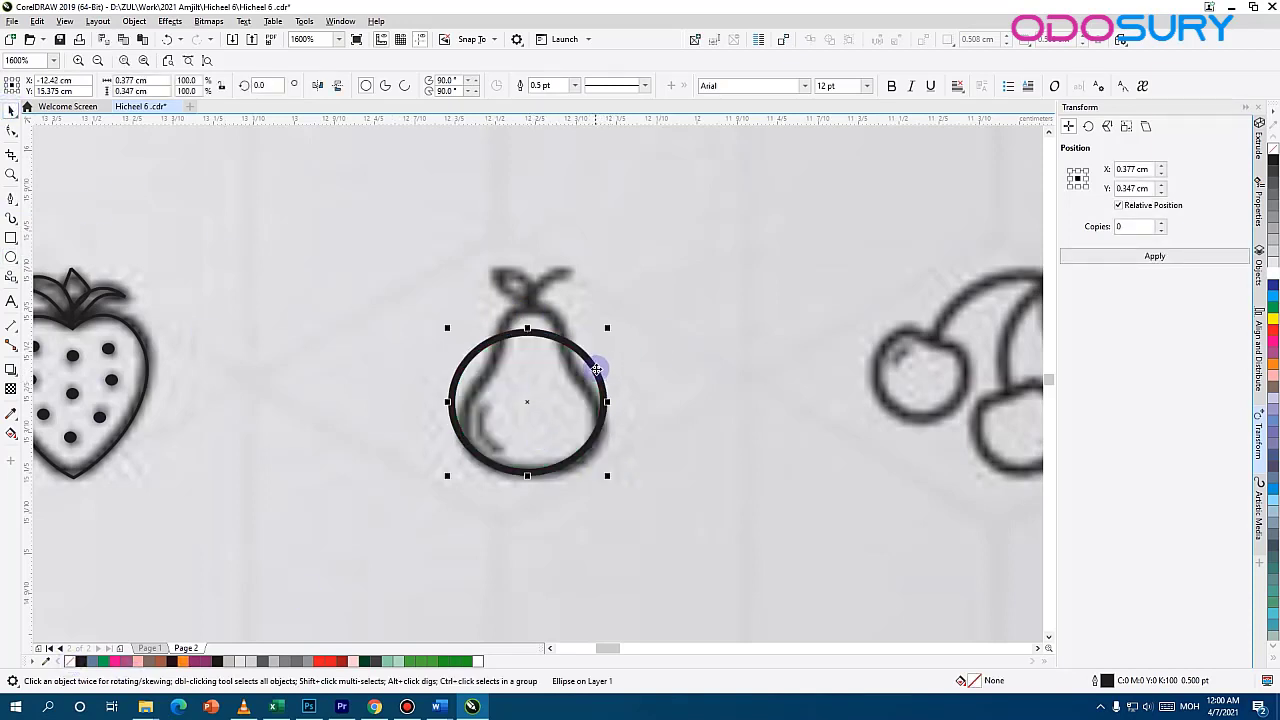
Convert the ellipse to curves and reshape its contour to follow the pear outline, with a narrow neck and rounded base
left_click(12, 132)
right_click(540, 334)
left_click(571, 343)
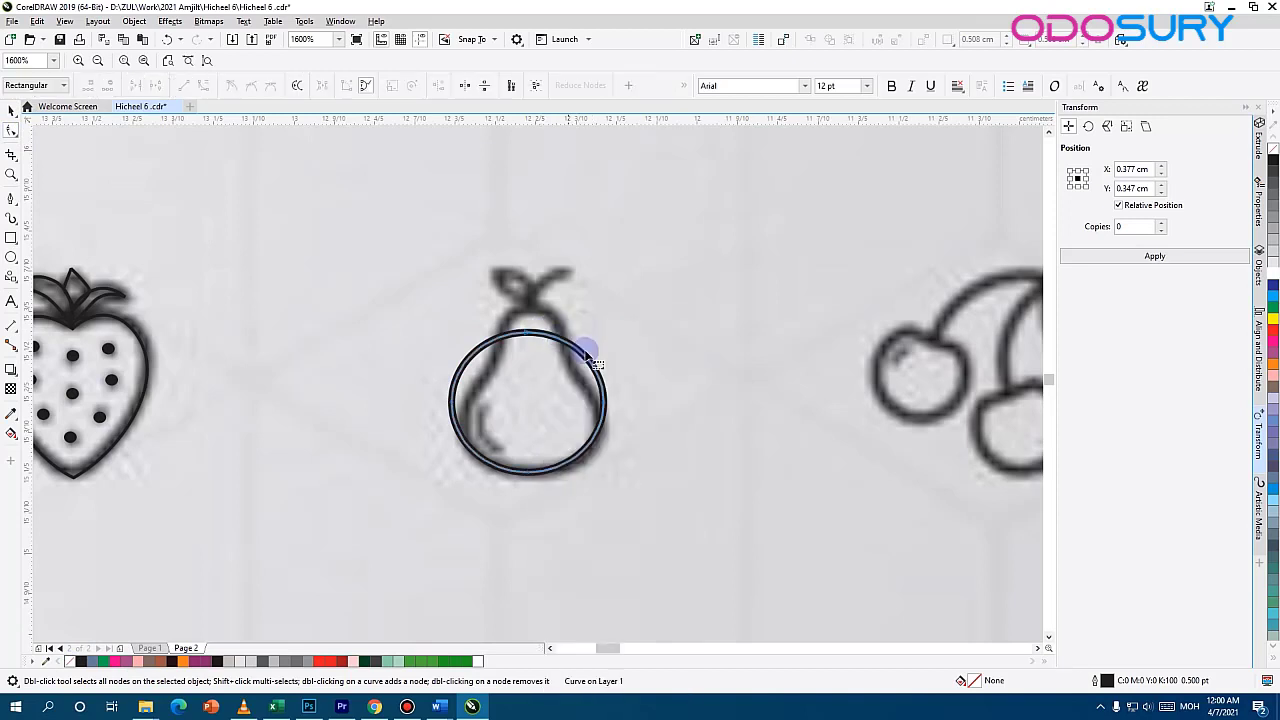
left_click_drag(492, 368, 510, 315)
left_click_drag(462, 414, 467, 421)
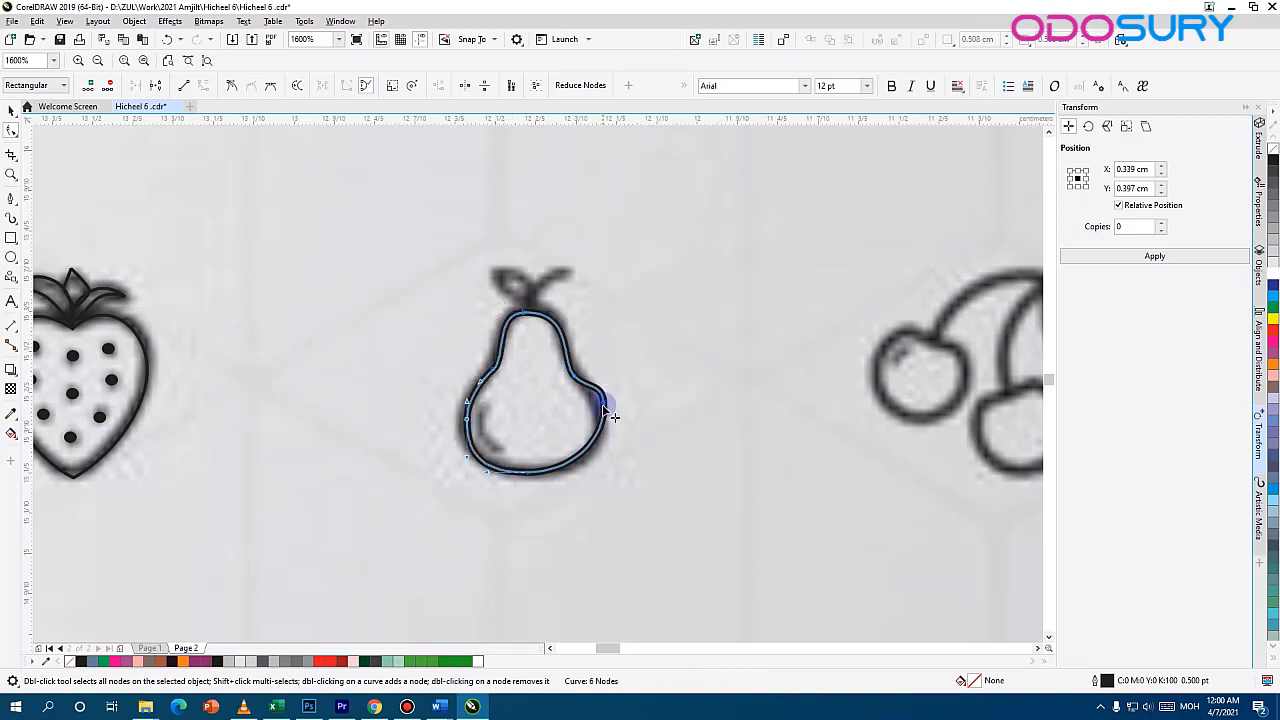
left_click_drag(605, 412, 600, 430)
Trace the pear's stem, leaf and curved inner highlight with the Pen tool
left_click(11, 197)
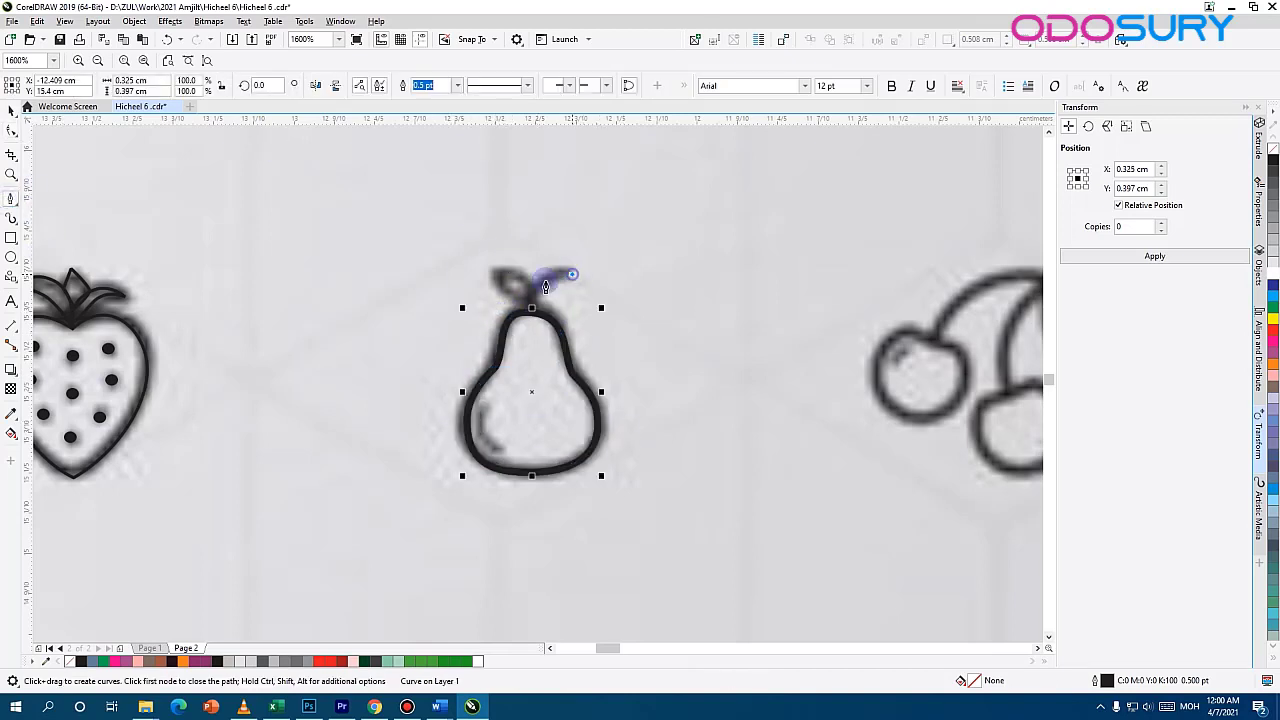
left_click_drag(530, 298, 530, 315)
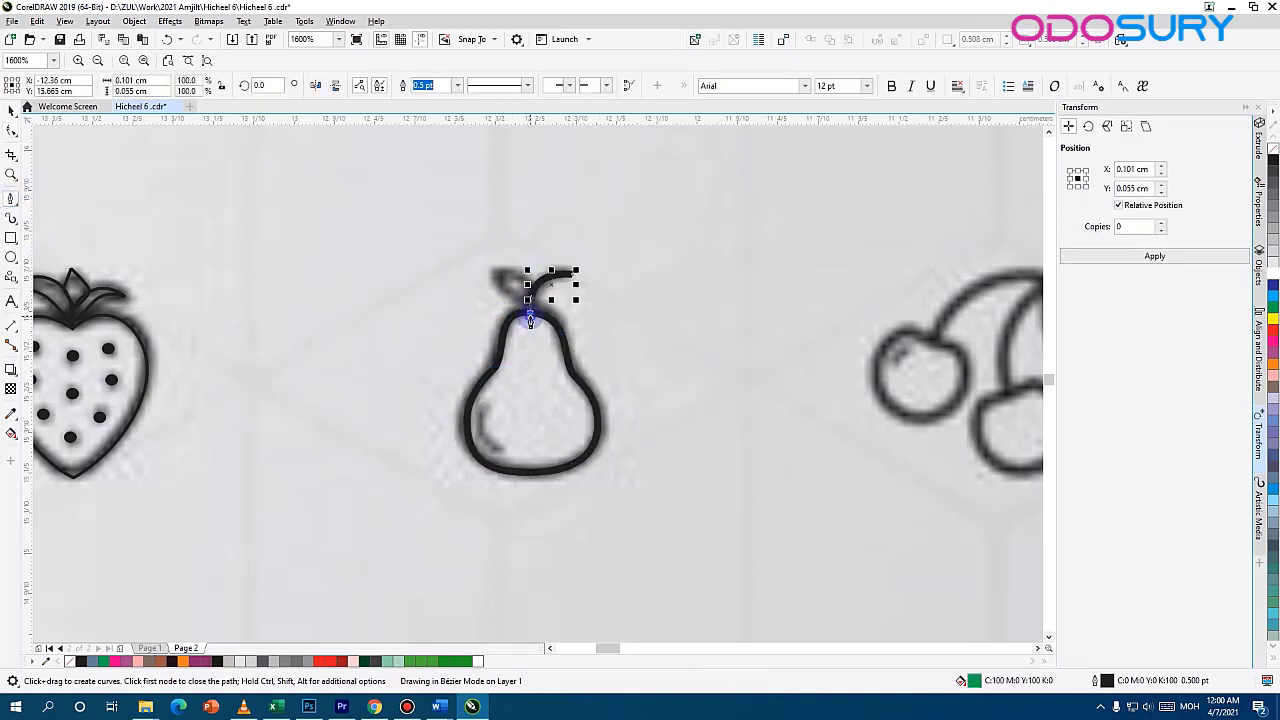
left_click(489, 268)
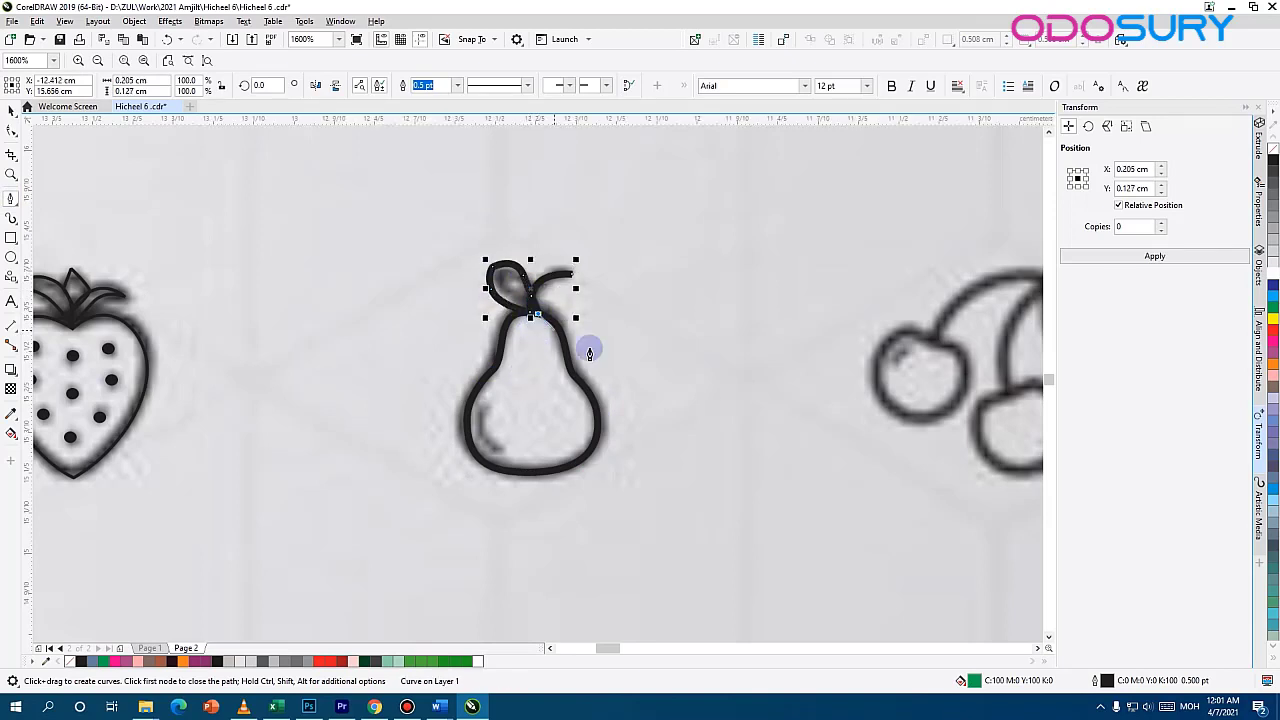
left_click(488, 405)
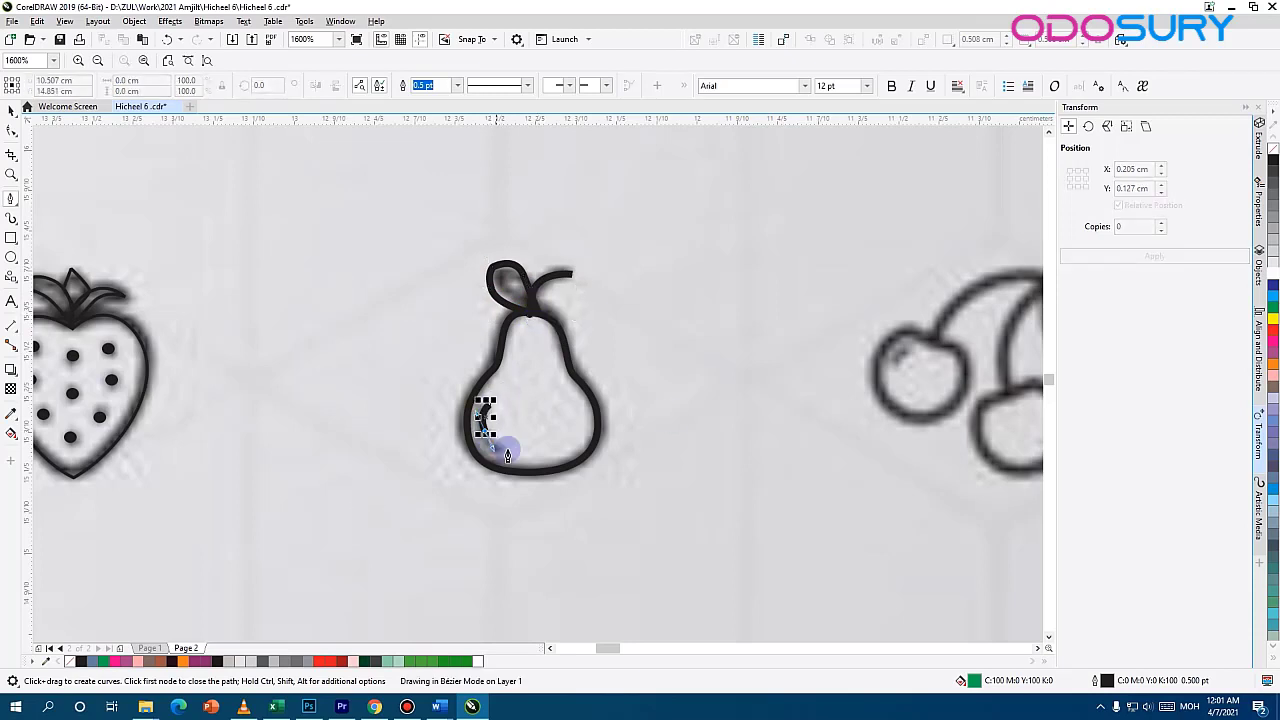
left_click(509, 455)
Select all of the pear's curves and set their outline width to Hairline
left_click(11, 110)
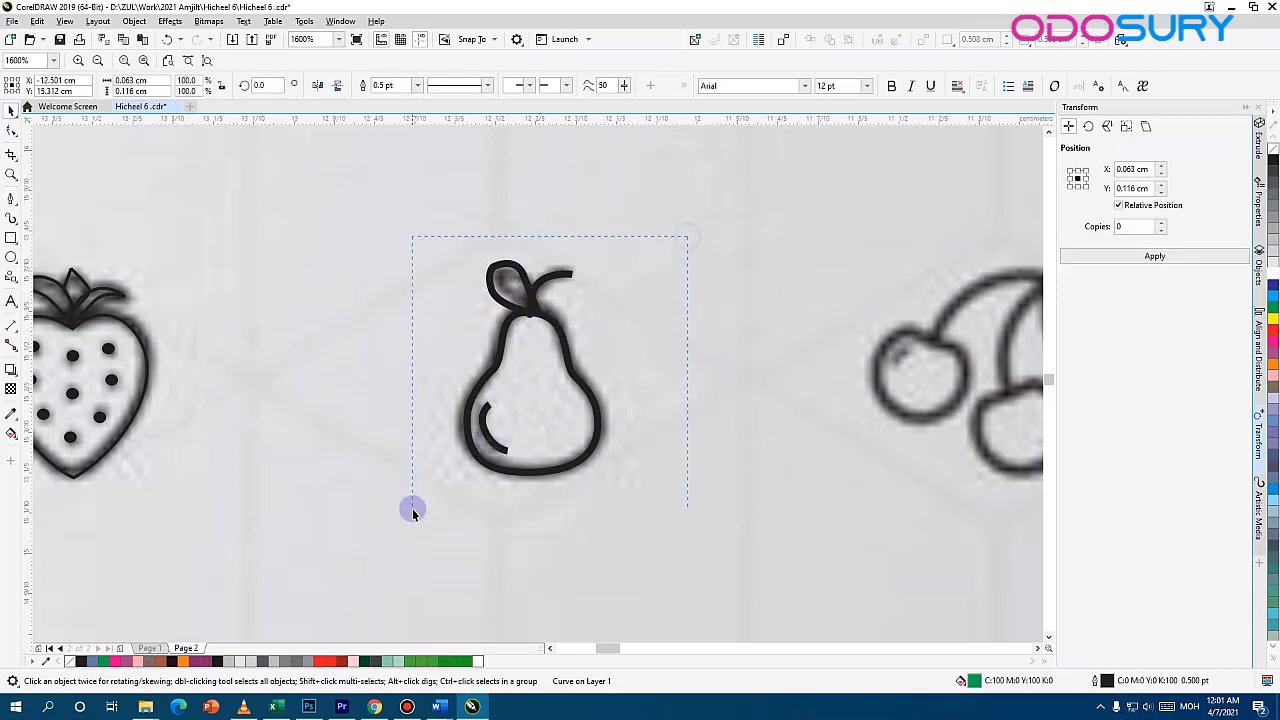
left_click_drag(412, 510, 412, 511)
double_click(1108, 680)
left_click(555, 301)
left_click(533, 325)
left_click(736, 447)
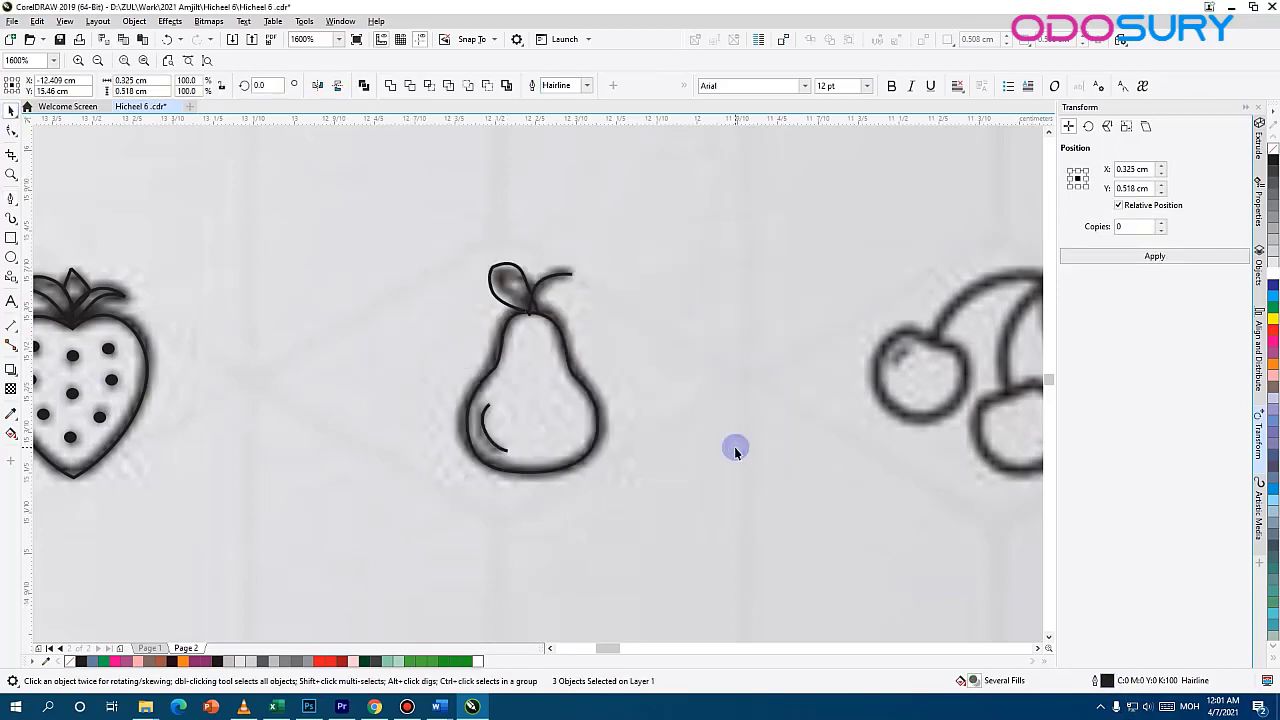
left_click(602, 340)
Draw an ellipse about 0.23 by 0.225 cm over the left cherry and remove its fill
scroll(690, 343, "up", 1)
left_click_drag(690, 343, 114, 332)
scroll(700, 400, "down", 1)
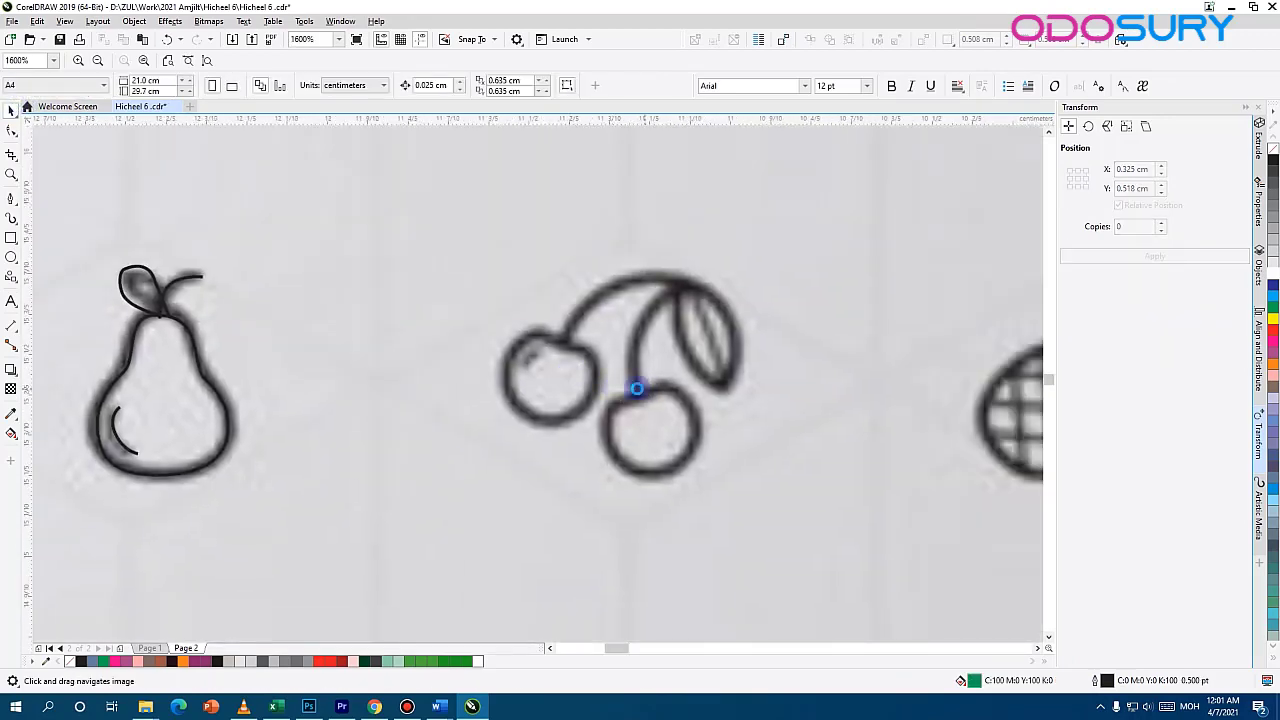
scroll(634, 389, "up", 1)
left_click_drag(634, 389, 458, 389)
left_click(11, 257)
left_click_drag(200, 271, 393, 460)
left_click_drag(487, 467, 597, 566)
key("Escape")
left_click(11, 112)
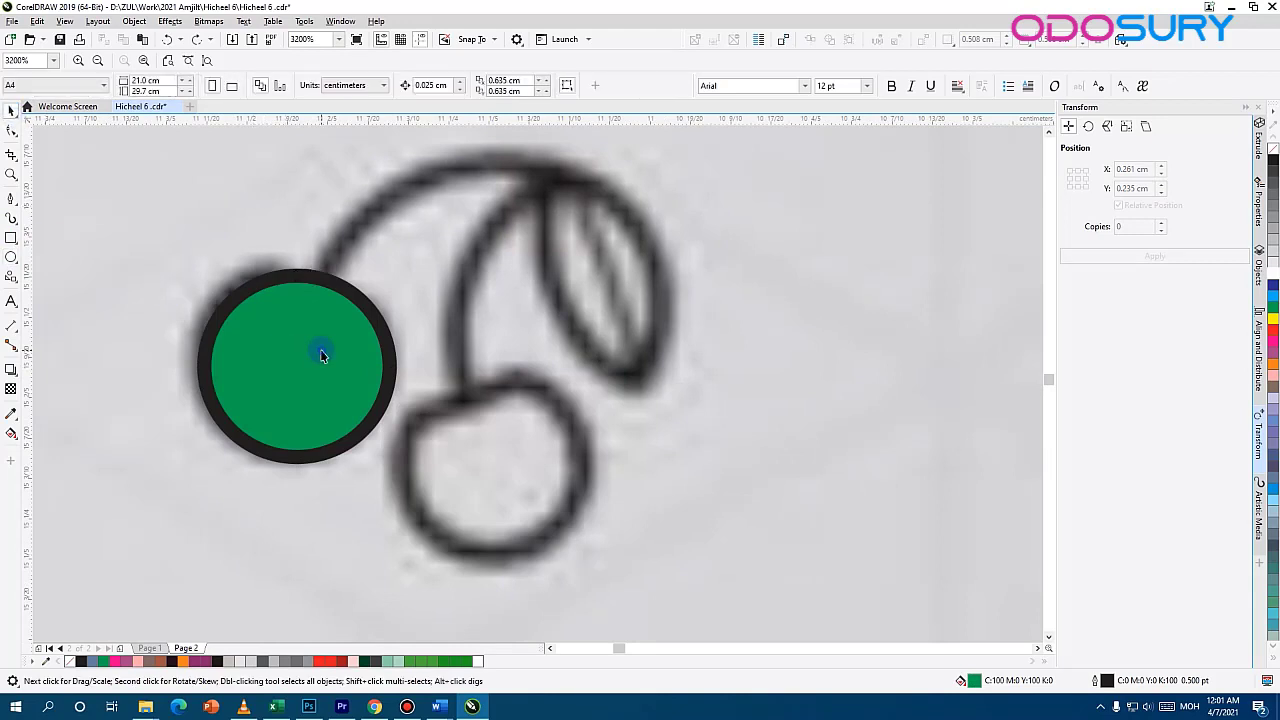
left_click(320, 350)
left_click(71, 661)
Convert the left cherry's ellipse to curves, make its top node a cusp and reshape both sides into the notched cherry outline
right_click(316, 271)
left_click(457, 400)
key("F10")
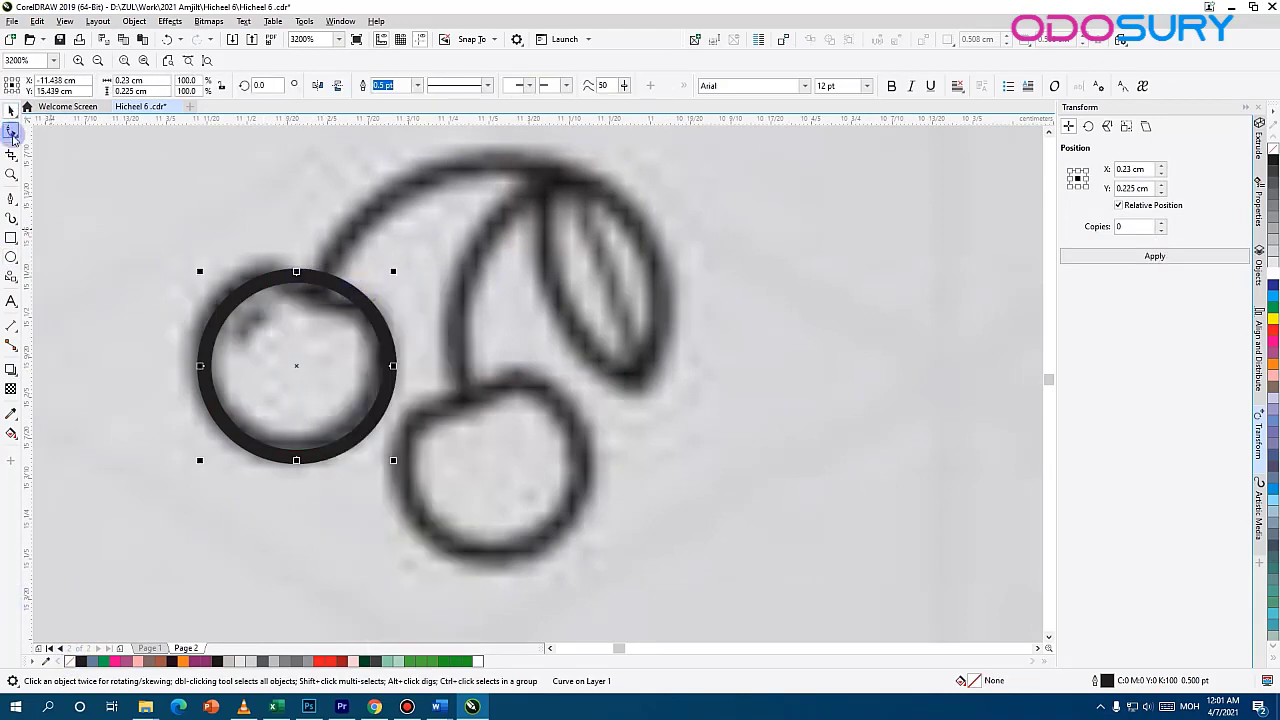
left_click_drag(297, 289, 240, 328)
left_click_drag(240, 239, 240, 242)
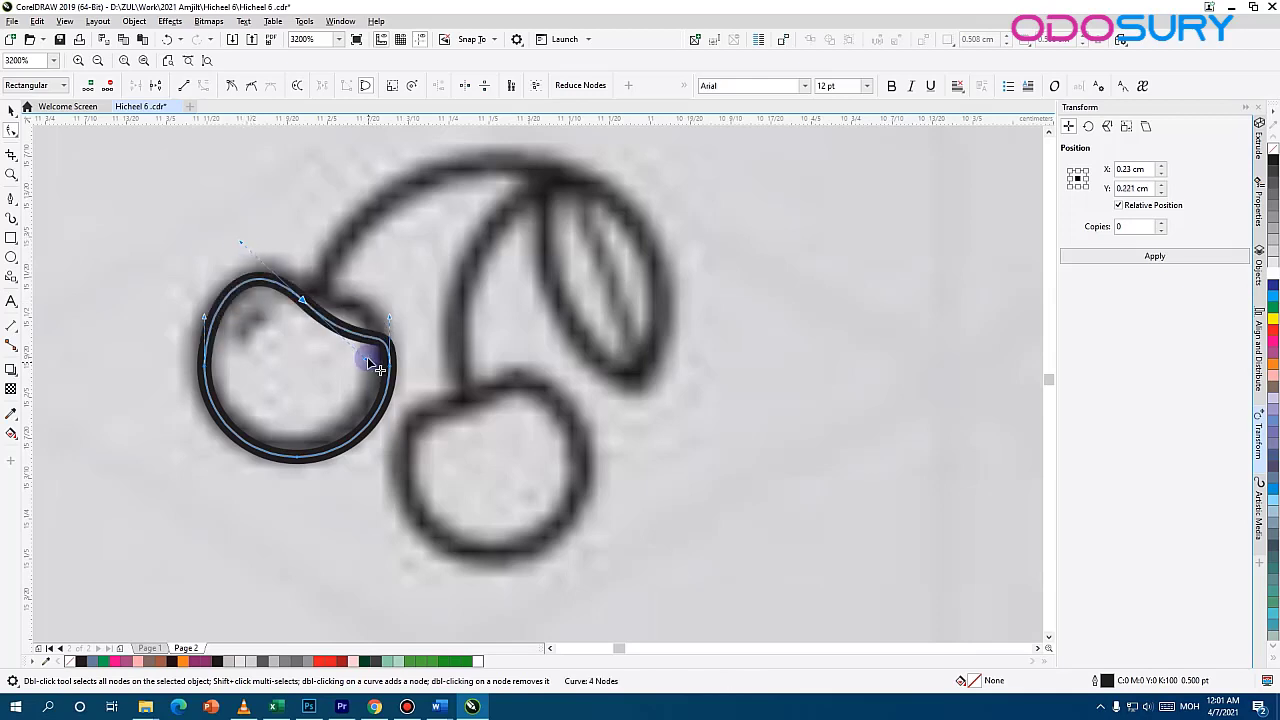
left_click(231, 86)
left_click_drag(363, 366, 352, 298)
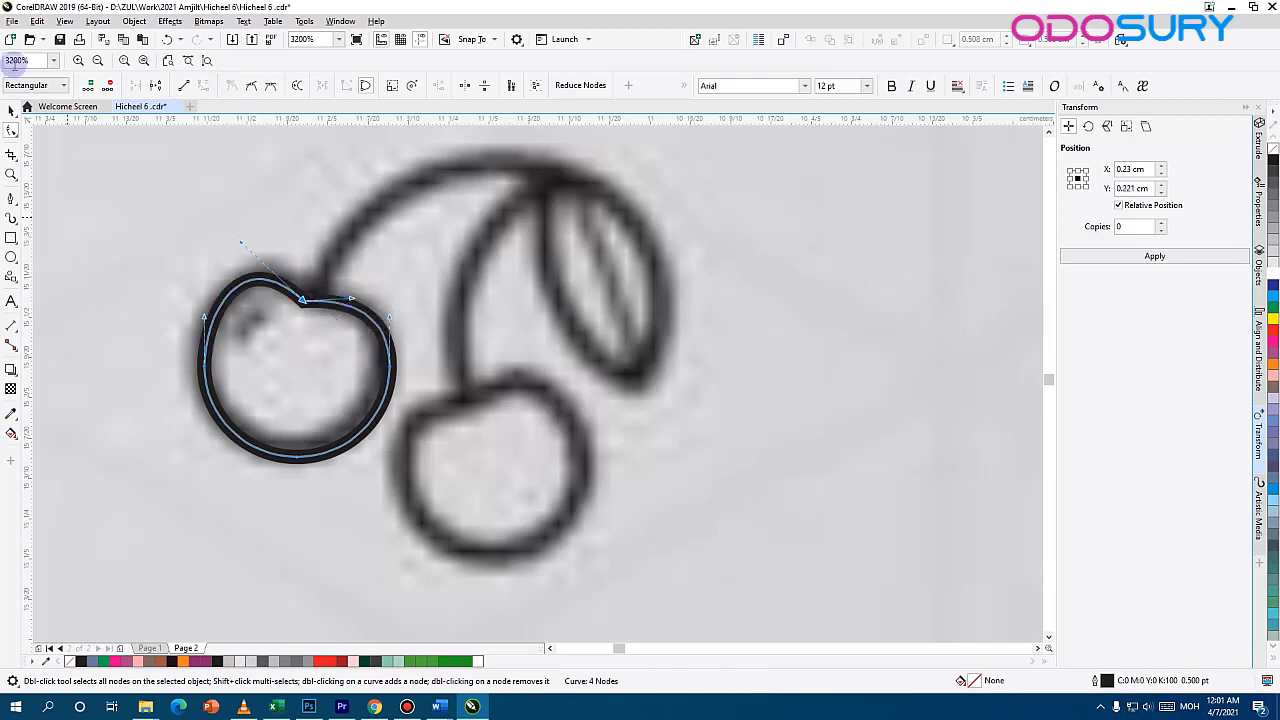
Trace both cherry stems as one curve with the Pen tool, from the left cherry over the joint to the lower cherry
left_click(10, 199)
left_click(299, 304)
left_click_drag(464, 162, 568, 162)
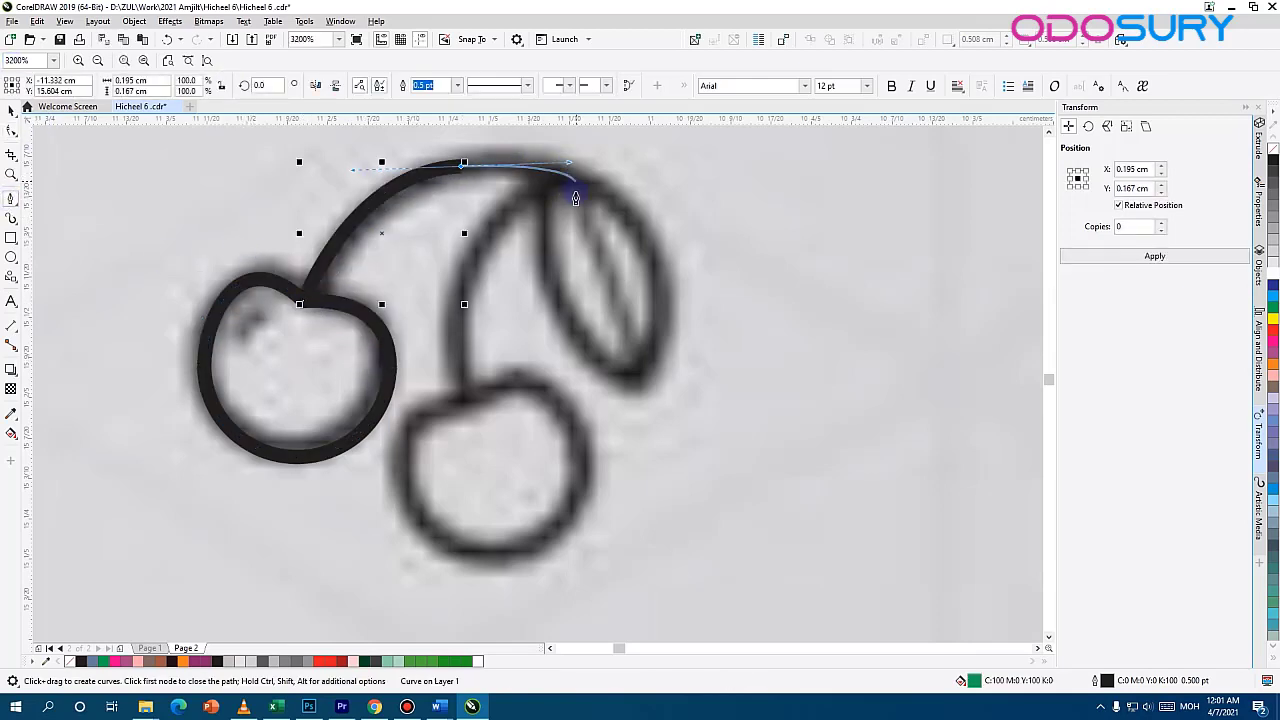
left_click(560, 180)
left_click_drag(443, 397, 443, 397)
left_click(465, 412)
key("space")
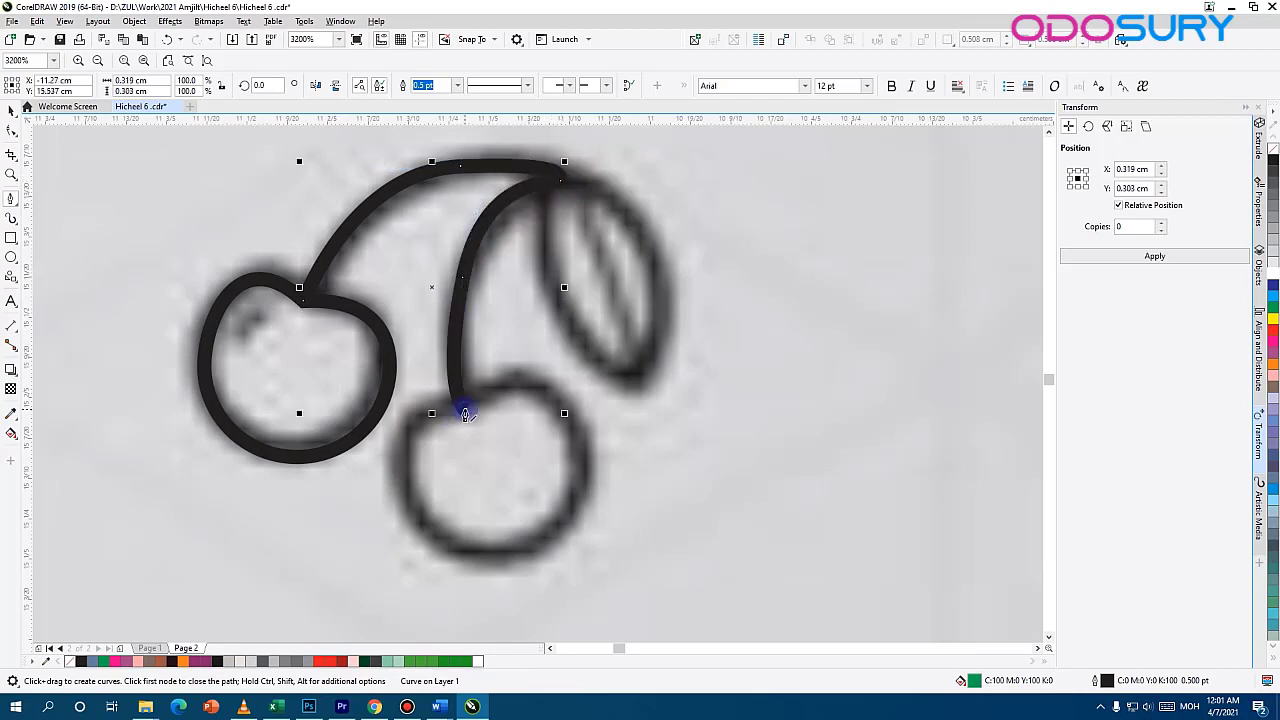
Copy the left cherry's outline onto the lower cherry and rotate and fit the copy to the template
left_click(12, 111)
left_click(362, 313)
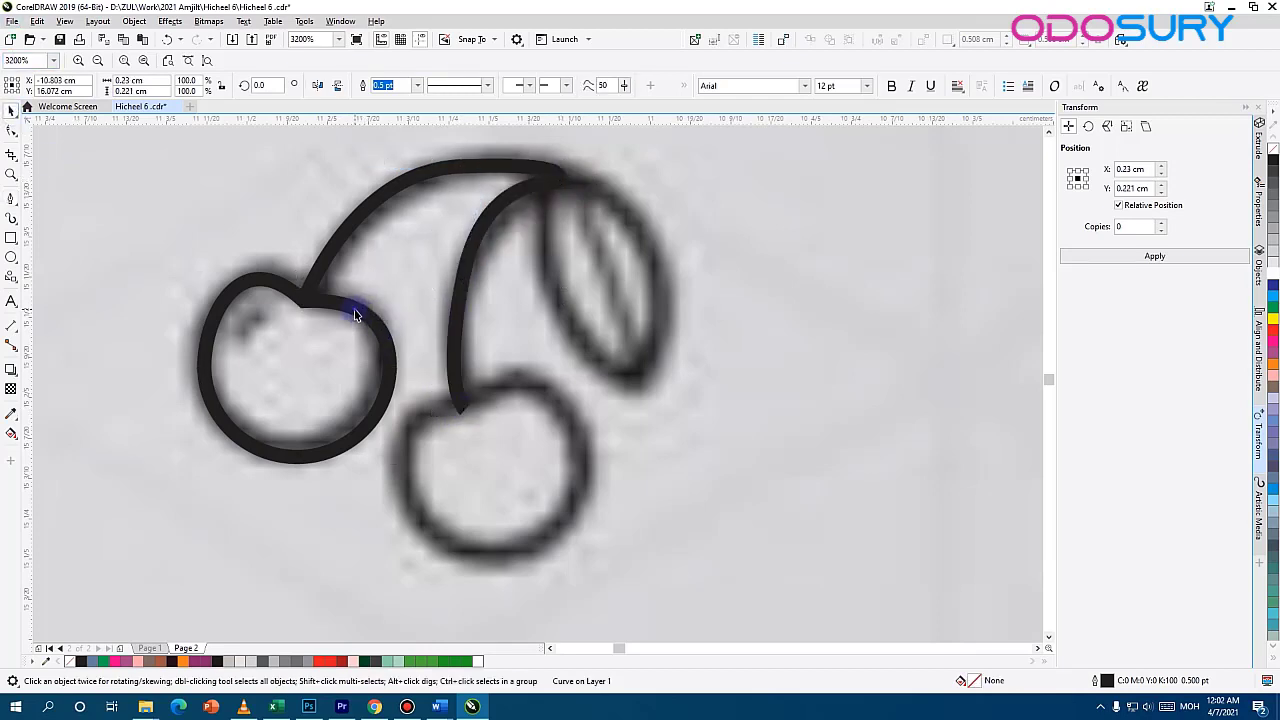
left_click_drag(355, 312, 531, 425)
key("ctrl+z")
scroll(570, 341, "down", 2)
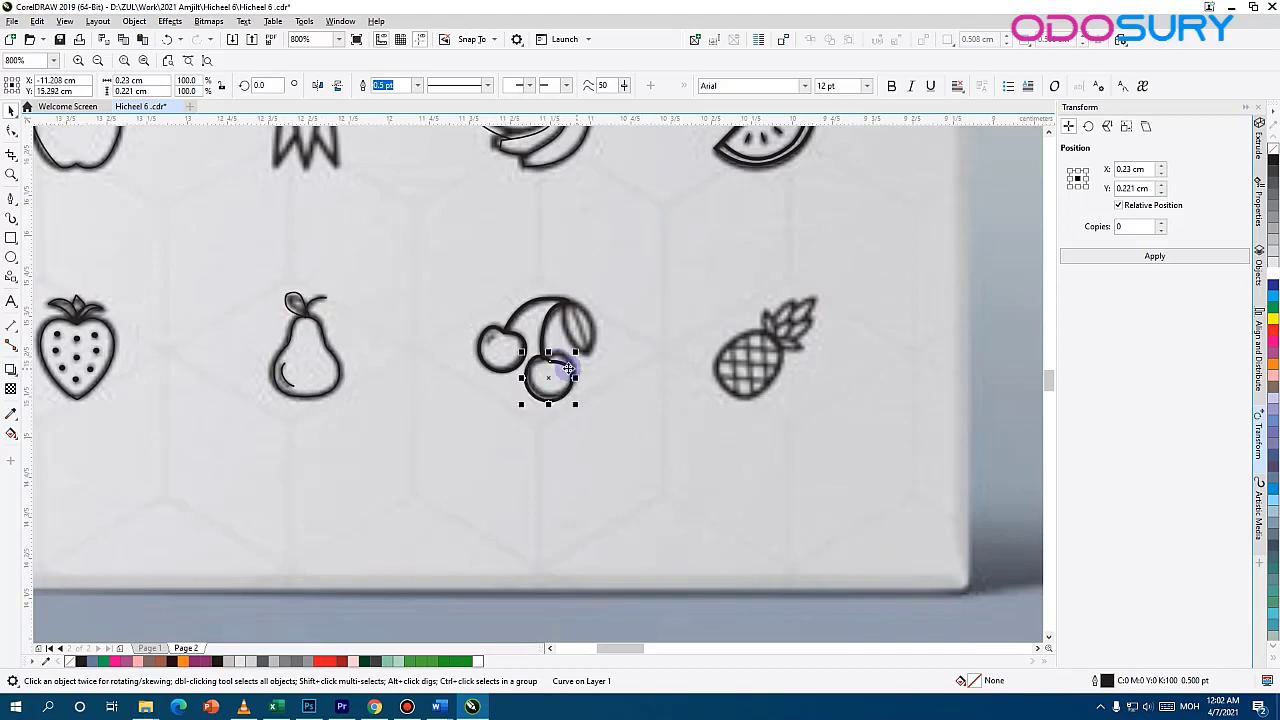
left_click(568, 369)
mouse_move(576, 352)
left_mouse_down()
mouse_move(559, 345)
mouse_move(567, 327)
mouse_move(571, 339)
left_mouse_up()
scroll(549, 340, "up", 1)
left_click_drag(581, 408, 584, 404)
scroll(600, 370, "up", 1)
left_click_drag(585, 314, 484, 432)
Trace the cherry leaf as a closed curve with the Pen tool, from its tip up to the stem joint and back
left_click(13, 198)
left_click(553, 396)
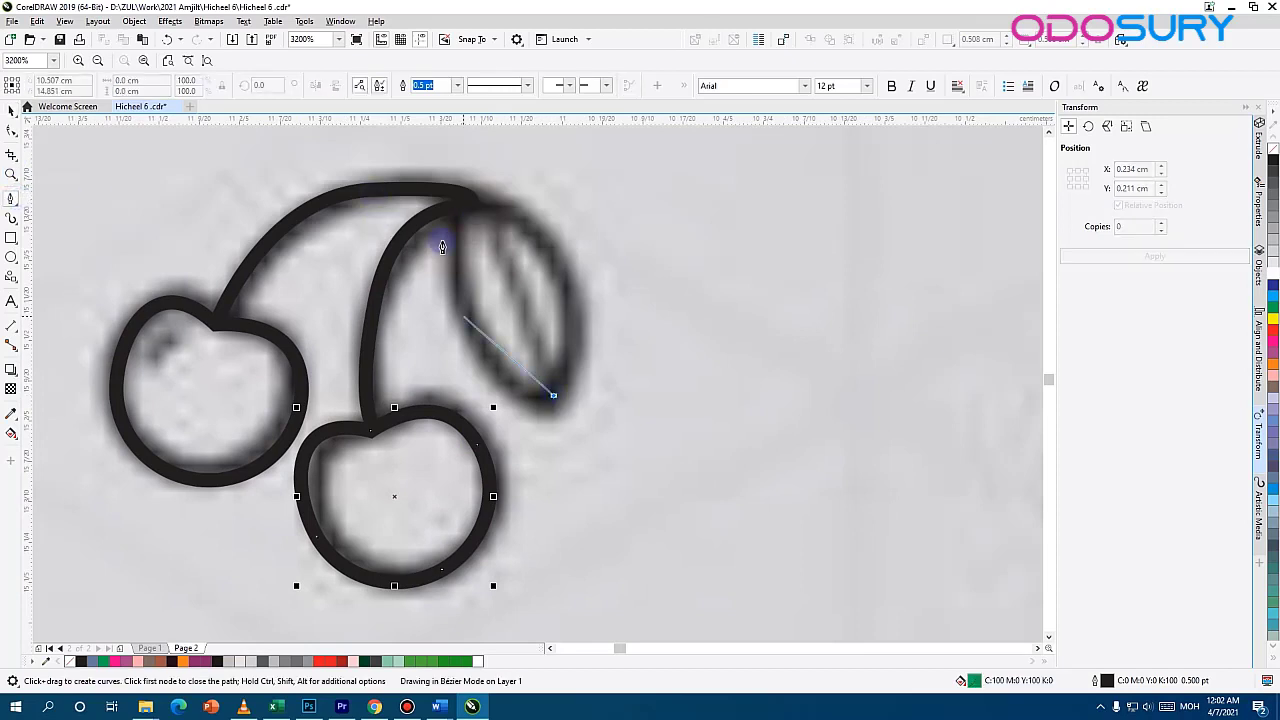
left_click_drag(471, 205, 507, 220)
scroll(419, 270, "up", 1)
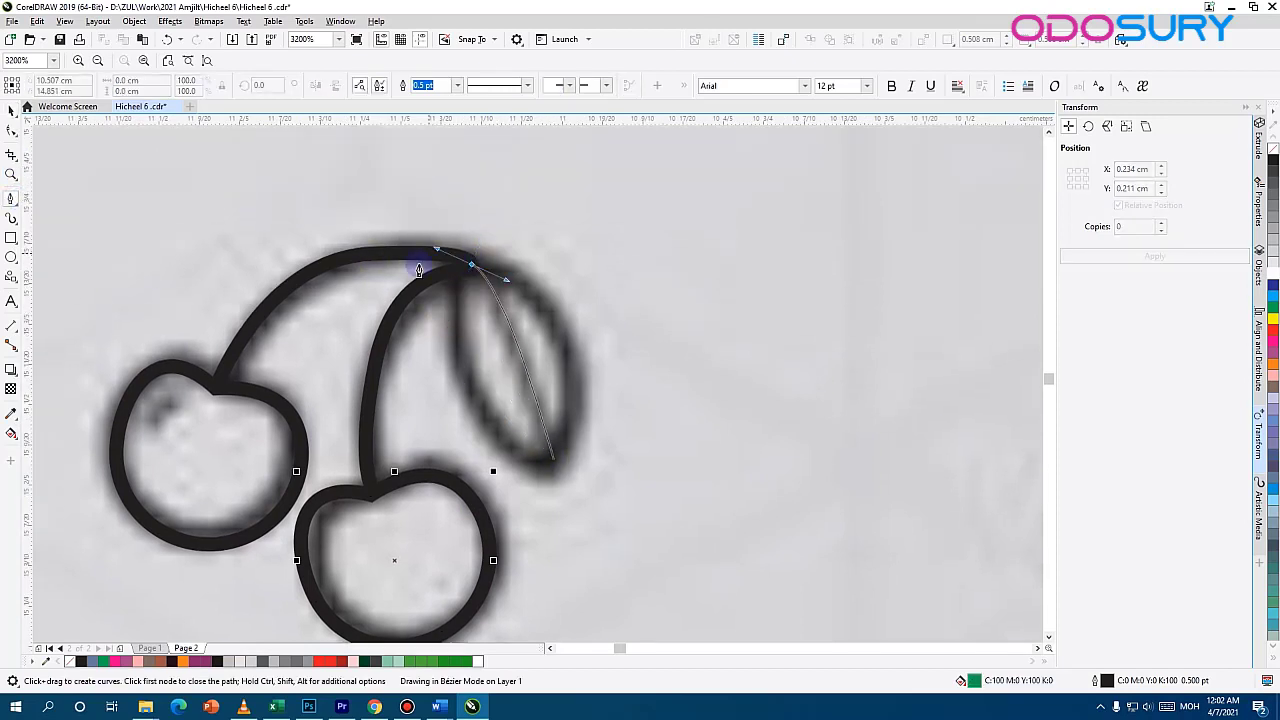
left_click(550, 467)
key("ctrl+z")
left_click_drag(454, 329, 454, 321)
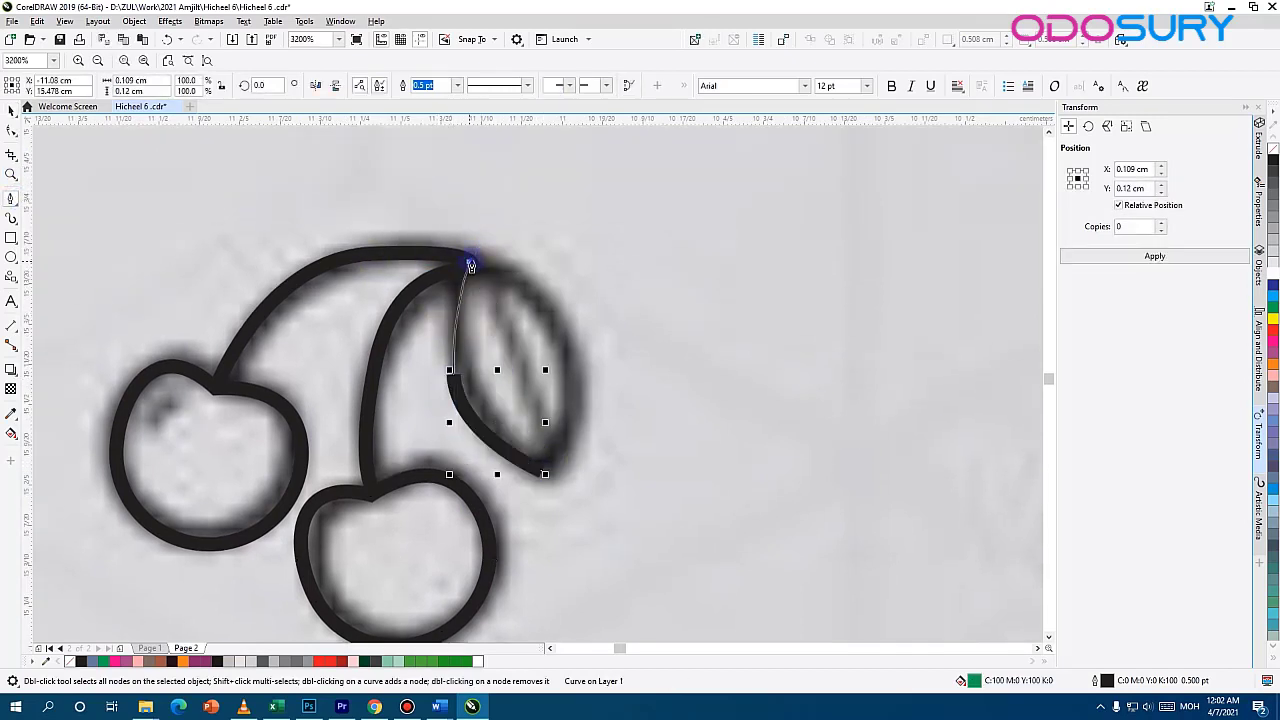
left_click(469, 261)
left_click_drag(557, 341, 588, 449)
left_click(541, 469)
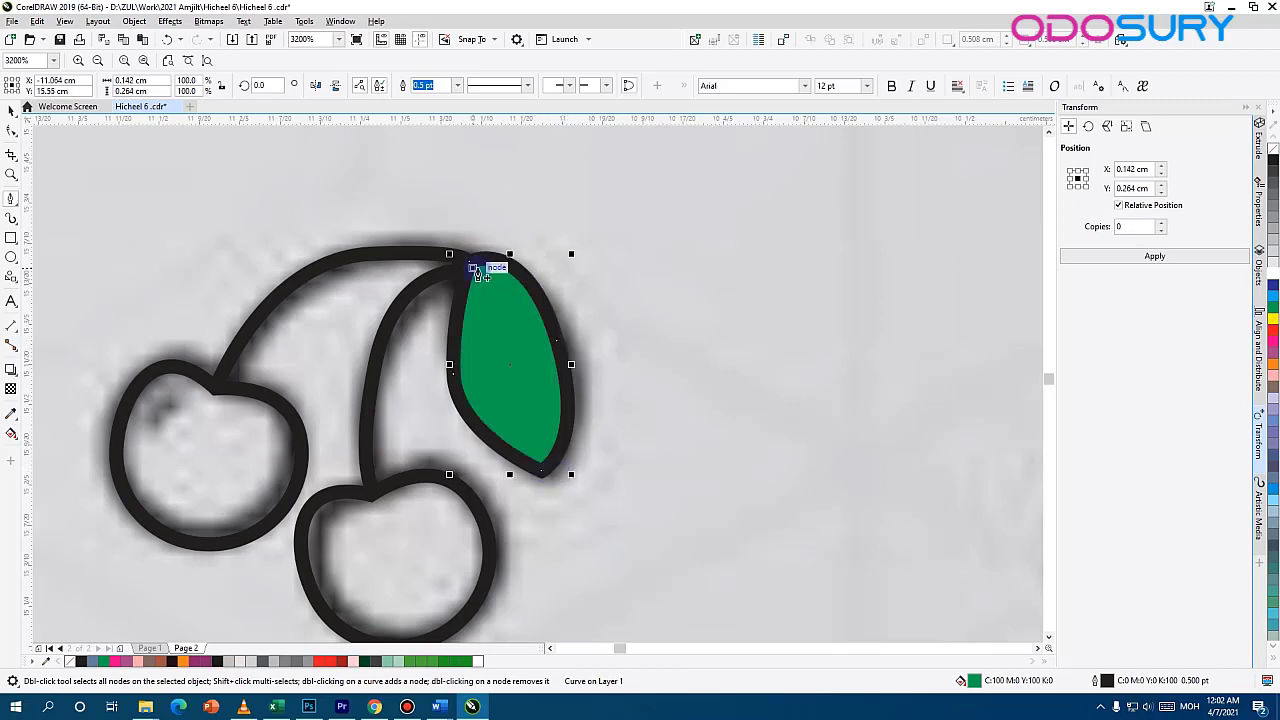
Draw a curved central vein from the leaf's tip to the stem joint and remove the leaf's green fill
left_click(541, 468)
left_click_drag(526, 348, 514, 298)
left_click(472, 267)
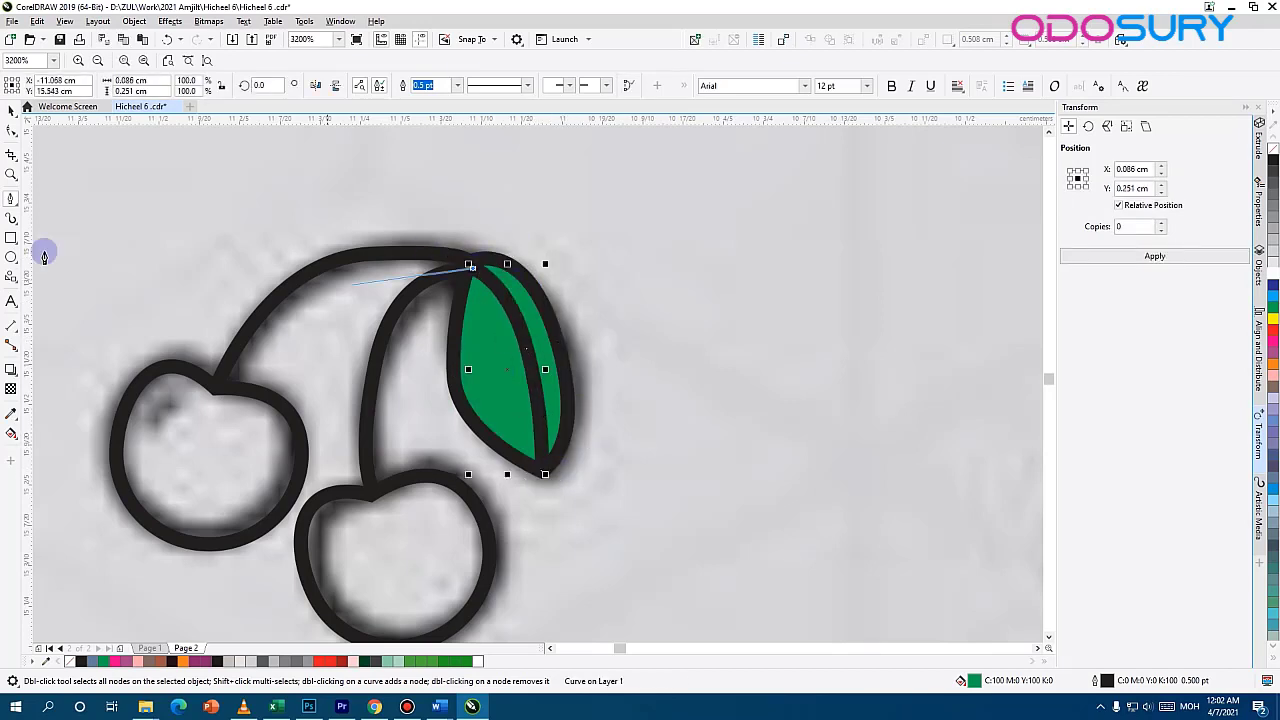
left_click(10, 111)
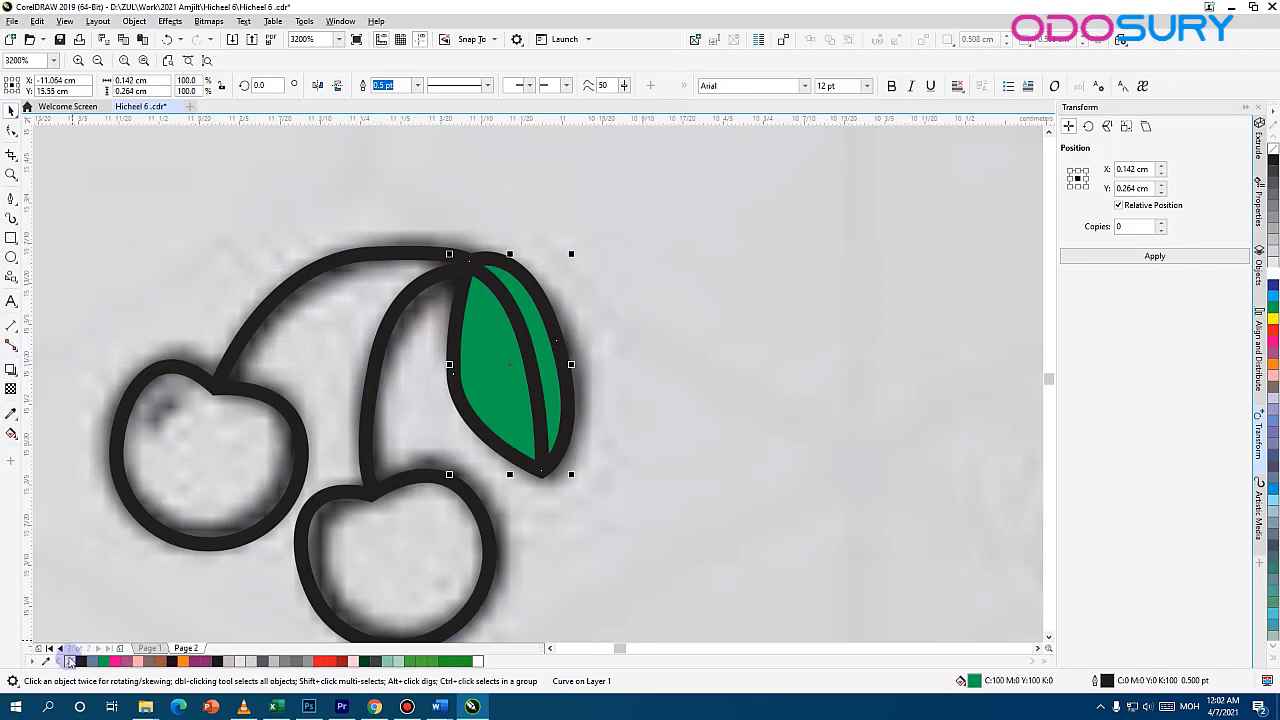
left_click(70, 661)
Select all of the cherry icon's curves and set their outline width to Hairline
key("ctrl+a")
scroll(640, 232, "down", 2)
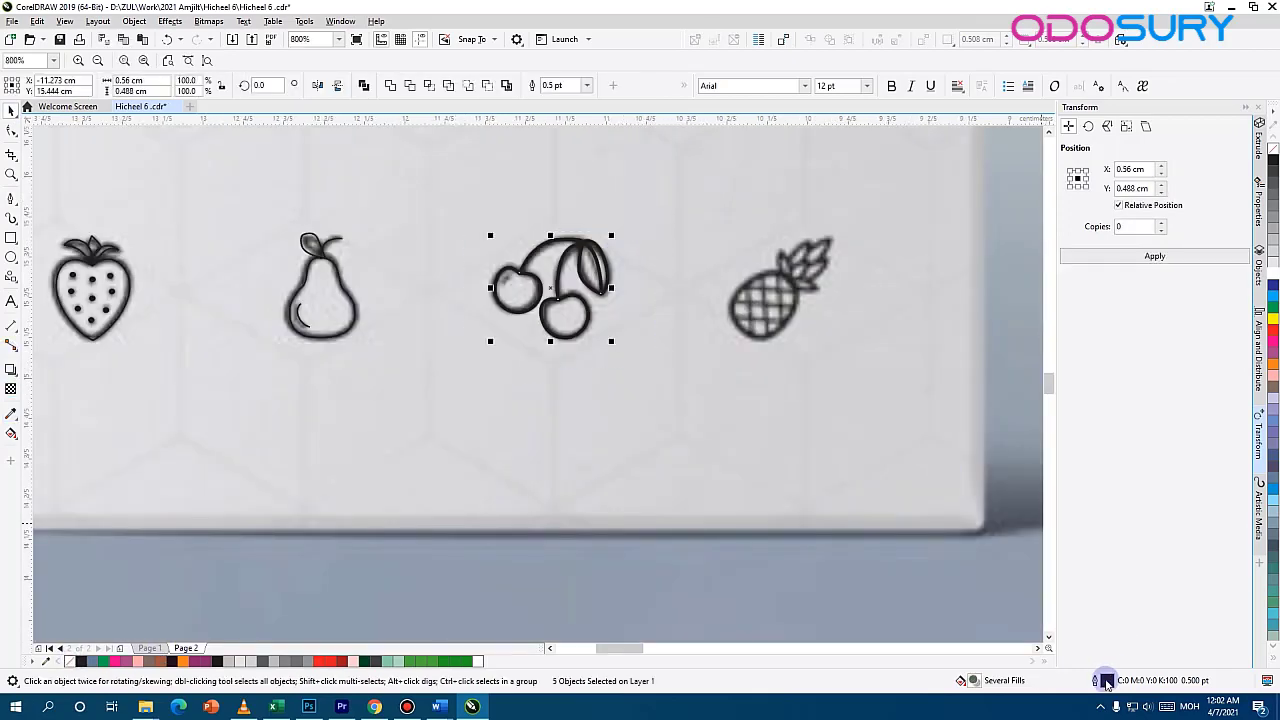
double_click(1106, 681)
left_click(557, 297)
left_click(527, 314)
left_click(749, 446)
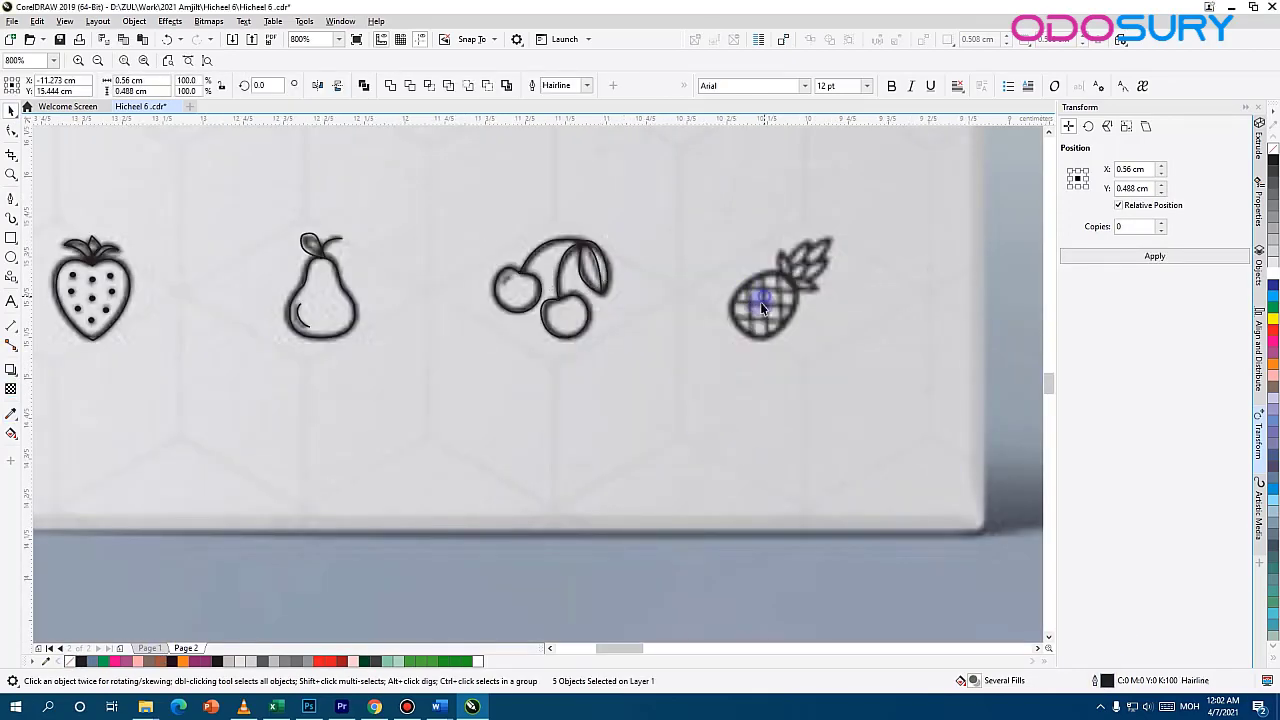
left_click(762, 304)
Draw an ellipse about 0.38 by 0.291 cm over the pineapple's body and remove its fill
scroll(770, 306, "up", 2)
left_click_drag(776, 307, 630, 434)
scroll(666, 323, "down", 1)
scroll(622, 432, "up", 1)
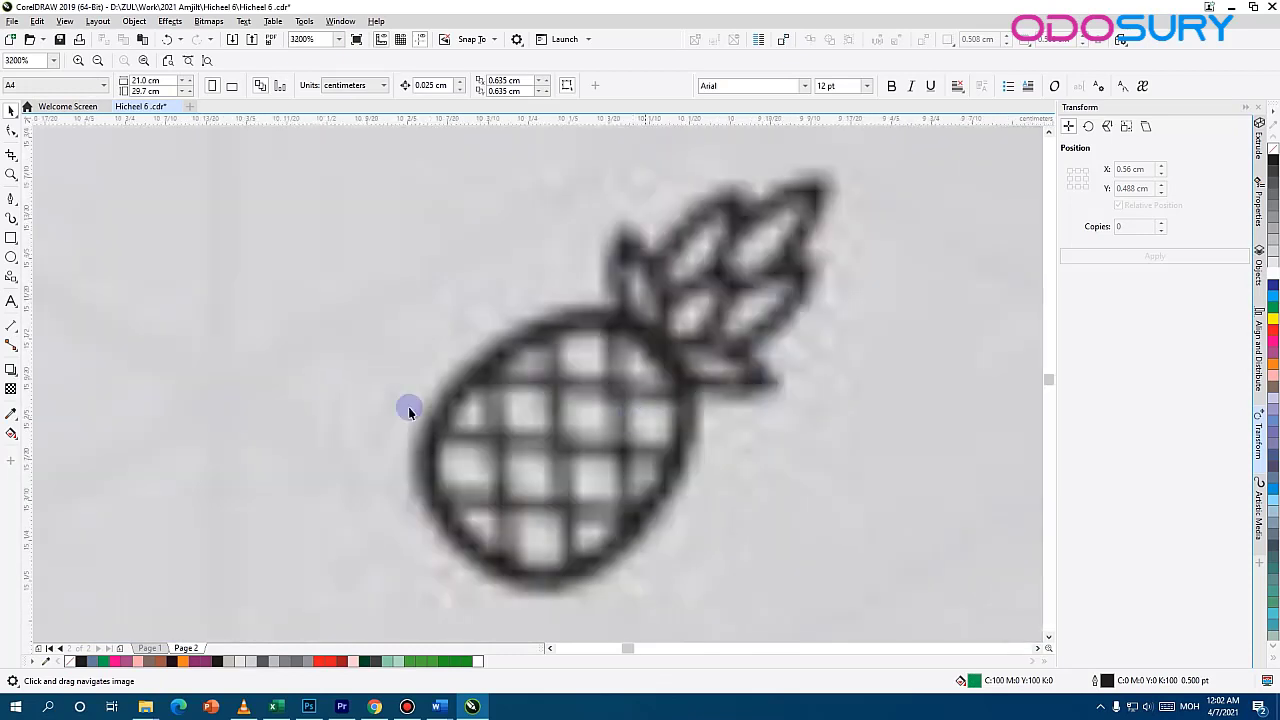
left_click(11, 258)
mouse_move(710, 578)
left_mouse_down()
mouse_move(565, 400)
mouse_move(480, 243)
mouse_move(523, 240)
mouse_move(550, 333)
left_mouse_up()
left_click(68, 661)
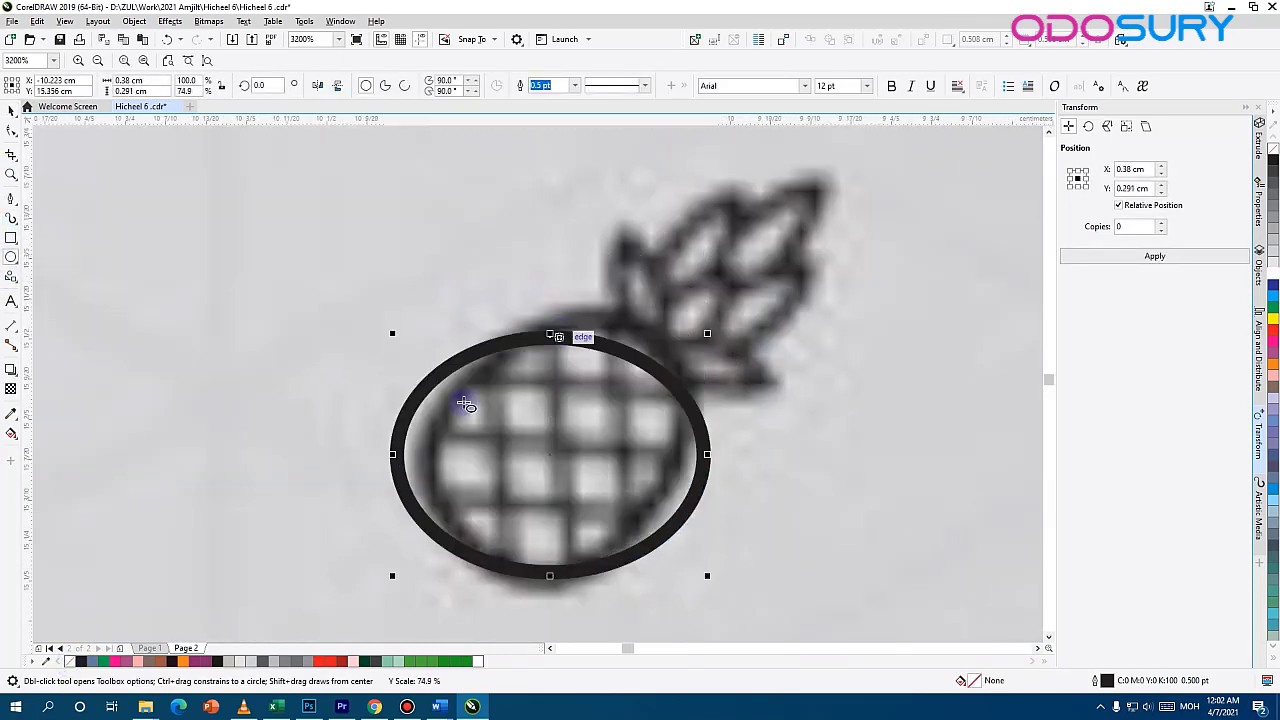
Convert the pineapple body's ellipse to curves and lengthen the left node's handles to make that end blunter
right_click(556, 330)
left_click(620, 326)
left_click(11, 130)
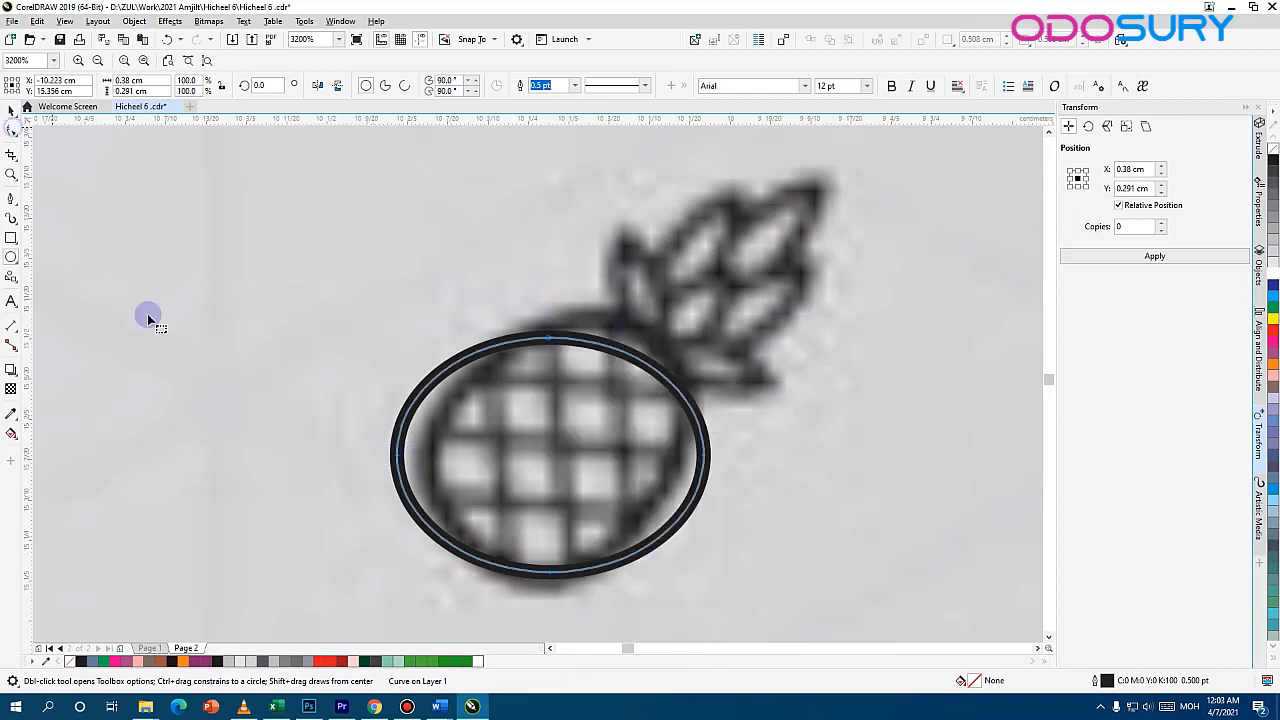
left_click_drag(394, 392, 400, 346)
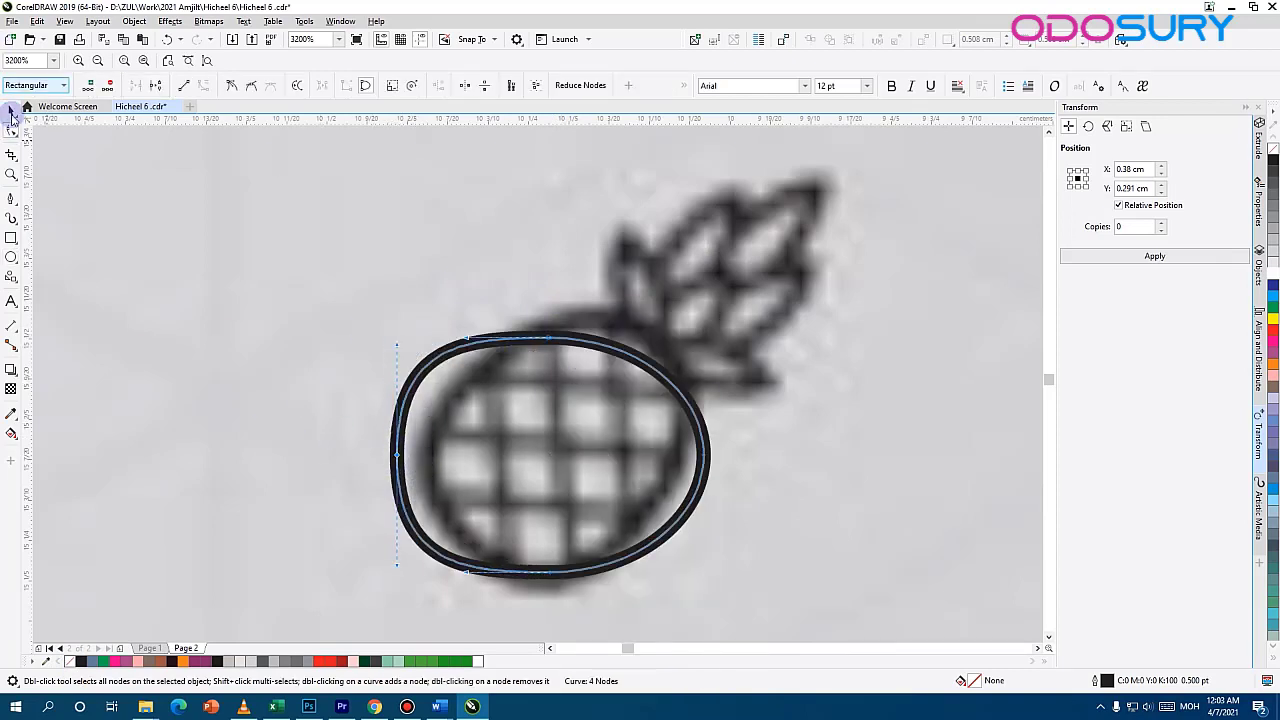
Rotate the pineapple body's outline to match the tilt of the traced fruit
left_click(11, 110)
left_click_drag(710, 332, 645, 345)
Draw three steep straight lines about 0.35 cm long over the pineapple's grid with the 2-Point Line tool
left_click(12, 199)
right_click(16, 193)
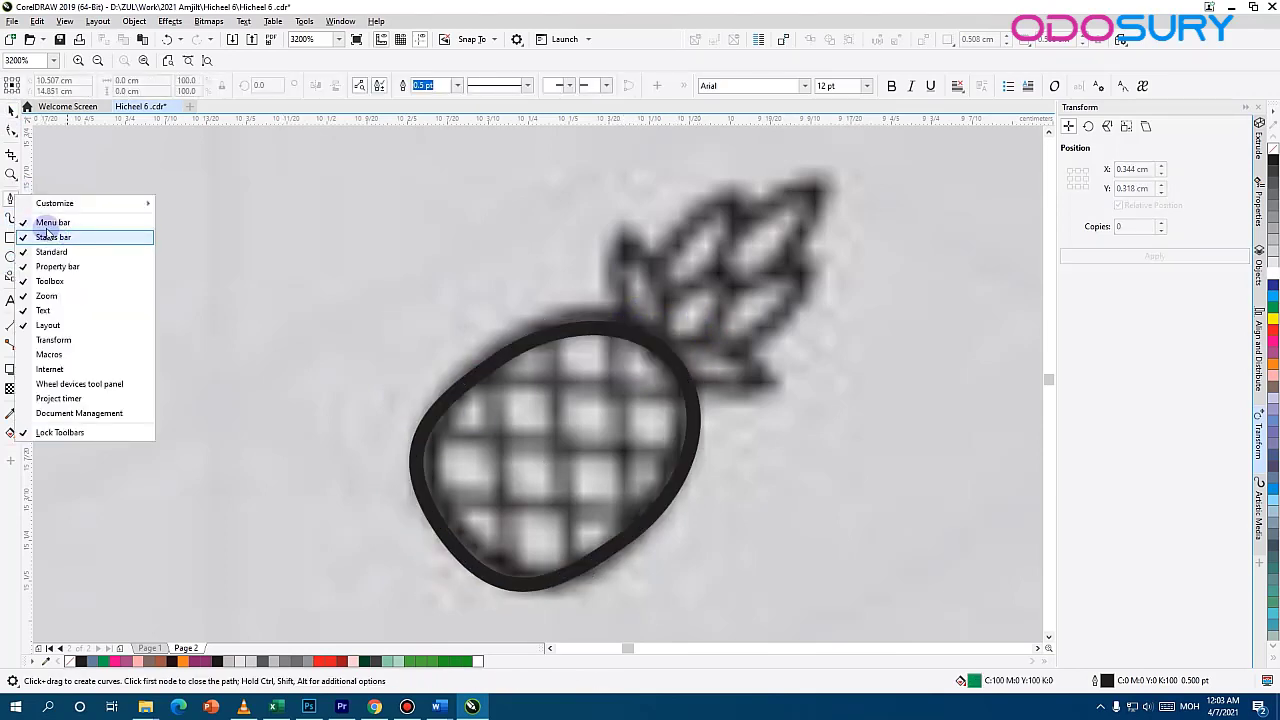
left_click(75, 174)
left_click(14, 203)
left_click(62, 214)
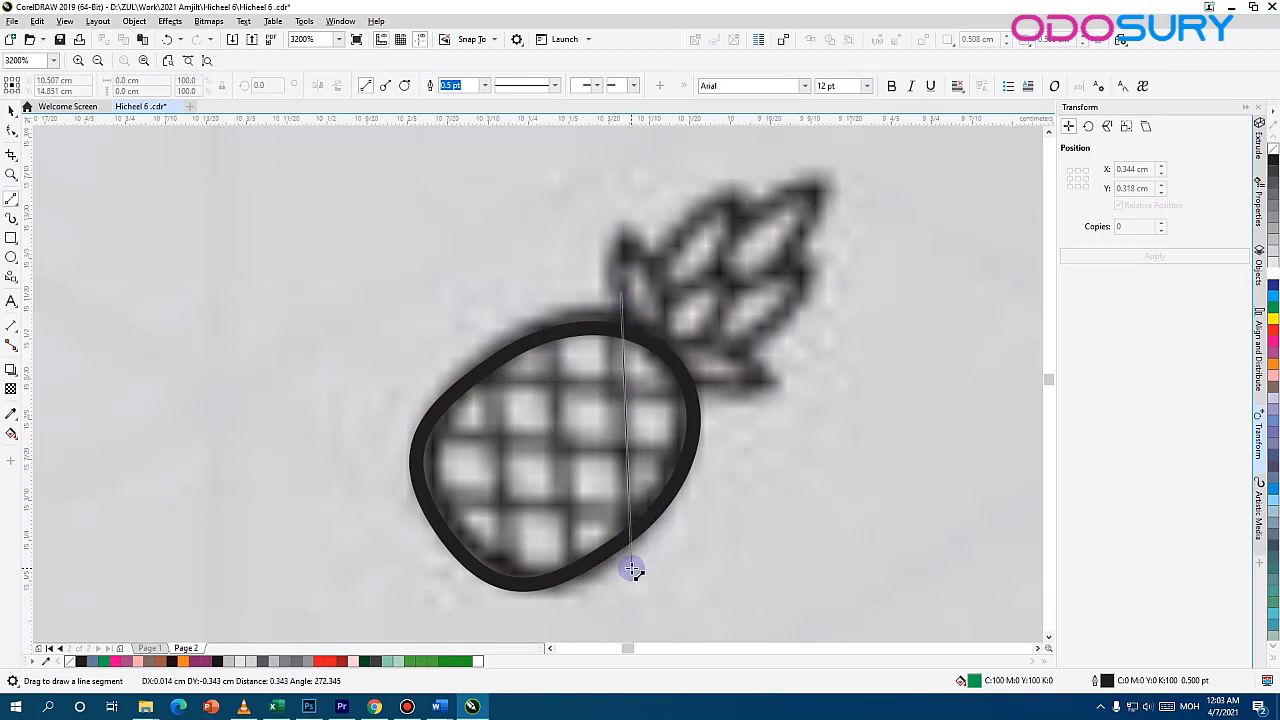
left_click_drag(632, 568, 630, 570)
left_click_drag(530, 268, 560, 578)
left_click_drag(473, 300, 513, 608)
Draw three slightly sloping crosswise lines about 0.5 cm long over the pineapple's grid
left_click_drag(373, 358, 803, 387)
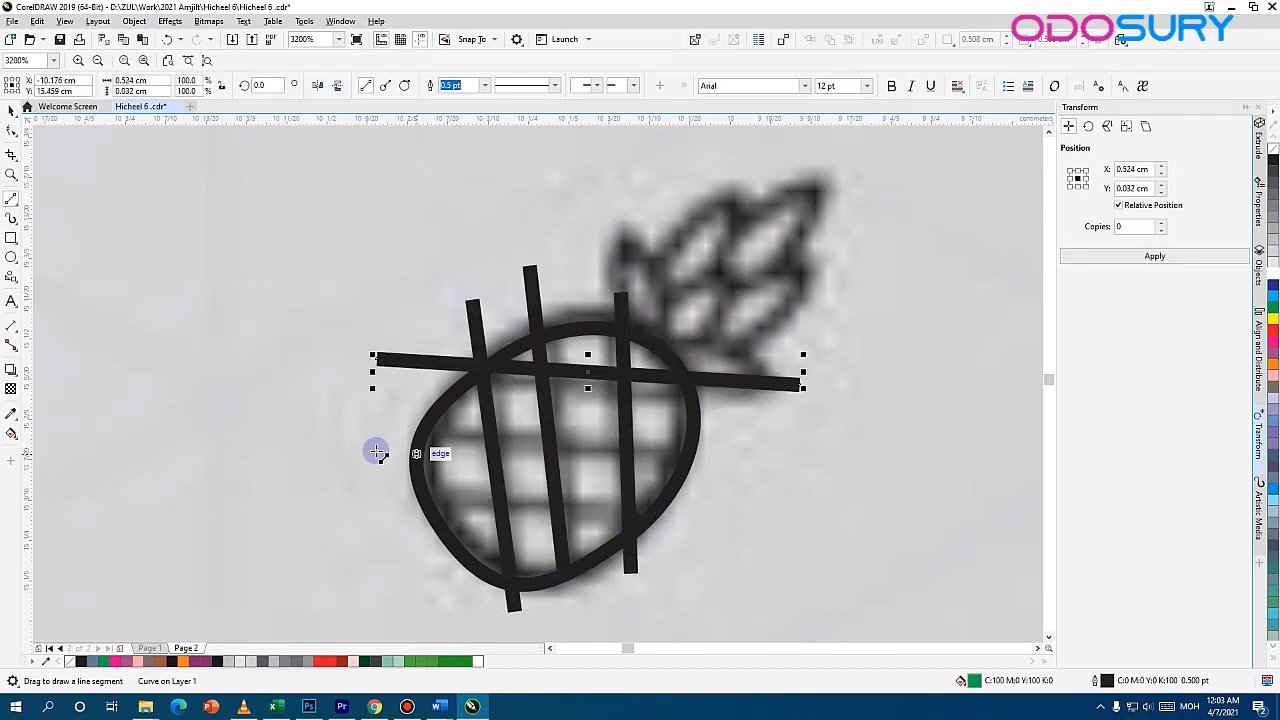
left_click_drag(383, 427, 857, 470)
left_click_drag(417, 490, 811, 531)
left_click(11, 110)
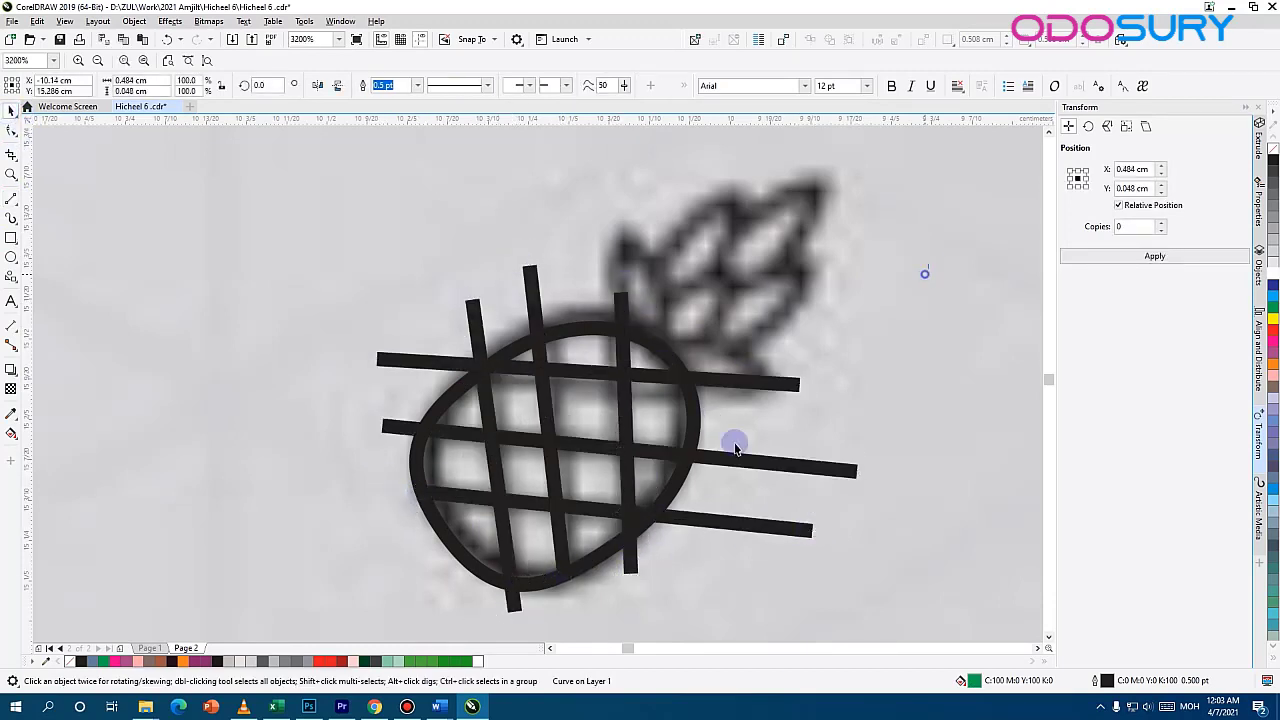
Group the six grid lines and PowerClip them inside the pineapple's body outline
key("ctrl+a")
key("ctrl+g")
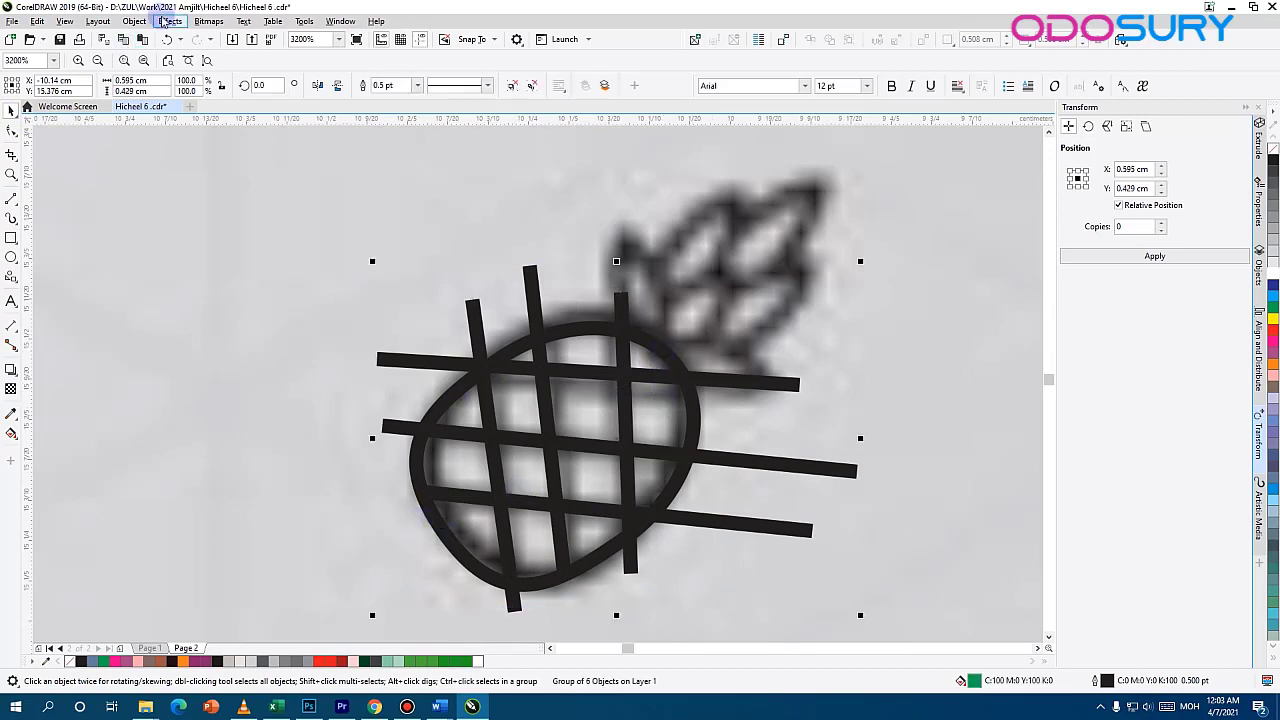
left_click(134, 21)
mouse_move(300, 72)
left_click(360, 74)
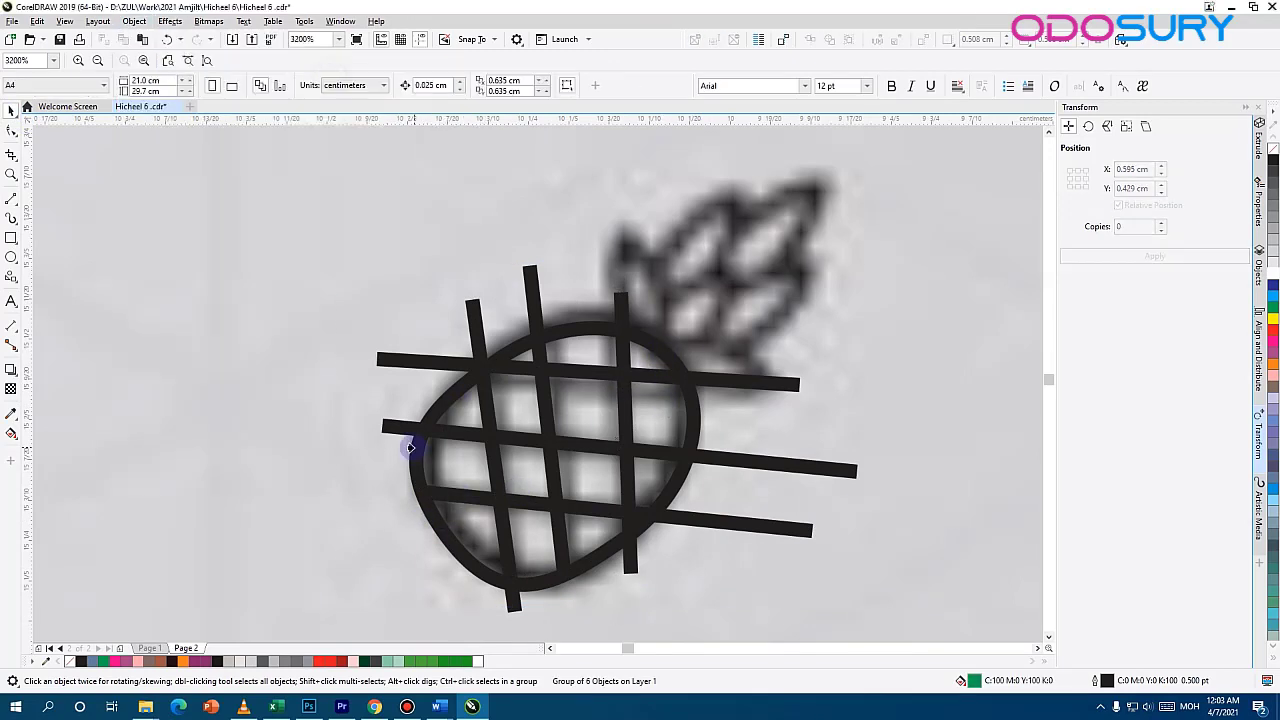
left_click(420, 465)
Draw a circle about 0.066 cm across at the base of the pineapple's leftmost leaf and convert it to curves
left_click(640, 297)
mouse_move(640, 297)
left_mouse_down()
mouse_move(494, 357)
mouse_move(523, 391)
left_mouse_up()
left_click(11, 258)
right_click(507, 362)
left_click(540, 362)
scroll(470, 333, "up", 2)
scroll(271, 226, "down", 1)
left_click_drag(271, 226, 367, 269)
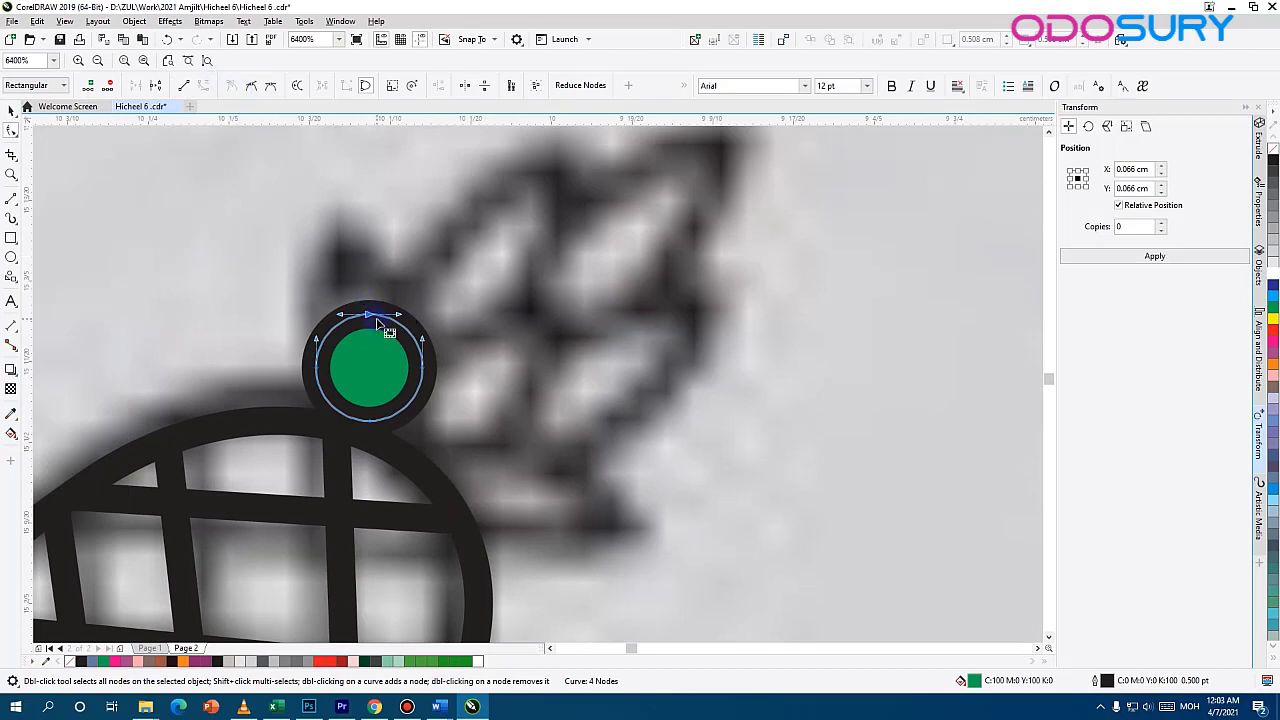
Reshape the circle into a pointed leaf about 0.107 cm tall, align it to the traced leaf and remove its fill
left_click_drag(369, 316, 350, 273)
left_click_drag(304, 248, 325, 280)
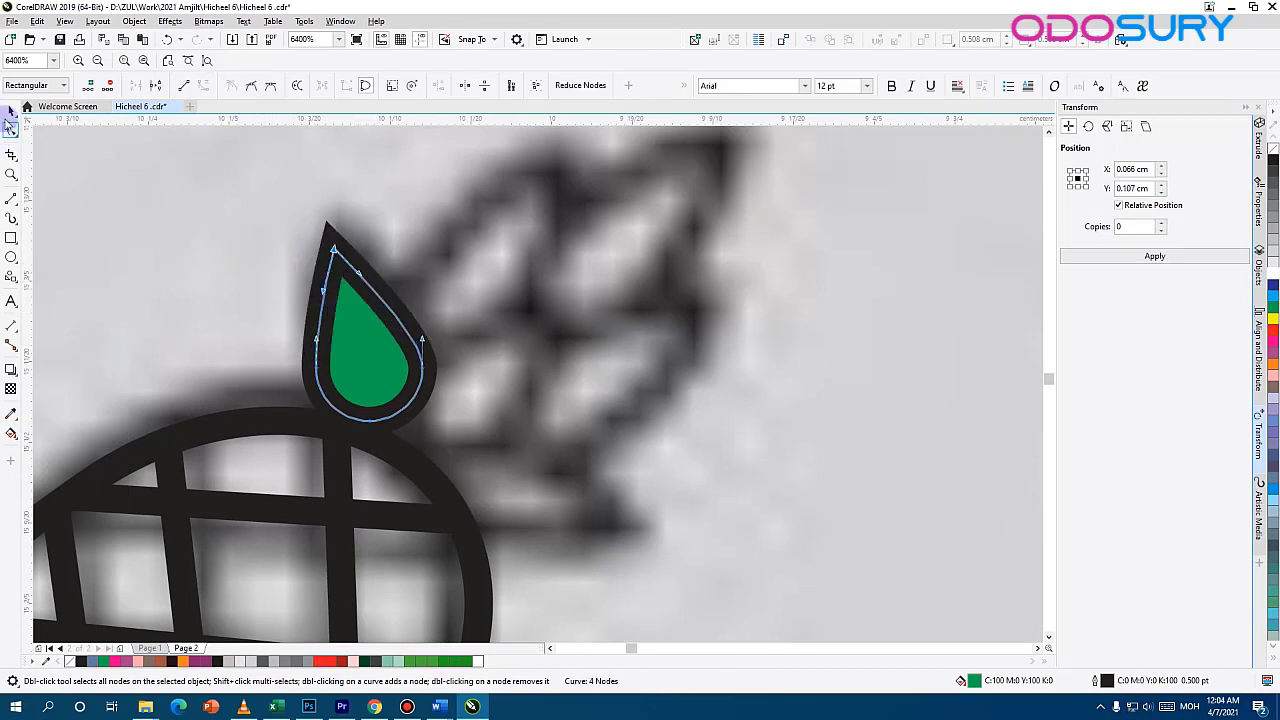
left_click(11, 112)
left_click_drag(415, 410, 419, 423)
left_click(72, 656)
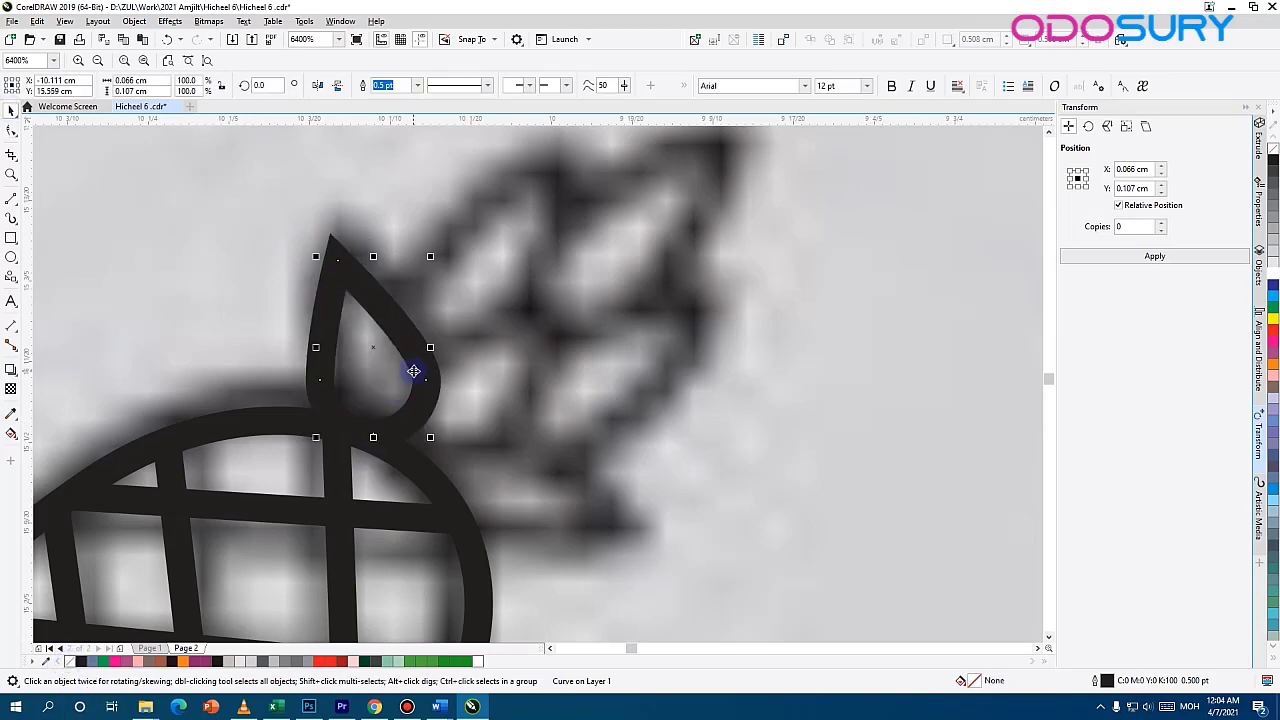
Duplicate the pineapple leaf, rotate the copy to about 246° and place it at the crown's lower right
scroll(543, 343, "down", 3)
left_click_drag(547, 407, 580, 328)
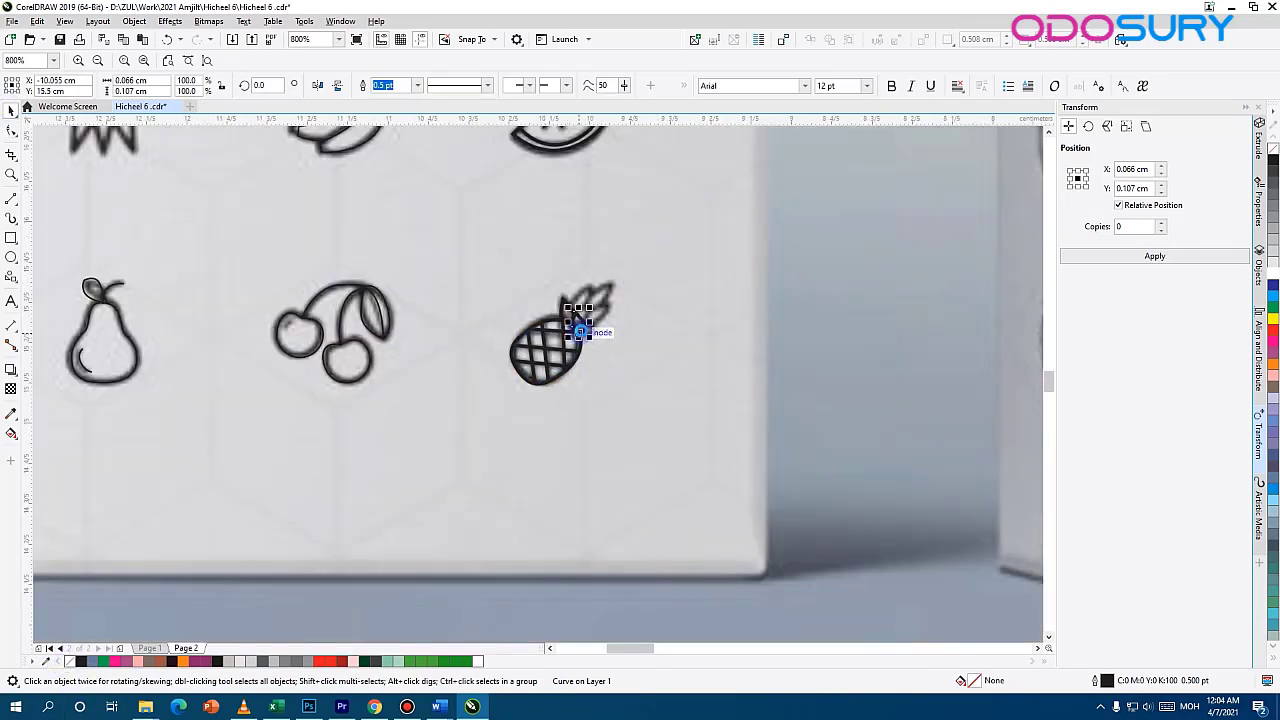
scroll(580, 330, "up", 3)
left_click(579, 363)
left_click_drag(603, 189, 662, 464)
mouse_move(642, 213)
left_mouse_down()
mouse_move(543, 226)
mouse_move(641, 214)
left_mouse_up()
left_click(543, 233)
left_click_drag(543, 234, 609, 359)
scroll(595, 270, "down", 1)
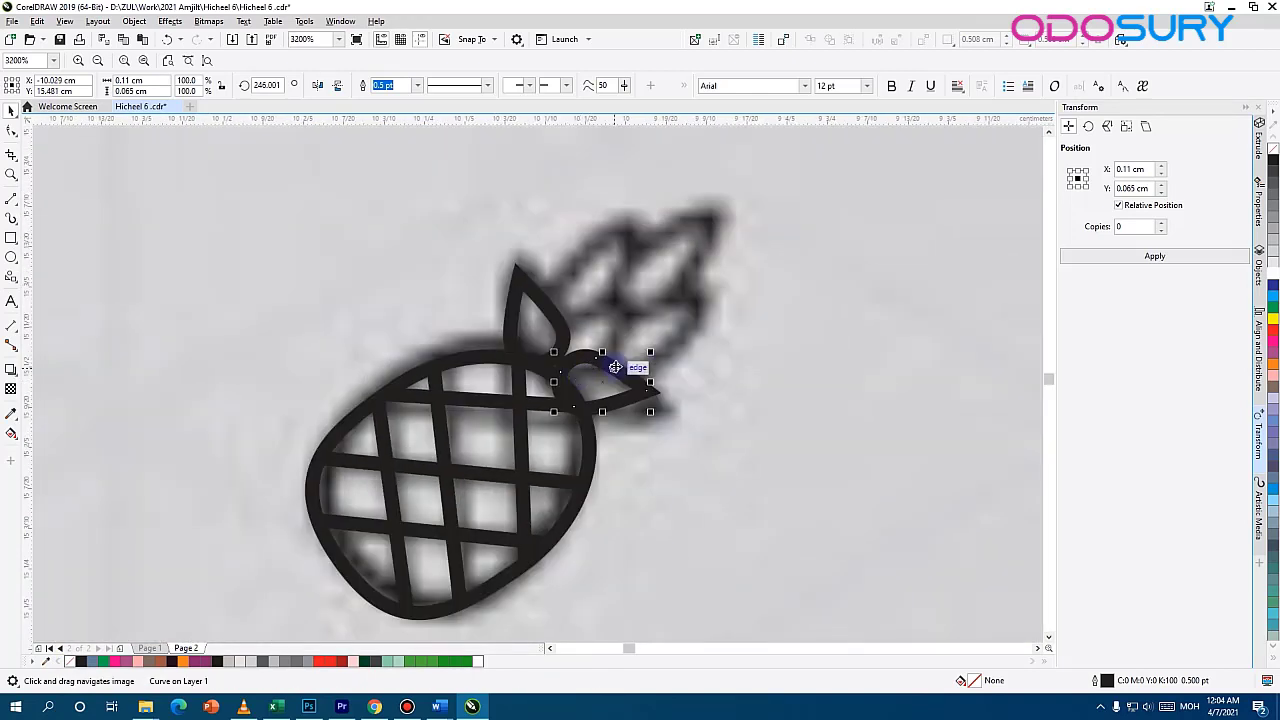
Paste another leaf, enlarge it to about 107%, and rotate and fit it between the two existing crown leaves
key("ctrl+v")
left_click(686, 423)
left_click_drag(634, 509, 711, 411)
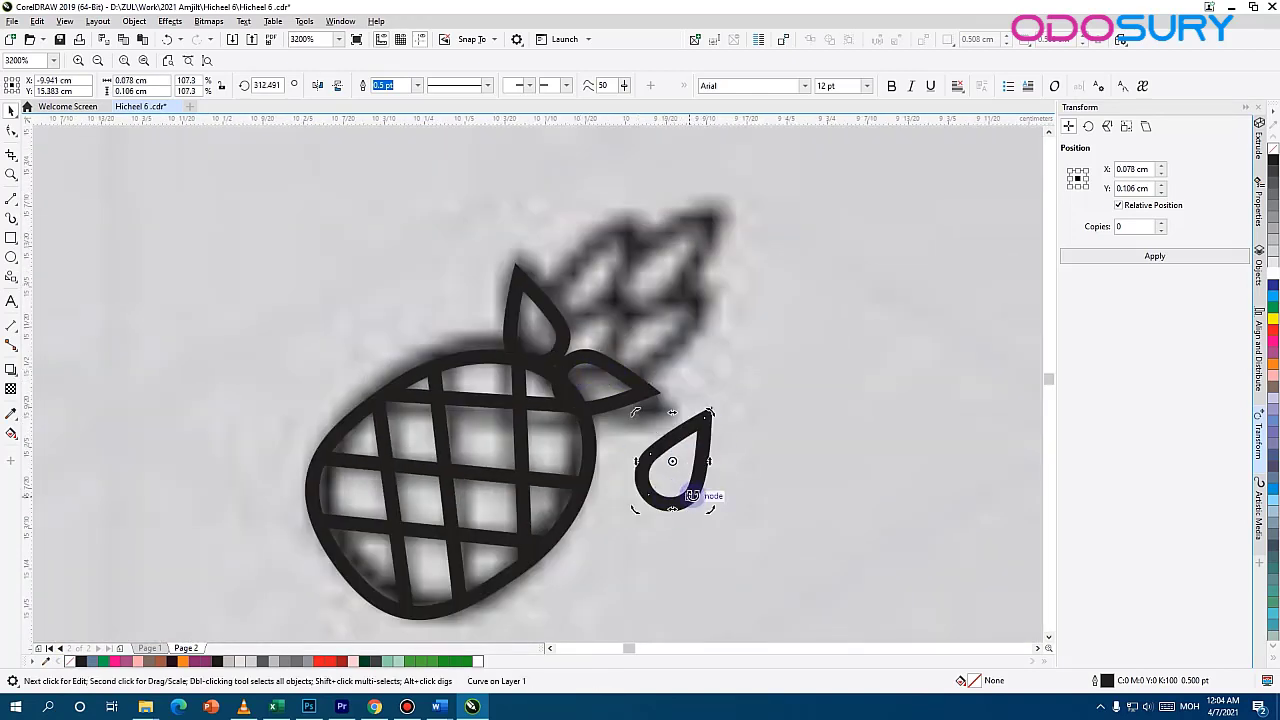
left_click_drag(691, 478, 602, 351)
left_click(603, 350)
left_click_drag(619, 287, 629, 293)
scroll(618, 320, "up", 1)
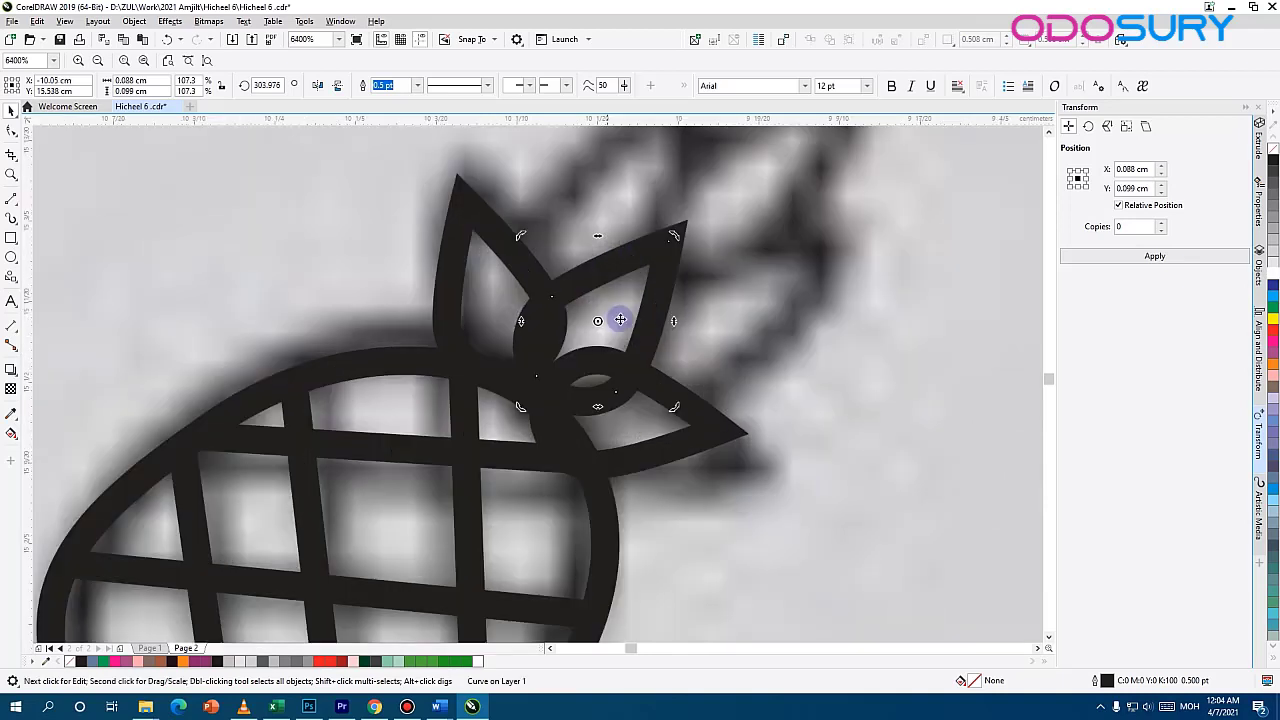
left_click_drag(675, 238, 684, 257)
left_click_drag(677, 302, 637, 356)
Paste a fourth leaf, enlarge it to about 115% and fit it over the crown's upper-left leaf
key("ctrl+v")
left_click(494, 234)
left_click_drag(539, 145, 589, 191)
left_click(510, 193)
left_click(589, 191)
left_click_drag(608, 144, 606, 187)
Paste a fifth leaf, enlarge it to about 129%, and rotate and place it on the crown's right side
key("ctrl+v")
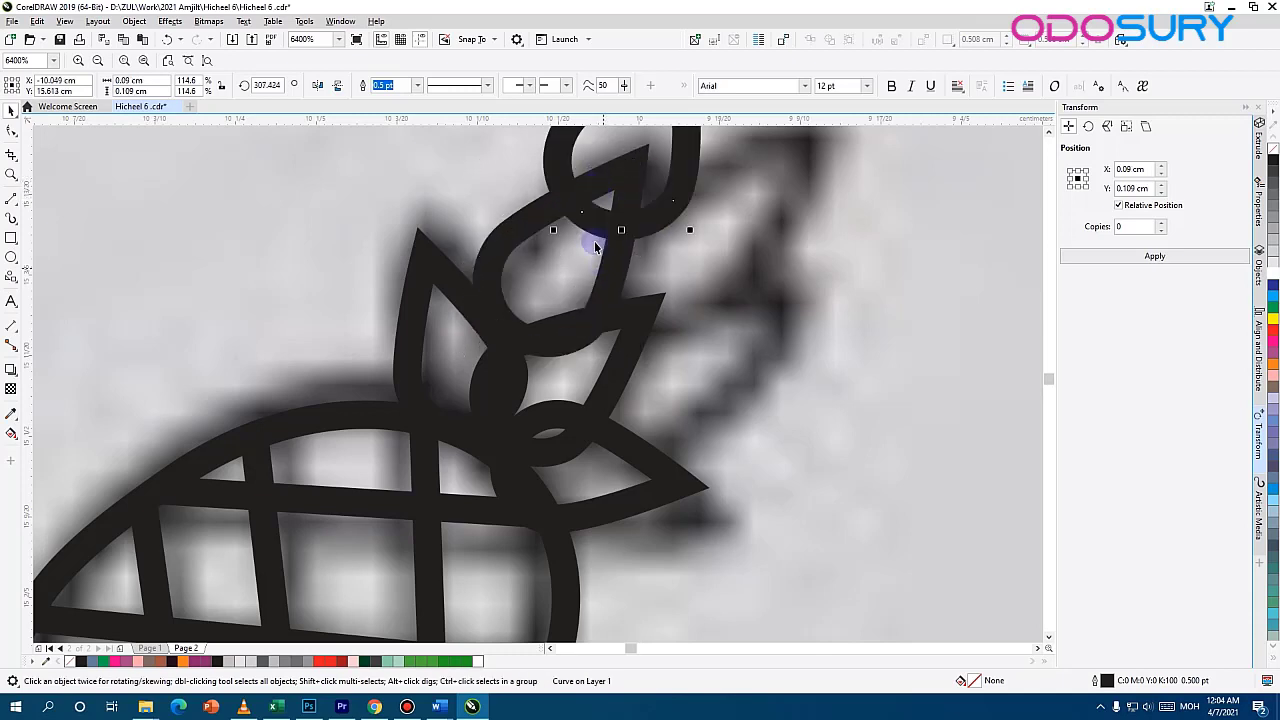
left_click_drag(685, 143, 718, 369)
left_click(717, 368)
left_click_drag(724, 241, 763, 359)
left_click_drag(723, 387, 703, 405)
Paste a sixth leaf, rotate it to about 281° and place it at the crown's tip
key("ctrl+v")
left_click(754, 469)
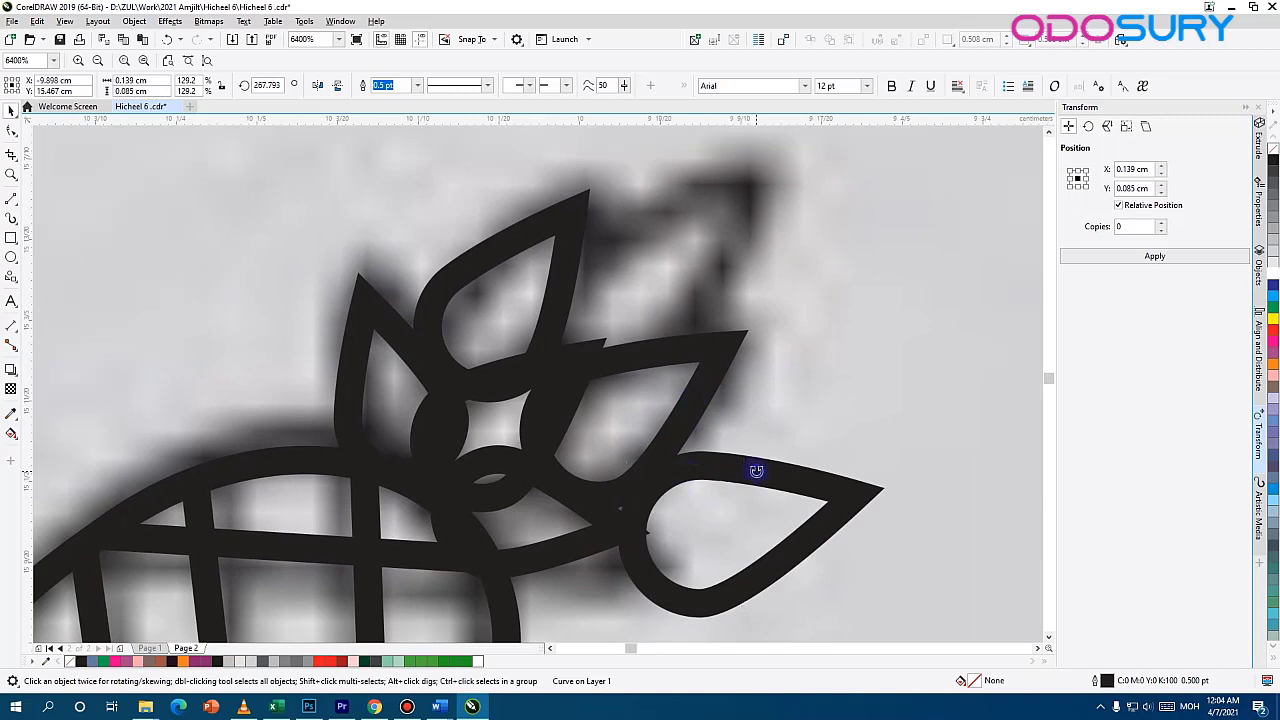
left_click_drag(860, 459, 803, 420)
left_click_drag(764, 466, 680, 206)
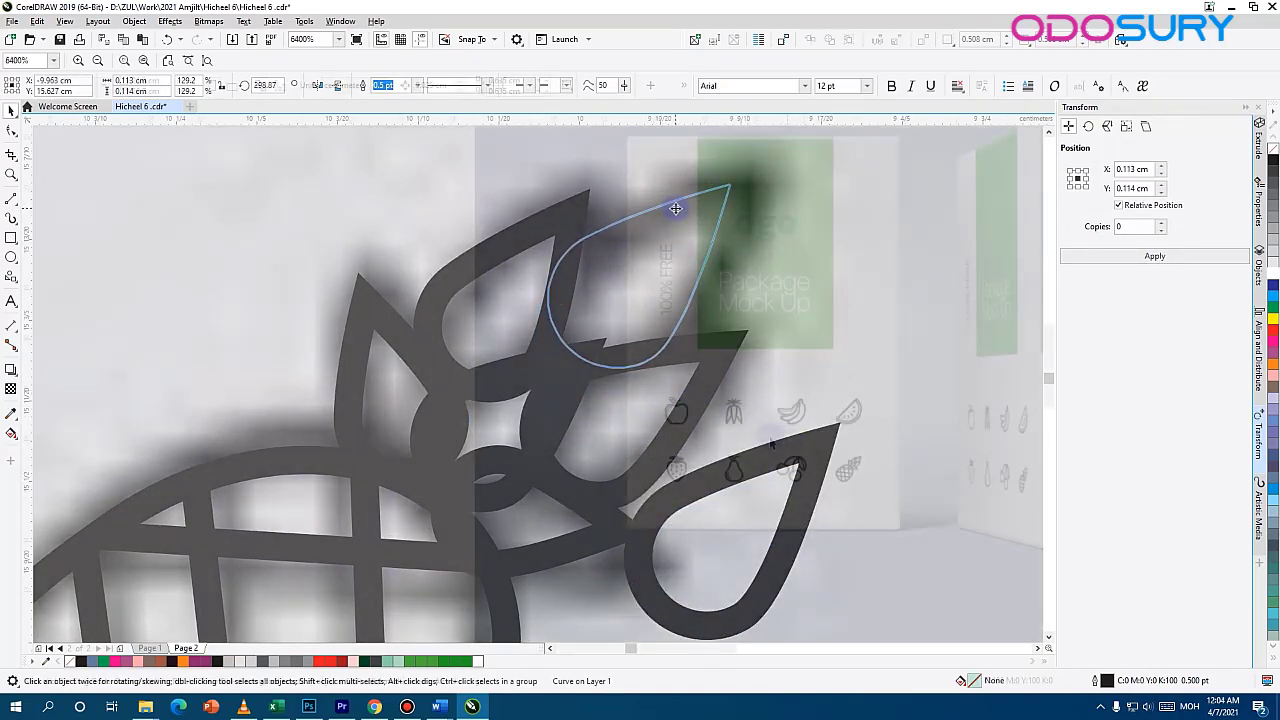
Select all eight traced fruit icons on the mockup, group them and move them onto the redrawn package front
left_click_drag(891, 389, 611, 500)
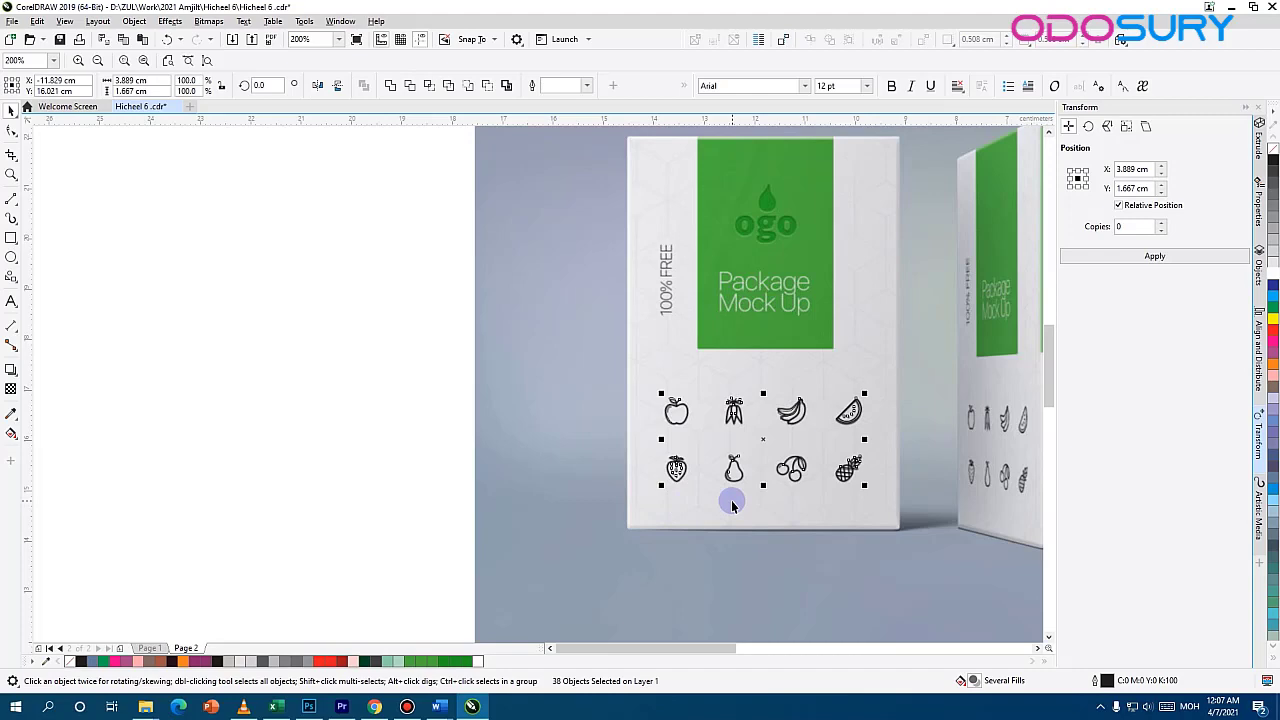
key("ctrl+g")
left_click_drag(775, 420, 795, 538)
scroll(260, 373, "down", 1)
scroll(492, 372, "up", 1)
left_click(710, 254)
scroll(528, 412, "down", 1)
scroll(480, 474, "up", 1)
scroll(524, 336, "up", 1)
scroll(576, 460, "down", 2)
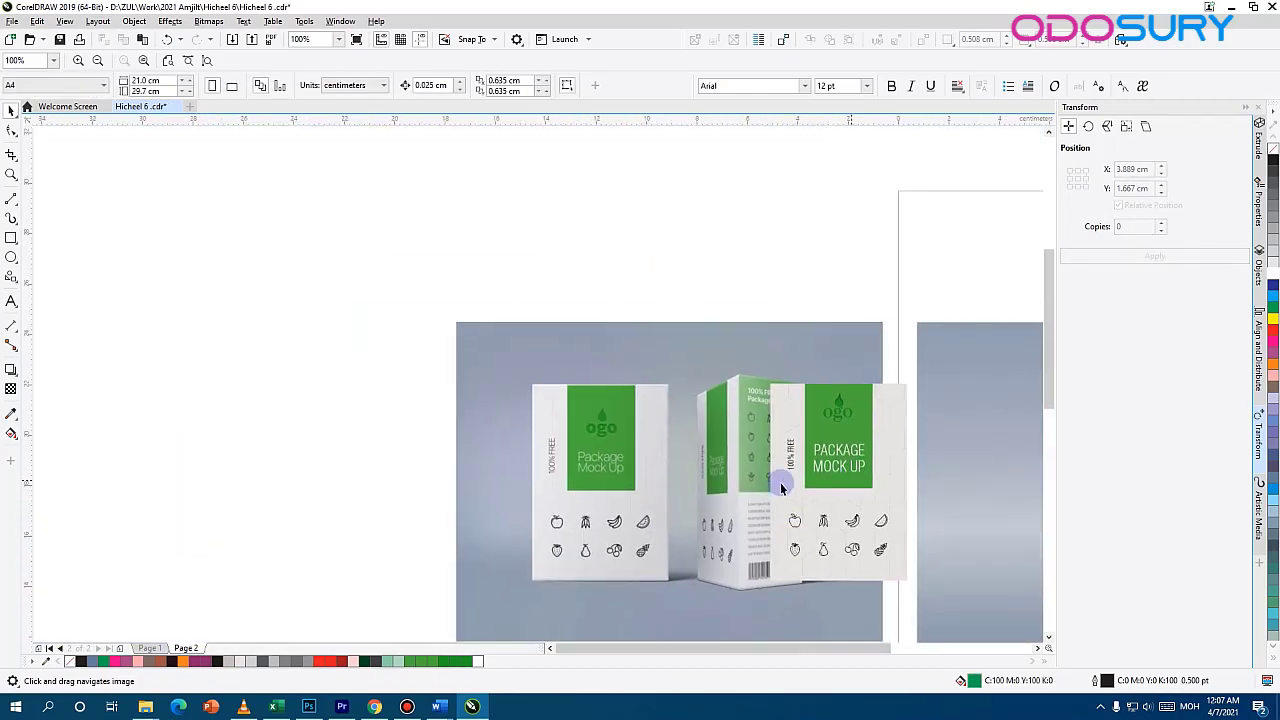
Select all objects of the redrawn package front, including its texts and icons, and group them
left_click_drag(834, 460, 617, 300)
scroll(617, 300, "up", 1)
left_click_drag(552, 409, 498, 453)
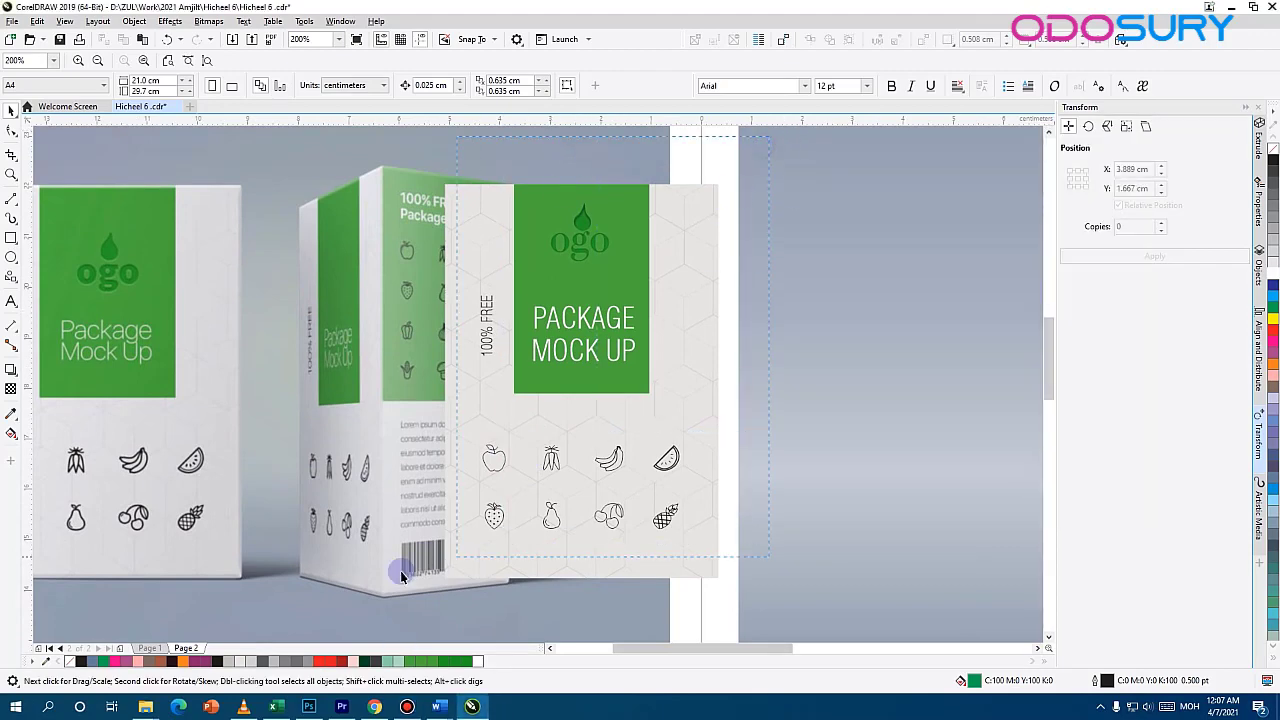
left_click_drag(401, 574, 423, 600)
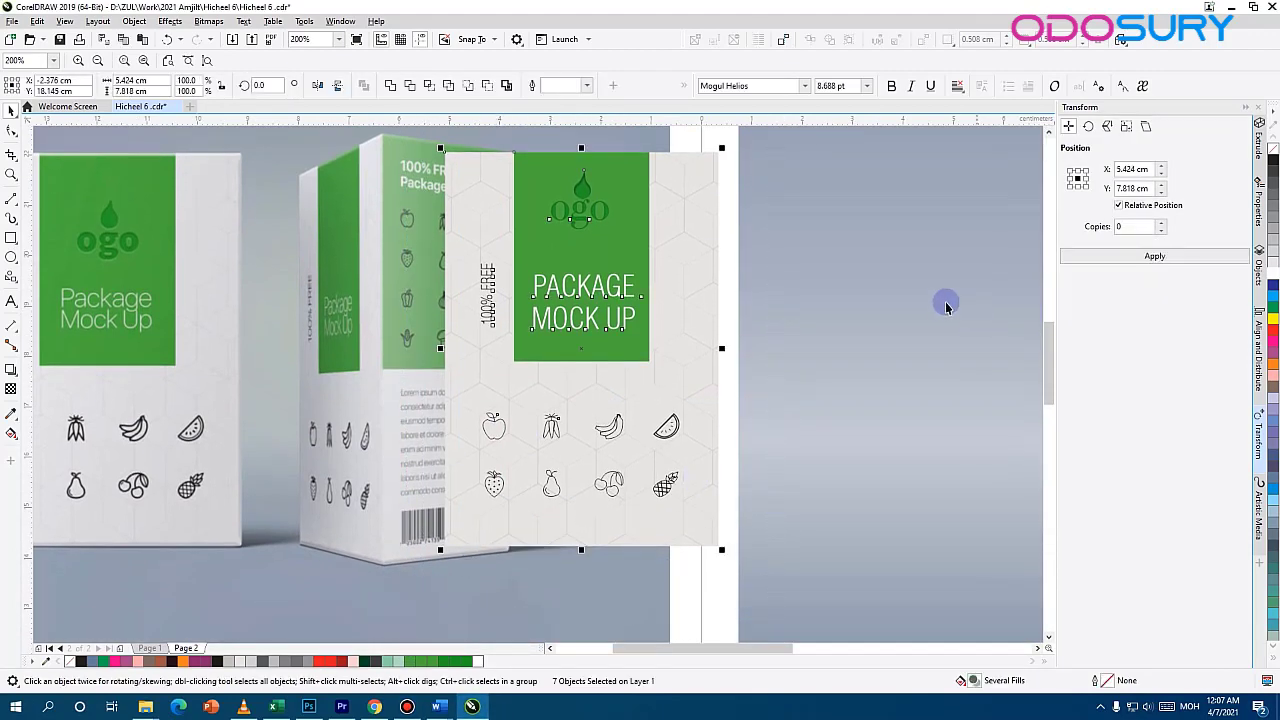
key("ctrl+g")
Delete the stray carrot icon lying on the empty backdrop
scroll(754, 466, "down", 1)
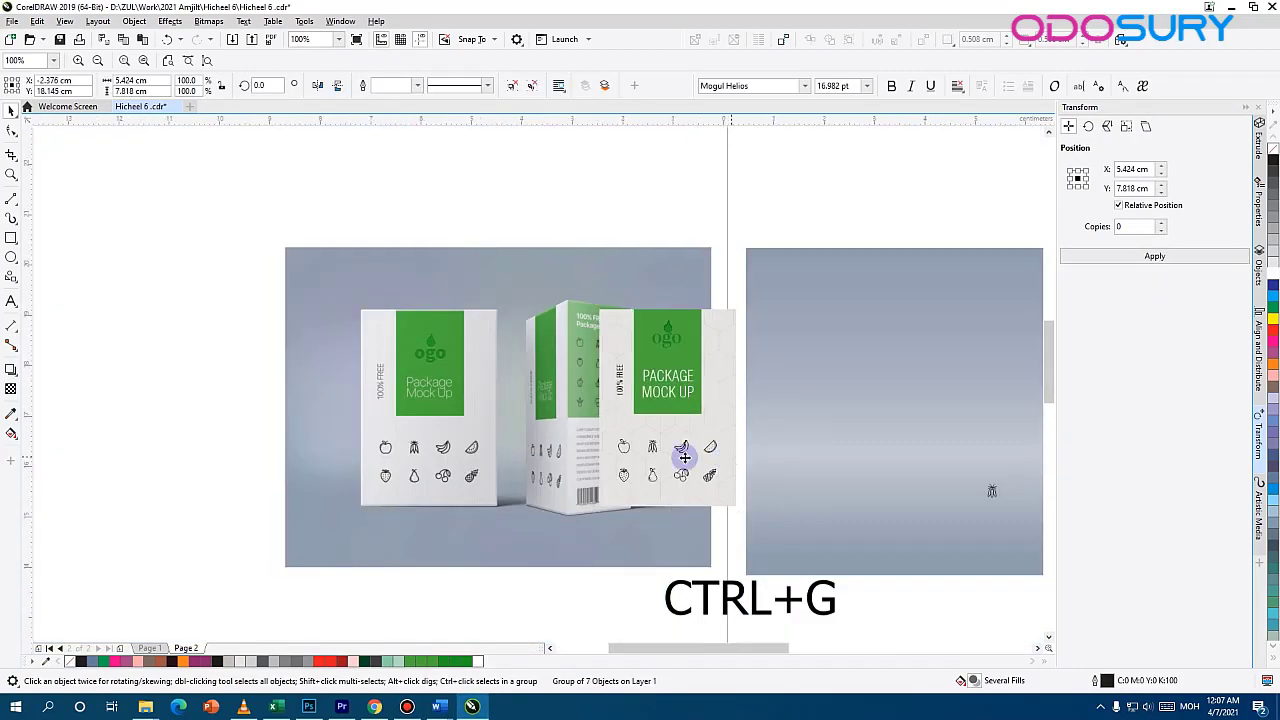
scroll(732, 457, "up", 1)
scroll(477, 391, "down", 1)
left_click(700, 442)
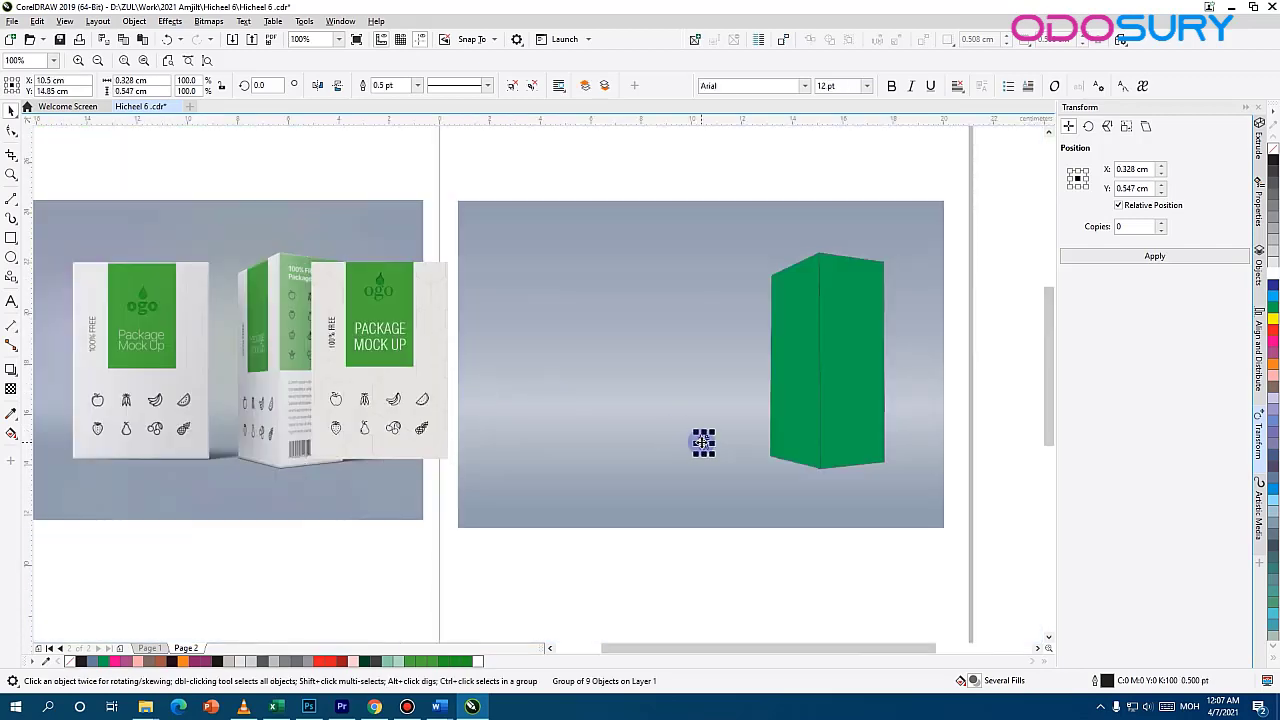
key("Delete")
Move the grouped package front onto the empty backdrop, beside the green box
left_click_drag(316, 337, 563, 338)
left_click_drag(671, 350, 668, 344)
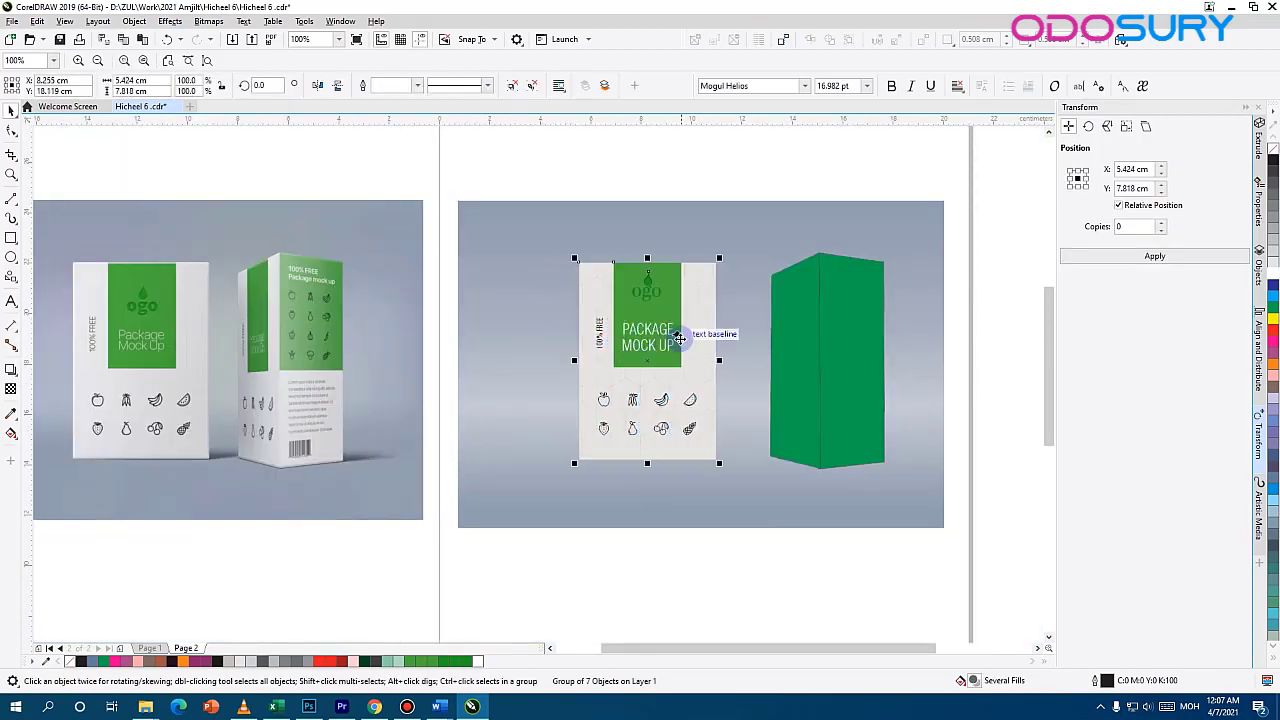
scroll(645, 494, "up", 1)
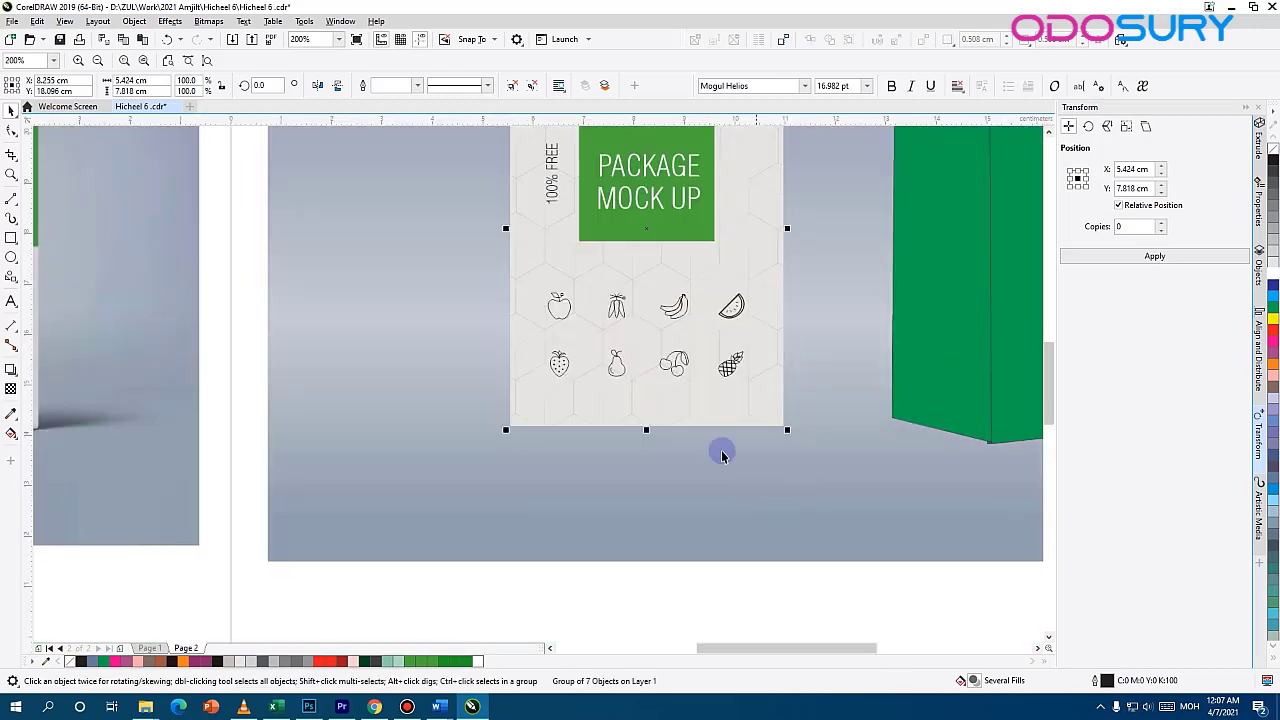
scroll(722, 455, "down", 1)
Add a drop shadow running from the package front's bottom edge toward the green box and set its feathering to 21
left_click(10, 369)
left_click_drag(684, 241, 800, 430)
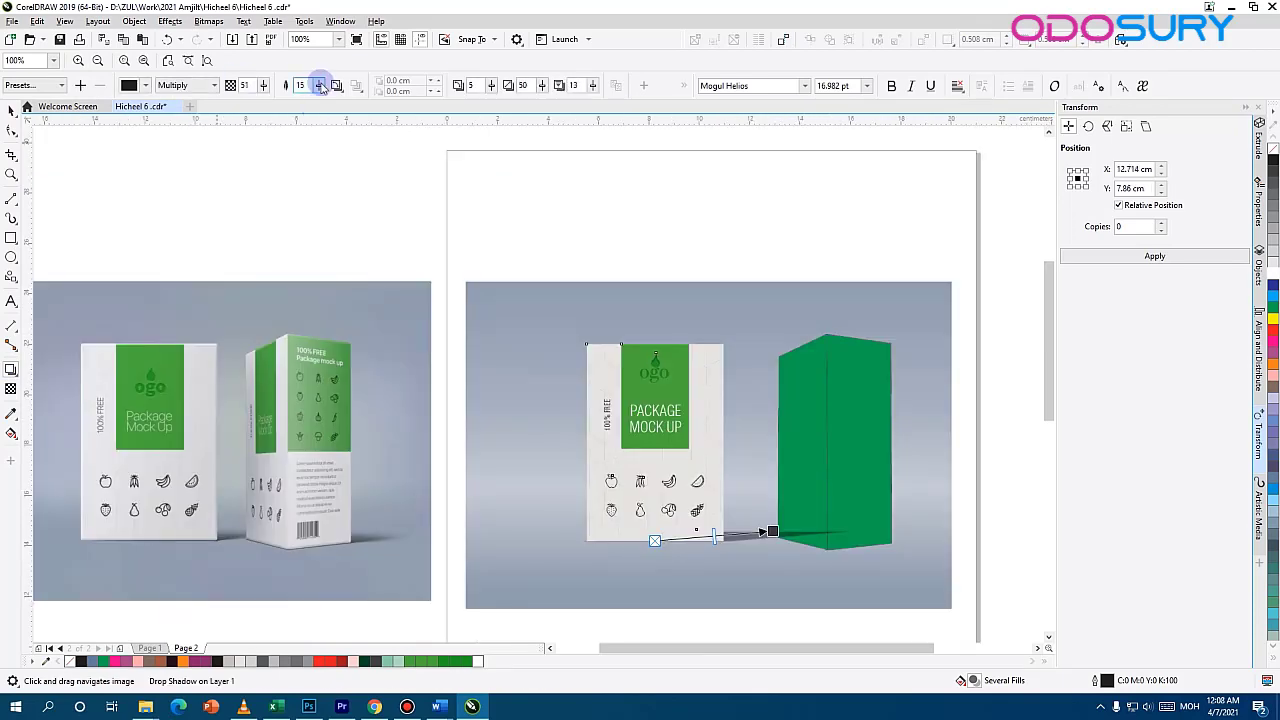
left_click_drag(320, 86, 325, 102)
scroll(743, 463, "up", 1)
scroll(752, 470, "up", 2)
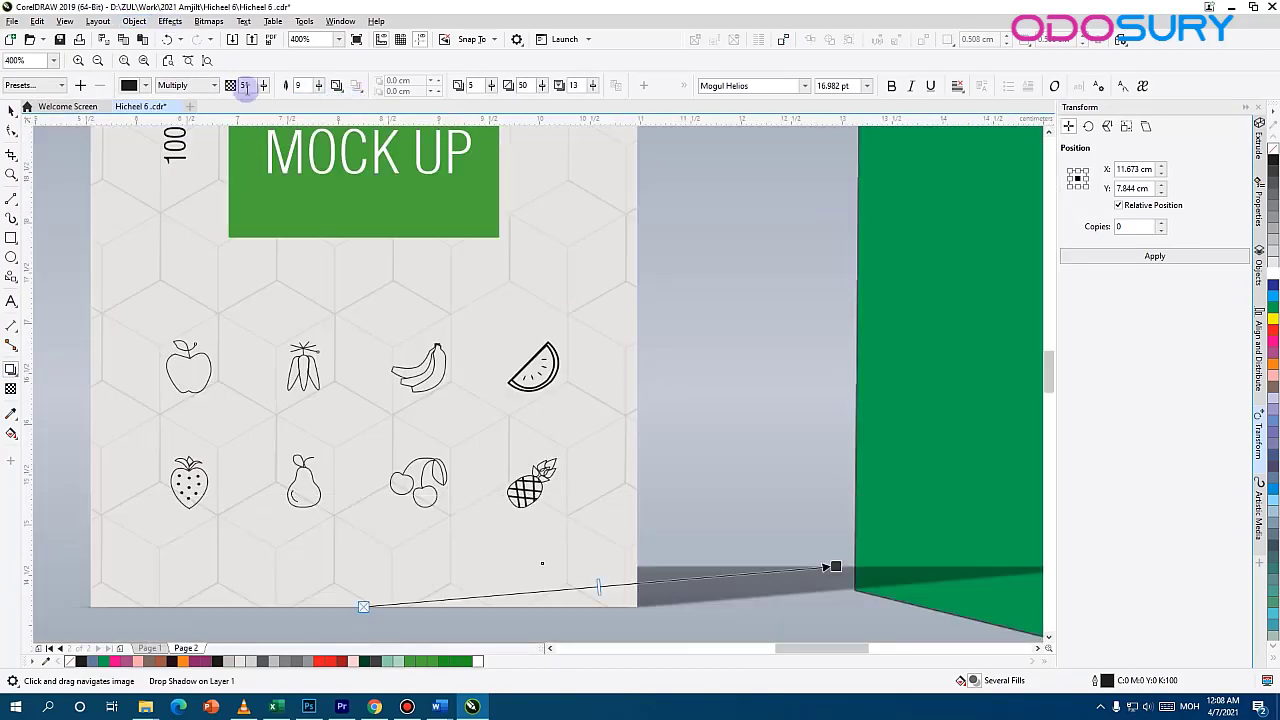
left_click_drag(319, 86, 330, 101)
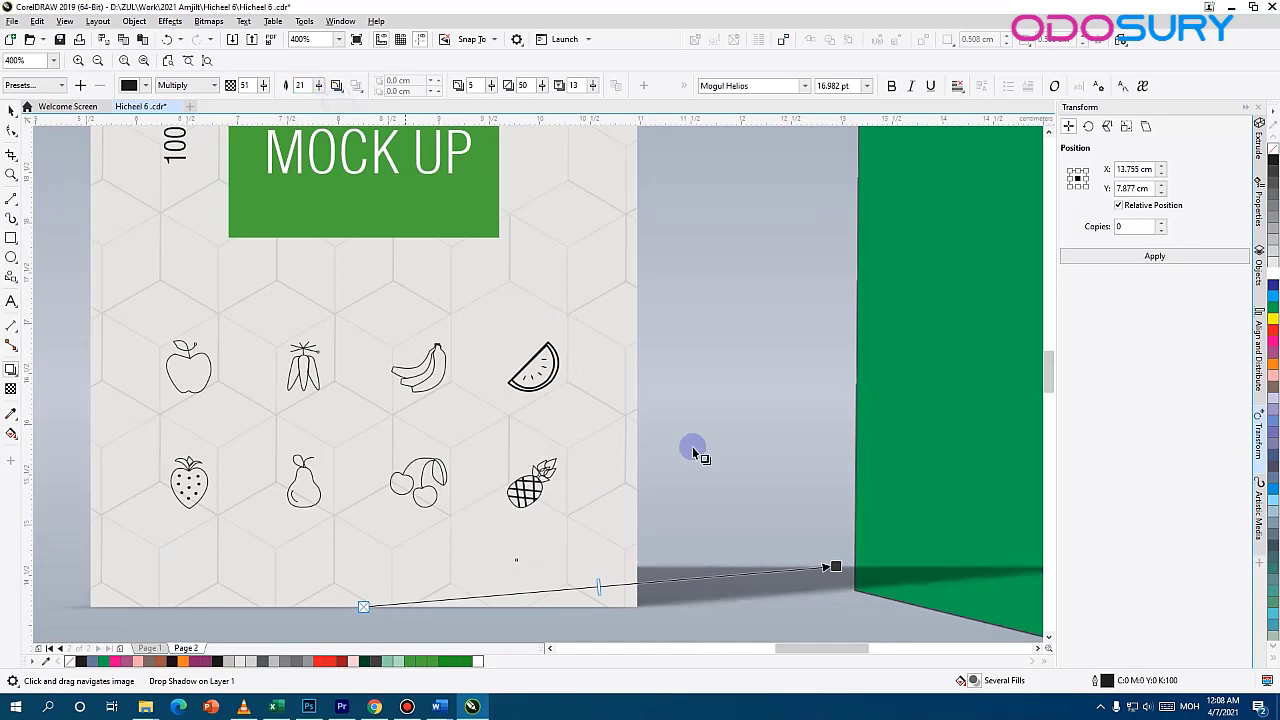
Move the shadowed package front left and place a copy without the shadow over the green box
scroll(578, 401, "down", 2)
left_click_drag(596, 386, 579, 455)
left_click(11, 111)
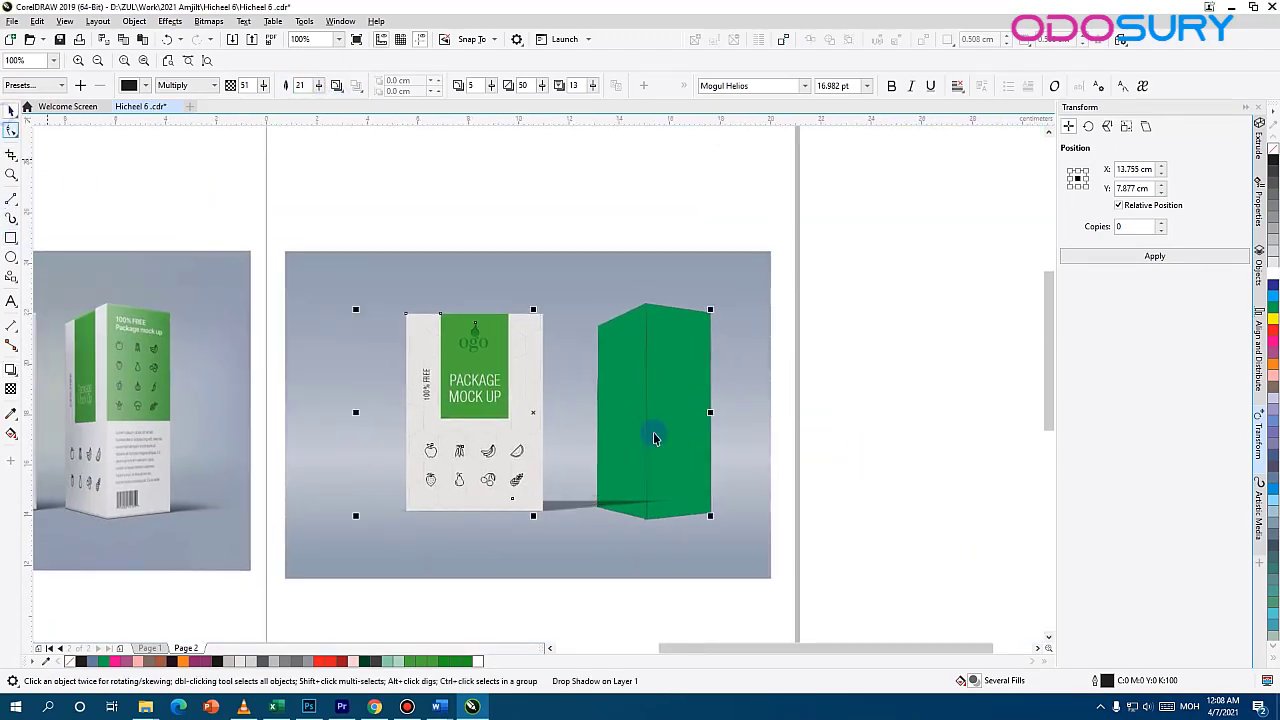
left_click(653, 432)
left_click(504, 461)
left_click_drag(476, 468, 638, 474)
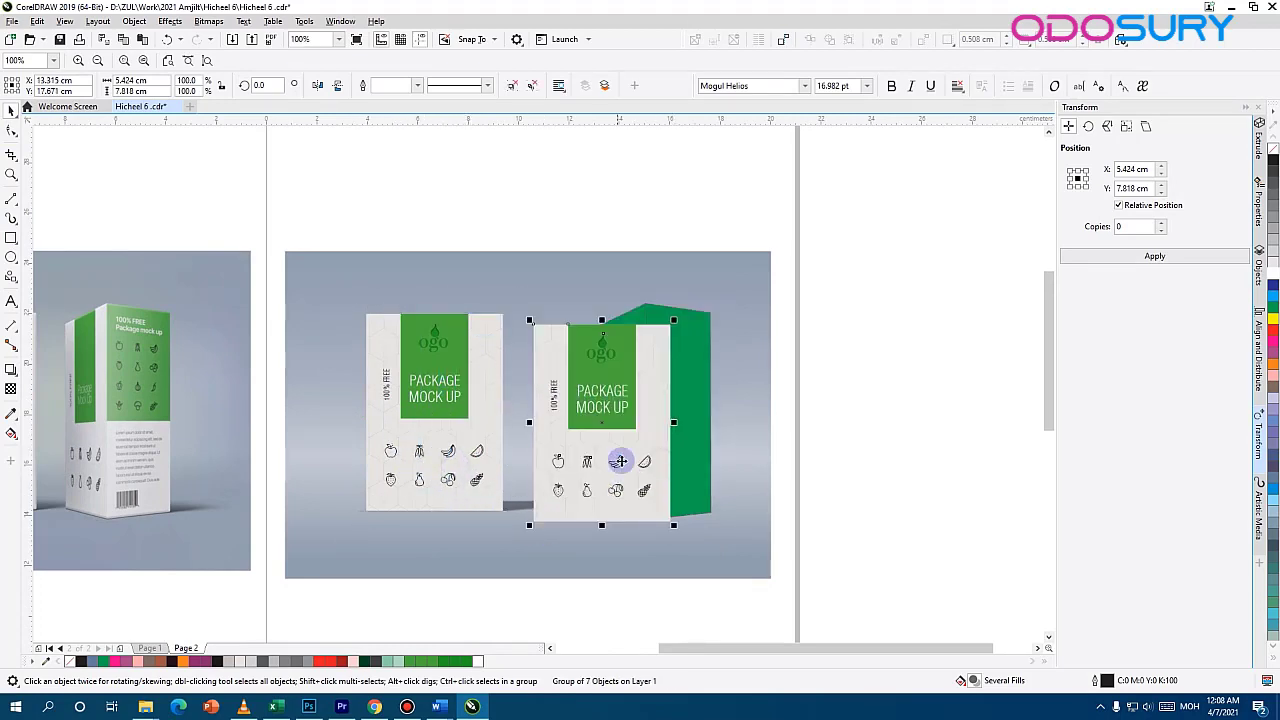
left_click_drag(634, 354, 488, 300)
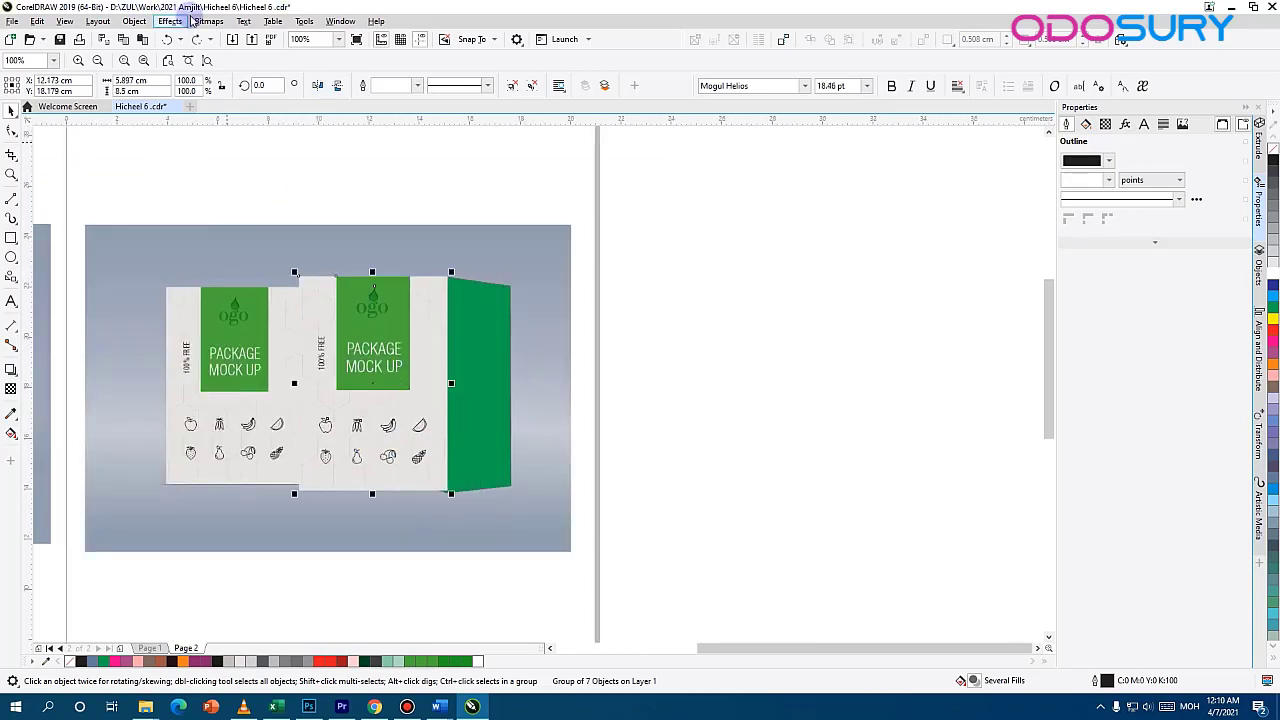
Convert the package front copy to a 300 dpi CMYK bitmap with anti-aliasing and a transparent background
left_click(205, 21)
left_click(243, 37)
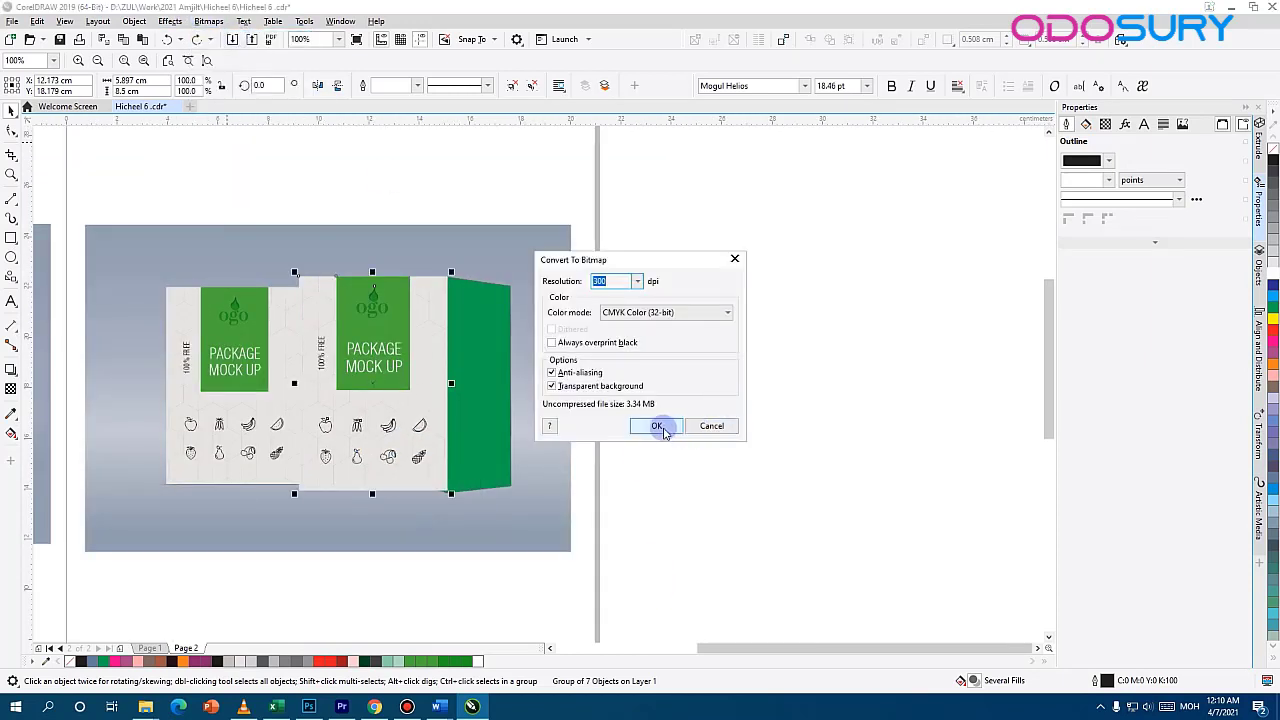
left_click(657, 426)
Move the package front bitmap off the green box and PowerClip it inside the box's left face
left_click_drag(410, 334, 380, 351)
scroll(380, 351, "up", 2)
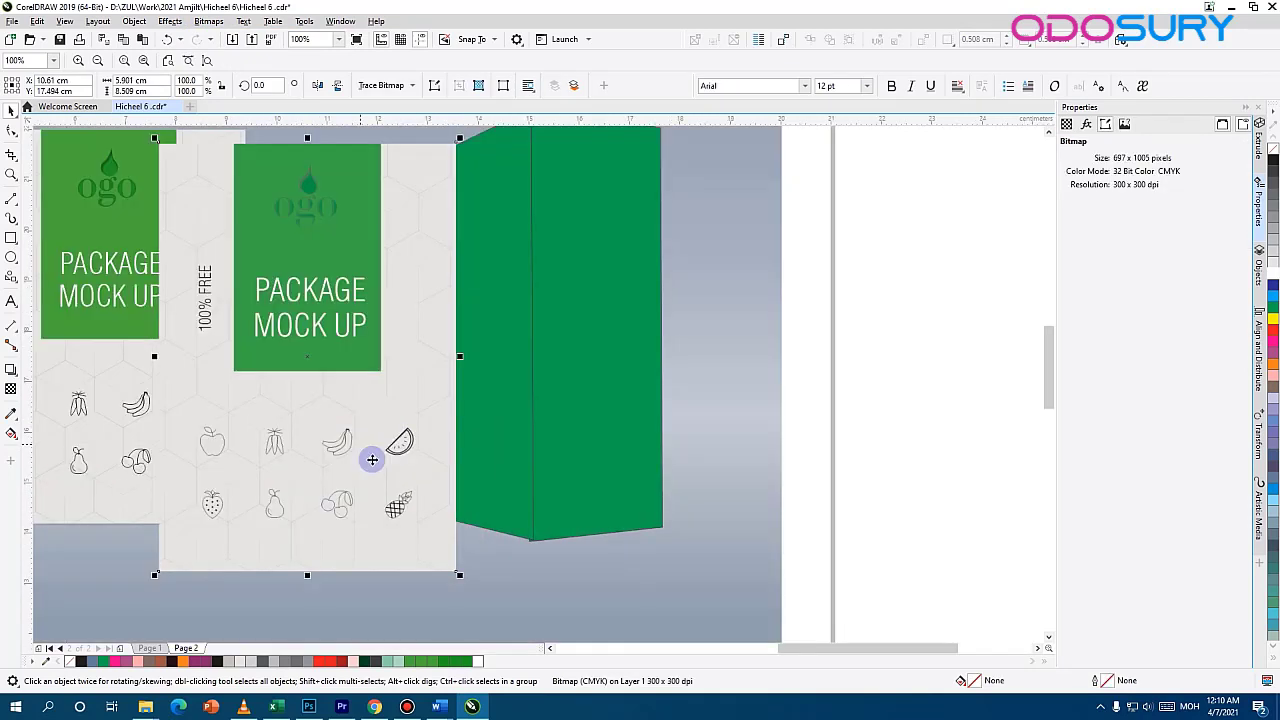
left_click_drag(377, 421, 471, 306)
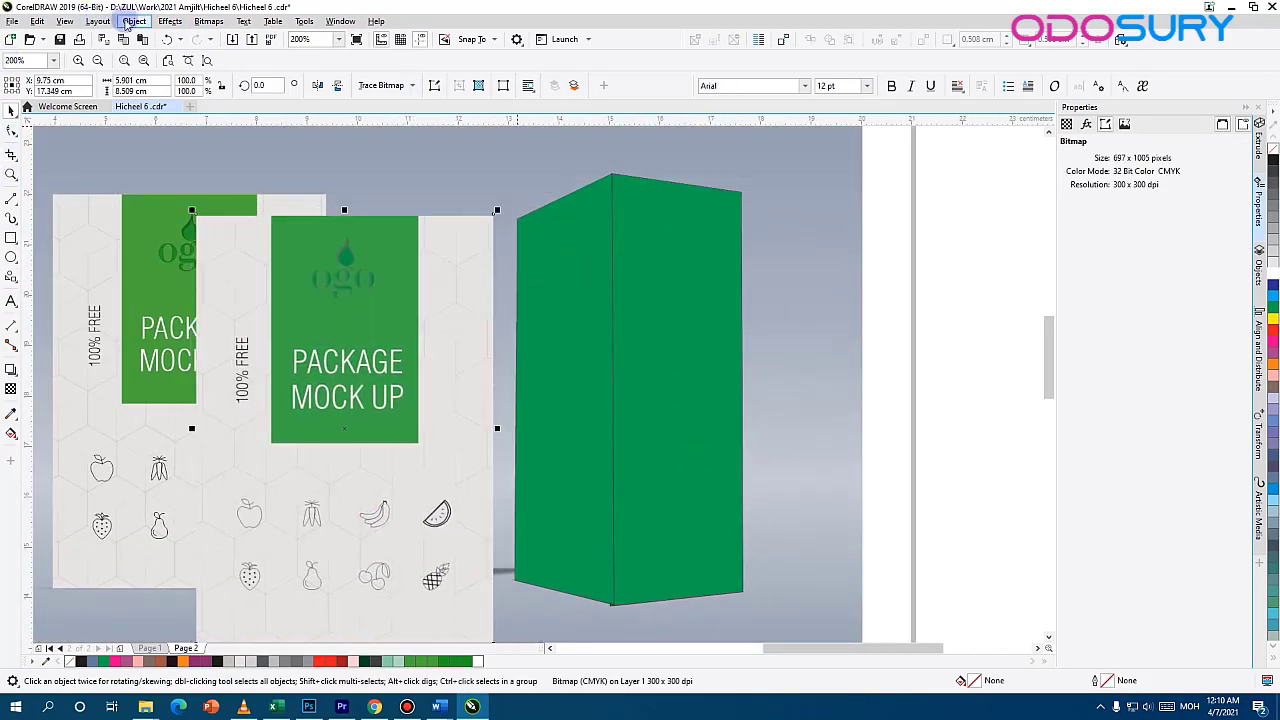
left_click(134, 21)
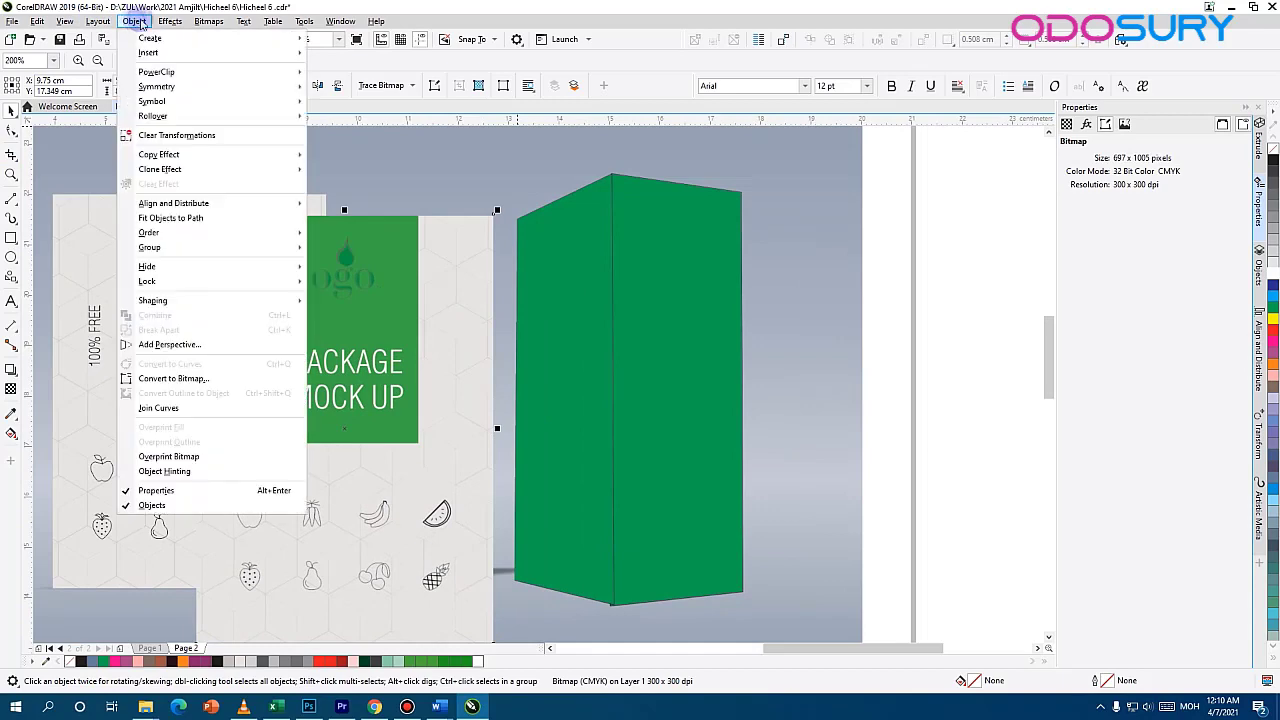
left_click(338, 72)
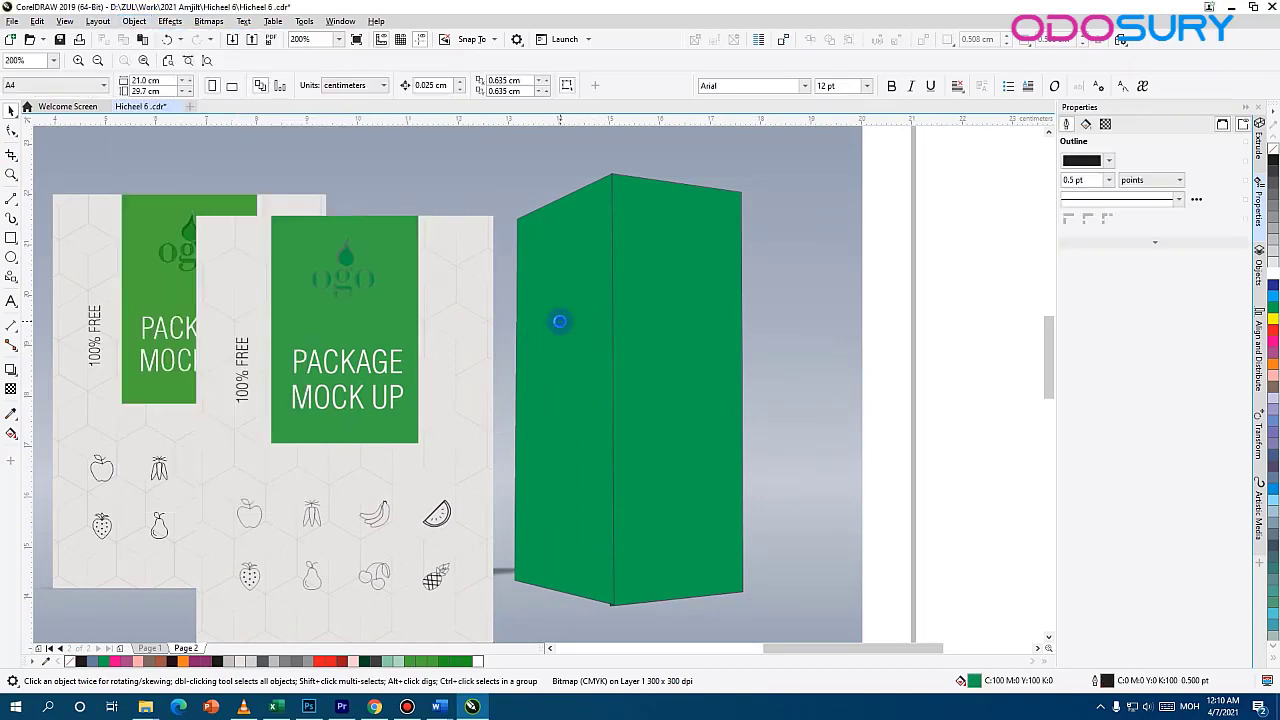
left_click(559, 321)
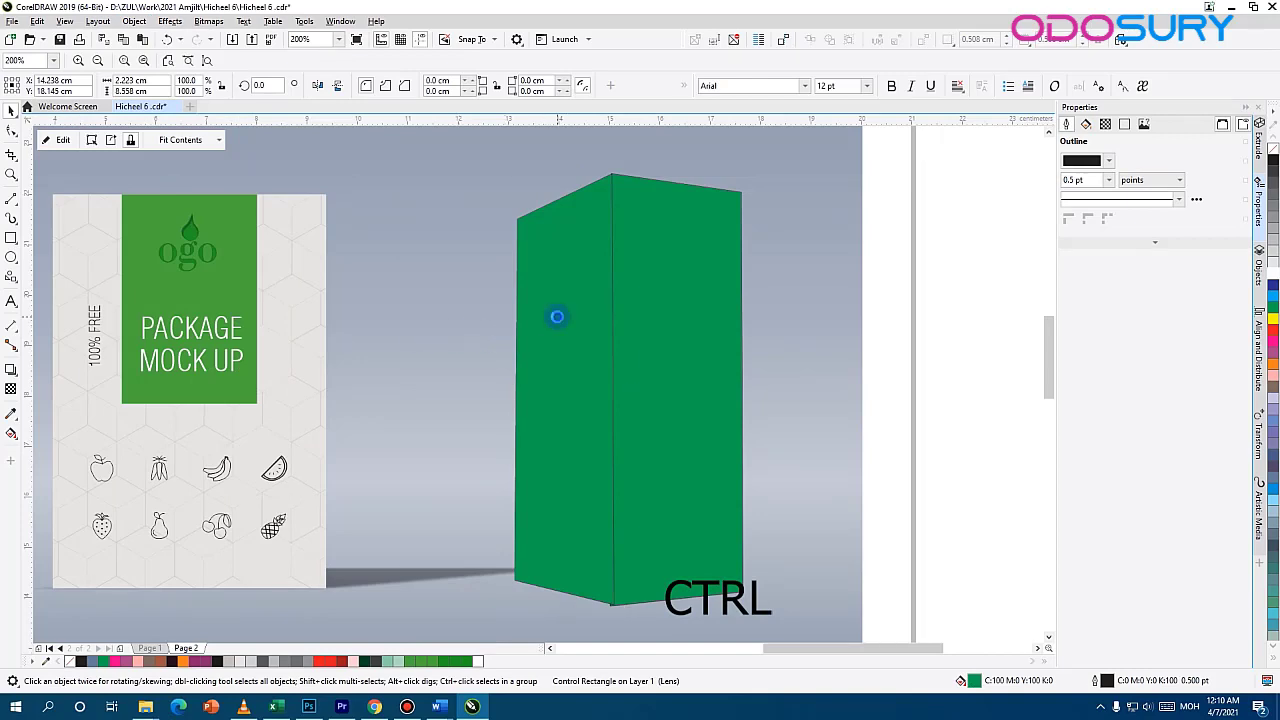
Edit the PowerClip contents and stretch the package bitmap over the left face to about 2.24 by 8.57 cm
left_click(519, 503, "ctrl")
left_click_drag(649, 277, 671, 260)
scroll(578, 320, "down", 1)
scroll(580, 364, "up", 1)
left_click_drag(652, 345, 634, 342)
left_click_drag(423, 335, 512, 335)
left_click_drag(571, 549, 571, 563)
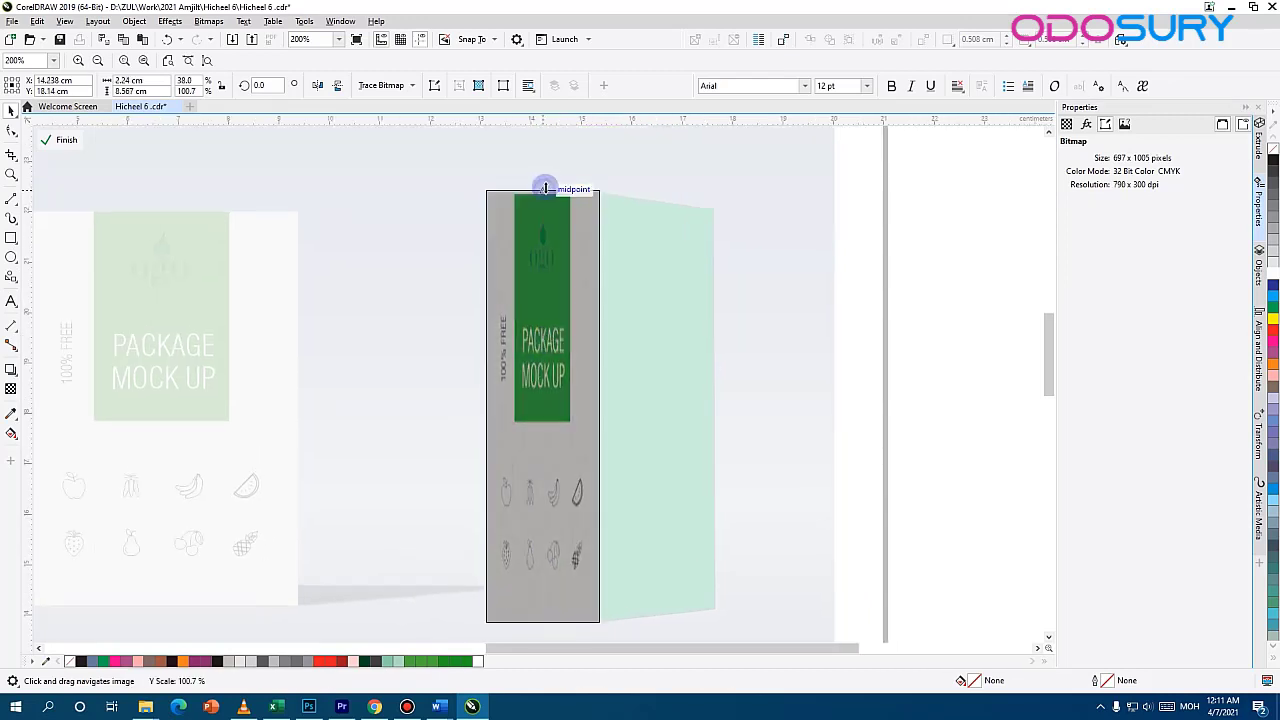
left_click(60, 140)
Remove the fill and outline from the perspective shape on the box's left side
left_click(451, 427)
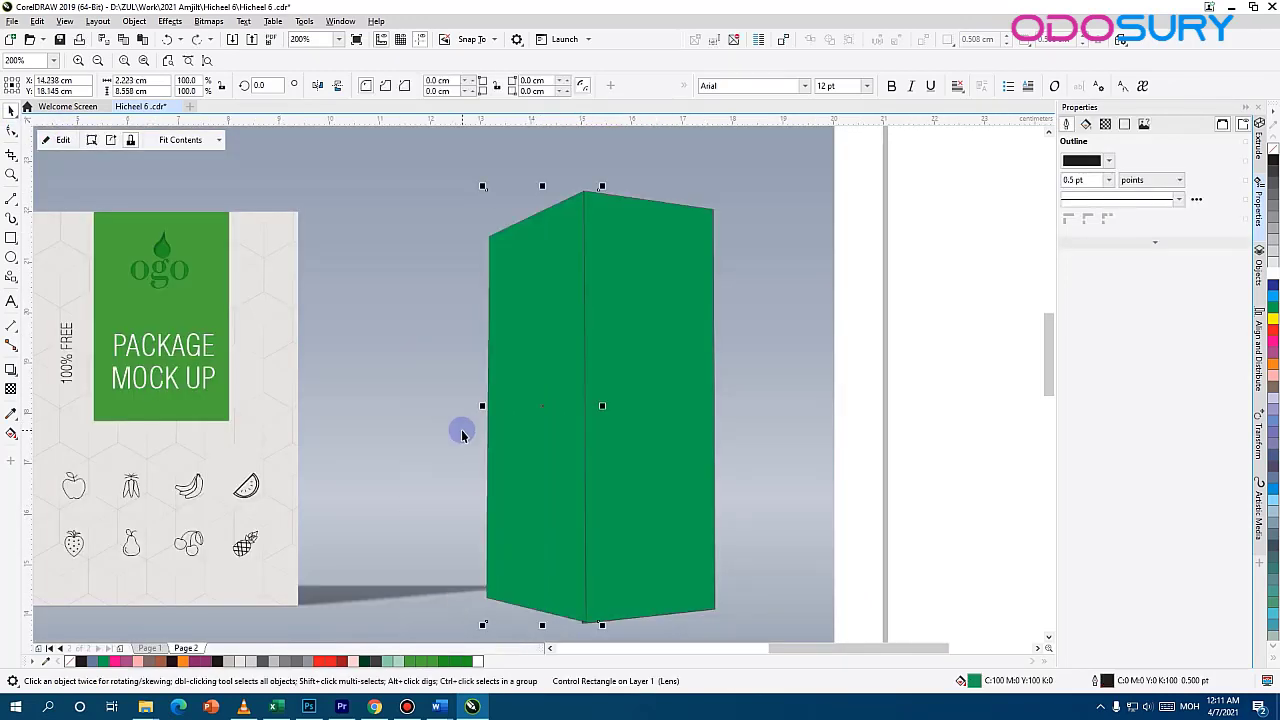
left_click(61, 663)
right_click(61, 663)
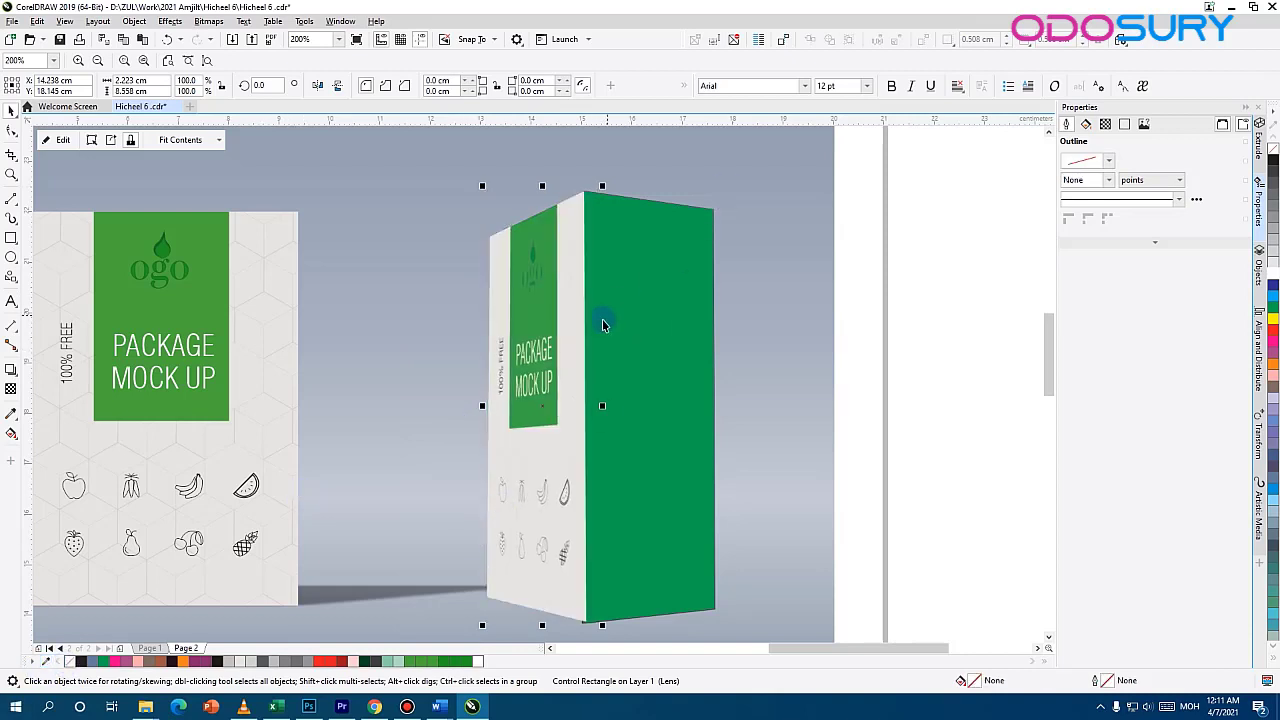
Inspect the clipped left face and compare the box with the reference mockup
scroll(603, 321, "down", 1)
scroll(587, 373, "up", 1)
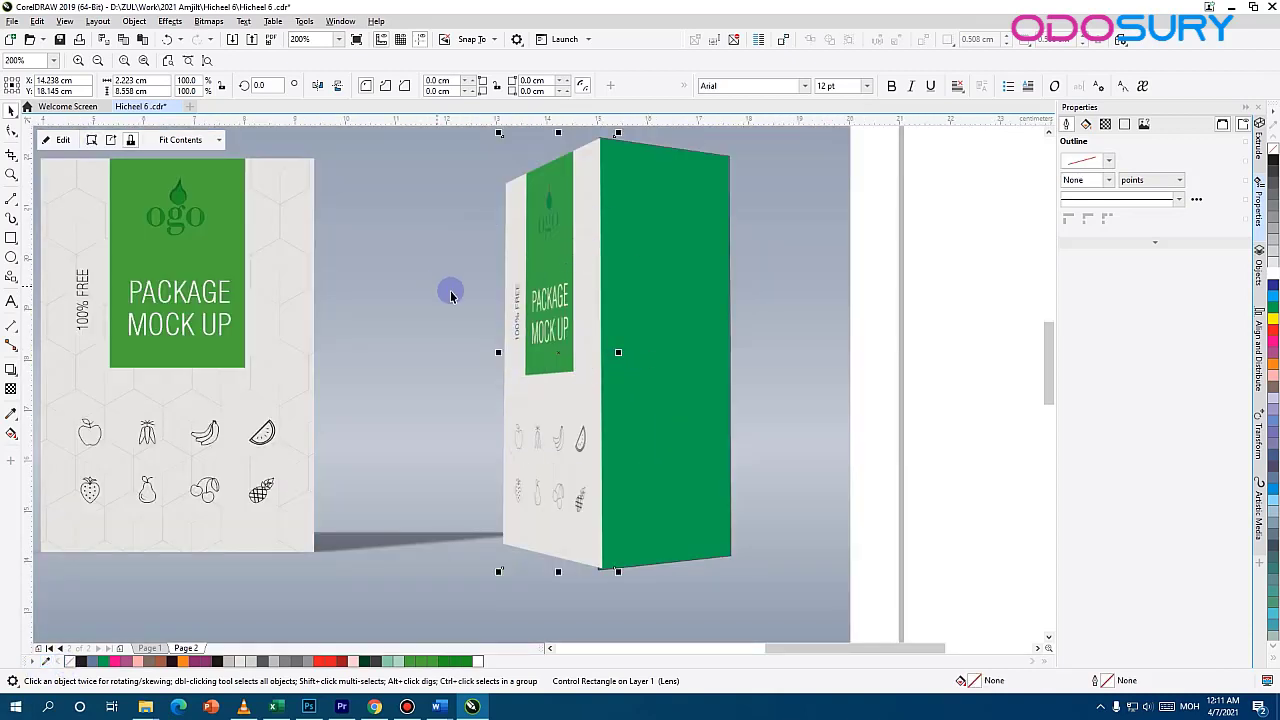
double_click(568, 270)
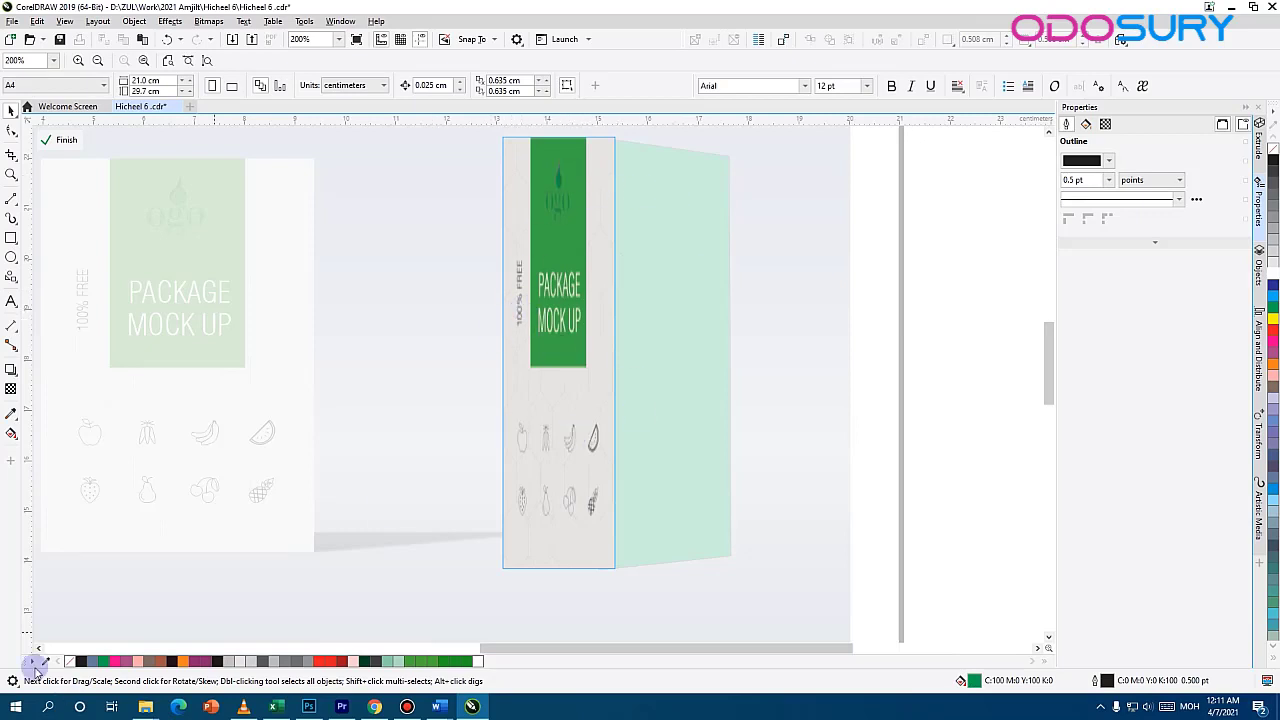
left_click(50, 146)
scroll(574, 446, "down", 1)
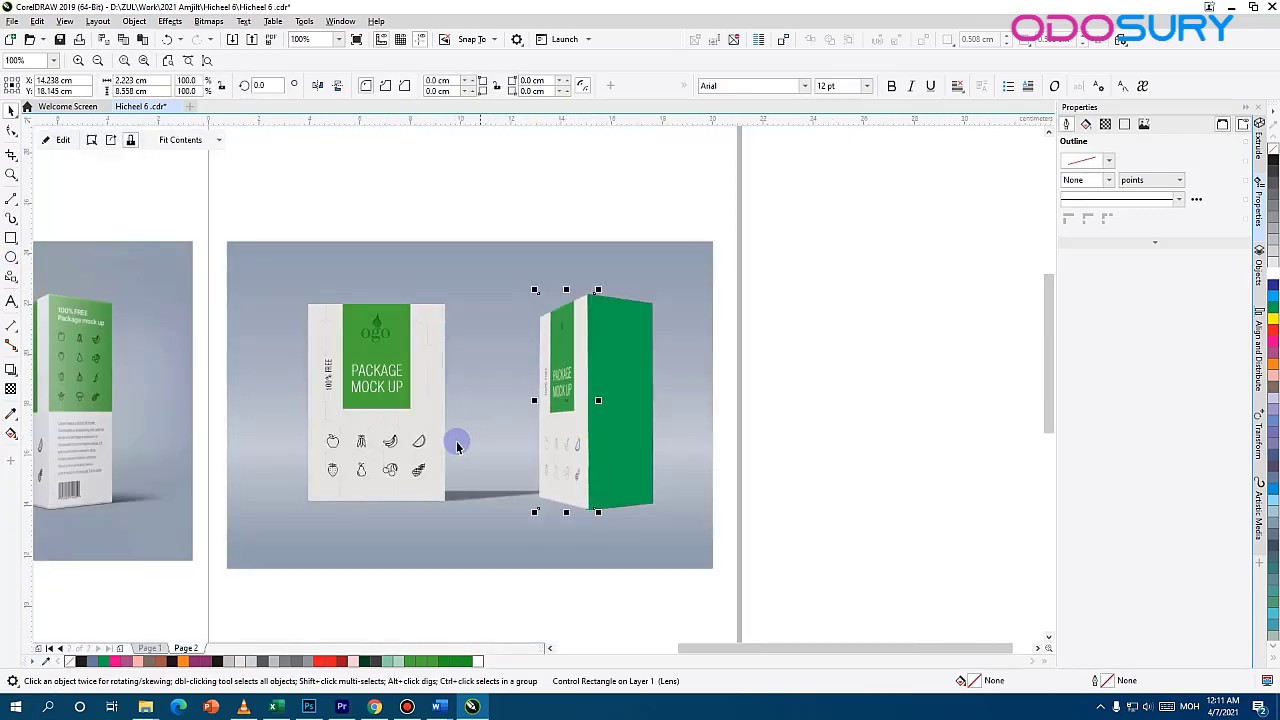
left_click_drag(370, 448, 719, 397)
scroll(500, 372, "up", 1)
scroll(502, 380, "down", 1)
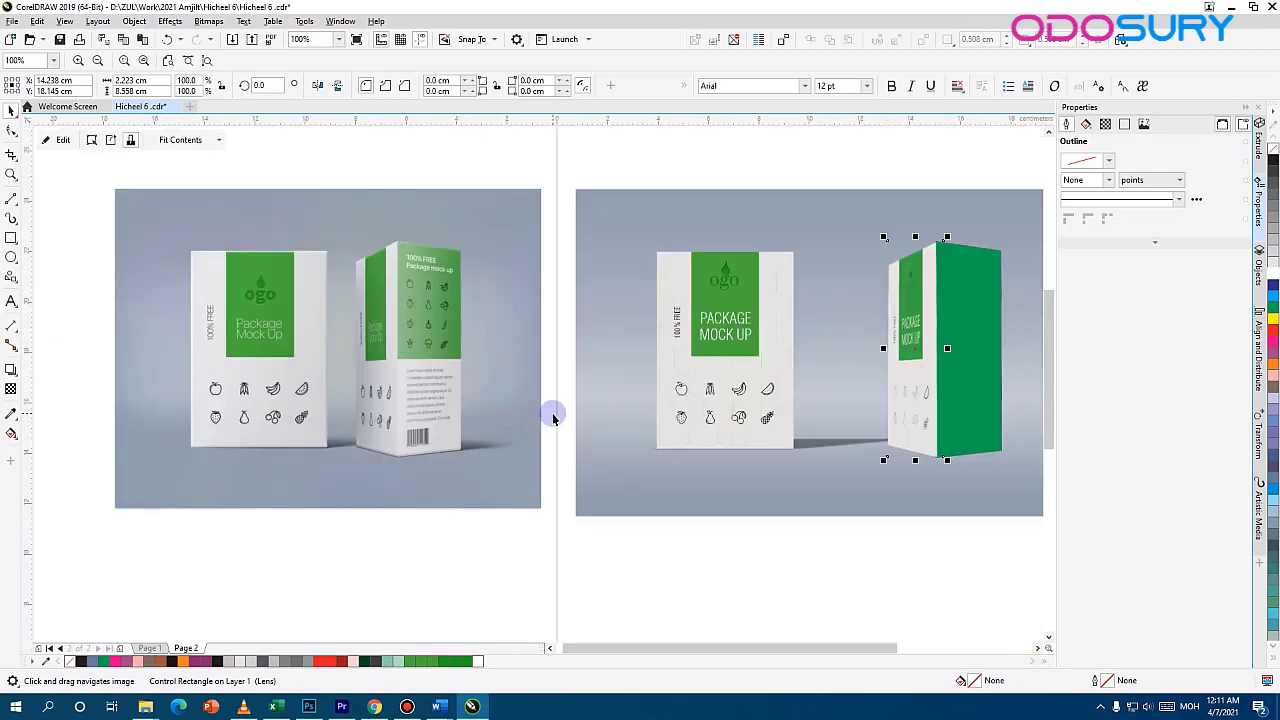
scroll(360, 418, "up", 1)
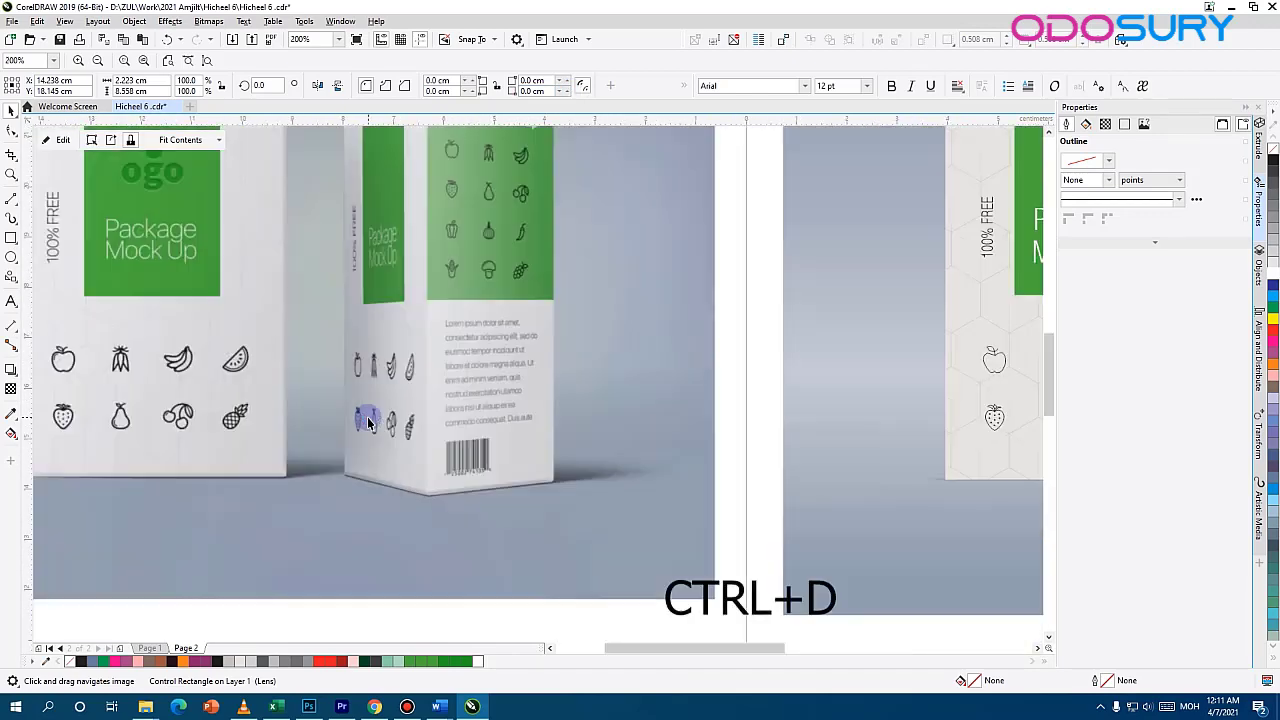
scroll(491, 388, "down", 1)
Place a copy of the package front, without its shadow, between the reference scene and the recreated scene
left_click(705, 378)
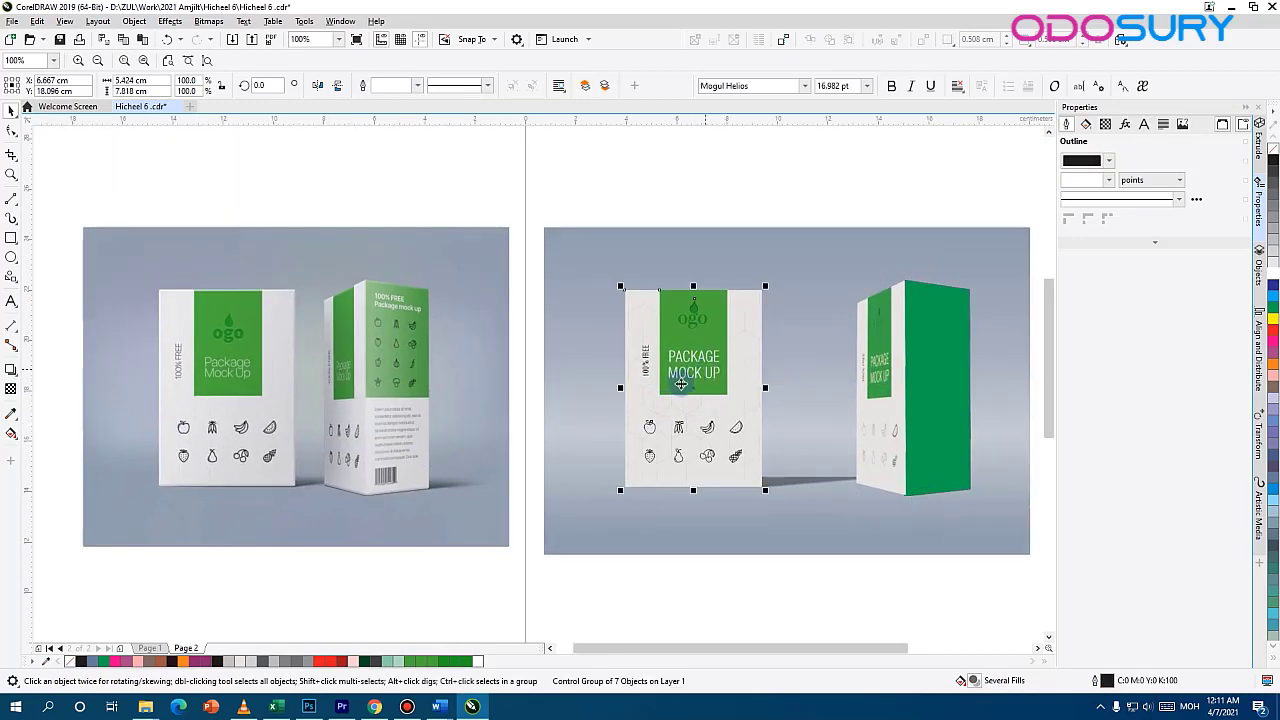
left_click_drag(680, 387, 485, 393)
scroll(485, 393, "up", 1)
left_click(607, 361)
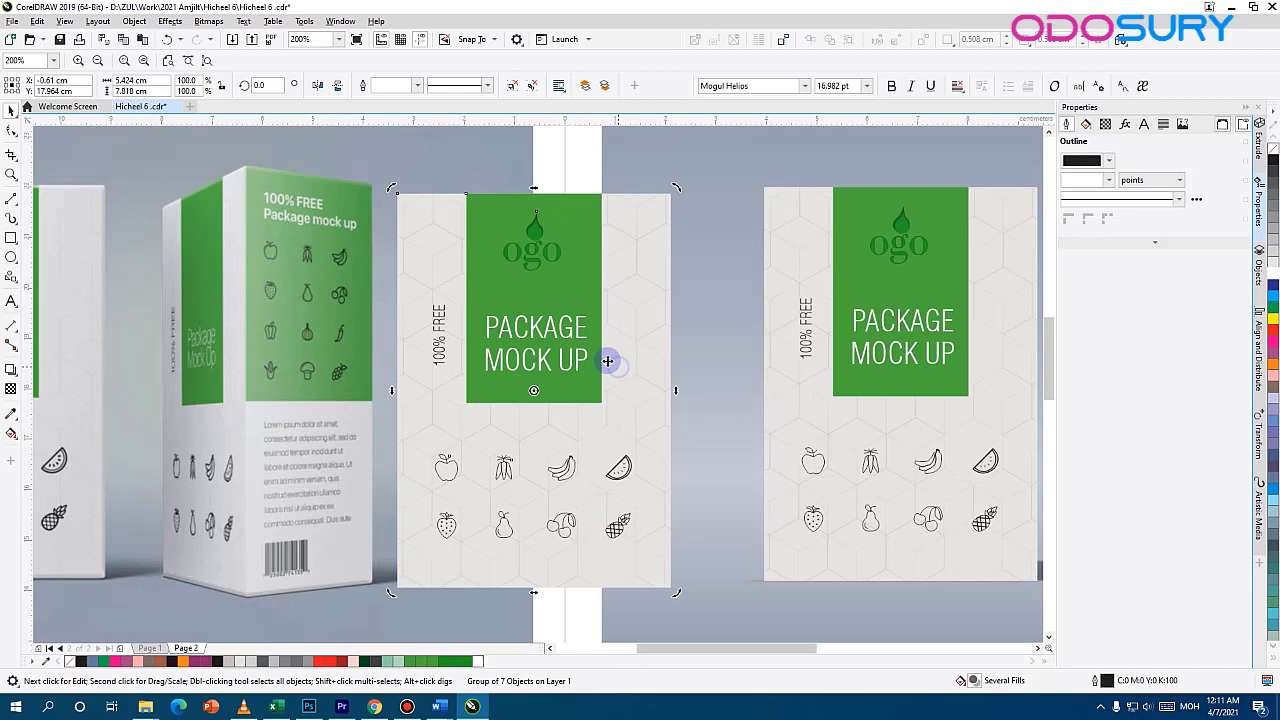
Ungroup the package front copy and narrow its patterned background to about 4.06 cm, aligned with the green rectangle's right edge
left_click(632, 283)
key("ctrl+u")
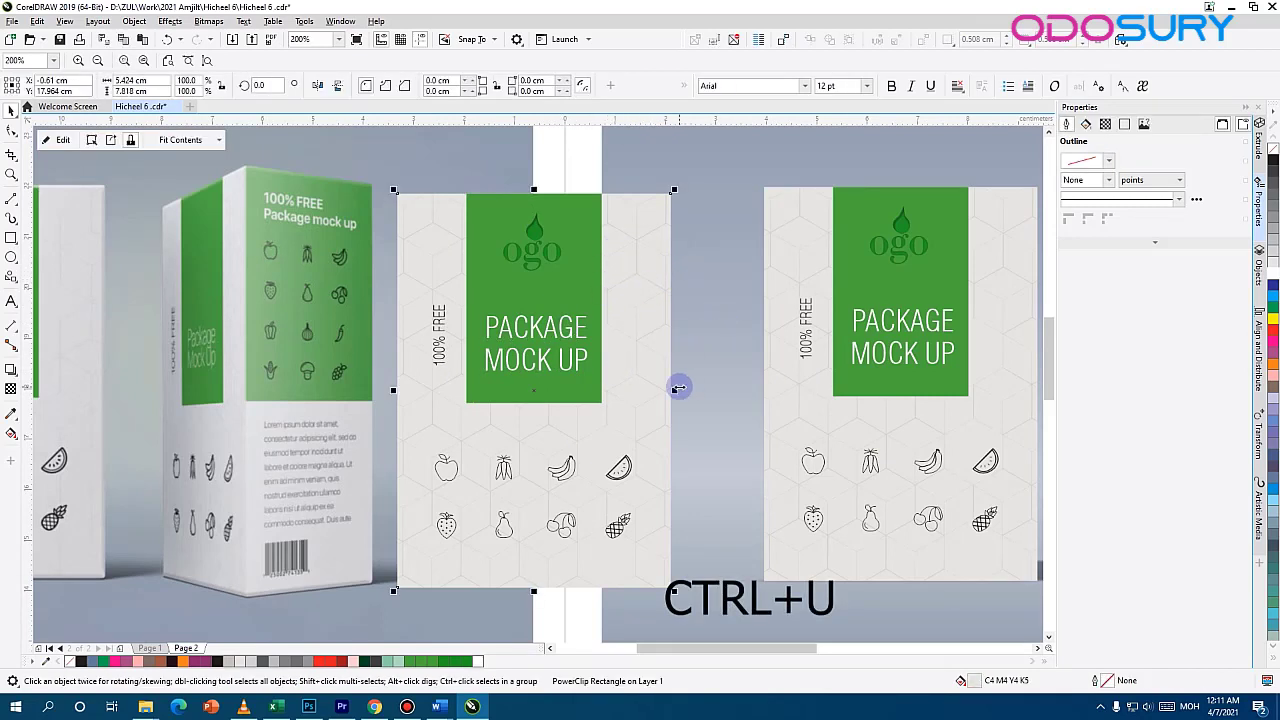
left_click_drag(678, 387, 604, 390)
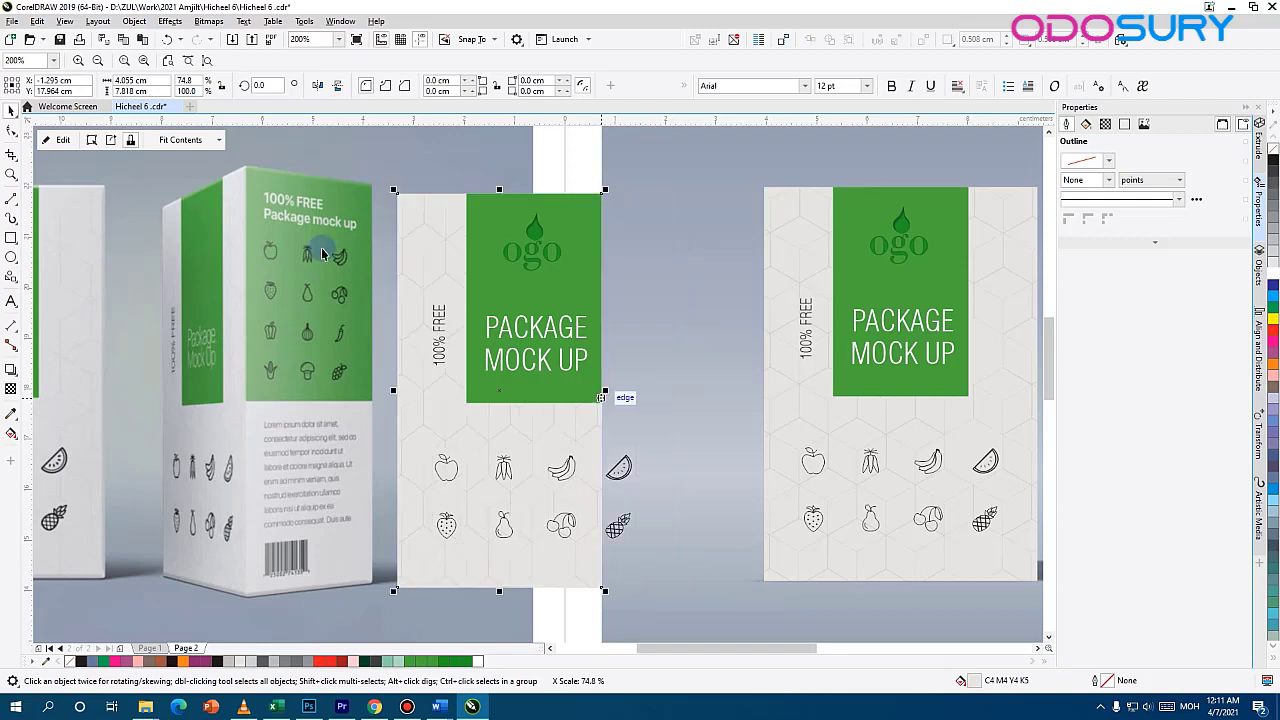
left_click(571, 246)
left_click_drag(461, 298, 393, 300)
left_click(437, 325)
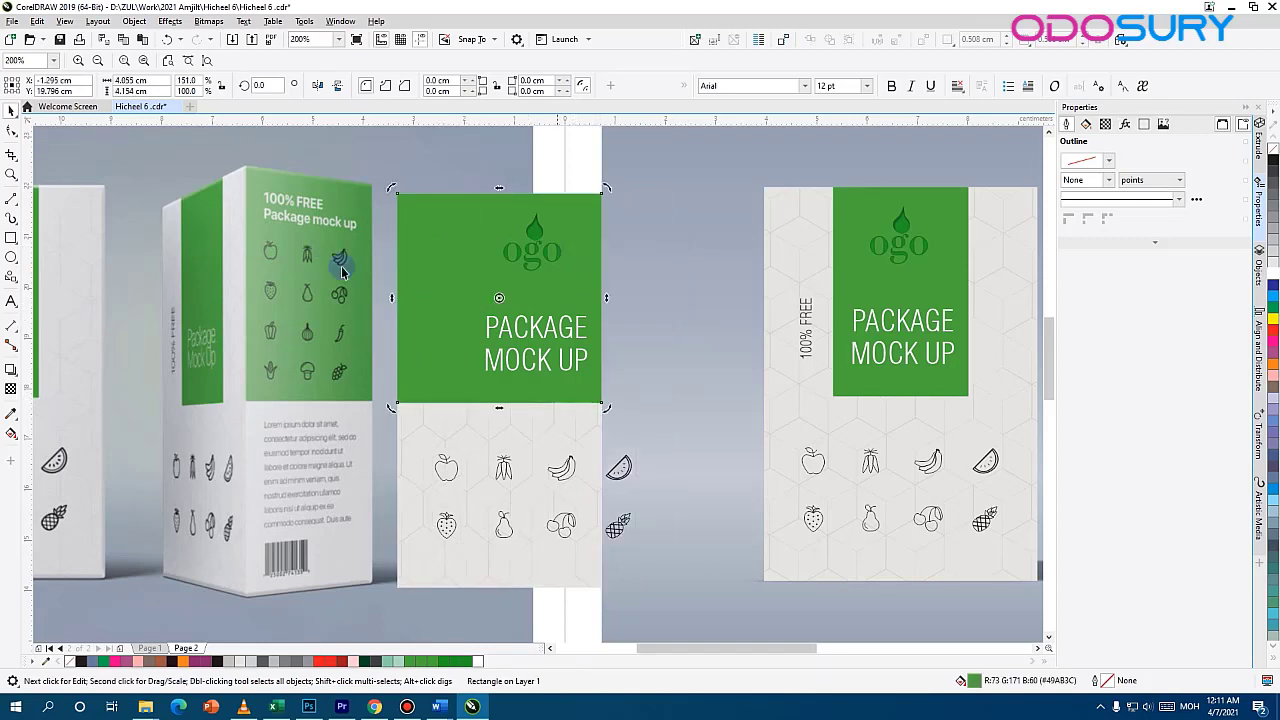
left_click_drag(393, 297, 436, 325)
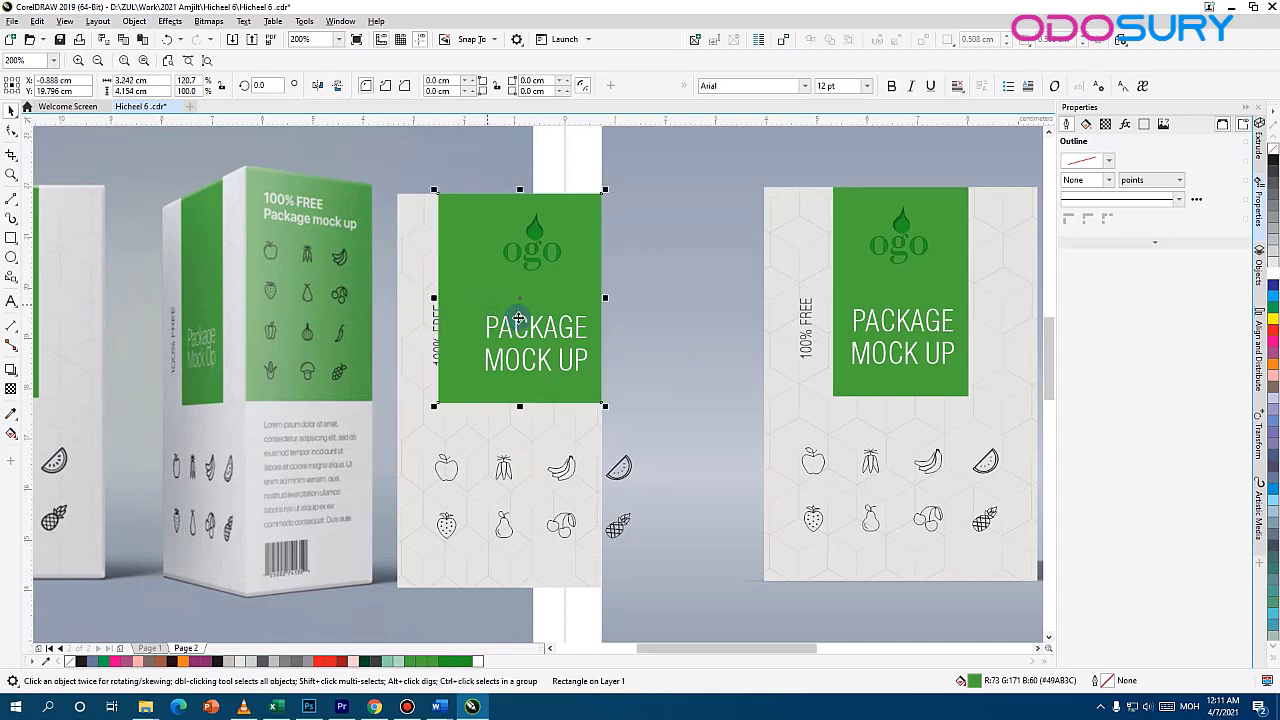
key("ctrl+z")
key("ctrl+z")
Delete the vertical 100% FREE text and the ogo logo, and widen the green rectangle across the full panel
left_click(437, 318)
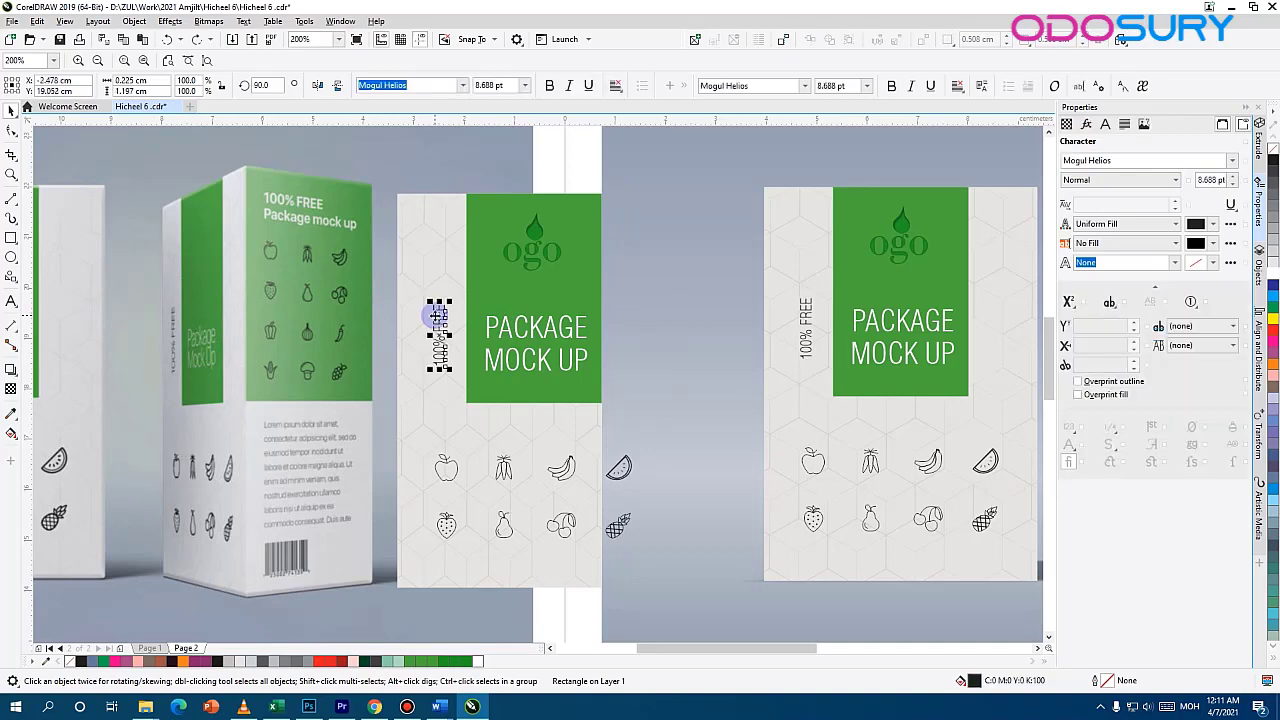
key("Delete")
left_click(482, 237)
left_click_drag(465, 295, 397, 305)
left_click(527, 255)
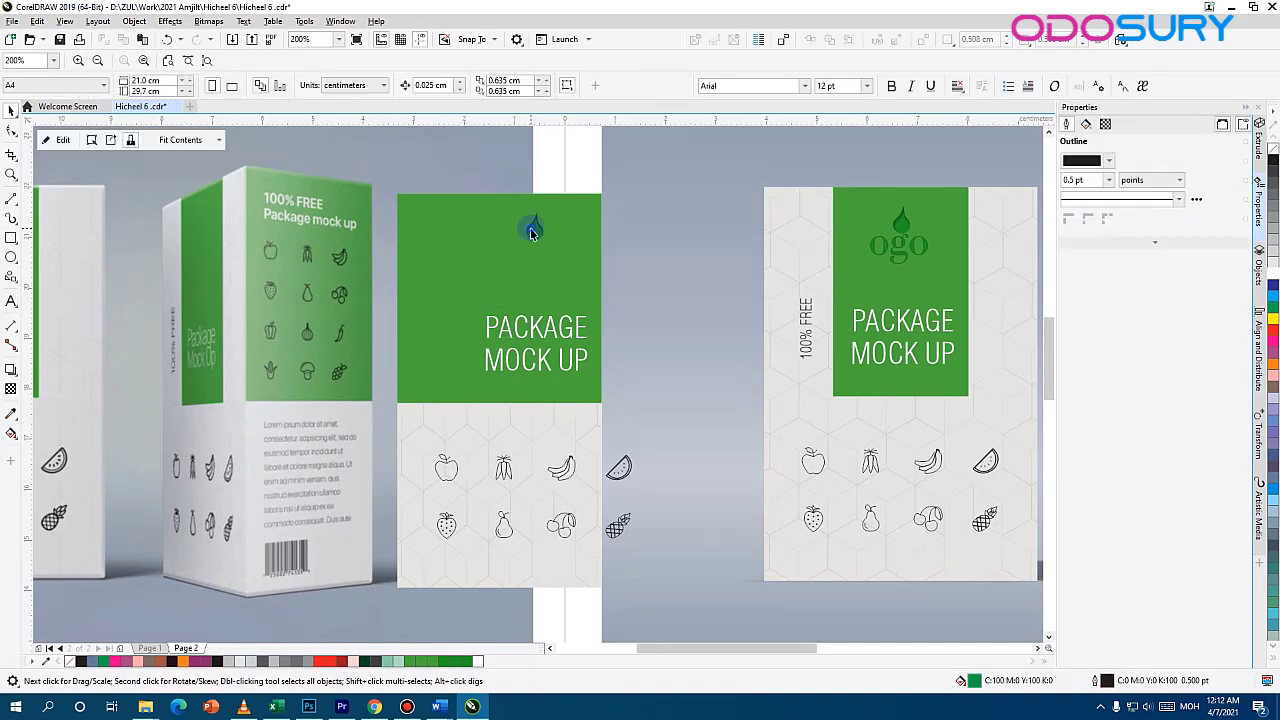
Move the PACKAGE MOCK UP text to the green area's upper left and change its case to Package Mock Up
left_click_drag(545, 335, 480, 242)
left_click(458, 239)
double_click(471, 237)
key("ctrl+a")
left_click(243, 21)
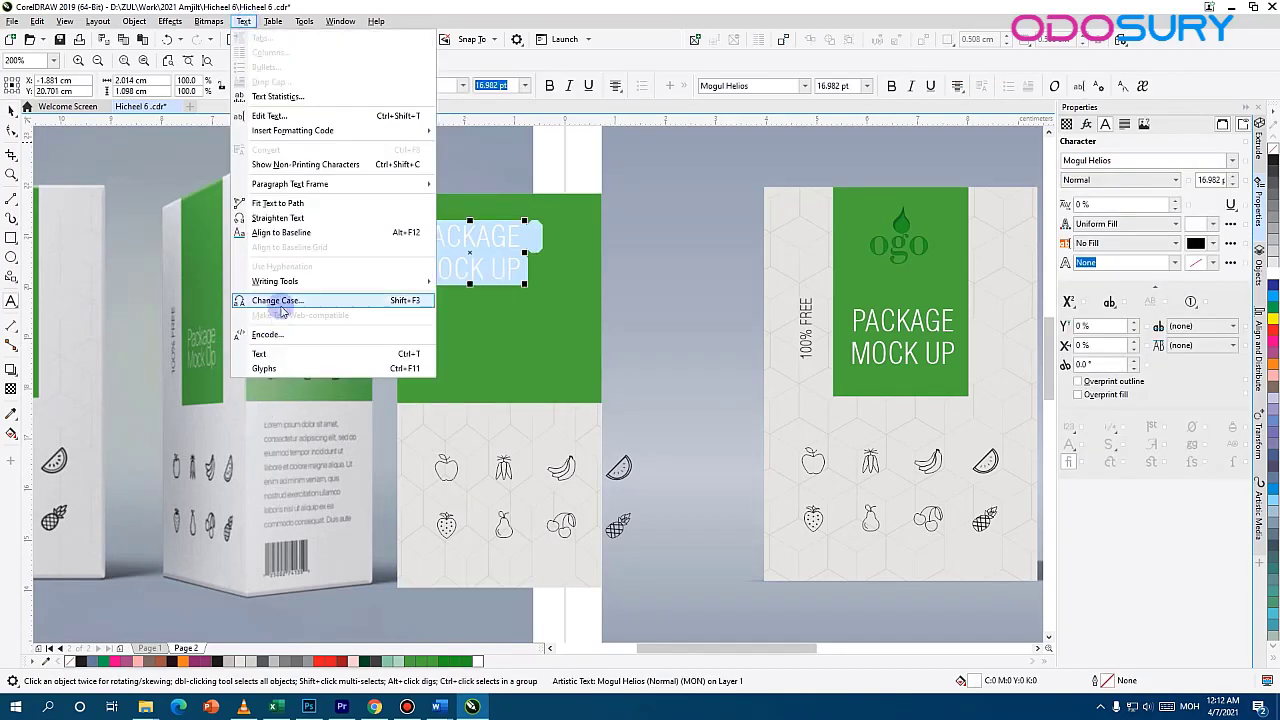
left_click(300, 300)
left_click(623, 392)
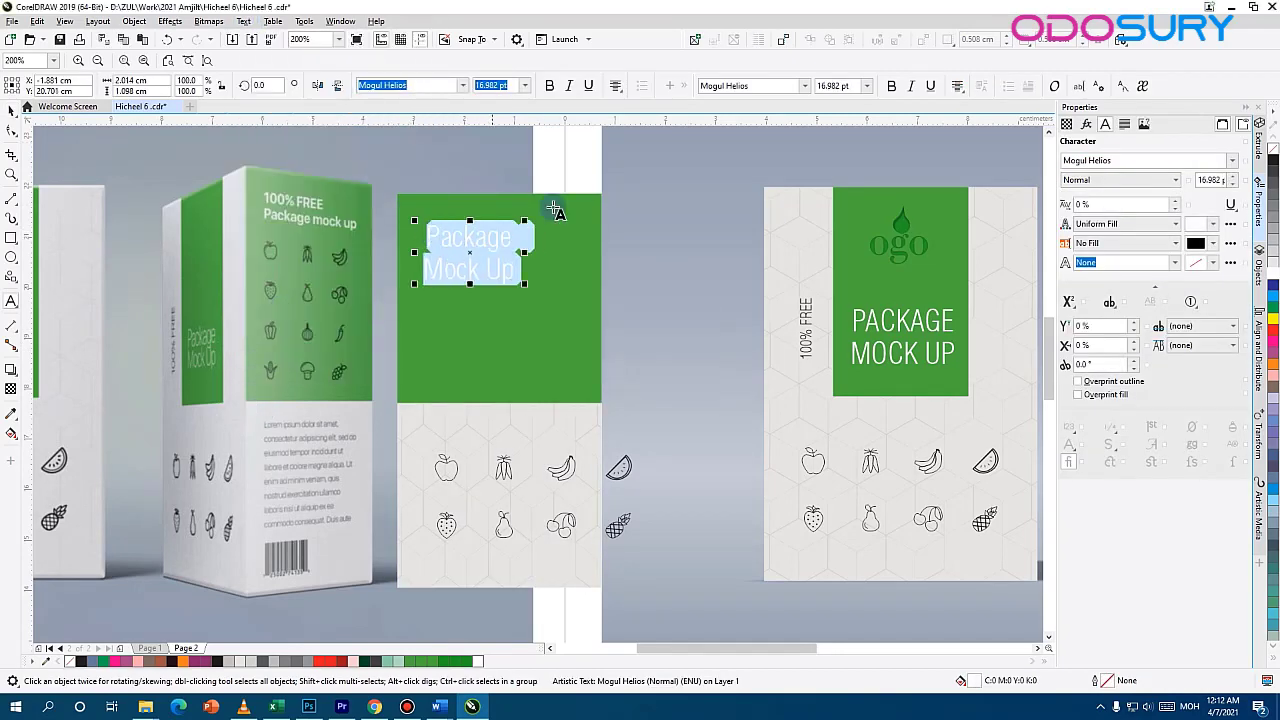
Set the Package Mock Up text to 10 pt and join its two lines into one
left_click(525, 86)
left_click(495, 157)
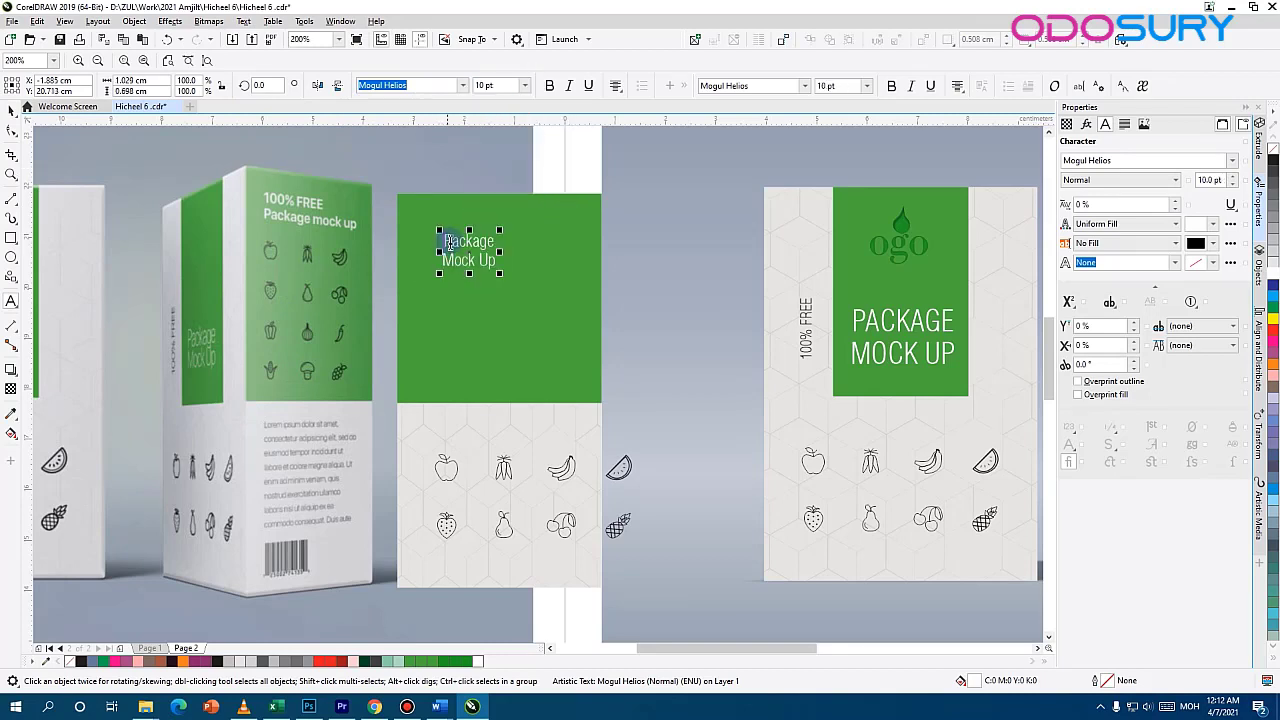
left_click_drag(502, 252, 562, 252)
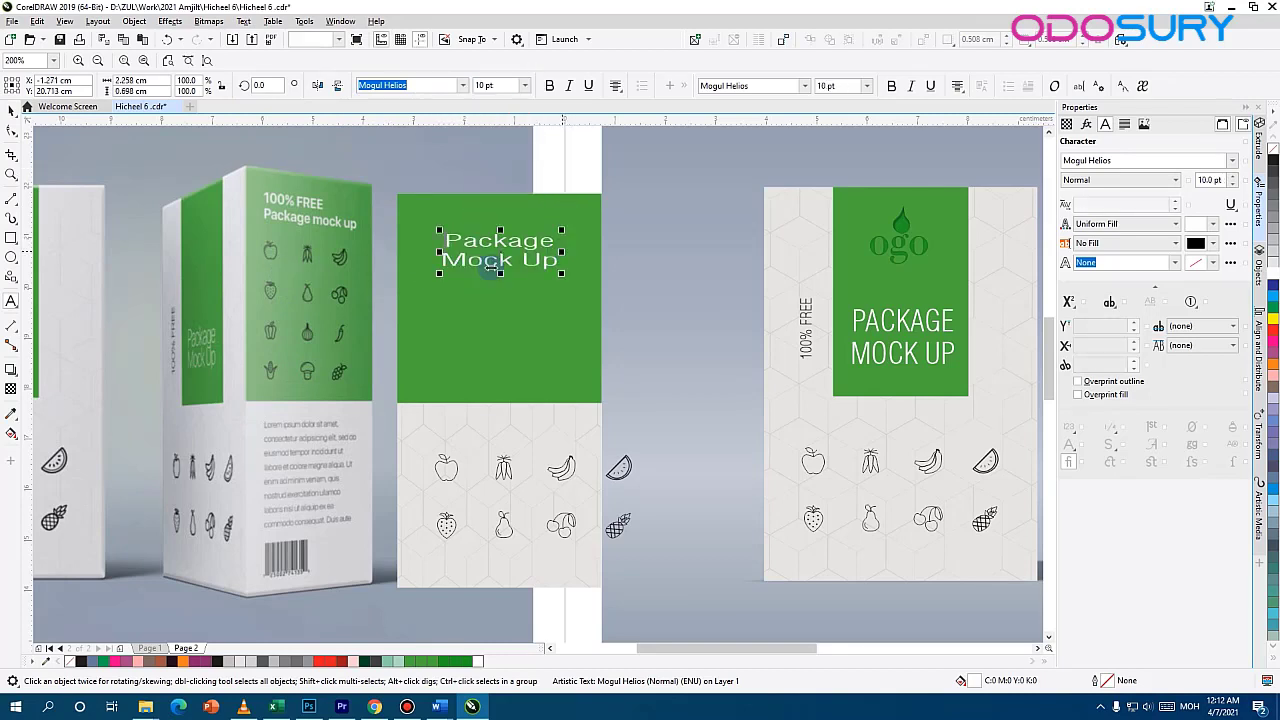
key("ctrl+z")
double_click(483, 243)
key("Delete")
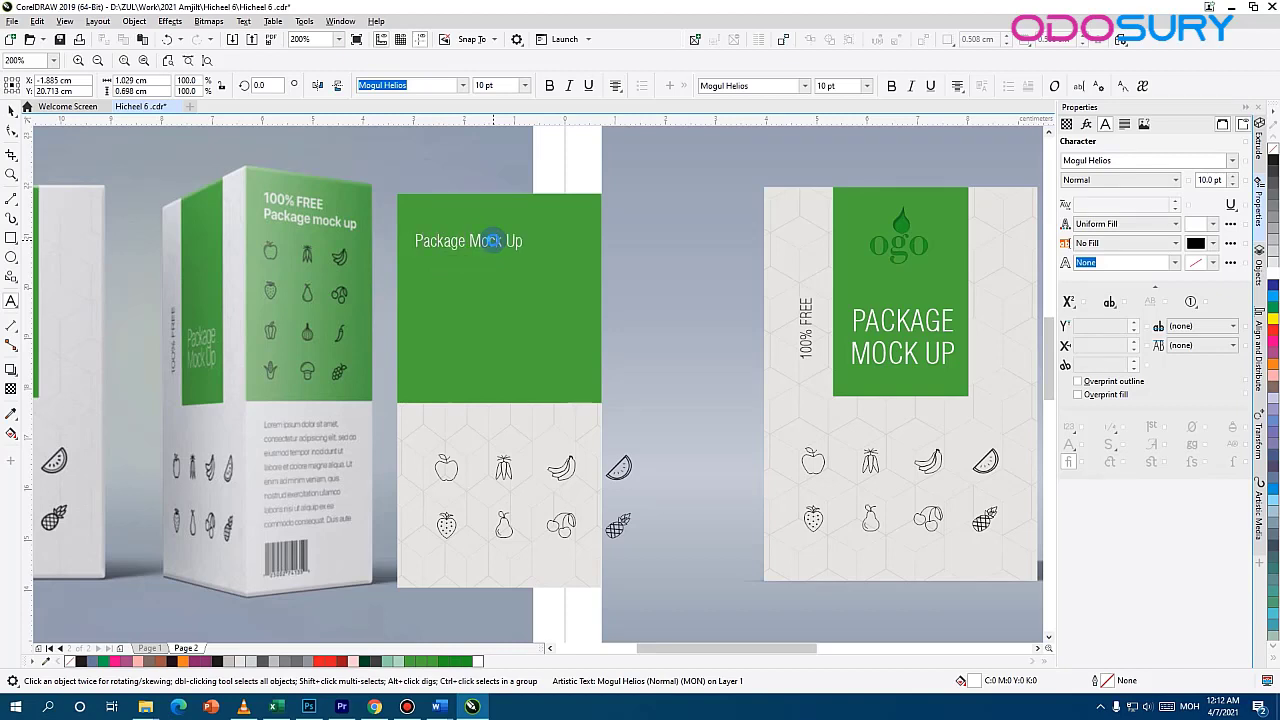
key("Escape")
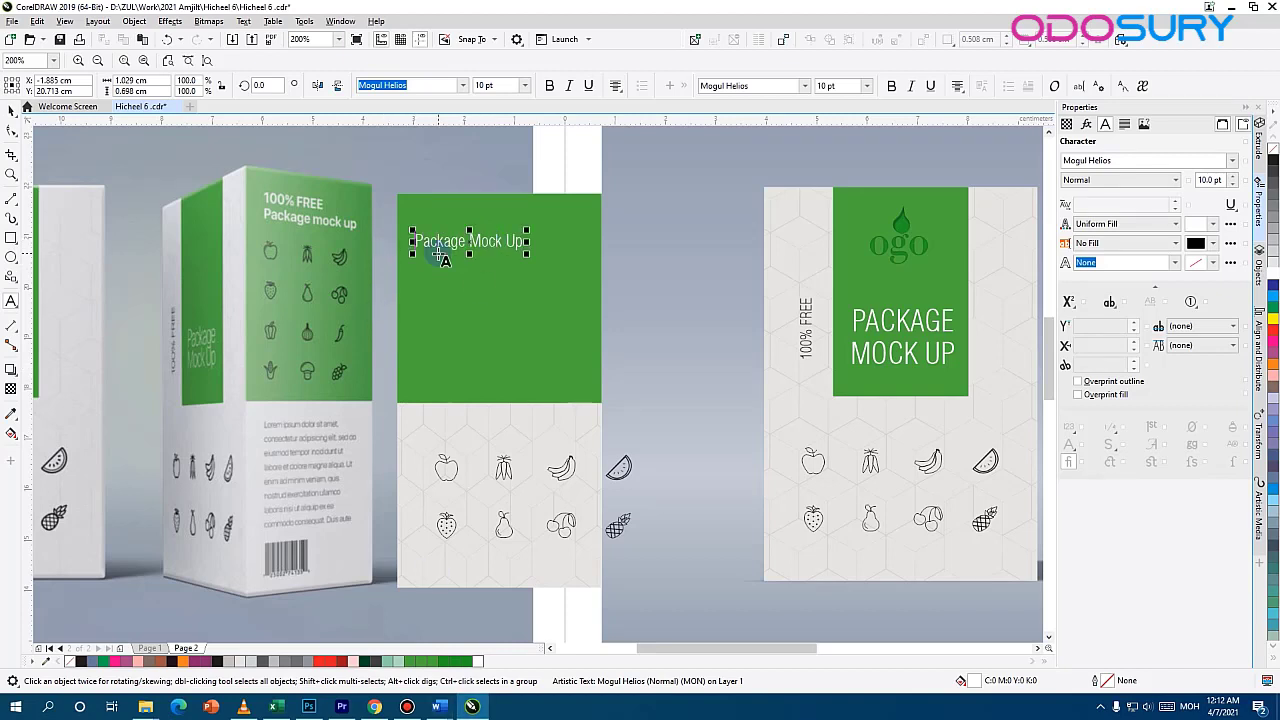
Add 100% as a separate line above Package Mock Up
left_click(404, 236)
left_click(418, 241)
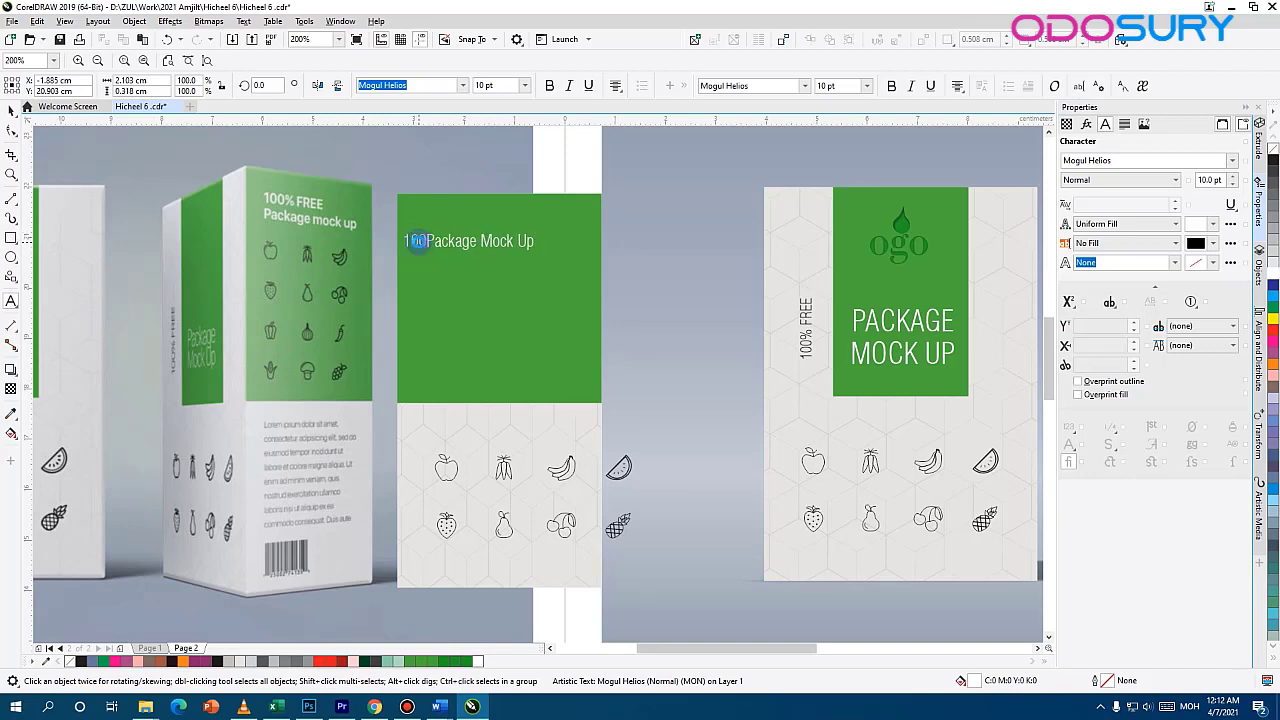
type("100%")
key("Return")
key("ctrl+a")
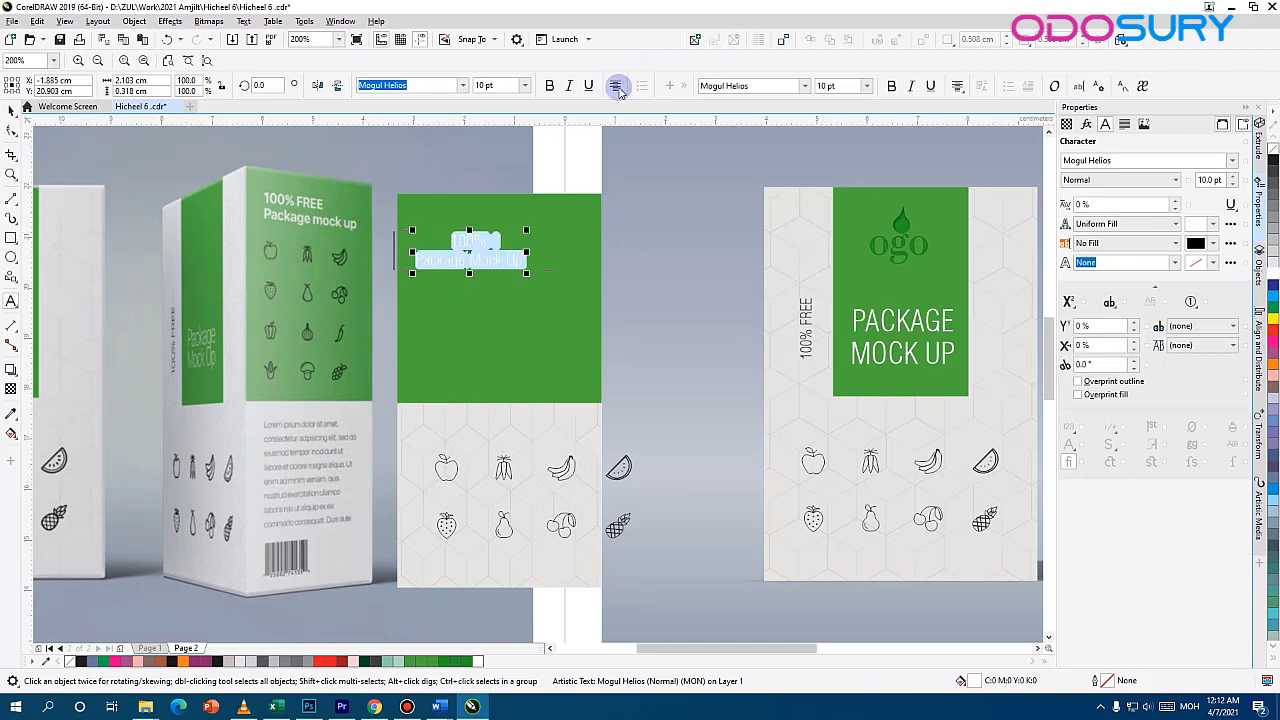
Left-align the two-line heading, set in bold, and position it near the green area's upper edge
left_click(615, 86)
left_click(624, 101)
left_click(12, 112)
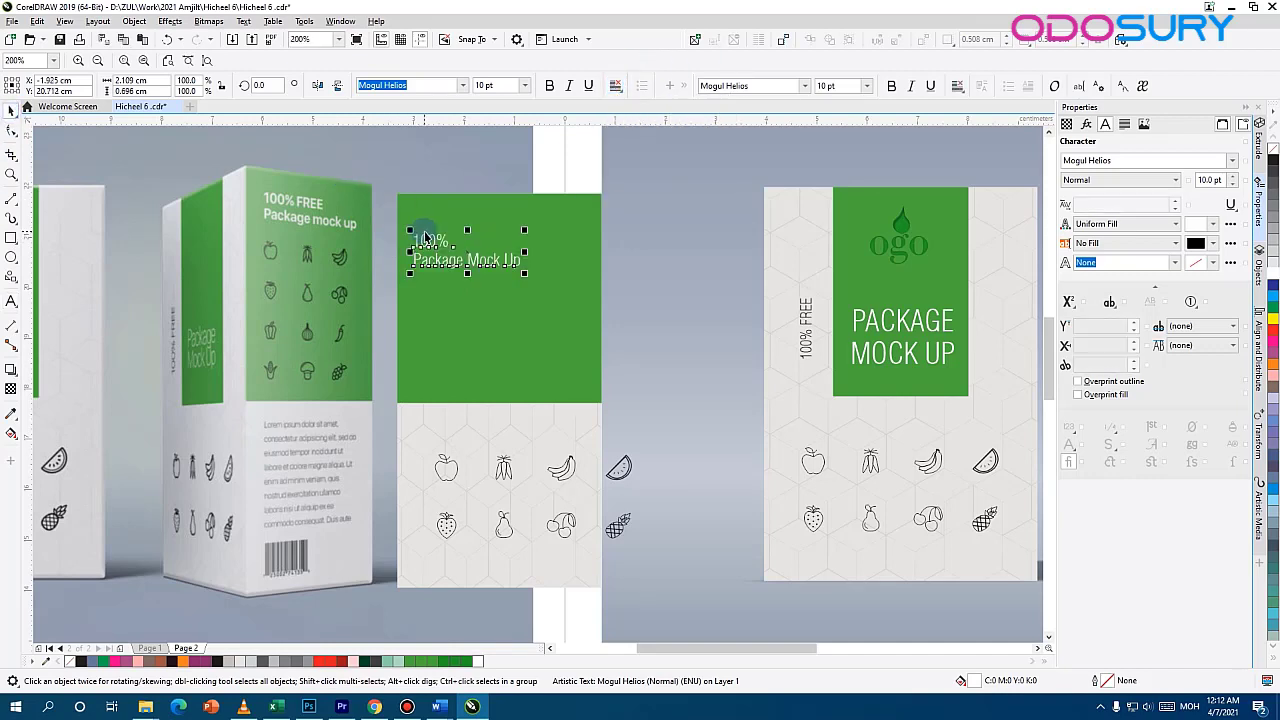
left_click_drag(440, 250, 446, 238)
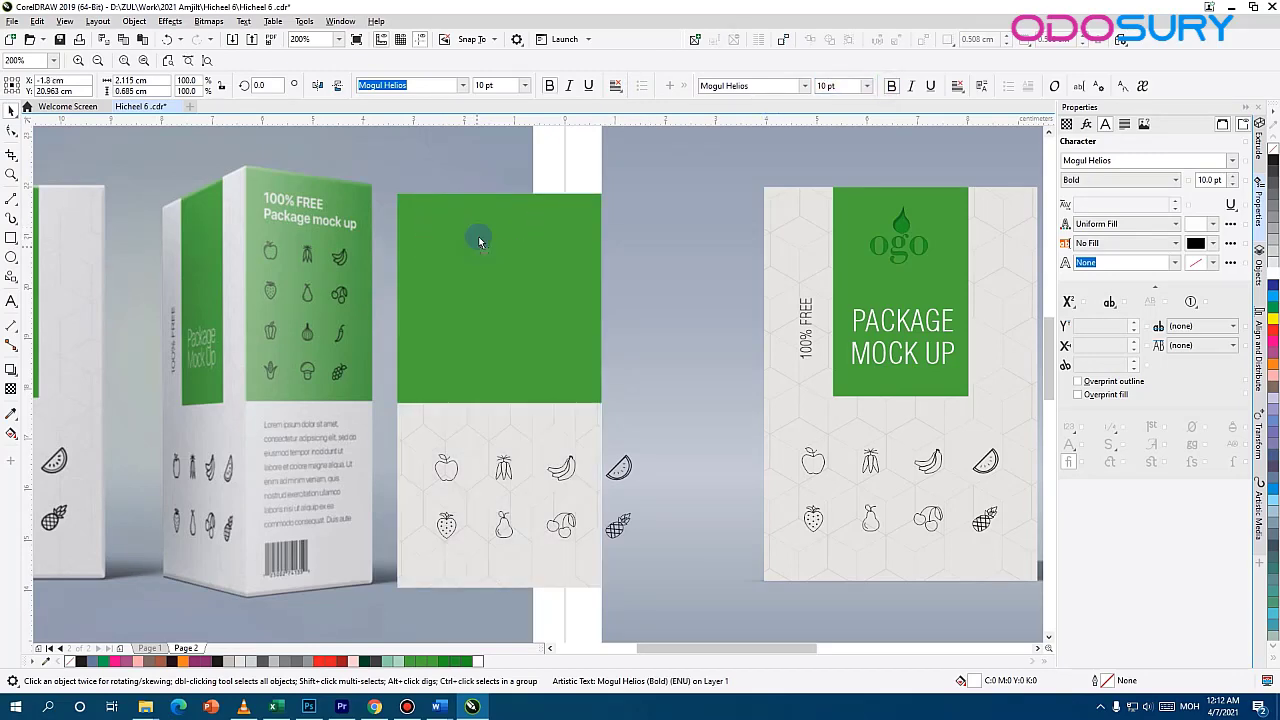
Move the fruit icon group onto the green area beneath the heading
double_click(503, 468)
left_click_drag(506, 469, 640, 287)
scroll(491, 288, "up", 2)
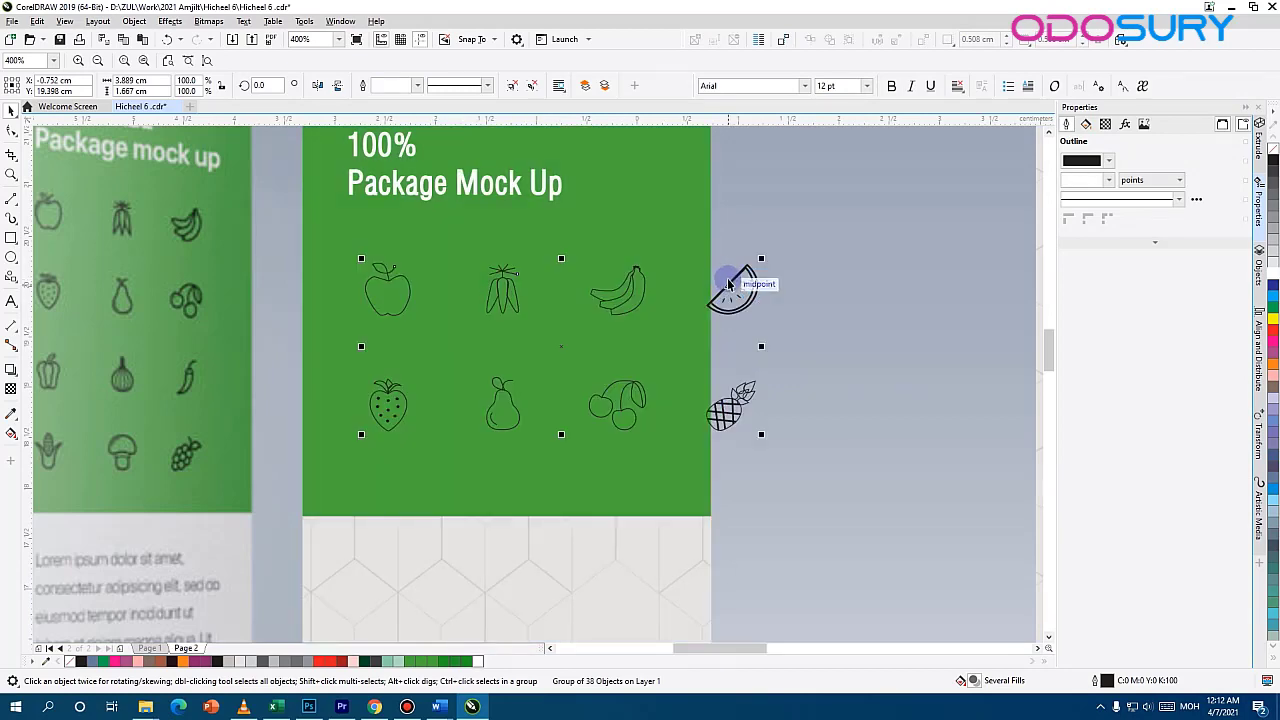
Shift the fruit icon group slightly on the side panel and ungroup all of its objects
key("F10")
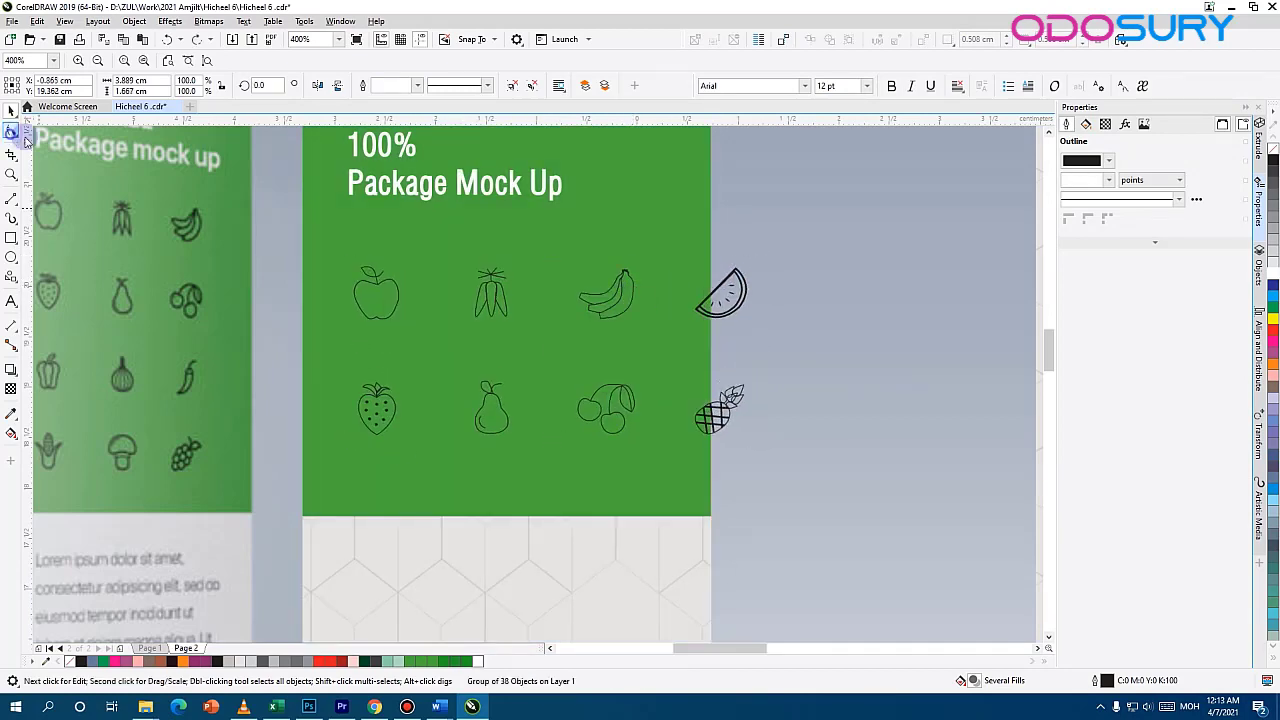
left_click(737, 310)
left_click(12, 108)
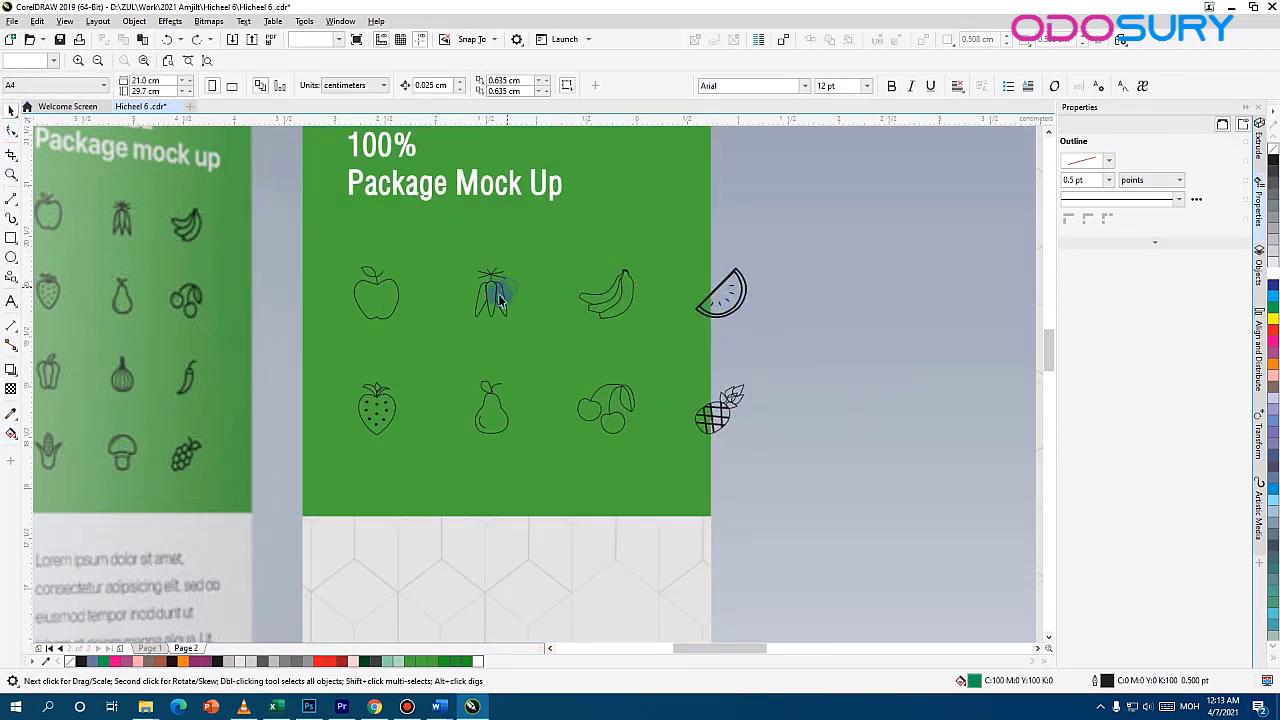
left_click(492, 286)
left_click_drag(492, 286, 544, 284)
right_click(567, 253)
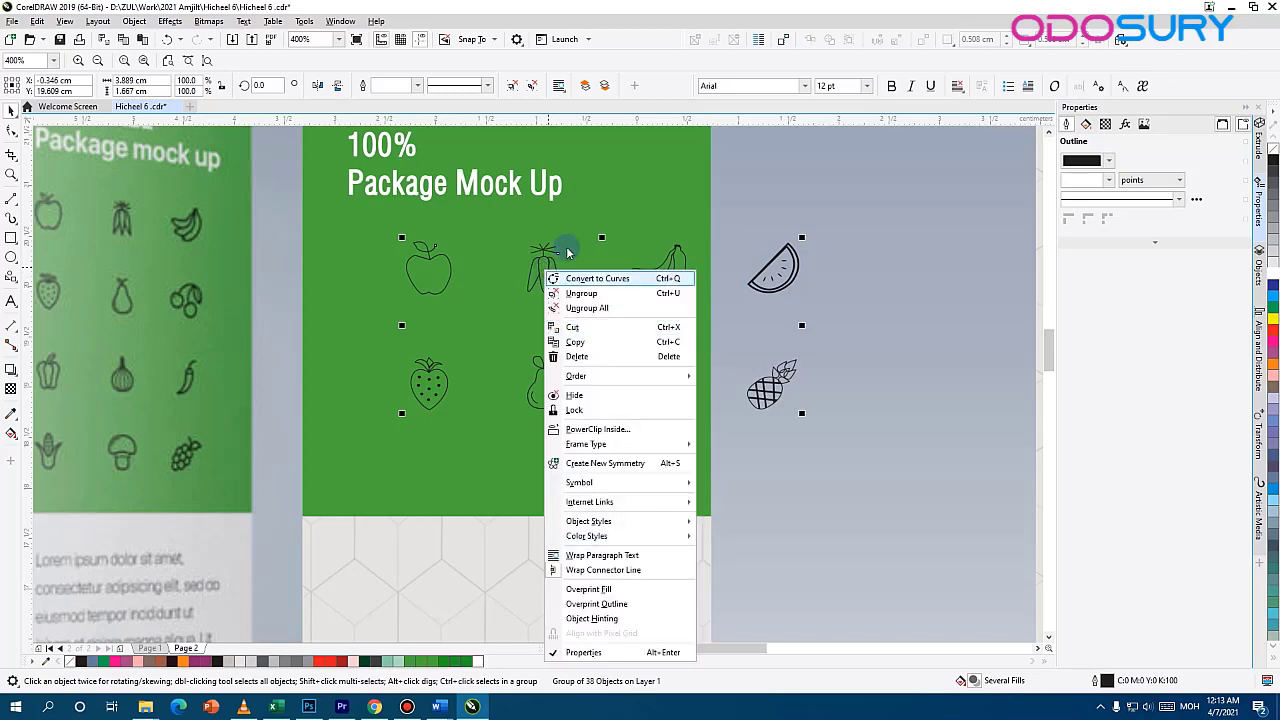
left_click(588, 307)
Delete the watermelon and pineapple icons and centre the remaining six icons horizontally within the green area
left_click_drag(835, 215, 740, 441)
key("Delete")
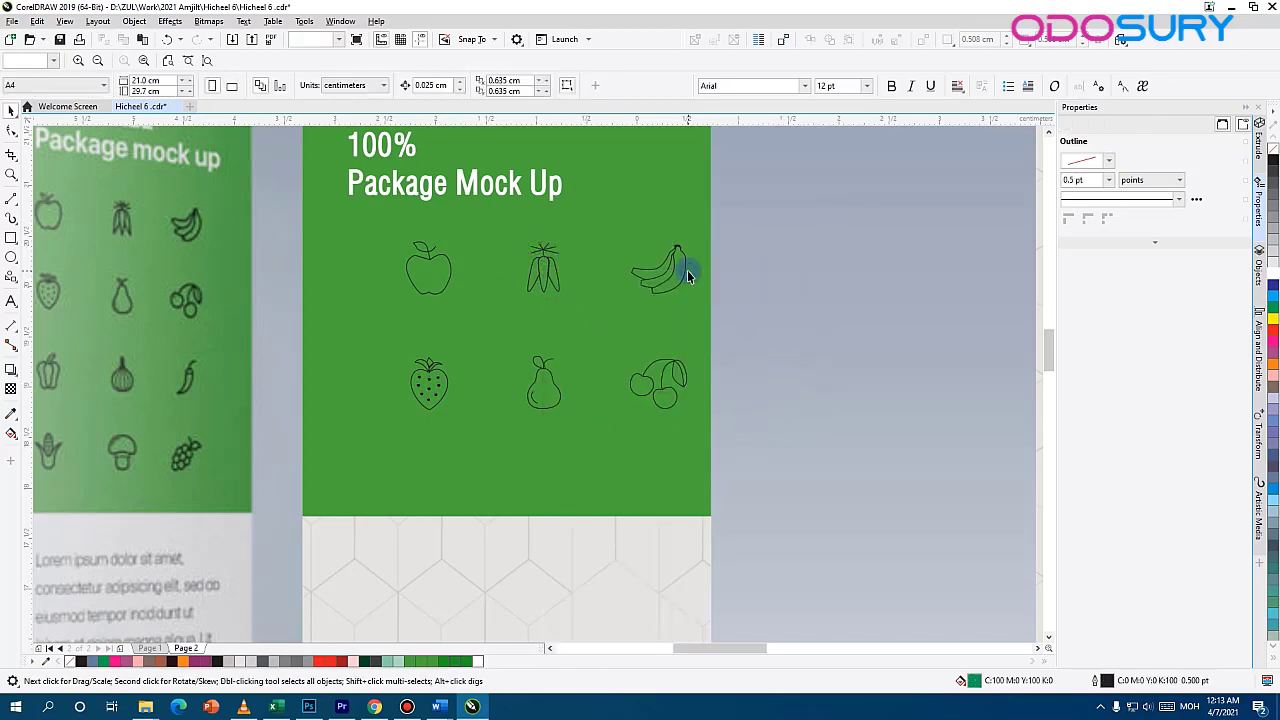
left_click_drag(693, 233, 385, 435)
scroll(450, 446, "down", 1)
left_click(541, 350)
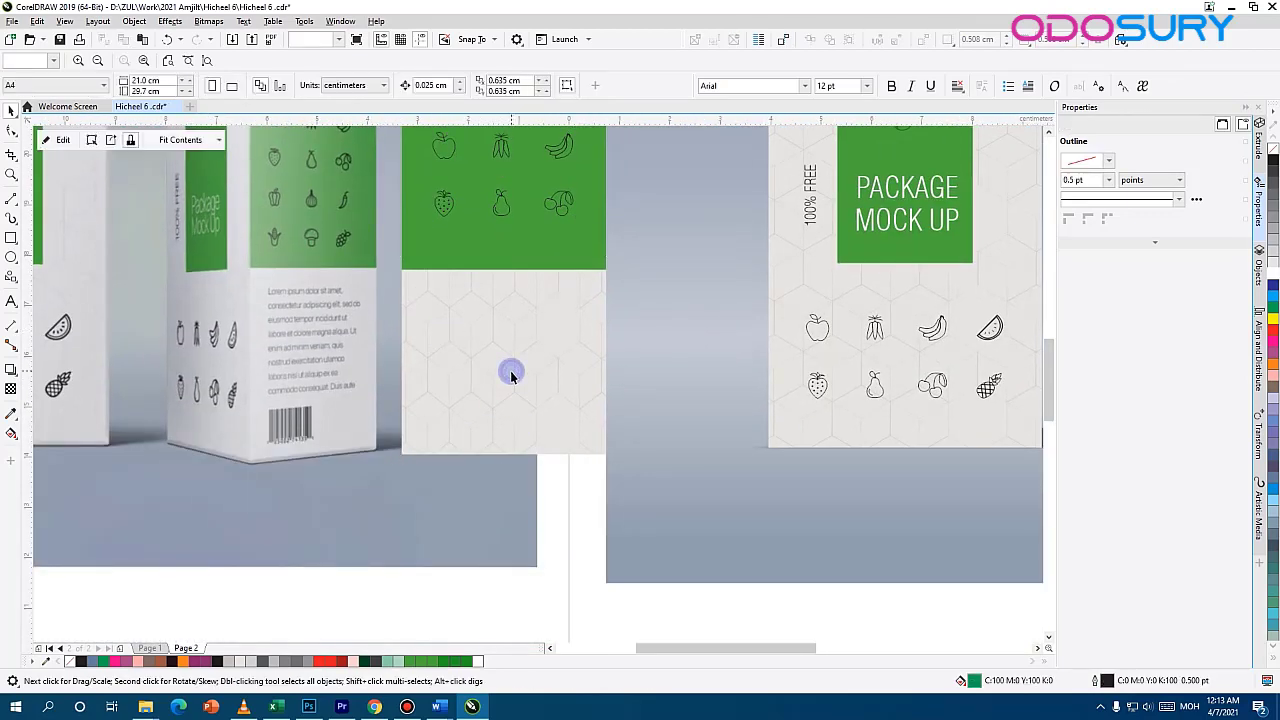
Stretch the hexagon pattern inside the side panel's PowerClip to about 7.3 cm wide and finish editing the contents
double_click(498, 314)
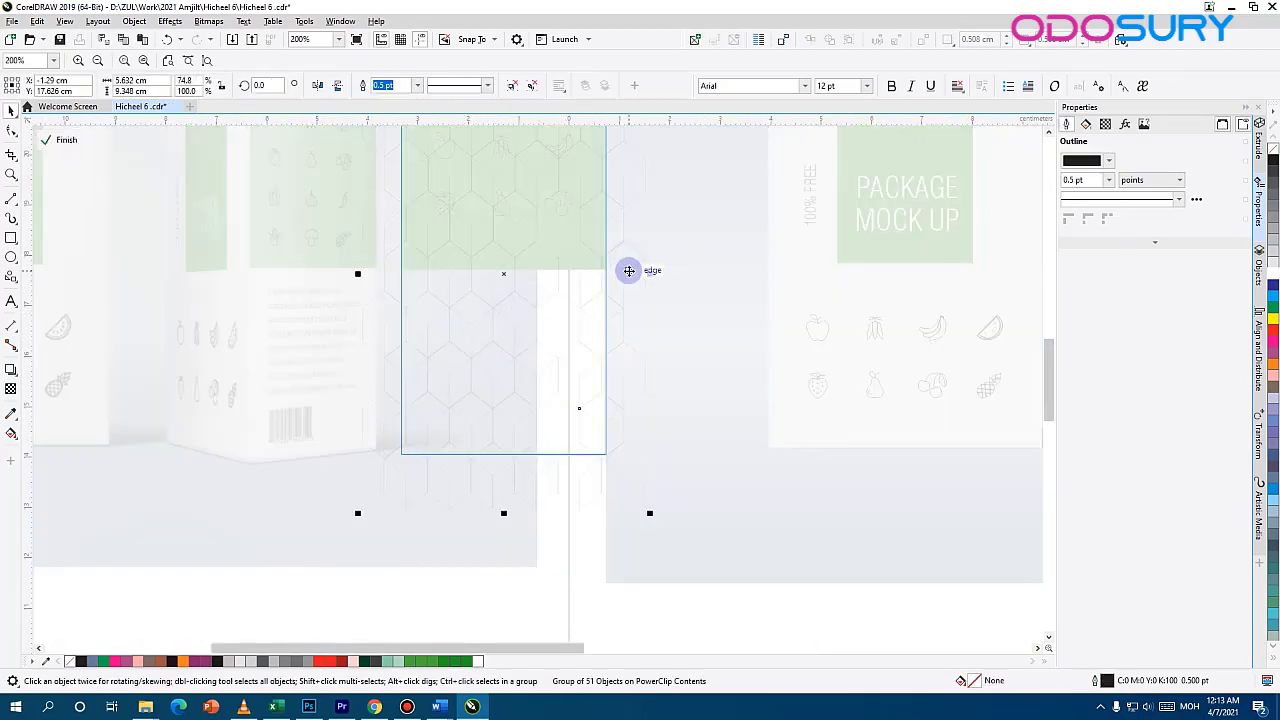
scroll(628, 271, "down", 2)
left_click_drag(648, 273, 690, 272)
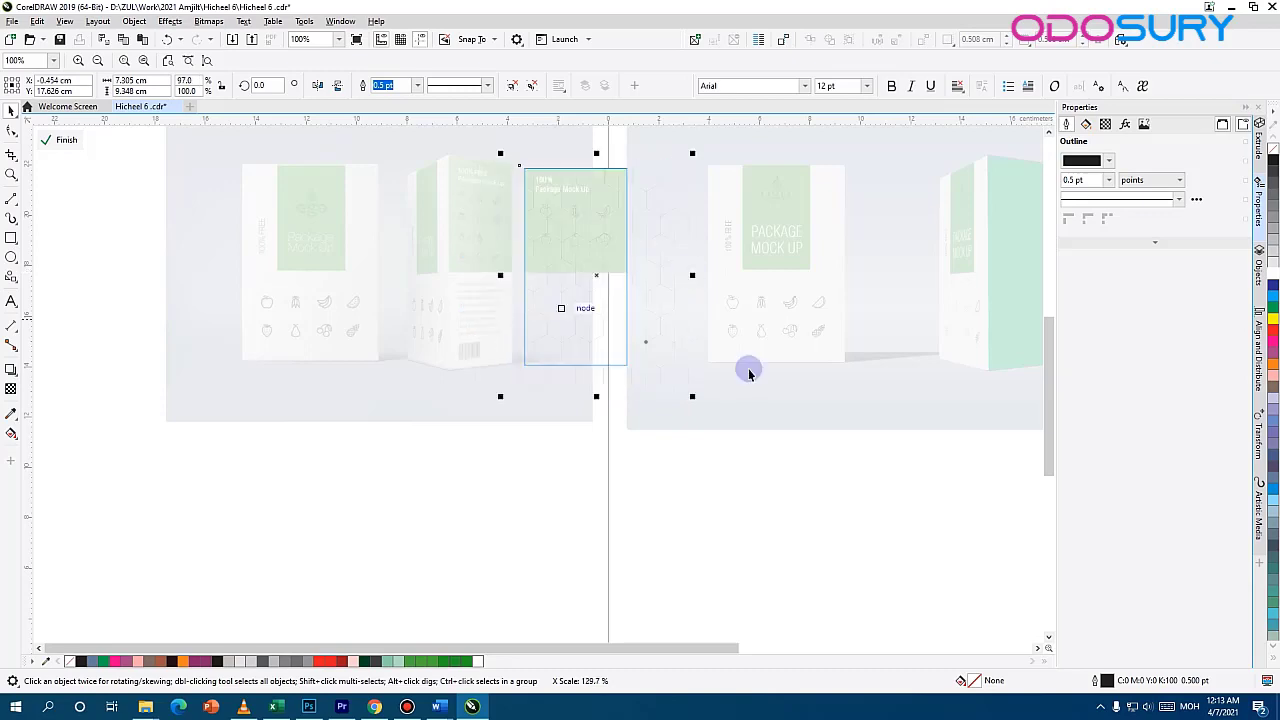
left_click(585, 416)
left_click(62, 141)
scroll(574, 343, "up", 5)
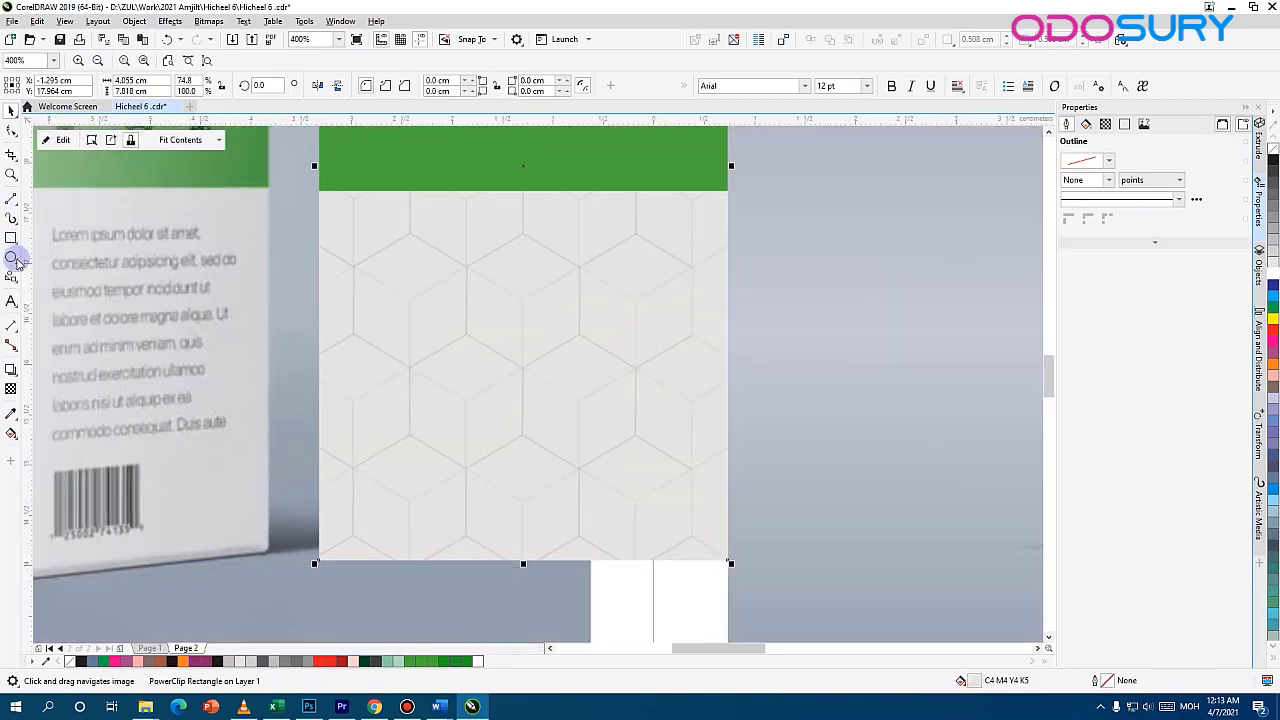
Draw a paragraph text frame about 3.4 by 2.3 cm below the green area and set its font size to 7 pt
key("F8")
left_click_drag(356, 226, 697, 457)
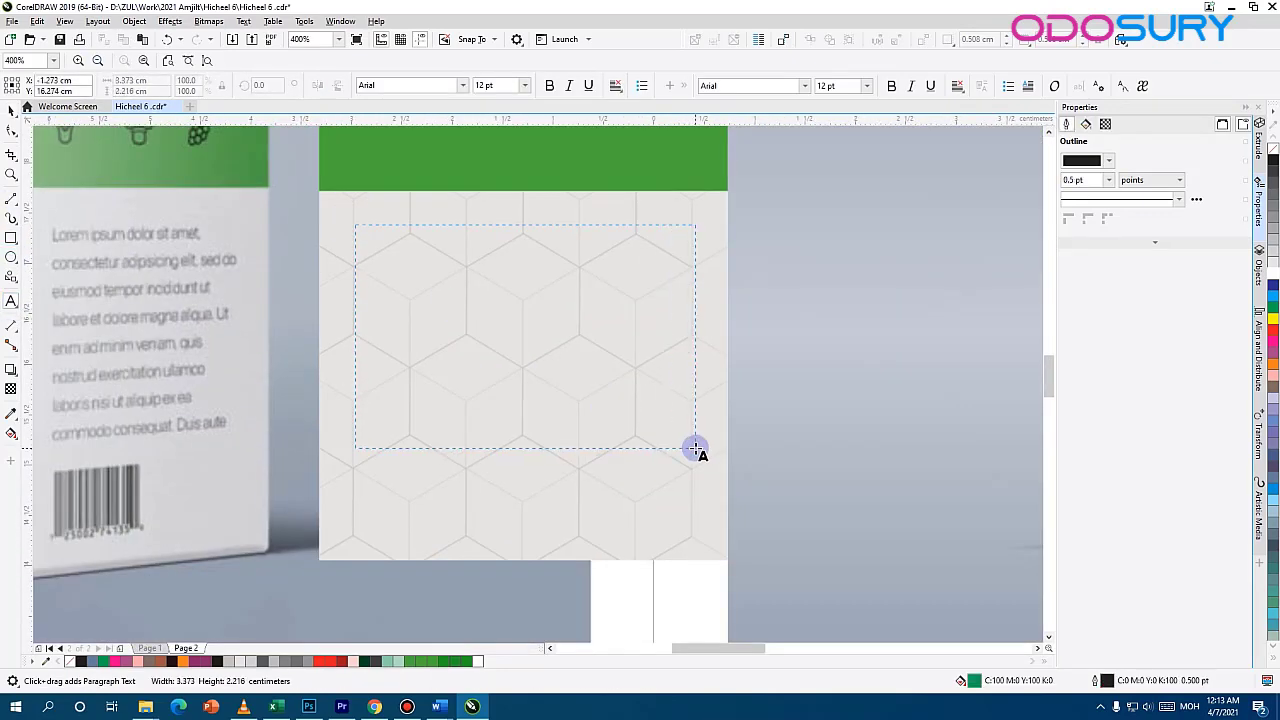
left_click(730, 82)
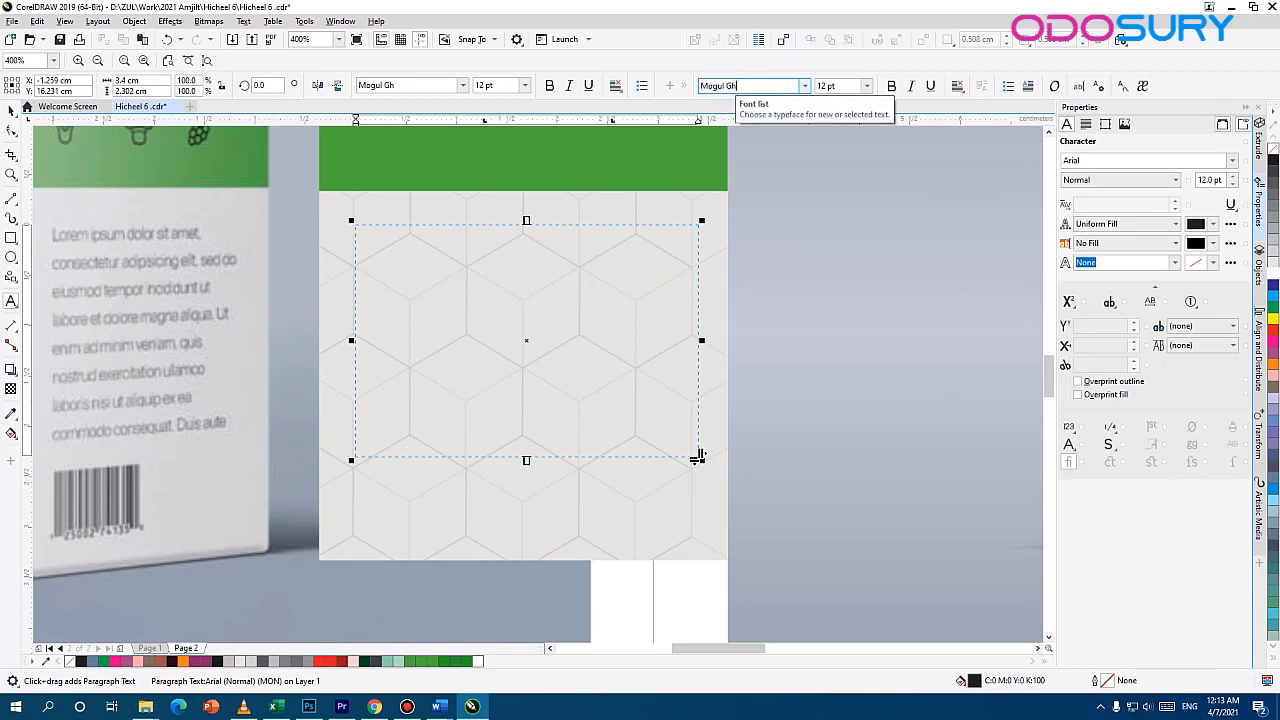
left_click(866, 87)
left_click(846, 116)
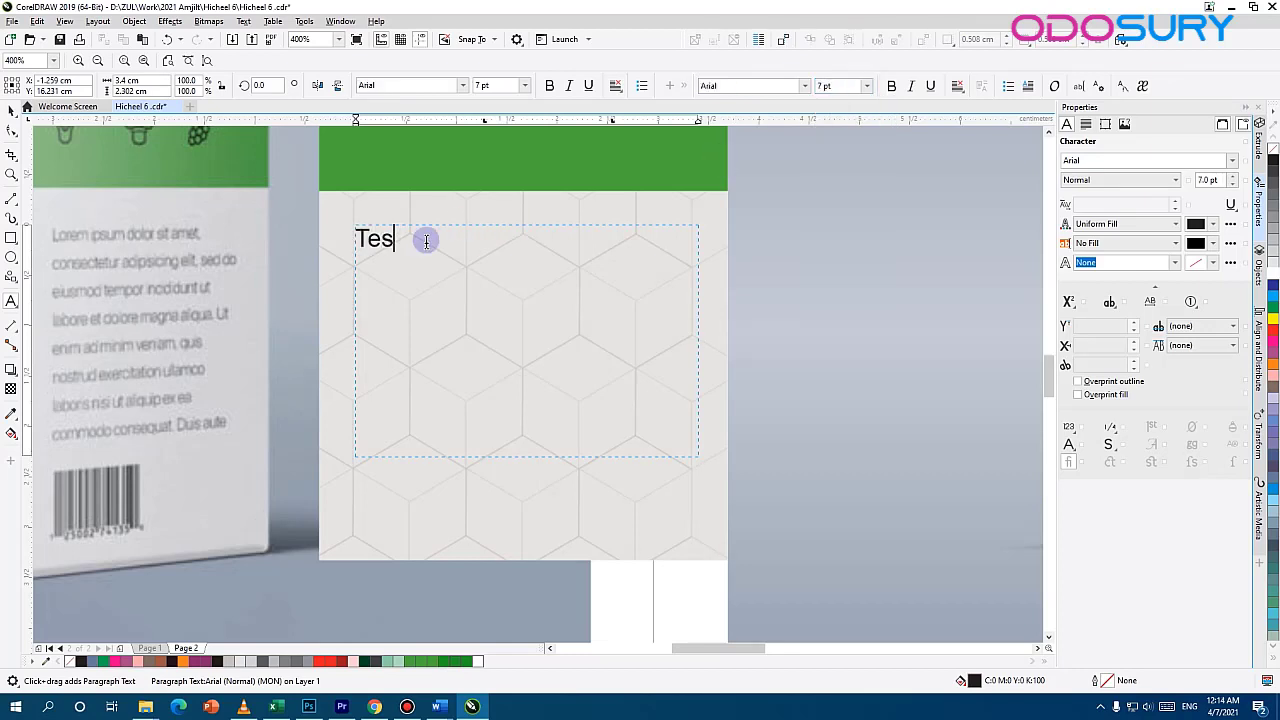
Enter the word Text in the frame and set its font to Mogul Helios
key("ctrl+a")
left_click(730, 85)
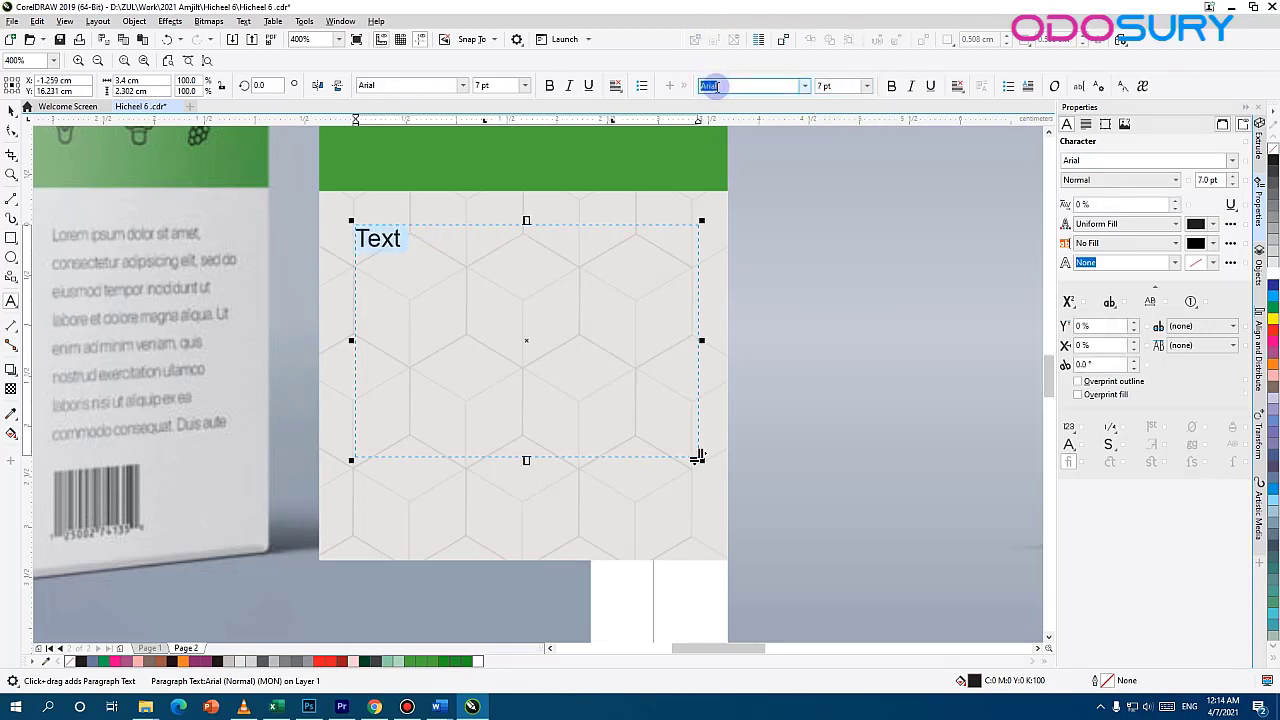
type("Mogul Helios")
key("Return")
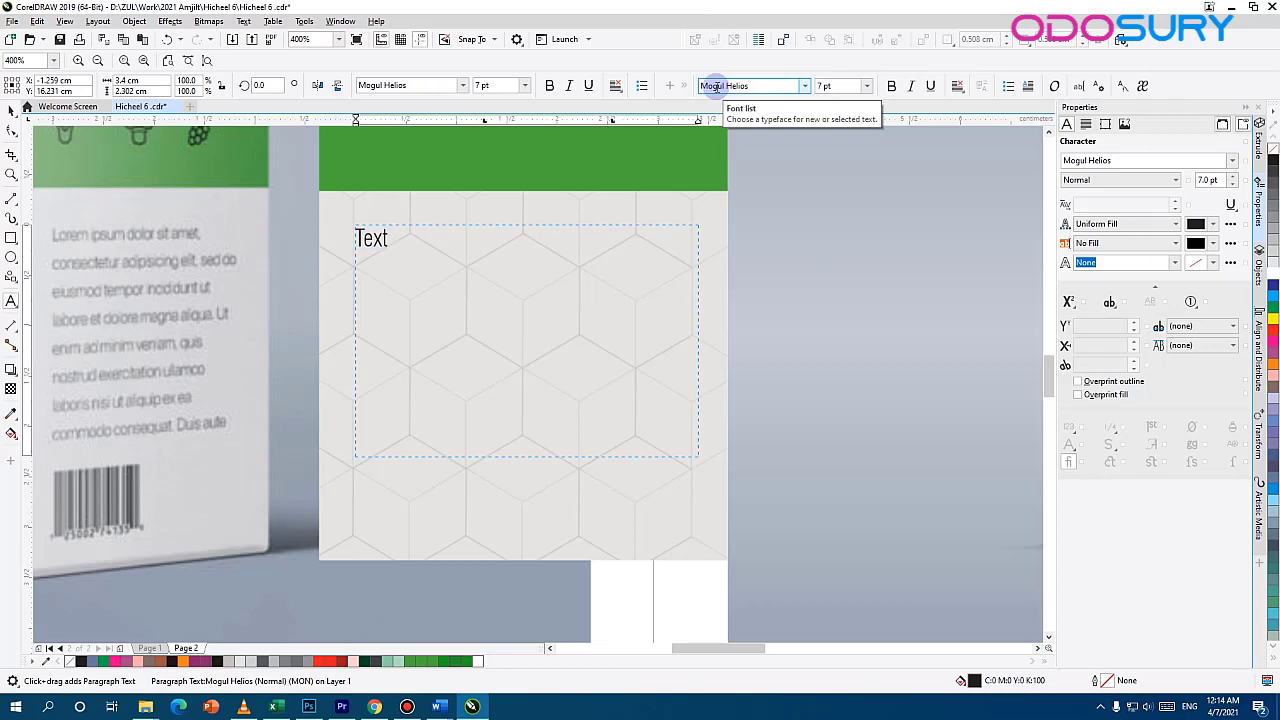
Fill the paragraph frame with eight lines of the repeated placeholder words "Text text"
key("ctrl+a")
key("ctrl+v")
key("ctrl+v")
key("ctrl+v")
key("ctrl+v")
key("ctrl+v")
key("ctrl+v")
key("ctrl+v")
key("ctrl+v")
key("ctrl+v")
key("ctrl+v")
key("ctrl+v")
key("ctrl+v")
key("ctrl+v")
key("ctrl+v")
key("ctrl+v")
key("ctrl+v")
key("ctrl+v")
key("ctrl+v")
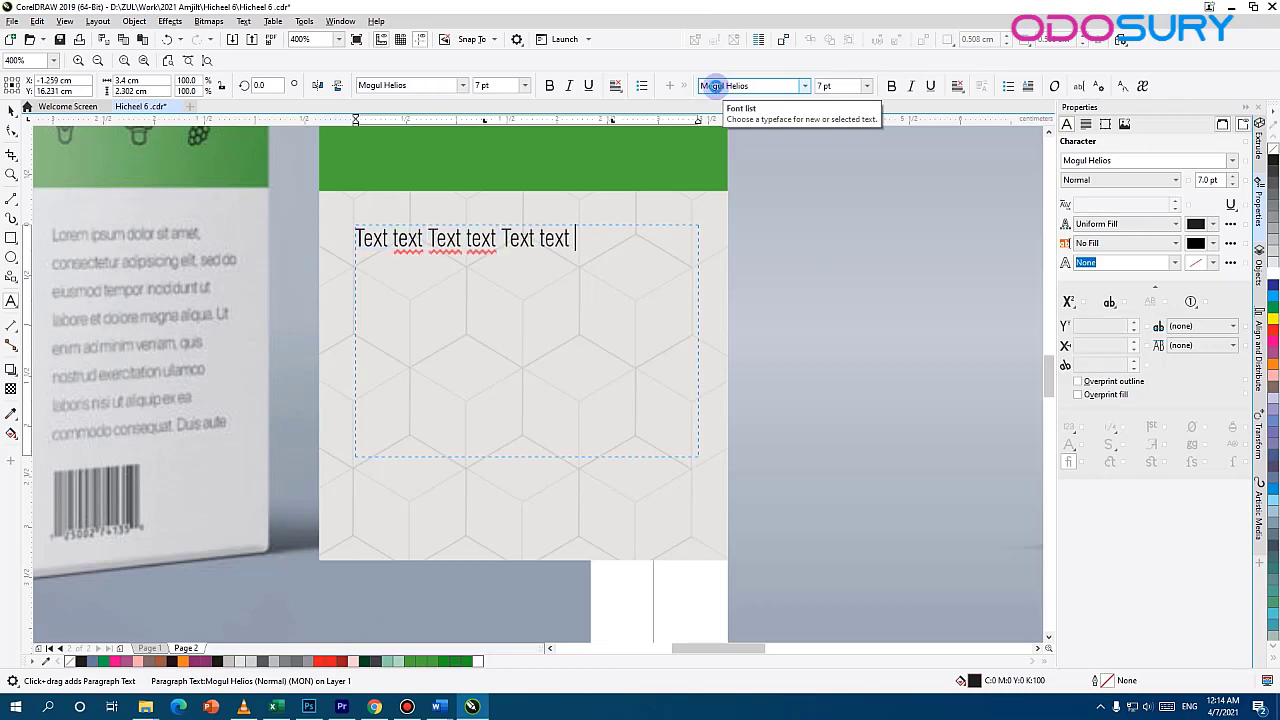
key("ctrl+v")
key("ctrl+v")
key("ctrl+v")
key("ctrl+v")
key("ctrl+v")
key("ctrl+v")
key("ctrl+v")
key("ctrl+v")
key("ctrl+v")
key("ctrl+v")
key("ctrl+v")
key("ctrl+v")
key("ctrl+v")
key("ctrl+v")
key("ctrl+v")
key("ctrl+v")
key("ctrl+v")
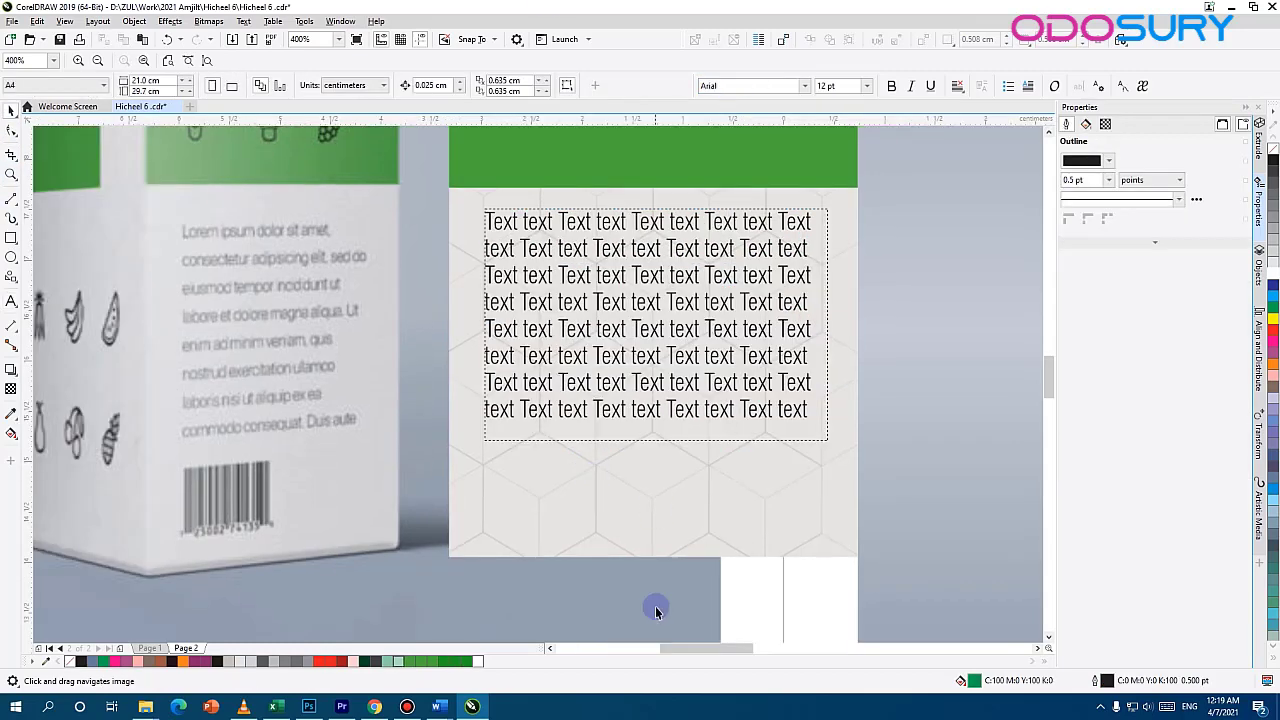
Add a separate artistic text line with a ten-digit barcode number beneath the paragraph frame
key("F8")
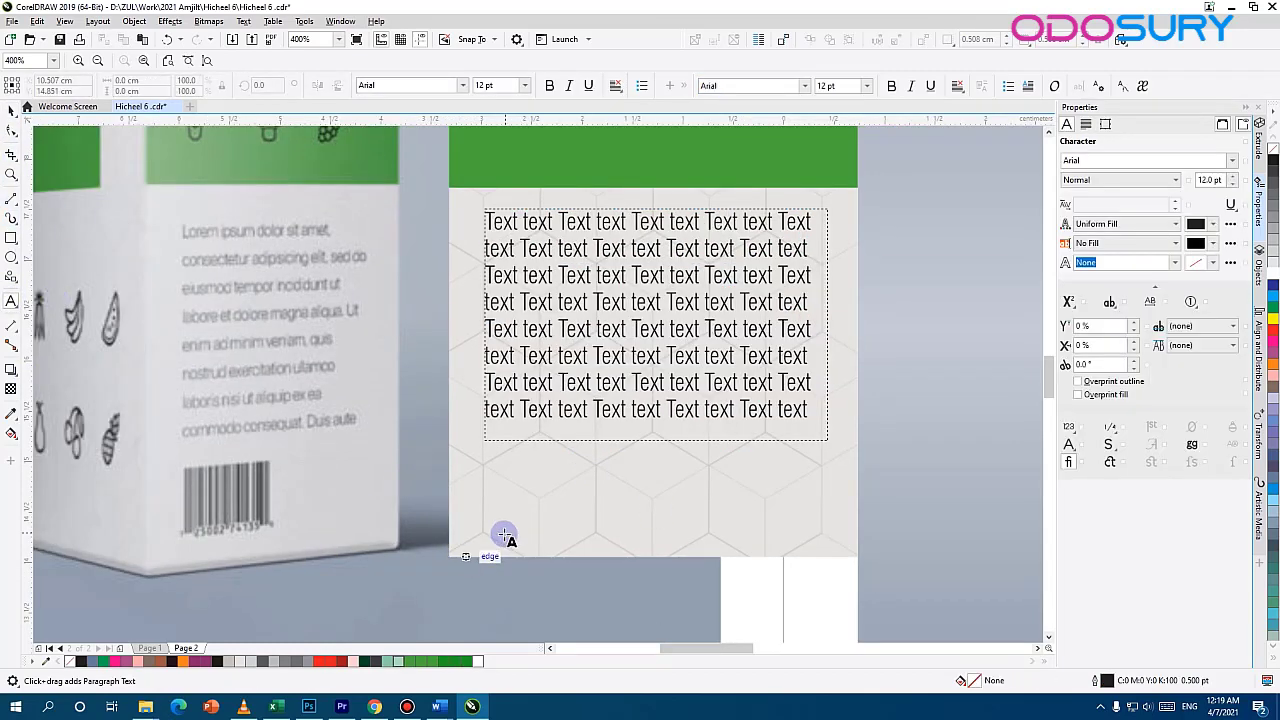
left_click(502, 548)
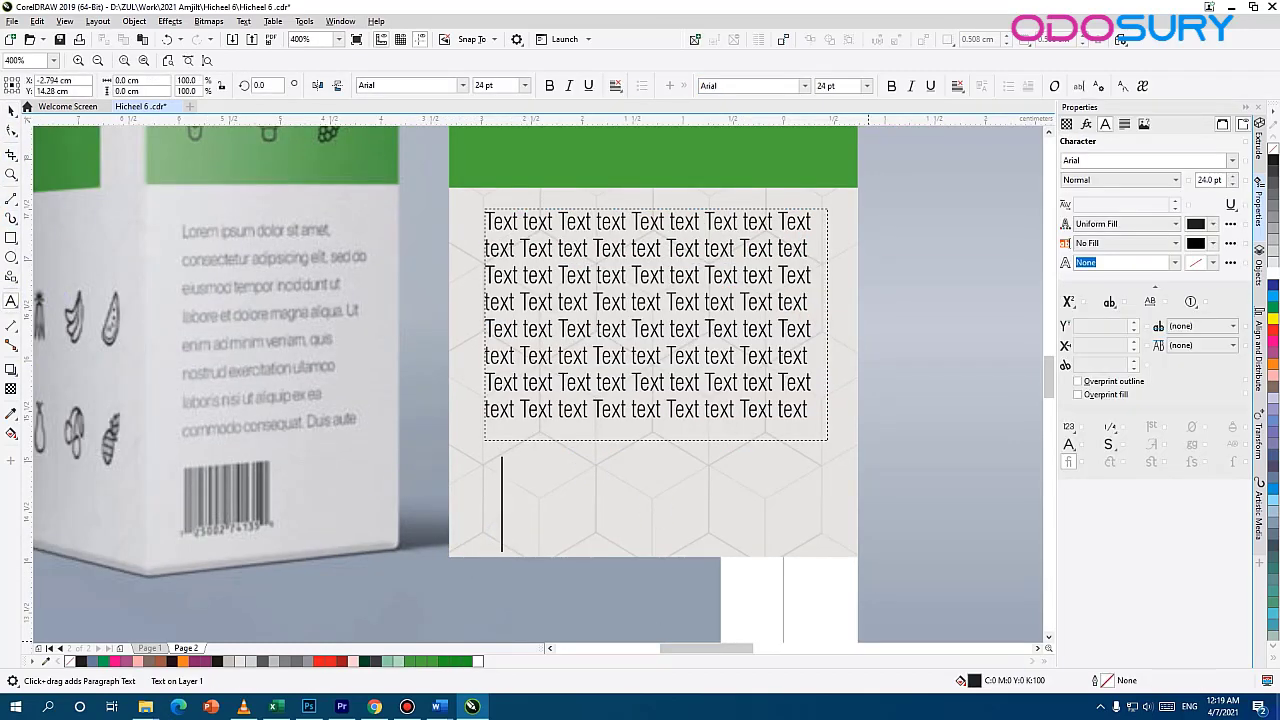
type("1992")
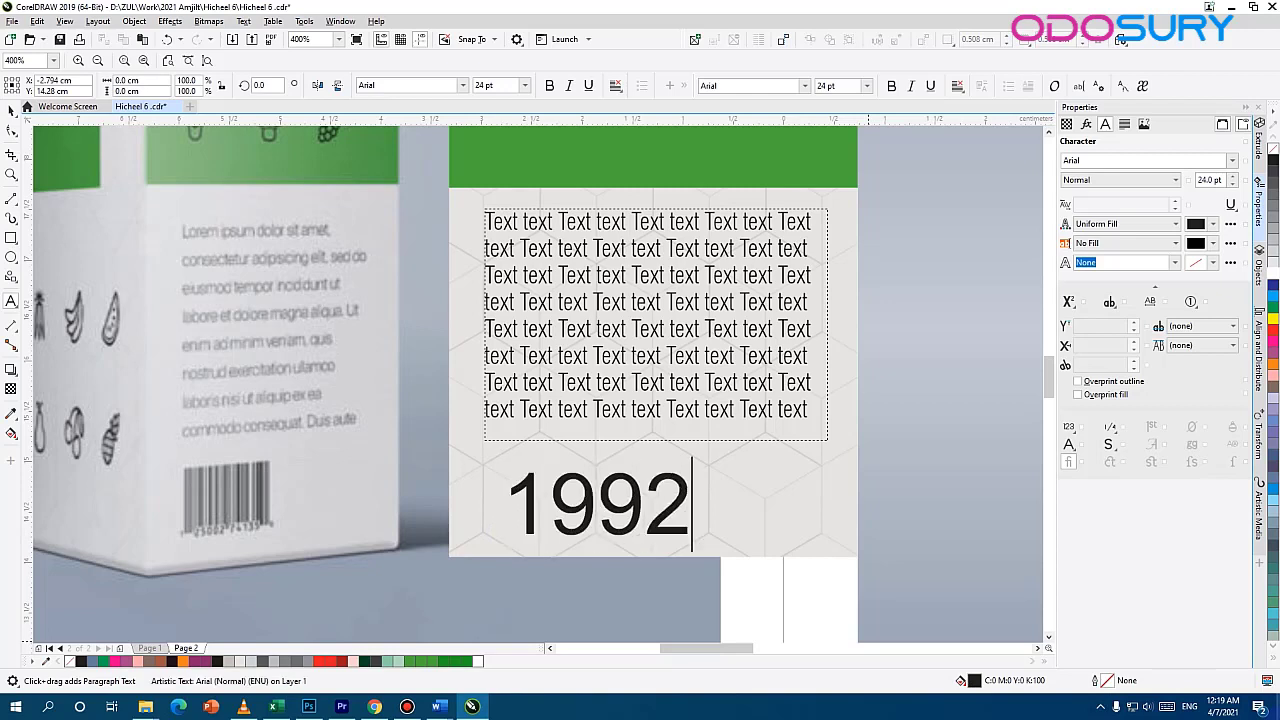
type("0716")
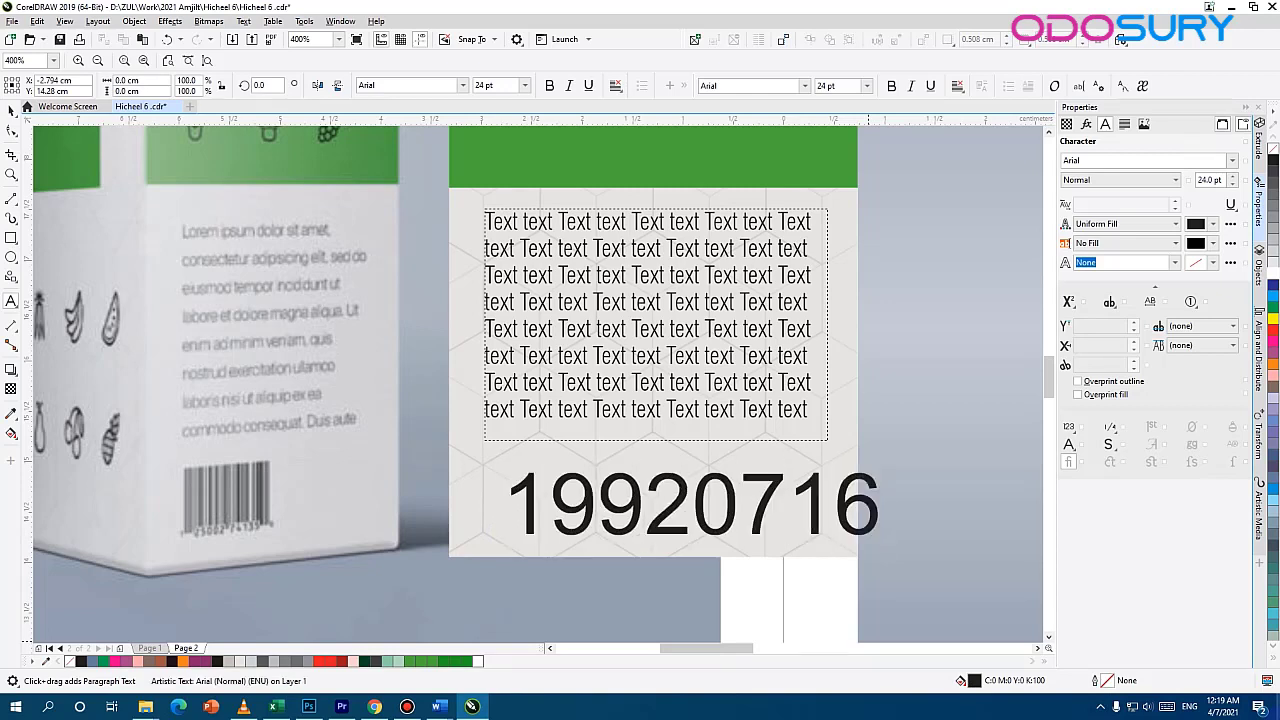
type("20")
key("ctrl+a")
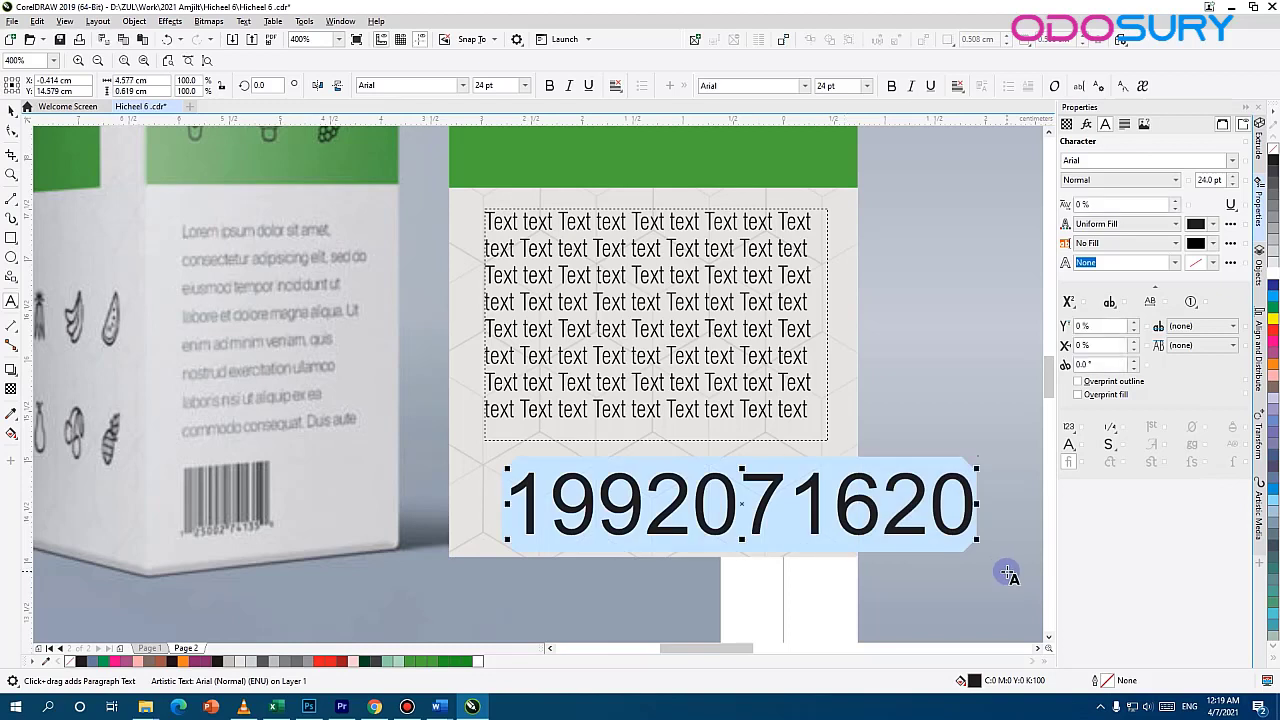
Try tightening the character spacing of the barcode number to -30%
key("ctrl+shift+comma")
key("ctrl+shift+comma")
key("ctrl+shift+comma")
key("ctrl+shift+comma")
key("ctrl+shift+comma")
key("ctrl+shift+comma")
key("ctrl+shift+comma")
key("ctrl+shift+comma")
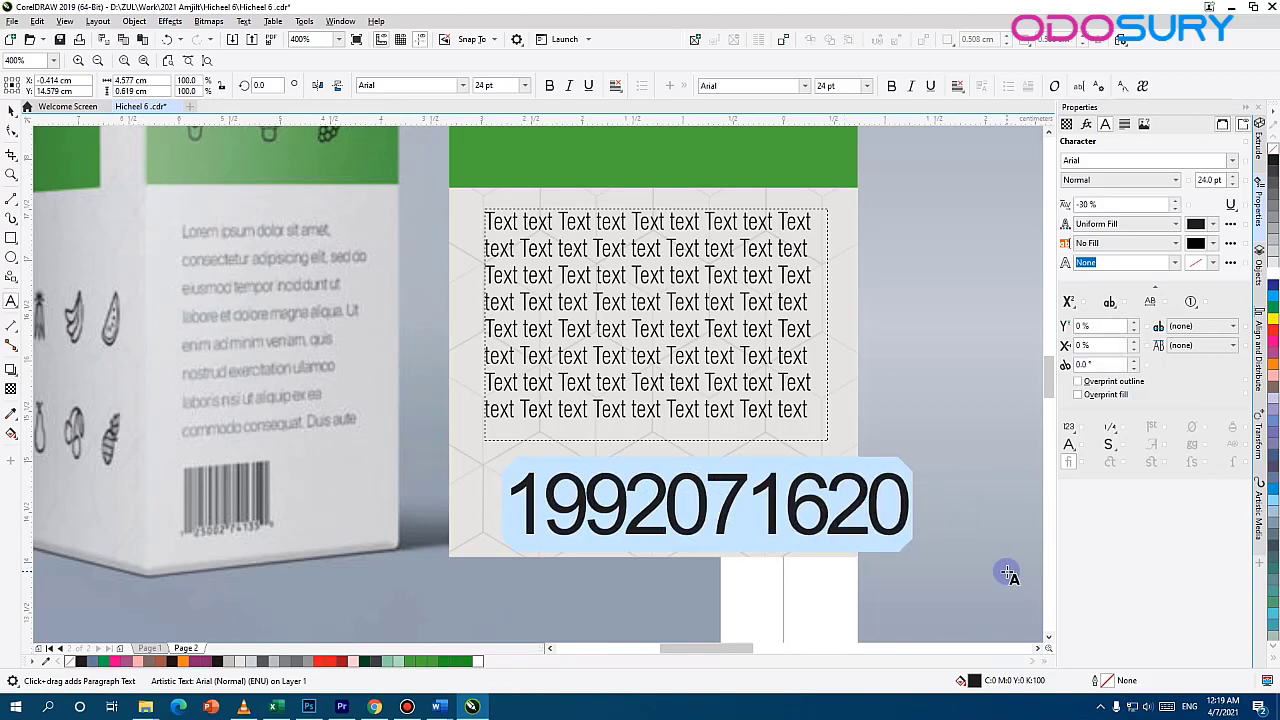
key("ctrl+z")
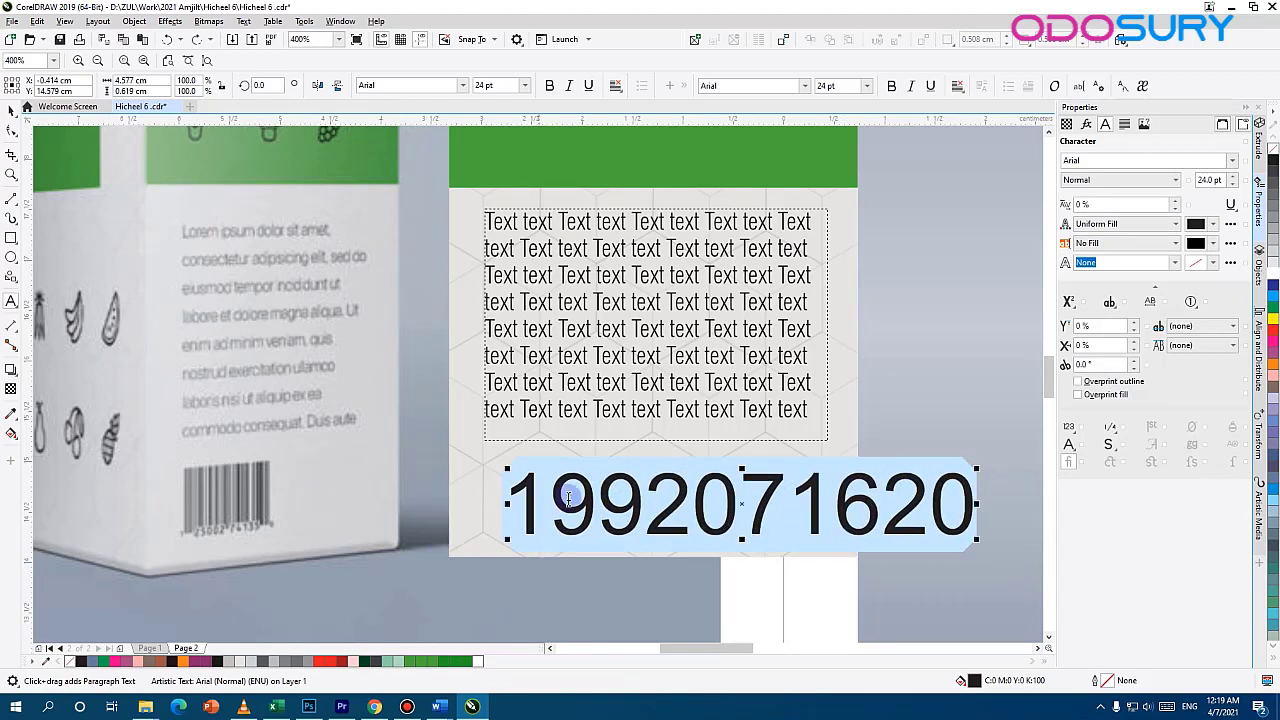
Prefix the barcode number with 00 and set the number to 7 pt
left_click(532, 494)
type("00")
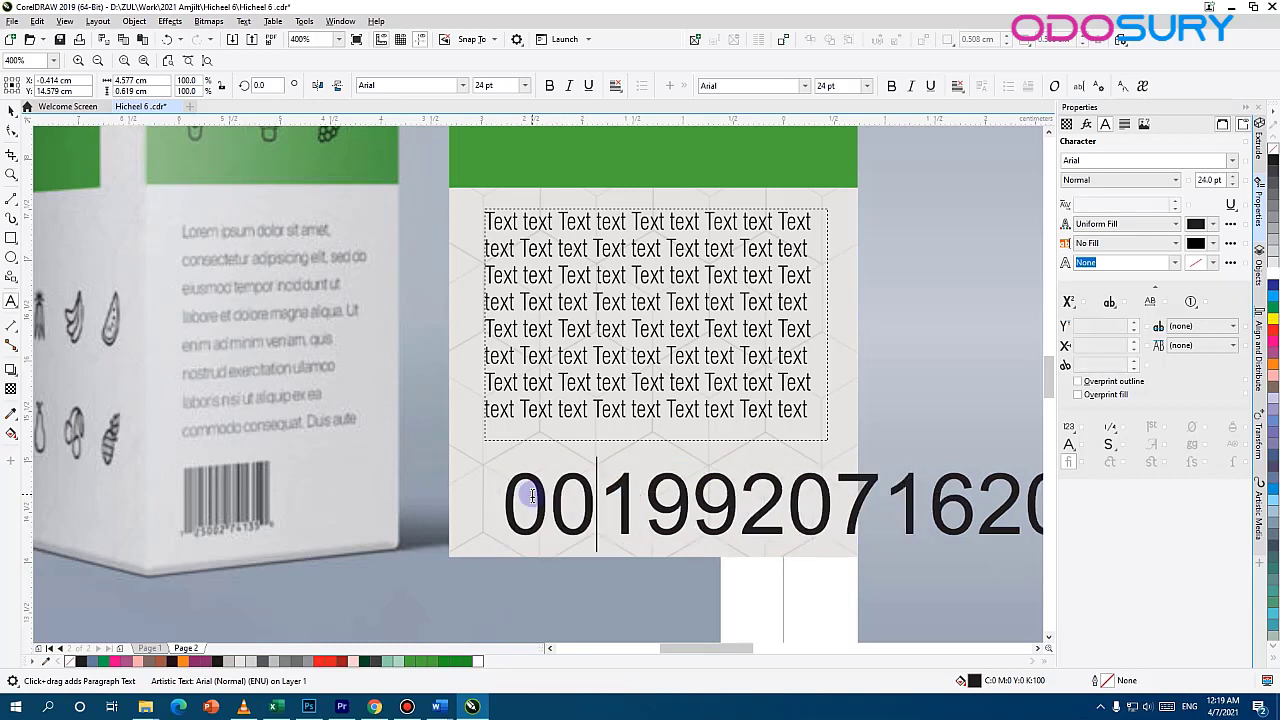
key("ctrl+a")
left_click(867, 85)
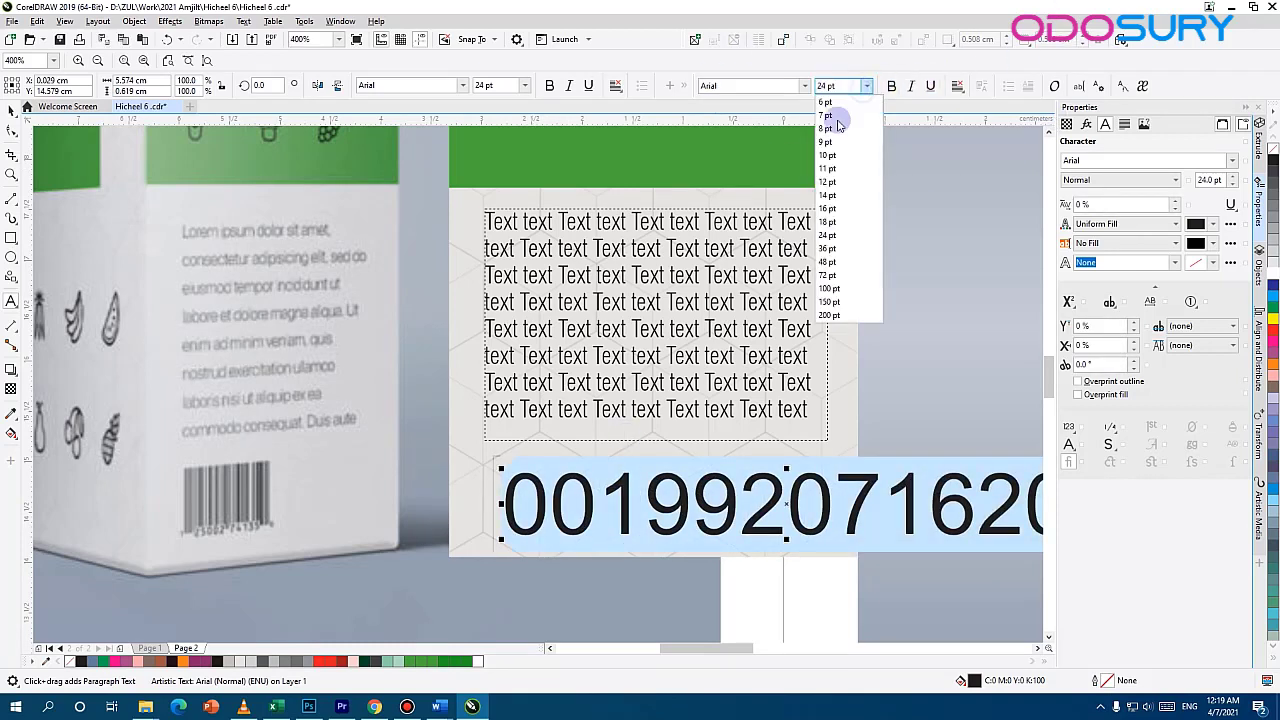
left_click(828, 106)
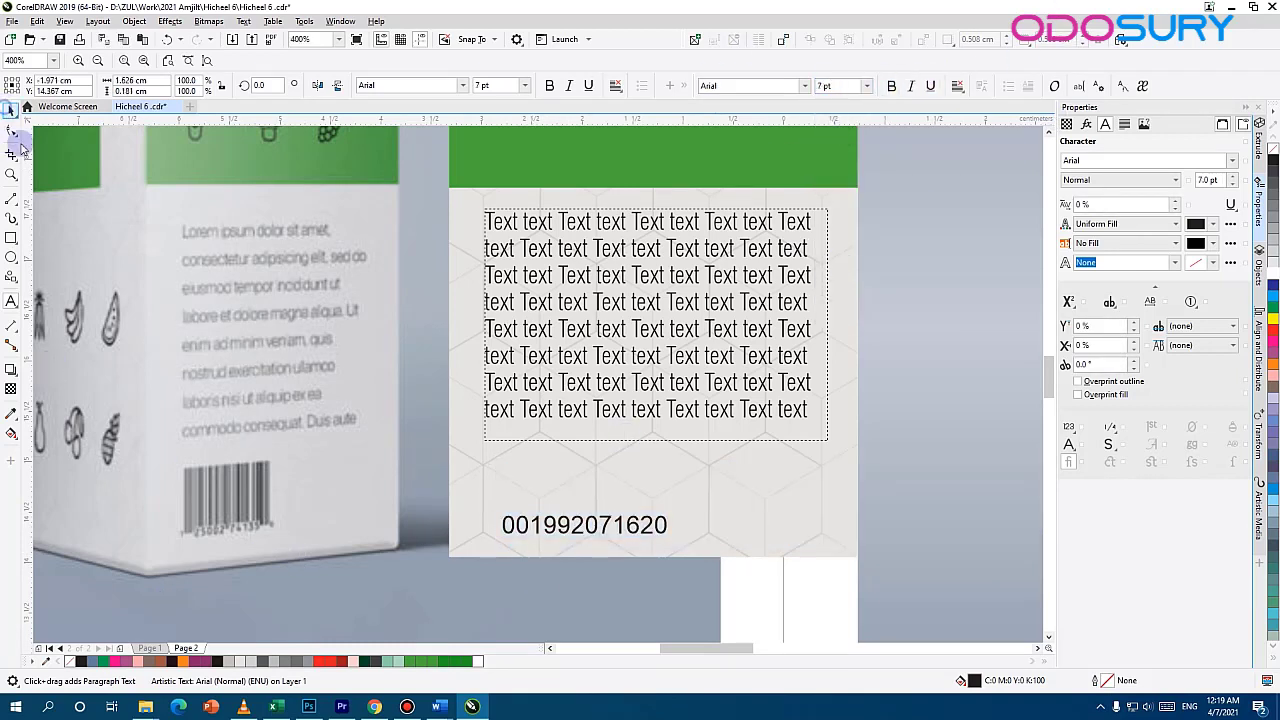
left_click_drag(612, 522, 591, 528)
left_click(610, 528)
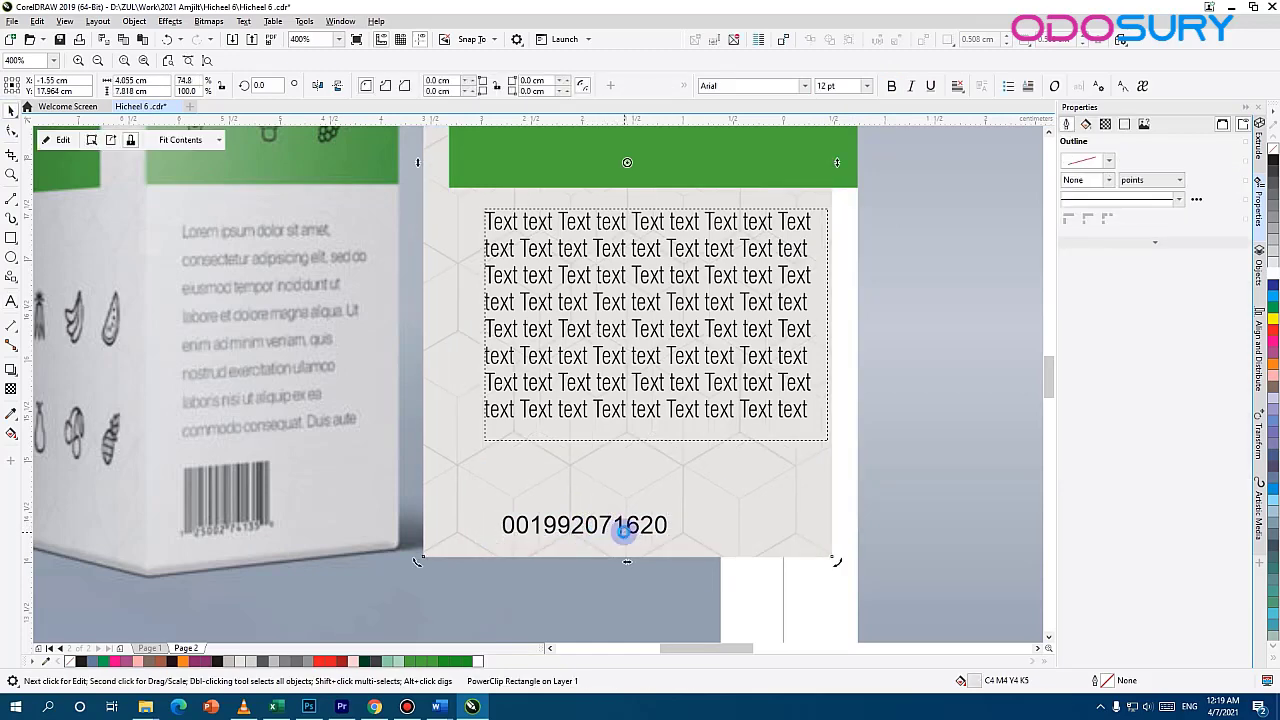
Start inserting a barcode based on the twelve-digit number, using the EAN-13 format
left_click(594, 512, "ctrl")
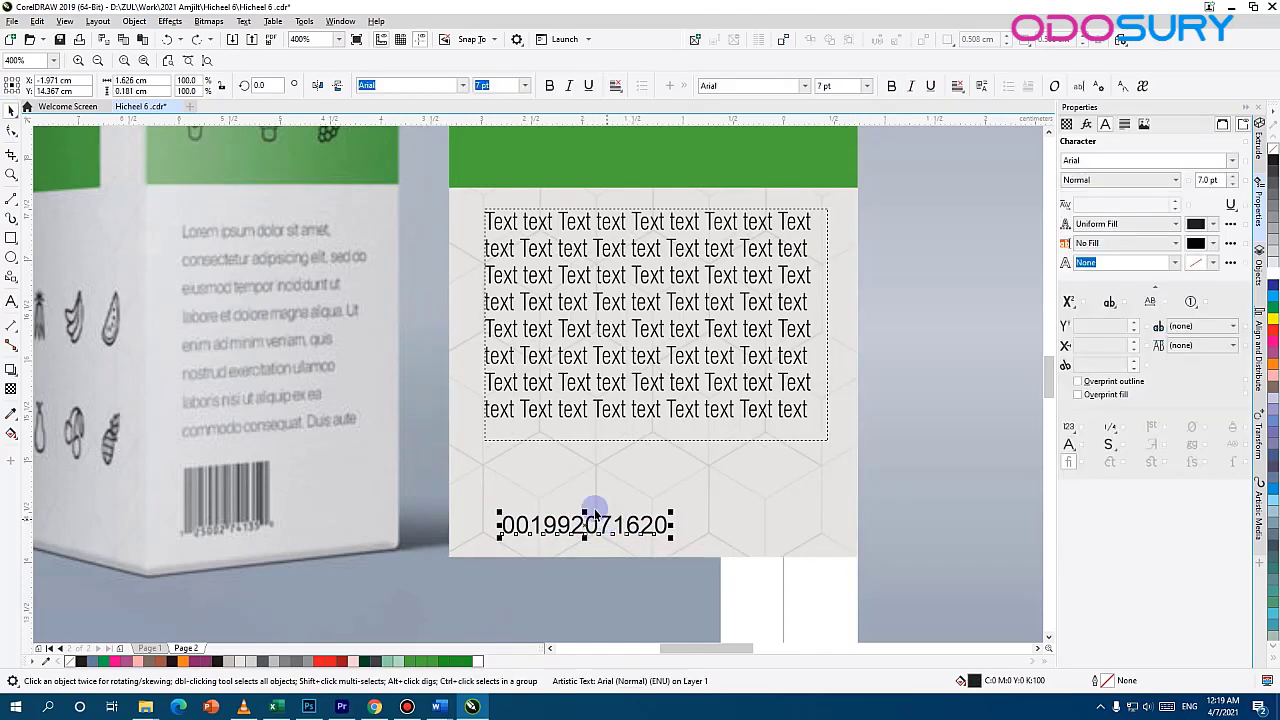
left_click(136, 22)
mouse_move(163, 51)
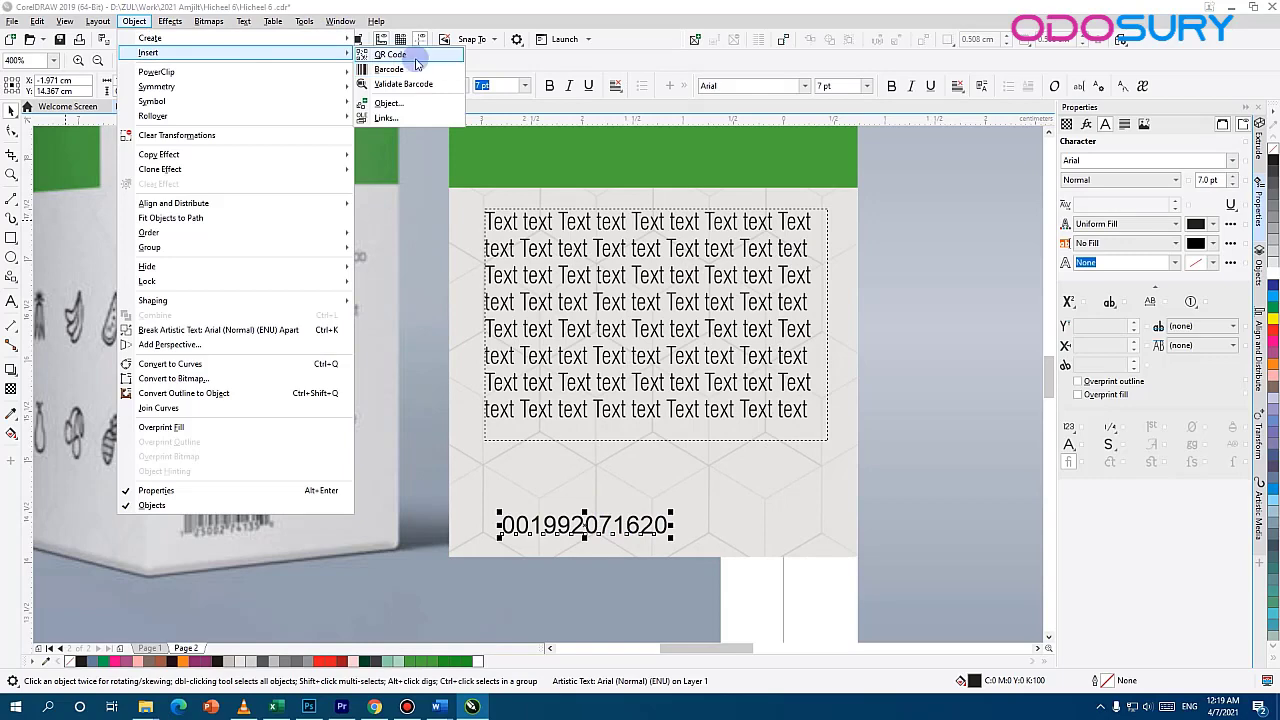
left_click(400, 70)
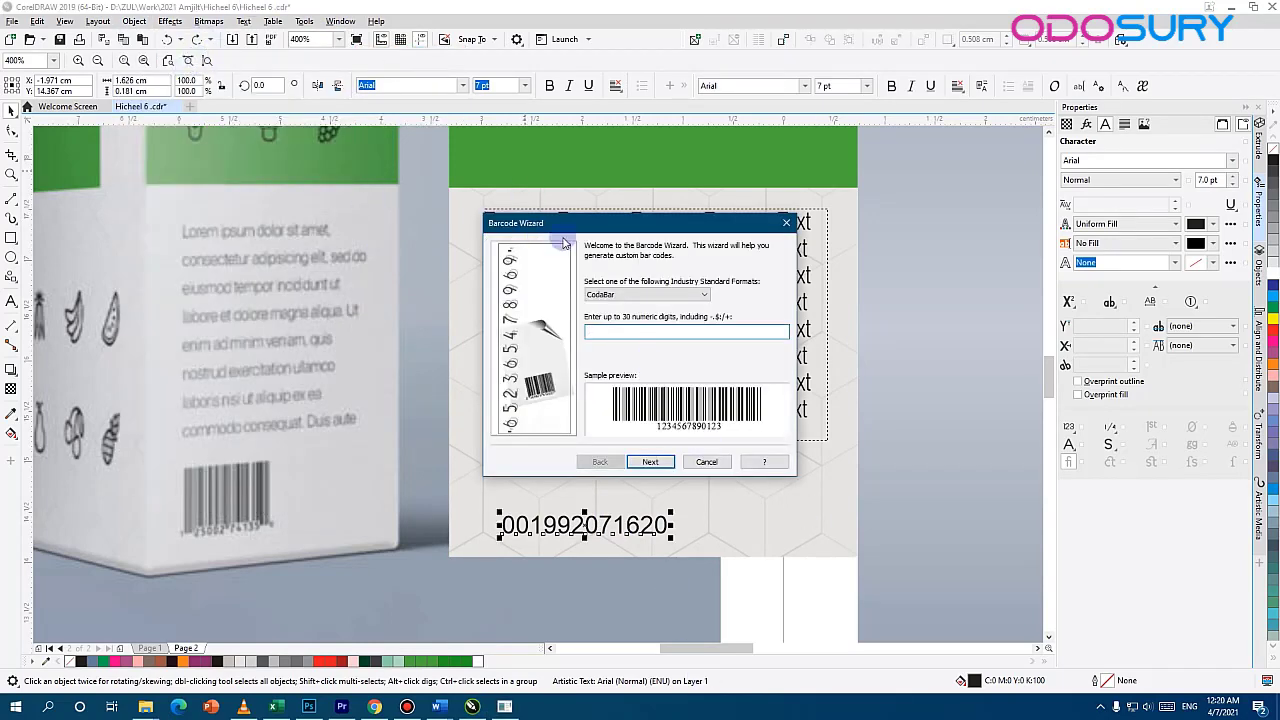
left_click_drag(606, 226, 541, 180)
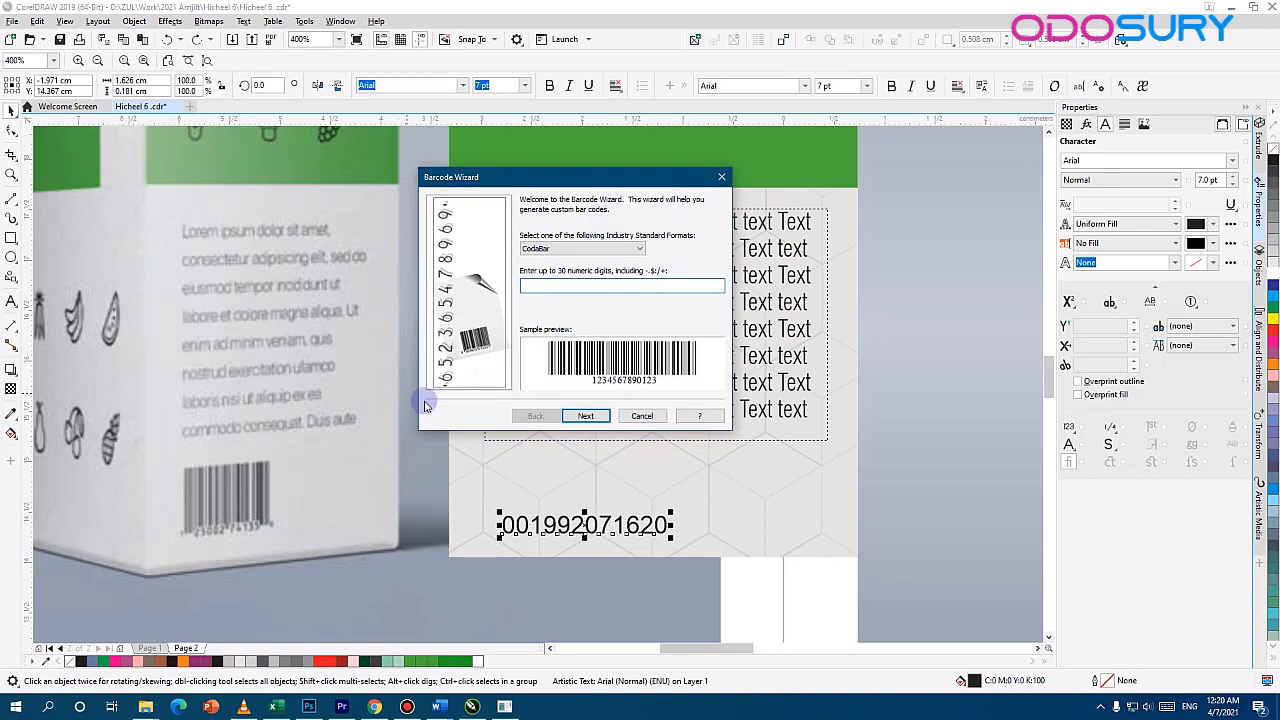
left_click(562, 249)
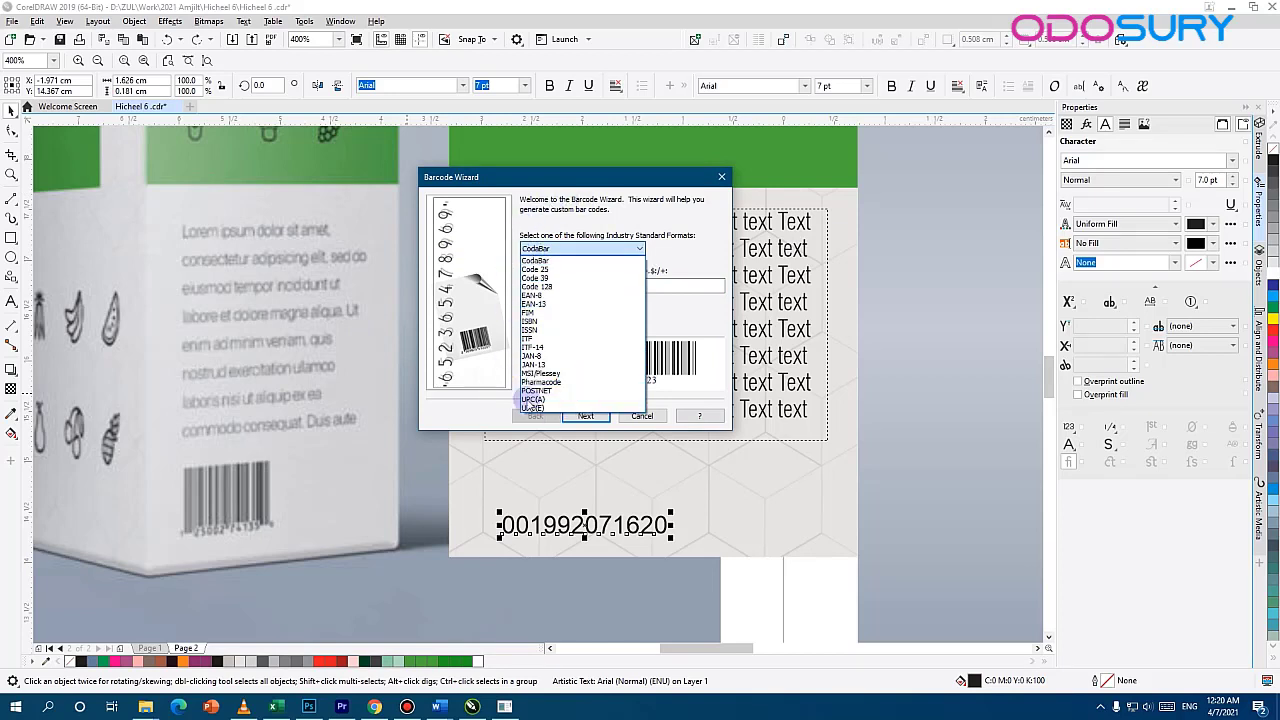
left_click(552, 305)
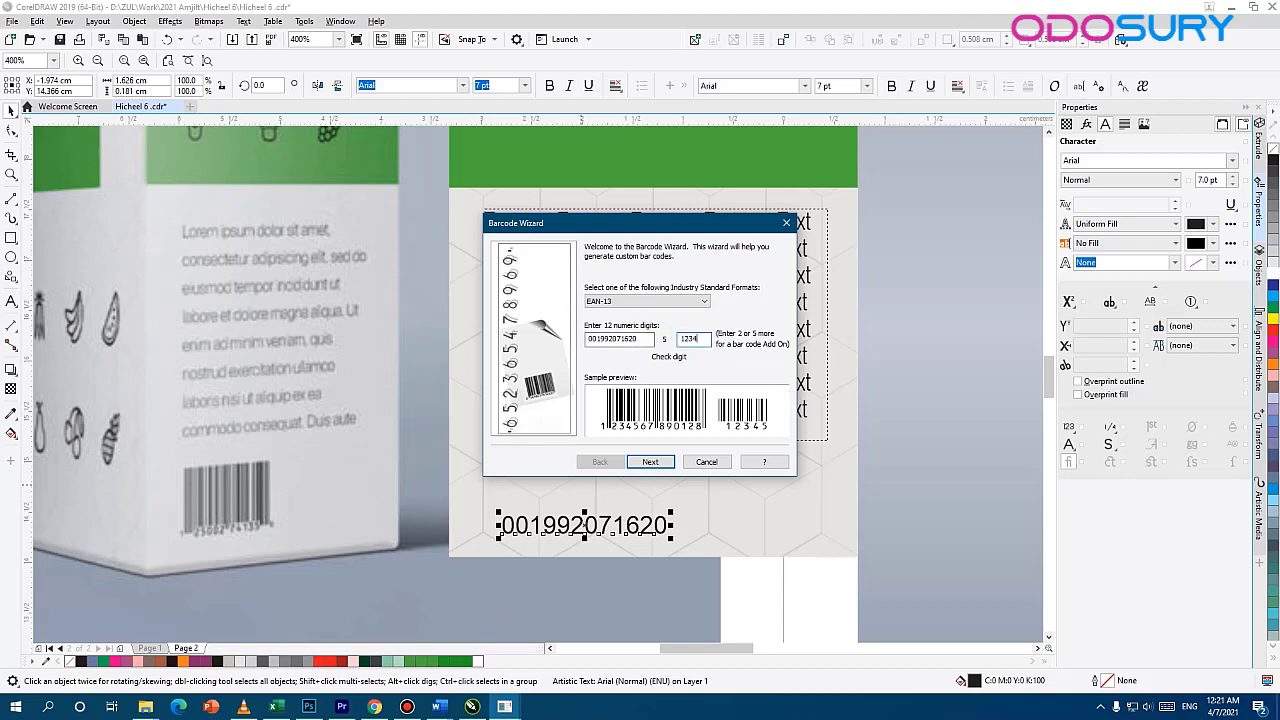
Generate the barcode from the twelve-digit number with the add-on 12345, at 300 dpi and a bar height of 1.0 inch
left_click(652, 462)
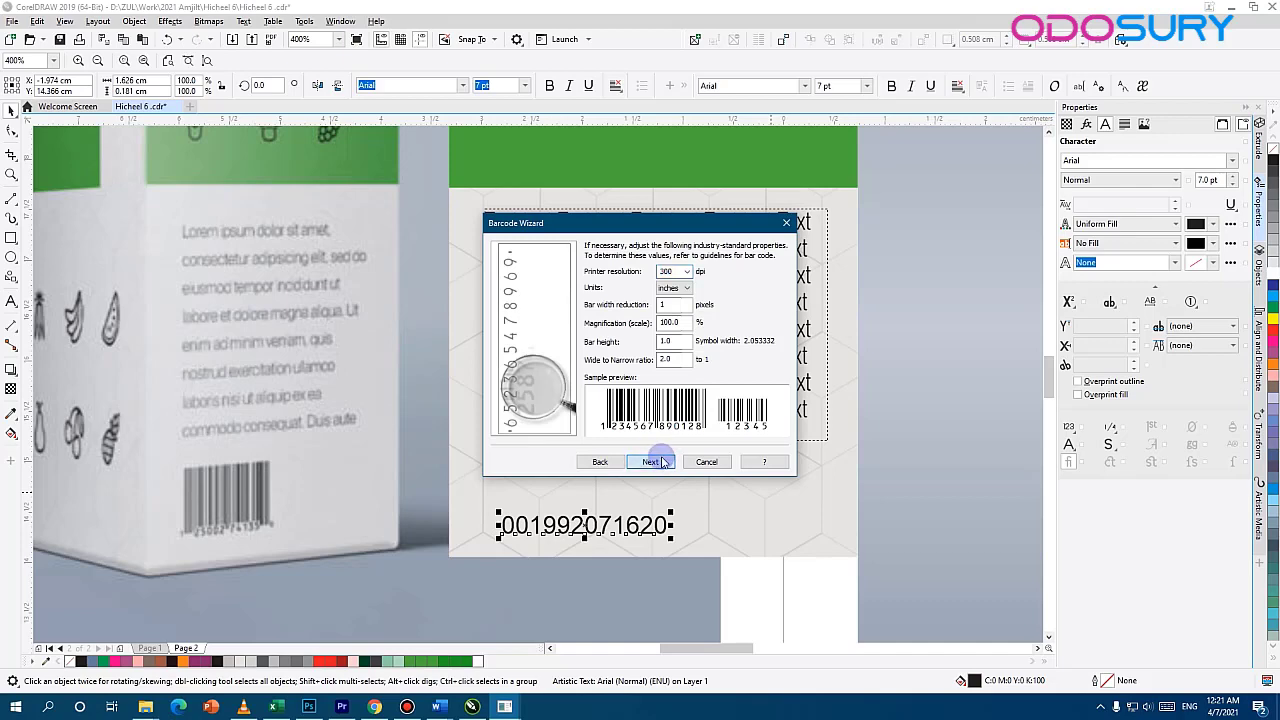
left_click(662, 462)
left_click(652, 462)
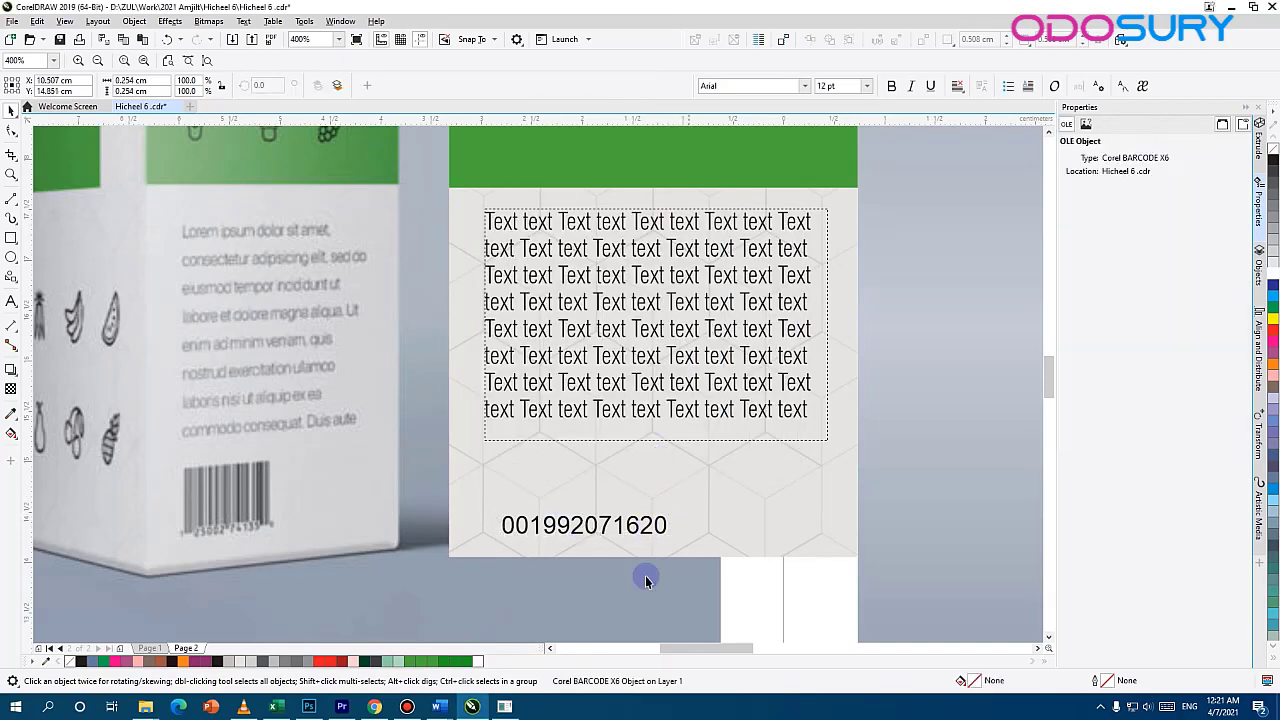
scroll(660, 585, "down", 4)
scroll(876, 548, "right", 5)
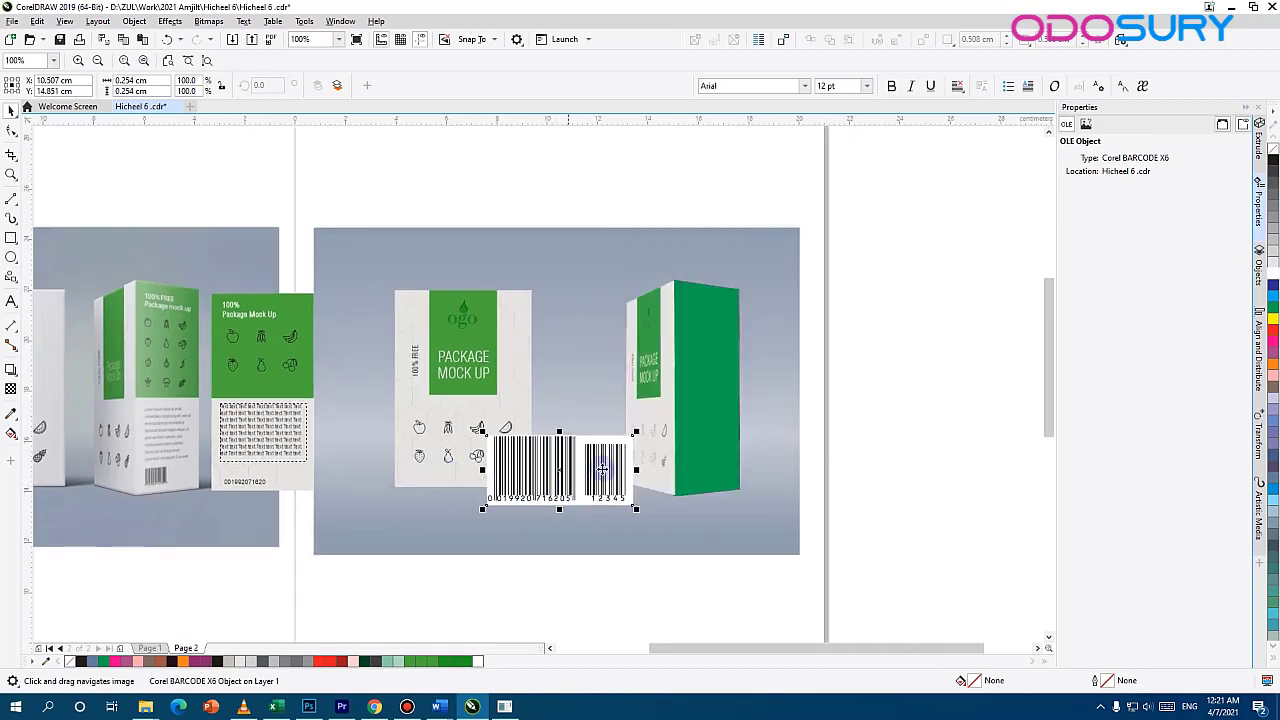
Move the barcode with the add-on from the package front to just below the side panel
left_click_drag(546, 491, 285, 493)
scroll(285, 494, "up", 2)
left_click_drag(383, 478, 499, 473)
left_click_drag(357, 446, 437, 529)
scroll(459, 438, "down", 1)
Generate an EAN-13 barcode from the twelve-digit number without an add-on, at 300 dpi and a bar height of 1.0 inch
left_click(427, 430)
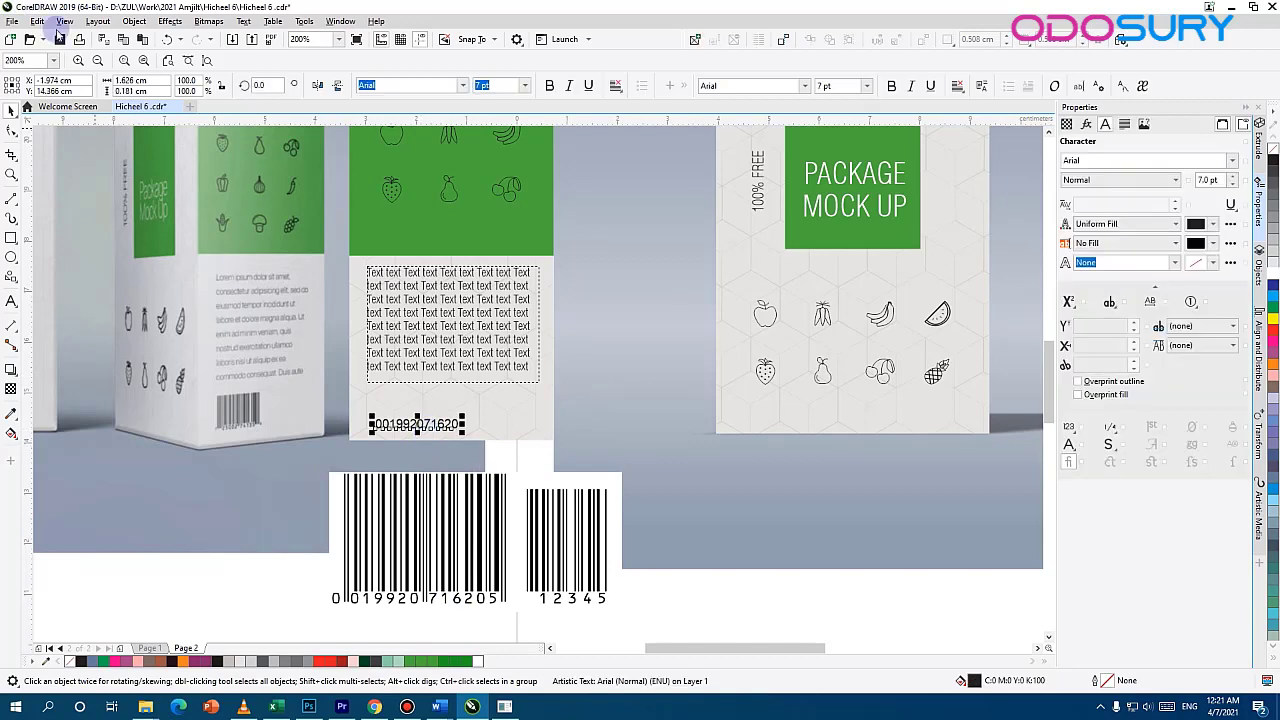
left_click(134, 21)
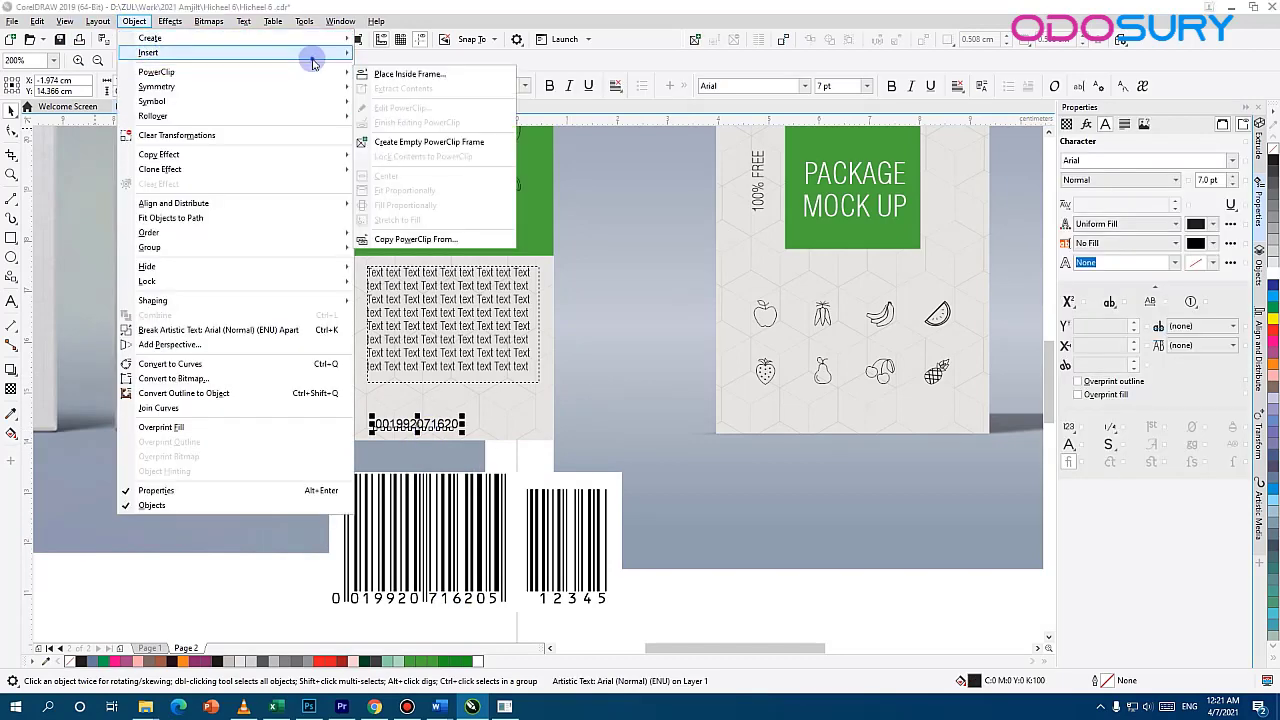
mouse_move(150, 52)
left_click(403, 73)
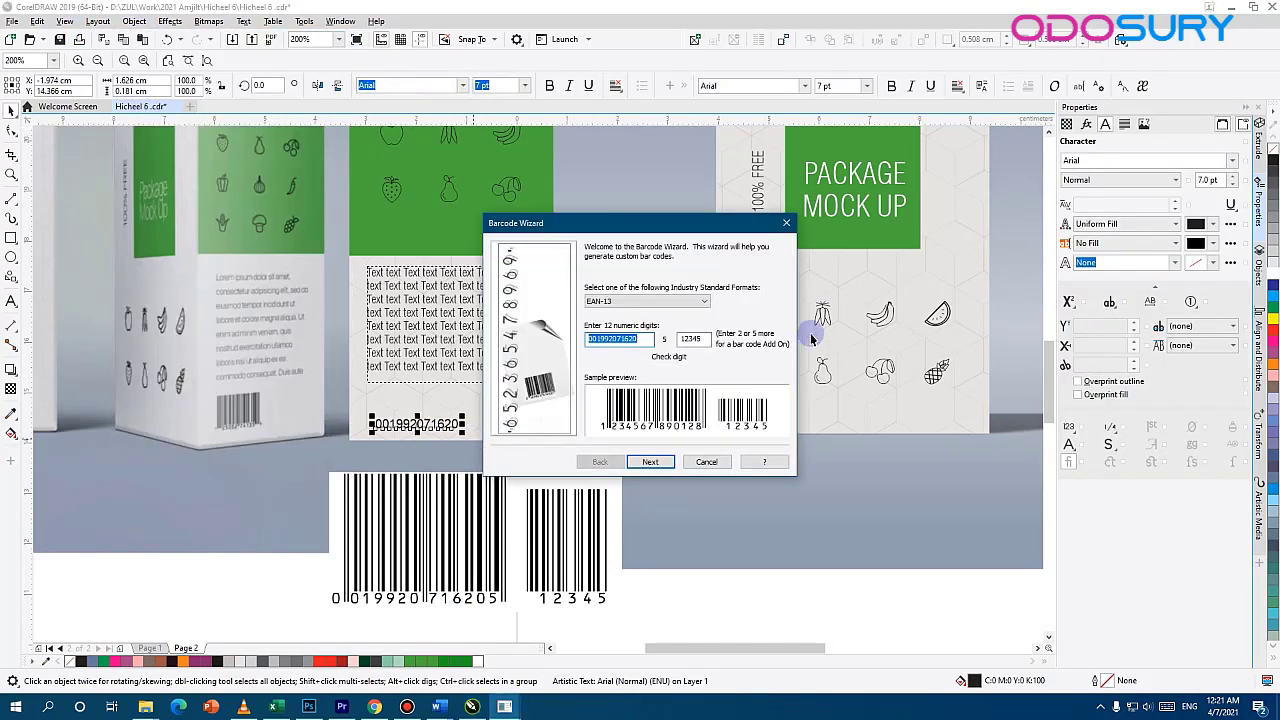
double_click(704, 338)
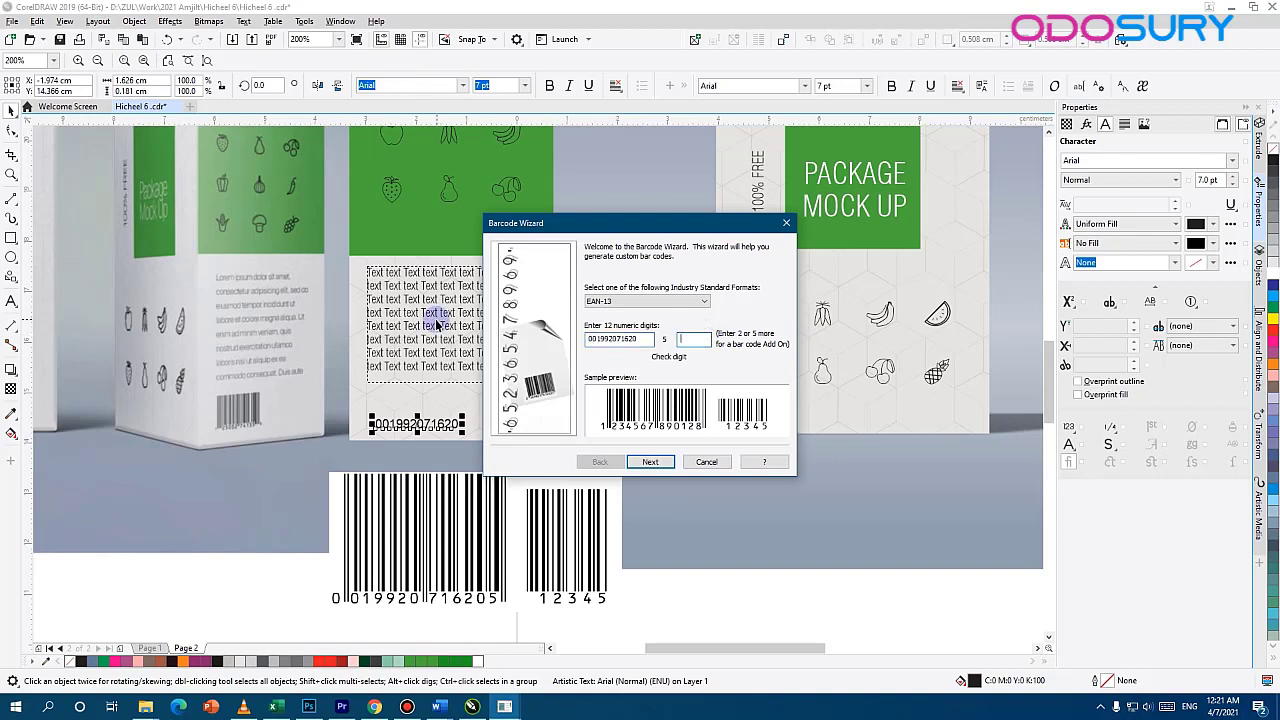
left_click(651, 461)
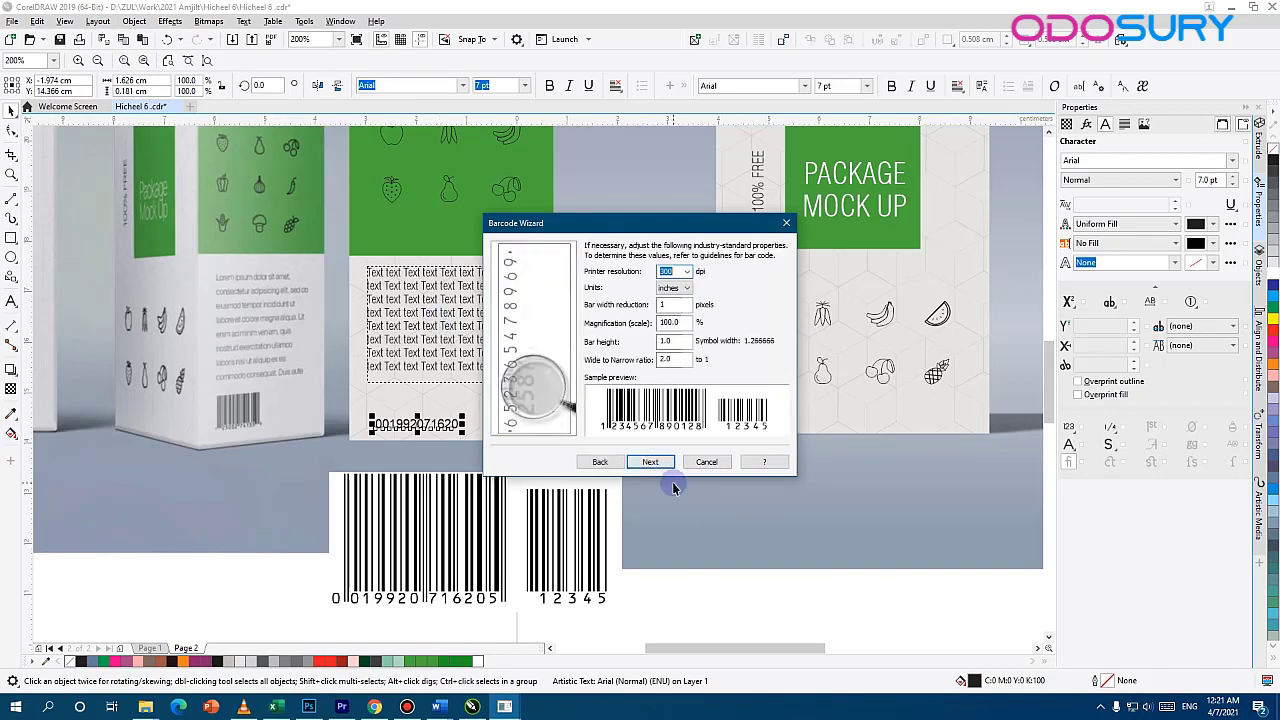
left_click(651, 462)
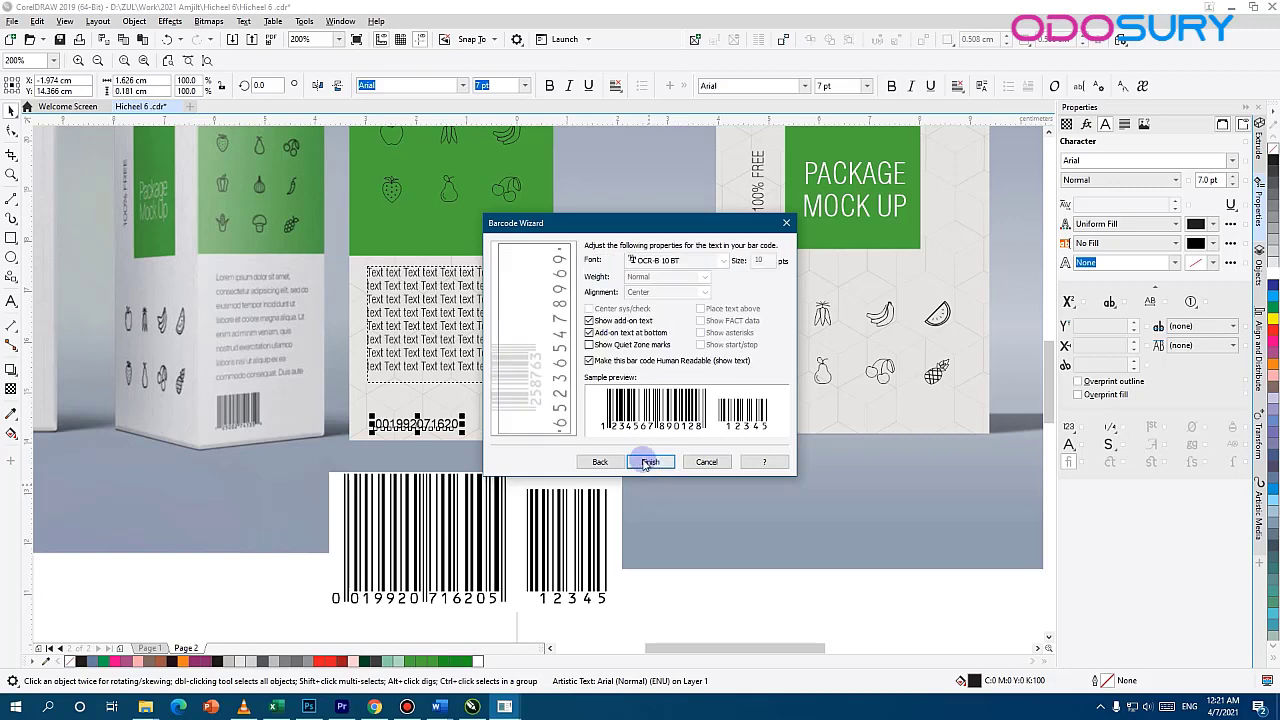
left_click(647, 462)
Move the new barcode without the add-on next to the first barcode below the side panel
scroll(913, 425, "down", 3)
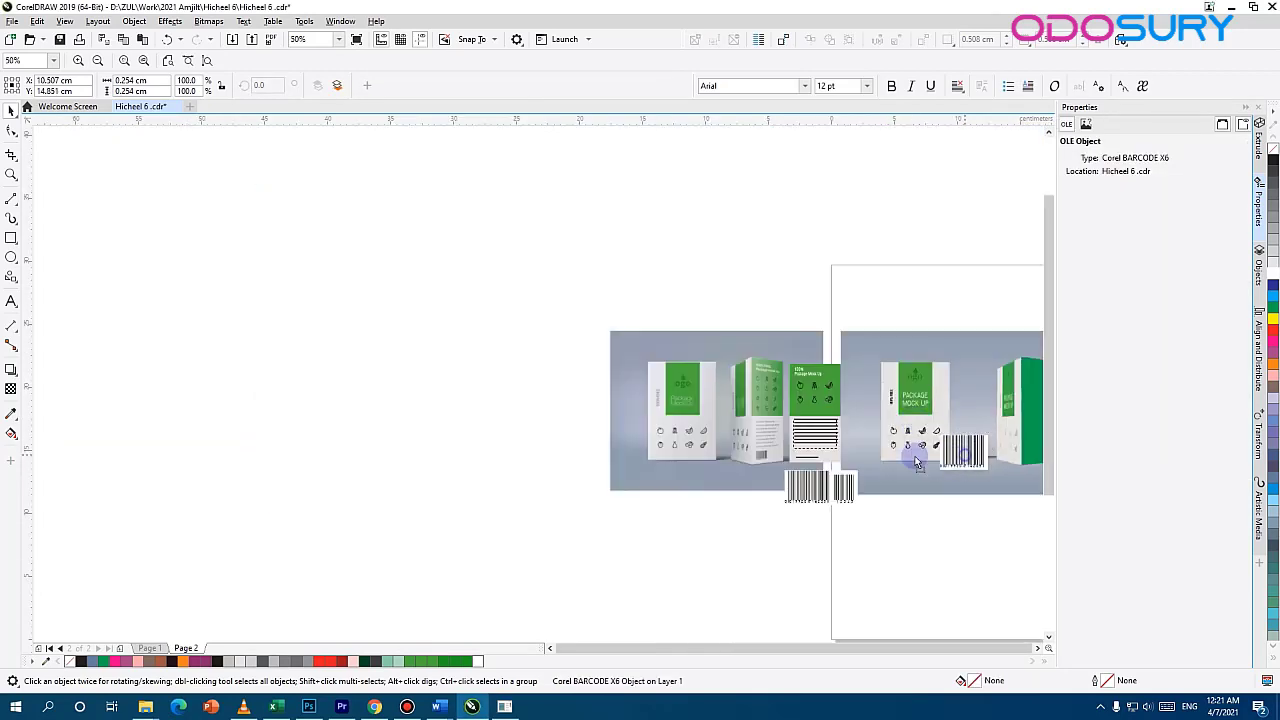
left_click_drag(915, 456, 807, 460)
scroll(797, 467, "up", 3)
left_click_drag(634, 397, 526, 494)
scroll(442, 332, "down", 2)
Delete the first barcode with the add-on and the twelve-digit number text on the side panel
scroll(466, 353, "up", 1)
left_click(492, 480)
key("Delete")
left_click(267, 460)
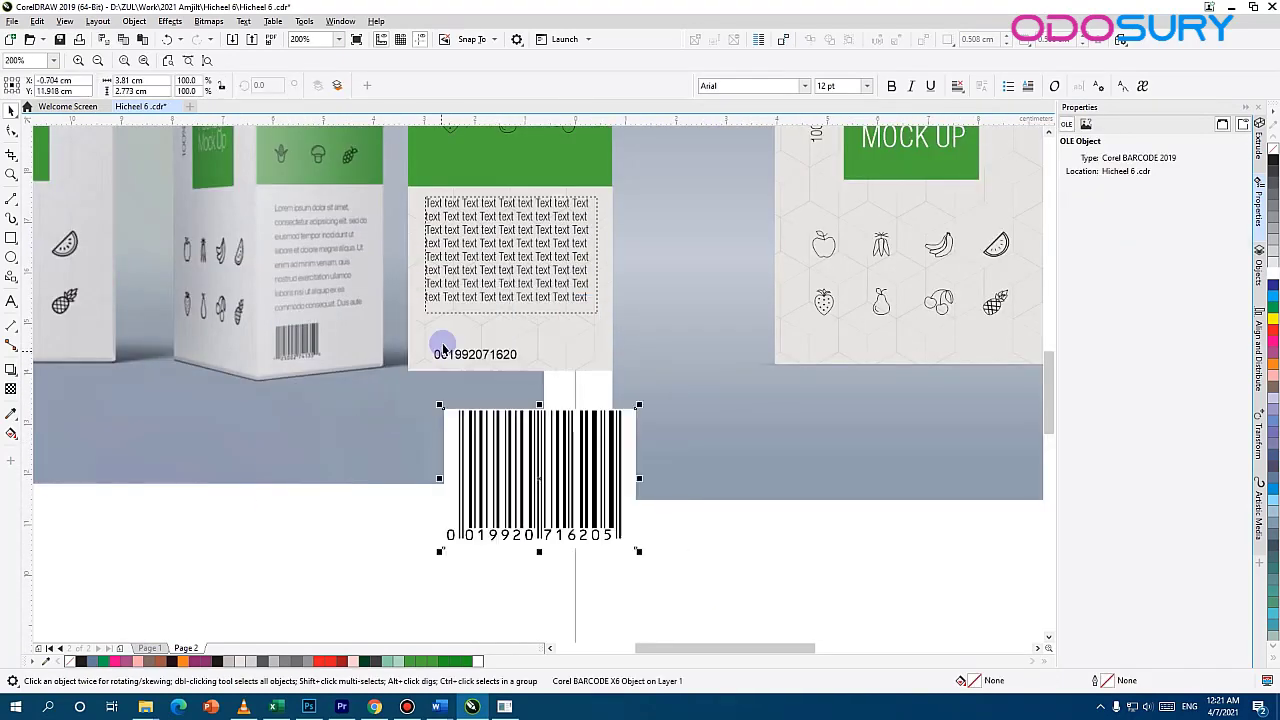
left_click(481, 352)
key("Delete")
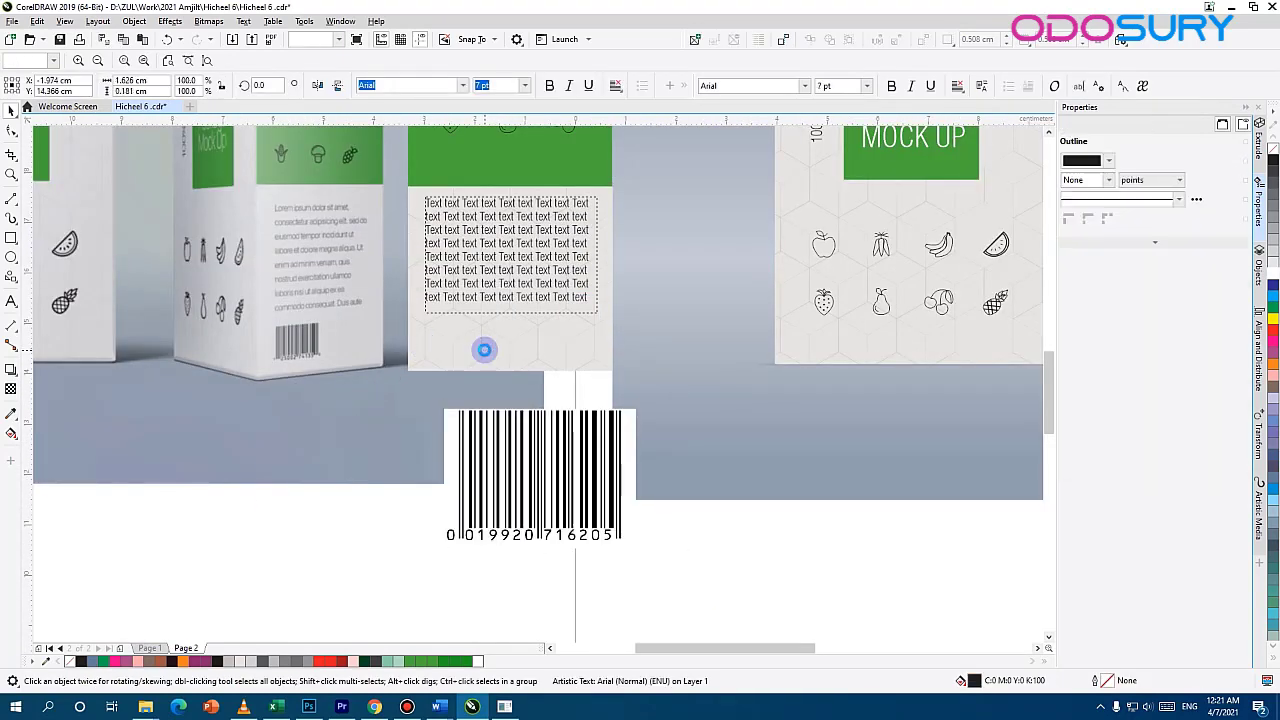
Shrink the barcode to about 1.24 × 0.9 cm and place it beneath the side panel's paragraph text
left_click_drag(520, 405, 520, 391)
left_click_drag(530, 278, 427, 362)
scroll(425, 374, "up", 1)
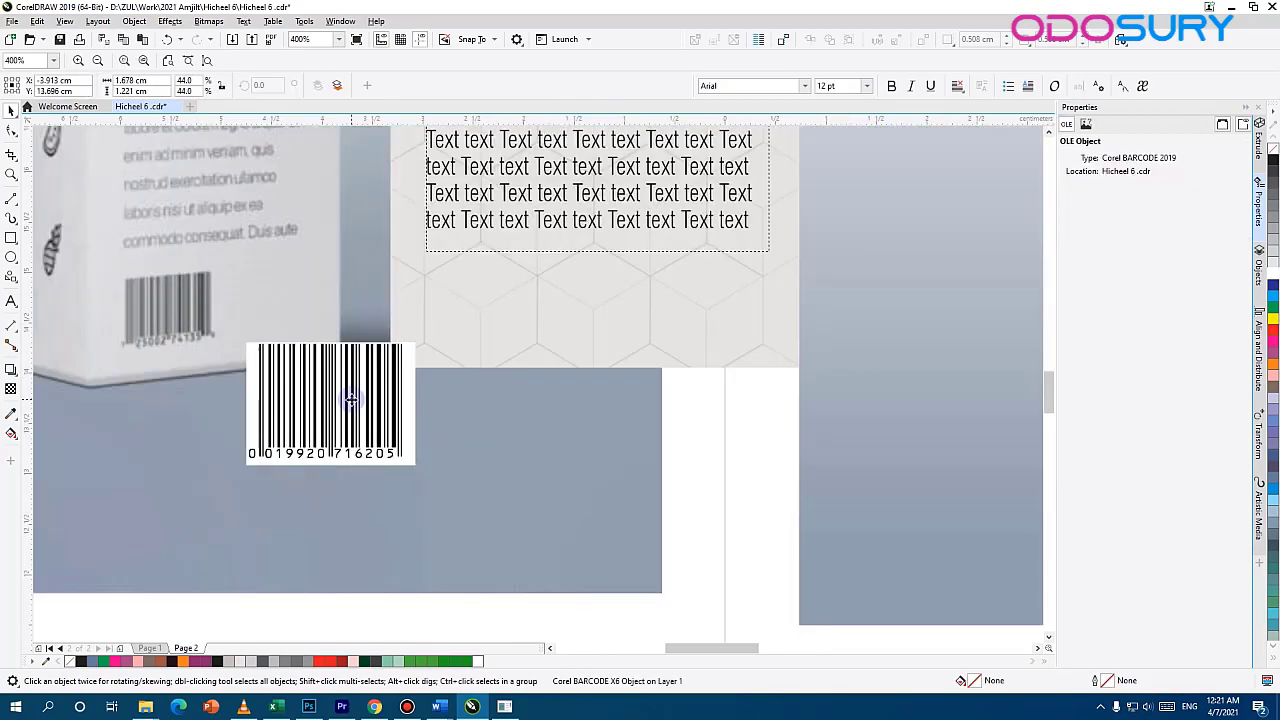
left_click_drag(352, 400, 530, 291)
left_click_drag(597, 227, 553, 261)
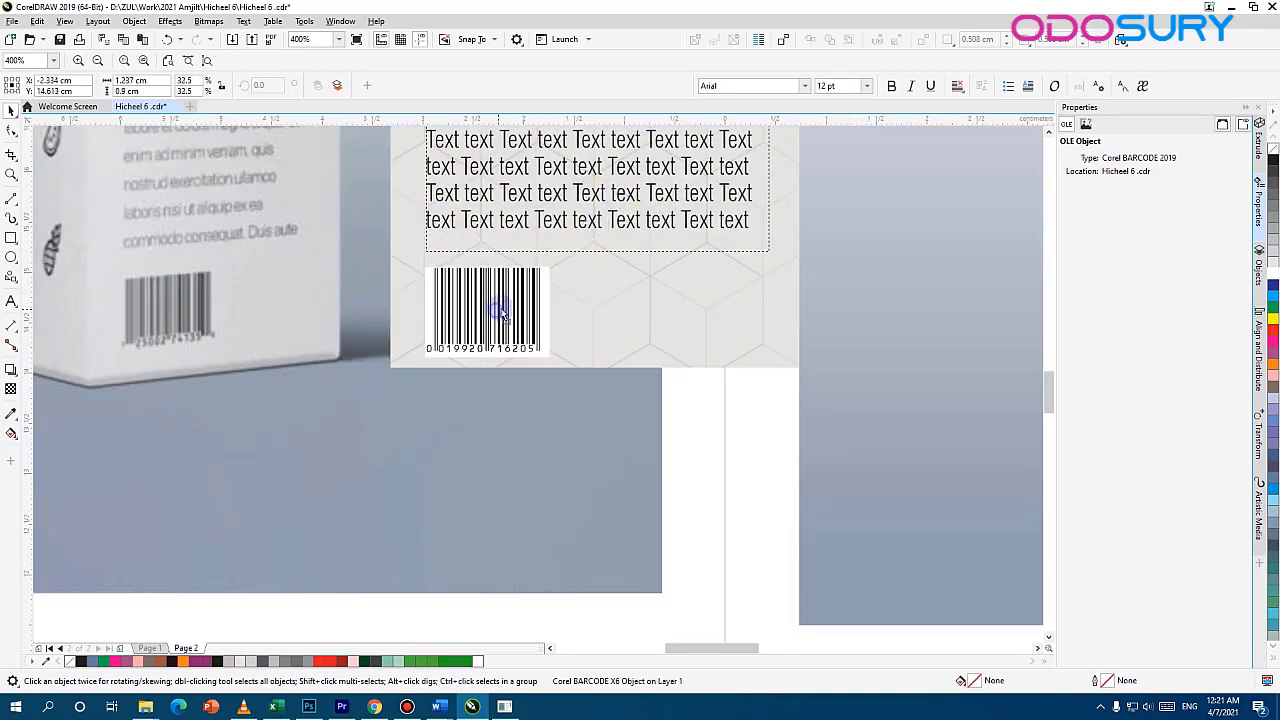
left_click_drag(497, 309, 498, 310)
Show all property groups of the barcode together in one scrolling list
left_click(1087, 124)
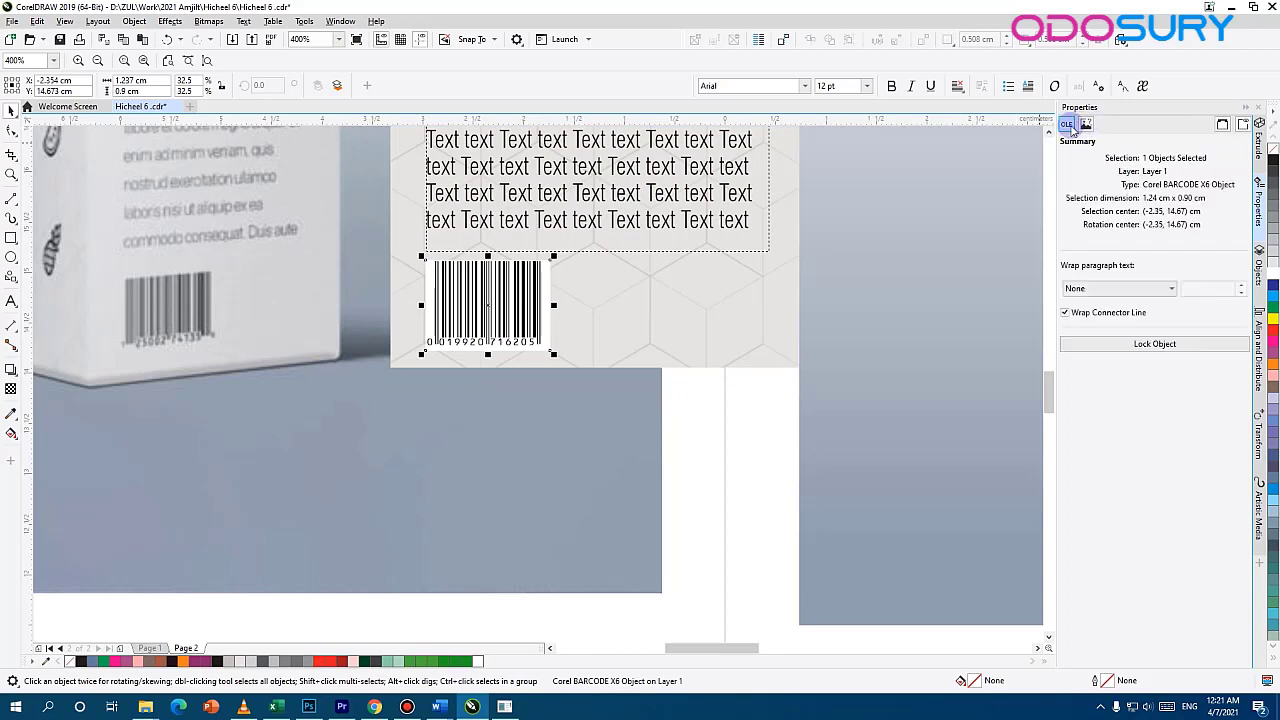
left_click(1068, 125)
left_click(1223, 124)
left_click(491, 305)
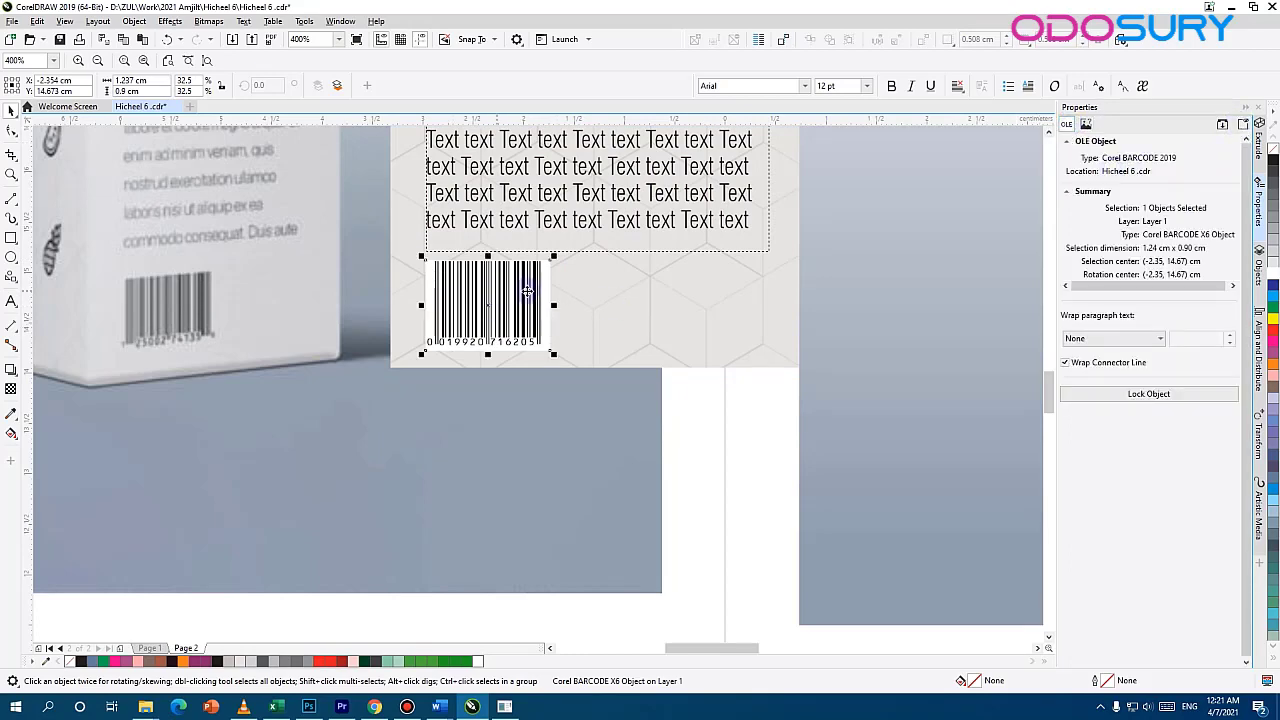
Try nudging a curve of the upper middle fruit icon on the side panel upward
scroll(491, 337, "down", 2)
left_click_drag(488, 446, 334, 622)
scroll(279, 345, "up", 2)
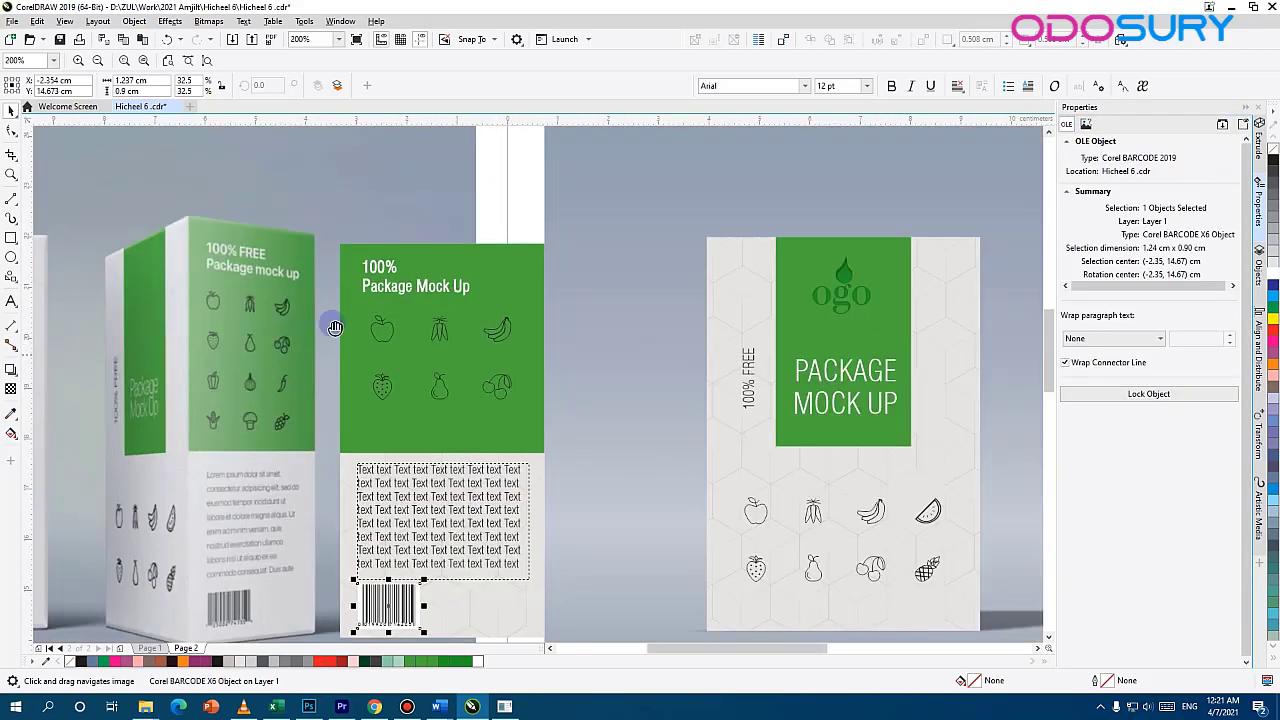
left_click(335, 289)
key("Up")
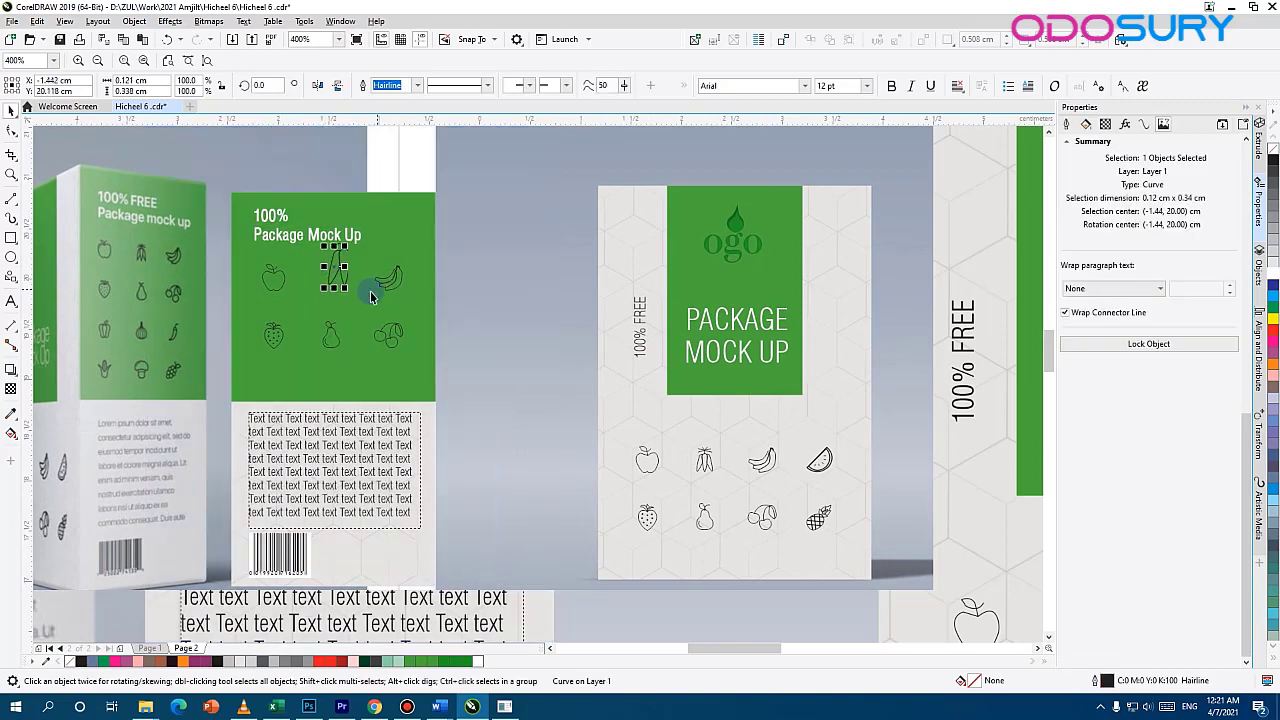
left_click(454, 304)
scroll(453, 304, "down", 1)
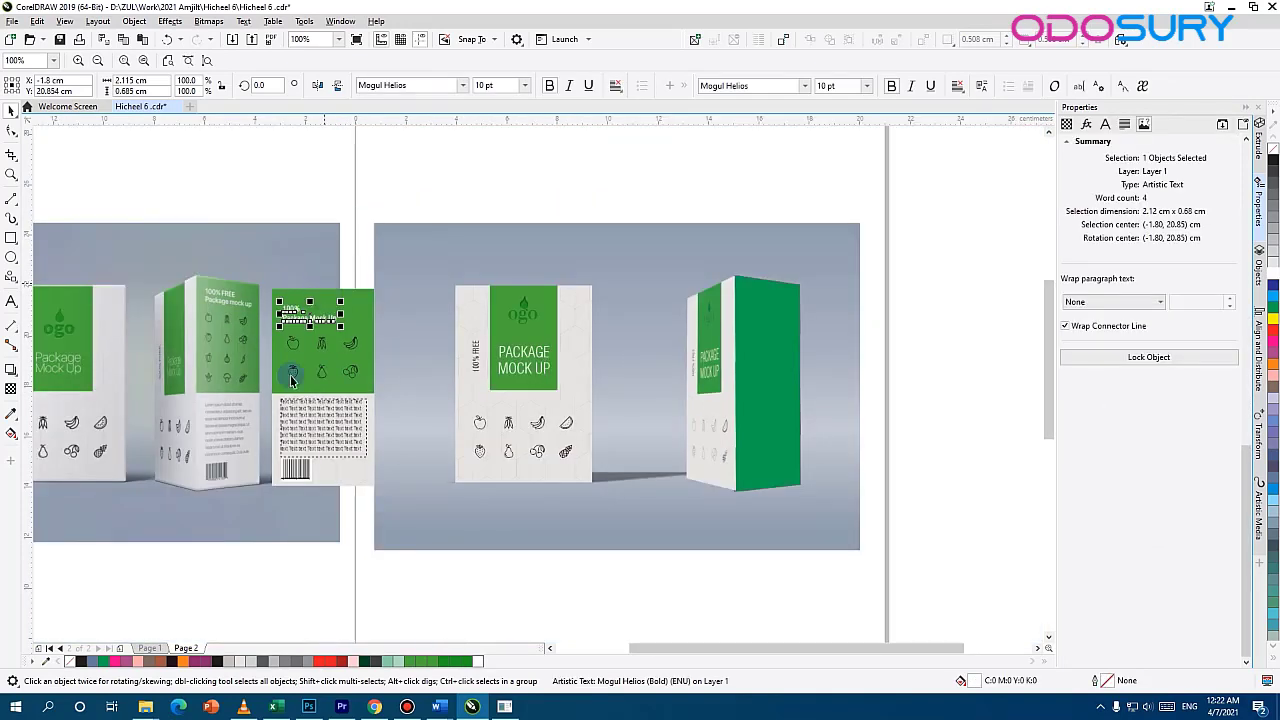
Group the side panel artwork and move it to the right of the perspective box
left_click_drag(377, 421, 314, 415)
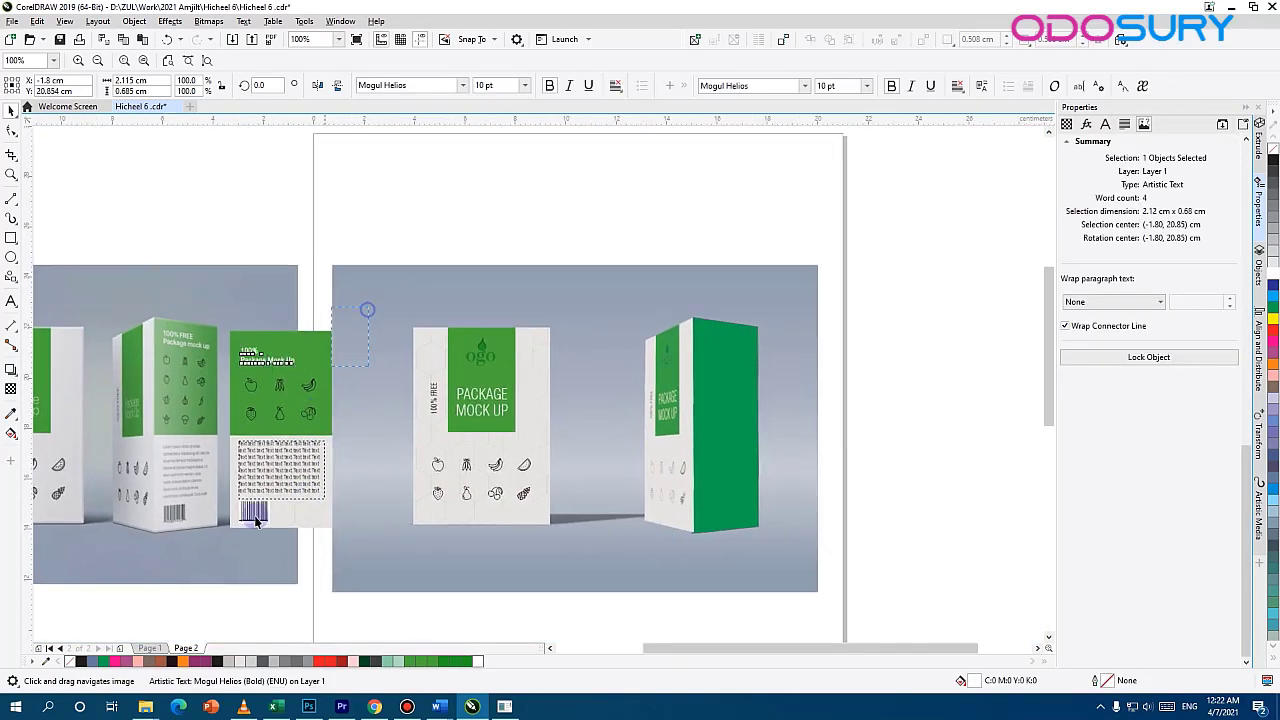
left_click_drag(224, 569, 800, 527)
scroll(755, 423, "up", 1)
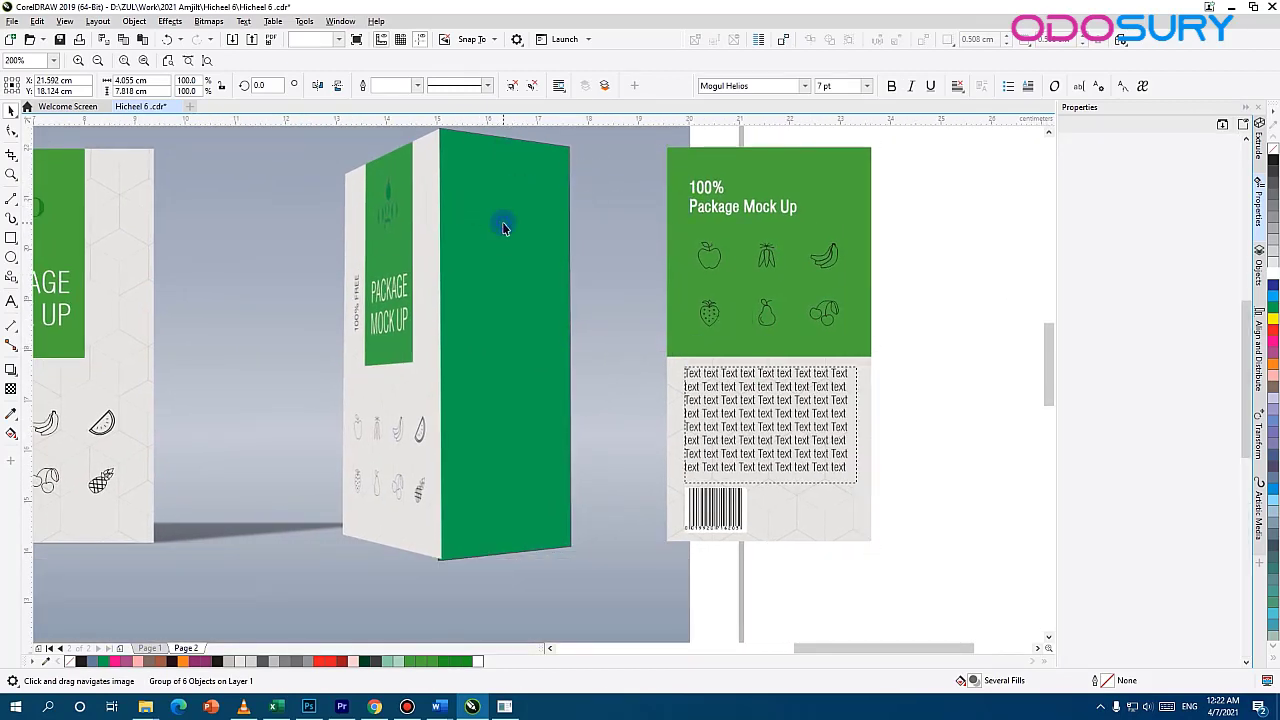
Remove the green fill from the perspective box's side face, keeping its outline
left_click(427, 344)
left_click(68, 661)
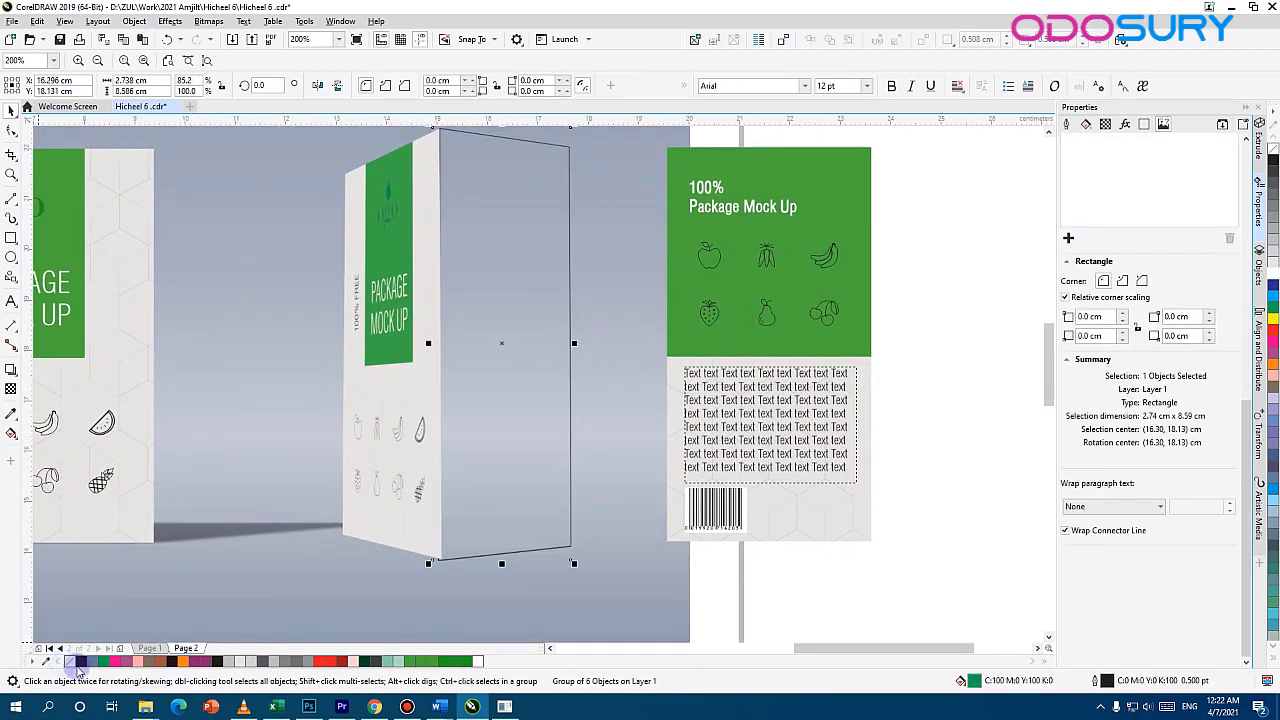
Try to place the grouped side panel inside the outlined side face with PowerClip
left_click(133, 21)
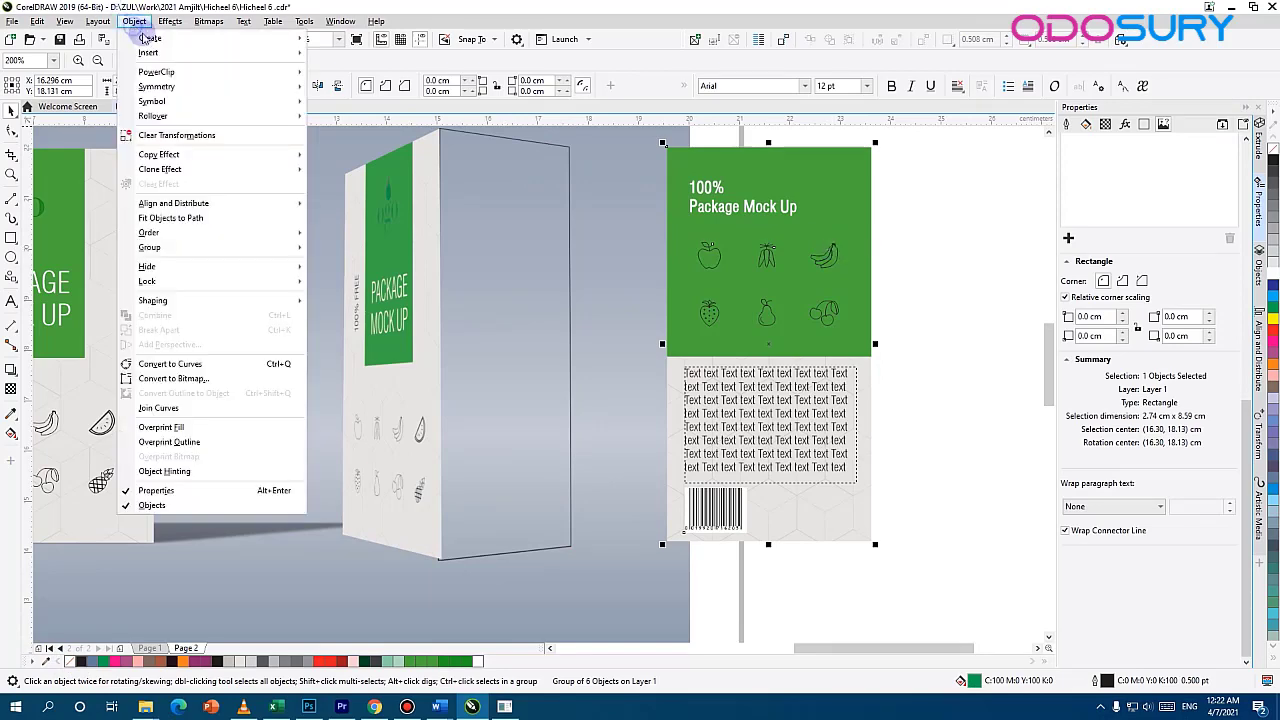
mouse_move(200, 77)
left_click(390, 75)
left_click(457, 137)
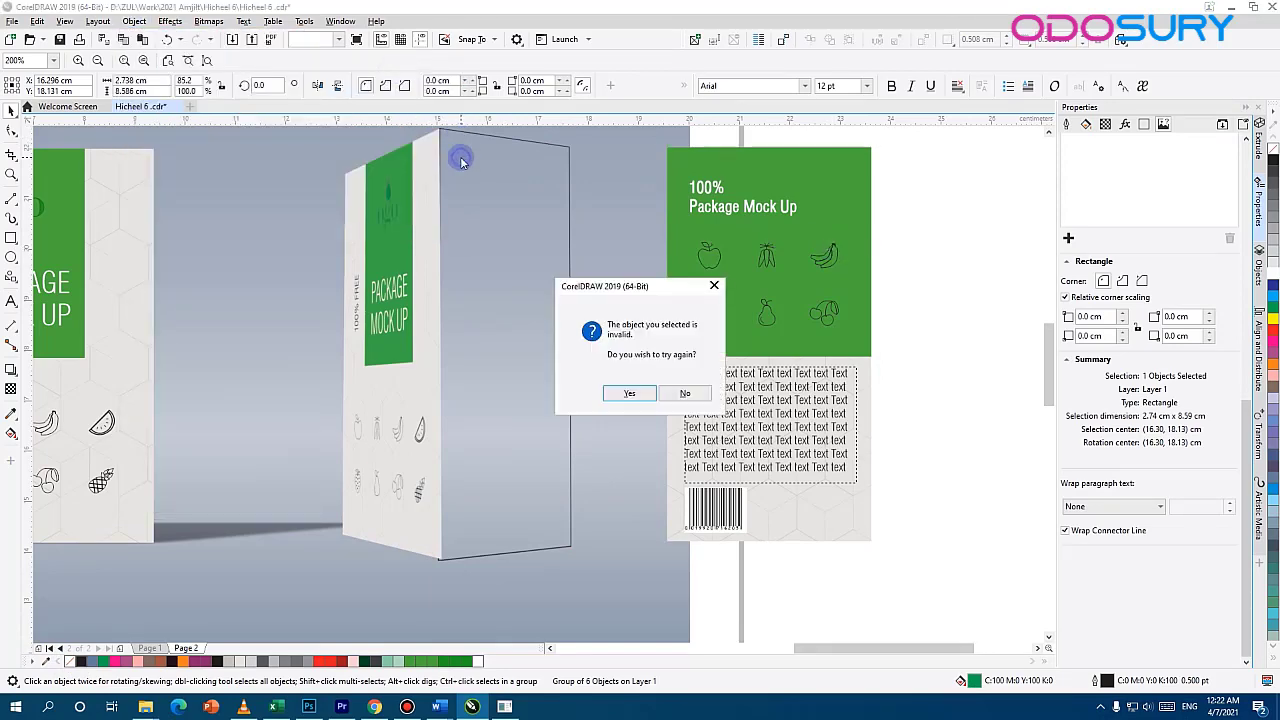
left_click(629, 393)
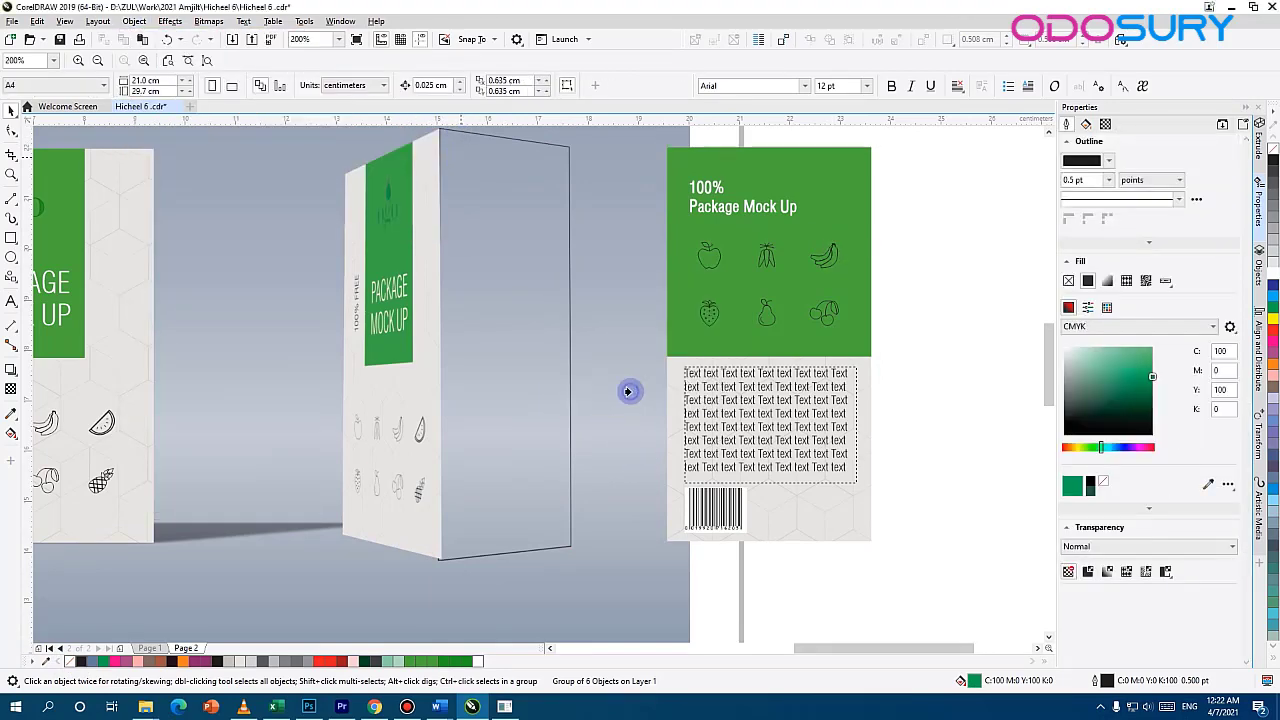
left_click(749, 206)
left_click(680, 393)
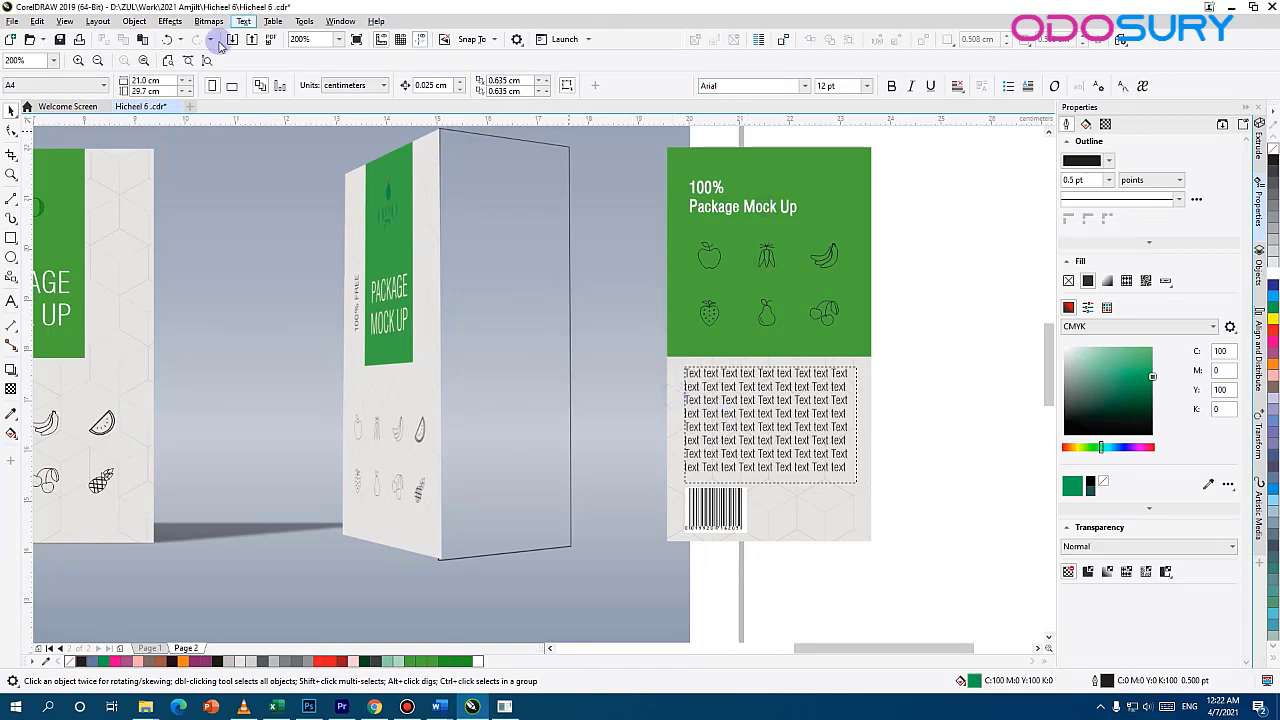
left_click(250, 21)
left_click(210, 21)
left_click(209, 21)
left_click(790, 220)
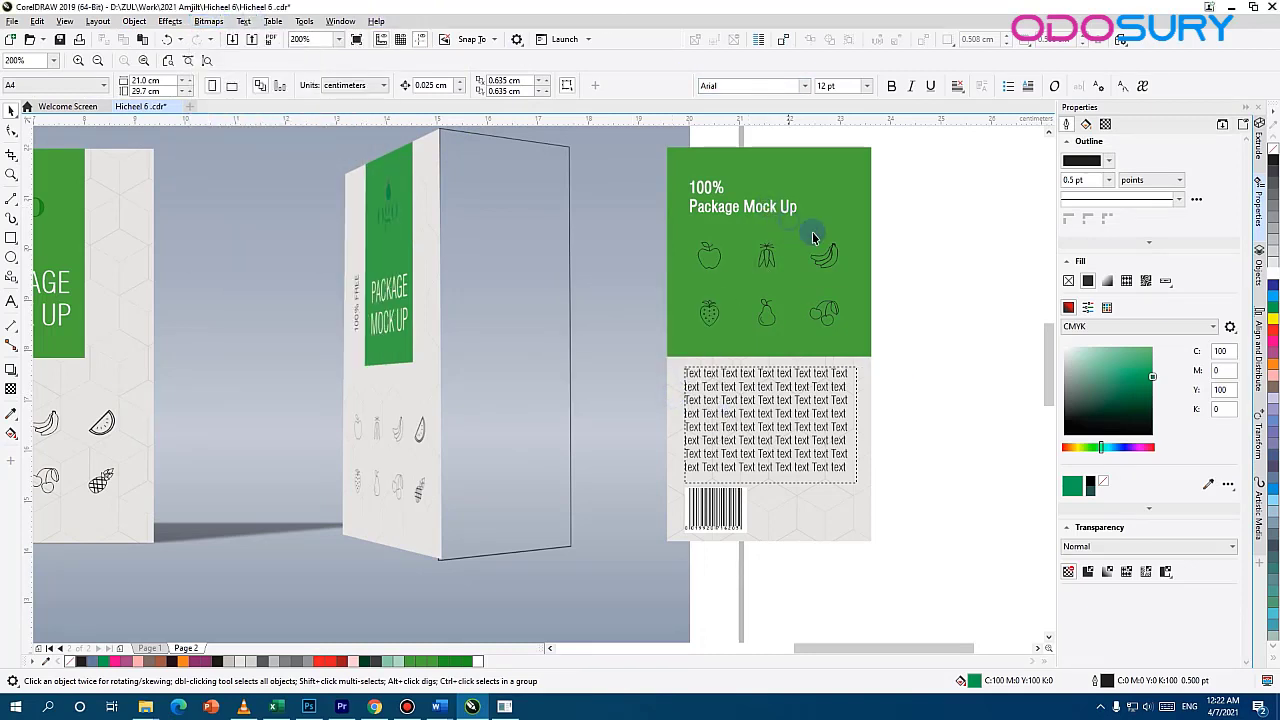
scroll(897, 229, "down", 4)
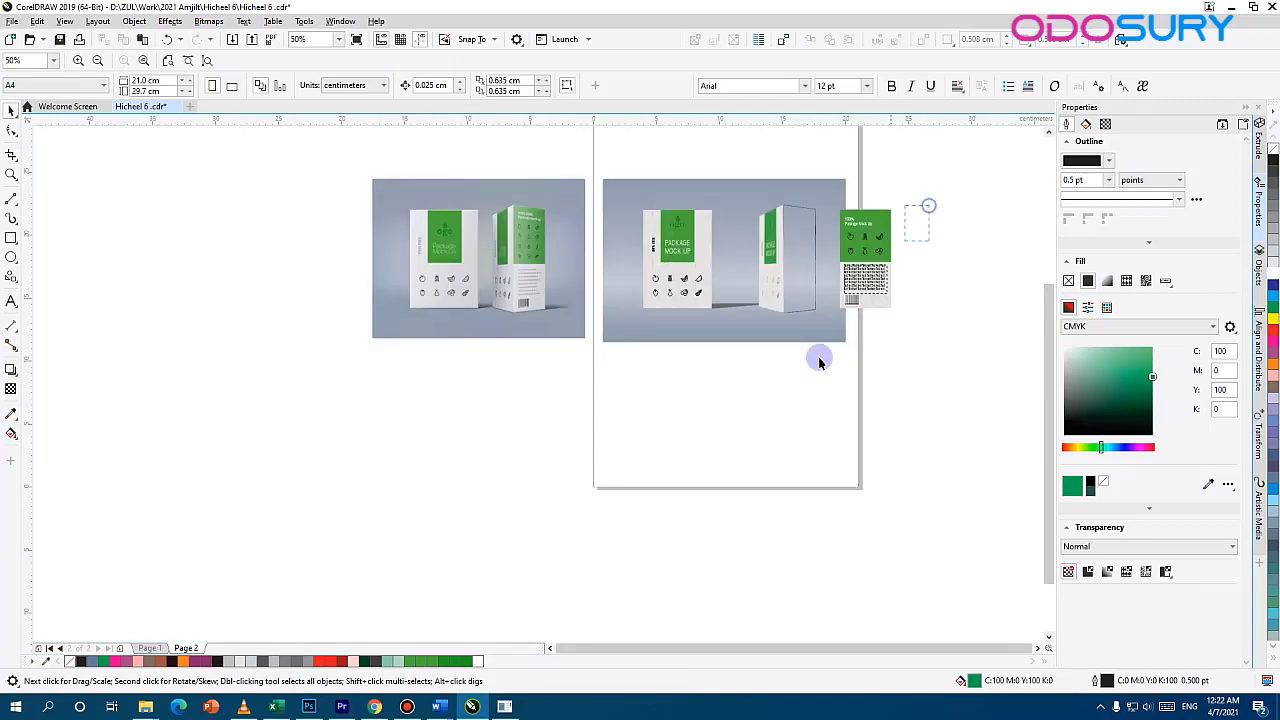
Place a duplicate of the grouped side panel to the right of the original
left_click(880, 250)
scroll(883, 252, "up", 1)
left_click_drag(883, 262, 680, 366)
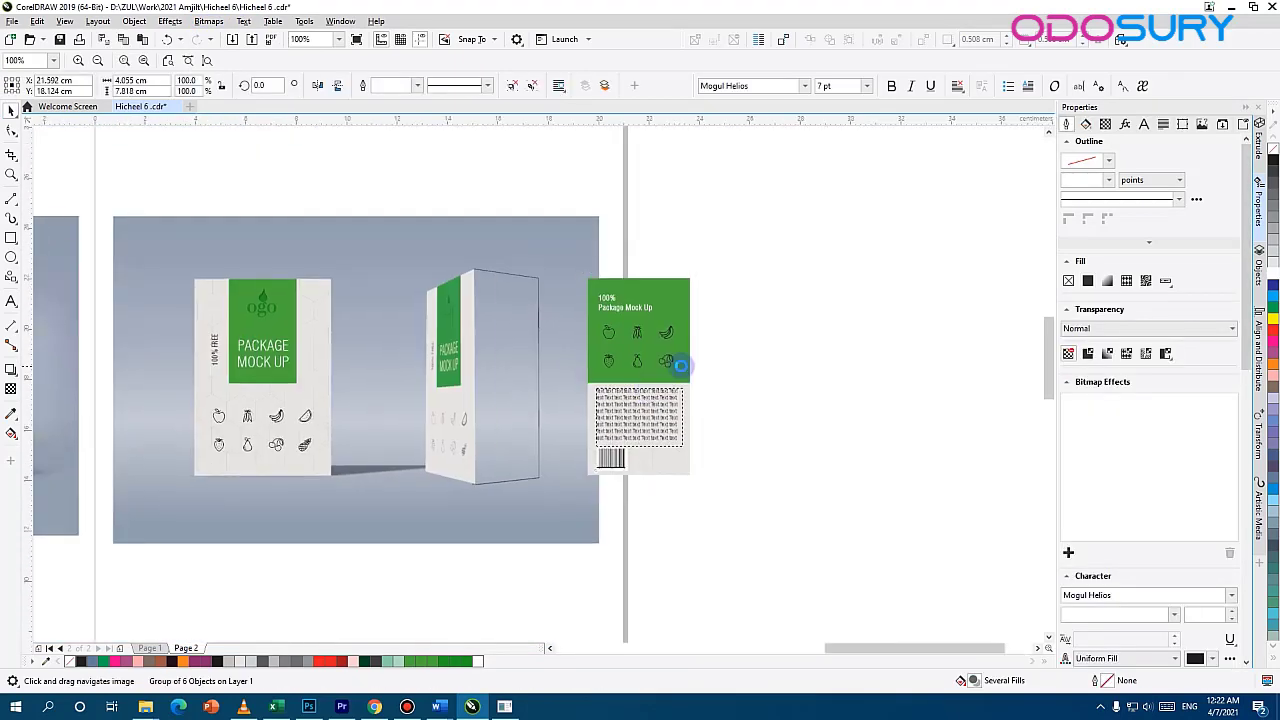
scroll(682, 366, "up", 1)
left_click_drag(477, 352, 583, 320)
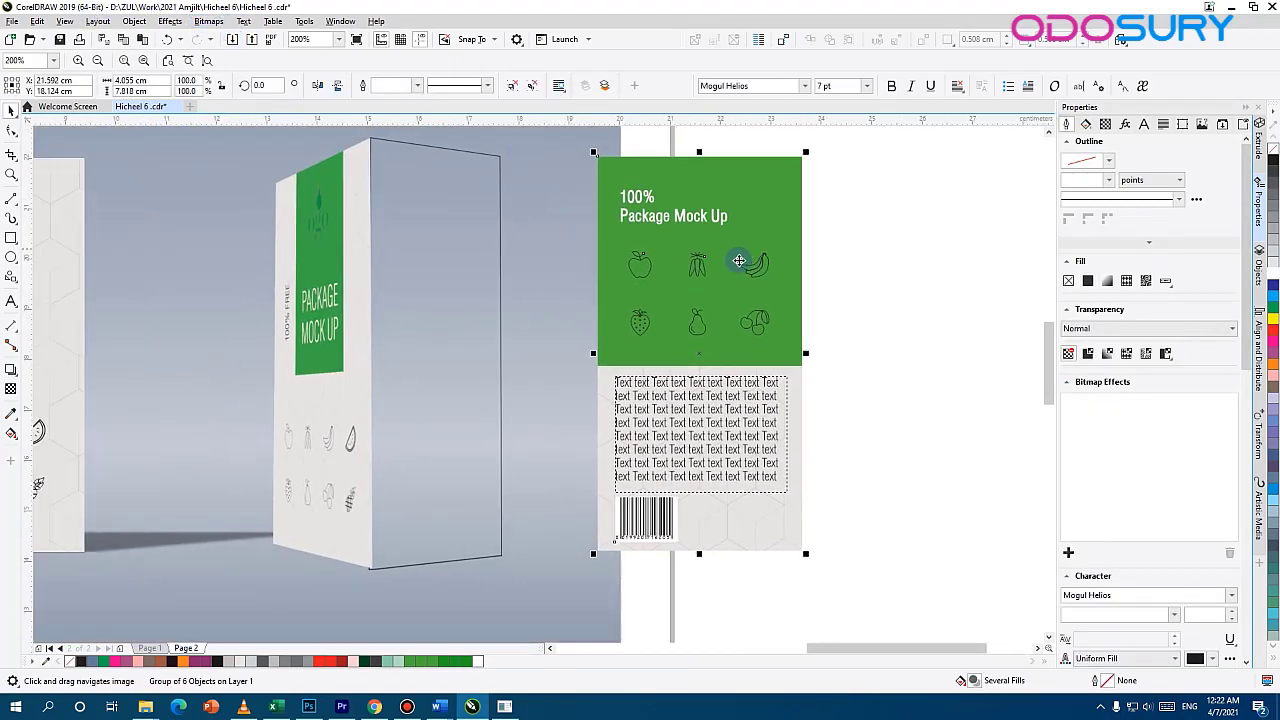
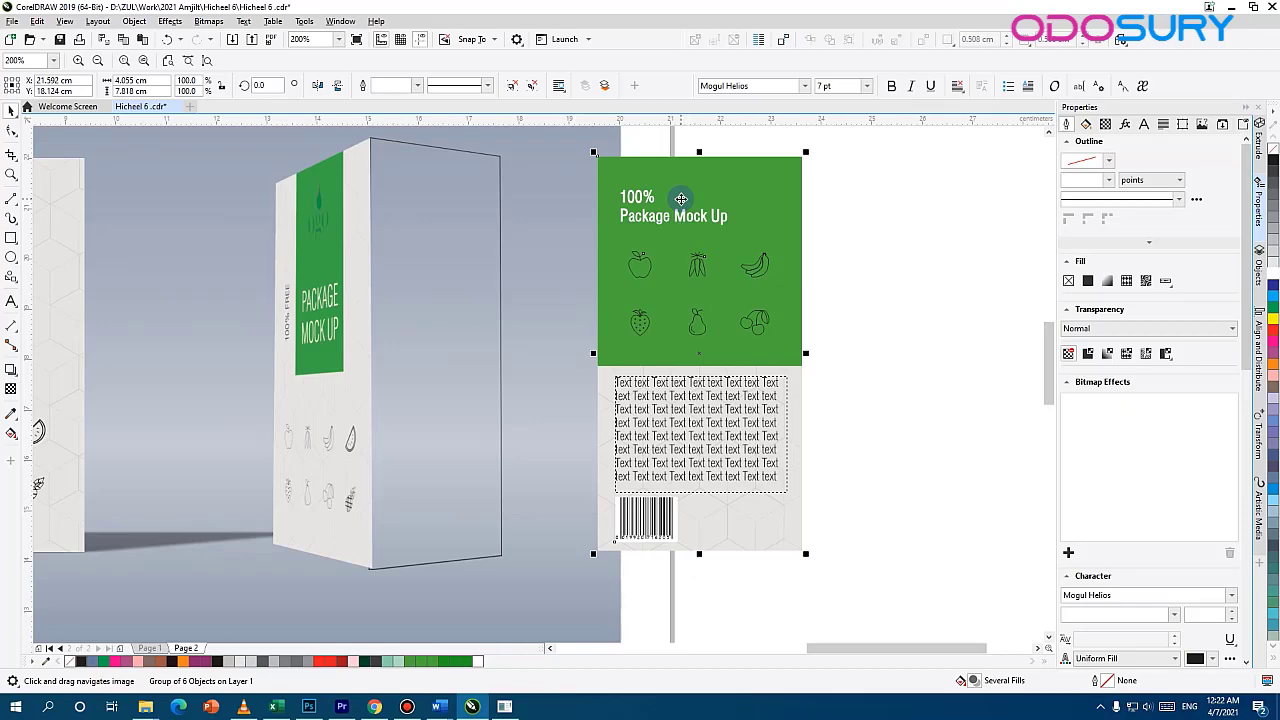
left_click_drag(680, 199, 835, 288)
scroll(760, 265, "down", 2)
scroll(756, 287, "up", 2)
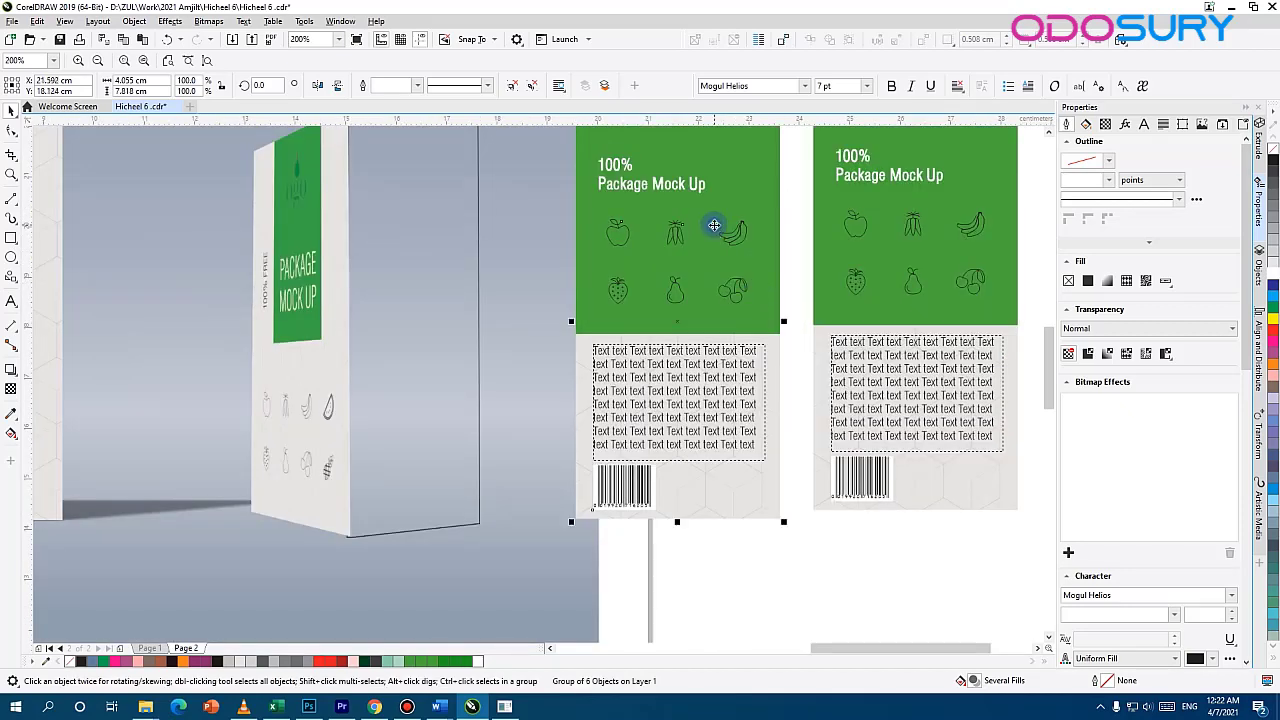
Try moving the original side panel group toward the perspective box, and undo the move
left_click_drag(664, 304, 660, 367)
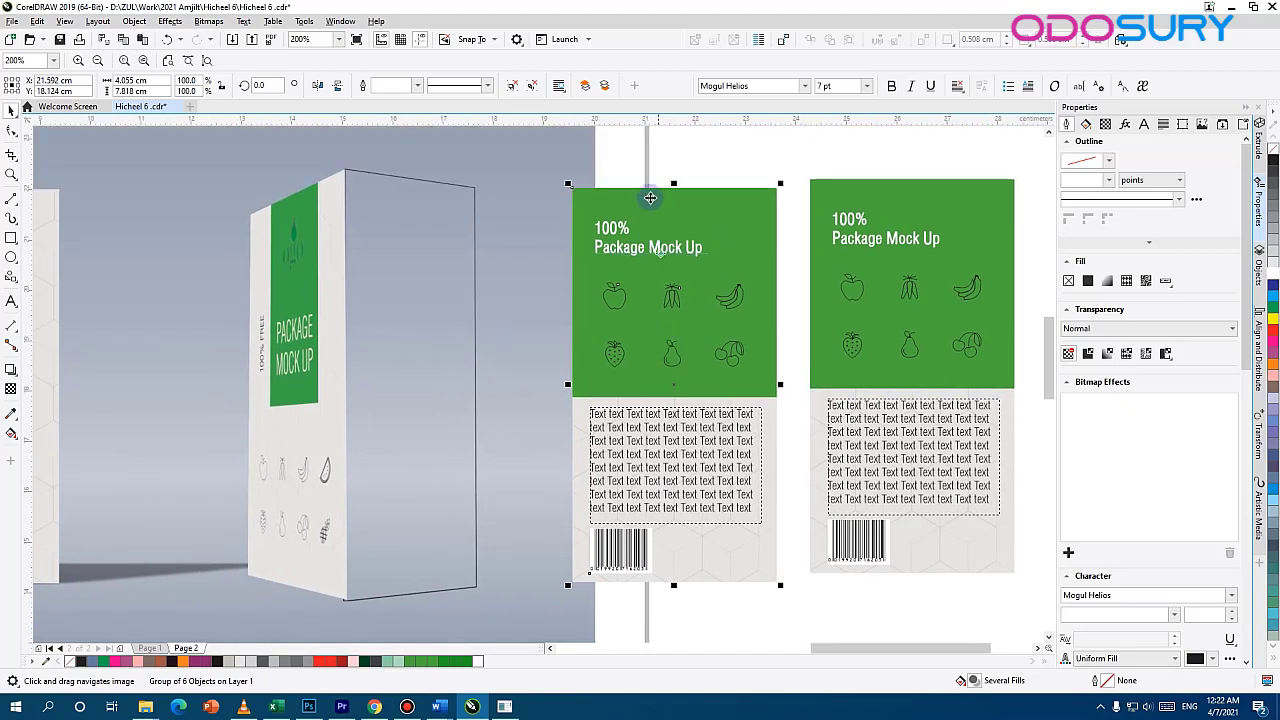
left_click_drag(677, 281, 672, 284)
left_click_drag(708, 226, 593, 333)
left_click(657, 251)
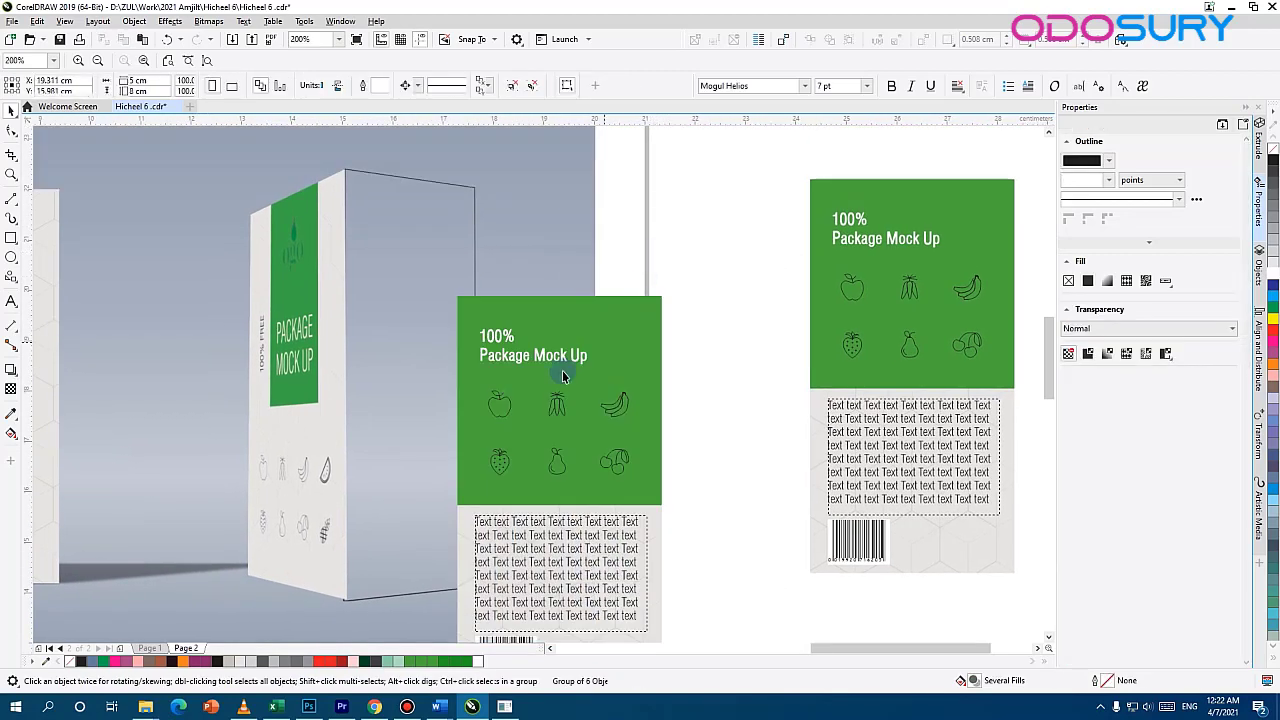
key("ctrl+z")
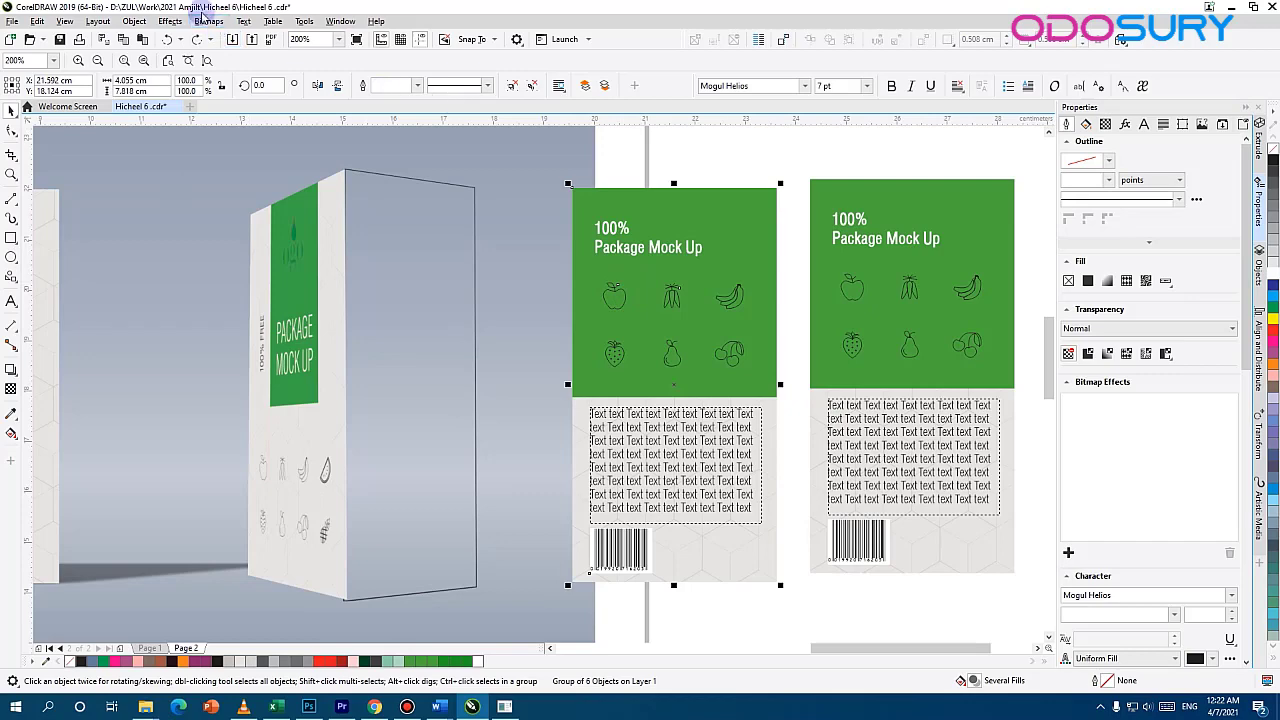
Convert the original side panel group to a 300 dpi CMYK bitmap with anti-aliasing and a transparent background, keeping it beside the box
left_click(208, 21)
left_click(245, 39)
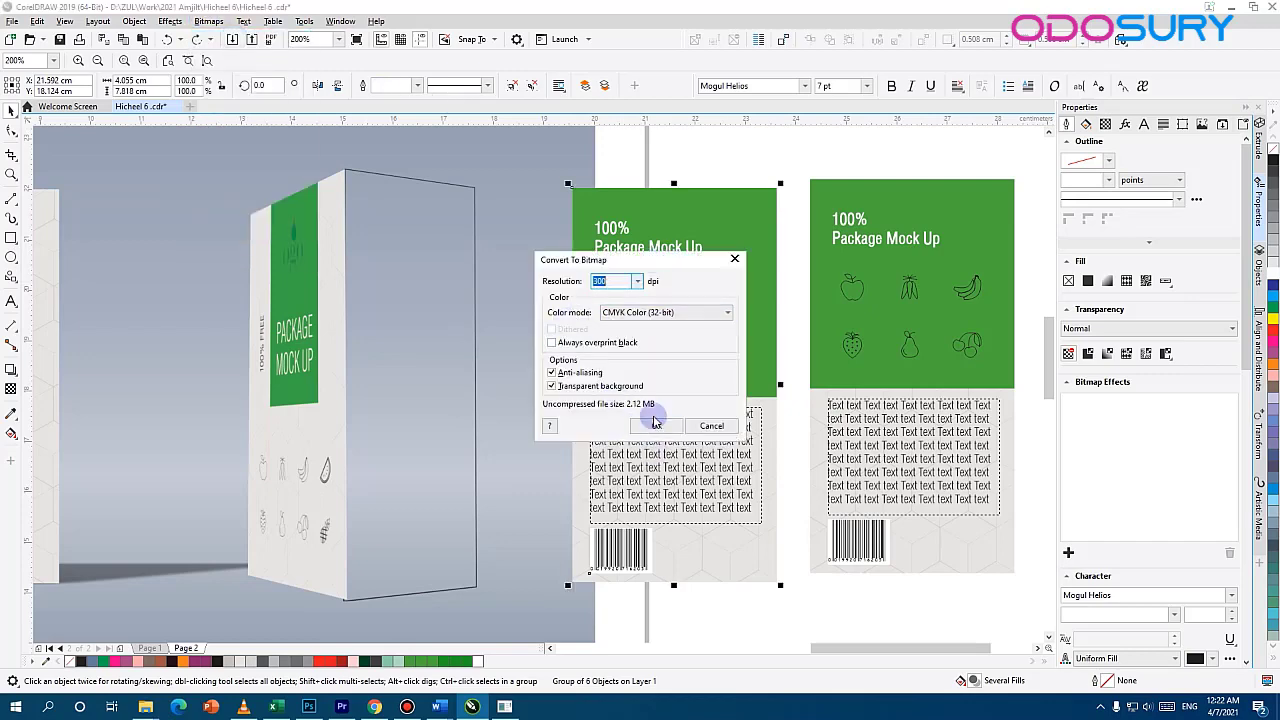
left_click(655, 425)
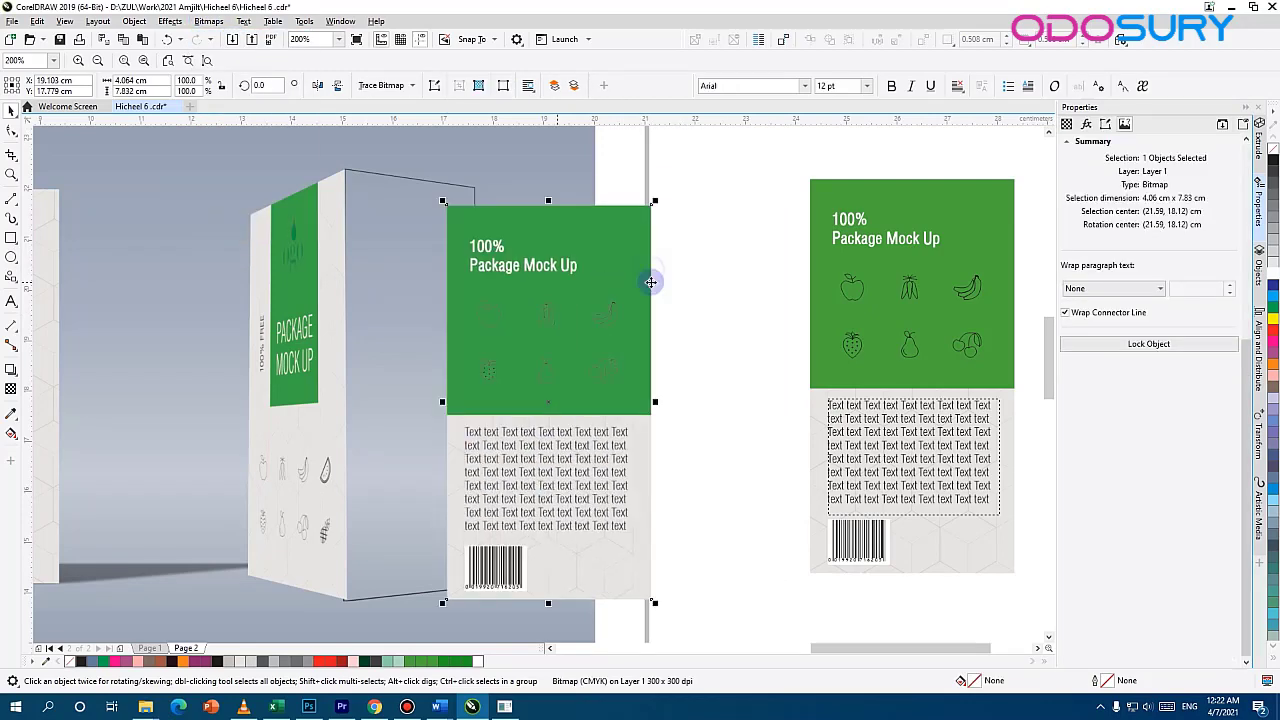
left_click_drag(560, 320, 685, 304)
scroll(669, 366, "up", 5)
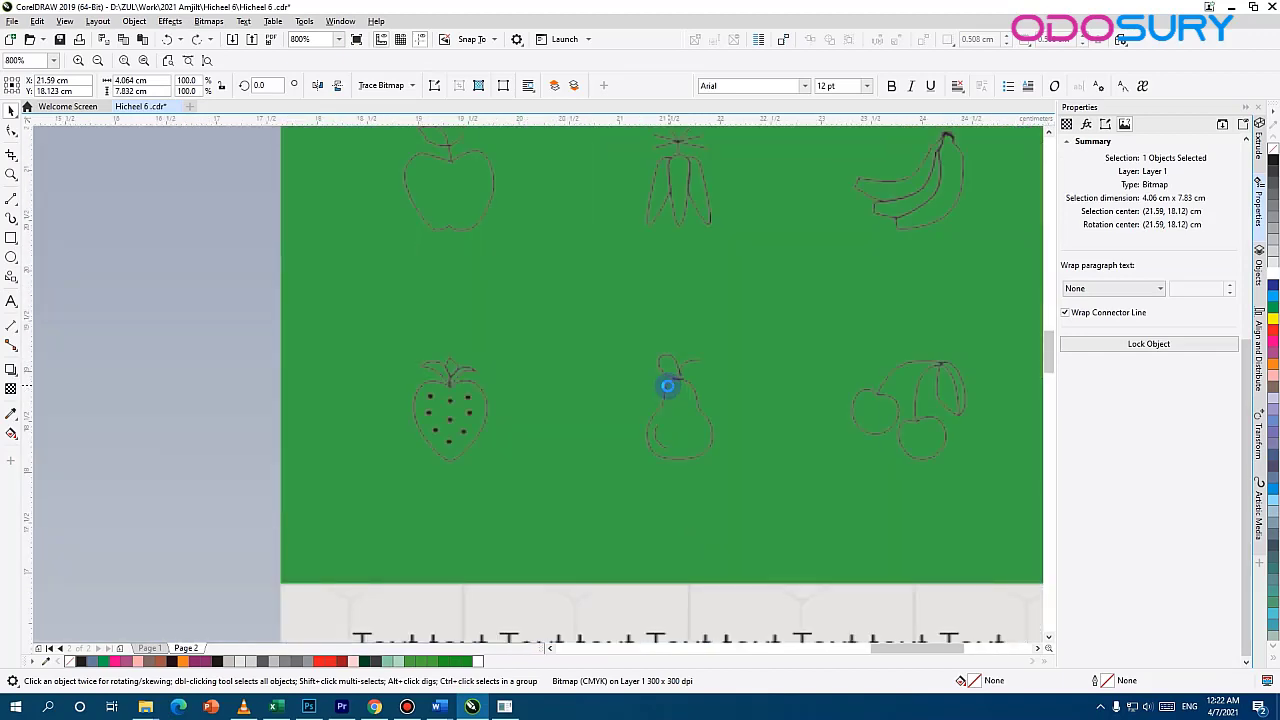
Try moving the duplicate side panel group downward beside the bitmap version, and undo the move
scroll(667, 399, "down", 5)
left_click_drag(659, 425, 556, 415)
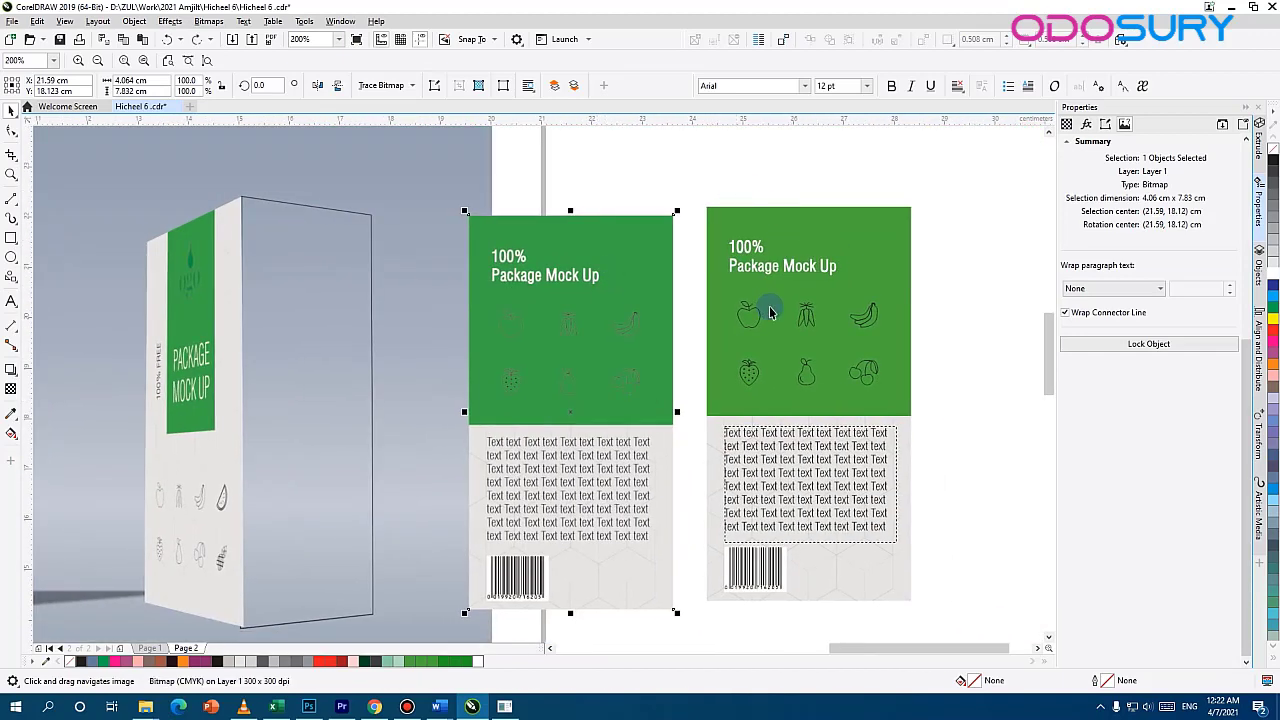
left_click(761, 260)
left_click_drag(800, 300, 805, 350)
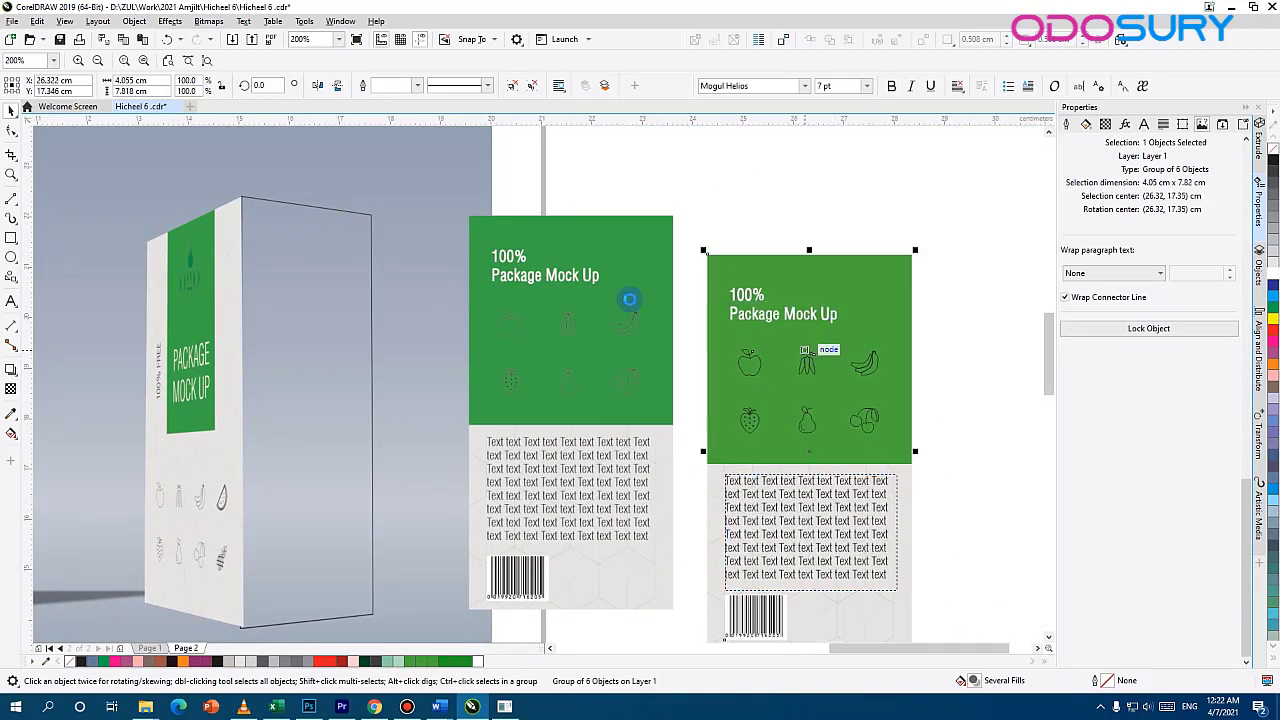
key("ctrl+z")
Place the side panel bitmap inside the outlined perspective side face with PowerClip
left_click_drag(549, 318, 558, 315)
left_click(137, 22)
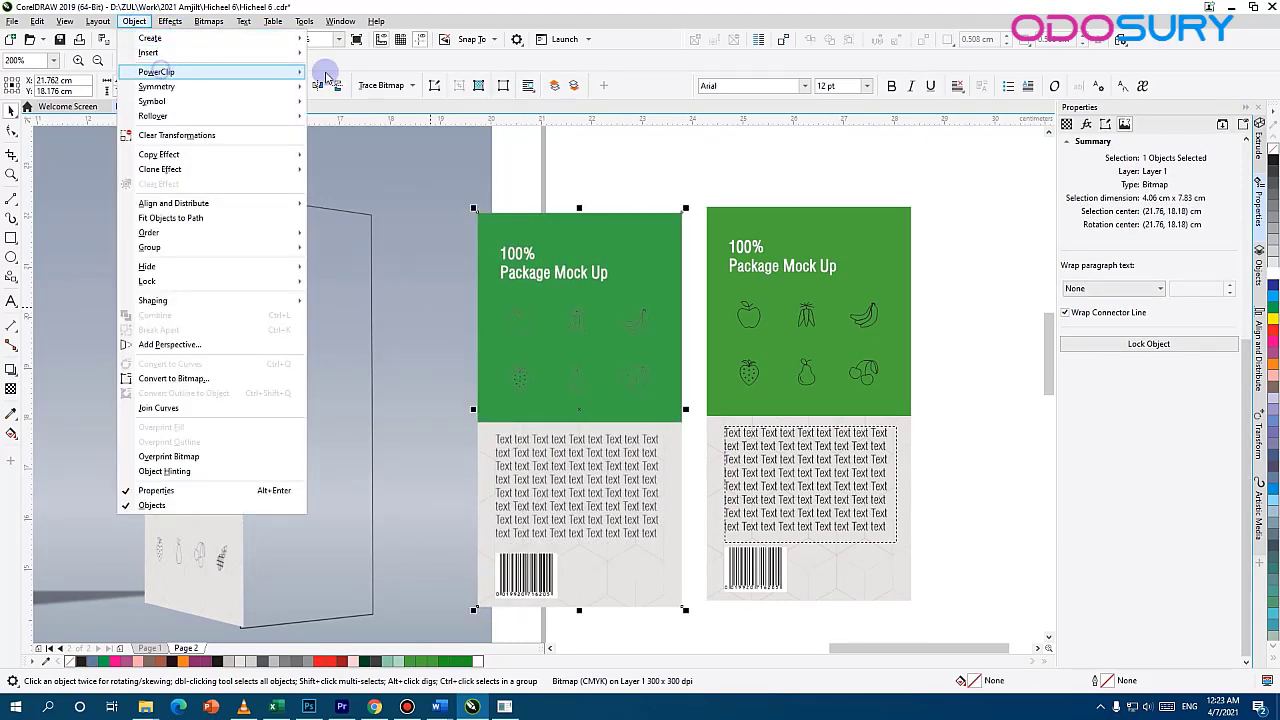
left_click(358, 77)
left_click(334, 352)
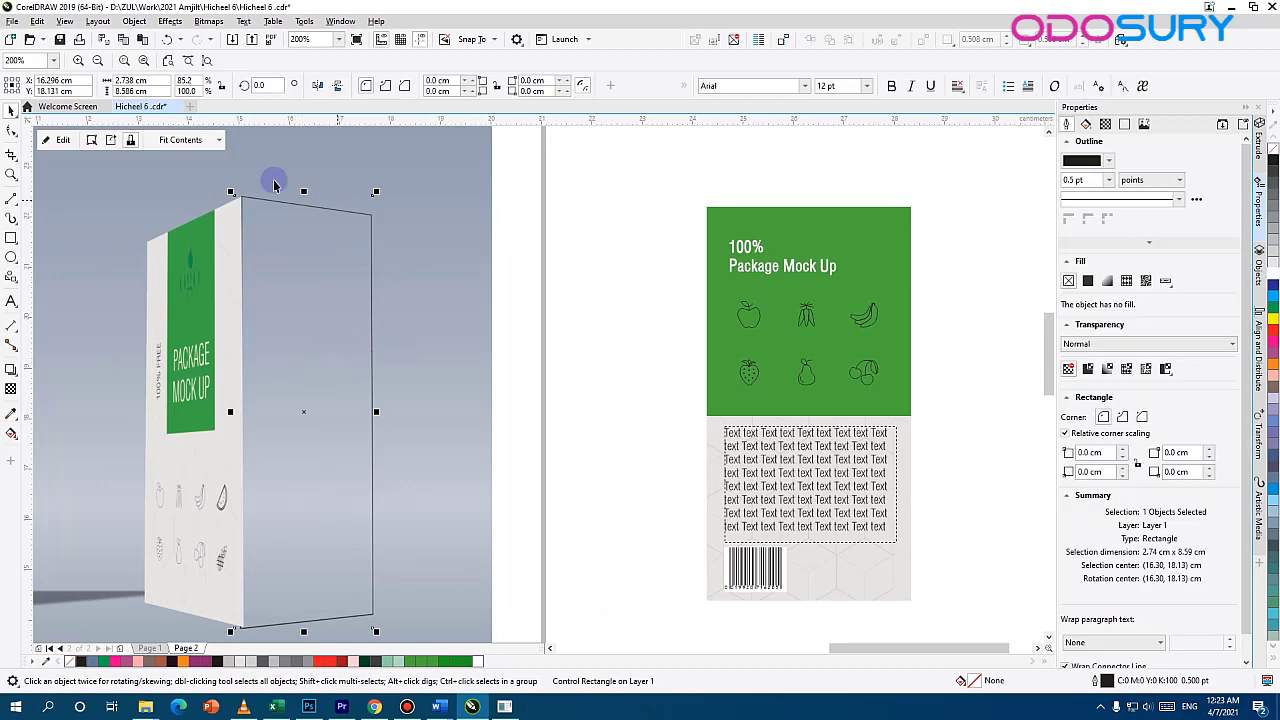
Edit the PowerClip contents, aligning and resizing the side panel bitmap to fill the side face frame, and finish editing
double_click(352, 446)
left_click_drag(396, 401, 552, 343)
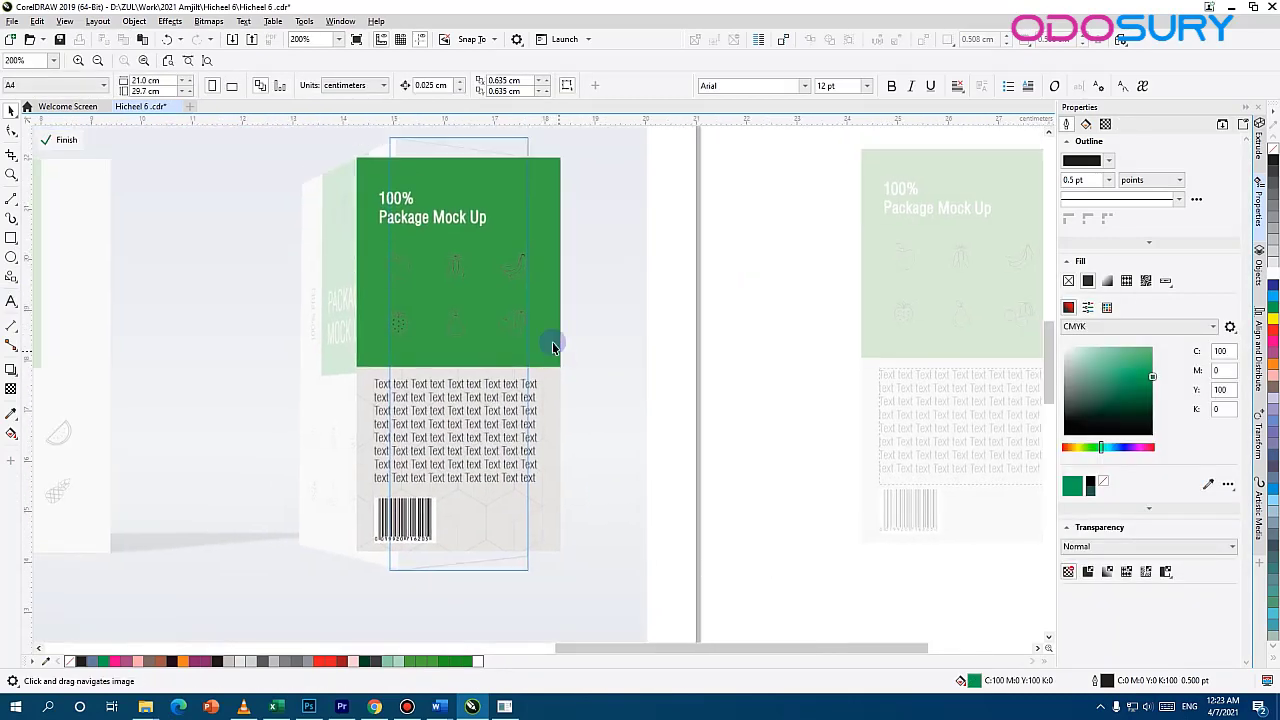
left_click_drag(529, 273, 551, 249)
left_click_drag(598, 533, 534, 511)
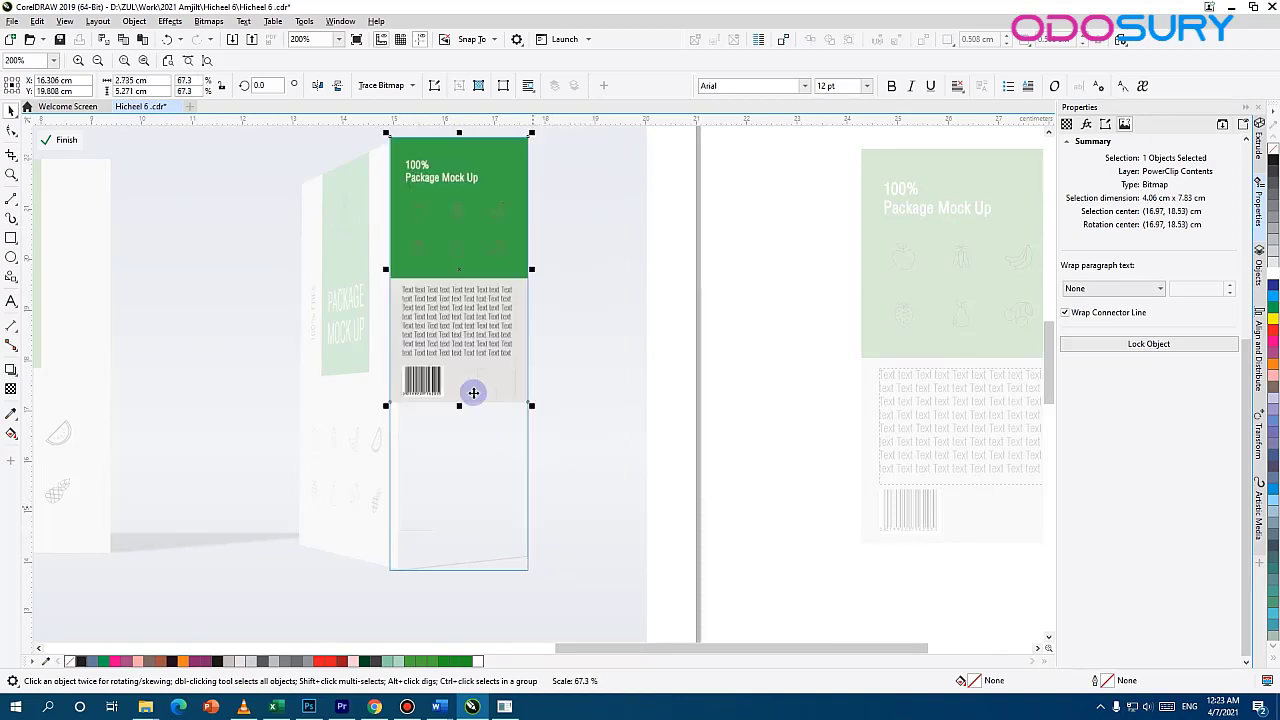
left_click(58, 137)
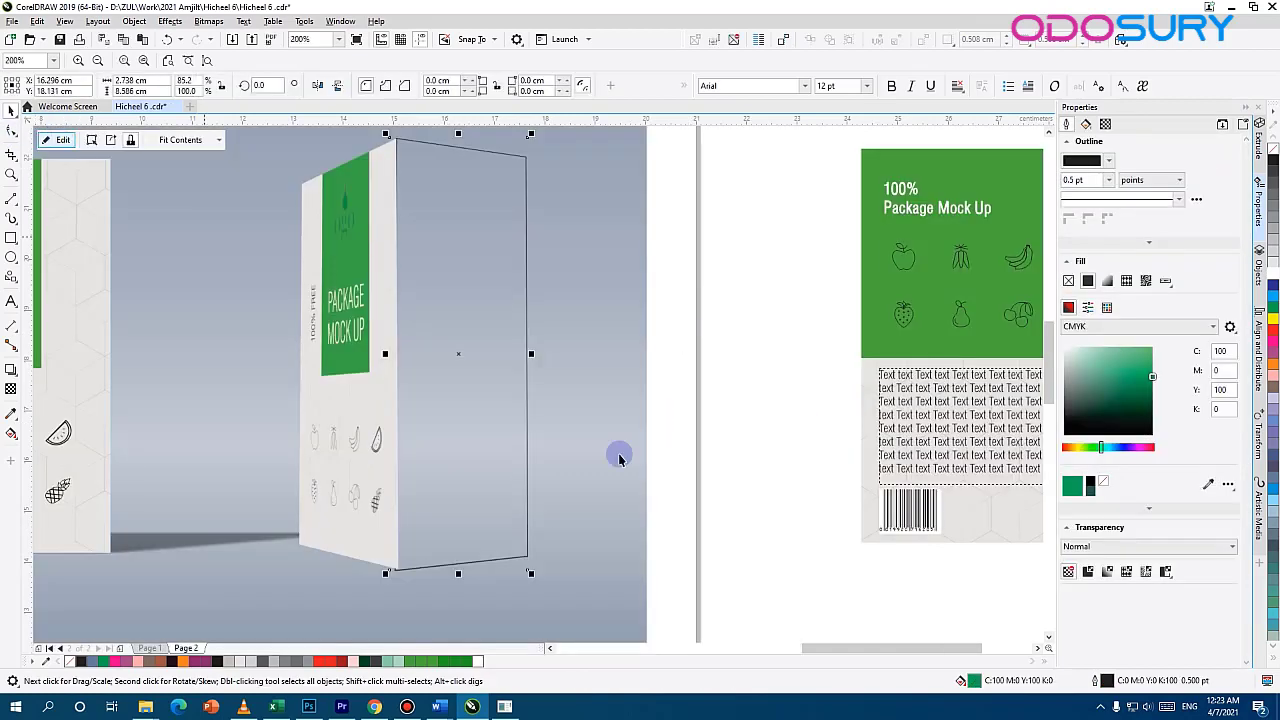
Remove the outline from the perspective box's side face frame
scroll(489, 388, "down", 3)
left_click(489, 388)
scroll(489, 390, "up", 2)
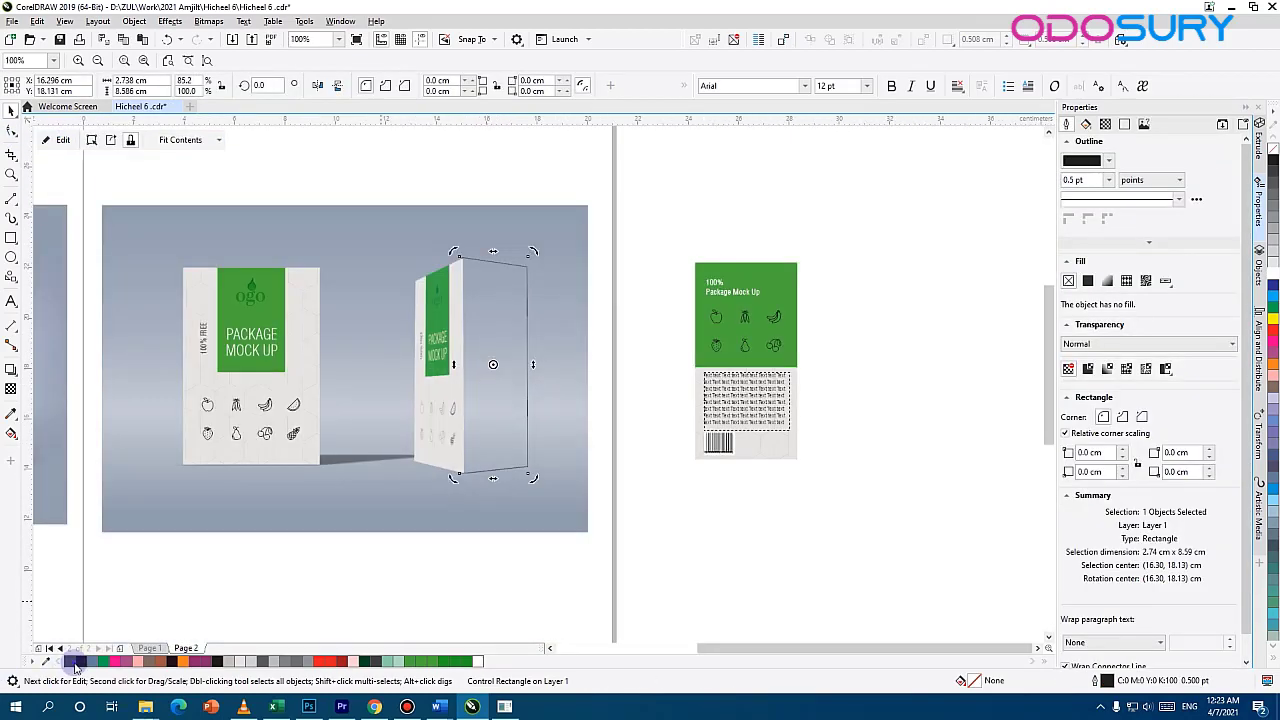
scroll(449, 403, "up", 1)
scroll(591, 329, "down", 1)
left_click_drag(591, 329, 755, 402)
right_click(69, 663)
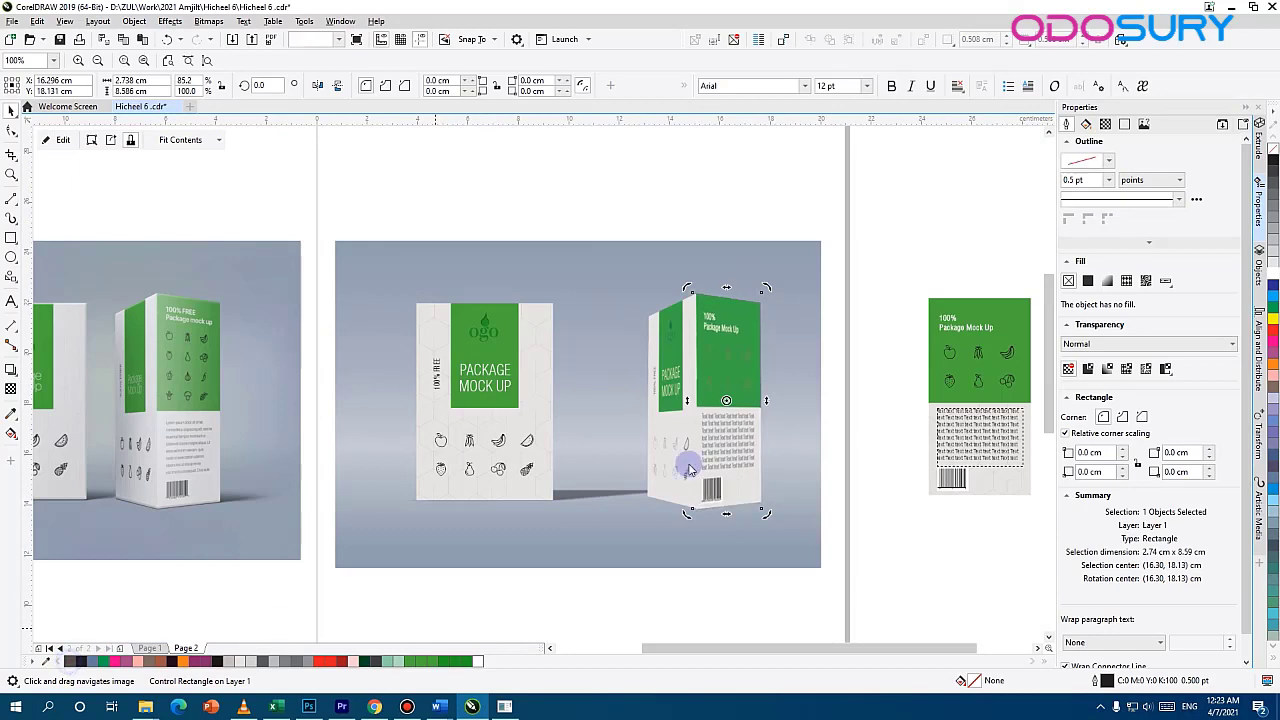
scroll(780, 340, "up", 3)
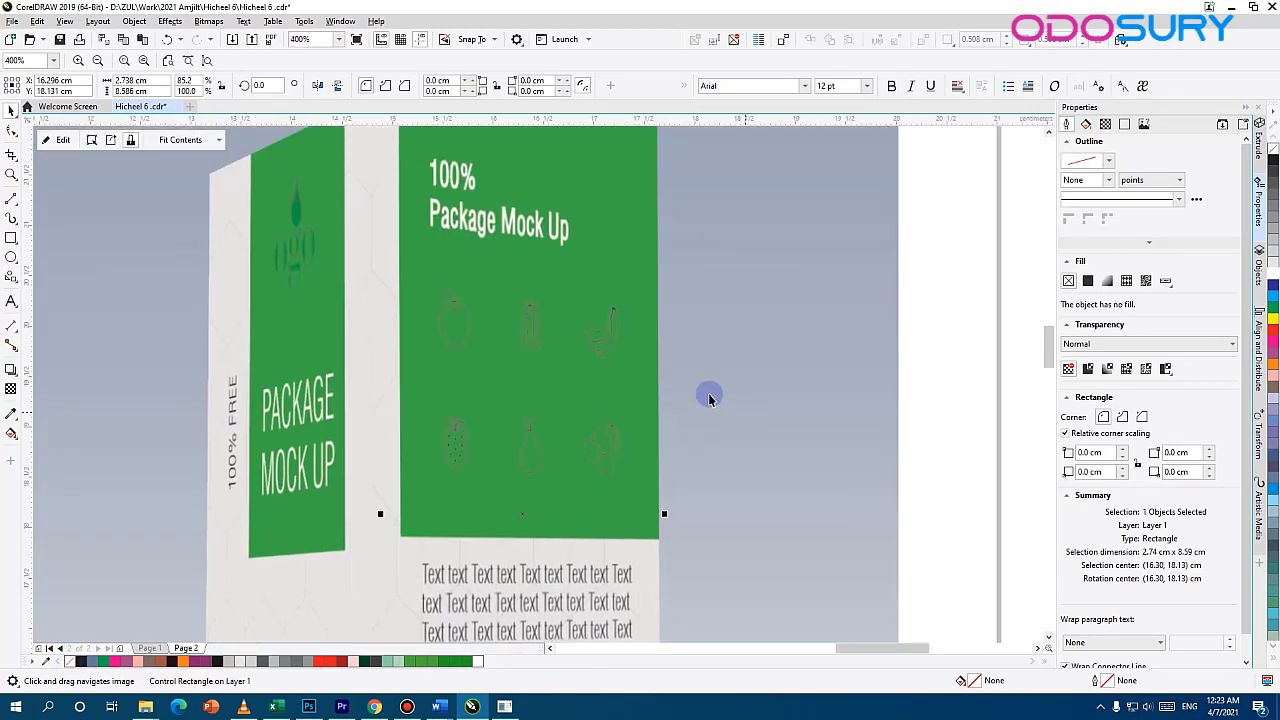
scroll(708, 398, "down", 2)
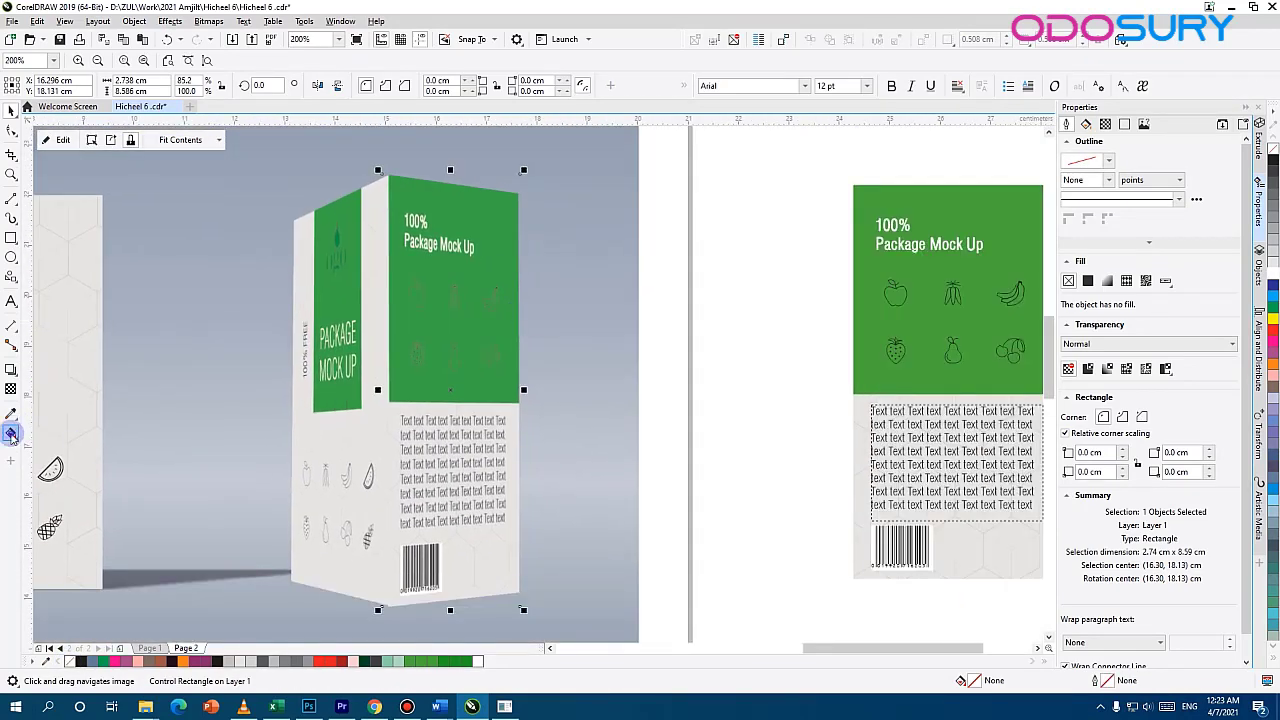
left_click(11, 435)
left_click_drag(460, 391, 343, 248)
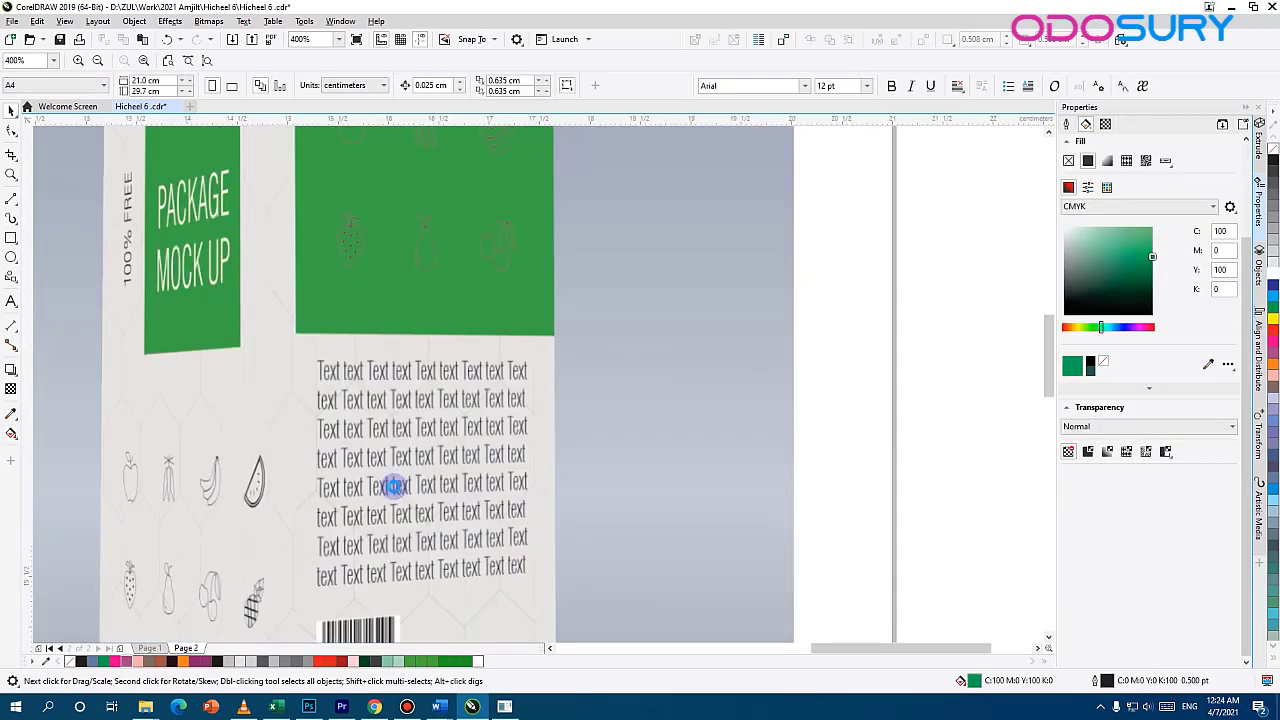
scroll(491, 523, "down", 2)
scroll(535, 420, "up", 1)
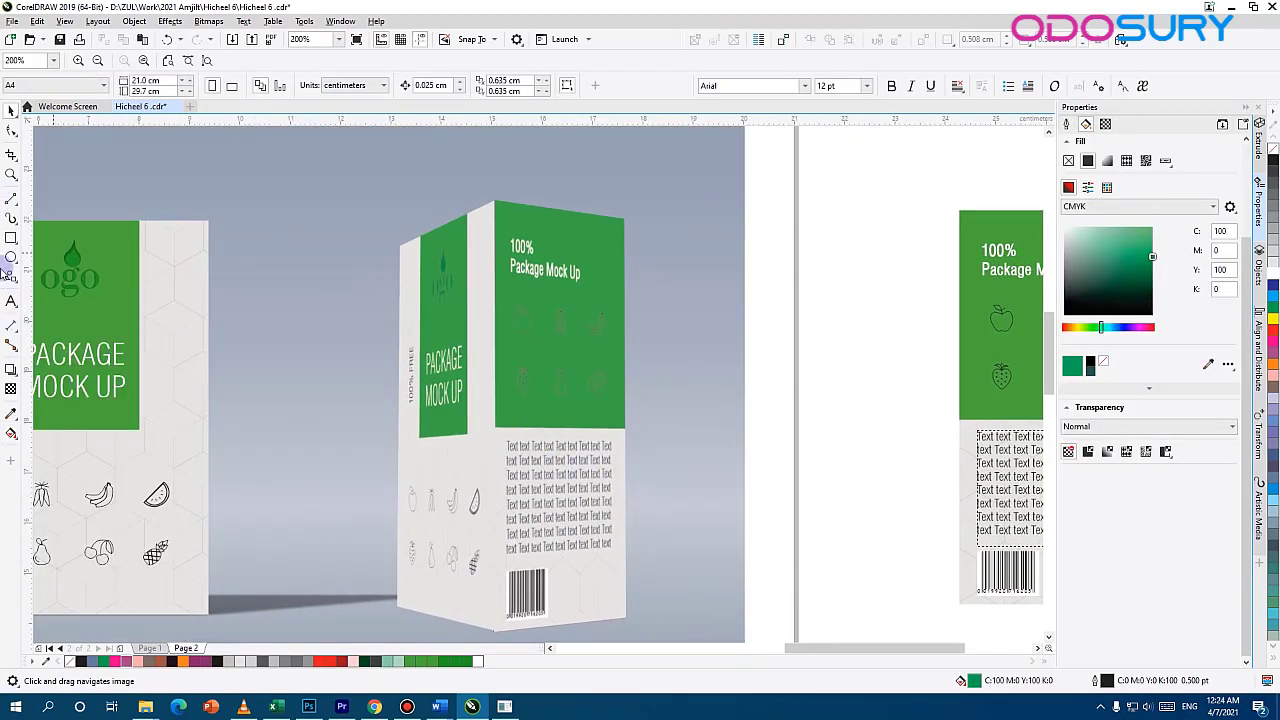
left_click(11, 239)
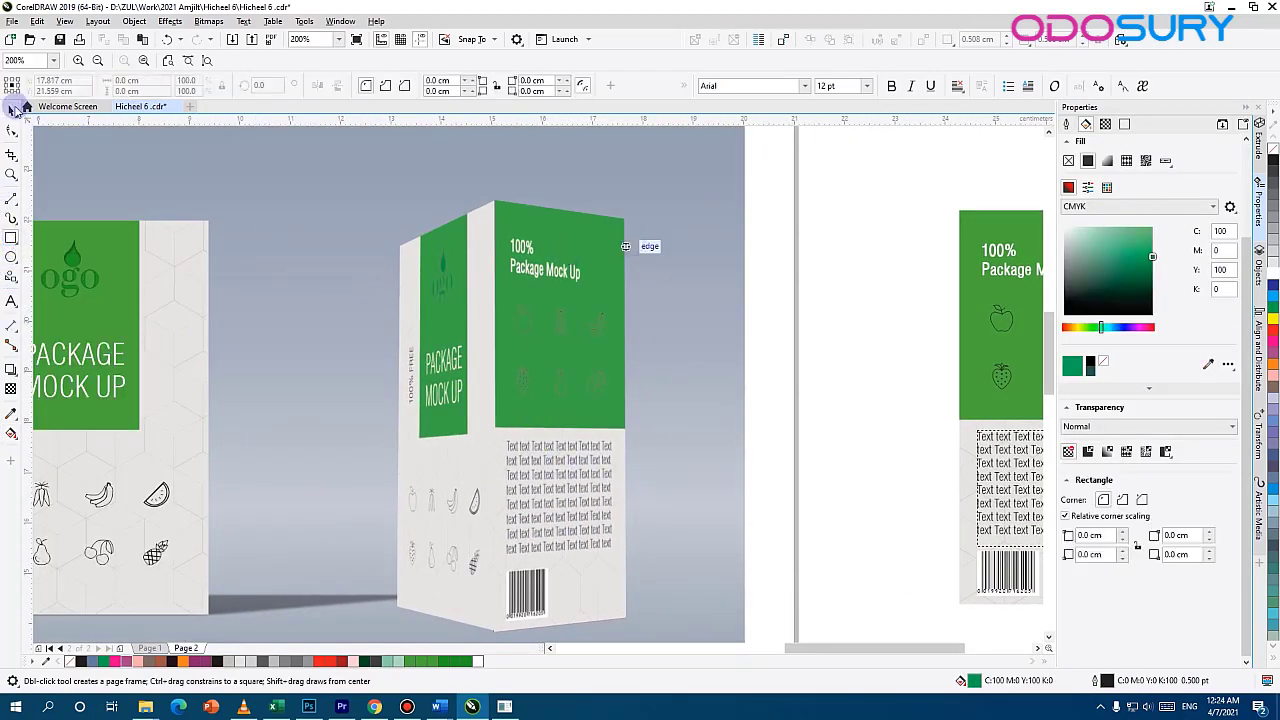
key("space")
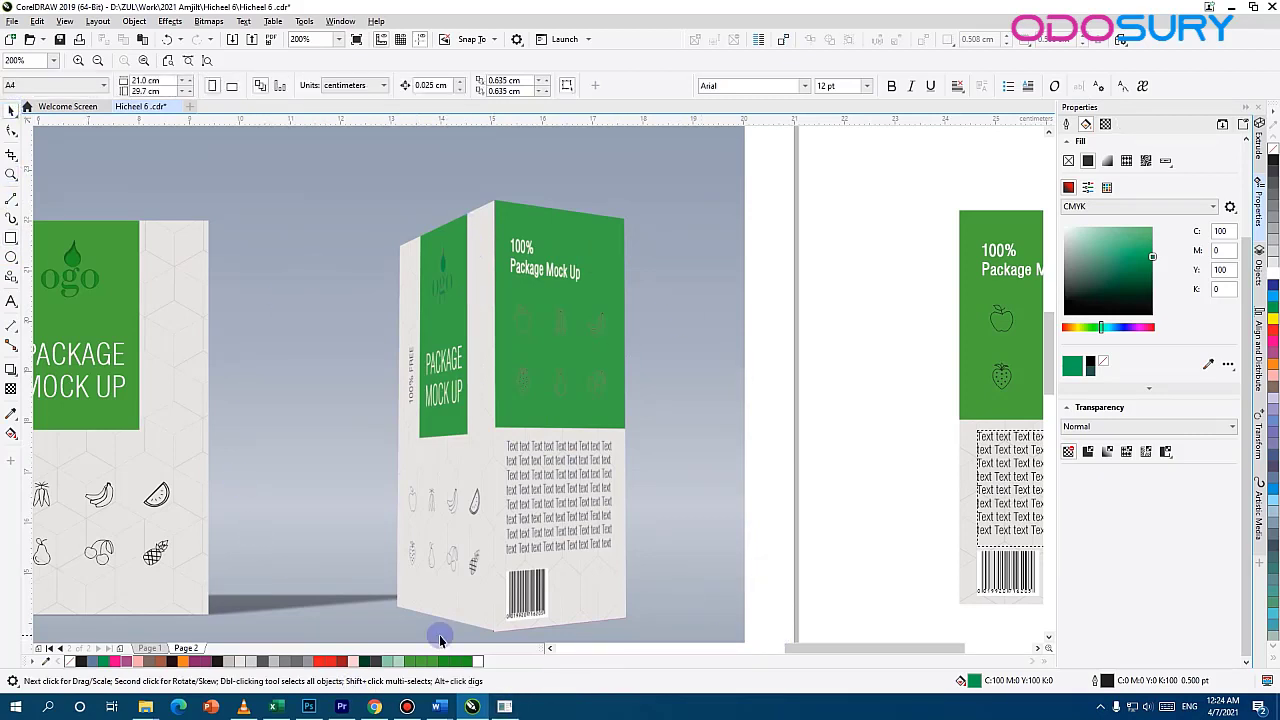
Draw a closed Bézier triangle about 2.59 by 8.56 cm on the side face, joining the front edge's ends to the upper rear corner
left_click(11, 201)
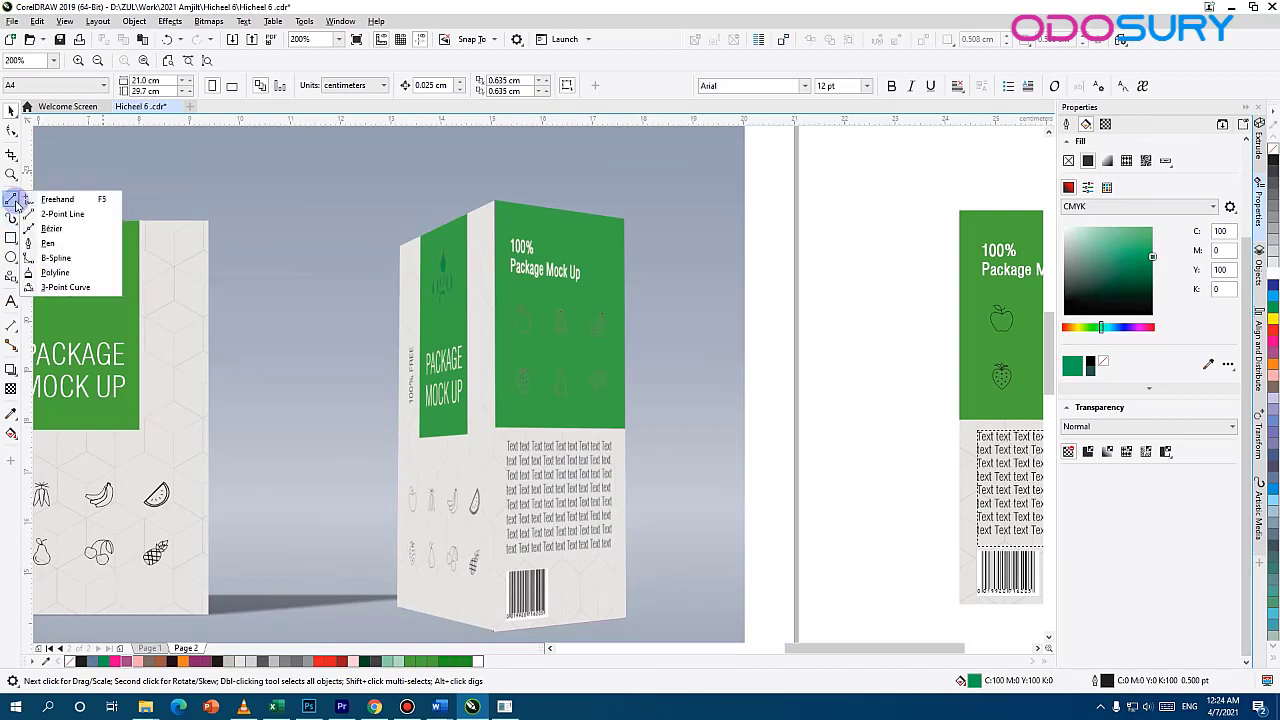
left_click(52, 231)
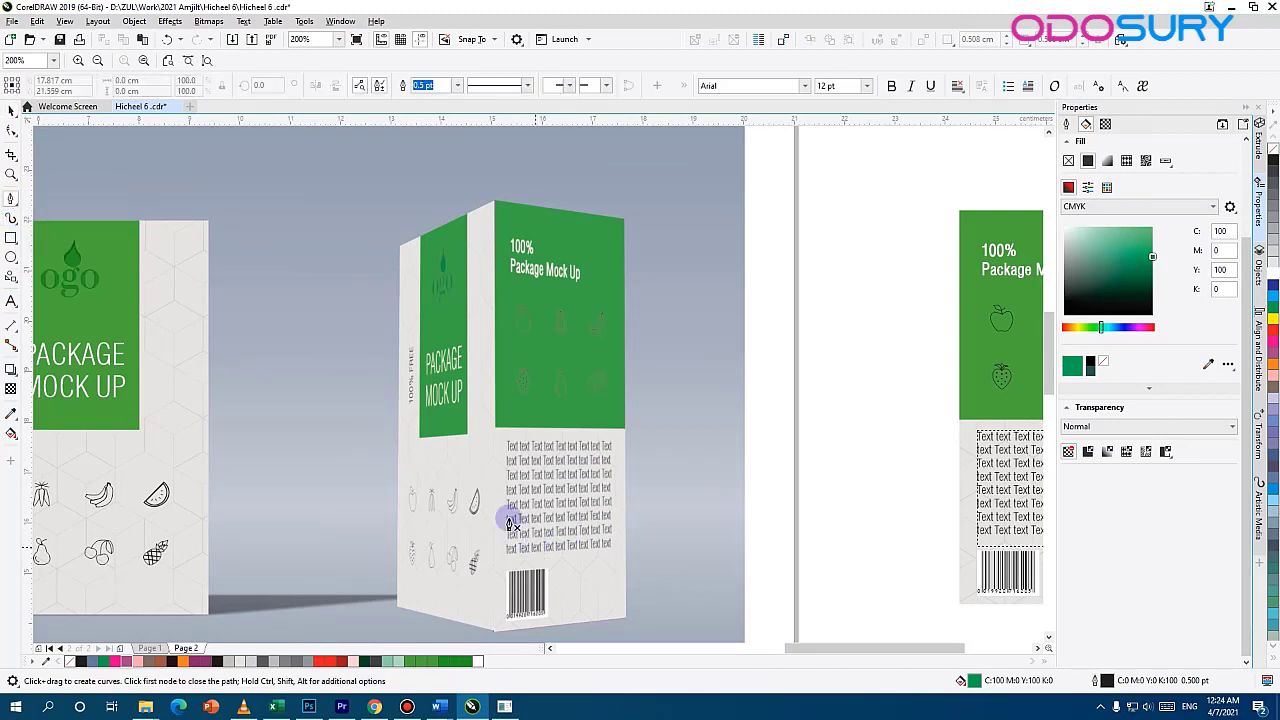
left_click(495, 632)
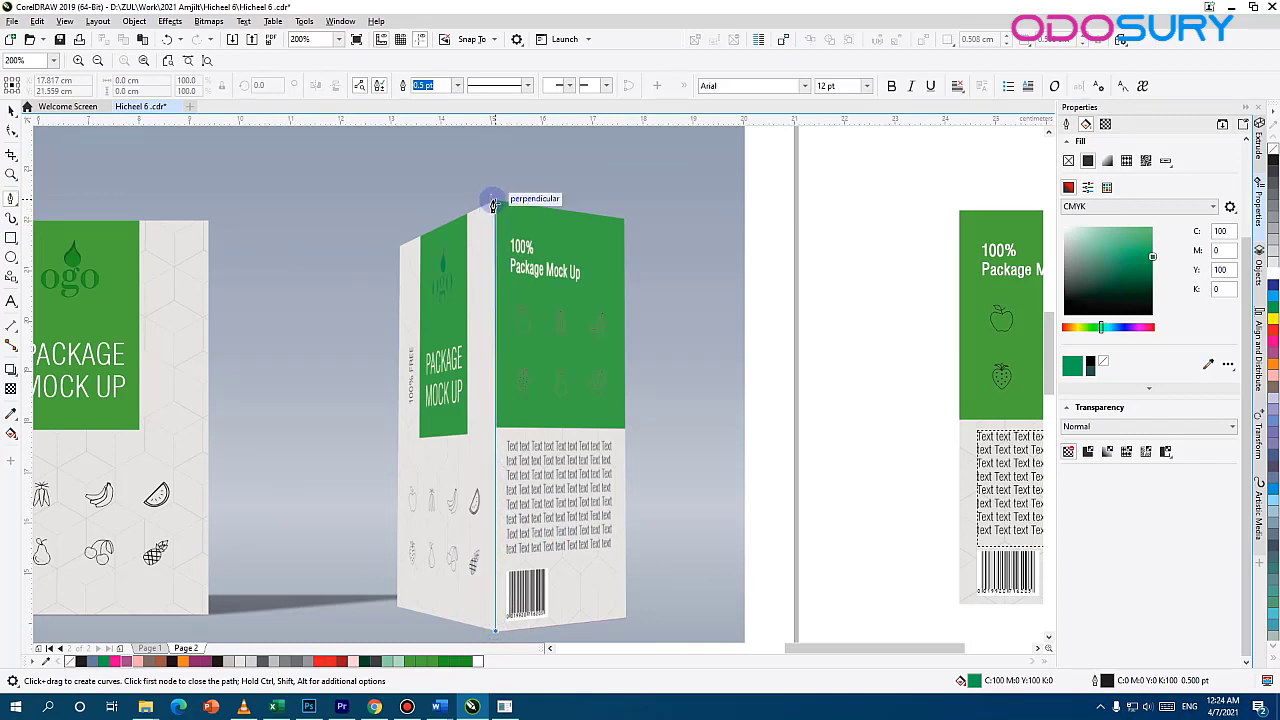
left_click(493, 204)
left_click(625, 218)
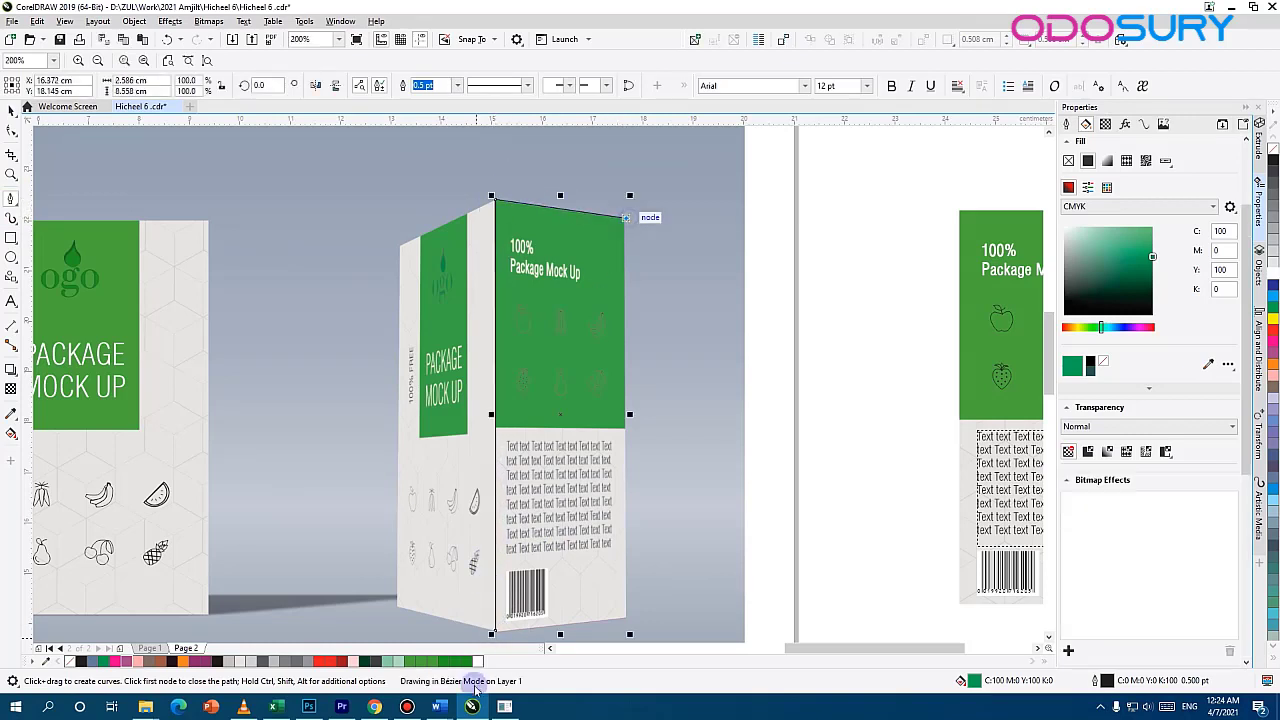
left_click(493, 634)
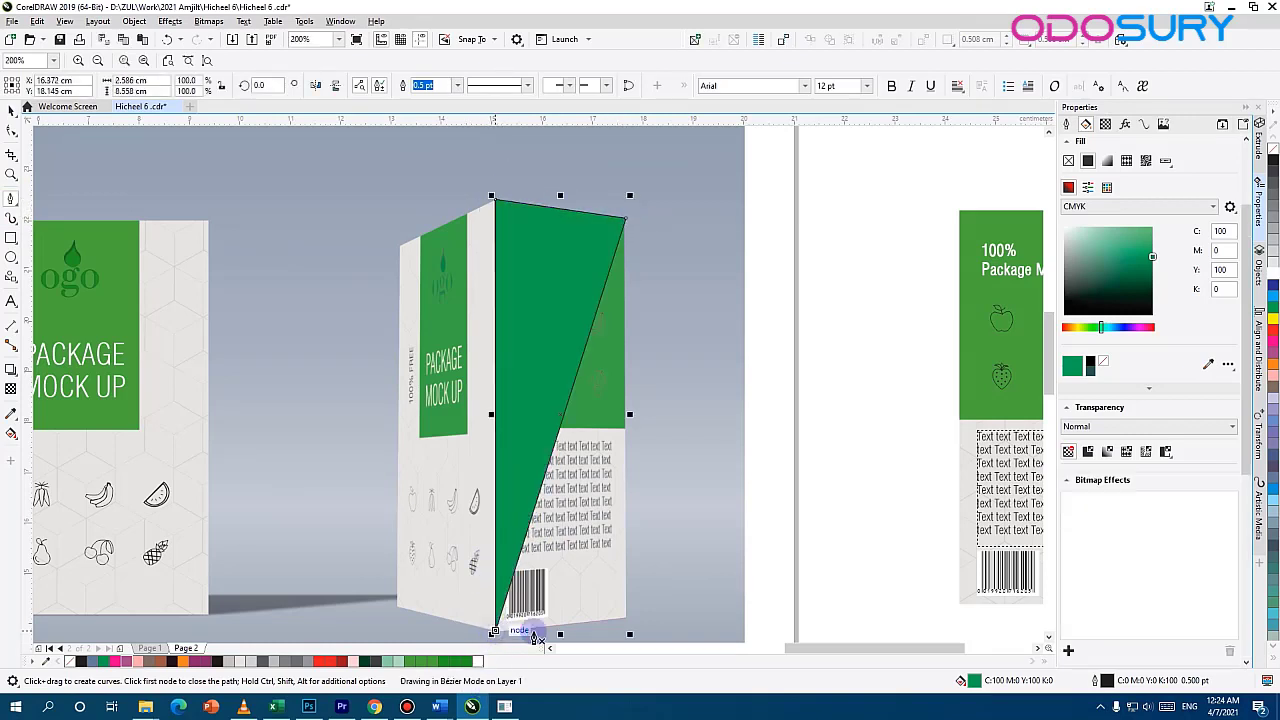
Remove the triangle's outline and fill it with light green C33 M0 Y31 K0
left_click(9, 113)
right_click(68, 661)
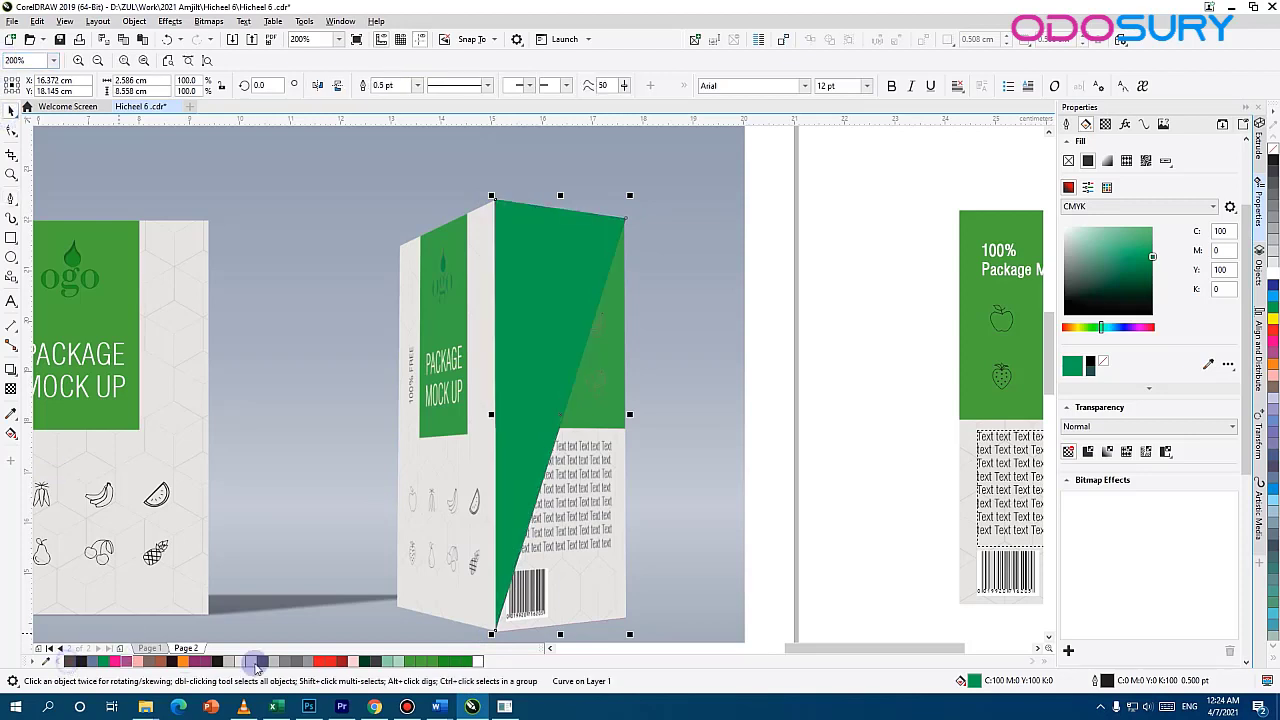
left_click(421, 662)
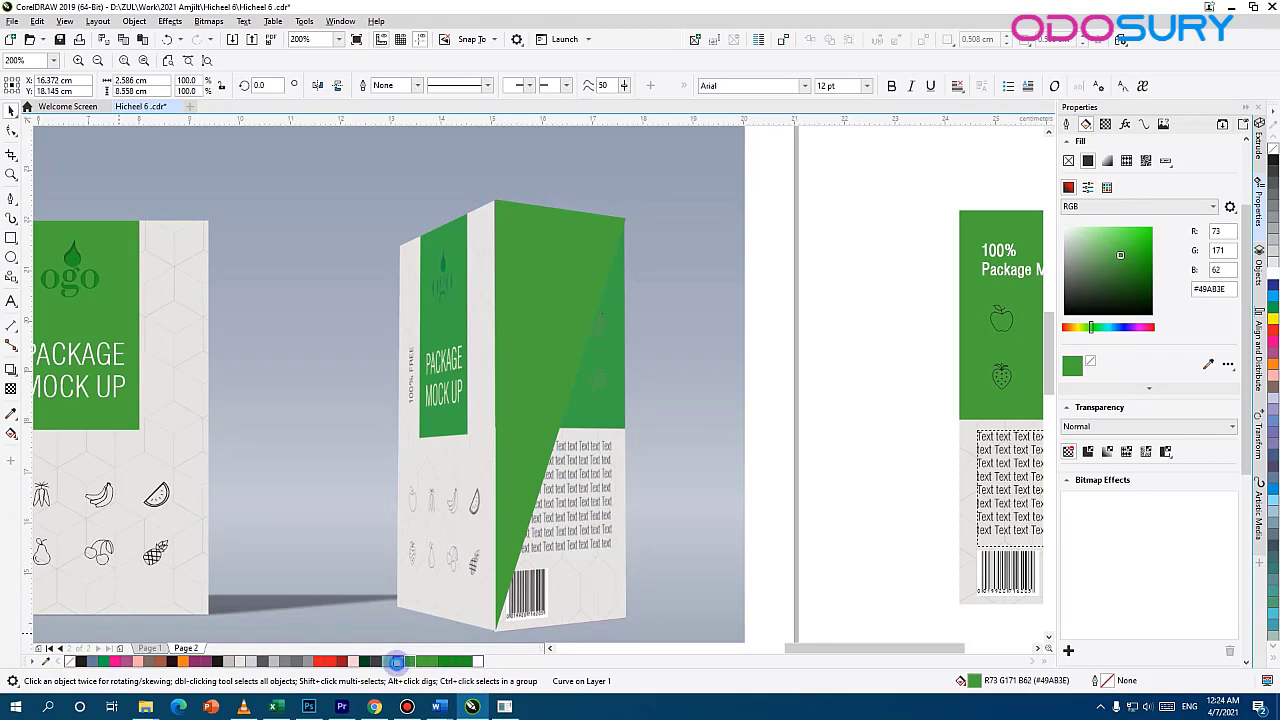
left_click(397, 662)
Apply a linear fountain transparency to the light green triangle, angled across the side face toward its upper front corner
scroll(251, 409, "down", 2)
left_click_drag(251, 409, 586, 366)
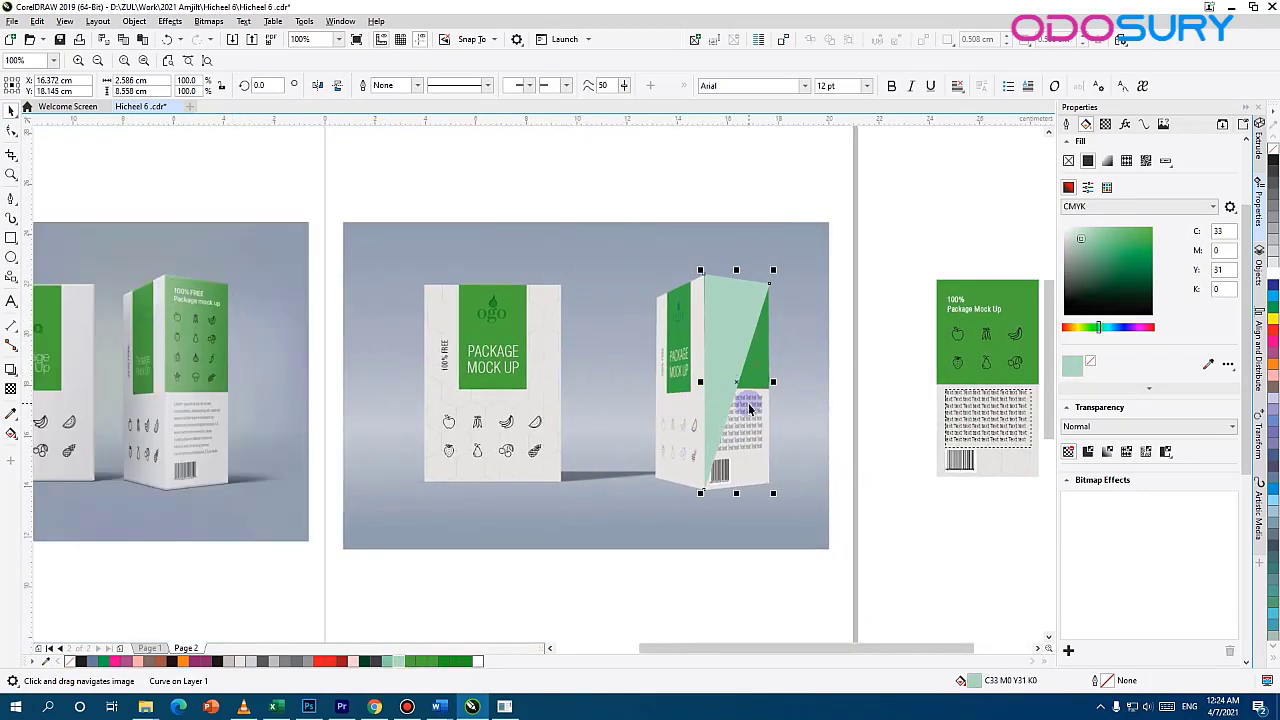
scroll(683, 372, "up", 1)
left_click_drag(728, 371, 598, 377)
left_click(11, 389)
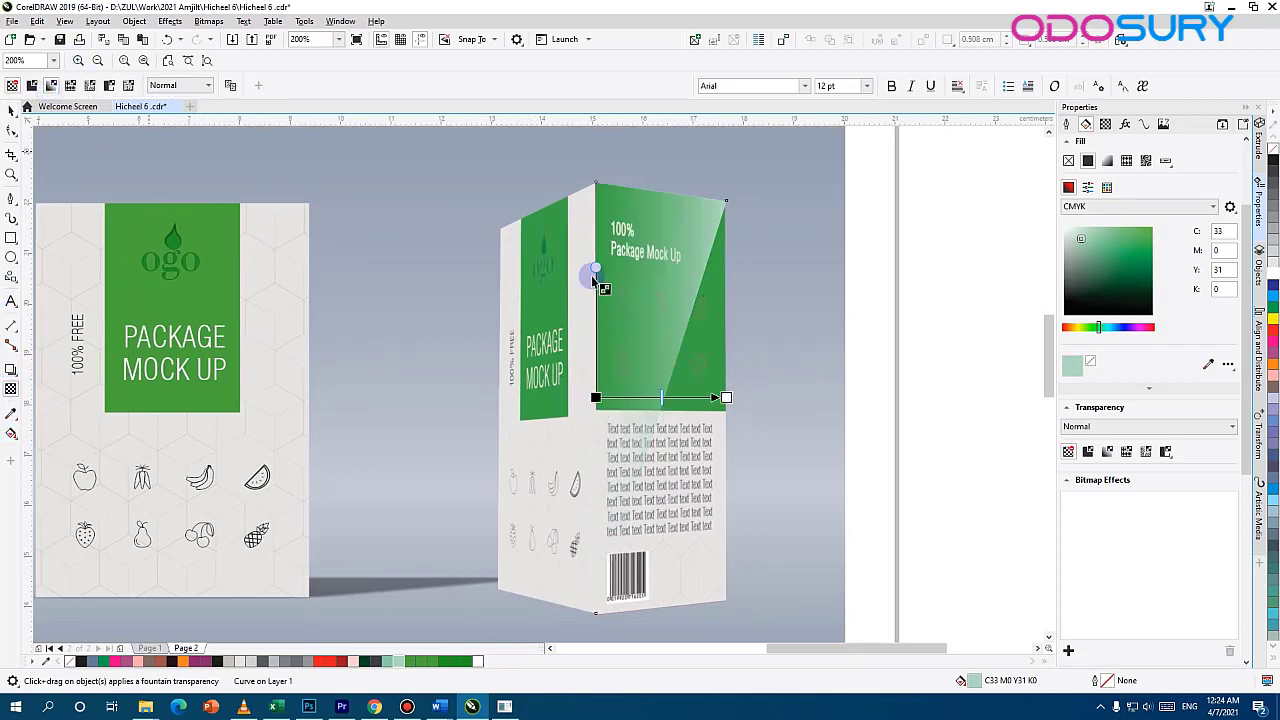
left_click_drag(613, 251, 700, 462)
left_click_drag(731, 505, 575, 255)
left_click_drag(743, 368, 594, 194)
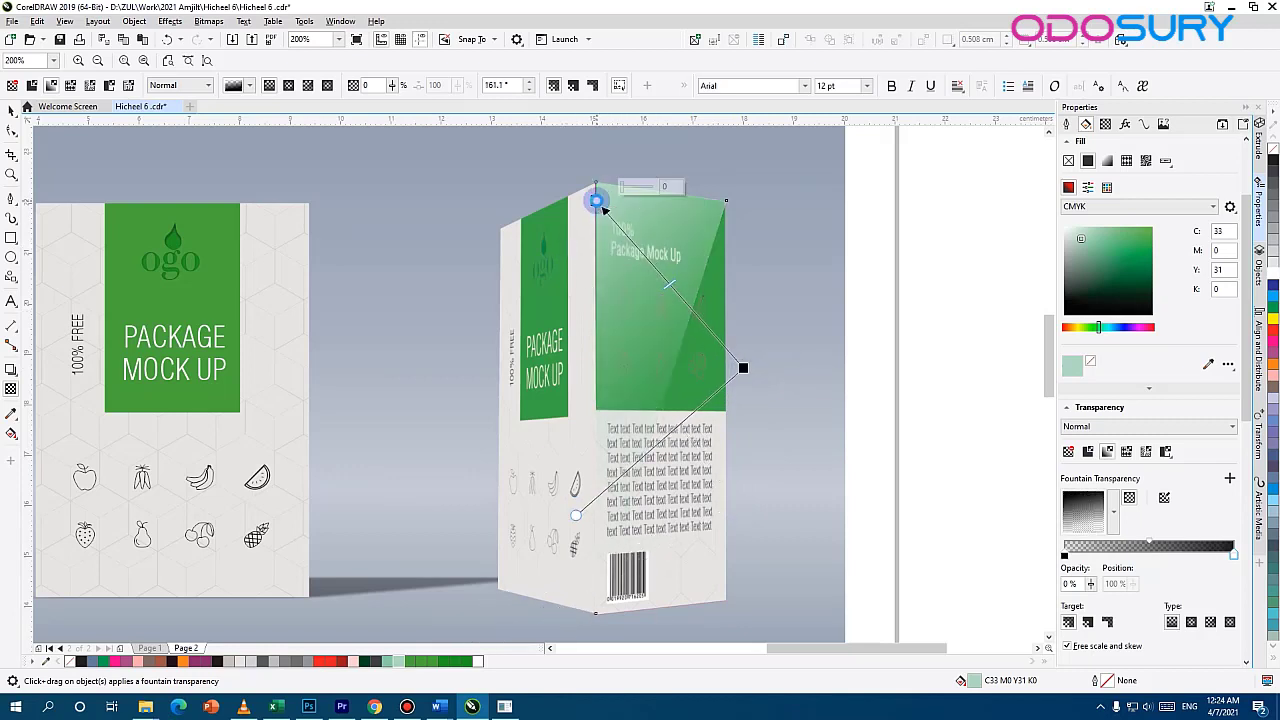
Refine the triangle's transparency to an angle of about 170.7° so it fades from the upper front corner toward the rear edge
left_click_drag(709, 303, 470, 205)
left_click_drag(769, 304, 715, 307)
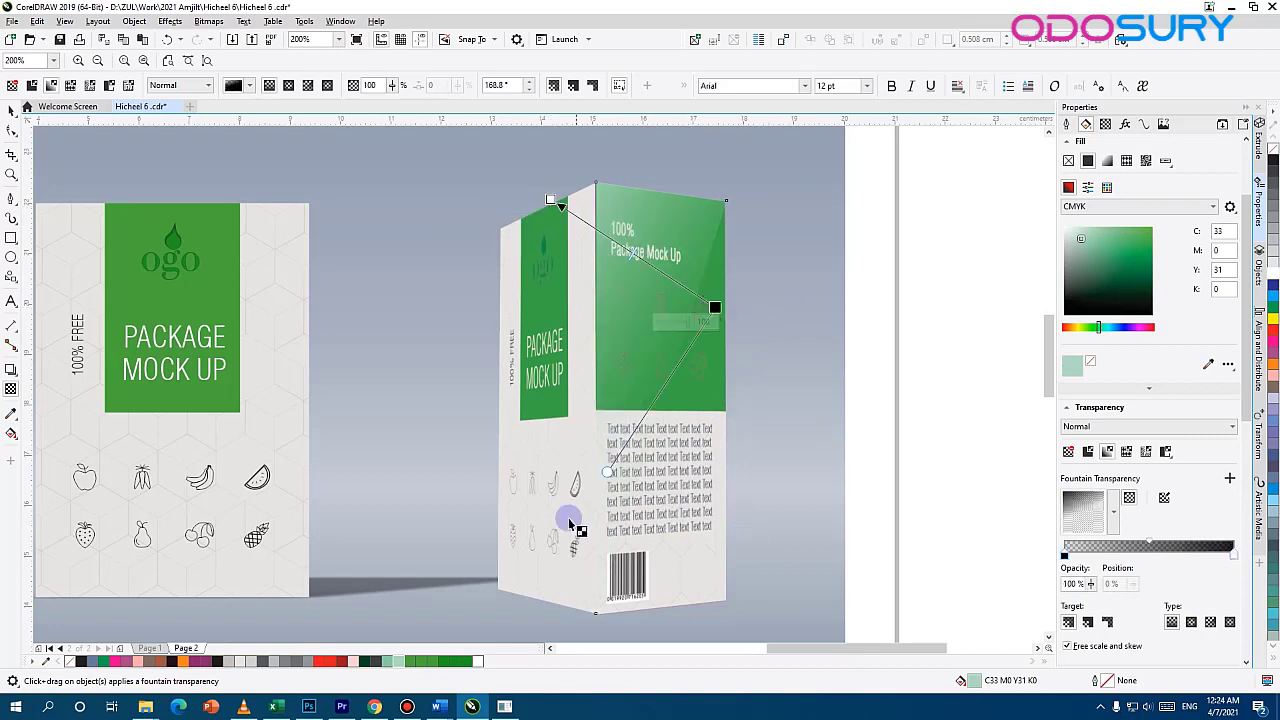
left_click_drag(607, 473, 613, 535)
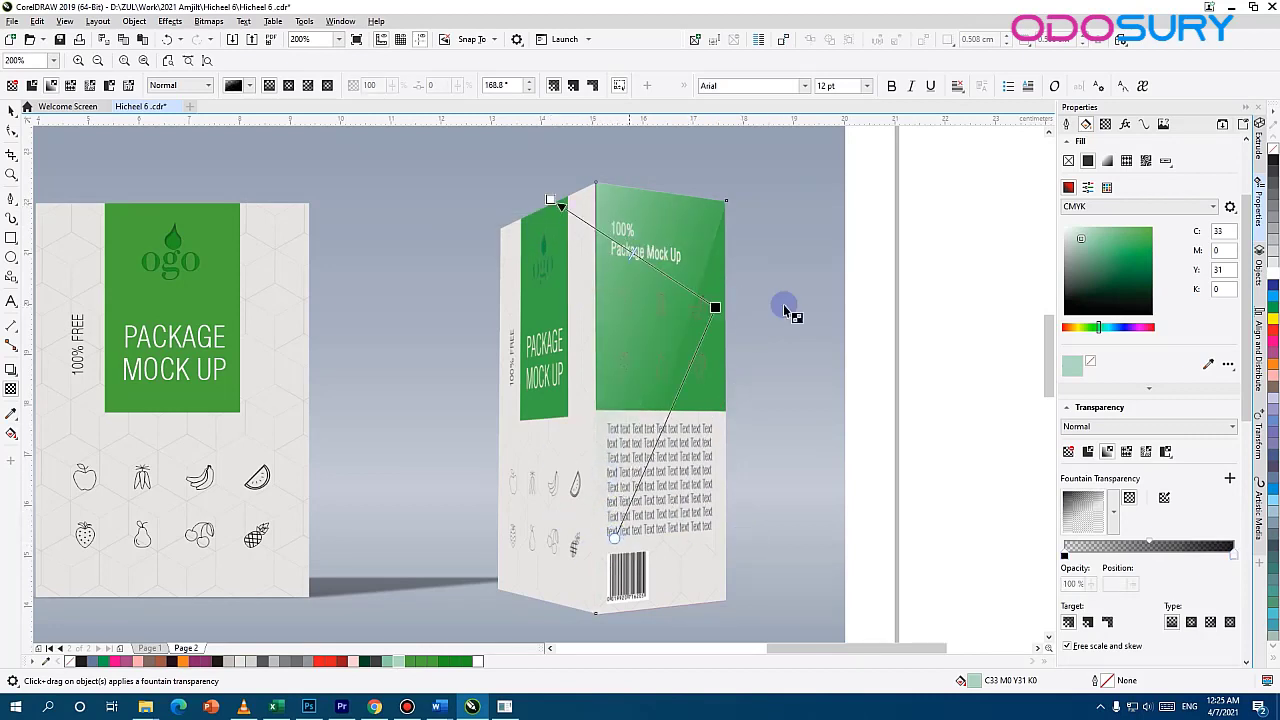
left_click_drag(715, 307, 709, 303)
left_click_drag(551, 200, 547, 213)
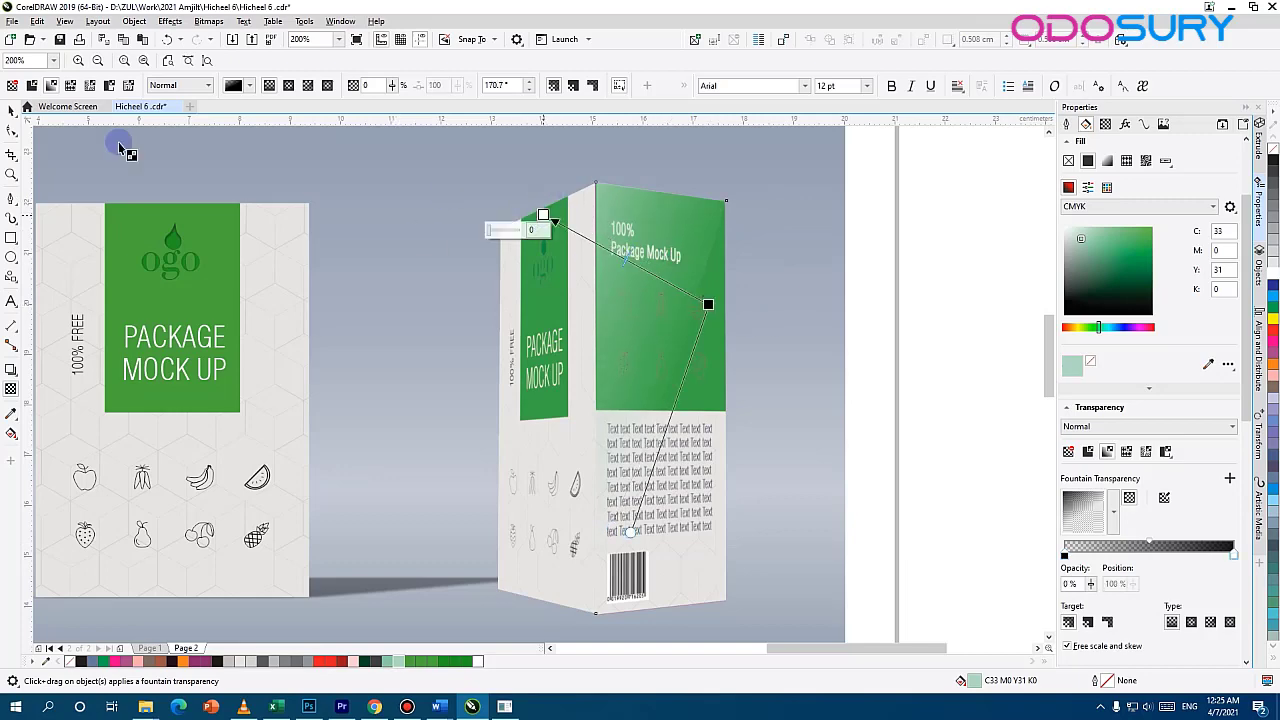
left_click(11, 111)
Group the perspective box's front and side faces
scroll(771, 471, "down", 2)
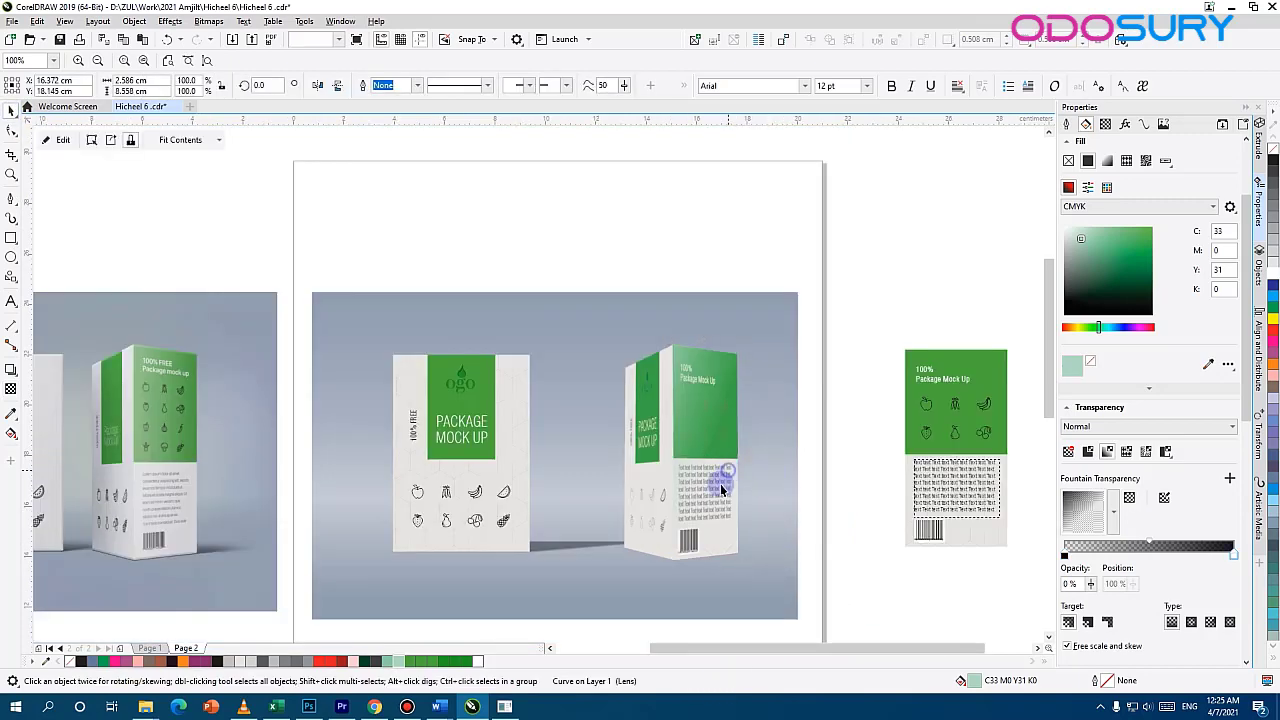
left_click(648, 449)
left_click(697, 471, "shift")
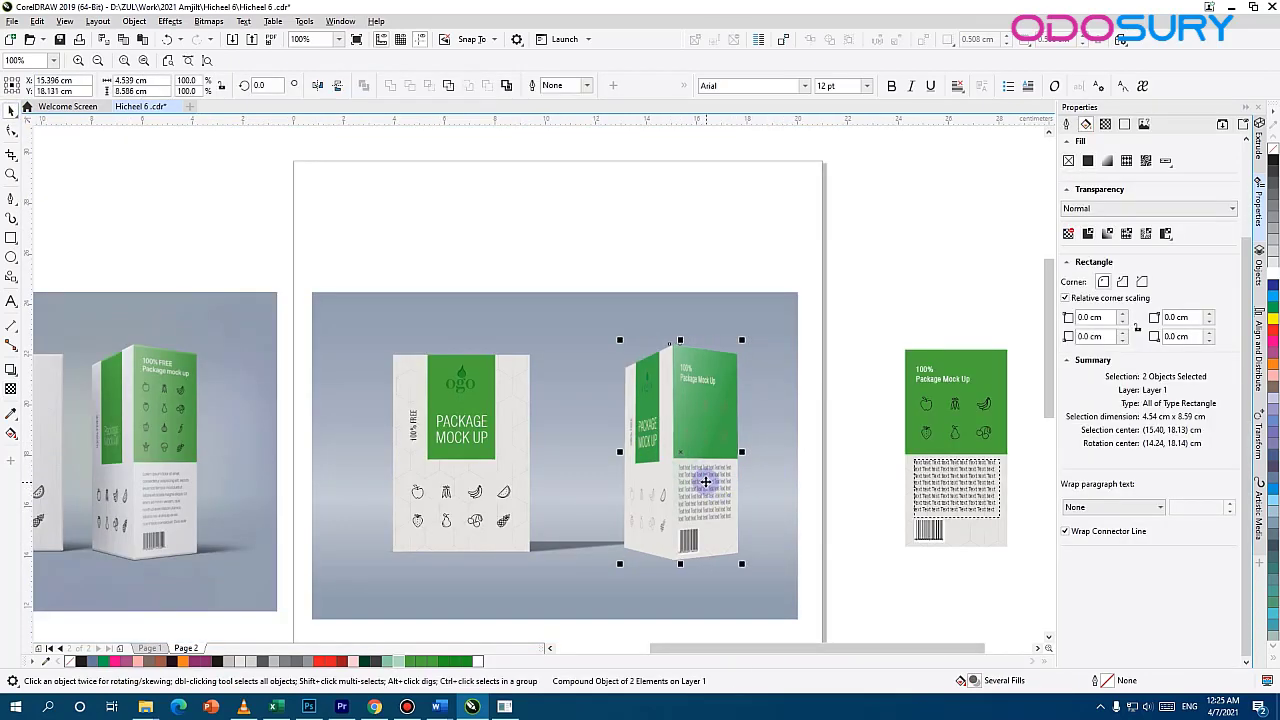
key("ctrl+f")
key("ctrl+g")
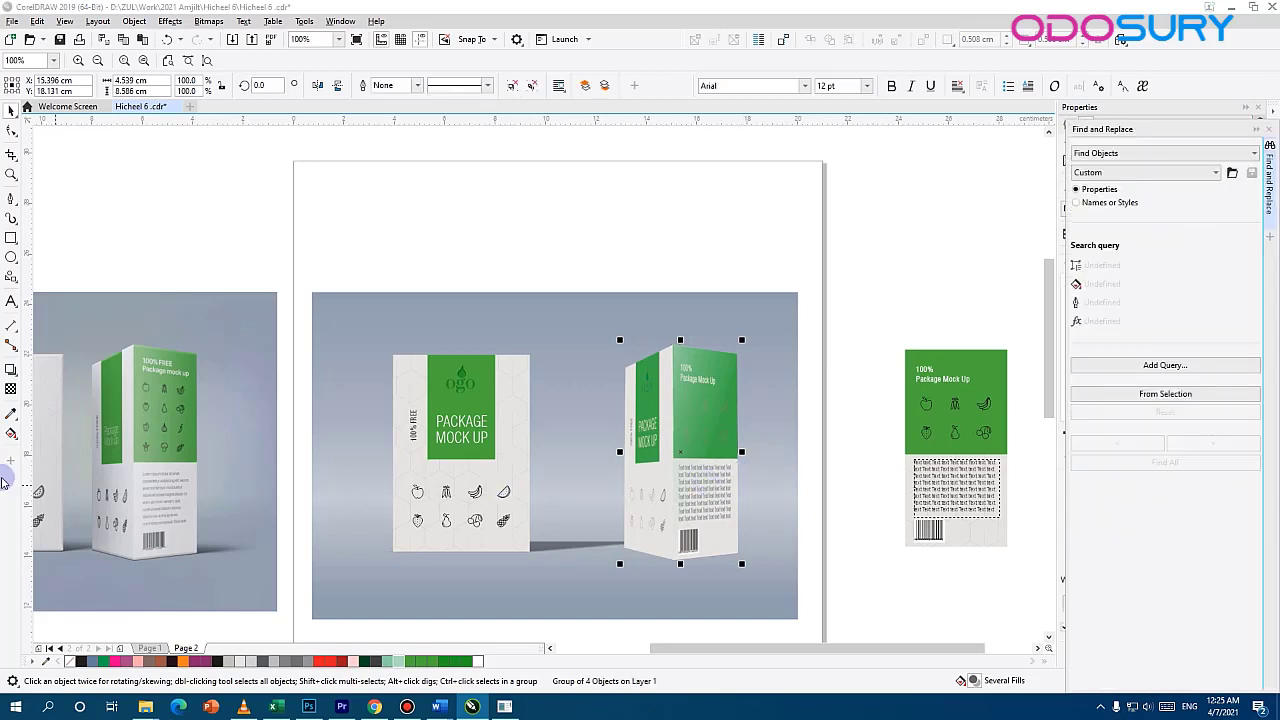
Try to cast a drop shadow from the grouped perspective box toward its rear side
left_click(11, 368)
left_click_drag(624, 451, 760, 445)
left_click_drag(716, 556, 778, 549)
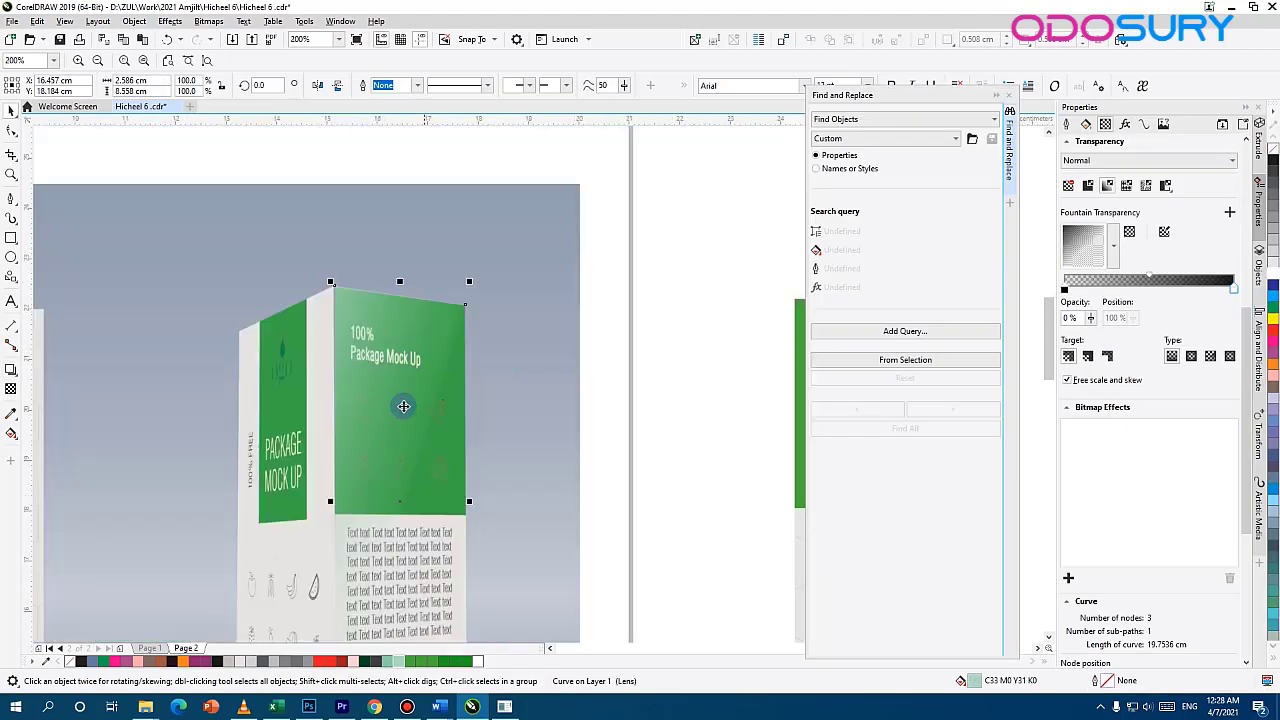
Draw a closed triangle about 6.58 × 0.53 cm following the perspective box's lower edges and extending past its side face, with a black fill
left_click_drag(404, 406, 343, 202)
scroll(344, 427, "up", 1)
left_click_drag(329, 457, 370, 377)
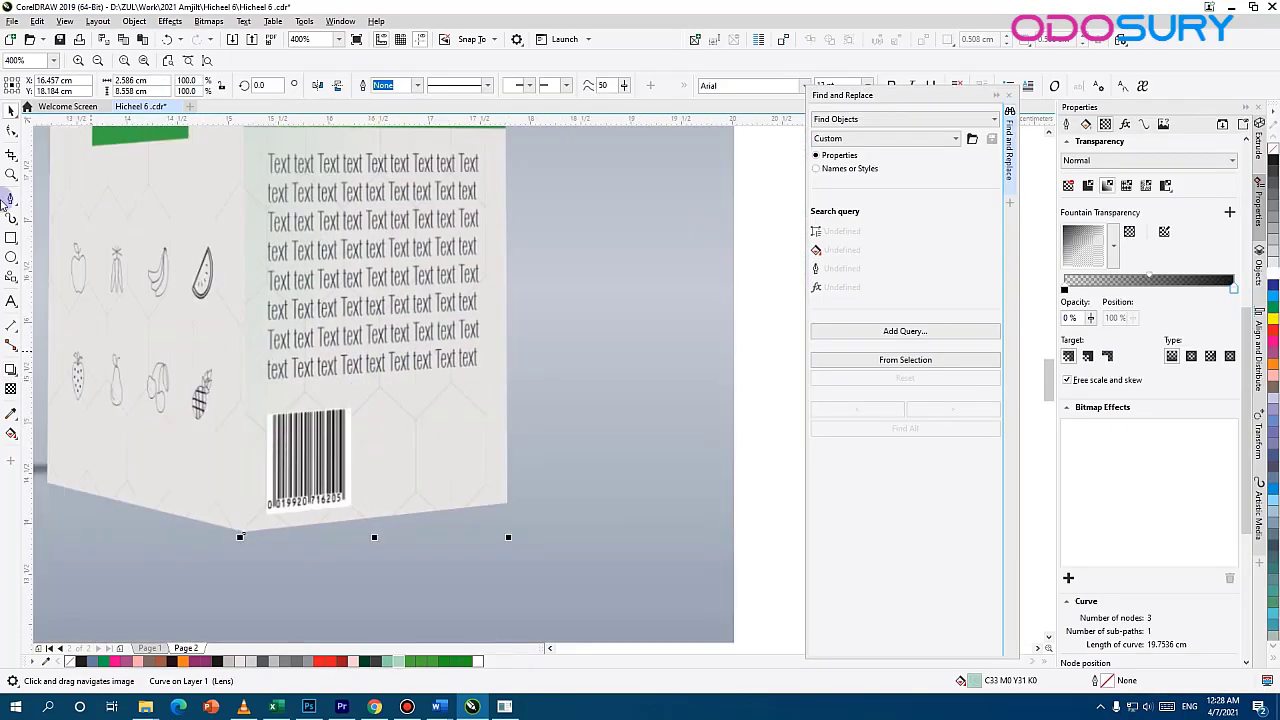
left_click(393, 536)
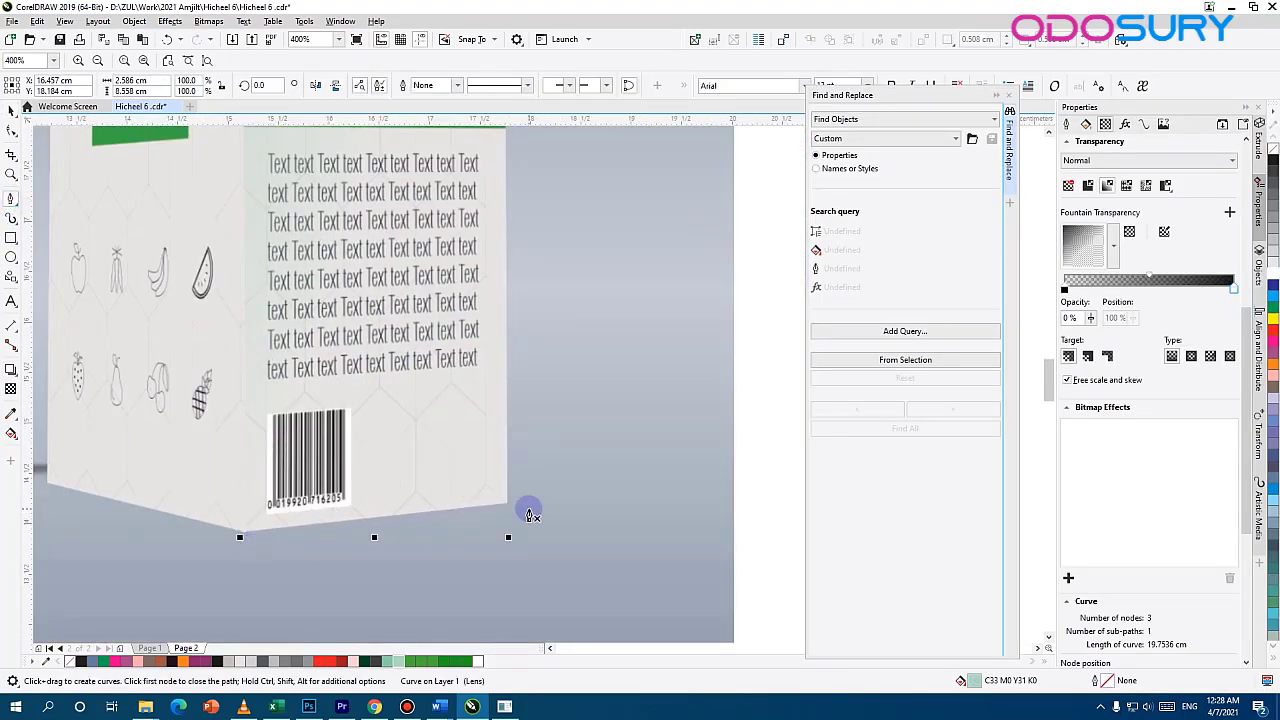
left_click(240, 535)
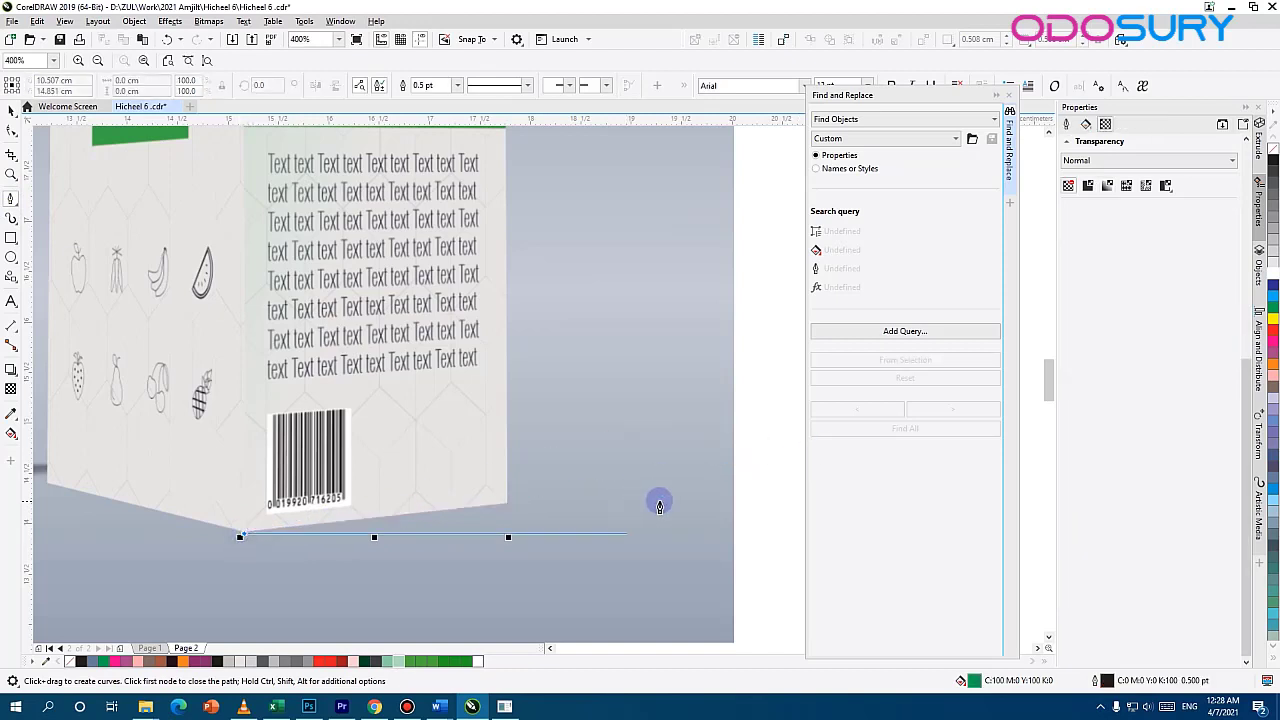
left_click(711, 477)
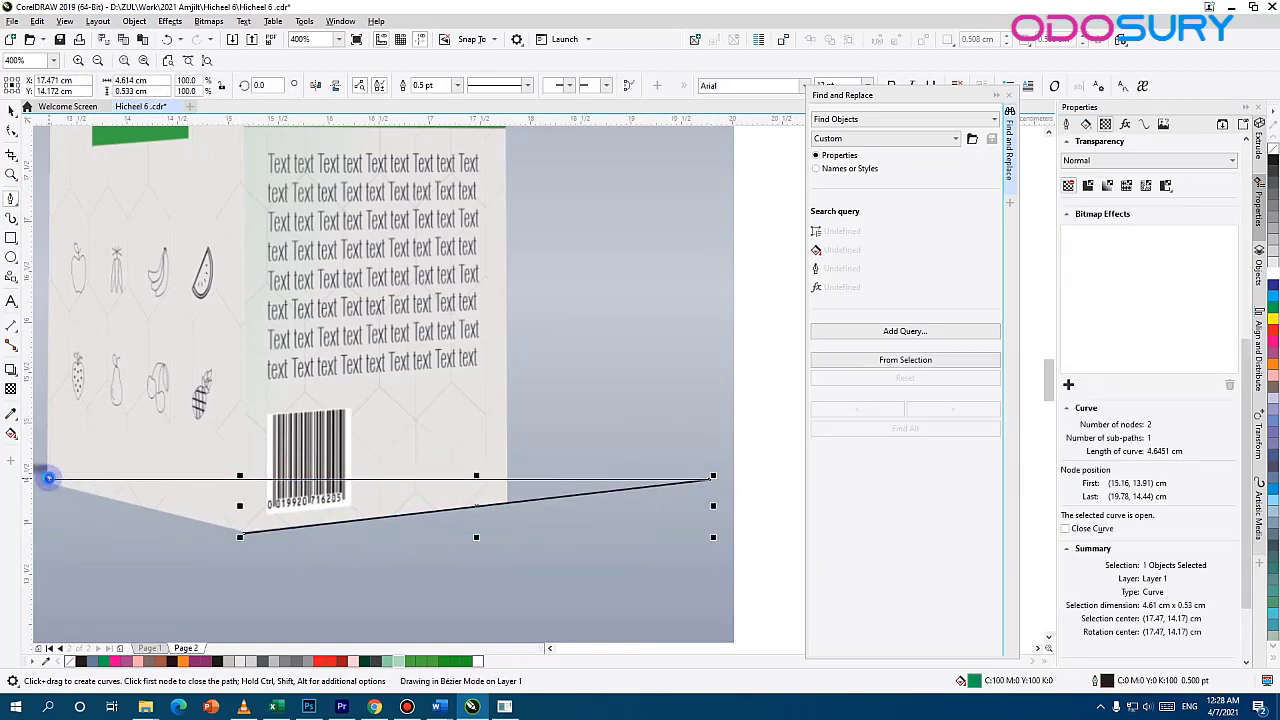
left_click(42, 476)
left_click(243, 533)
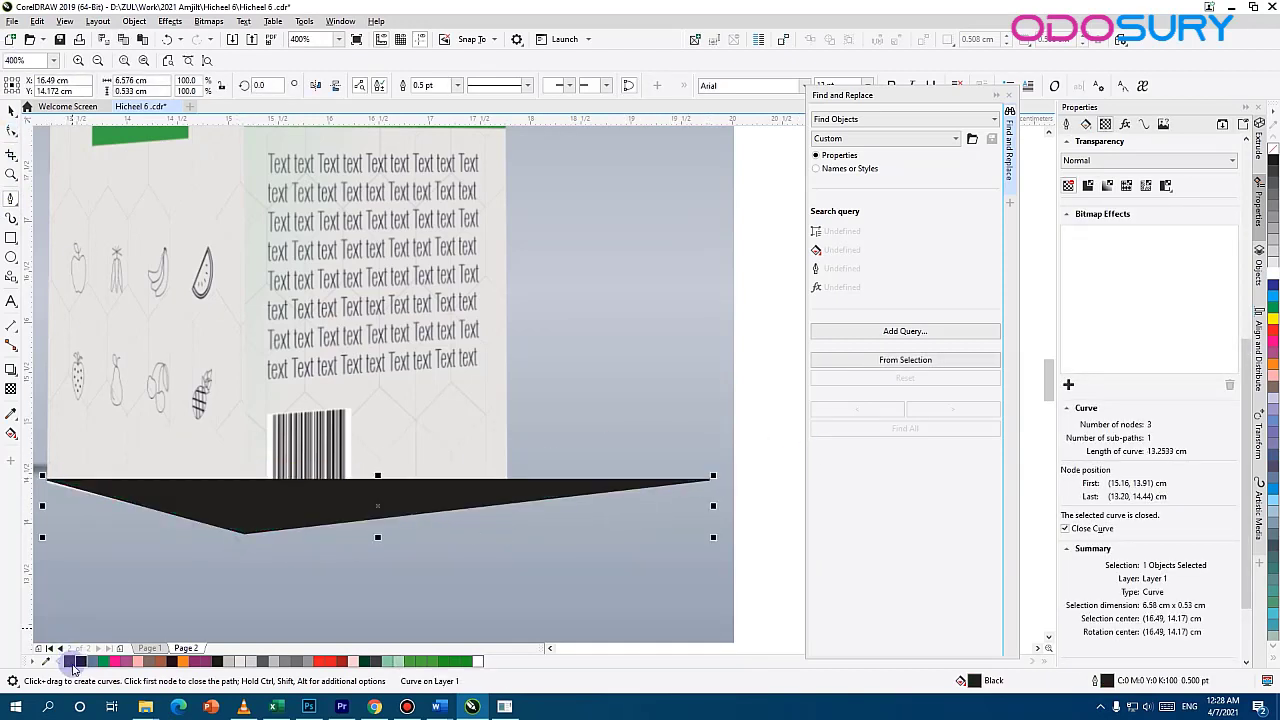
left_click(67, 661)
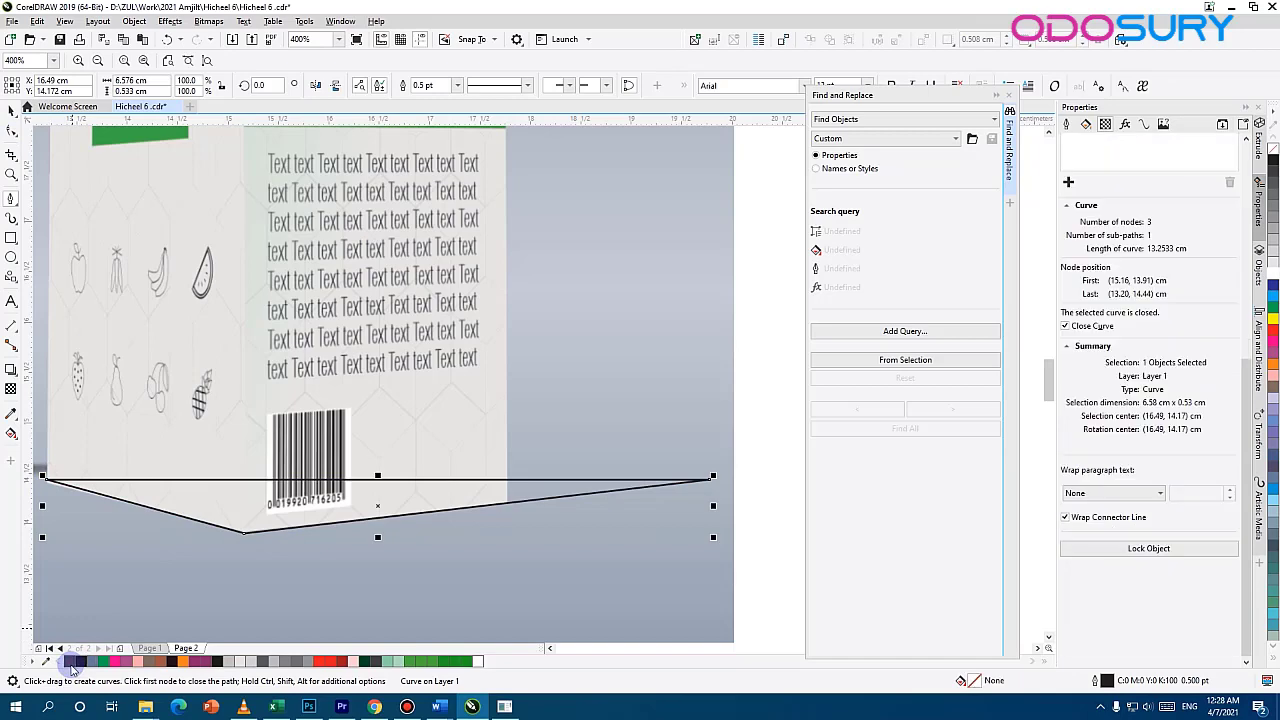
Convert the black triangle to a 300 dpi CMYK bitmap and apply a Gaussian blur with a 2.2-pixel radius
left_click(208, 21)
left_click(235, 39)
left_click(645, 423)
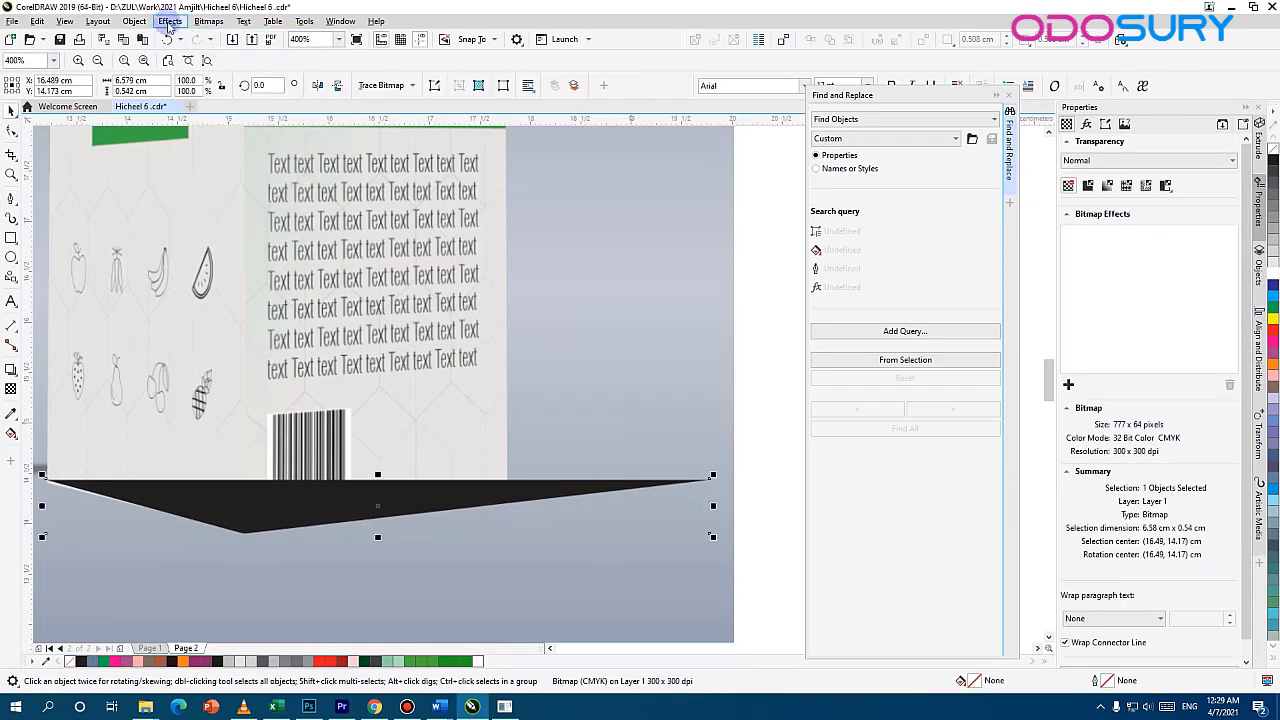
left_click(168, 22)
mouse_move(200, 100)
left_click(310, 118)
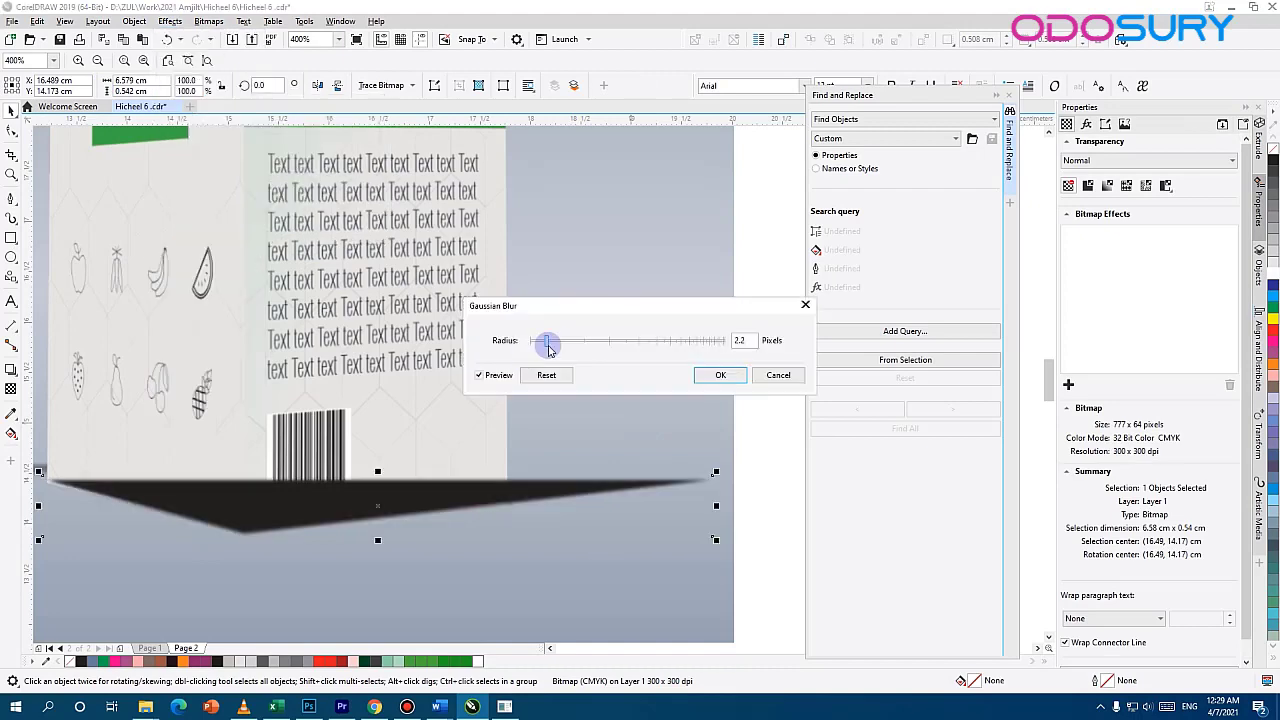
left_click(720, 375)
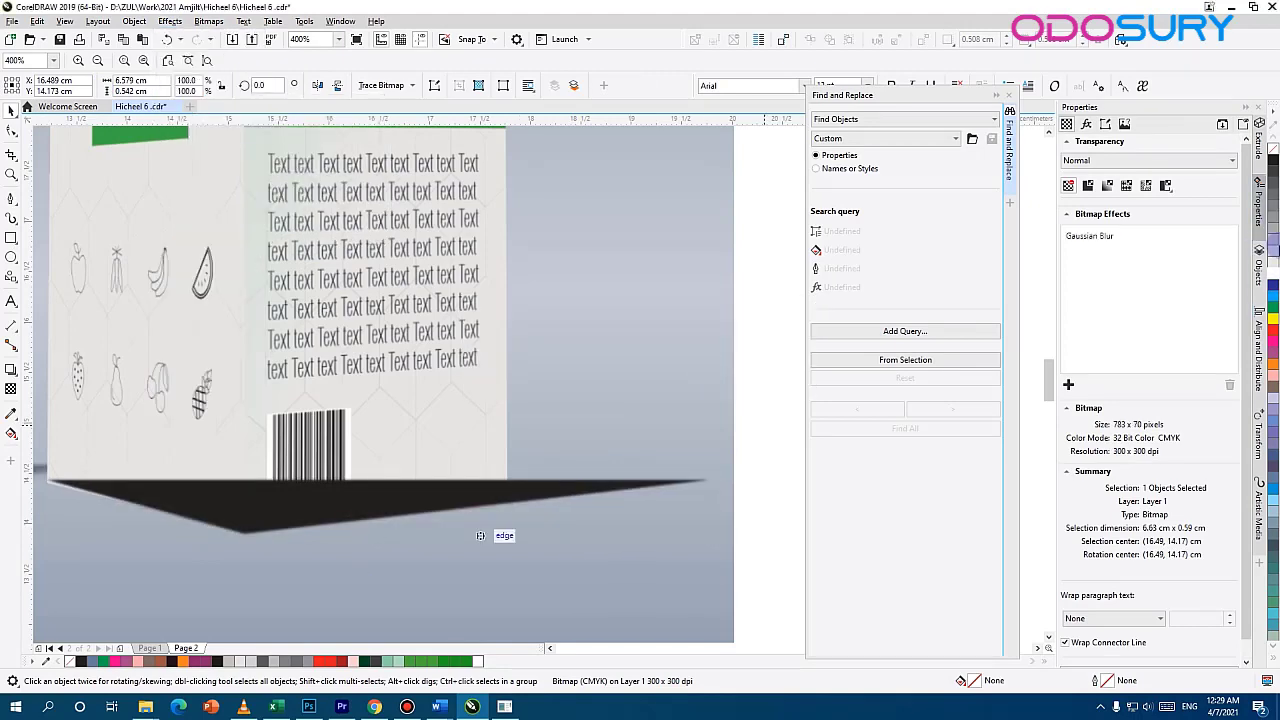
Apply a uniform transparency of 60 to the blurred triangle and place it behind the perspective box
left_click(11, 388)
left_click(31, 86)
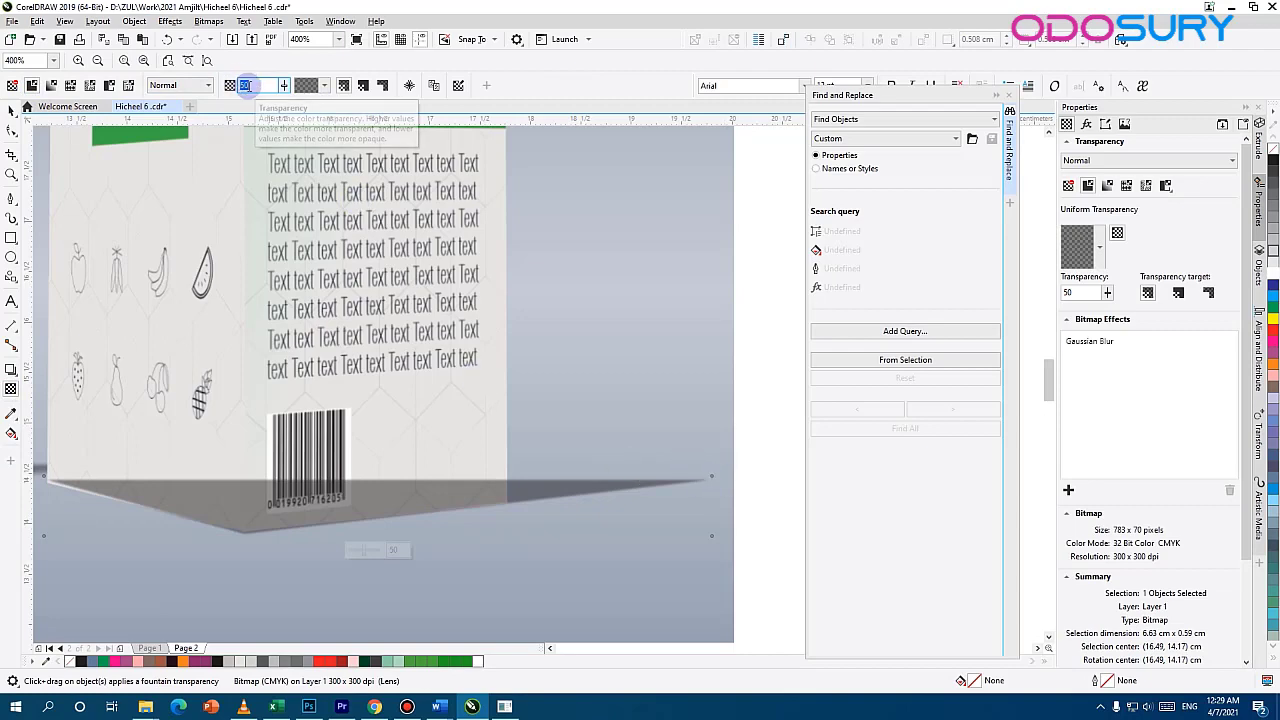
key("Return")
scroll(348, 464, "down", 1)
left_click_drag(348, 464, 533, 428)
left_click(473, 453)
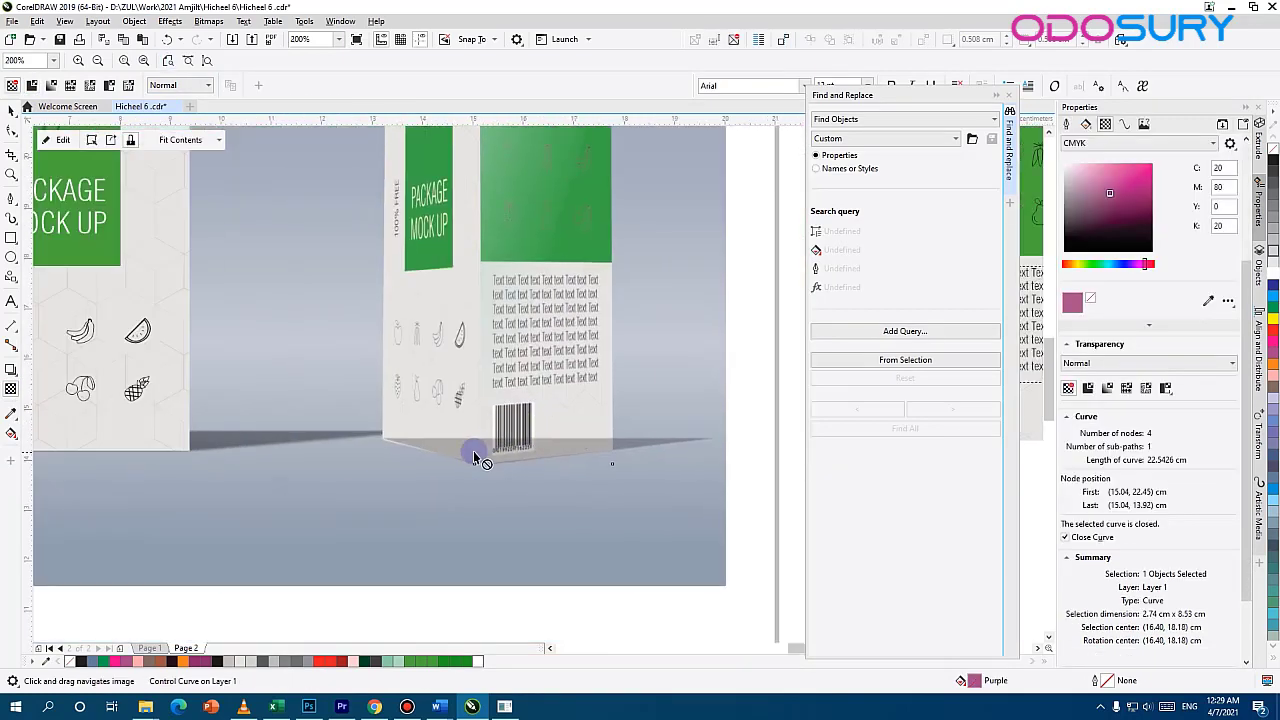
left_click(452, 440)
type("60")
key("Return")
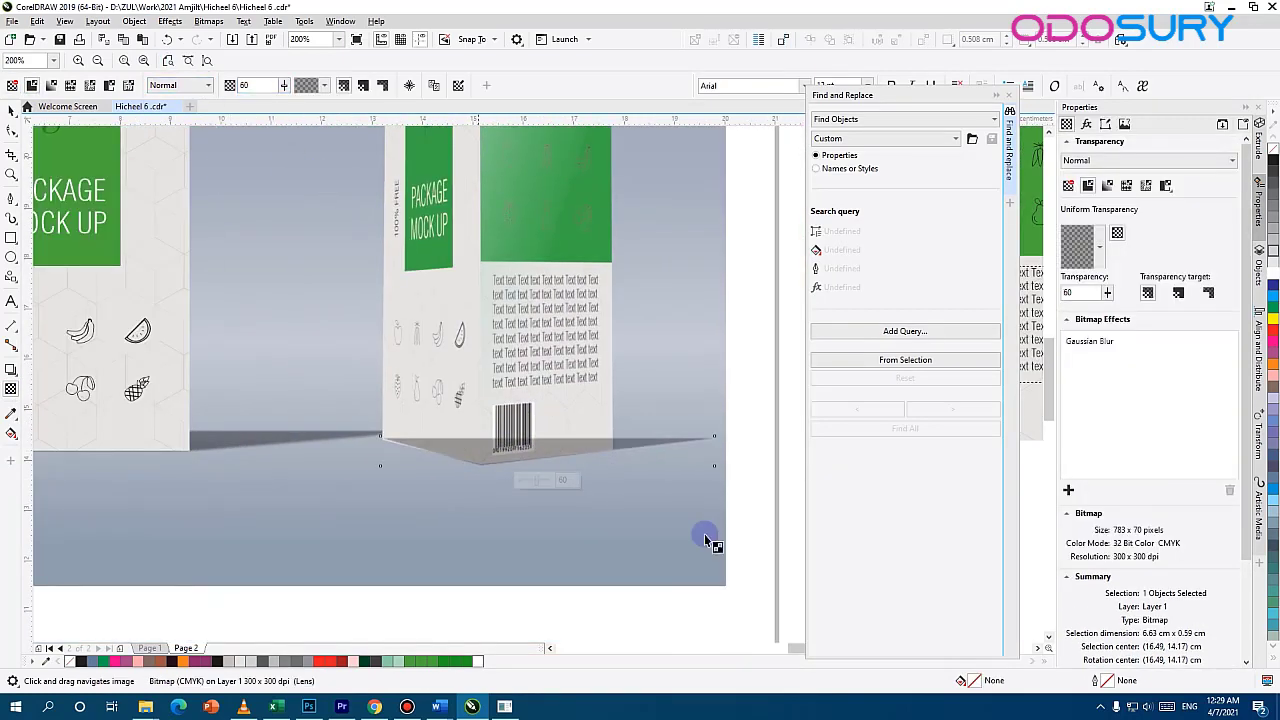
left_click(8, 108)
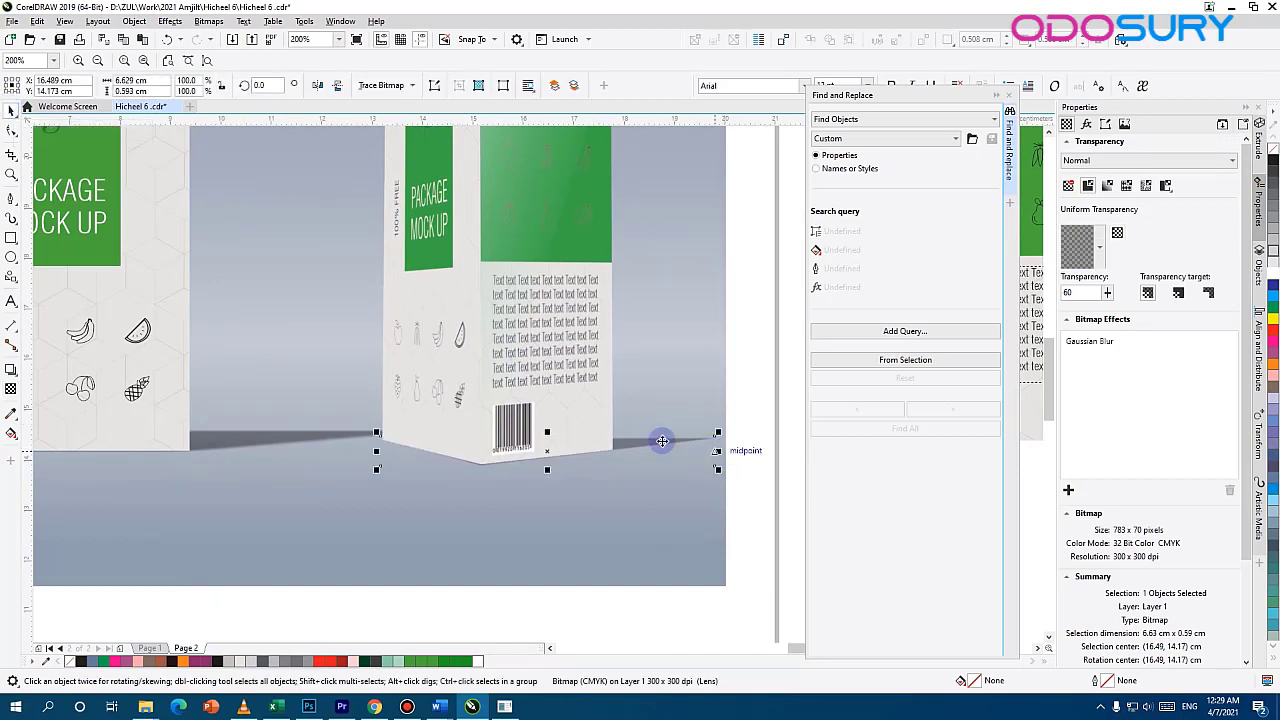
Try to reshape the shadow bitmap by moving a far corner node and deleting a lower corner node
left_click(10, 132)
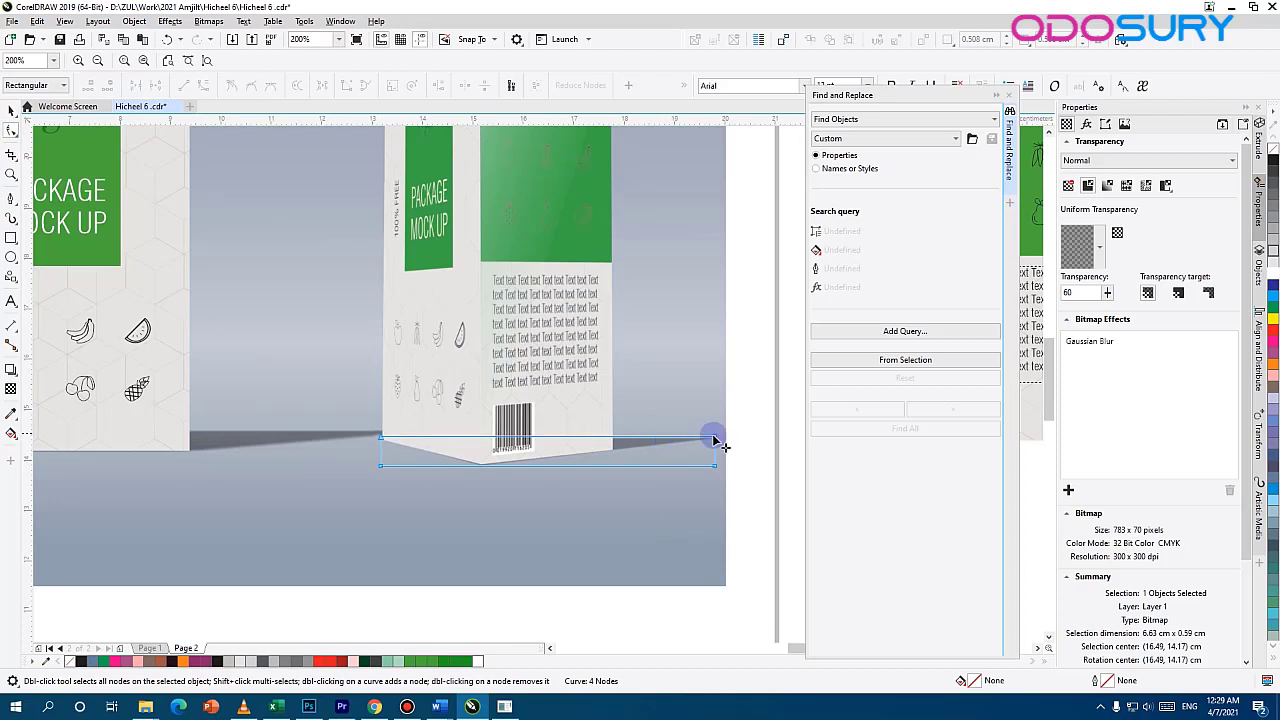
mouse_move(715, 437)
left_mouse_down()
mouse_move(713, 406)
mouse_move(730, 431)
left_mouse_up()
key("ctrl+z")
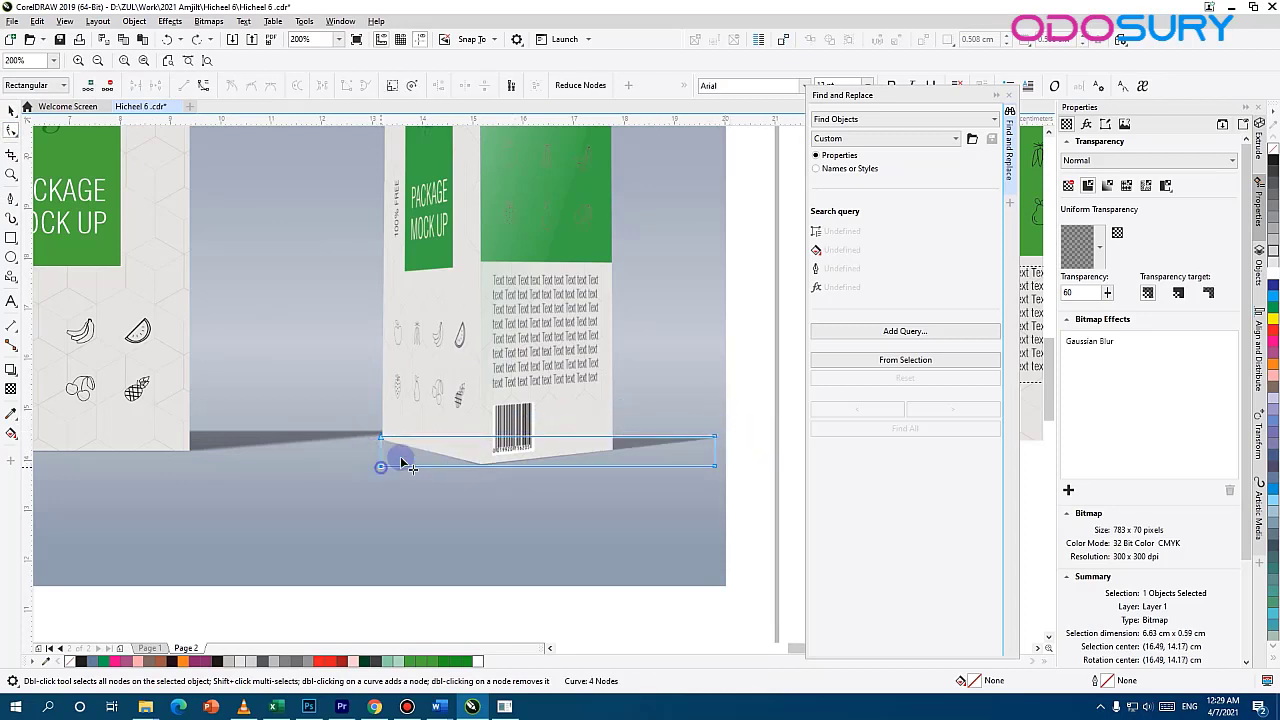
key("Delete")
key("ctrl+z")
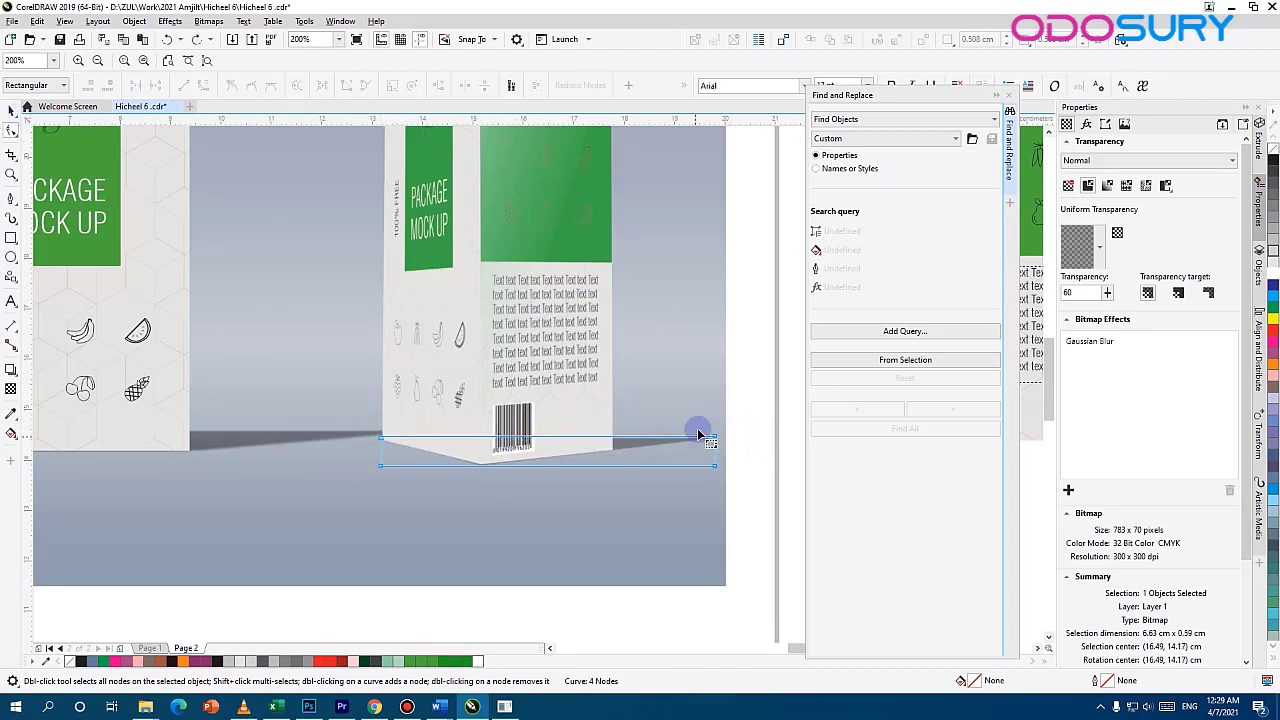
Move the shadow bitmap farther out beyond the box's side face, to about X 17.6, Y 14.3 cm
left_click(10, 110)
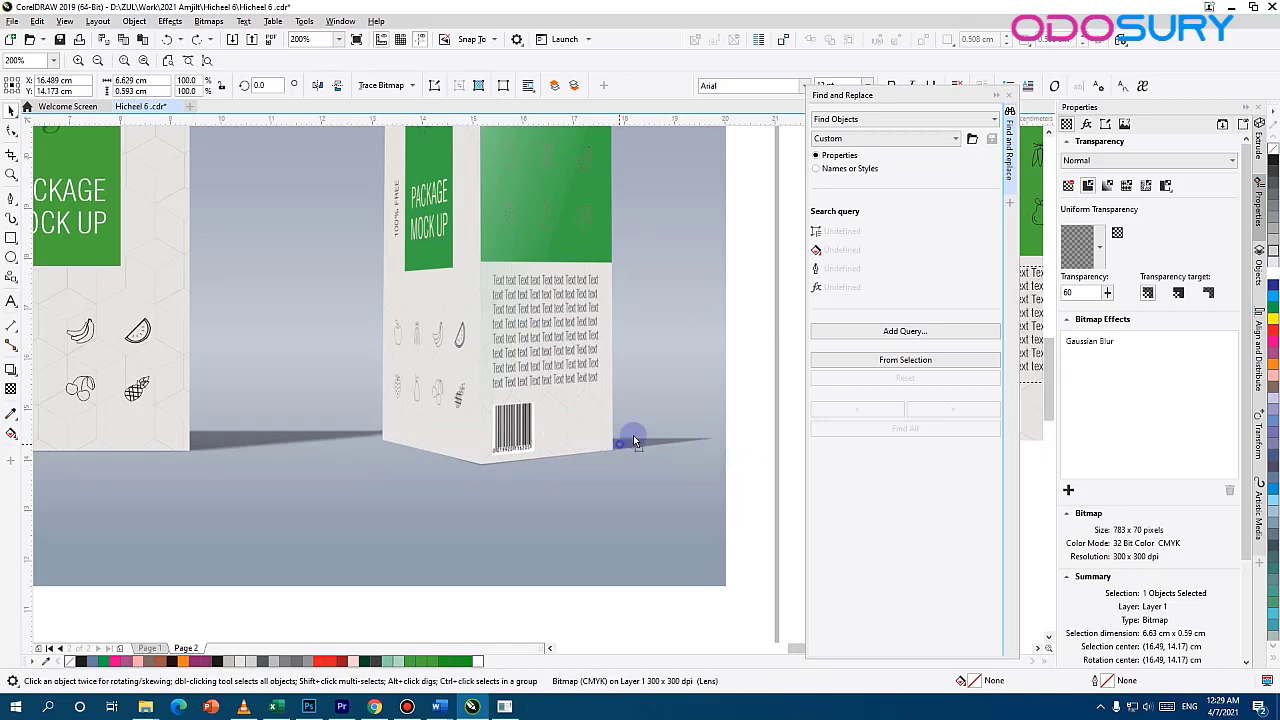
left_click_drag(625, 442, 679, 437)
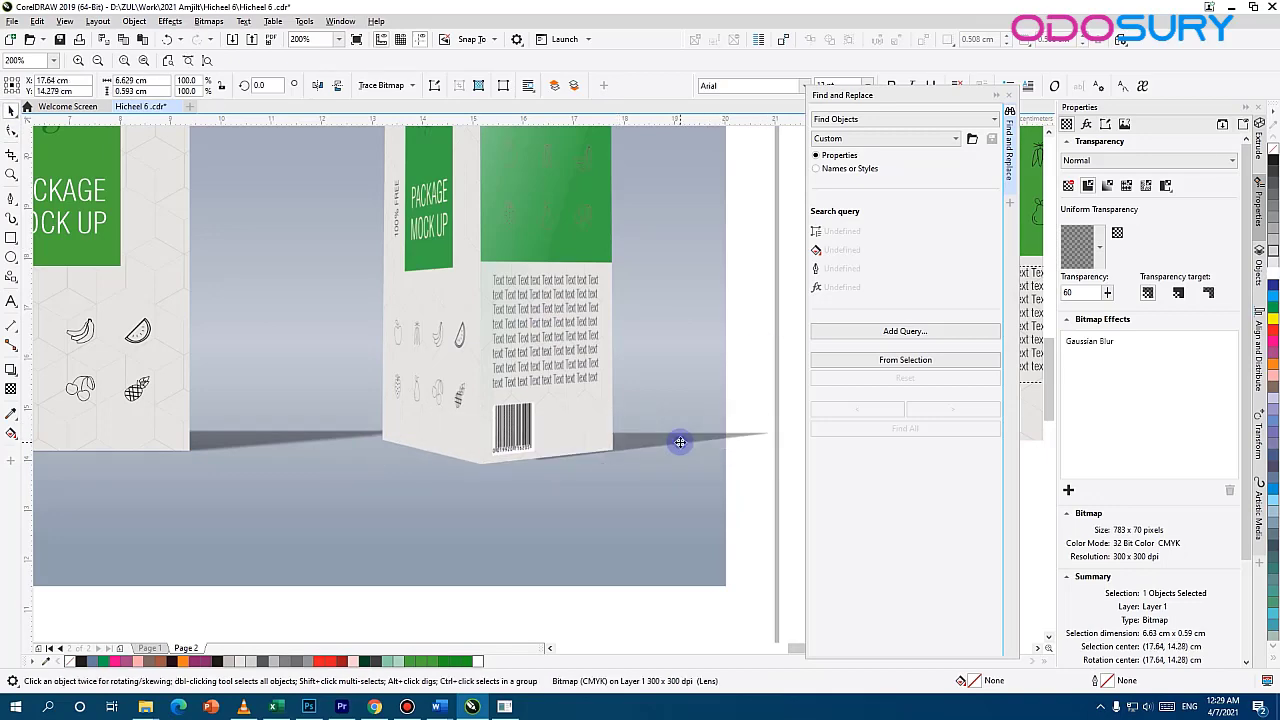
Try to PowerClip the side shadow inside the background rectangle
left_click(134, 21)
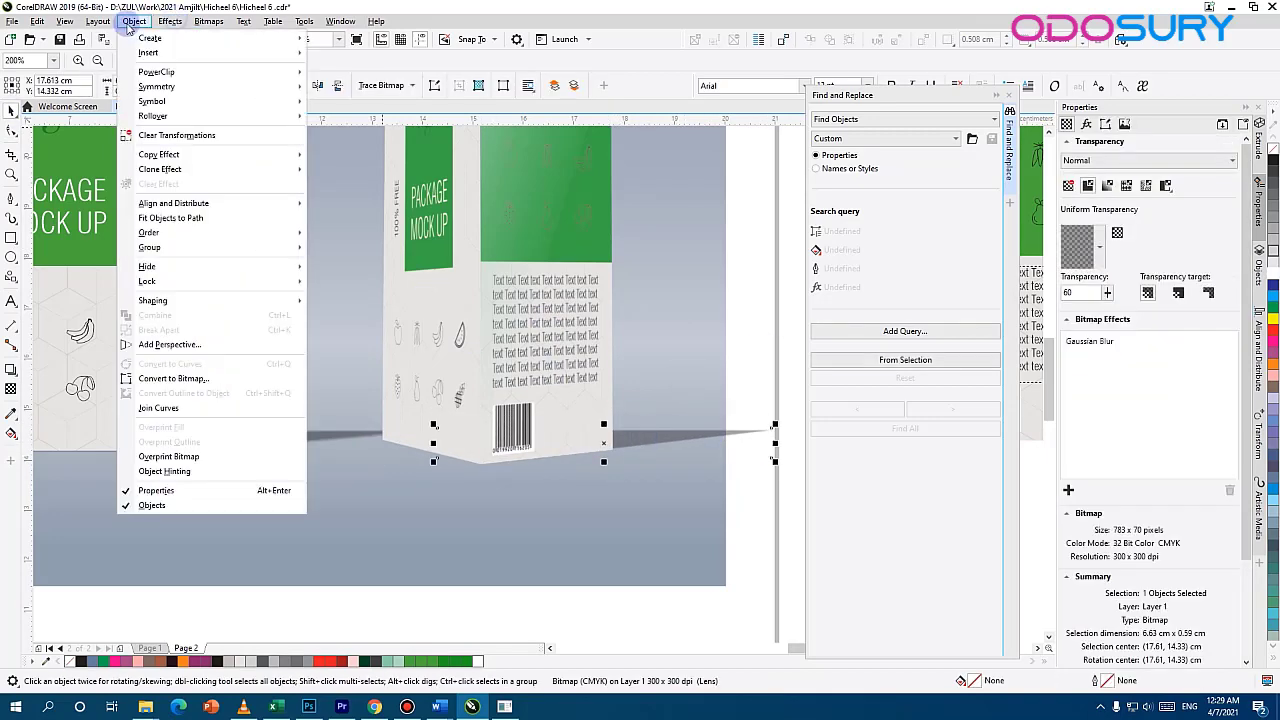
mouse_move(159, 76)
left_click(360, 74)
left_click(657, 343)
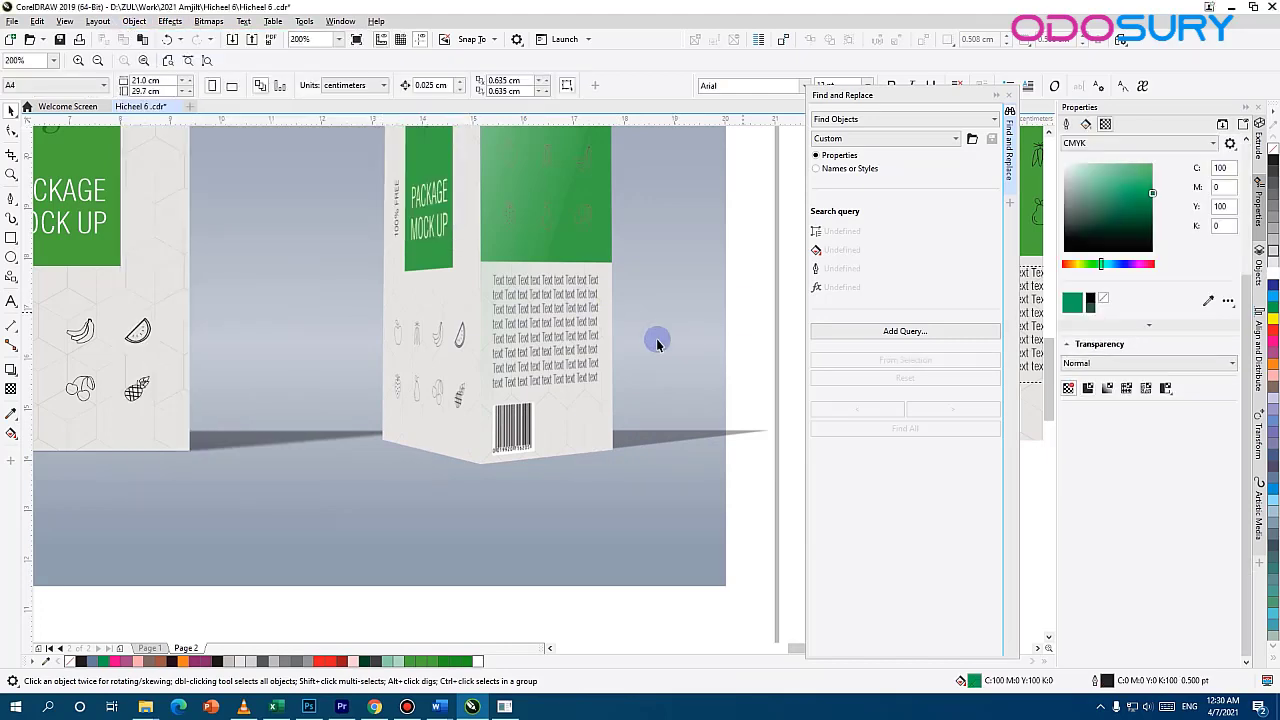
left_click(669, 440)
left_click(134, 21)
left_click(660, 218)
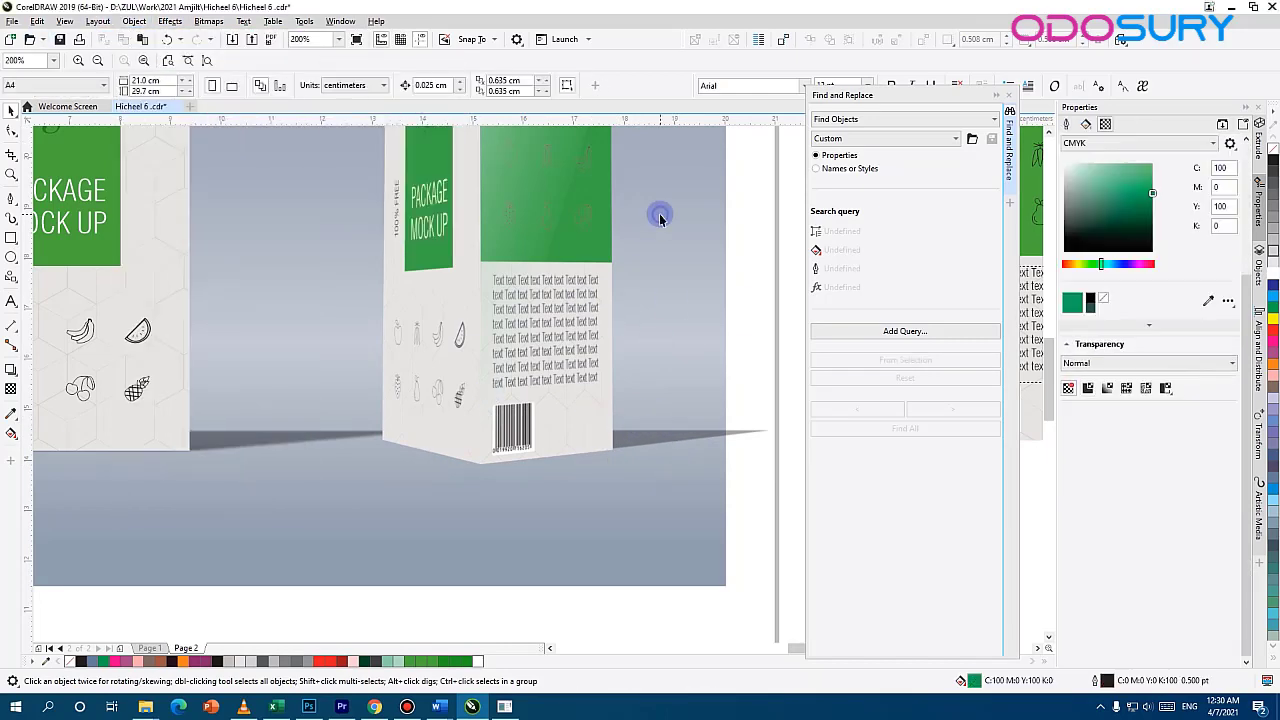
Unlock the background rectangle in the object list and nudge the side shadow to about X 17.64, Y 14.30 cm
scroll(644, 483, "down", 3)
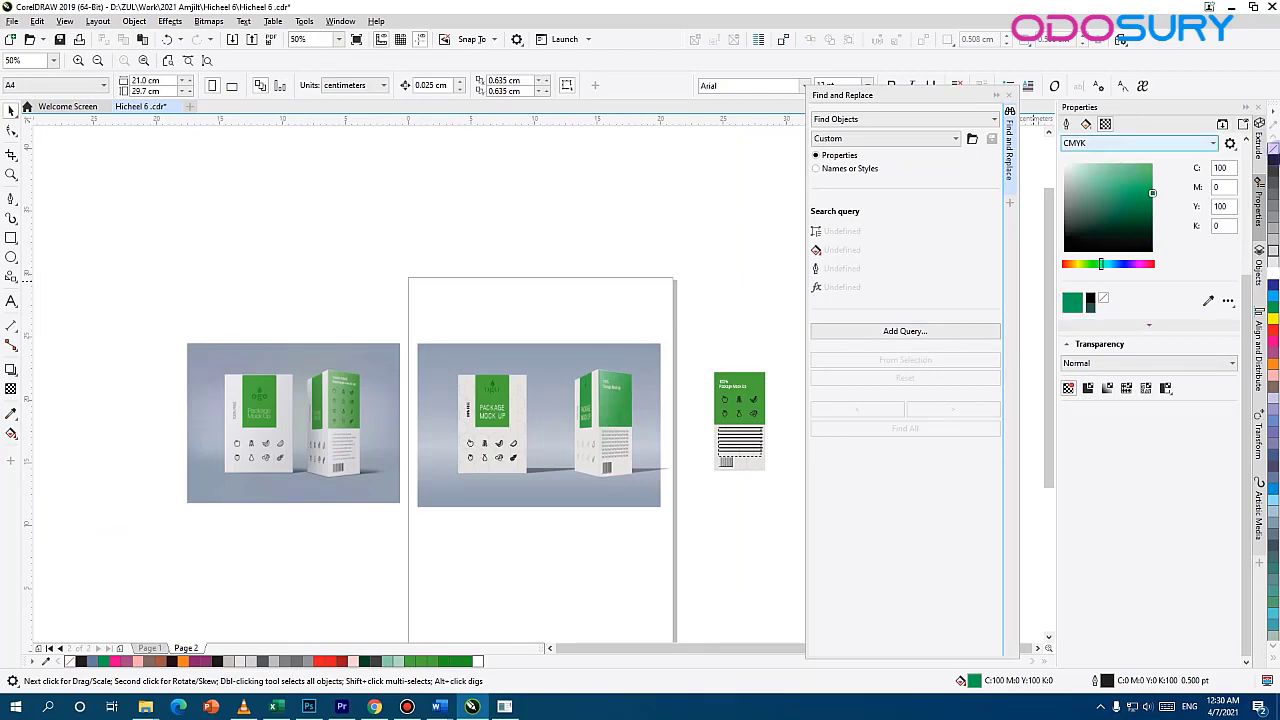
left_click(1259, 265)
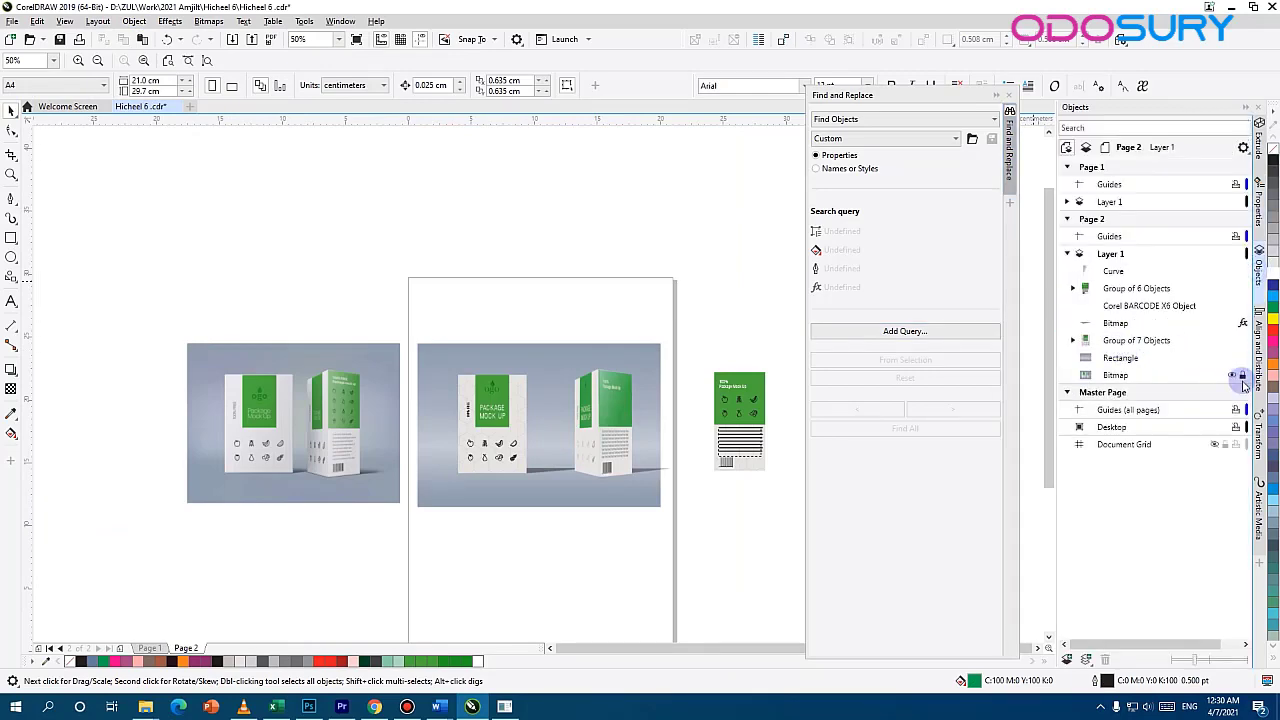
scroll(612, 464, "up", 2)
left_click(743, 486)
left_click_drag(583, 463, 305, 466)
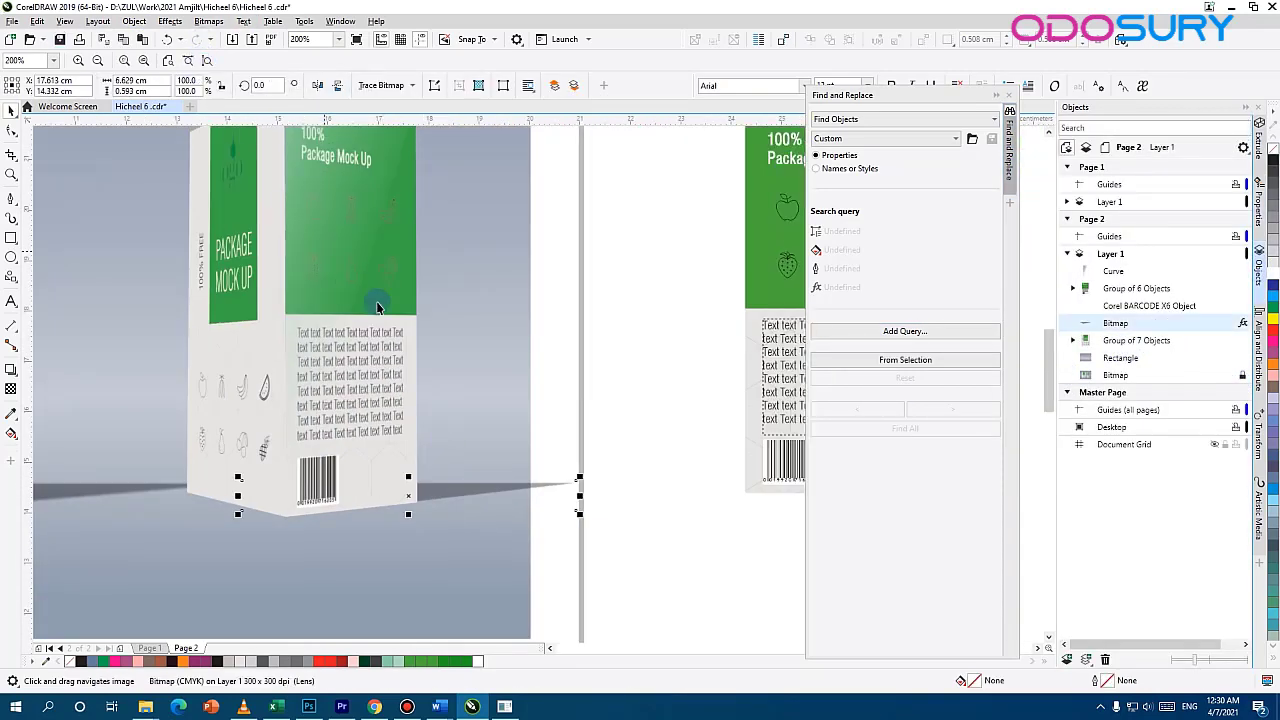
left_click_drag(423, 494, 425, 498)
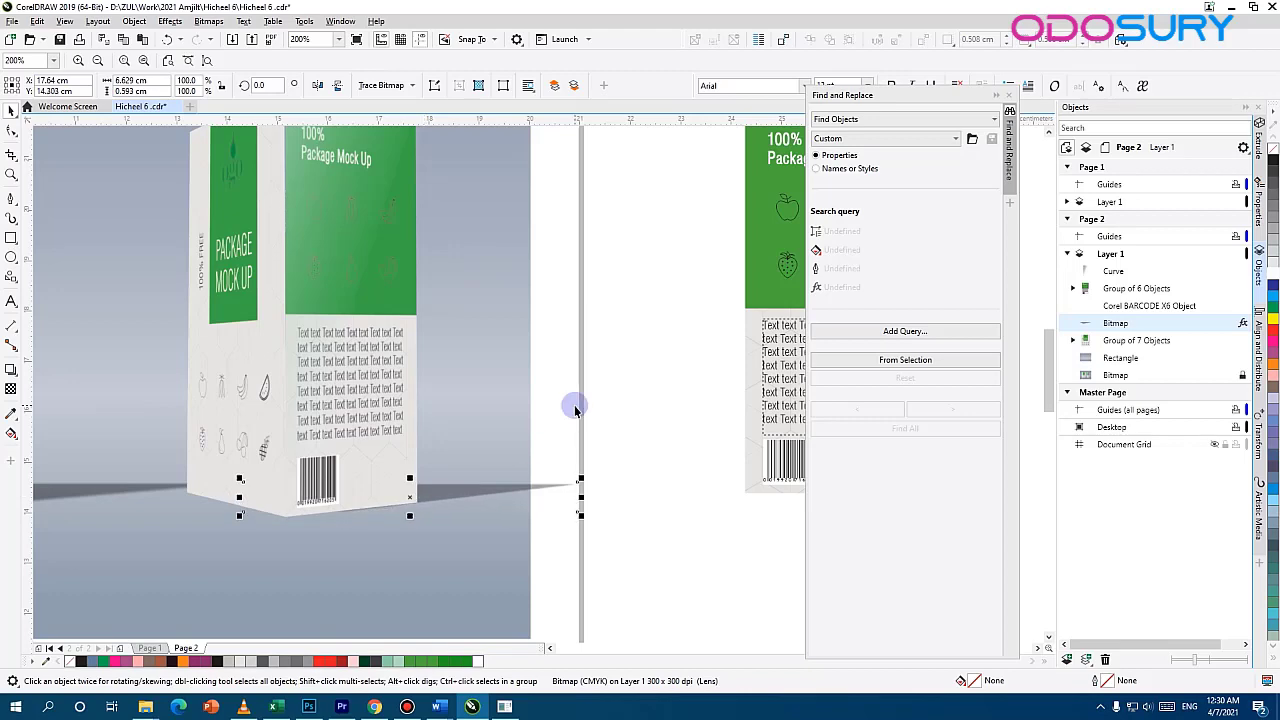
PowerClip the side shadow inside the background rectangle so its overhanging tip is trimmed
scroll(610, 469, "down", 1)
scroll(540, 467, "up", 2)
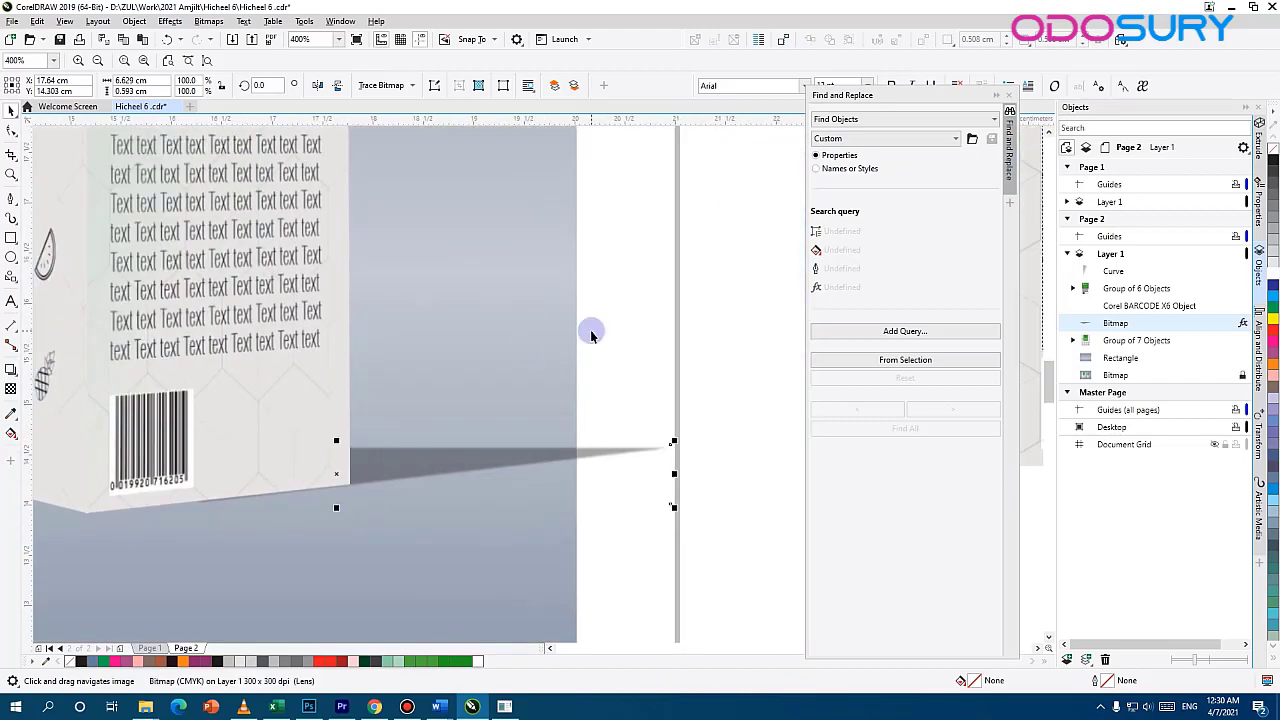
scroll(501, 374, "down", 1)
left_click(134, 22)
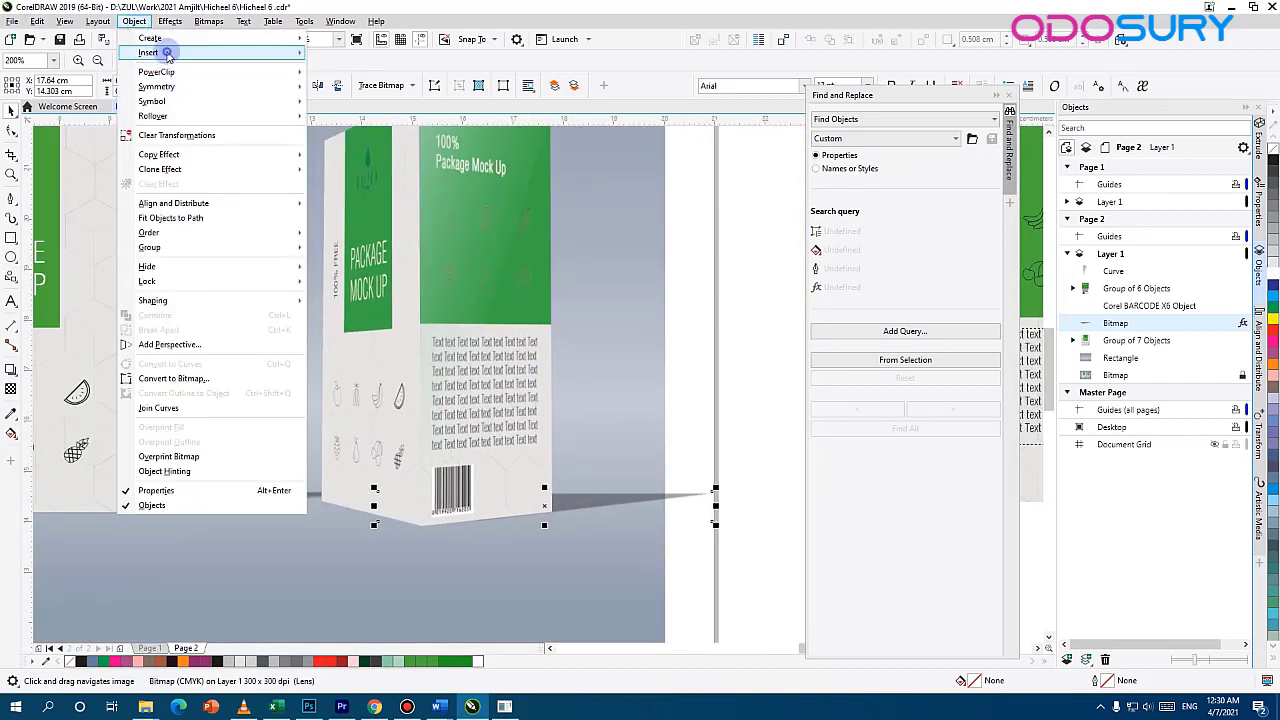
mouse_move(200, 72)
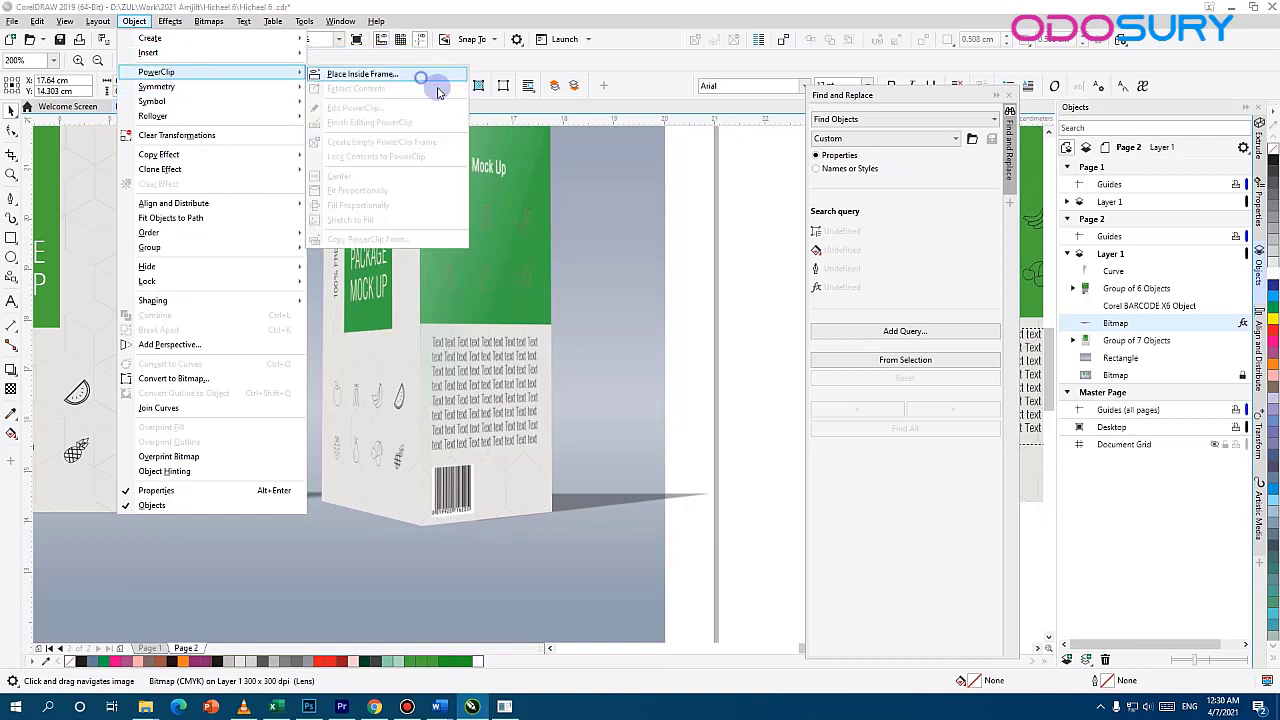
left_click(421, 78)
left_click(594, 386)
Draw a closed four-sided strip about 5.49 × 0.26 cm along the lower edge of the flat front package
left_click_drag(394, 491, 744, 432)
scroll(218, 438, "down", 1)
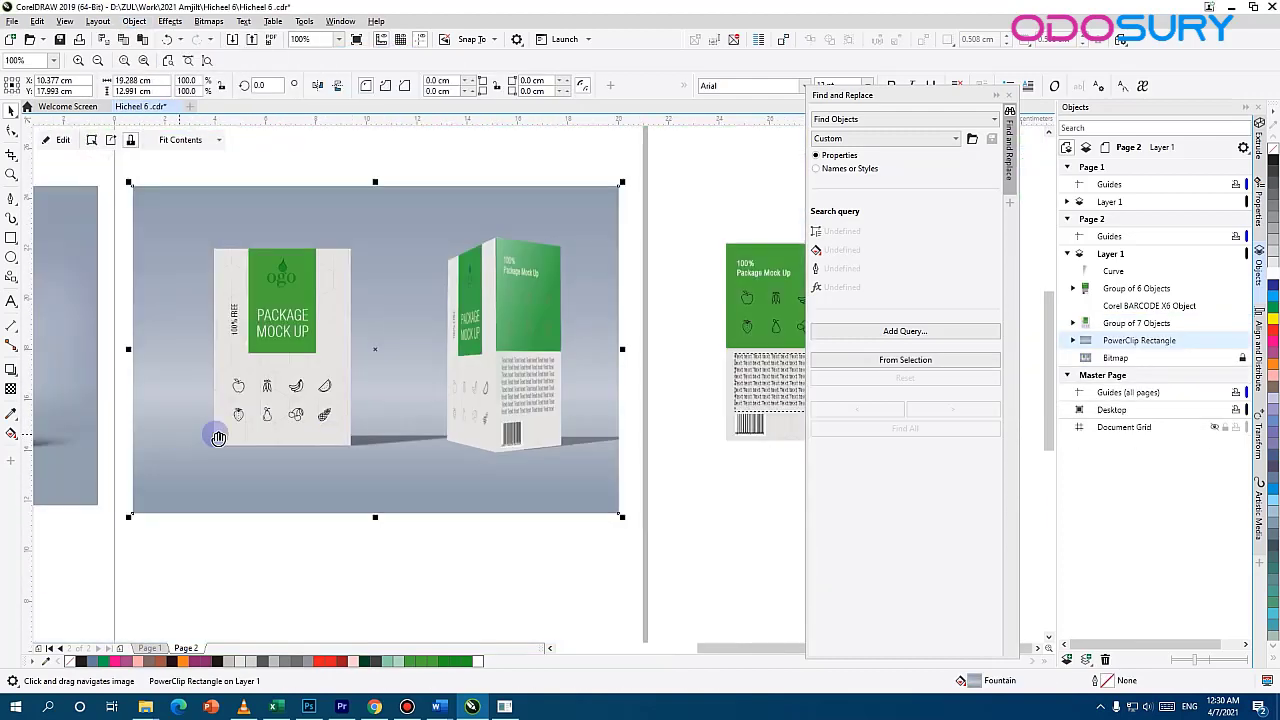
left_click_drag(218, 438, 357, 454)
scroll(400, 486, "up", 1)
left_click_drag(203, 466, 132, 499)
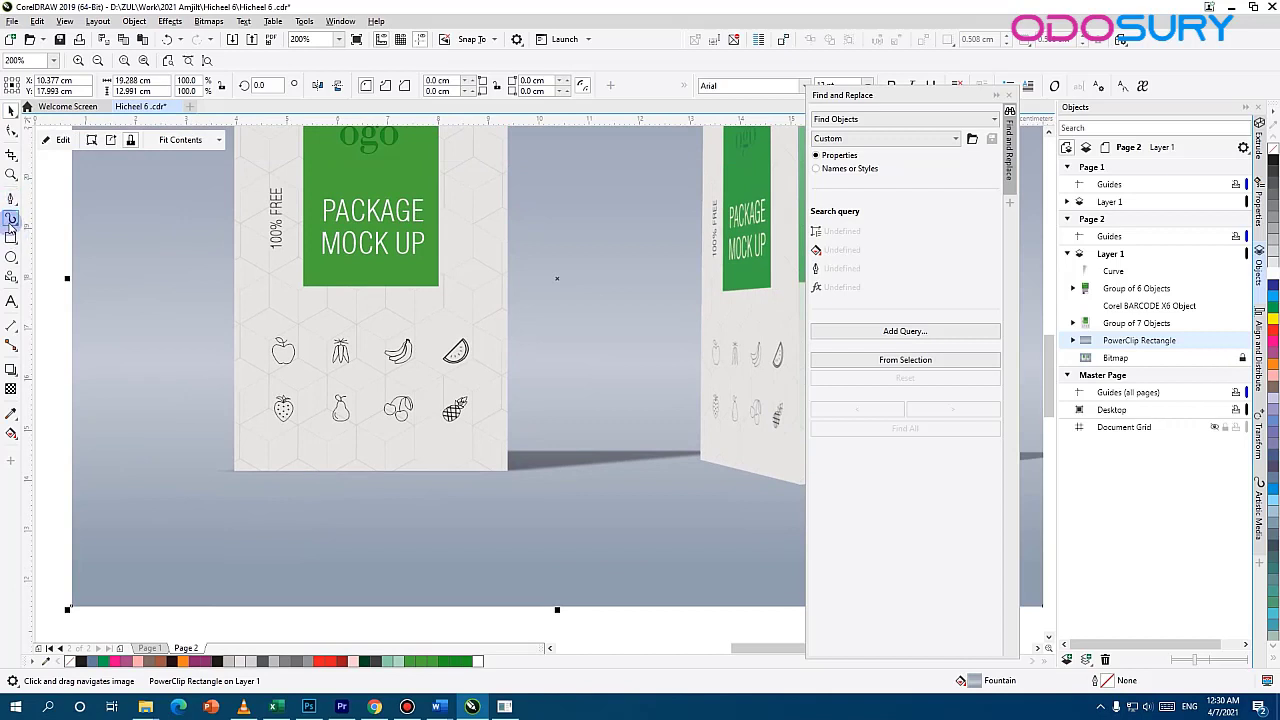
left_click(11, 205)
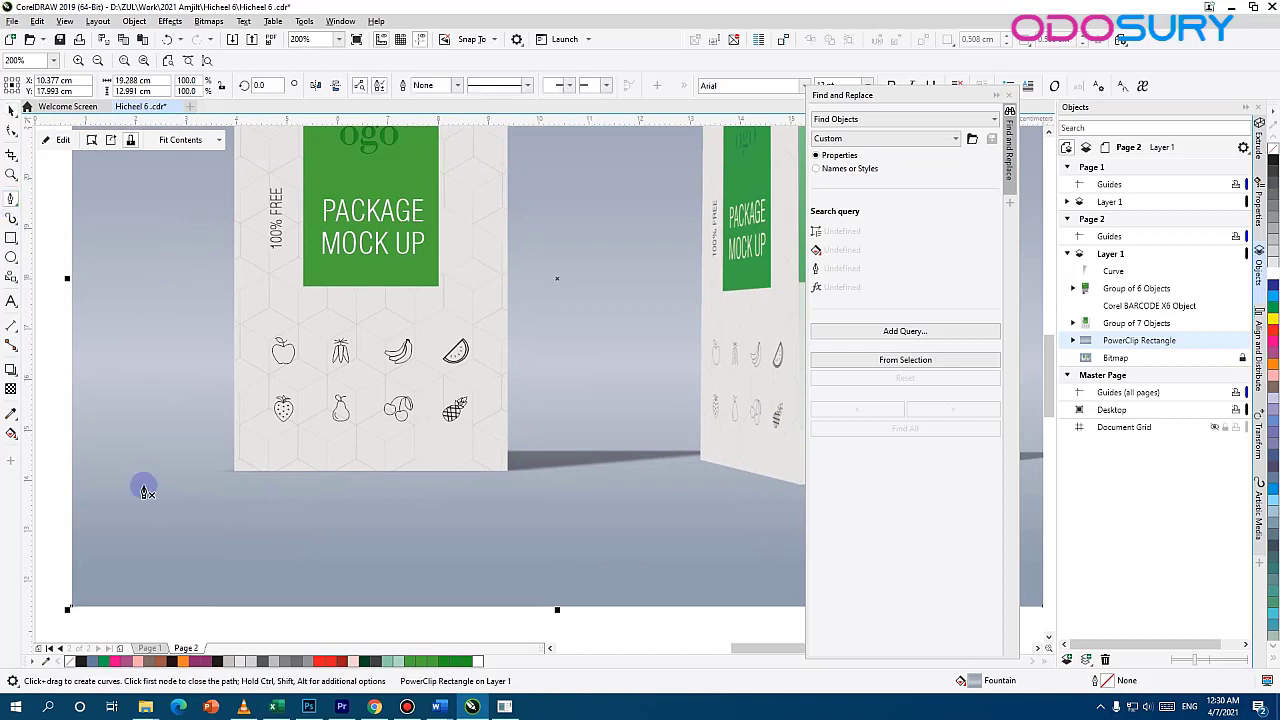
left_click(234, 471)
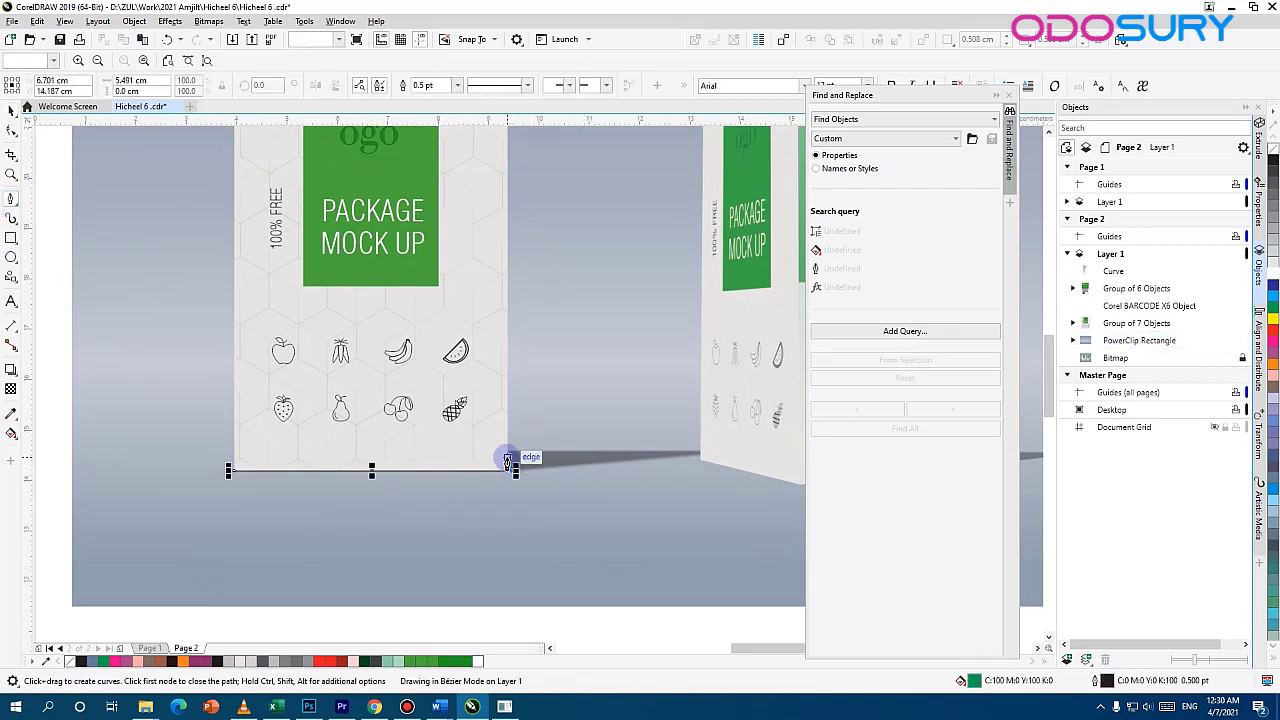
left_click(511, 465)
left_click(228, 459)
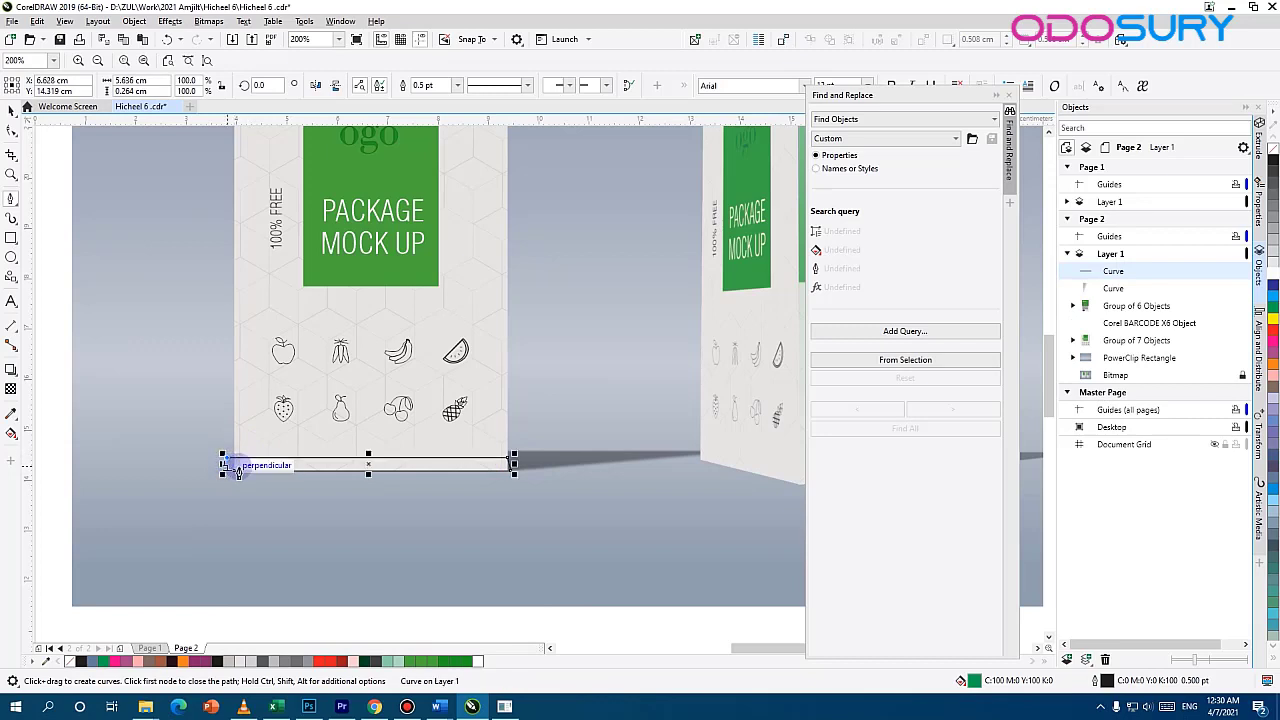
key("ctrl+z")
left_click(234, 458)
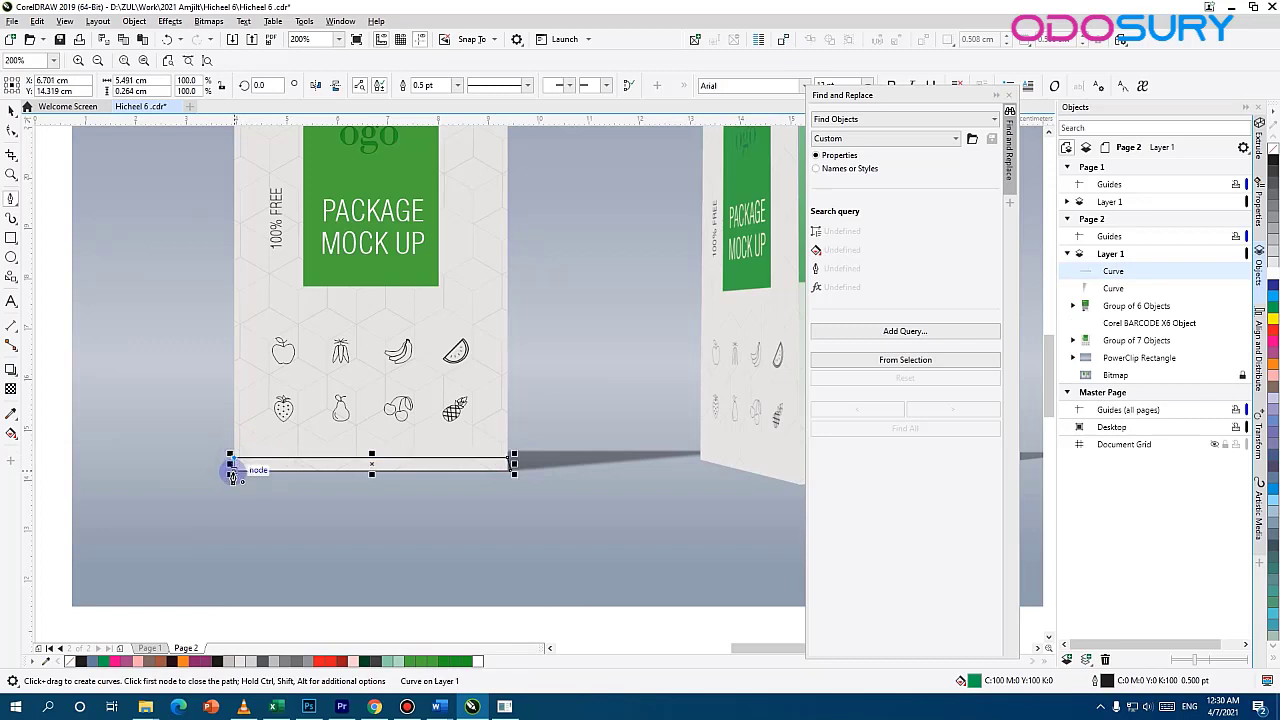
left_click(231, 468)
left_click(10, 112)
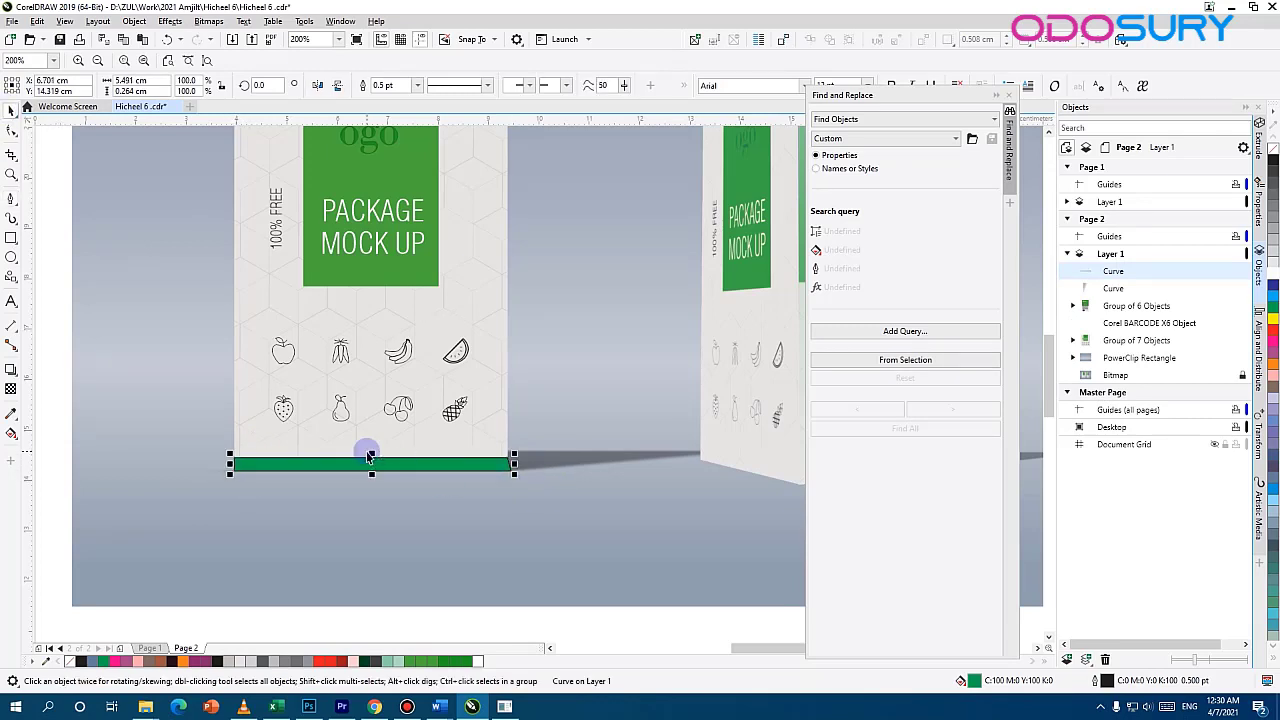
Stretch the flat package's bottom strip upward to about 0.79 cm high, fill it black and remove its outline
left_click_drag(371, 446, 373, 428)
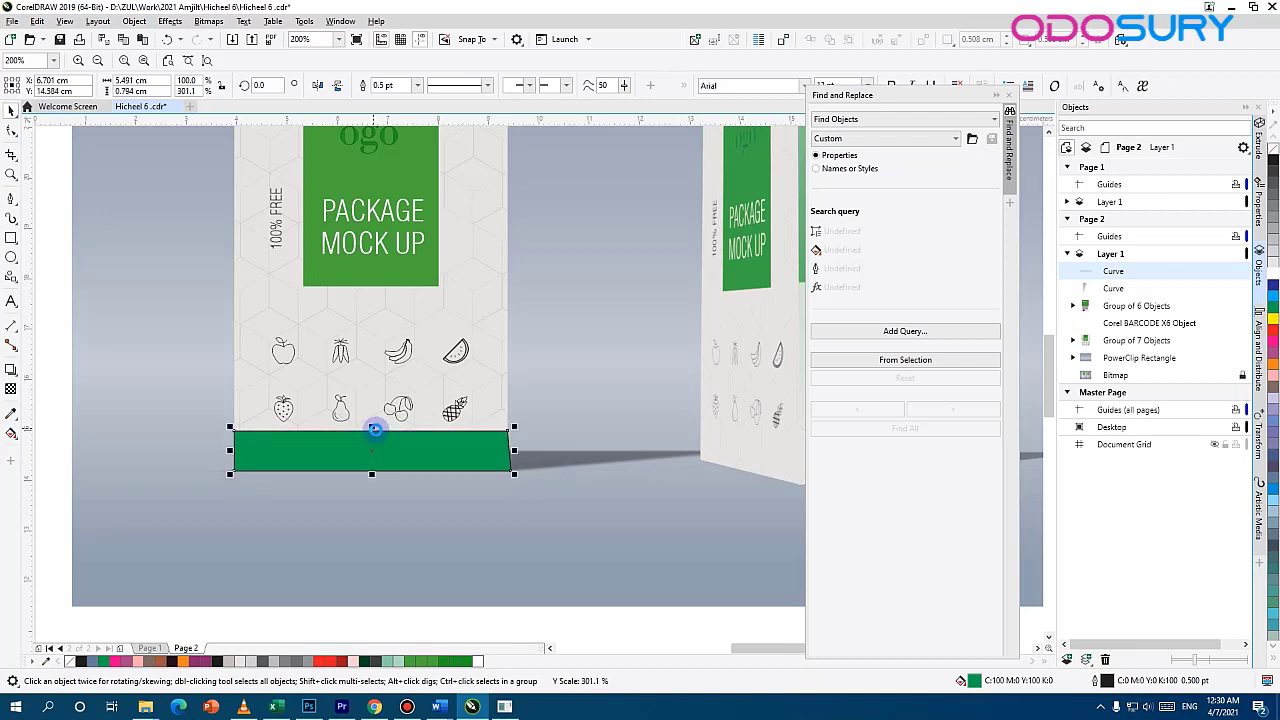
left_click(81, 662)
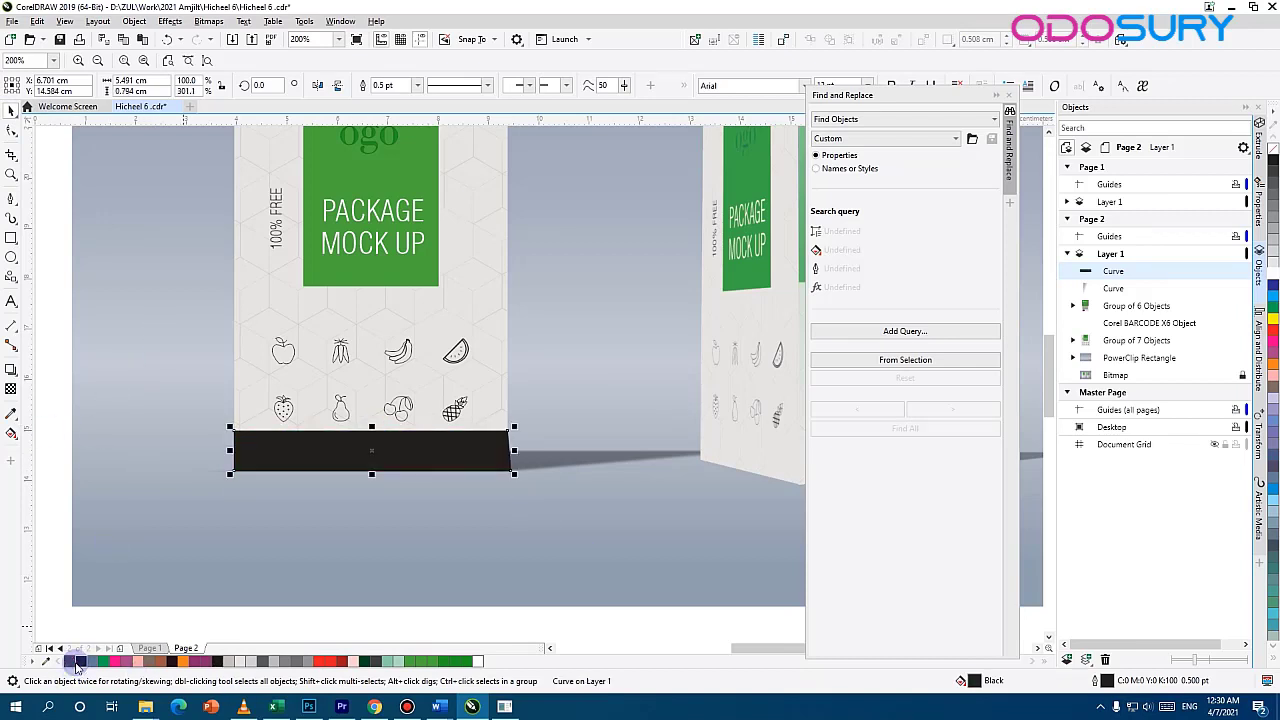
right_click(71, 662)
Apply a vertical fountain transparency to the black strip on the flat package, softening it so the shading fades out upward
scroll(402, 457, "up", 1)
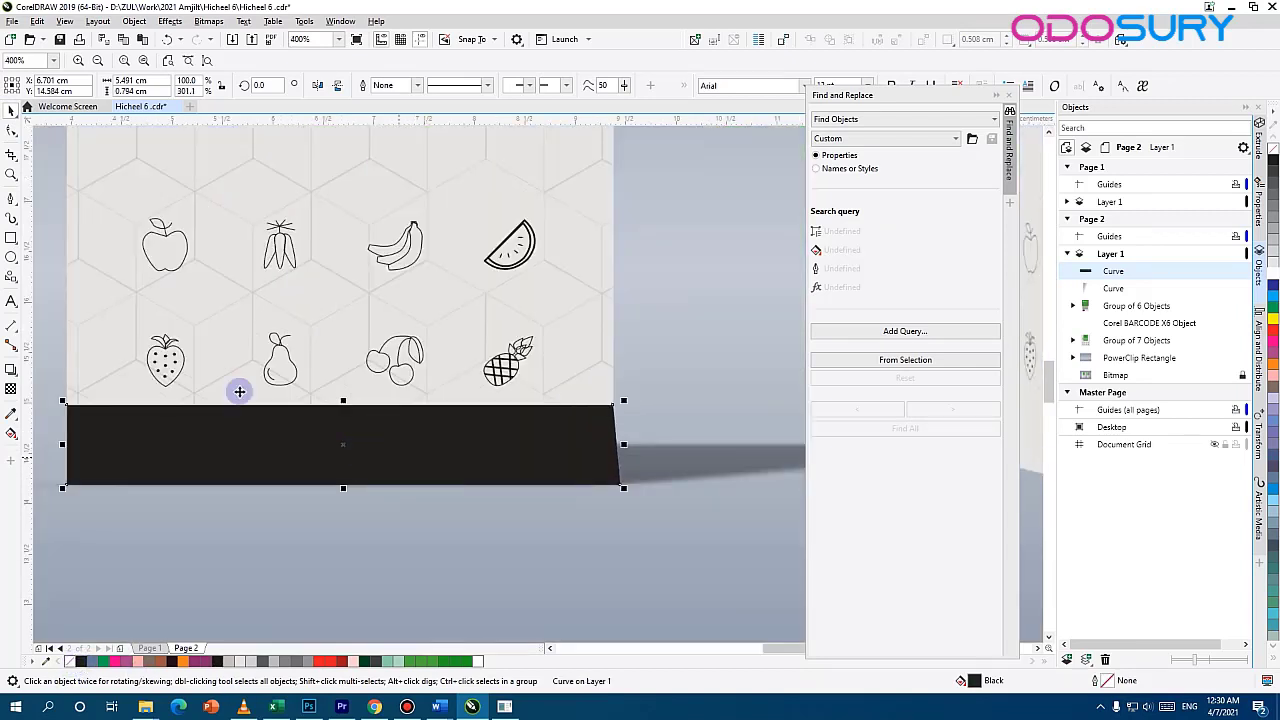
left_click(9, 390)
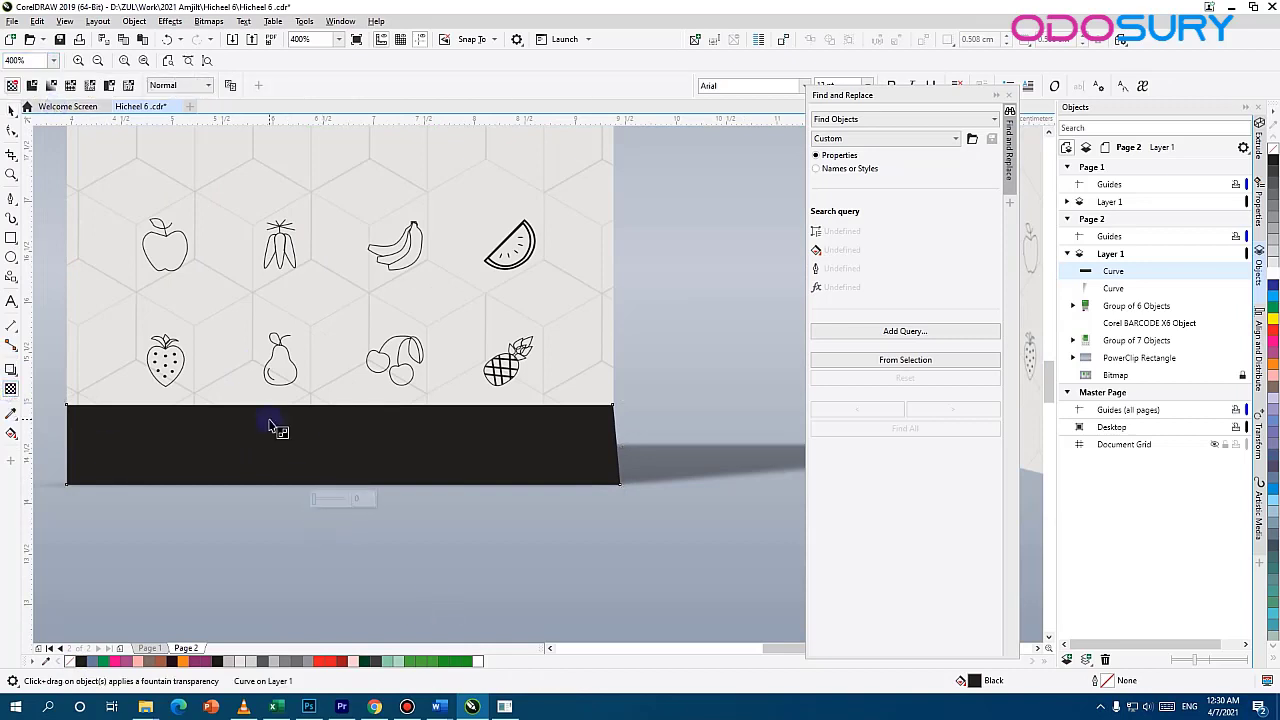
left_click_drag(317, 523, 322, 245)
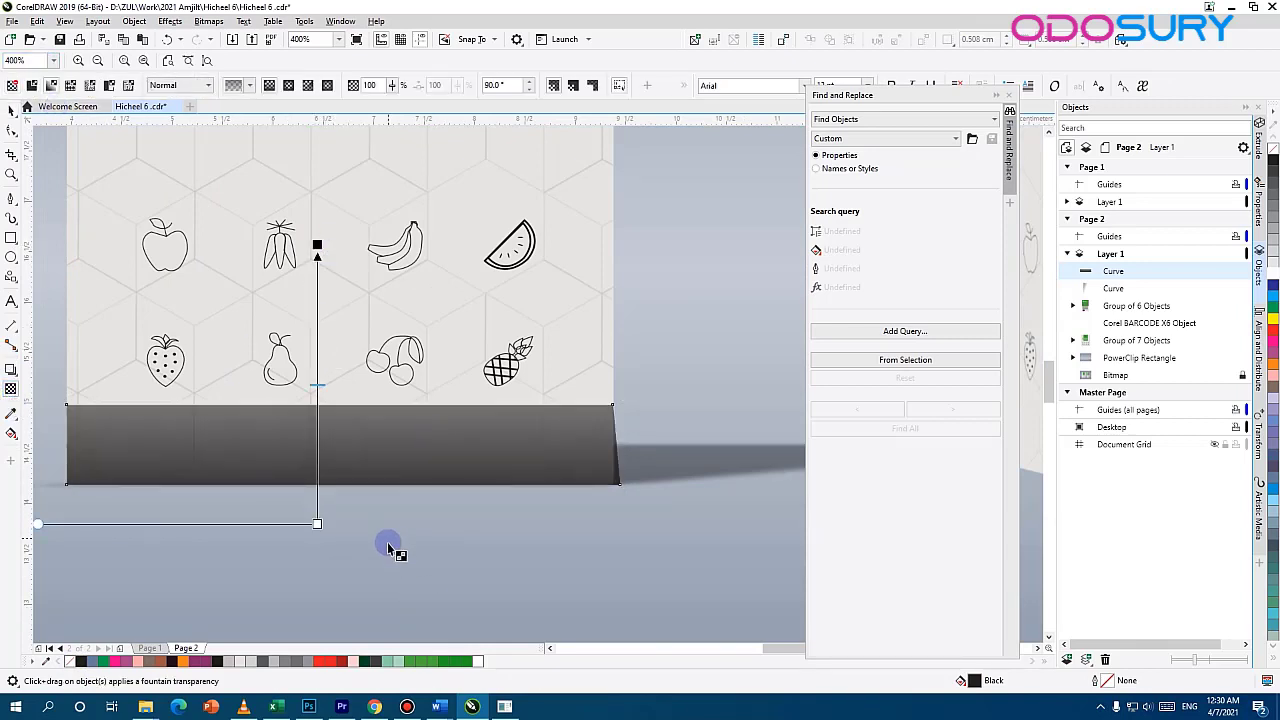
left_click(331, 517)
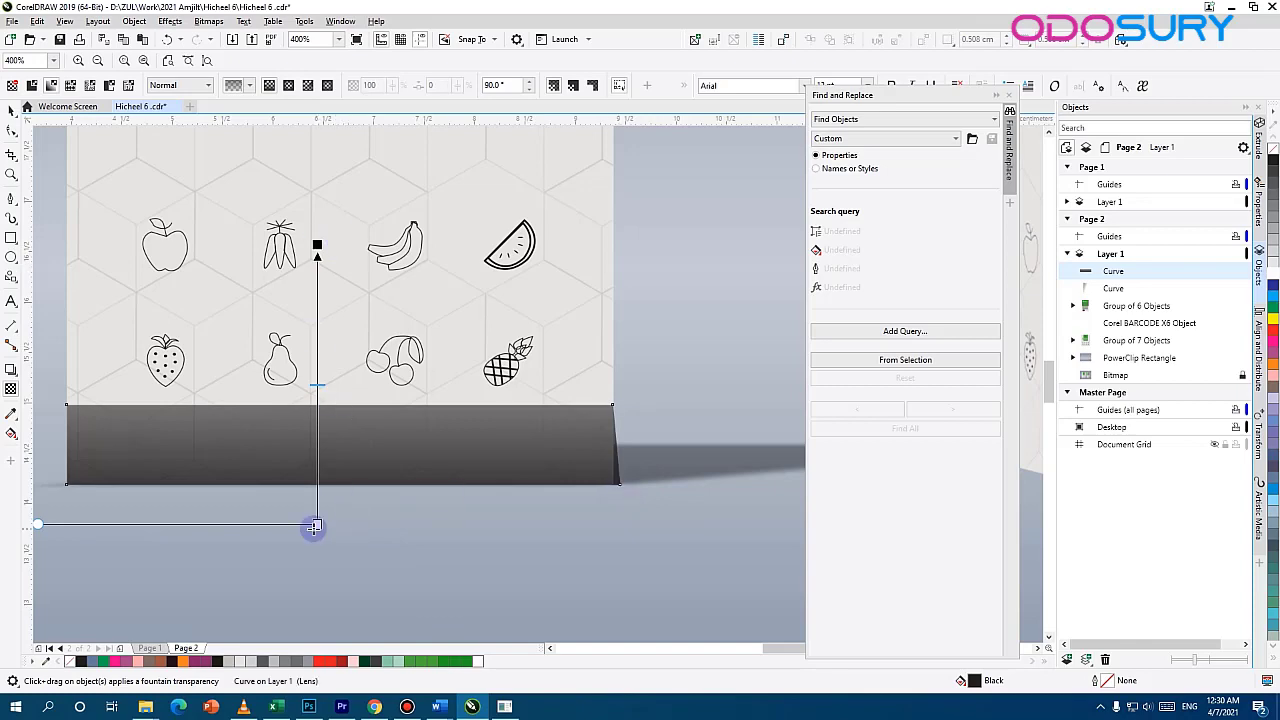
left_click_drag(315, 527, 326, 628)
scroll(382, 473, "down", 2)
scroll(376, 468, "up", 1)
left_click_drag(350, 280, 349, 366)
key("space")
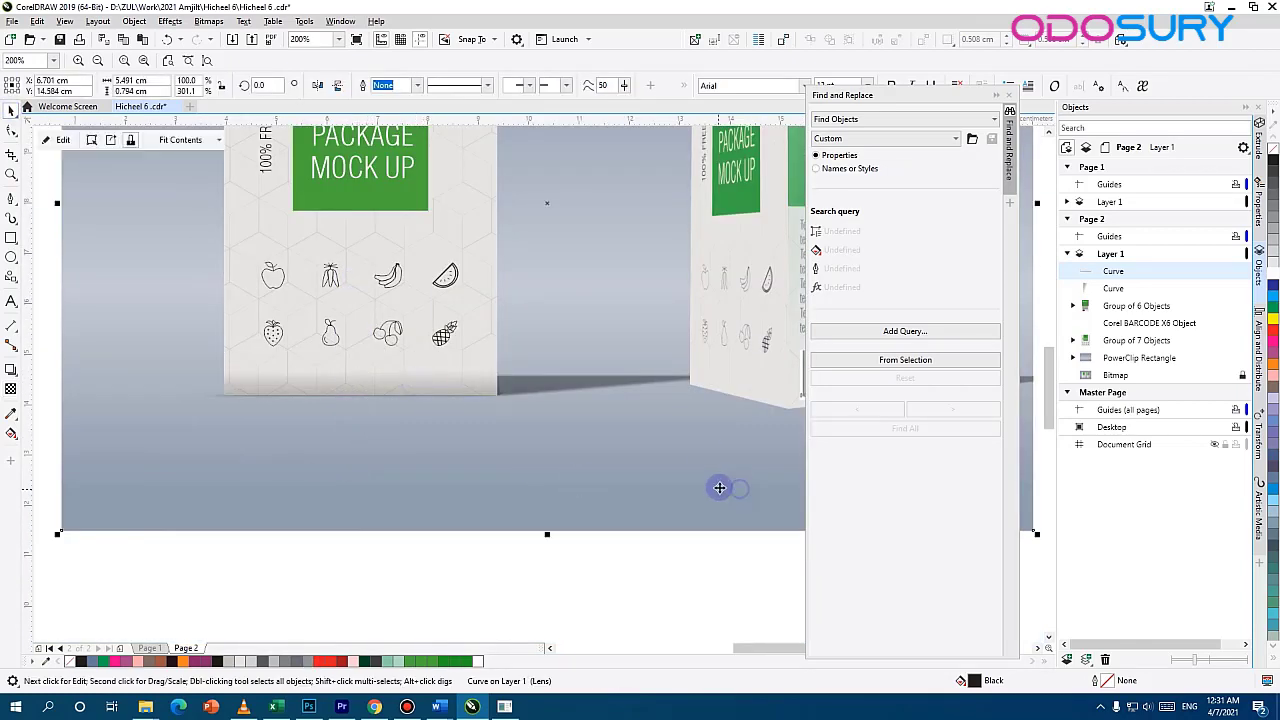
Draw a closed four-sided strip about 2.65 × 0.92 cm along the lower edge of the perspective box's barcode face
left_click(719, 488)
scroll(719, 488, "down", 1)
scroll(777, 460, "up", 2)
left_click_drag(777, 460, 487, 487)
left_click(10, 199)
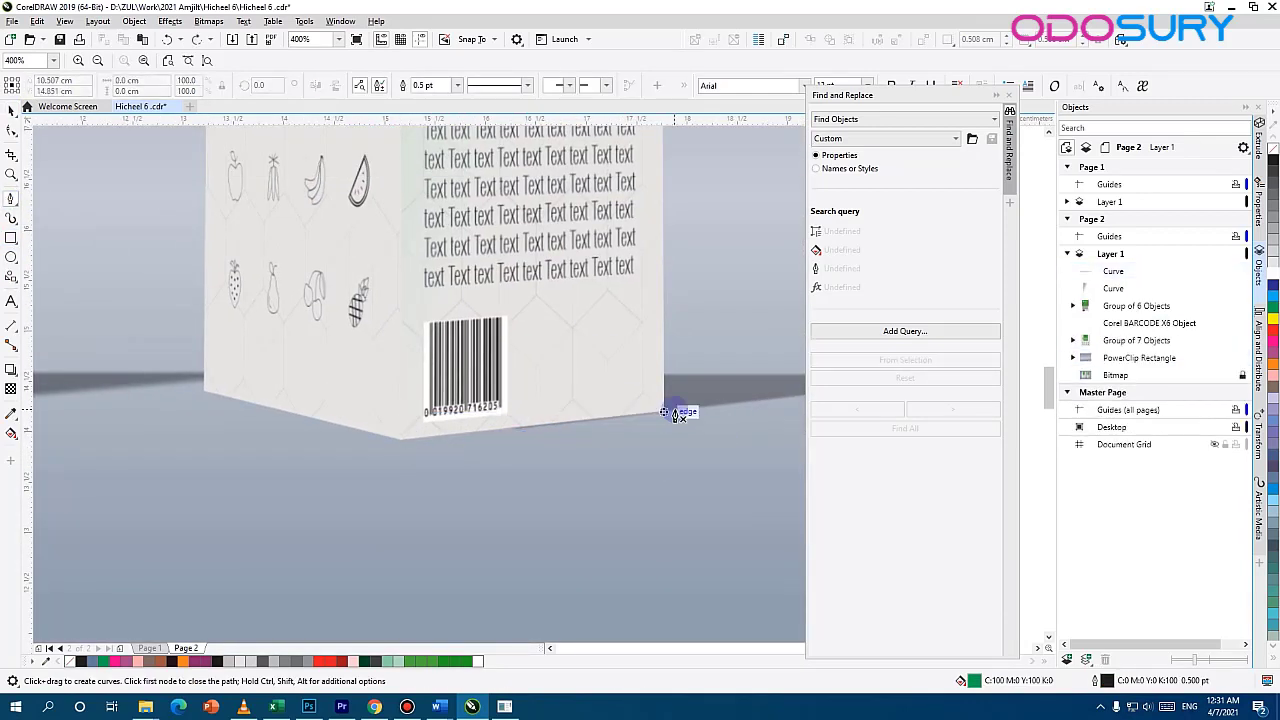
left_click(664, 412)
left_click(400, 440)
left_click(400, 370)
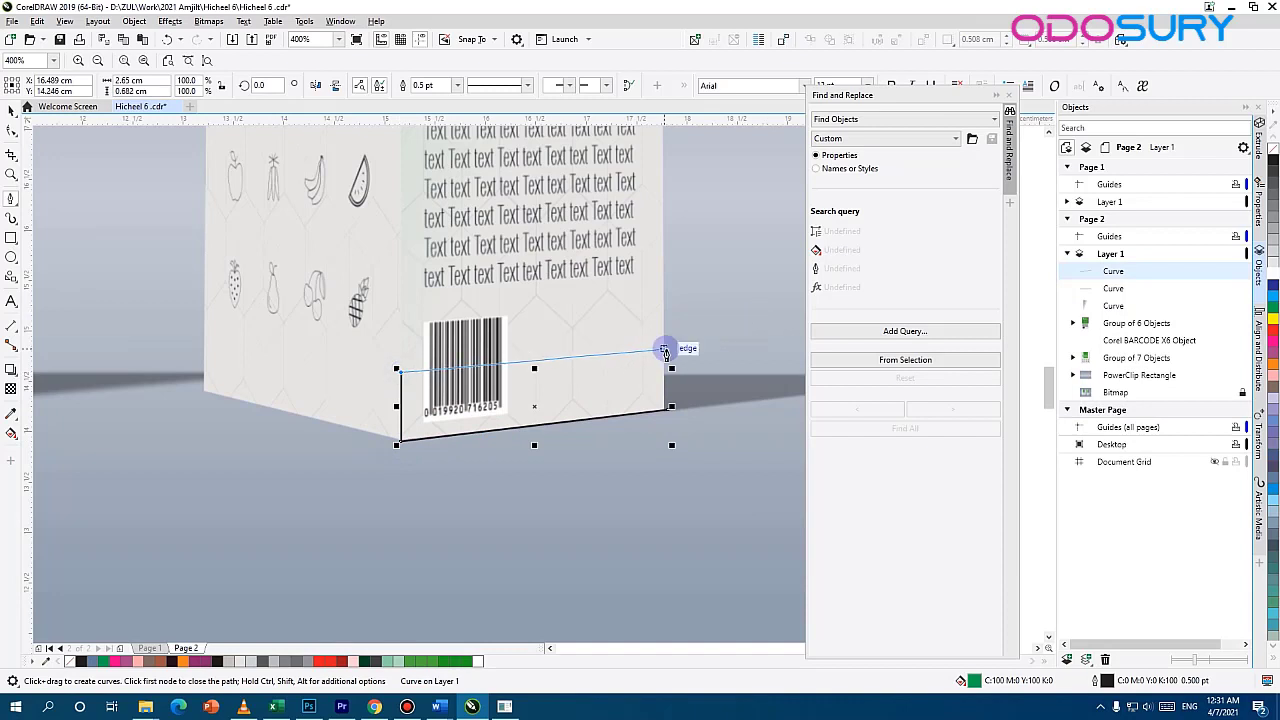
left_click(664, 351)
left_click(665, 412)
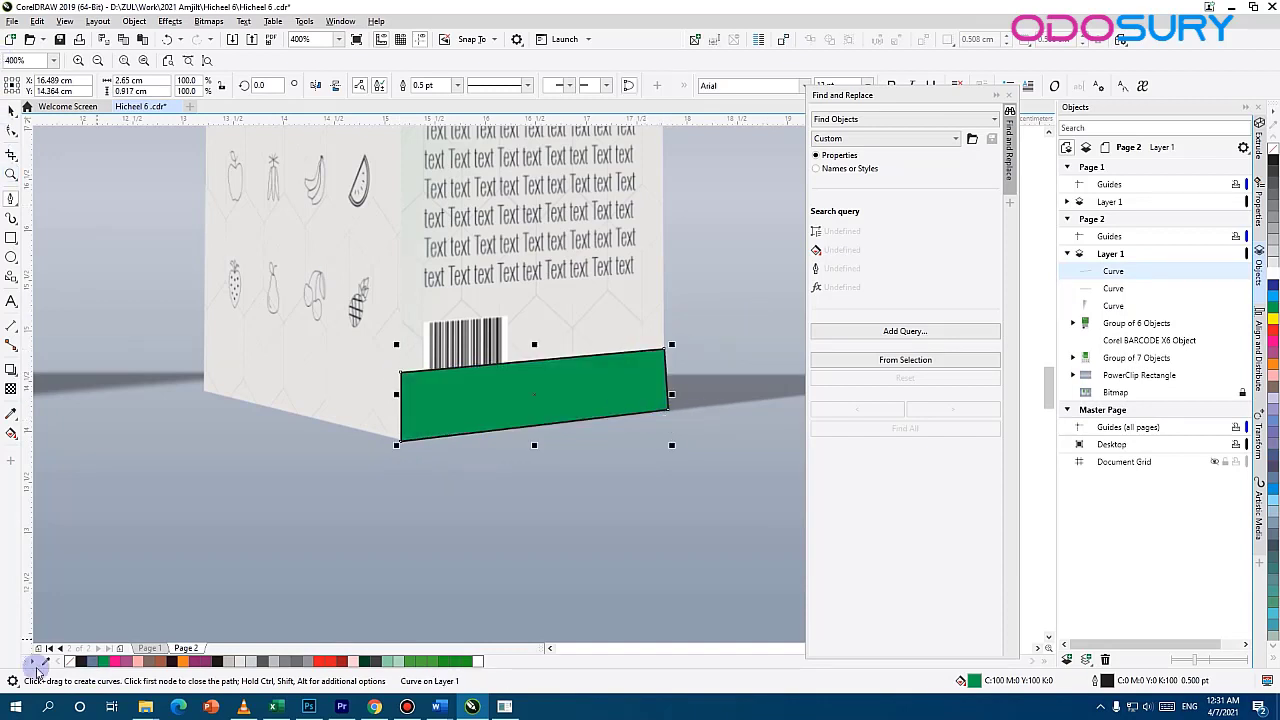
Fill the barcode-face strip black and apply a vertical fountain transparency that fades it out upward
left_click(80, 663)
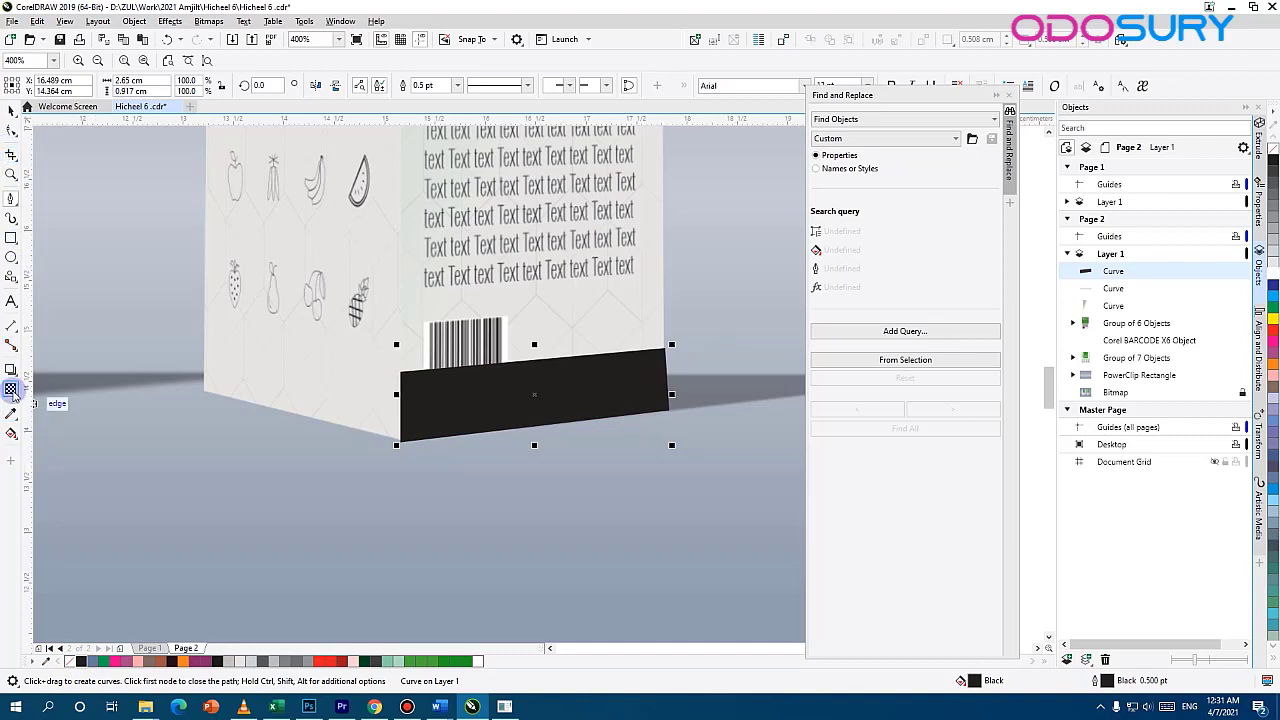
left_click(11, 389)
left_click_drag(543, 330, 560, 385)
left_click(11, 113)
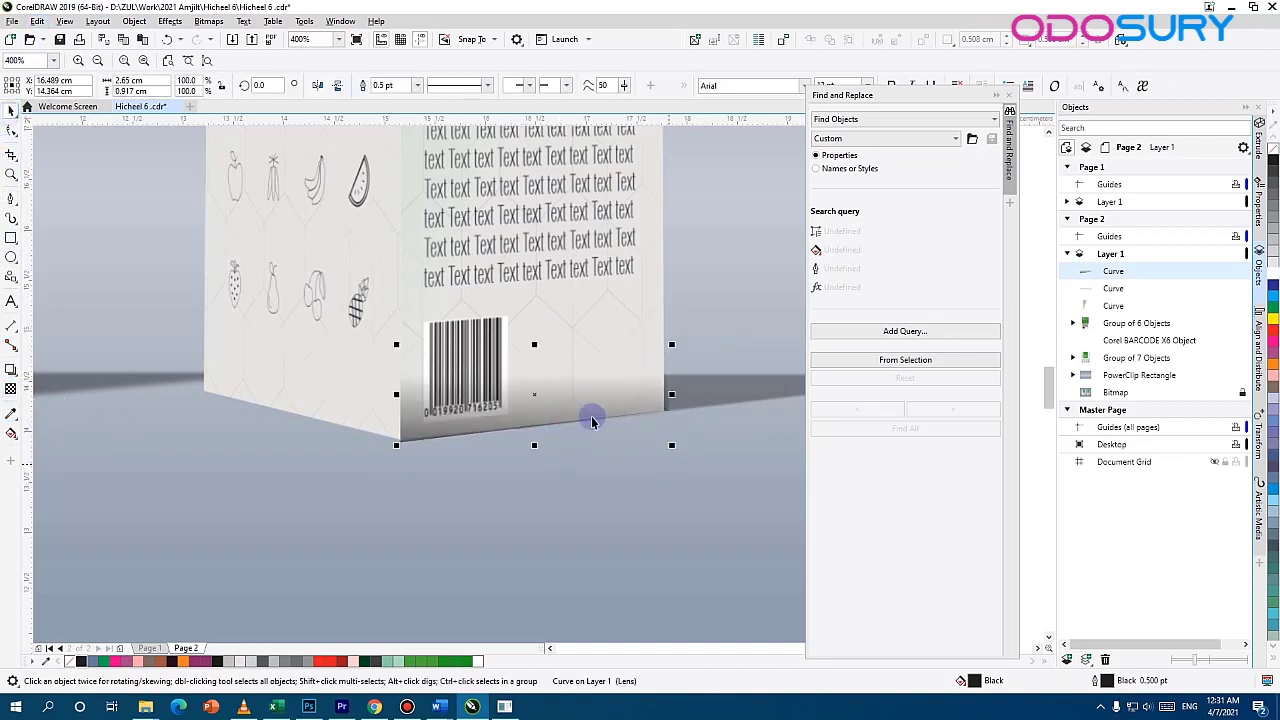
left_click(584, 414)
Draw a closed four-sided strip about 1.96 × 1.15 cm along the lower edge of the perspective box's narrow front face
left_click_drag(346, 447, 560, 506)
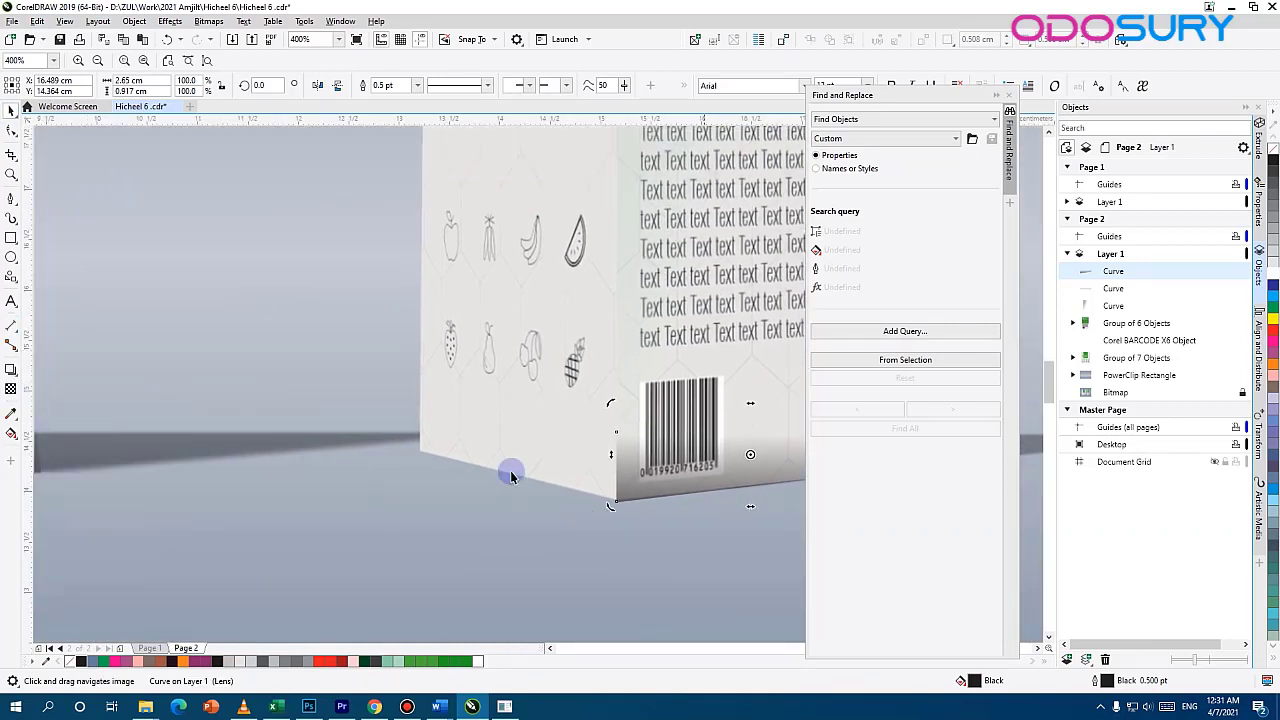
left_click(10, 198)
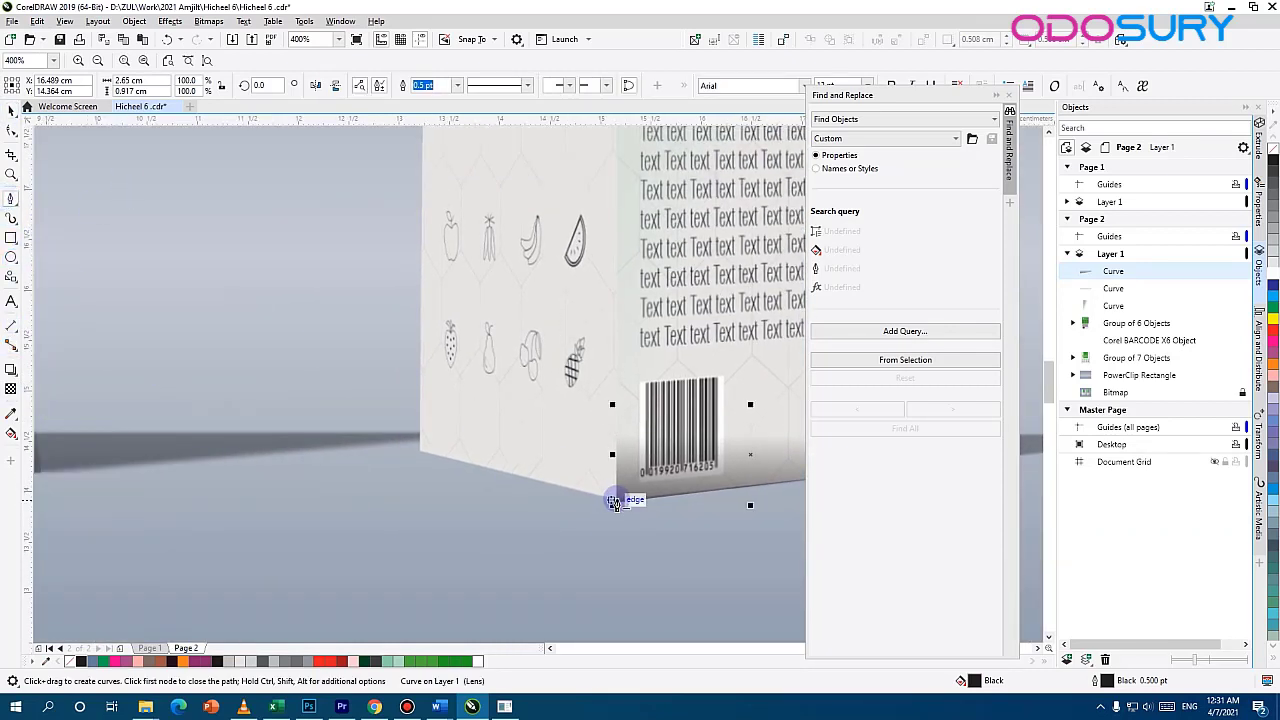
left_click(613, 500)
left_click(420, 452)
left_click(617, 505)
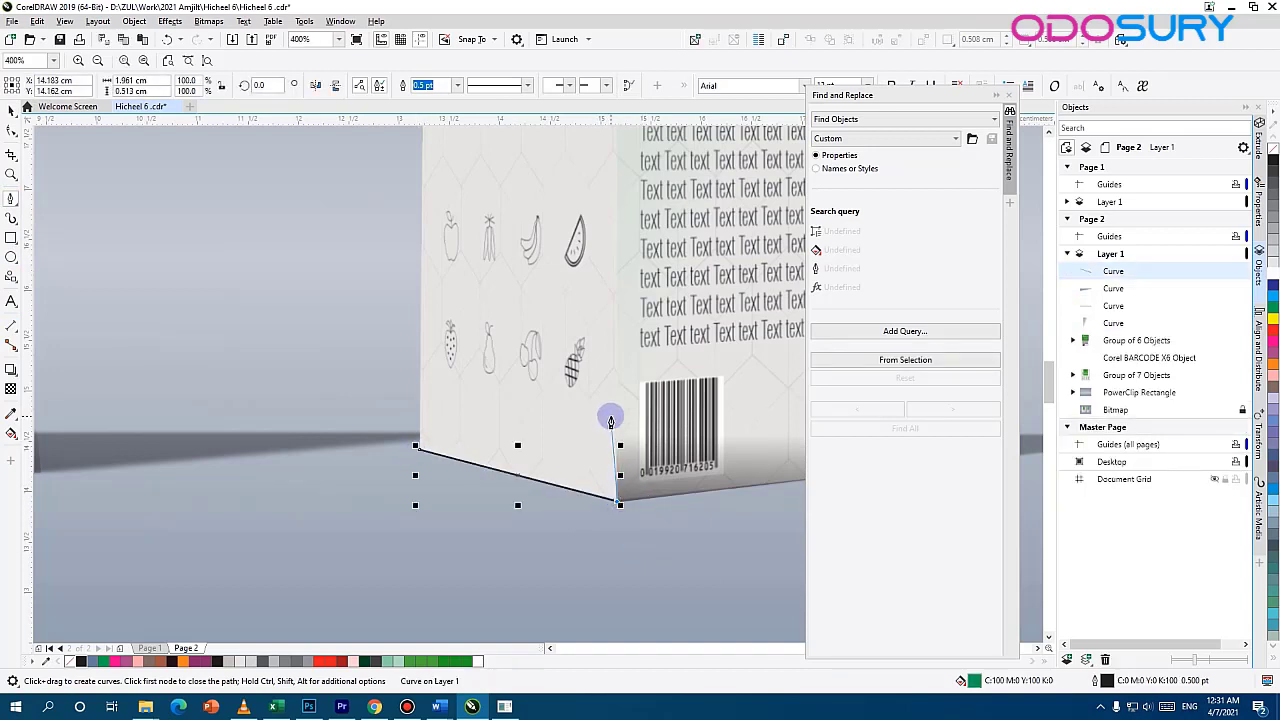
left_click(618, 427)
left_click(420, 385)
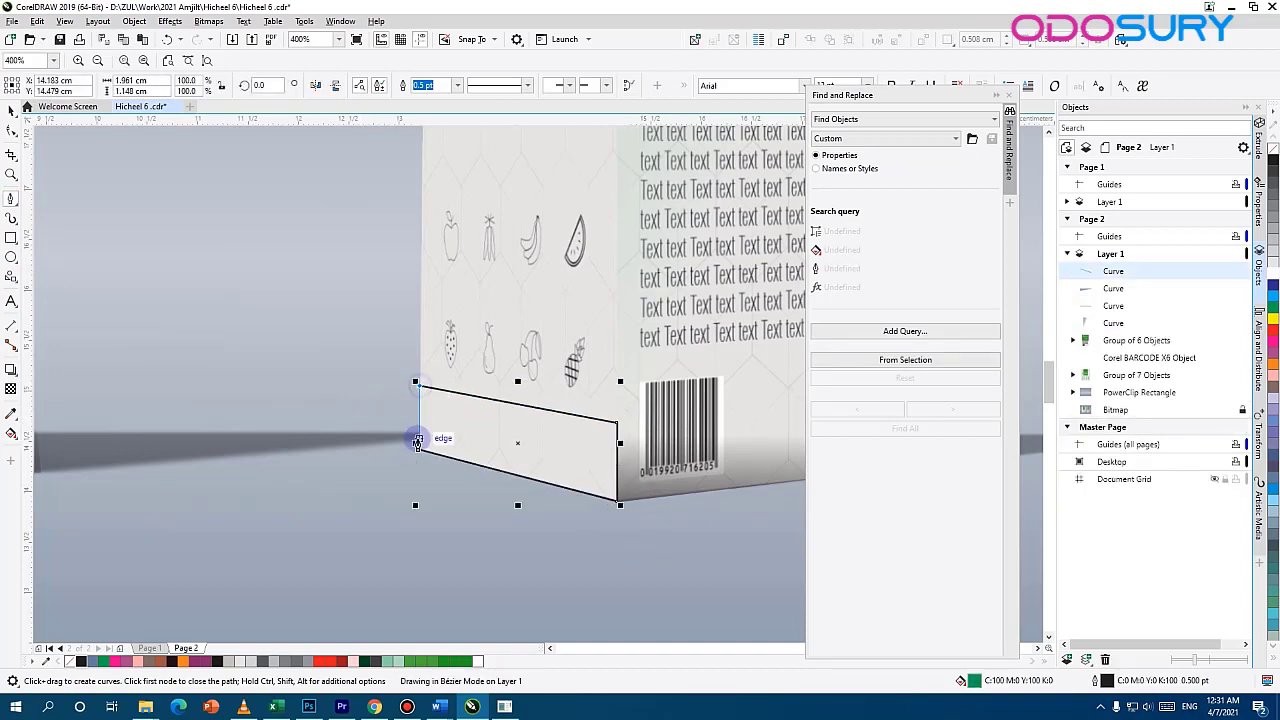
left_click(416, 447)
Fill the narrow-face strip black, remove its outline and apply a 90° fountain transparency fading upward
left_click(80, 661)
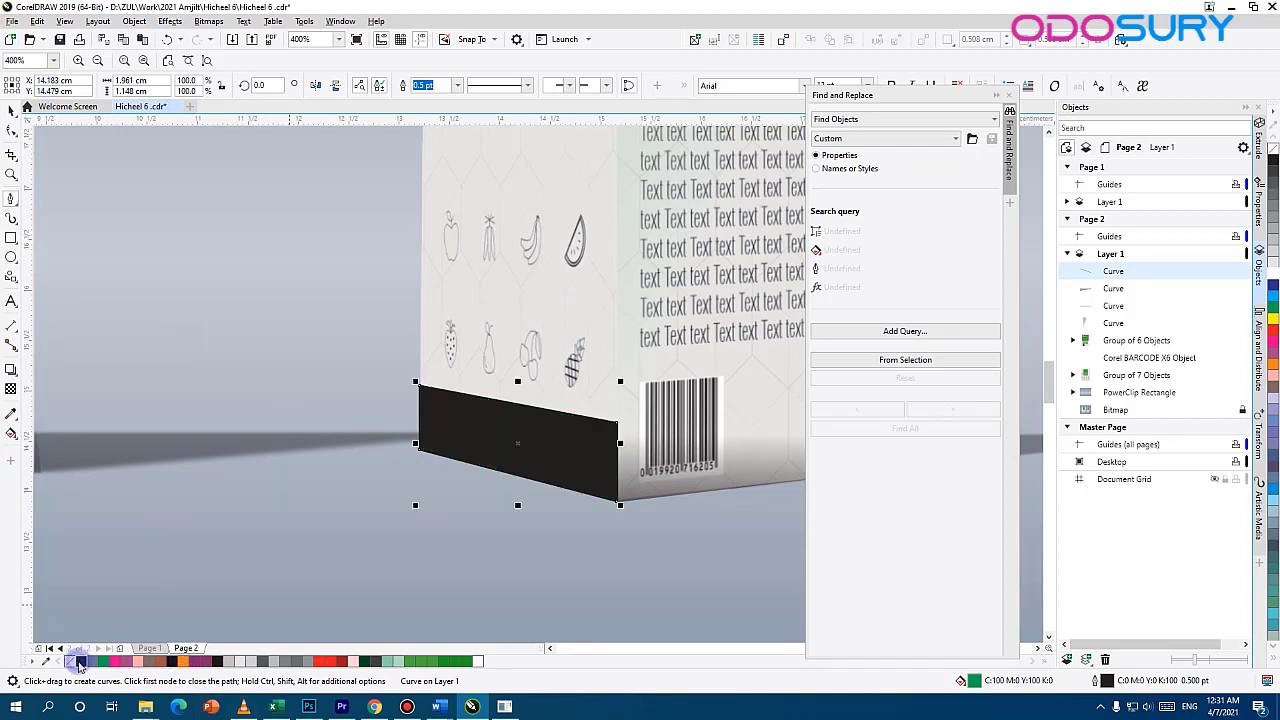
right_click(70, 661)
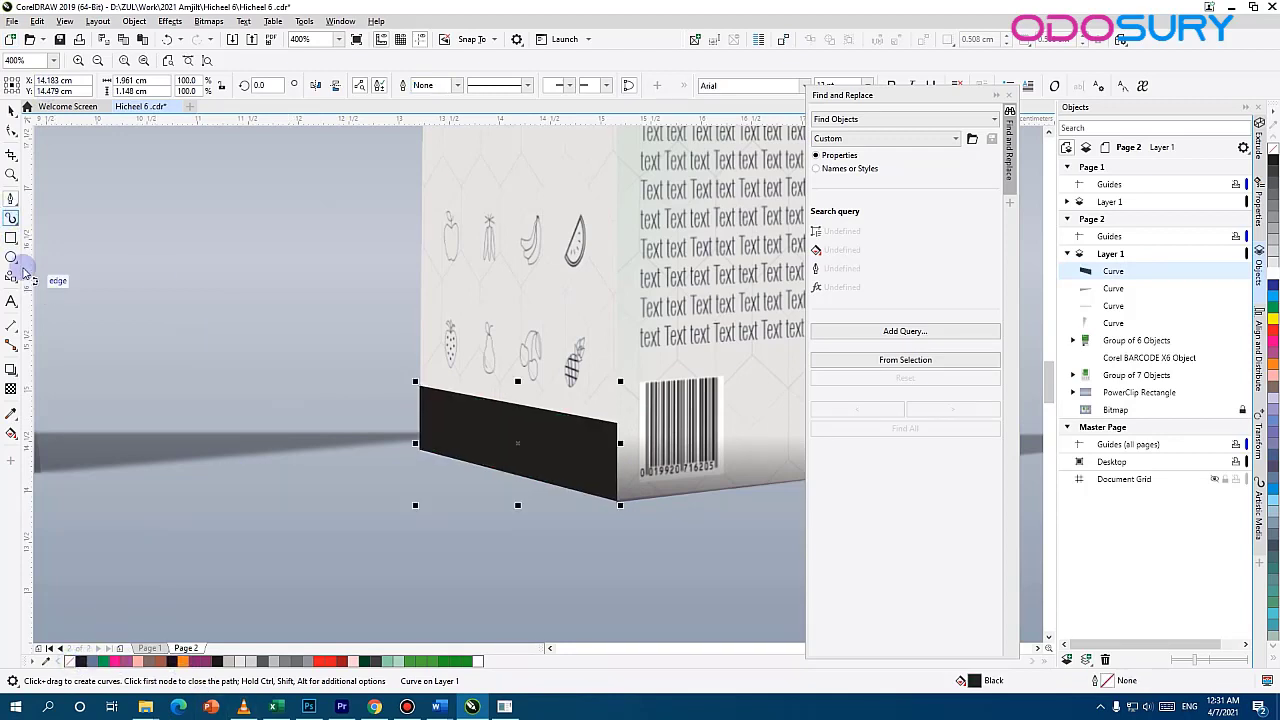
left_click(10, 395)
left_click_drag(510, 549, 510, 427)
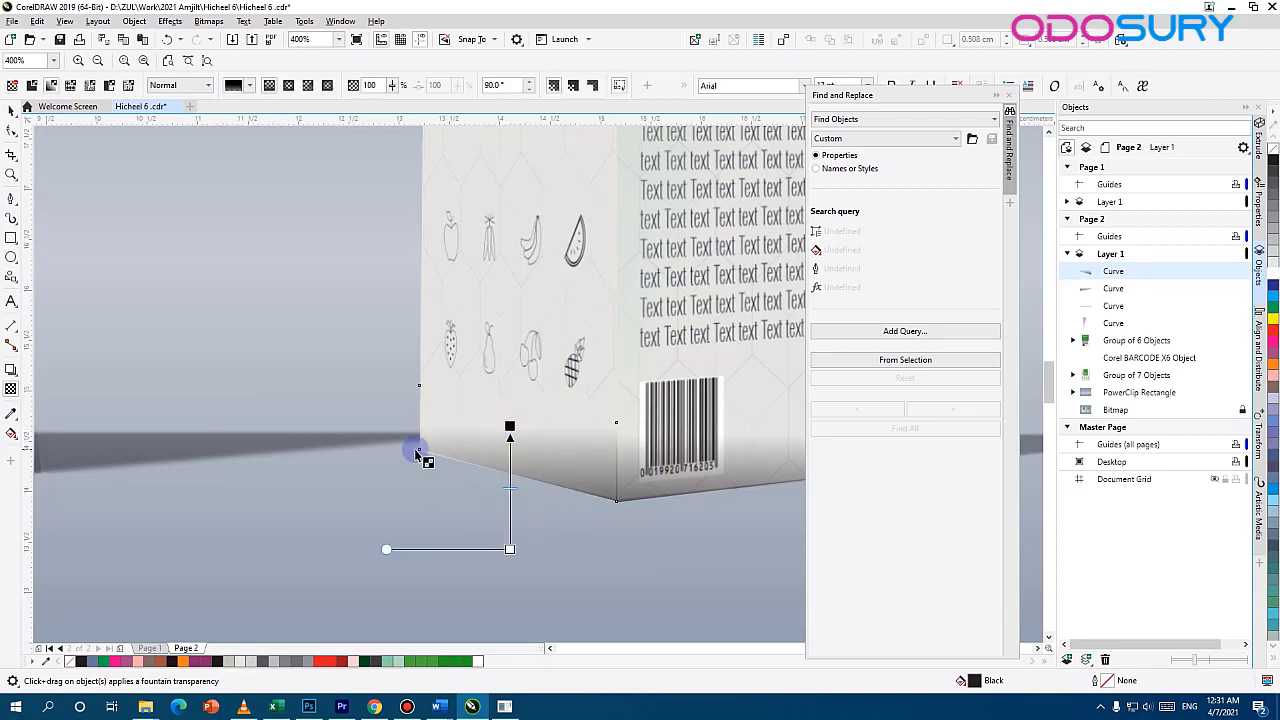
Adjust the outer lower corner node of the narrow-face strip to fit the edge of the box
left_click(12, 131)
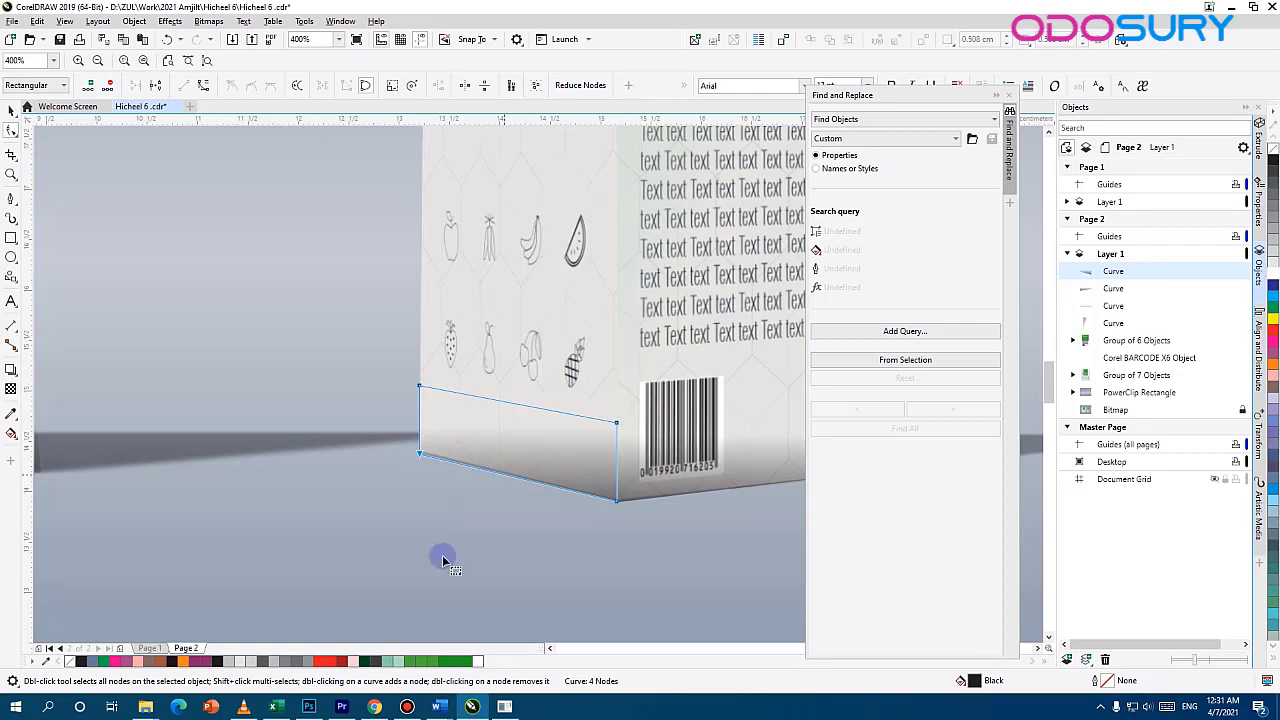
scroll(442, 555, "up", 2)
left_click_drag(399, 357, 399, 347)
left_click_drag(795, 440, 448, 401)
scroll(457, 401, "down", 1)
left_click(421, 503)
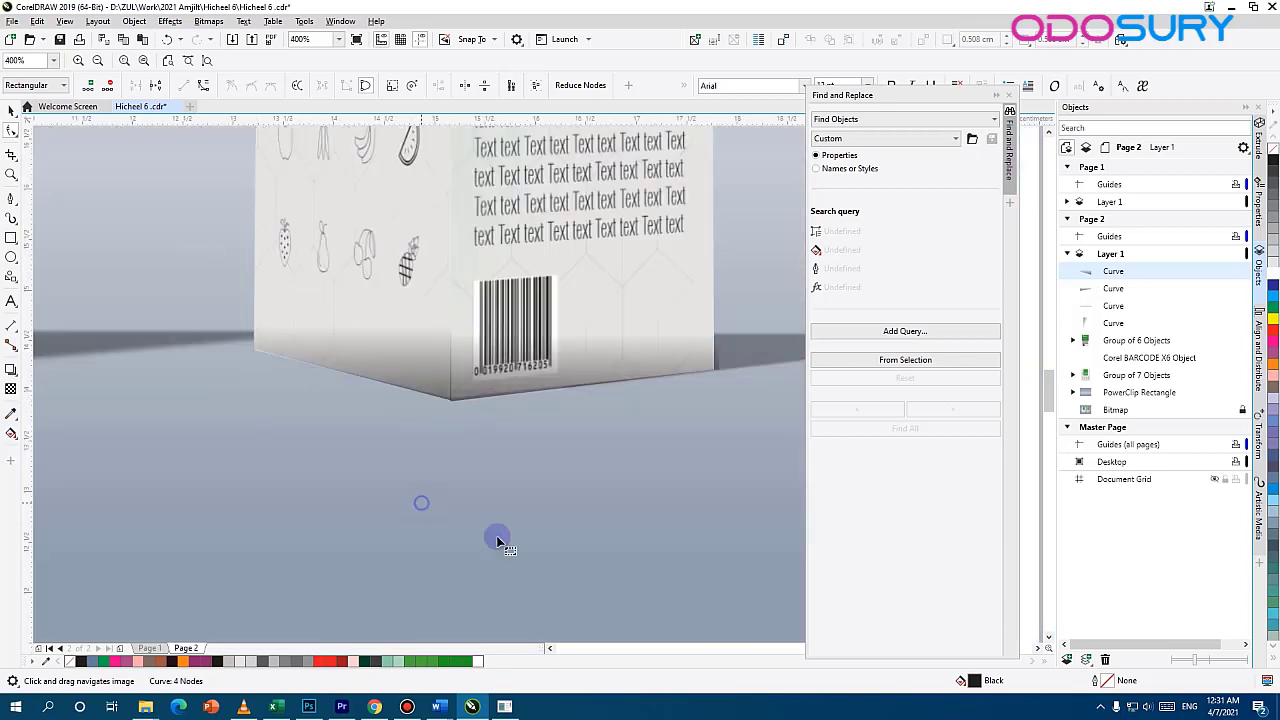
Redraw the narrow-face strip's fountain transparency at about 84.4° so the fade follows the slanted lower edge
scroll(526, 487, "down", 4)
scroll(465, 510, "up", 3)
left_click_drag(610, 335, 134, 386)
left_click(340, 287)
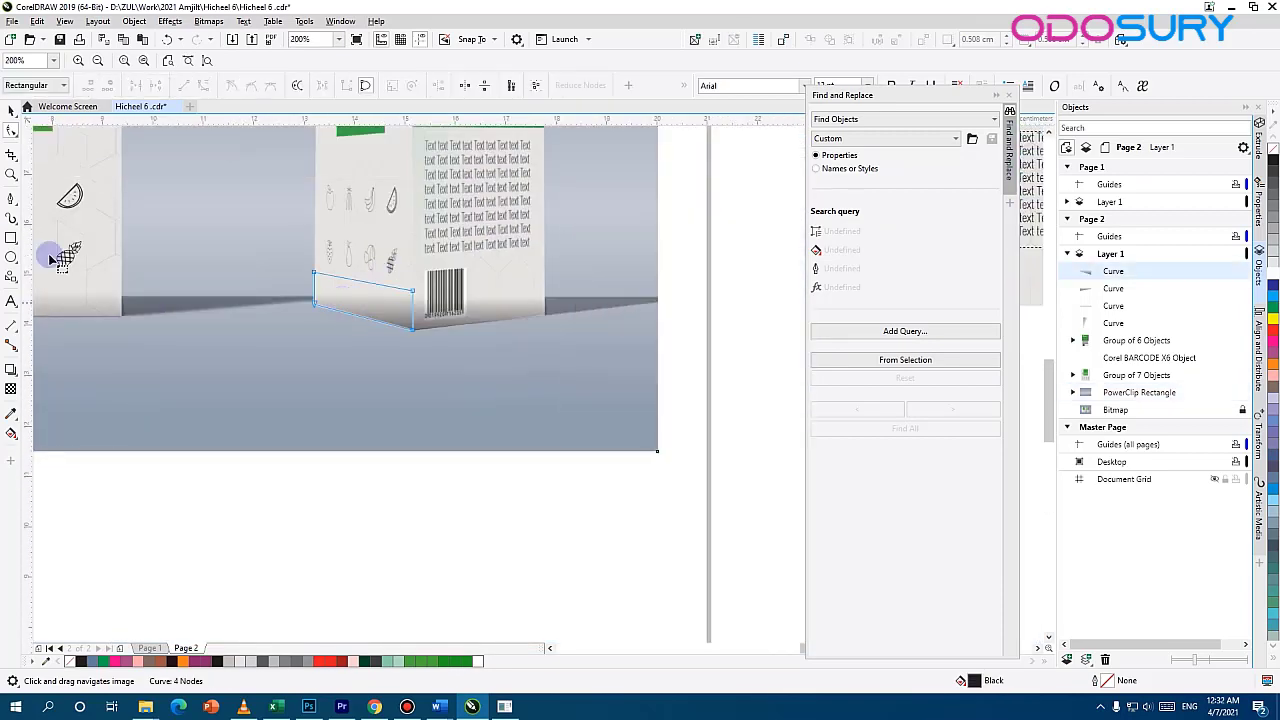
scroll(291, 289, "up", 1)
left_click_drag(291, 289, 158, 357)
left_click(11, 389)
left_click_drag(292, 487, 292, 382)
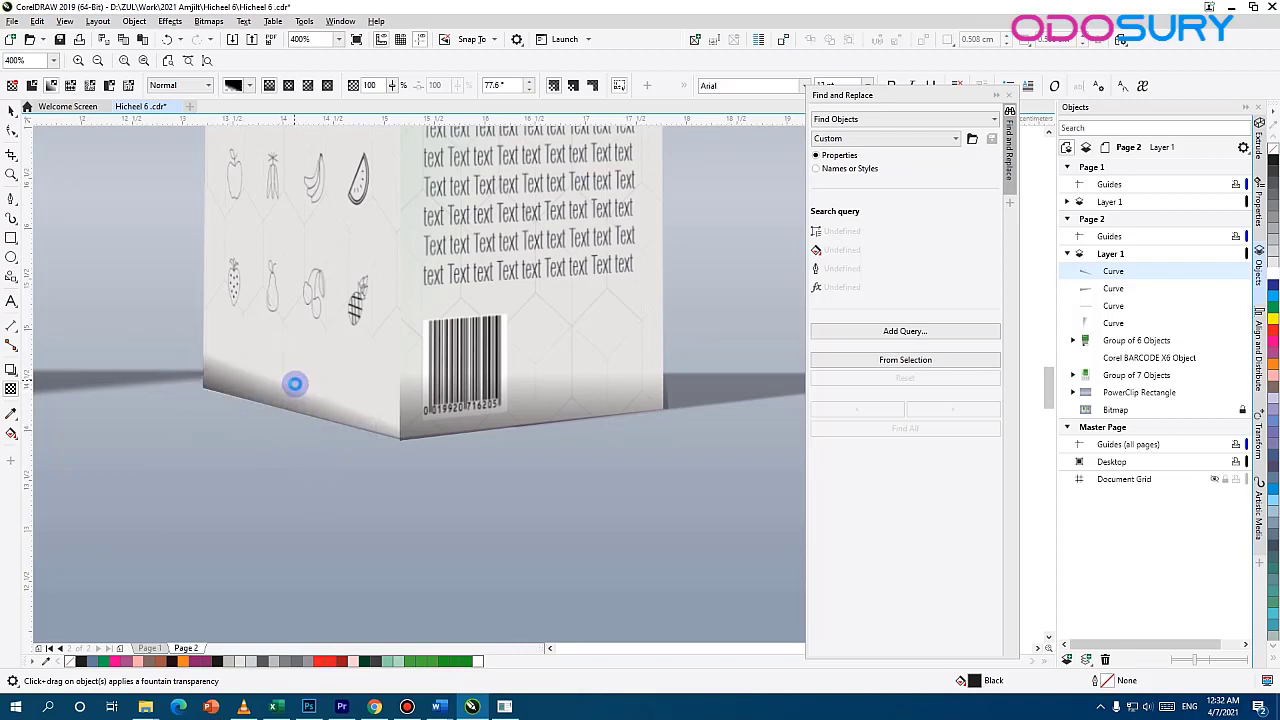
left_click_drag(301, 428, 288, 365)
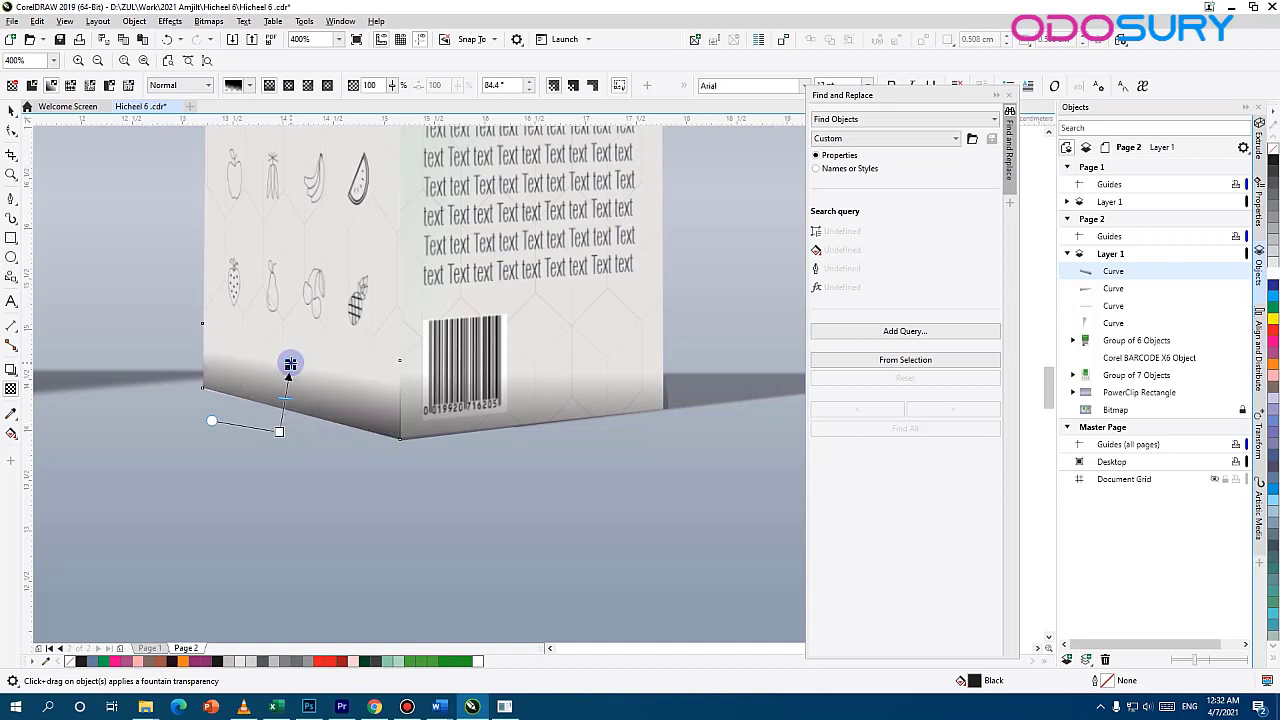
Fine-tune both ends of the narrow-face strip's transparency gradient to match the slope of the box's base
scroll(188, 446, "down", 1)
left_click_drag(200, 446, 544, 436)
left_click_drag(143, 373, 407, 364)
scroll(406, 364, "up", 6)
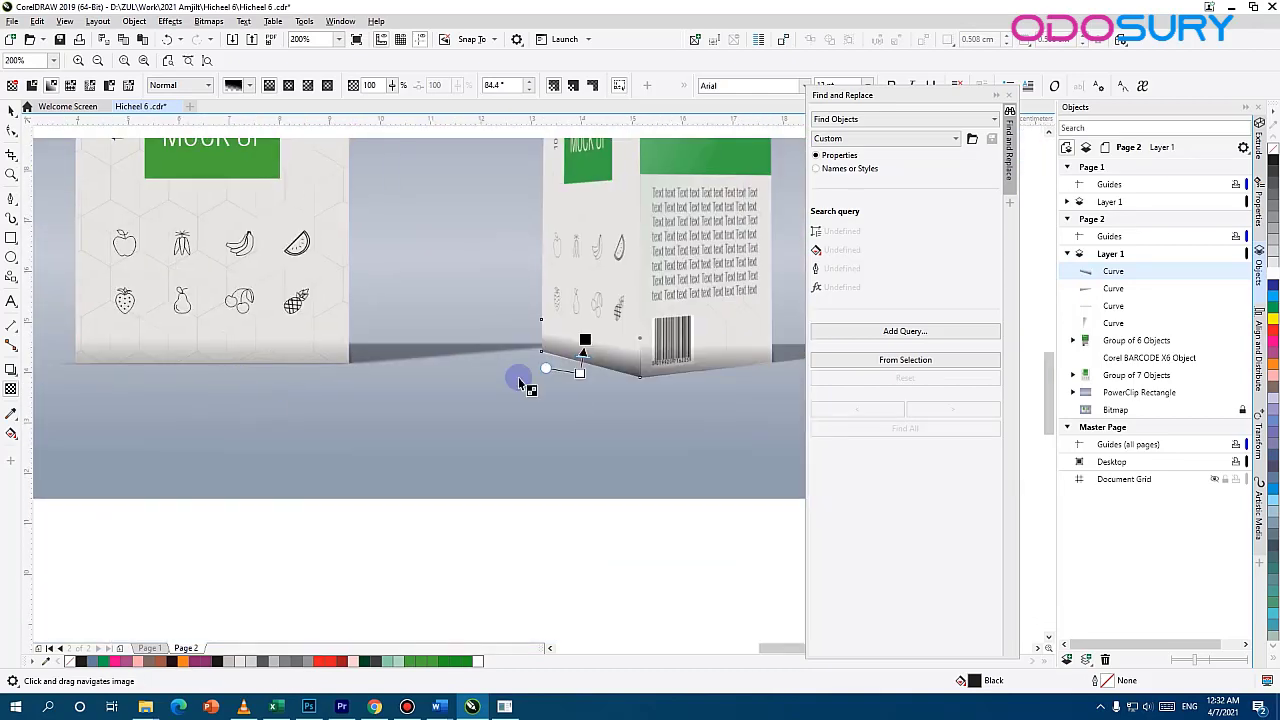
left_click_drag(529, 260, 511, 334)
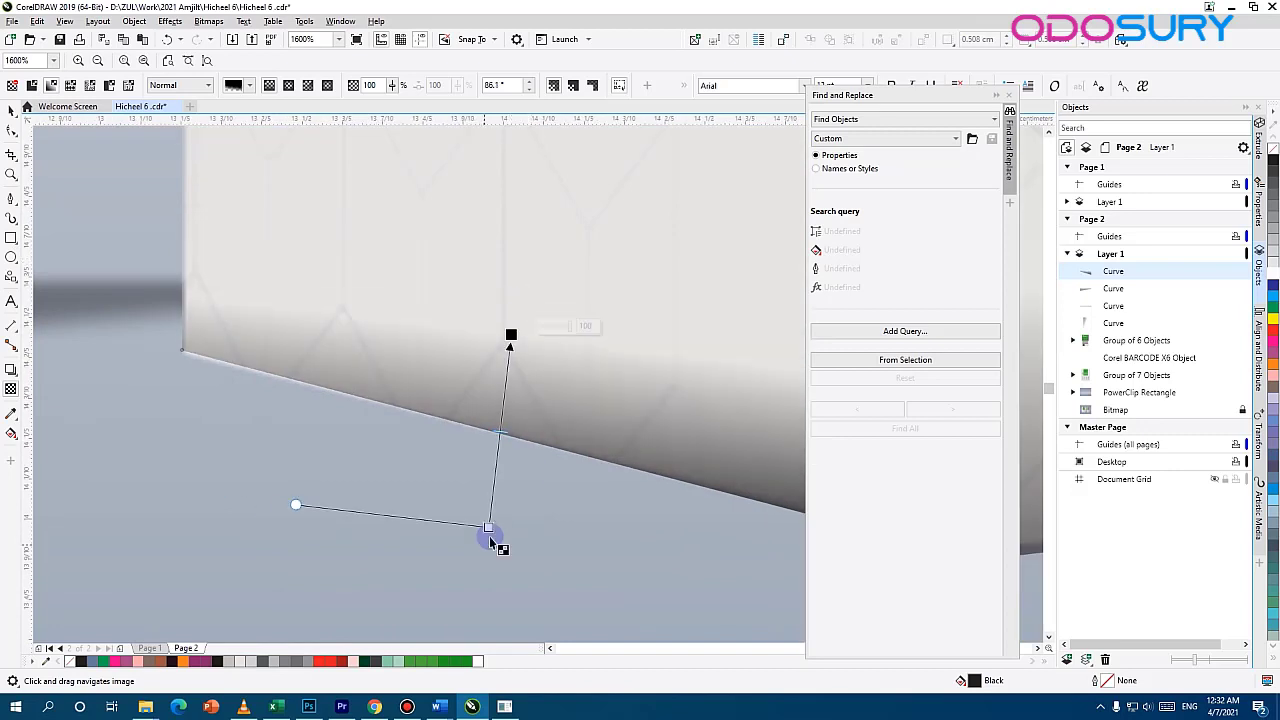
left_click_drag(488, 528, 449, 574)
Move the narrow-face strip's outer lower corner node slightly down onto the box's corner, undoing the stray node edit
left_click(152, 332)
left_click(11, 131)
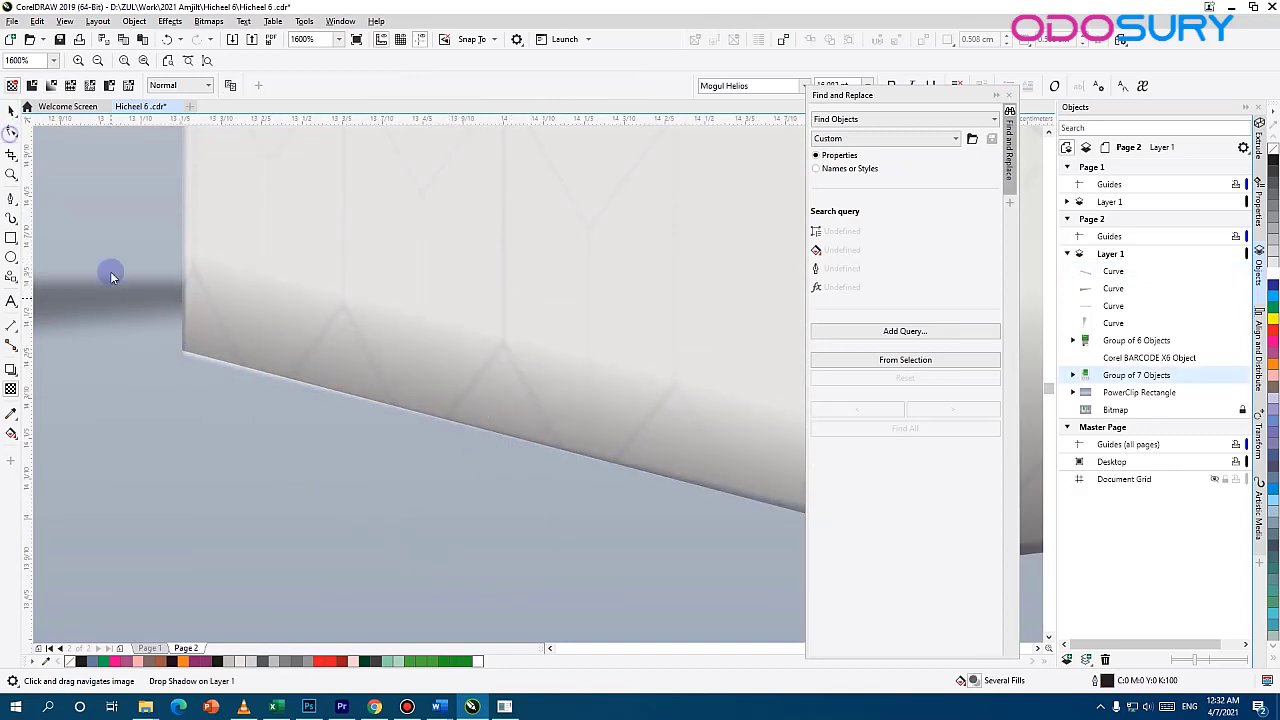
left_click(187, 357)
left_click(184, 355)
double_click(184, 355)
key("ctrl+z")
left_click_drag(184, 352, 184, 357)
Align the barcode-face strip's two lower corner nodes with the corners of the perspective box
left_click_drag(625, 452, 23, 394)
left_click(373, 496)
left_click(372, 499)
left_click_drag(371, 499, 370, 496)
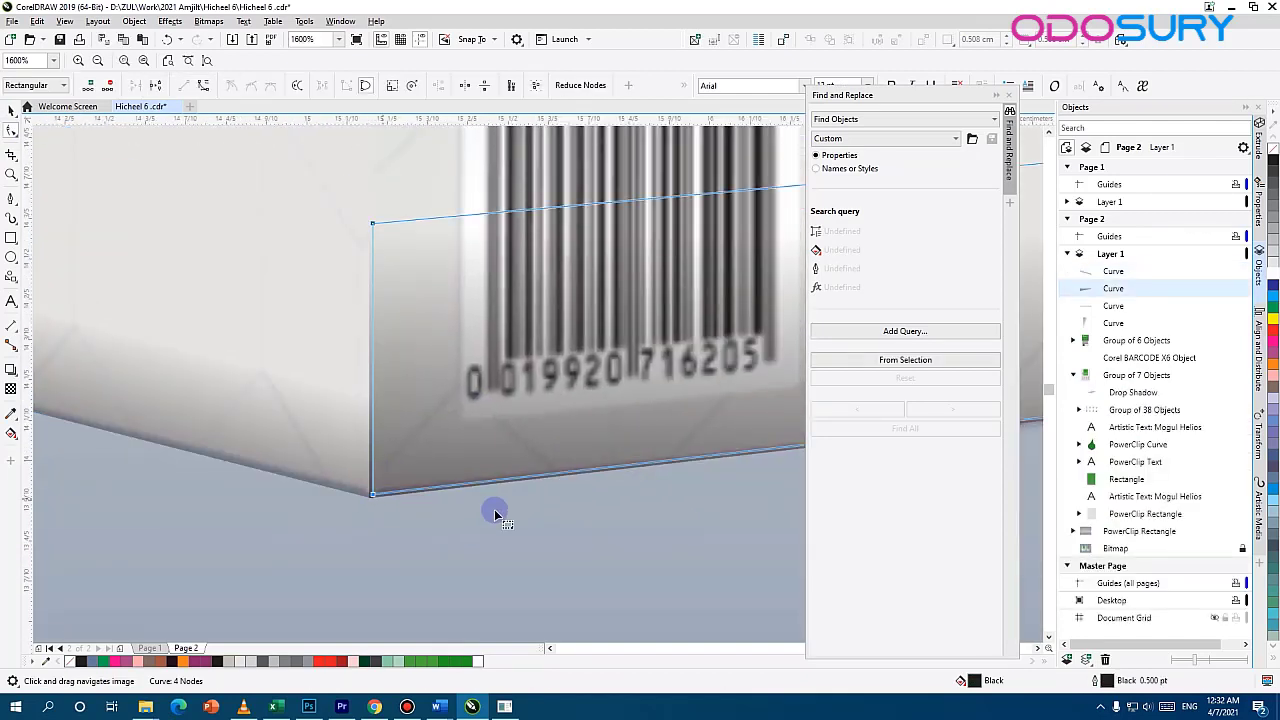
left_click_drag(798, 492, 6, 516)
left_click_drag(640, 398, 625, 400)
Tilt the barcode-face strip's fountain transparency to about 92.9° with the fade ending lower on the face
left_click(500, 515)
scroll(480, 492, "down", 4)
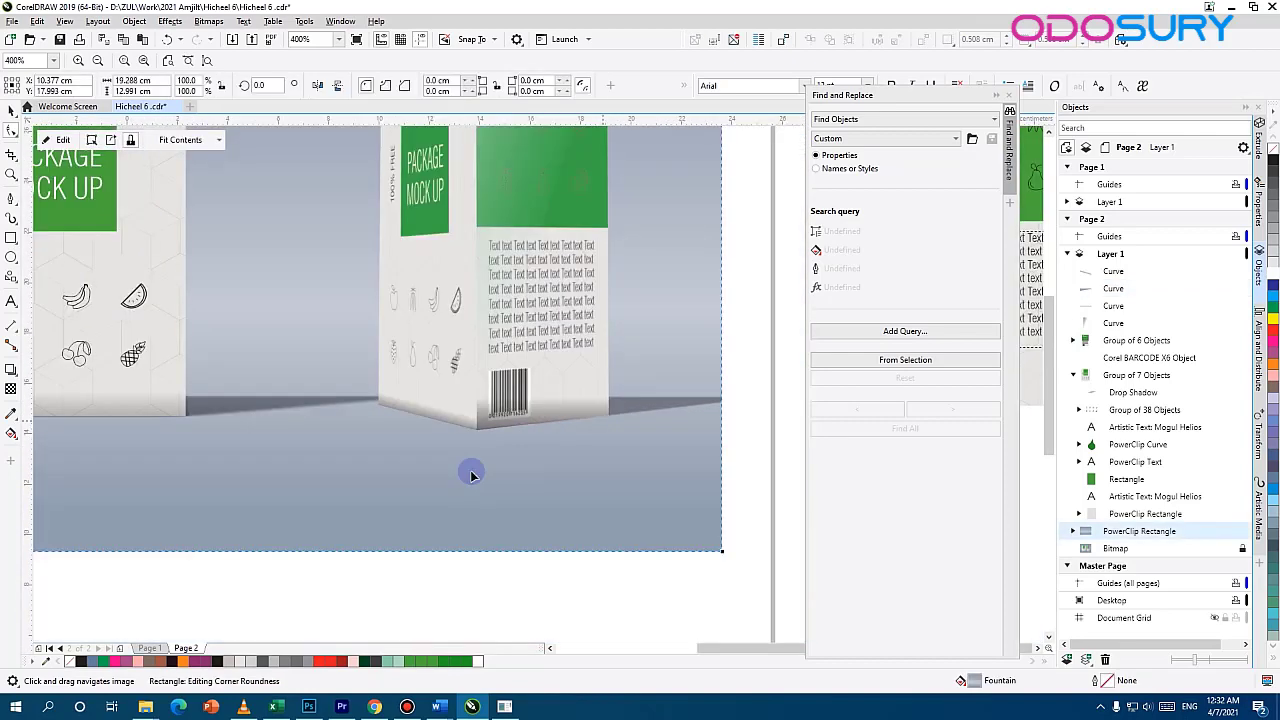
left_click(569, 408)
scroll(569, 414, "up", 3)
left_click(12, 392)
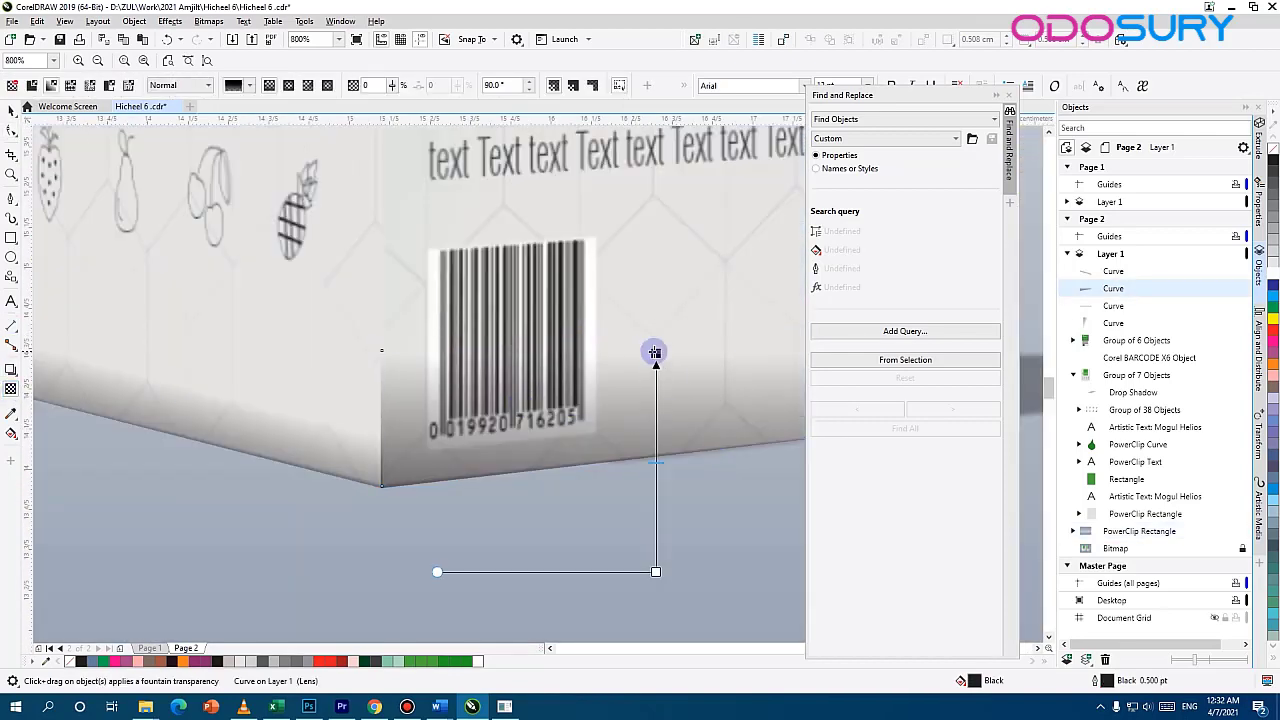
left_click_drag(654, 354, 626, 365)
Draw a closed triangle with the Pen tool along the perspective box's narrow face, spanning its outer edge and both base corners
scroll(640, 515, "down", 2)
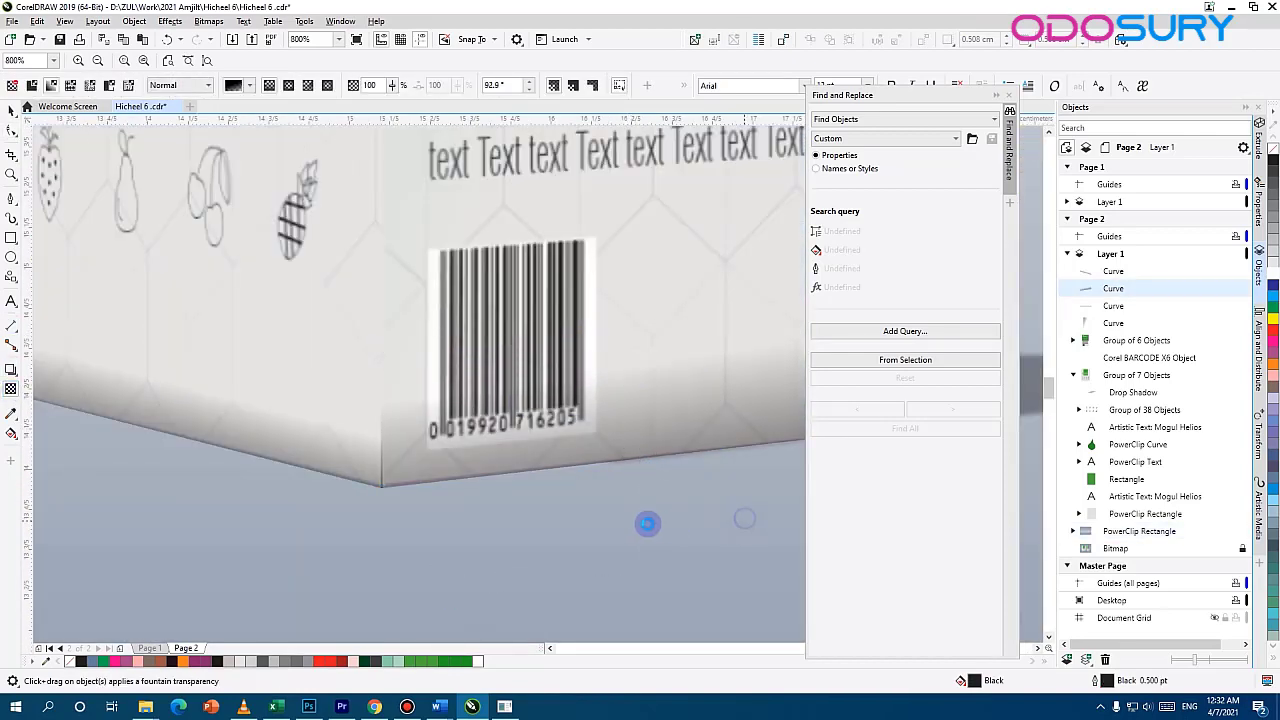
scroll(507, 588, "down", 1)
scroll(505, 588, "down", 3)
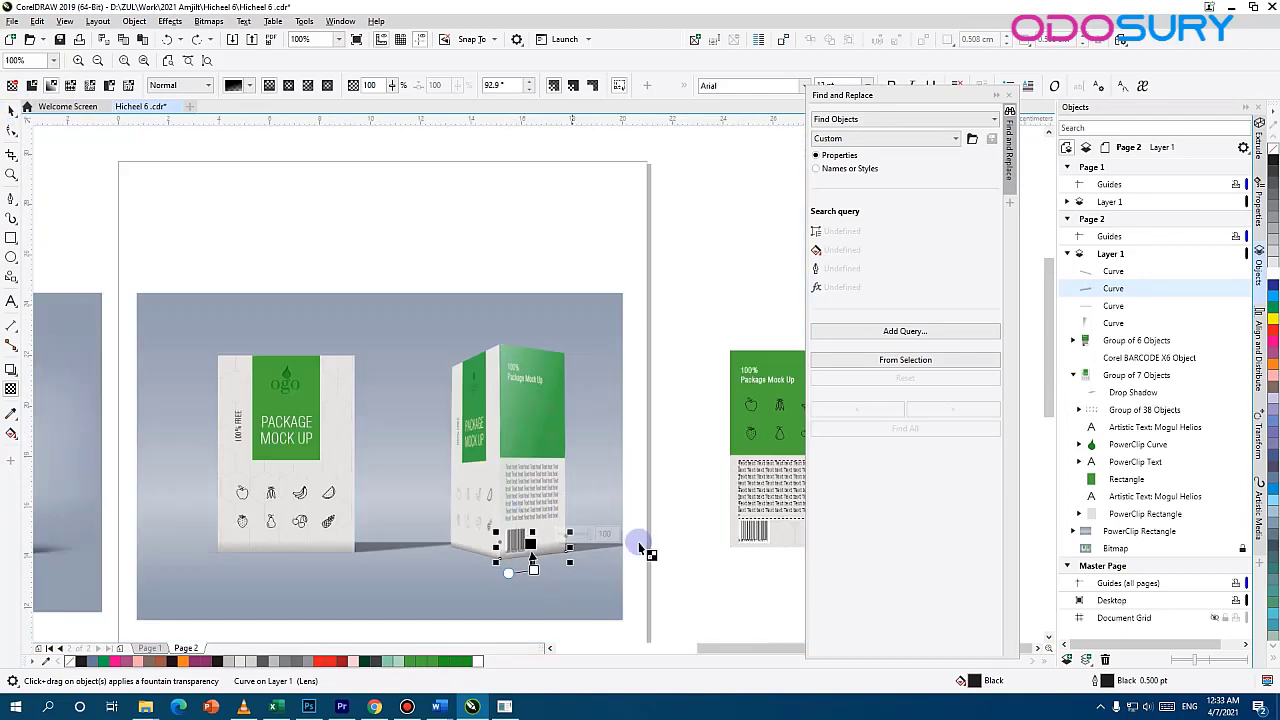
left_click_drag(322, 452, 74, 400)
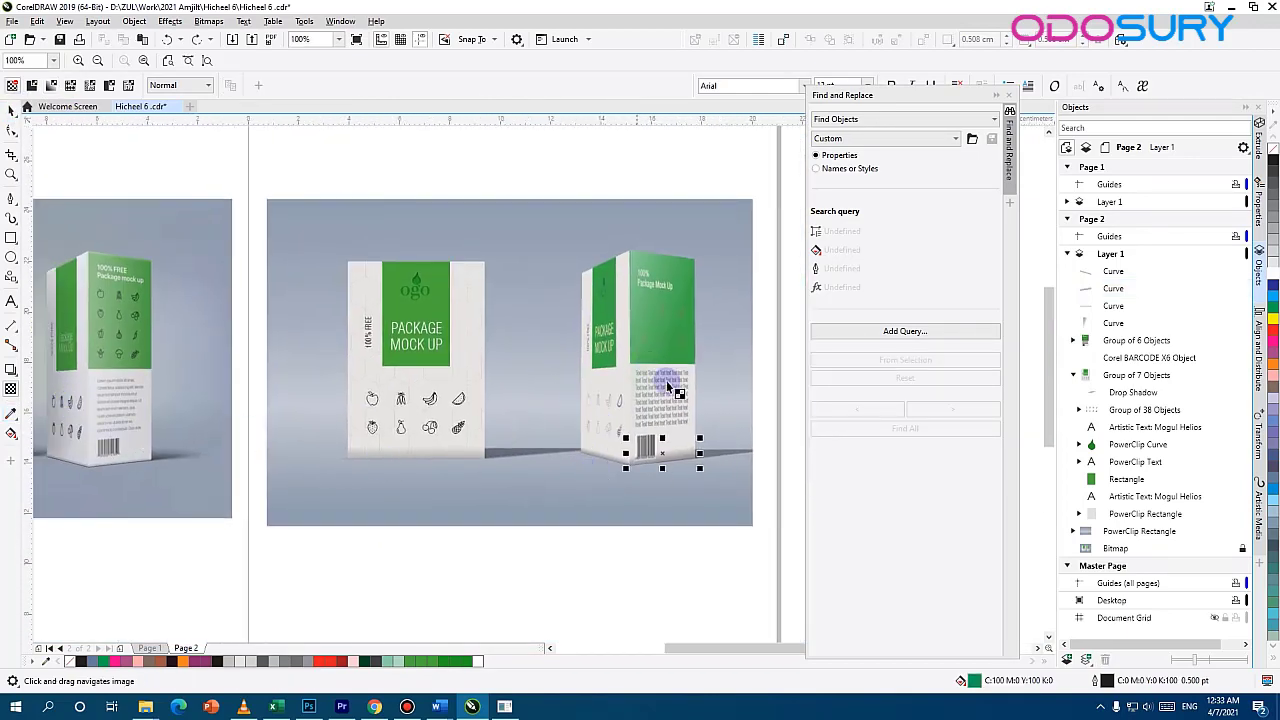
scroll(668, 385, "up", 3)
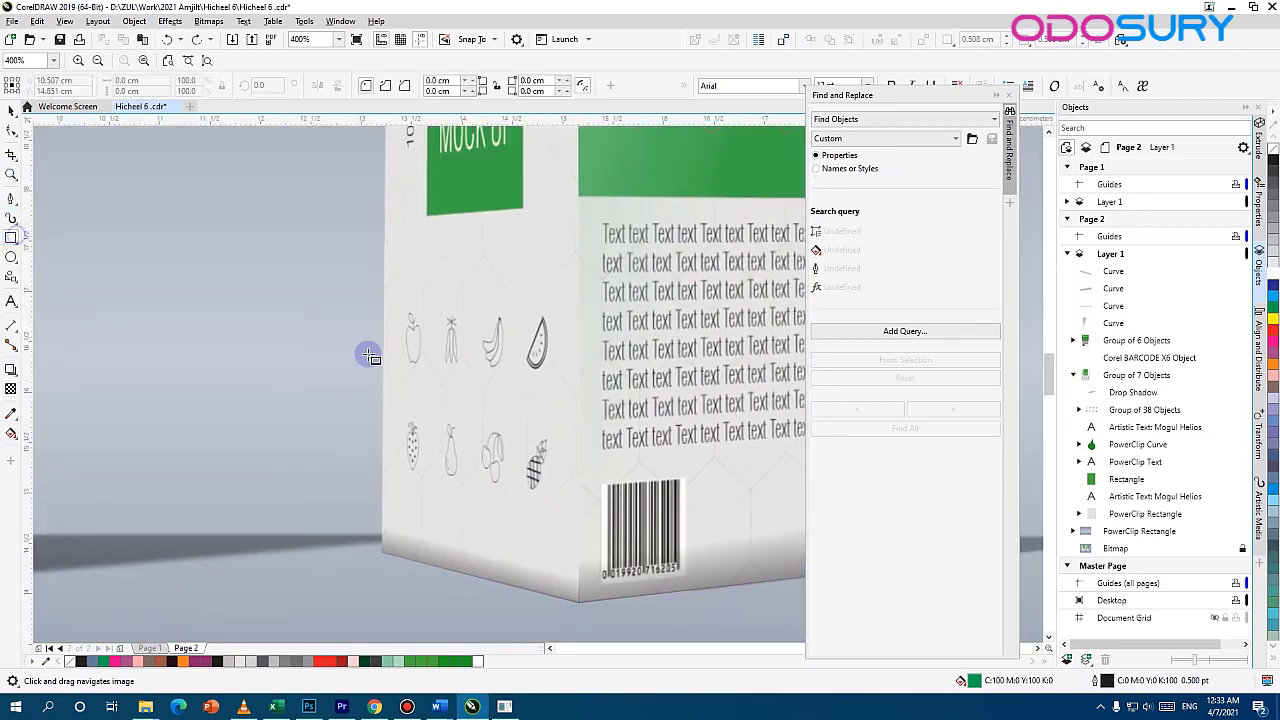
left_click_drag(385, 276, 326, 338)
left_click(12, 197)
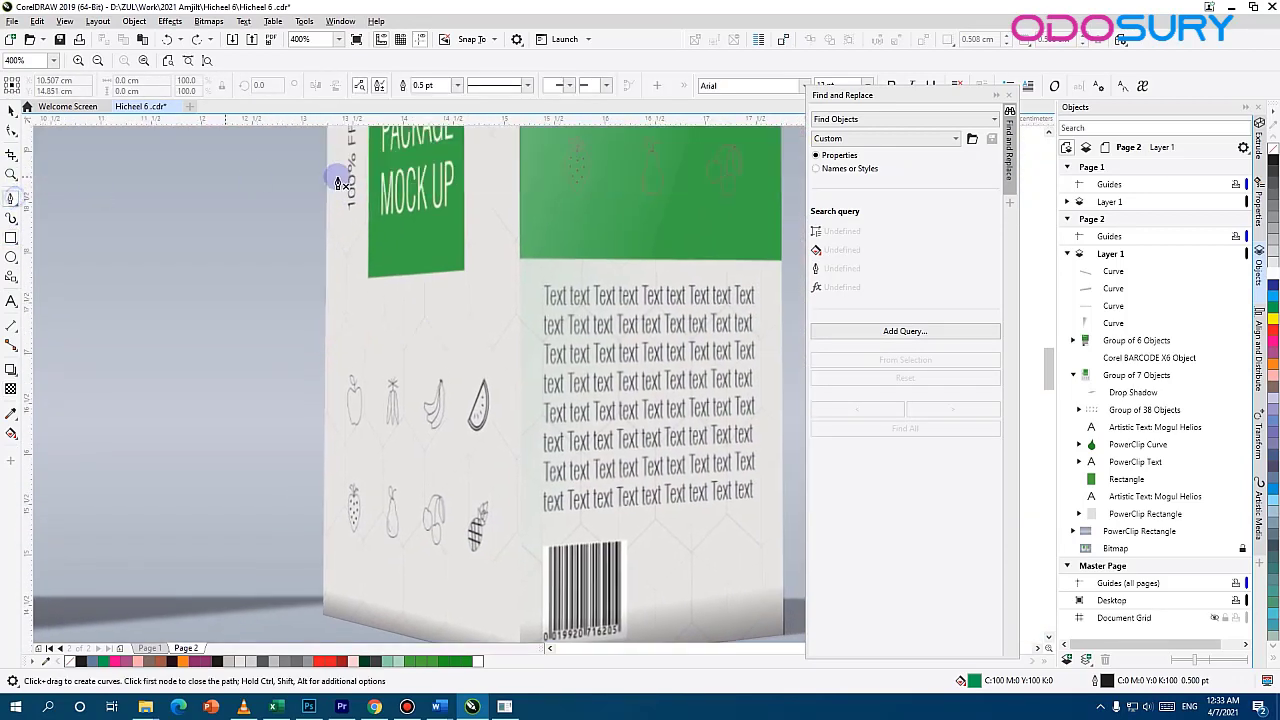
left_click(342, 150)
scroll(543, 560, "down", 2)
left_click(537, 548)
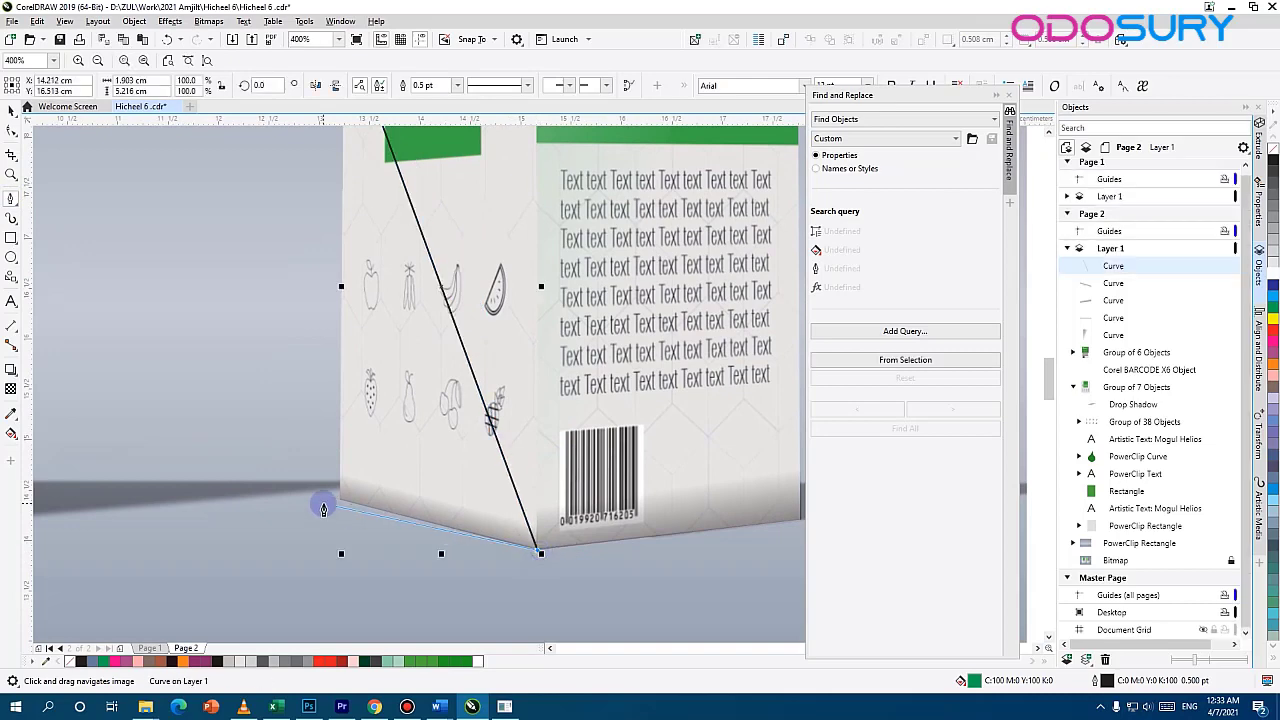
scroll(352, 466, "up", 2)
left_click(325, 164)
key("space")
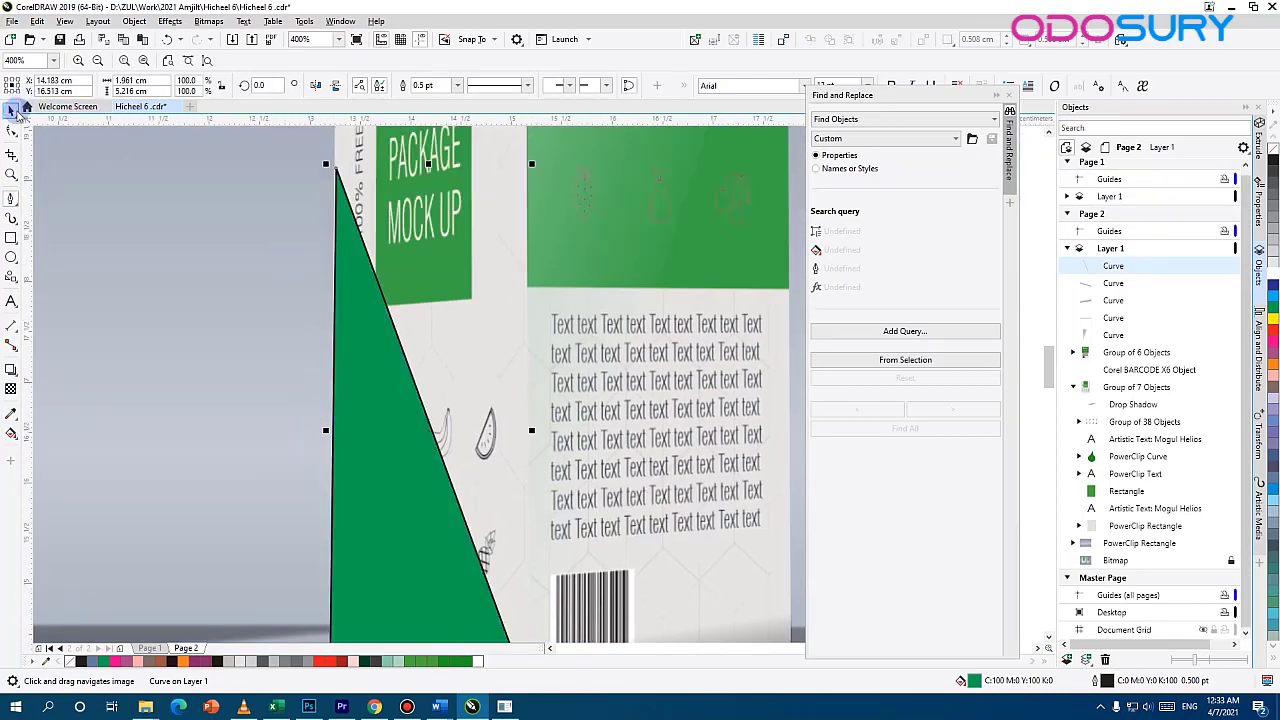
Fill the triangle black without an outline and adjust its nodes to meet the box's outer edge and base corners
left_click(81, 661)
right_click(70, 661)
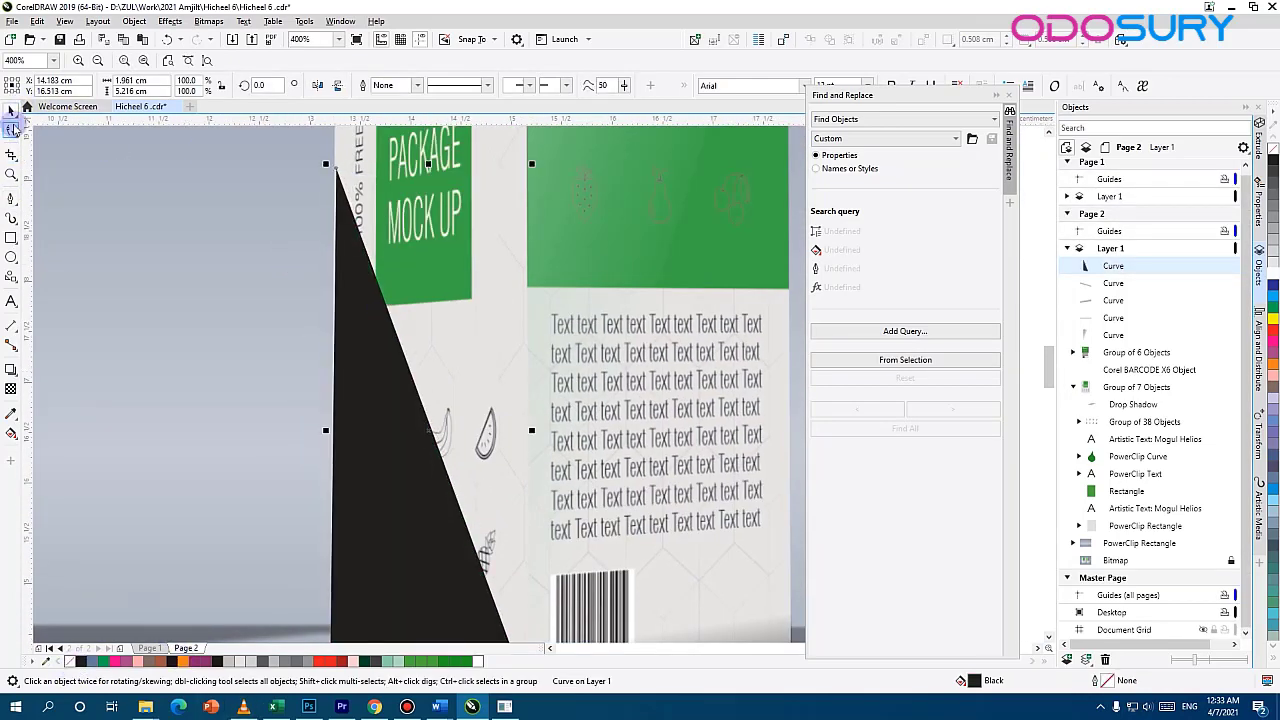
left_click(12, 130)
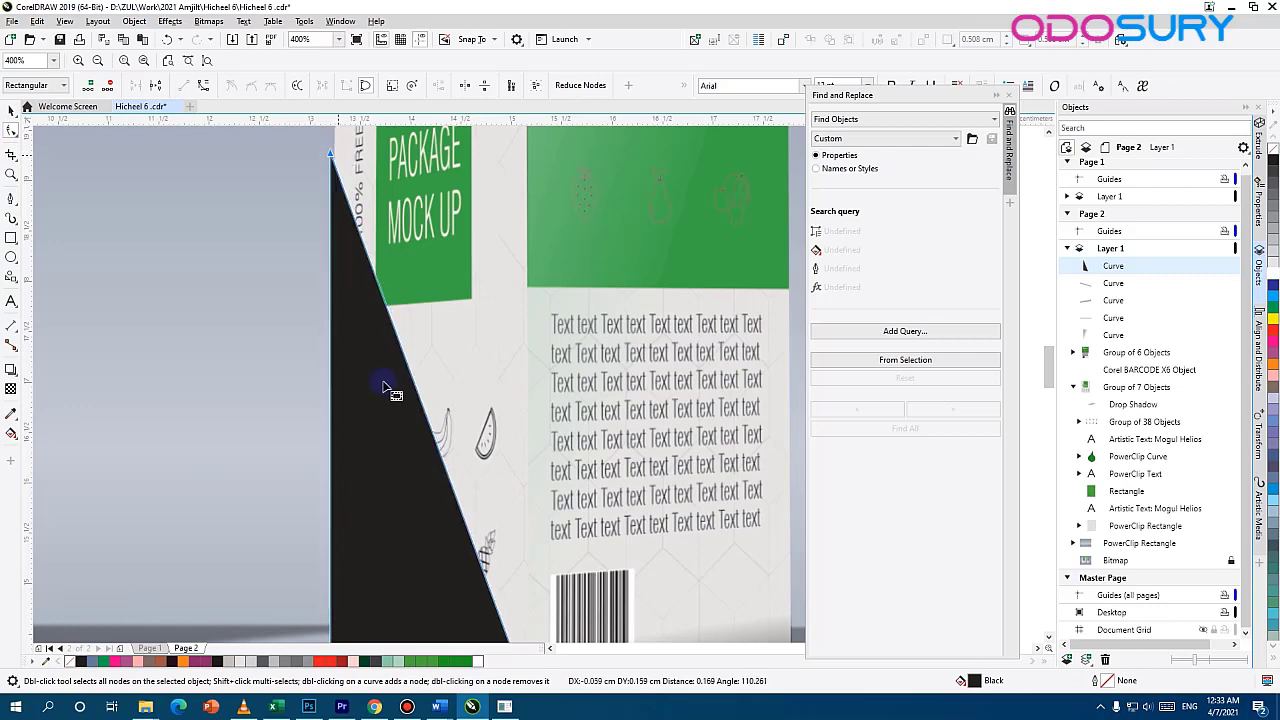
scroll(391, 386, "down", 2)
left_click(309, 336)
left_click_drag(307, 334, 310, 331)
left_click_drag(513, 378, 494, 533)
Apply a fountain transparency of about 5.7° to the black triangle, fading from the narrow face's outer edge inward
scroll(514, 372, "down", 1)
left_click(11, 388)
left_click_drag(537, 239, 403, 487)
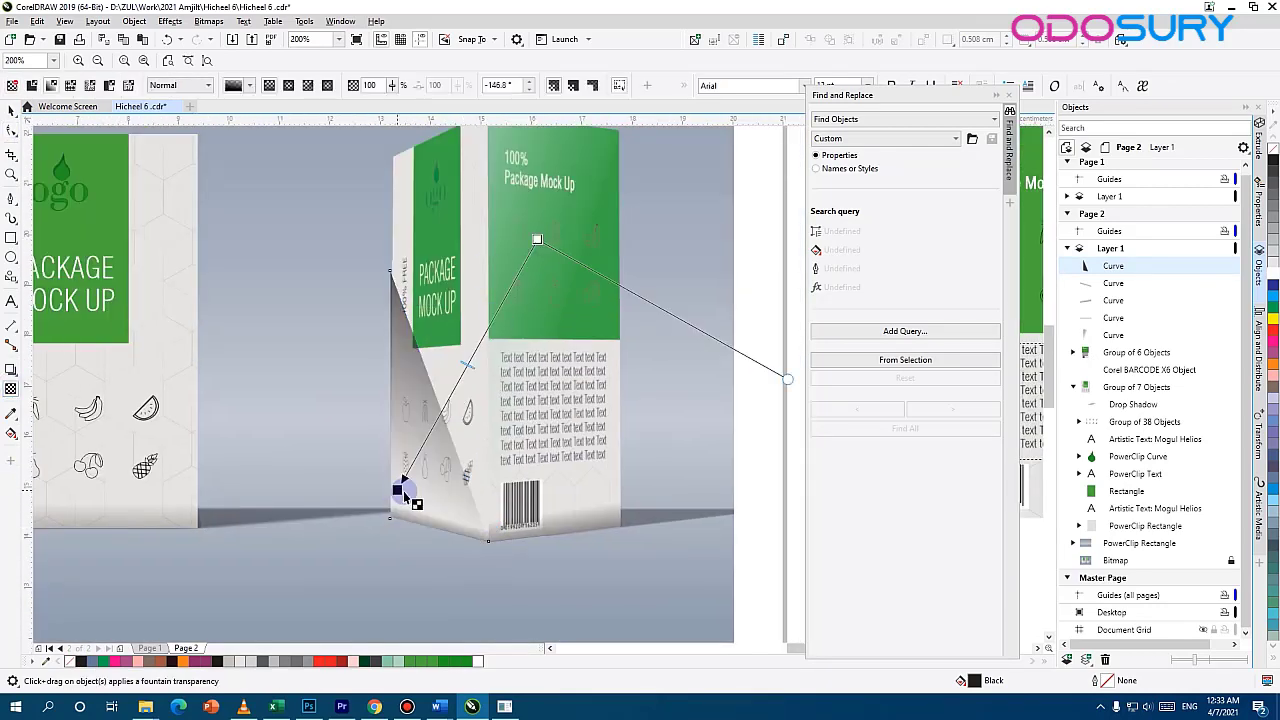
left_click_drag(286, 519, 501, 427)
left_click_drag(343, 467, 443, 441)
left_click_drag(287, 478, 438, 463)
left_click_drag(356, 492, 443, 468)
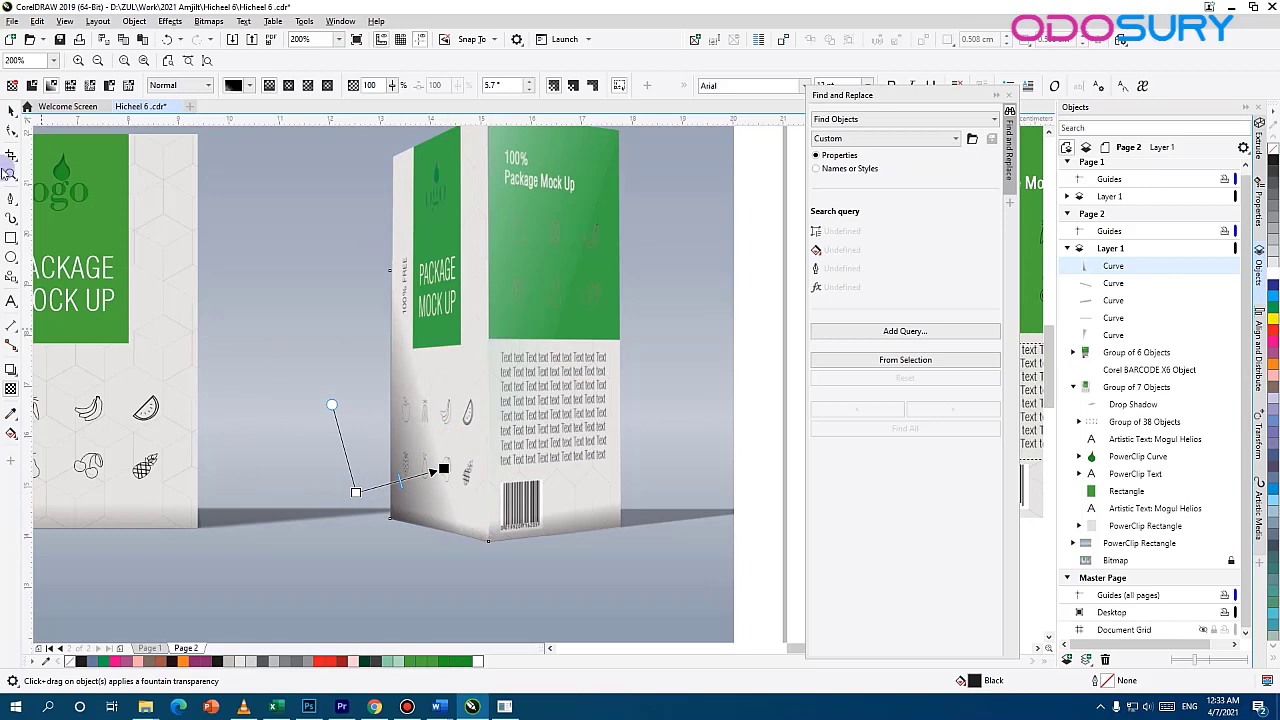
Move the triangle's lower outer node down onto the perspective box's outer base corner, checking the alignment up close
left_click(12, 110)
left_click_drag(440, 266, 428, 181)
scroll(372, 494, "down", 1)
scroll(374, 533, "up", 2)
left_click(12, 131)
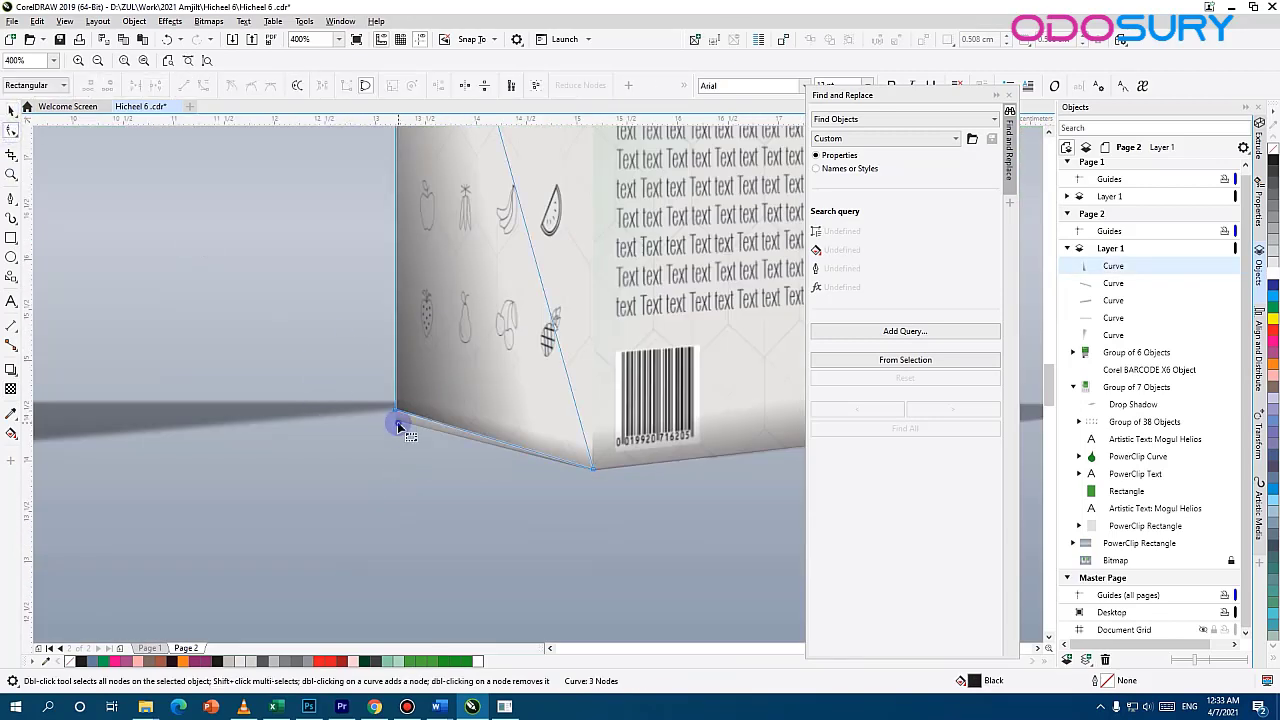
mouse_move(398, 428)
left_mouse_down()
mouse_move(400, 470)
mouse_move(423, 463)
mouse_move(420, 424)
mouse_move(397, 410)
mouse_move(396, 426)
left_mouse_up()
left_click(398, 420)
left_click(396, 412)
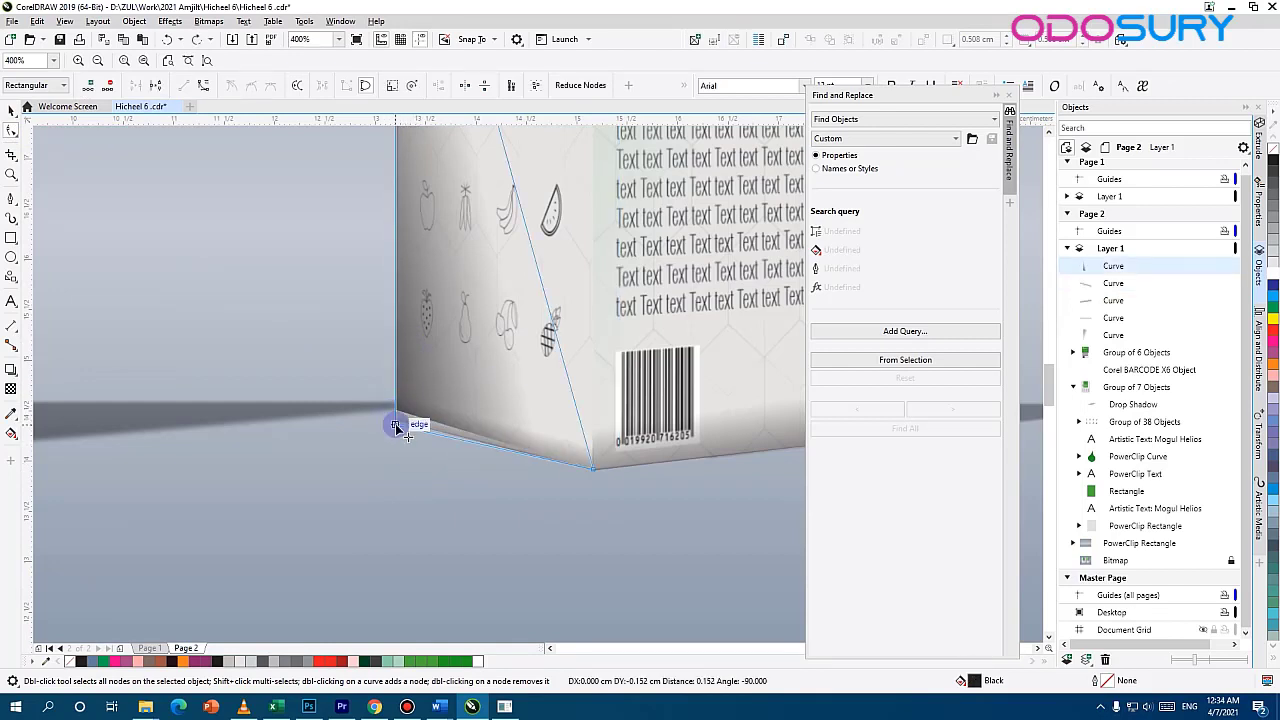
left_click(368, 413)
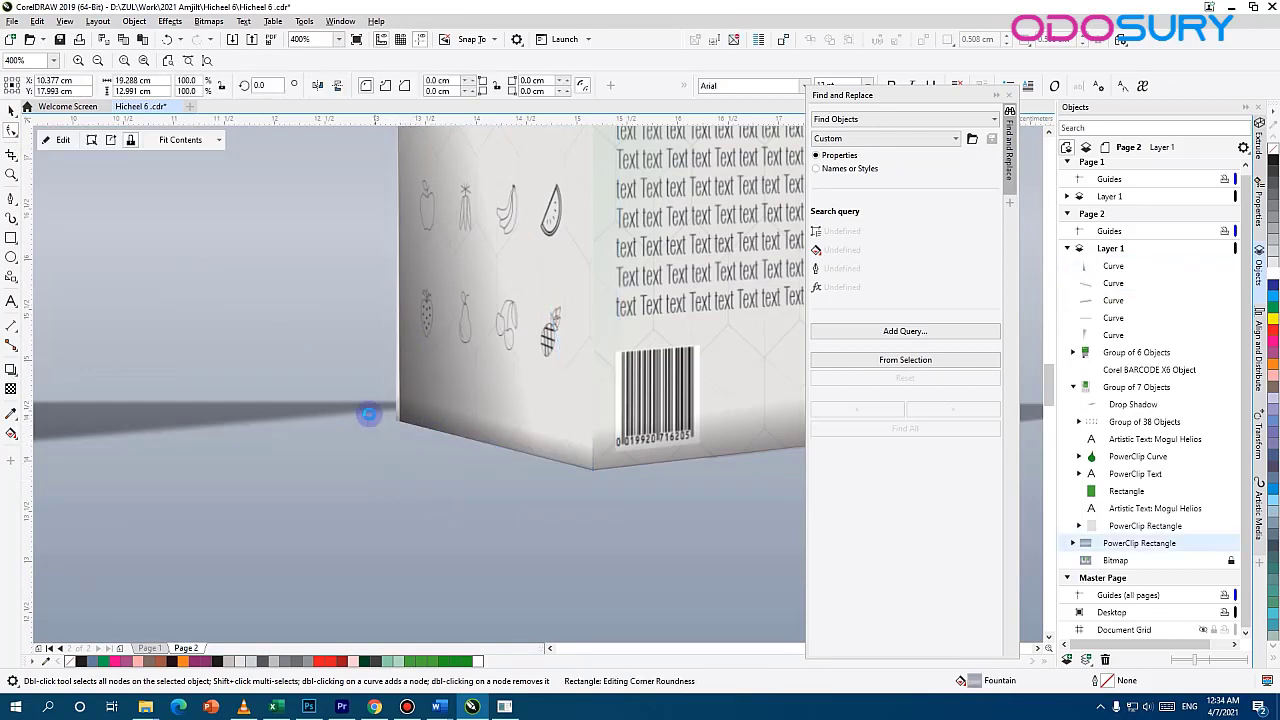
scroll(371, 415, "up", 2)
left_click(504, 447)
left_click_drag(489, 441, 475, 438)
left_click(504, 517)
Compare the narrow face's new shading with the box in the reference mockup image
scroll(504, 518, "down", 4)
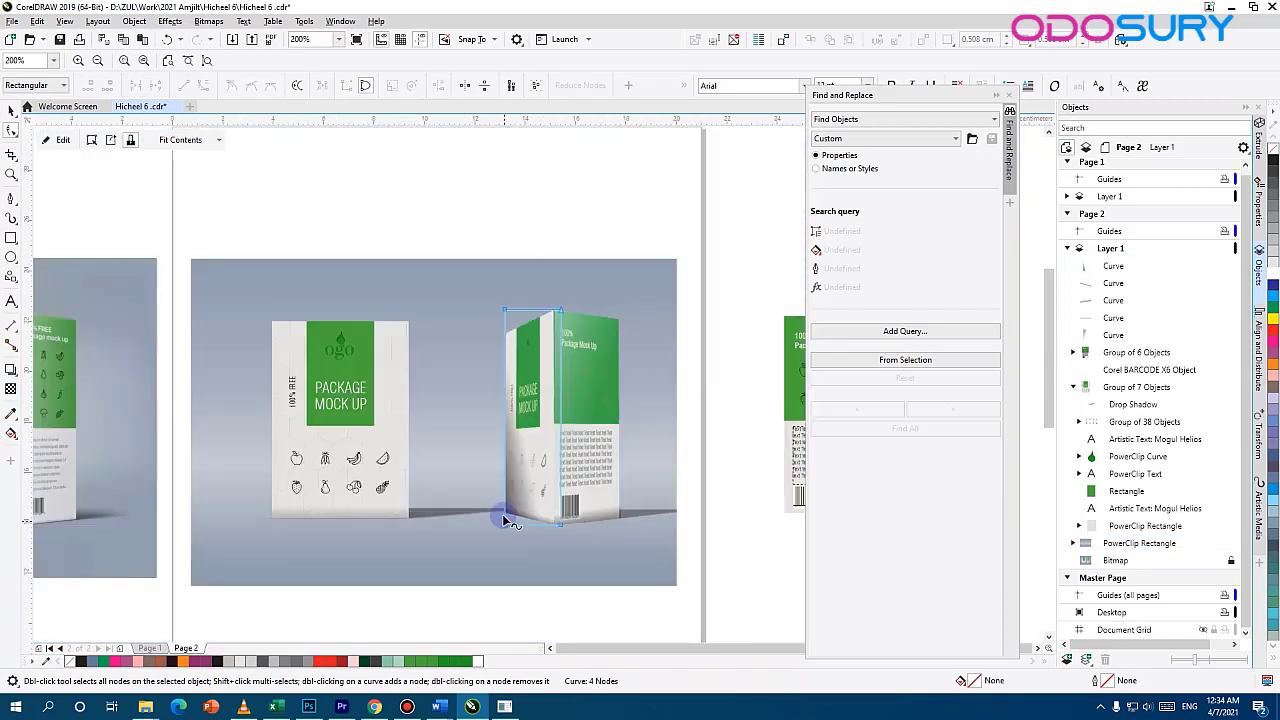
scroll(505, 520, "down", 3)
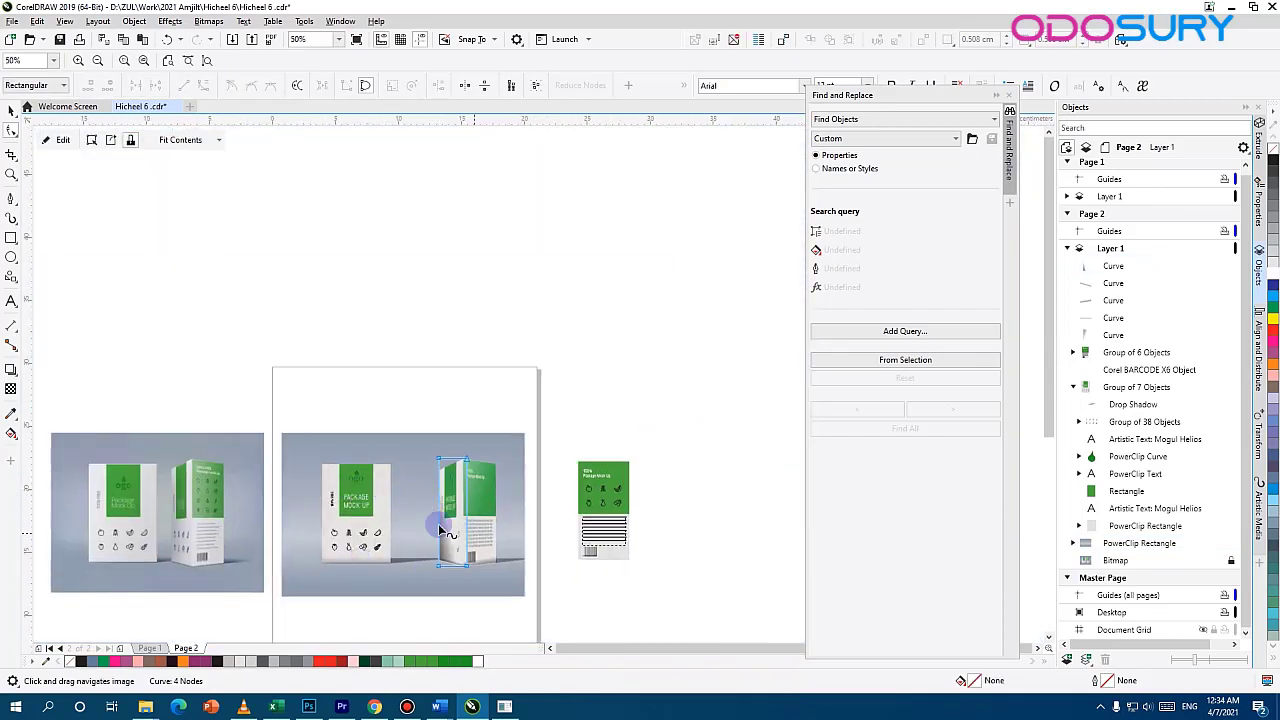
scroll(440, 528, "up", 3)
left_click_drag(390, 451, 450, 388)
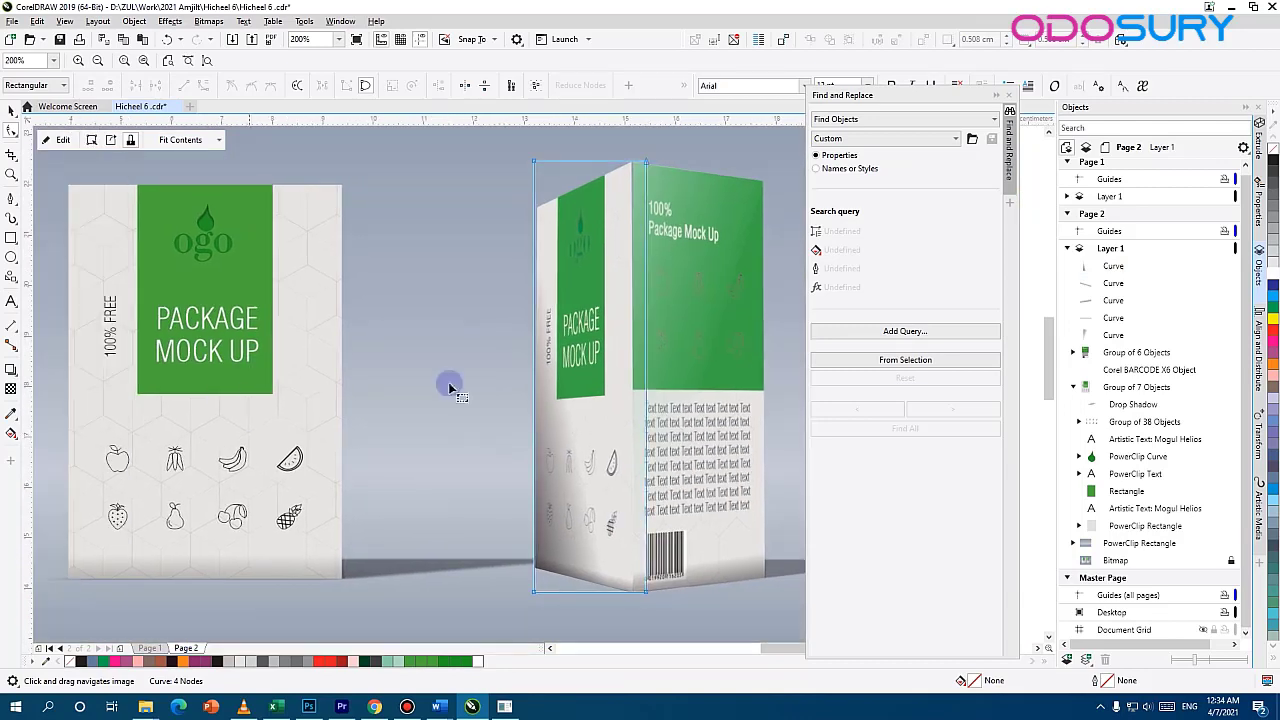
scroll(174, 522, "down", 3)
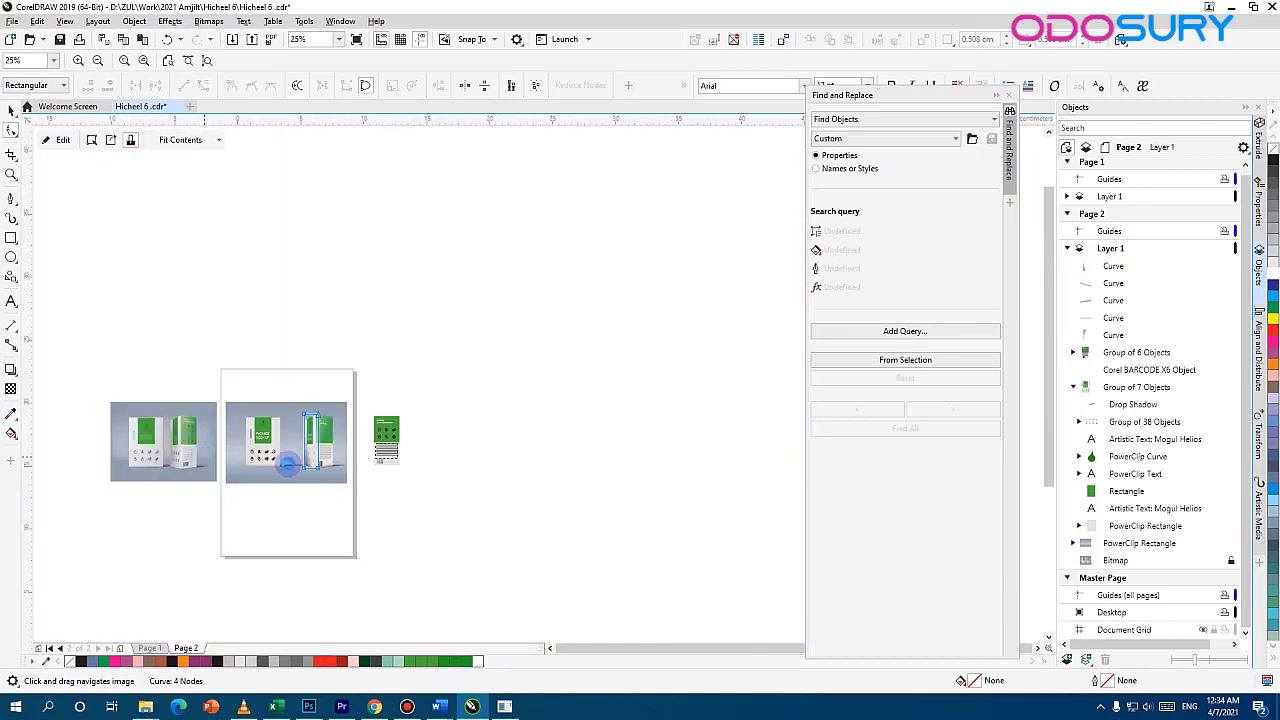
scroll(286, 460, "up", 4)
left_click_drag(138, 459, 457, 452)
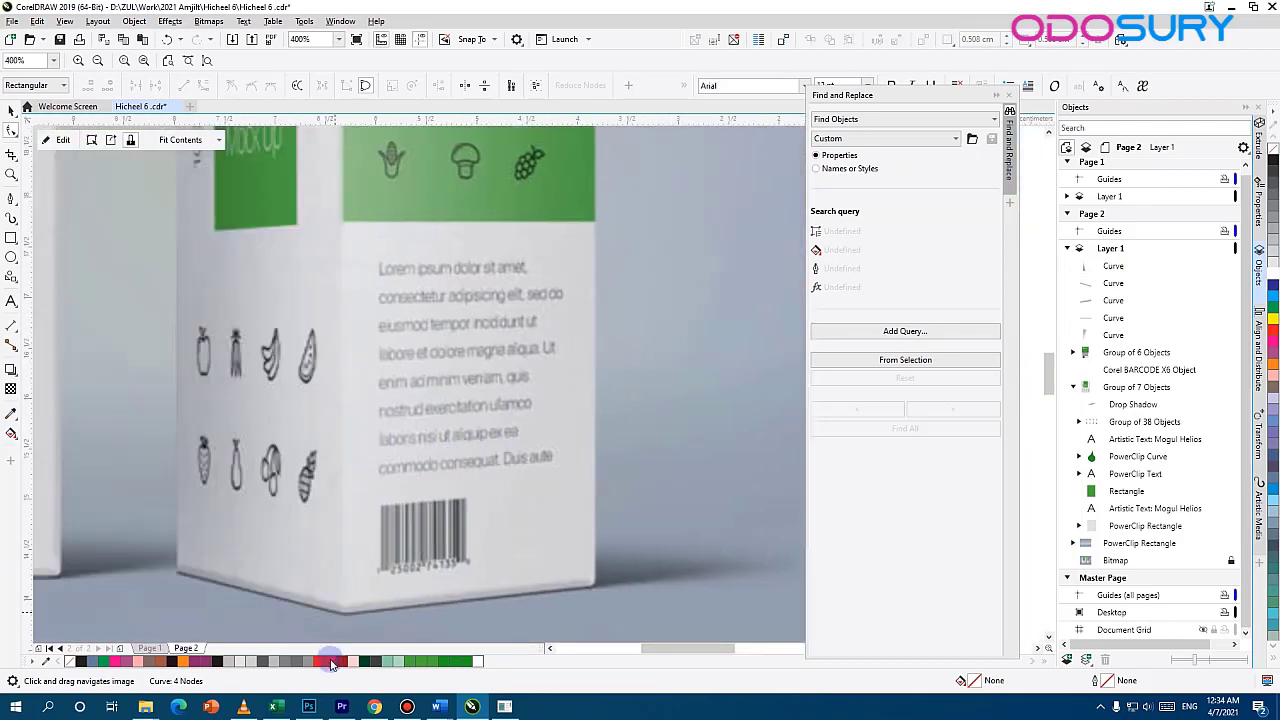
scroll(480, 510, "down", 1)
left_click_drag(500, 508, 296, 516)
scroll(520, 370, "down", 2)
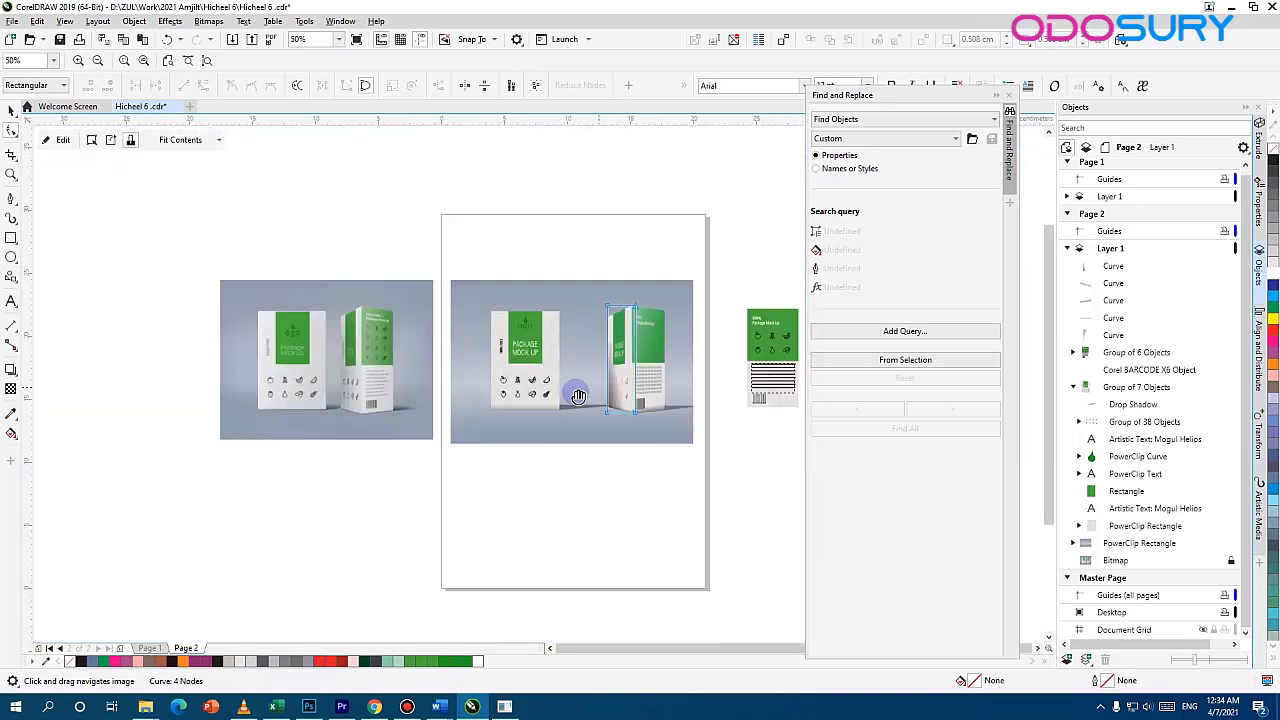
scroll(578, 396, "up", 4)
scroll(337, 423, "down", 1)
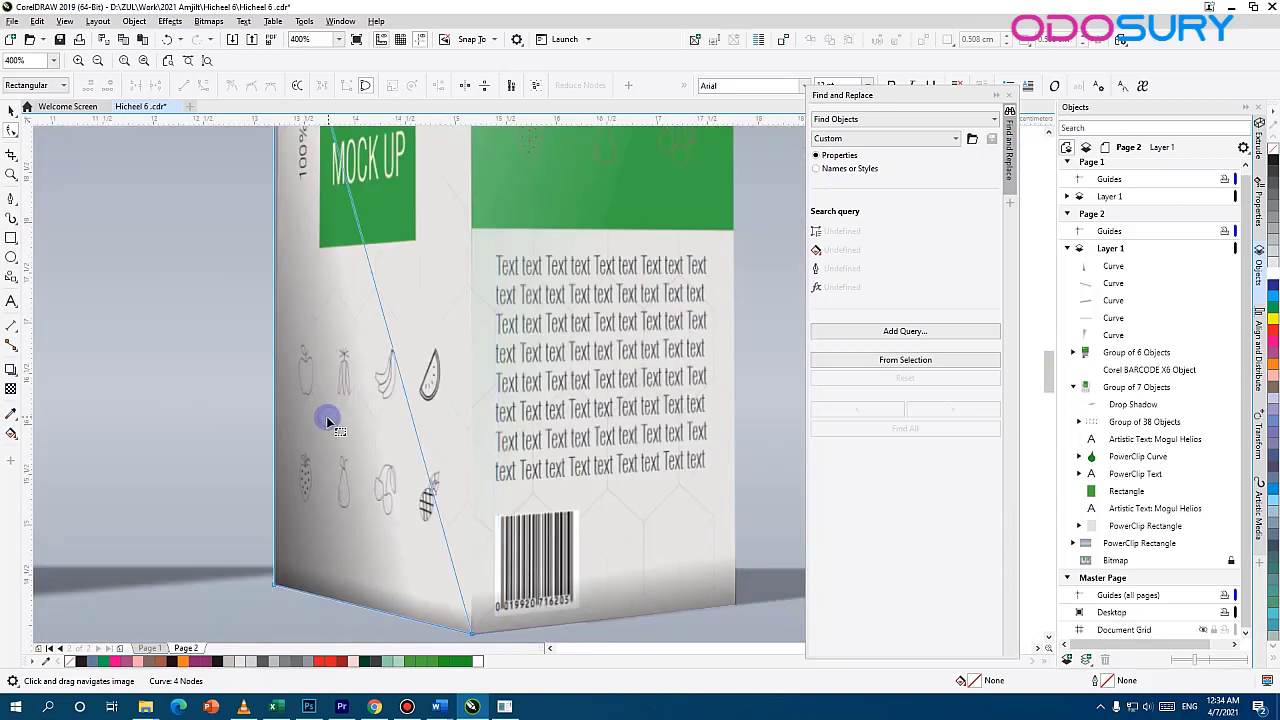
Move the start of the triangle's fountain transparency farther outside the box, at an angle of about 5.5°
left_click(326, 416)
left_click(16, 389)
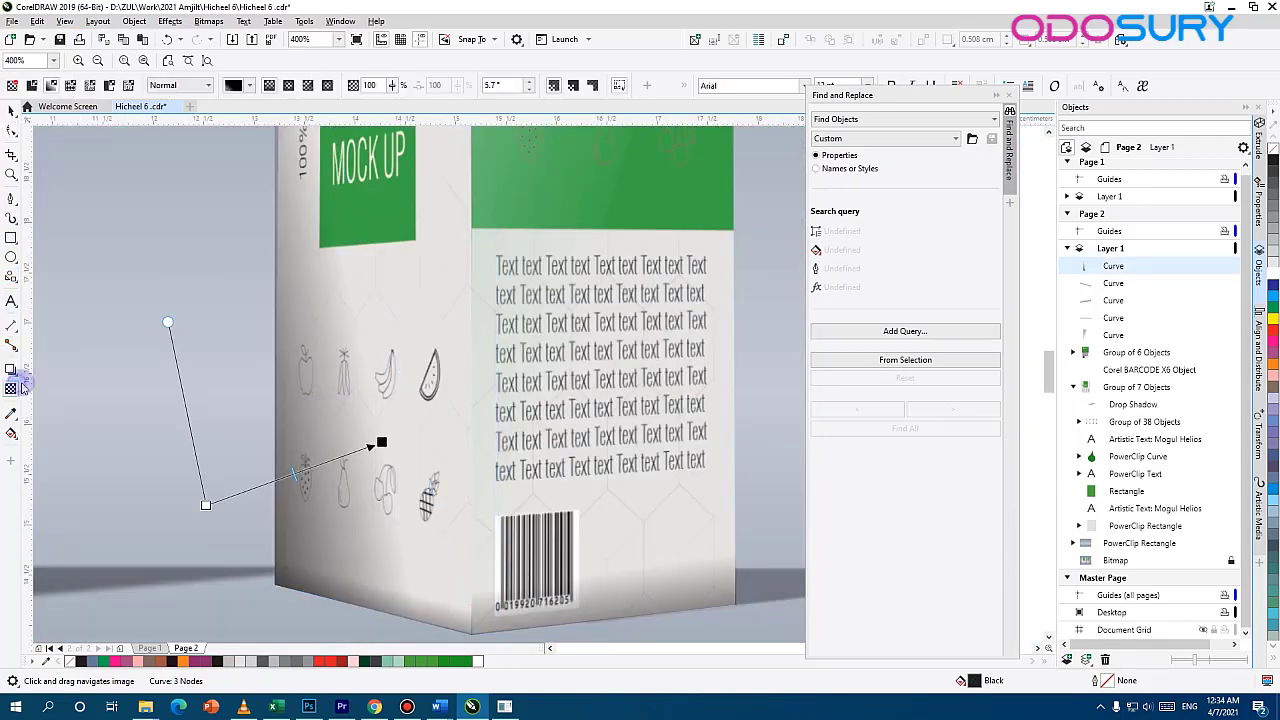
left_click_drag(206, 505, 171, 517)
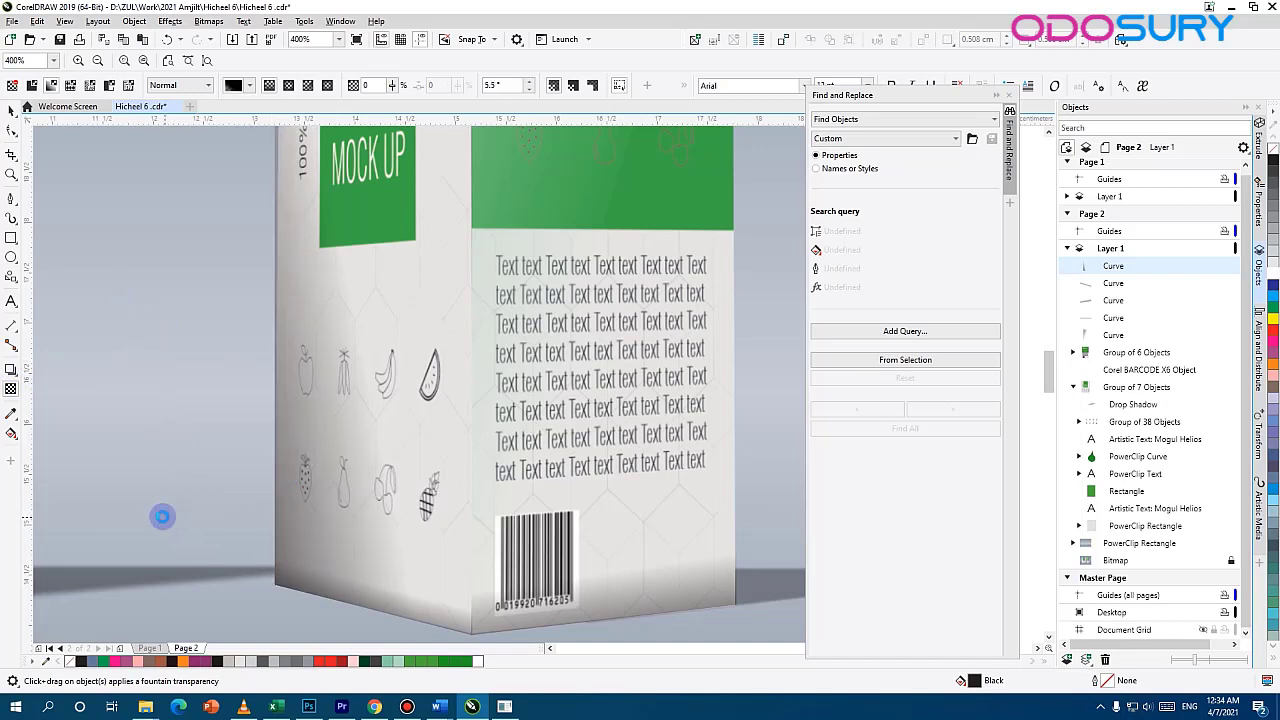
Move the triangle's top node inward onto the narrow face's outer edge
scroll(270, 418, "up", 3)
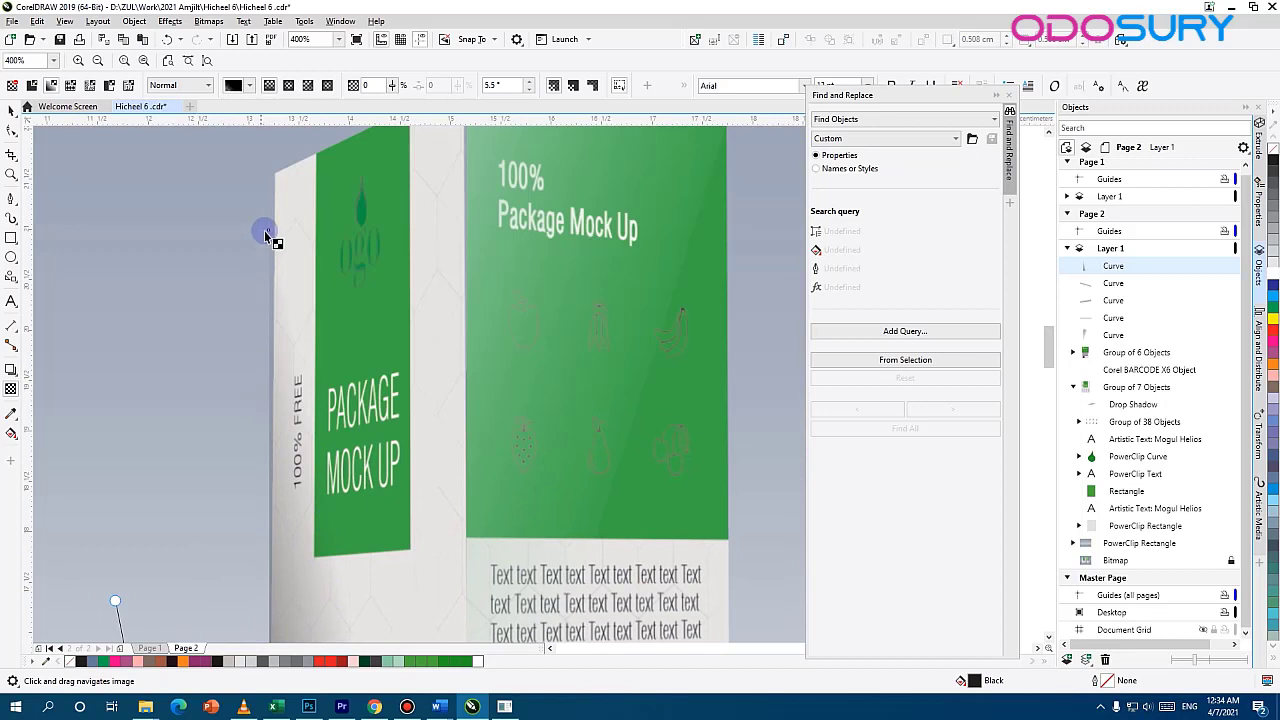
left_click(268, 231)
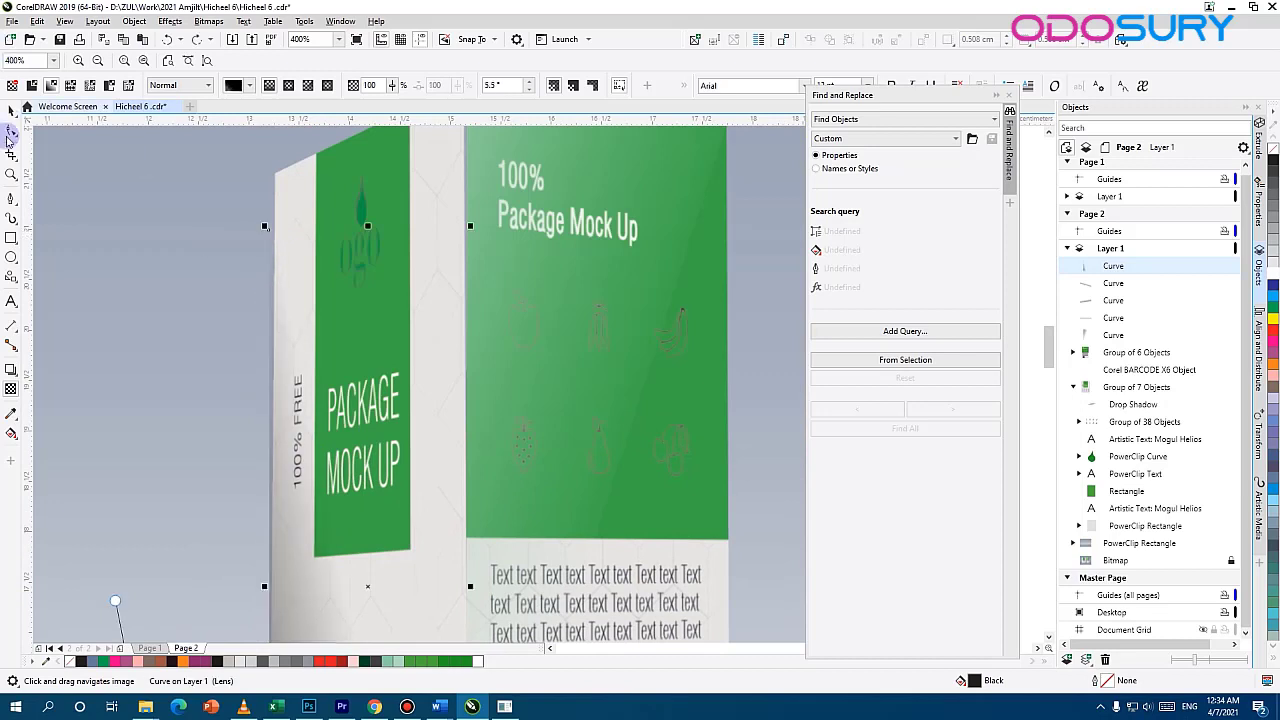
left_click(11, 131)
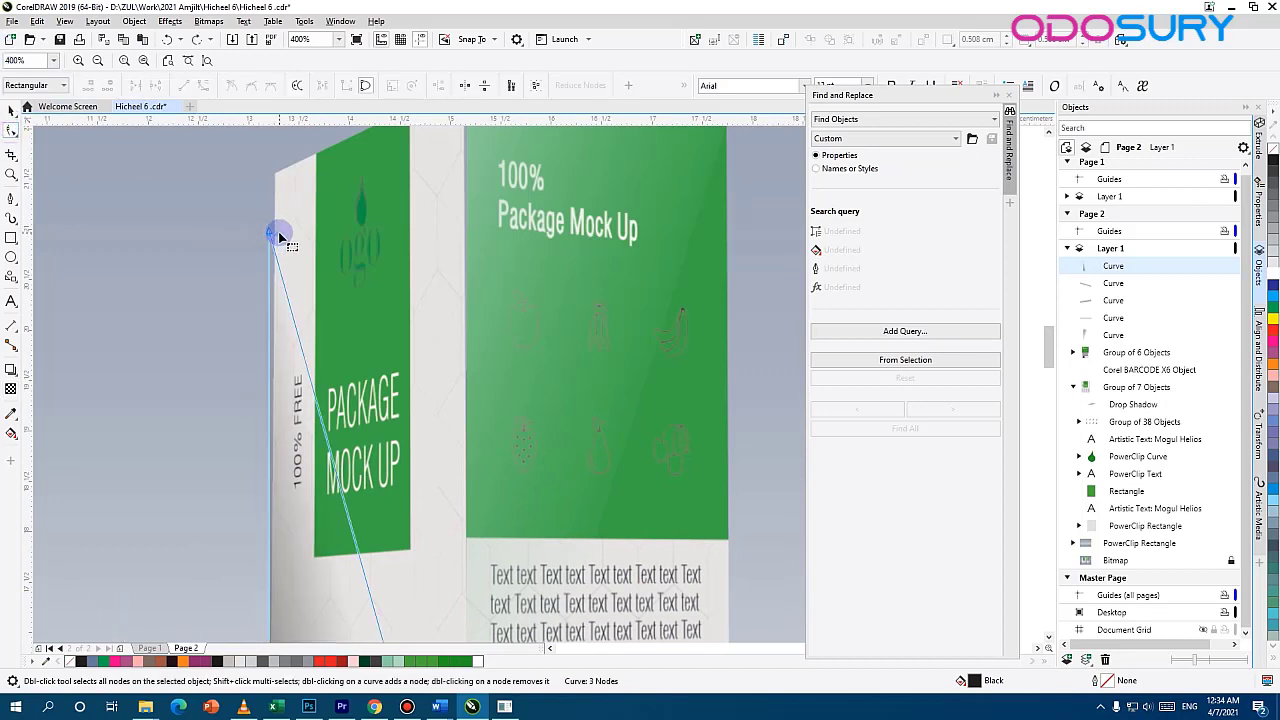
left_click_drag(273, 233, 274, 222)
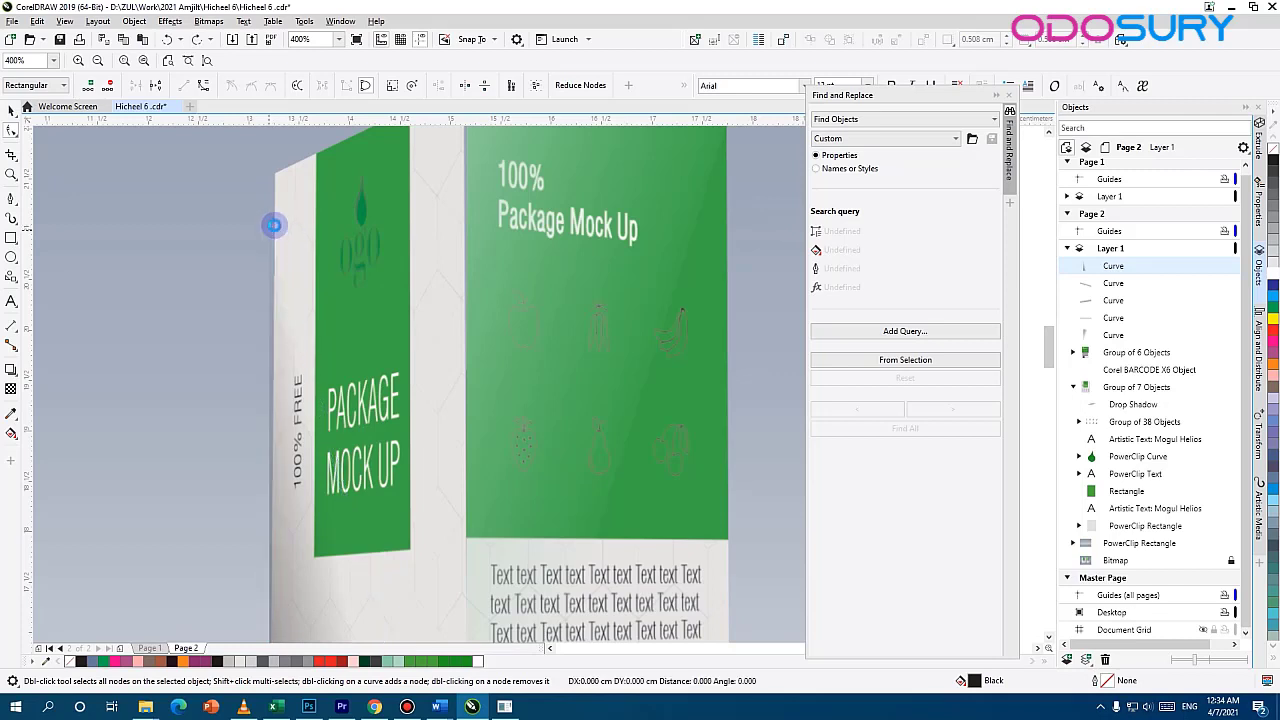
scroll(276, 235, "up", 3)
left_click(273, 314)
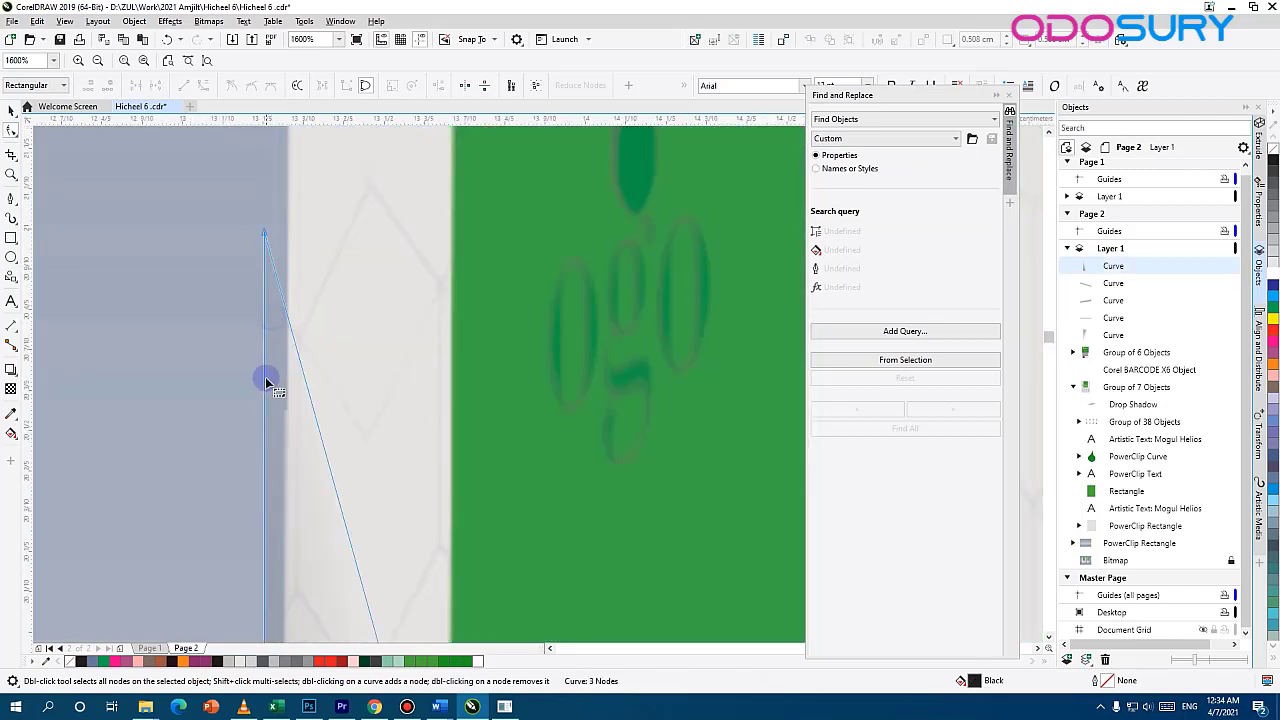
left_click_drag(264, 236, 285, 227)
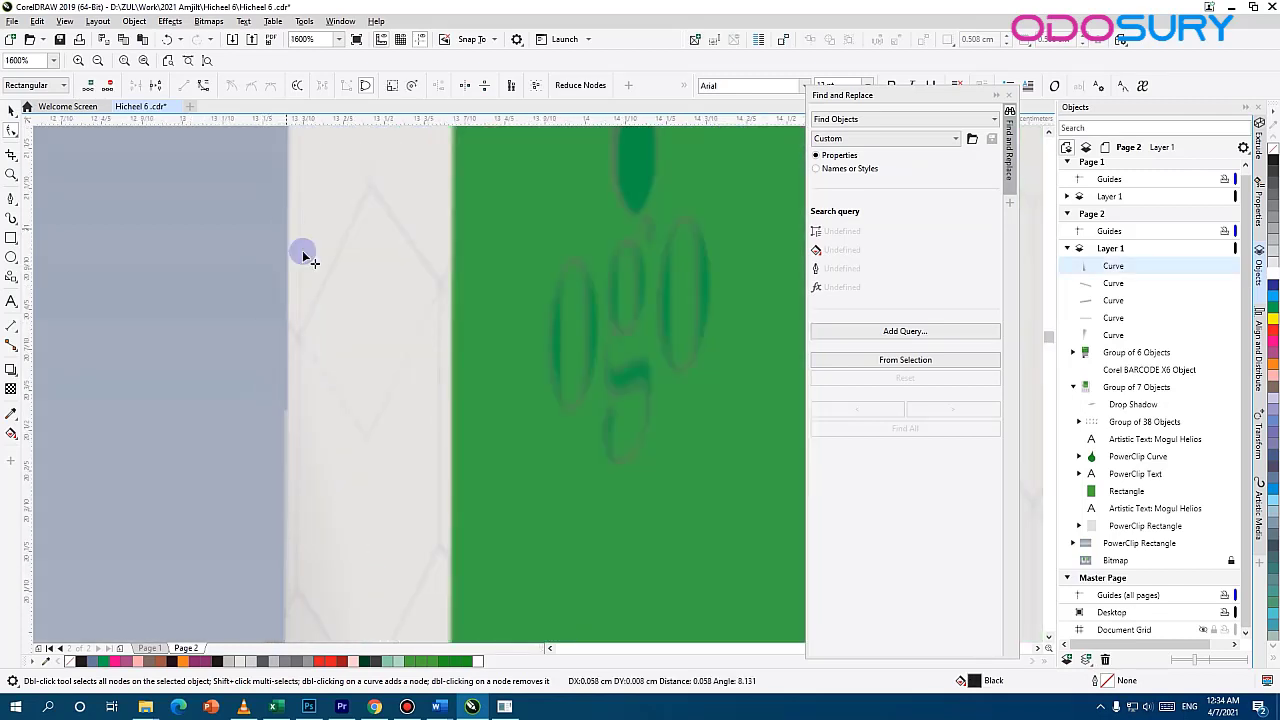
left_click(10, 112)
Hide the six-object group holding the flat back-panel artwork beside the page, and clear the selection
scroll(306, 490, "down", 4)
left_click(306, 500)
left_click_drag(254, 611, 468, 437)
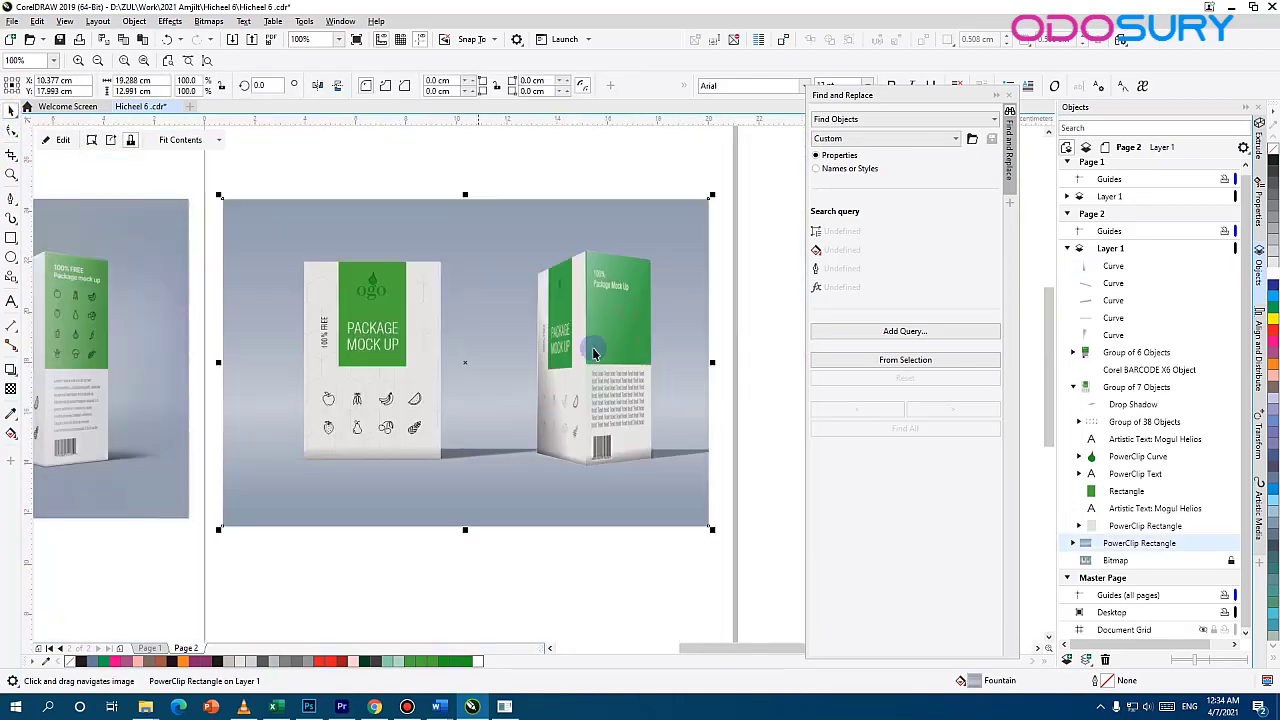
scroll(498, 540, "down", 1)
scroll(424, 459, "up", 1)
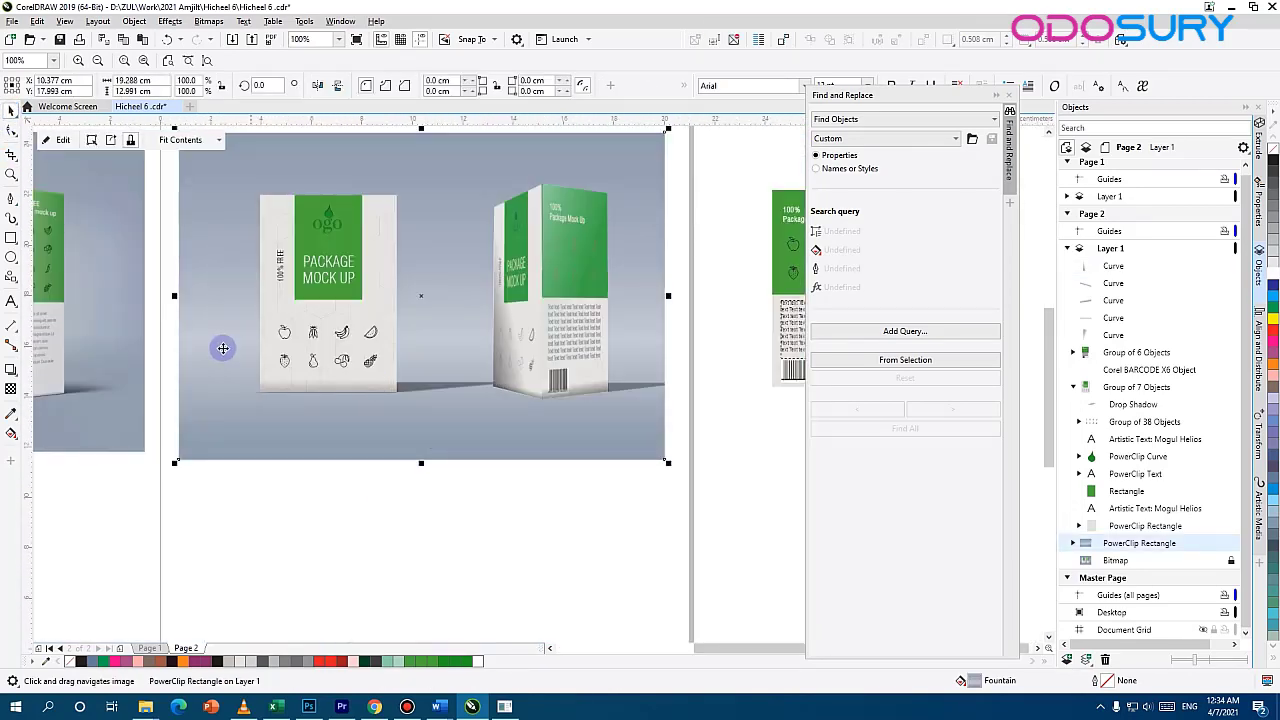
left_click_drag(223, 348, 208, 408)
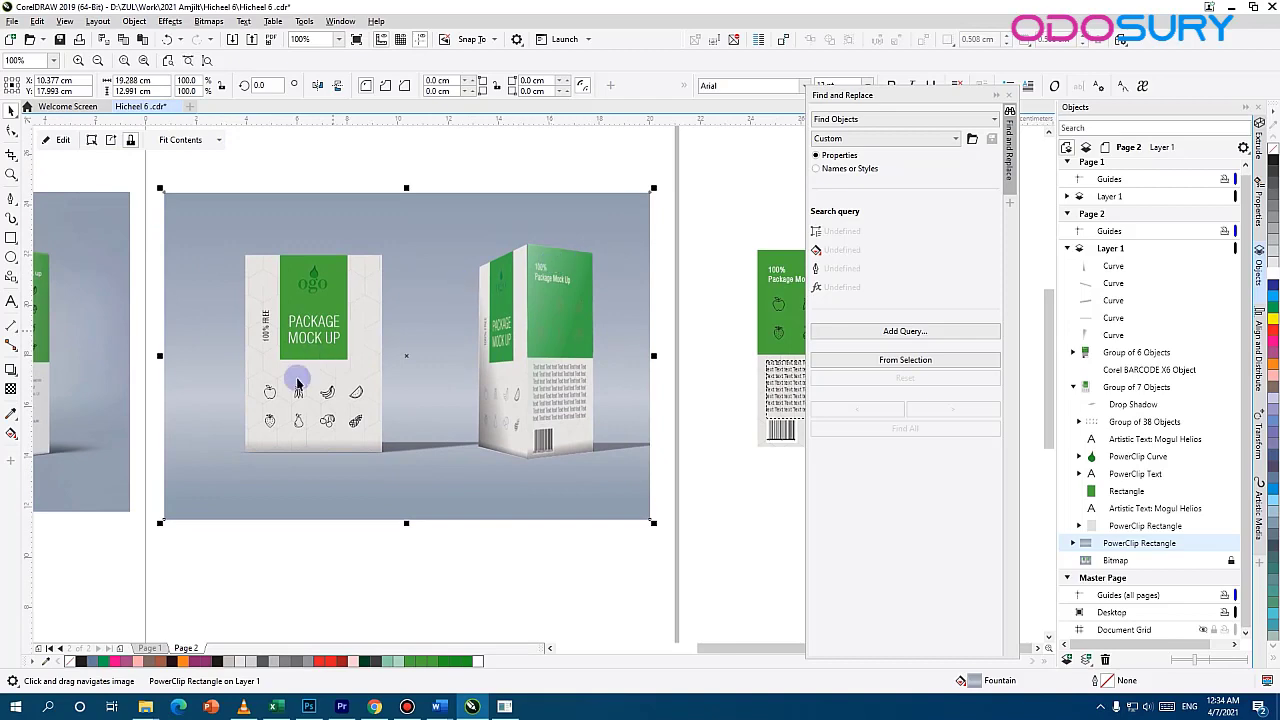
left_click_drag(505, 492, 322, 509)
left_click(511, 329)
left_click_drag(501, 354, 644, 280)
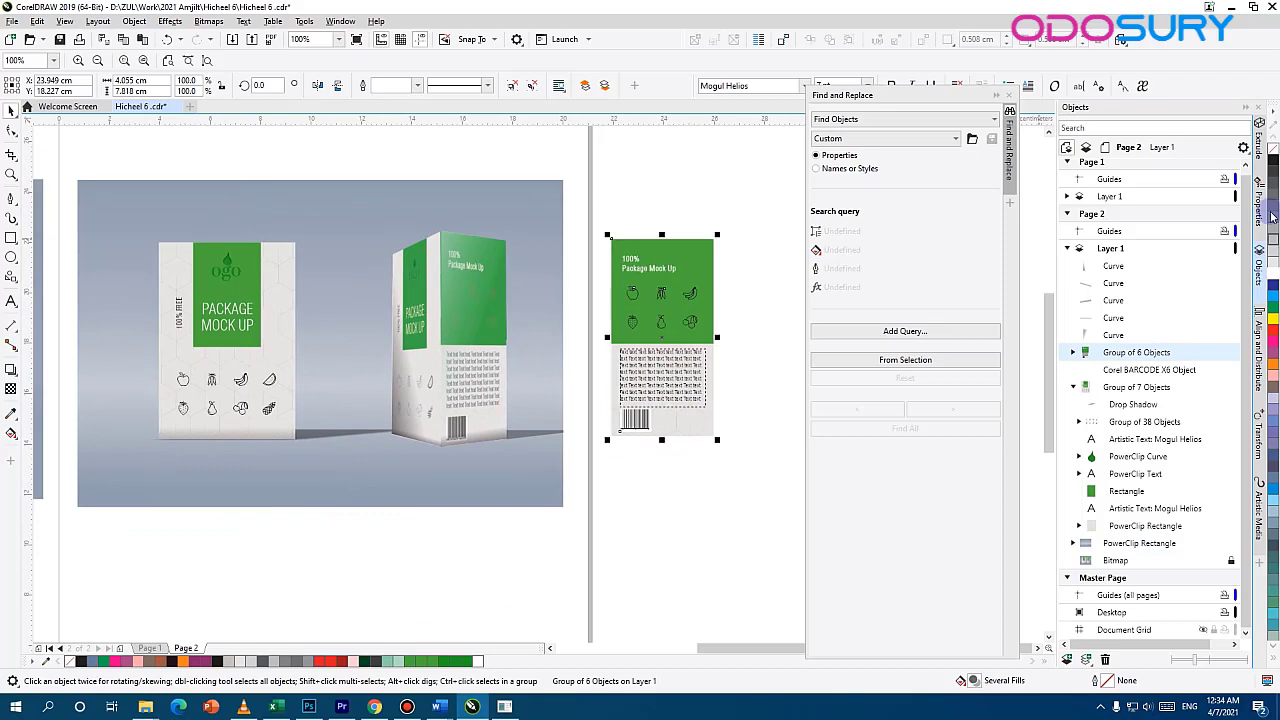
left_click(1220, 354)
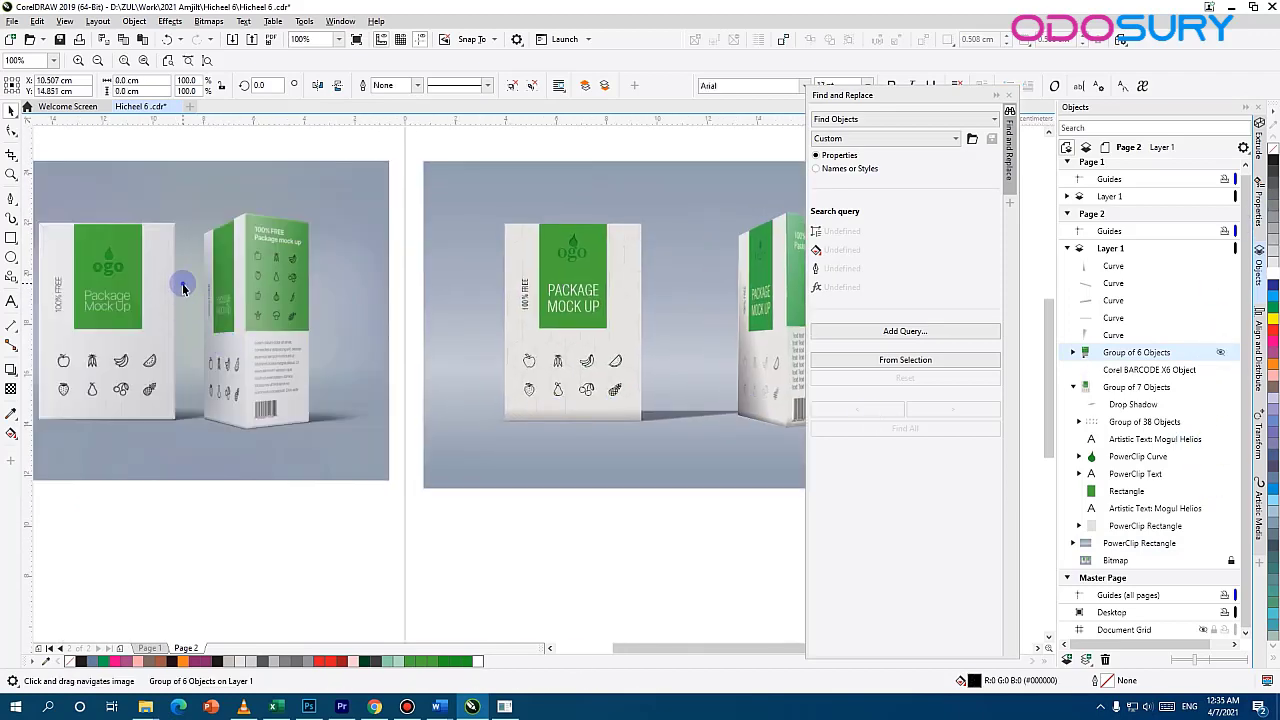
key("Escape")
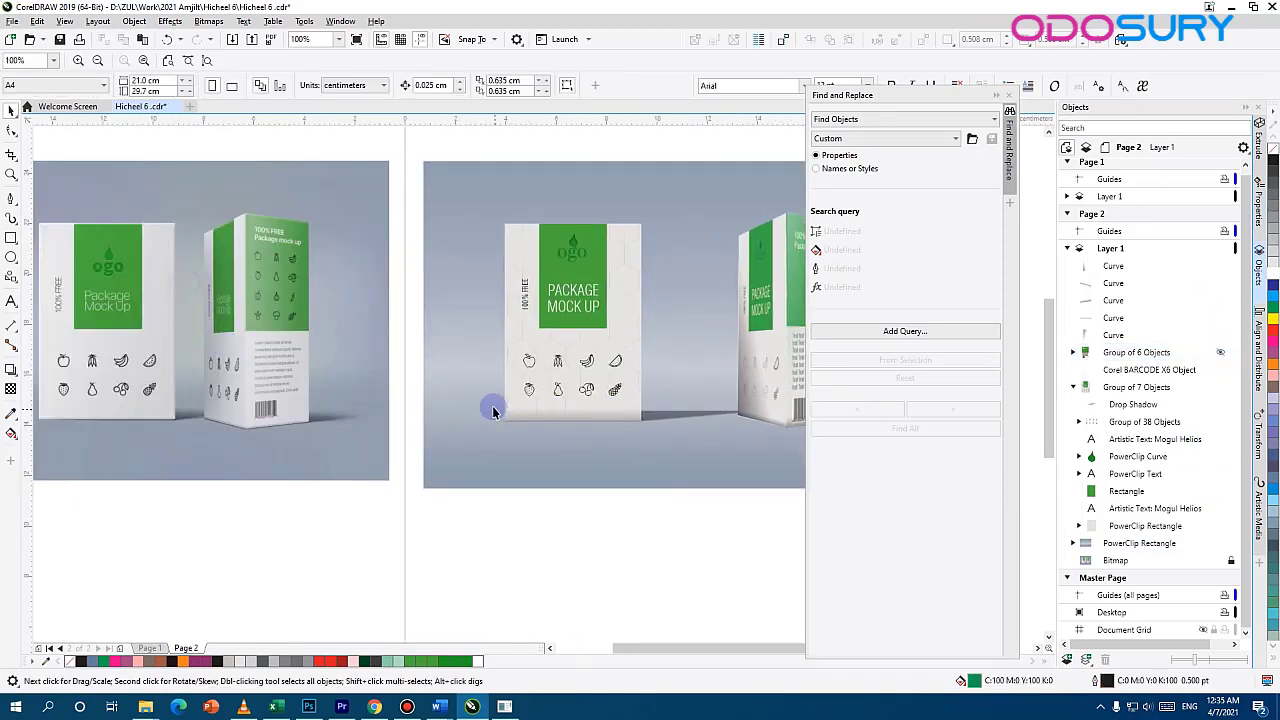
Review the finished mockup as a whole and save the document
scroll(495, 405, "down", 2)
left_click_drag(502, 410, 406, 406)
scroll(557, 345, "up", 2)
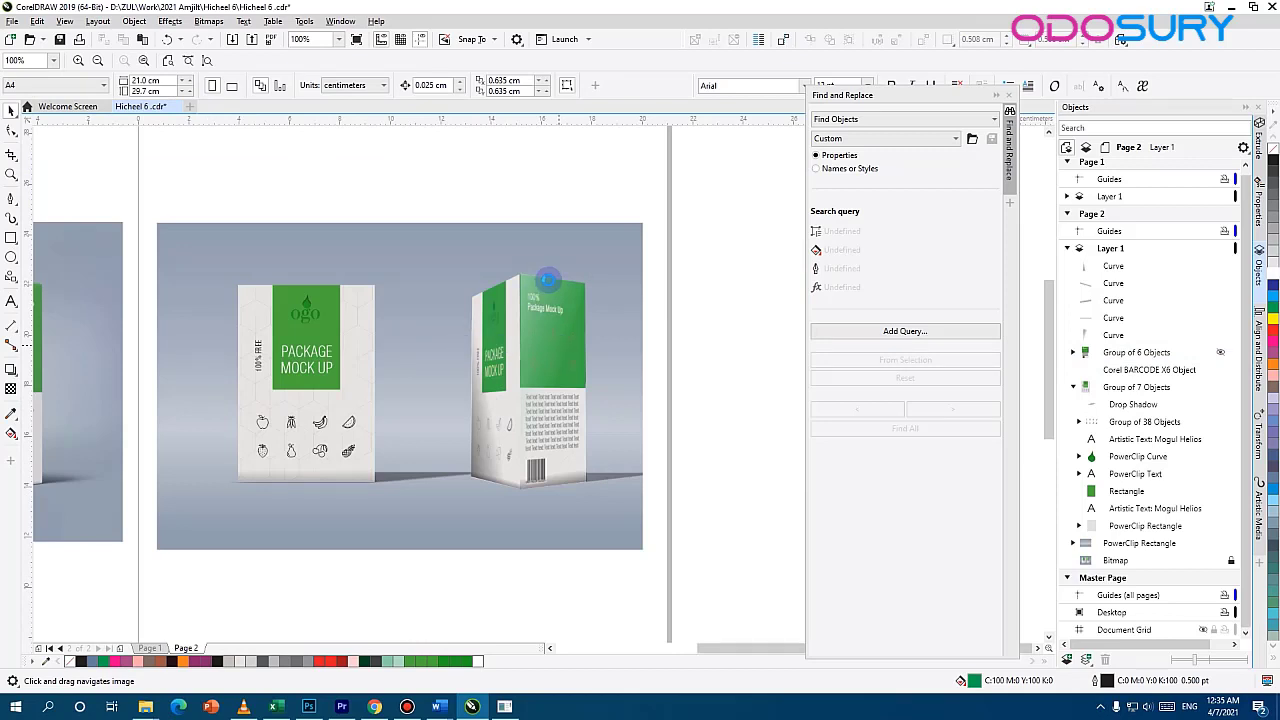
key("ctrl+s")
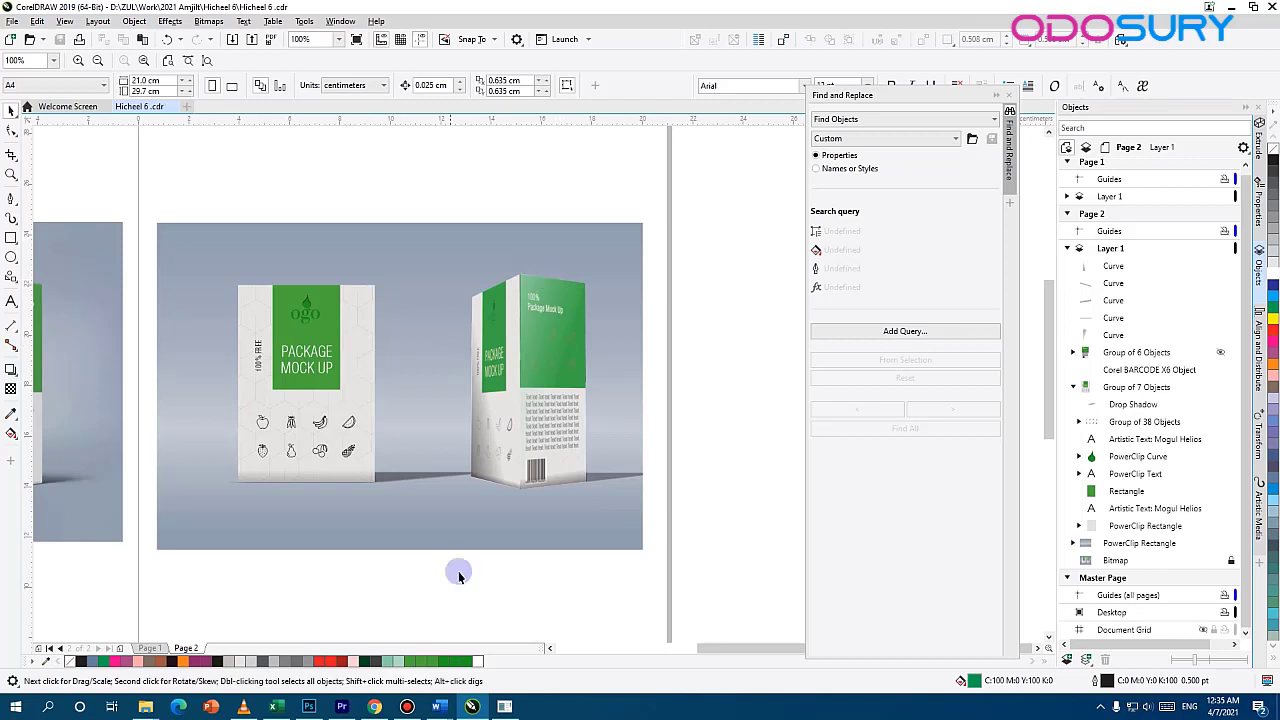
Bring the Barcode Wizard window to the front
left_click_drag(417, 504, 393, 560)
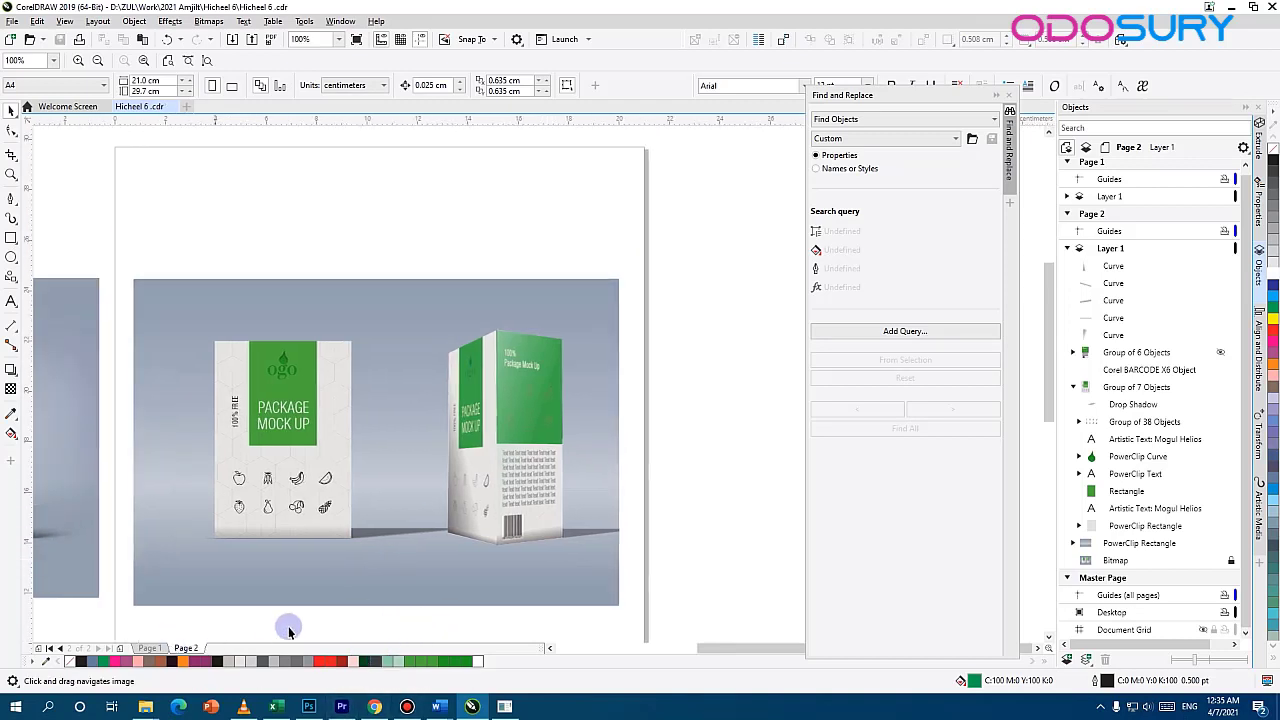
left_click(507, 708)
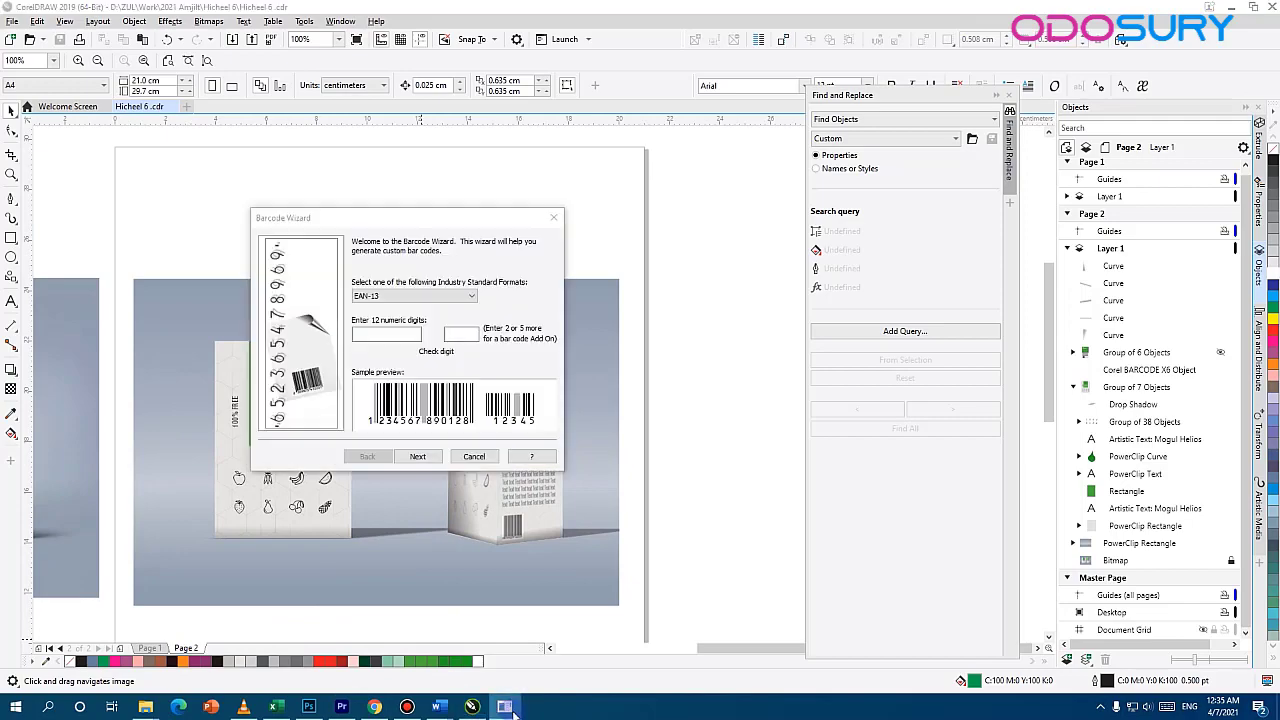